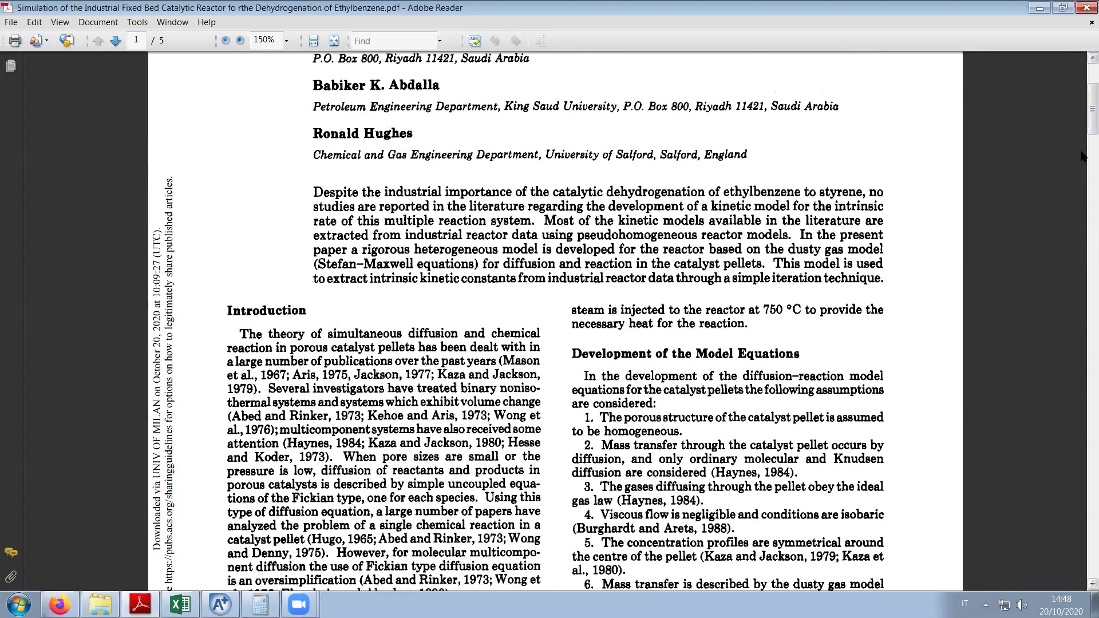
Examine the main reaction (1) and side reactions (5) and (7) of ethylbenzene on page 2 of the paper.
scroll(1082, 166, down, 5)
scroll(1082, 171, down, 10)
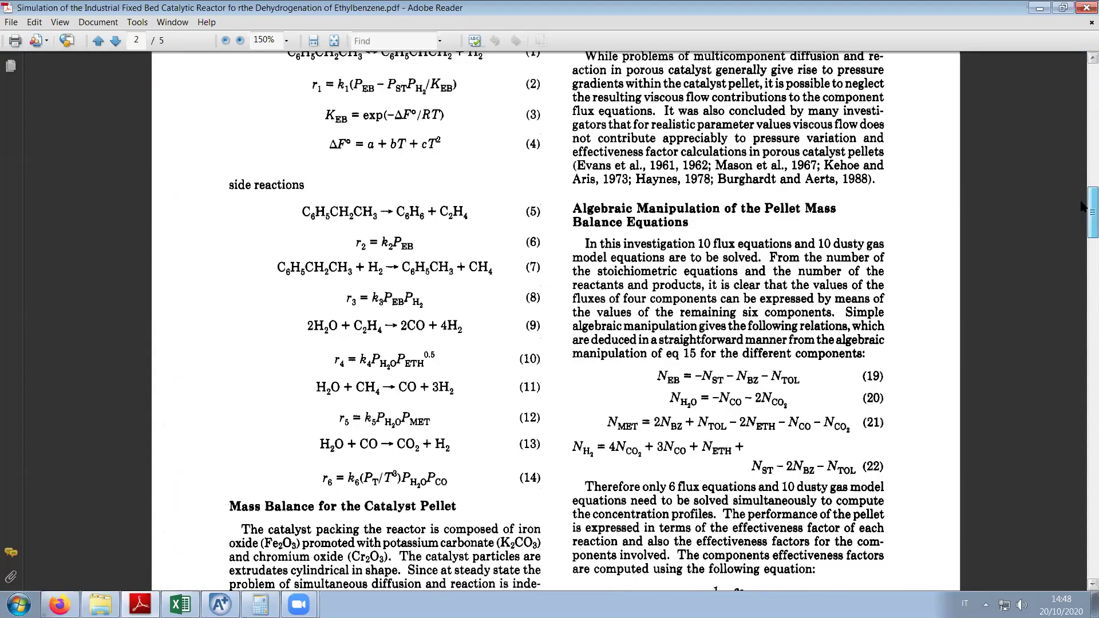
scroll(1082, 209, up, 2)
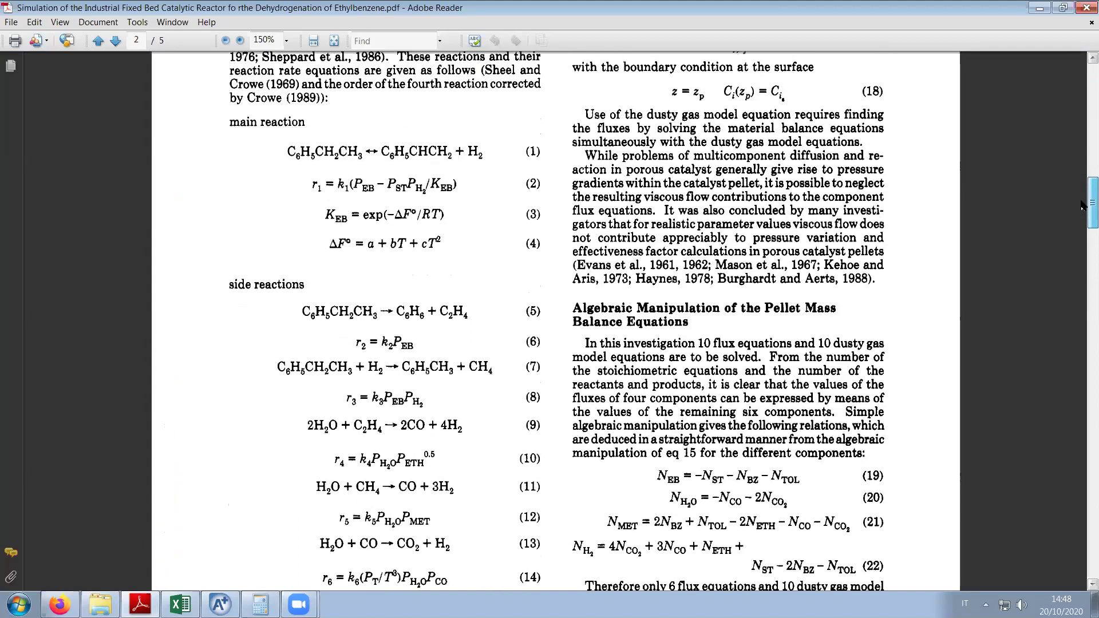
scroll(1082, 205, down, 1)
scroll(1083, 204, up, 1)
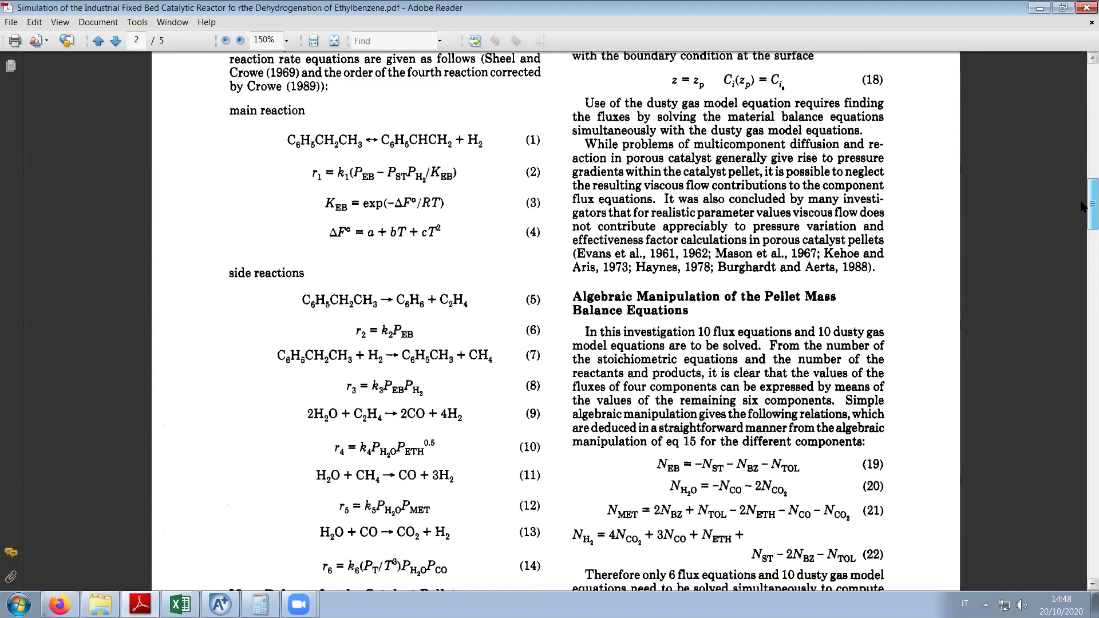
drag(286, 141, 493, 140)
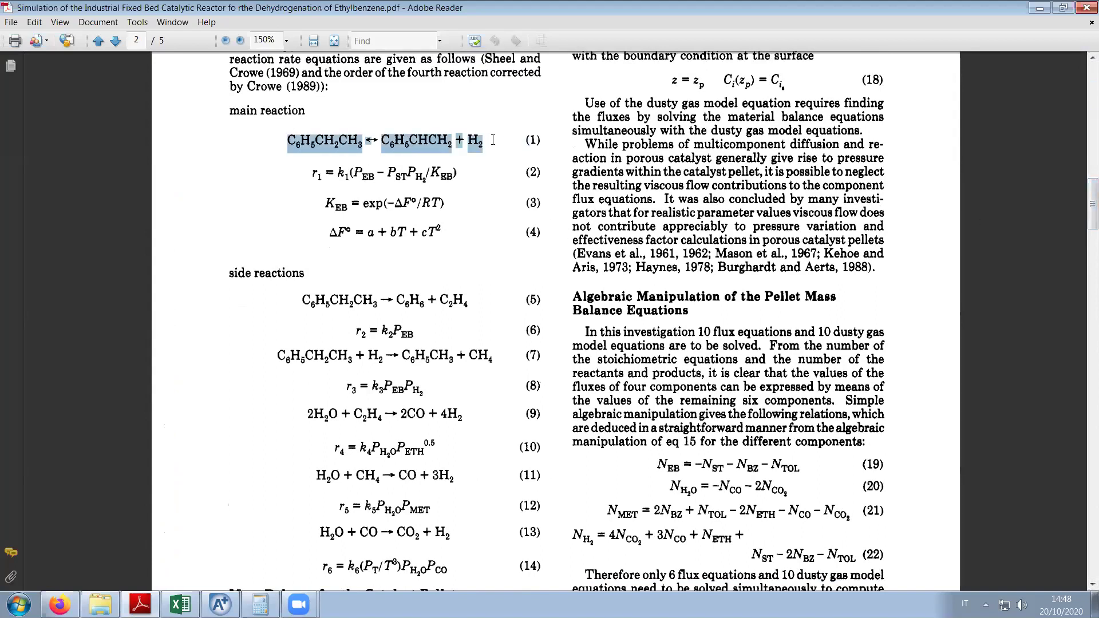
drag(302, 301, 464, 302)
drag(287, 141, 484, 140)
drag(307, 301, 463, 302)
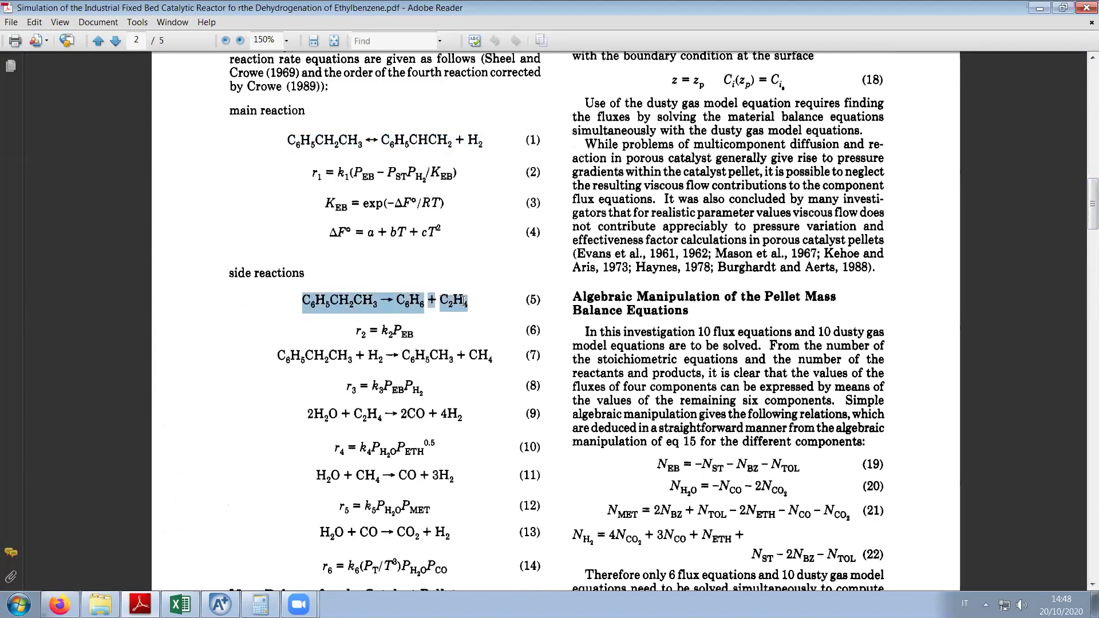
drag(278, 356, 489, 362)
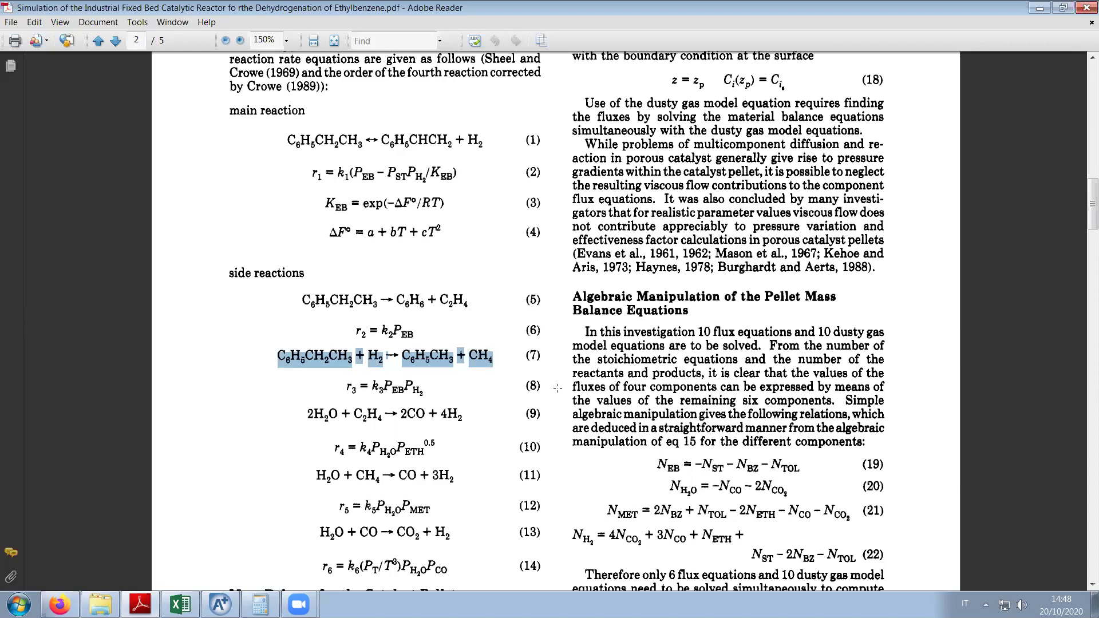
Switch to Aspen Plus and create a new reaction set with ID EBDEHYPL and type GENERAL.
click(220, 605)
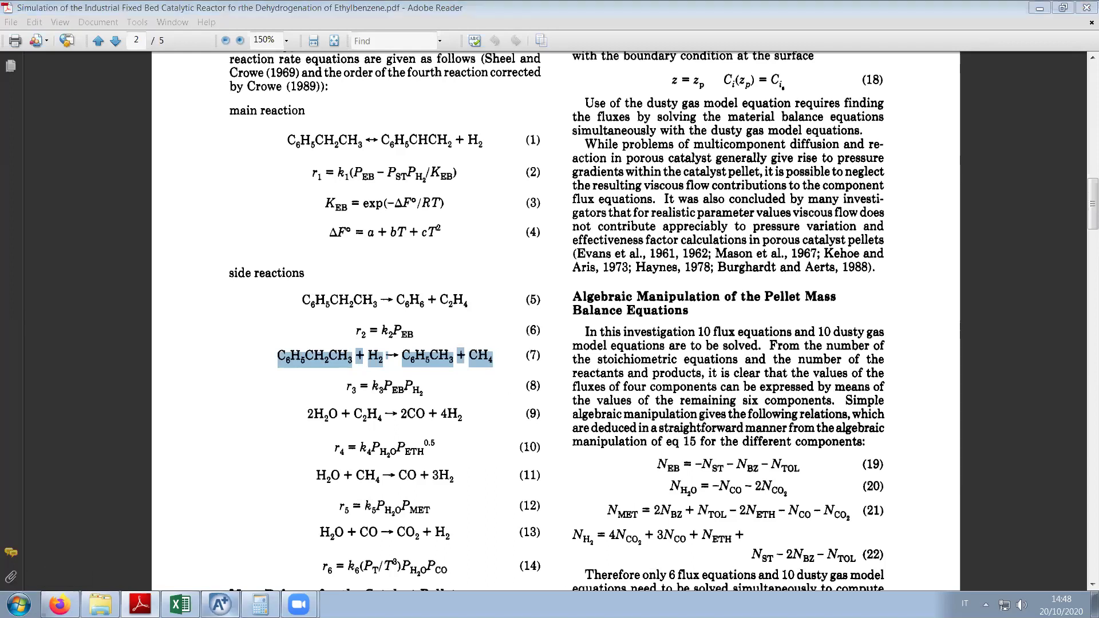
click(49, 291)
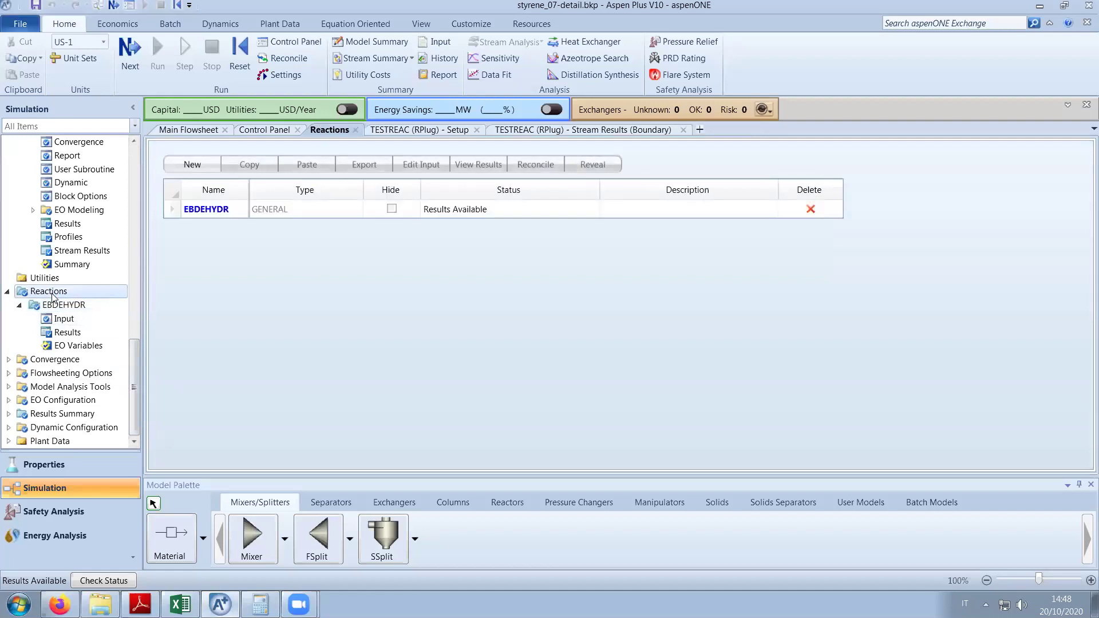
click(204, 164)
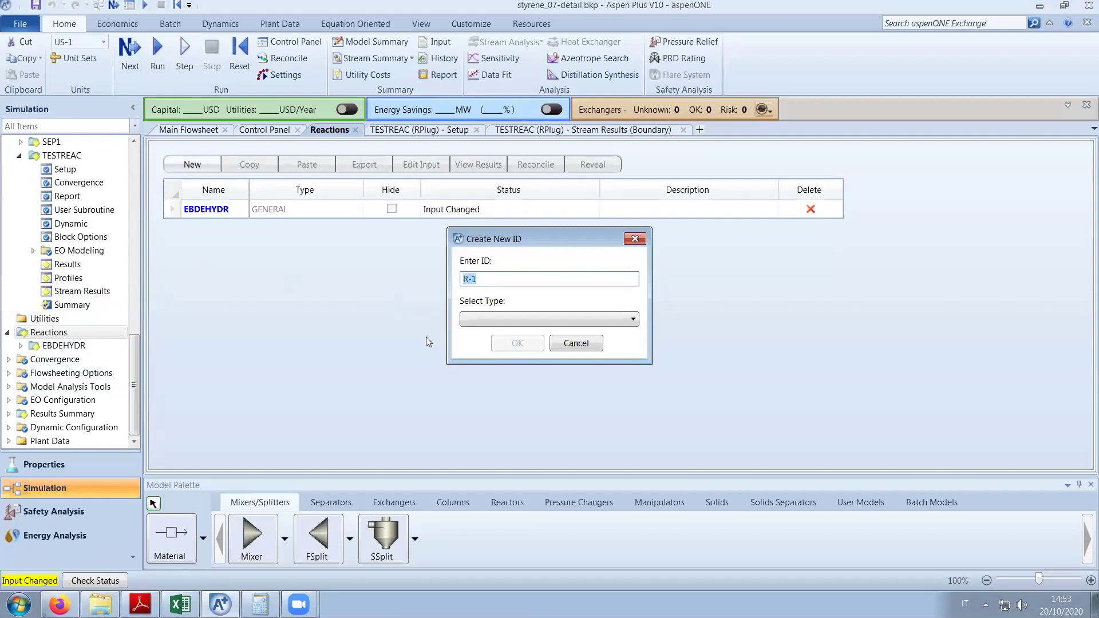
text(EBDEHYPL)
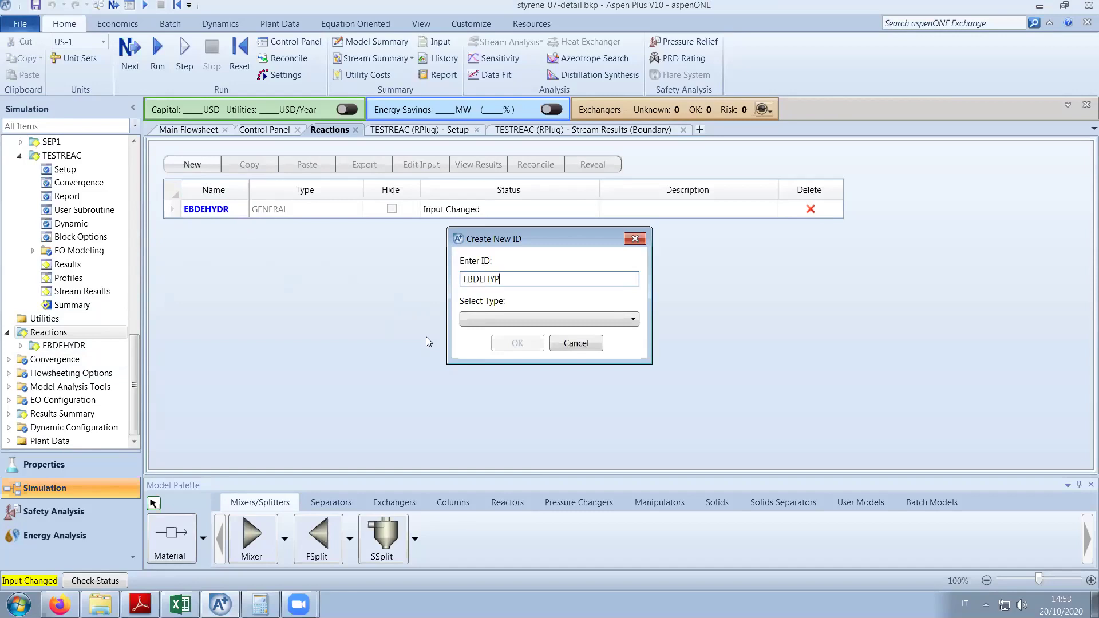
click(475, 320)
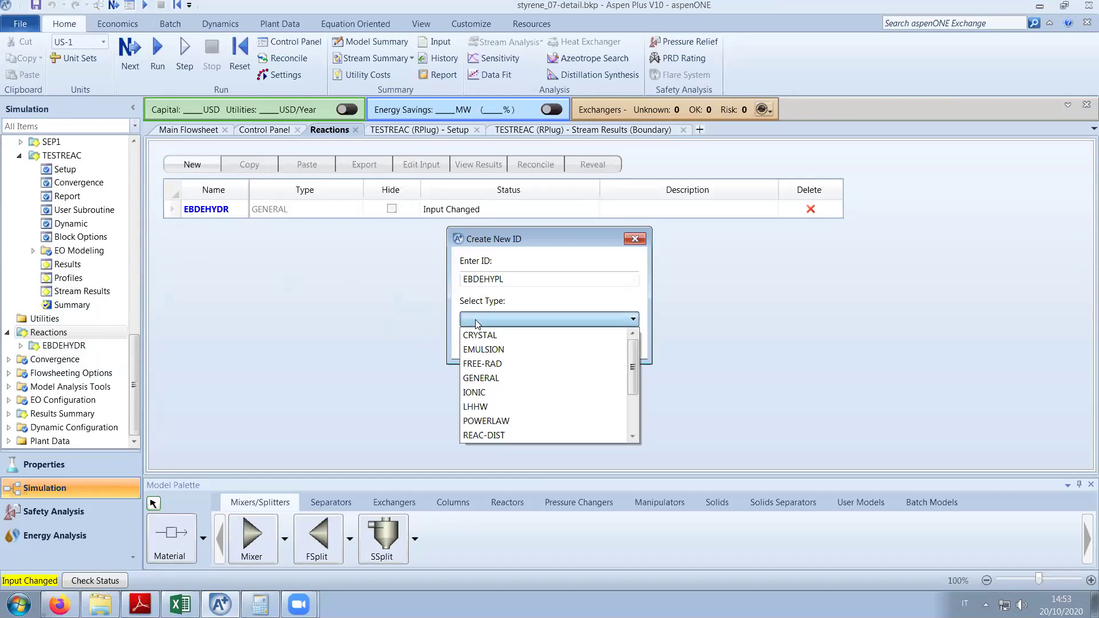
click(488, 377)
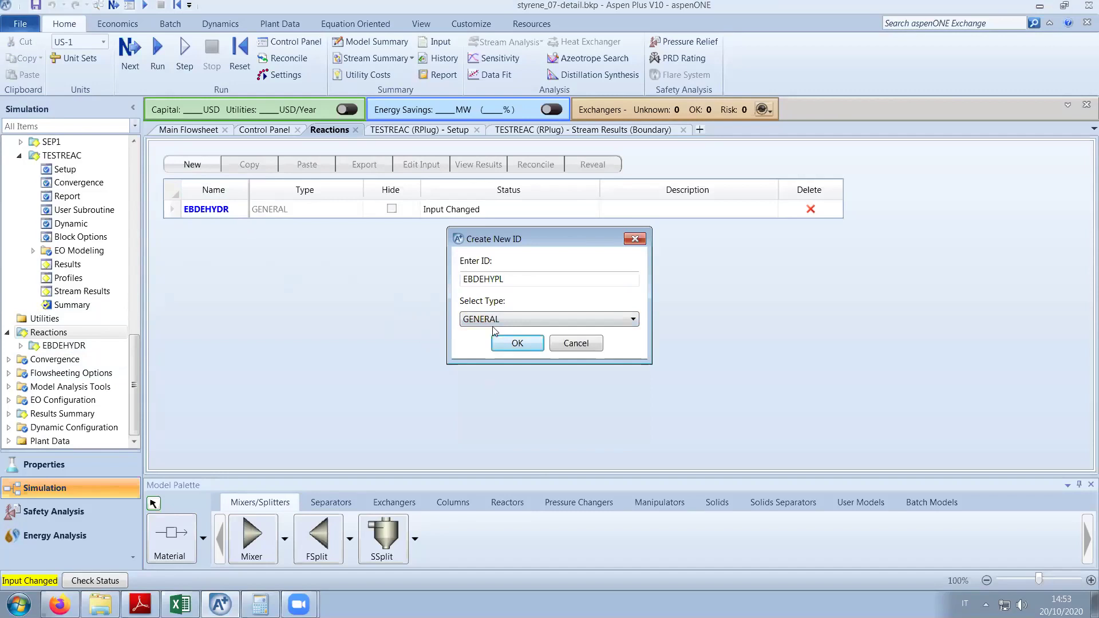
click(516, 344)
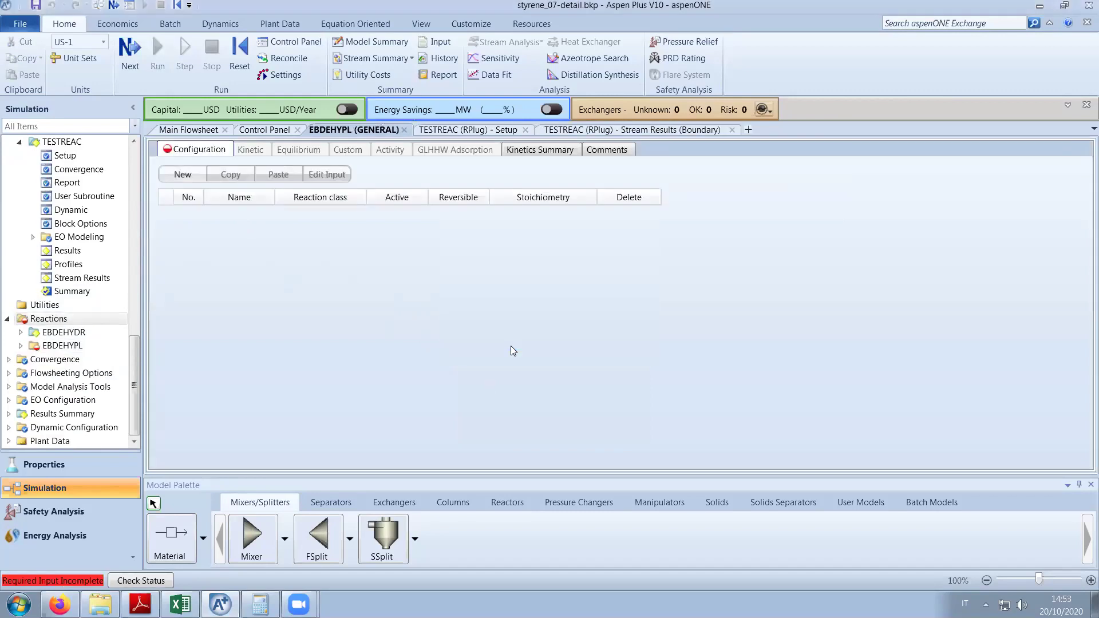
Add a reaction named EBTOSTY to the EBDEHYPL set, with ETHYLBEN as reactant and coefficient -1.
click(190, 172)
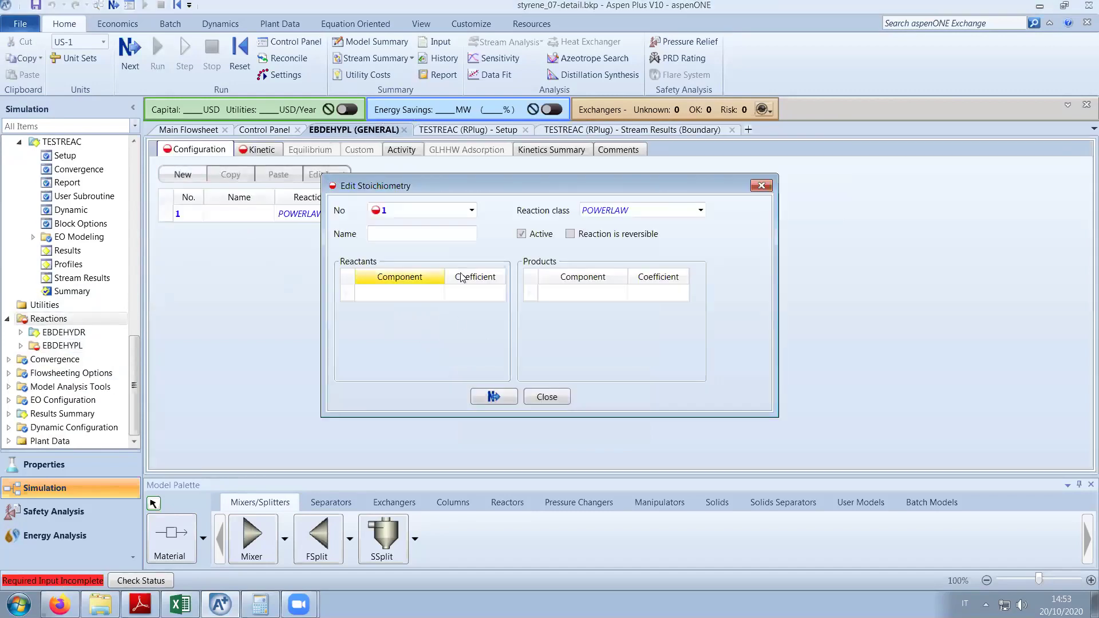
text(EBTOSTY)
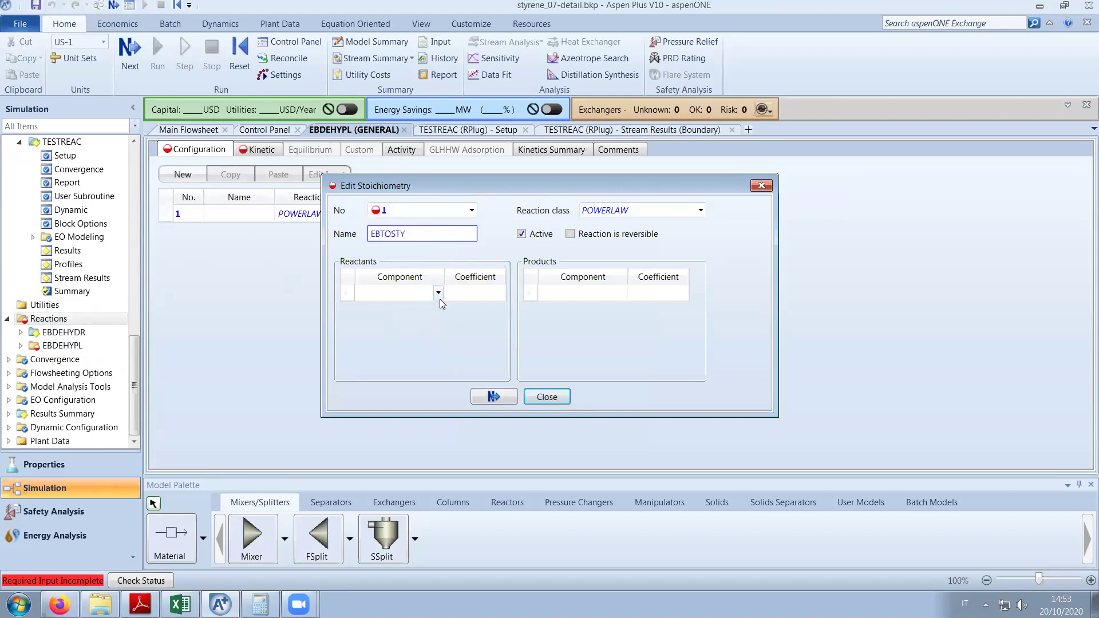
click(438, 293)
click(435, 302)
click(465, 297)
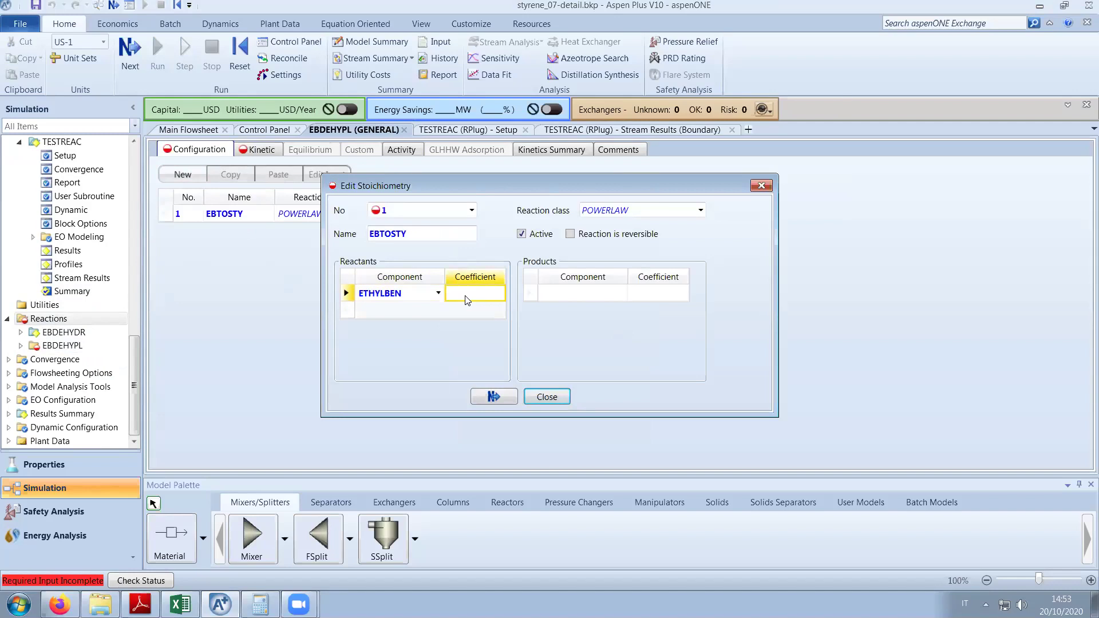
text(1)
Enter STYRENE and HYDROGEN as the products of EBTOSTY, each with coefficient 1.
click(615, 294)
click(621, 293)
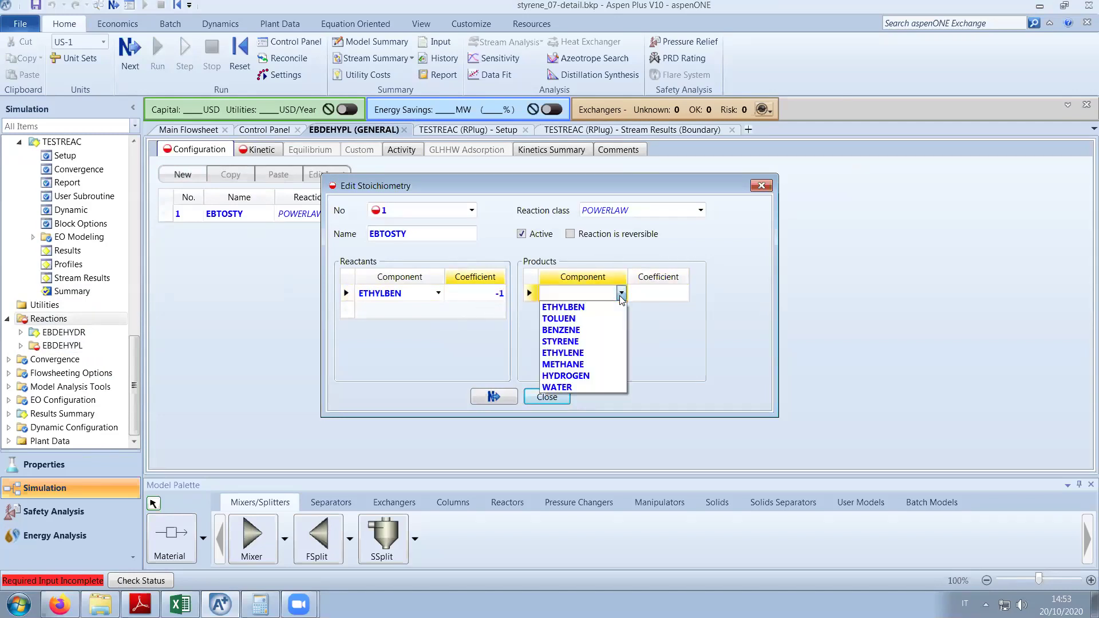
click(602, 342)
click(621, 310)
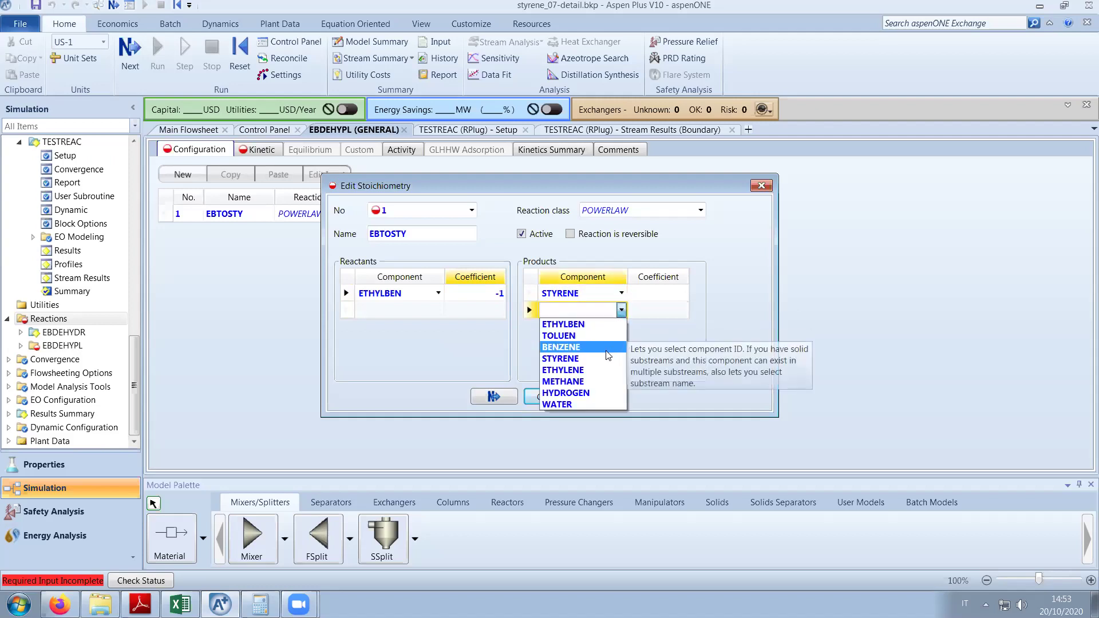
click(566, 392)
click(659, 293)
text(1)
click(656, 310)
text(1)
Make EBTOSTY reversible with the POWERLAW reaction class and close its stoichiometry definition.
click(623, 236)
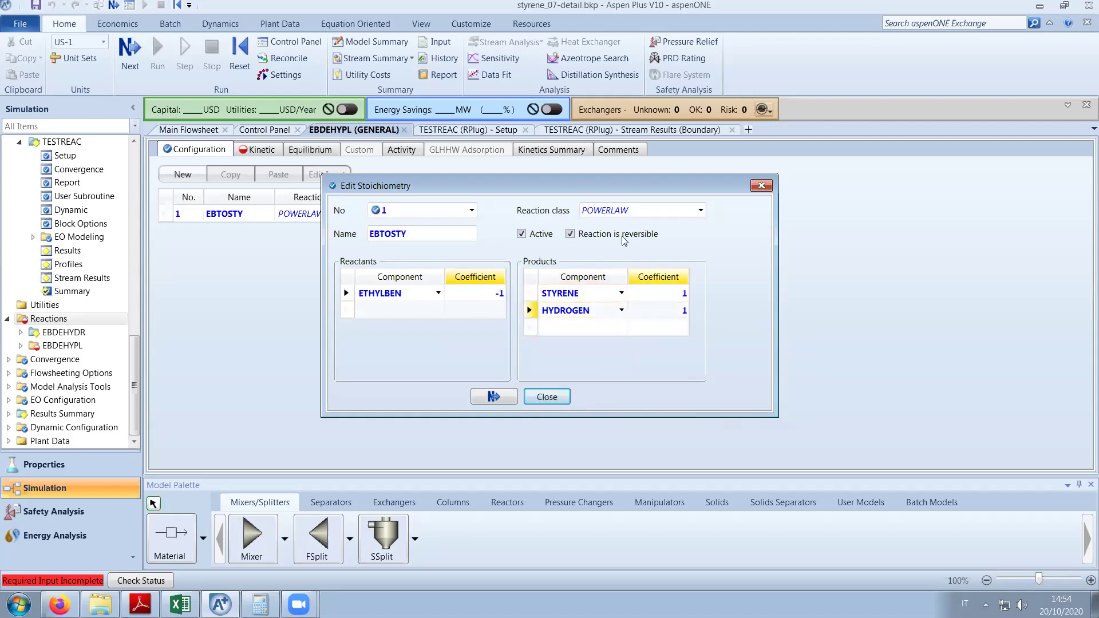
click(701, 211)
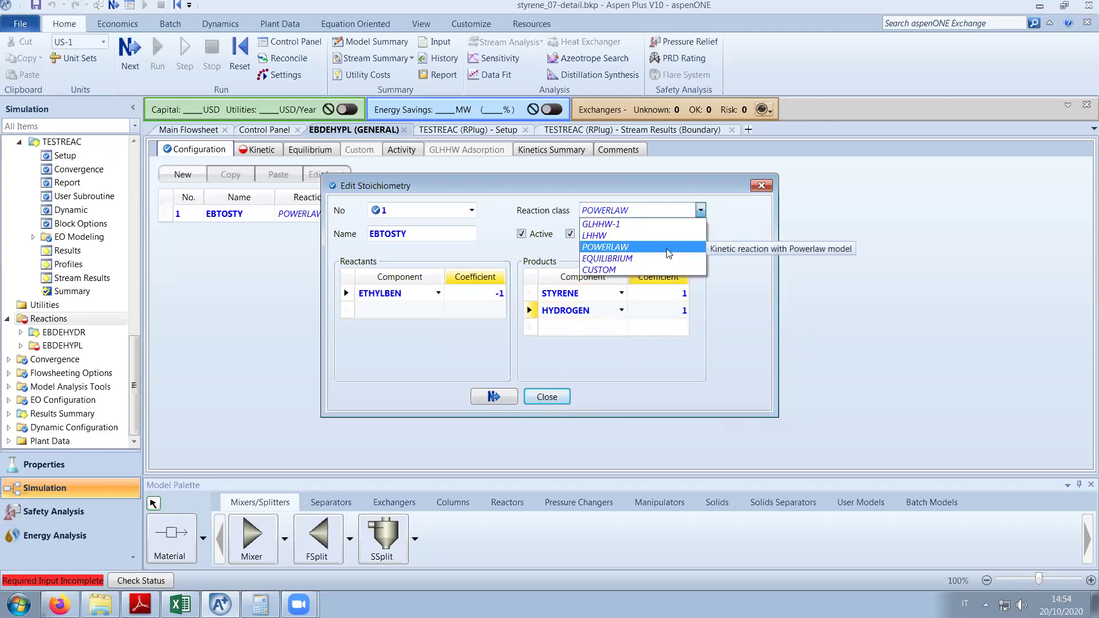
click(669, 247)
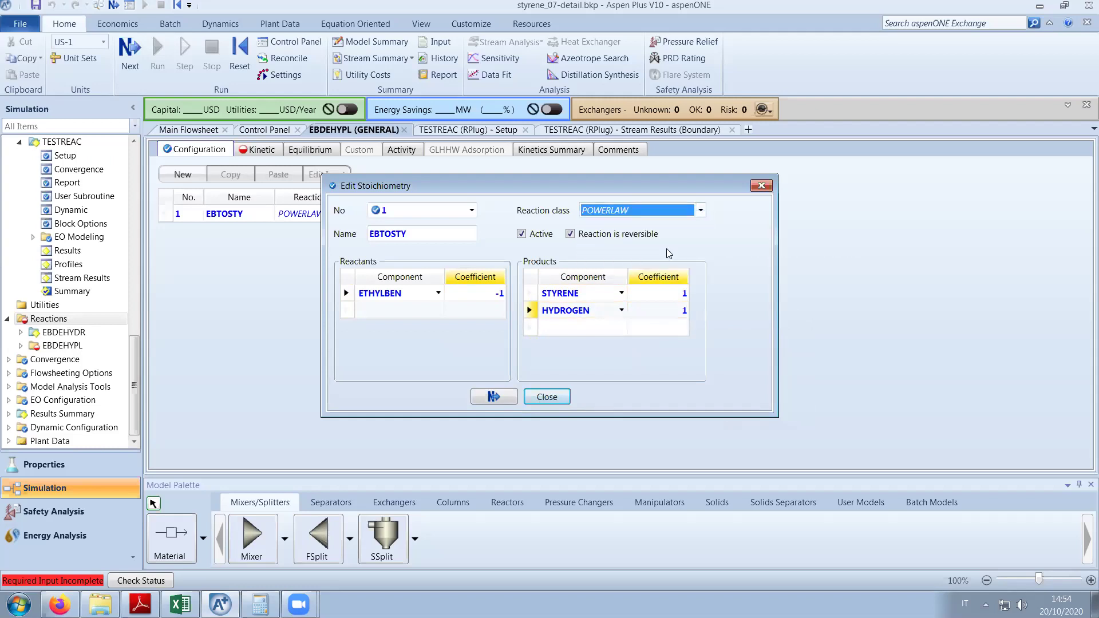
click(560, 397)
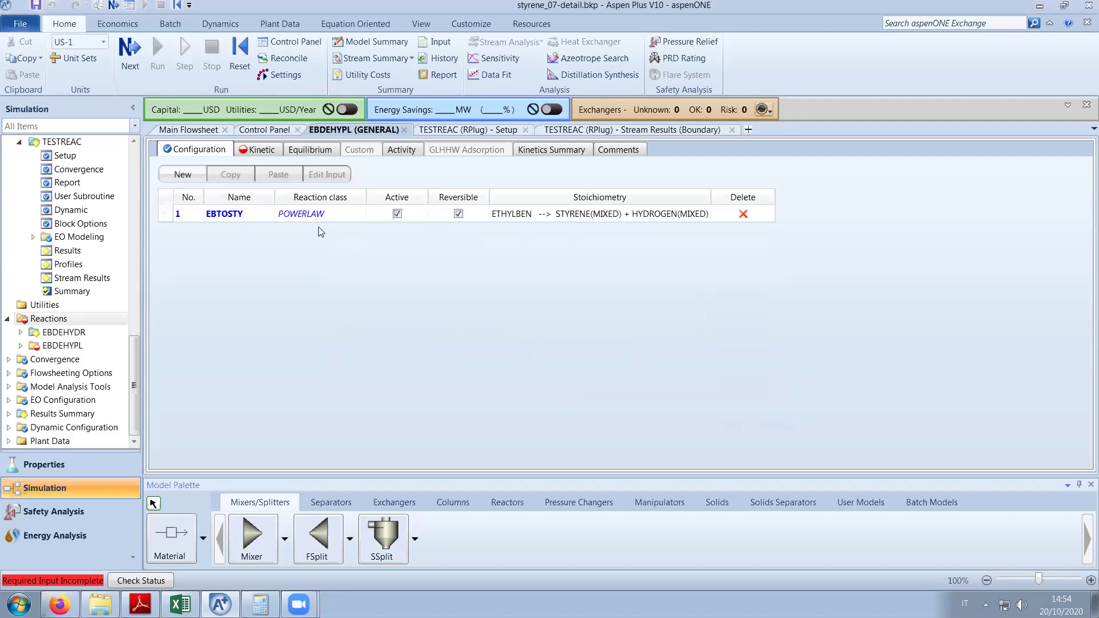
Add a second reaction named EBTOBEN with ETHYLBEN as its reactant.
click(179, 174)
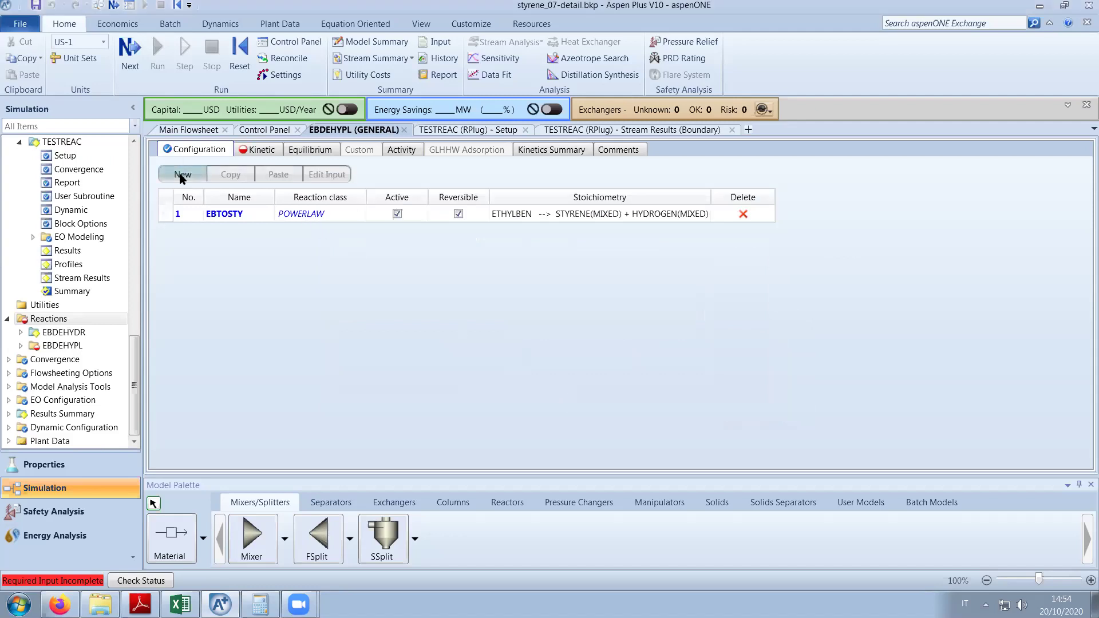
click(438, 293)
click(432, 306)
click(418, 235)
text(EBTOBEN)
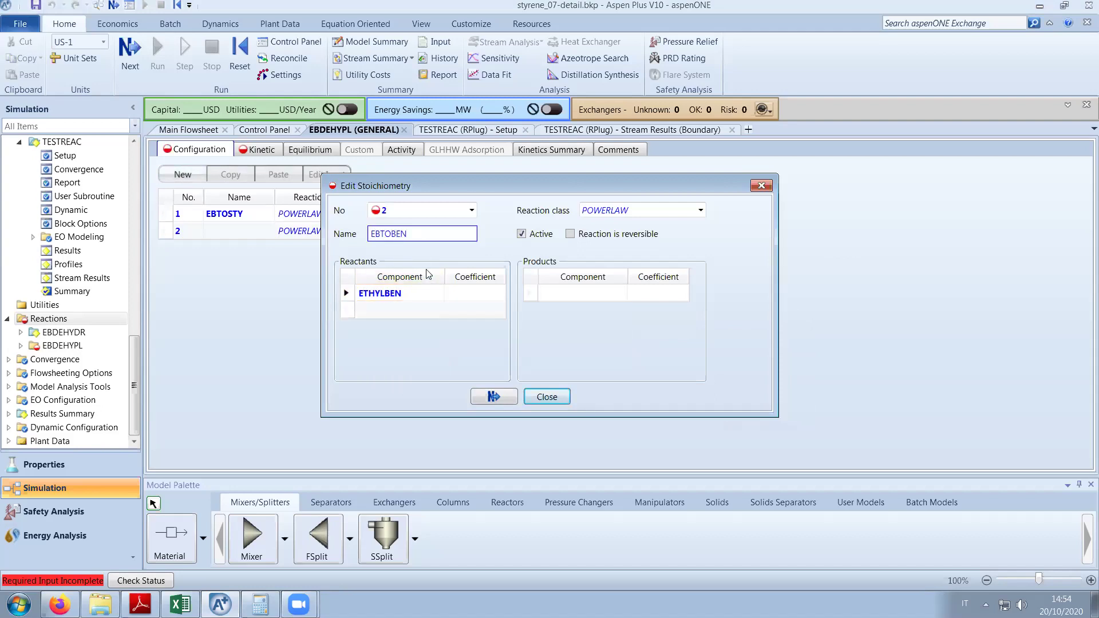
Enter BENZENE and ETHYLENE as the products of EBTOBEN with coefficient 1 each, and set ETHYLBEN's coefficient to -1.
click(583, 293)
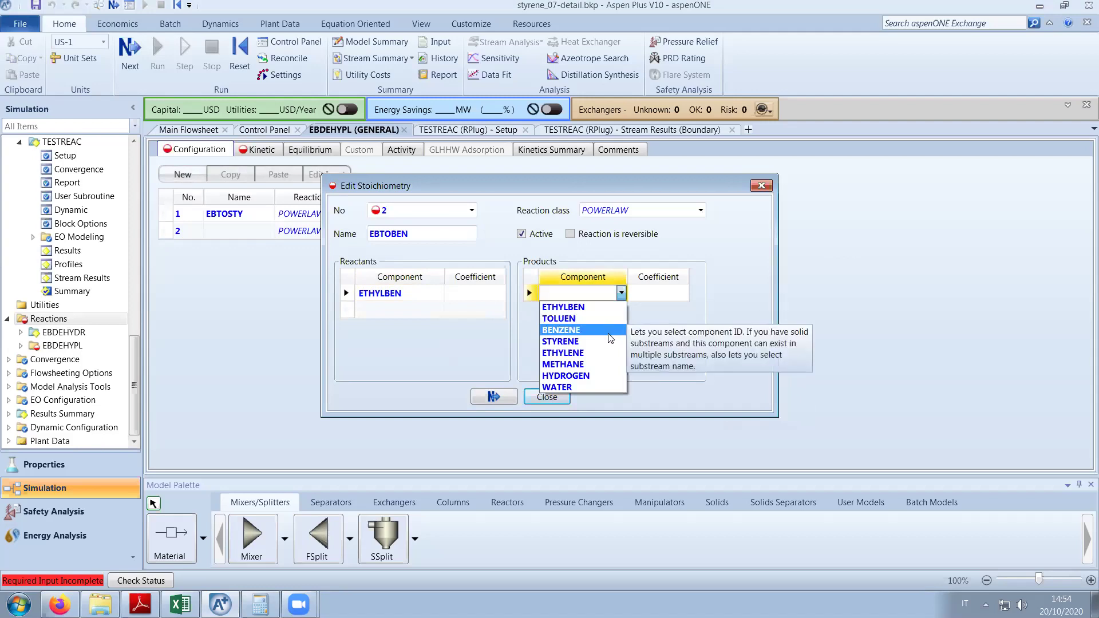
click(610, 338)
click(583, 309)
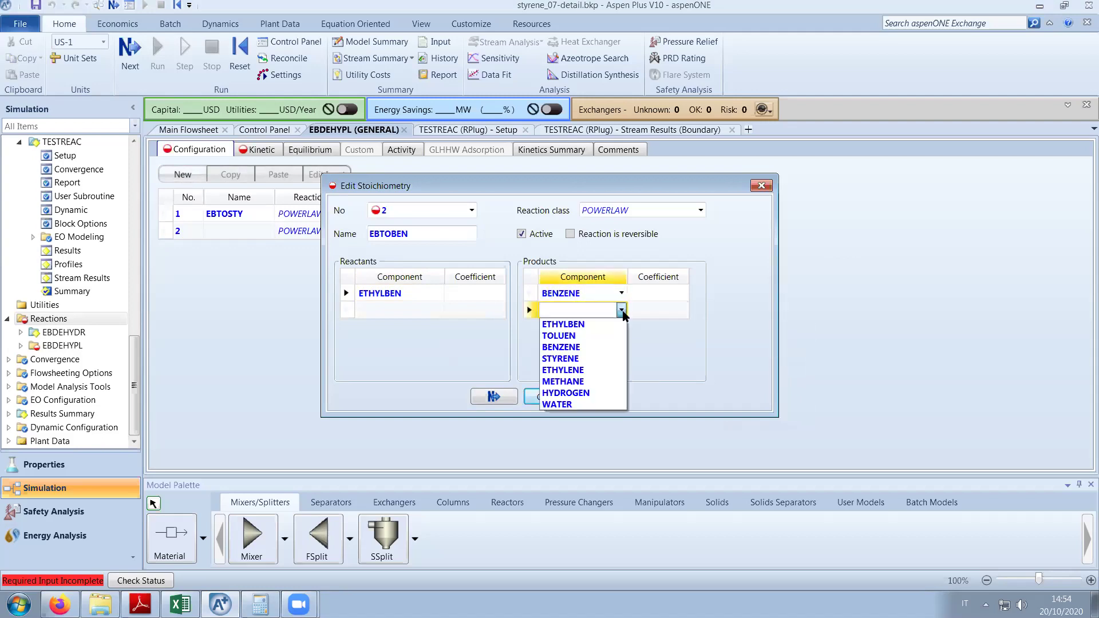
click(600, 369)
text(1)
click(487, 292)
text(-1)
key(Return)
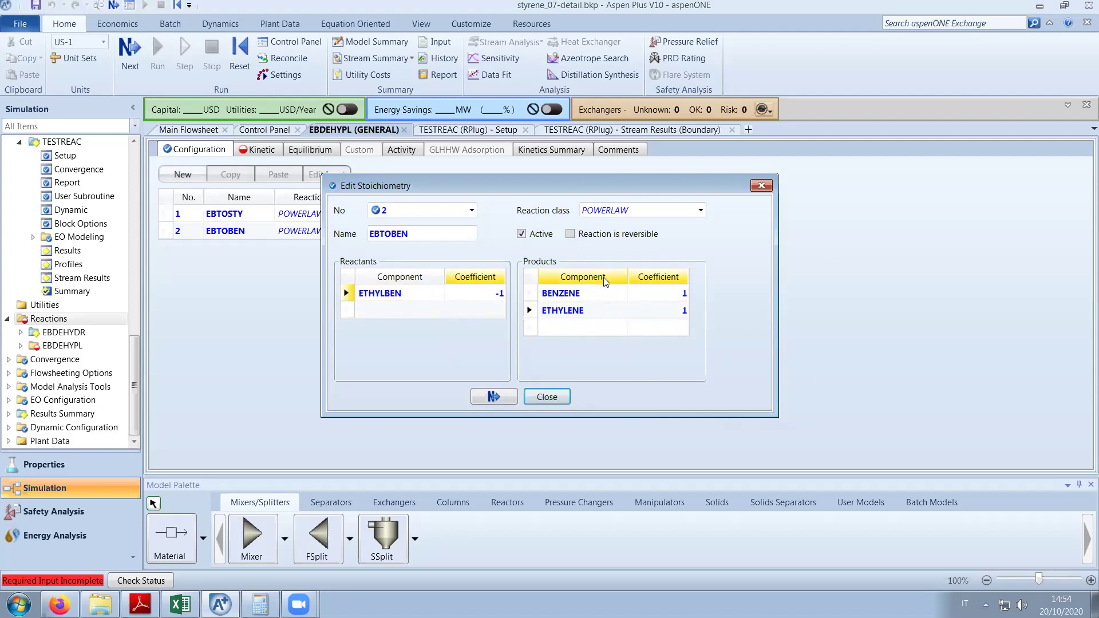
Add a third reaction named EBTOTOL with ETHYLBEN as reactant and coefficient -1.
click(472, 210)
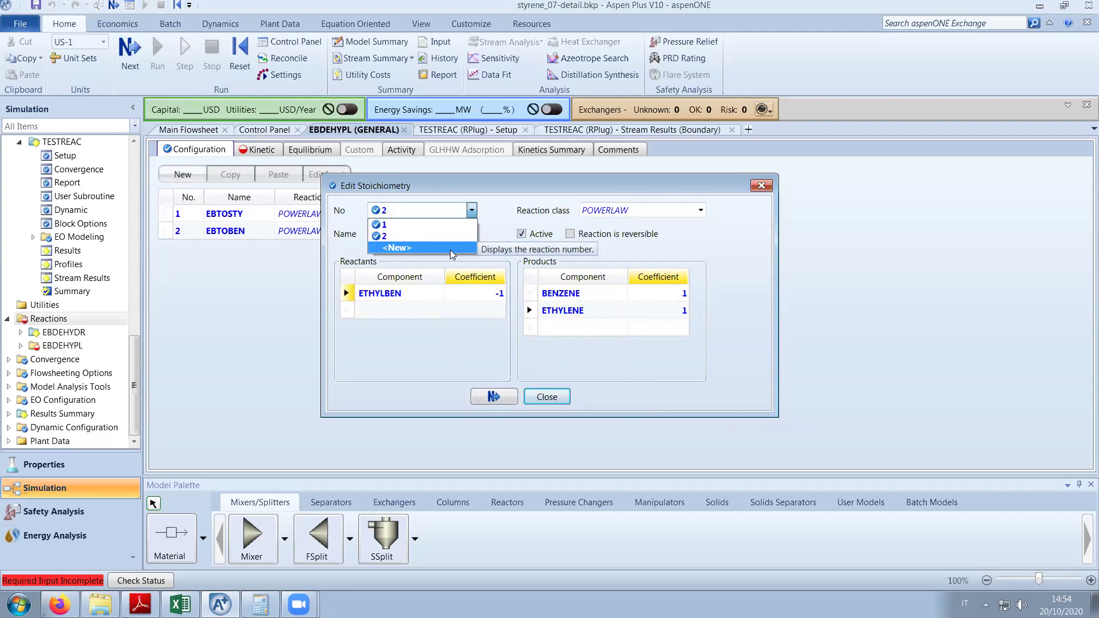
click(451, 247)
click(520, 321)
click(421, 239)
text(EBTOTOL)
click(439, 294)
click(439, 294)
click(432, 308)
click(490, 292)
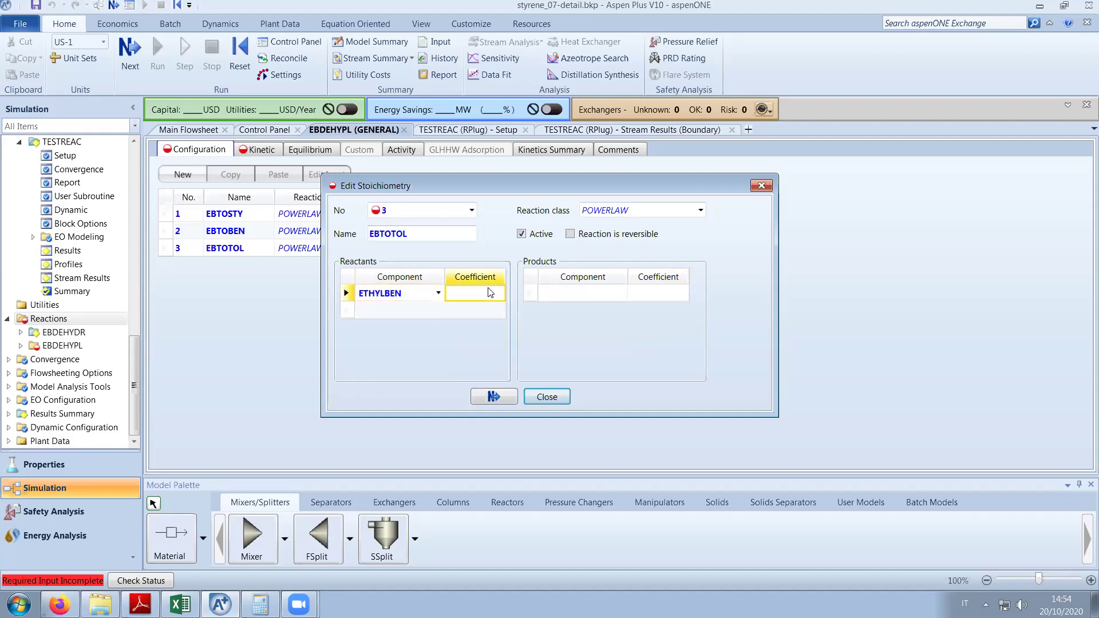
text(1)
Select TOLUEN and METHANE as the products of EBTOTOL.
click(621, 293)
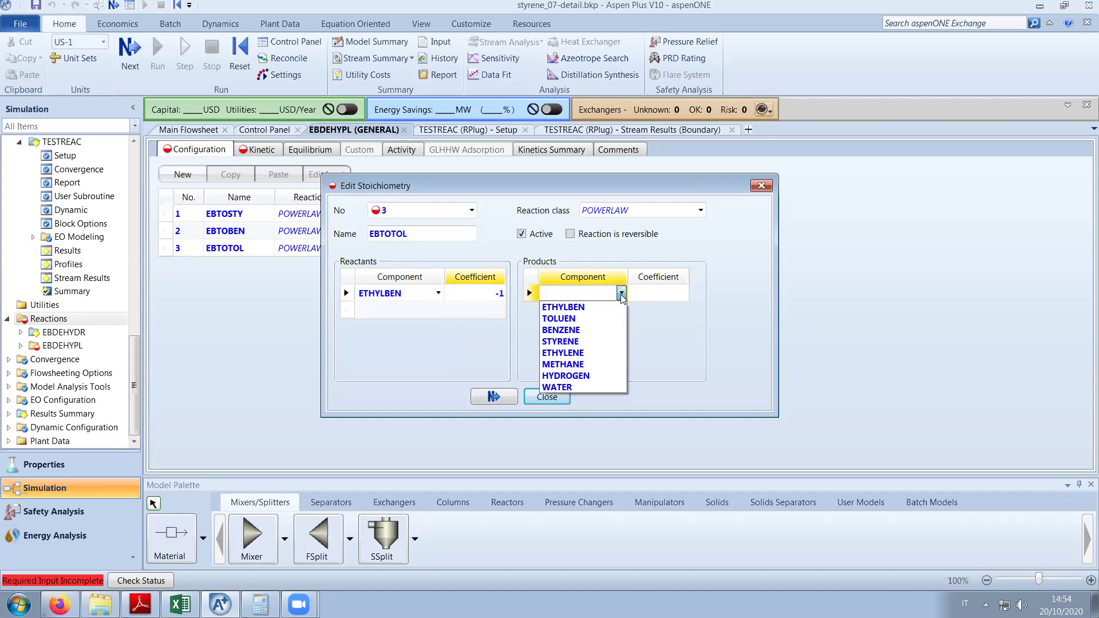
click(610, 319)
click(620, 309)
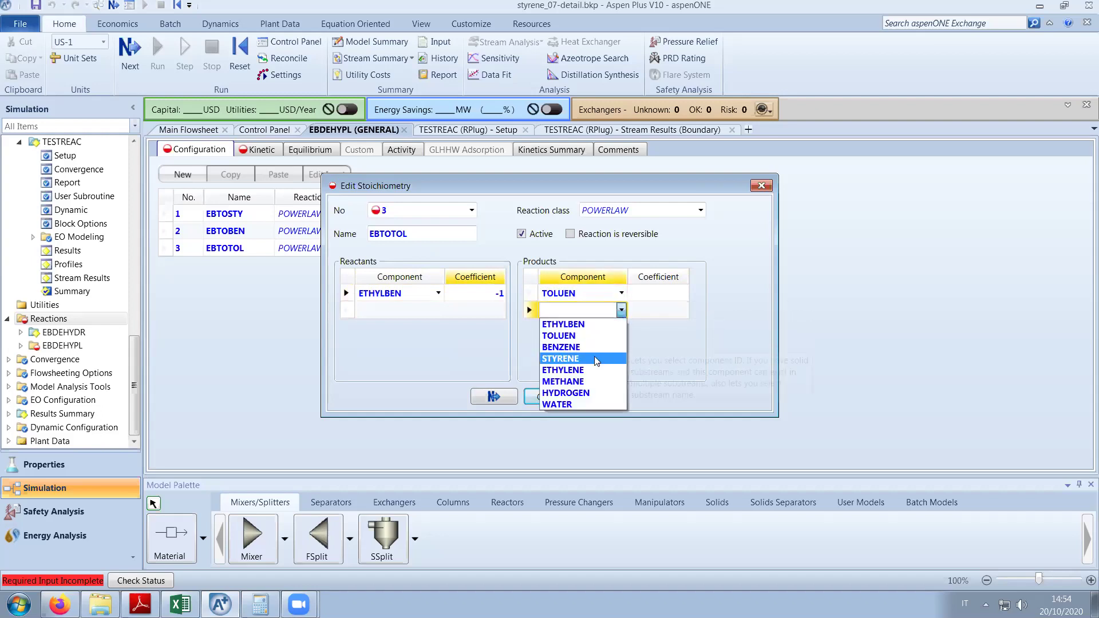
click(588, 386)
Check reaction (7) in the Adobe Reader paper and, back in Aspen Plus, add HYDROGEN as EBTOTOL's second reactant.
click(139, 604)
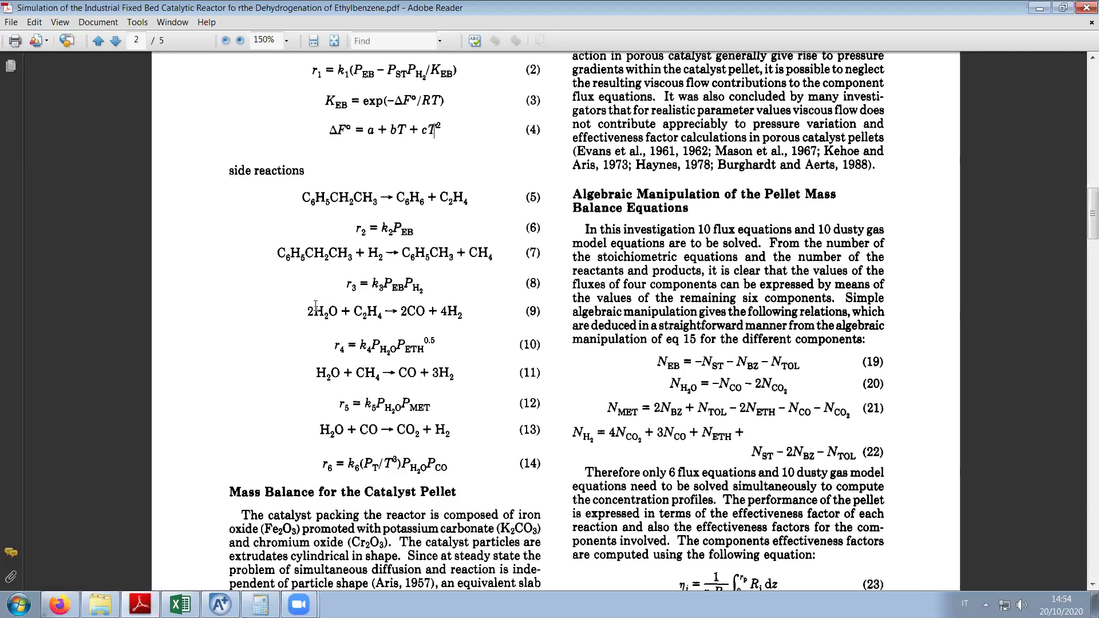
drag(280, 256, 509, 254)
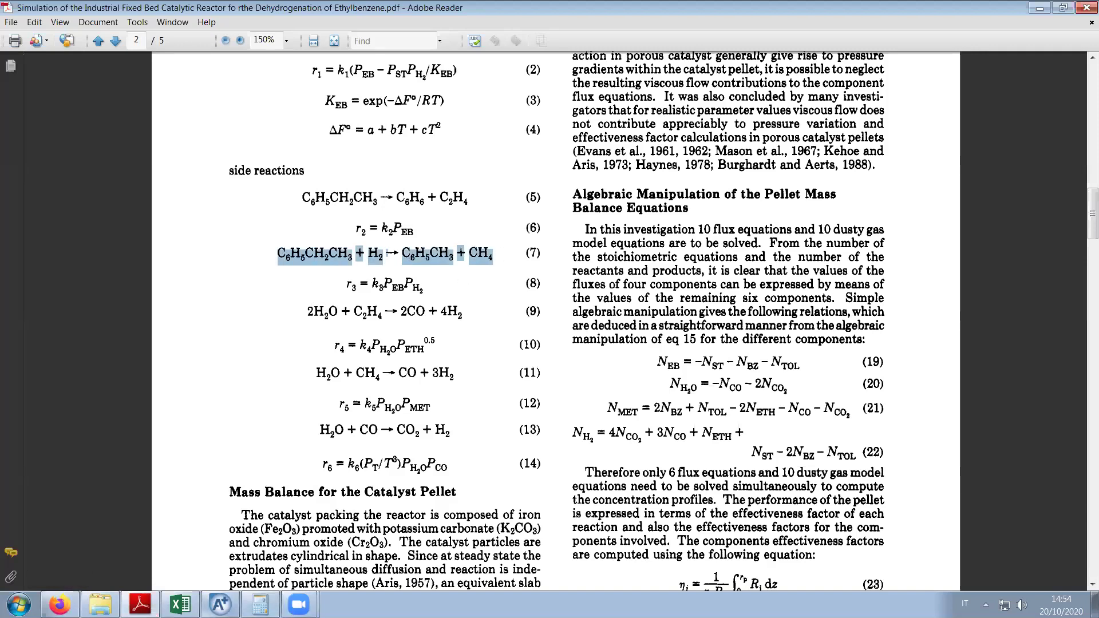
click(220, 605)
click(435, 310)
click(438, 310)
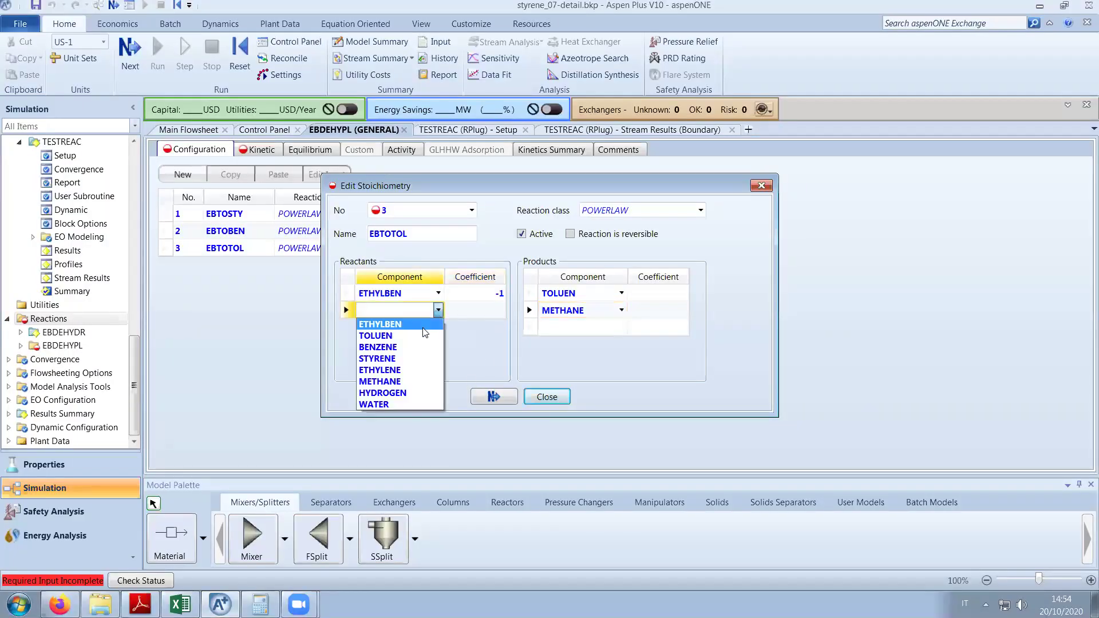
click(416, 392)
Set the coefficients of EBTOTOL's products TOLUEN and METHANE to 1.
click(656, 294)
click(657, 313)
text(1)
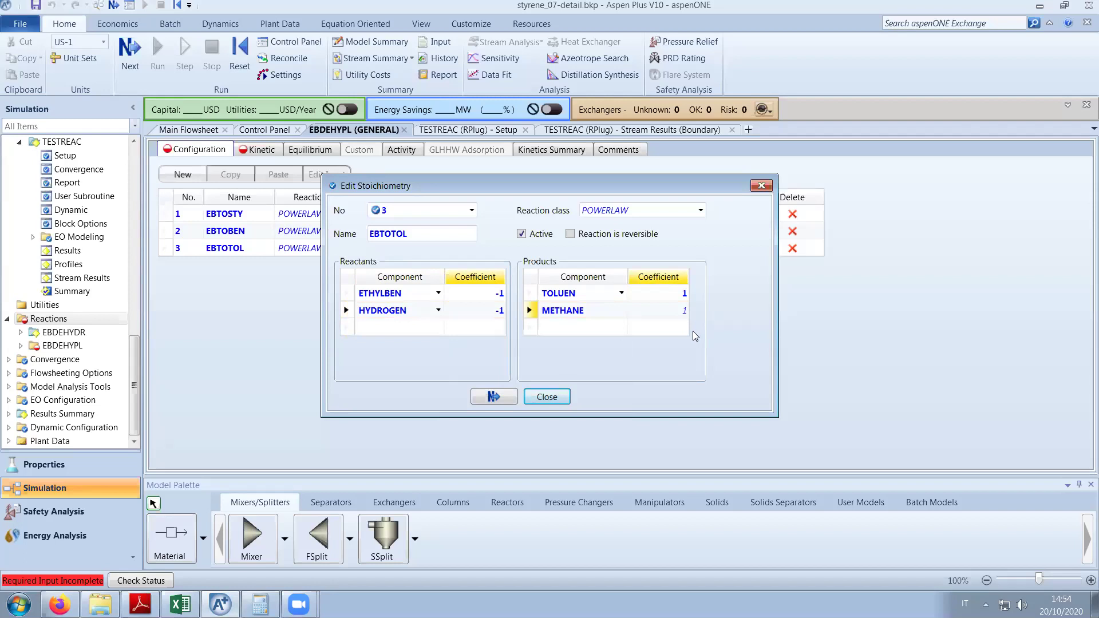
Finish the EBTOTOL stoichiometry and set the reacting phase of reaction 1 (ETHYLBEN to STYRENE and HYDROGEN) to Vapor in its kinetic data.
click(547, 397)
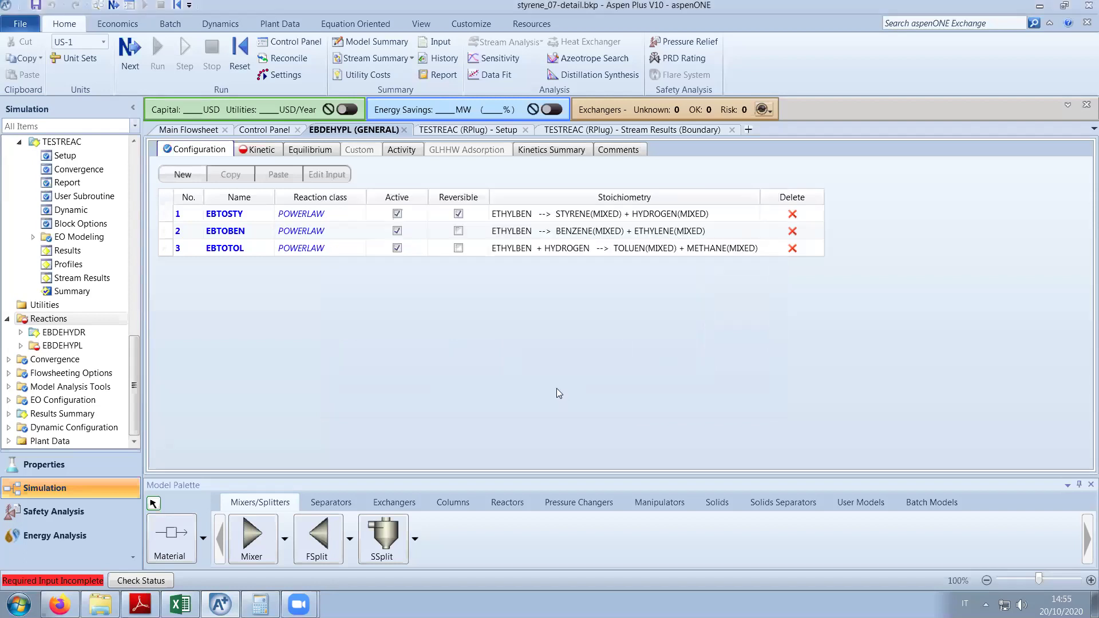
click(263, 152)
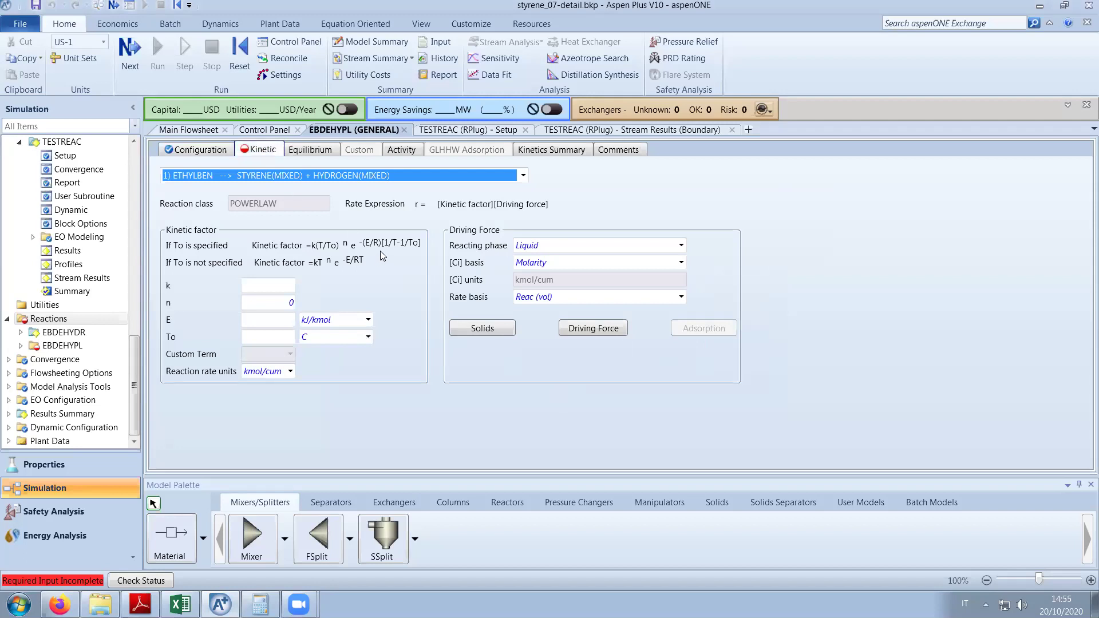
click(680, 245)
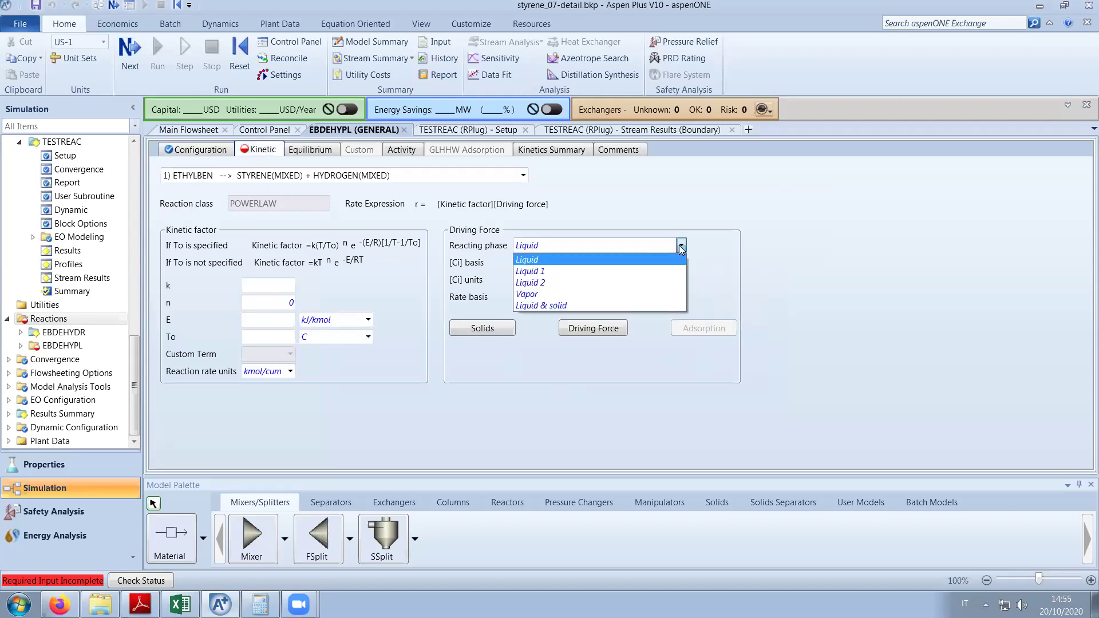
click(570, 293)
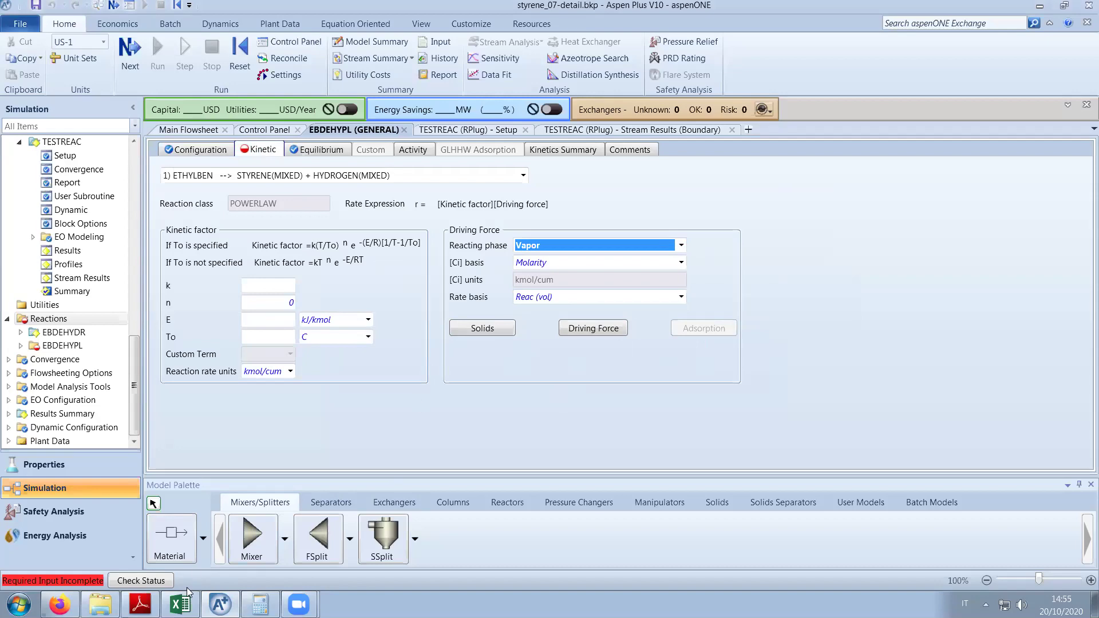
Switch to the Adobe Reader paper and examine Table II's frequency factors and activation energies and the units given in the Nomenclature.
click(140, 605)
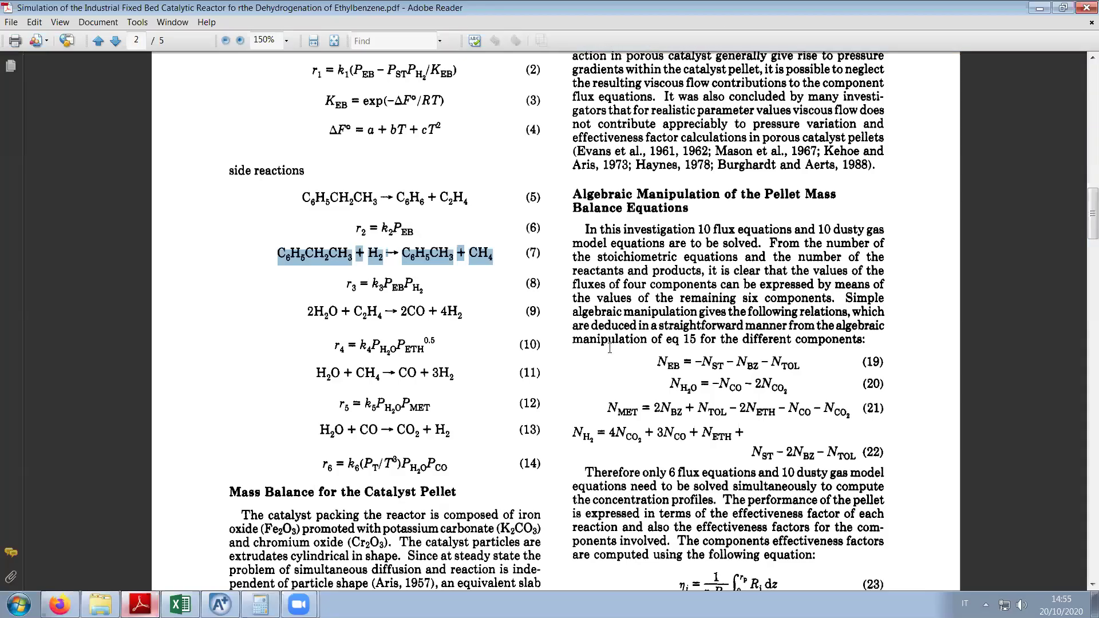
scroll(1084, 272, down, 5)
scroll(1084, 289, down, 6)
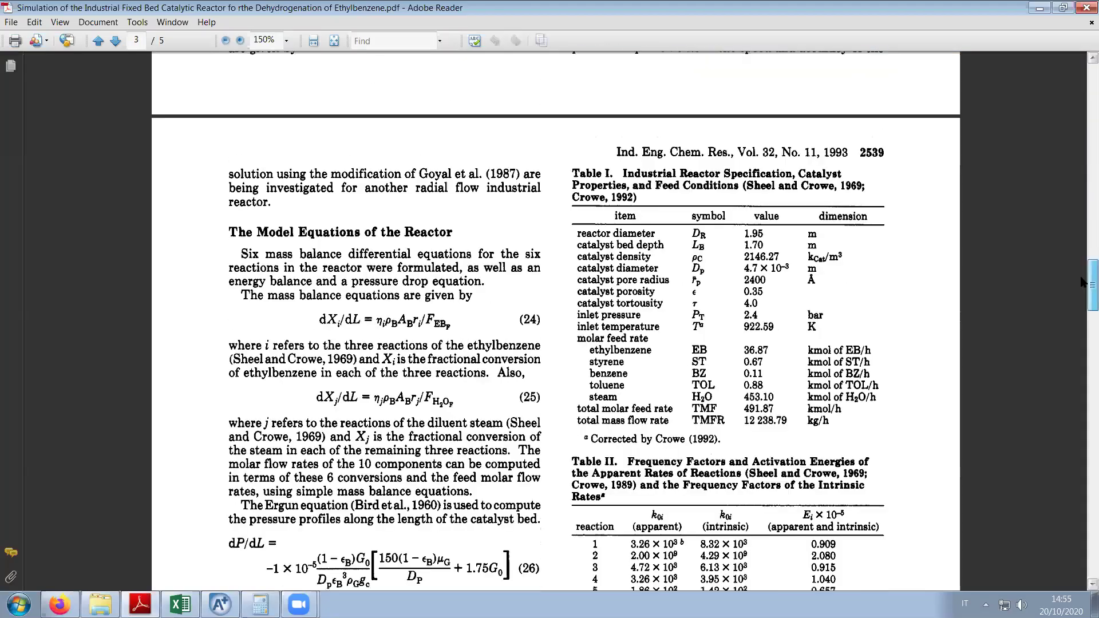
scroll(1084, 302, down, 5)
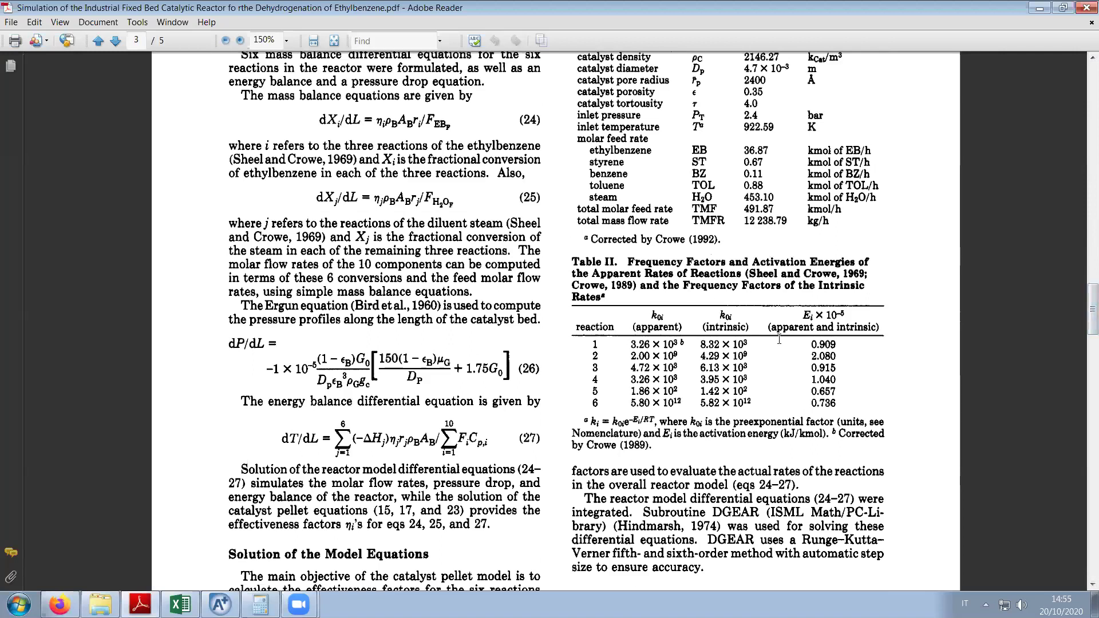
scroll(826, 378, down, 1)
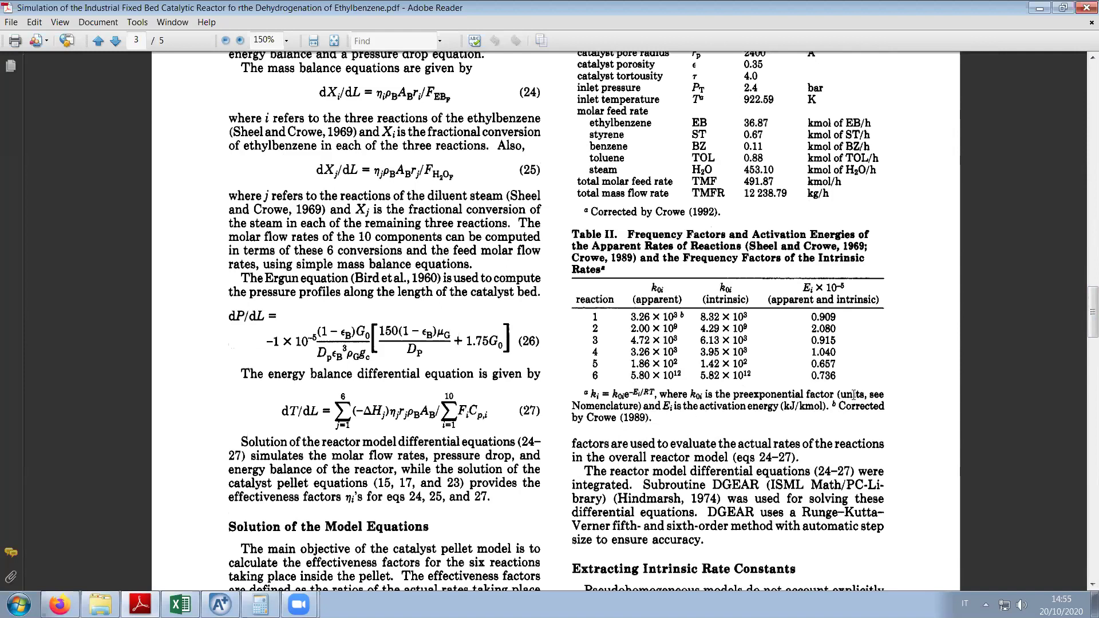
scroll(1081, 356, down, 15)
drag(1082, 407, 1083, 502)
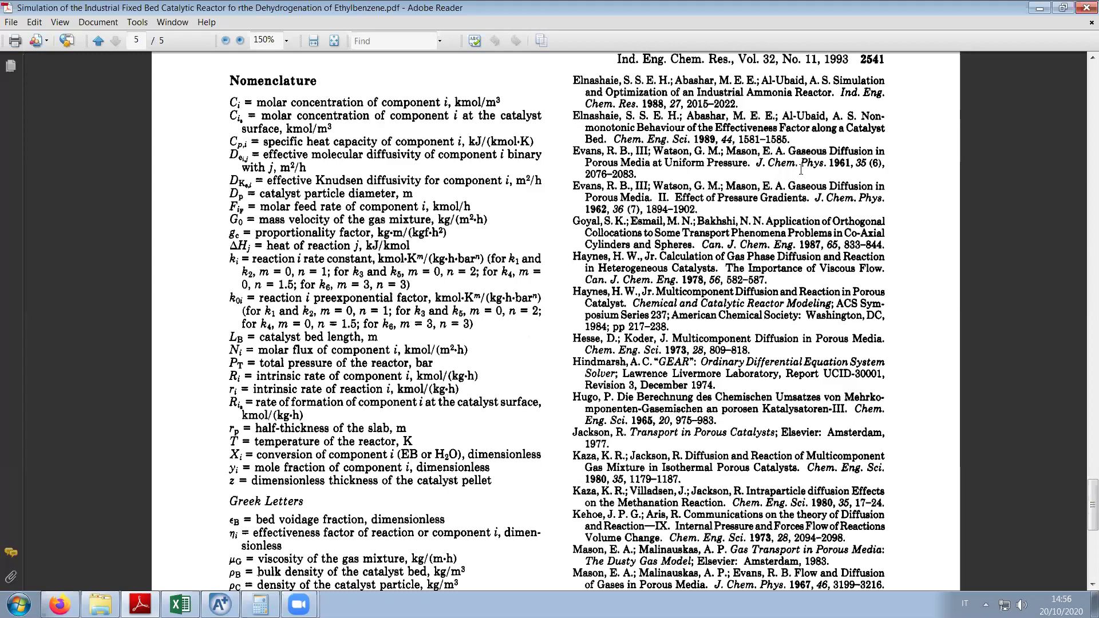
Back in Aspen Plus, set reaction 1's [Ci] basis to Partial pressure, [Ci] units to bar and rate basis to Cat (wt).
key(alt+Tab)
click(553, 263)
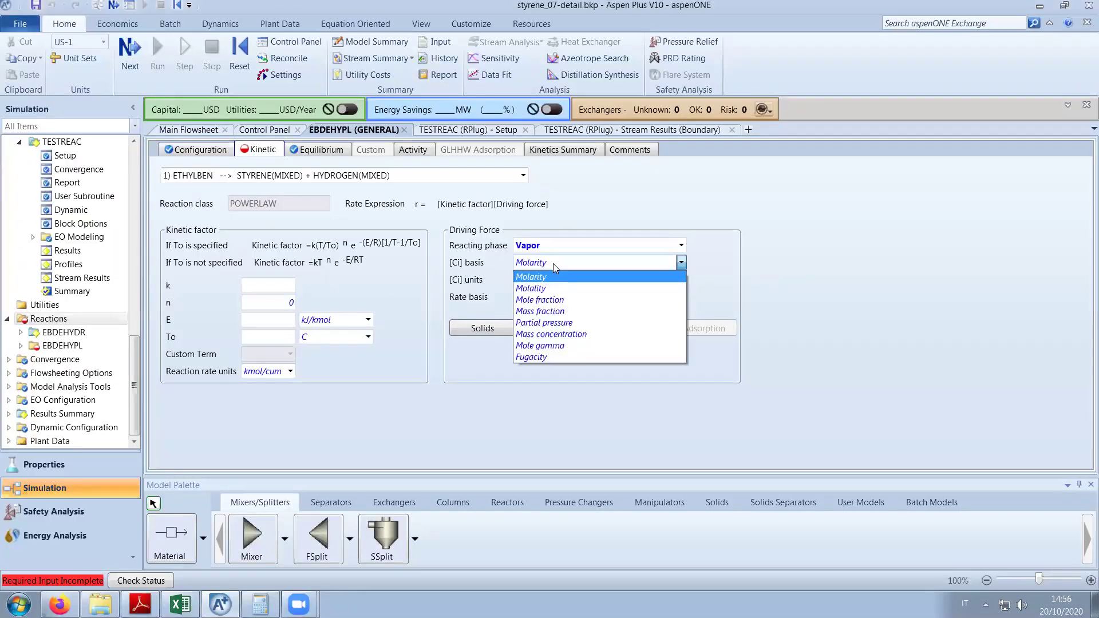
click(549, 322)
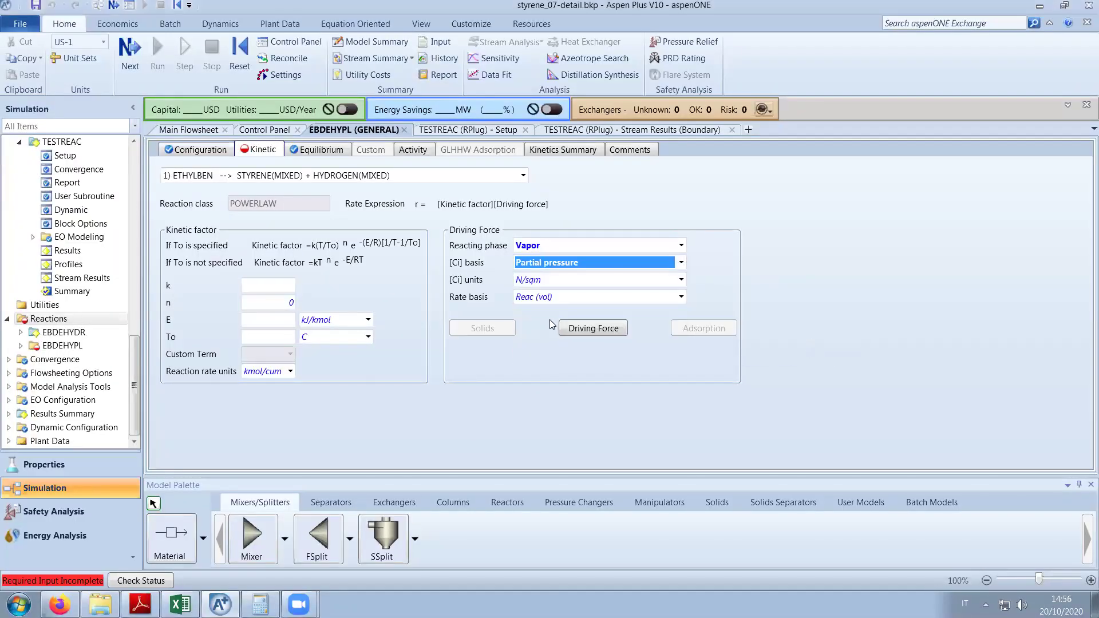
click(550, 281)
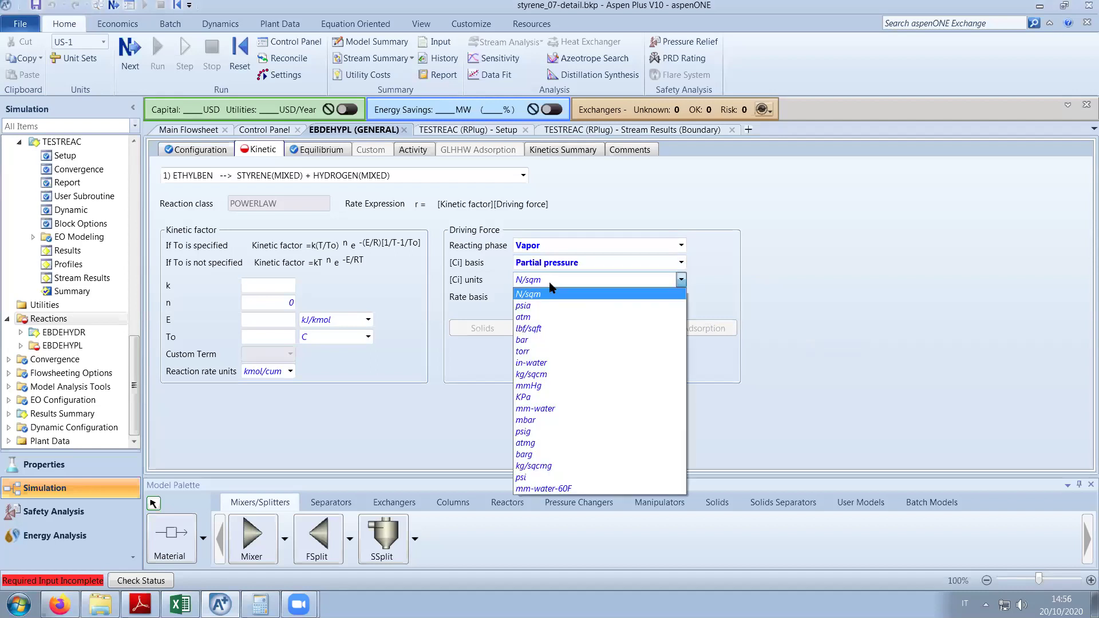
click(538, 340)
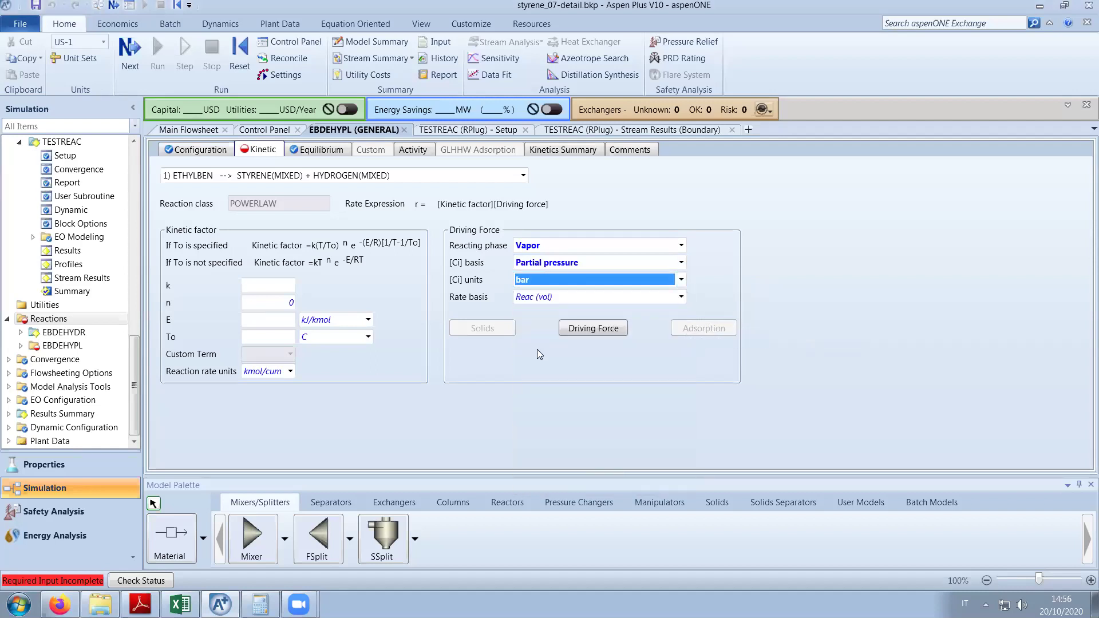
click(529, 301)
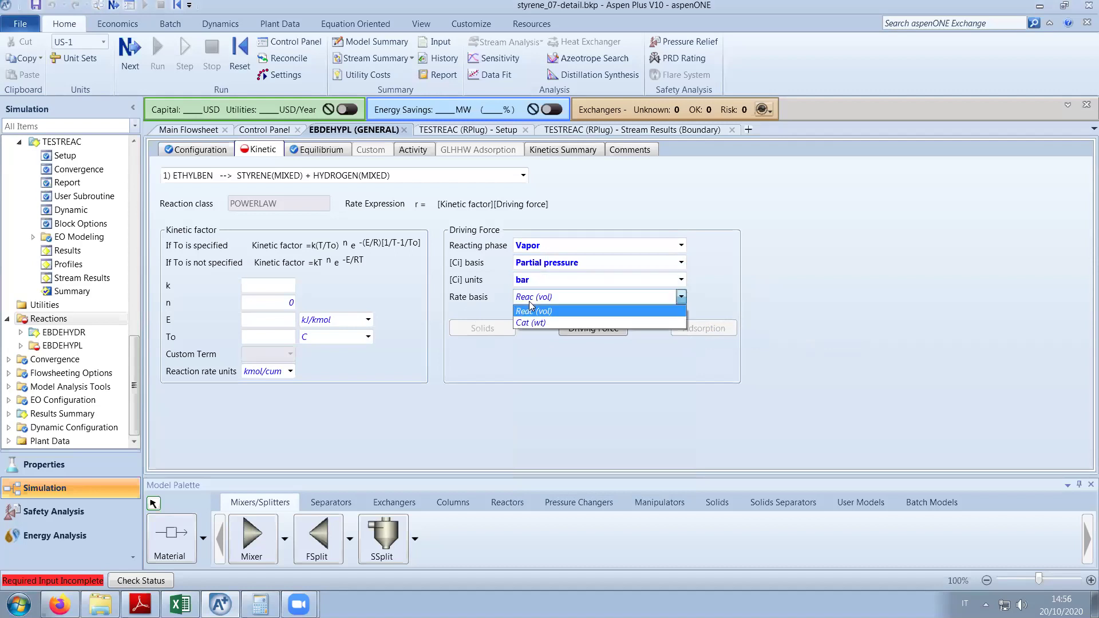
click(528, 325)
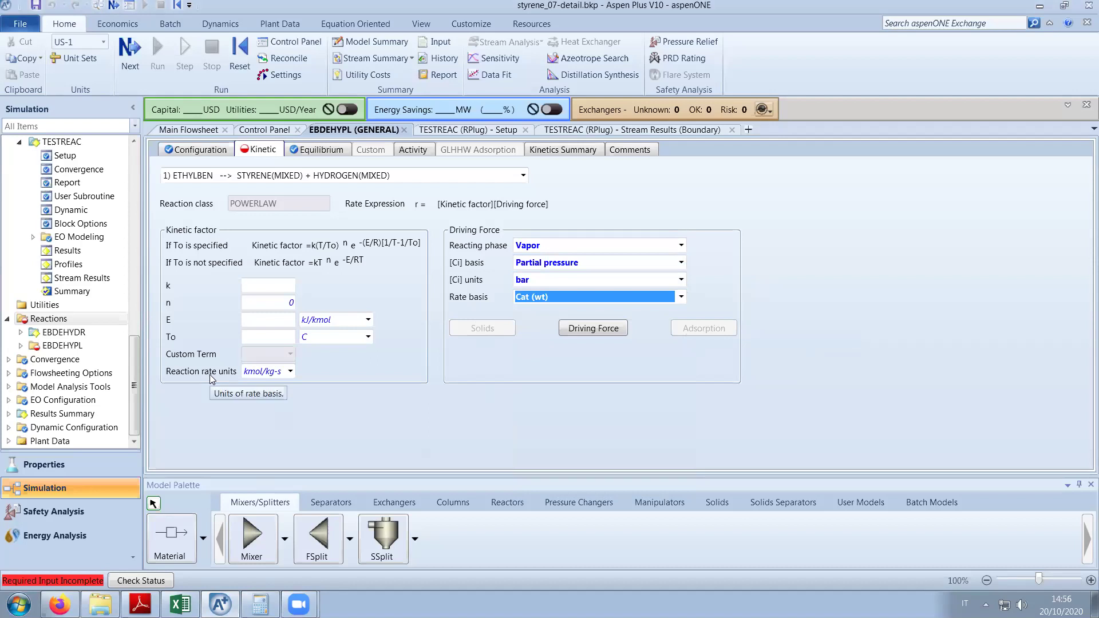
Check the rate constant units in the Adobe Reader paper's Nomenclature and, back in Aspen Plus, set the reaction rate units to kmol/kg-hr.
click(140, 605)
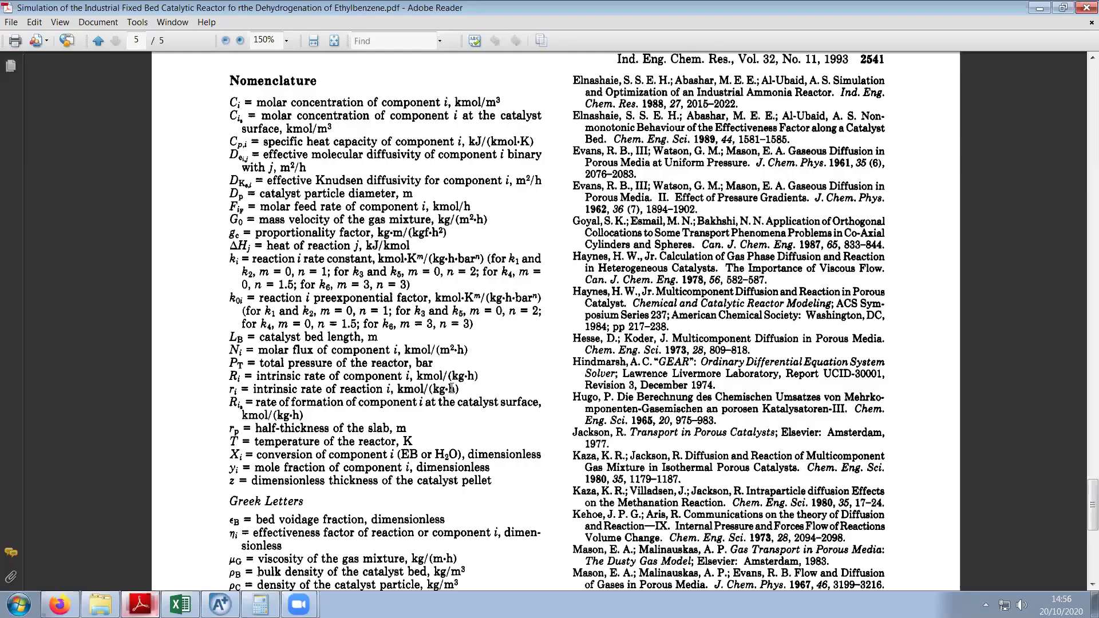
scroll(479, 326, up, 1)
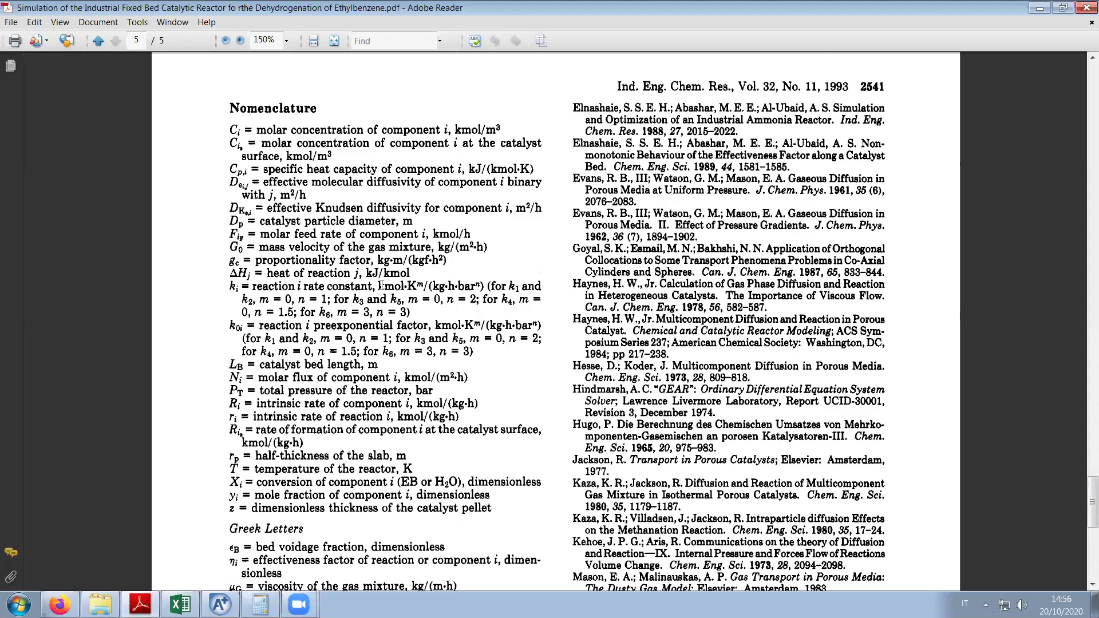
drag(379, 286, 407, 286)
click(435, 285)
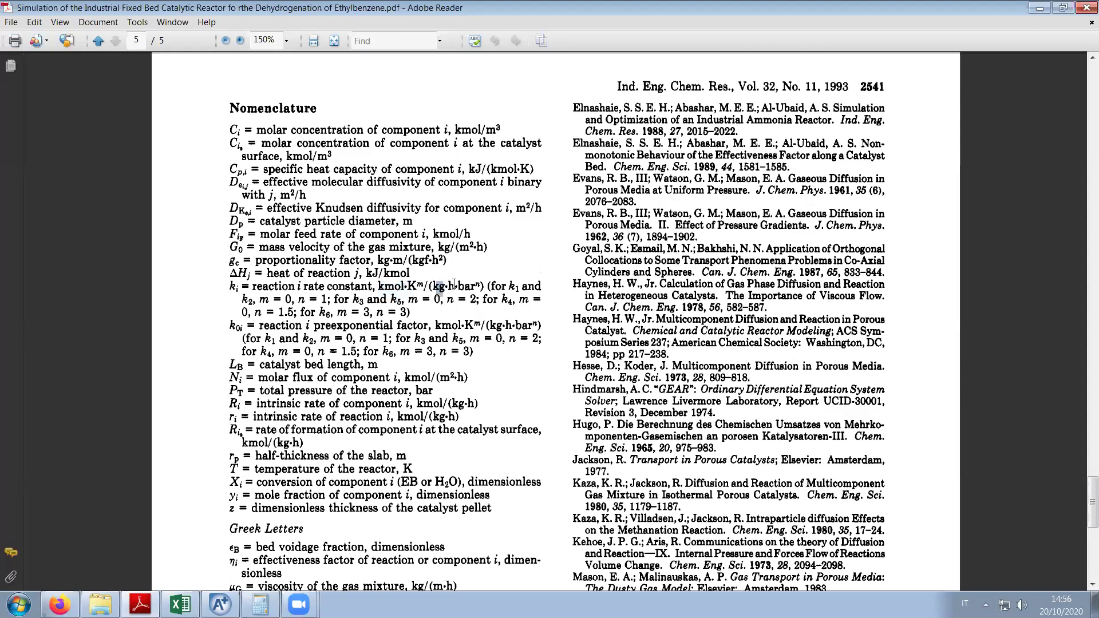
double_click(450, 286)
key(alt+Tab)
click(290, 371)
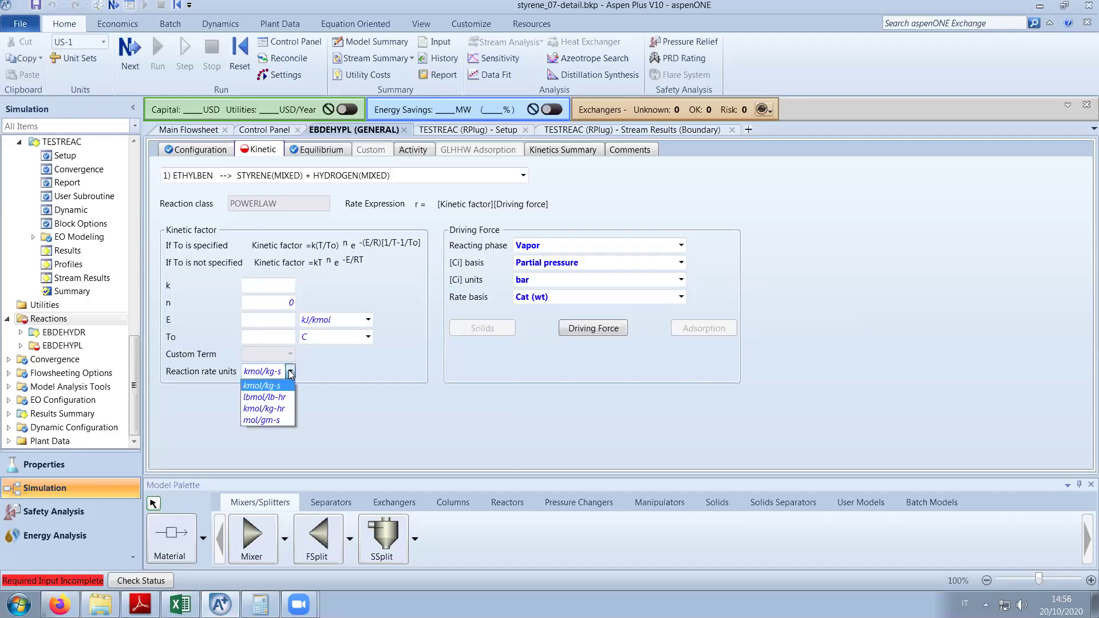
click(285, 386)
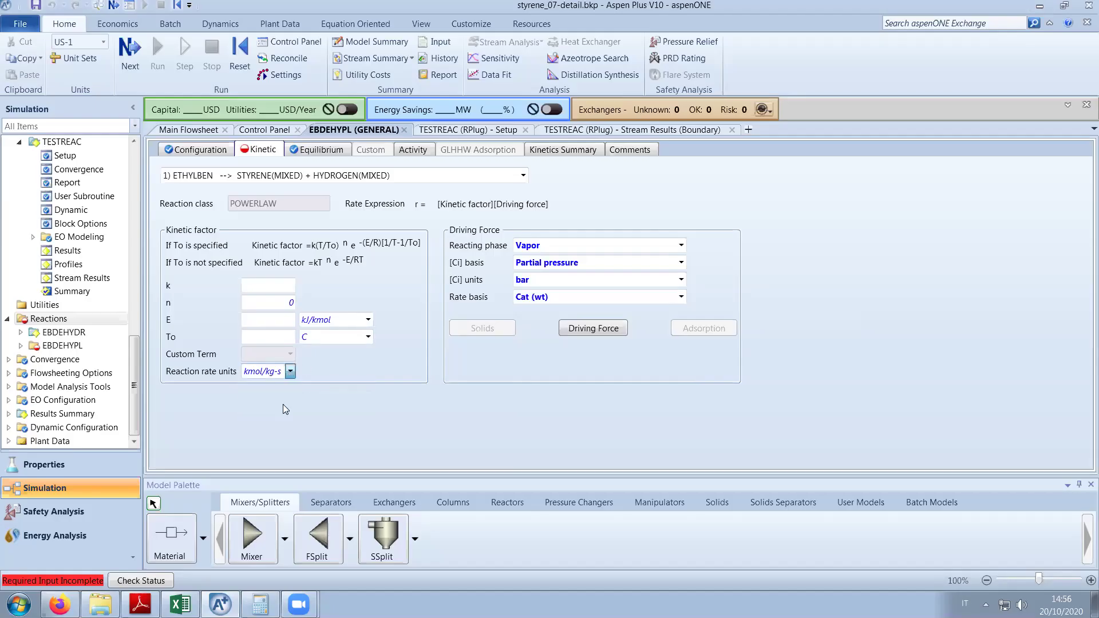
key(Down)
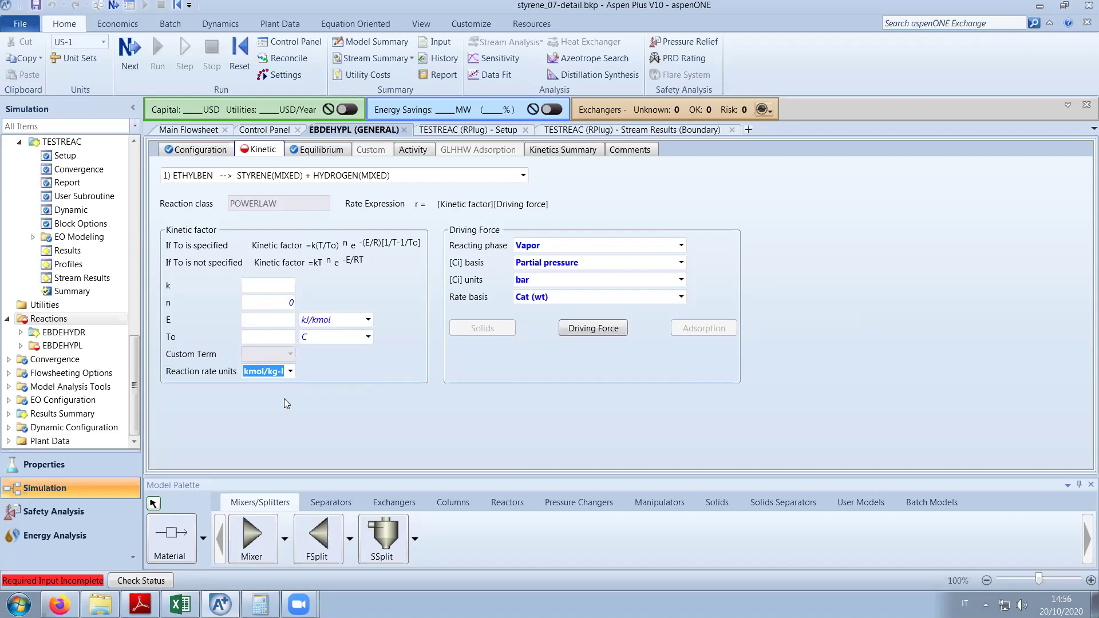
Shrink the Aspen Plus window and, in the Adobe Reader paper, examine the apparent and intrinsic factors of Table II enlarged to 195%.
double_click(788, 4)
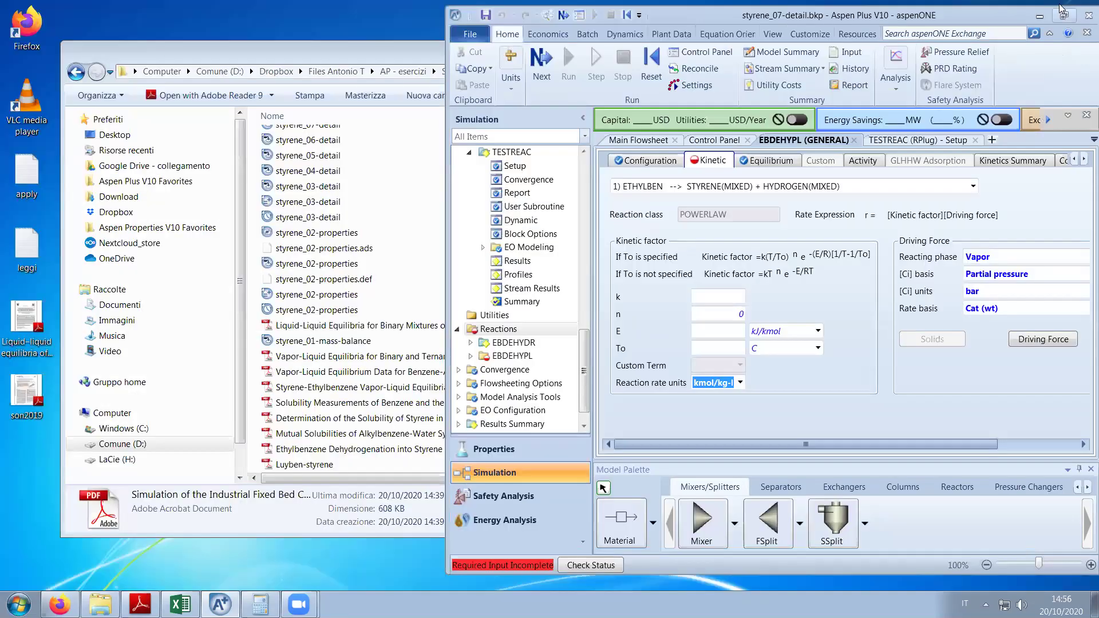
key(alt+Tab)
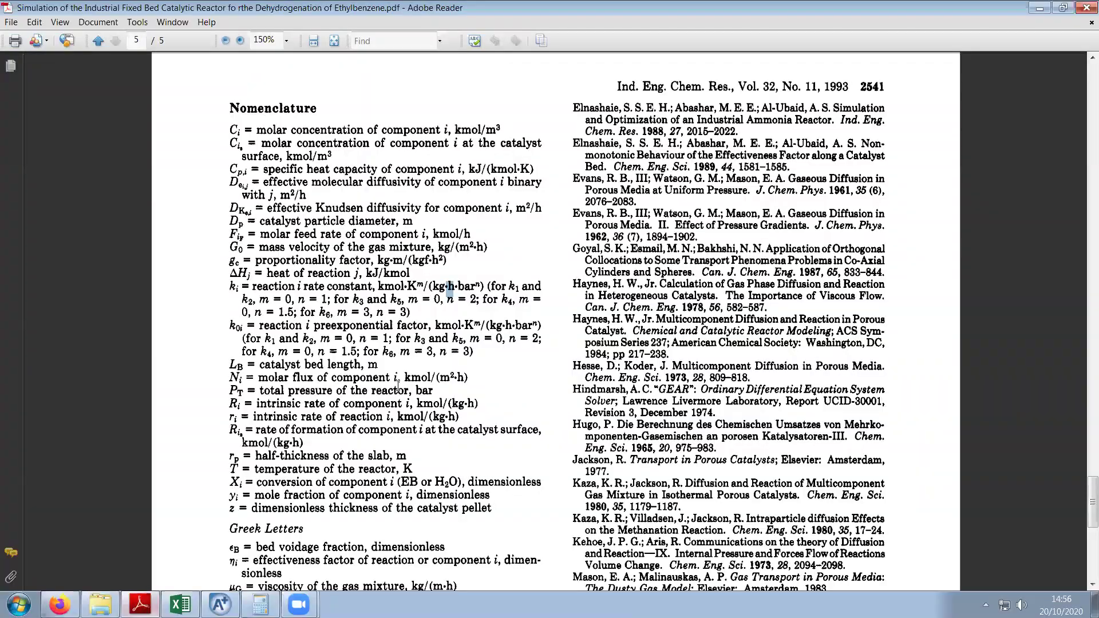
scroll(397, 389, up, 10)
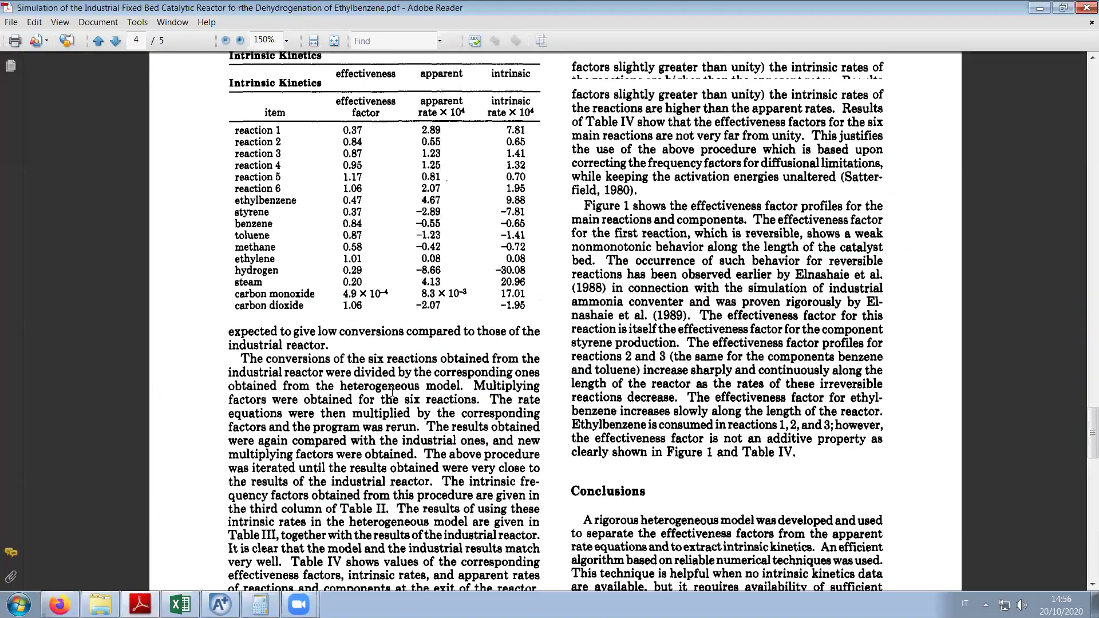
scroll(392, 391, up, 10)
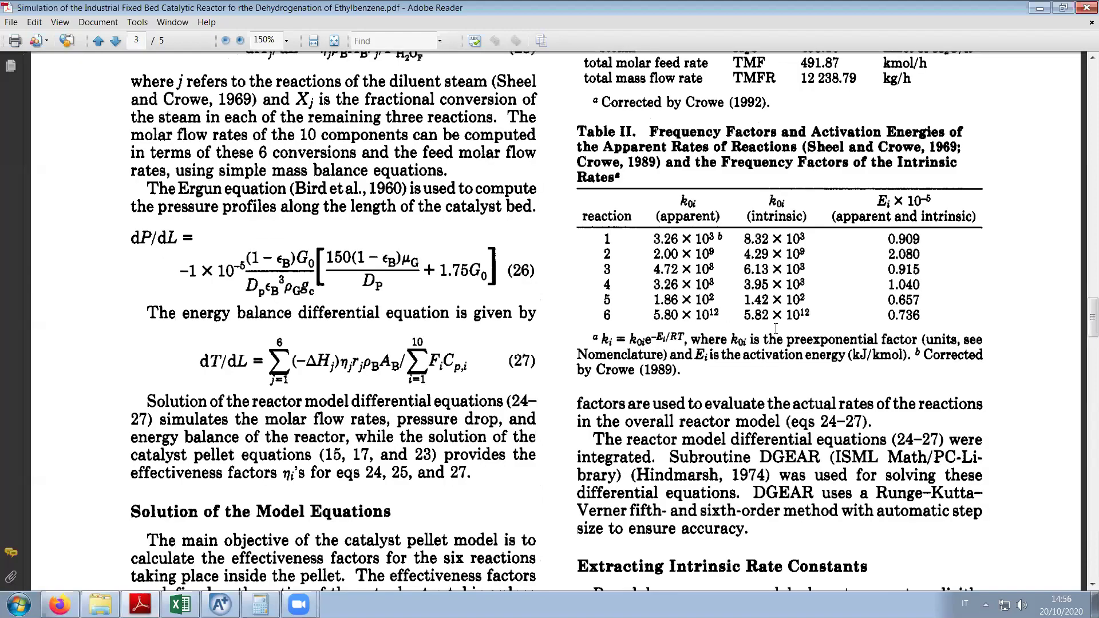
ctrl+scroll(779, 331, up, 3)
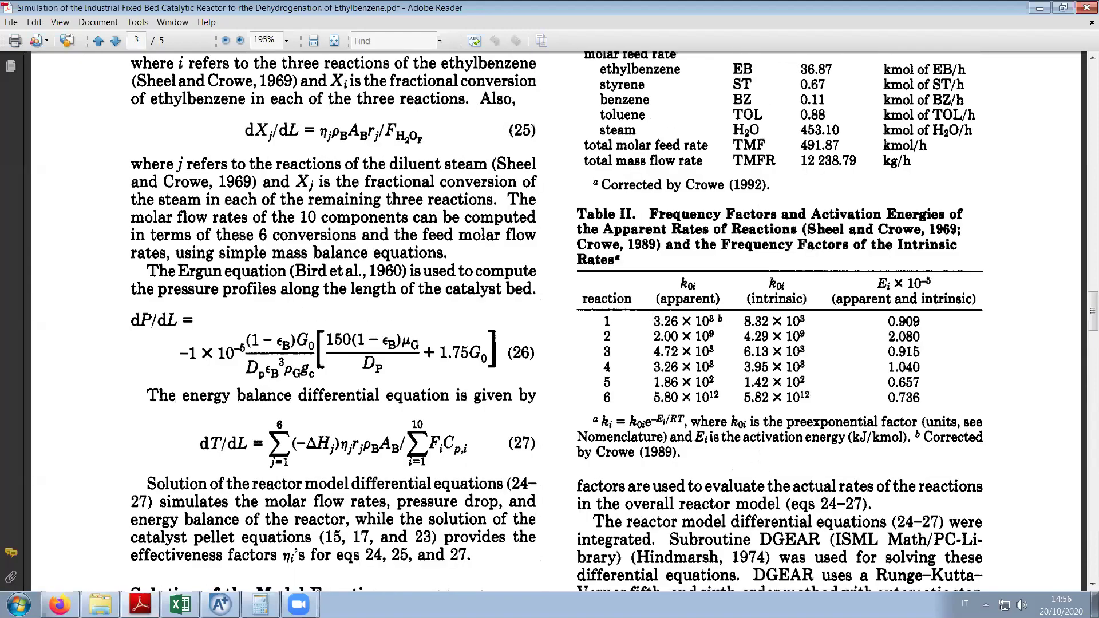
drag(652, 320, 808, 322)
click(816, 355)
scroll(817, 354, down, 2)
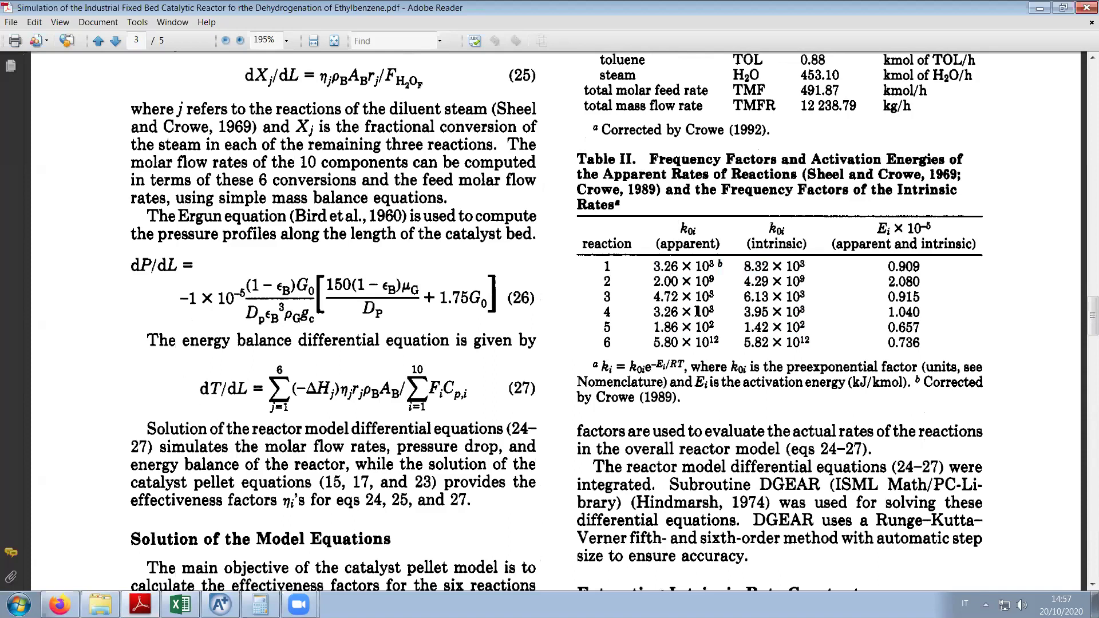
scroll(779, 366, up, 1)
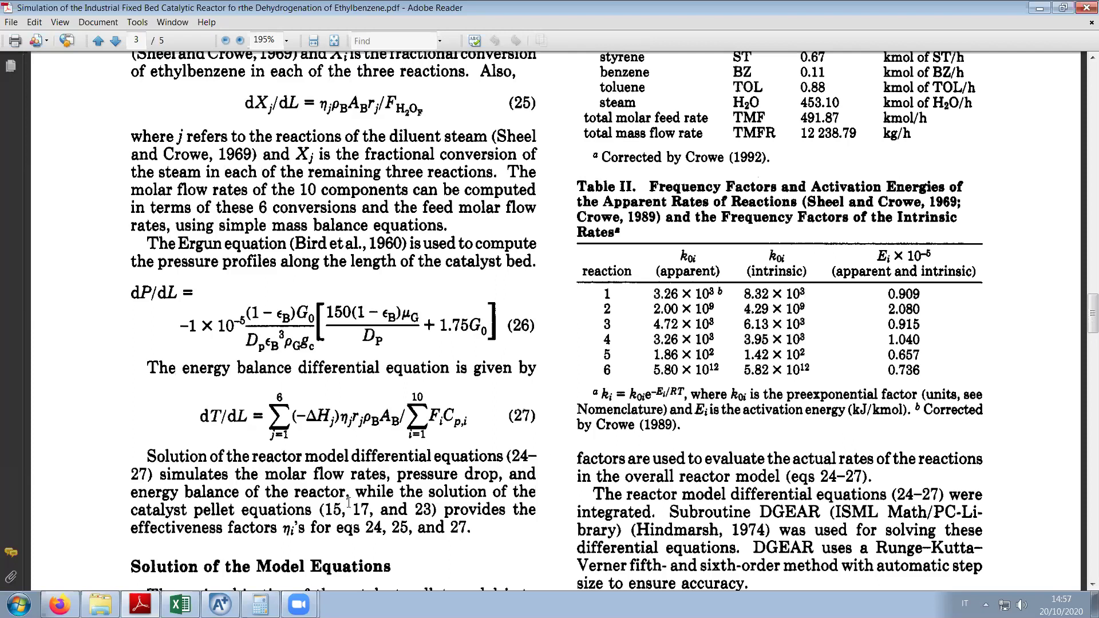
Place the Aspen Plus window beside the paper's Table II and set reaction 1's pre-exponential factor k to 3.26e3.
key(alt+Tab)
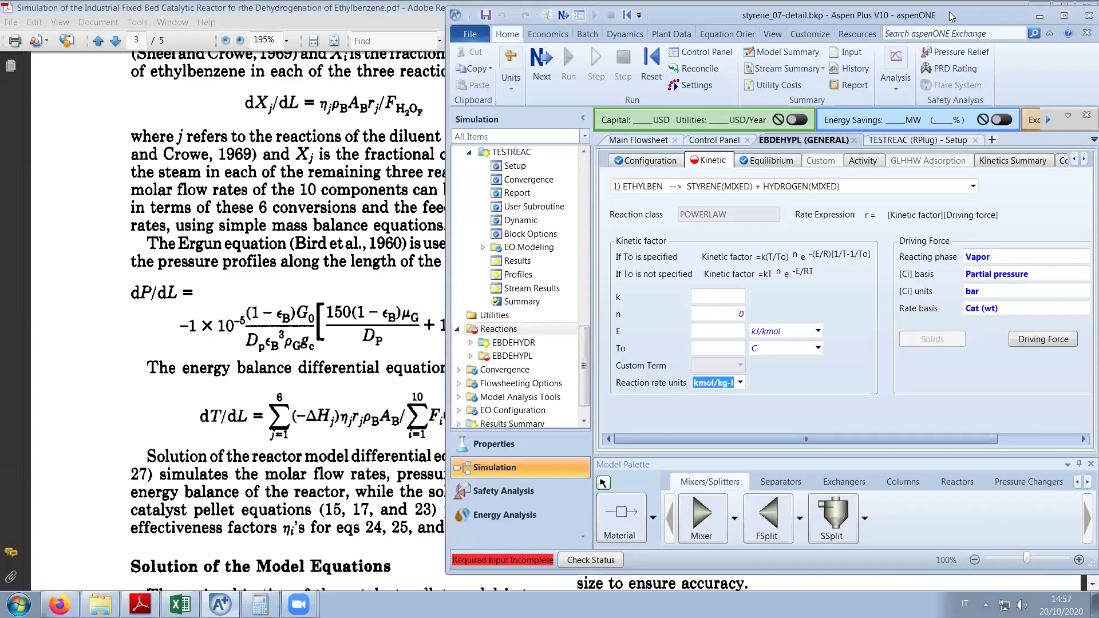
drag(950, 16, 432, 29)
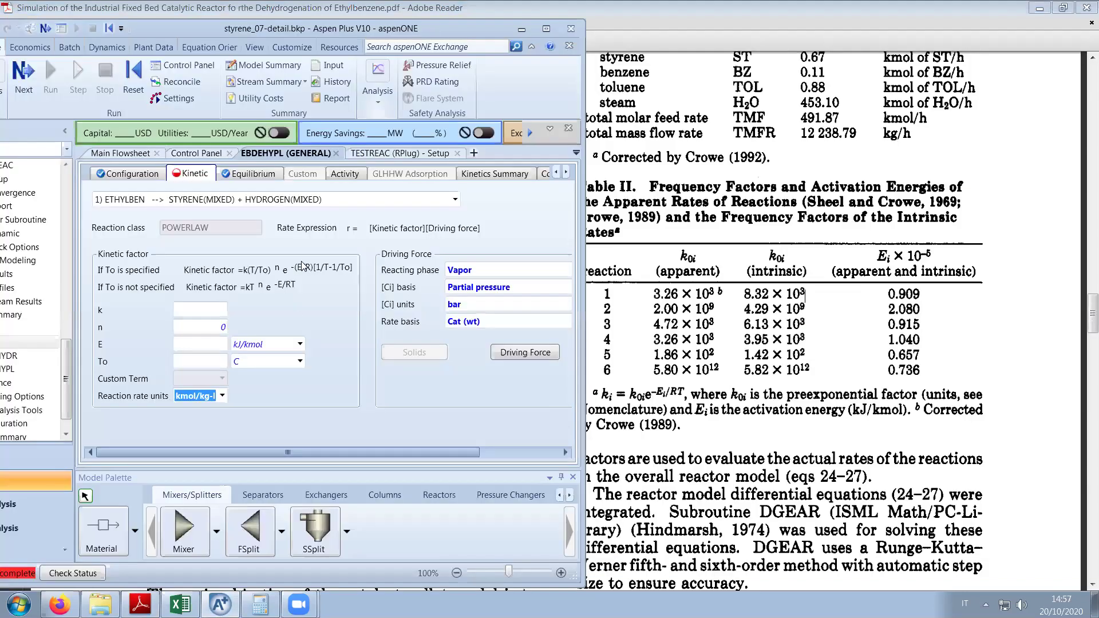
click(204, 310)
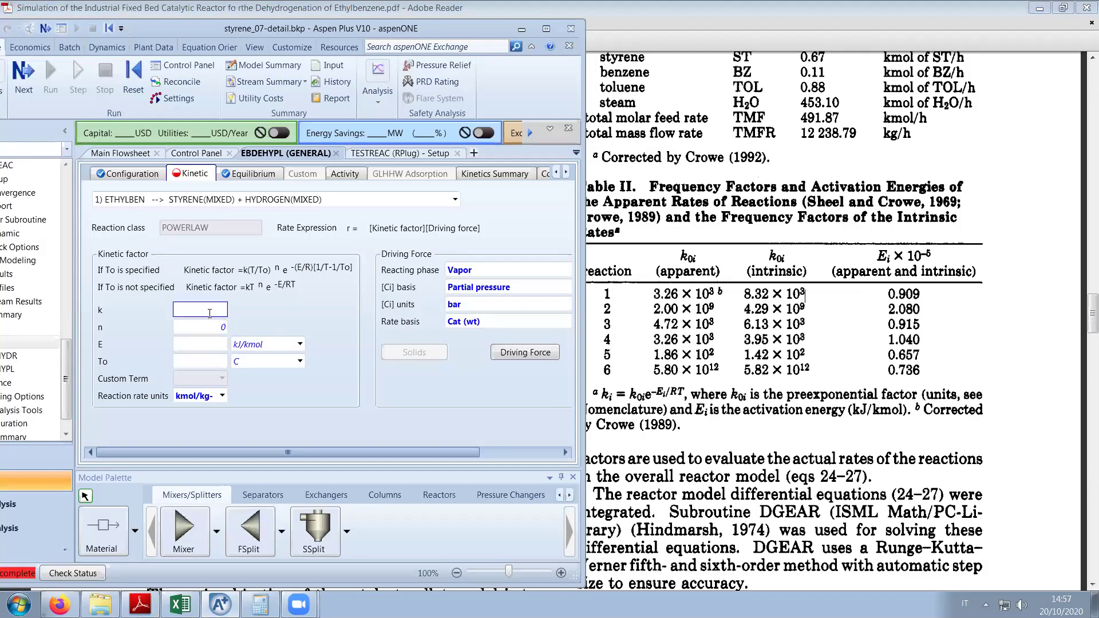
text(3,26e3)
key(Return)
Set reaction 1's activation energy E to 0.909e5 kJ/kmol.
click(222, 343)
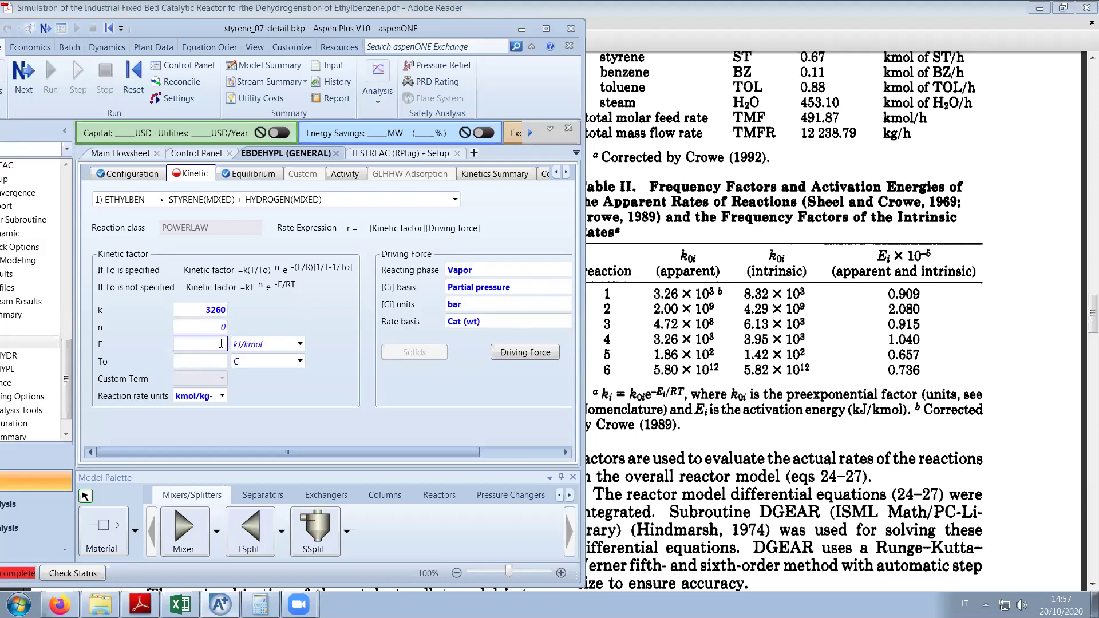
text(0,909e5)
click(311, 325)
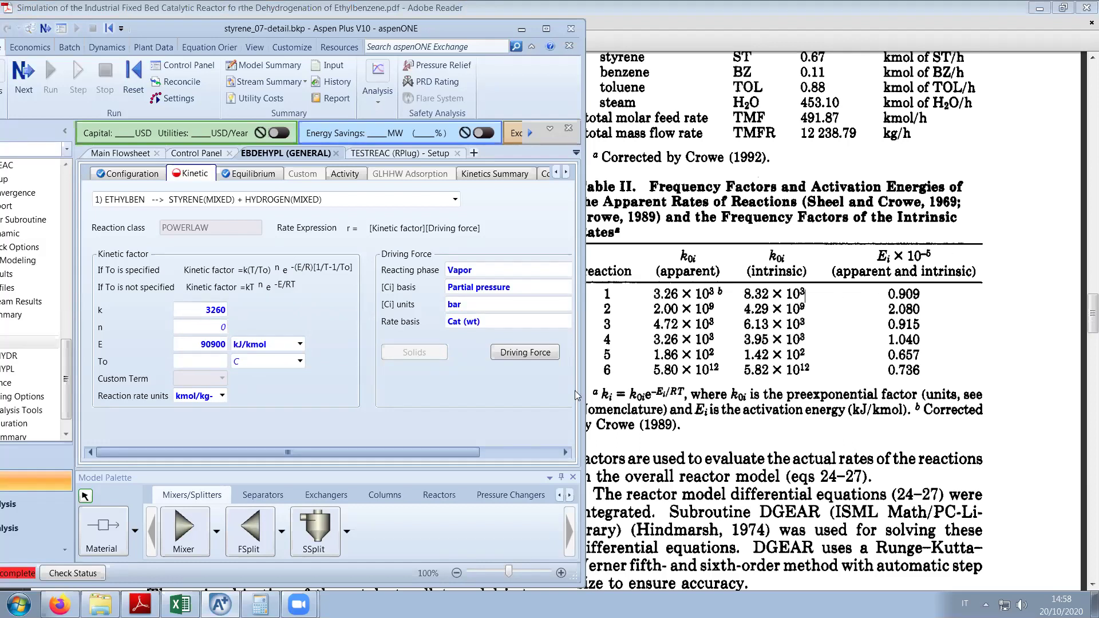
Check reaction 1's rate equation in the Adobe Reader paper and, in Aspen Plus, set the forward concentration exponent of ETHYLBEN to 1.
click(523, 352)
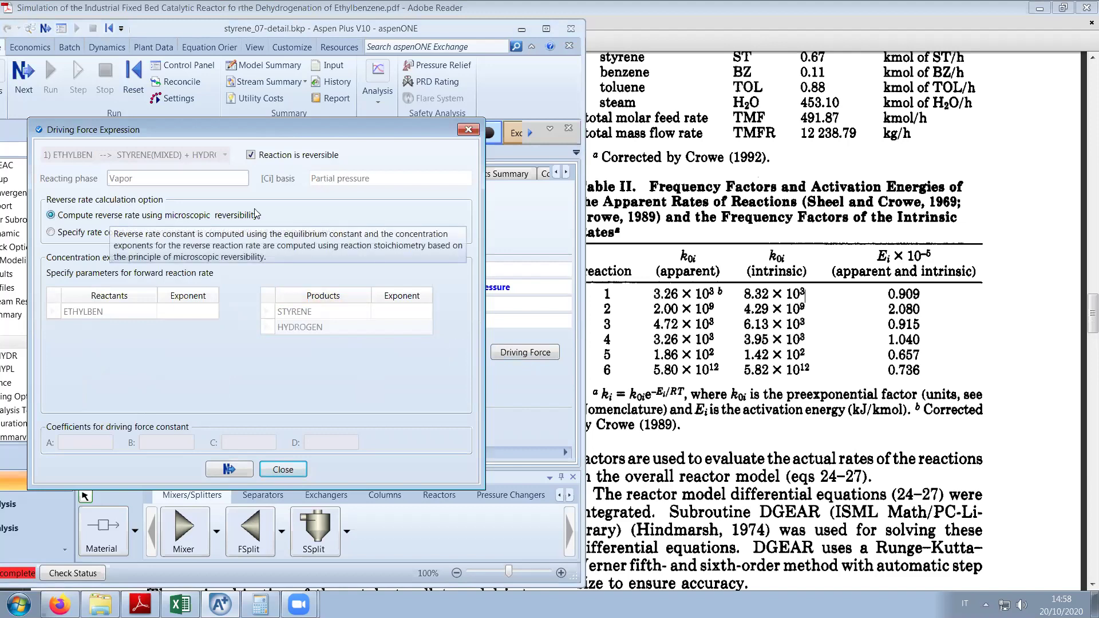
click(897, 350)
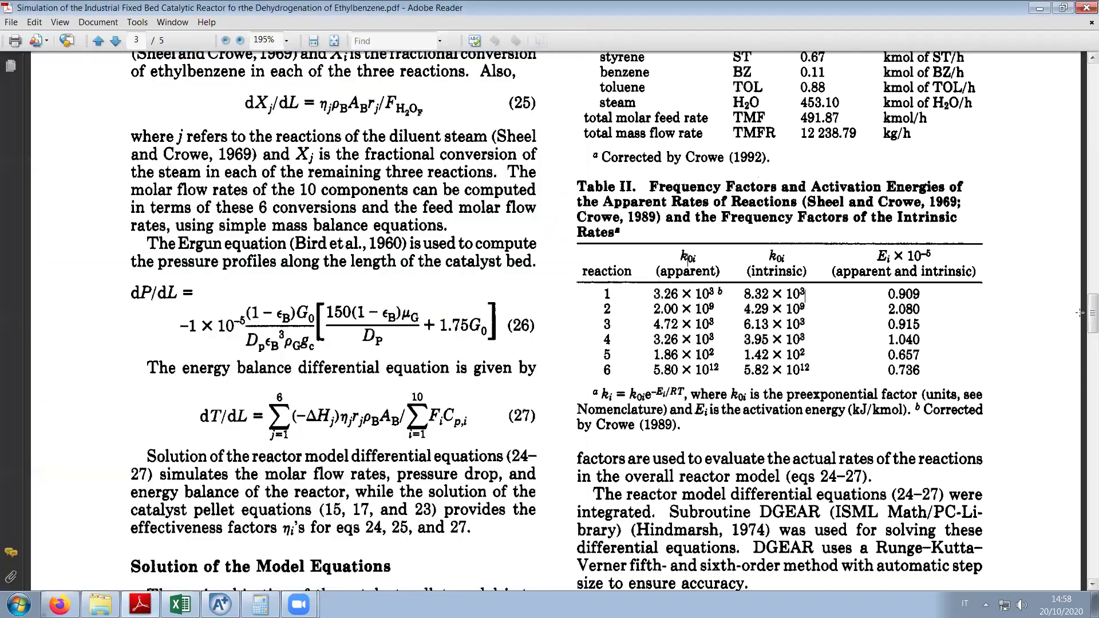
scroll(1082, 315, up, 3)
scroll(1084, 248, up, 15)
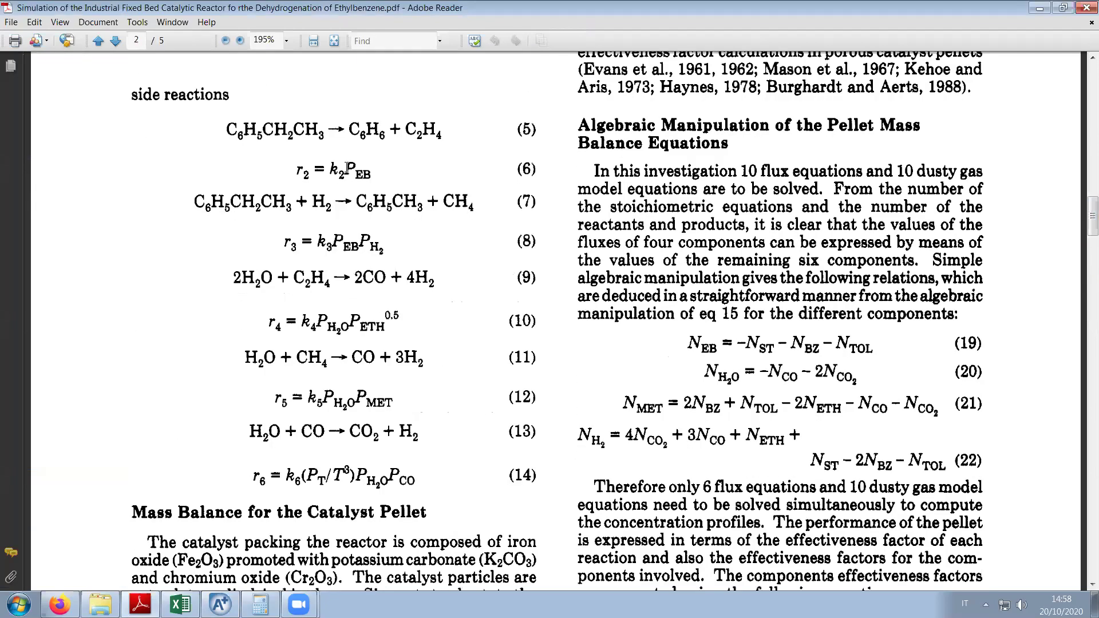
scroll(379, 197, up, 6)
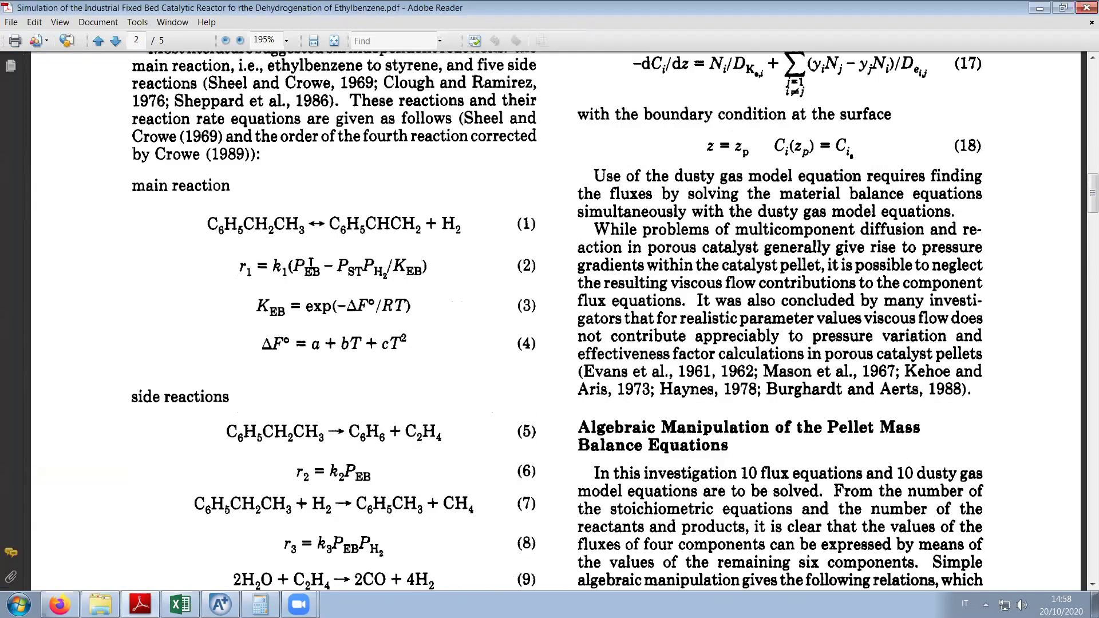
scroll(309, 265, down, 1)
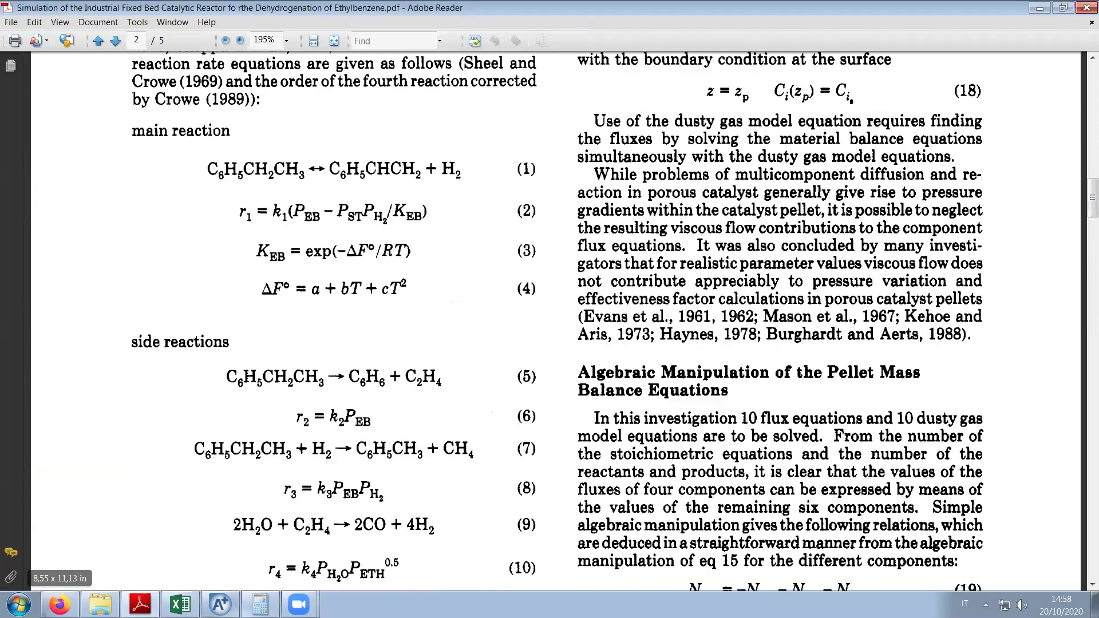
click(220, 604)
click(187, 310)
text(1)
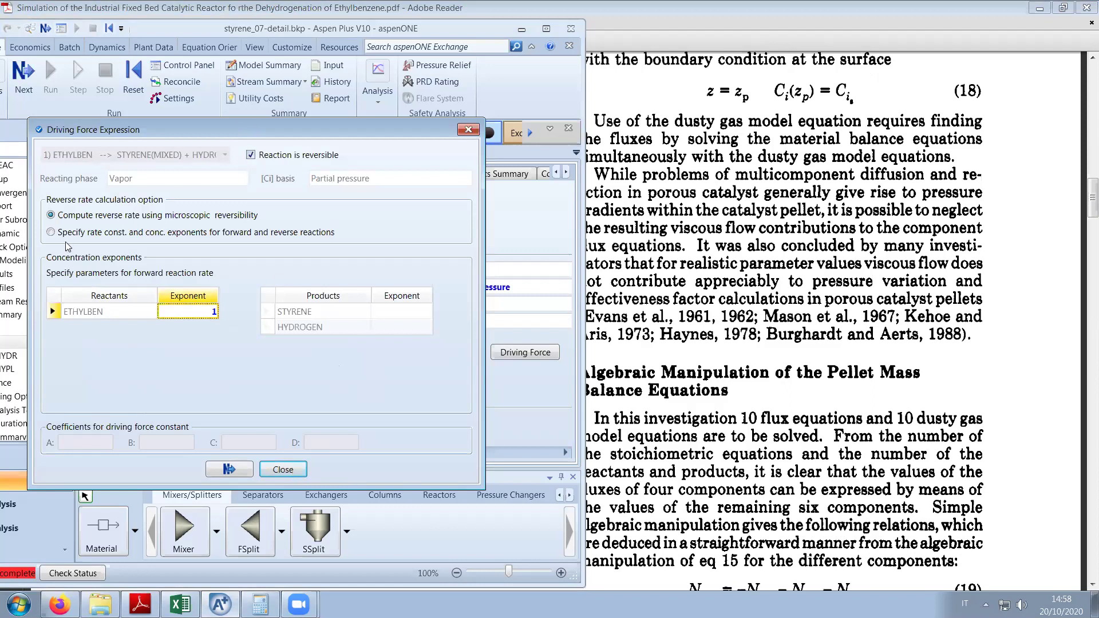
mouse_move(201, 221)
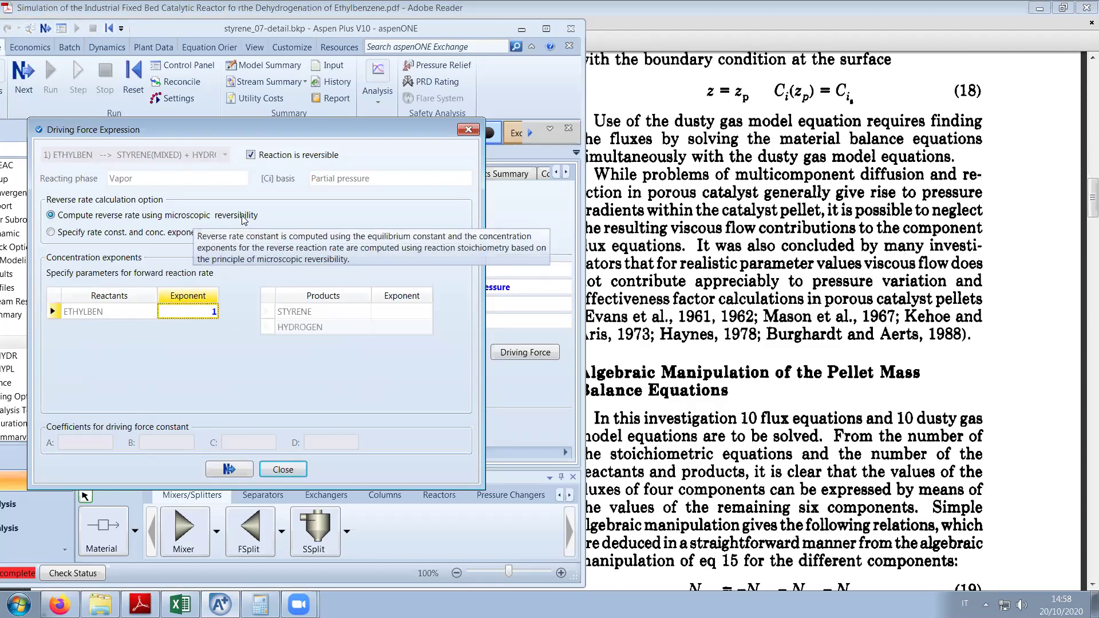
click(294, 473)
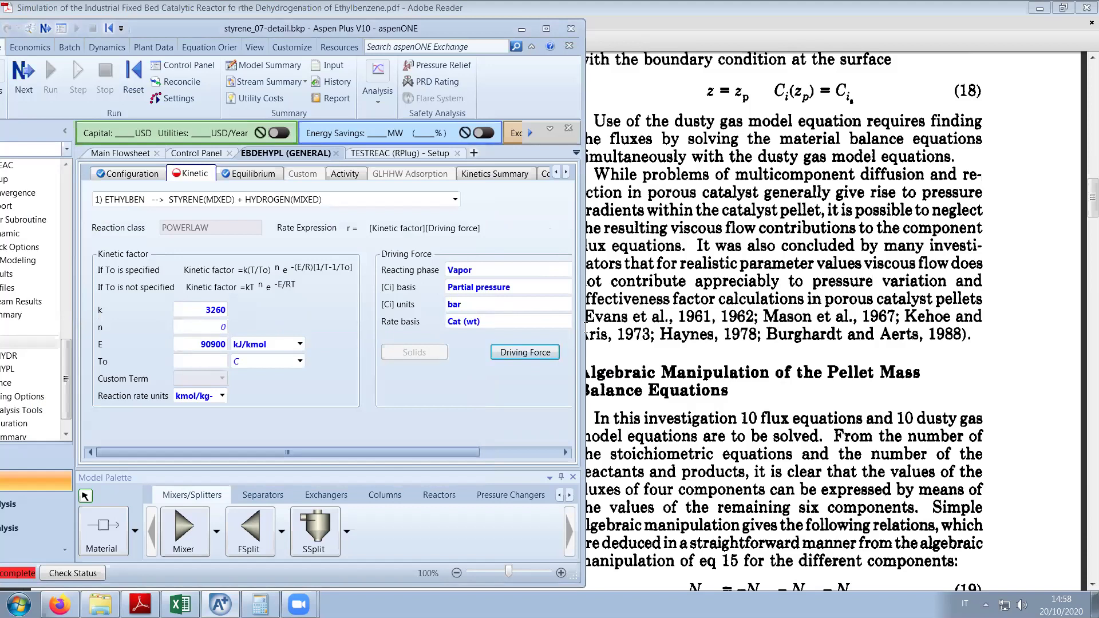
Examine the equilibrium constant equation (3) for the main reaction in the Adobe Reader paper and return to Table II.
click(585, 345)
scroll(538, 362, down, 1)
drag(257, 224, 421, 224)
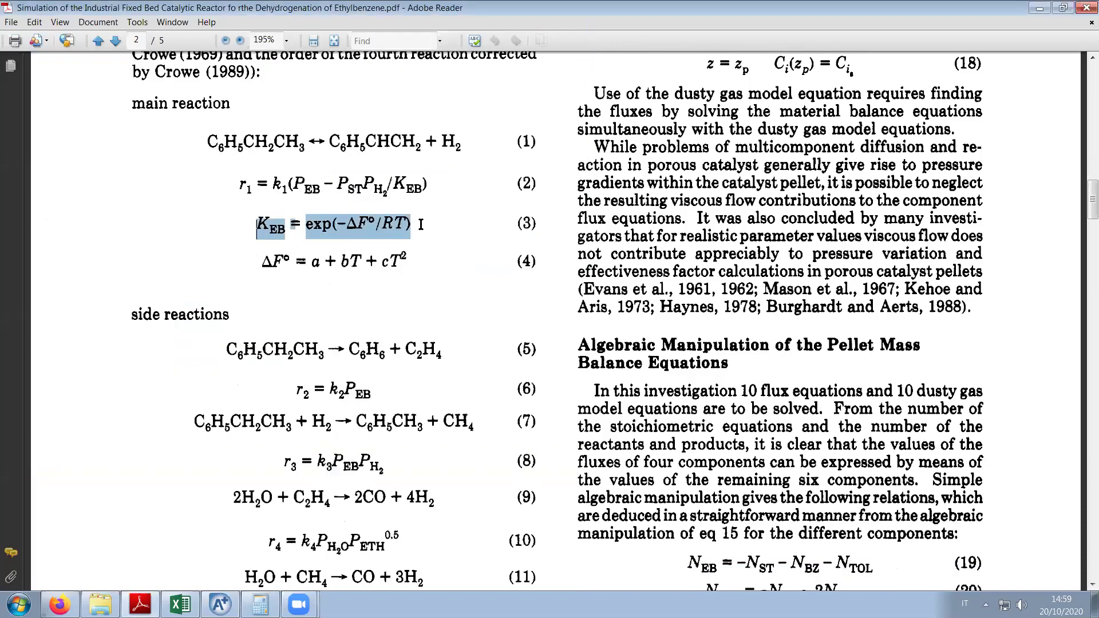
click(360, 231)
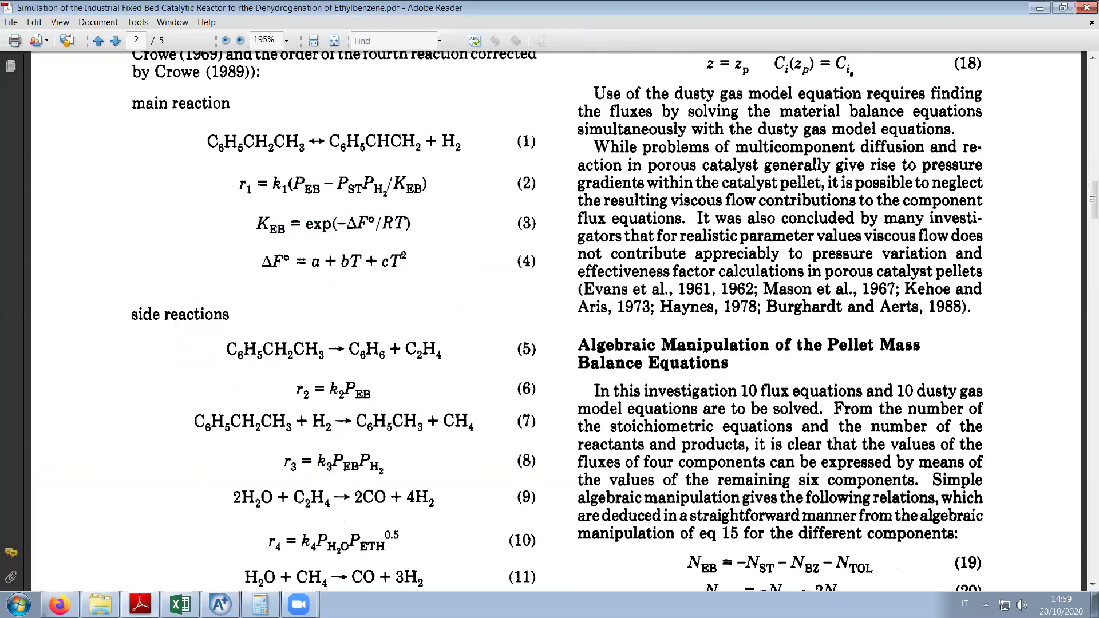
scroll(459, 308, down, 4)
scroll(456, 298, down, 5)
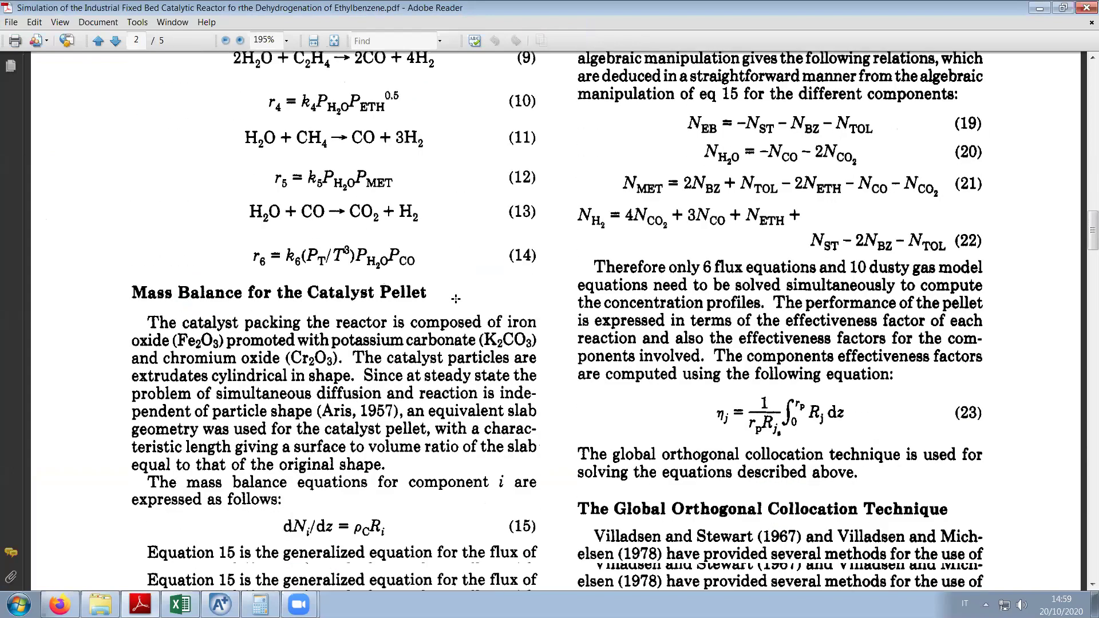
scroll(455, 298, down, 5)
scroll(455, 297, up, 3)
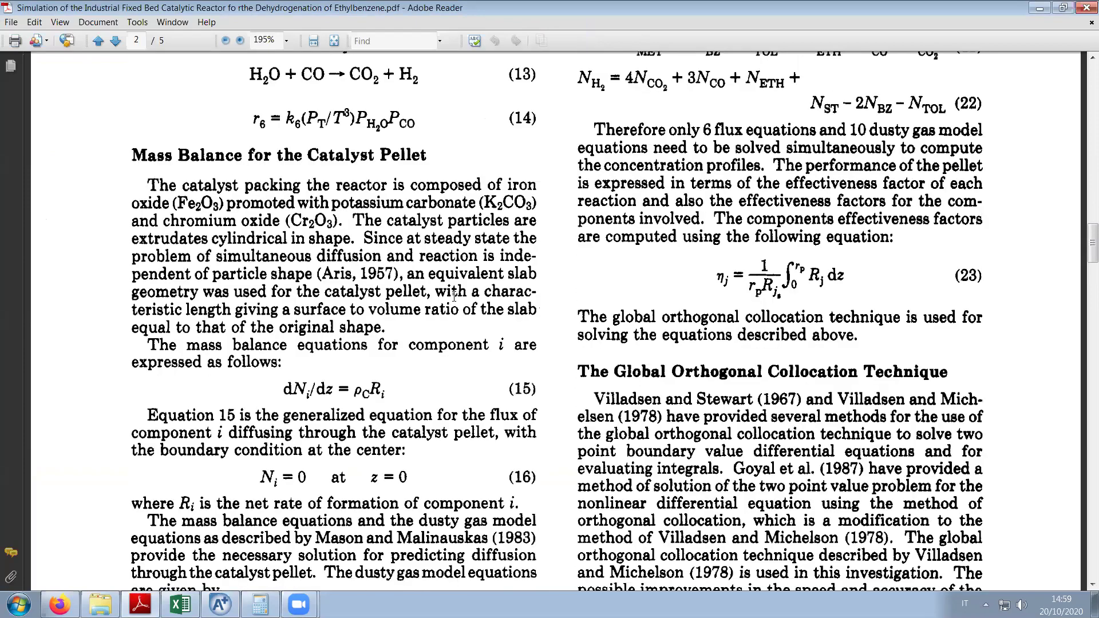
scroll(453, 300, up, 5)
scroll(452, 300, down, 5)
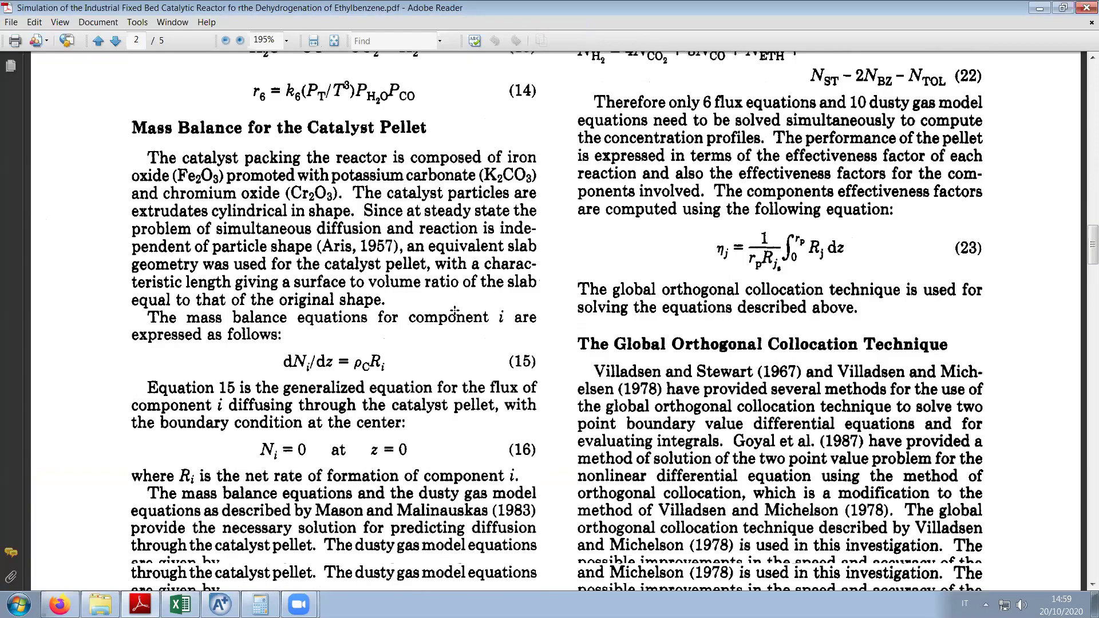
scroll(455, 309, down, 7)
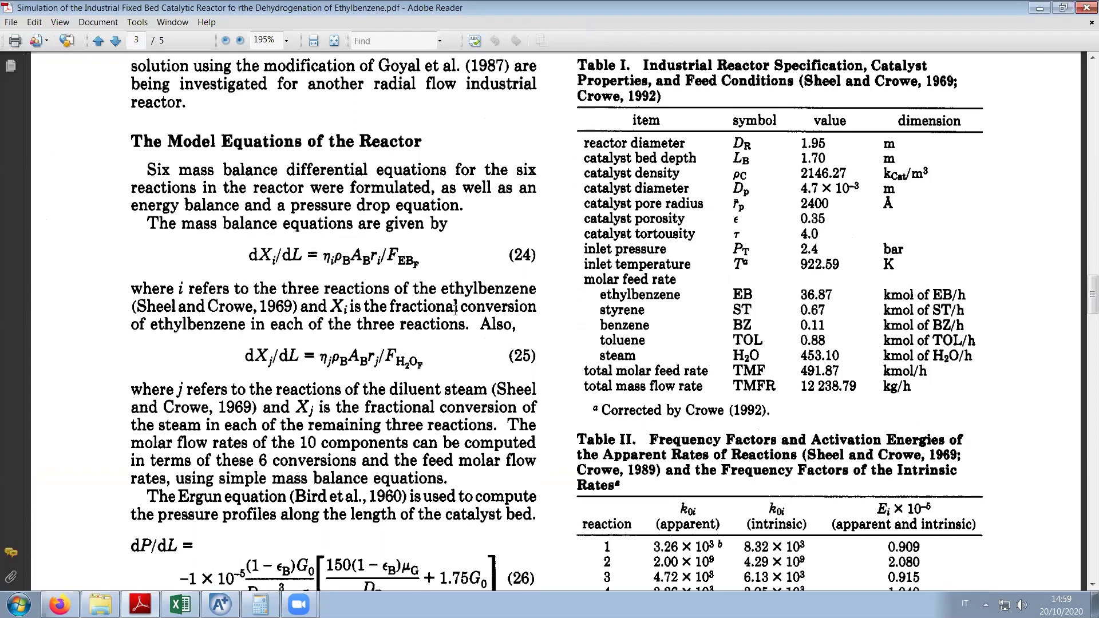
scroll(455, 310, down, 3)
Back in Aspen Plus, select reaction 2 and set its reacting phase to Vapor and its [Ci] basis to Partial pressure.
click(233, 600)
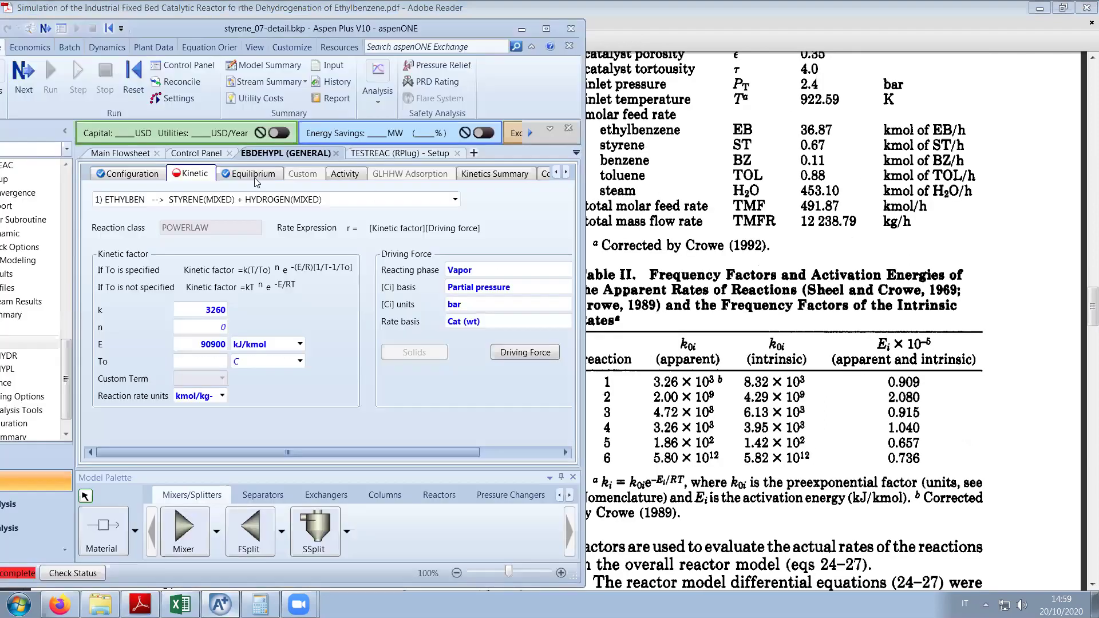
click(252, 199)
click(248, 227)
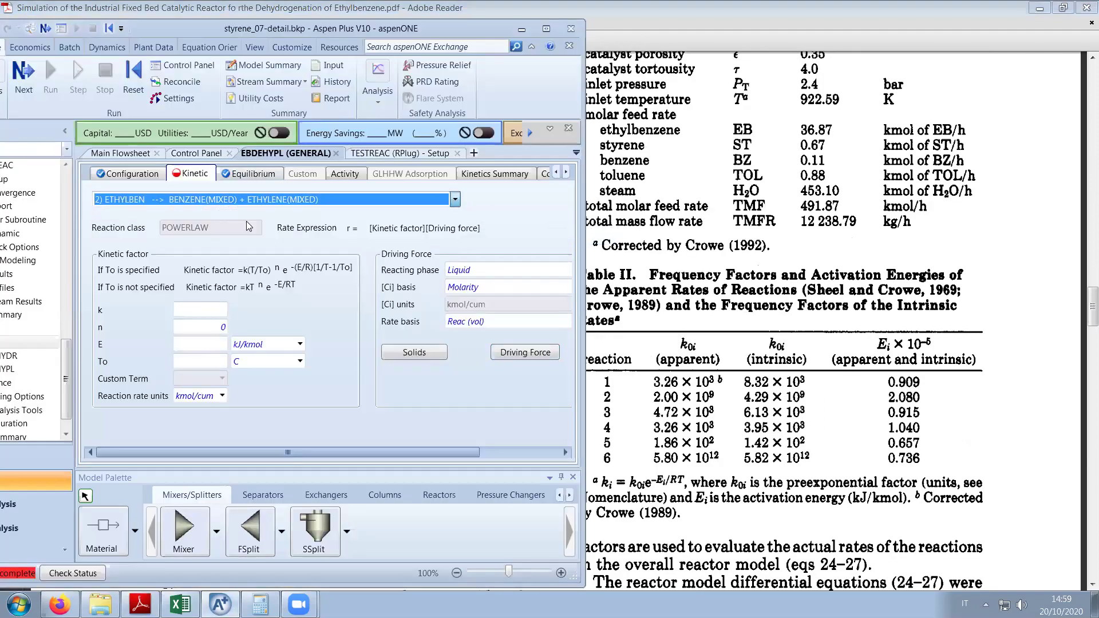
click(544, 269)
click(566, 270)
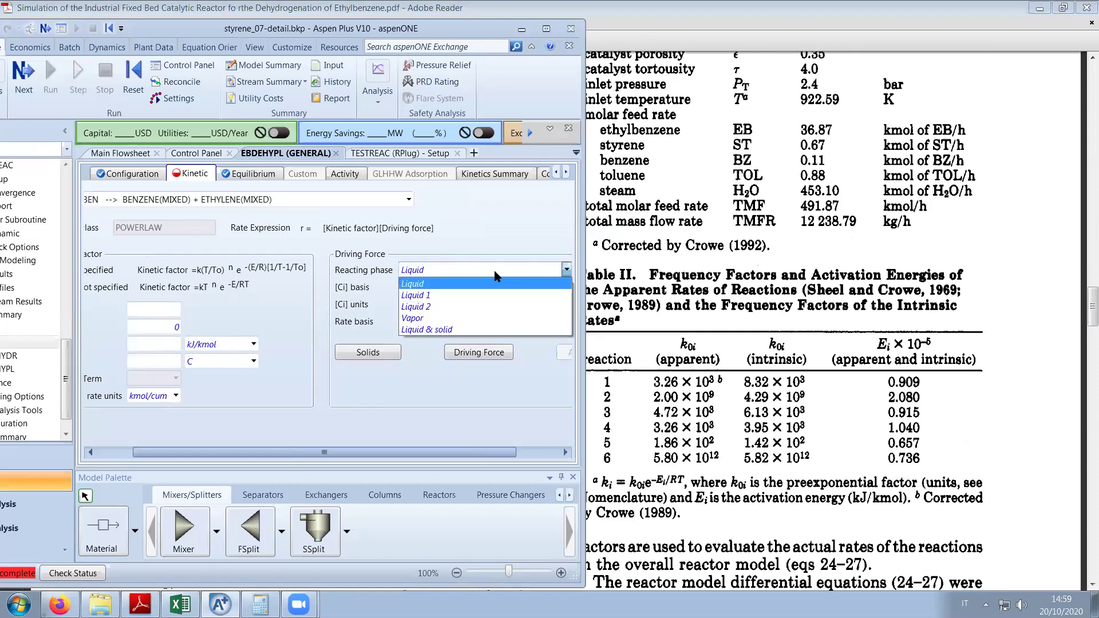
click(469, 317)
click(451, 287)
click(449, 286)
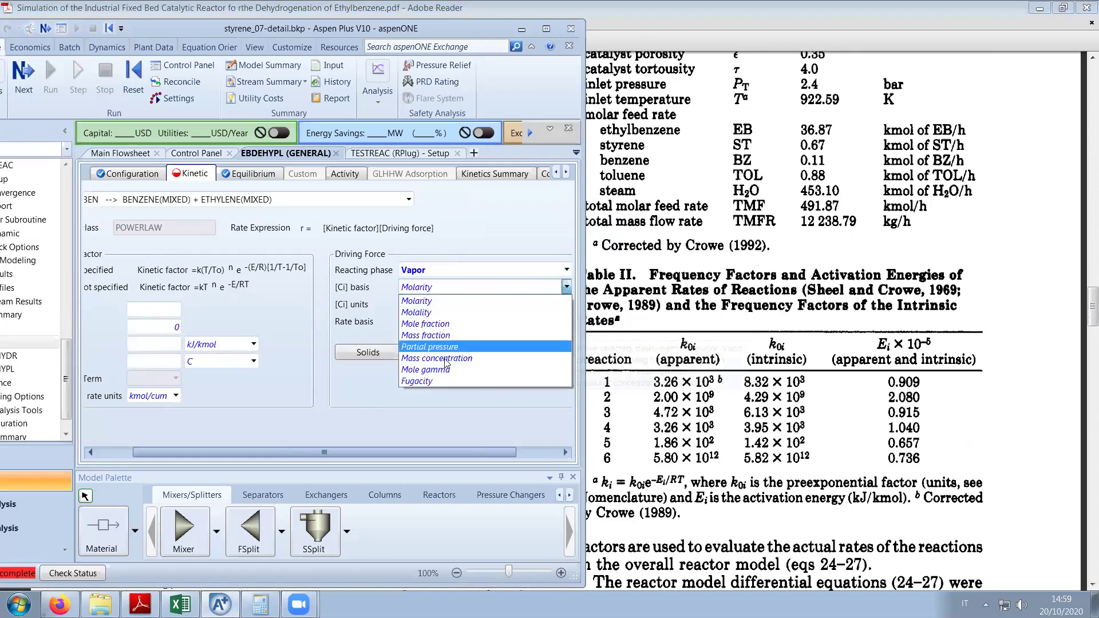
click(430, 346)
Set reaction 2's [Ci] units to bar and its rate basis to Cat (wt).
click(435, 304)
click(435, 305)
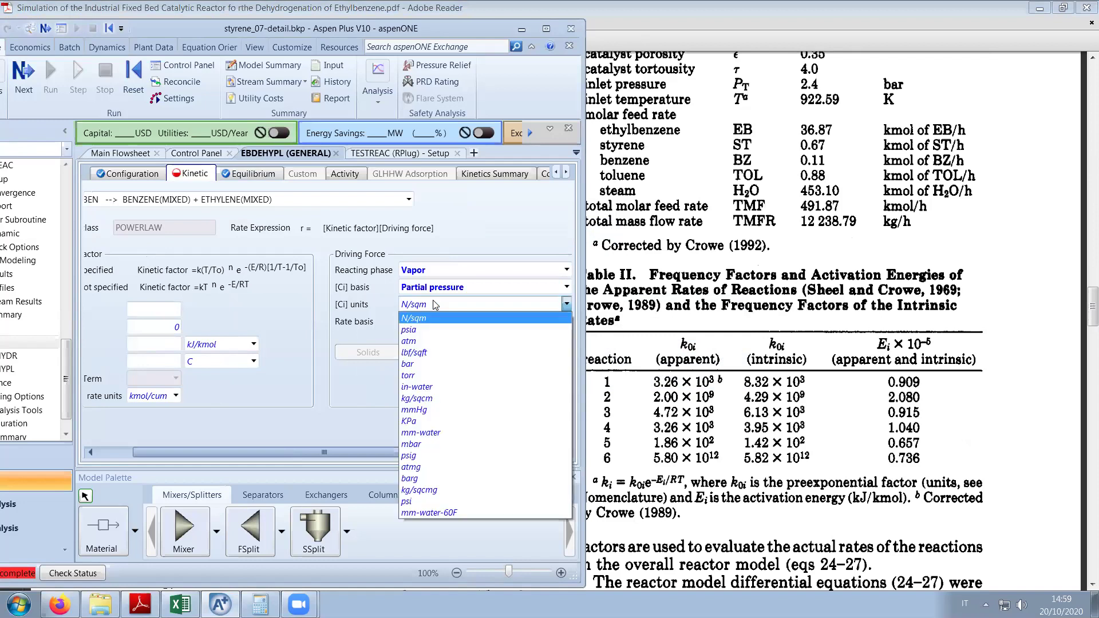
click(434, 364)
click(433, 323)
click(433, 323)
click(424, 345)
Set reaction 2's reaction rate units to lbmol/lb-hr.
drag(355, 452, 319, 454)
click(200, 395)
click(222, 395)
click(224, 426)
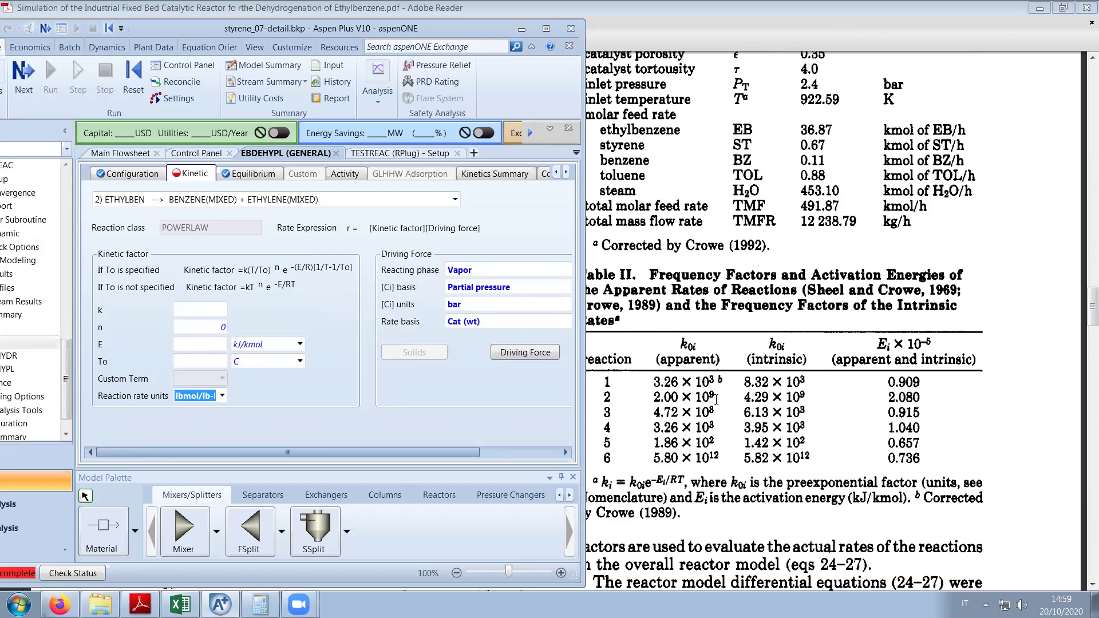
Set reaction 2's pre-exponential factor k to the apparent value 2e9 from Table II and its activation energy E to 2.08e5 kJ/kmol.
drag(715, 399, 653, 398)
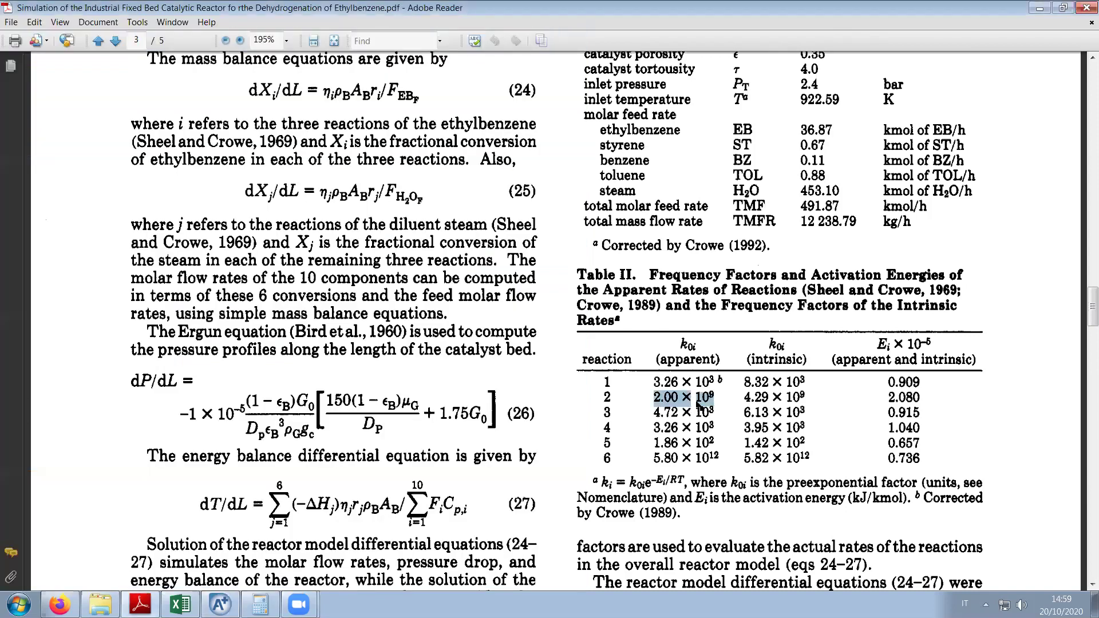
click(212, 607)
click(197, 311)
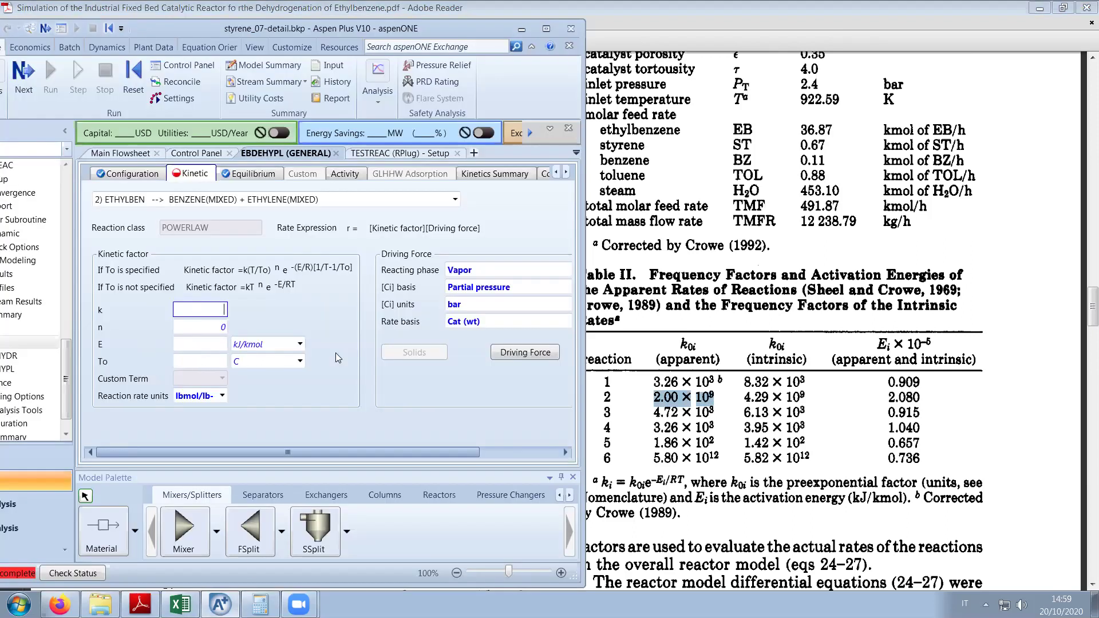
text(2e9)
click(210, 346)
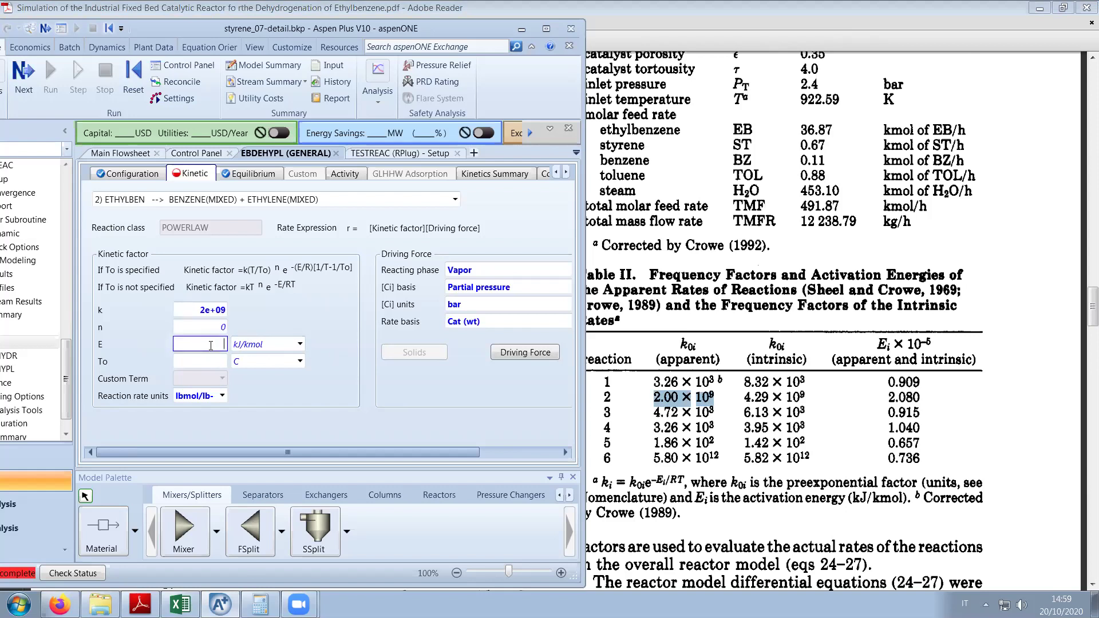
text(2,08e5)
key(Return)
Bring the rate equations into view in the Adobe Reader paper and, in Aspen Plus, change reaction 2's rate units to kmol/kg-hr.
click(745, 382)
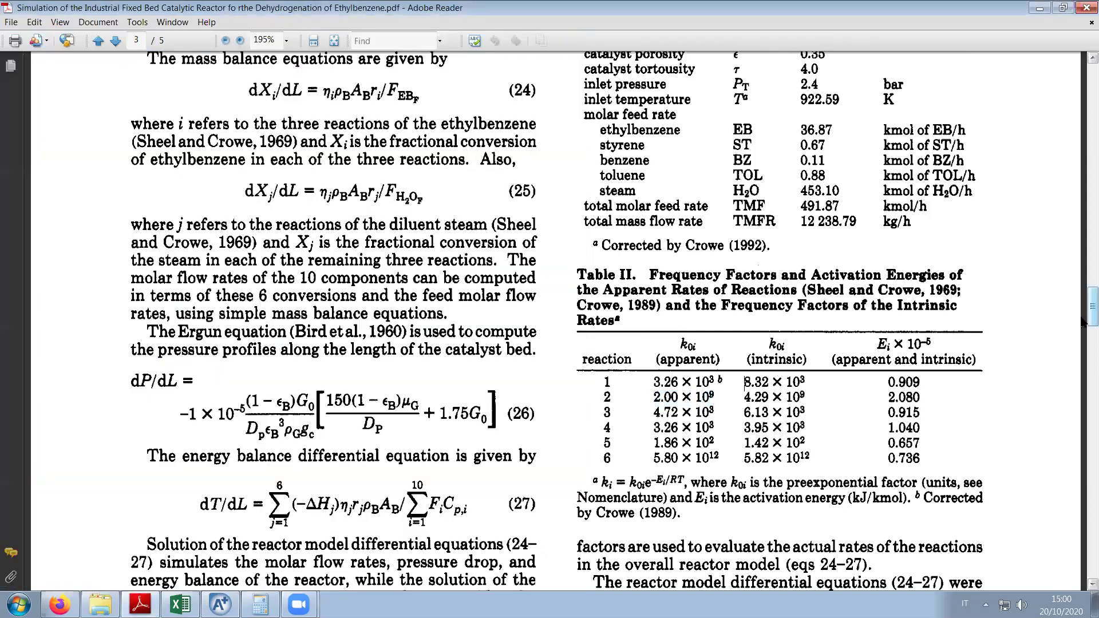
scroll(1082, 323, up, 10)
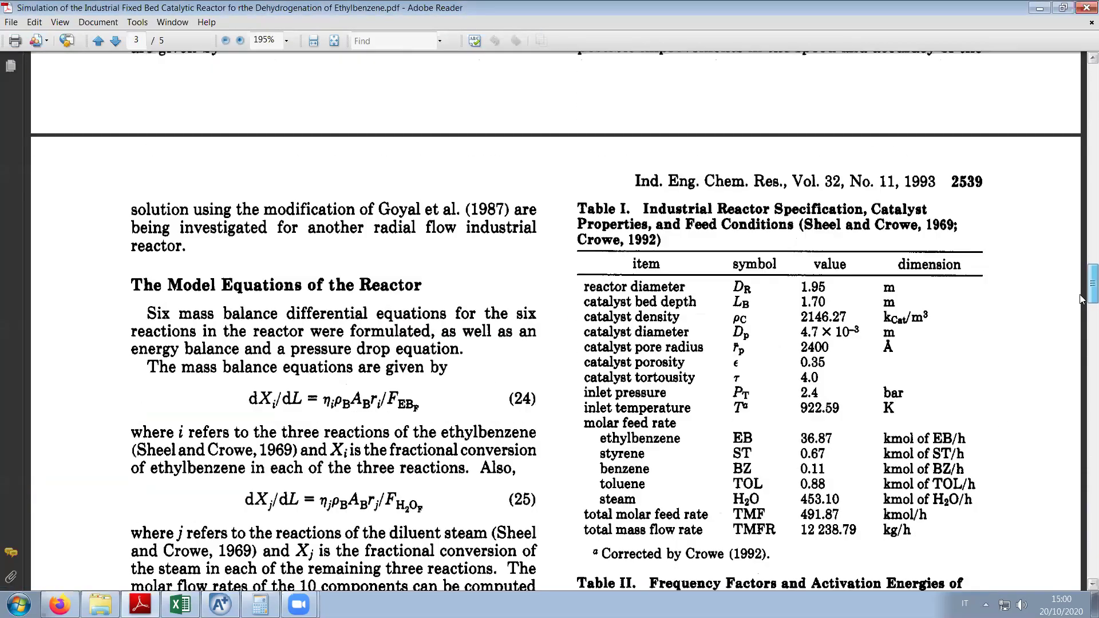
scroll(1081, 298, down, 1)
scroll(1081, 302, down, 1)
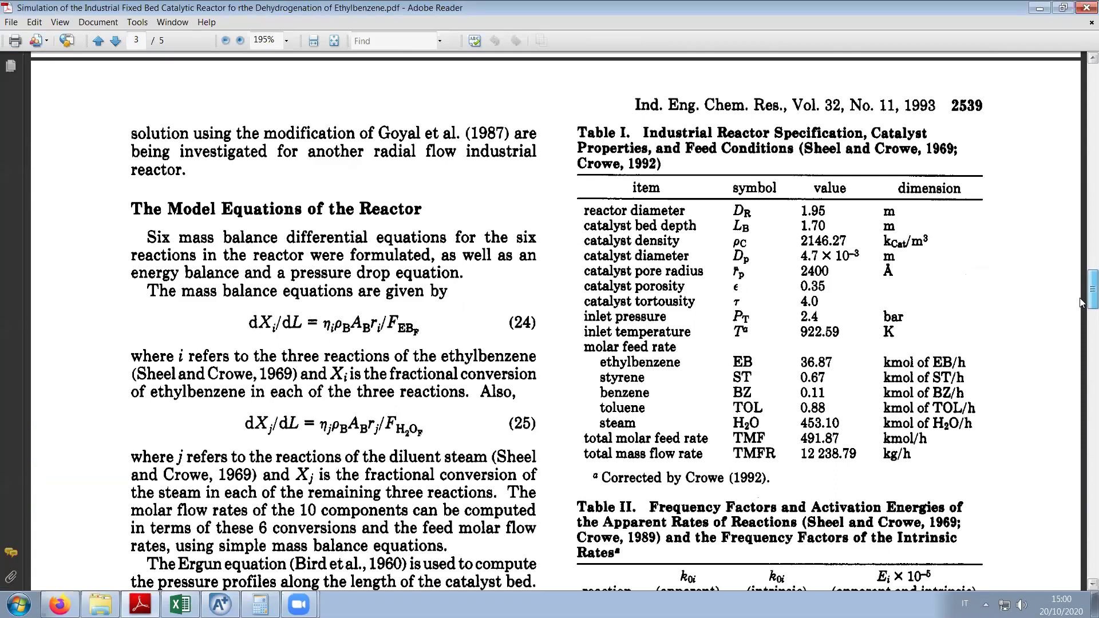
drag(1081, 301, 1084, 215)
click(220, 605)
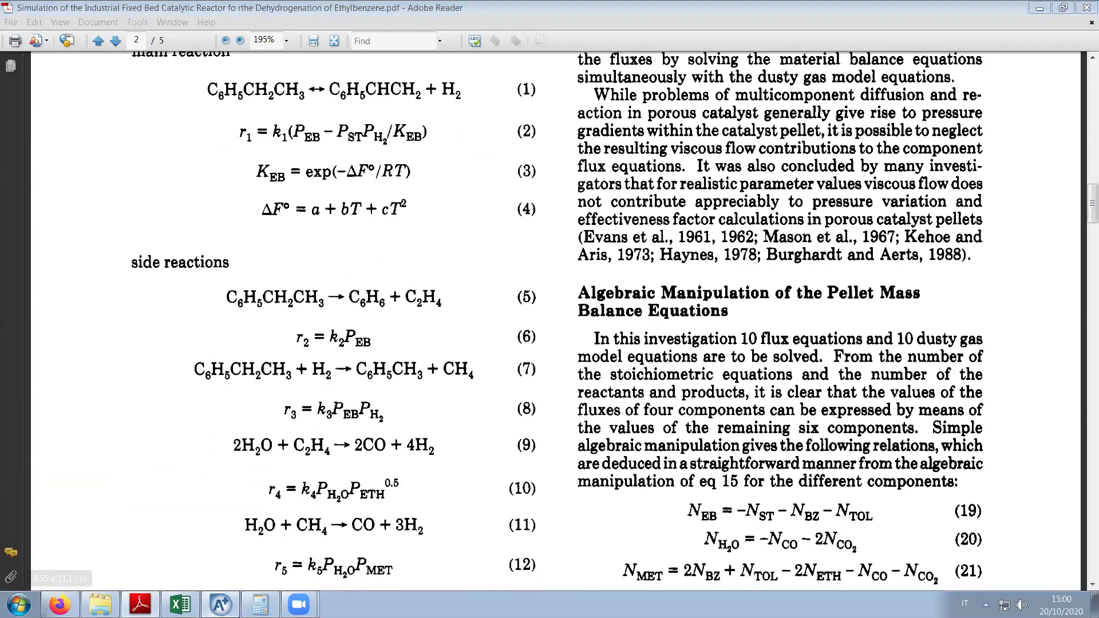
click(220, 396)
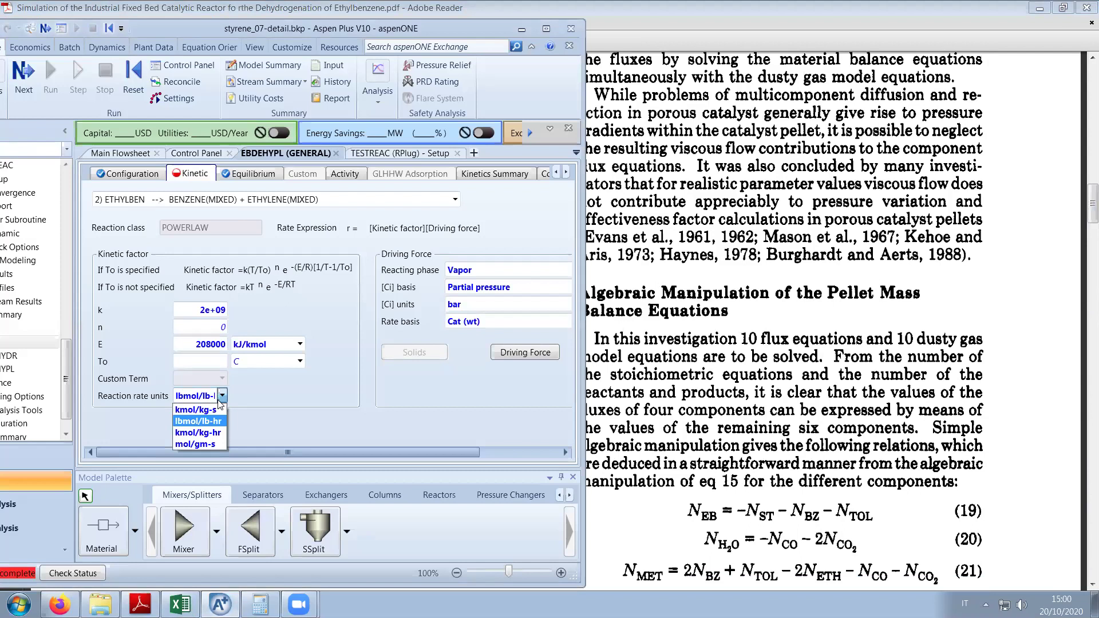
click(212, 431)
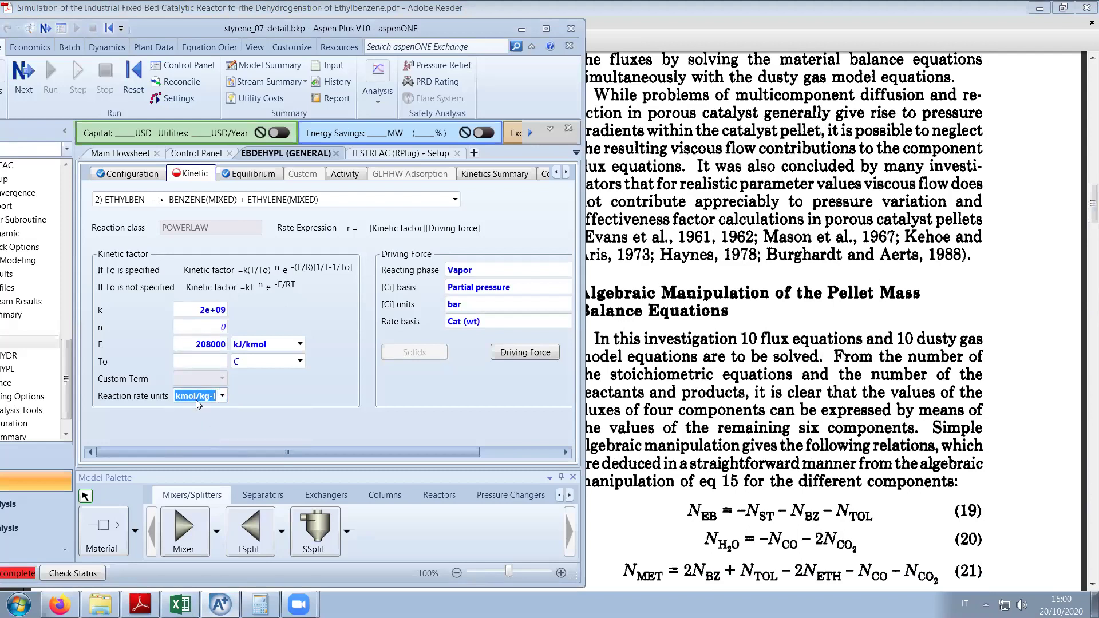
Check equation (6) in the Adobe Reader paper and, in Aspen Plus, set reaction 2's forward concentration exponent of ETHYLBEN to 1.
click(494, 358)
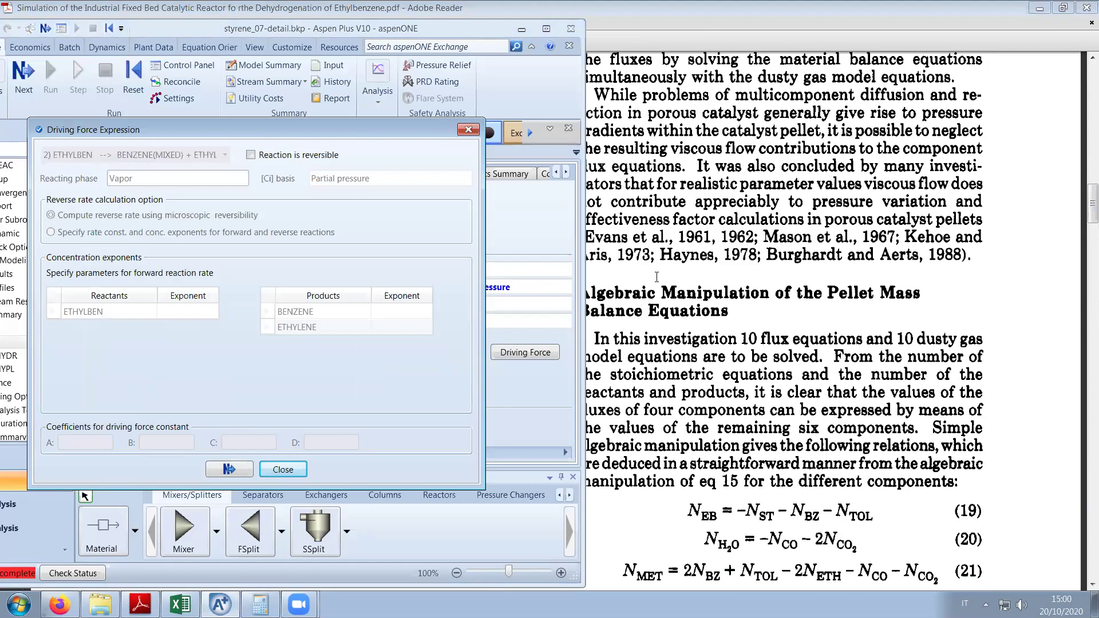
click(757, 410)
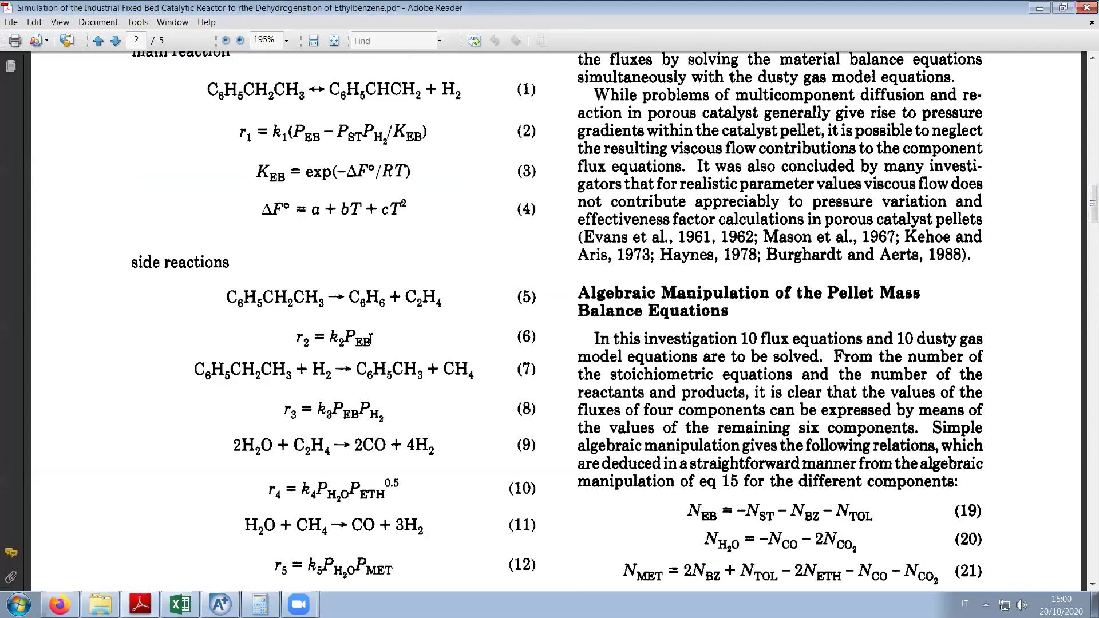
click(220, 604)
click(191, 313)
text(1)
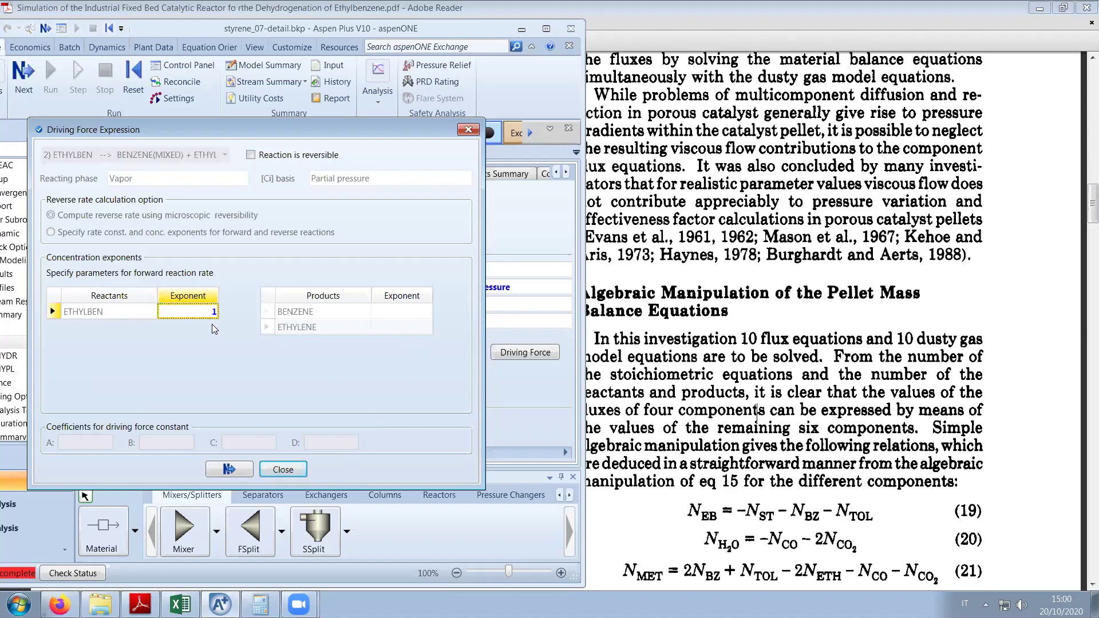
click(290, 470)
Select reaction 3 for kinetics entry and bring Table II of the Adobe Reader paper into view.
click(249, 200)
click(215, 237)
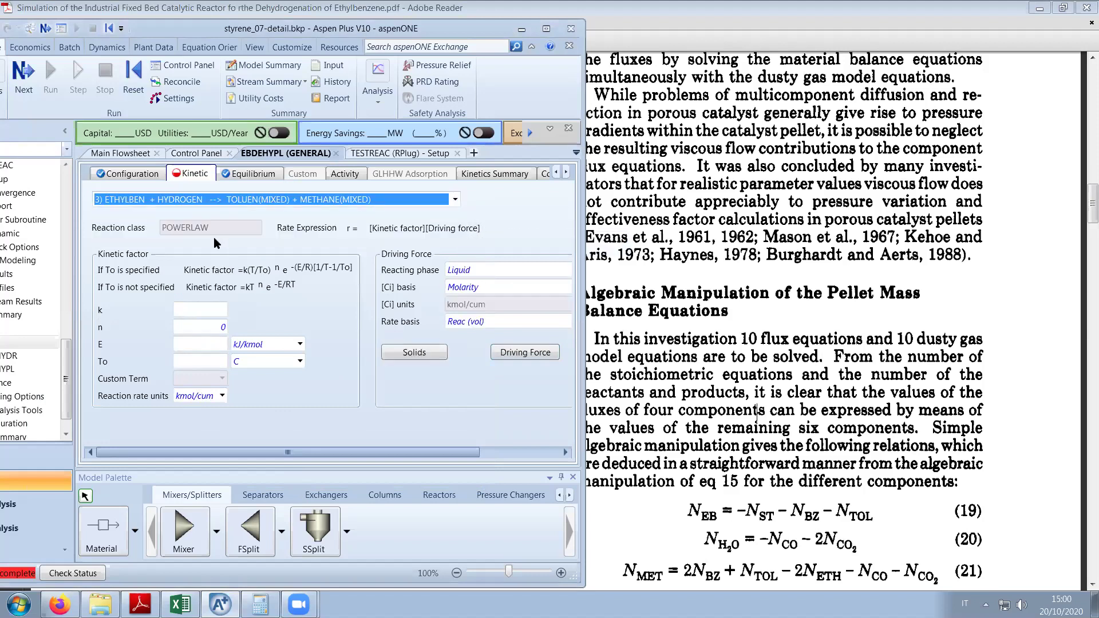
drag(1091, 204, 1082, 301)
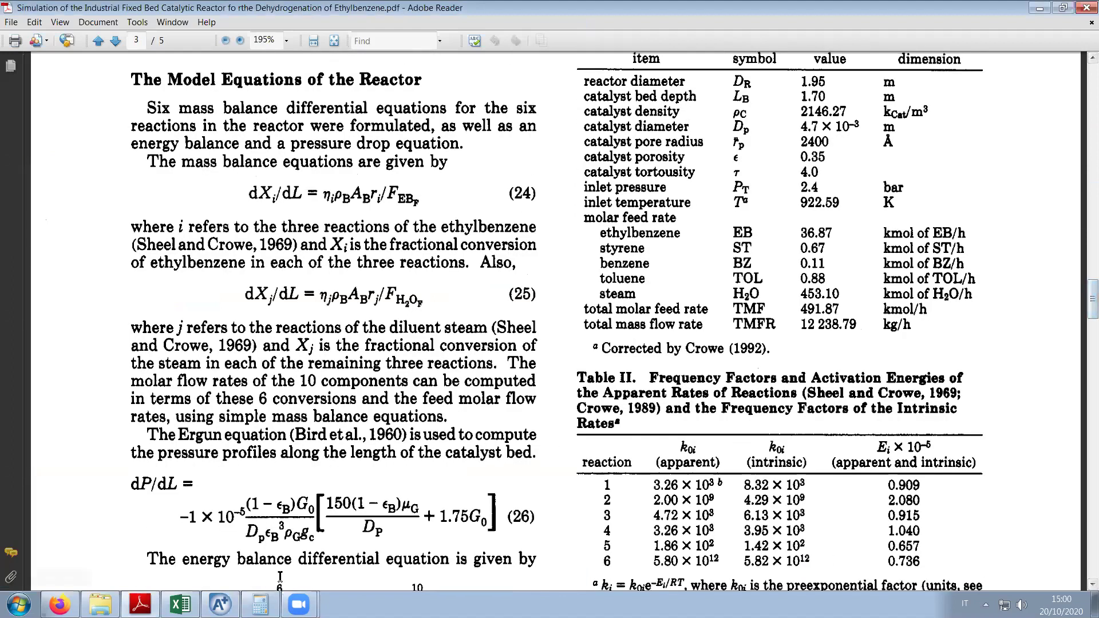
In Aspen Plus, set reaction 3 to Vapor phase, Partial pressure basis in bar and the Cat (wt) rate basis.
click(220, 604)
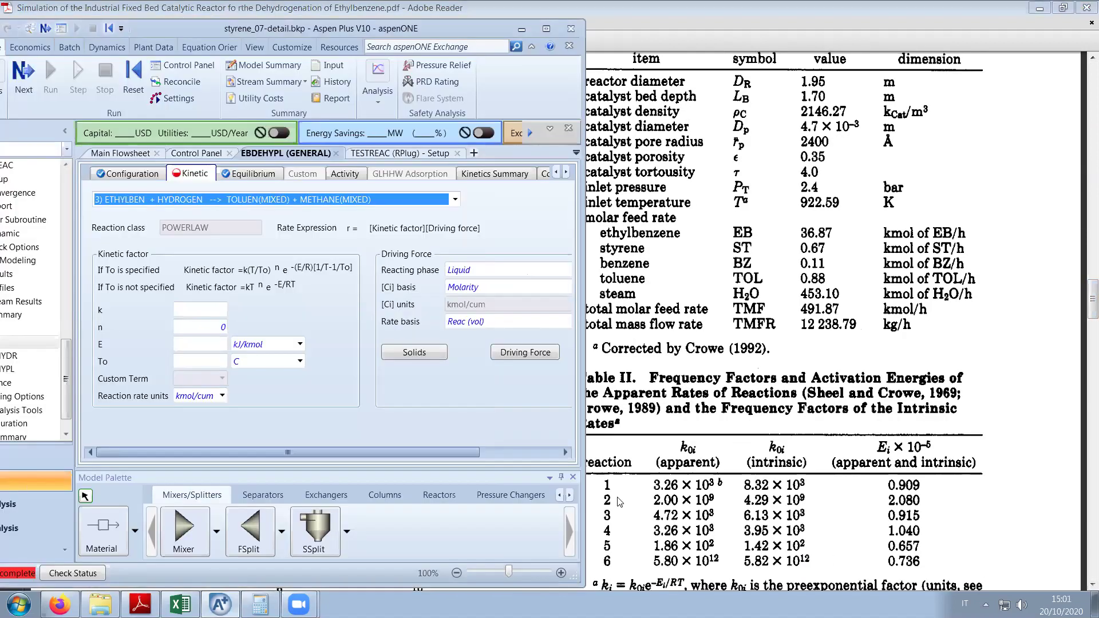
click(468, 270)
click(445, 310)
click(442, 287)
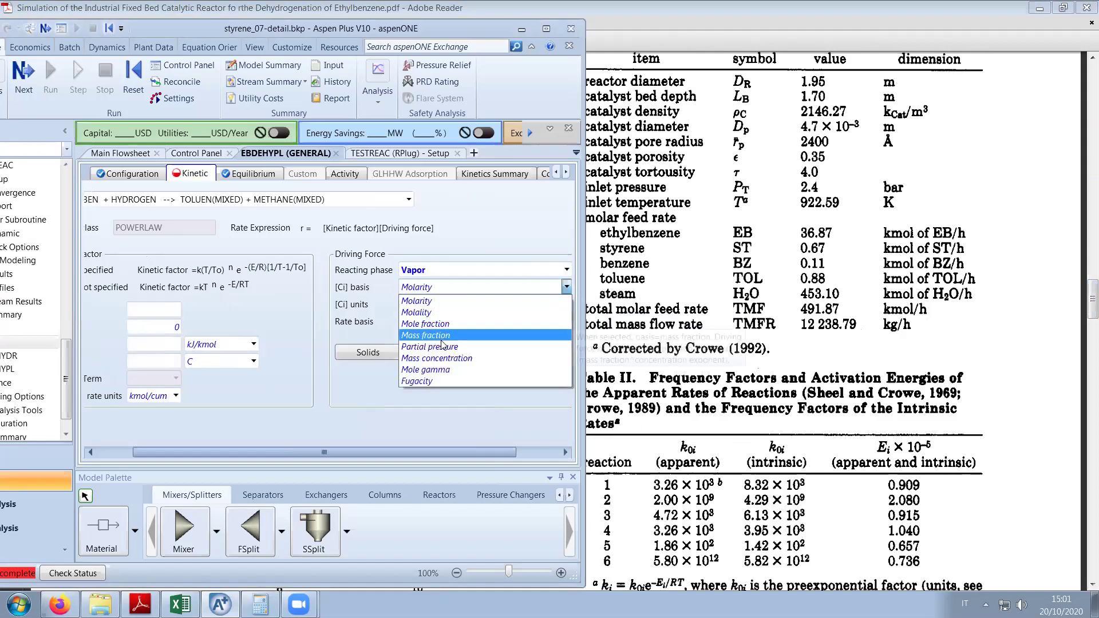
click(445, 348)
click(426, 305)
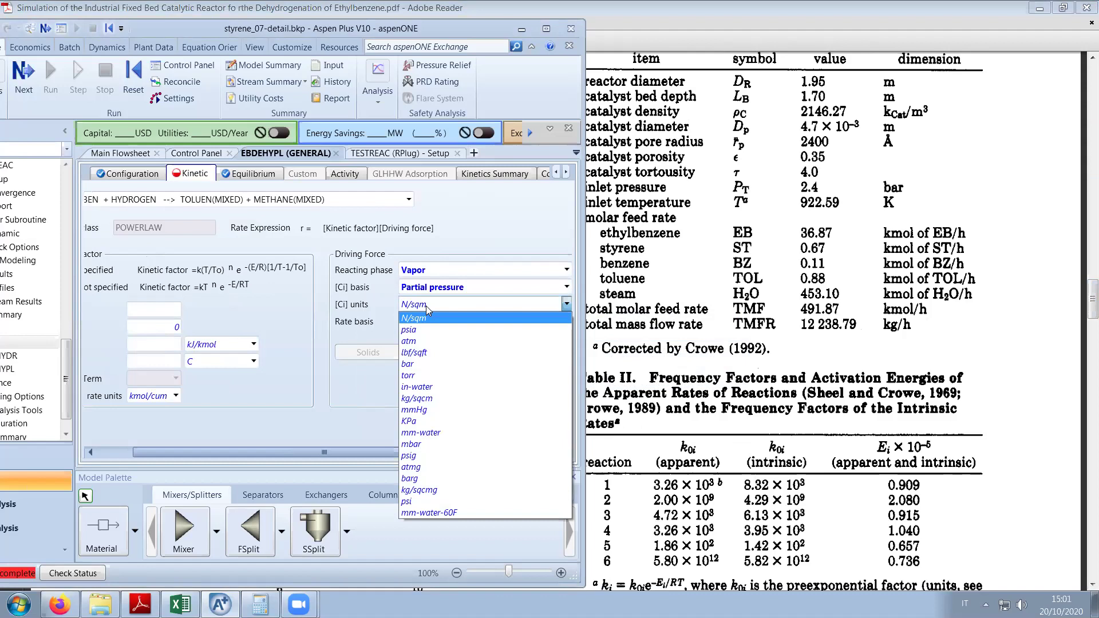
click(428, 365)
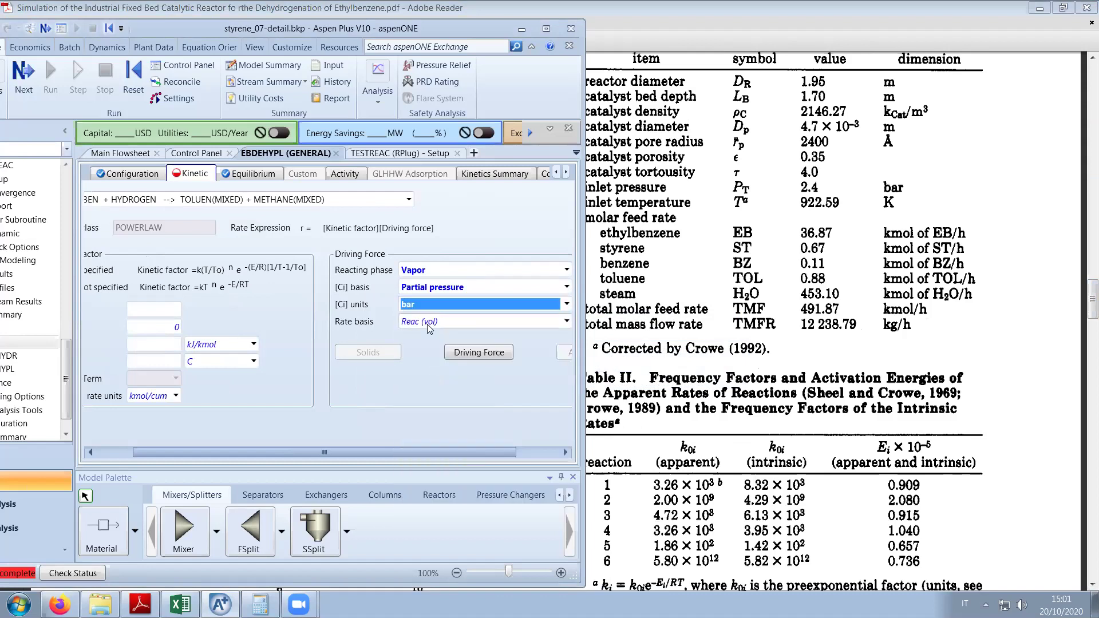
click(429, 322)
click(427, 346)
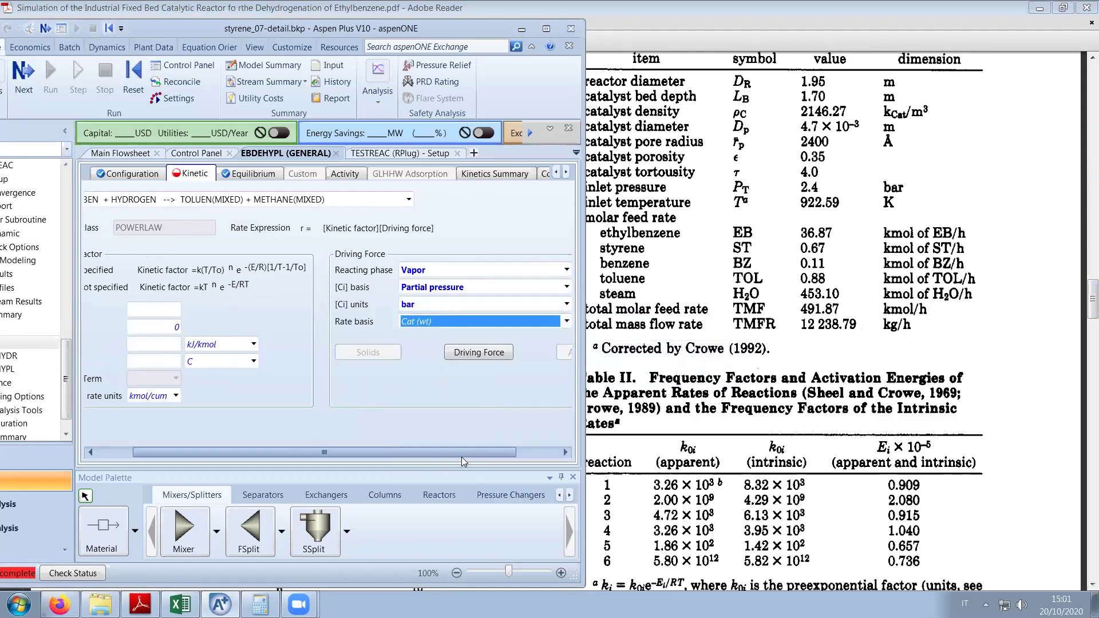
Set reaction 3's reaction rate units to kmol/kg-hr.
drag(462, 456, 353, 457)
click(222, 396)
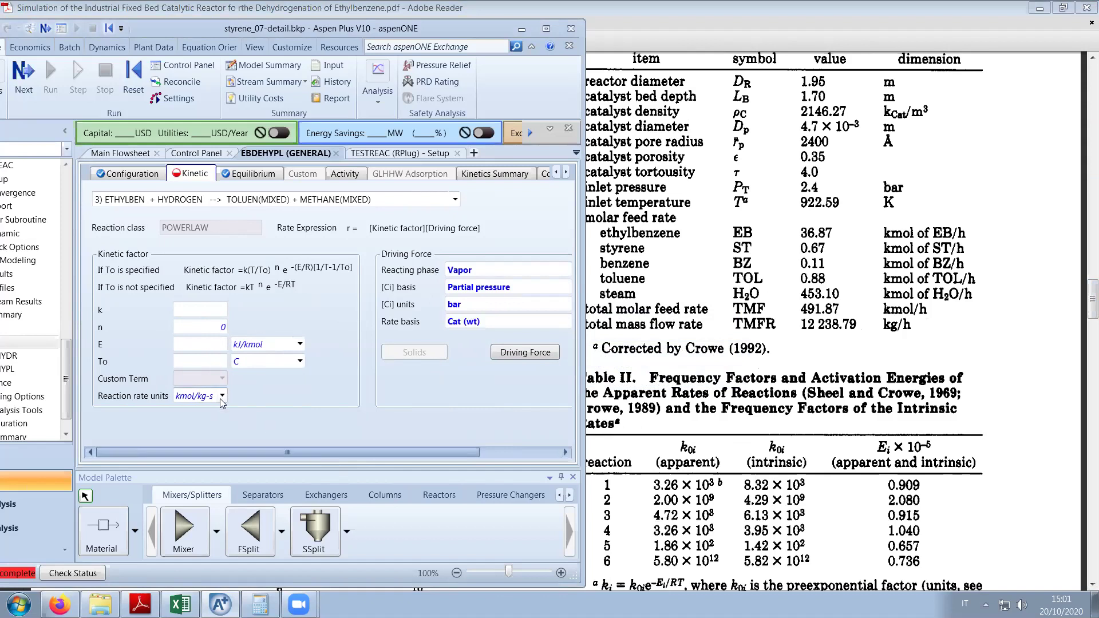
click(212, 409)
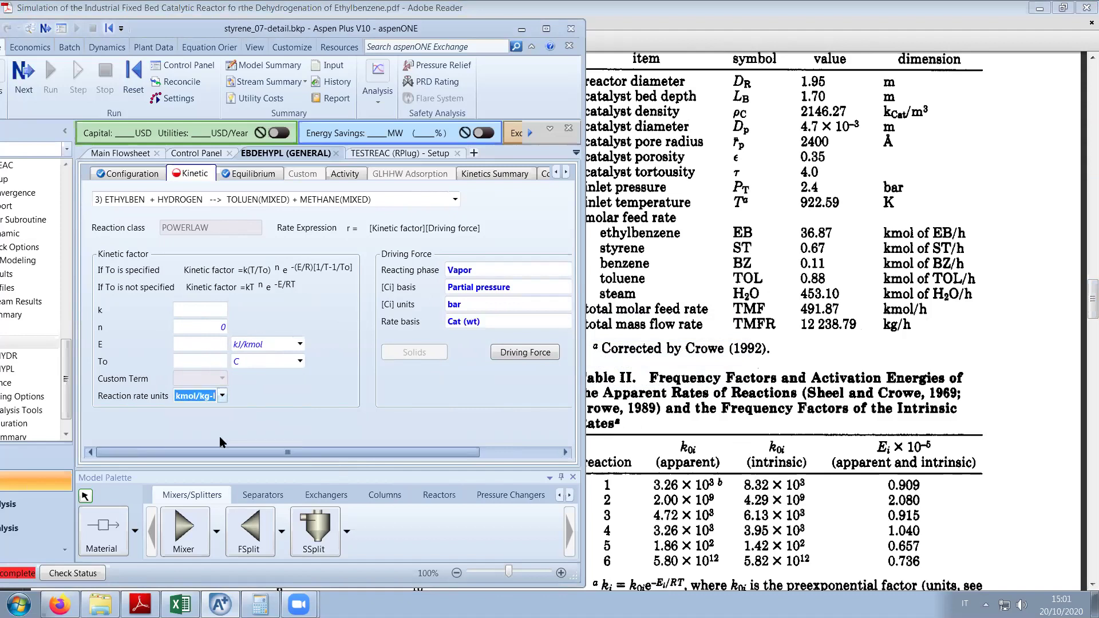
Set reaction 3's pre-exponential factor k to the apparent value 4720 from Table II and its activation energy E to 0.915e5 kJ/kmol.
click(196, 310)
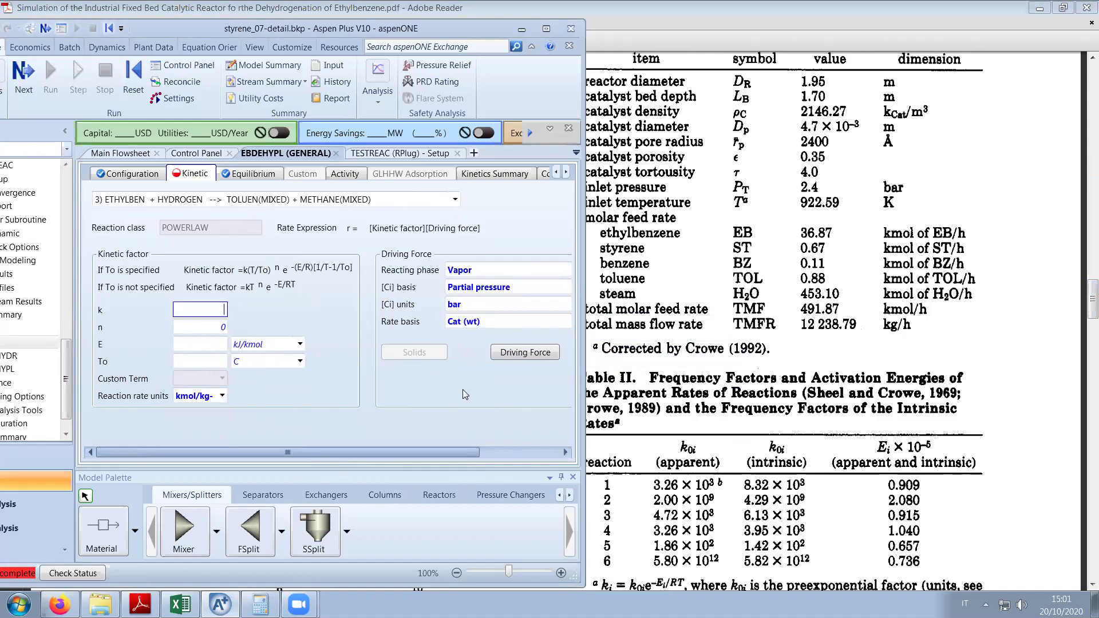
text(4,72)
key(BackSpace)
key(BackSpace)
key(BackSpace)
text(720)
click(213, 349)
text(,915)
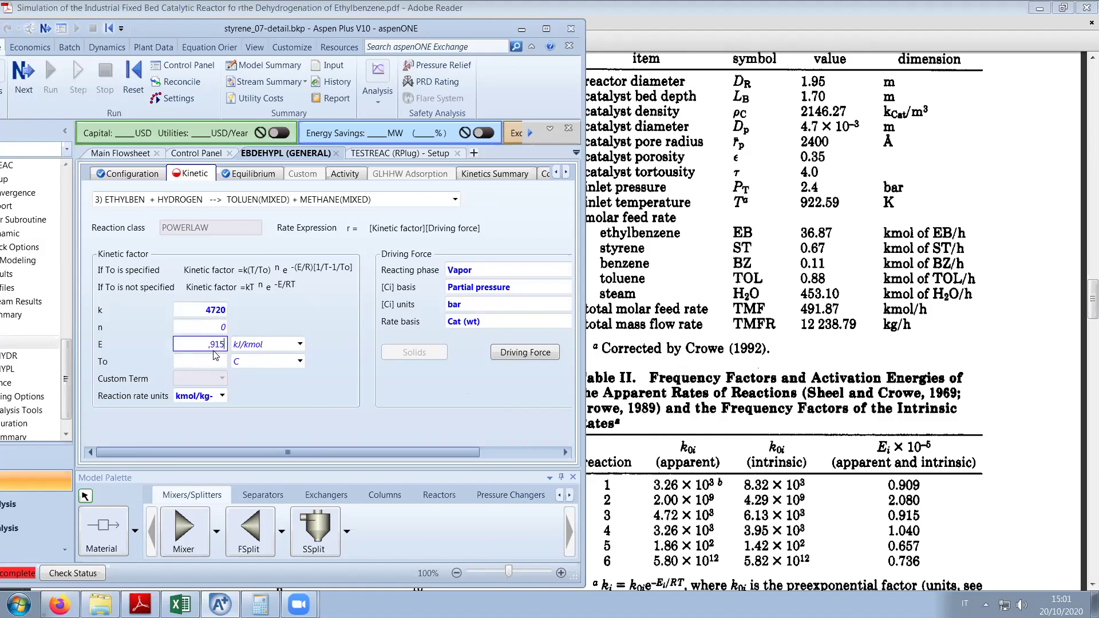
text(e5)
key(Return)
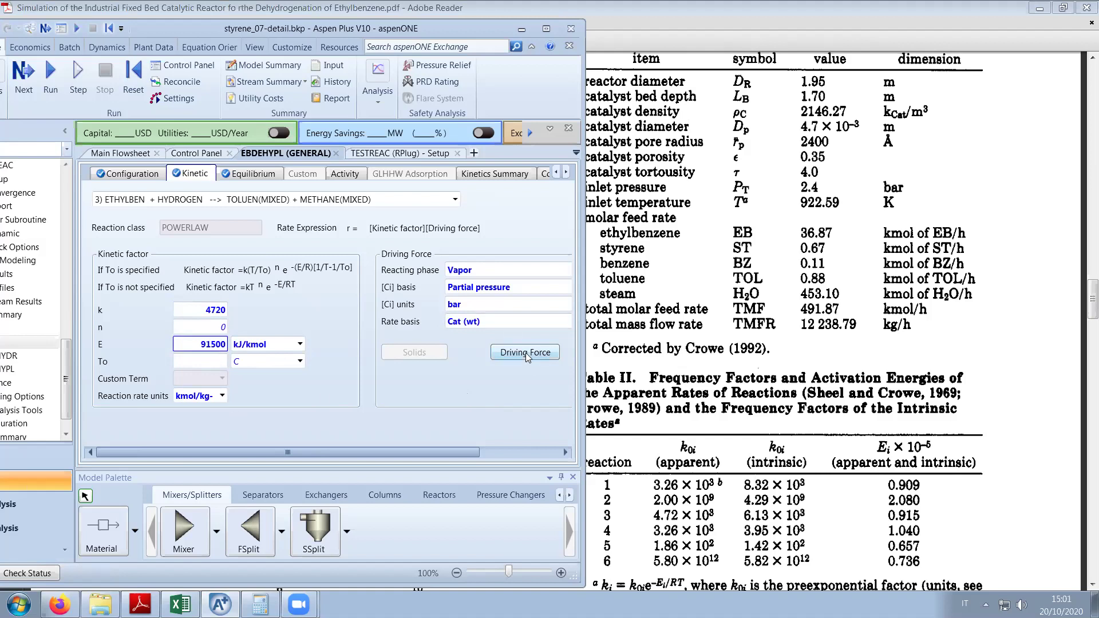
Check equation (8) in the Adobe Reader paper and, in Aspen Plus, set reaction 3's forward exponents of ETHYLBEN and HYDROGEN to 1.
drag(1087, 292, 1083, 223)
drag(336, 281, 382, 286)
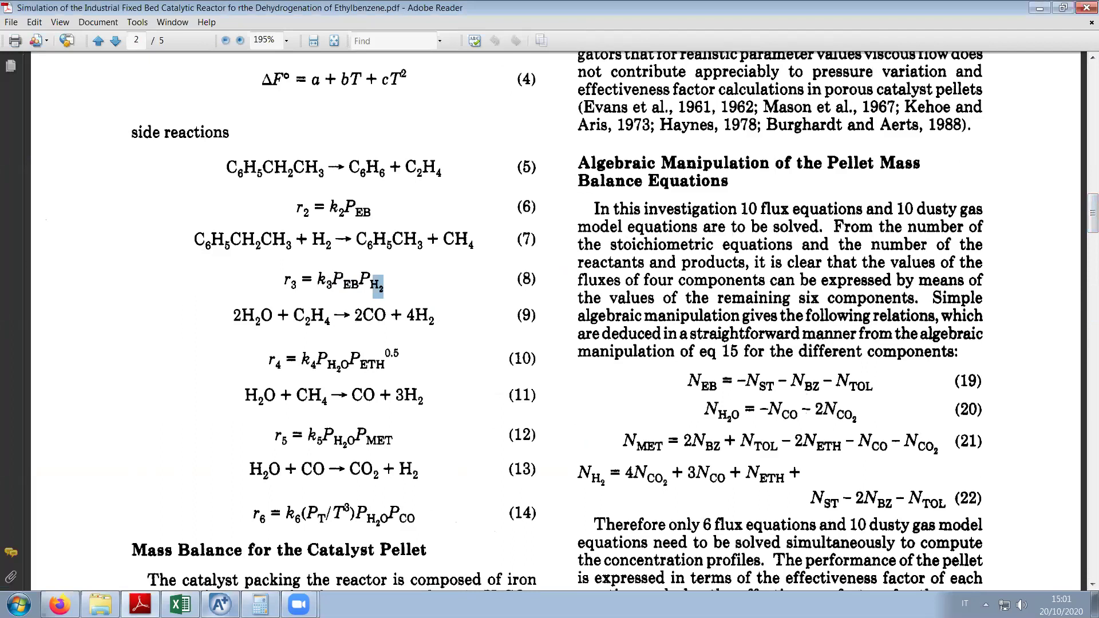
click(220, 605)
click(523, 351)
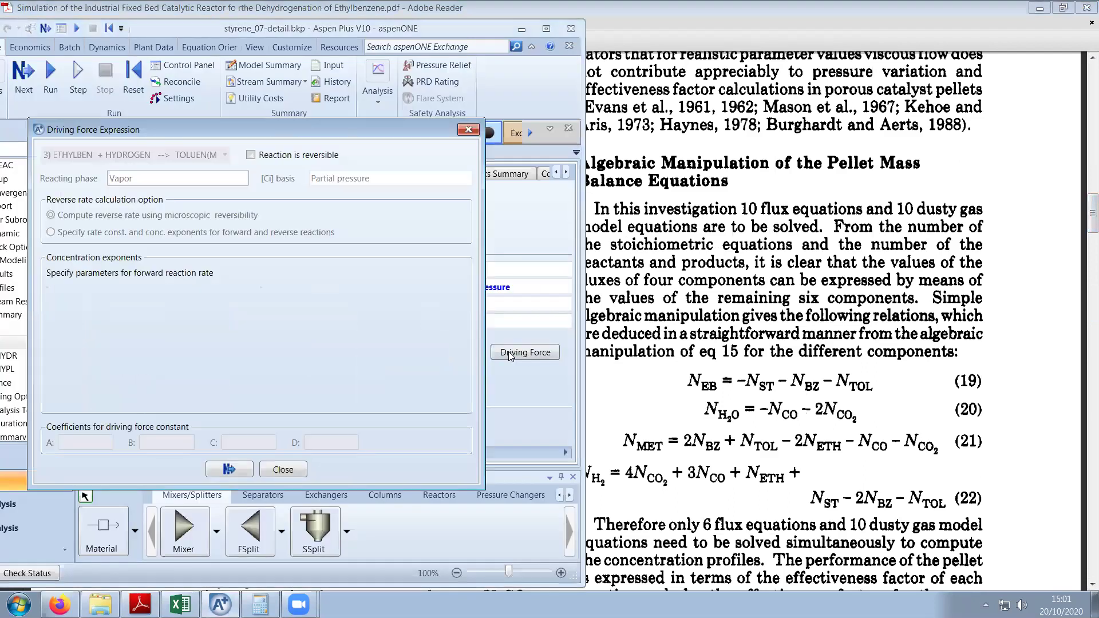
text(1)
key(Return)
text(1)
key(Return)
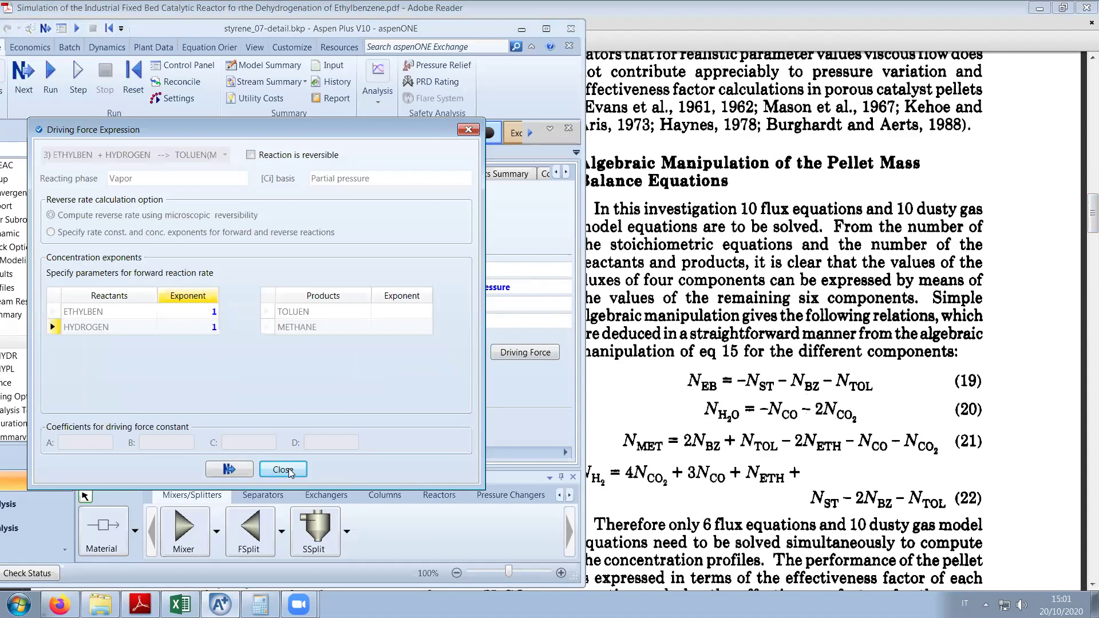
click(289, 468)
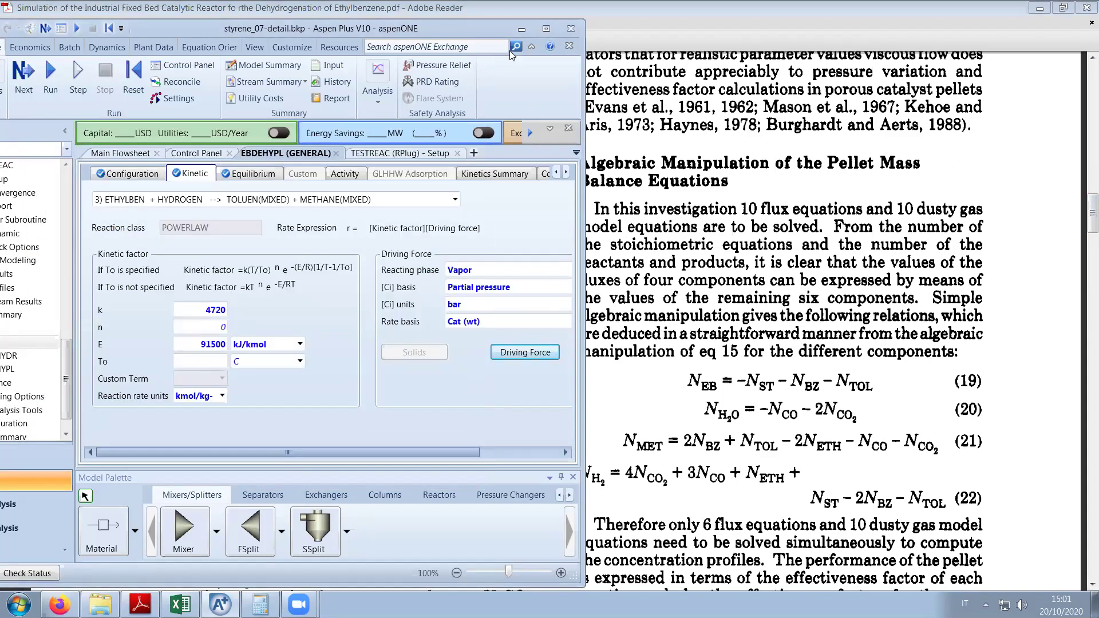
In the Adobe Reader paper, examine the industrial reactor's ethylbenzene flow, outlet temperature and outlet pressure in Table III.
click(546, 28)
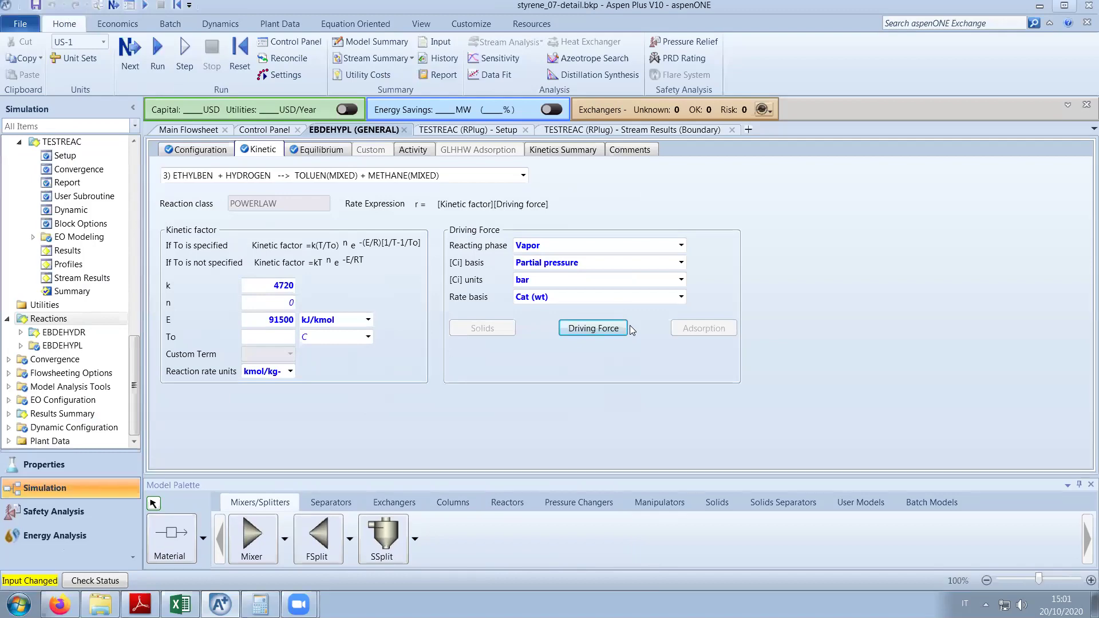
click(1065, 5)
click(703, 329)
scroll(703, 330, down, 10)
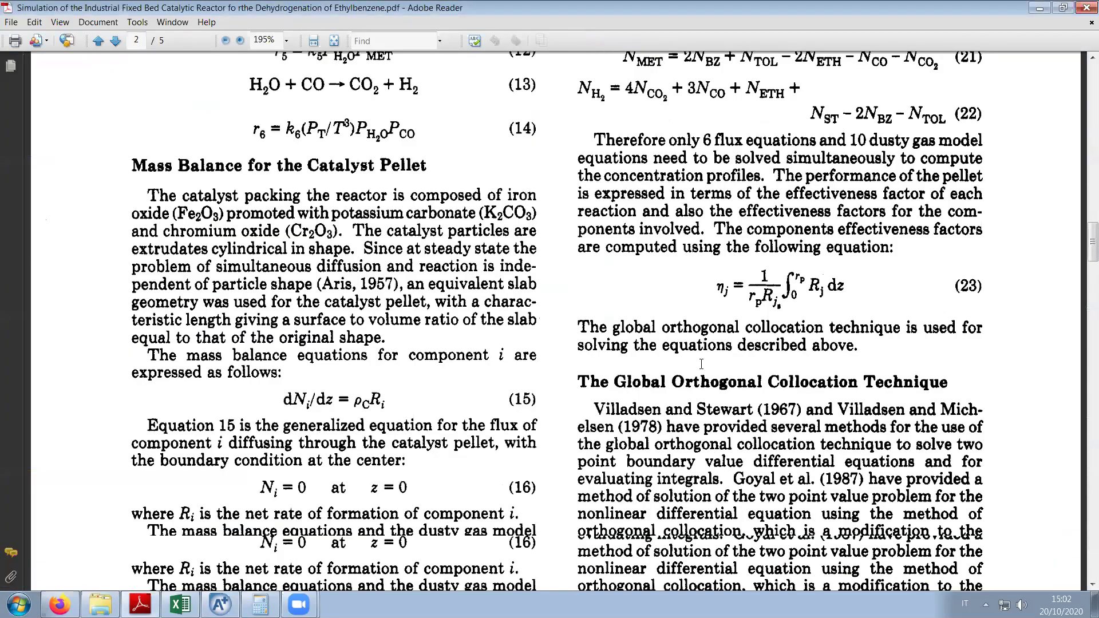
scroll(702, 363, down, 15)
scroll(702, 360, down, 5)
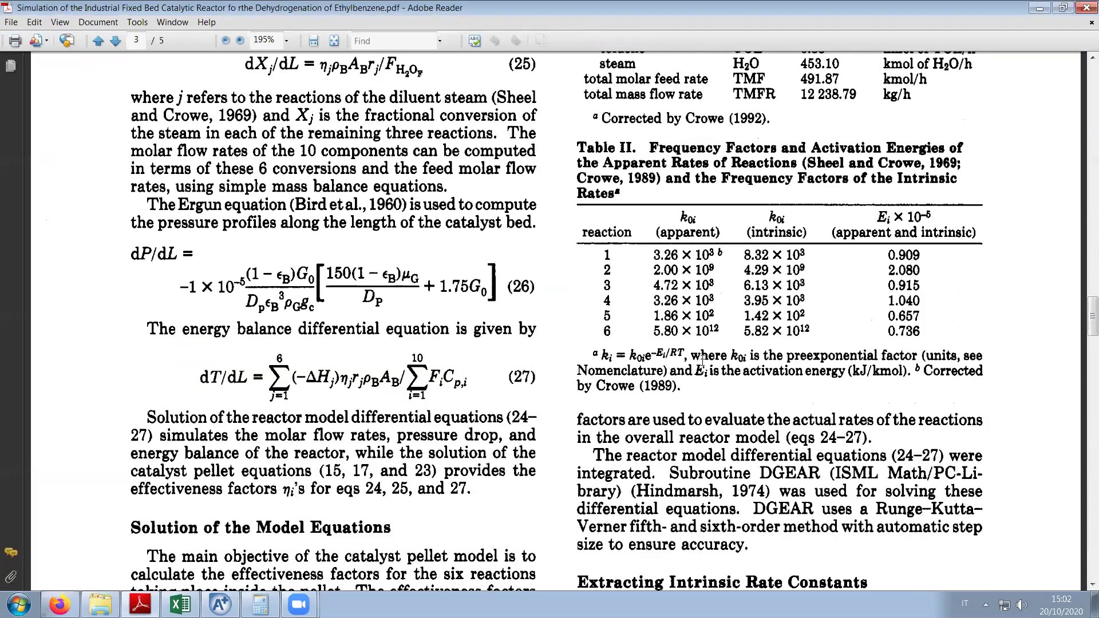
scroll(702, 361, up, 4)
scroll(703, 360, down, 4)
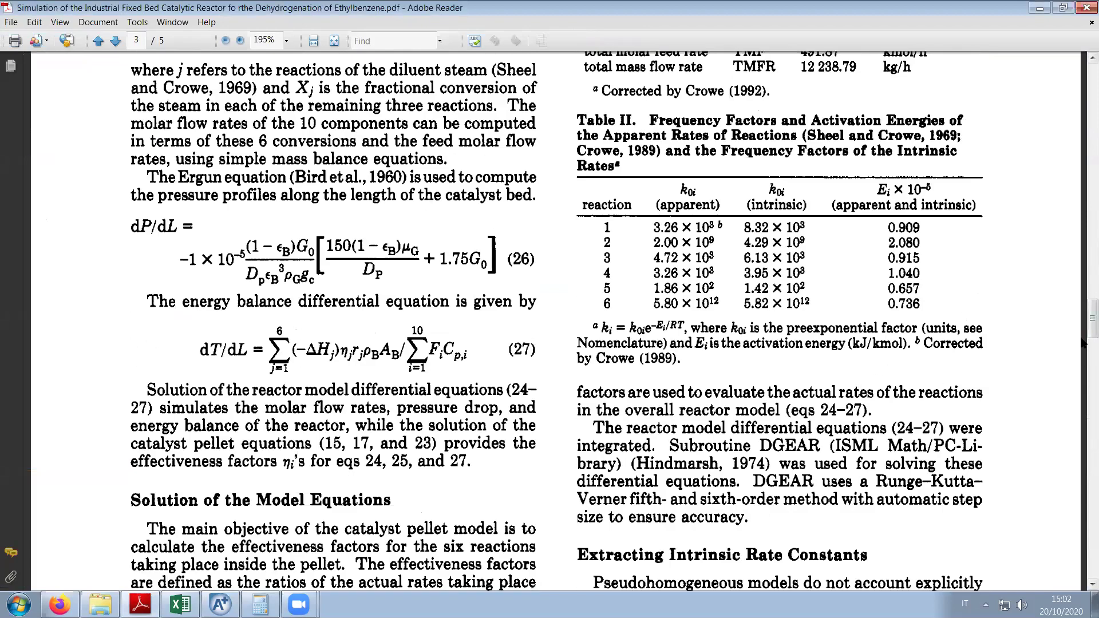
scroll(1082, 344, down, 8)
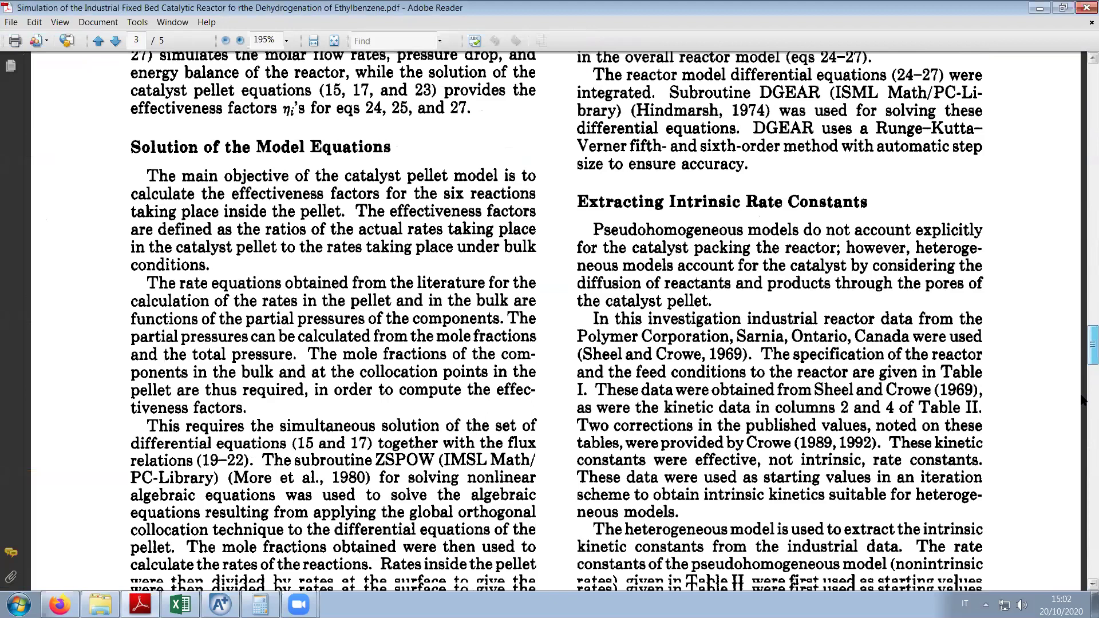
scroll(1082, 401, down, 10)
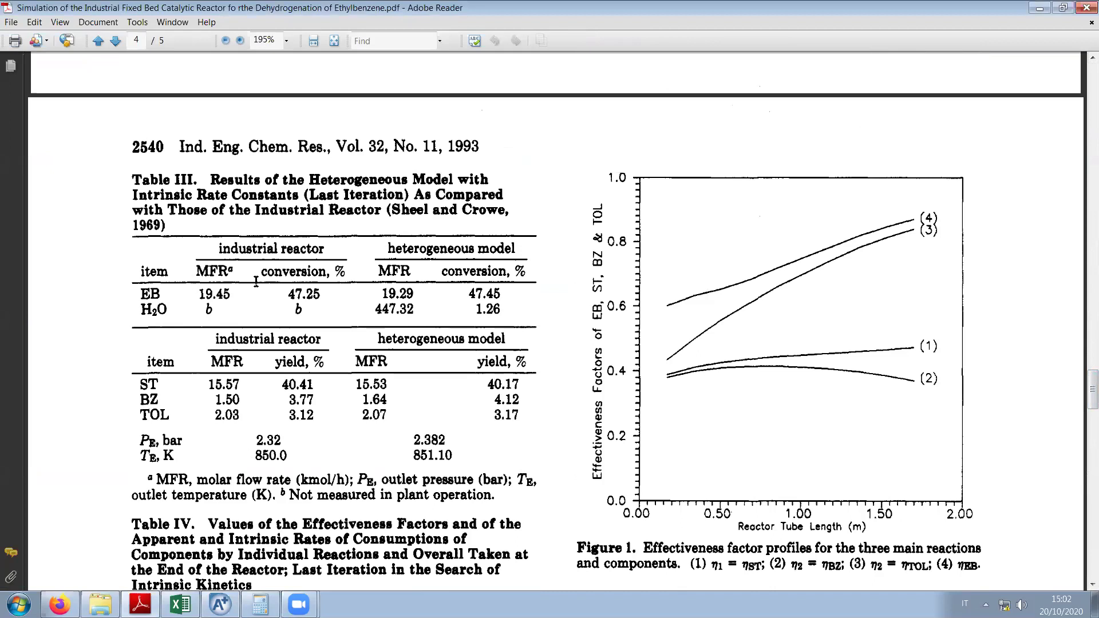
drag(201, 292, 231, 295)
click(166, 311)
drag(142, 295, 160, 293)
click(230, 294)
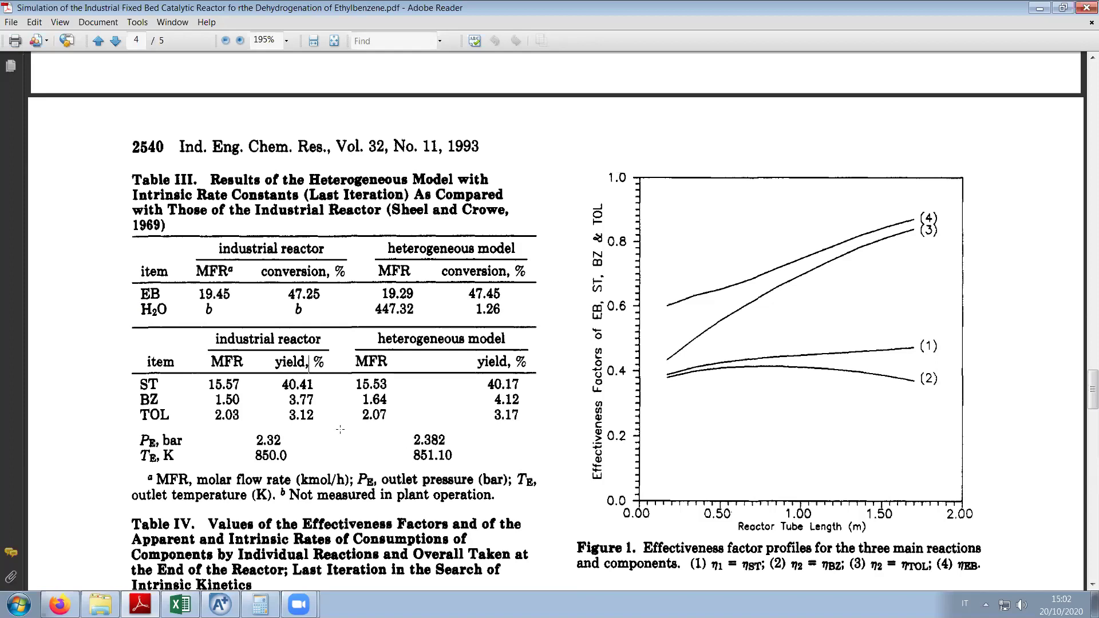
drag(252, 461, 295, 453)
drag(256, 441, 282, 442)
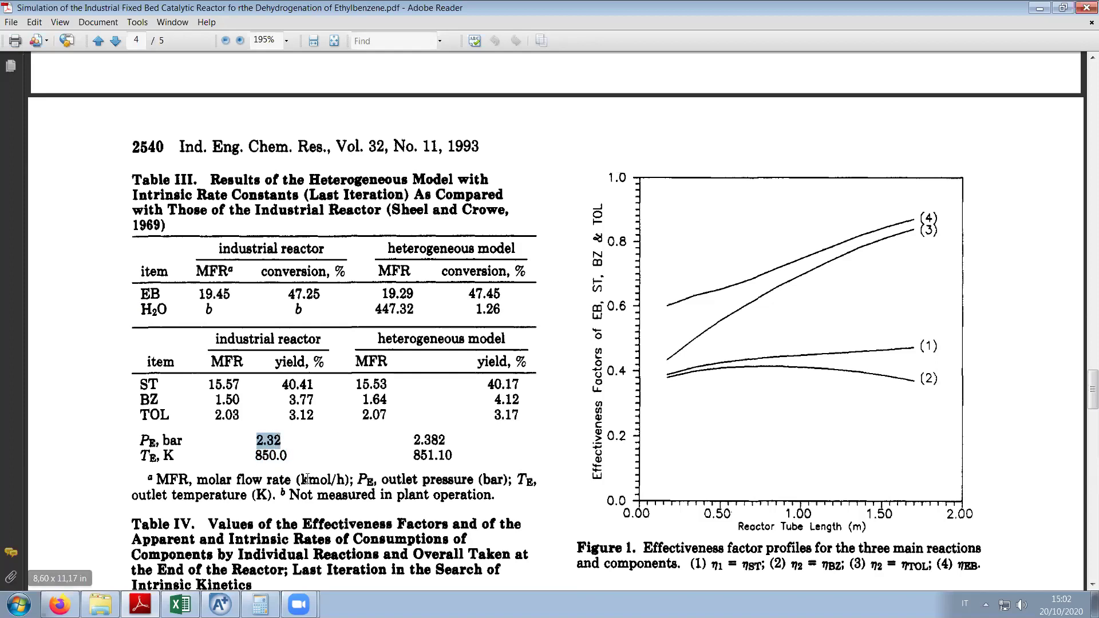
Review the inlet temperature and total molar feed rate in Table I of the paper against the reactor results in Table III.
scroll(457, 488, up, 5)
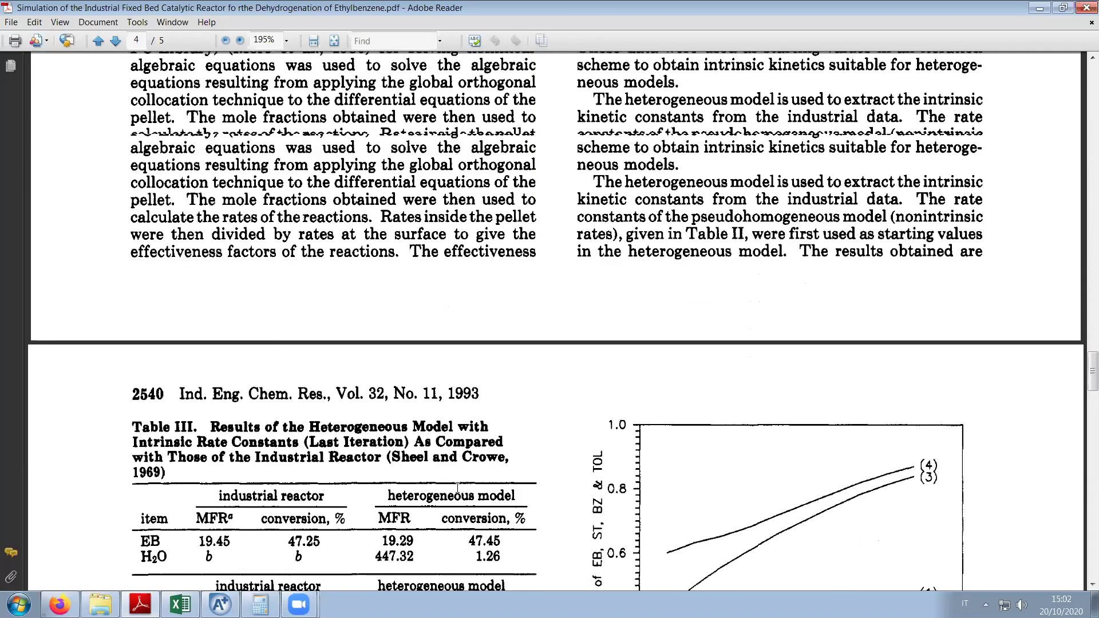
scroll(458, 488, up, 5)
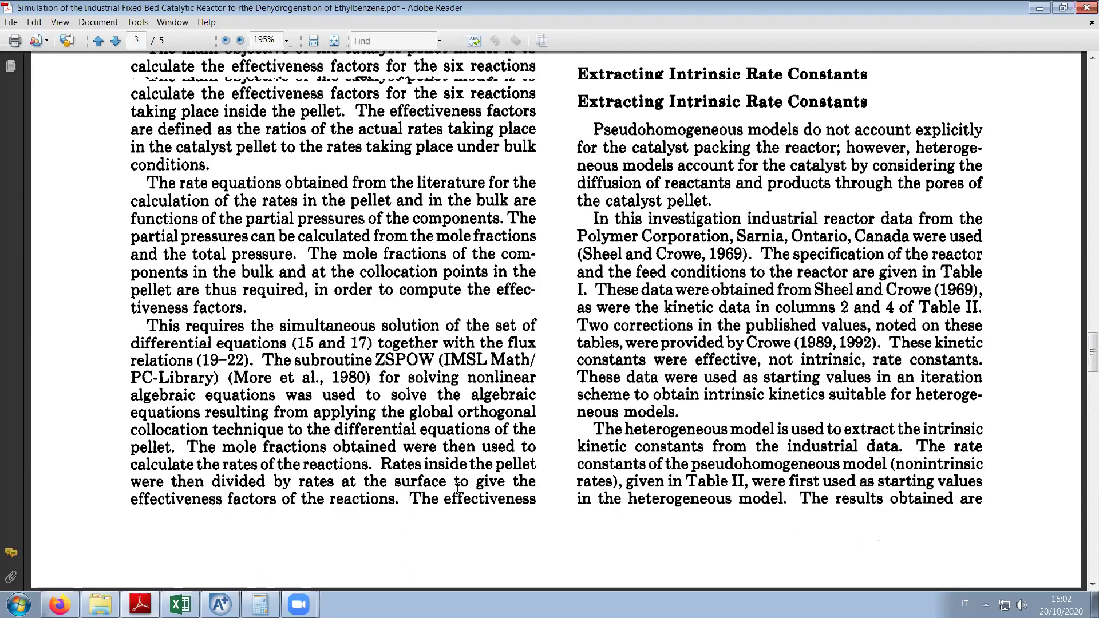
scroll(458, 488, down, 9)
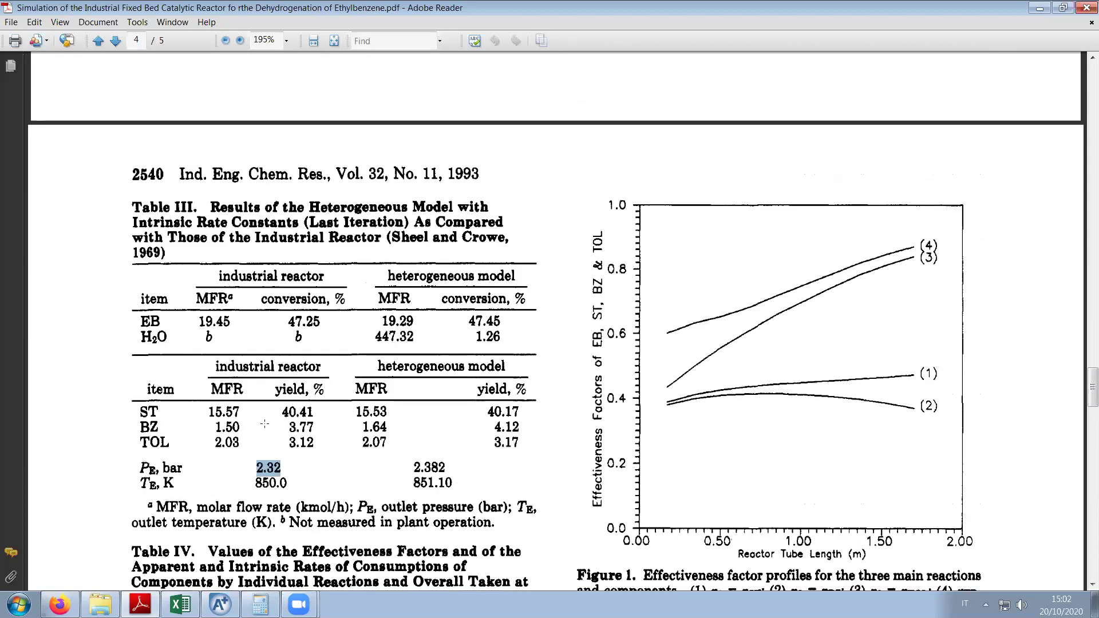
key(Left)
drag(584, 310, 893, 310)
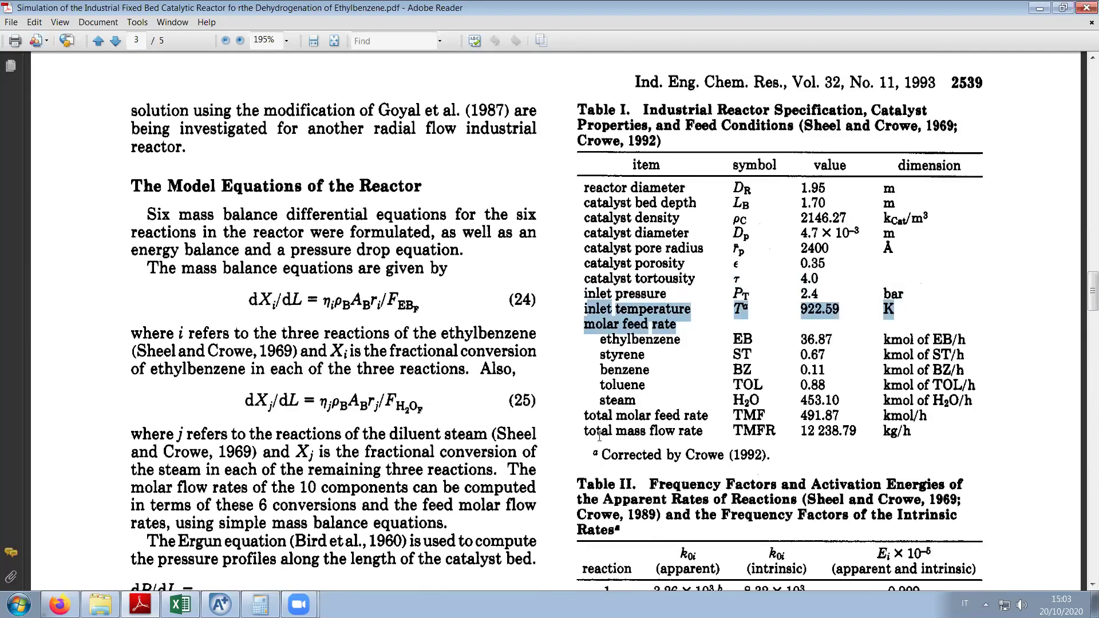
scroll(1084, 299, down, 1)
scroll(1084, 299, down, 5)
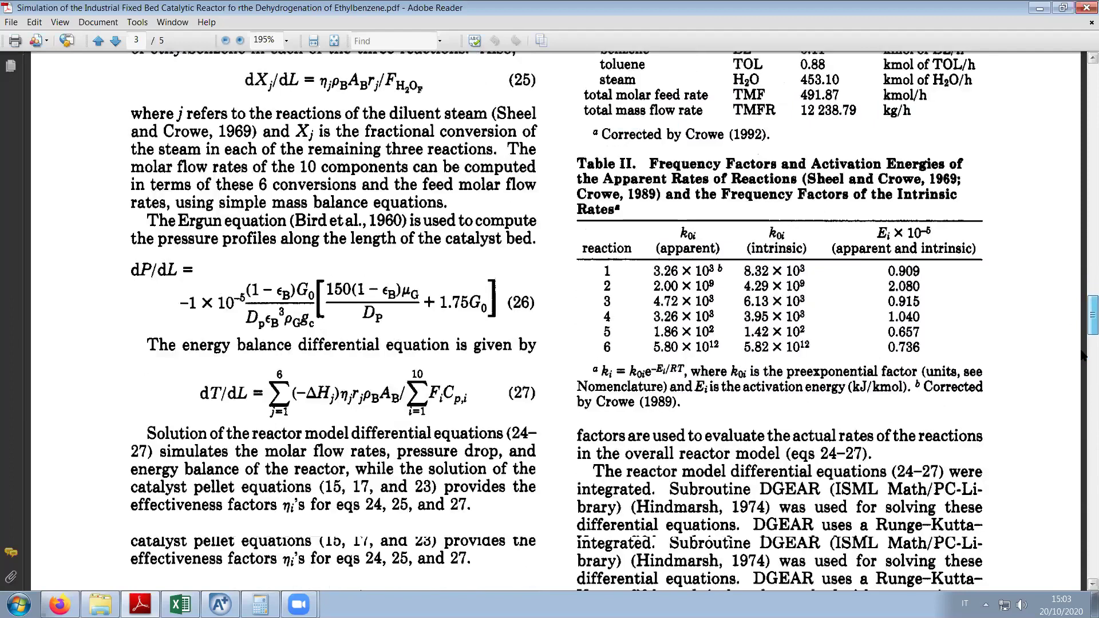
key(Right)
scroll(218, 410, down, 2)
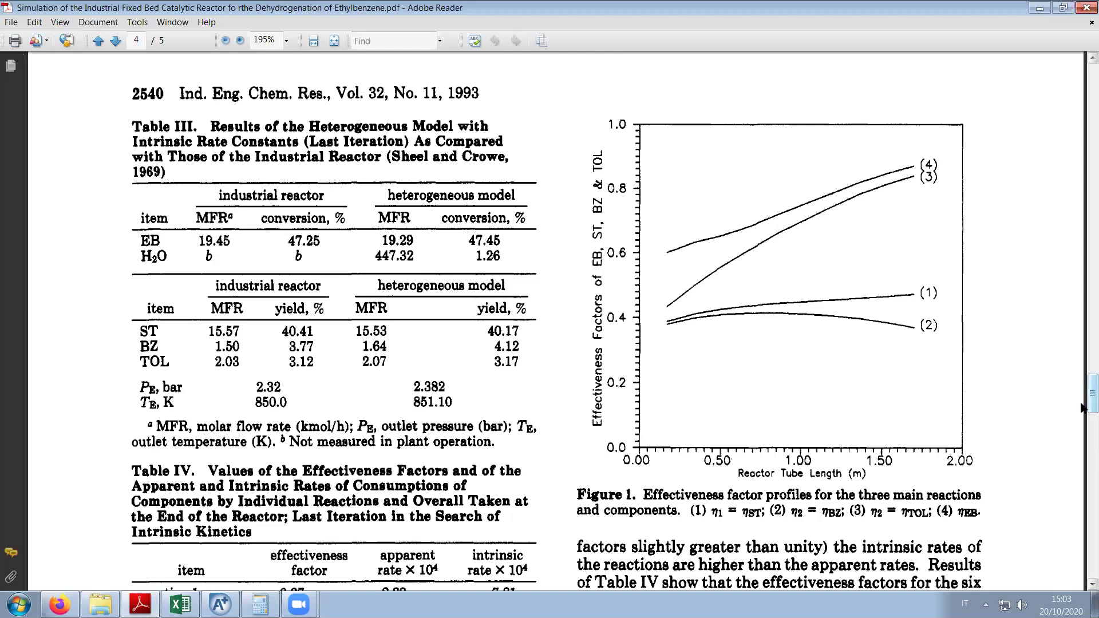
drag(1093, 393, 1091, 341)
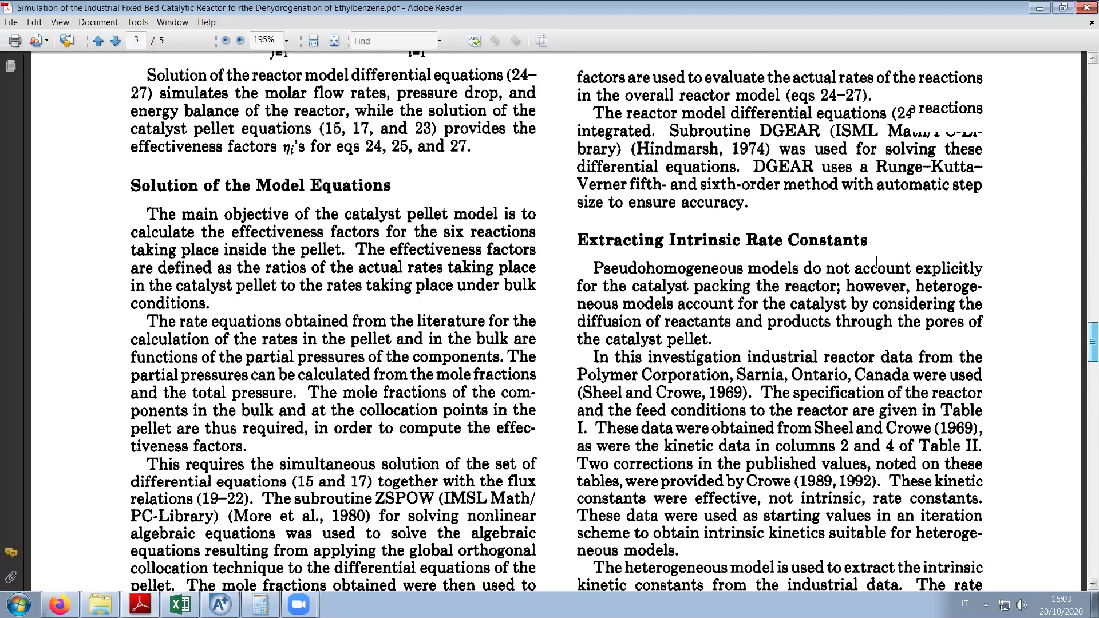
scroll(876, 262, up, 10)
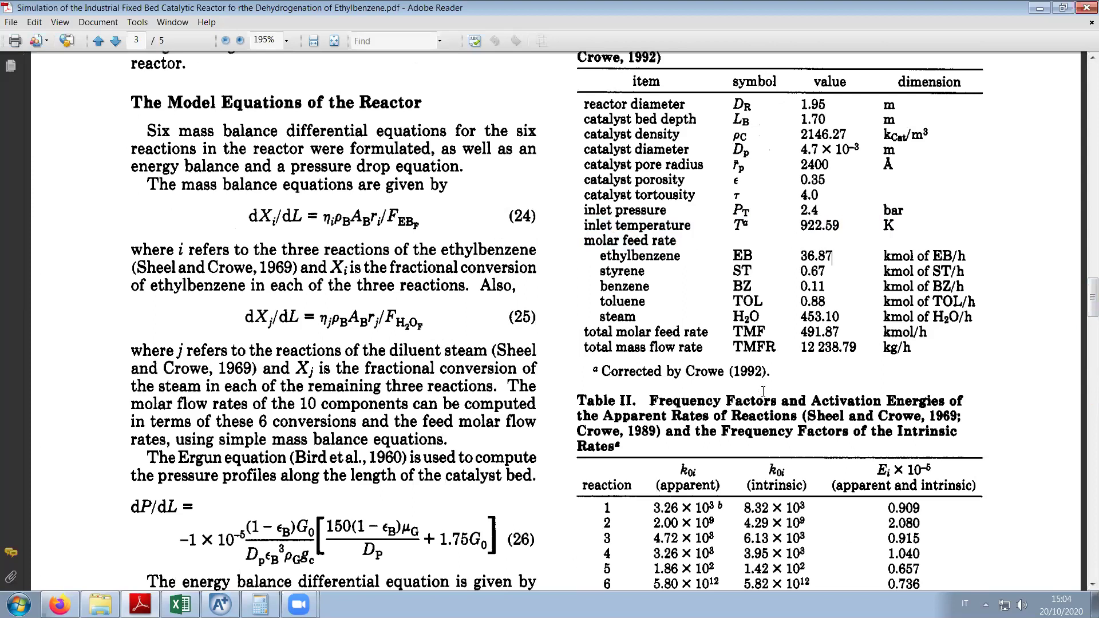
scroll(764, 391, up, 1)
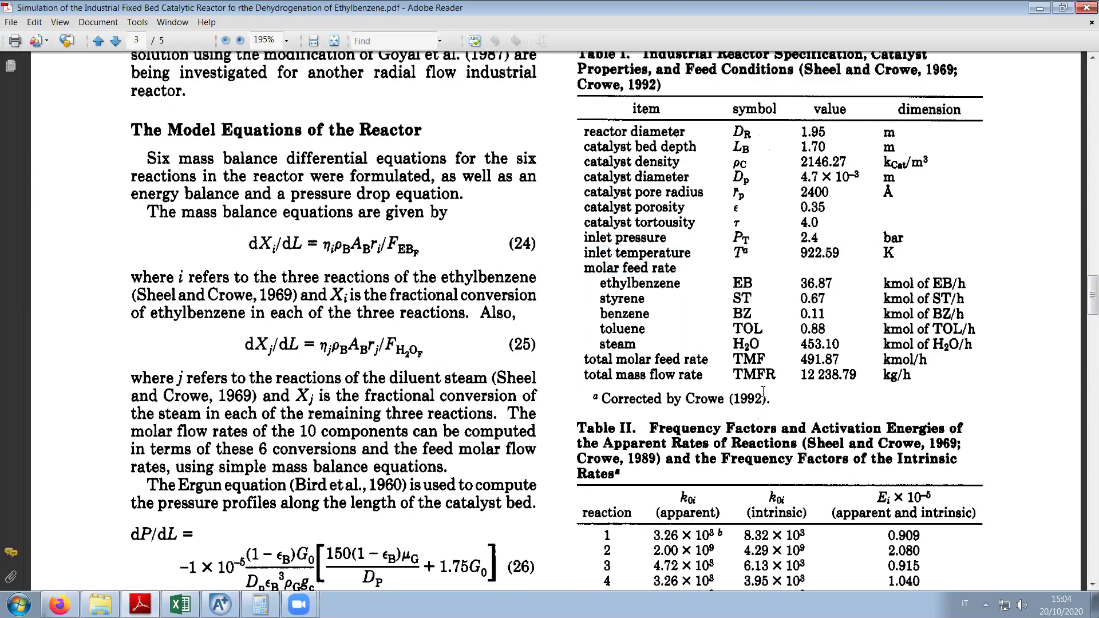
drag(797, 359, 839, 360)
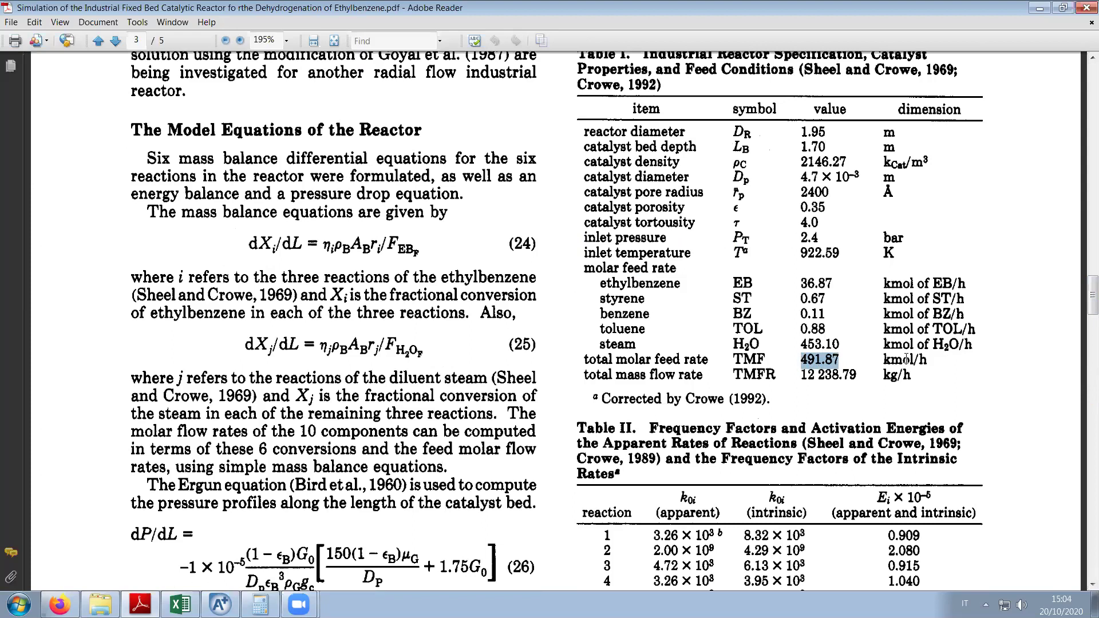
scroll(1084, 292, down, 3)
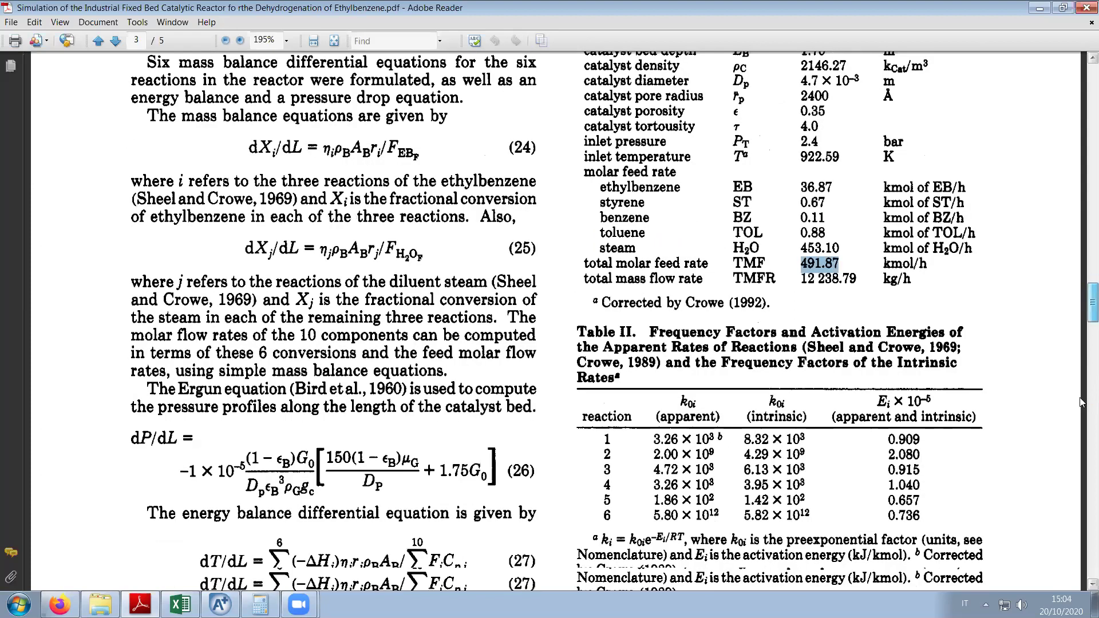
Compare the industrial reactor results in Table III of the paper with the steam and ethylbenzene molar feed rates in Table I.
scroll(1081, 402, down, 10)
scroll(1084, 394, up, 4)
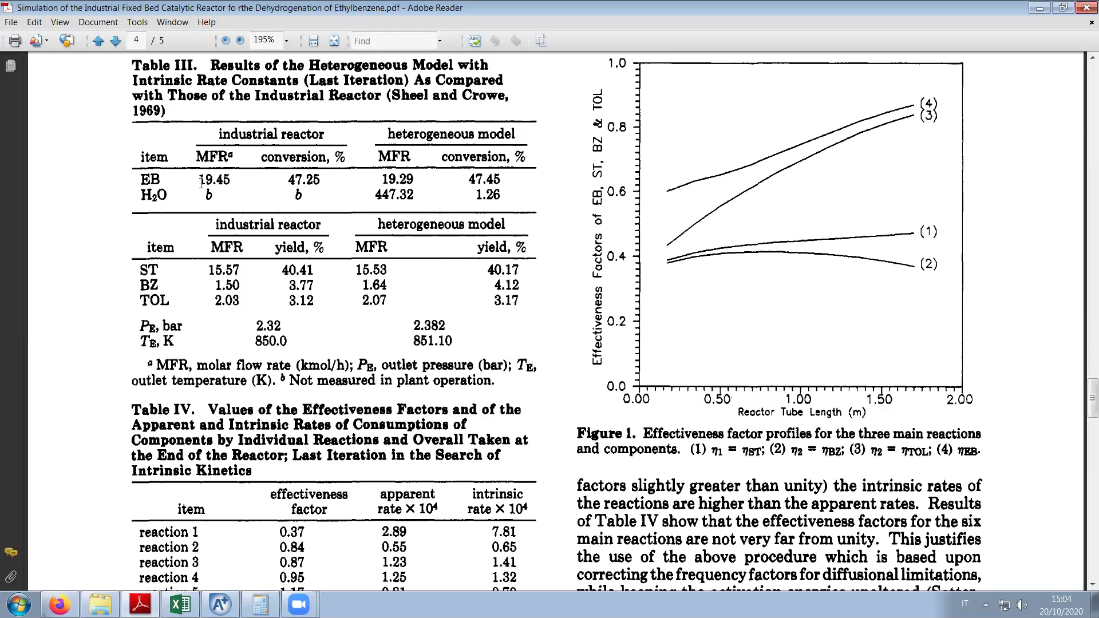
scroll(265, 324, up, 1)
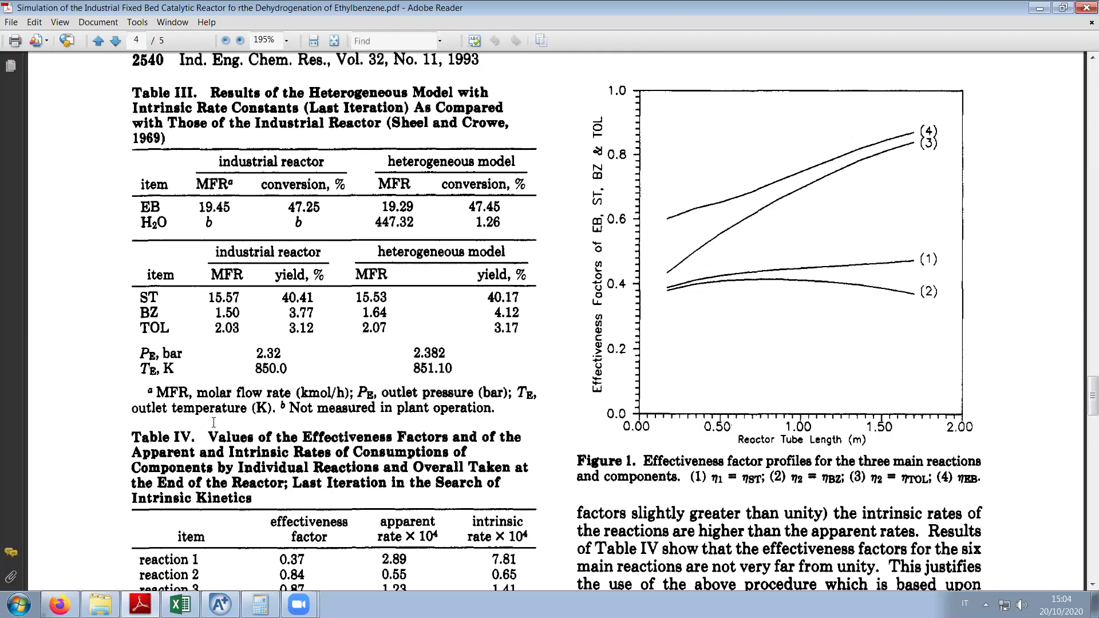
drag(1084, 398, 1082, 290)
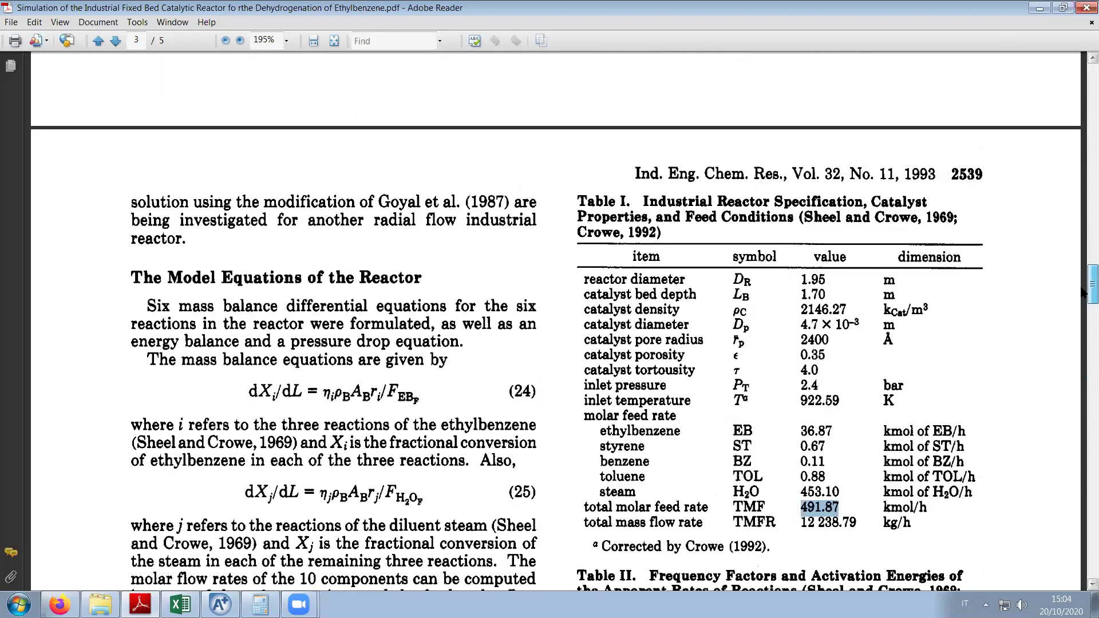
scroll(1083, 293, down, 2)
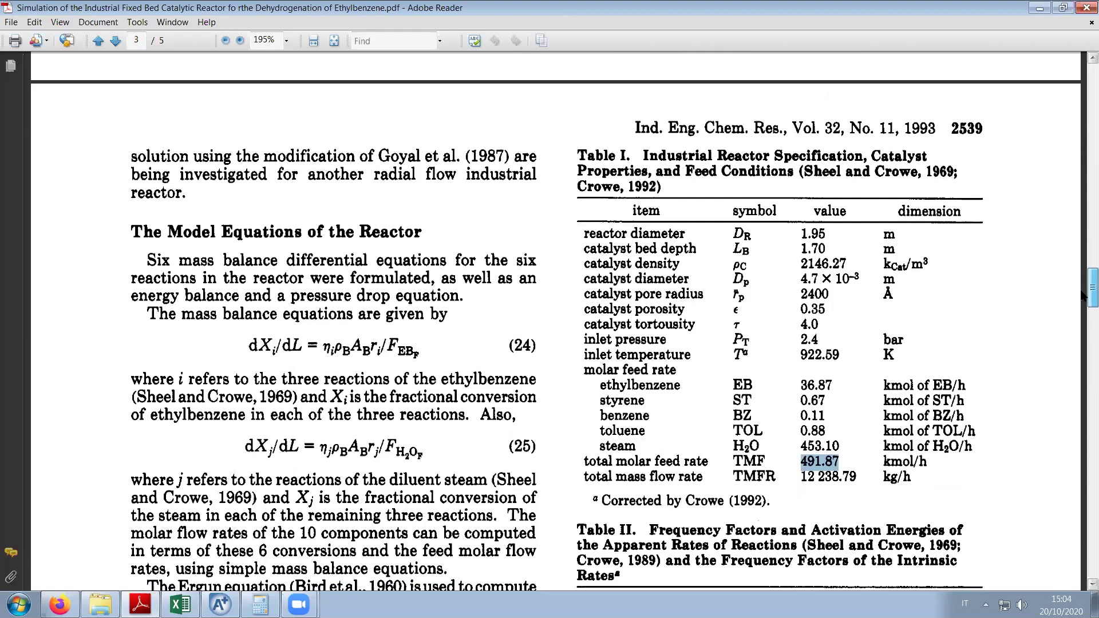
scroll(1084, 295, down, 2)
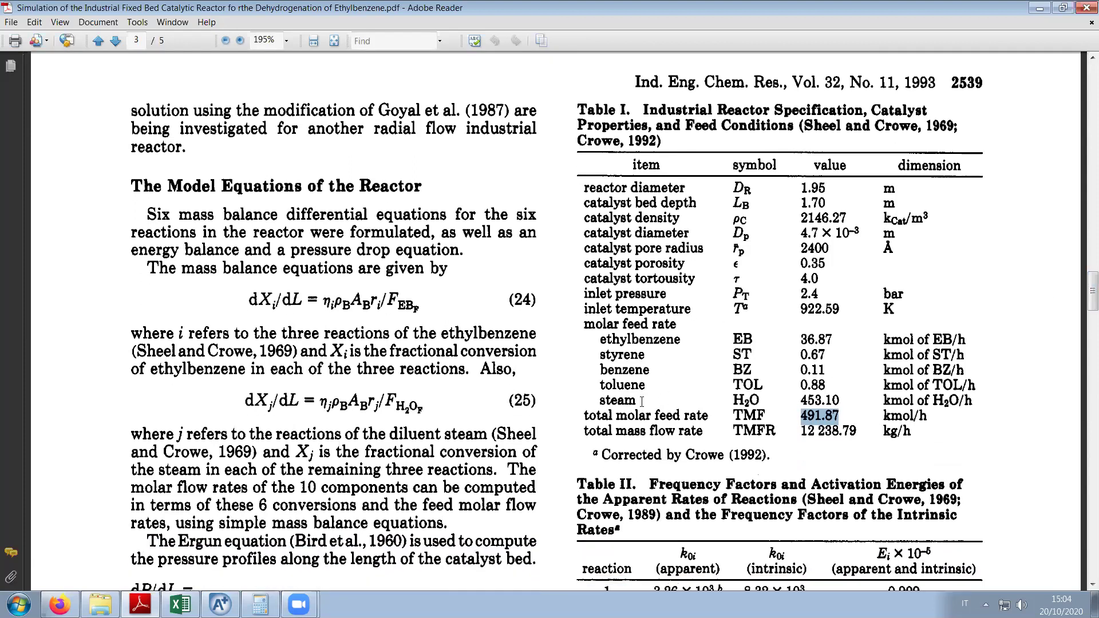
double_click(808, 401)
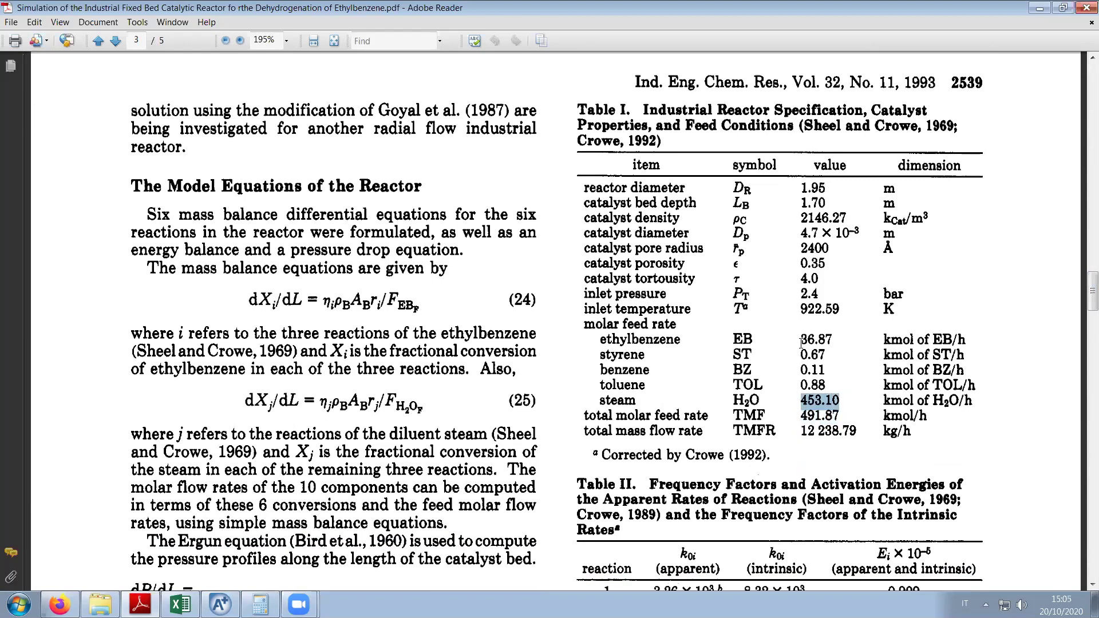
drag(801, 342, 833, 339)
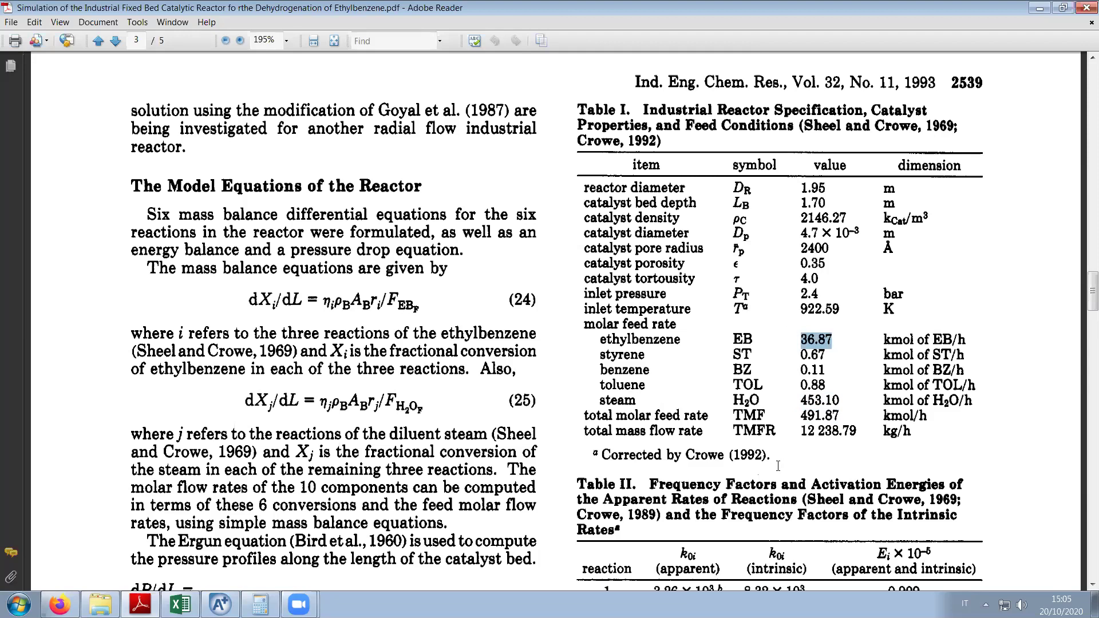
Calculate the catalyst bed volume in the Windows calculator as 1,7*1,95*1,95*3,14/4 from the bed depth and reactor diameter in Table I.
scroll(778, 466, down, 5)
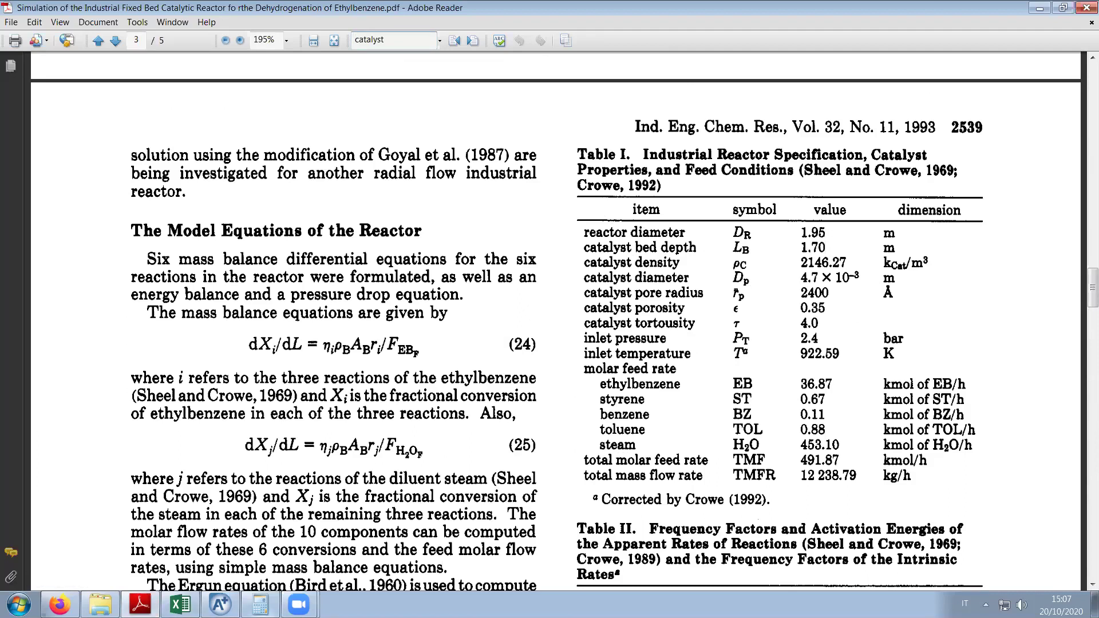
key(alt+Tab)
text(1,71,95*1,95*3,14/4)
key(Return)
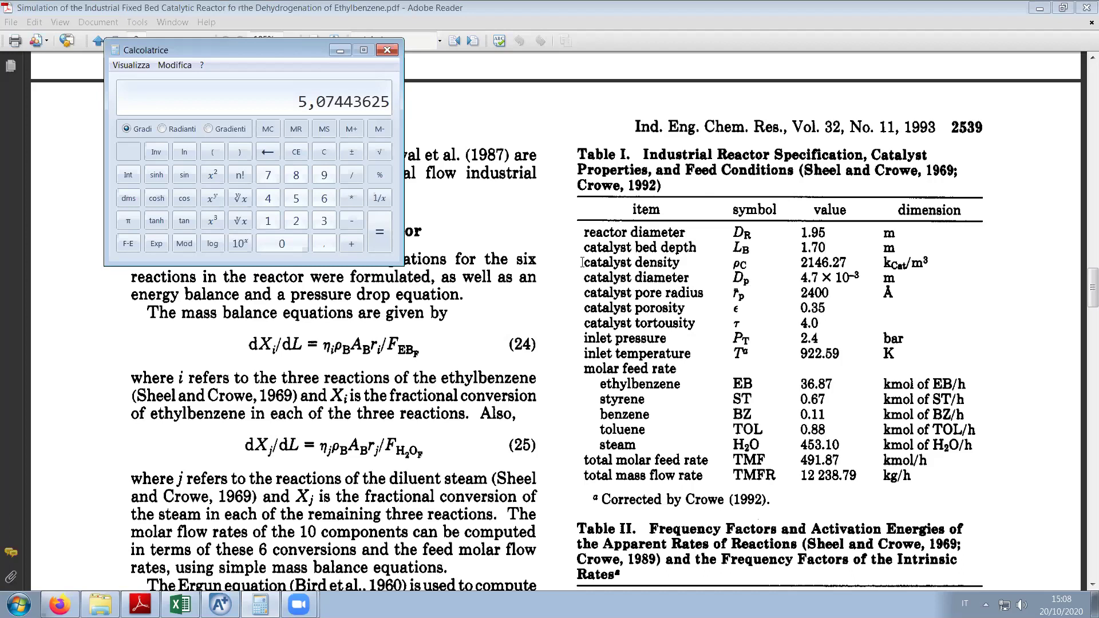
Back in the Adobe Reader paper, examine the catalyst density value and its dimension in Table I.
drag(583, 263, 927, 256)
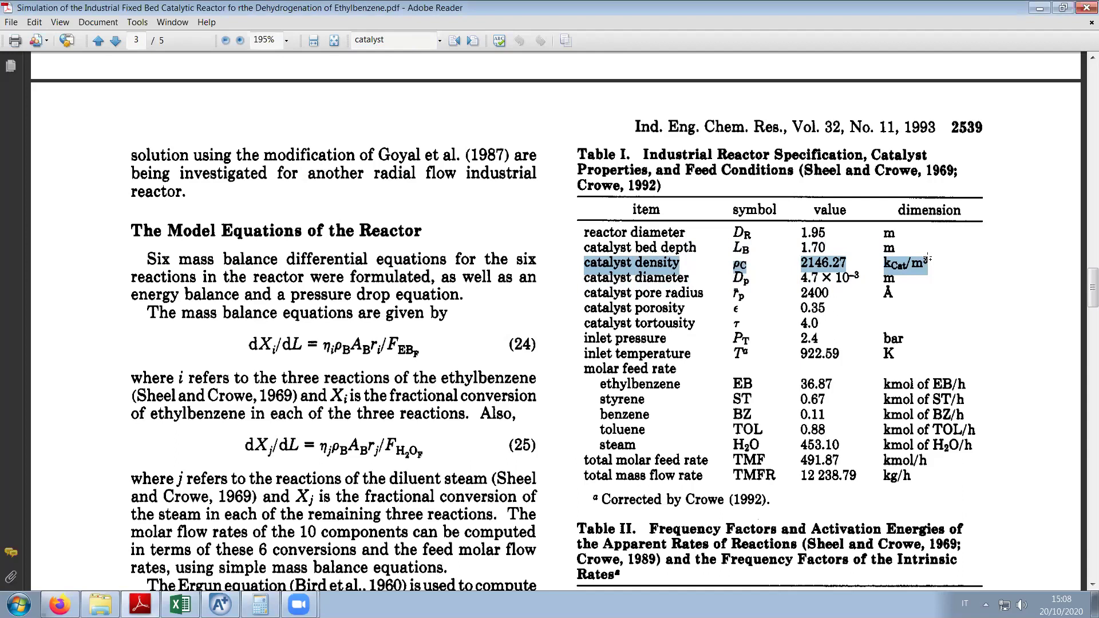
click(719, 263)
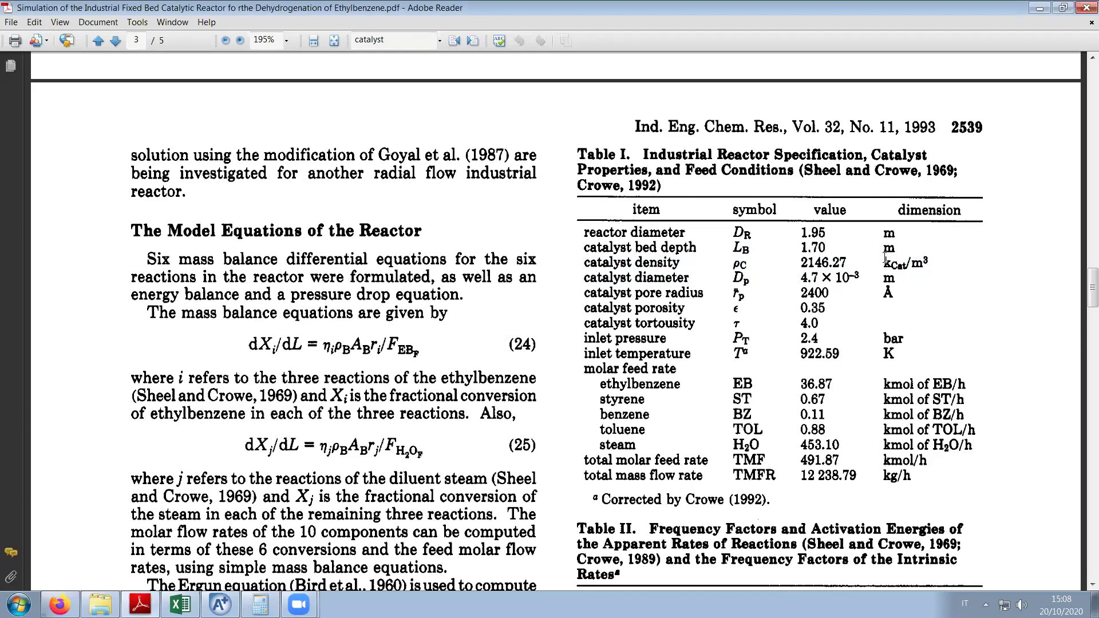
drag(799, 261, 846, 261)
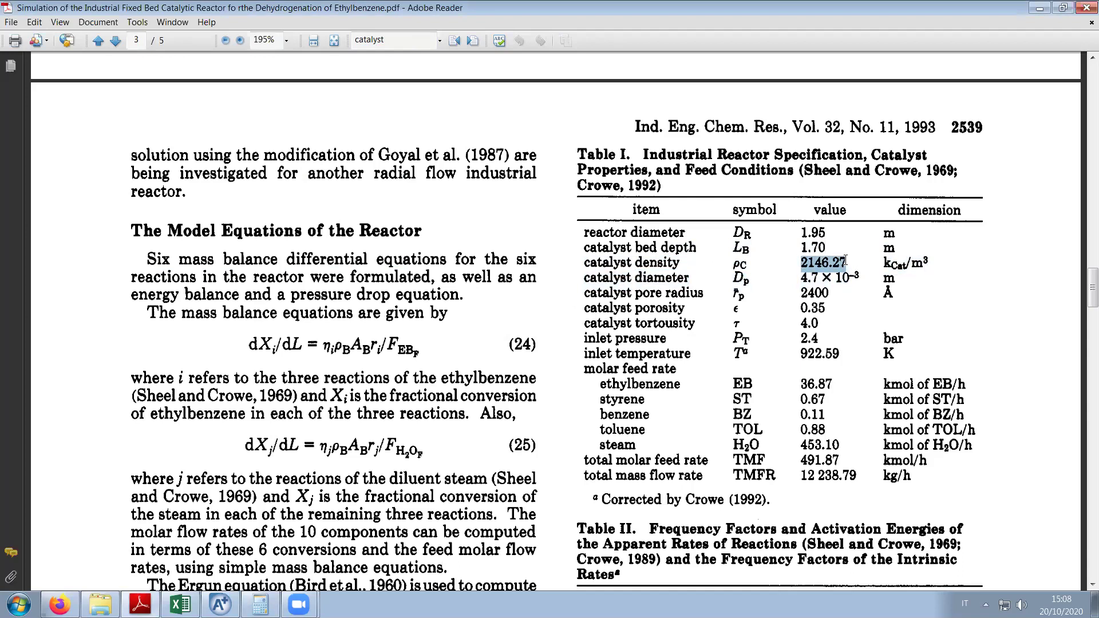
drag(591, 263, 856, 258)
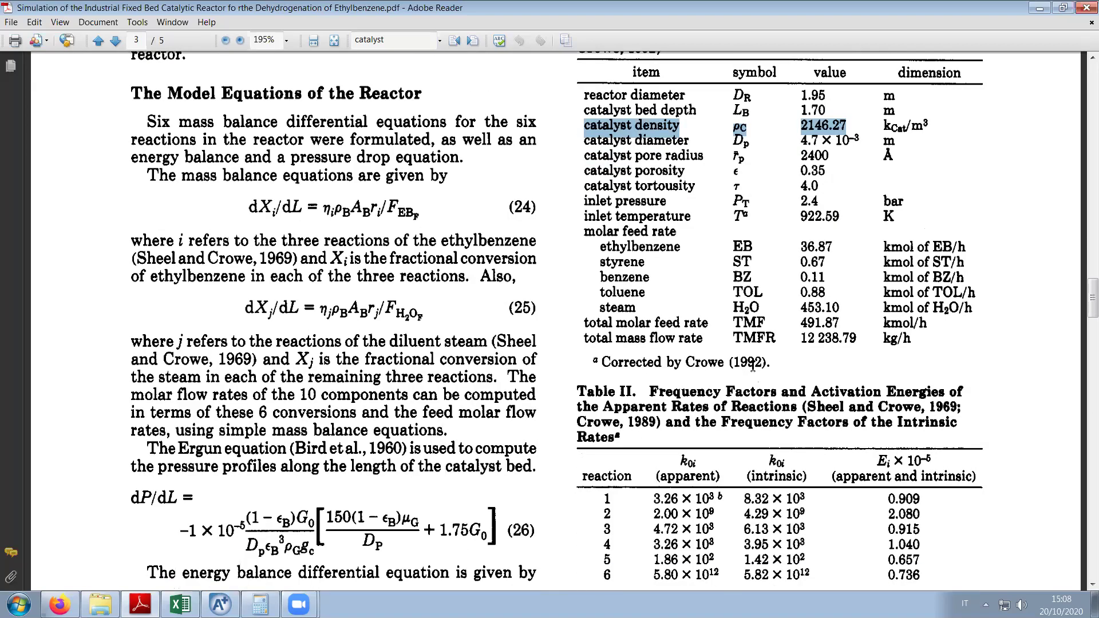
Look through the paper for information on the catalyst density, including the bulk and particle density definitions in the nomenclature.
scroll(752, 367, down, 3)
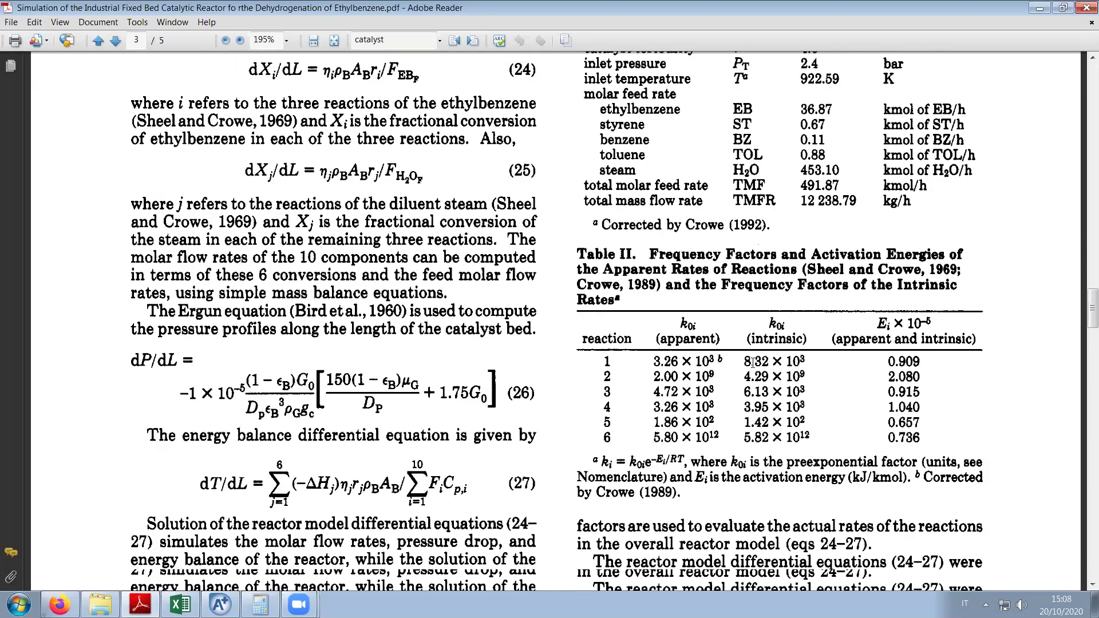
scroll(751, 362, down, 8)
scroll(752, 362, down, 4)
scroll(752, 362, up, 17)
drag(802, 152, 847, 153)
scroll(816, 250, up, 2)
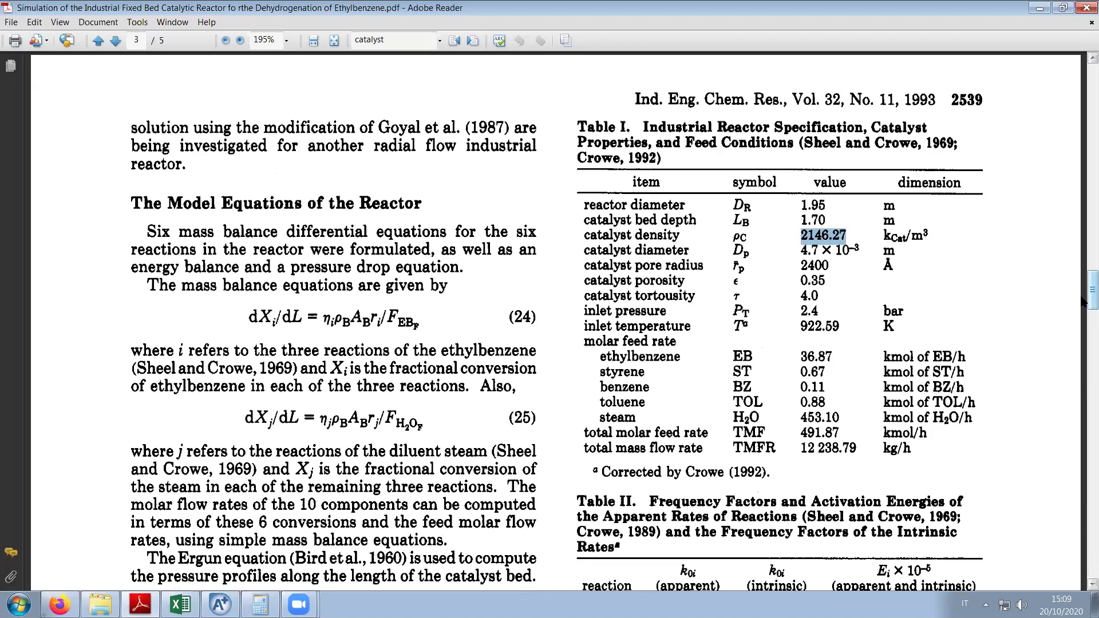
drag(1084, 302, 1084, 261)
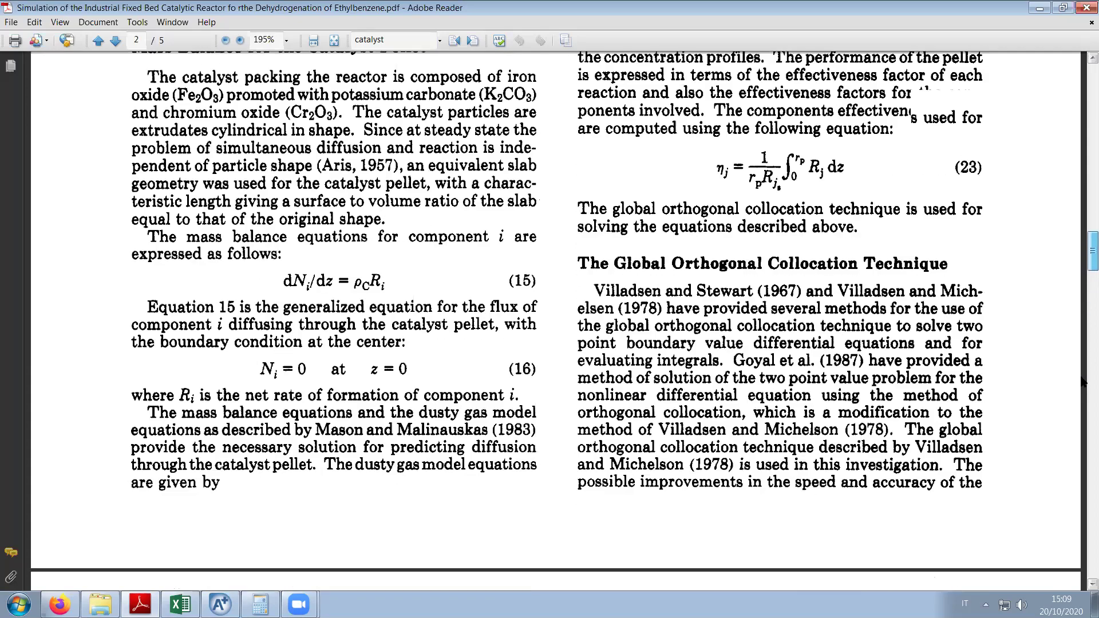
drag(1084, 408, 1084, 523)
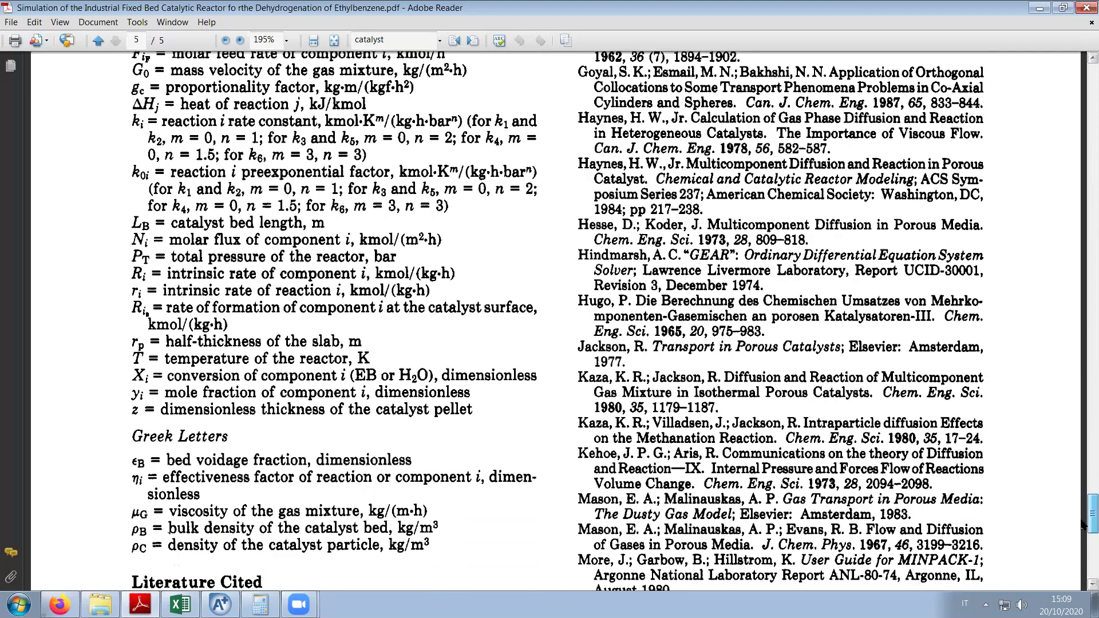
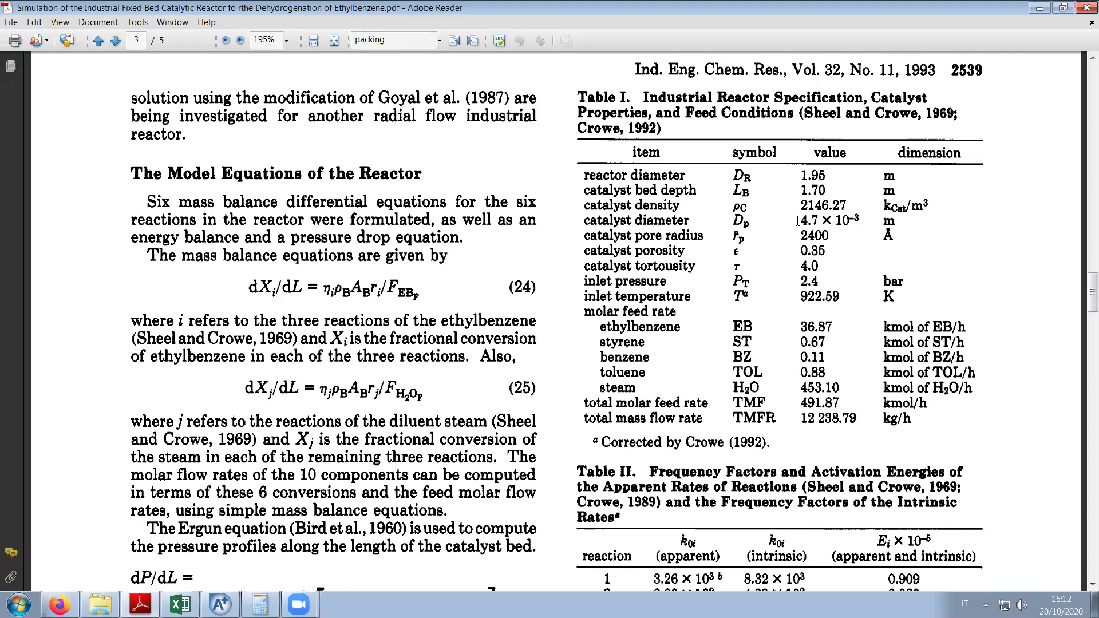
Switch to Aspen Plus, maximize it and open the TESTREAC reactor's setup from the main flowsheet.
click(232, 604)
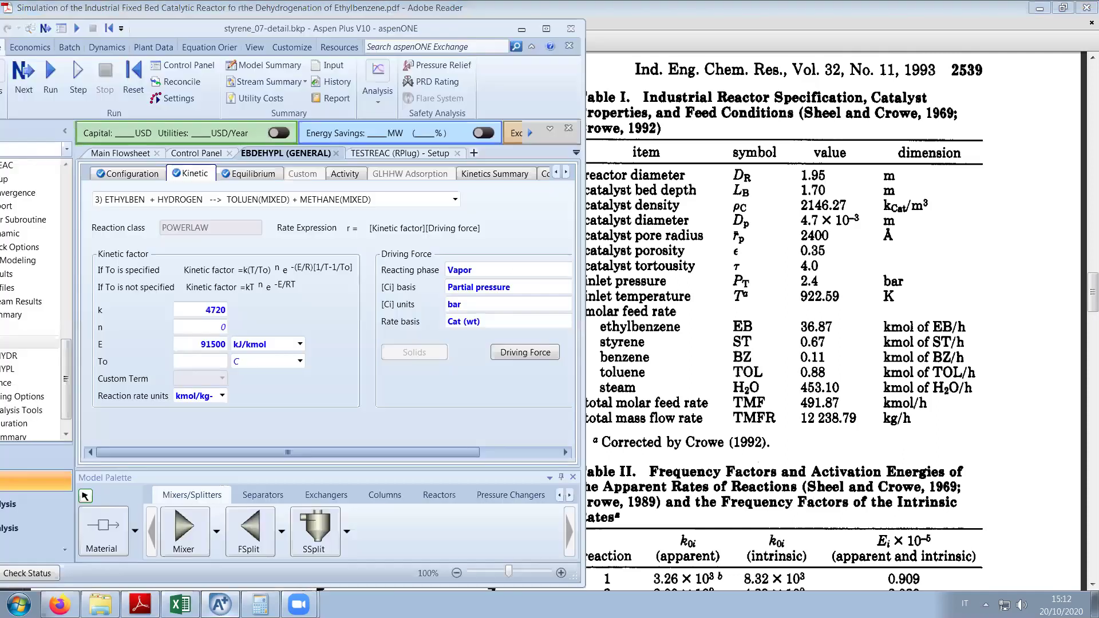
click(546, 29)
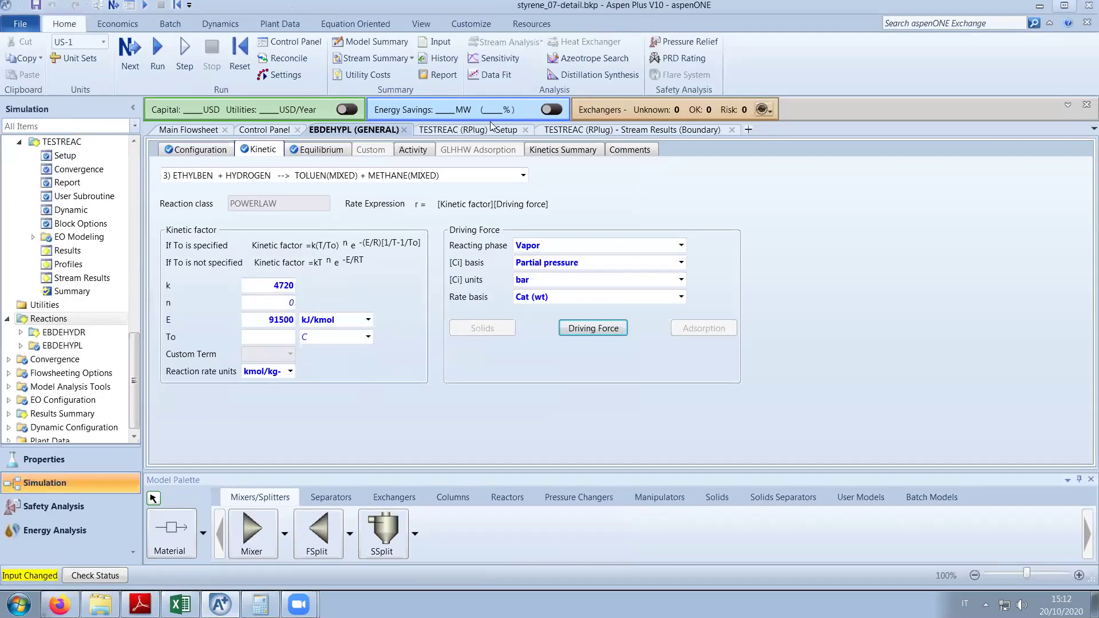
click(188, 129)
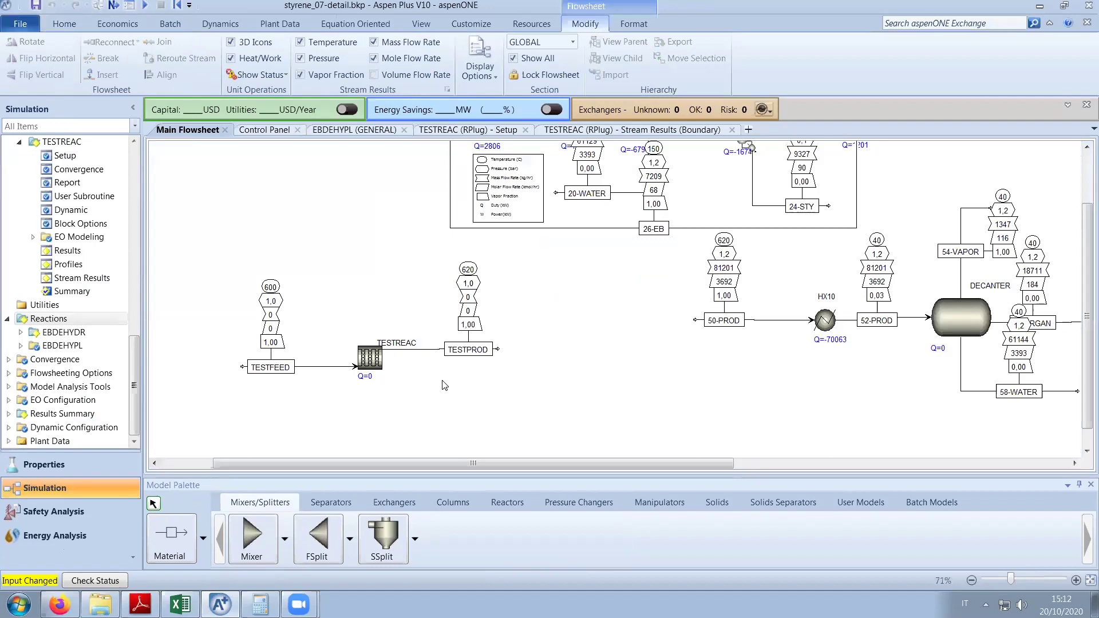
click(576, 504)
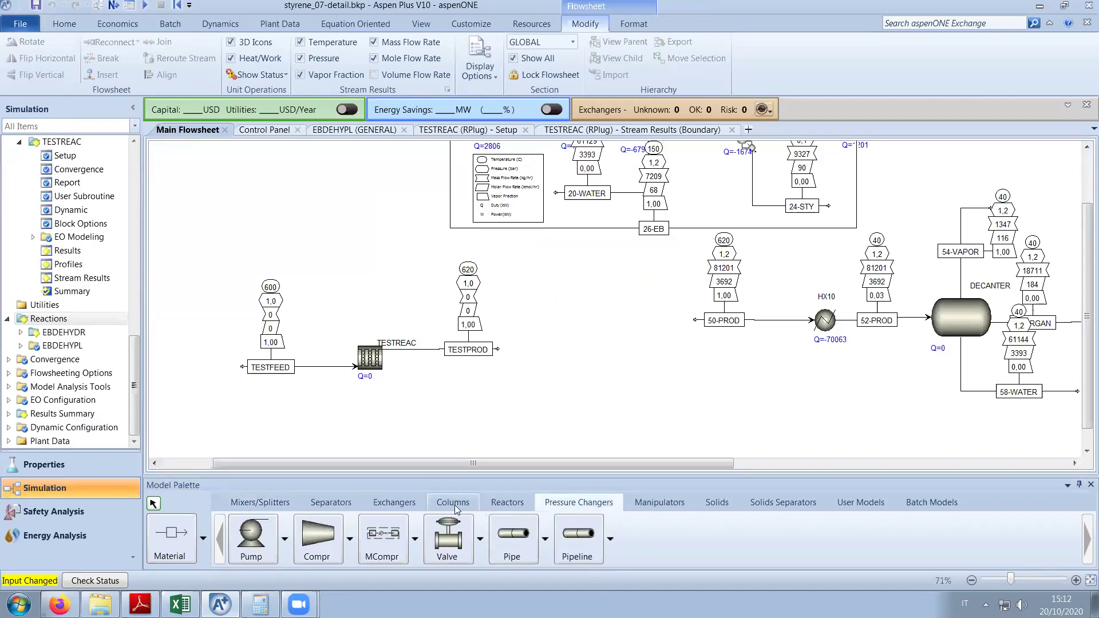
click(525, 506)
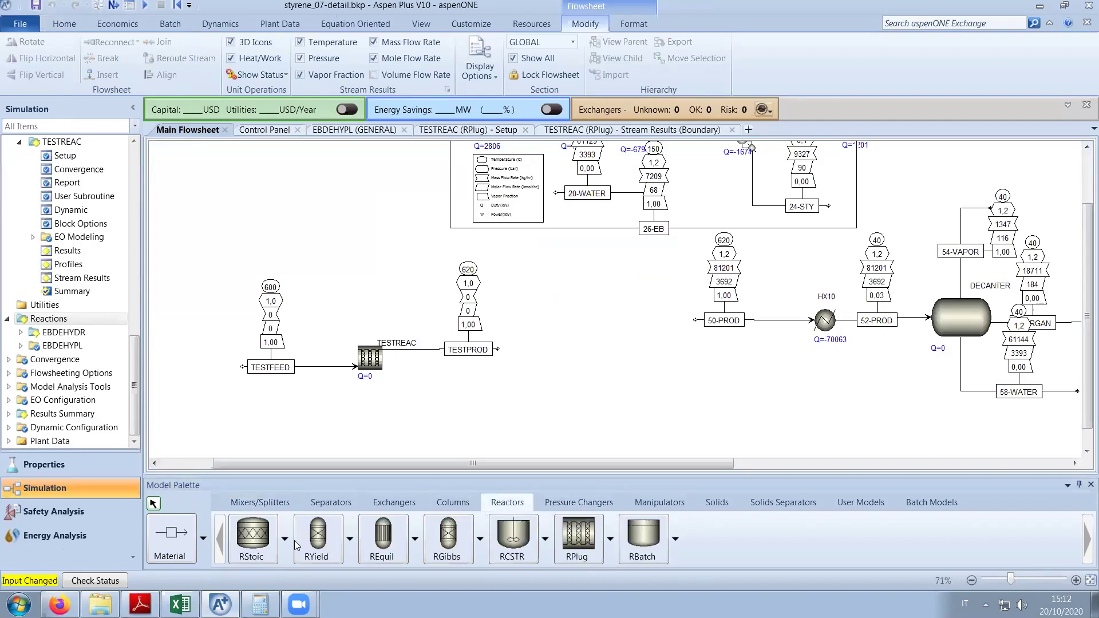
double_click(462, 354)
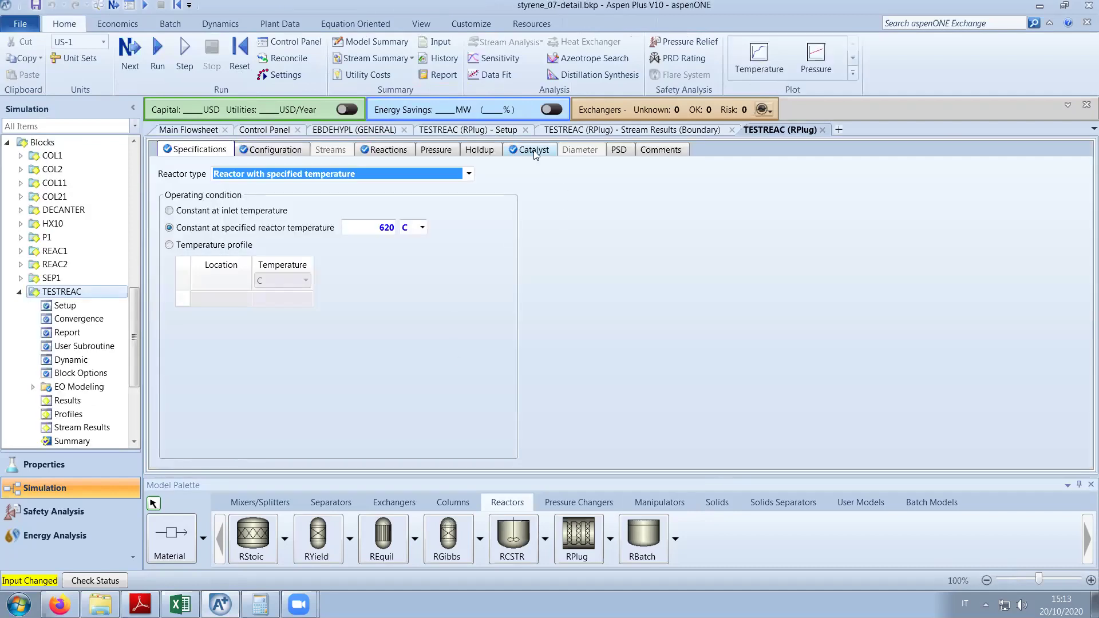
Set TESTREAC's catalyst loading to 5 ton and turn off ignoring the catalyst volume in rate/residence time calculations.
click(534, 151)
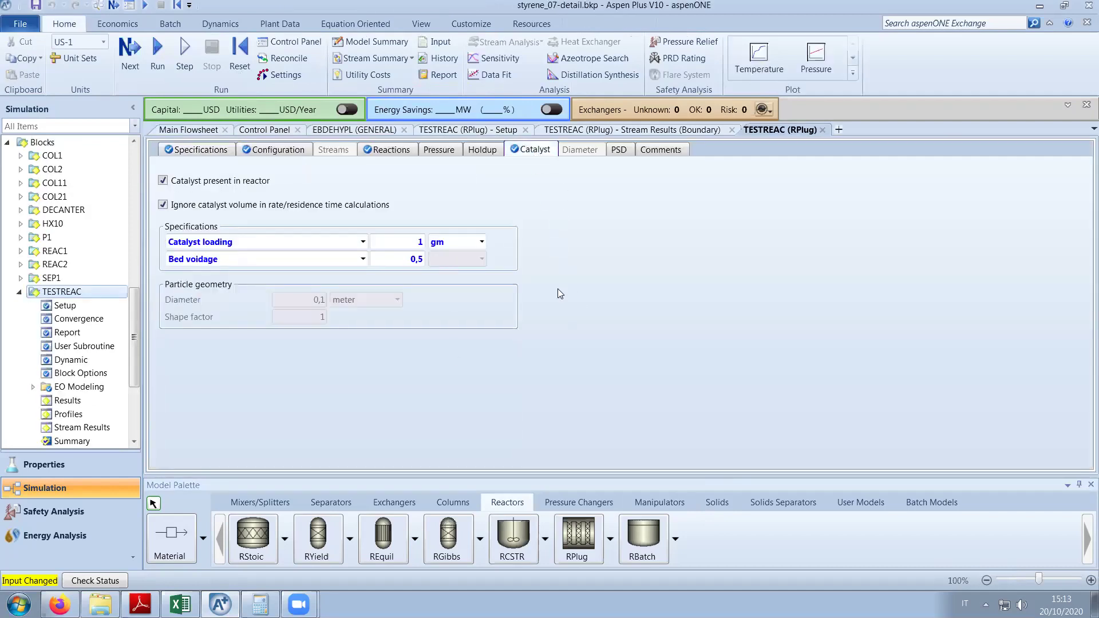
click(483, 242)
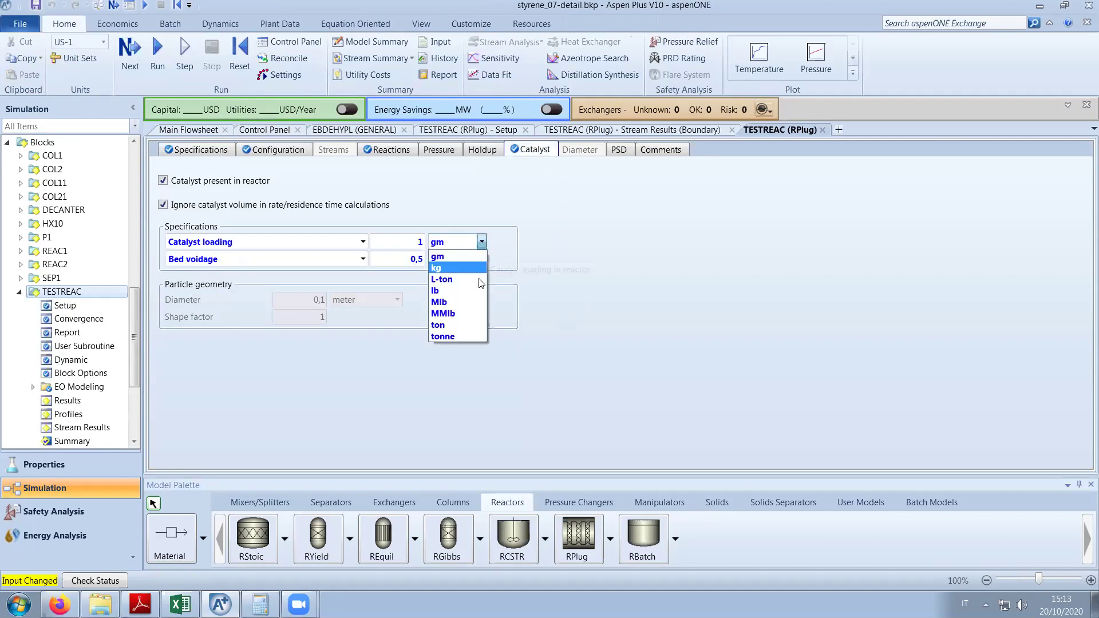
click(468, 325)
key(shift+Tab)
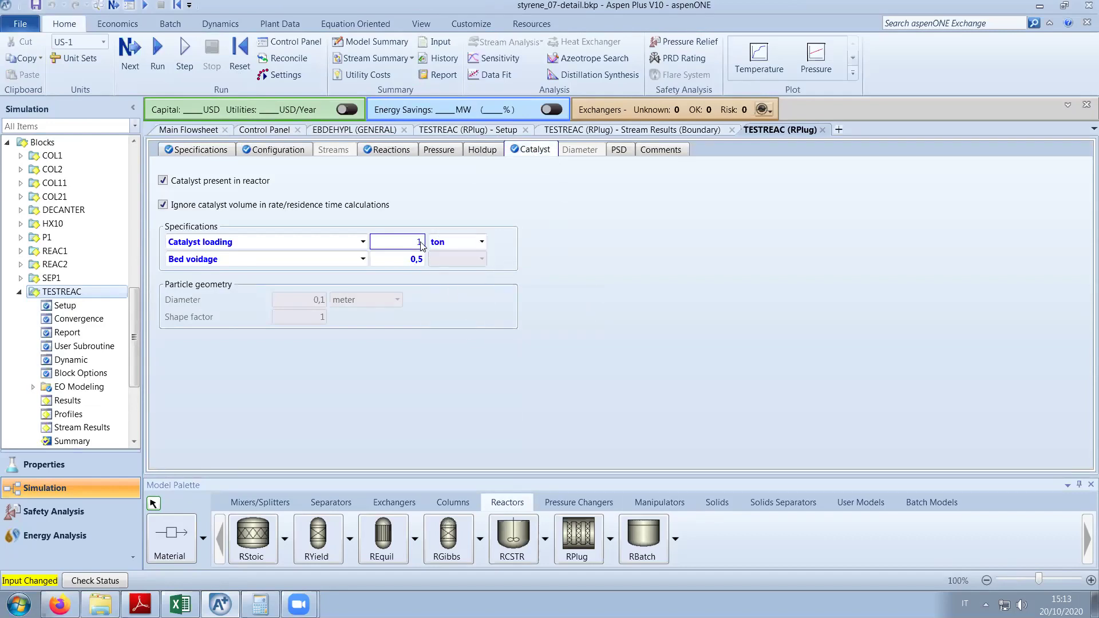
key(BackSpace)
text(5)
click(163, 205)
Replace reaction set EBDEHYDR with EBDEHYPL as the selected reaction set of TESTREAC.
click(391, 150)
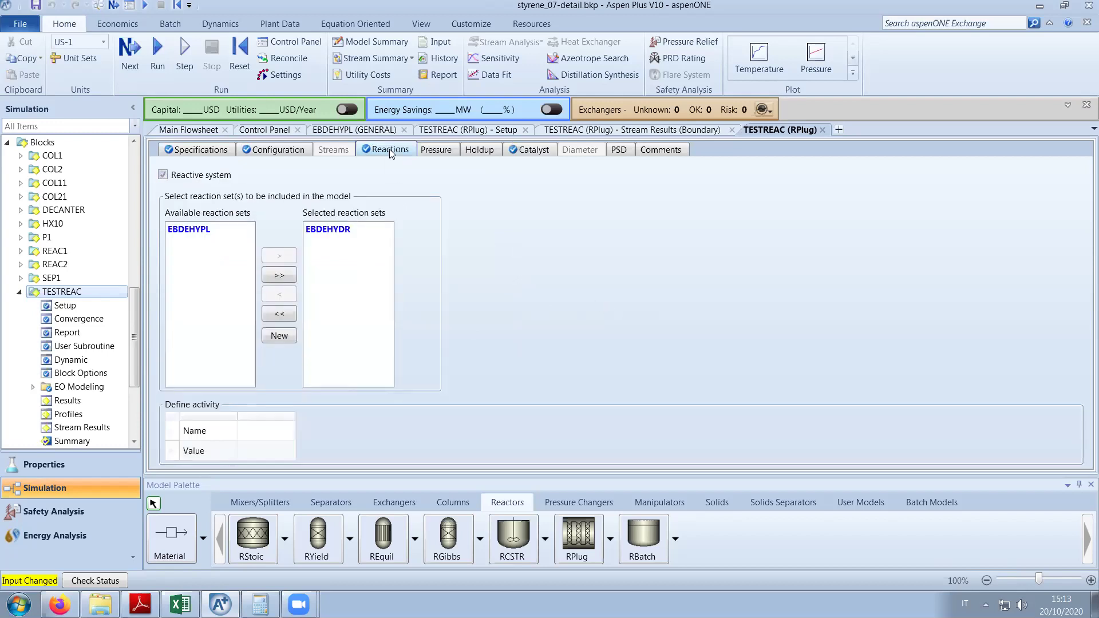
click(287, 314)
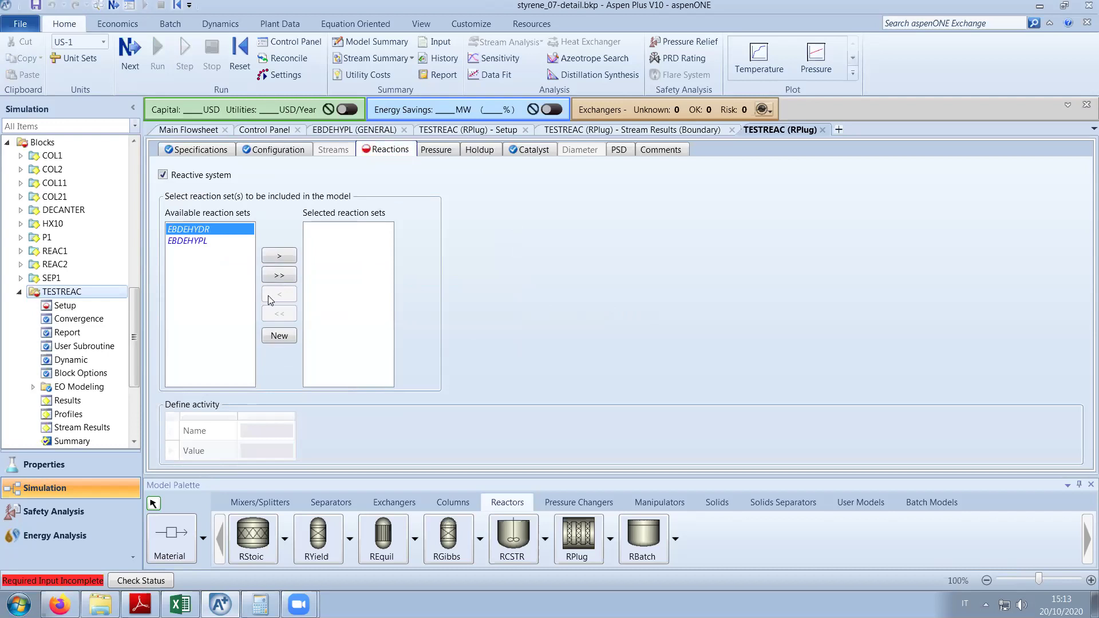
click(206, 241)
click(275, 257)
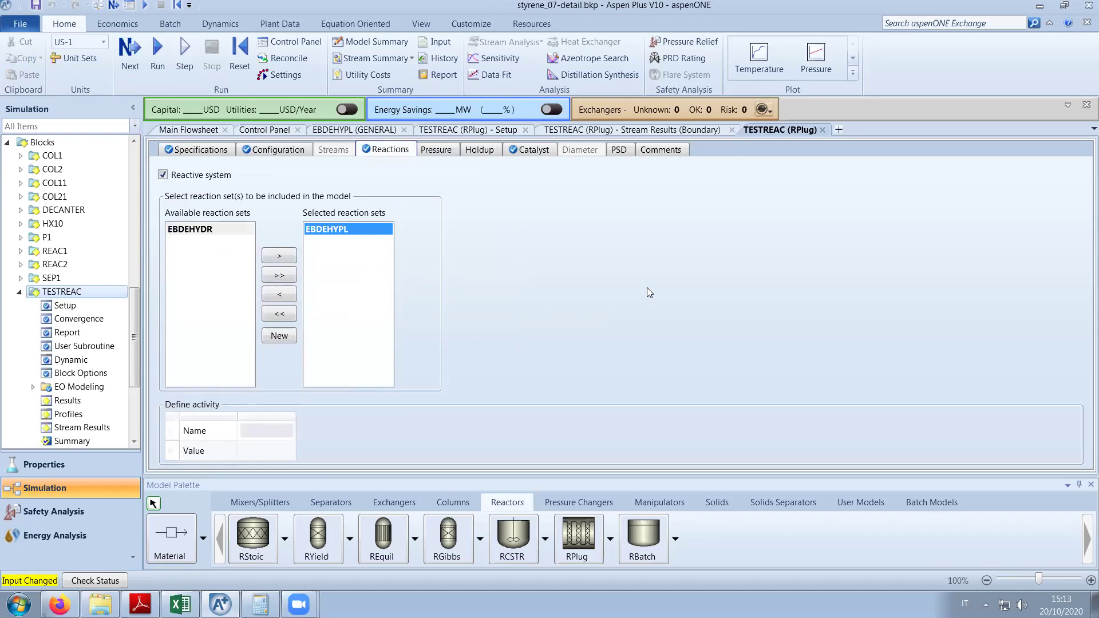
Review TESTREAC's dimensions and reactor temperature specification, and check the outlet conditions in Table III of the Adobe Reader paper.
click(294, 153)
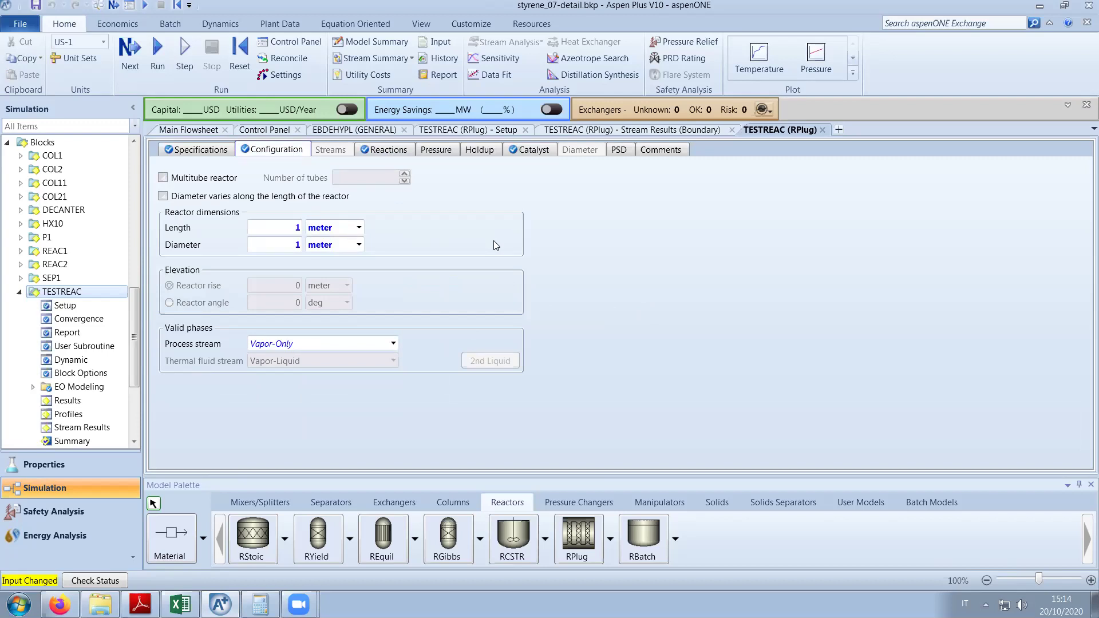
click(225, 152)
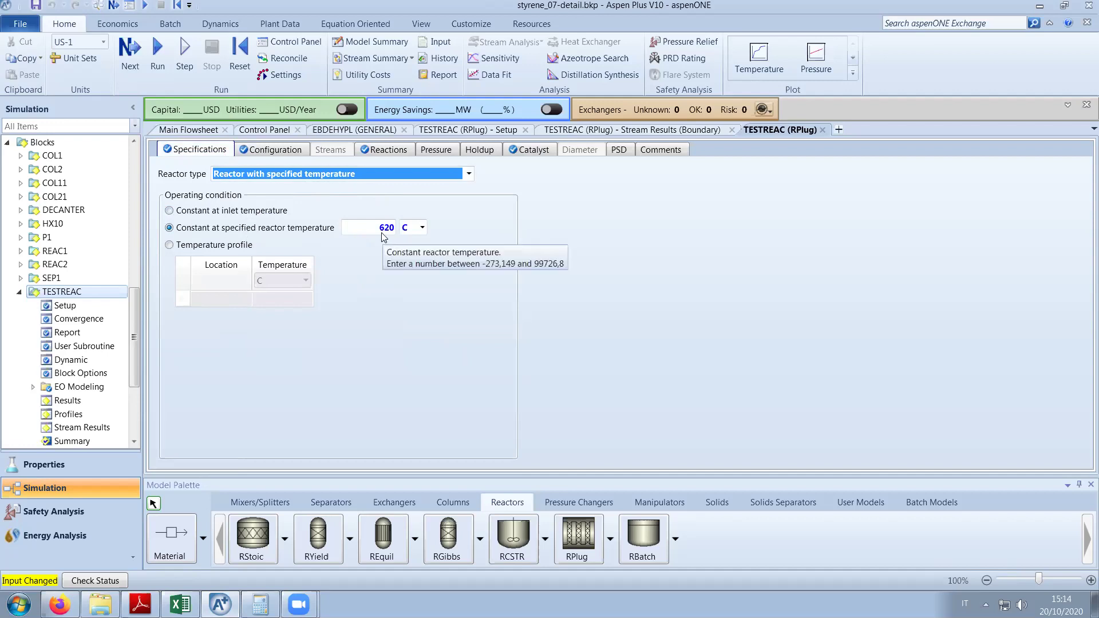
click(141, 605)
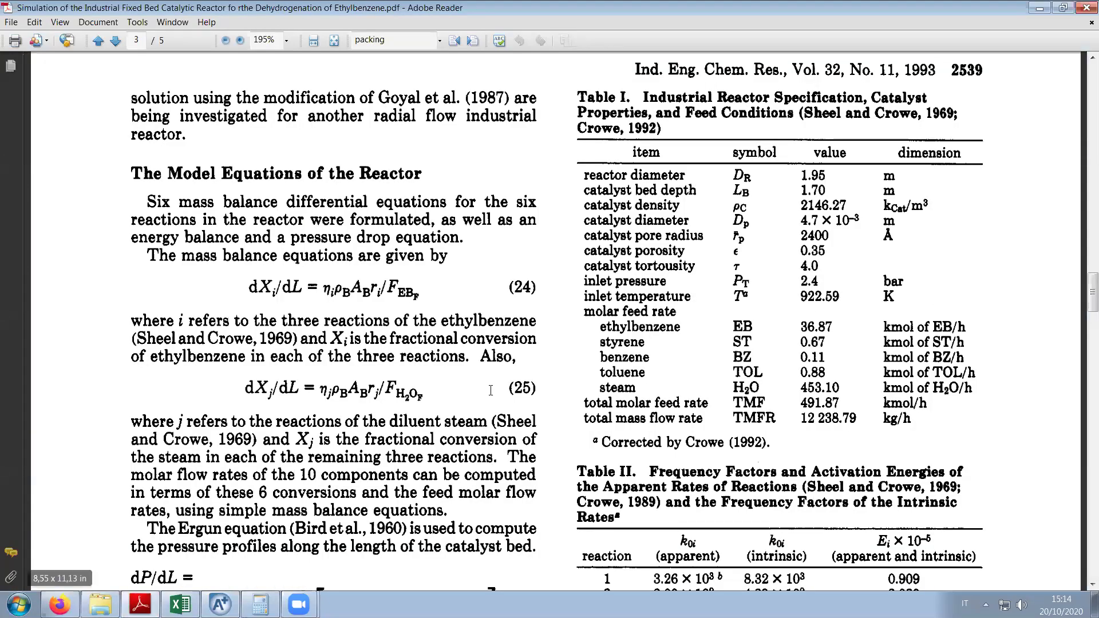
scroll(490, 391, down, 10)
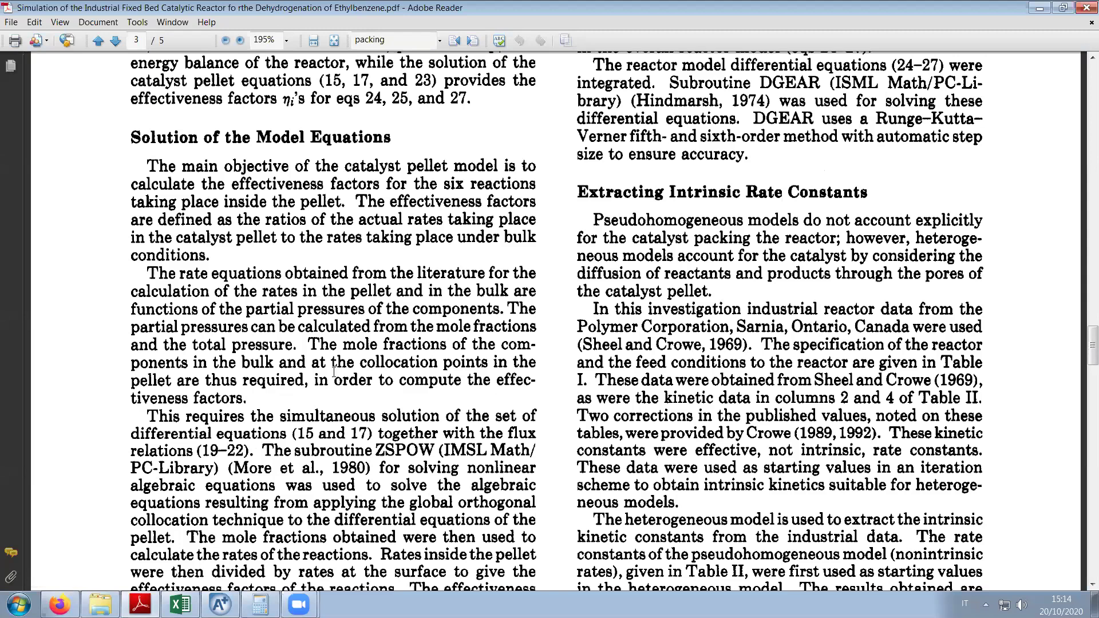
scroll(259, 359, down, 10)
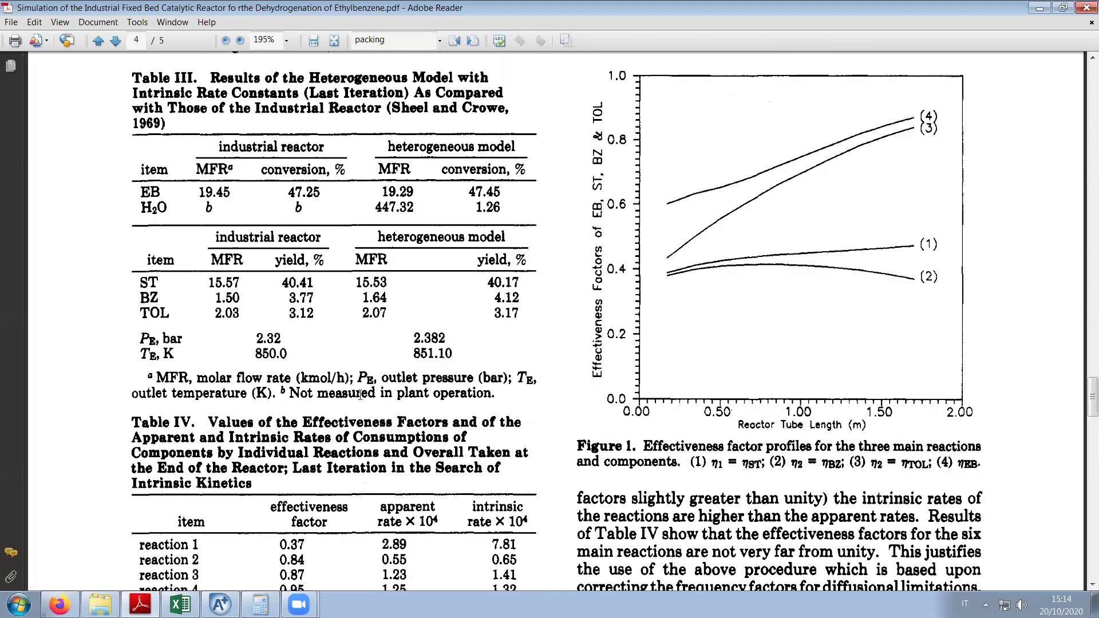
Check the outlet temperature in Table III of the paper, switch to Aspen Plus and set TESTREAC's constant reactor temperature to 886 K.
scroll(320, 375, up, 1)
click(285, 383)
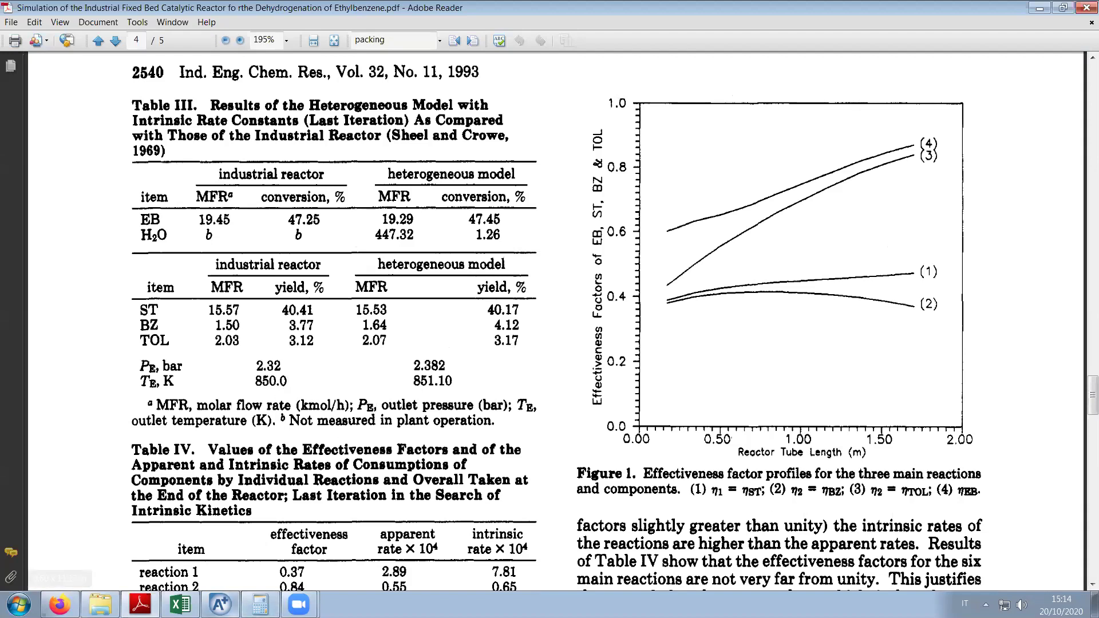
click(220, 605)
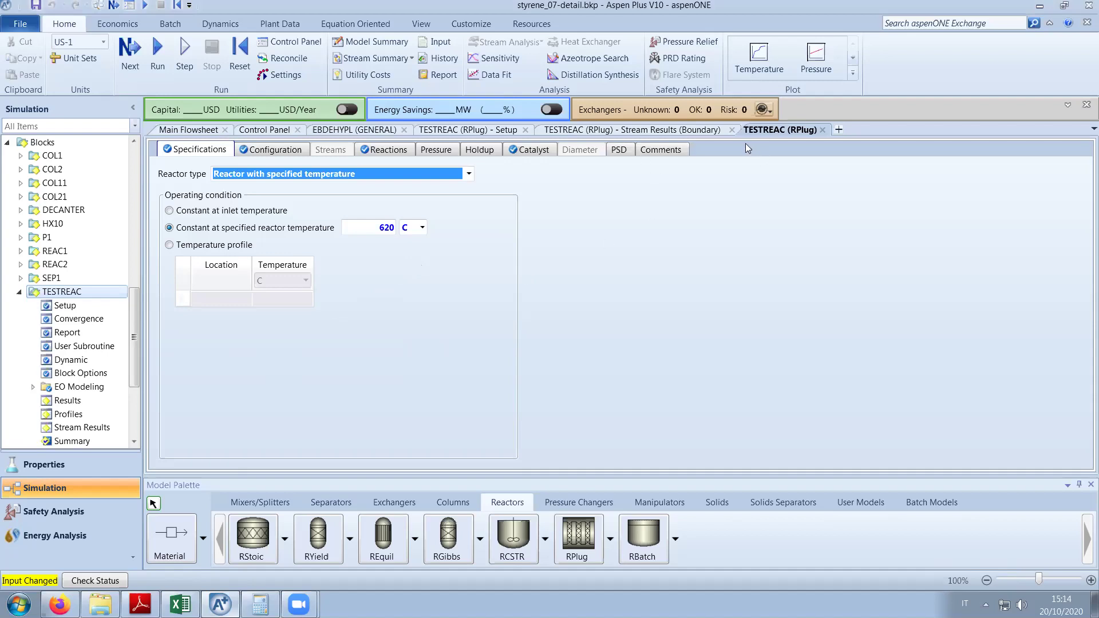
click(525, 130)
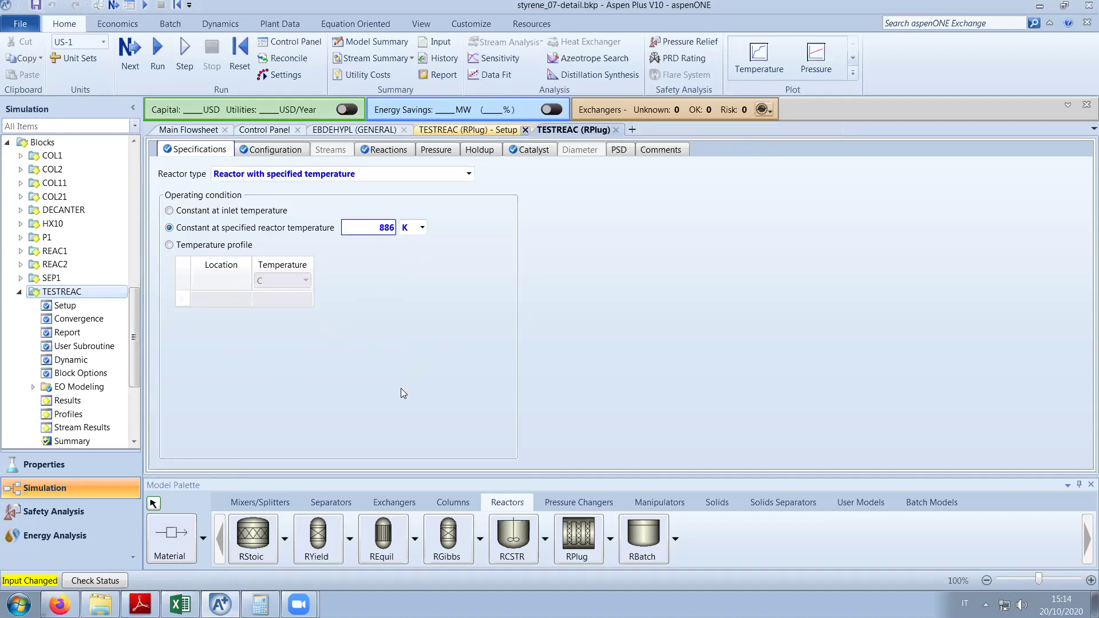
Open the TESTFEED stream's input from the main flowsheet and check the industrial feed conditions in Table I of the Adobe Reader paper.
key(ctrl+Tab)
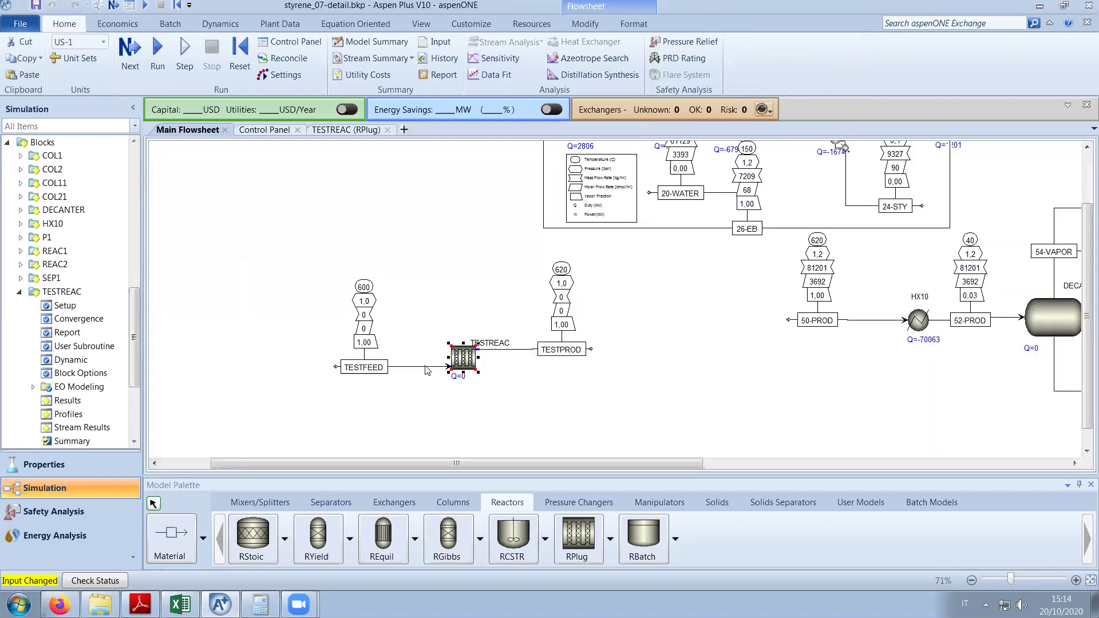
double_click(426, 367)
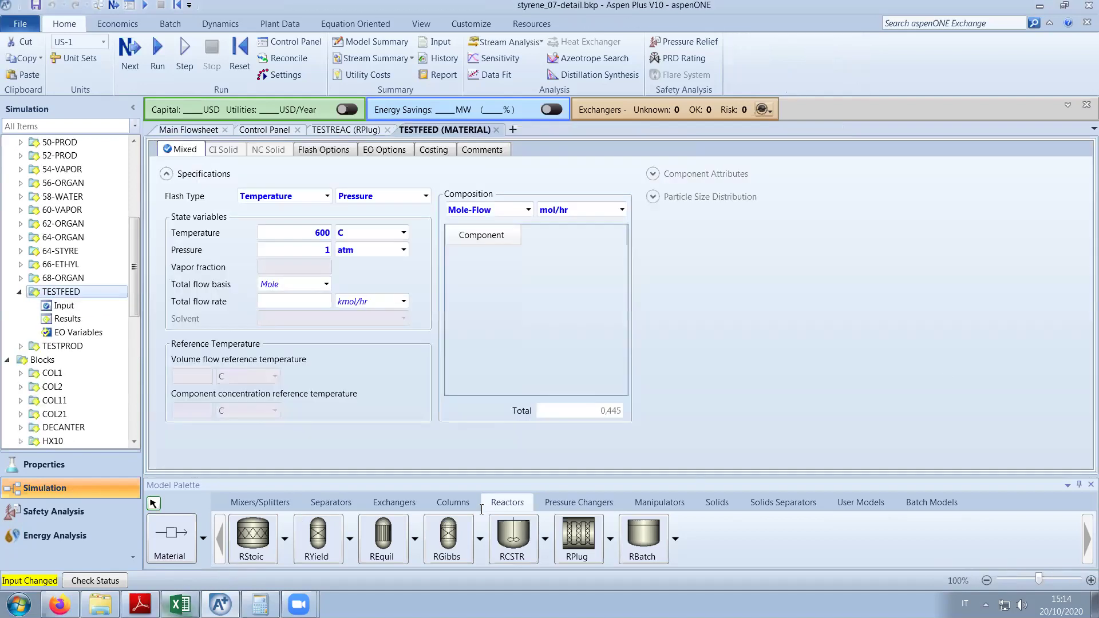
key(alt+Tab)
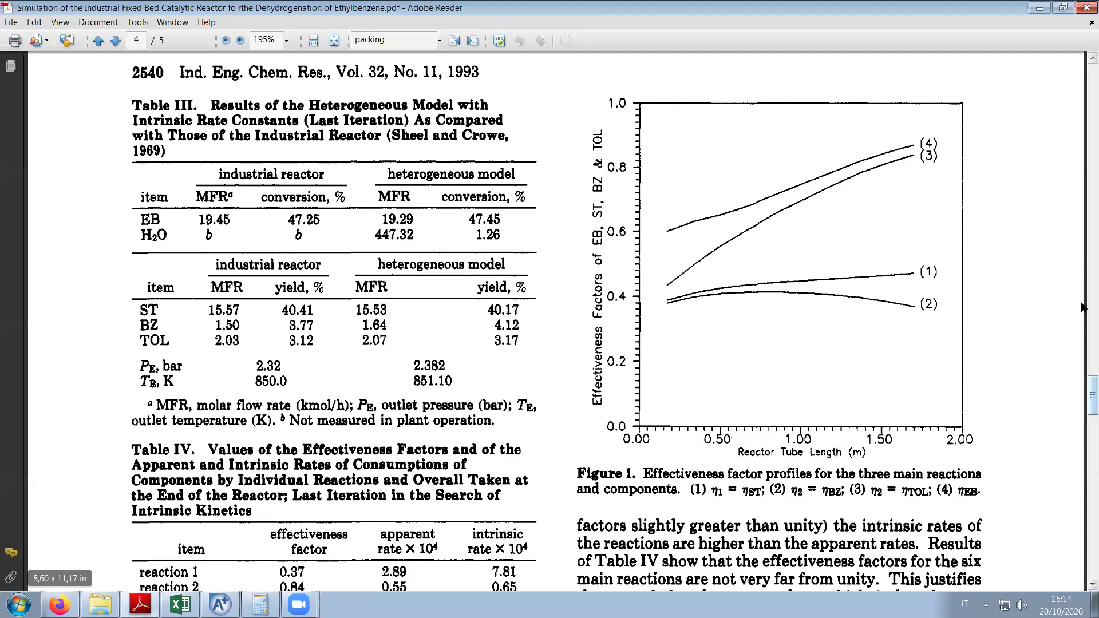
scroll(1082, 307, up, 10)
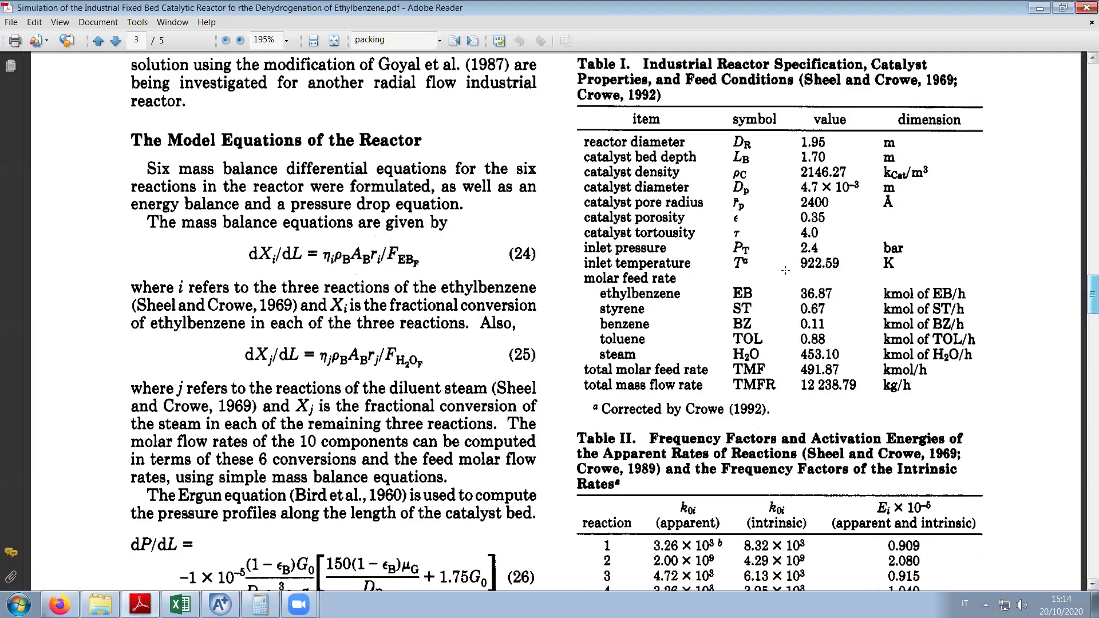
scroll(819, 263, up, 1)
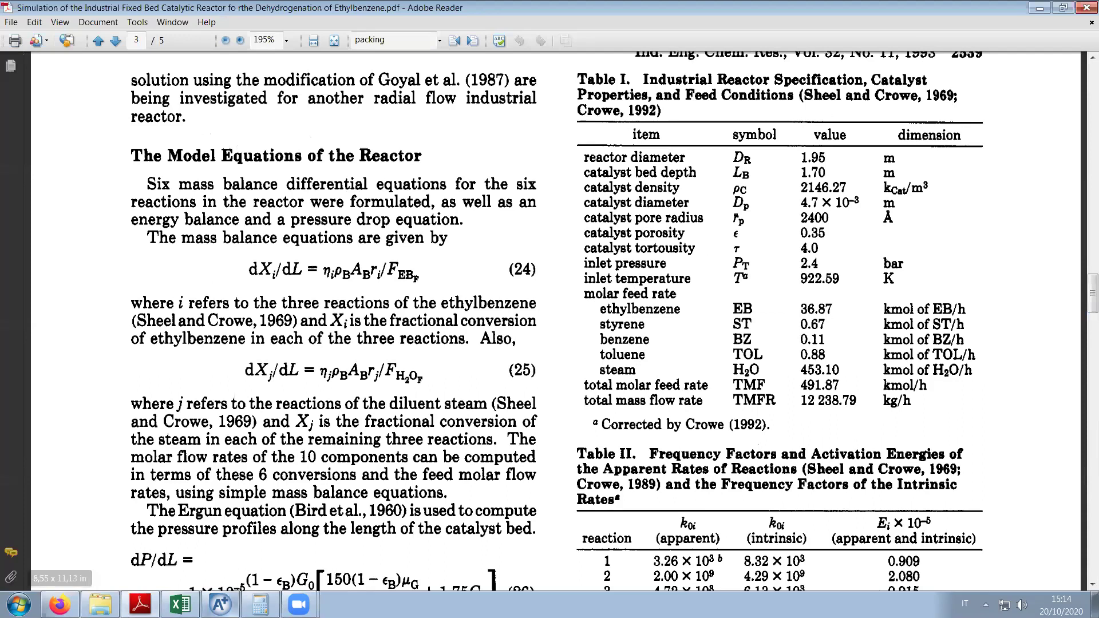
drag(807, 309, 835, 305)
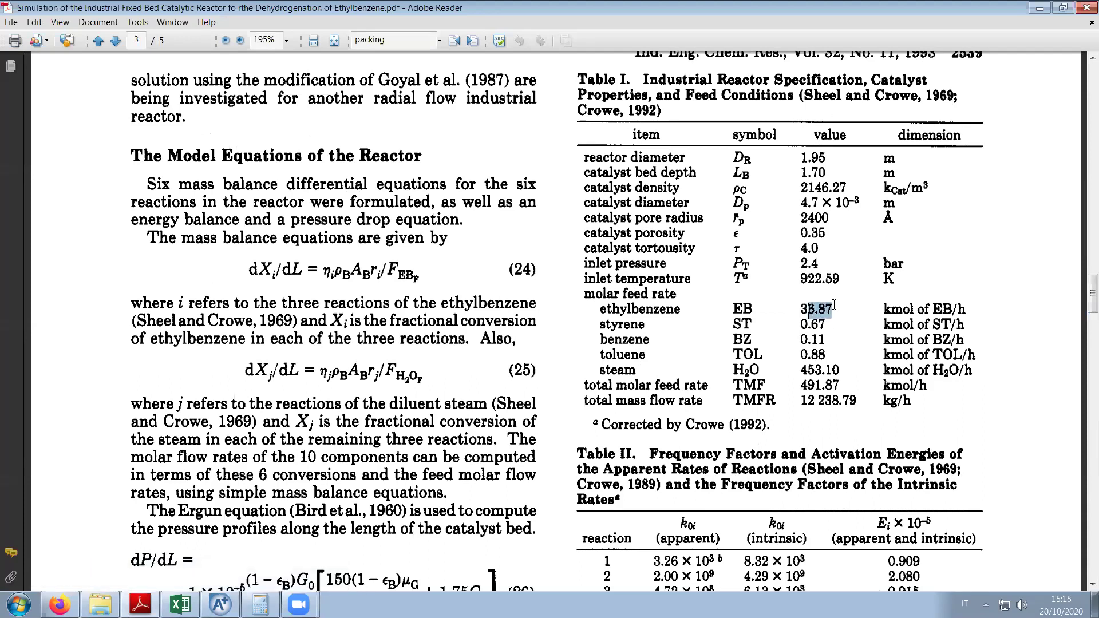
drag(802, 371, 841, 365)
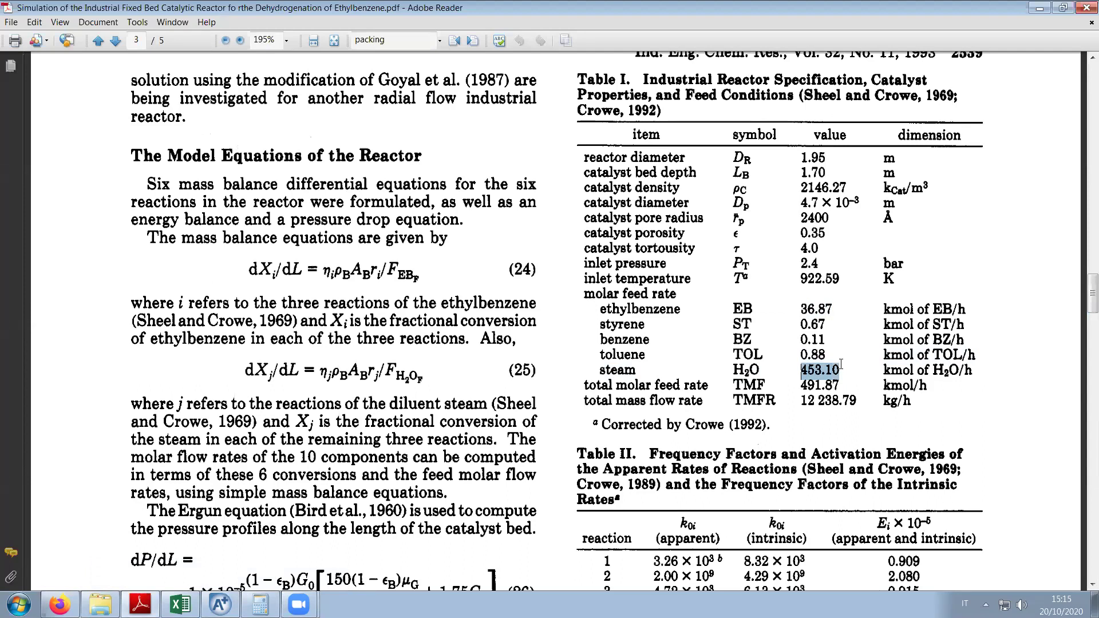
Switch back to Aspen Plus and set the TESTFEED stream's pressure to 2 atm.
click(207, 607)
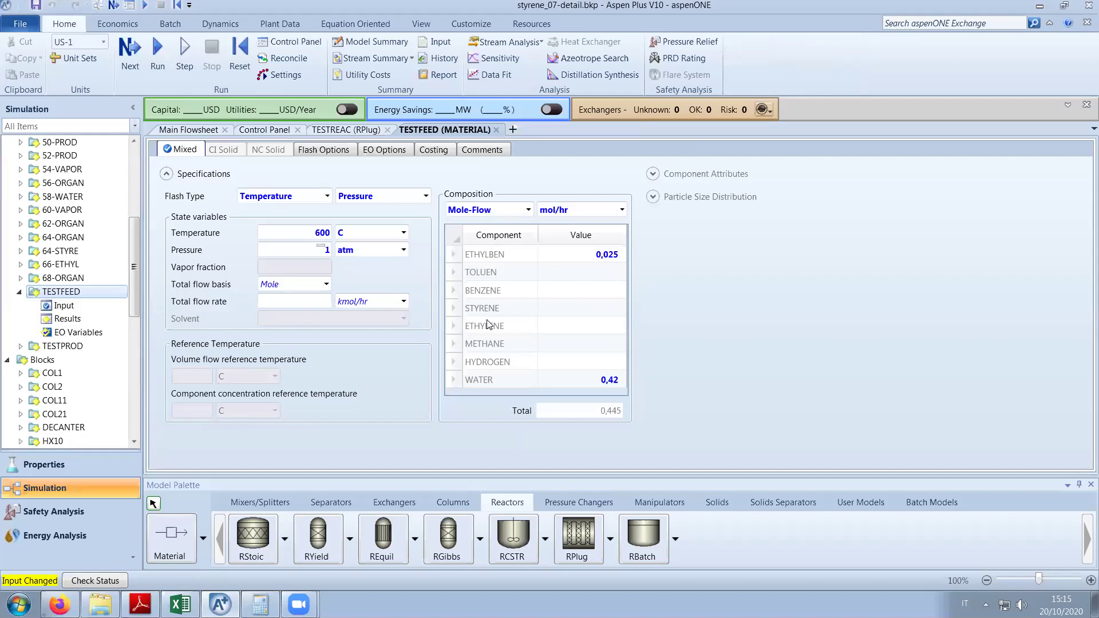
click(317, 250)
double_click(317, 250)
text(2)
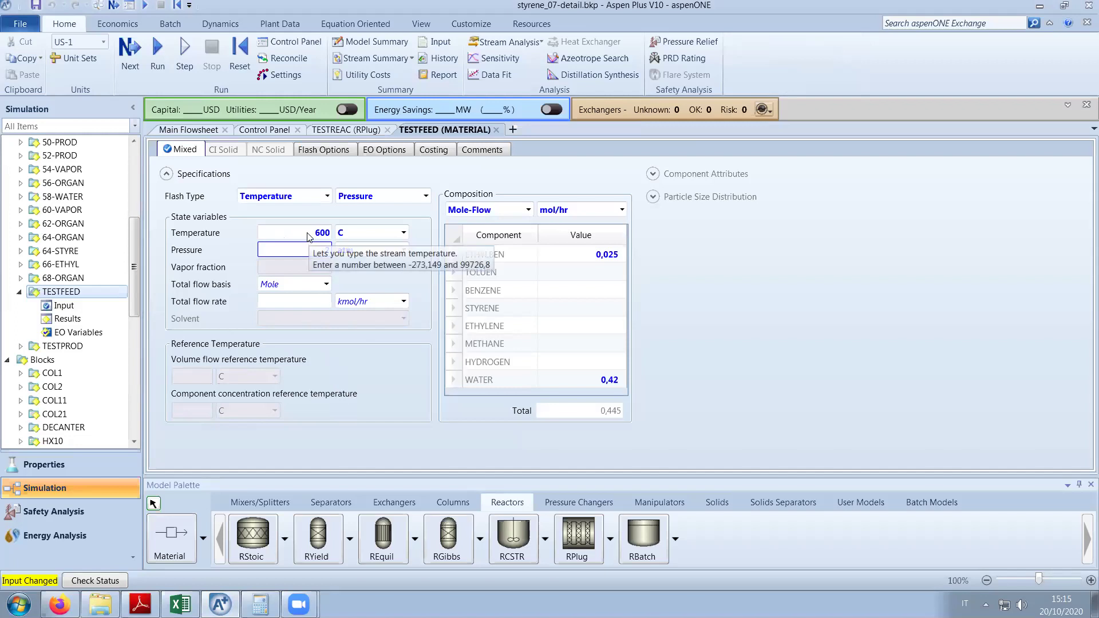
Set TESTFEED's mole flows to 37 kmol/hr of ETHYLBEN and 450 kmol/hr of WATER, rechecking the paper's feed table.
click(140, 604)
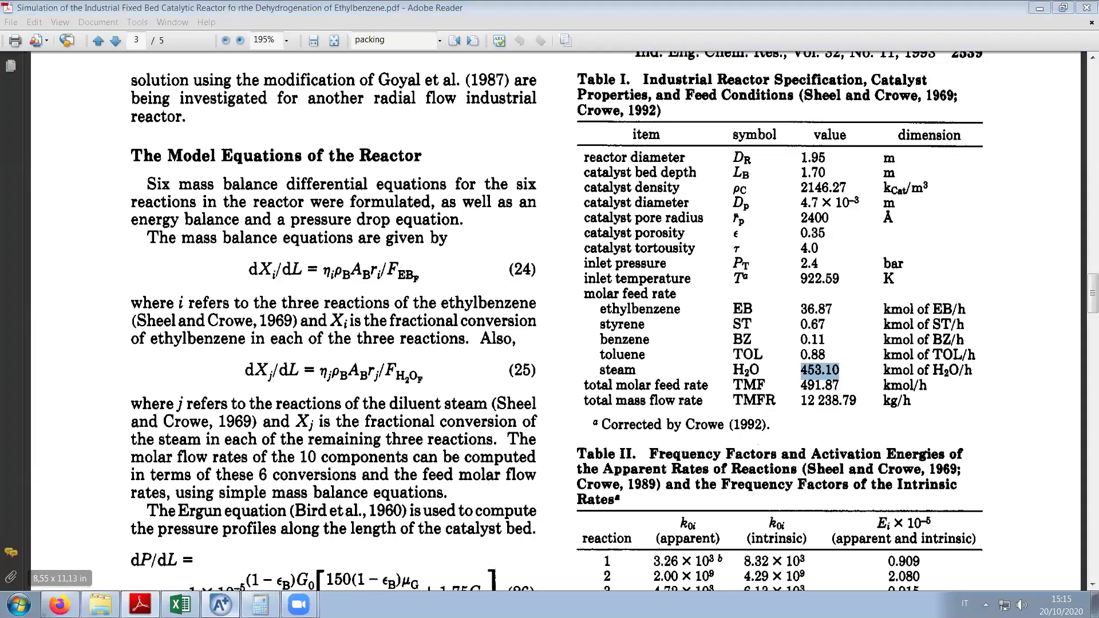
key(alt+Tab)
click(614, 258)
text(37)
click(622, 209)
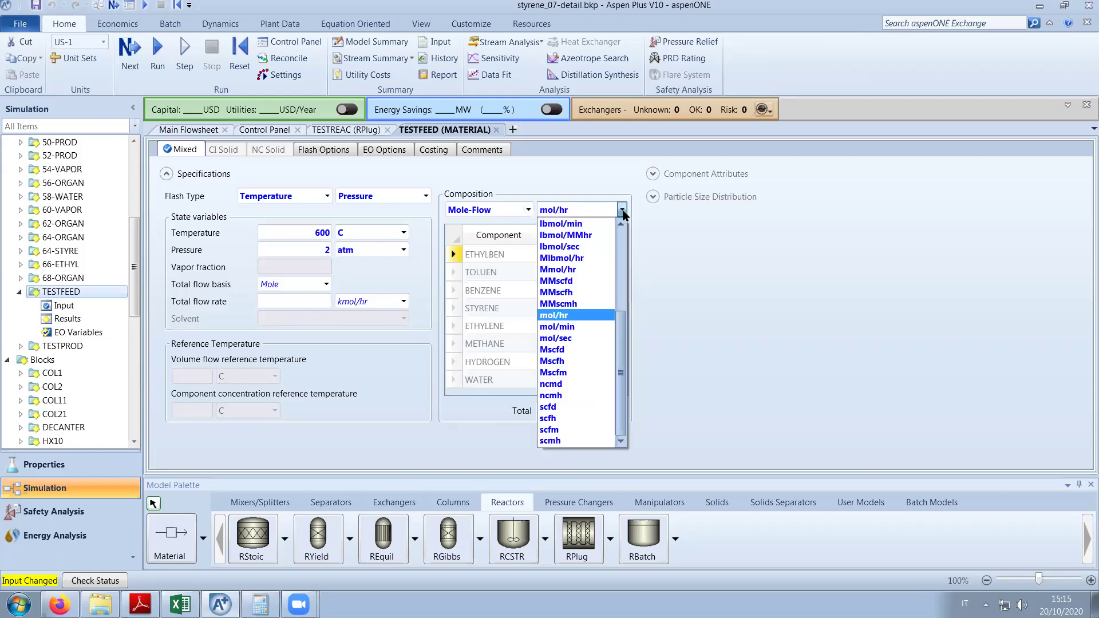
scroll(600, 336, up, 4)
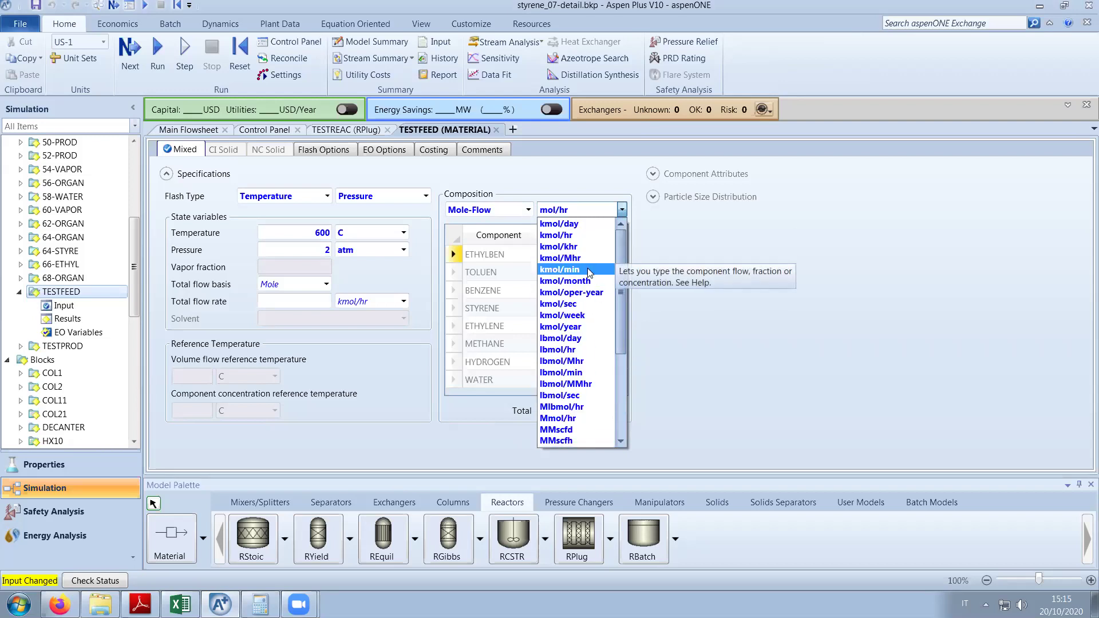
click(581, 235)
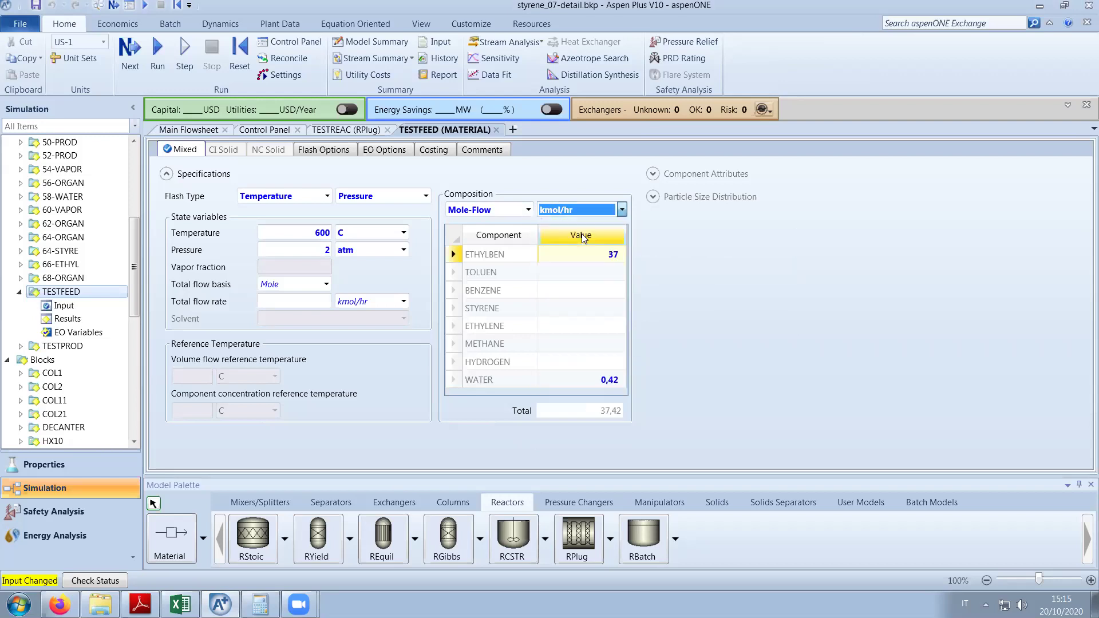
click(608, 387)
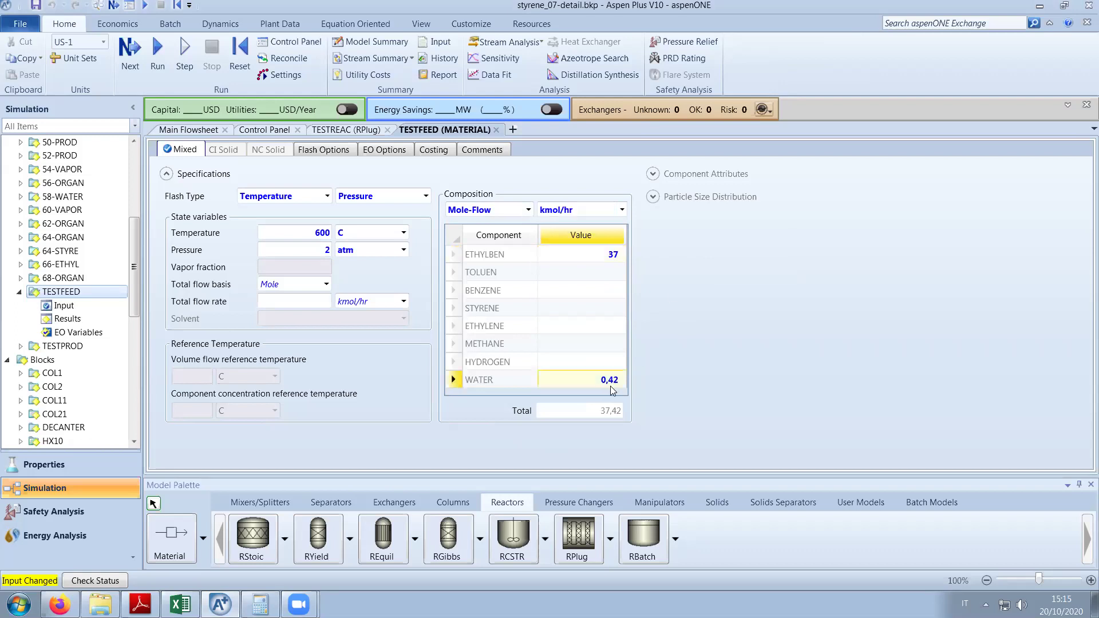
text(450)
key(Return)
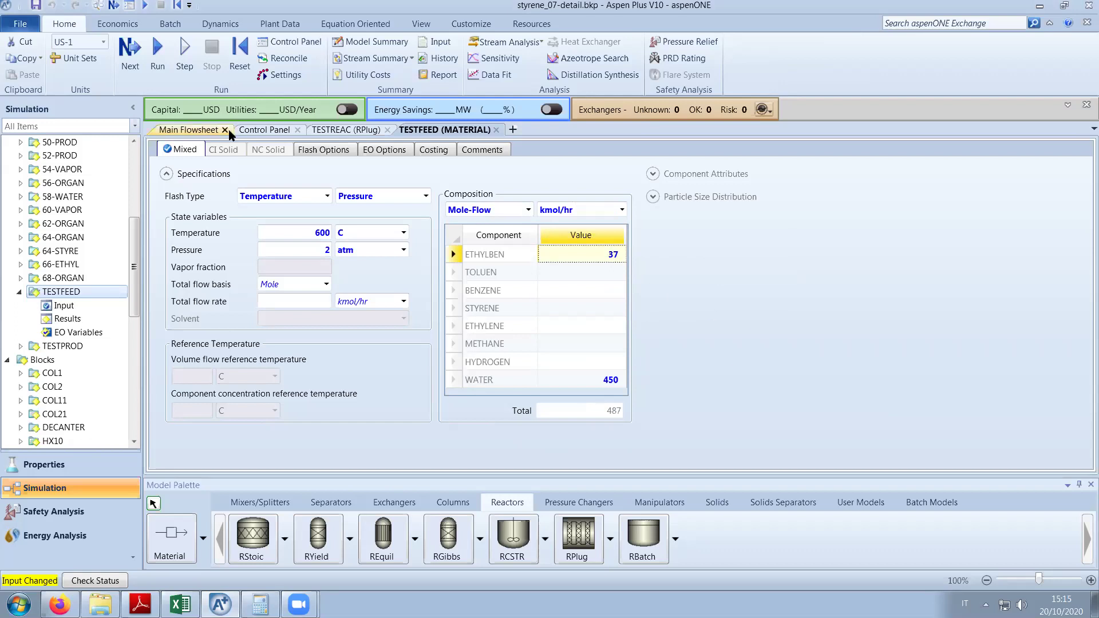
Run the simulation with the updated reactor and feed data, following its messages in the Control Panel.
click(273, 134)
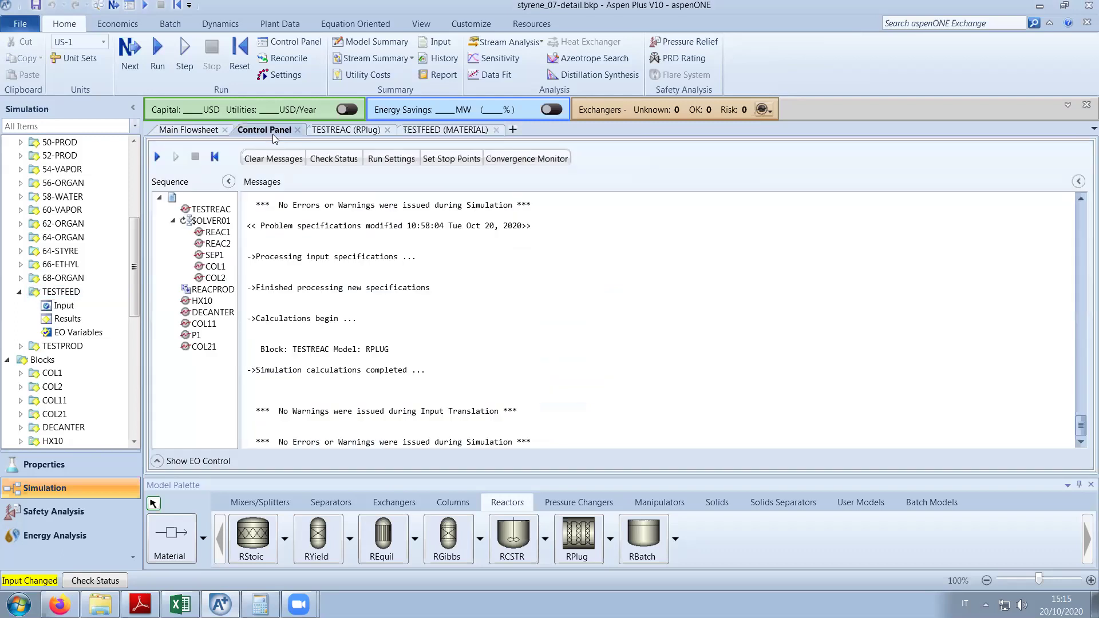
click(129, 65)
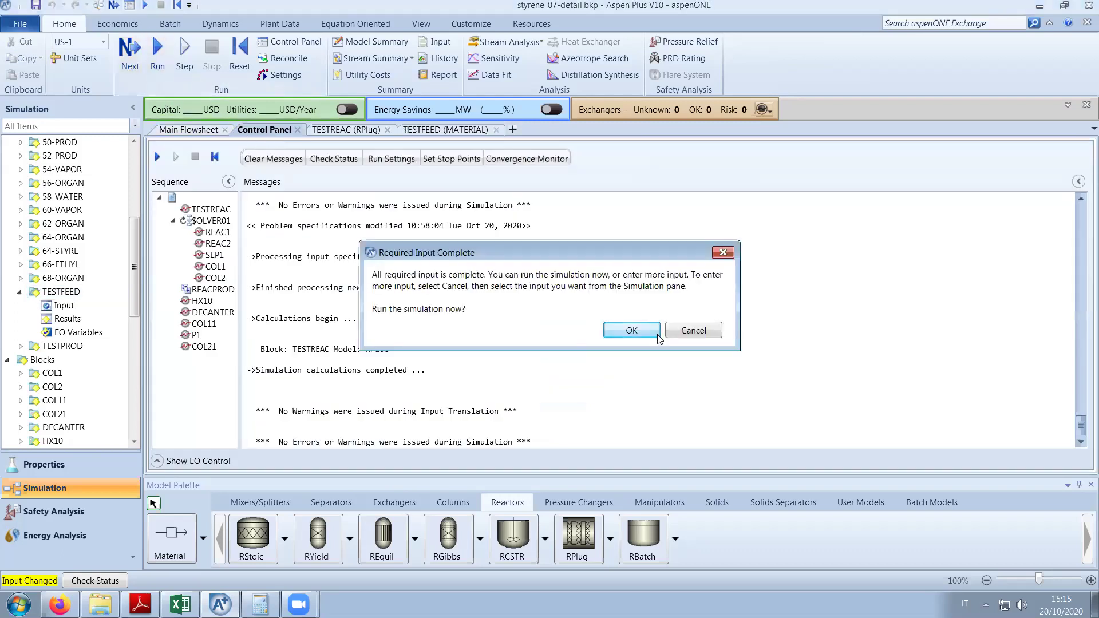
click(649, 331)
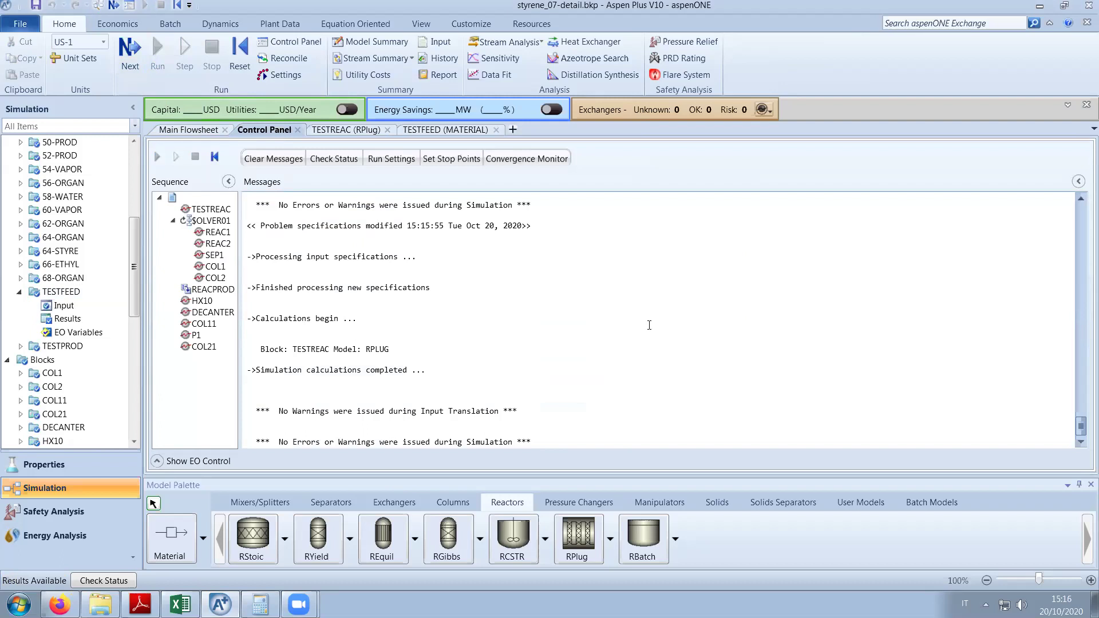
Open TESTREAC's stream results and examine the component mole flows of TESTFEED and TESTPROD.
click(344, 130)
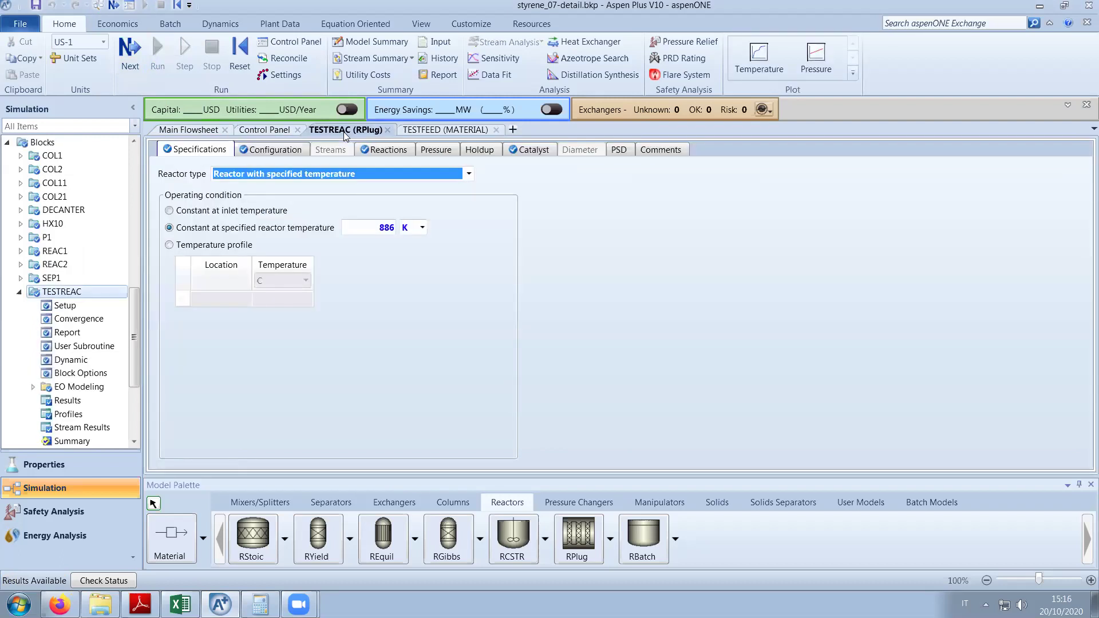
drag(134, 333, 135, 367)
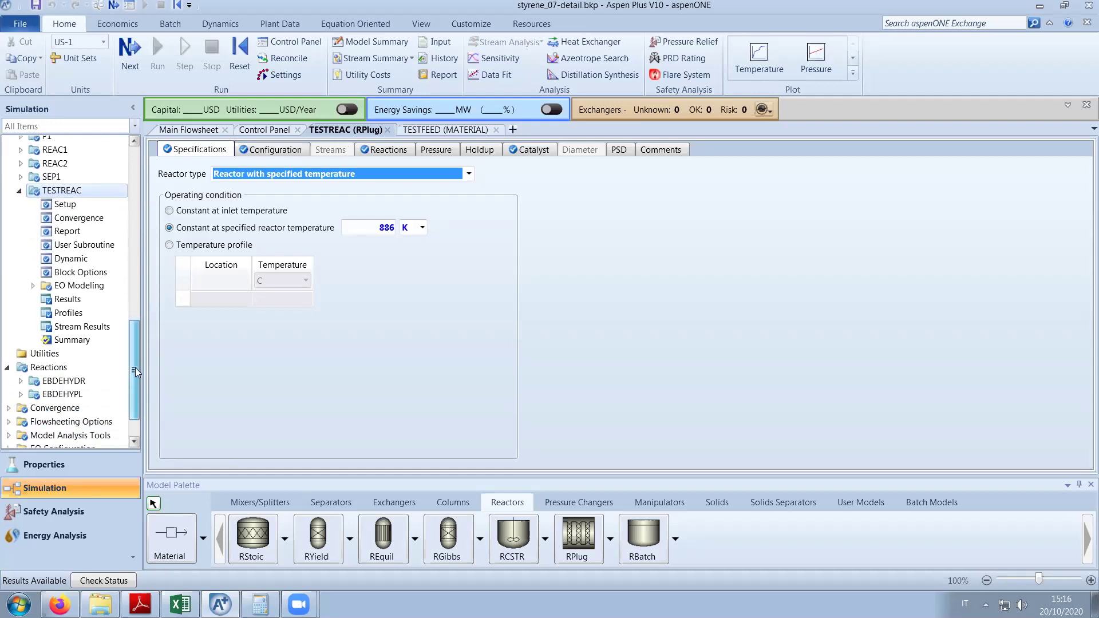
click(105, 326)
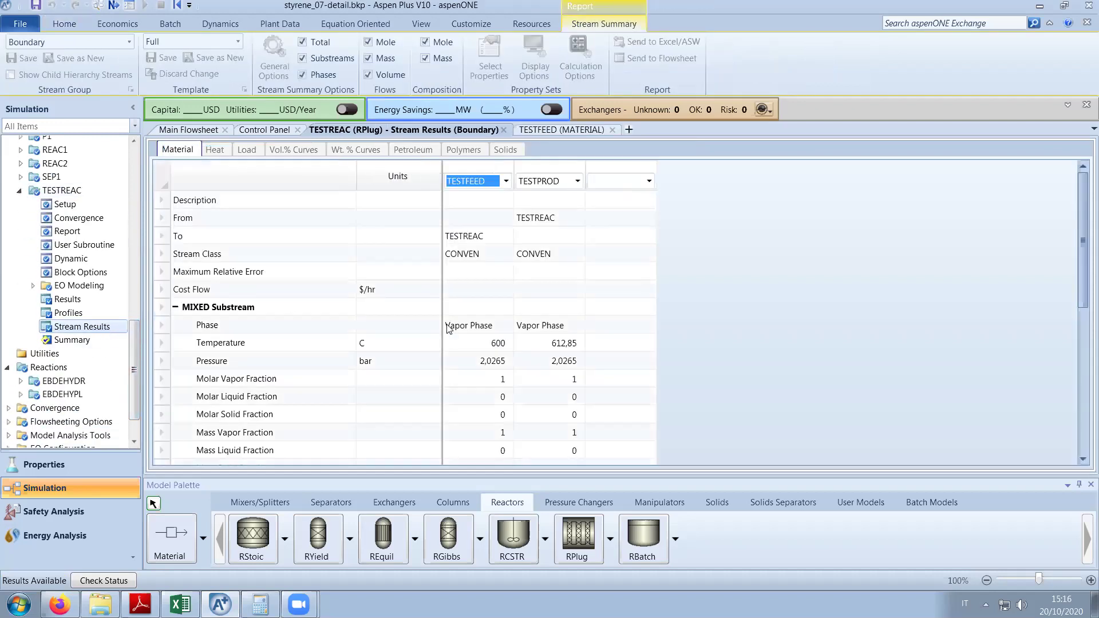
scroll(448, 329, down, 2)
scroll(448, 329, down, 3)
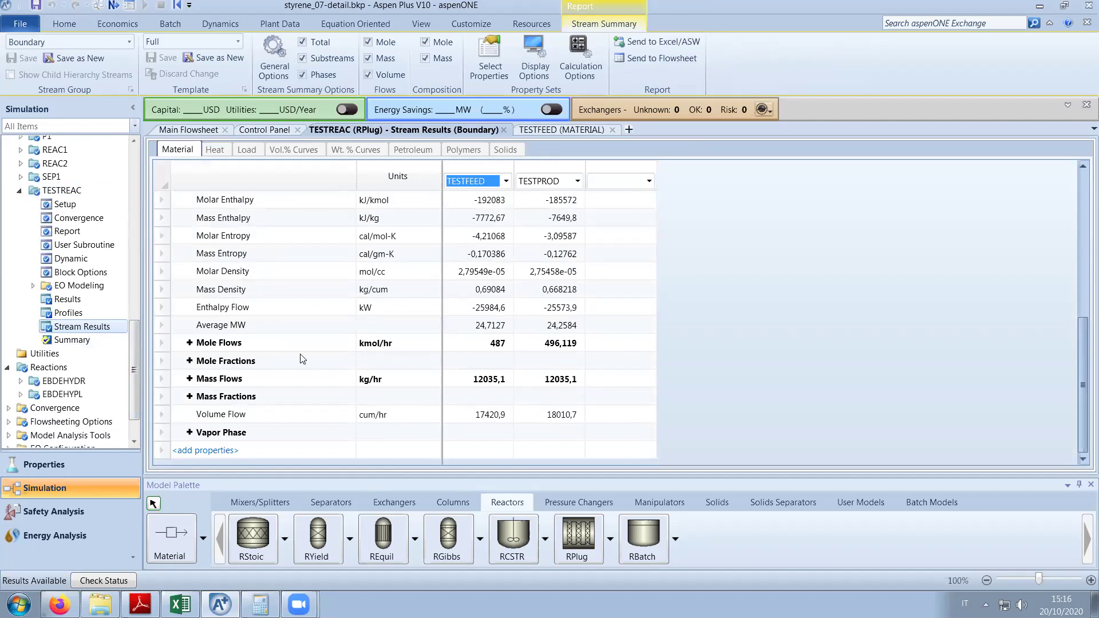
click(189, 343)
scroll(838, 369, down, 2)
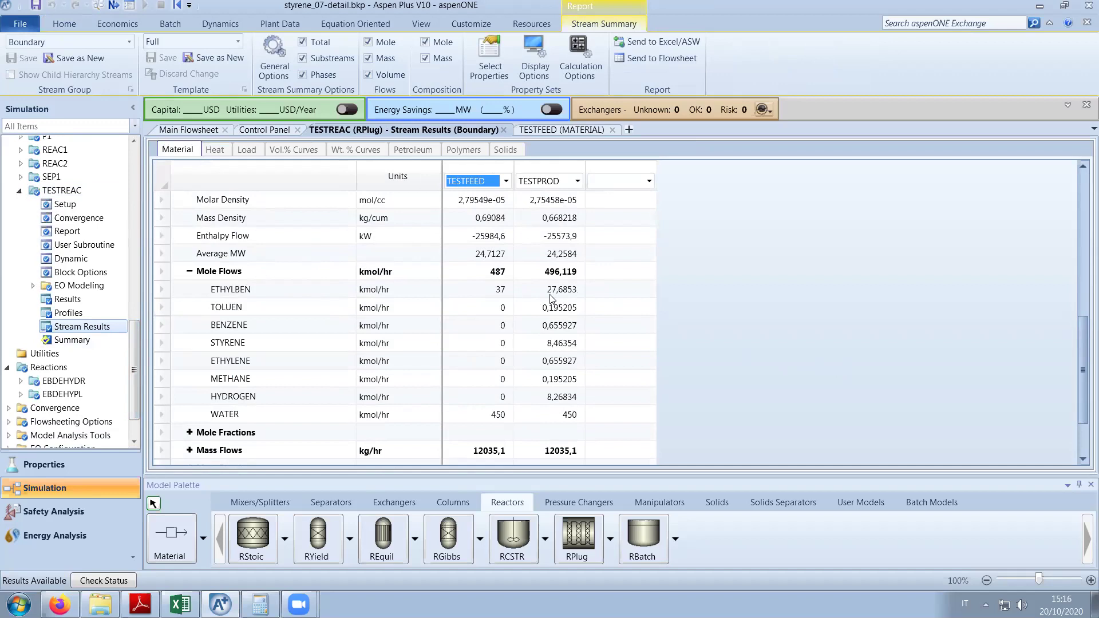
Set TESTFEED's pressure to 2.4 atm and rerun the simulation to compare TESTREAC's outlet mole flows.
click(540, 130)
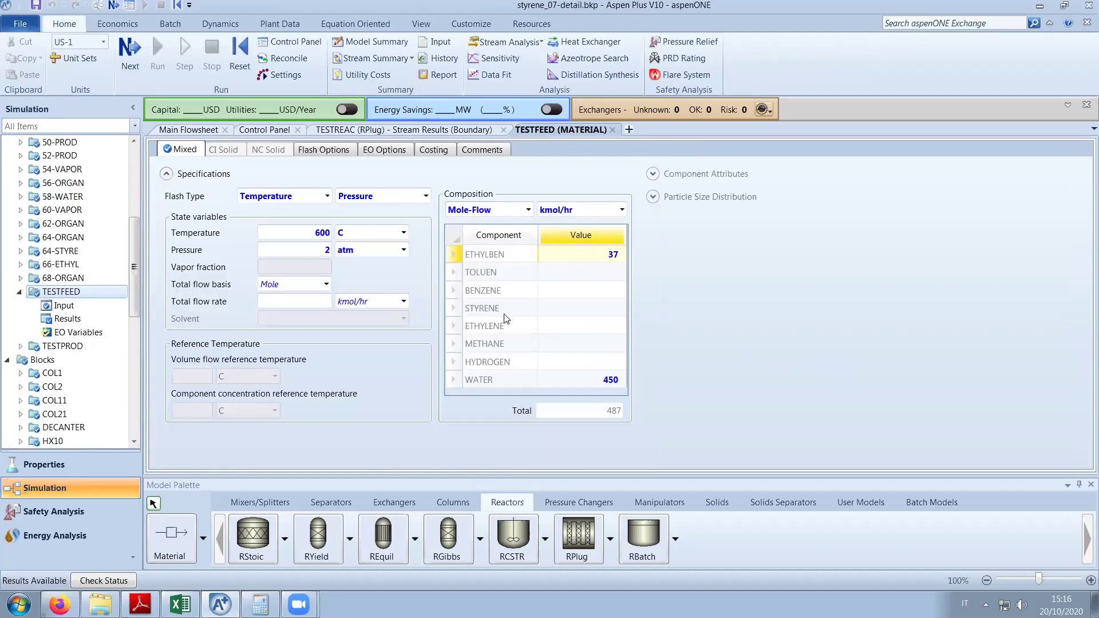
click(327, 252)
text(,4)
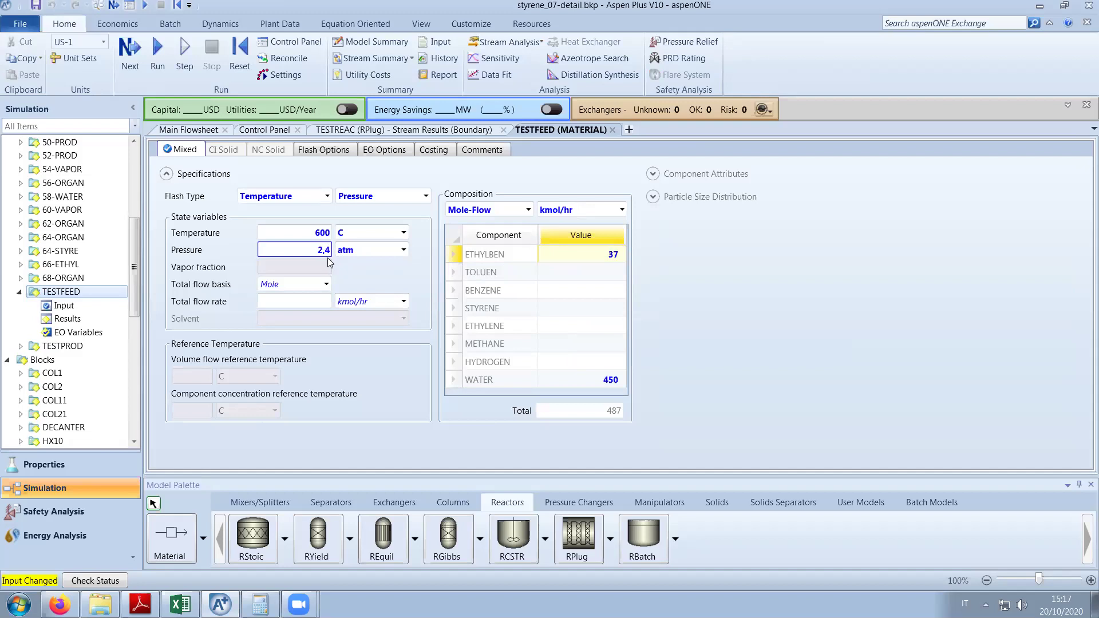
click(159, 70)
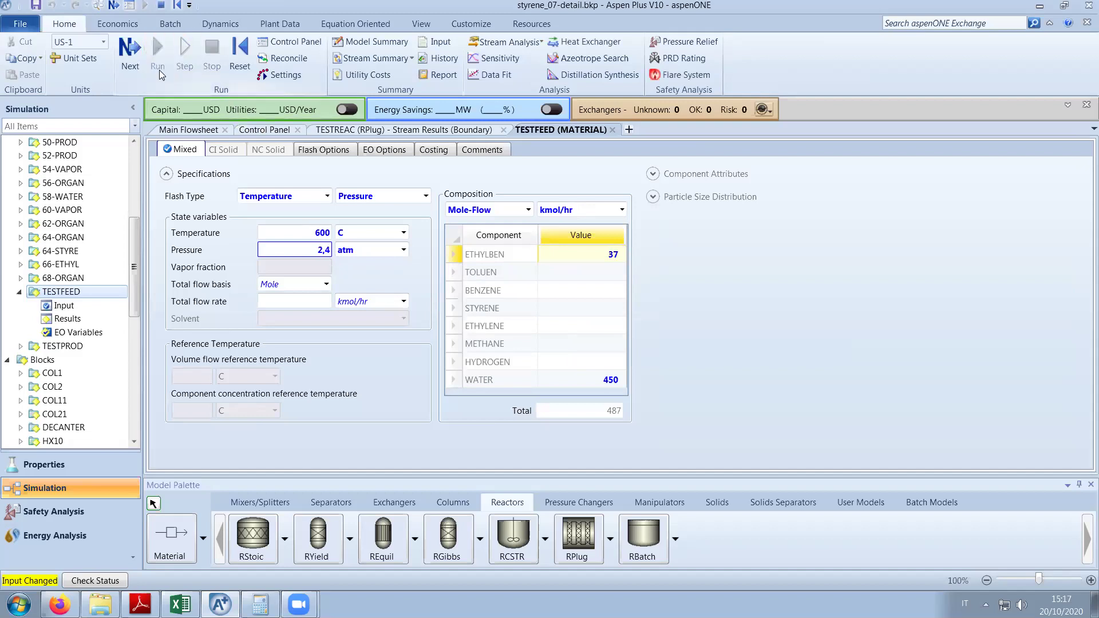
click(332, 131)
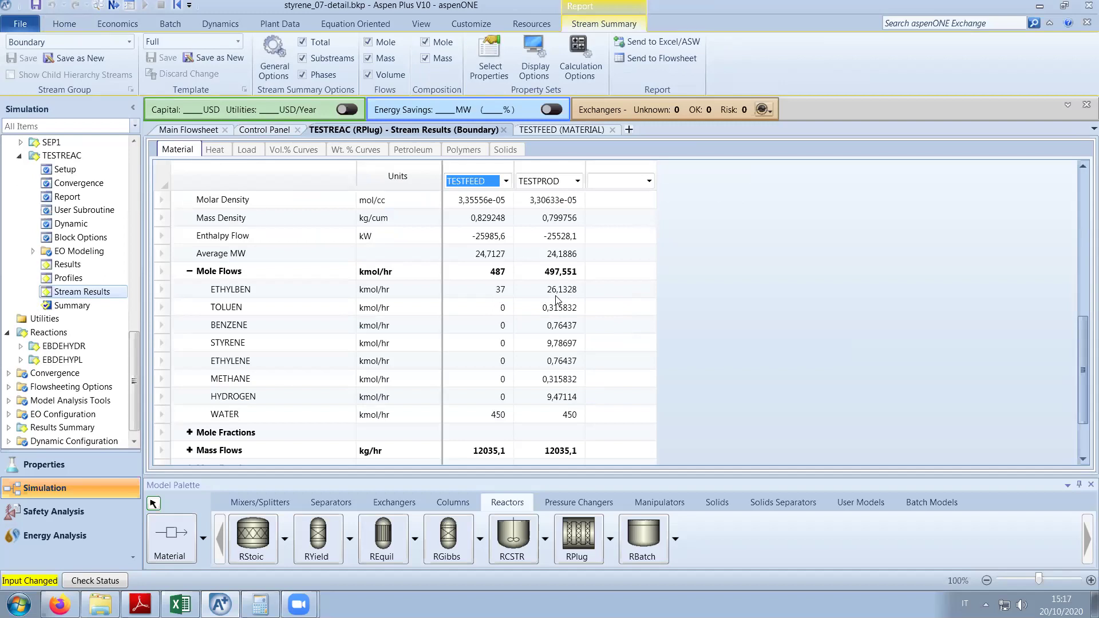
Recheck TESTFEED's inputs, then highlight the bulk density term in equation 24 of the dehydrogenation paper in Adobe Reader.
click(552, 130)
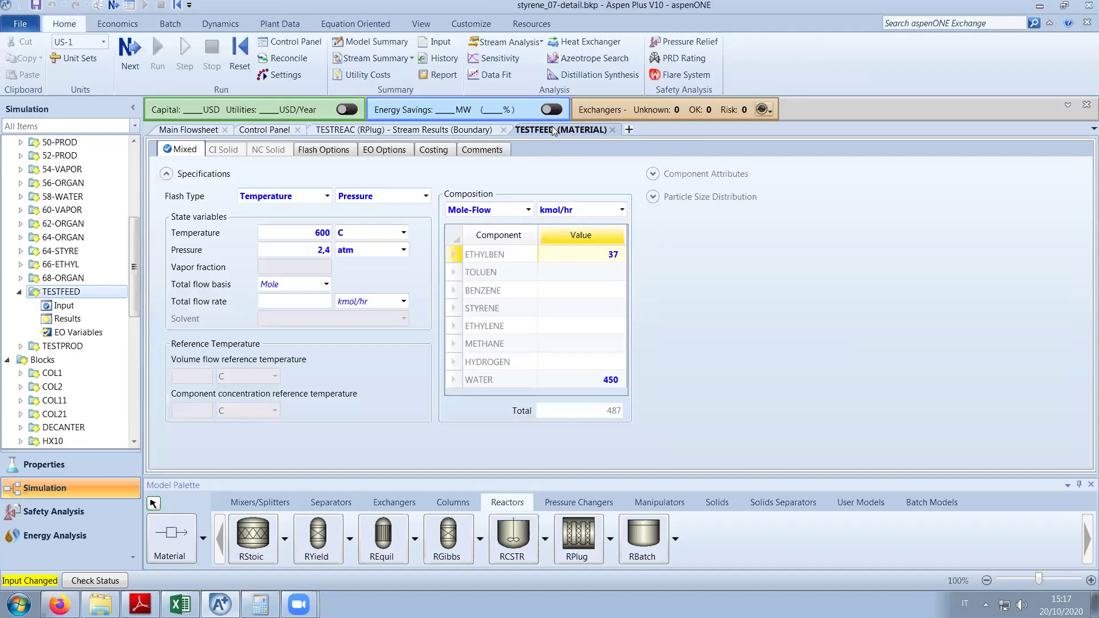
click(140, 604)
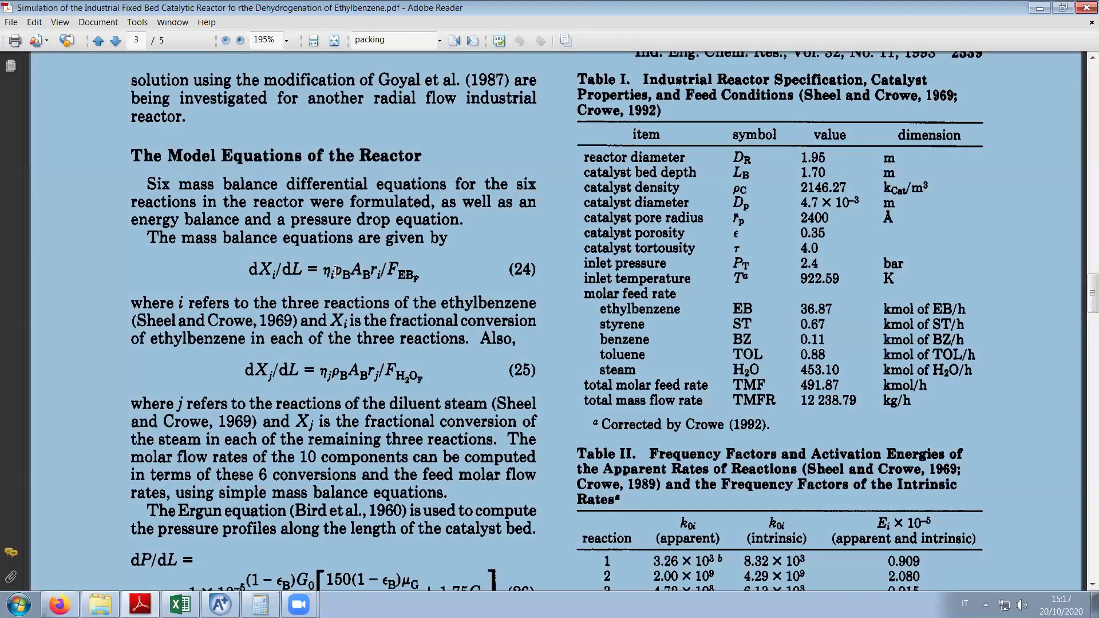
drag(333, 272, 352, 271)
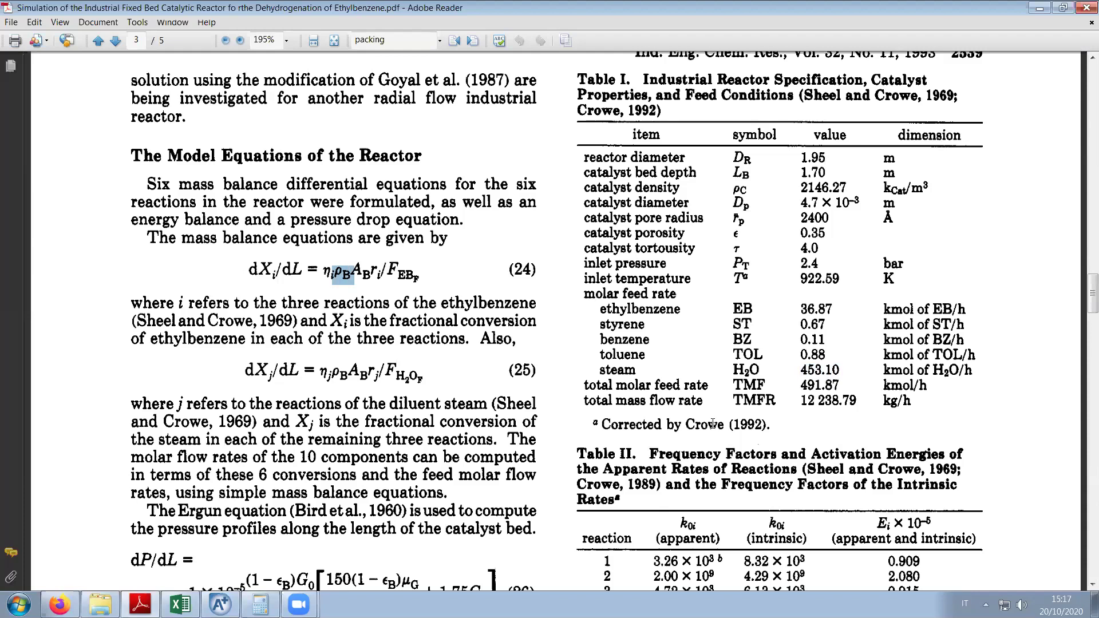
Calculate the catalyst mass in the Windows calculator by multiplying the bed volume 5.07443625 by 2.146 and by 0.6.
key(alt+Tab)
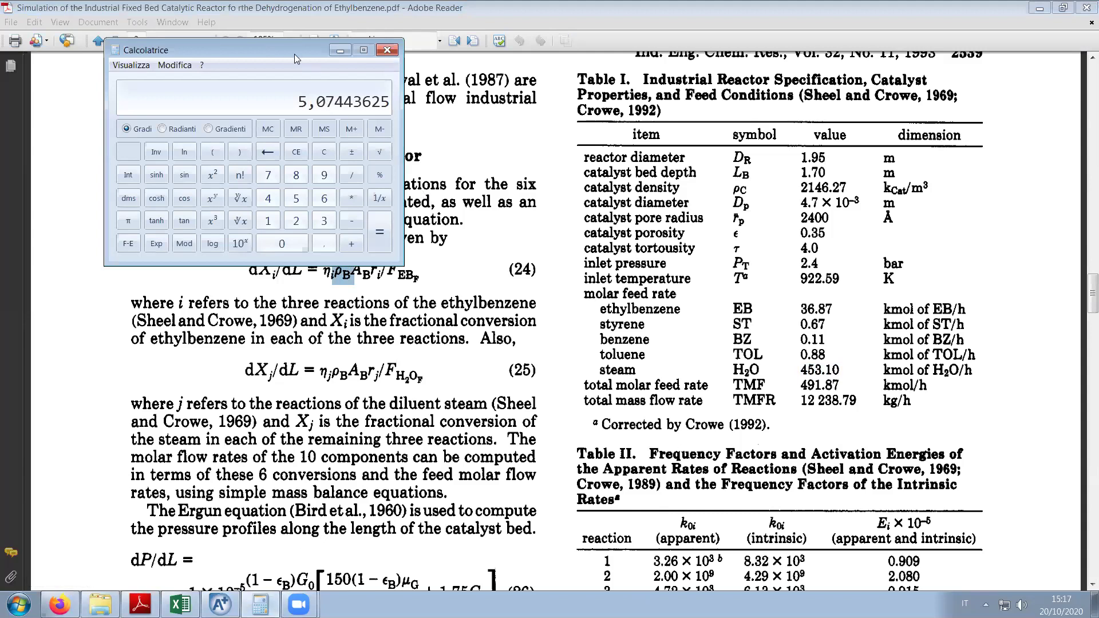
drag(295, 54, 768, 215)
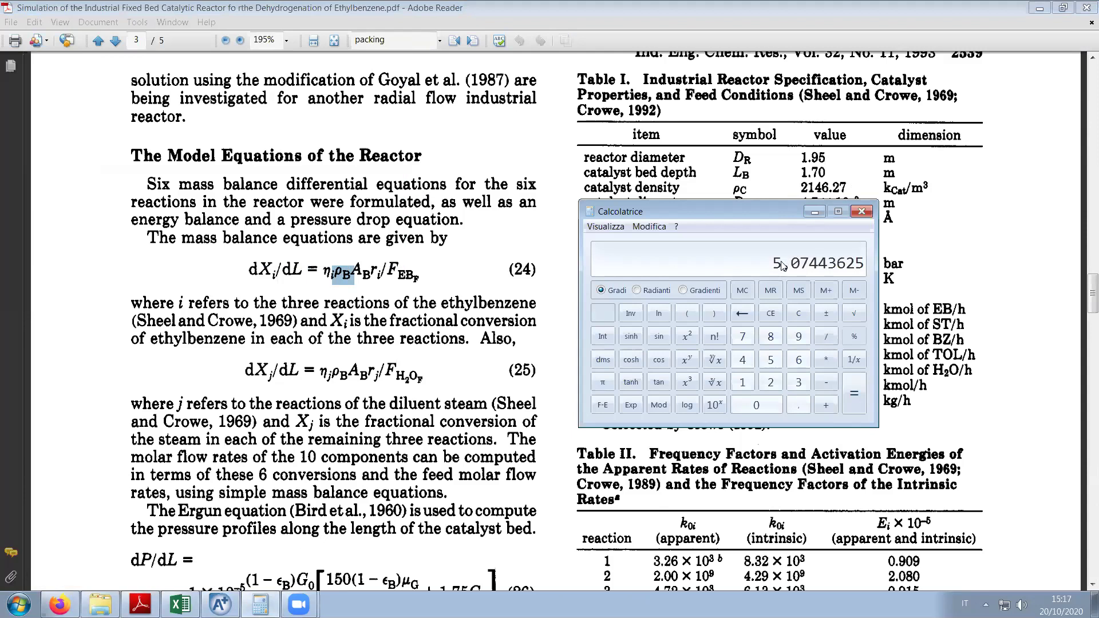
key(asterisk)
text(2,1)
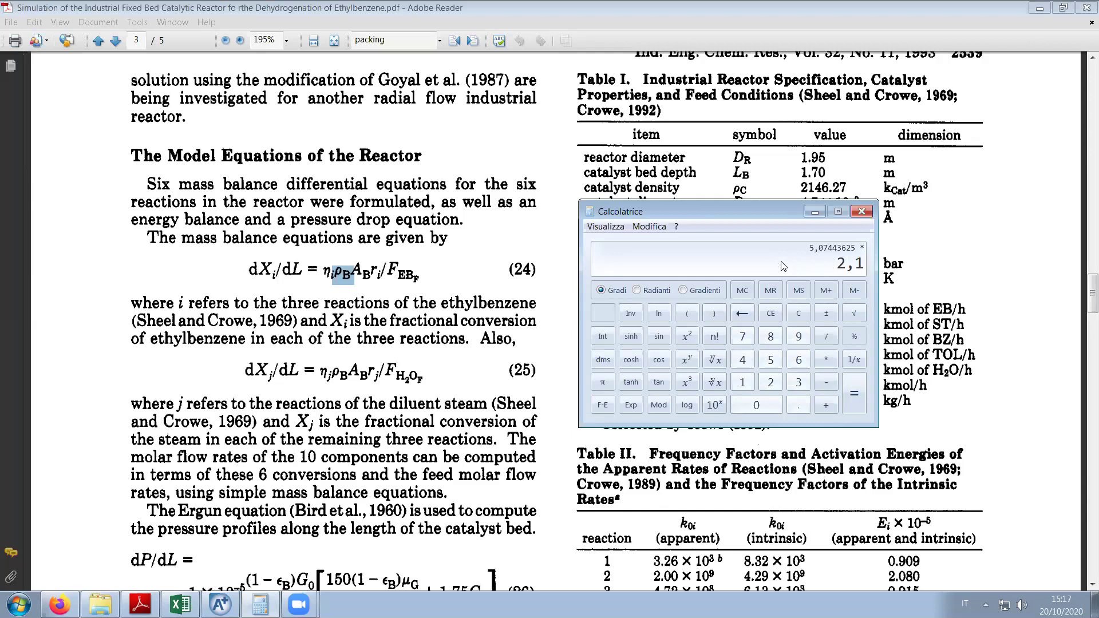
text(46)
key(Return)
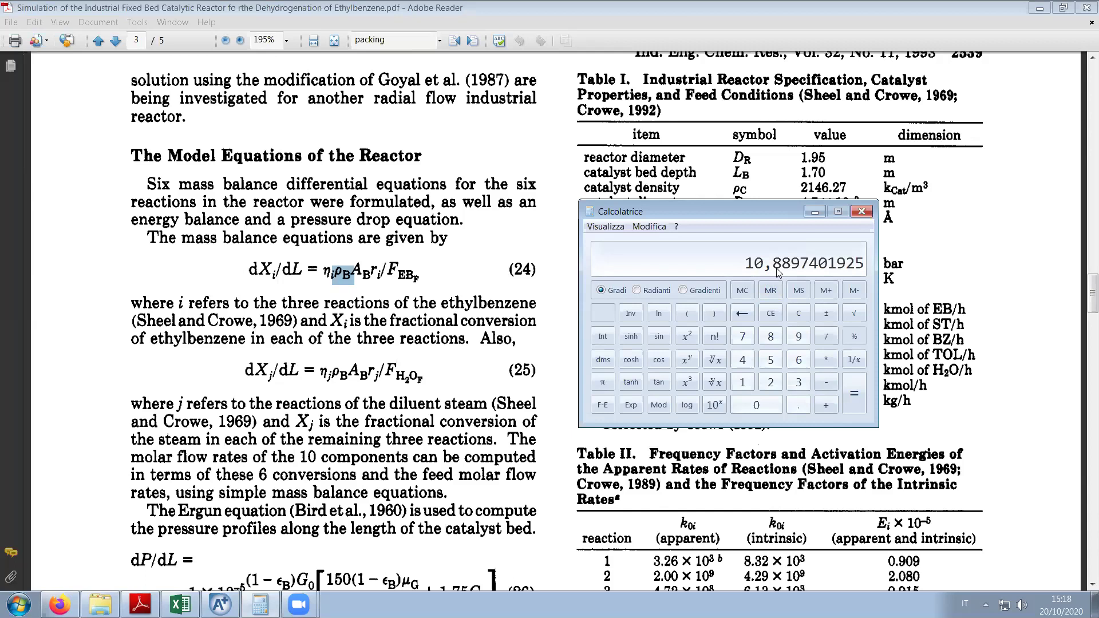
text(*0,6)
key(Return)
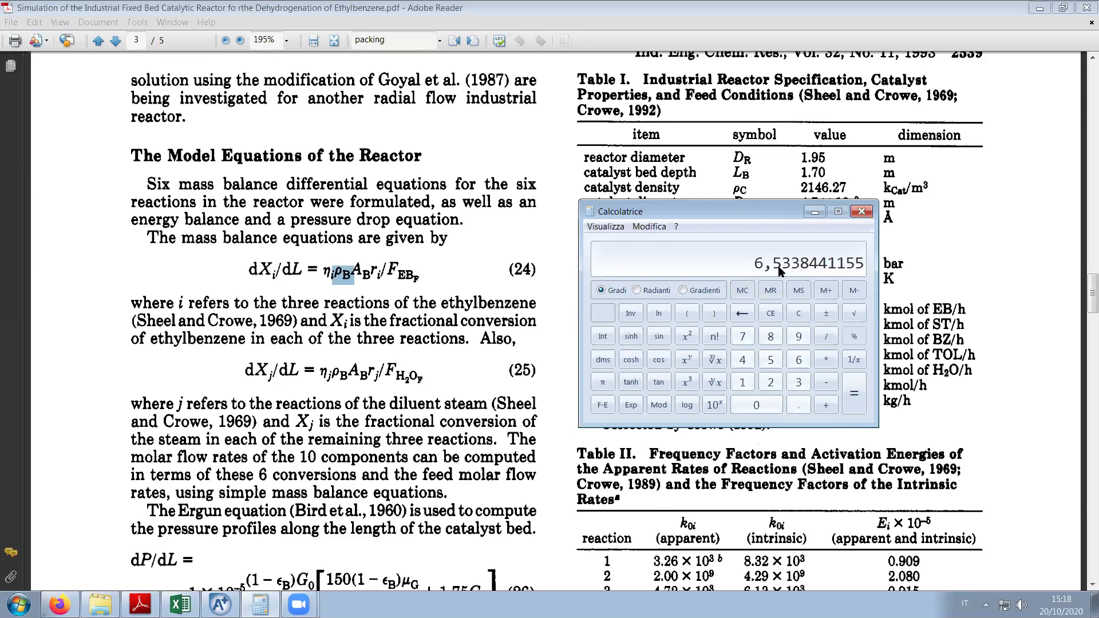
Switch back to Aspen Plus and set TESTREAC's catalyst loading to 6.5 ton and its bed voidage to 0.4.
click(211, 607)
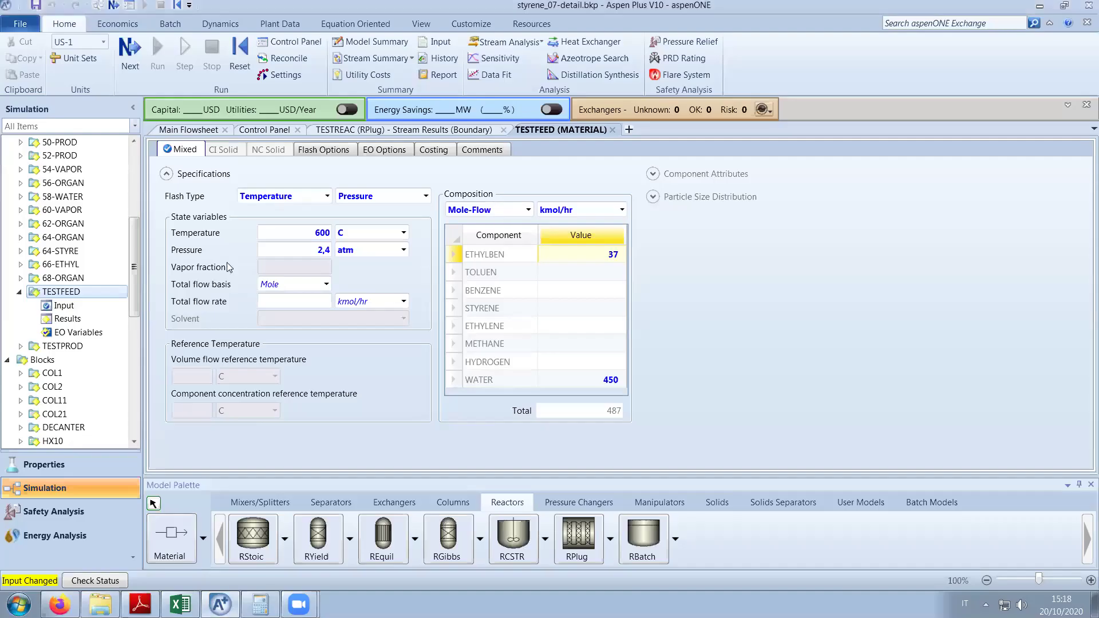
click(403, 131)
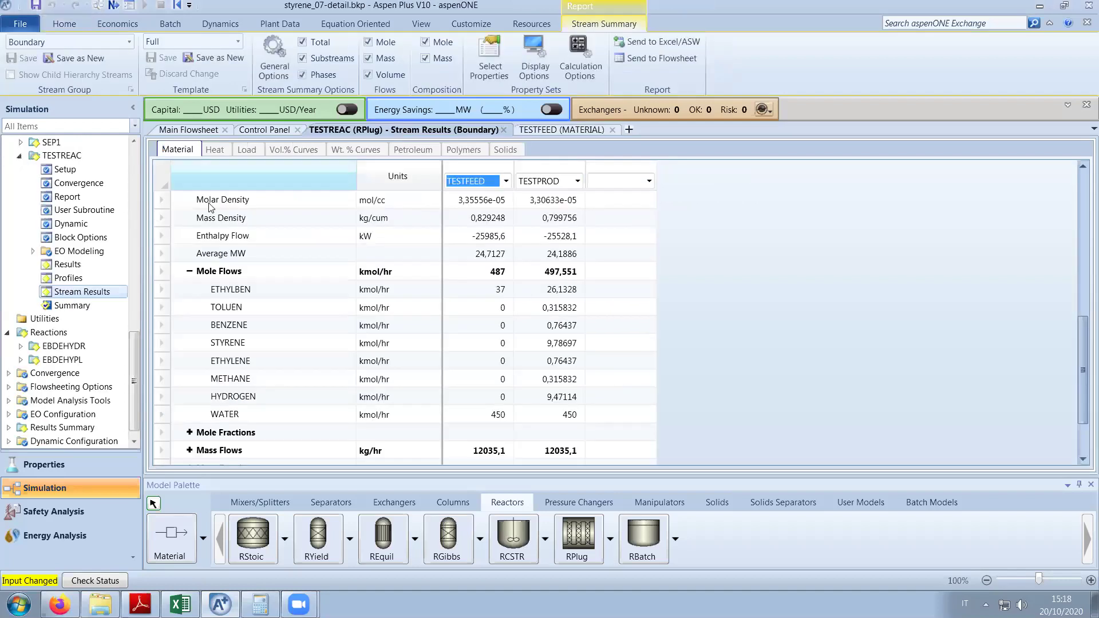
click(86, 169)
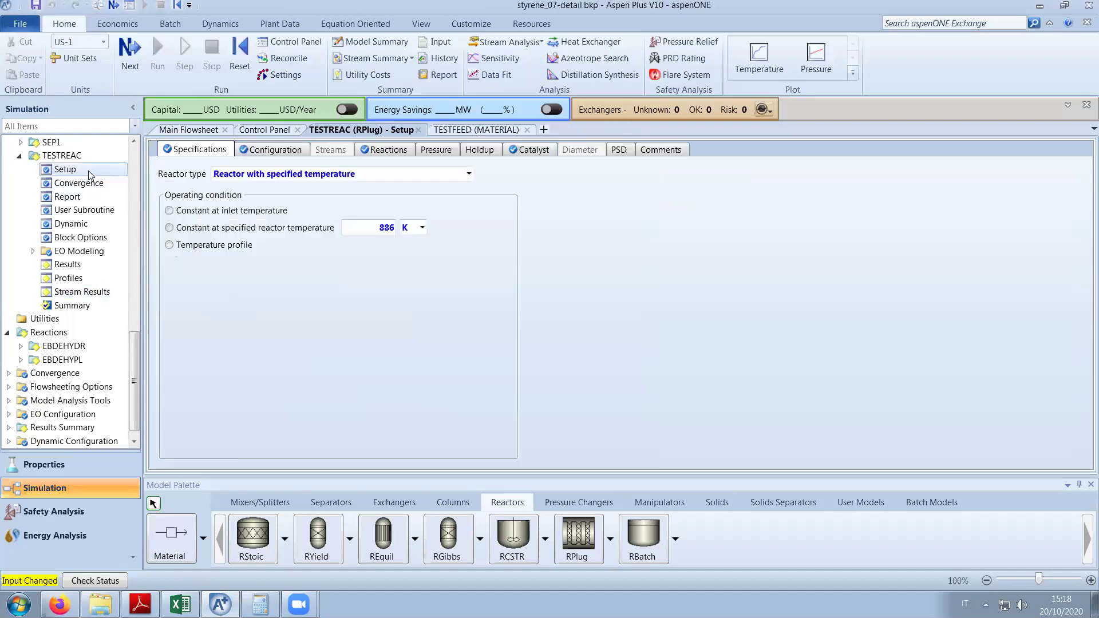
click(533, 150)
click(407, 242)
text(6,5)
click(415, 261)
key(BackSpace)
text(0,4)
key(Return)
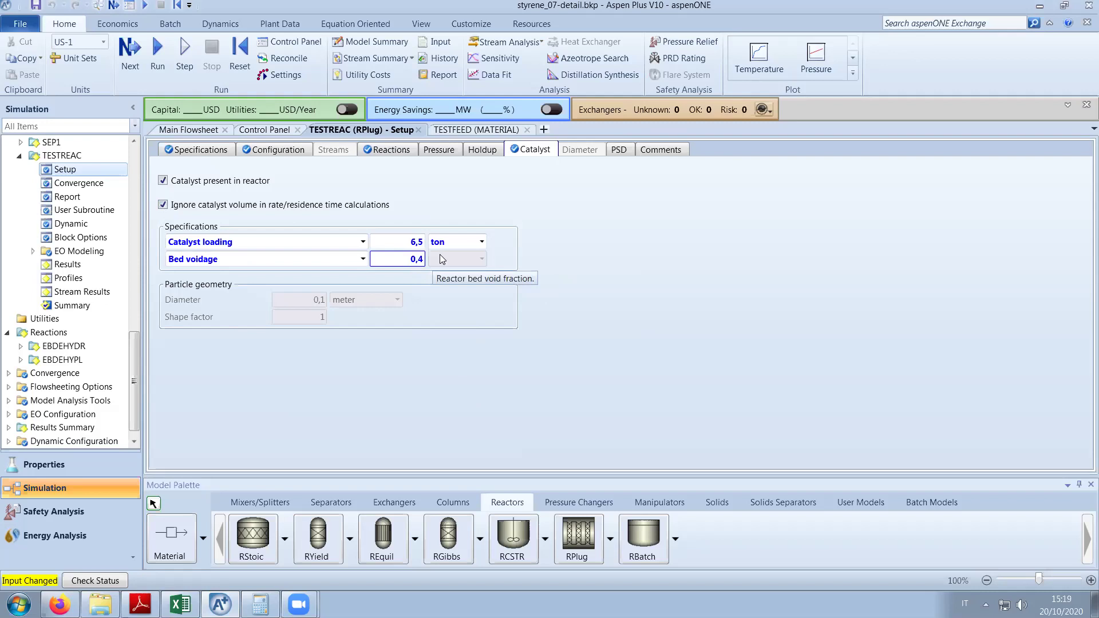
Rerun the simulation and examine the component mole flows of TESTFEED and TESTPROD in TESTREAC's stream results.
click(163, 56)
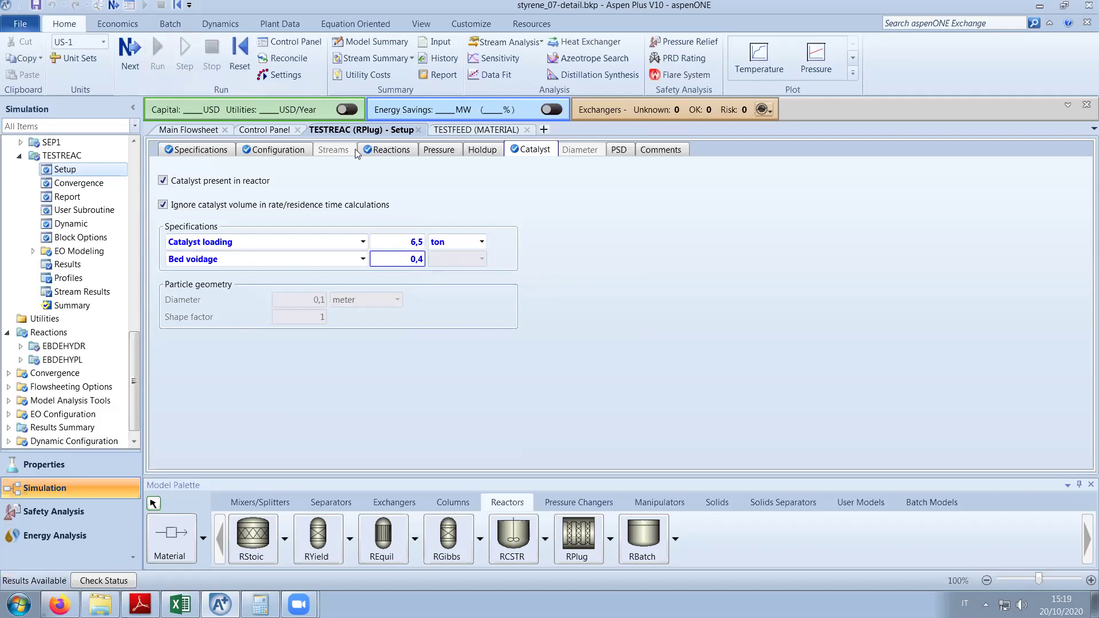
click(105, 297)
scroll(648, 345, down, 4)
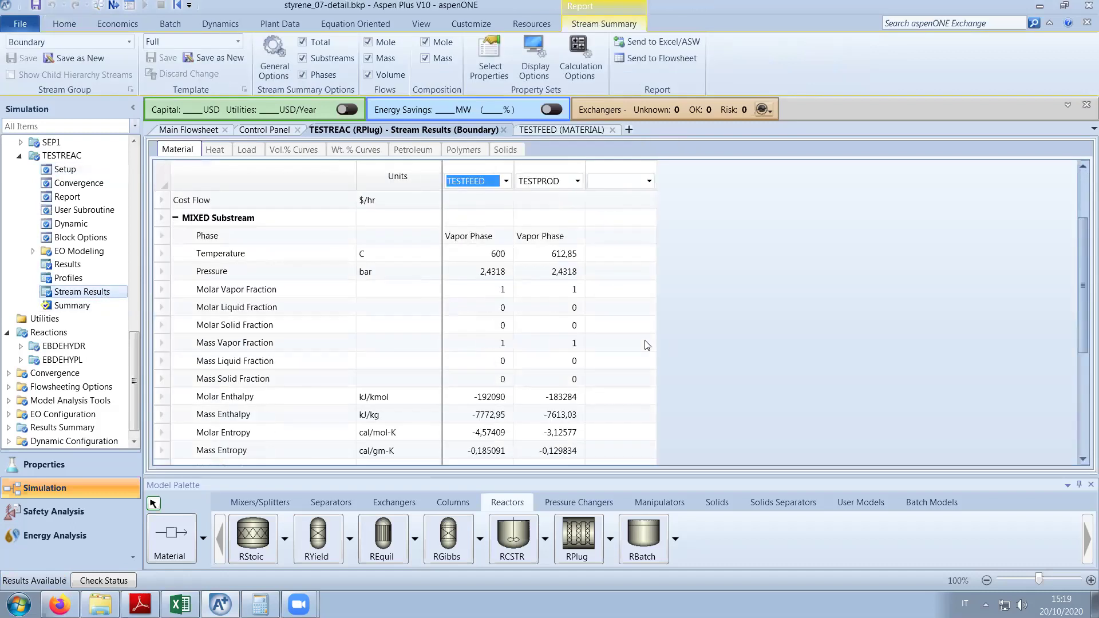
click(189, 414)
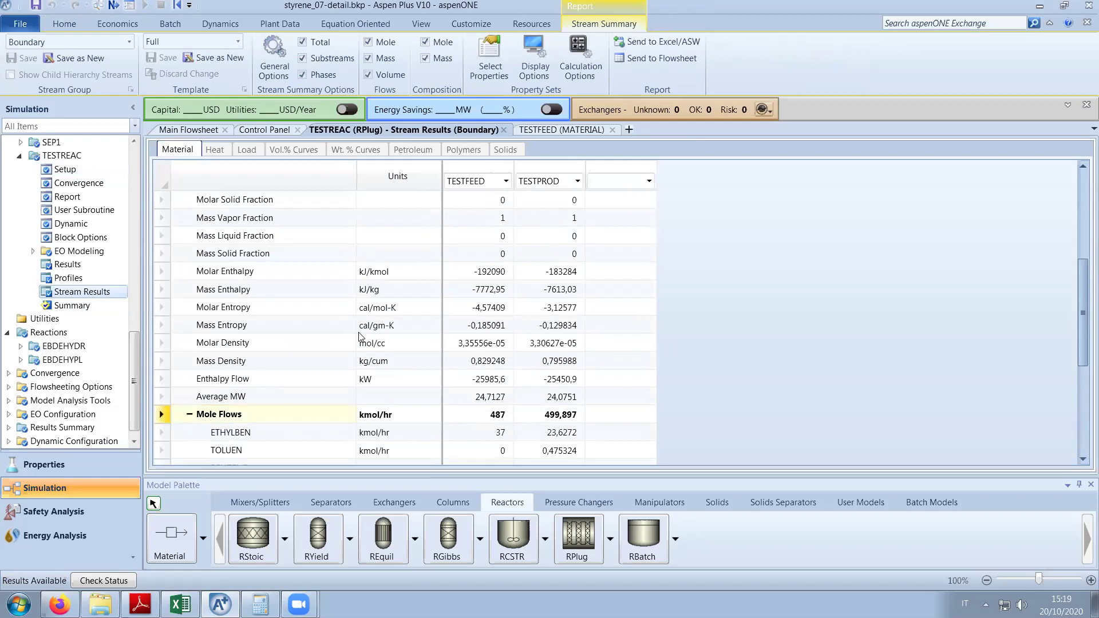
scroll(499, 312, down, 2)
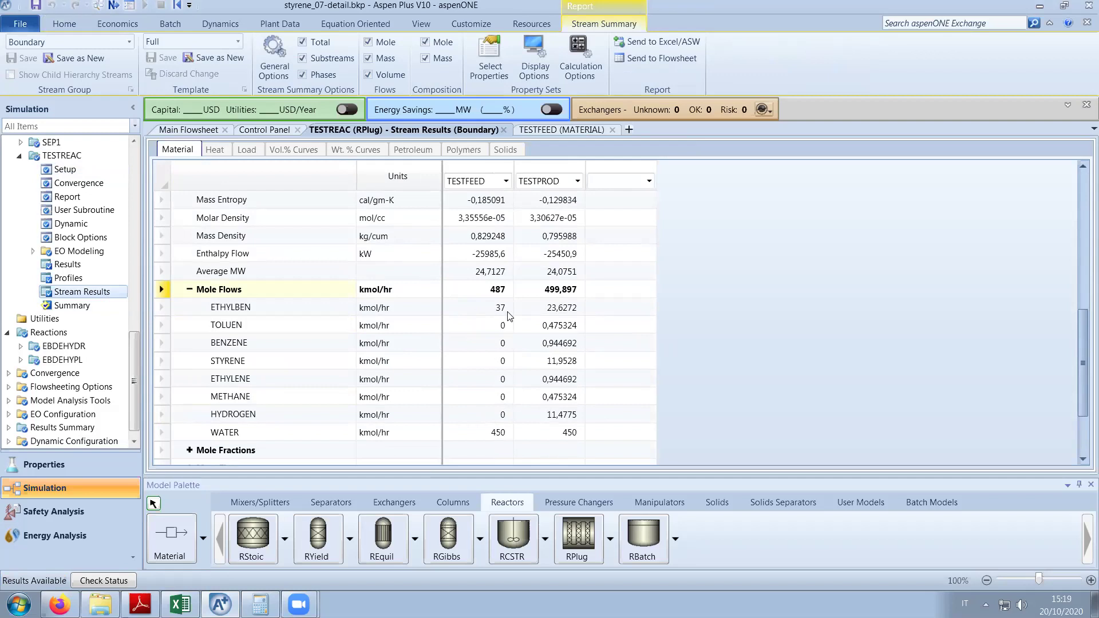
Calculate the approximate ethylbenzene conversion in the Windows calculator as 14 divided by 37.
click(260, 605)
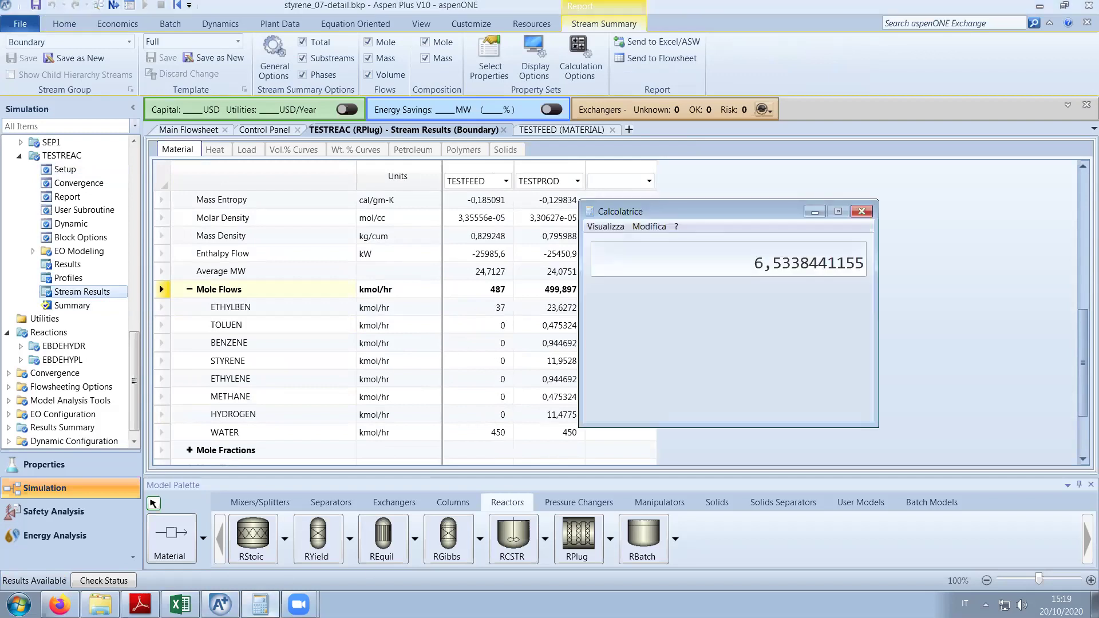
text(14/)
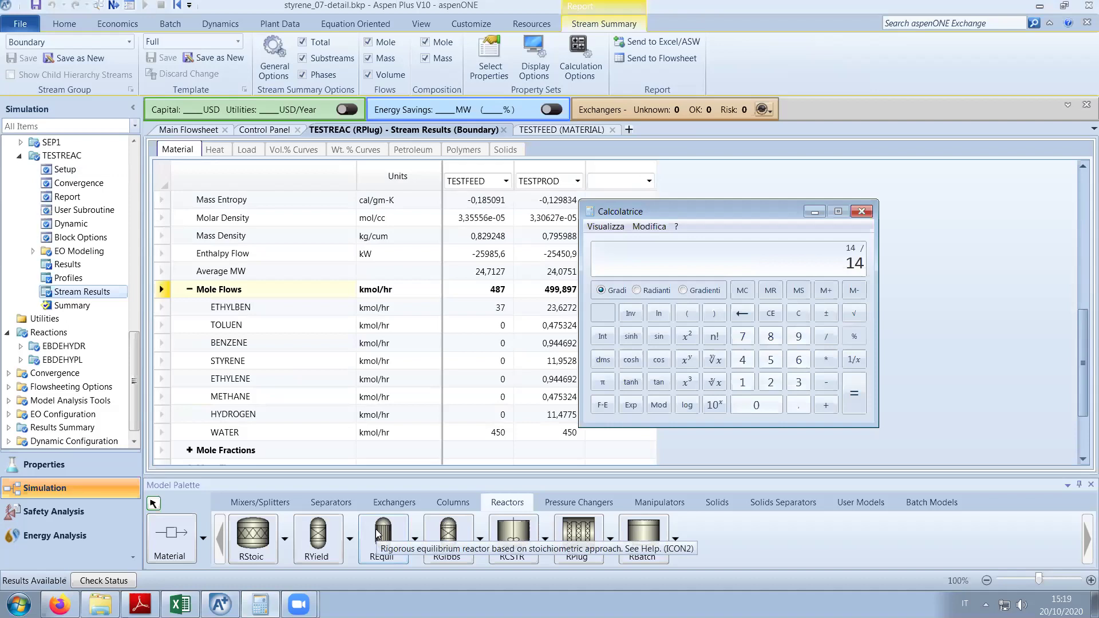
text(37)
key(Return)
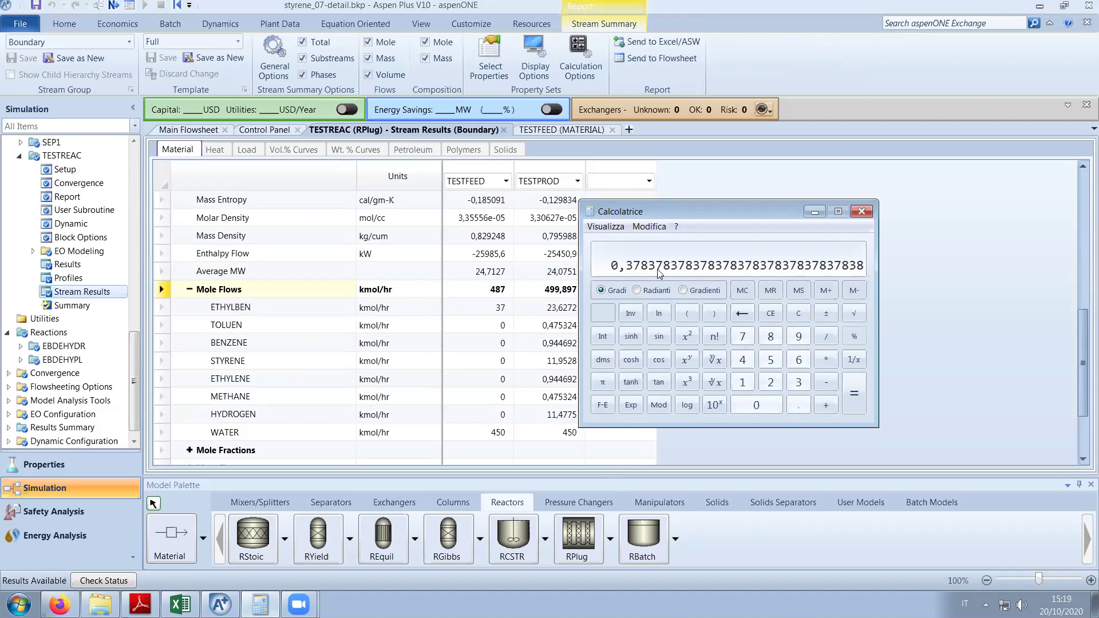
click(897, 325)
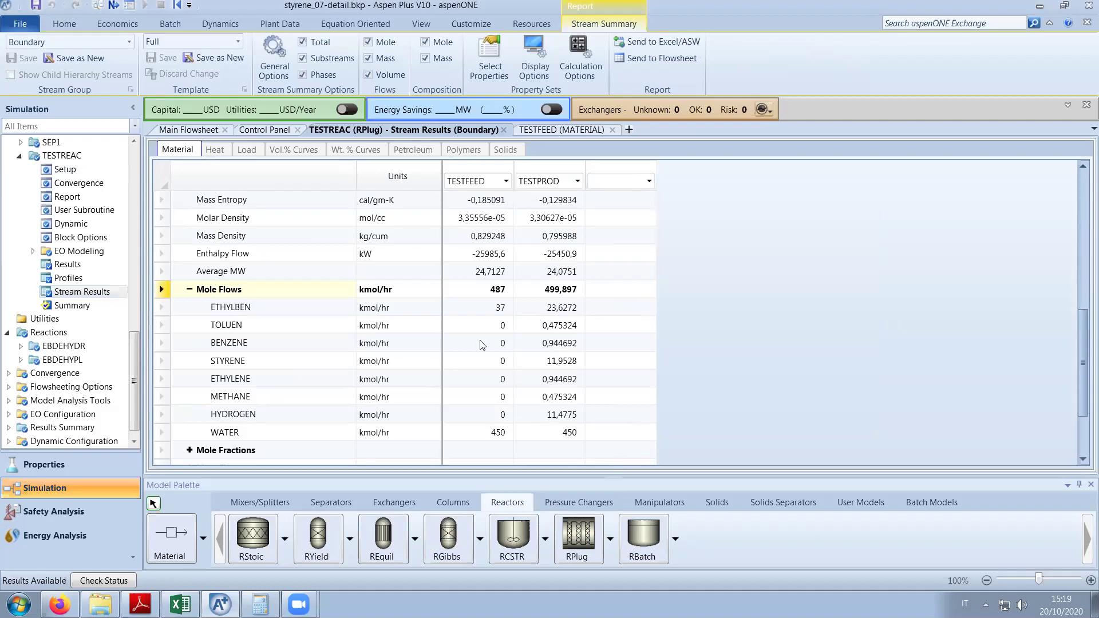
Examine the industrial reactor's conversions and yields in the paper's Table III, then recheck the reactor specifications in Table I.
click(140, 604)
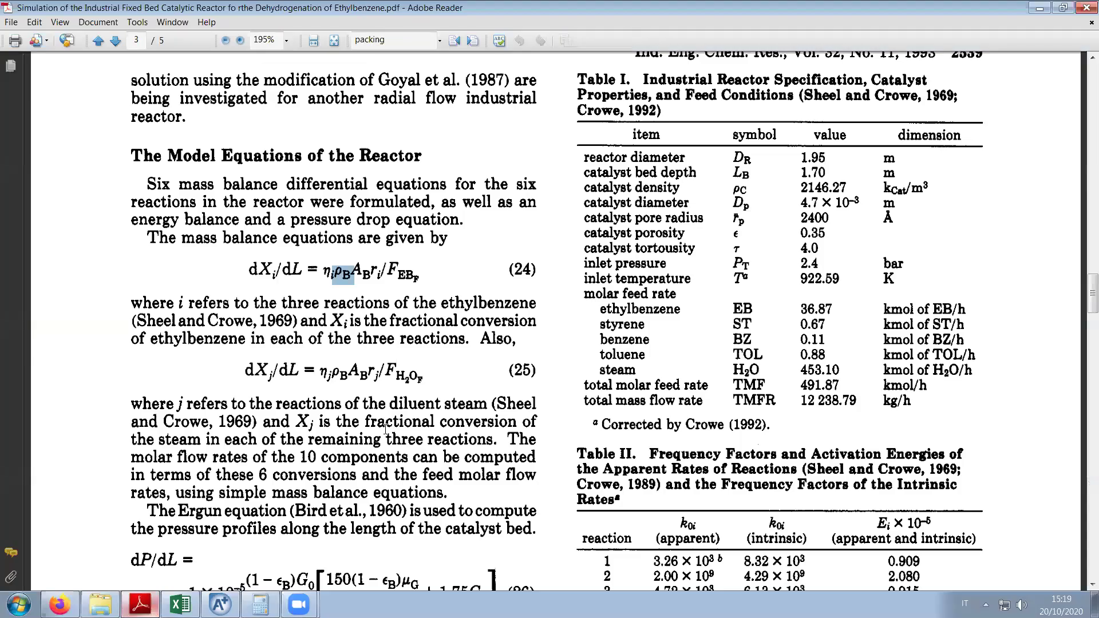
scroll(1083, 303, down, 5)
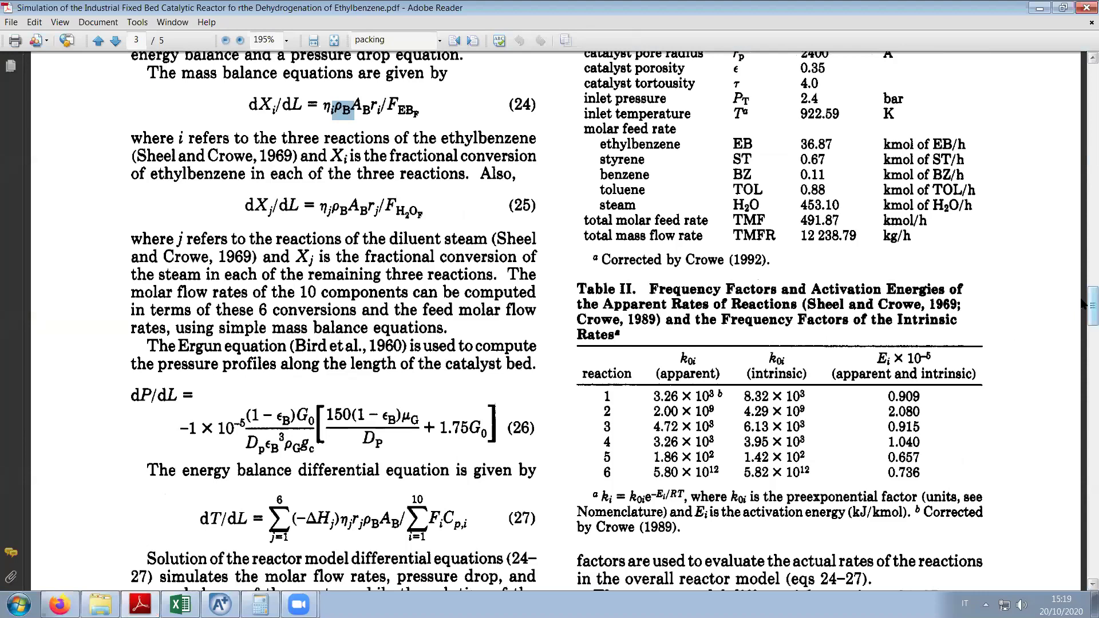
drag(1084, 304, 1084, 395)
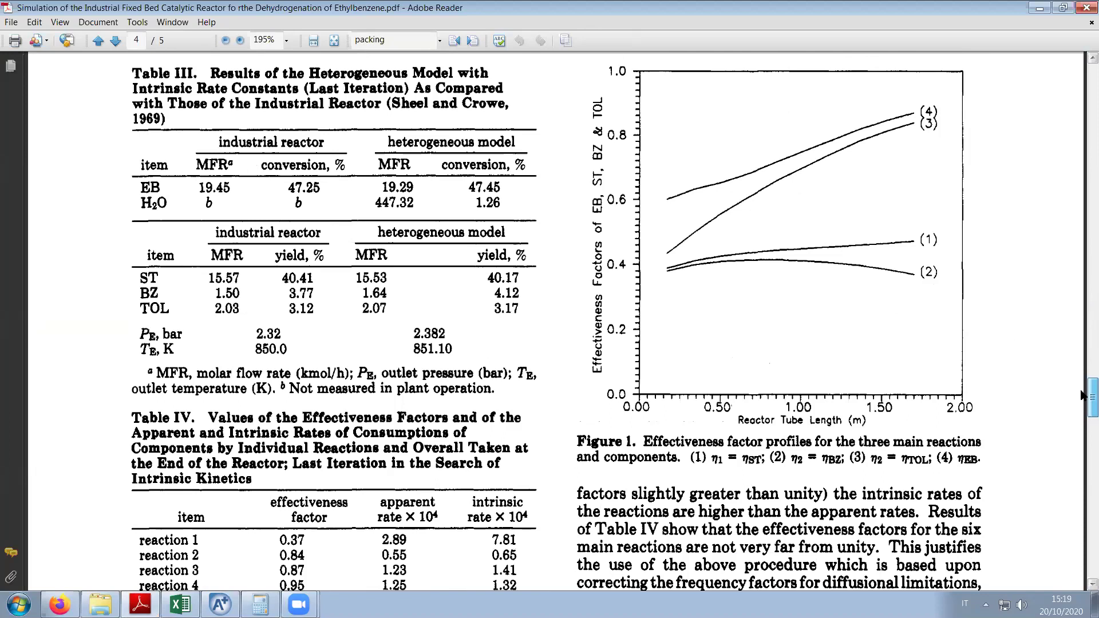
scroll(1082, 395, up, 1)
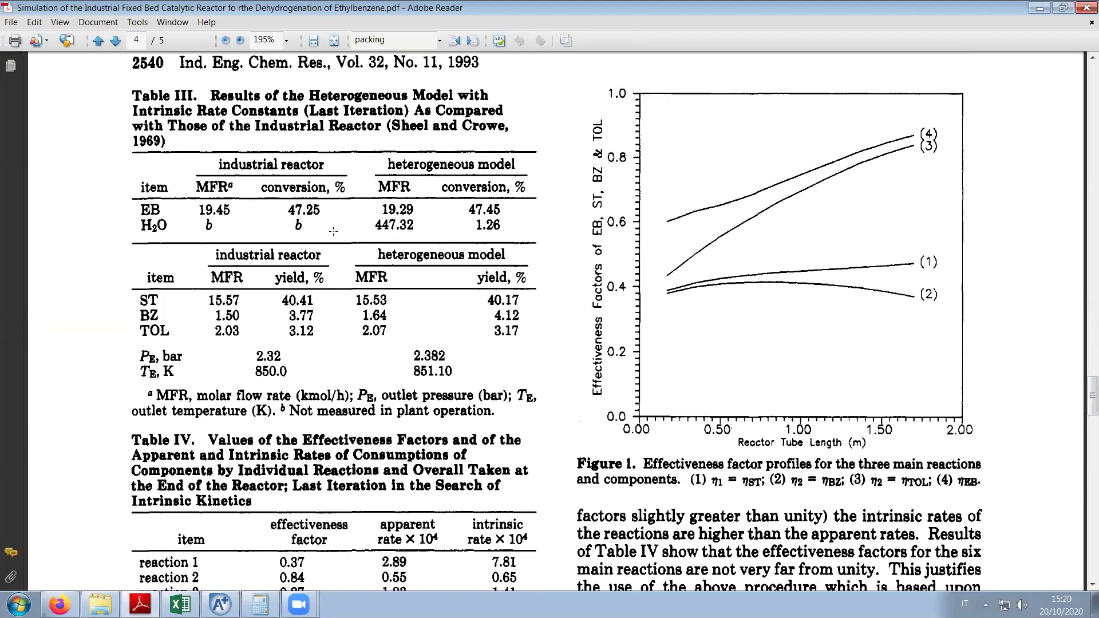
scroll(1084, 411, down, 2)
drag(1084, 411, 1080, 303)
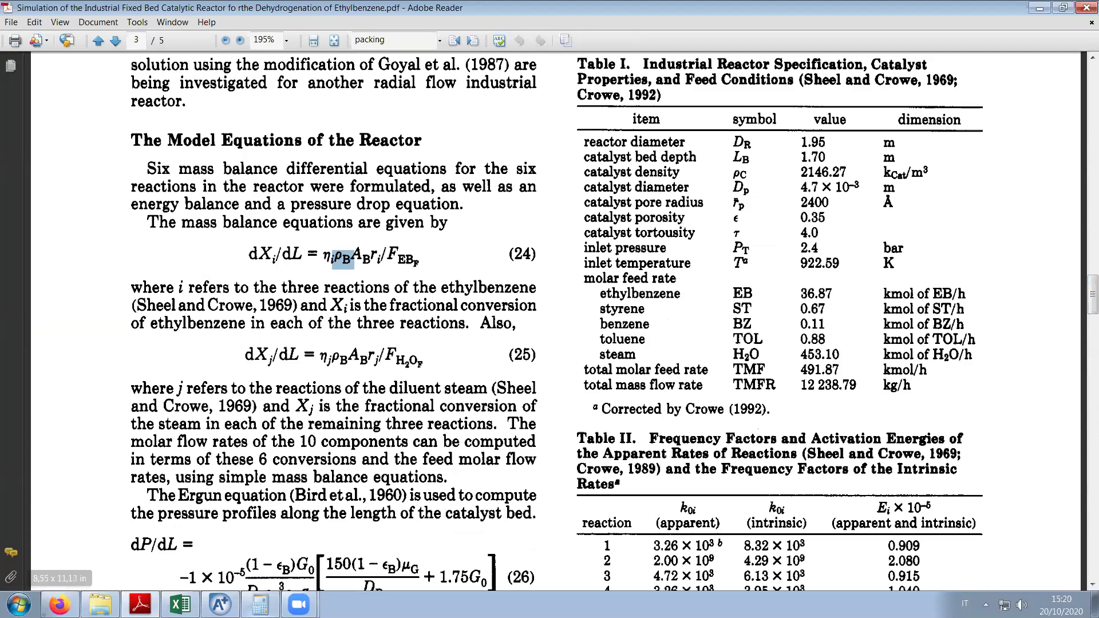
Enter 7.63 in the calculator as the catalyst mass, then set TESTREAC's catalyst loading to 7.6 ton and bed voidage to 0.3.
click(259, 605)
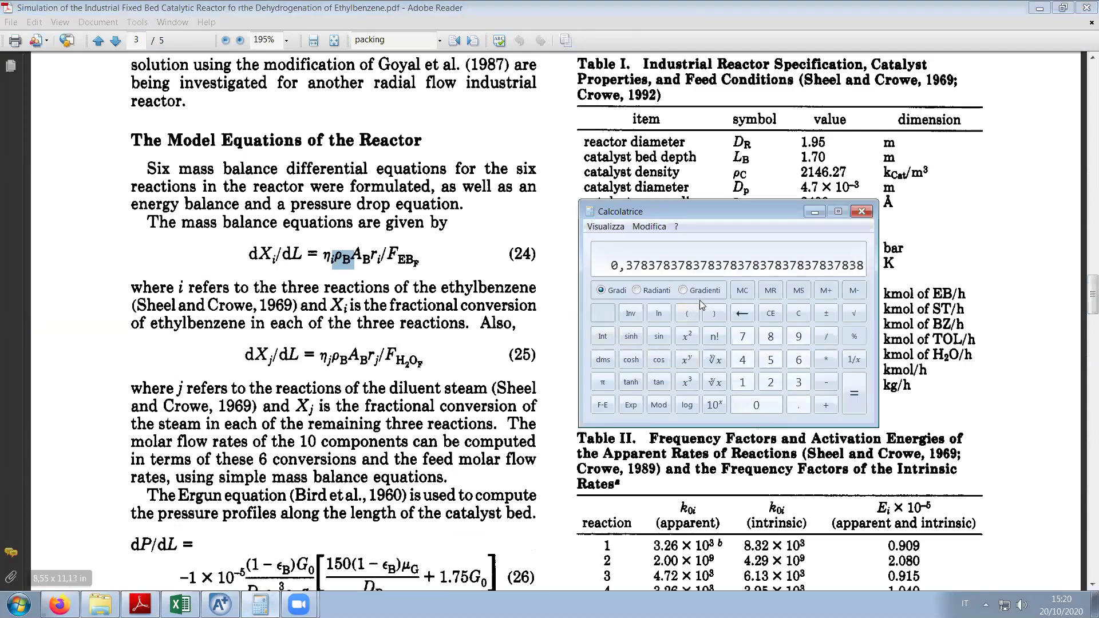
text(7,63)
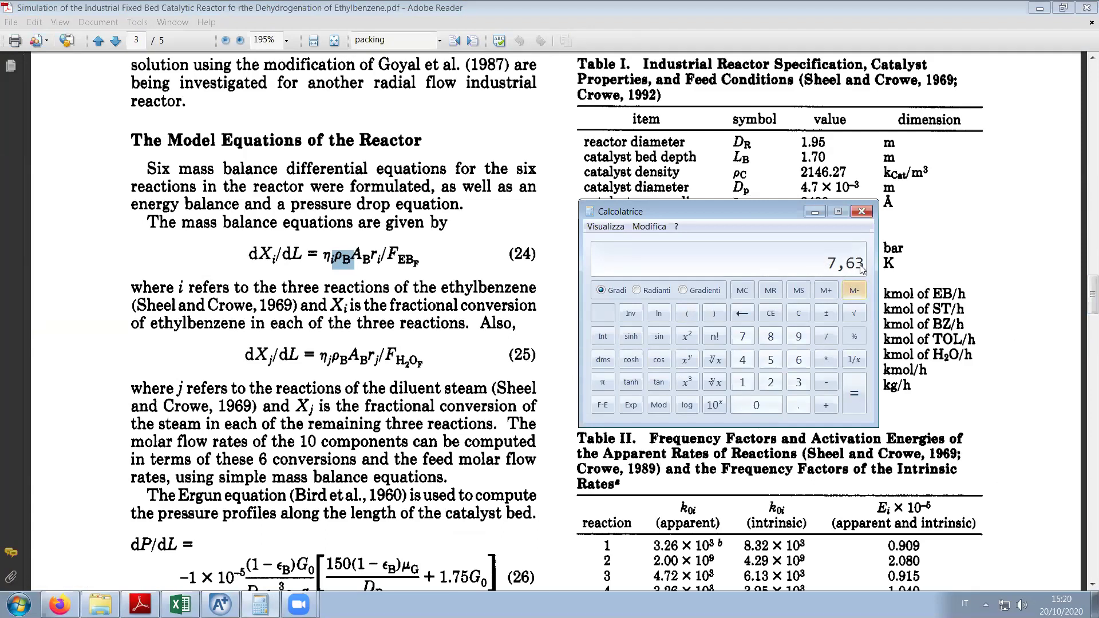
click(228, 606)
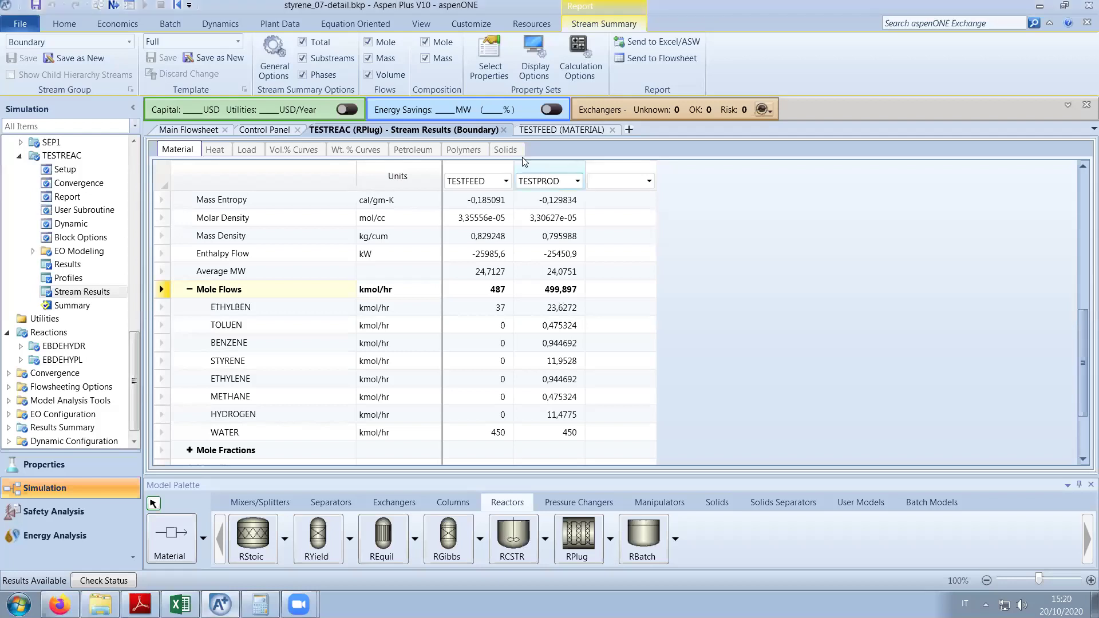
click(65, 169)
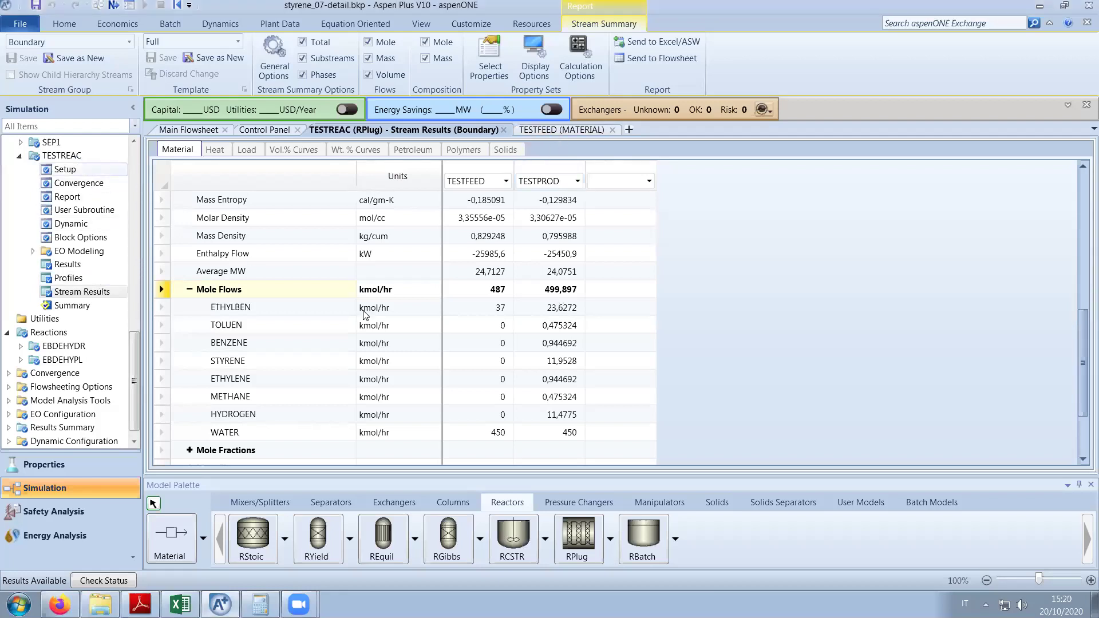
click(517, 150)
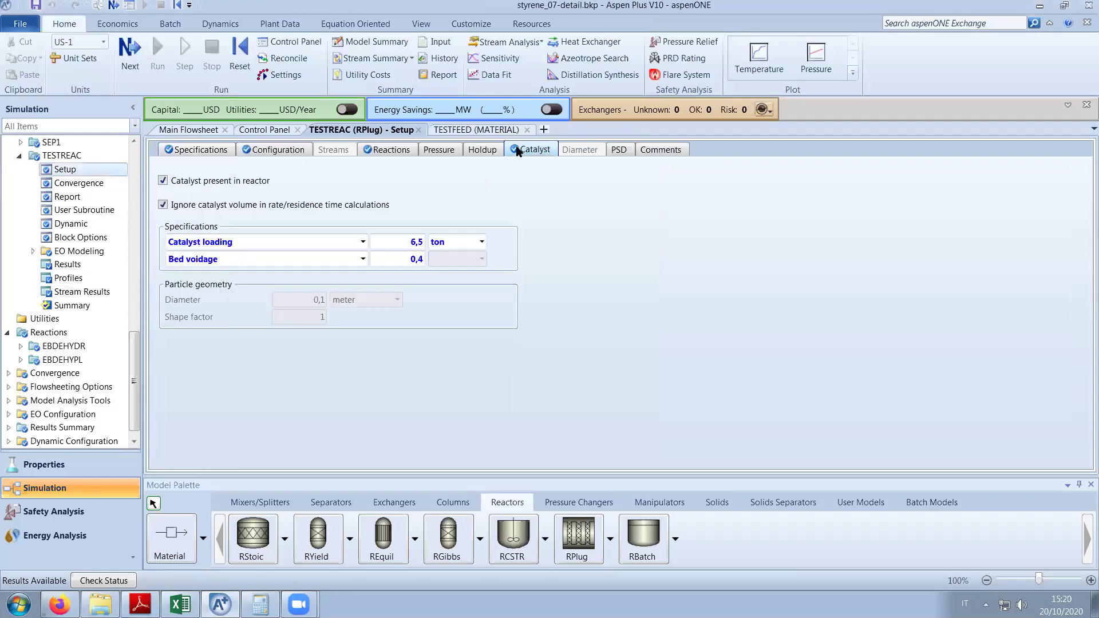
click(260, 605)
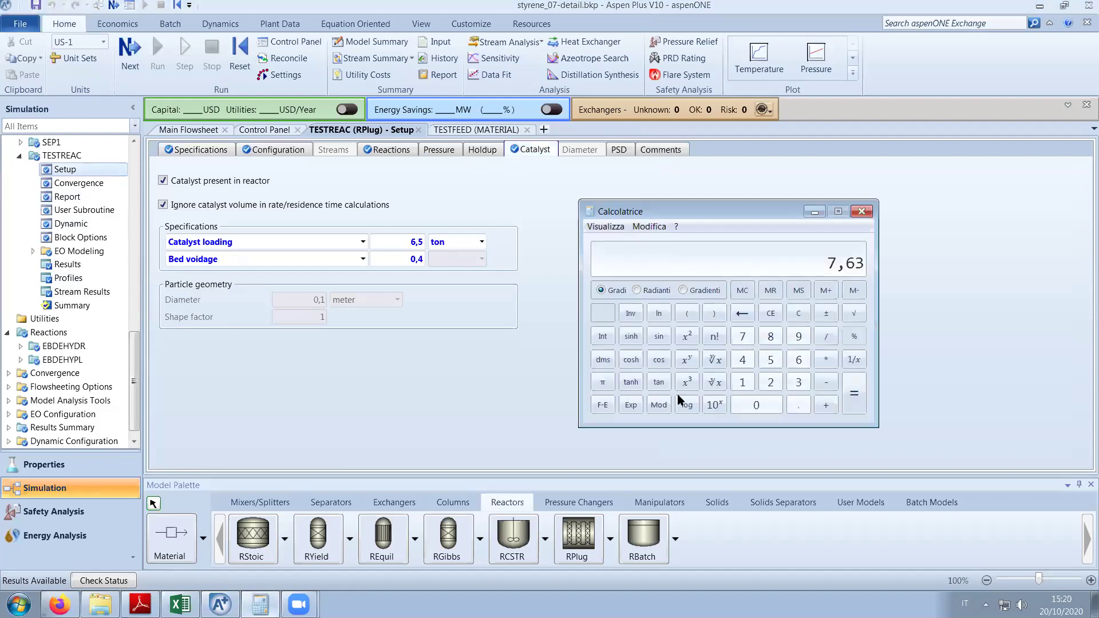
click(415, 247)
key(BackSpace)
text(7,6)
click(416, 261)
key(BackSpace)
text(0,3)
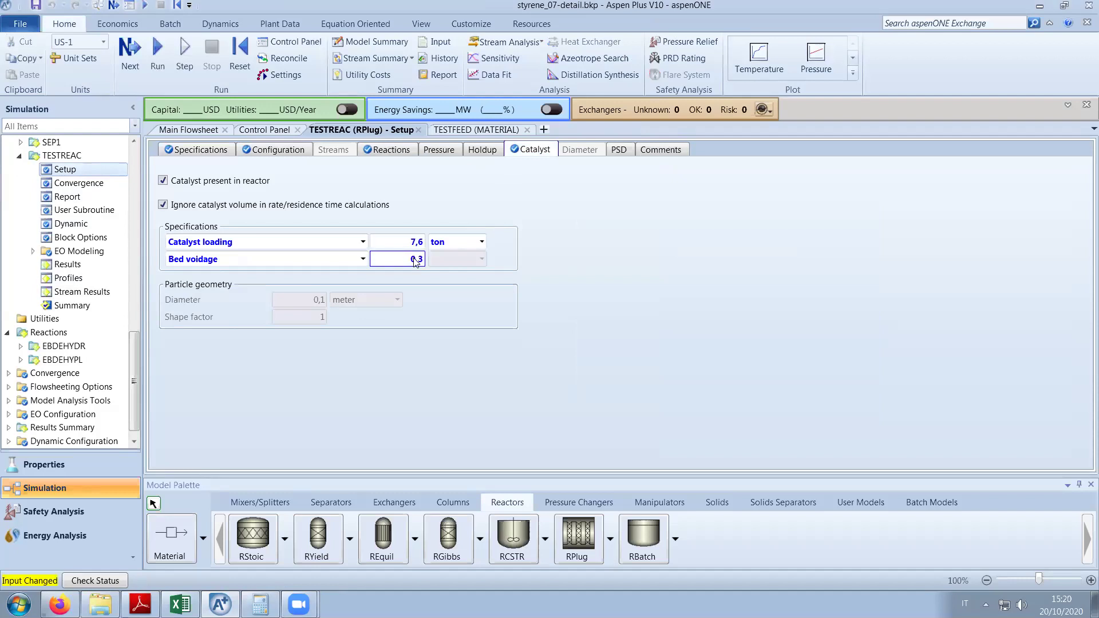
Rerun the simulation with the new catalyst data and check TESTPROD's component mole flows in TESTREAC's stream results.
click(158, 64)
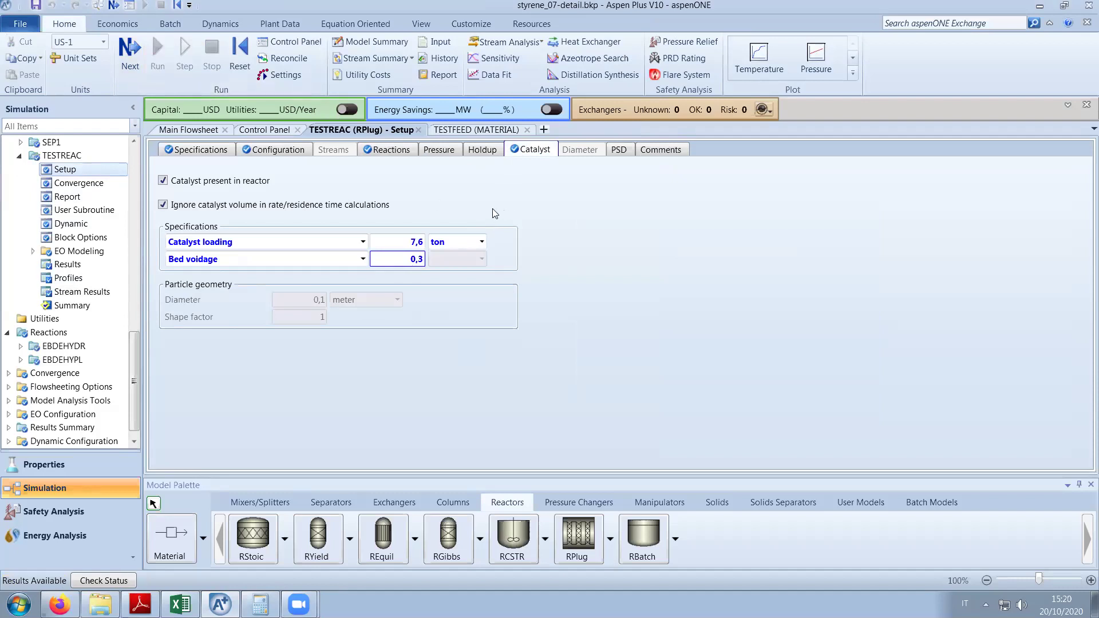
click(84, 293)
scroll(461, 296, down, 4)
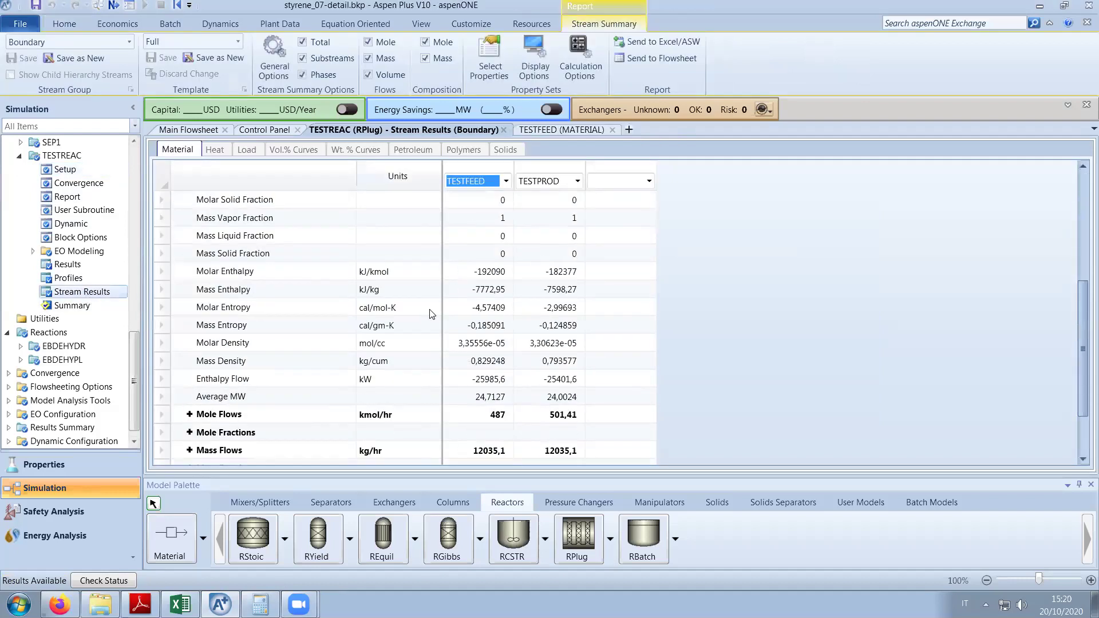
scroll(399, 295, down, 3)
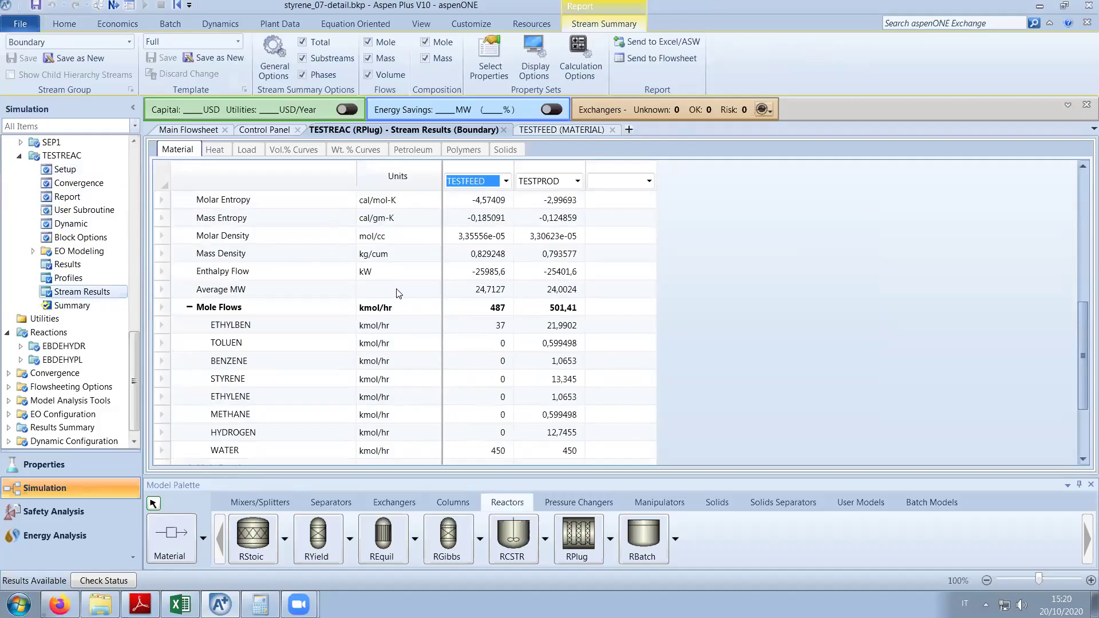
Examine the reactor specifications in the paper's Table I, then highlight the mention of the Ergun equation used for the pressure profiles.
key(alt+Tab)
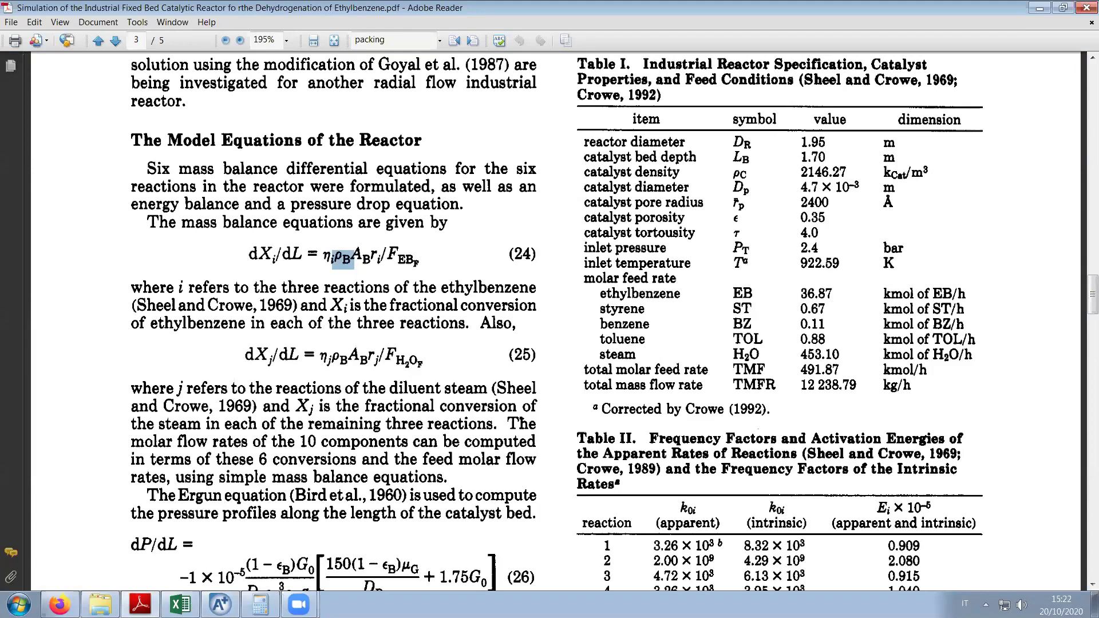
scroll(789, 400, down, 3)
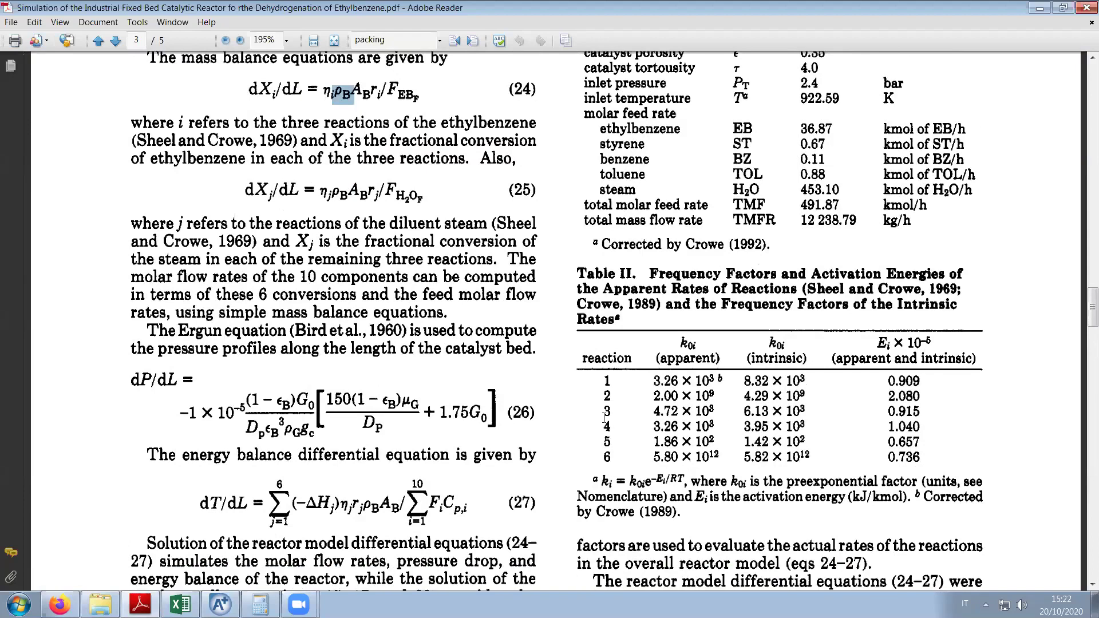
scroll(606, 418, up, 2)
scroll(824, 246, up, 2)
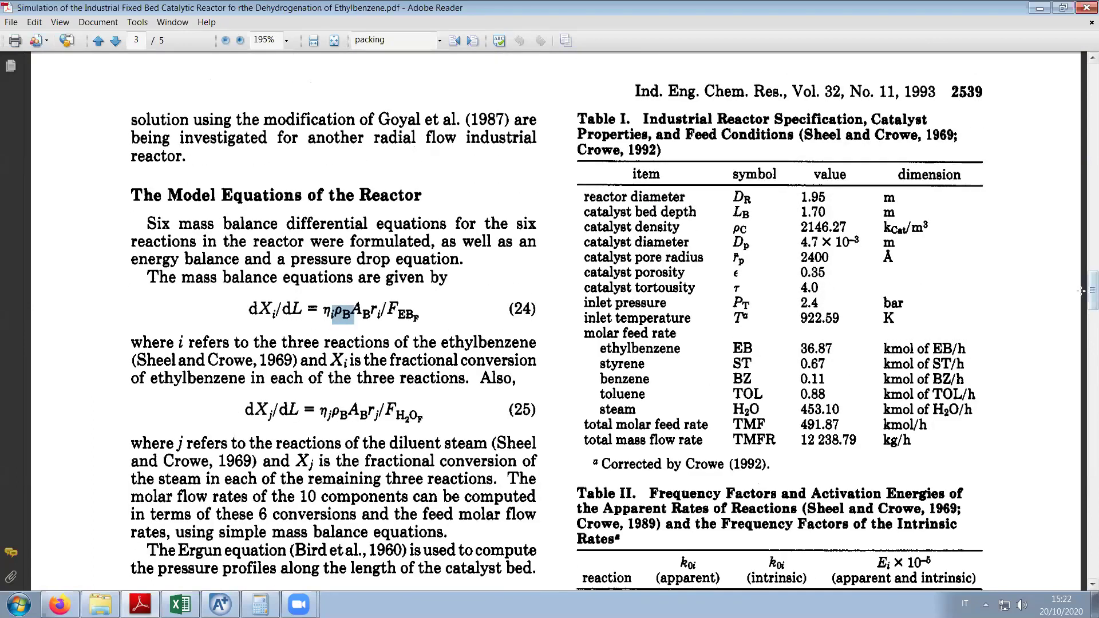
drag(1084, 297, 1084, 182)
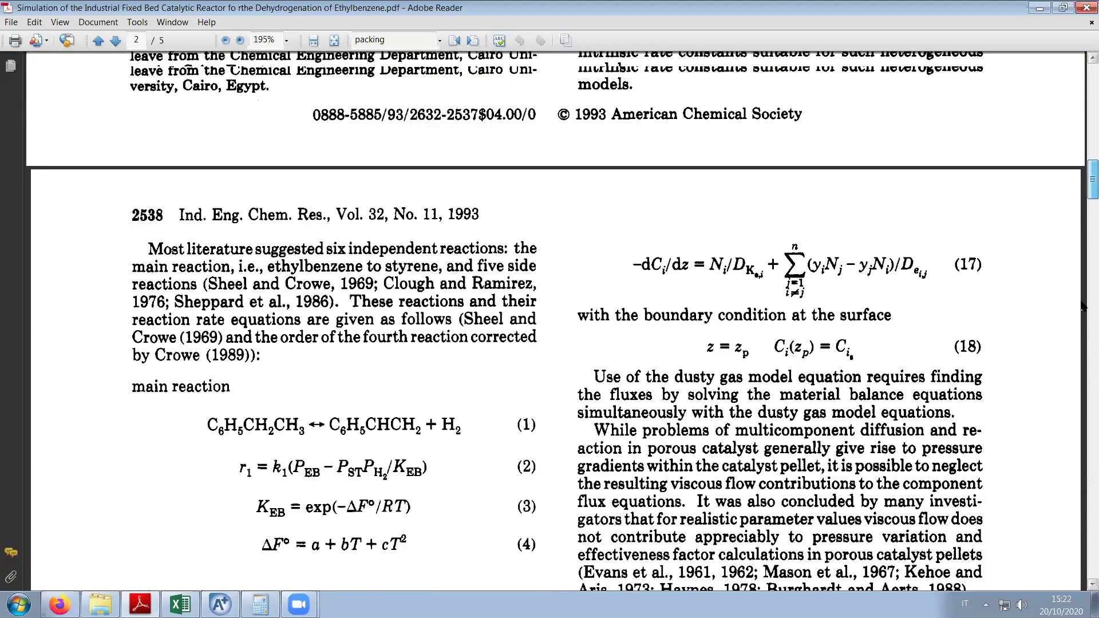
click(1084, 325)
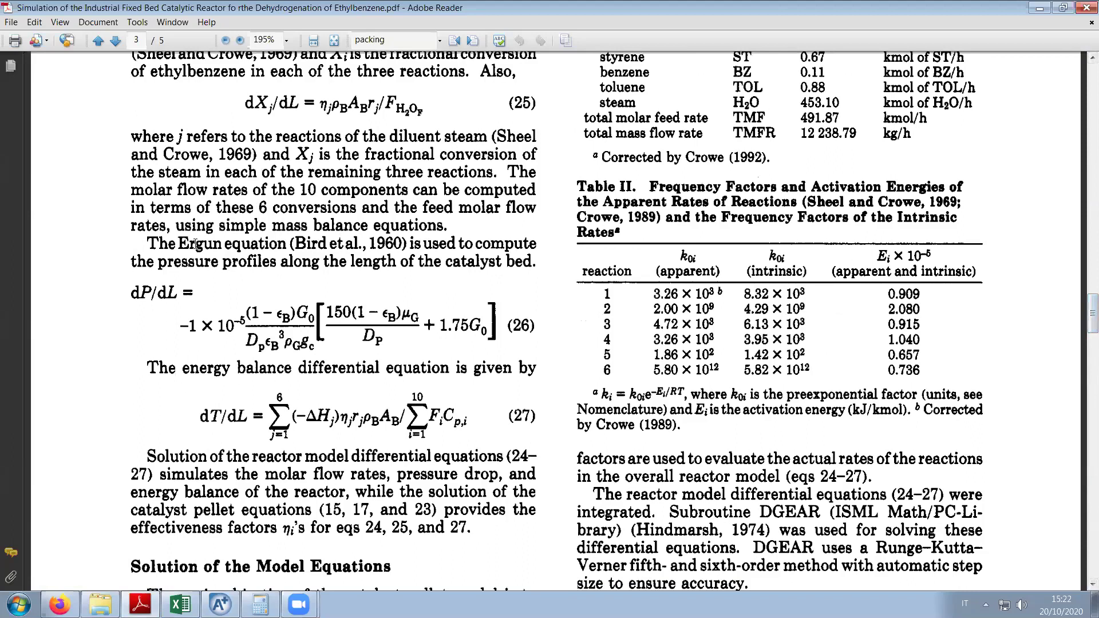
drag(147, 243, 286, 246)
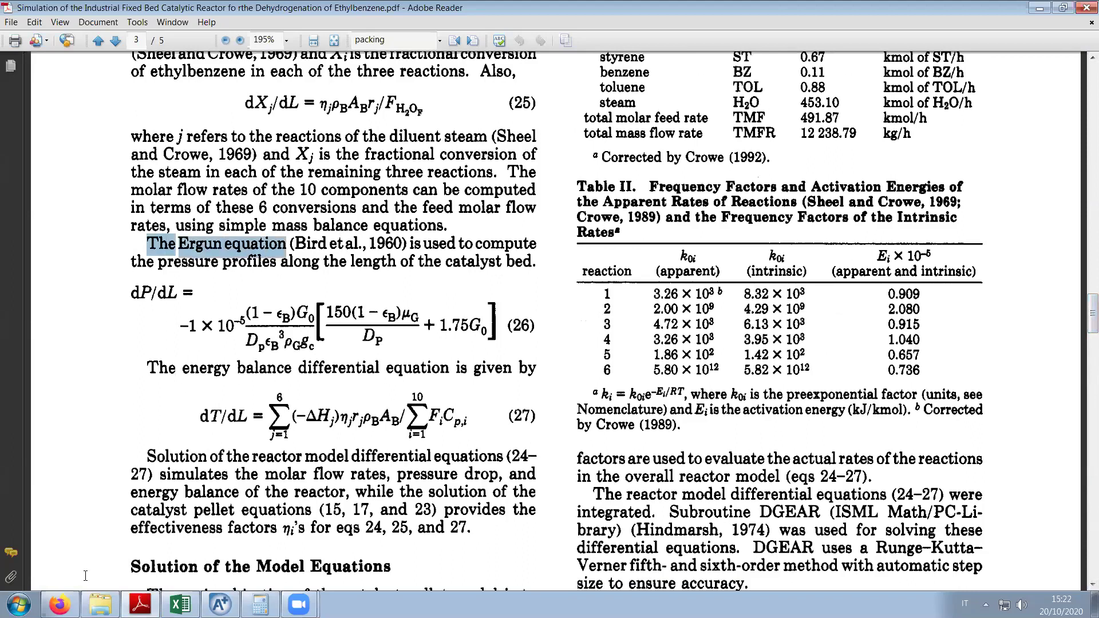
Switch to Aspen Plus and set TESTREAC's reactor length to 1,7 meter and diameter to 1,95 meter.
click(221, 605)
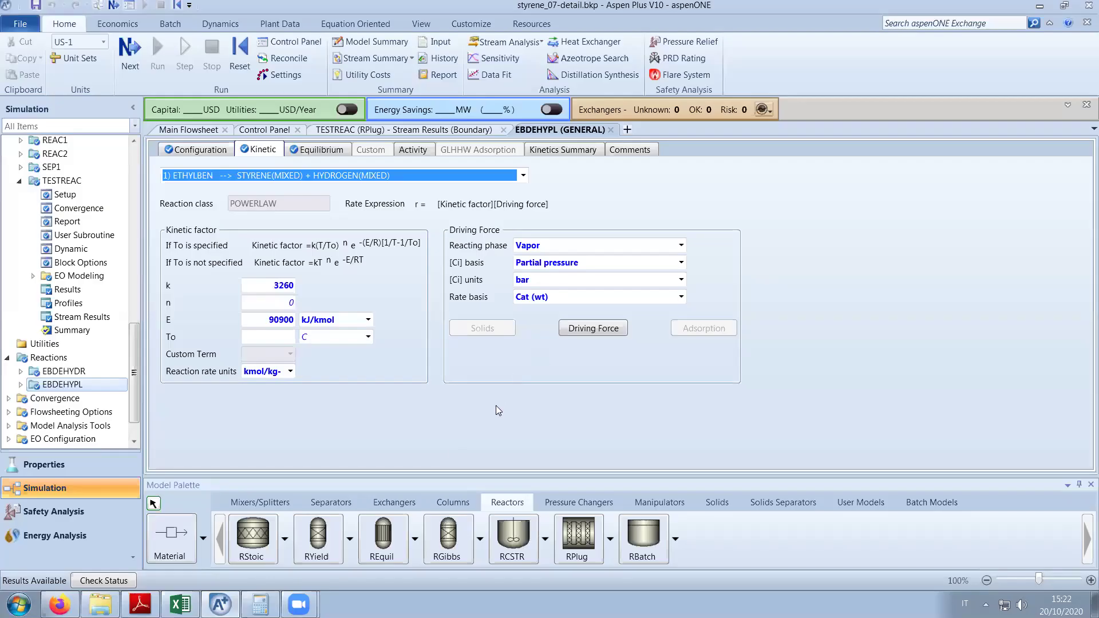
click(420, 131)
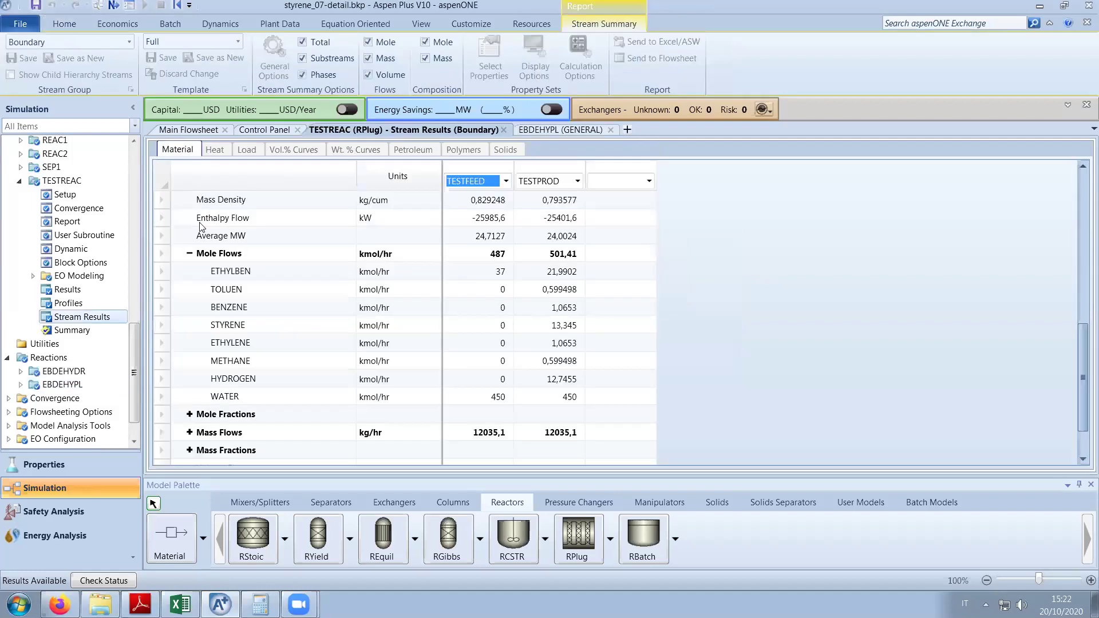
click(79, 198)
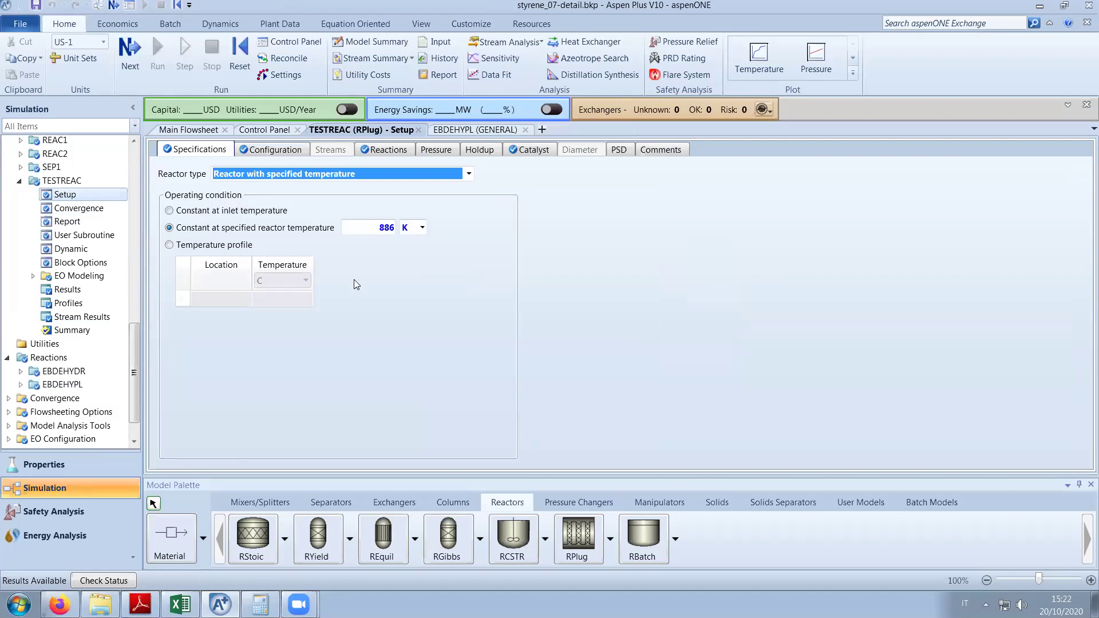
click(276, 149)
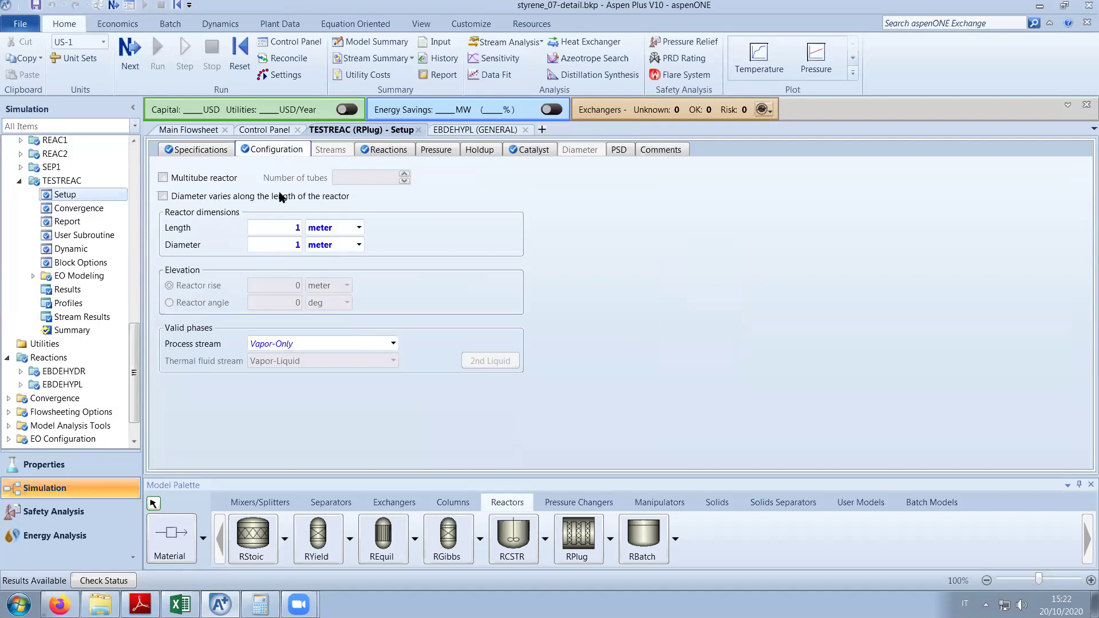
click(293, 229)
text(1,7)
click(291, 245)
text(1,95)
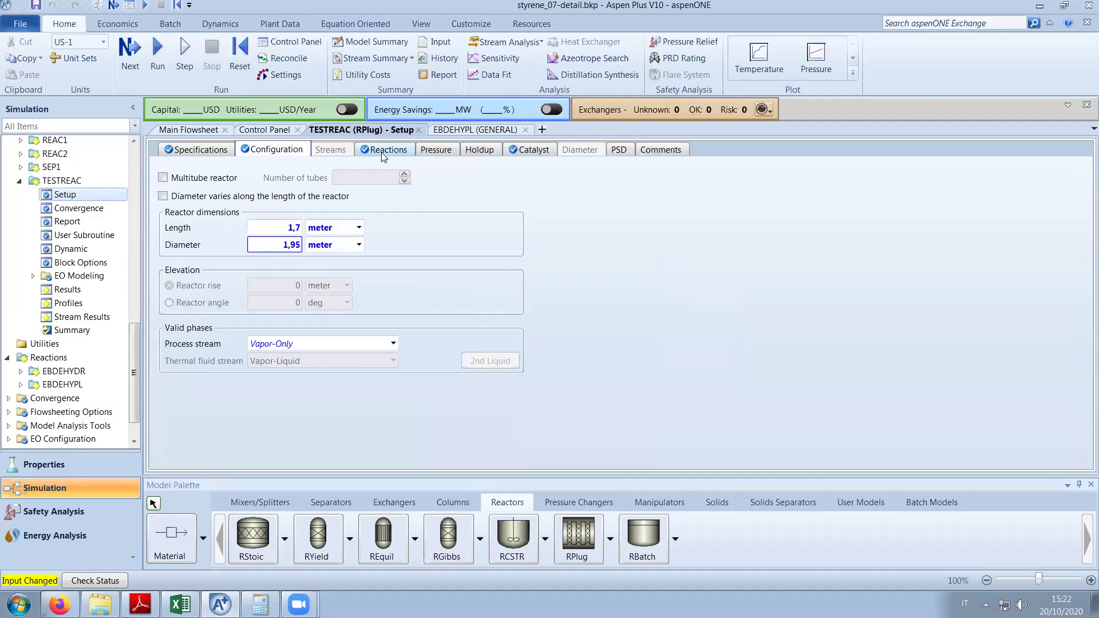
Turn off ignoring the catalyst volume in TESTREAC's rate and residence time calculations.
click(516, 150)
click(163, 180)
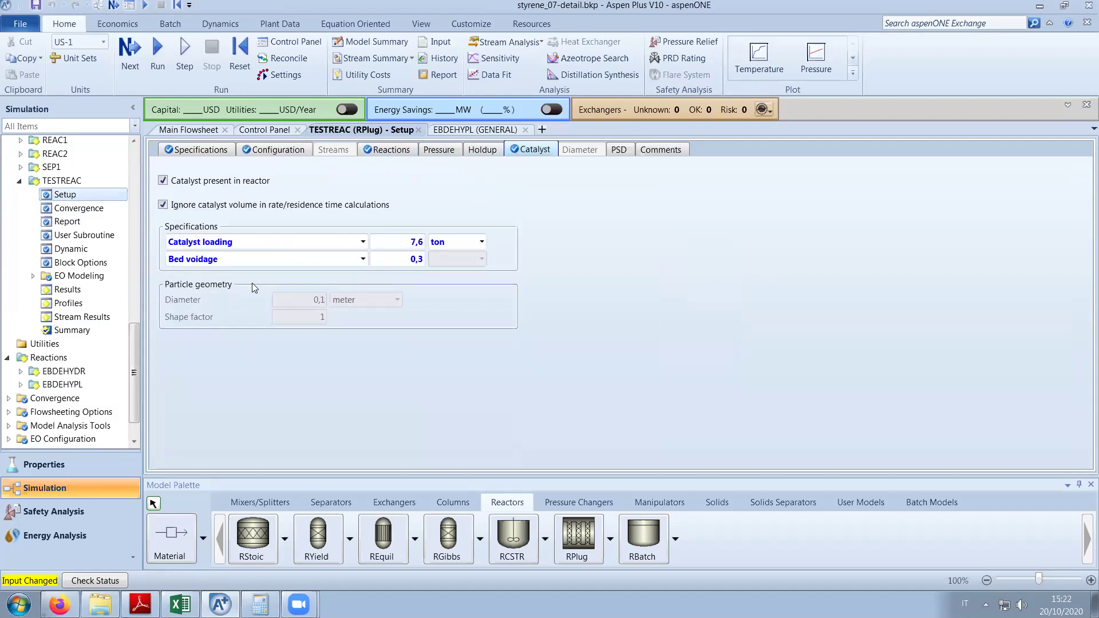
click(162, 204)
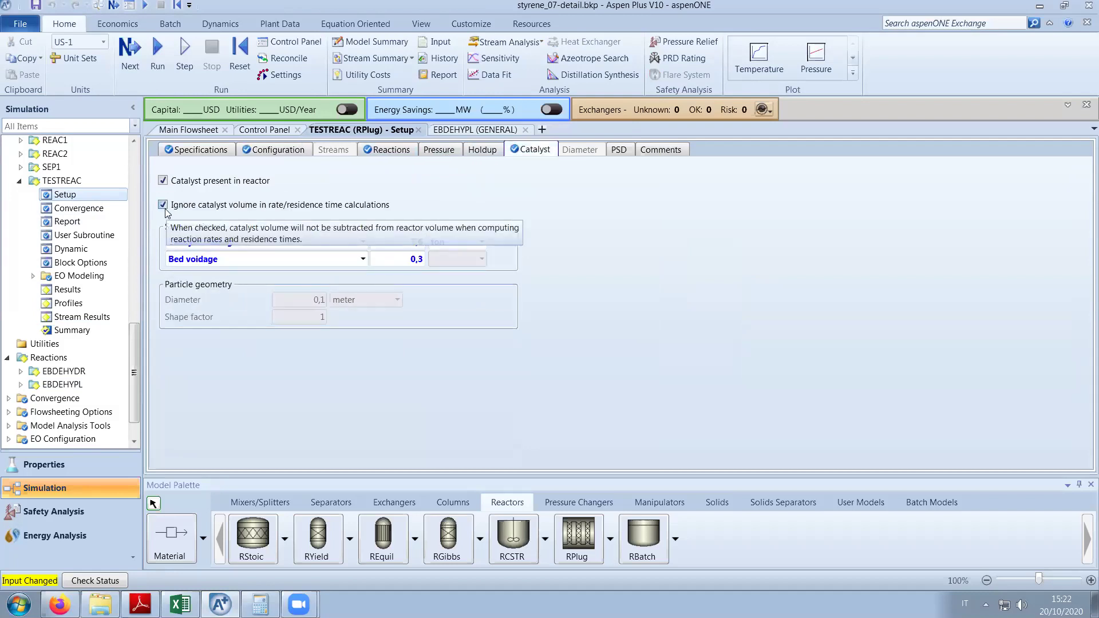
click(164, 207)
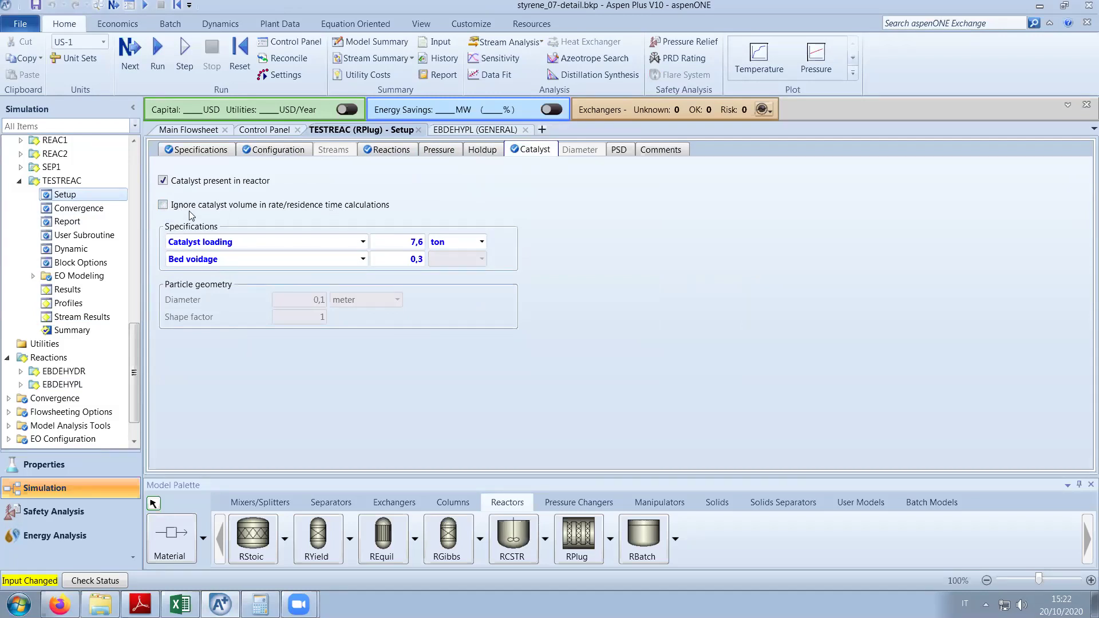
Have TESTREAC calculate the process stream pressure drop from a frictional correlation, using the Ergun correlation.
click(439, 150)
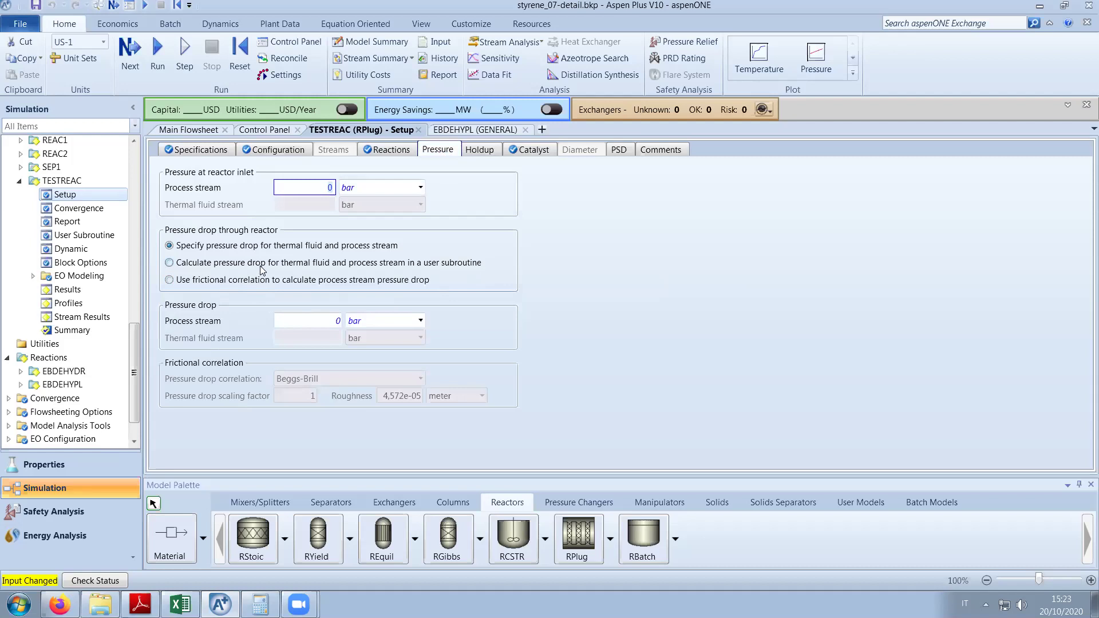
click(228, 281)
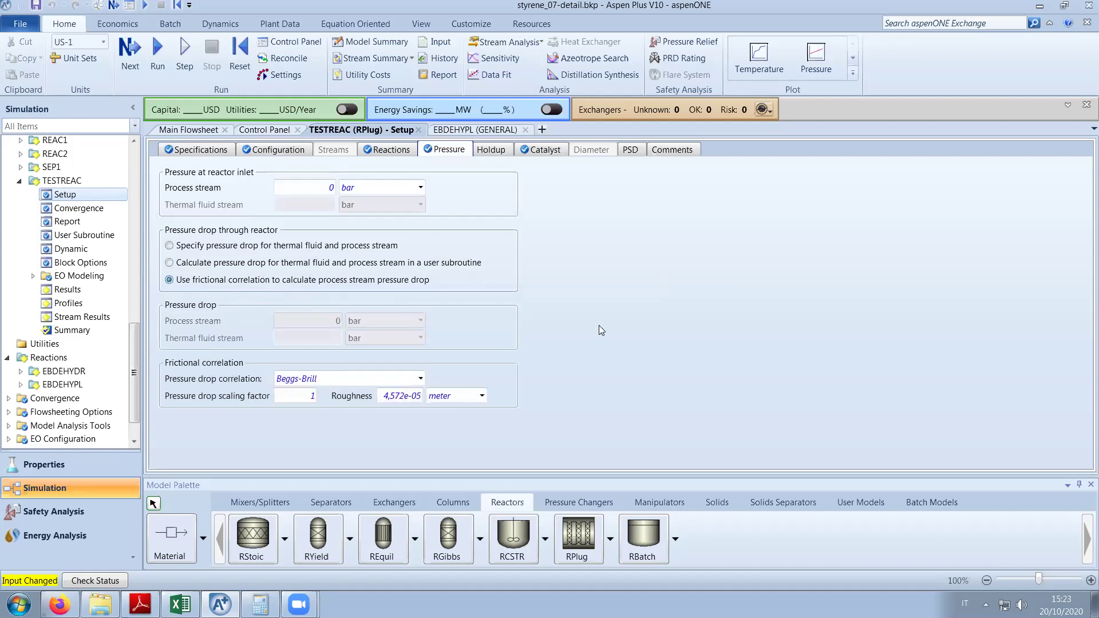
click(422, 379)
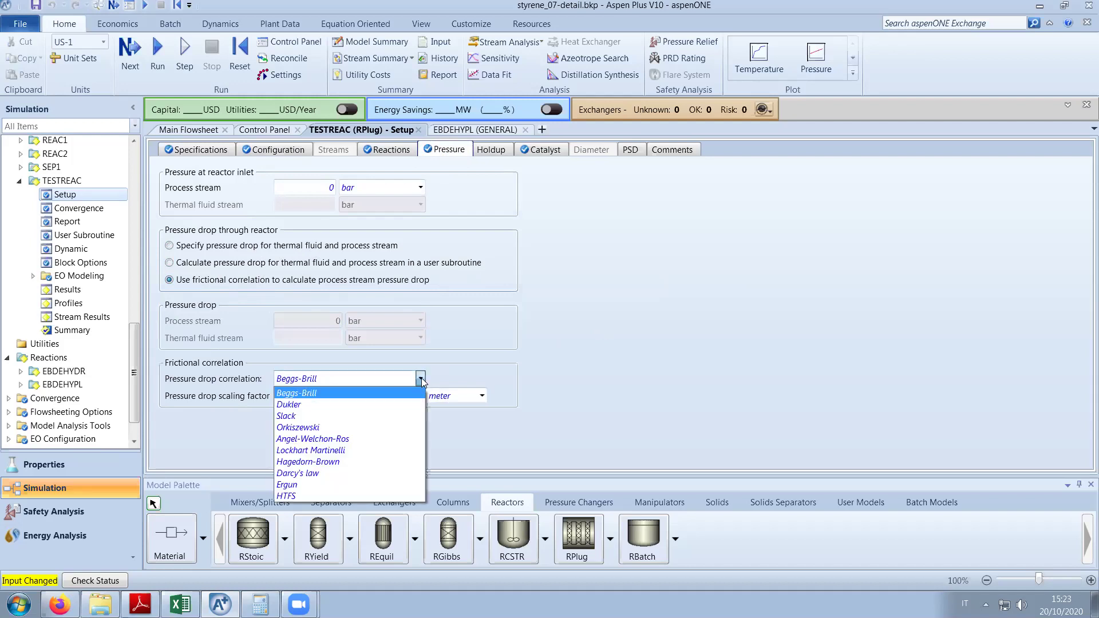
click(319, 485)
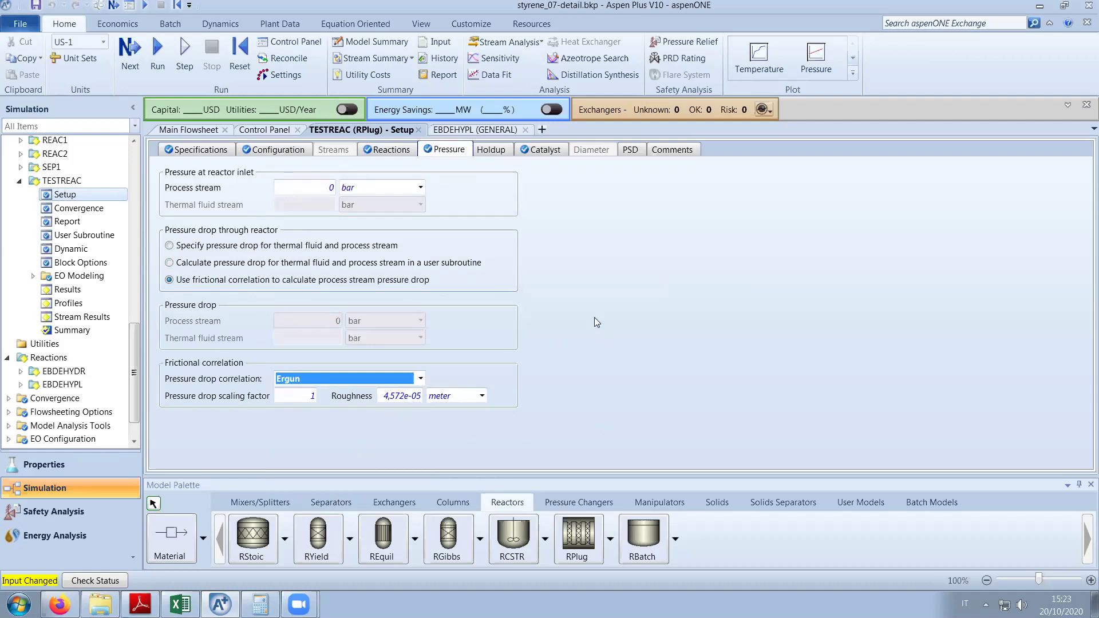
Look up the catalyst diameter in the paper's Table I and set TESTREAC's catalyst particle diameter to 4,7 mm.
click(541, 149)
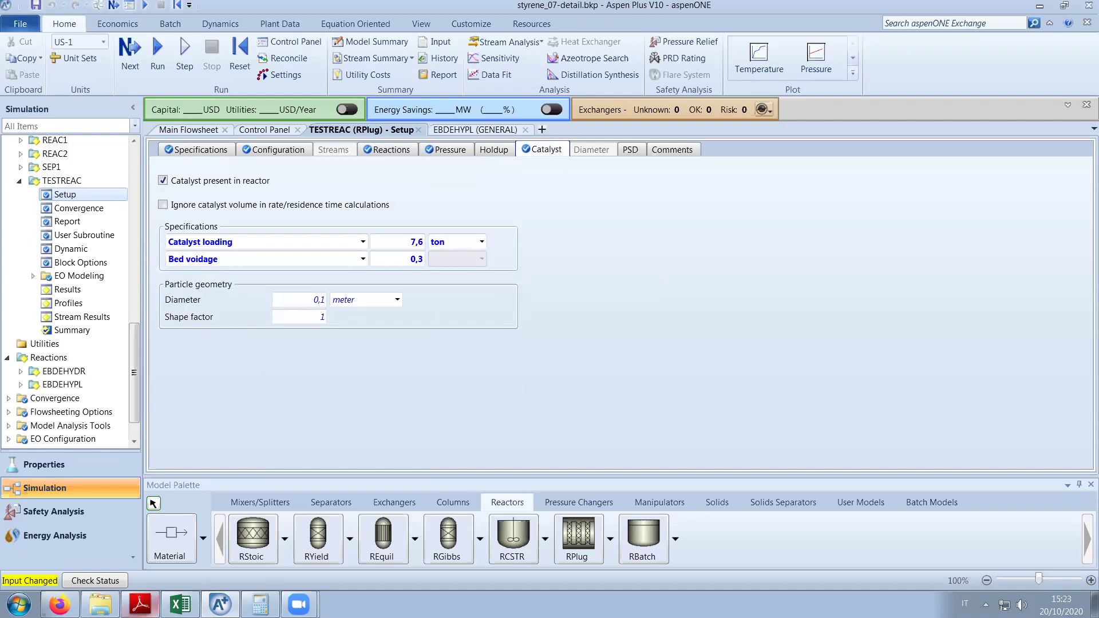
click(140, 605)
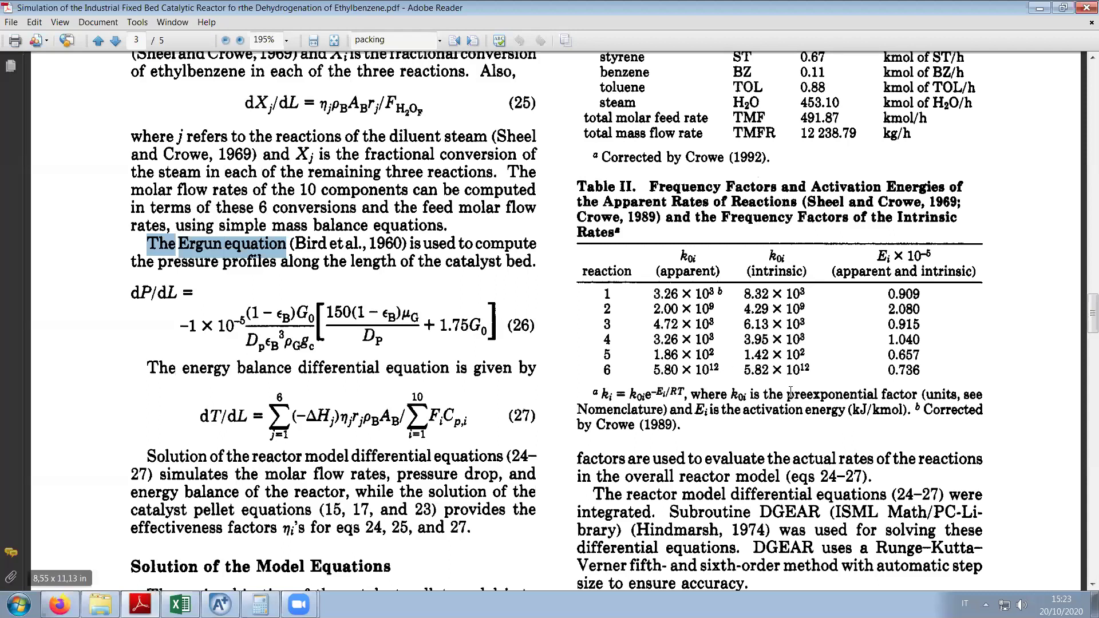
scroll(789, 390, up, 5)
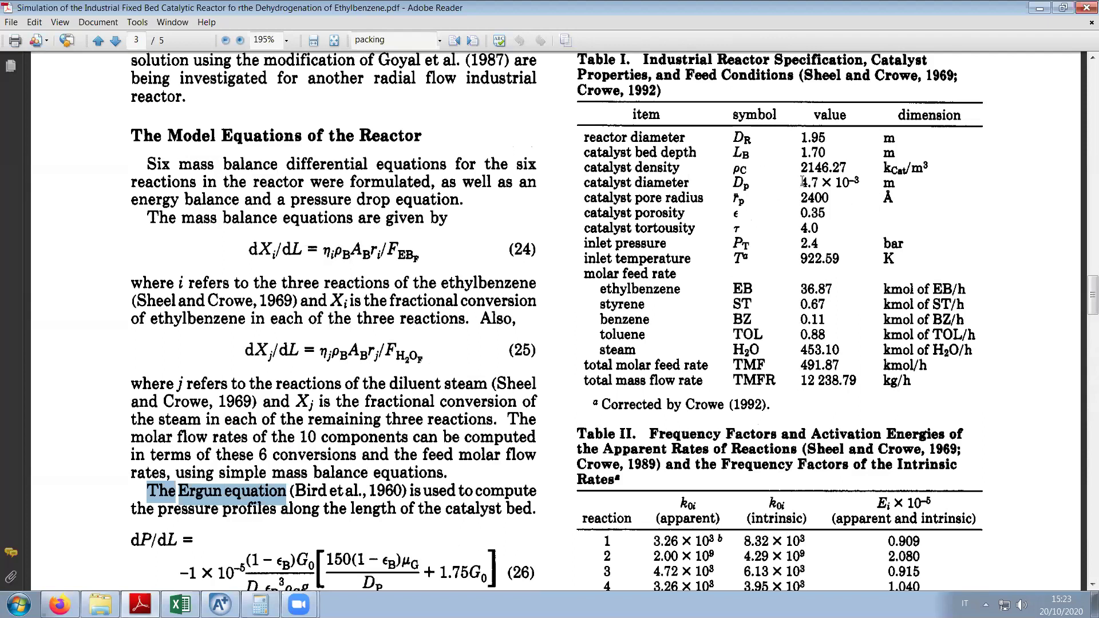
drag(803, 182, 865, 178)
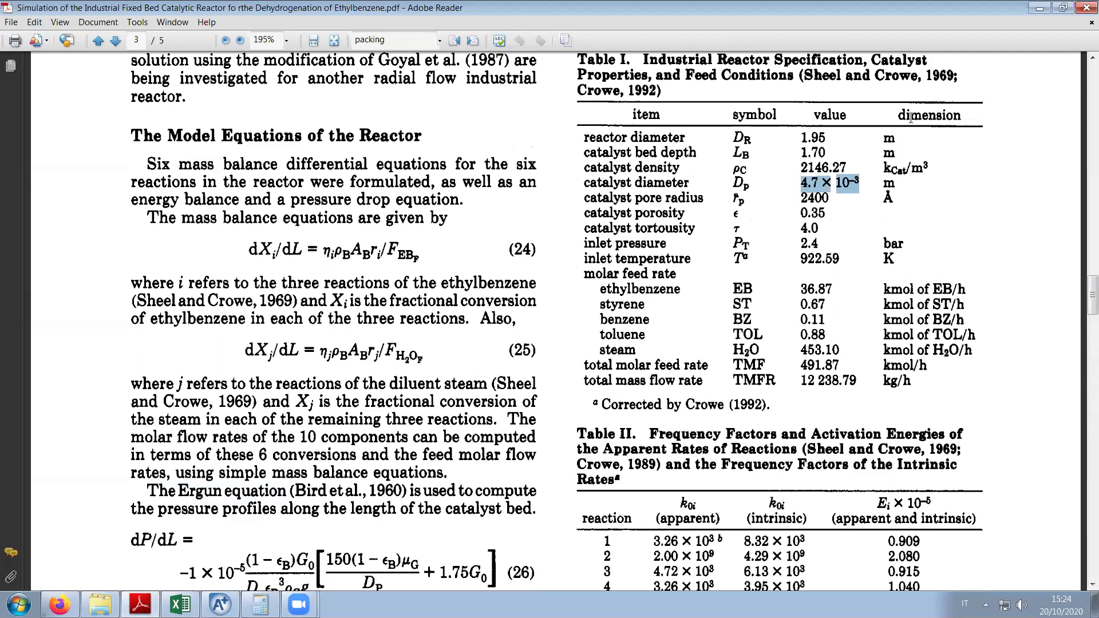
key(alt+Tab)
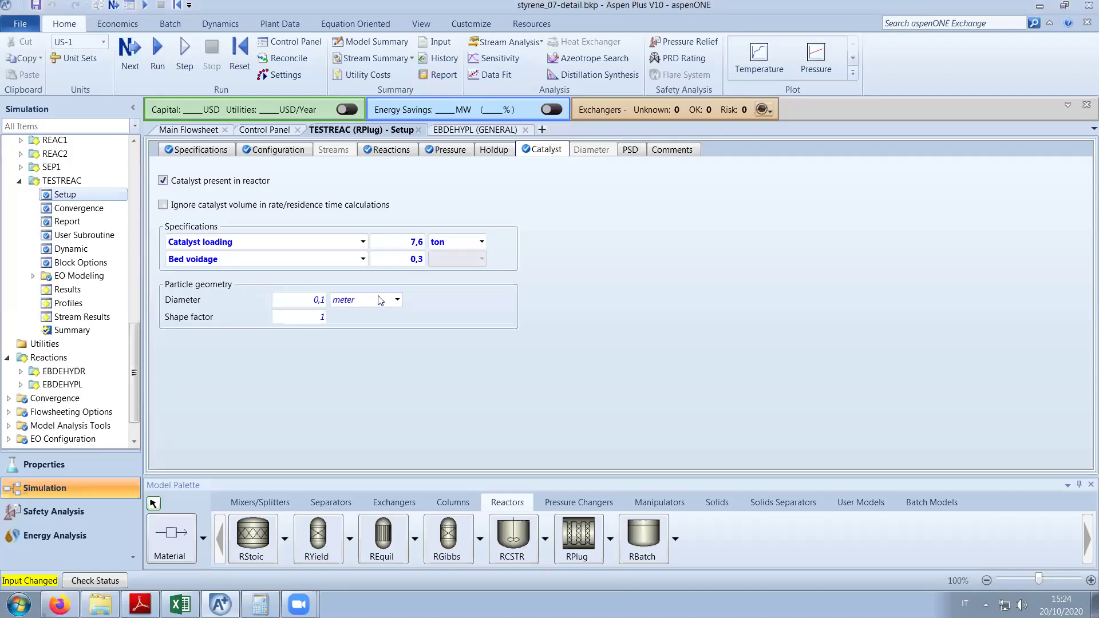
click(397, 300)
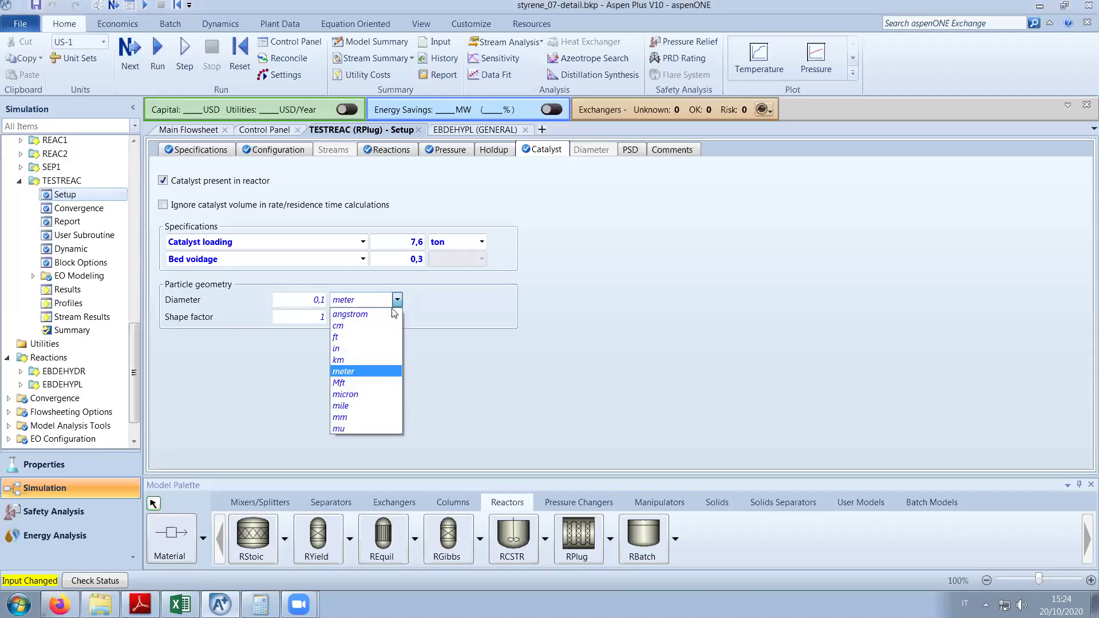
click(372, 416)
click(316, 301)
text(4,7)
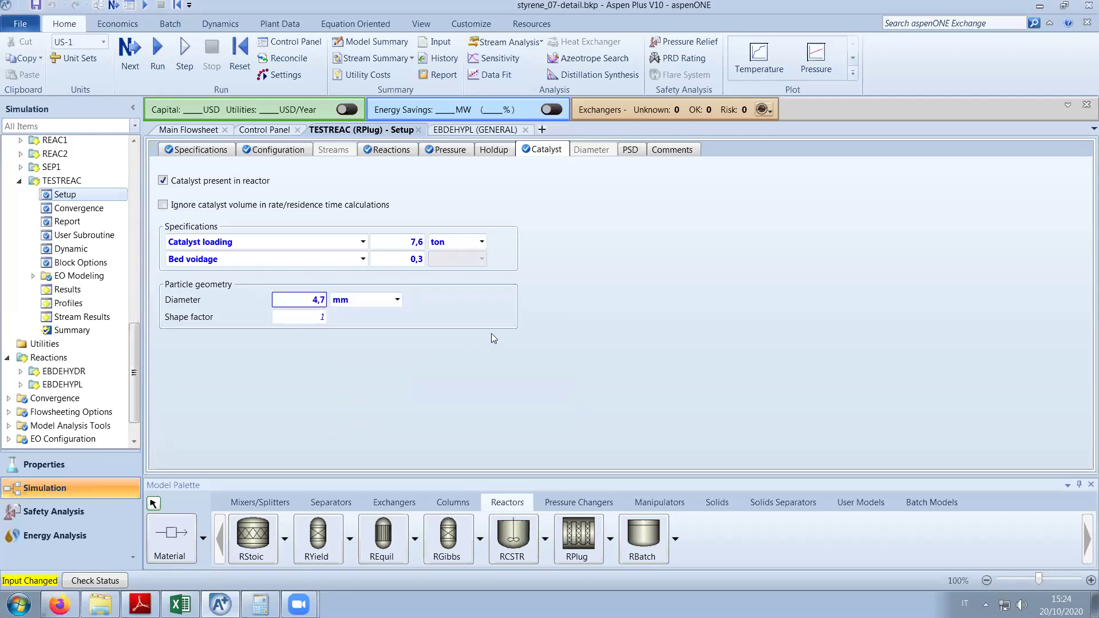
Check the industrial reactor's outlet pressure and temperature in the paper's Table III, then review Table I's inlet conditions again.
click(140, 604)
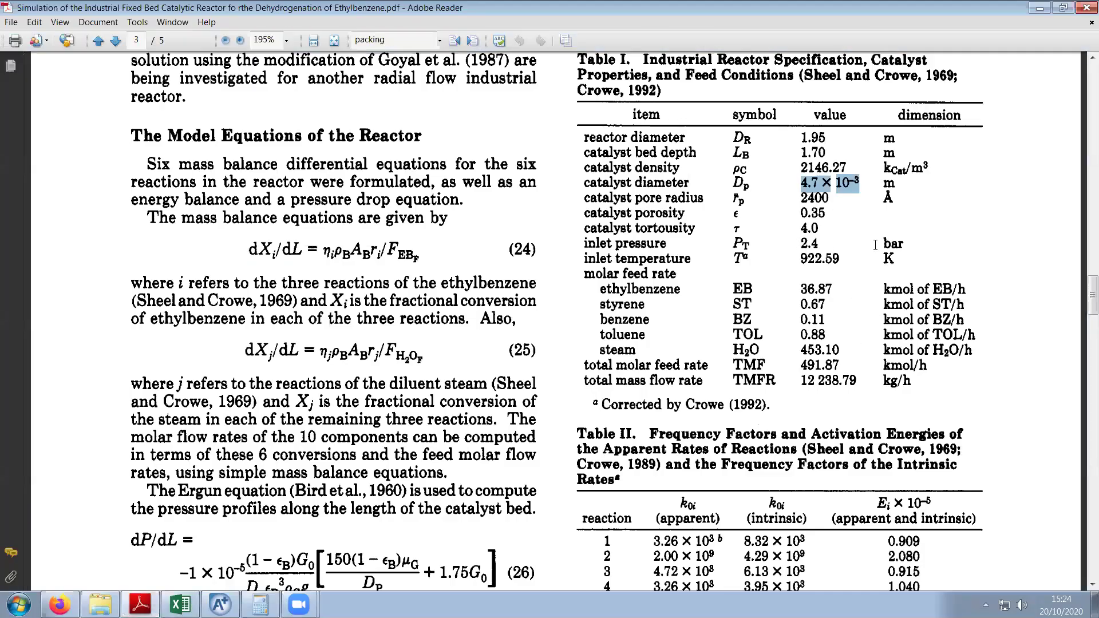
scroll(642, 431, down, 8)
scroll(642, 431, down, 13)
scroll(644, 430, down, 2)
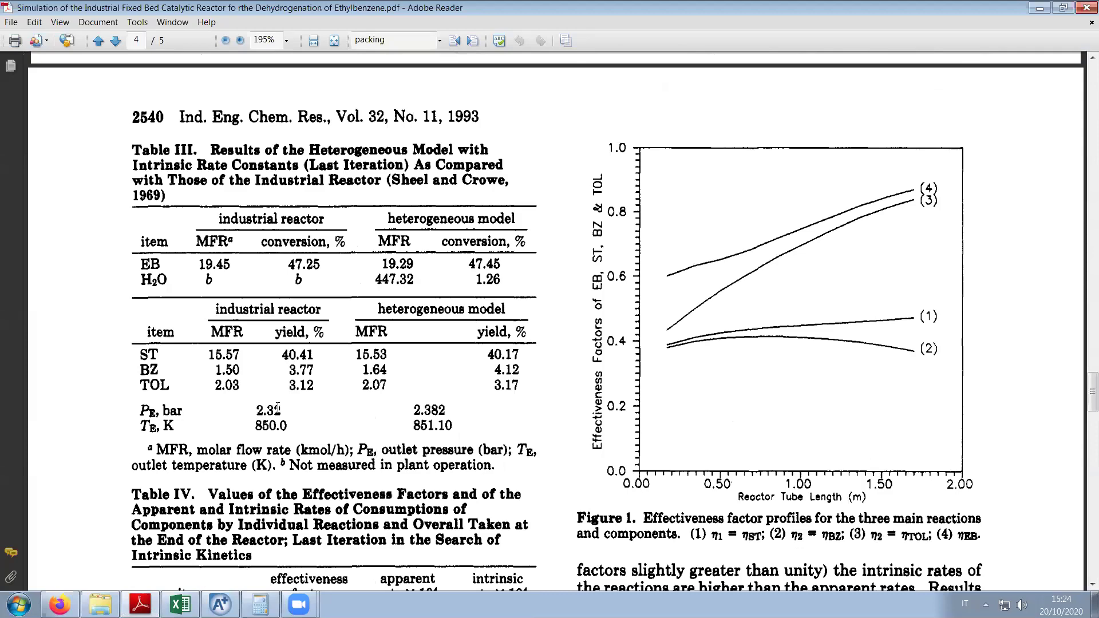
scroll(277, 409, up, 11)
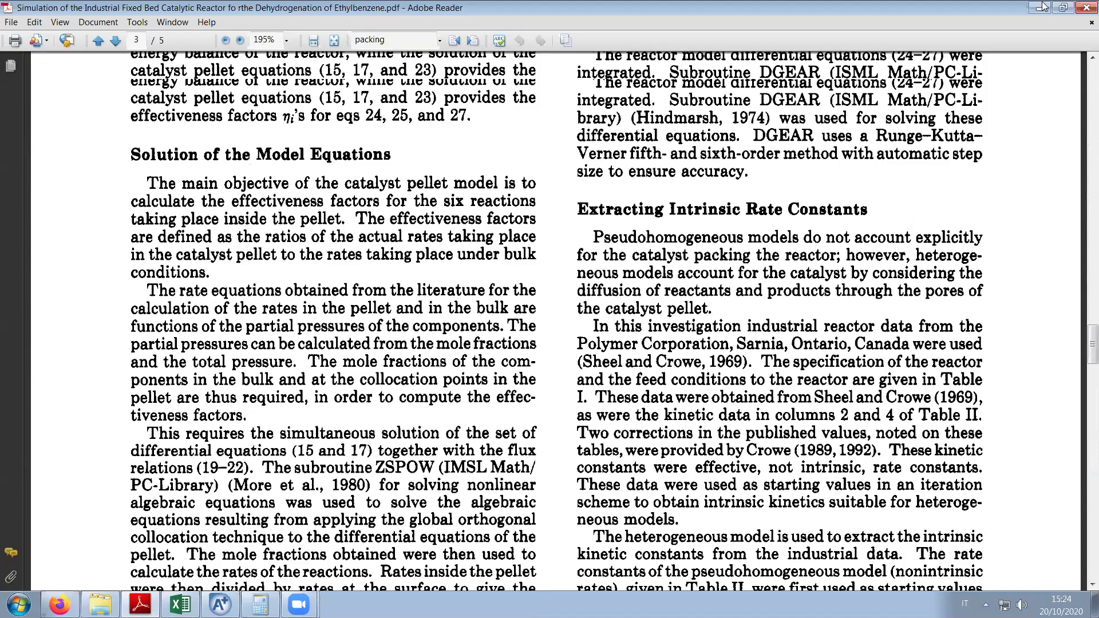
scroll(569, 342, up, 6)
scroll(554, 352, up, 6)
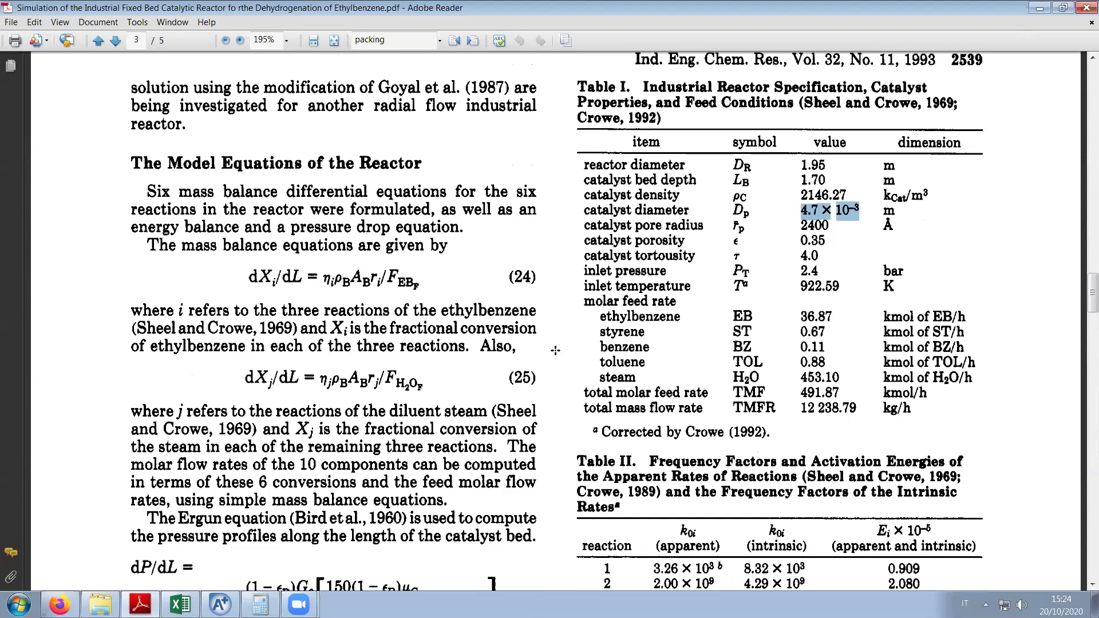
click(1040, 10)
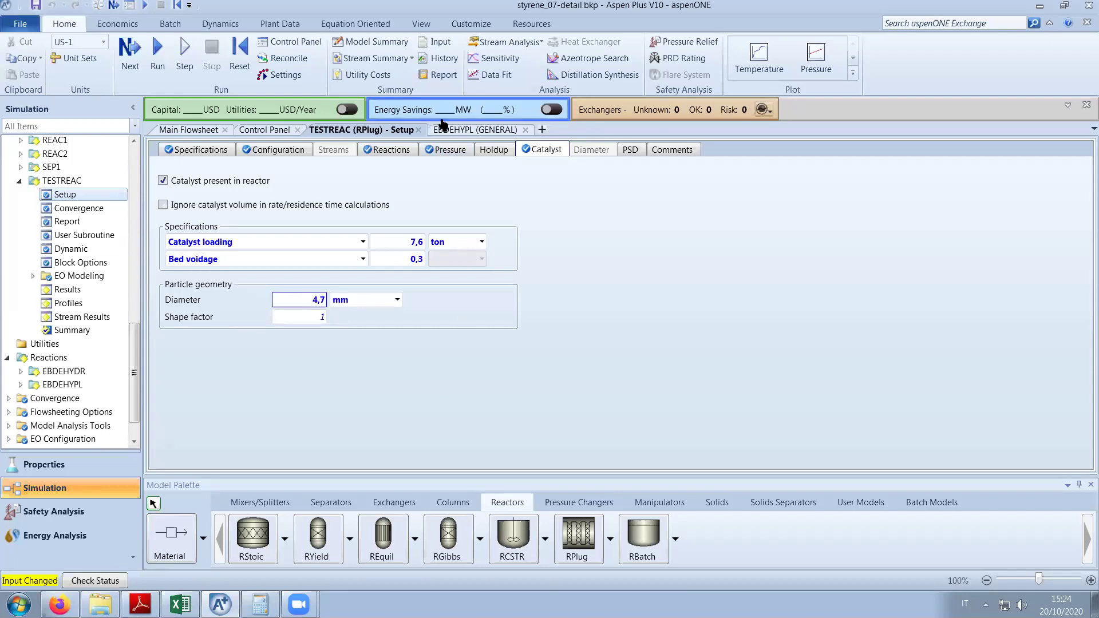
Define a catalyst activity named A1 for the EBDEHYPL reaction set.
click(490, 128)
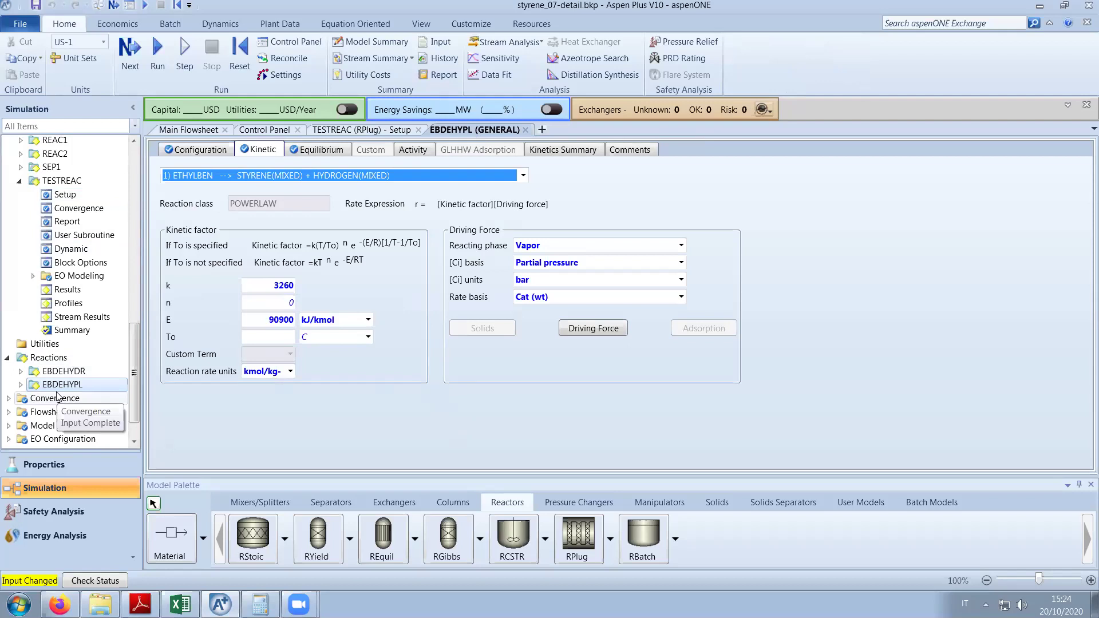
click(416, 150)
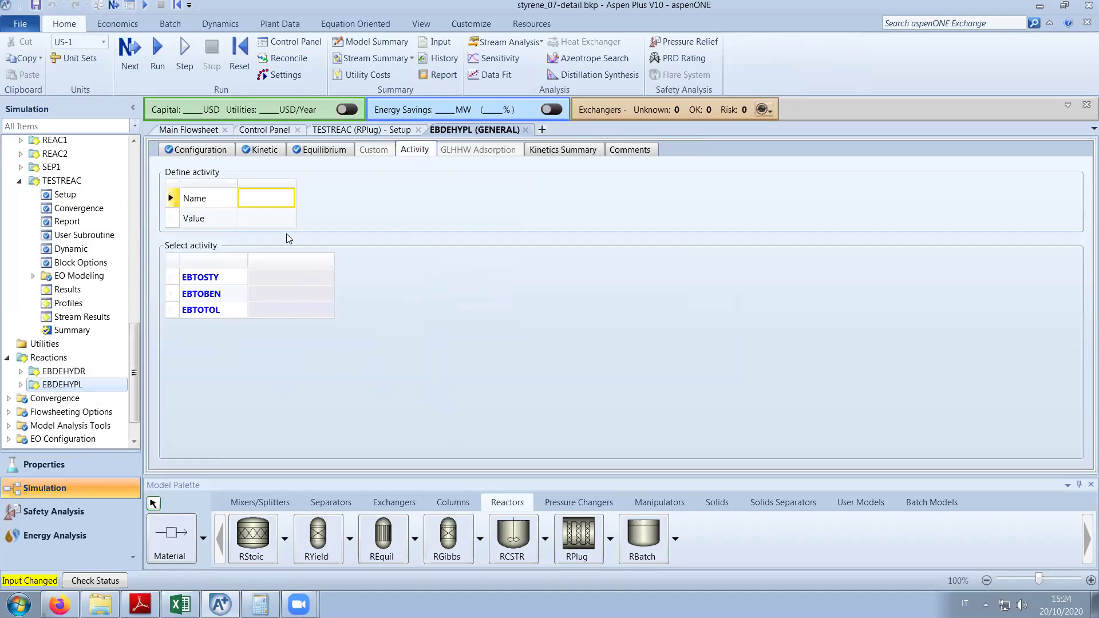
text(A1)
key(Return)
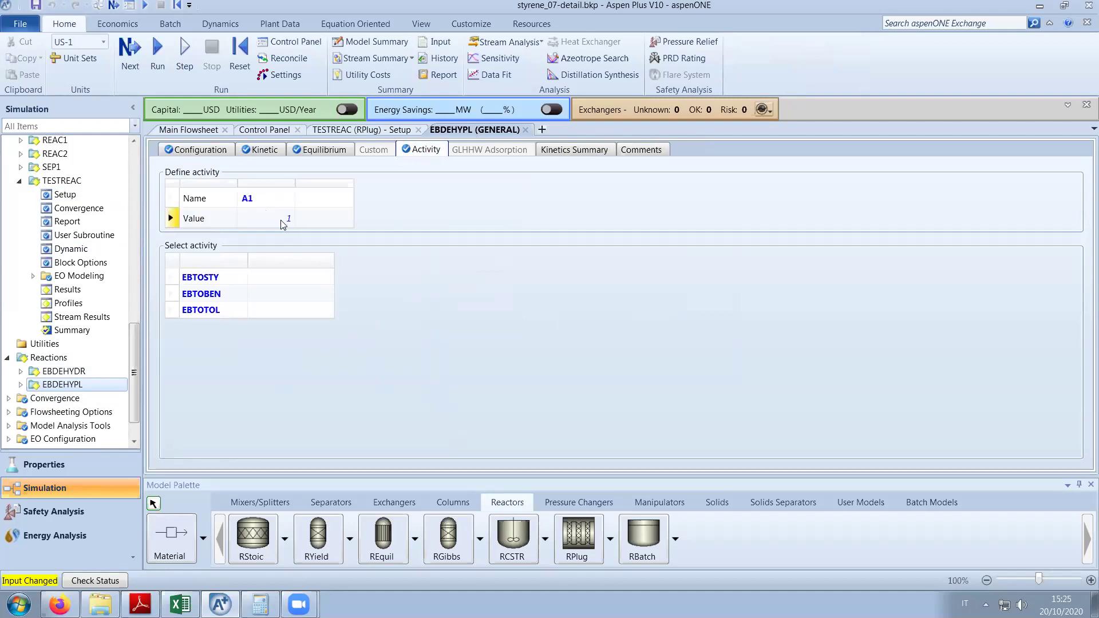
Assign activity A1 to the EBTOSTY, EBTOBEN and EBTOTOL reactions of the EBDEHYPL set.
click(318, 277)
click(328, 277)
click(326, 293)
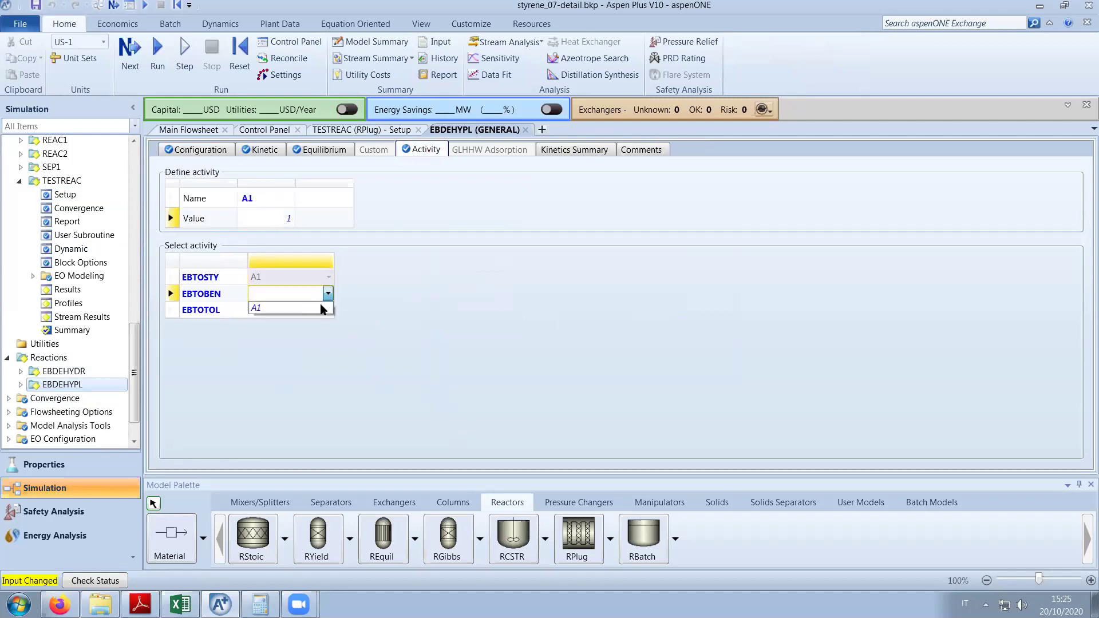
click(319, 310)
click(327, 295)
click(327, 312)
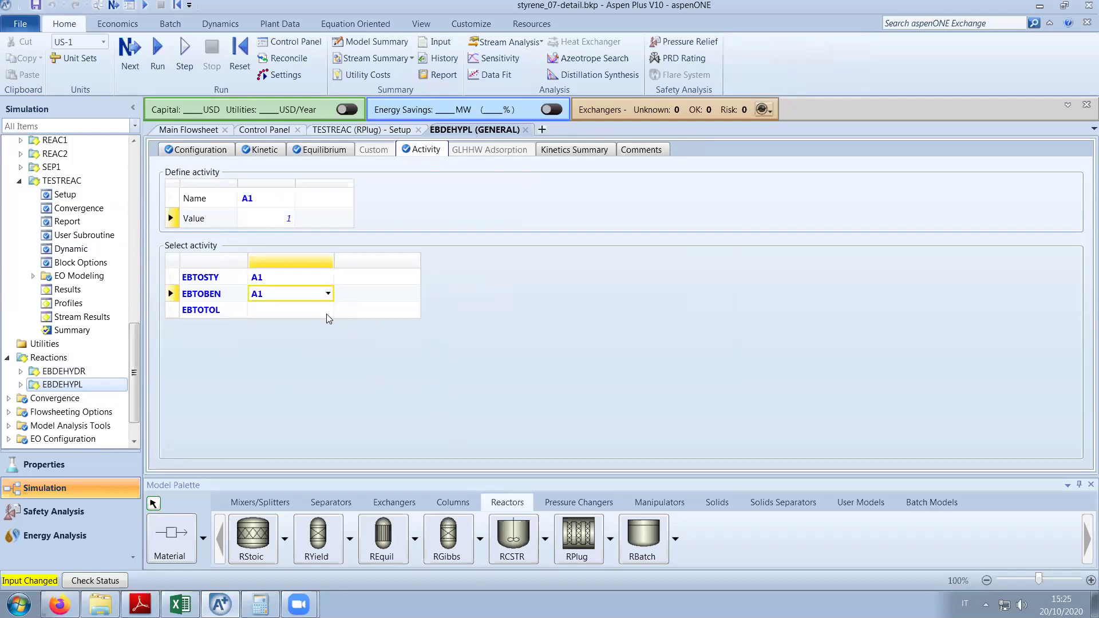
click(326, 311)
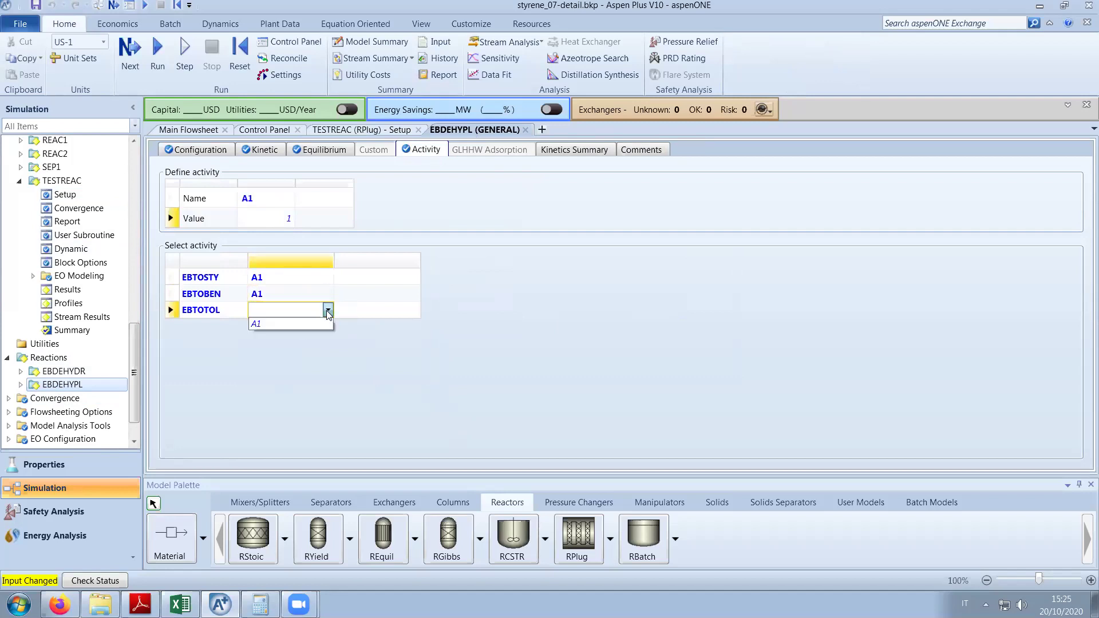
click(309, 322)
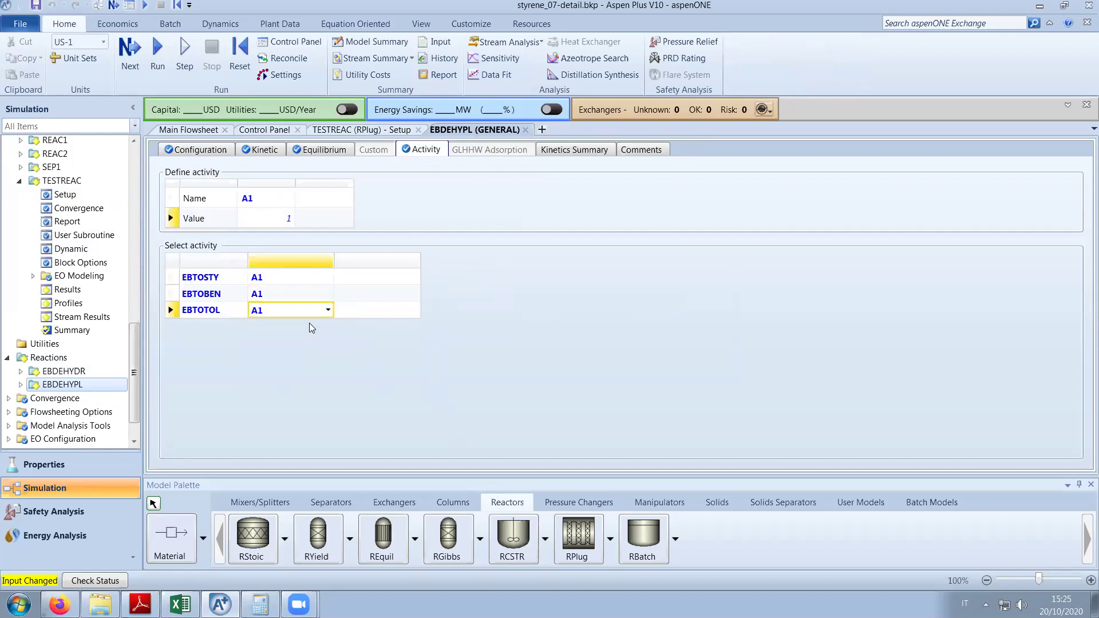
Set the value of activity A1 to 2.
click(286, 220)
text(2)
key(Return)
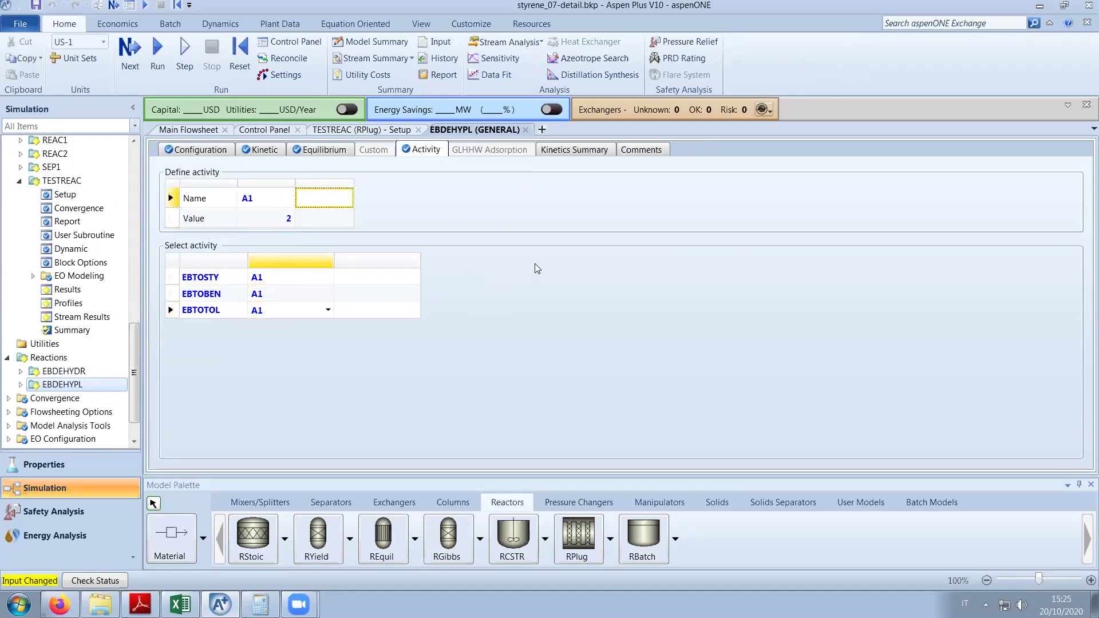
click(284, 223)
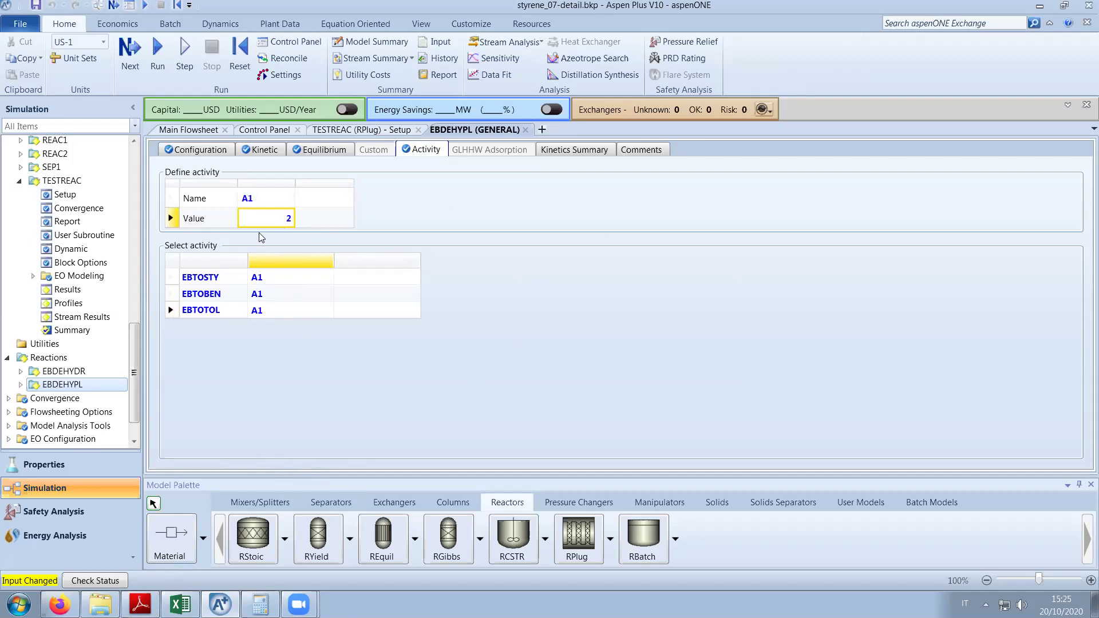
Compare the ethylbenzene-to-styrene reaction's kinetic parameters with the apparent and intrinsic frequency factors in the paper's Table II.
click(262, 149)
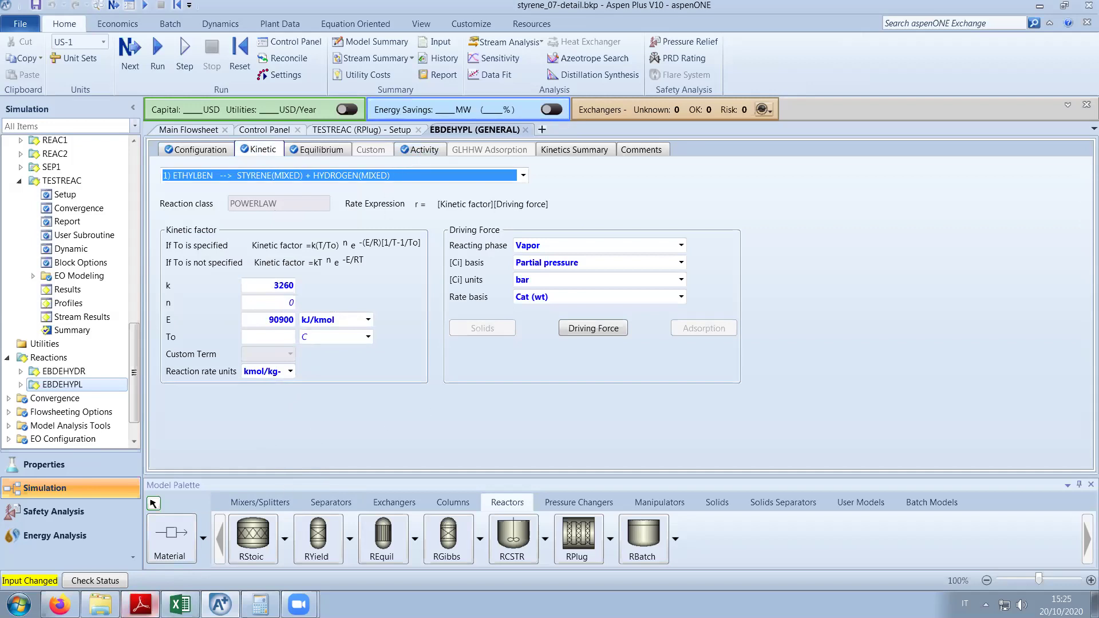
key(alt+Tab)
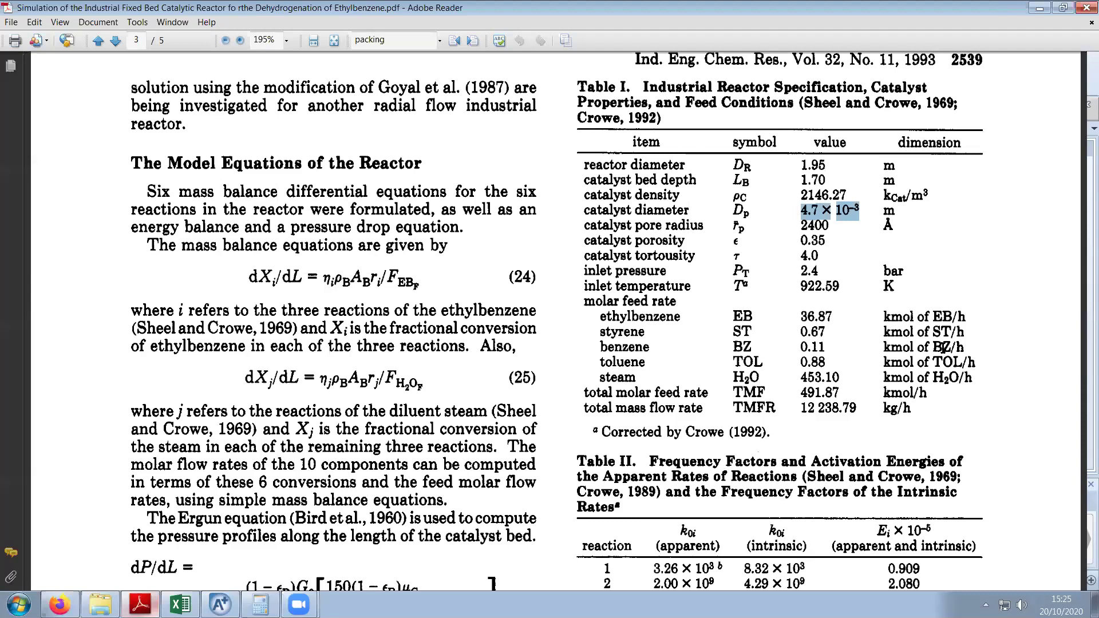
scroll(933, 134, down, 3)
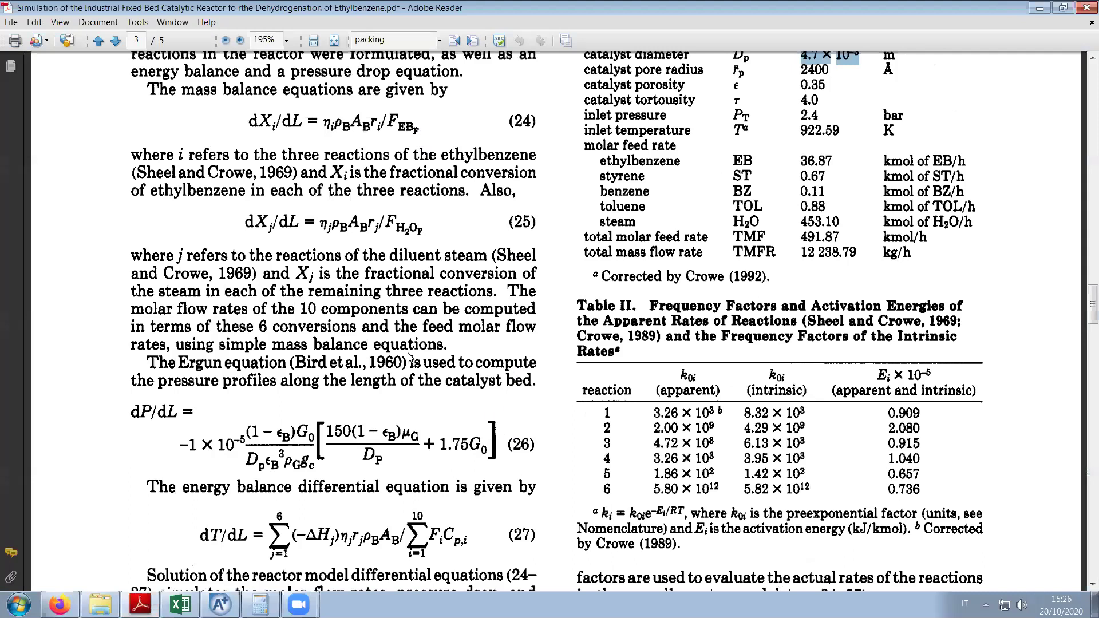
key(alt+Tab)
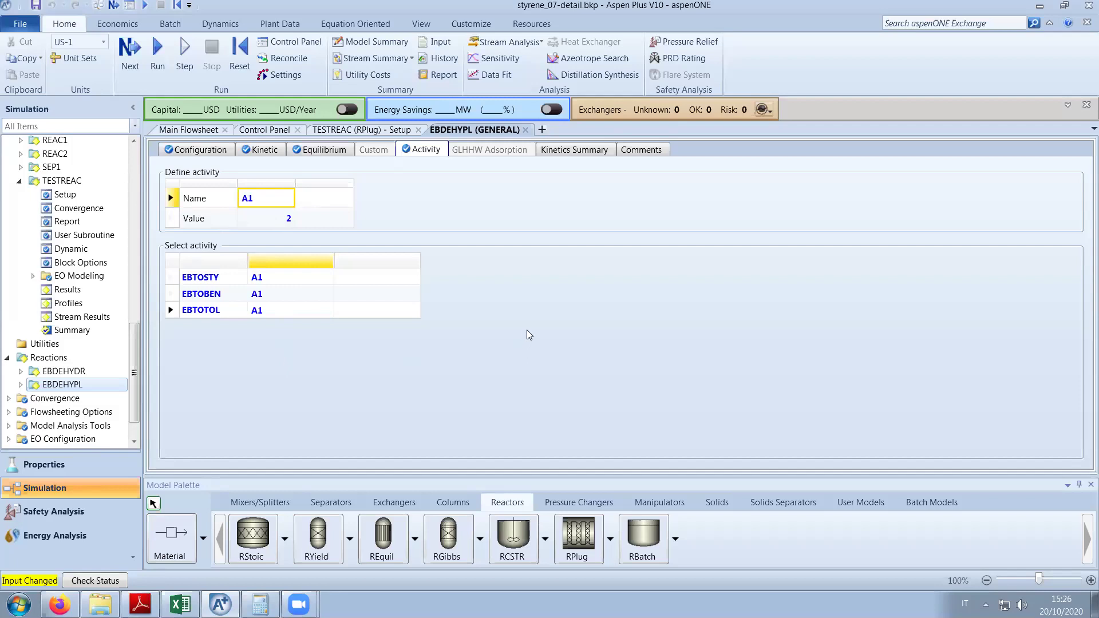
click(265, 150)
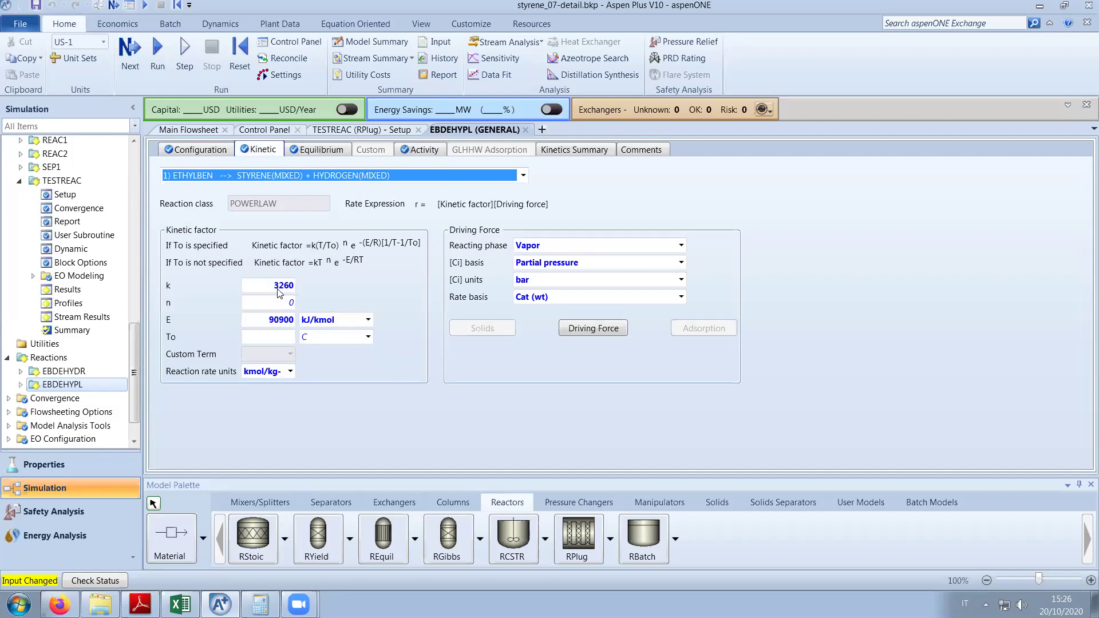
click(141, 605)
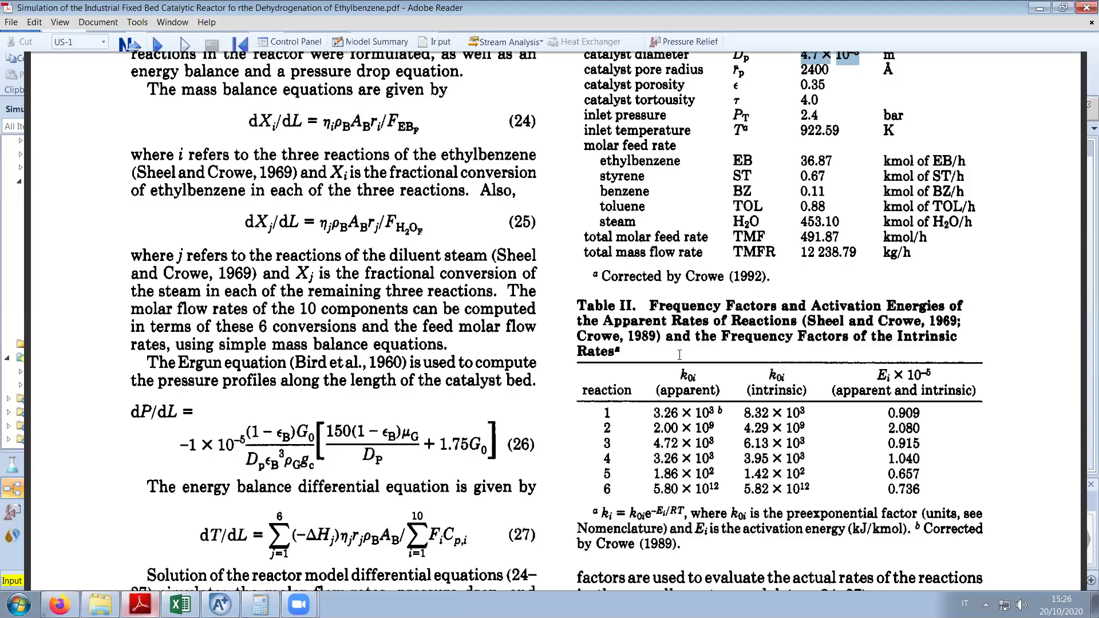
drag(714, 376, 714, 385)
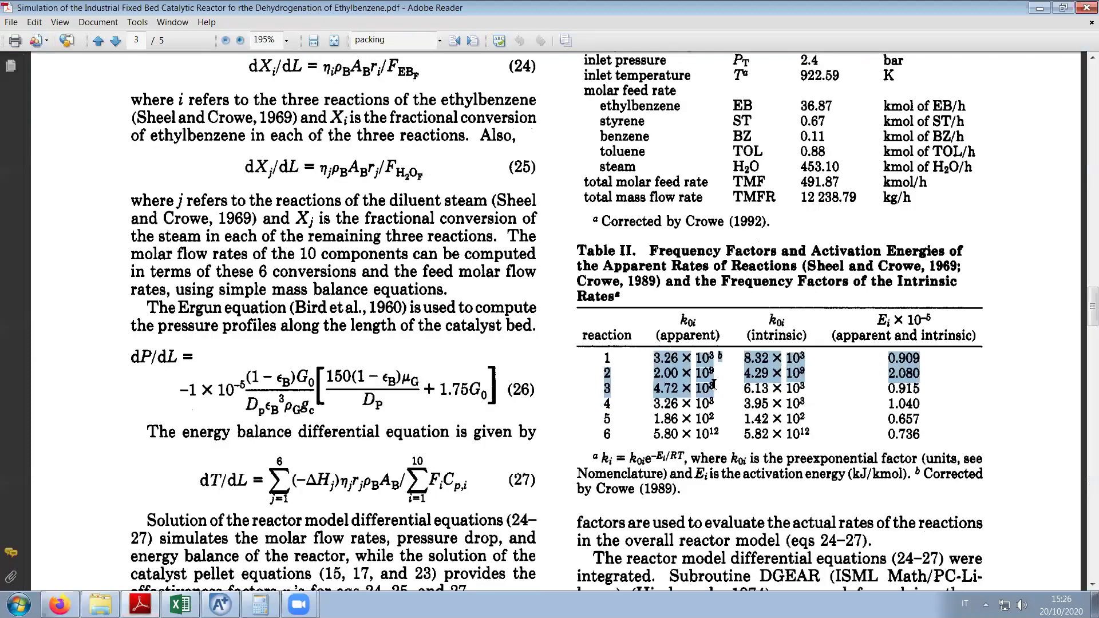
scroll(714, 385, up, 3)
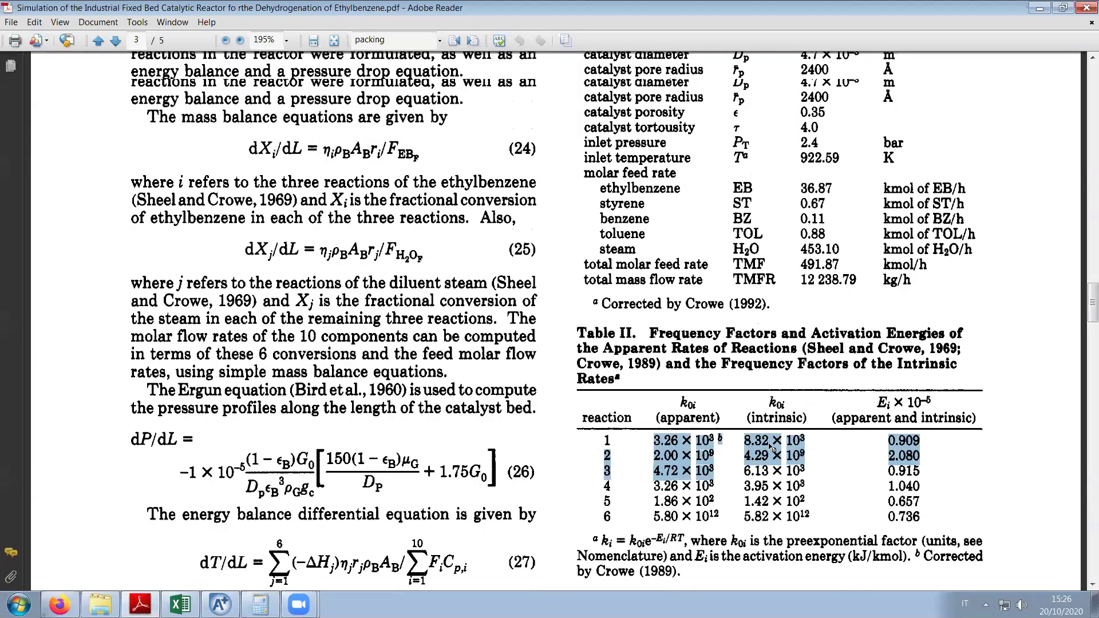
scroll(485, 394, up, 4)
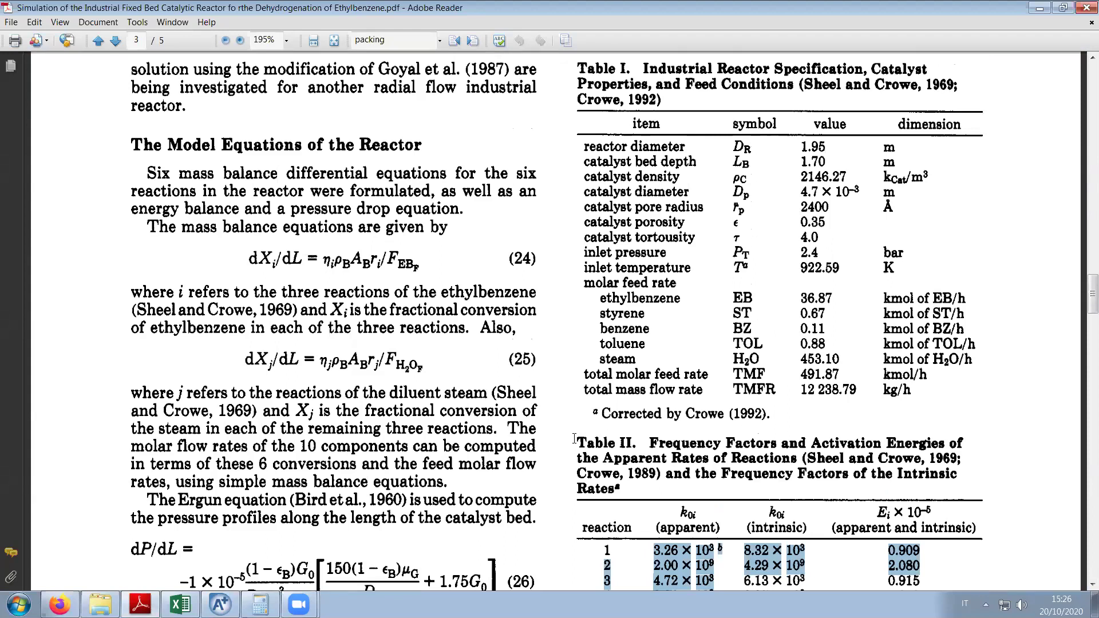
scroll(575, 439, down, 7)
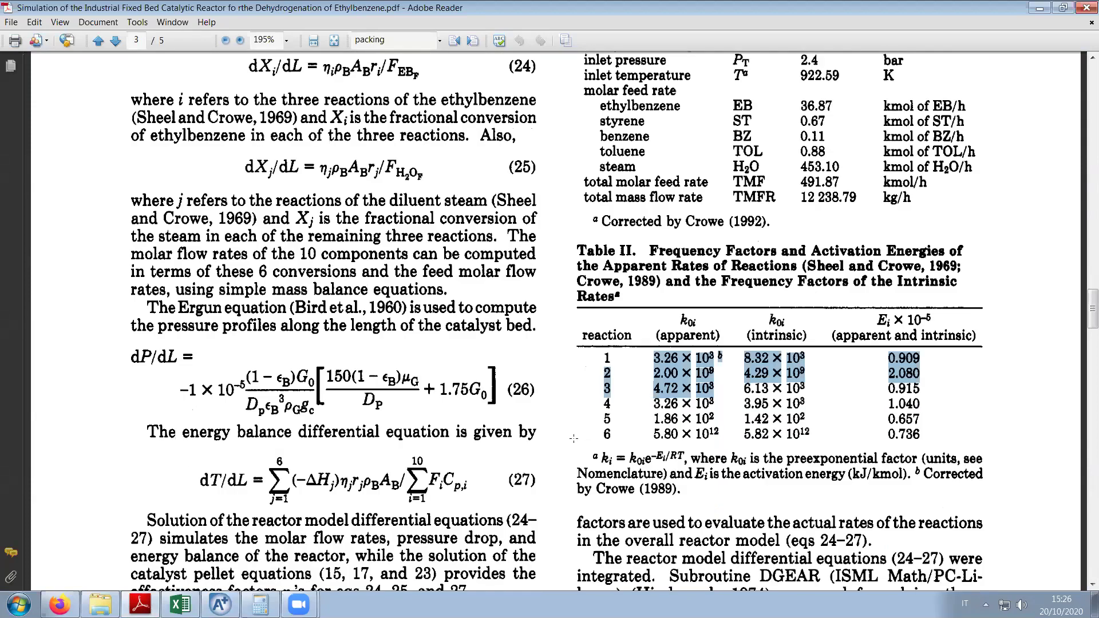
Check the industrial reactor's outlet flows, conversion and yields in the paper's Table III, then return to Aspen Plus.
scroll(574, 439, down, 10)
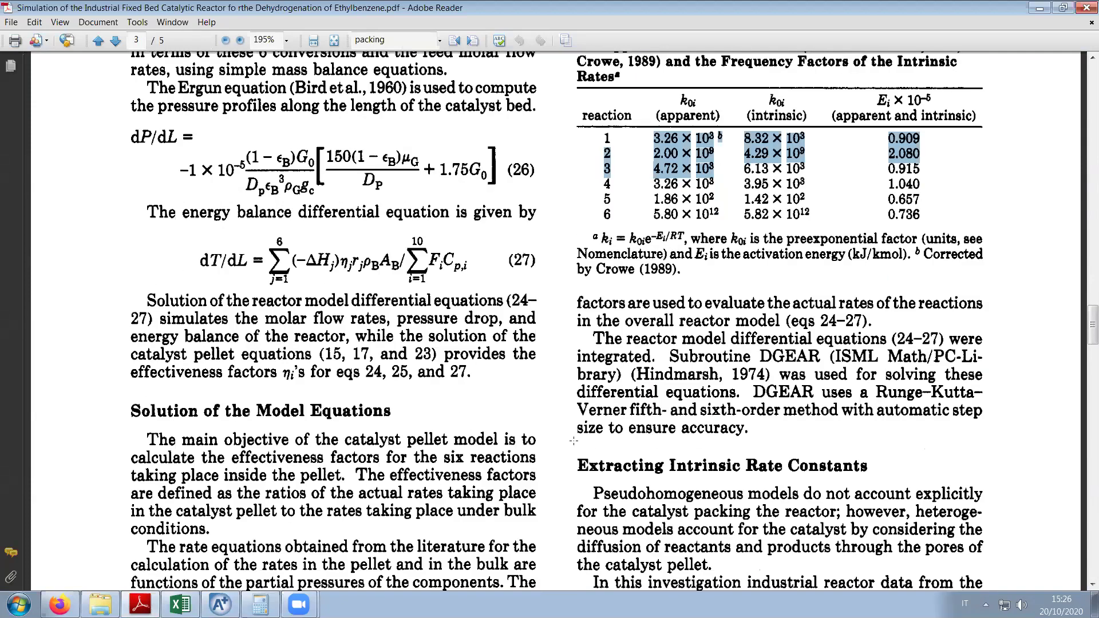
scroll(575, 444, down, 18)
scroll(223, 311, down, 17)
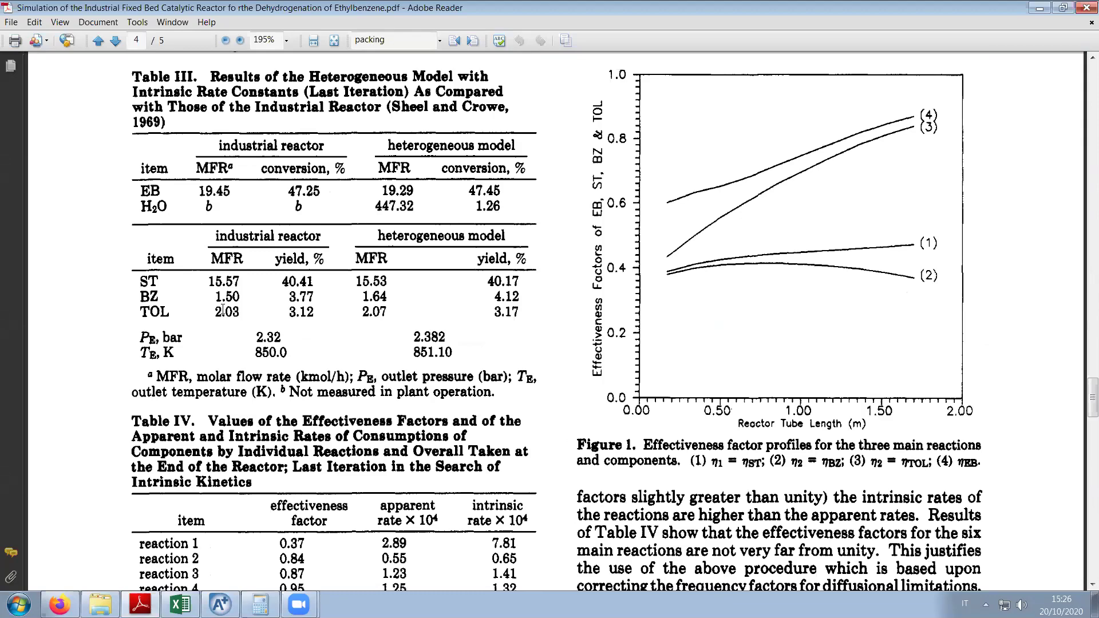
scroll(608, 441, up, 19)
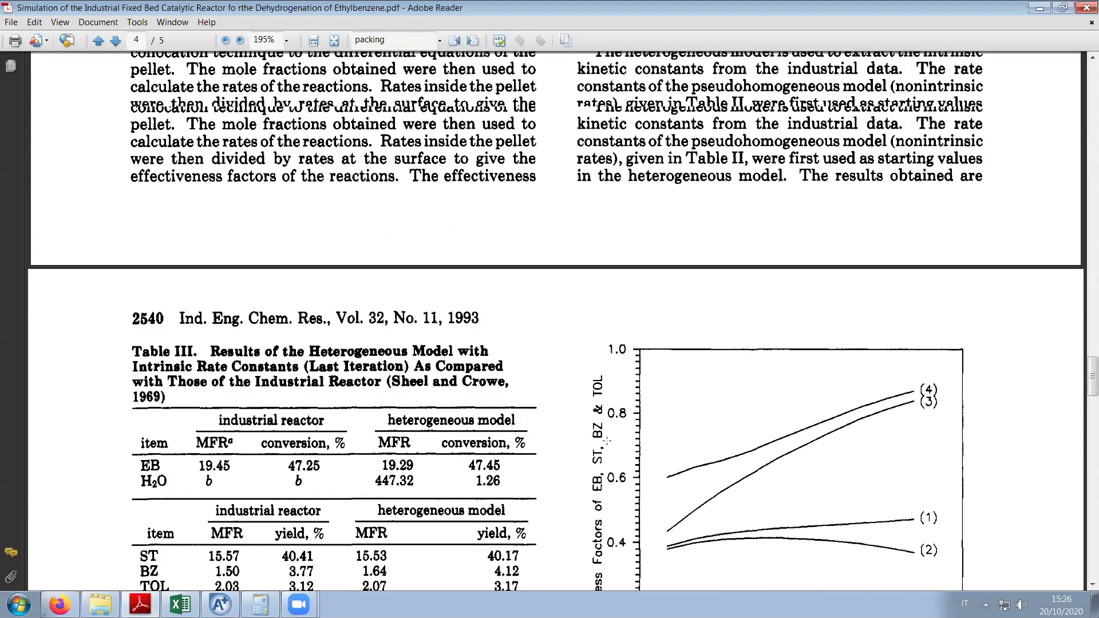
key(alt+Tab)
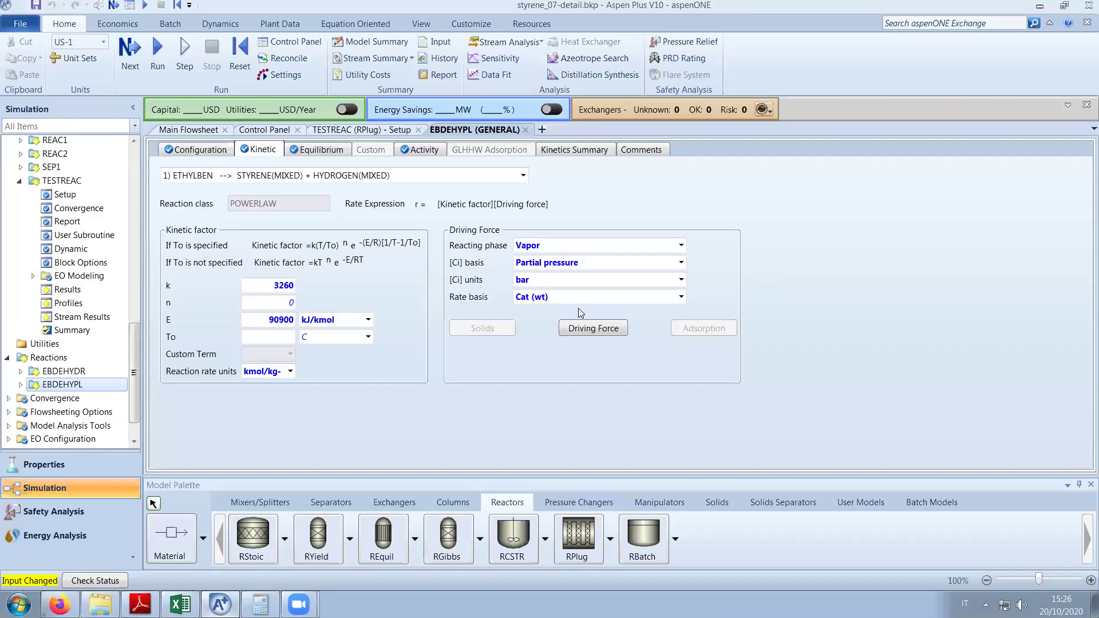
Review TESTREAC's catalyst setup and the control panel, then run the simulation with the modified catalyst activity.
click(378, 129)
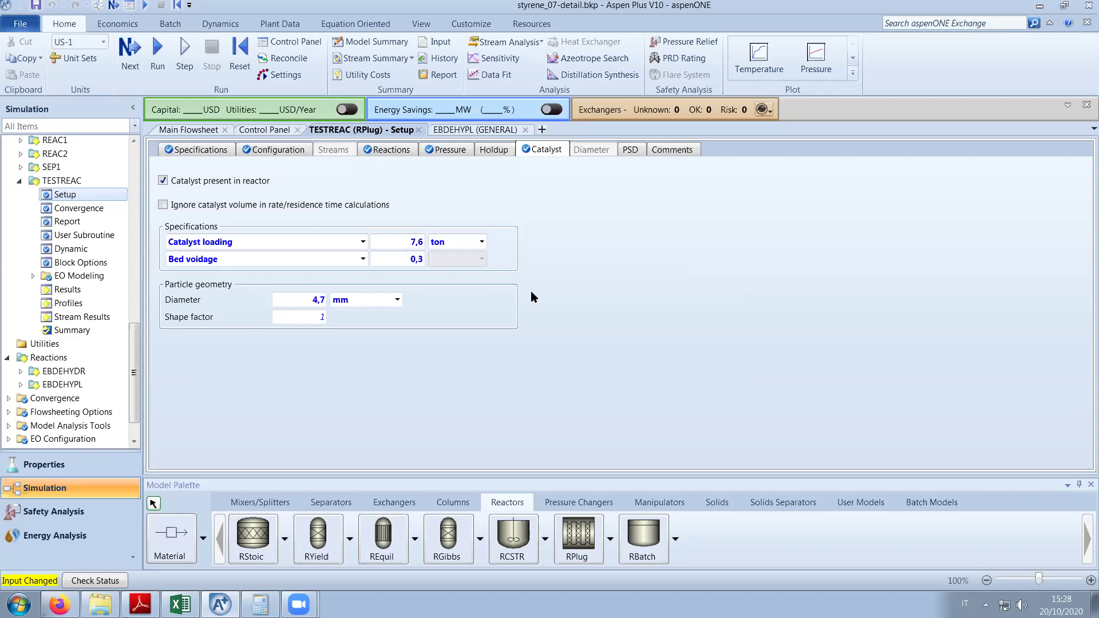
click(179, 130)
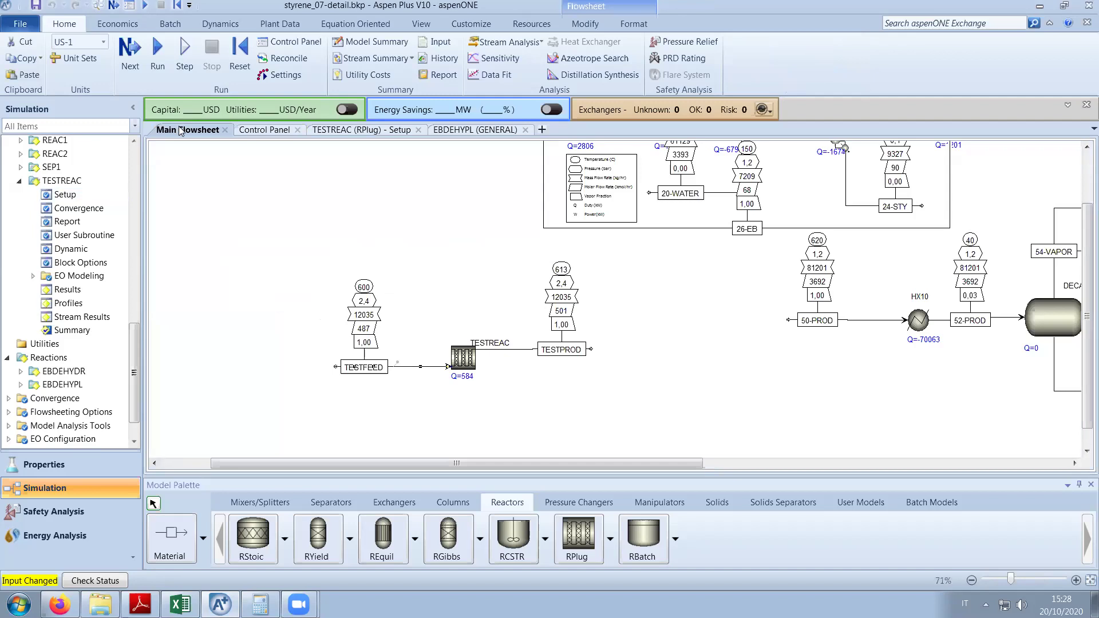
click(273, 130)
click(355, 131)
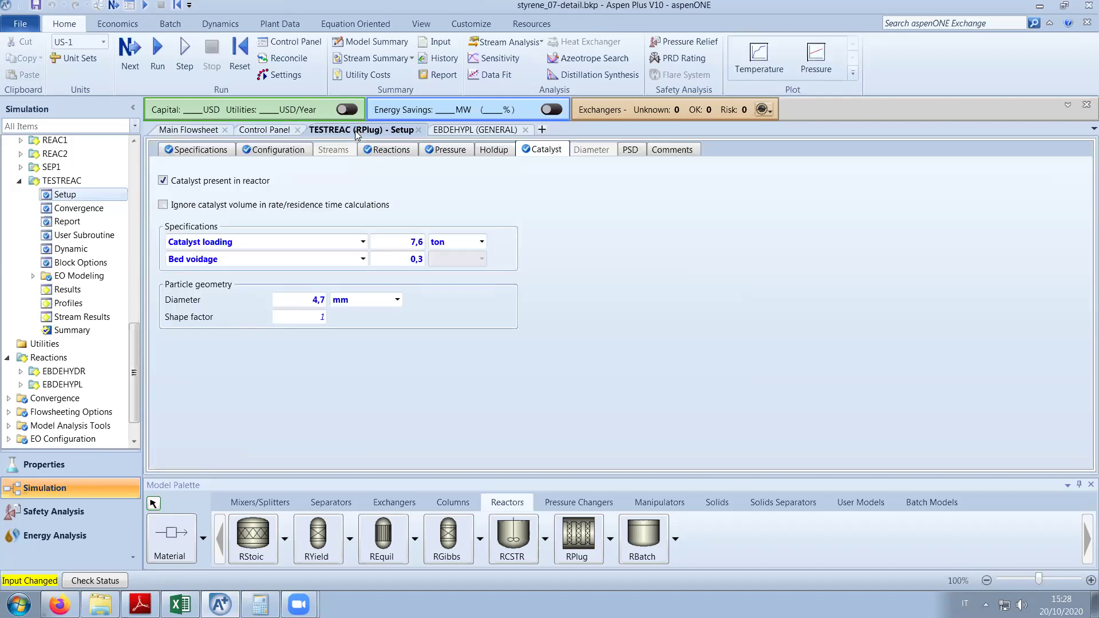
click(254, 130)
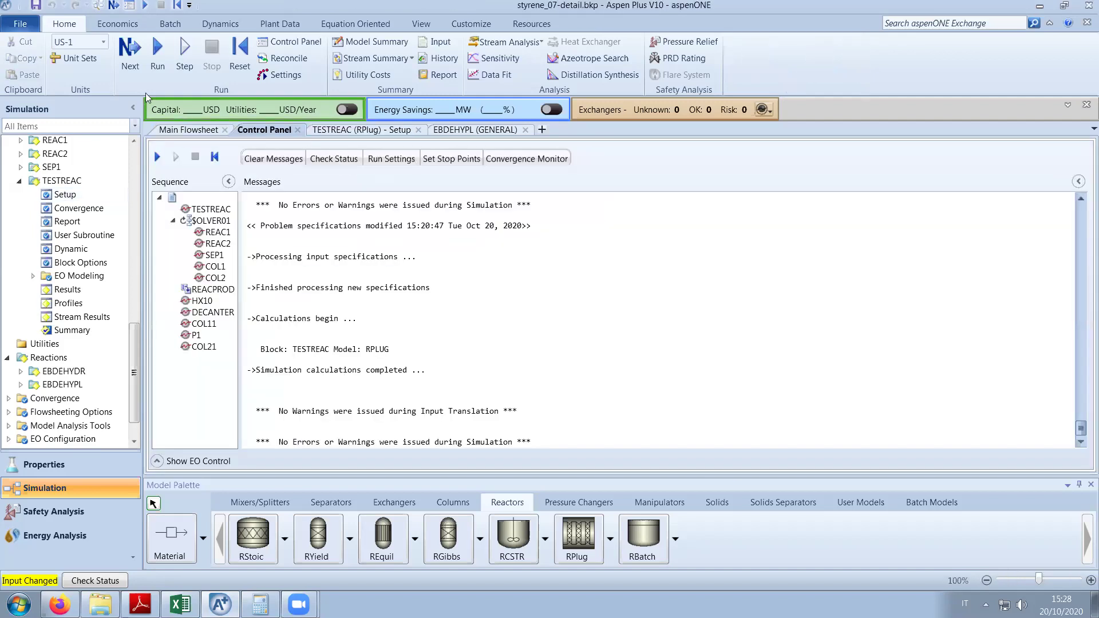
click(131, 54)
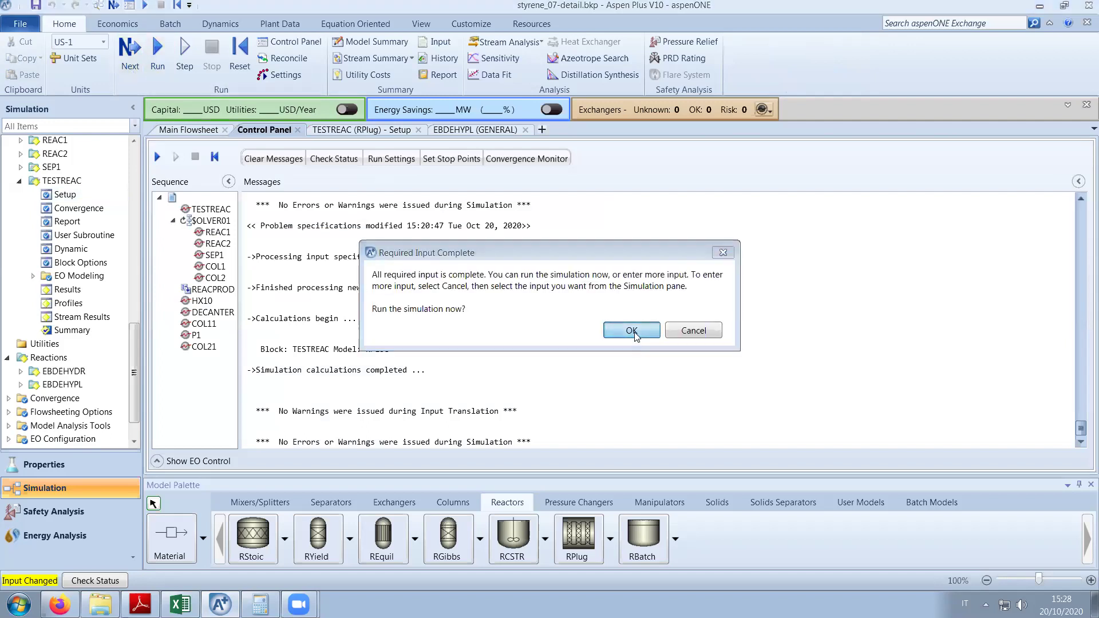
click(632, 331)
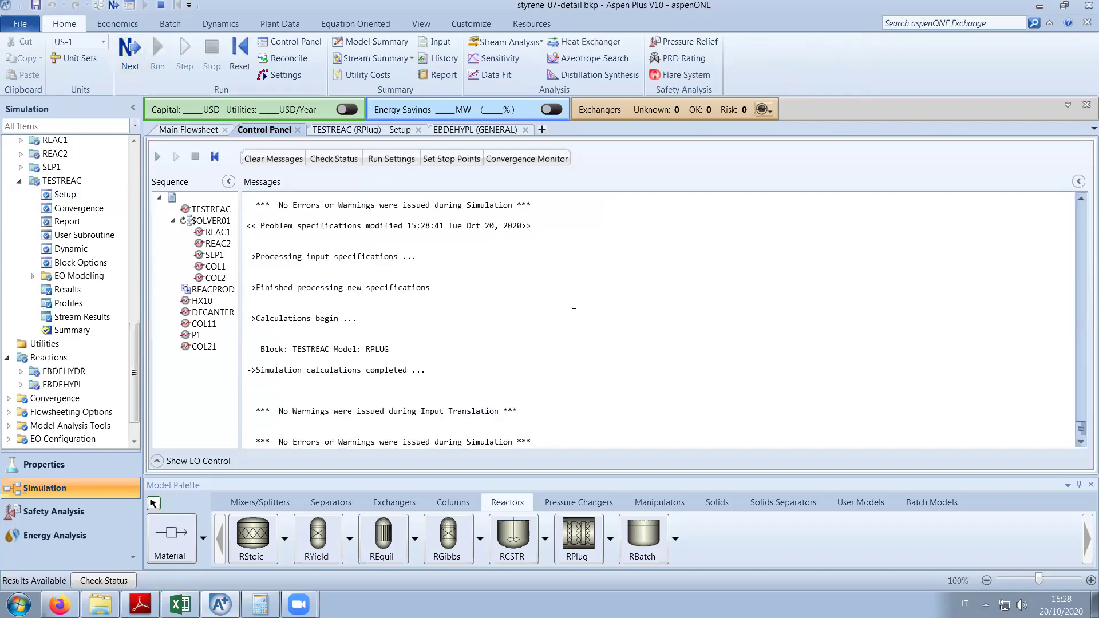
Inspect the TESTFEED and TESTPROD stream conditions around TESTREAC on the main flowsheet.
click(195, 130)
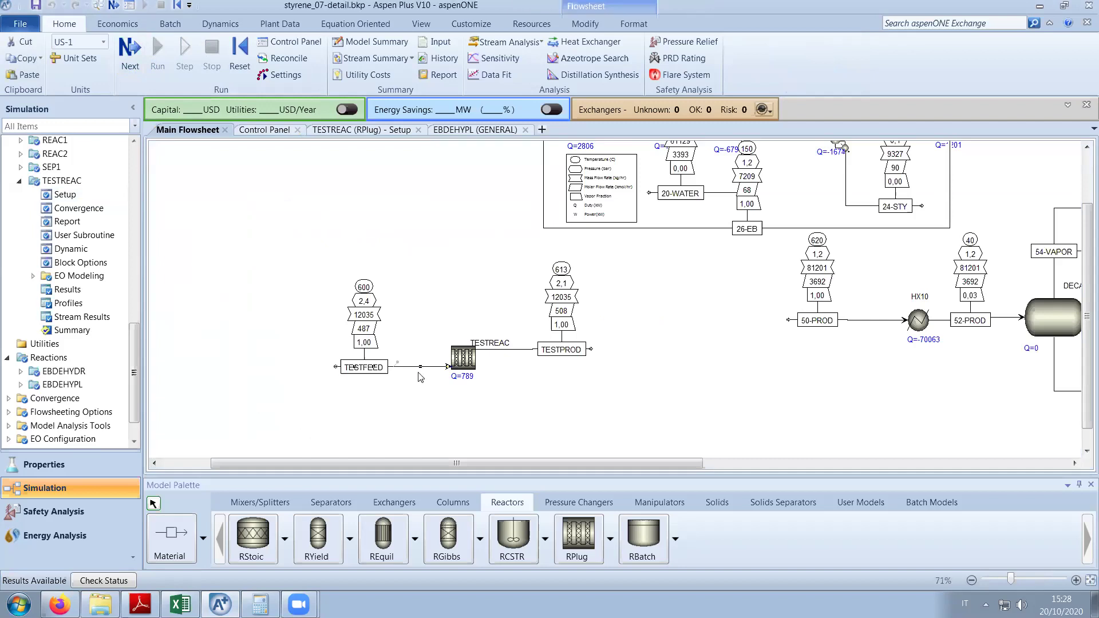
click(456, 410)
scroll(457, 410, up, 3)
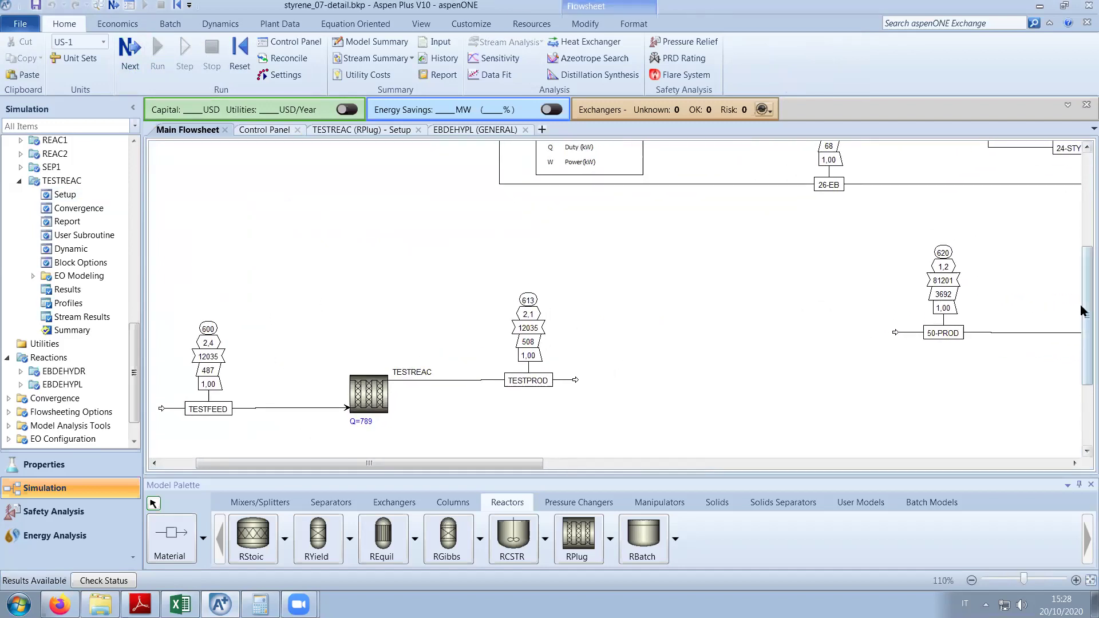
scroll(927, 312, down, 1)
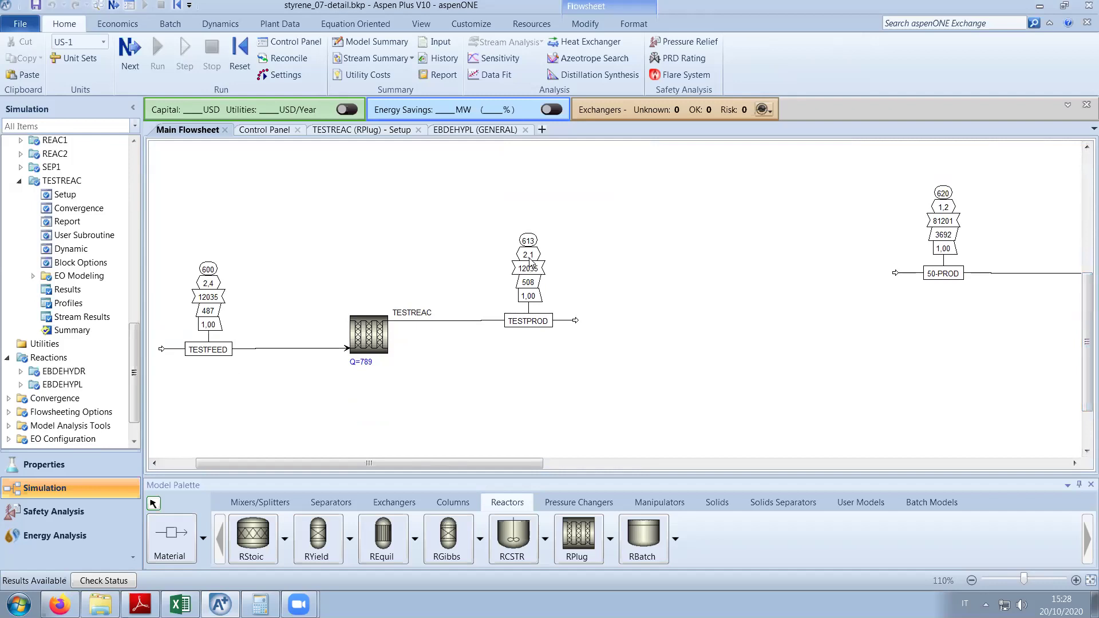
Examine TESTREAC's stream results, comparing temperature, pressure and component mole flows between TESTFEED and TESTPROD.
click(362, 131)
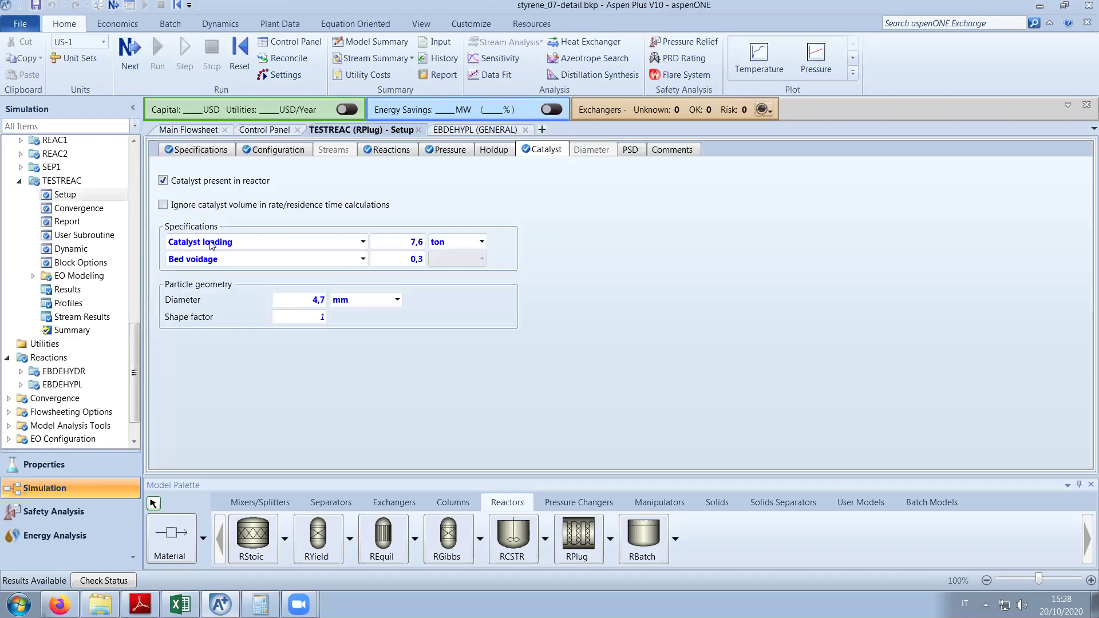
click(107, 318)
scroll(207, 351, down, 8)
click(189, 342)
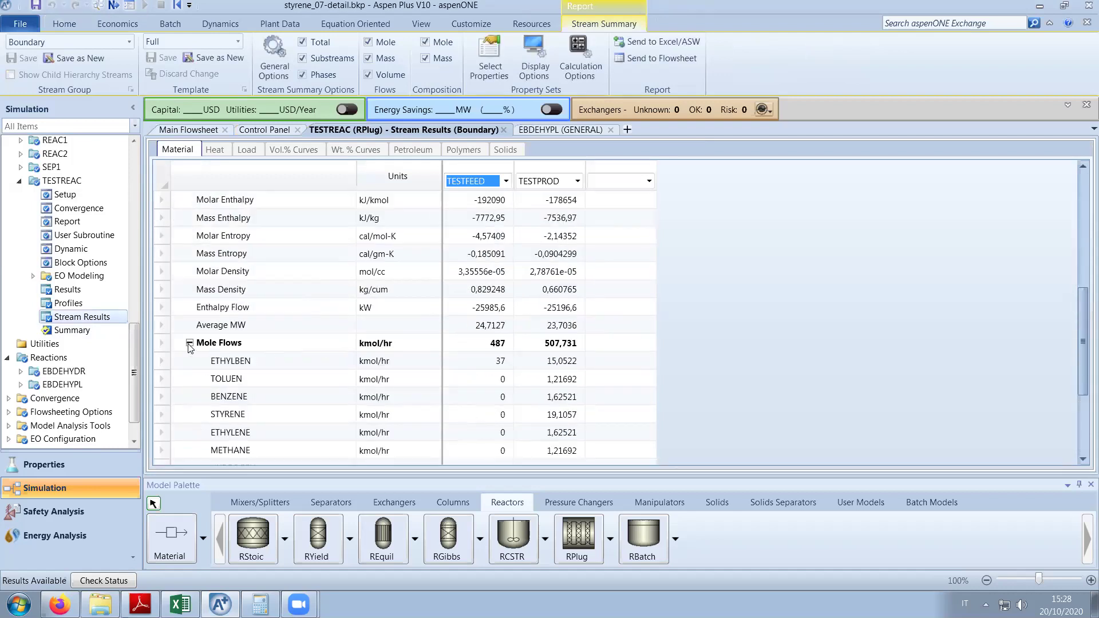
scroll(691, 342, down, 2)
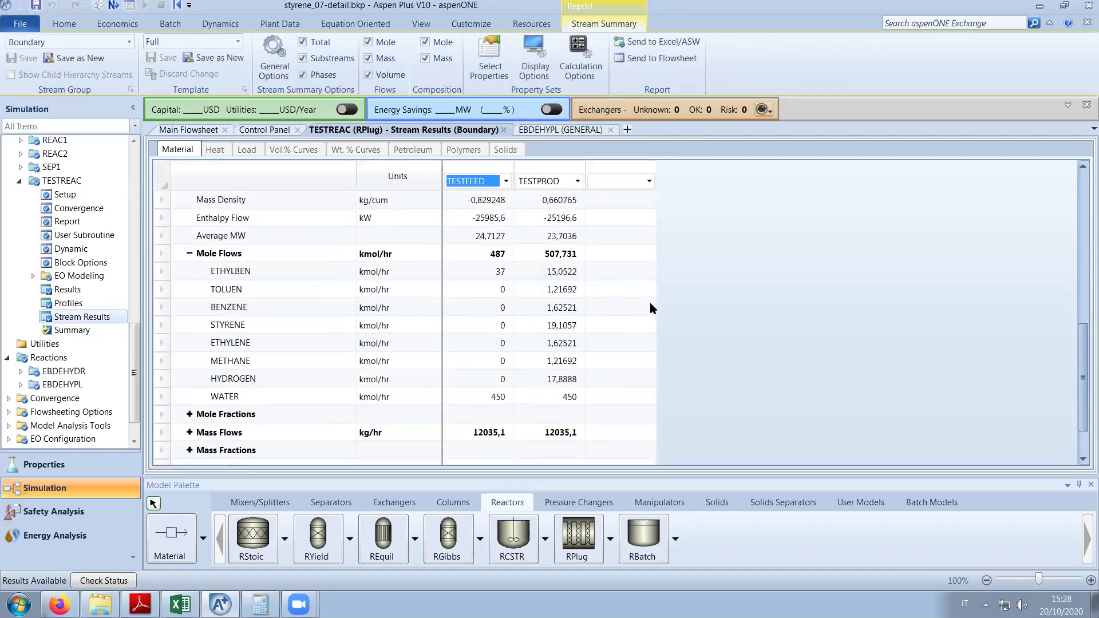
scroll(723, 325, up, 1)
scroll(723, 324, up, 5)
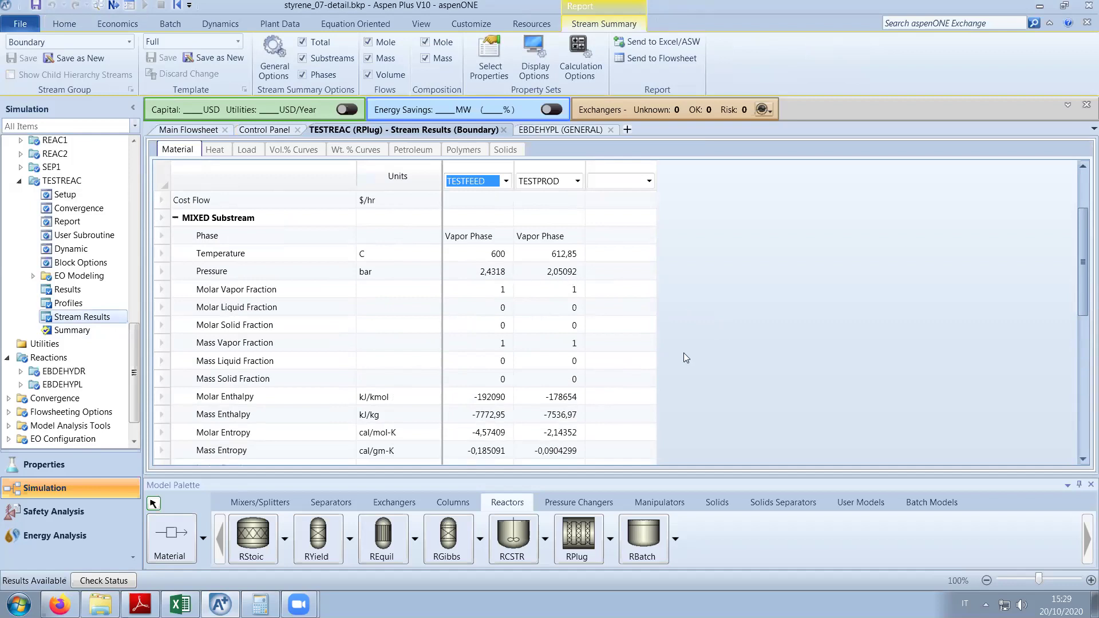
scroll(684, 354, down, 2)
scroll(684, 354, up, 1)
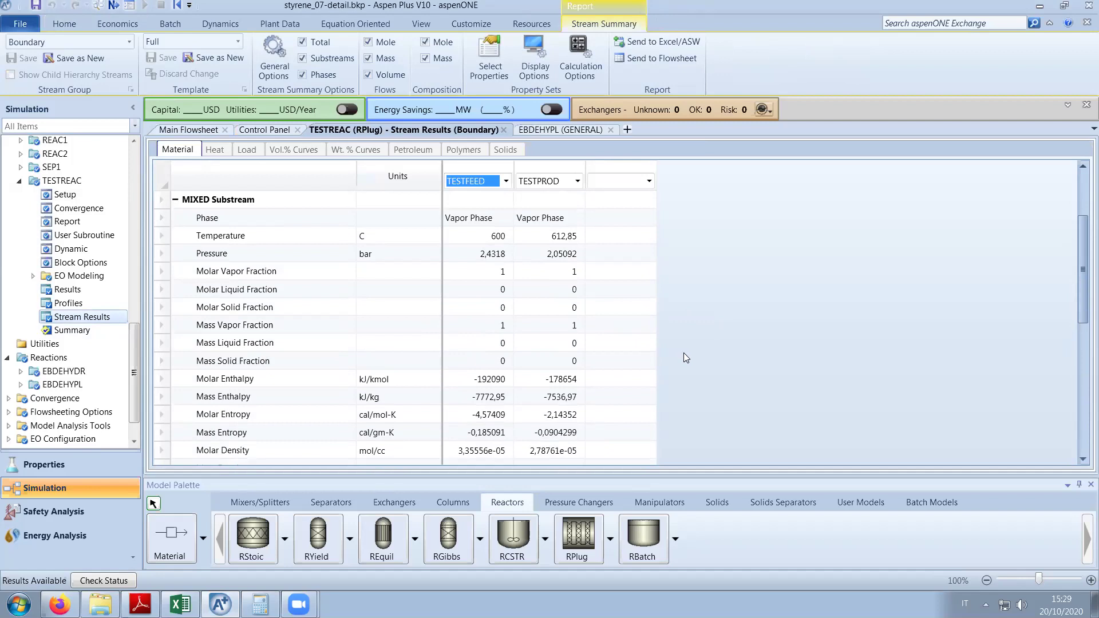
scroll(683, 352, down, 5)
right_click(684, 352)
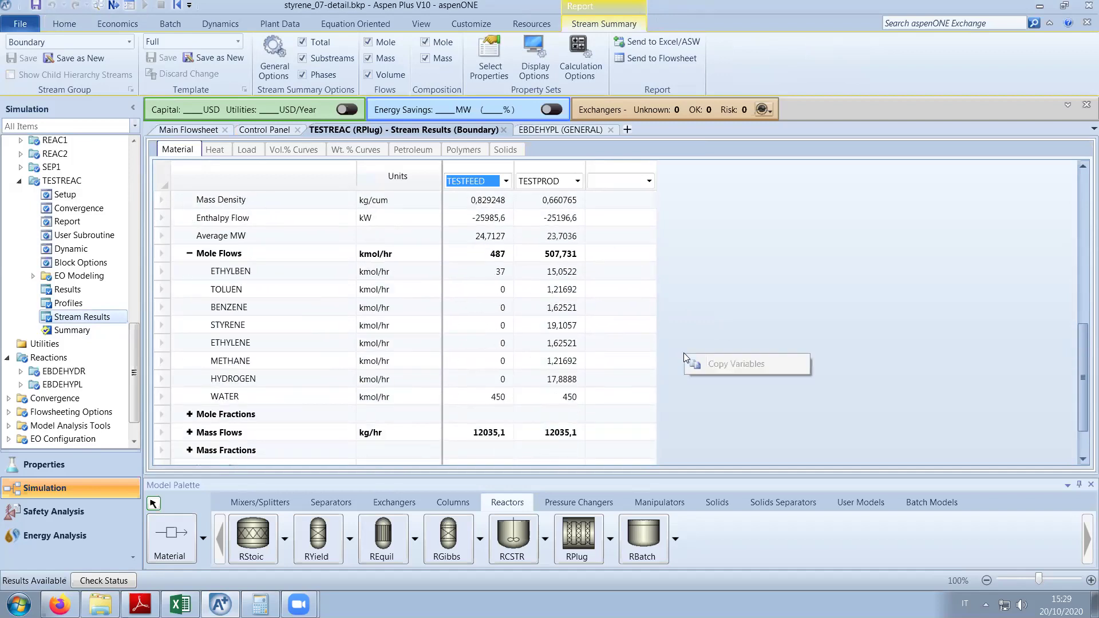
Change TESTREAC's reactor type to Adiabatic reactor.
click(557, 277)
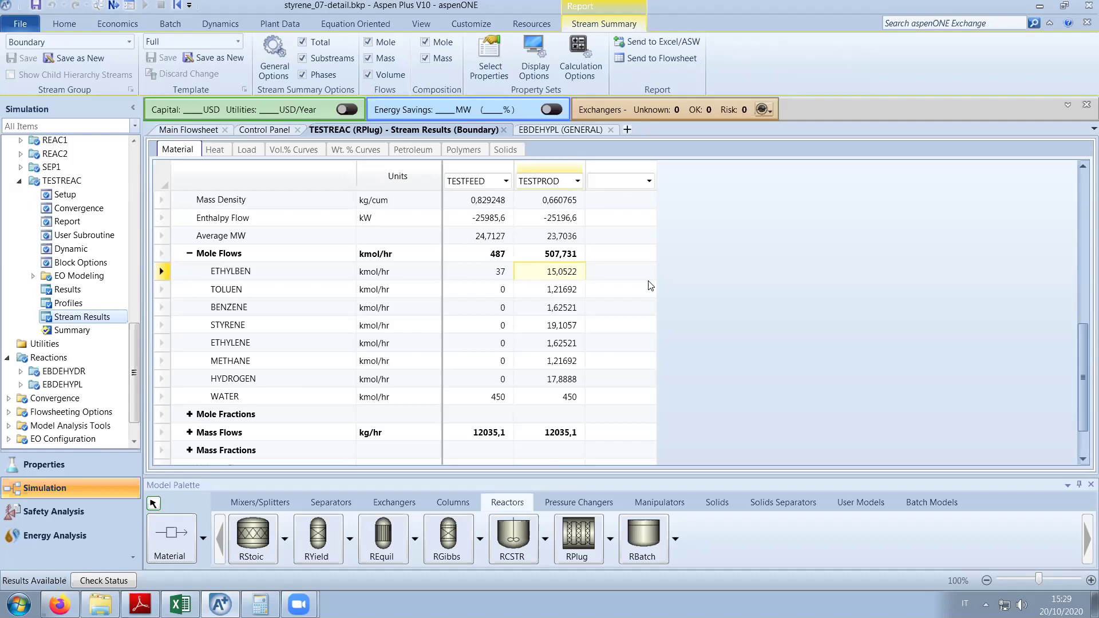
click(68, 195)
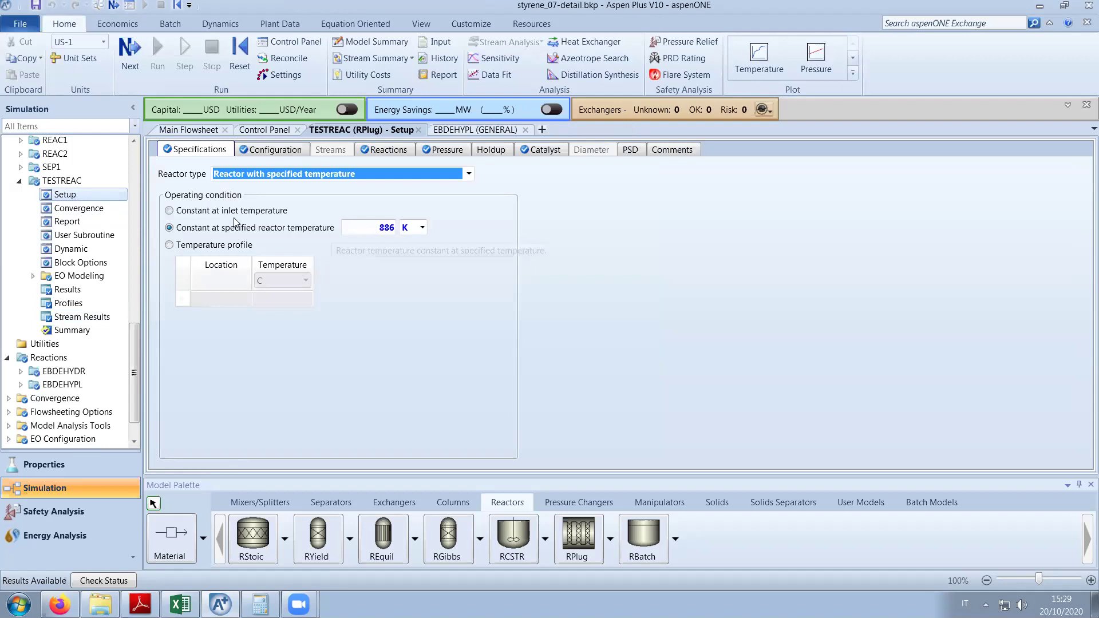
click(308, 175)
click(296, 197)
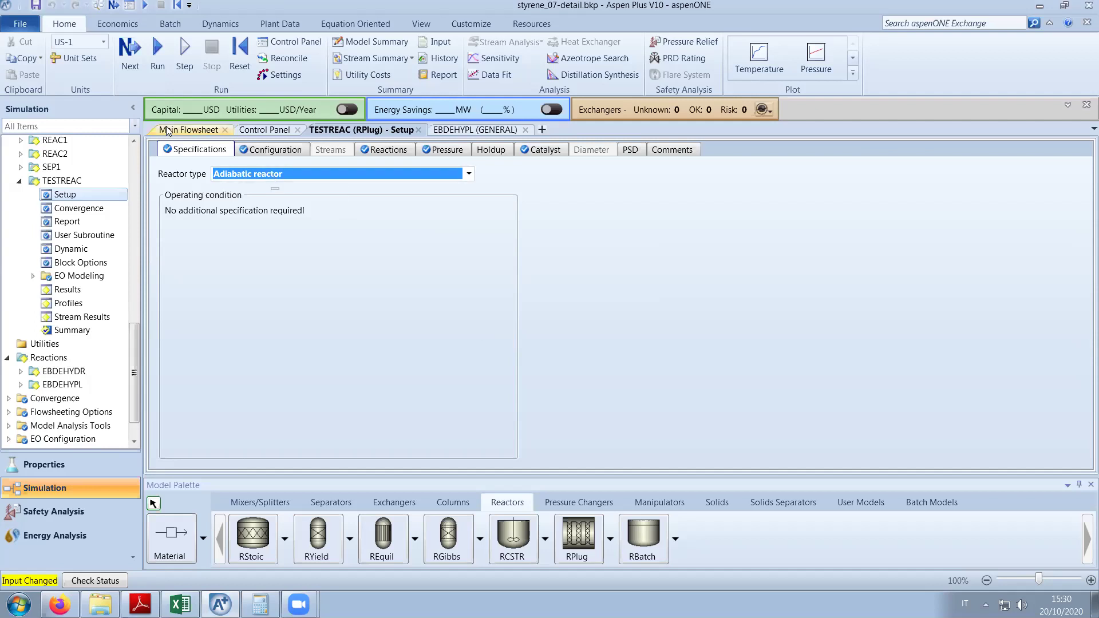
Set the TESTFEED stream's temperature to 922 K, consulting the paper's feed conditions for the inlet temperature.
click(189, 129)
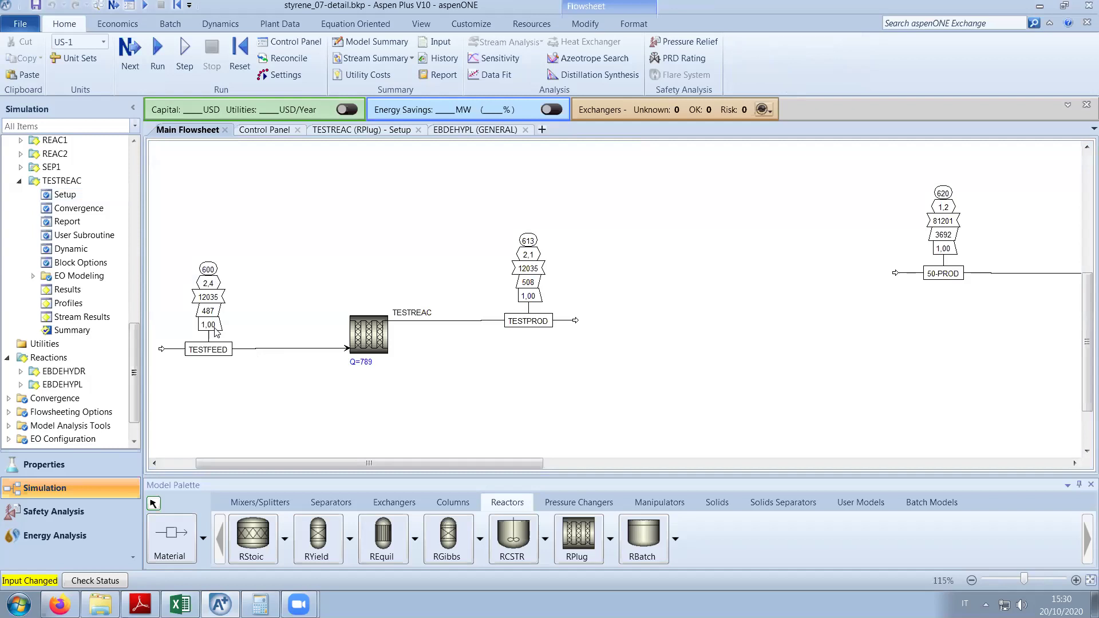
double_click(273, 349)
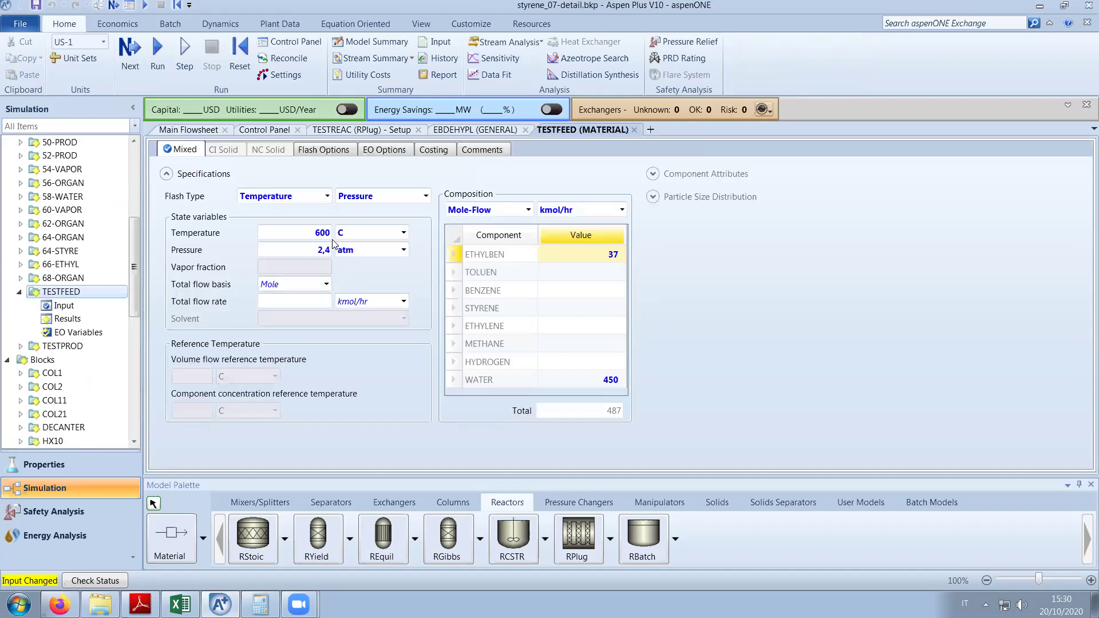
click(404, 232)
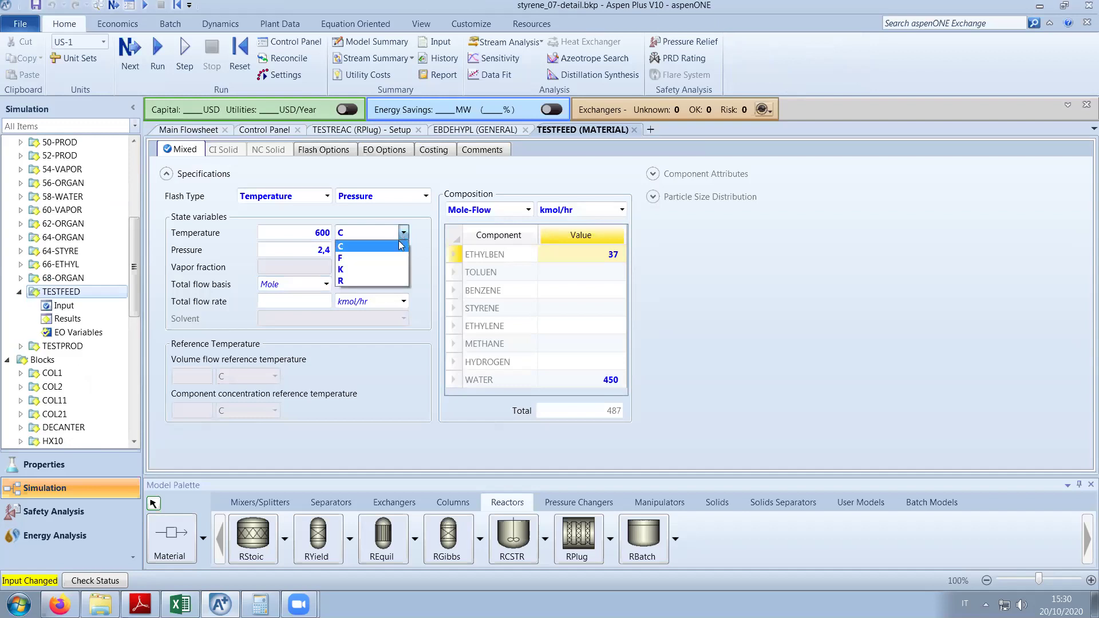
click(384, 269)
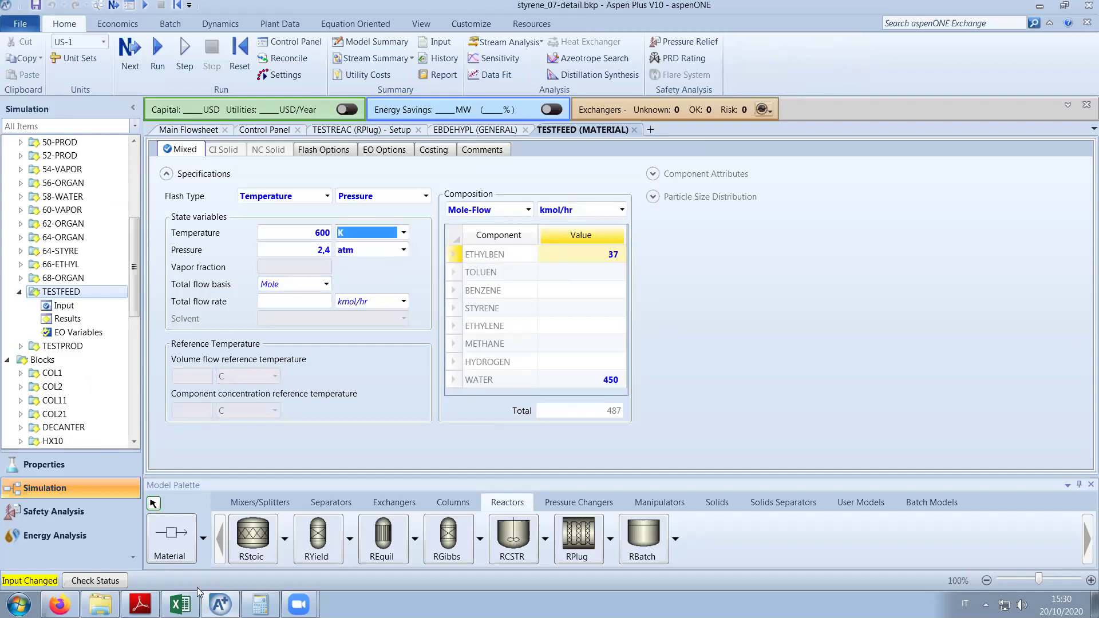
key(alt+Tab)
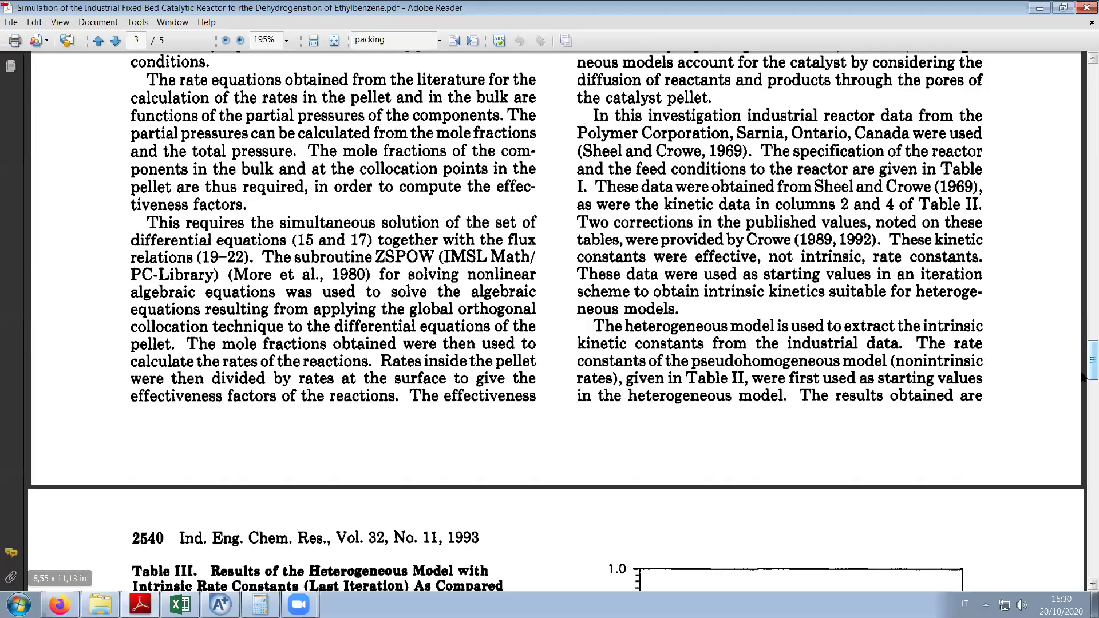
scroll(1082, 307, up, 10)
key(alt+Tab)
click(309, 235)
text(922)
Run the simulation with the adiabatic reactor and the new feed temperature.
key(F7)
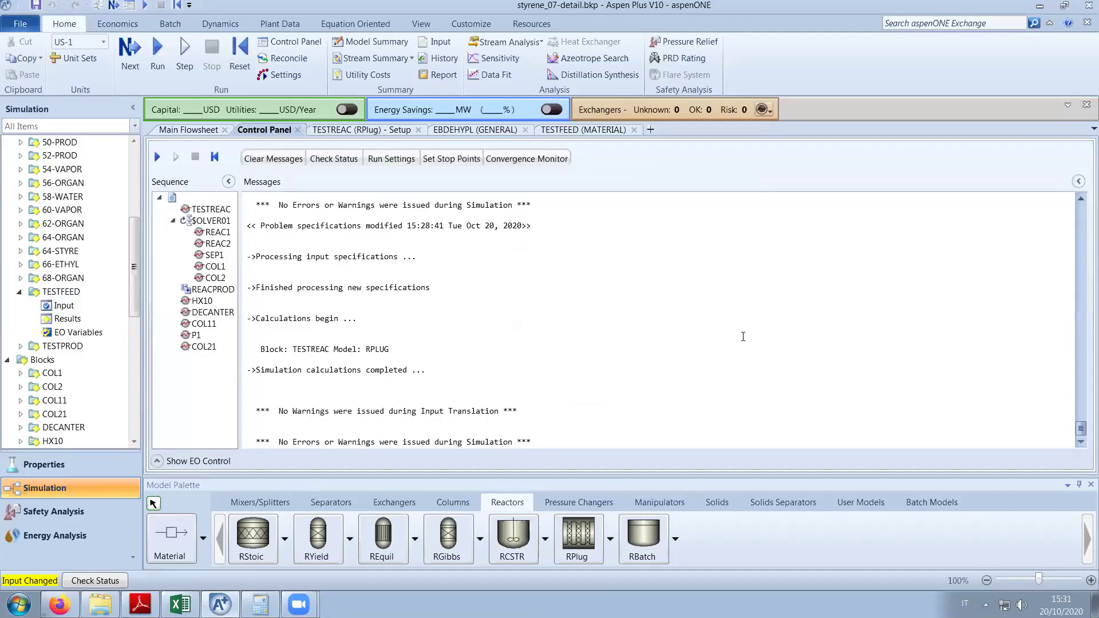
click(131, 62)
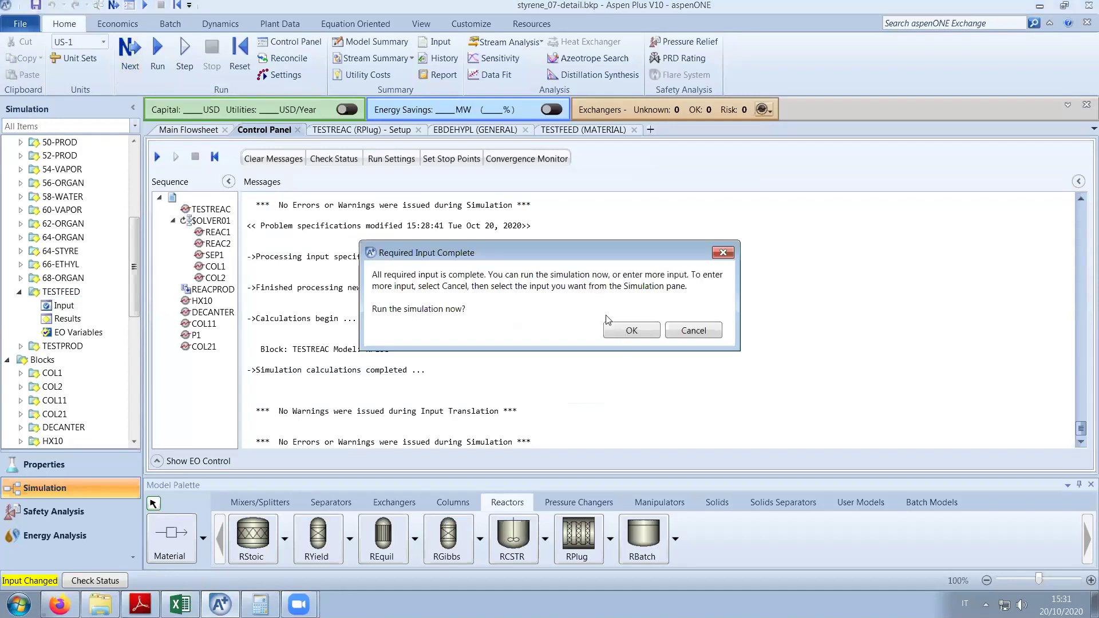
click(631, 331)
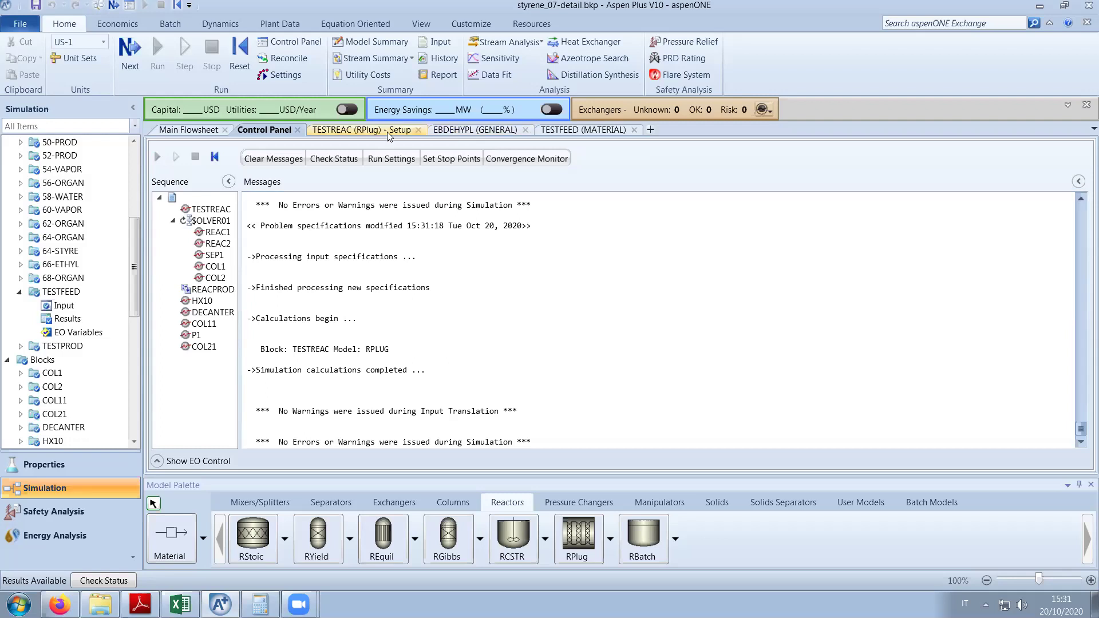
Close the TESTFEED form and examine TESTREAC's stream results for component mole flows, outlet temperature and pressure.
click(634, 130)
click(361, 132)
click(101, 413)
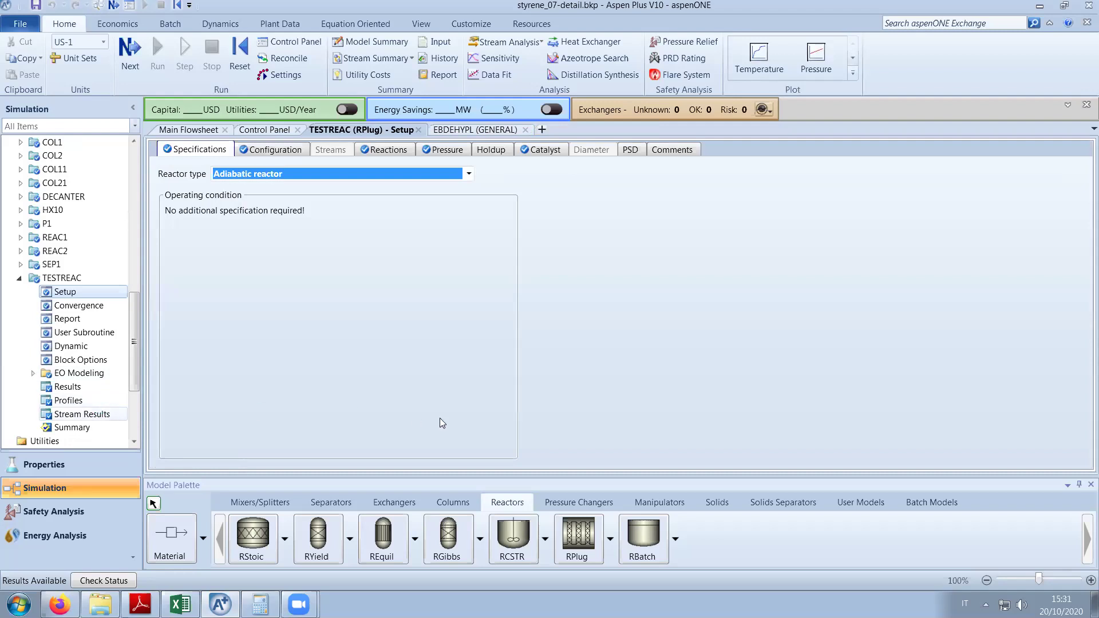
scroll(439, 421, down, 4)
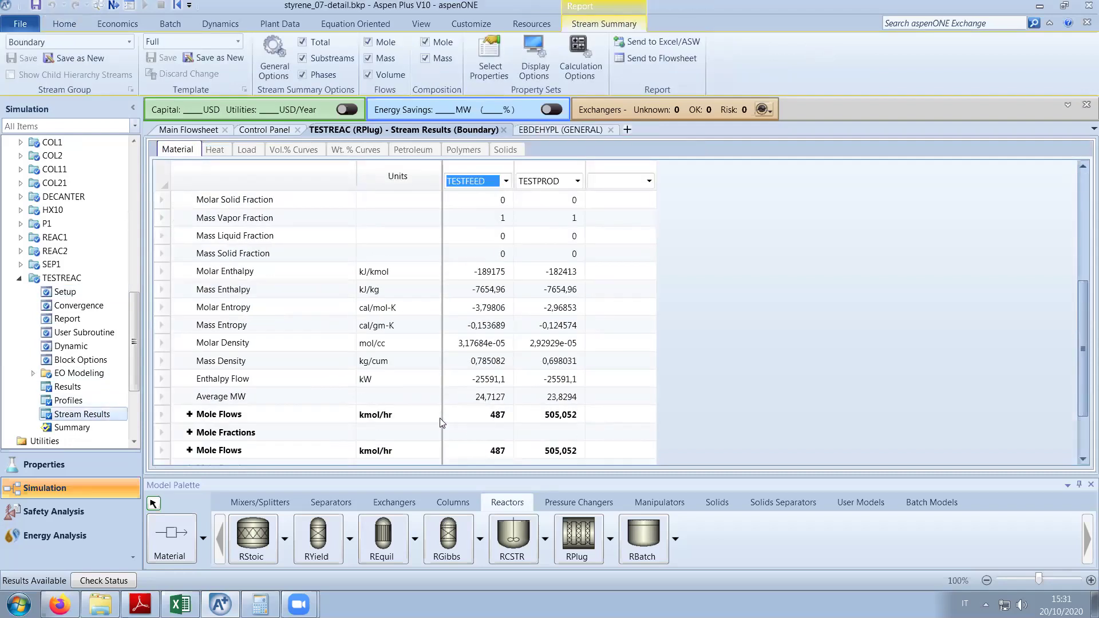
click(189, 343)
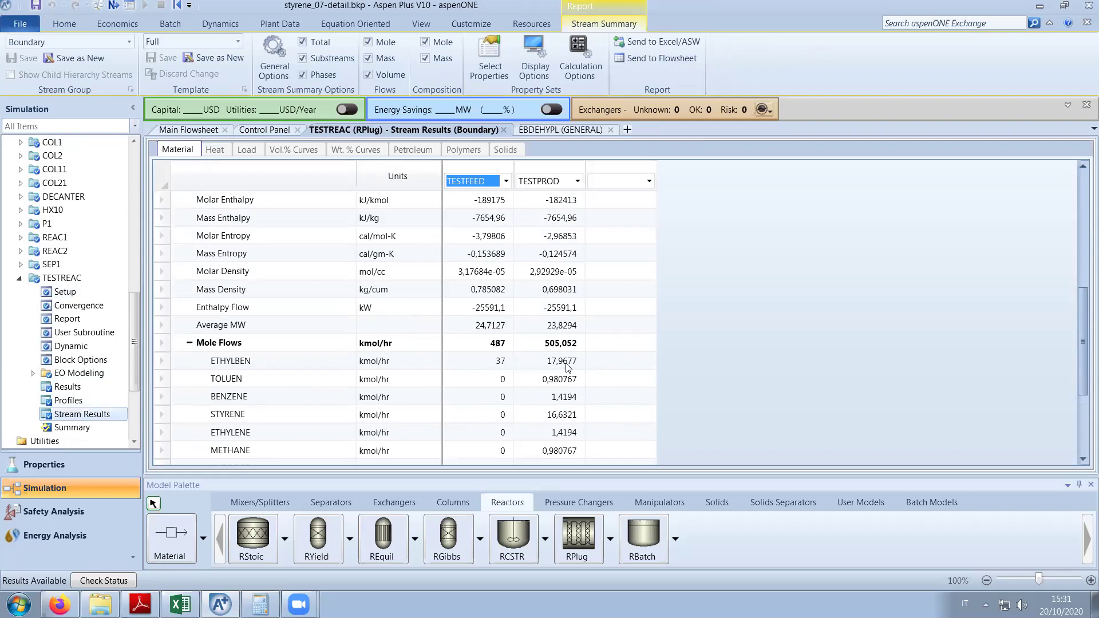
scroll(568, 368, down, 1)
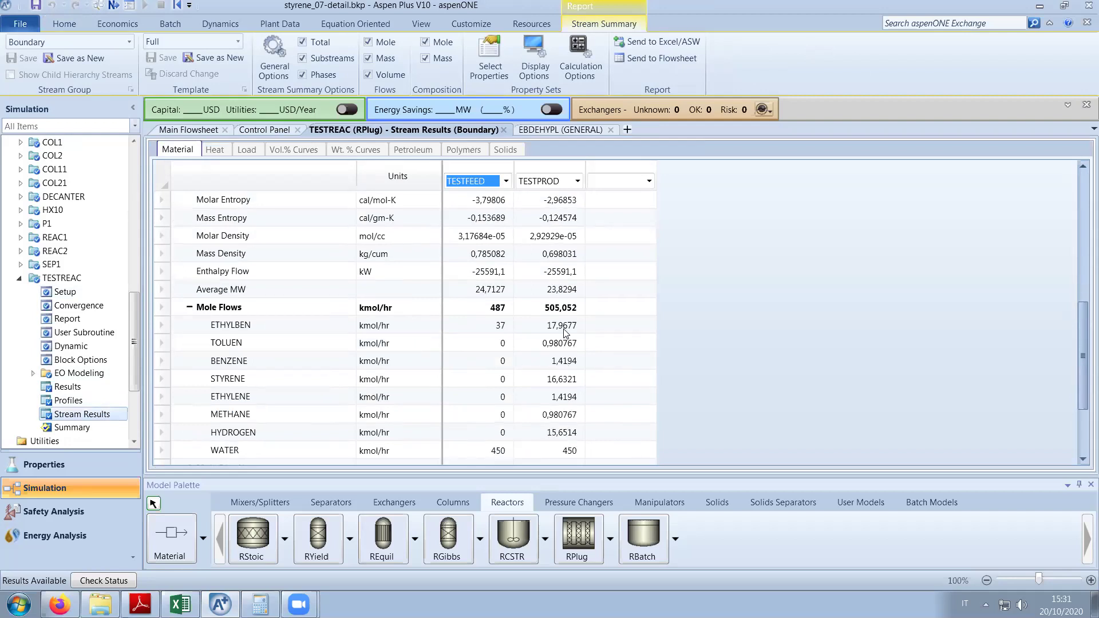
scroll(636, 395, up, 5)
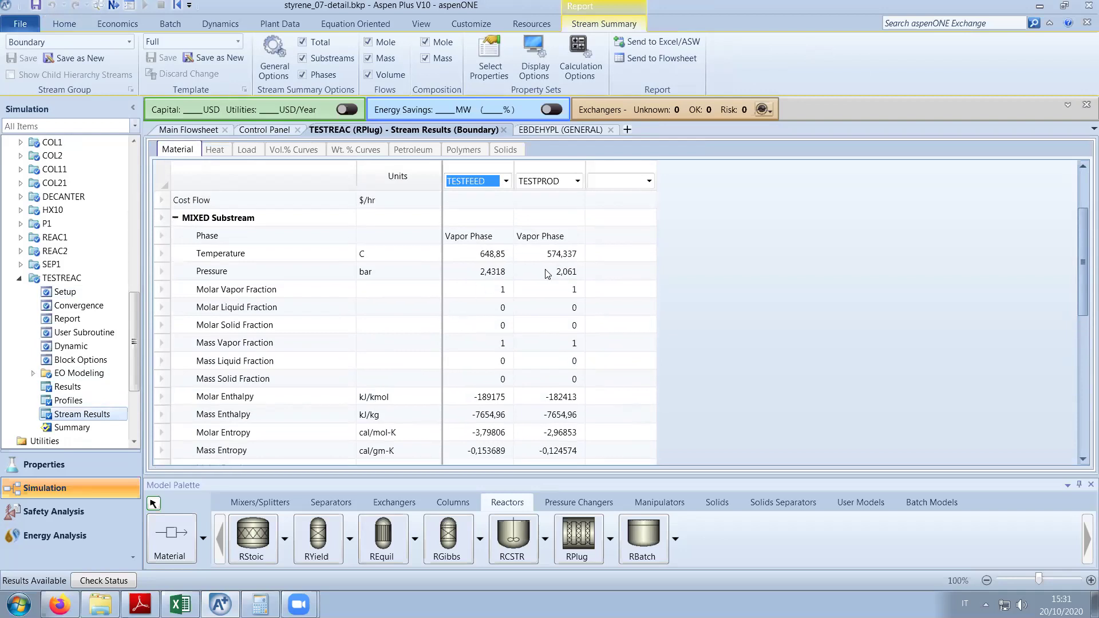
Set TESTREAC's catalyst loading to 6,5 ton and bed voidage to 0,4, and rerun the simulation.
click(84, 292)
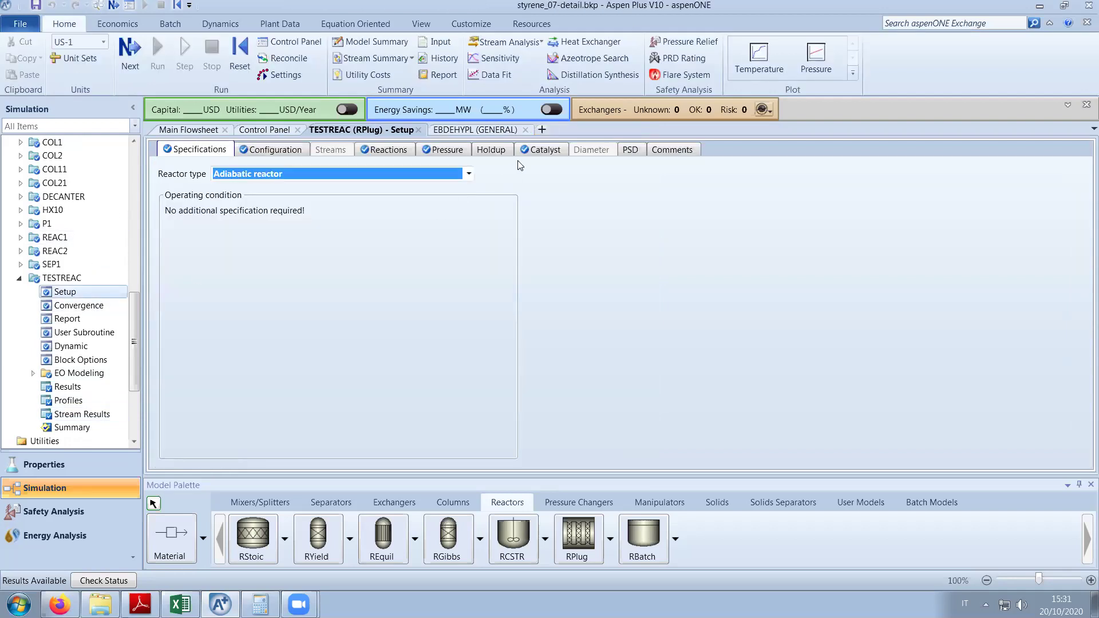
click(541, 150)
click(419, 243)
text(6,5)
click(419, 261)
text(0,4)
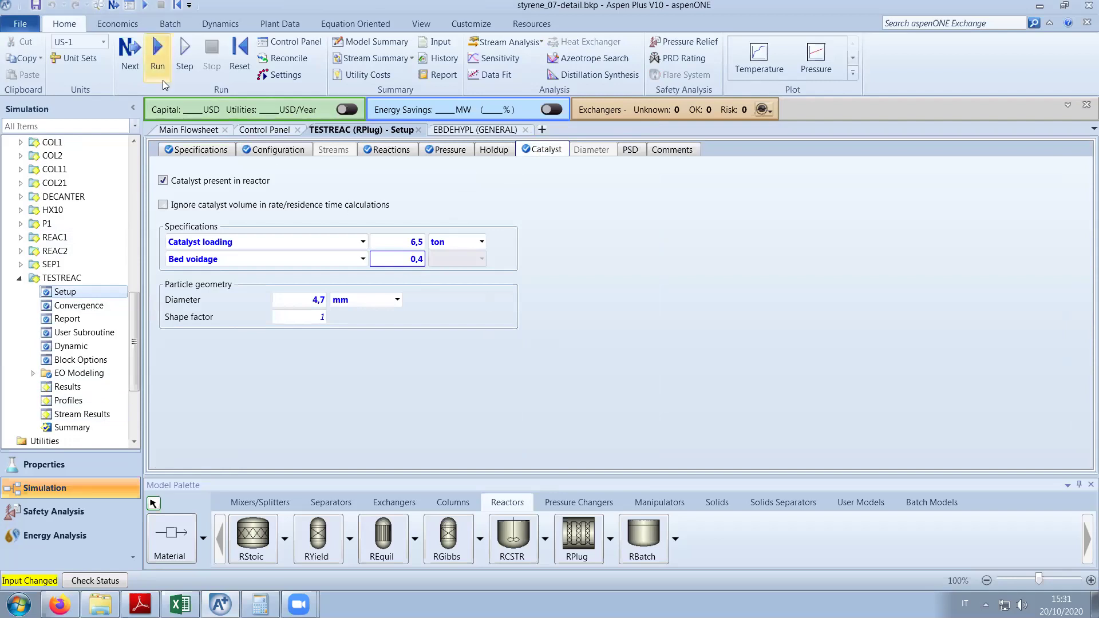
click(158, 58)
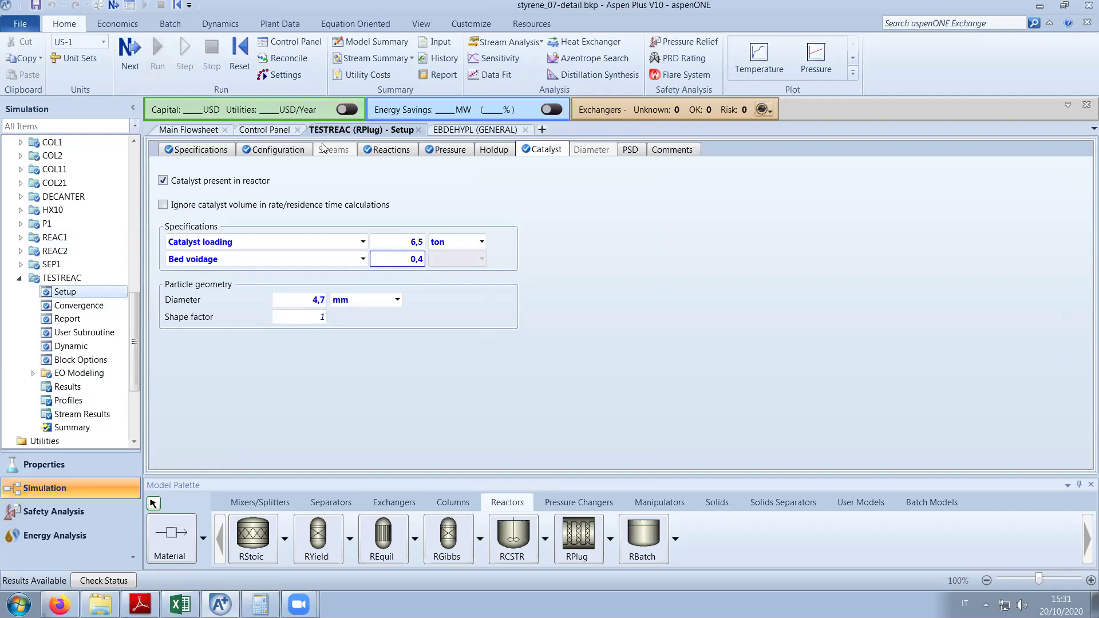
Inspect the rerun's TESTREAC stream results, checking component mole flows and the pressures of TESTFEED and TESTPROD.
click(107, 412)
scroll(517, 362, down, 5)
click(189, 396)
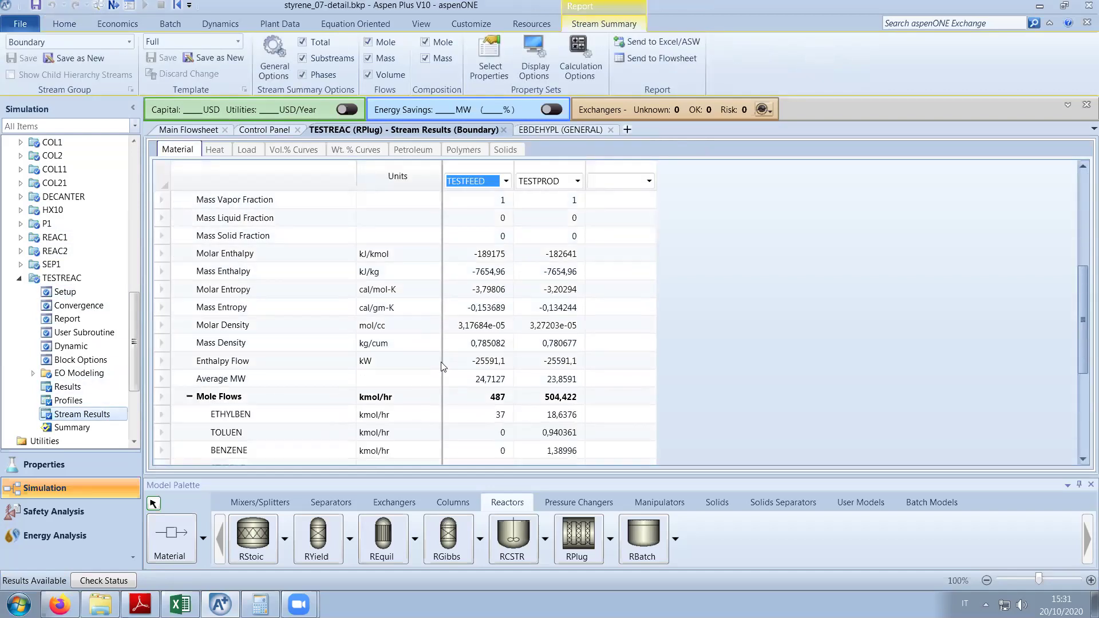
scroll(444, 366, down, 2)
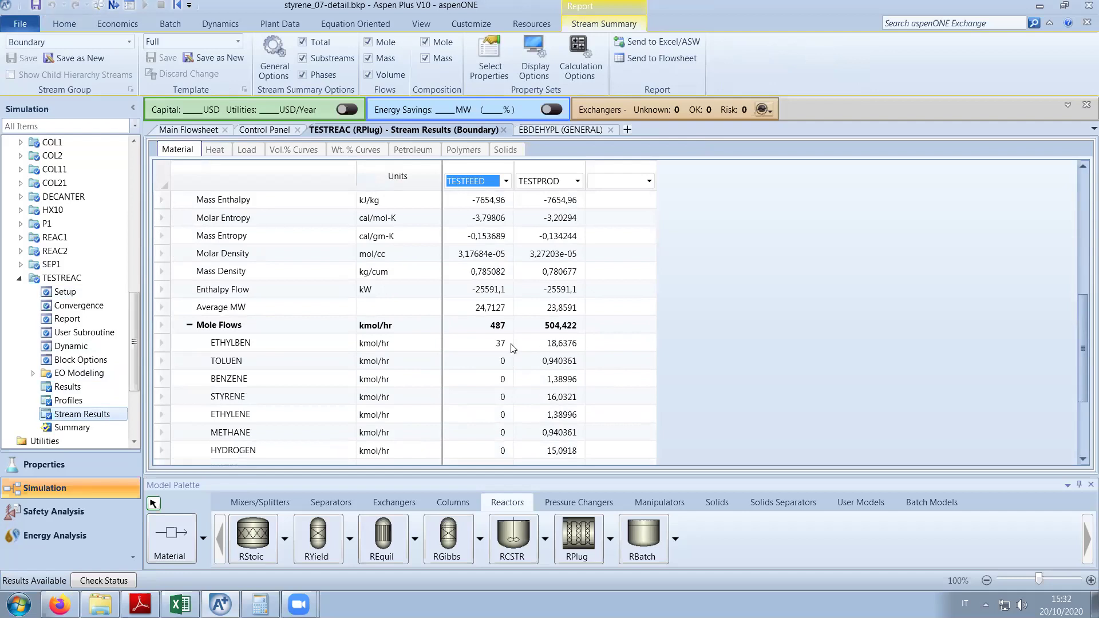
scroll(697, 372, up, 3)
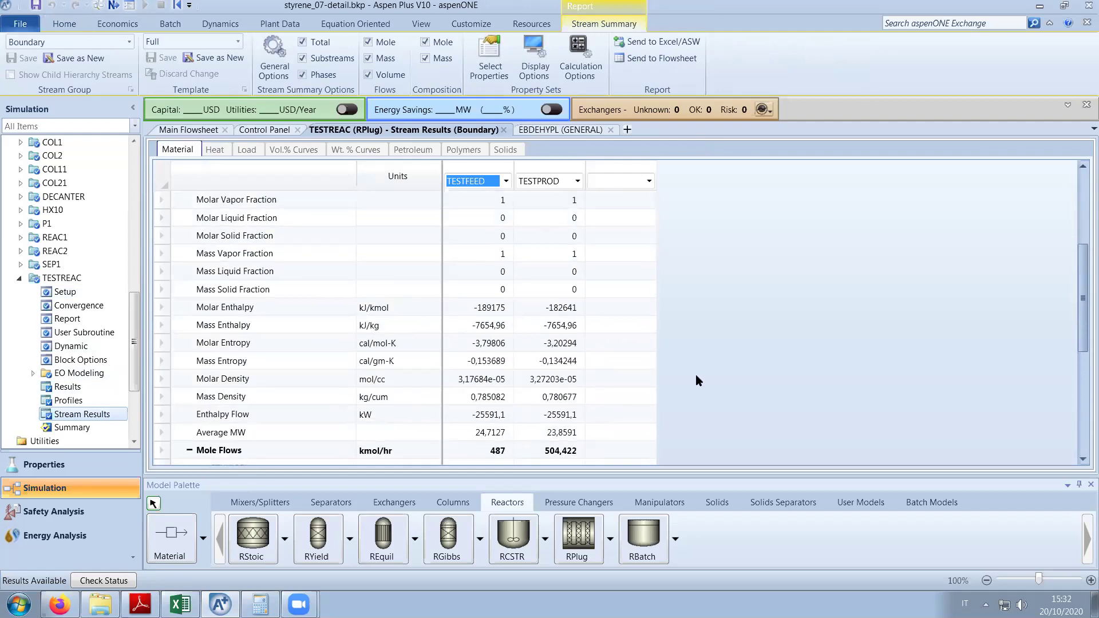
scroll(696, 375, up, 2)
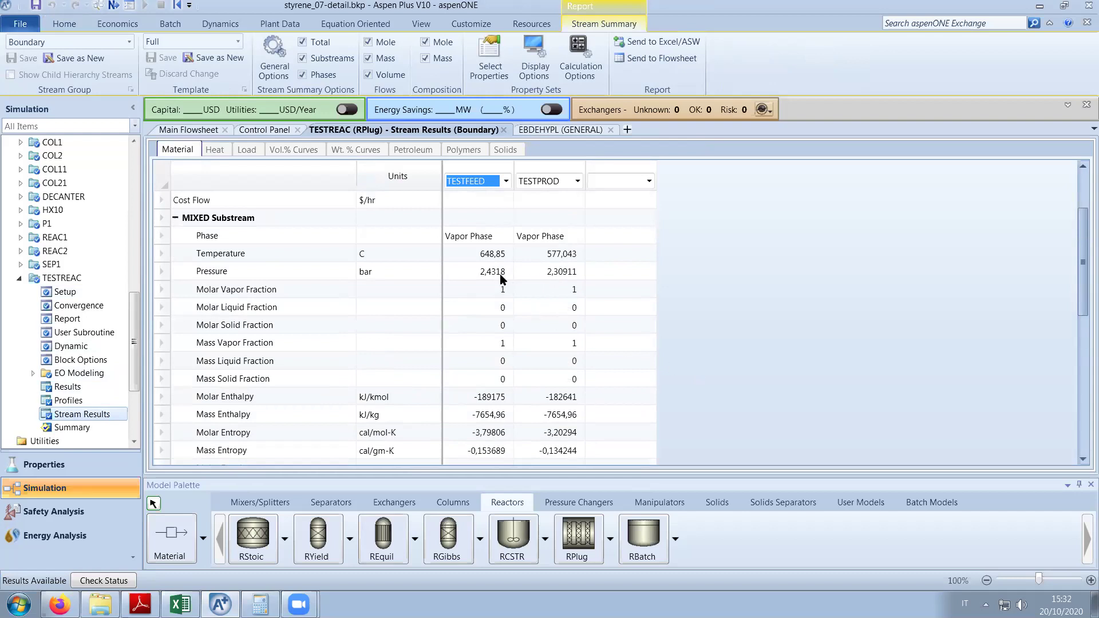
click(544, 274)
click(487, 271)
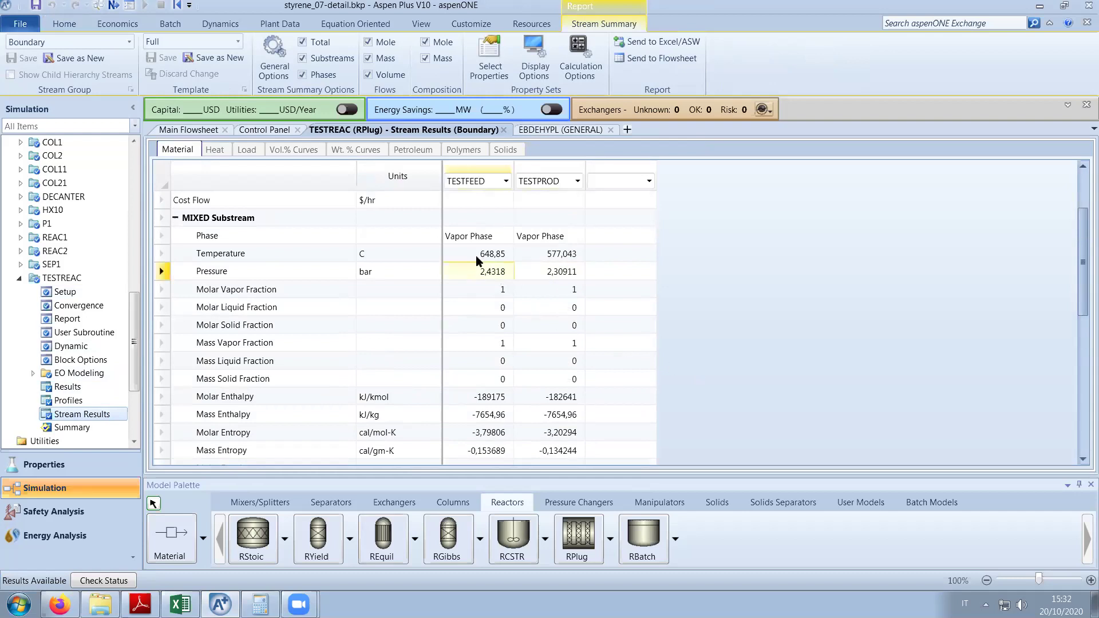
Display the temperatures in TESTREAC's stream results in K and review the feed and product values.
click(428, 254)
click(428, 255)
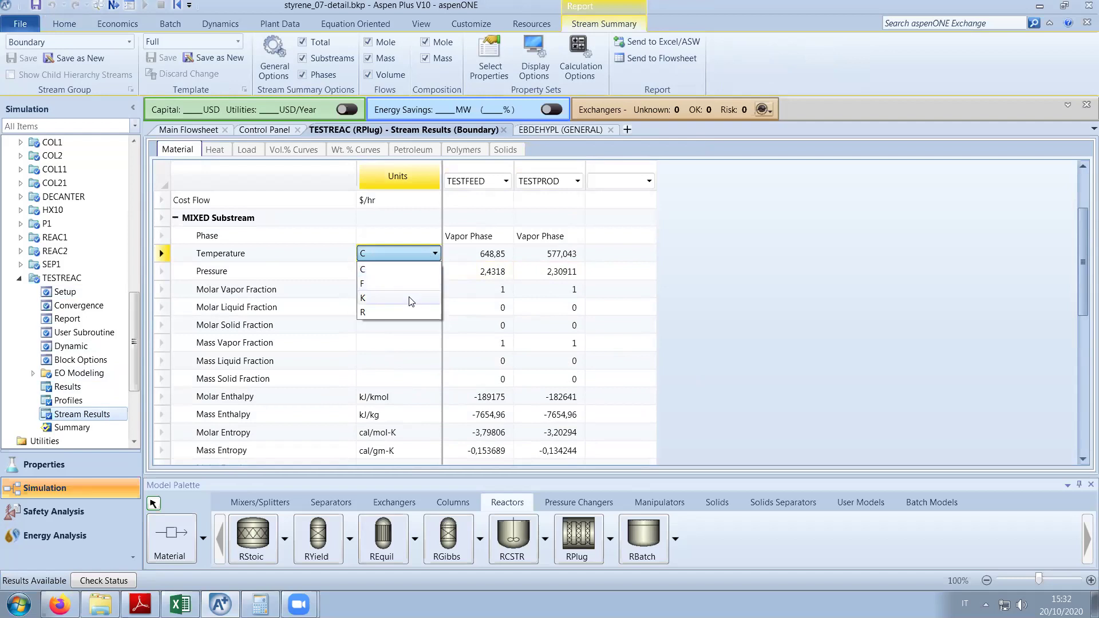
click(411, 299)
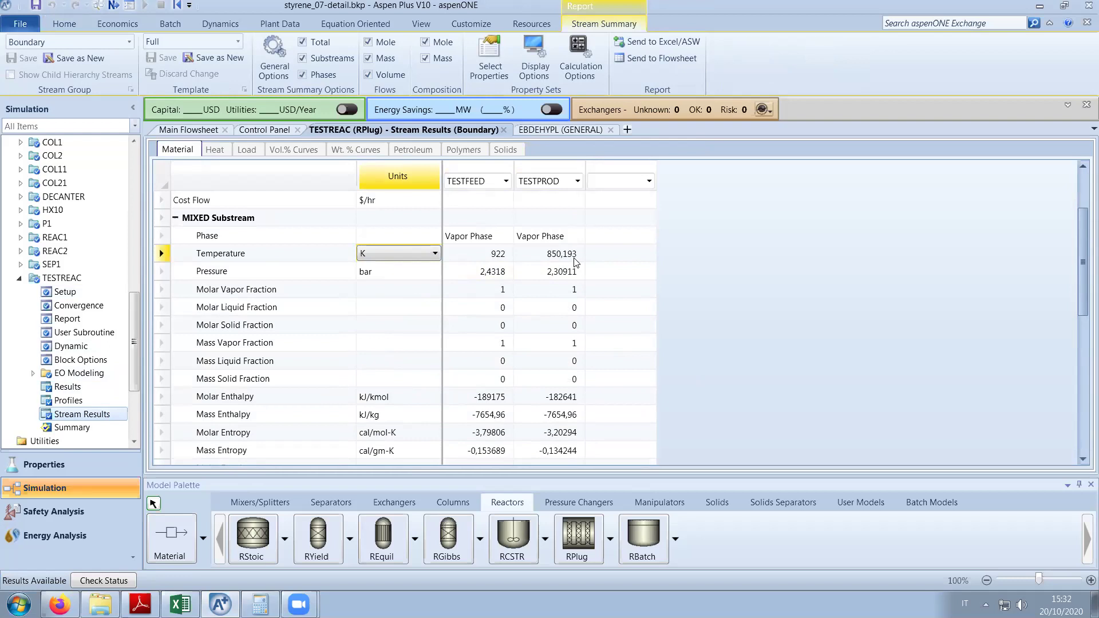
scroll(575, 263, down, 2)
scroll(576, 262, up, 2)
scroll(491, 360, down, 2)
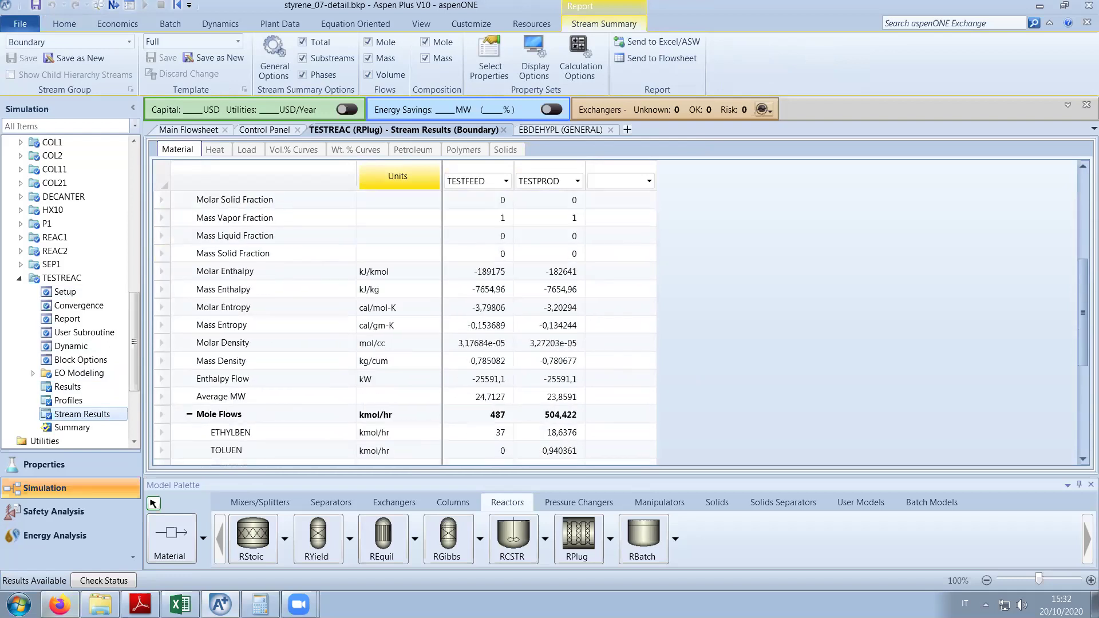
Switch to the paper in Adobe Reader and review the Table I feed conditions, Table II rate constants and Table III reactor results.
click(141, 605)
scroll(660, 369, down, 8)
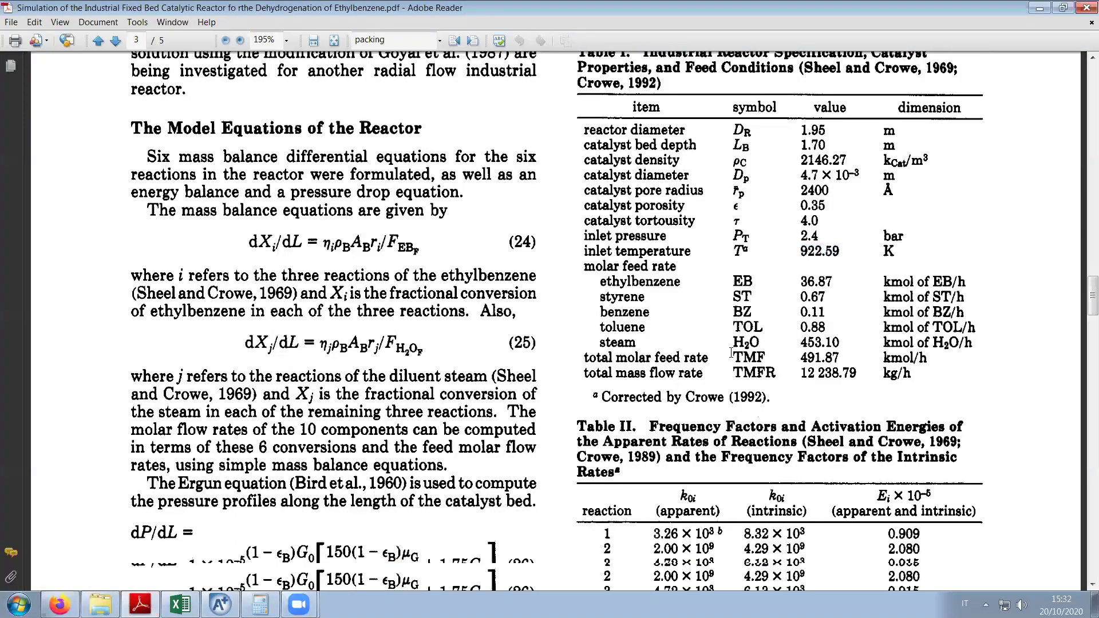
scroll(730, 351, up, 2)
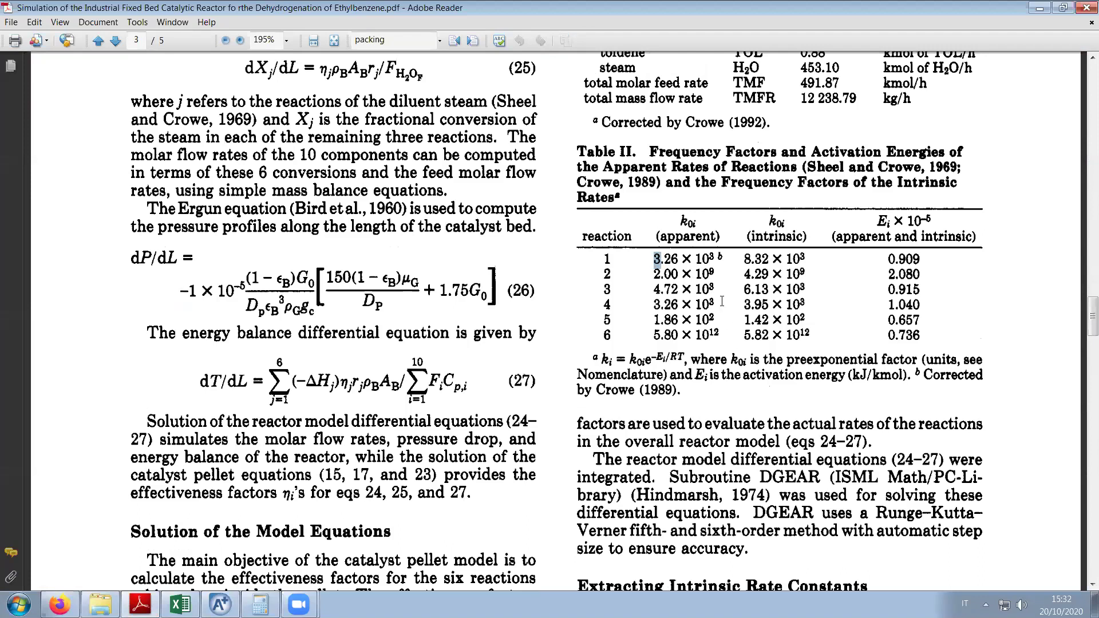
click(711, 259)
scroll(744, 297, down, 10)
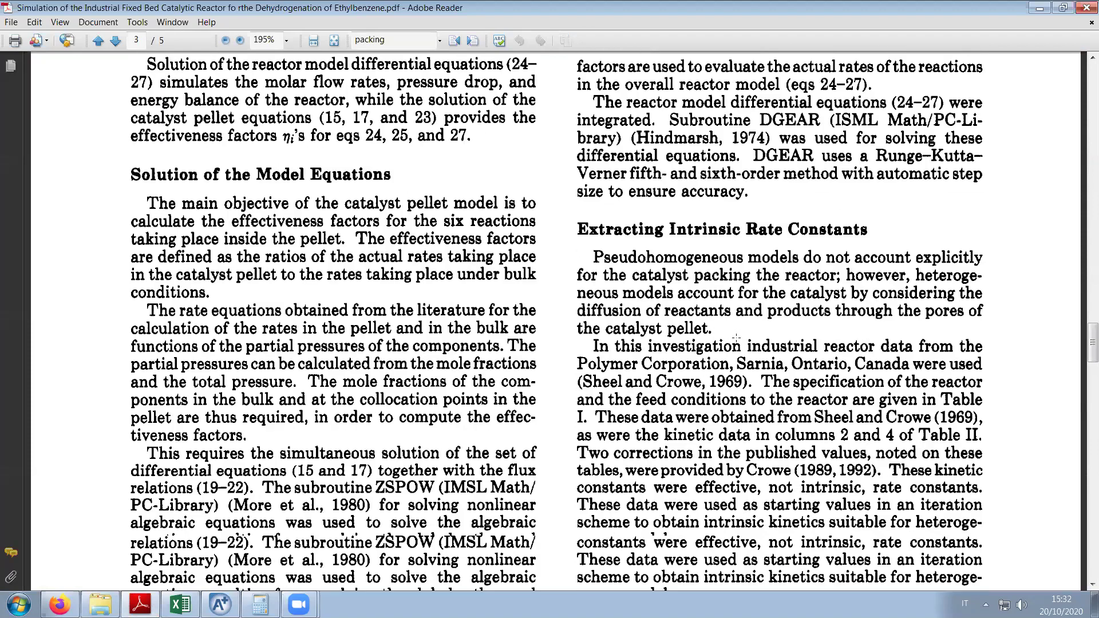
scroll(742, 333, down, 3)
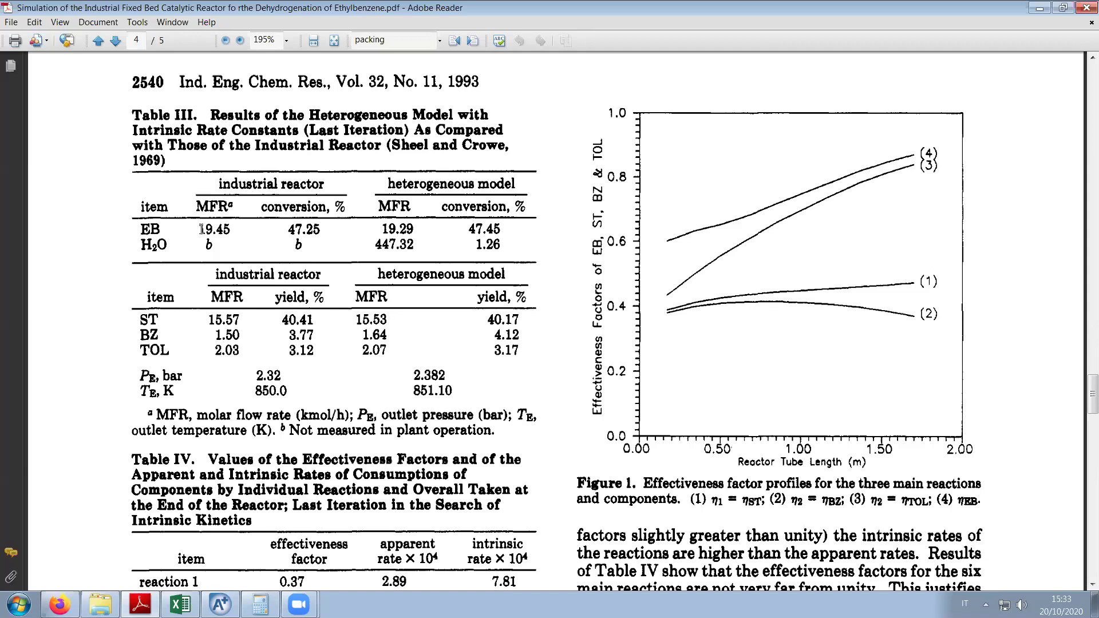
Compare TESTPROD's component mole flows in Aspen Plus with the industrial reactor flows in the paper's Table III.
key(alt+Tab)
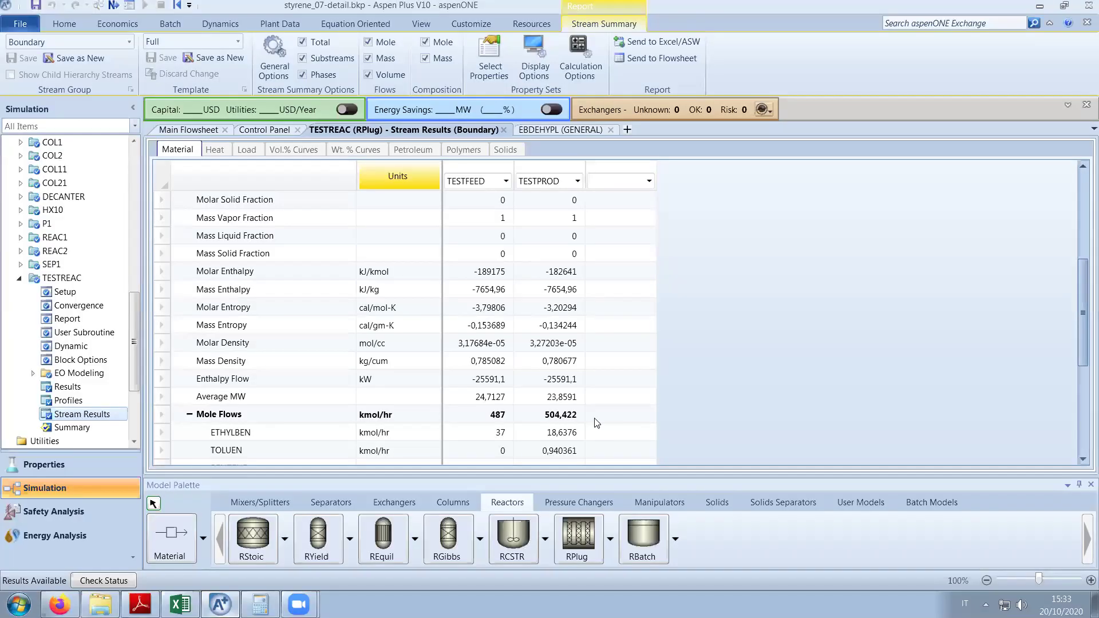
scroll(597, 422, down, 3)
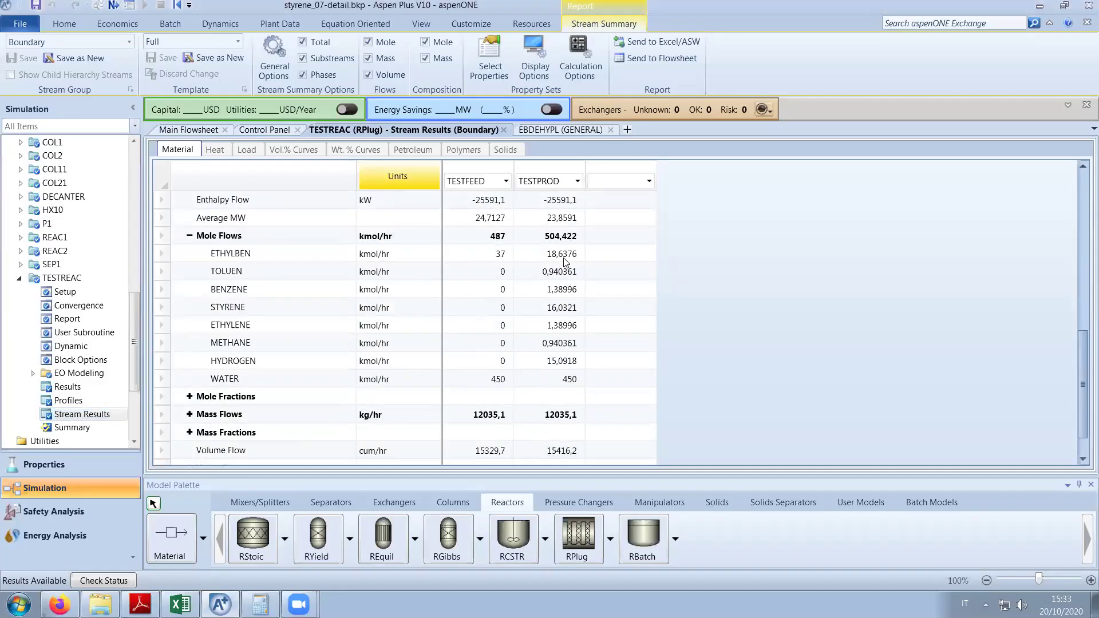
click(140, 604)
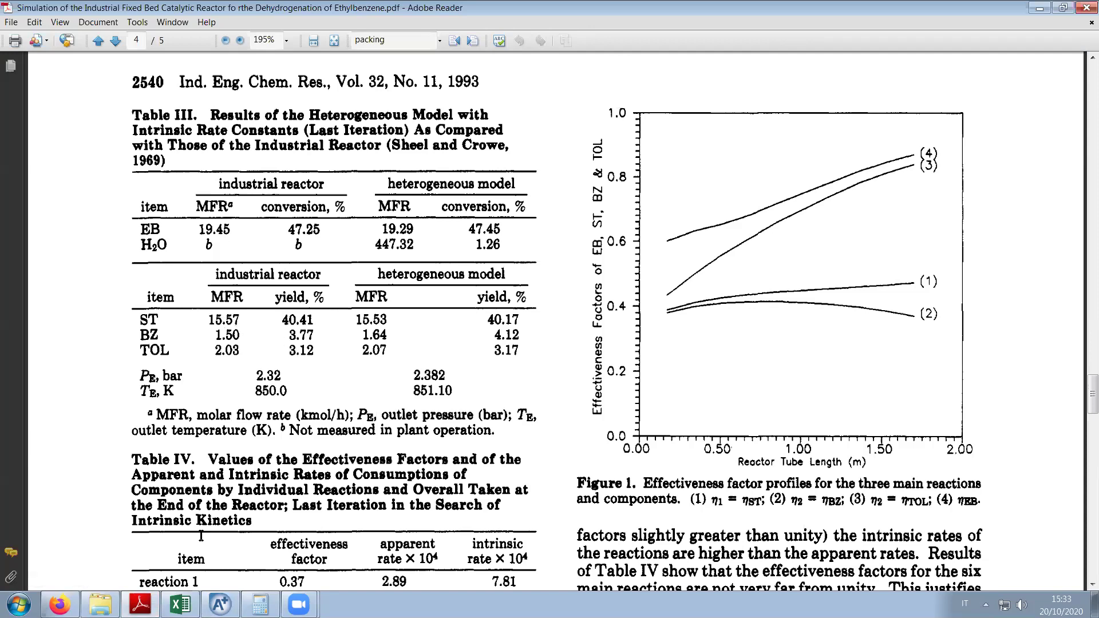
click(224, 602)
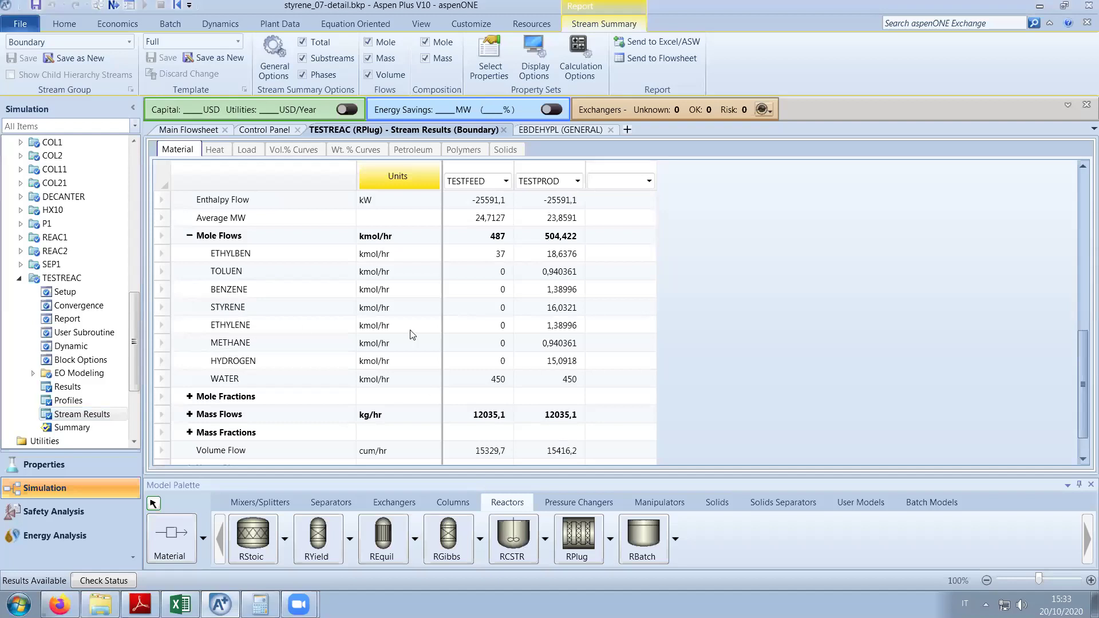
Compare TESTPROD's styrene, benzene and toluene mole flows with the industrial reactor flows in Table III of the paper in Adobe Reader.
click(569, 309)
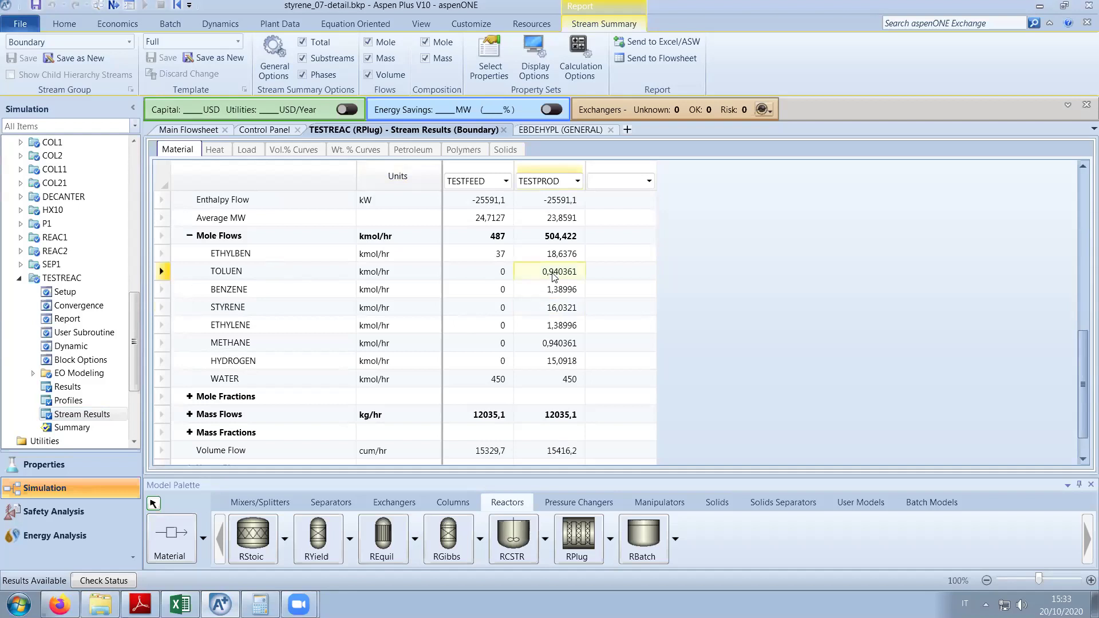
click(561, 294)
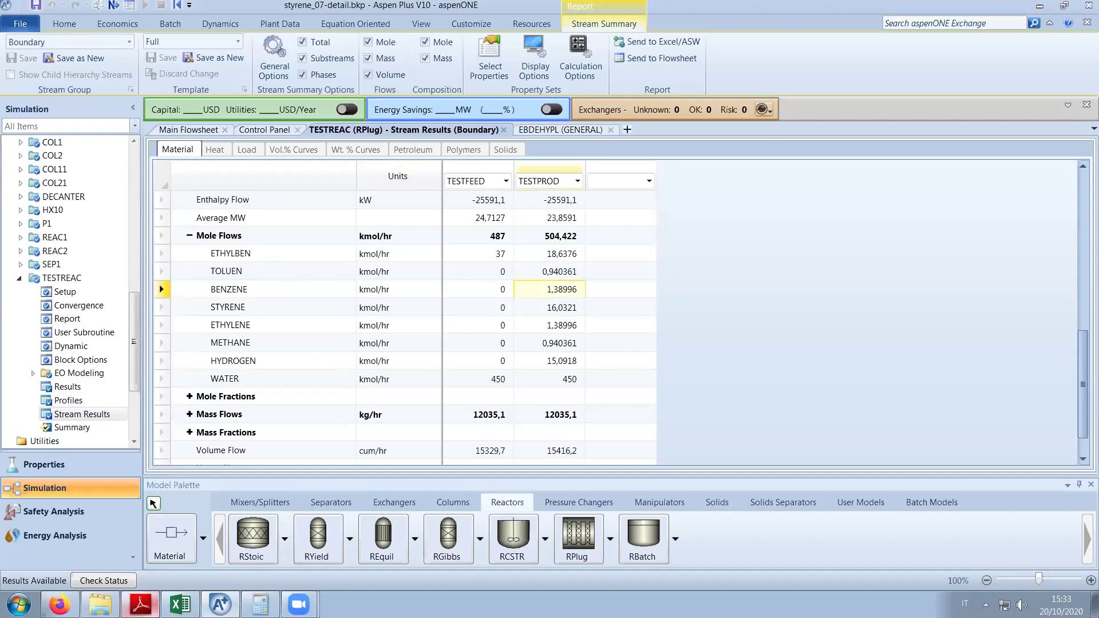
click(140, 605)
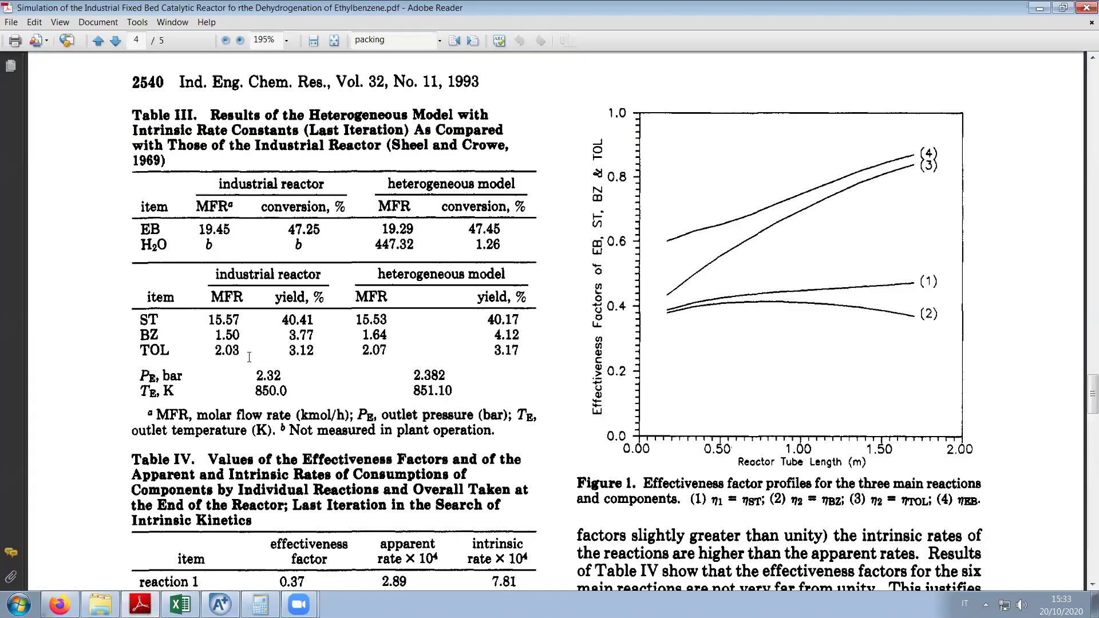
mouse_move(216, 350)
mouse_down()
mouse_move(240, 351)
mouse_move(215, 336)
mouse_up()
click(219, 604)
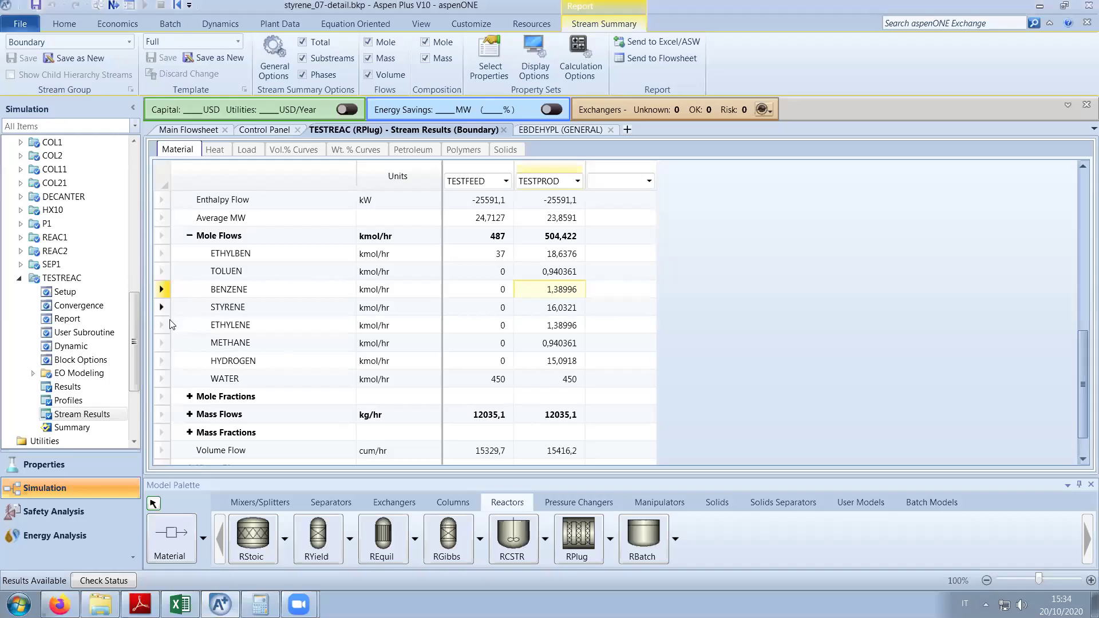
click(169, 271)
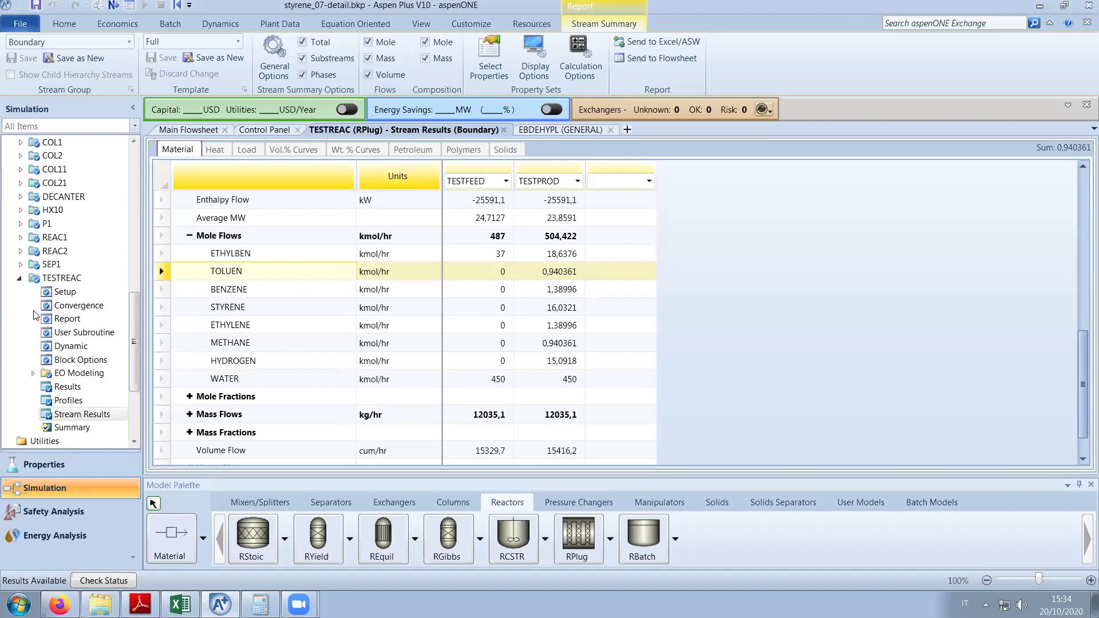
Define a second activity A2 with a value of 4 in the EBDEHYPL reaction set.
scroll(135, 405, down, 2)
scroll(136, 406, down, 1)
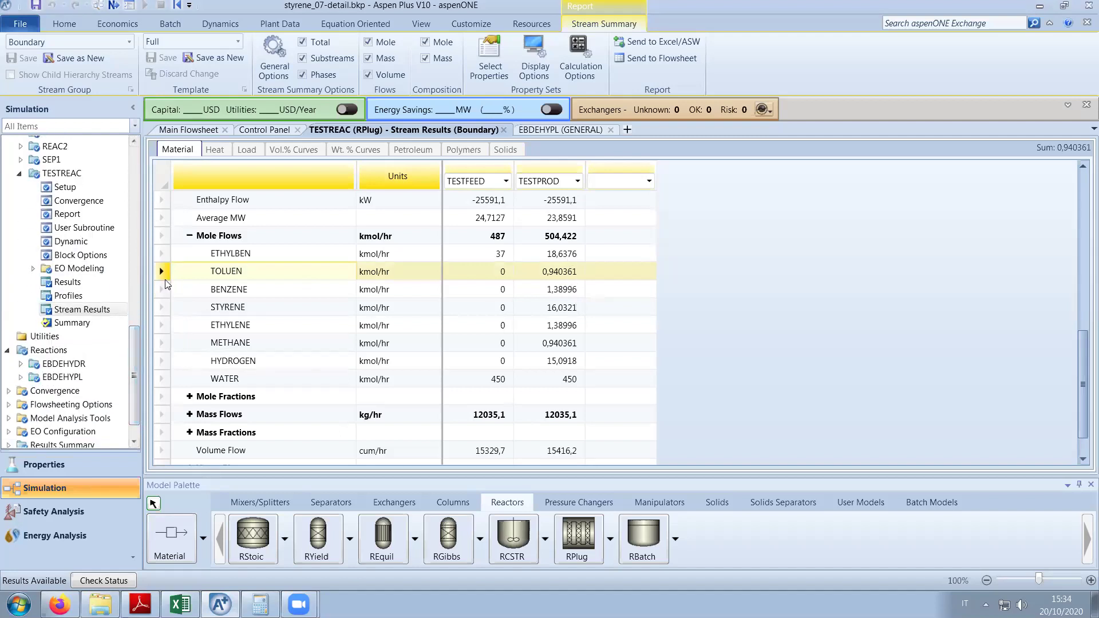
click(558, 129)
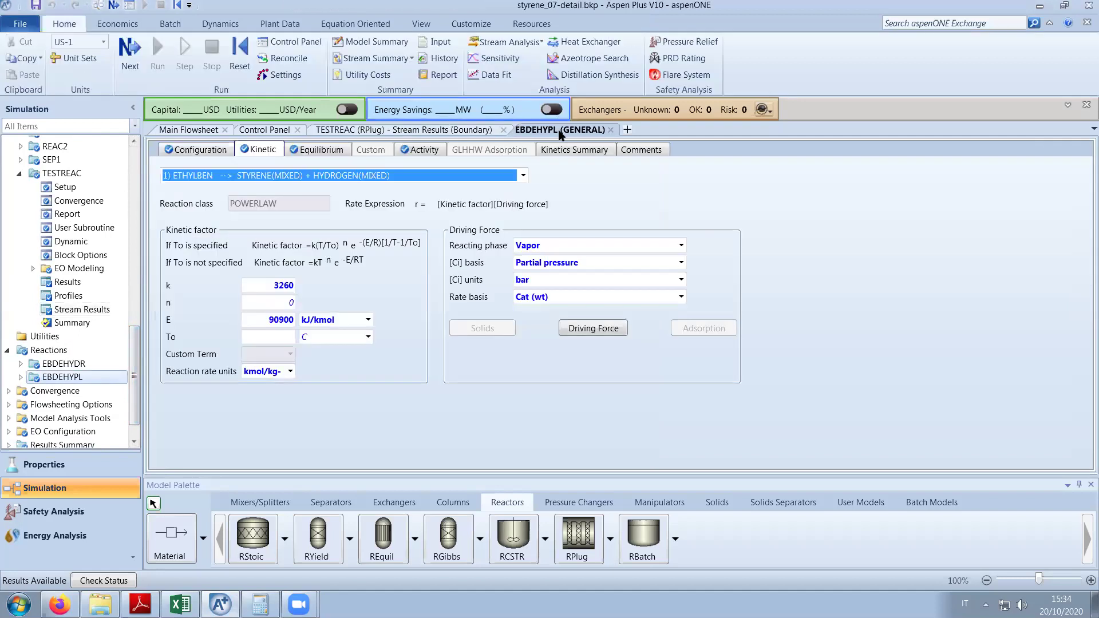
click(424, 150)
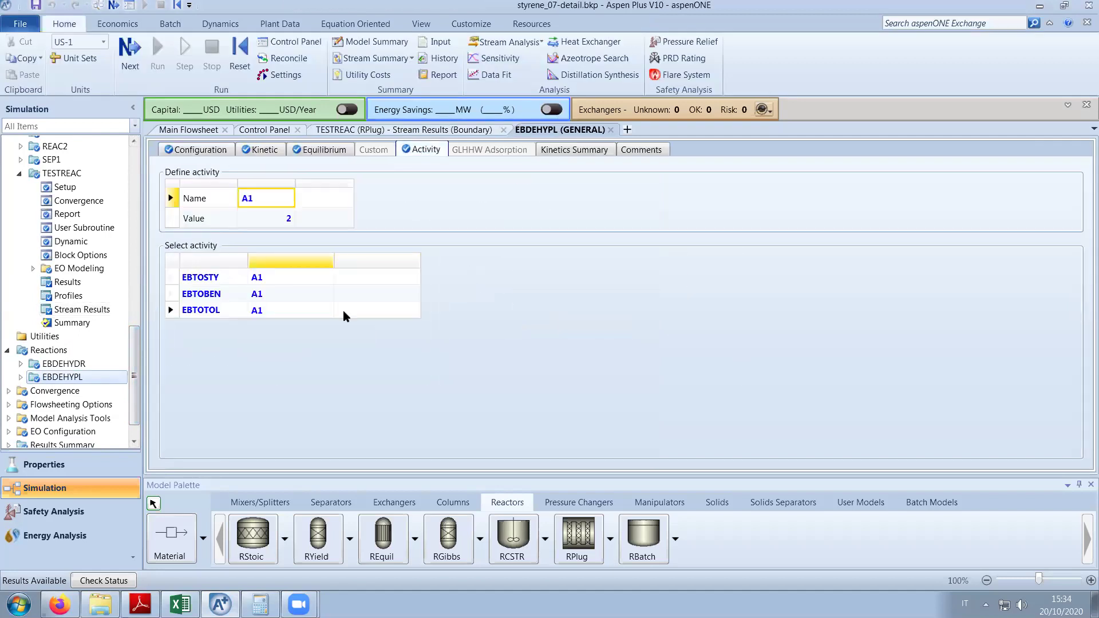
click(272, 313)
key(Tab)
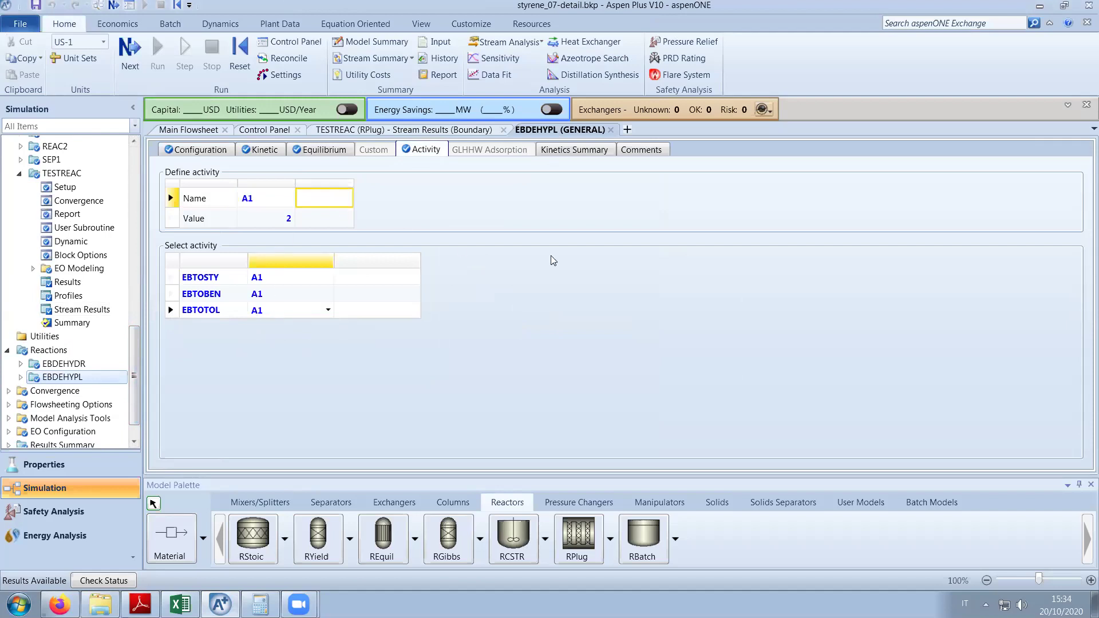
text(A2)
key(Return)
key(Down)
text(3)
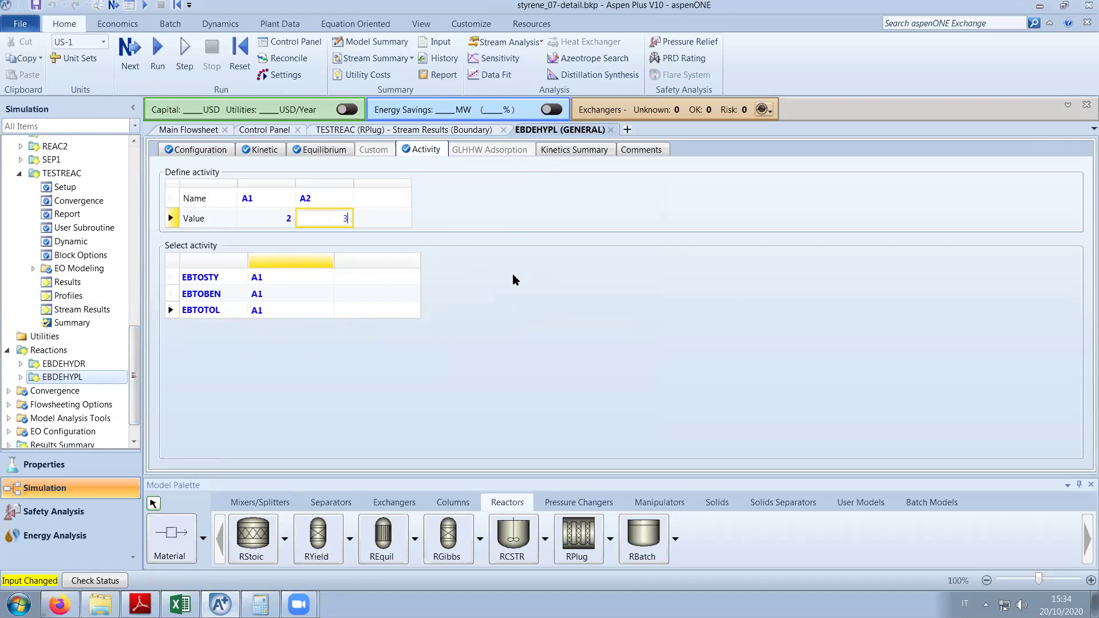
key(Tab)
click(342, 221)
text(4)
Assign activity A2 to the EBTOTOL reaction and run the simulation.
click(273, 310)
click(326, 310)
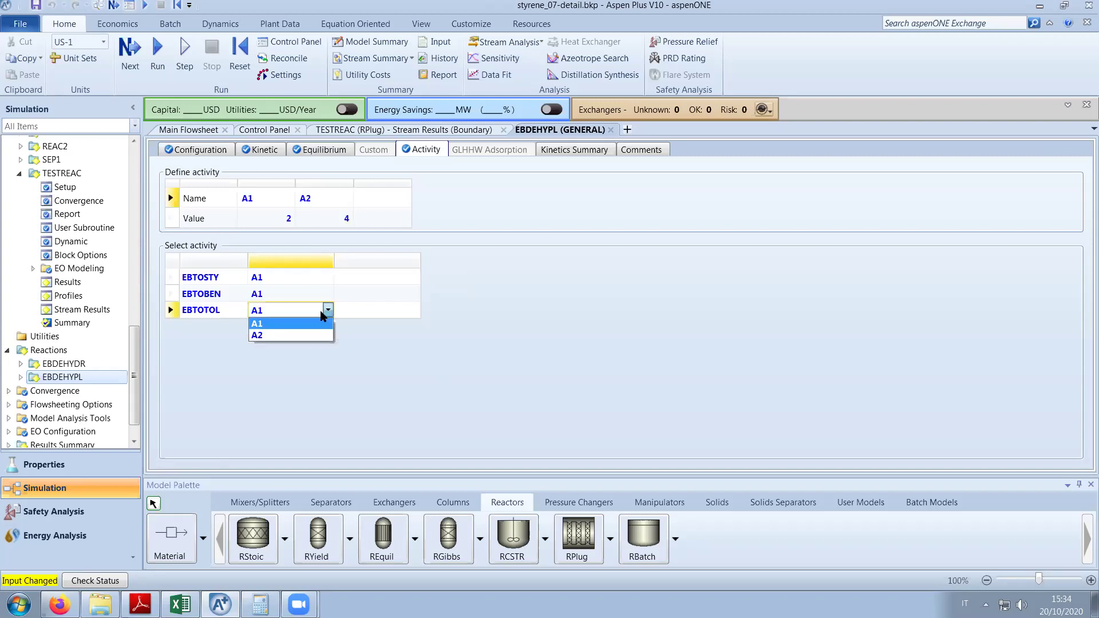
click(271, 336)
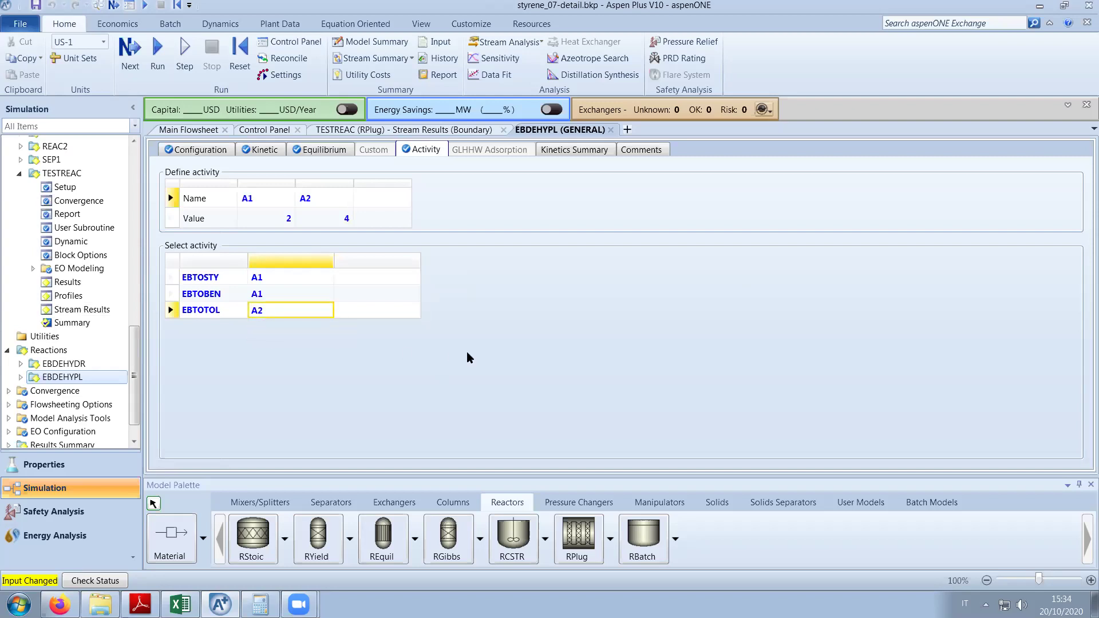
click(168, 68)
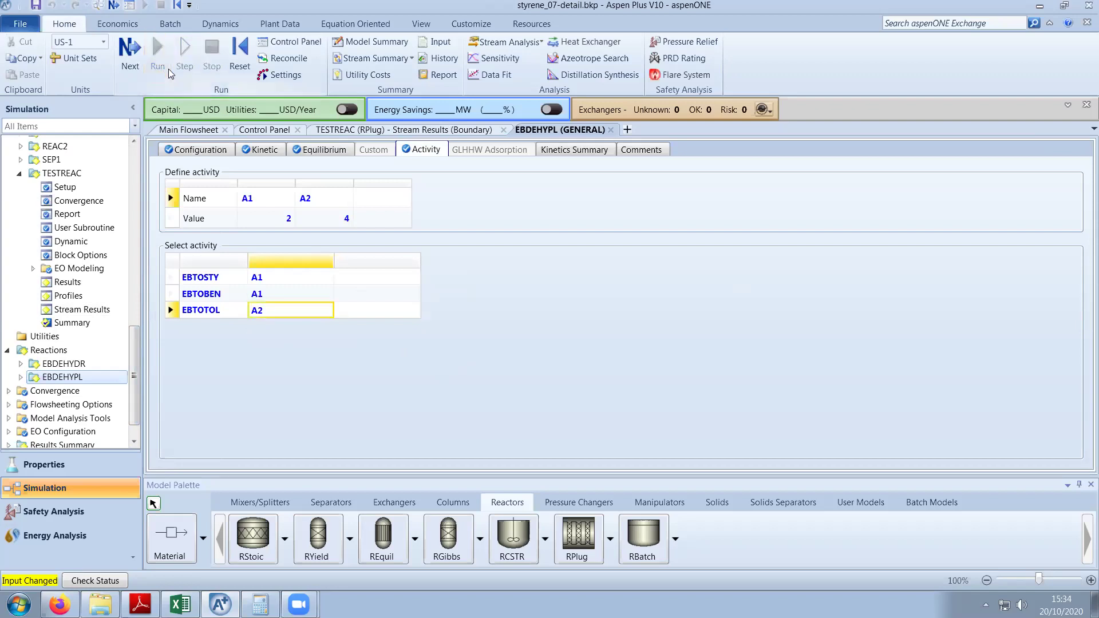
Review TESTREAC's stream results from the new run, displaying the temperatures in K and checking the pressures and component mole flows.
click(422, 131)
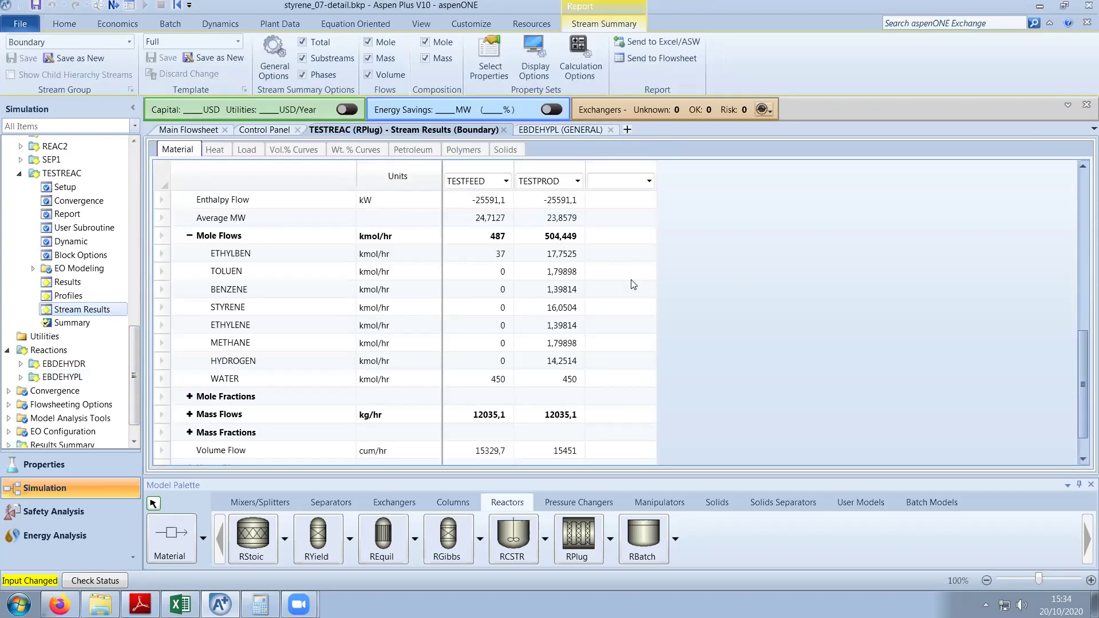
scroll(640, 283, up, 5)
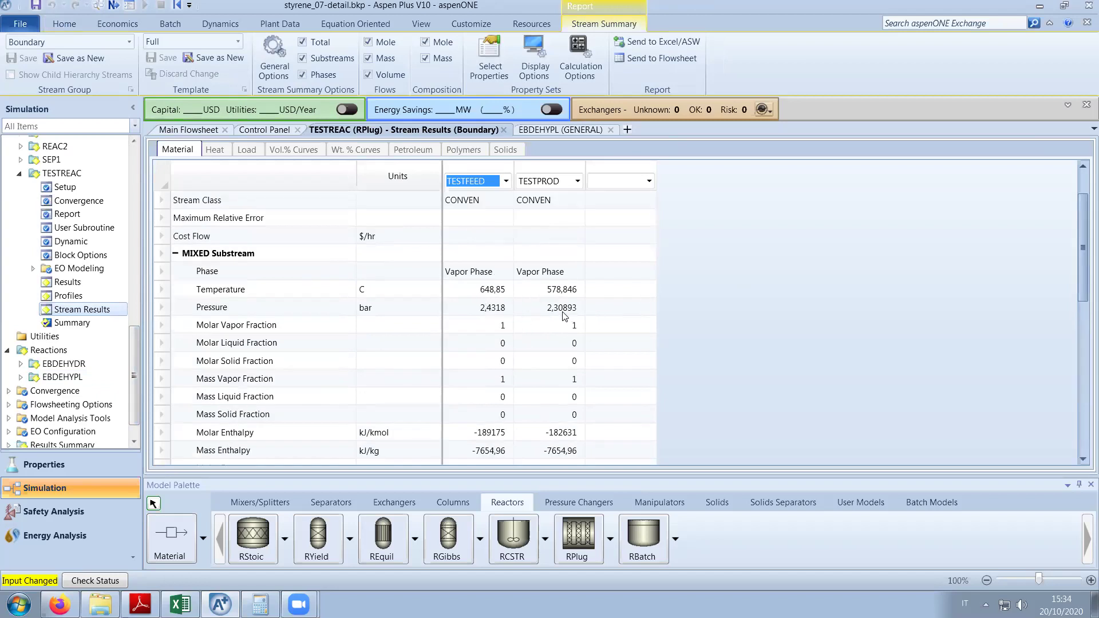
click(387, 289)
click(388, 292)
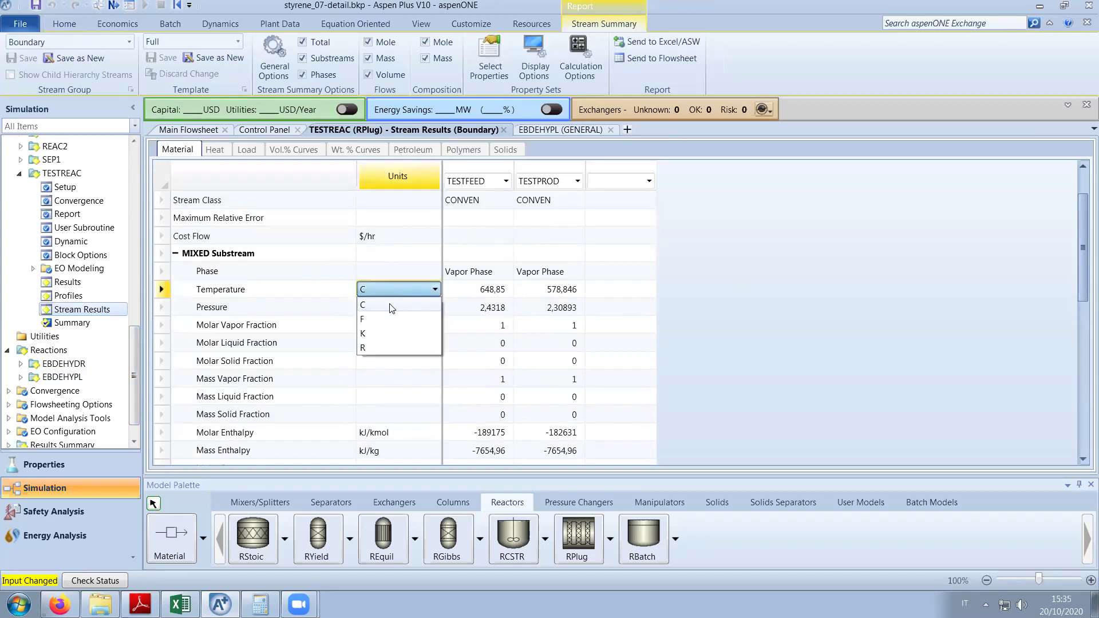
click(369, 335)
scroll(643, 309, down, 6)
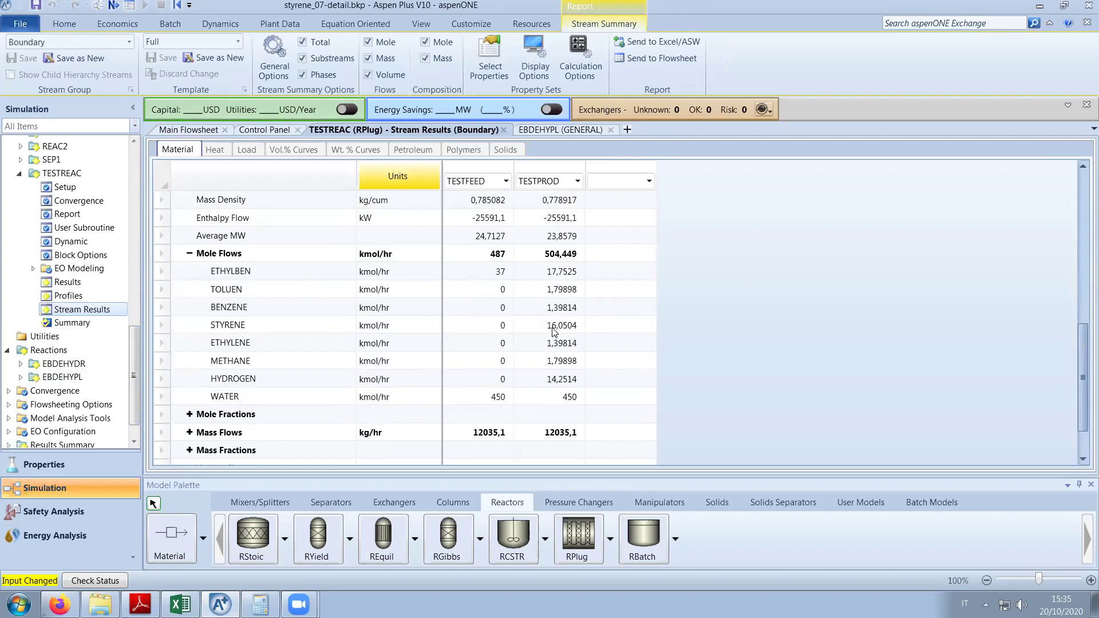
Check TESTPROD's benzene and toluene mole flows against the paper's Table III in Adobe Reader, and return to Aspen Plus.
click(565, 310)
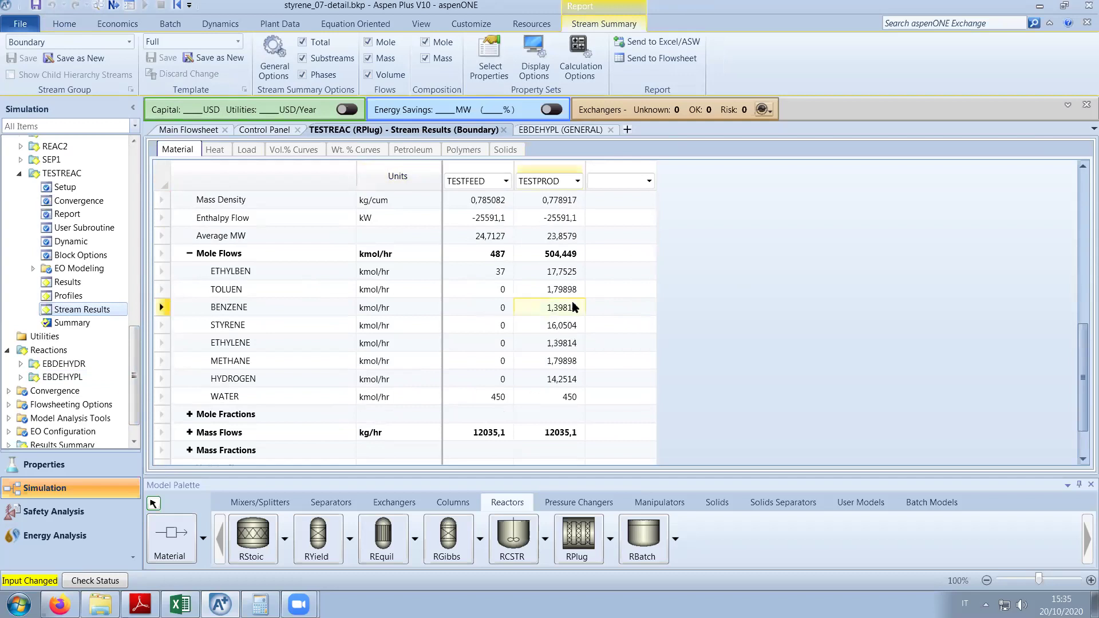
click(566, 292)
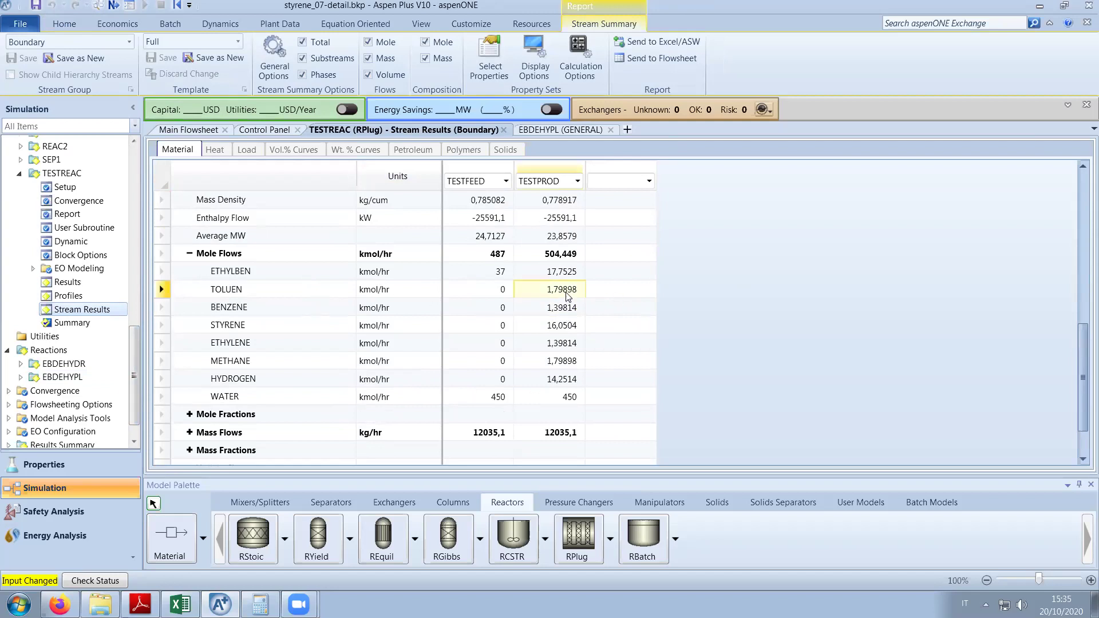
click(150, 592)
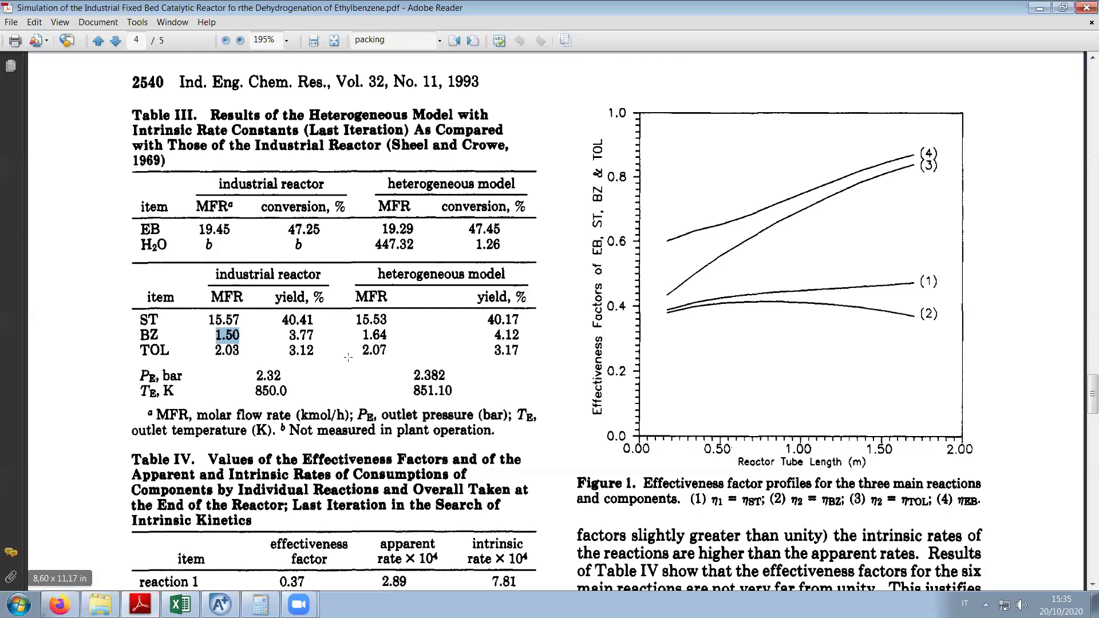
drag(220, 352, 241, 353)
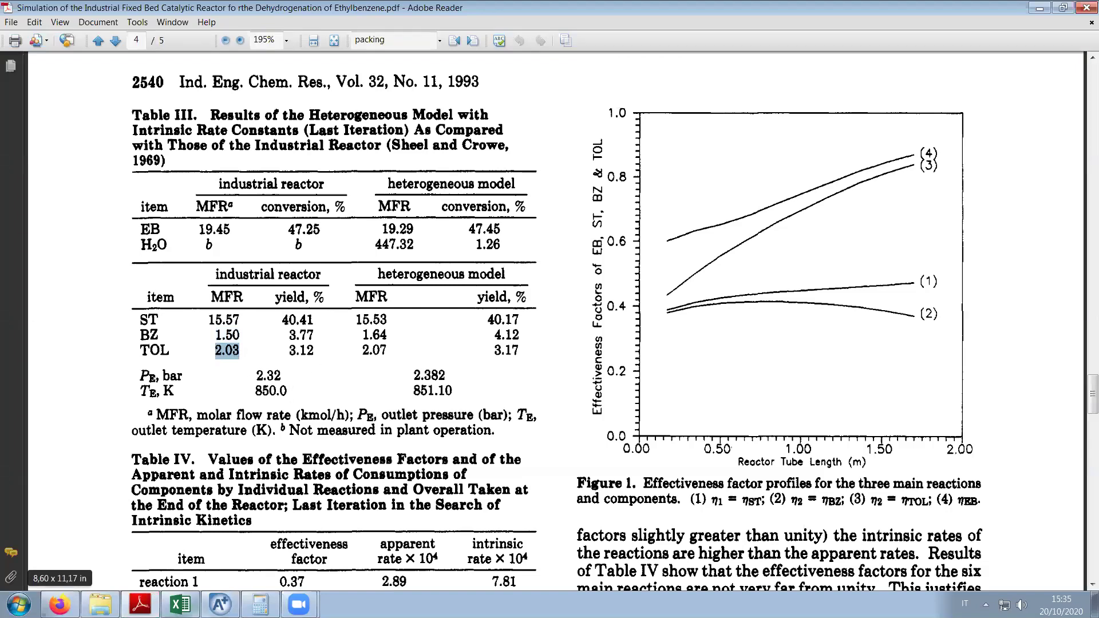
click(220, 605)
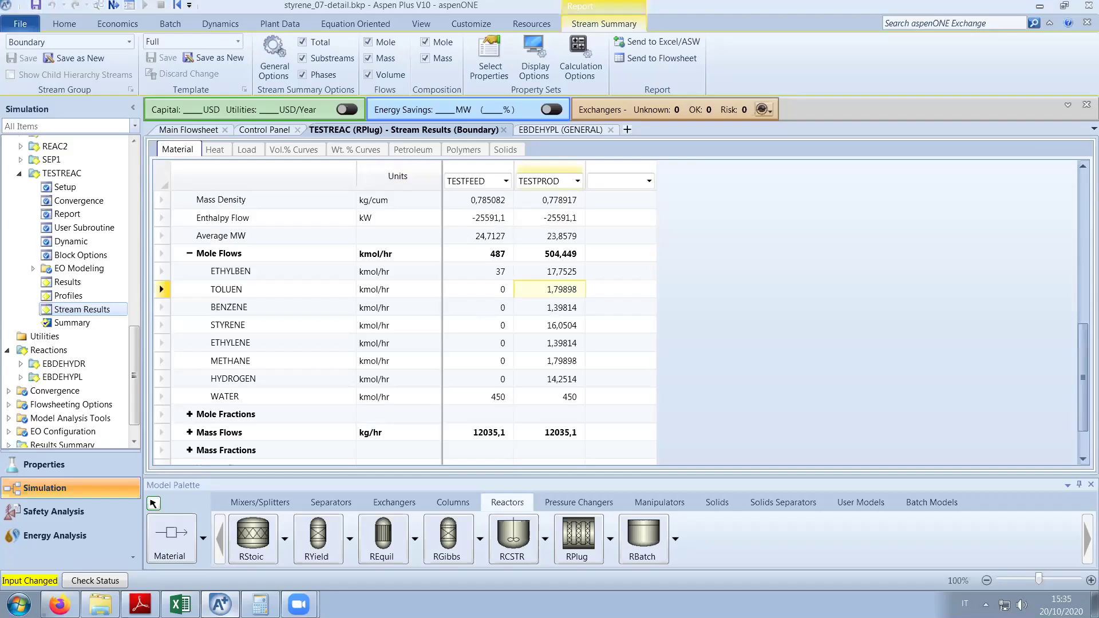
Set the value of activity A2 in the EBDEHYPL reaction set to 4,5.
click(554, 131)
click(338, 221)
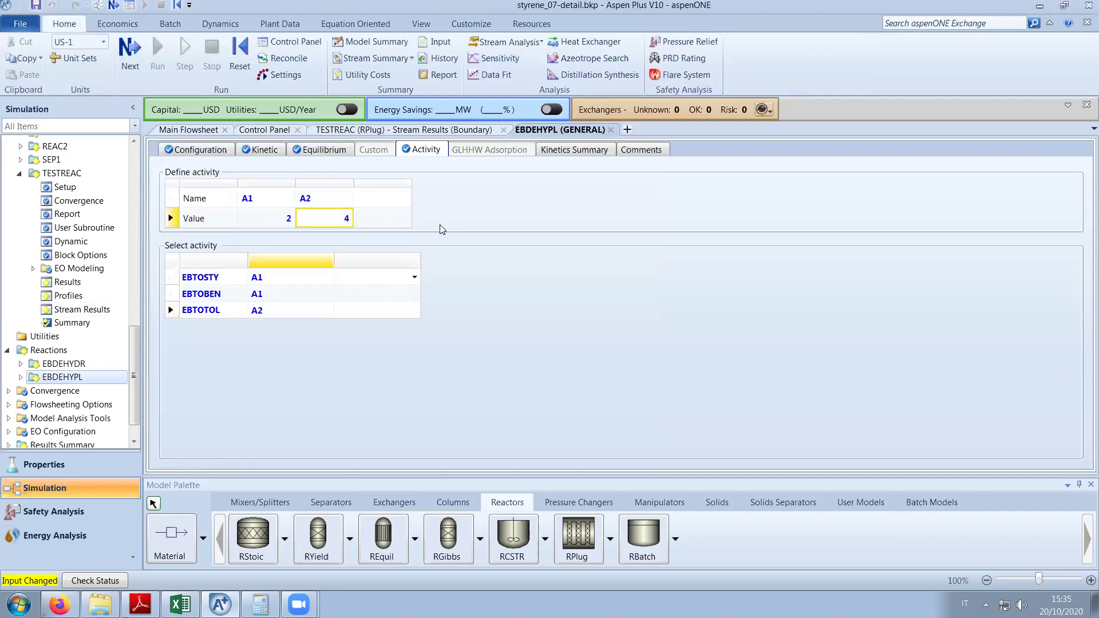
text(4,5)
key(Return)
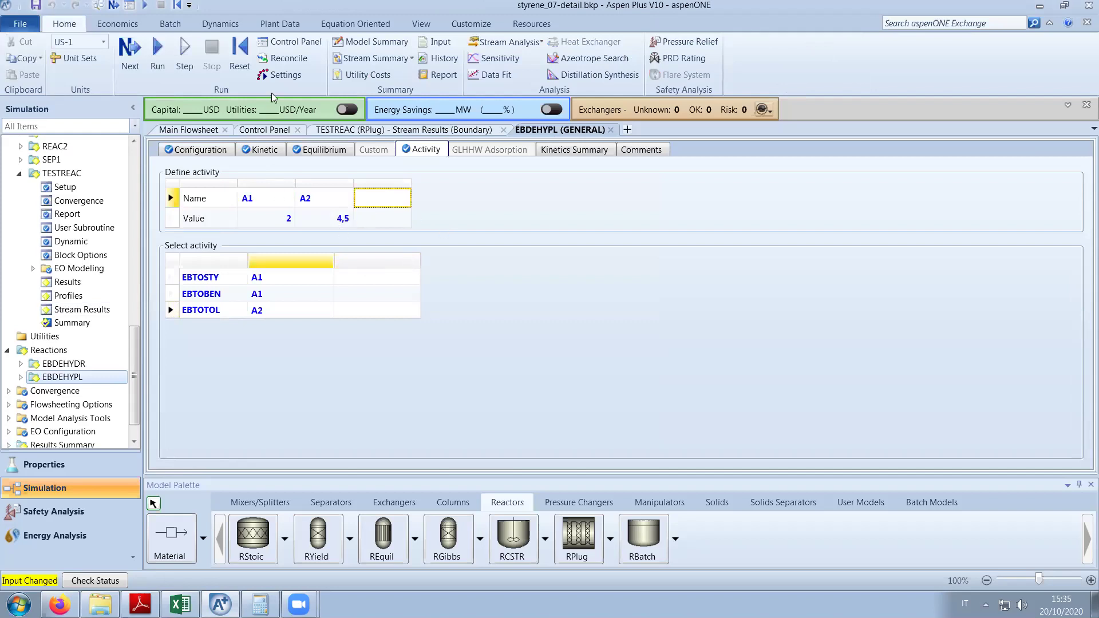
Check the control panel messages and the TESTREAC section of the main flowsheet, and save the simulation file.
click(264, 131)
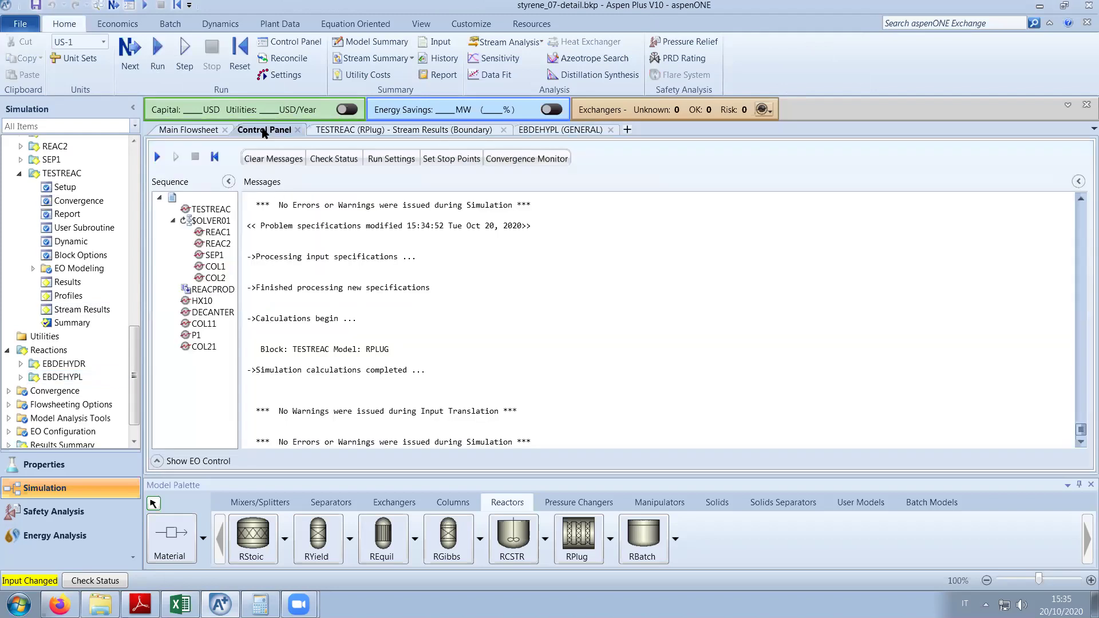
click(195, 130)
click(494, 365)
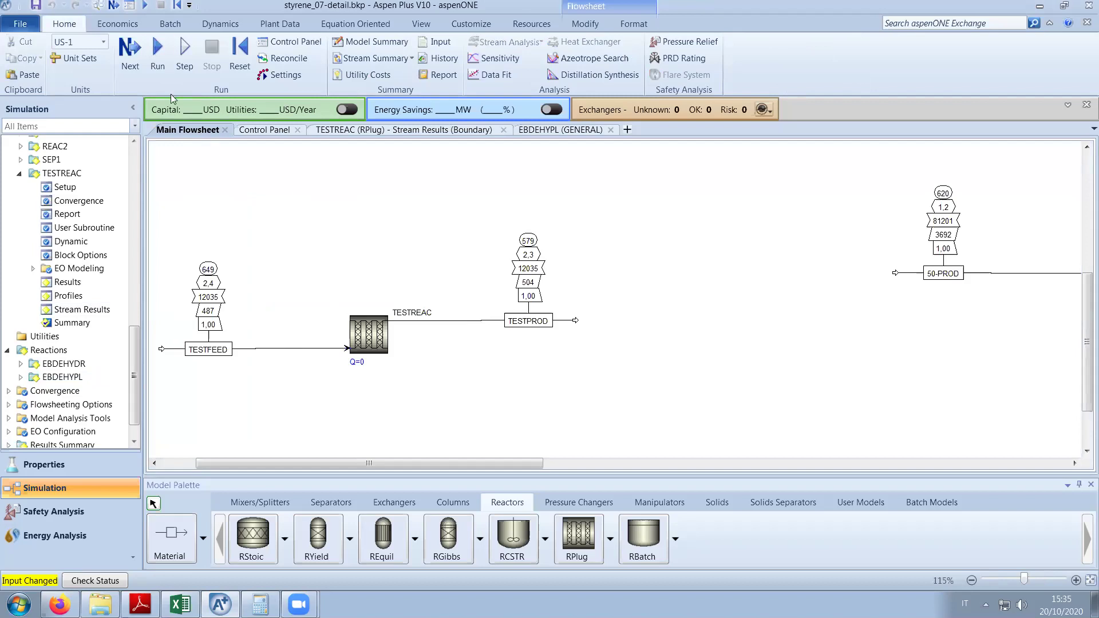
click(255, 131)
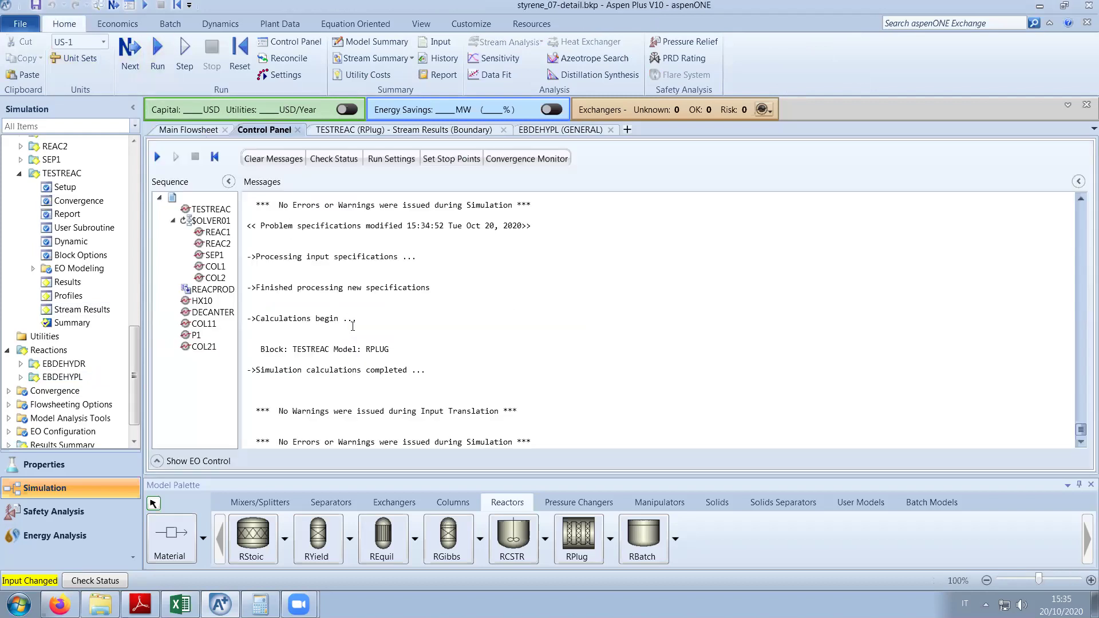
click(36, 7)
Examine the main flowsheet, covering the REAC1 to COL2 section, the HX10 and DECANTER section and the separate TESTREAC reactor.
click(580, 335)
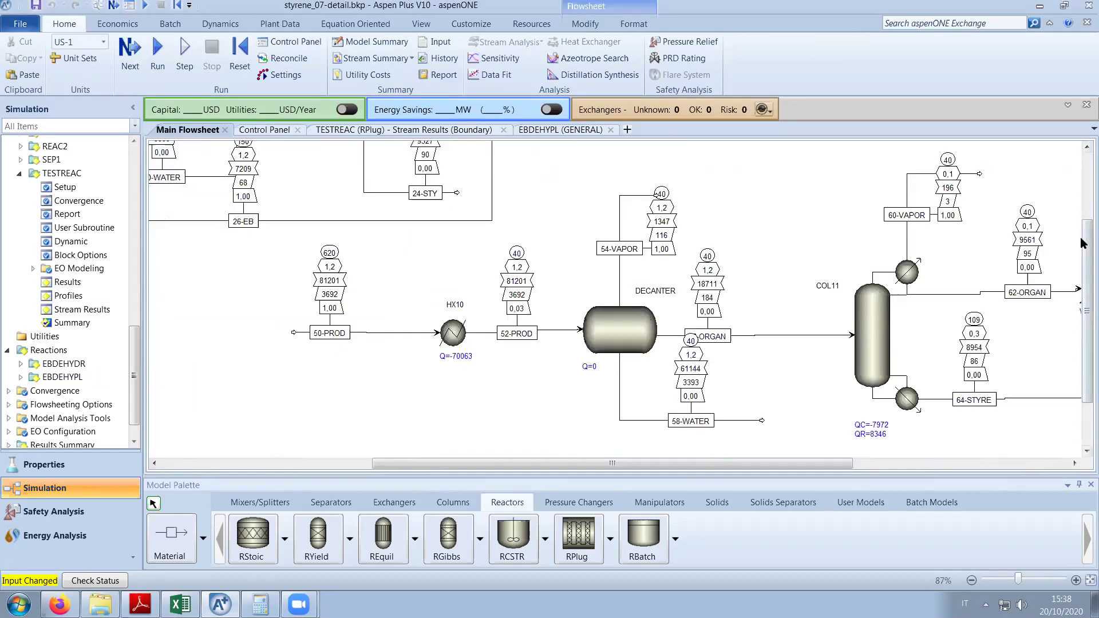
scroll(621, 299, up, 5)
drag(591, 465, 479, 465)
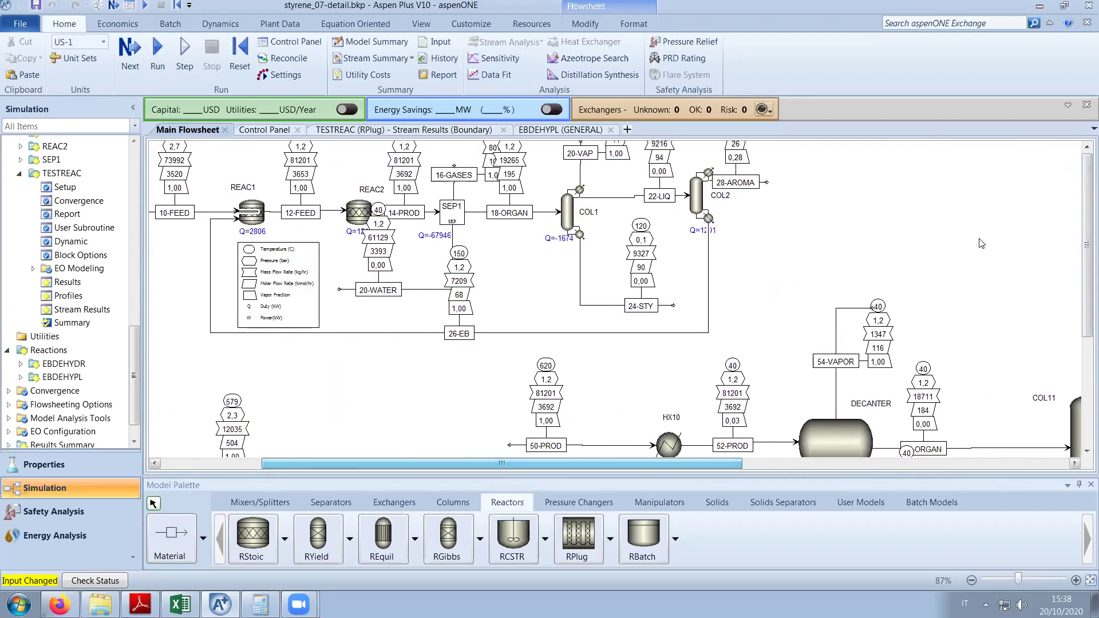
click(1084, 149)
click(1084, 149)
click(1086, 147)
click(1086, 148)
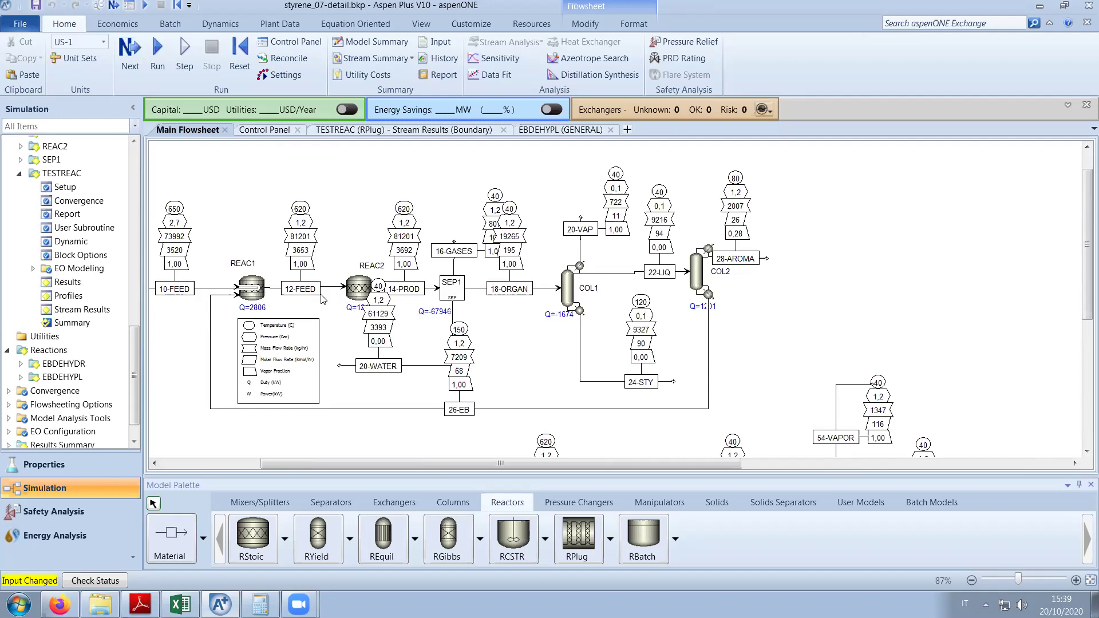
drag(1085, 252, 1085, 346)
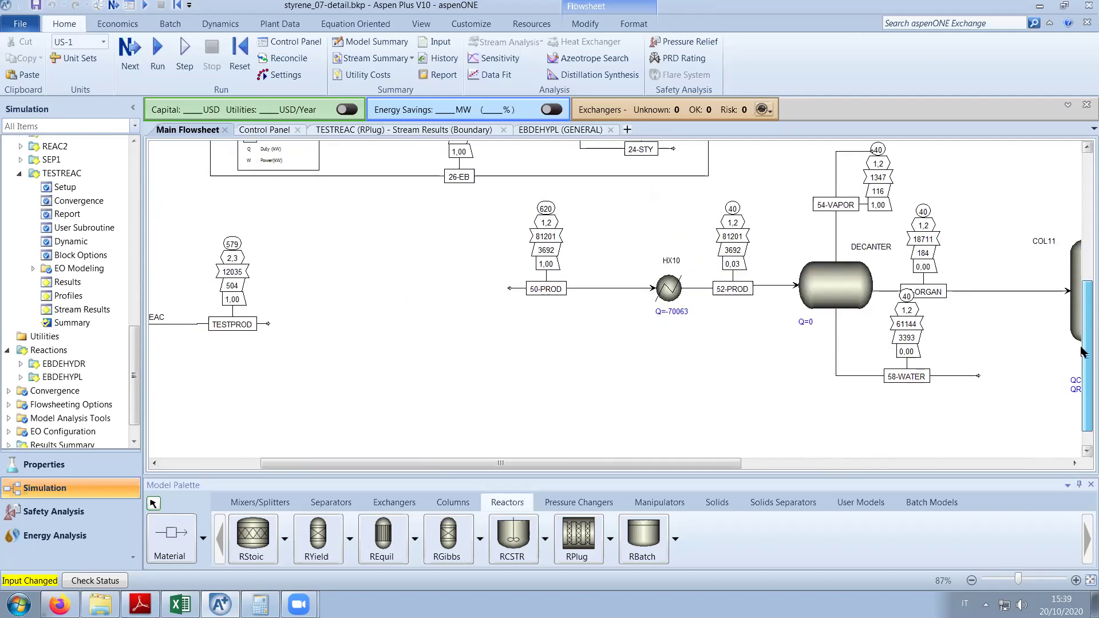
drag(451, 464, 352, 468)
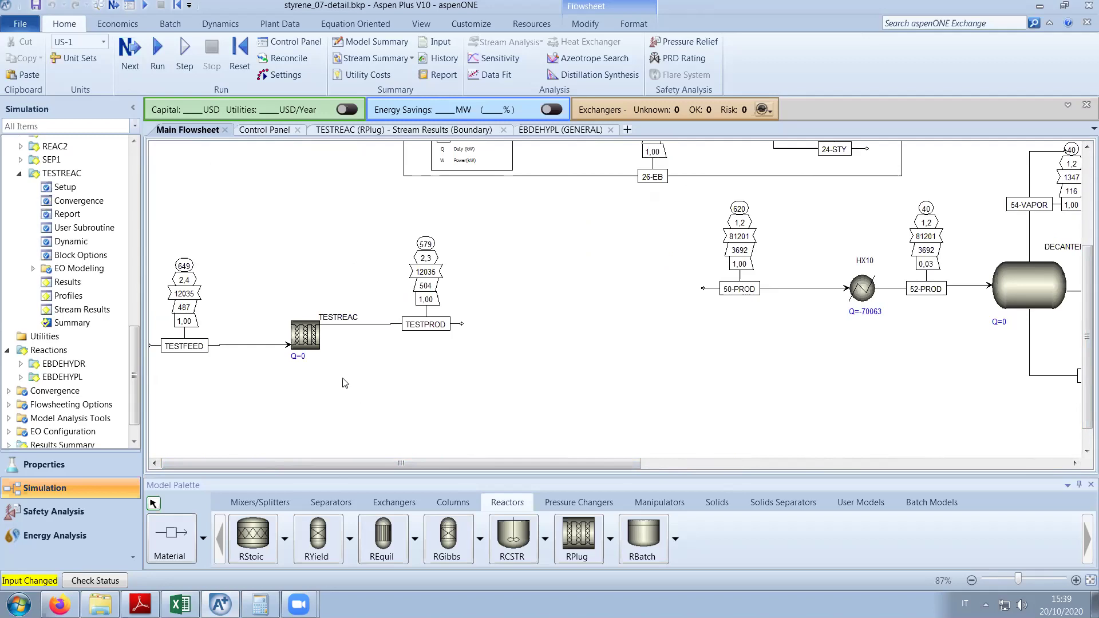
drag(1084, 312, 1082, 186)
scroll(1082, 186, up, 2)
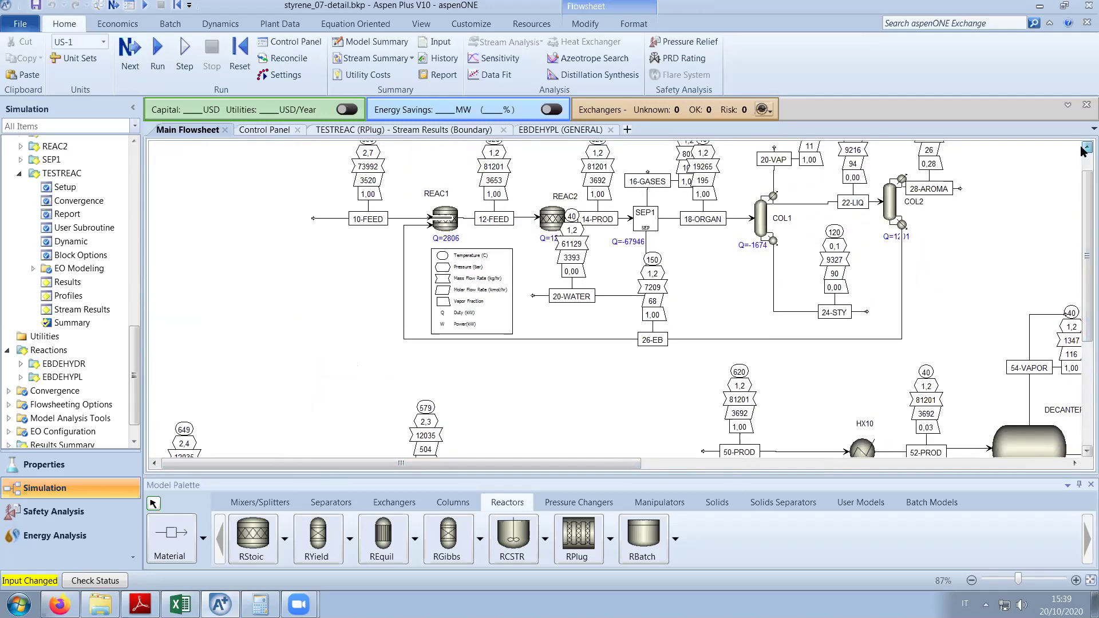
scroll(1082, 186, down, 5)
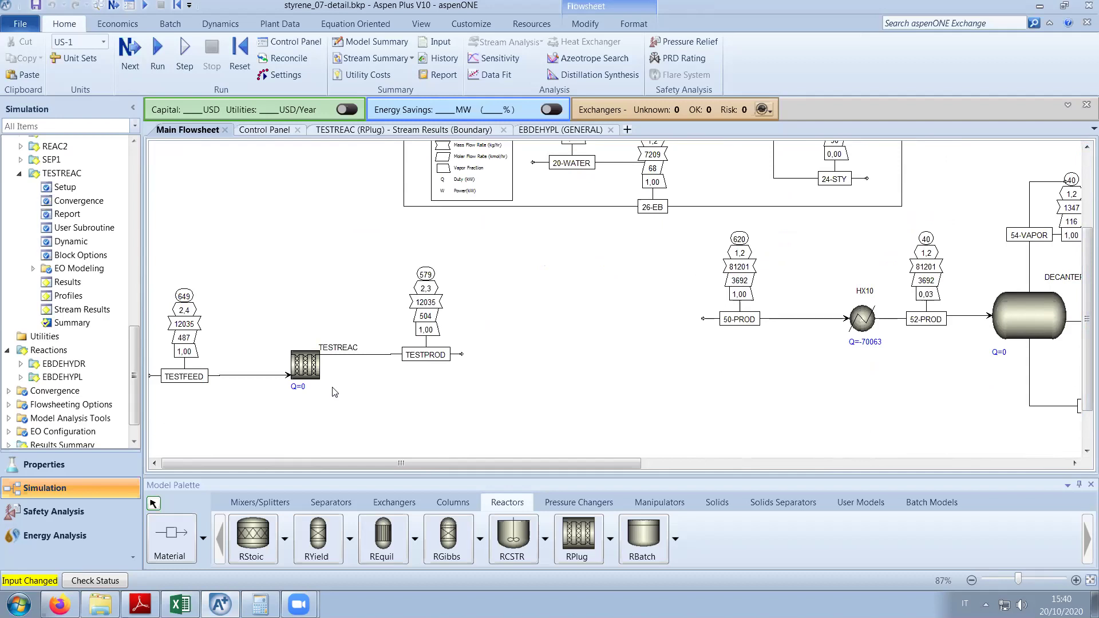
drag(1085, 293, 1085, 206)
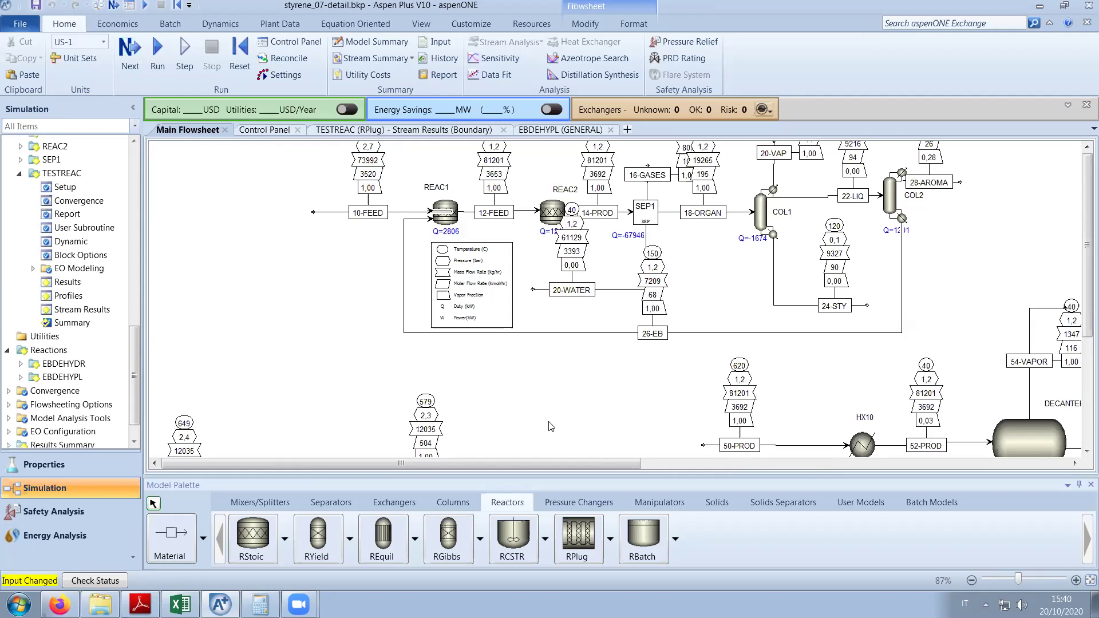
Compare the input specifications and component mole flows of streams 10-FEED and TESTFEED, closing each stream form after checking it.
scroll(557, 401, down, 1)
scroll(557, 401, up, 2)
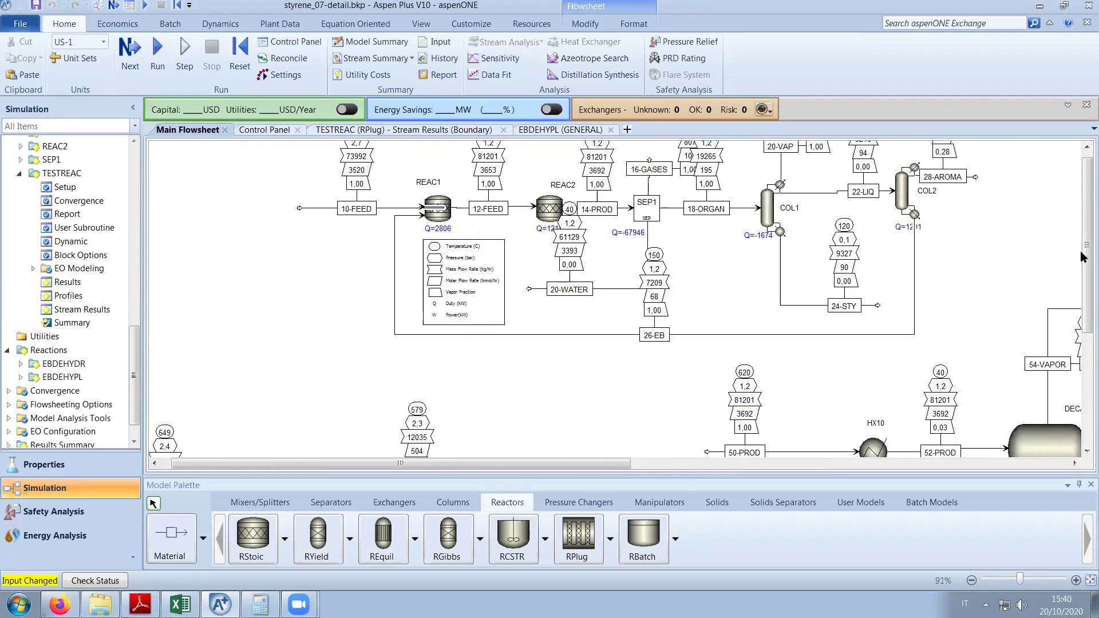
click(322, 209)
double_click(322, 210)
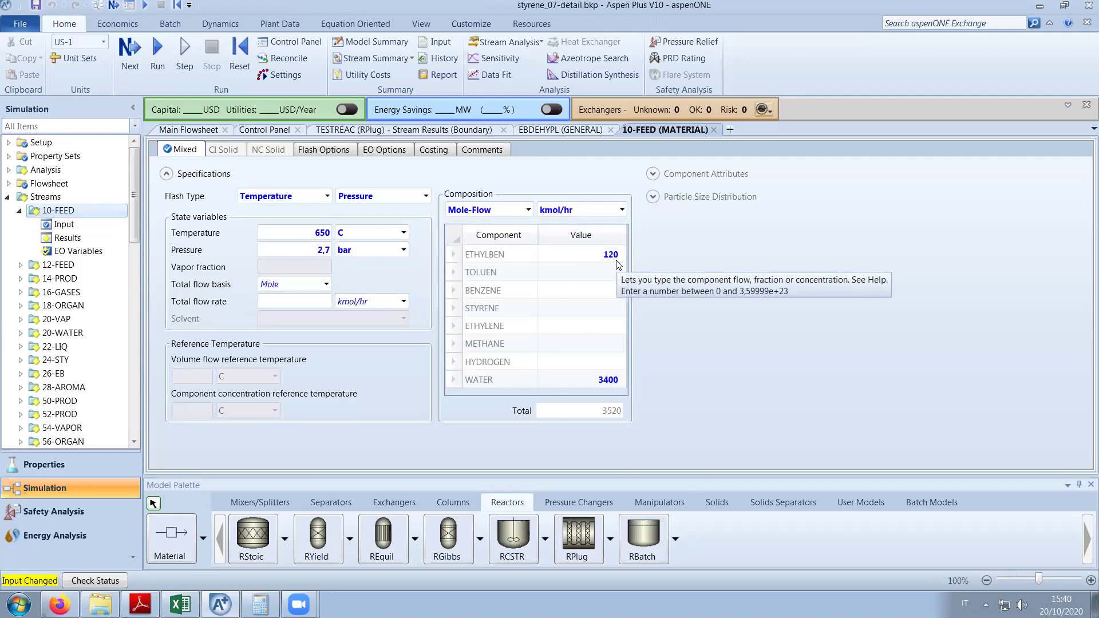
click(714, 130)
drag(1084, 262, 1084, 429)
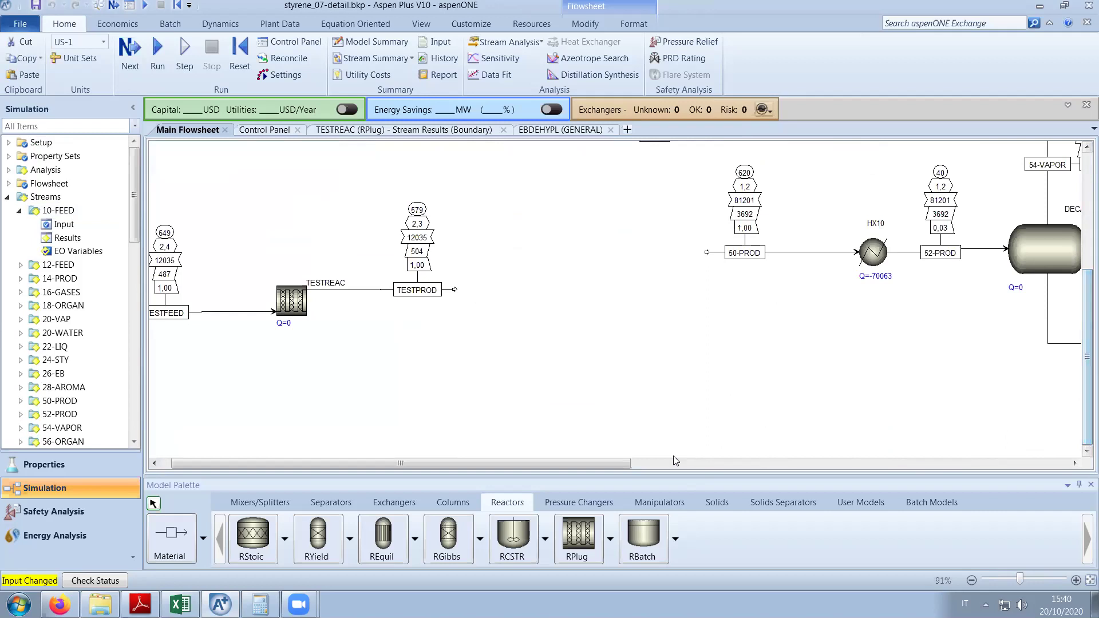
drag(601, 463, 470, 466)
double_click(263, 313)
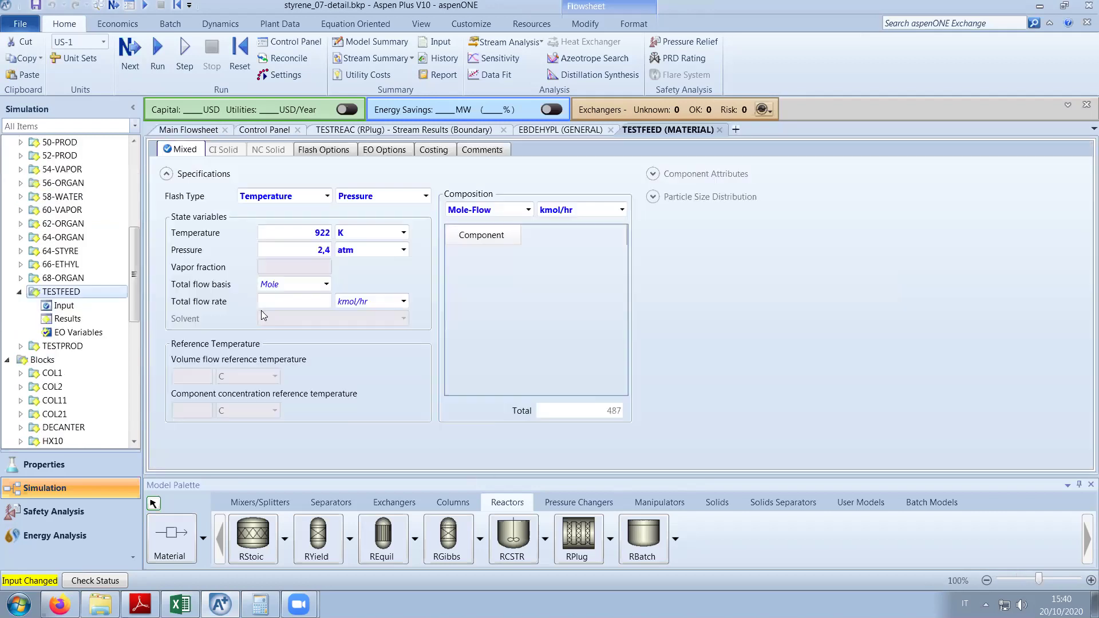
click(598, 256)
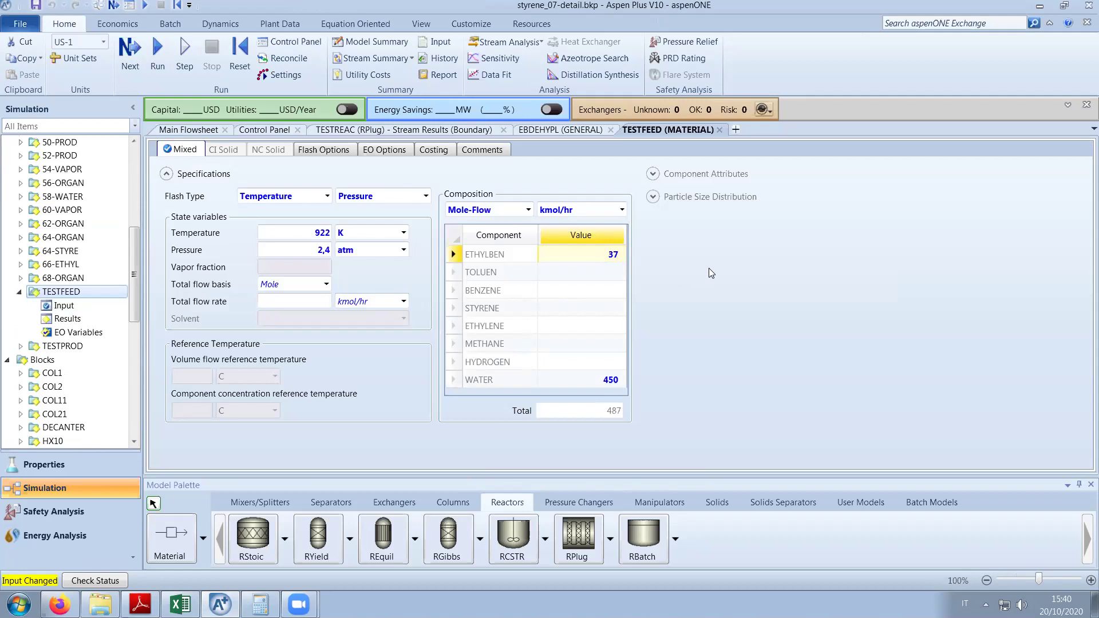
click(720, 130)
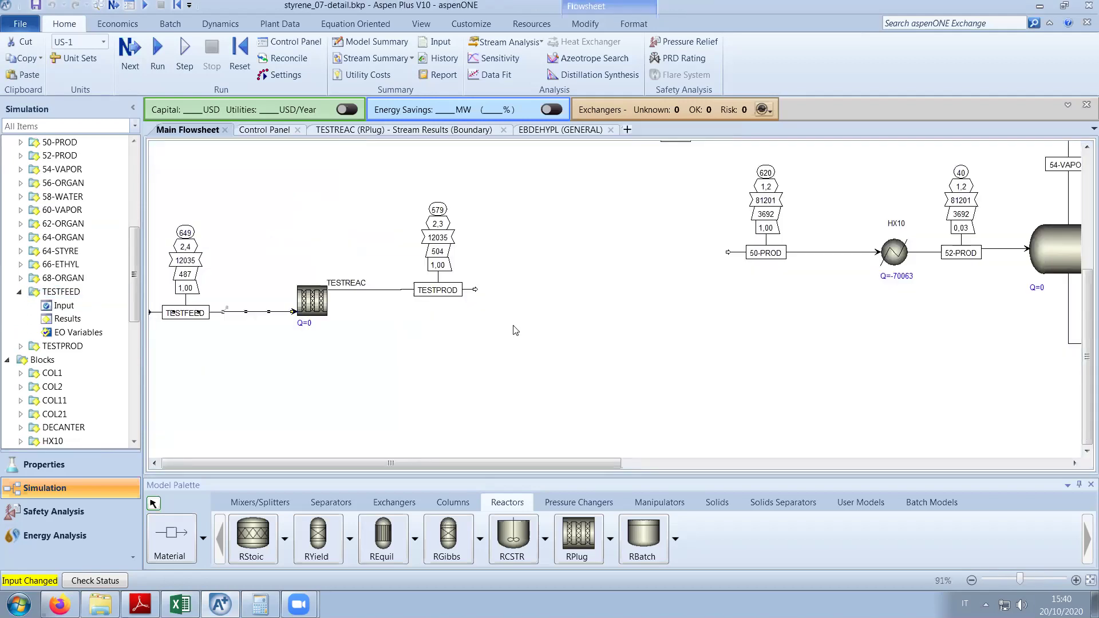
Delete the original process section from 10-FEED through REAC1, REAC2, SEP1, COL1 and COL2, including its connected streams and the 26-EB recycle.
scroll(558, 345, down, 3)
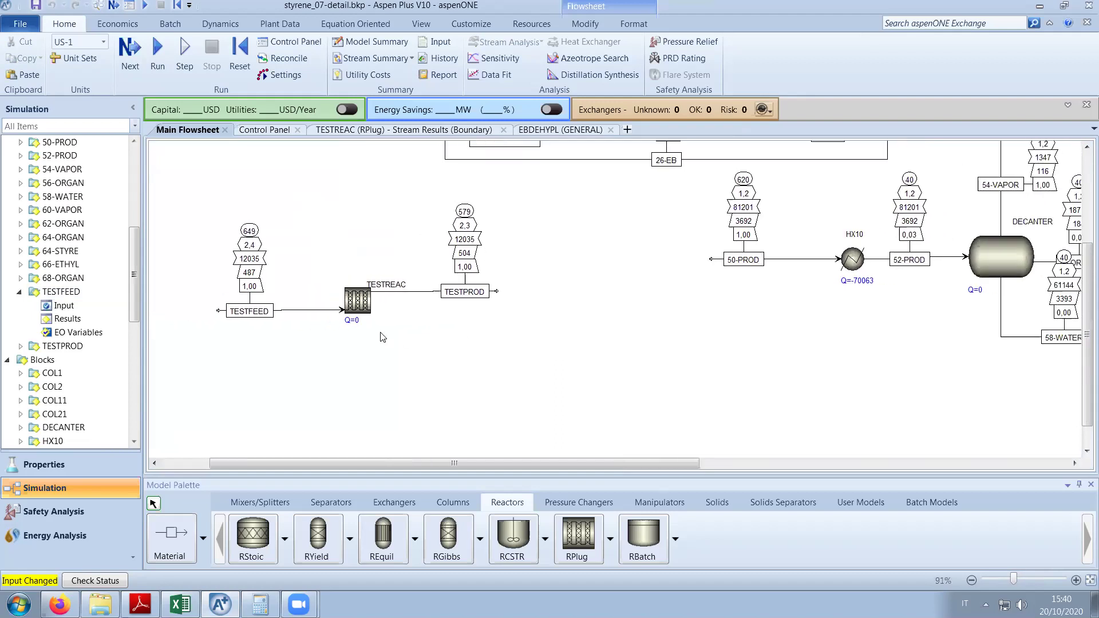
scroll(733, 246, down, 1)
click(1086, 147)
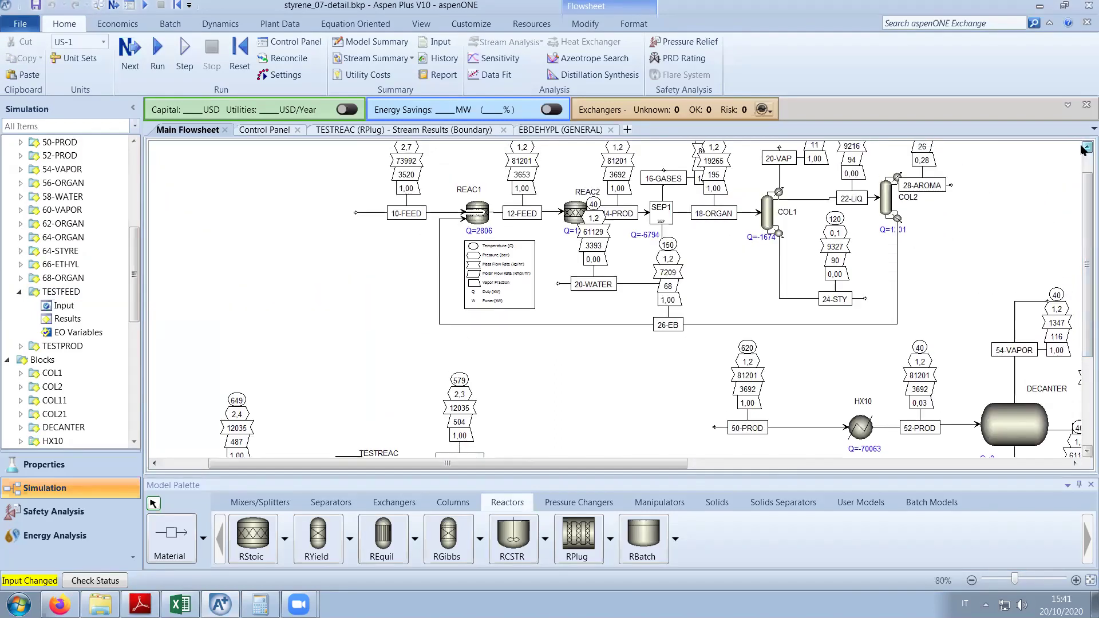
click(1086, 147)
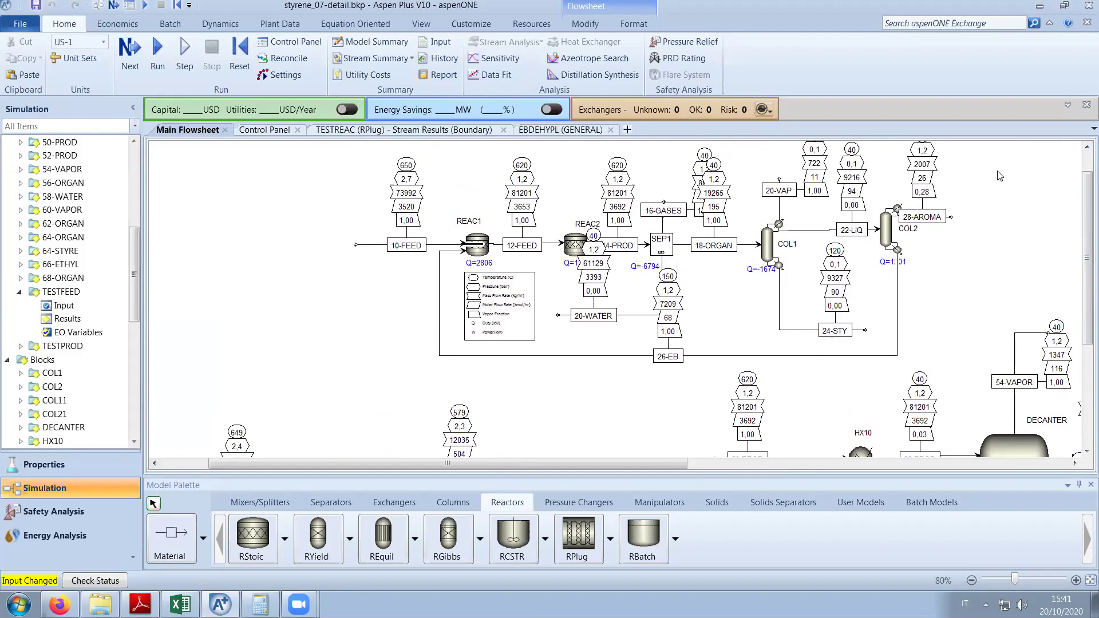
click(1086, 147)
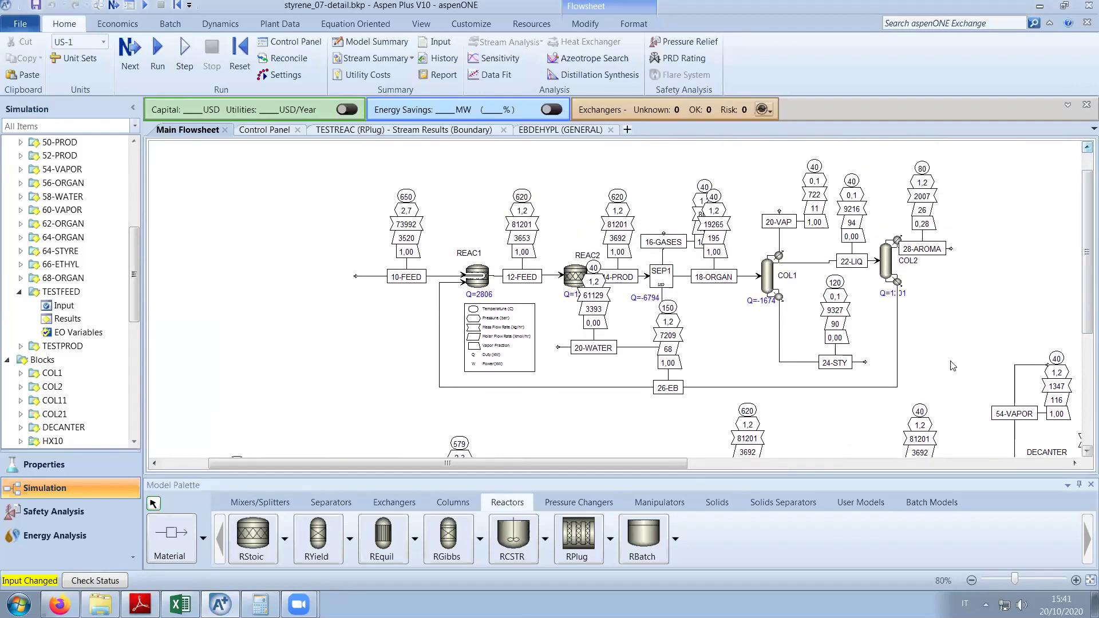
drag(968, 399, 319, 158)
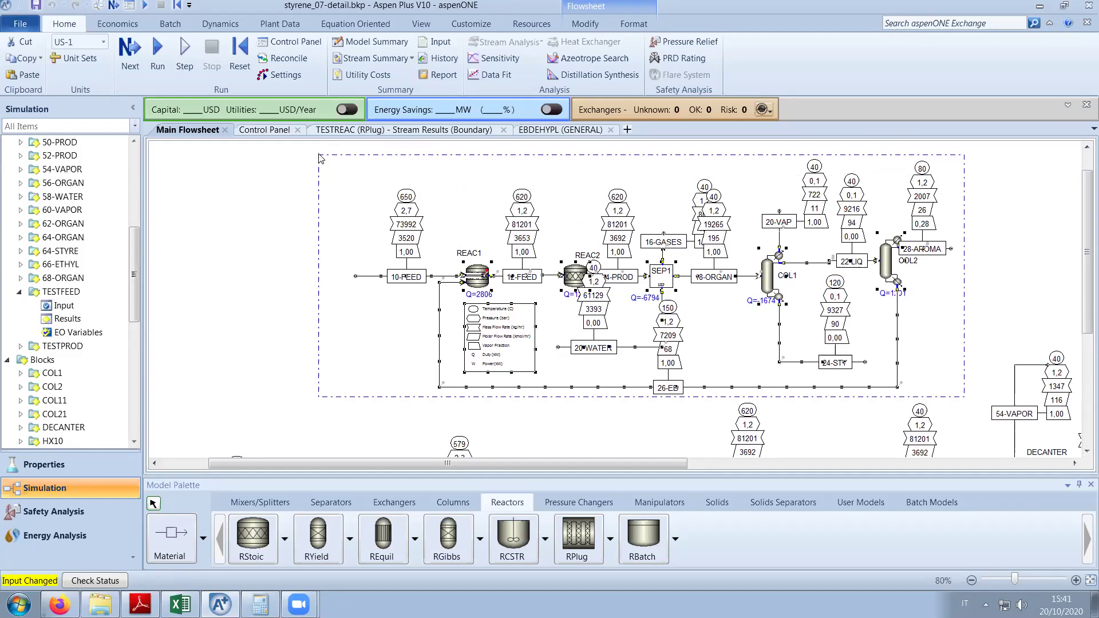
key(Delete)
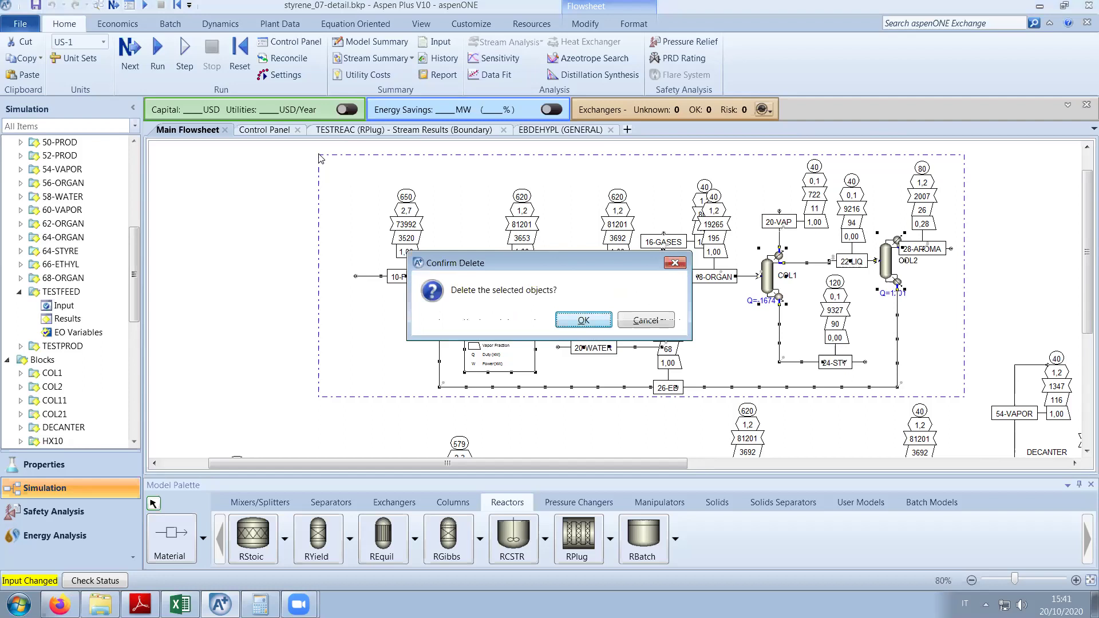
click(583, 321)
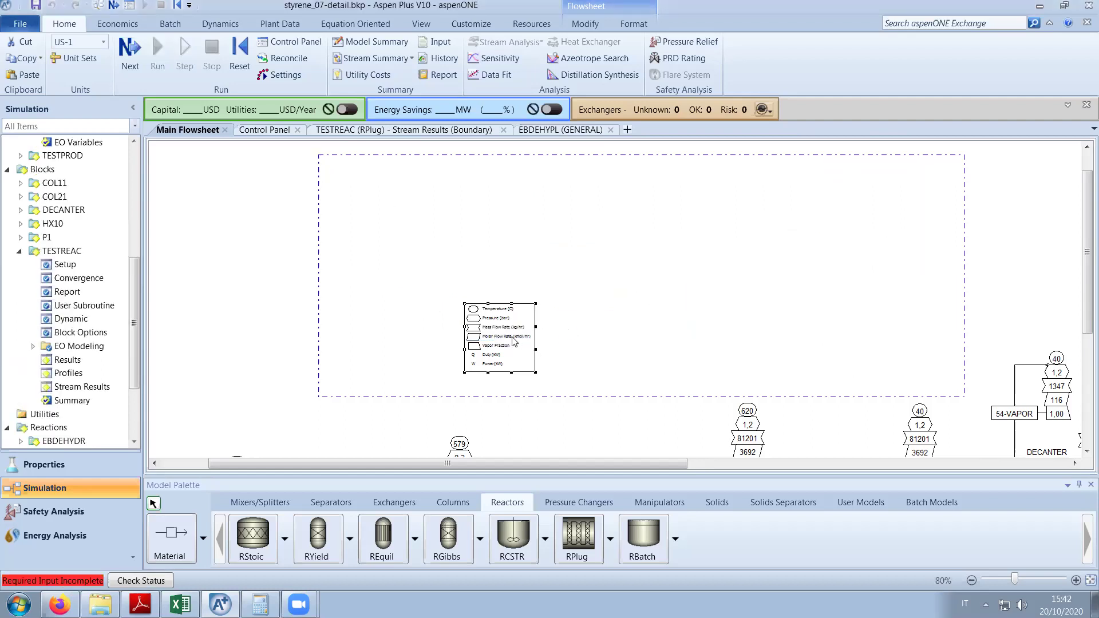
Find the REACPROD transfer block among the flowsheeting options and bring the 50-PROD stream into view.
click(252, 261)
drag(136, 285, 137, 332)
click(8, 373)
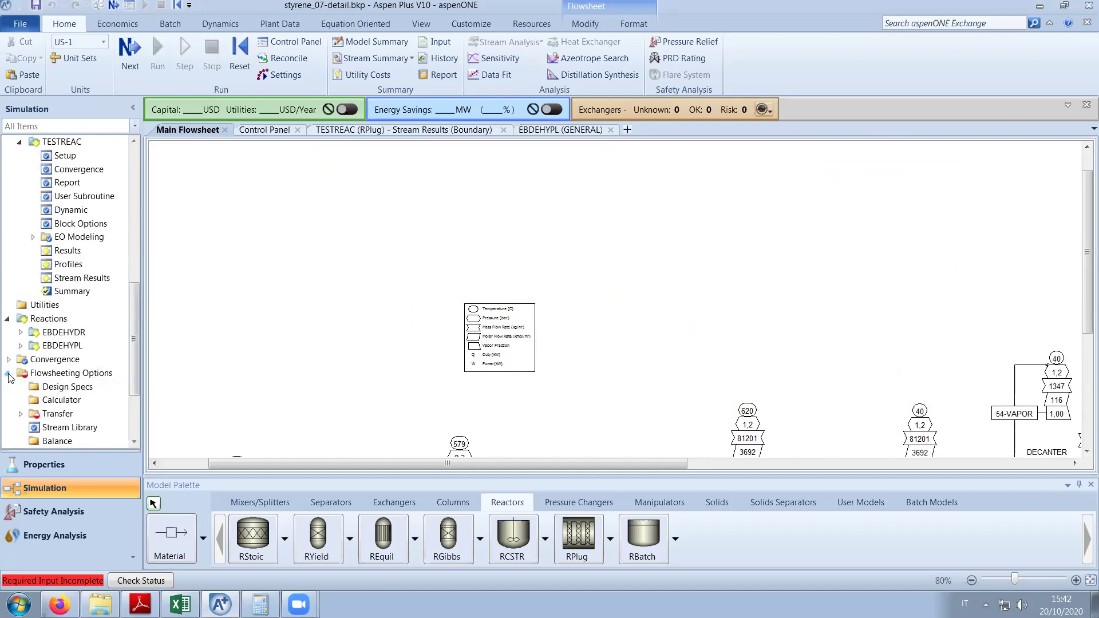
click(20, 413)
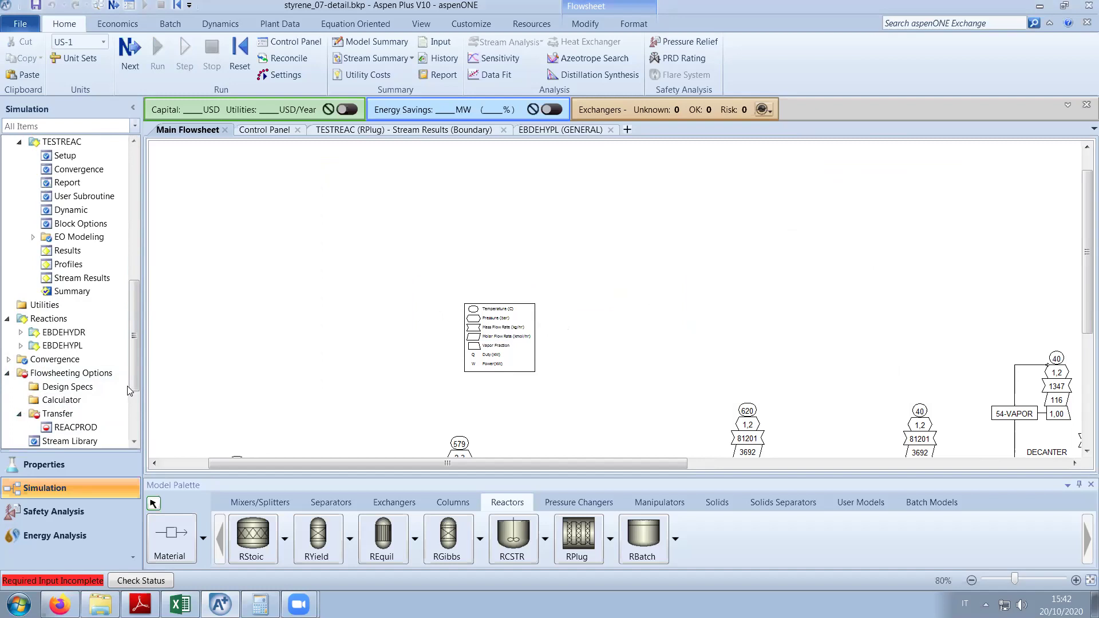
drag(135, 382, 136, 424)
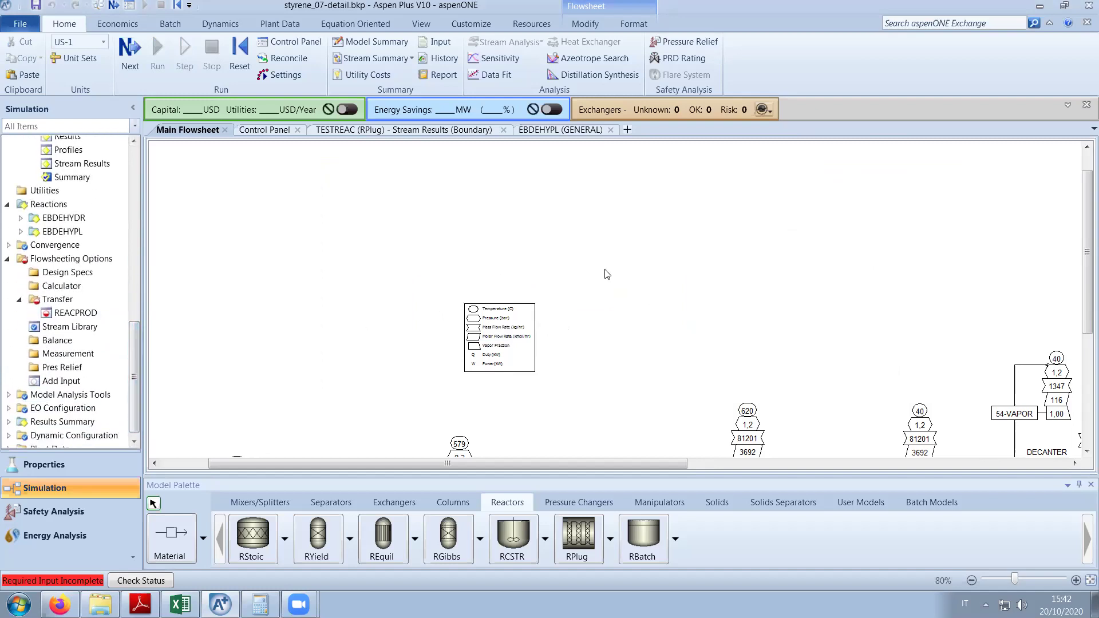
drag(1082, 247, 1082, 292)
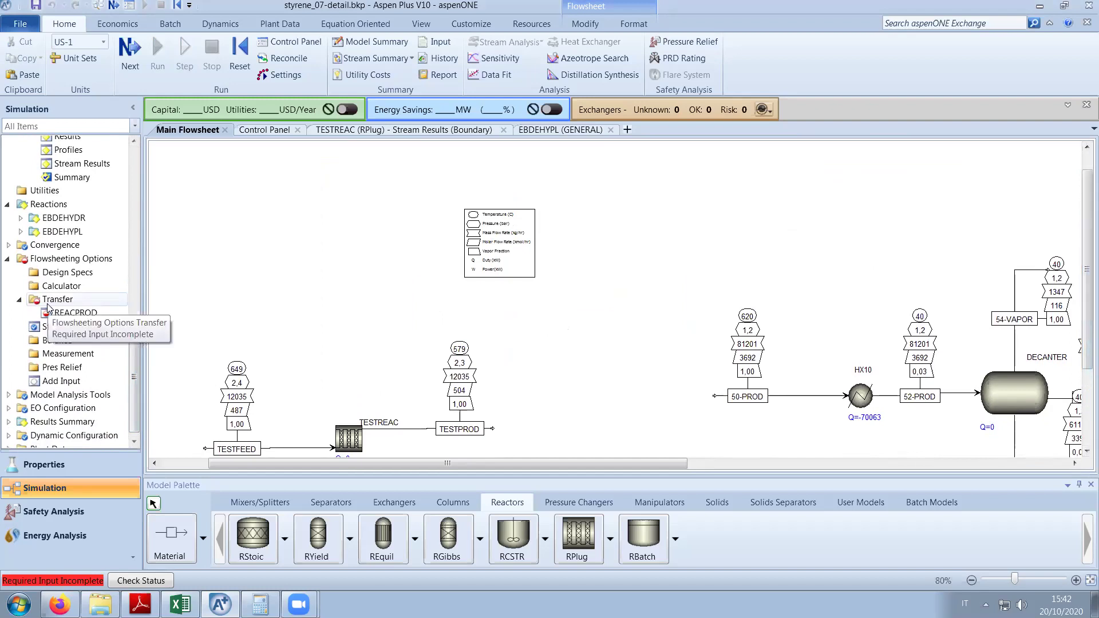
Check the input specifications of the 50-PROD stream, then return to the main flowsheet.
double_click(795, 399)
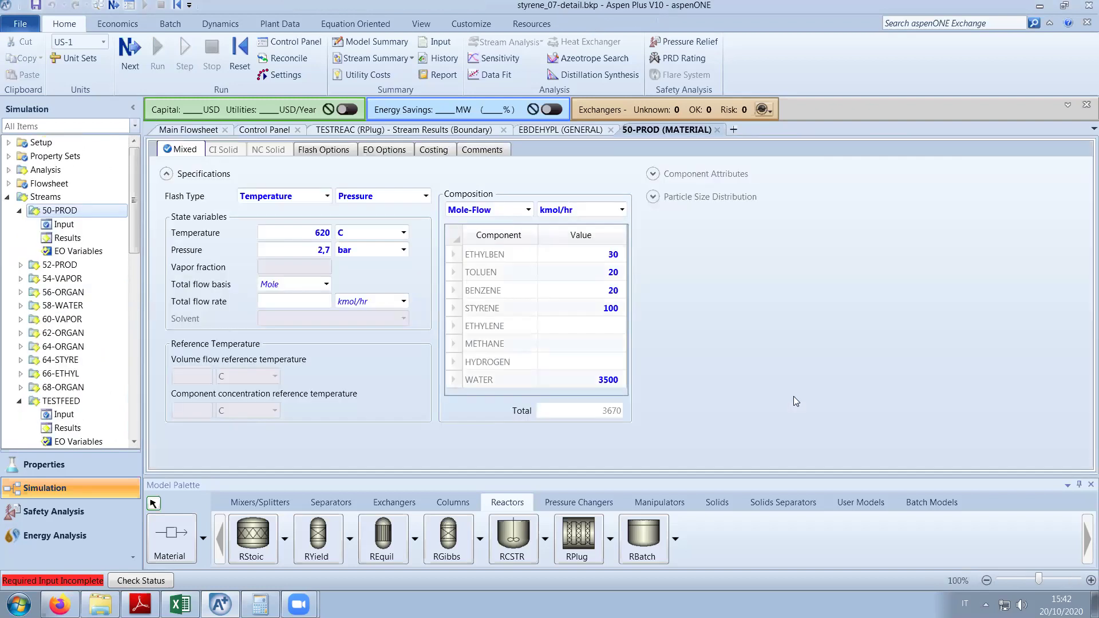
click(717, 130)
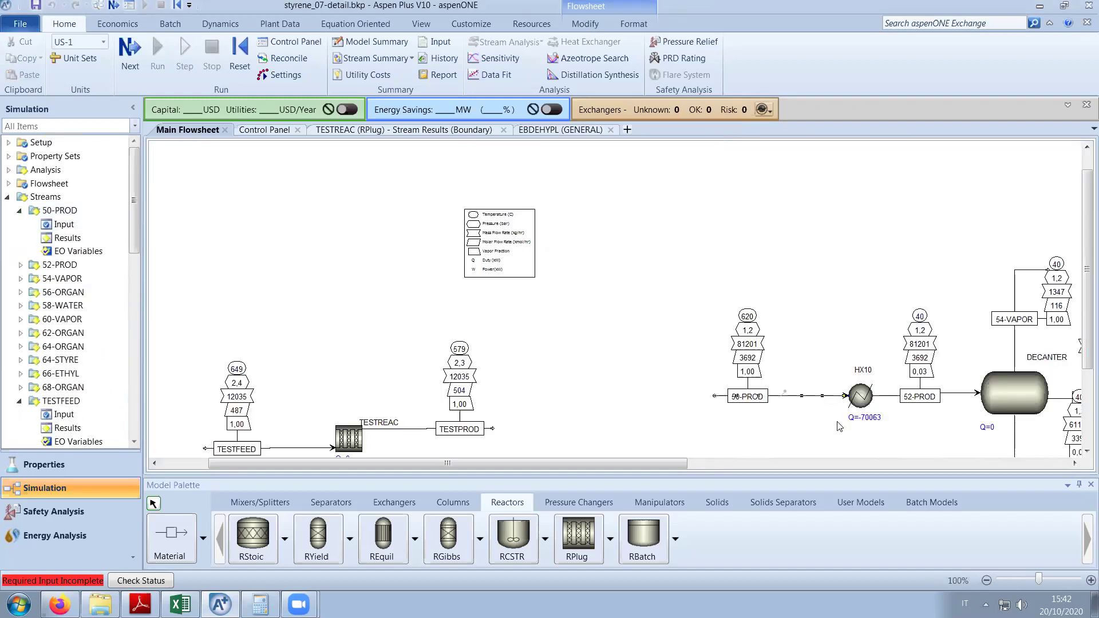
right_click(796, 396)
click(800, 401)
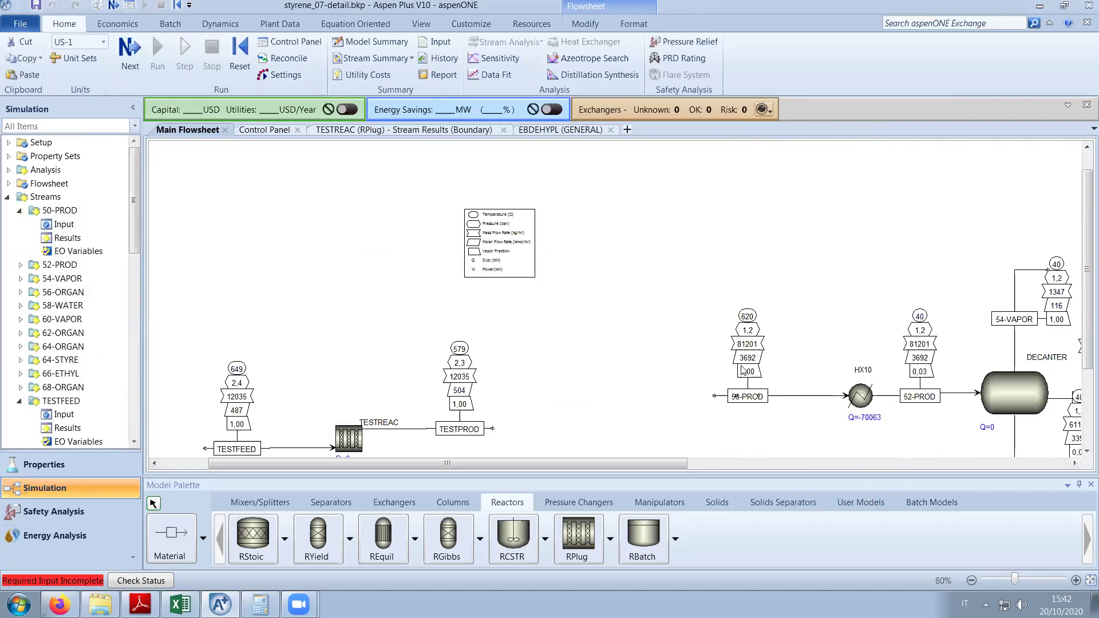
double_click(799, 399)
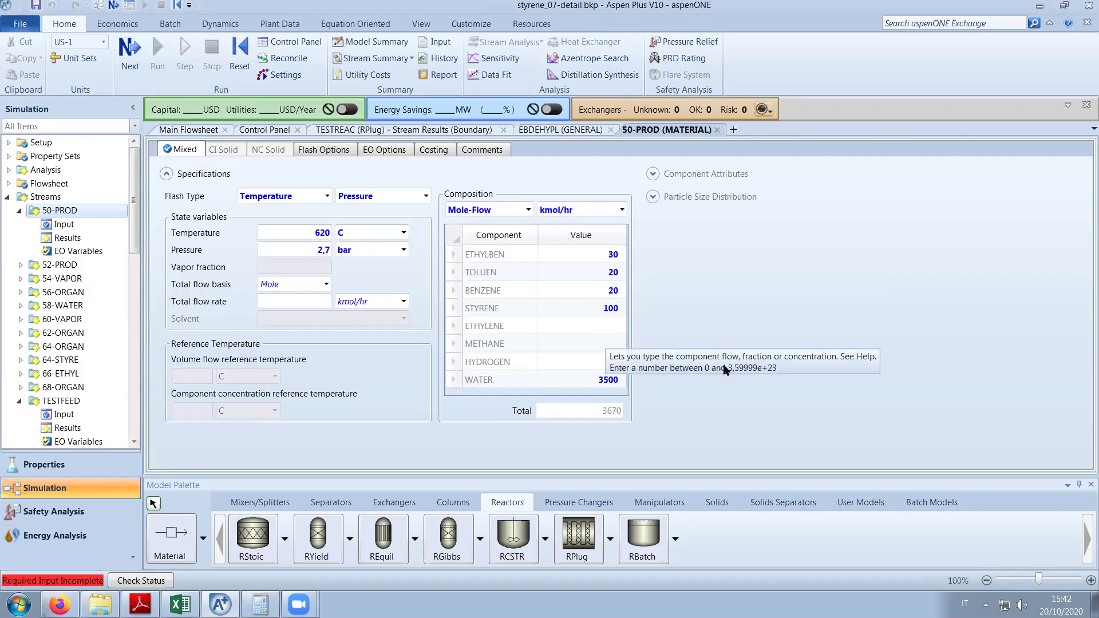
click(717, 129)
right_click(804, 399)
click(805, 399)
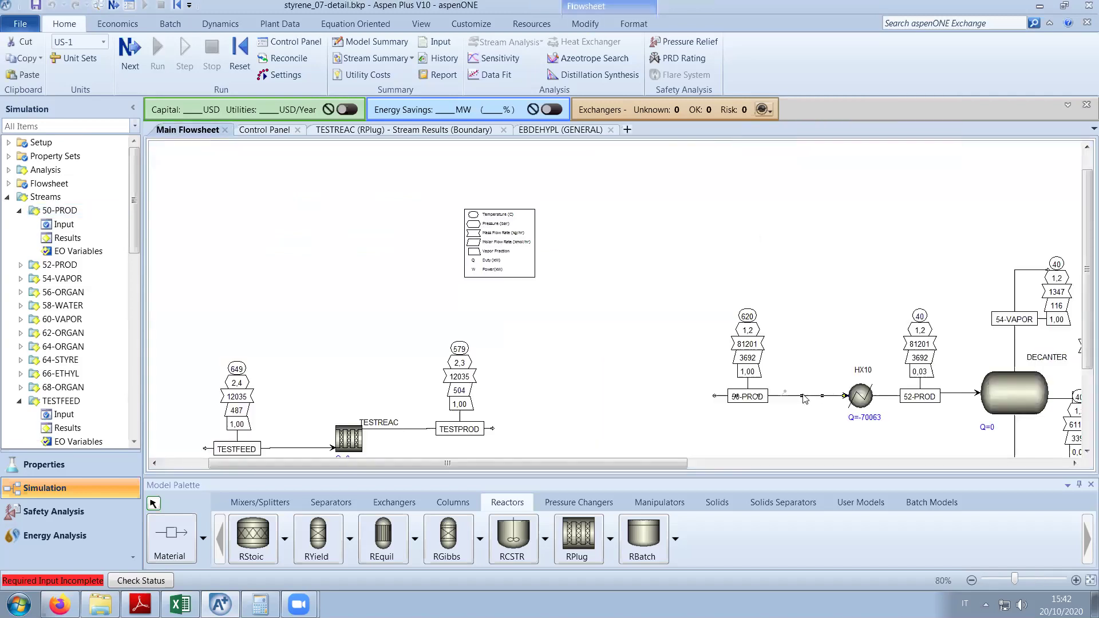
Review the component mole flows in the results of the 50-PROD stream.
double_click(795, 397)
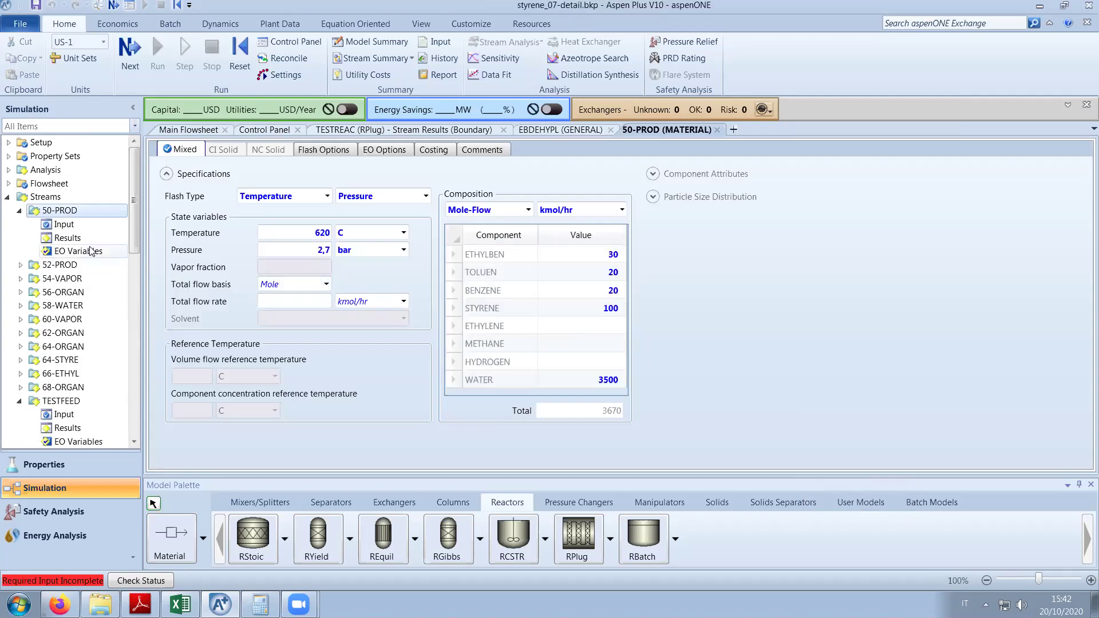
click(67, 238)
scroll(455, 326, down, 5)
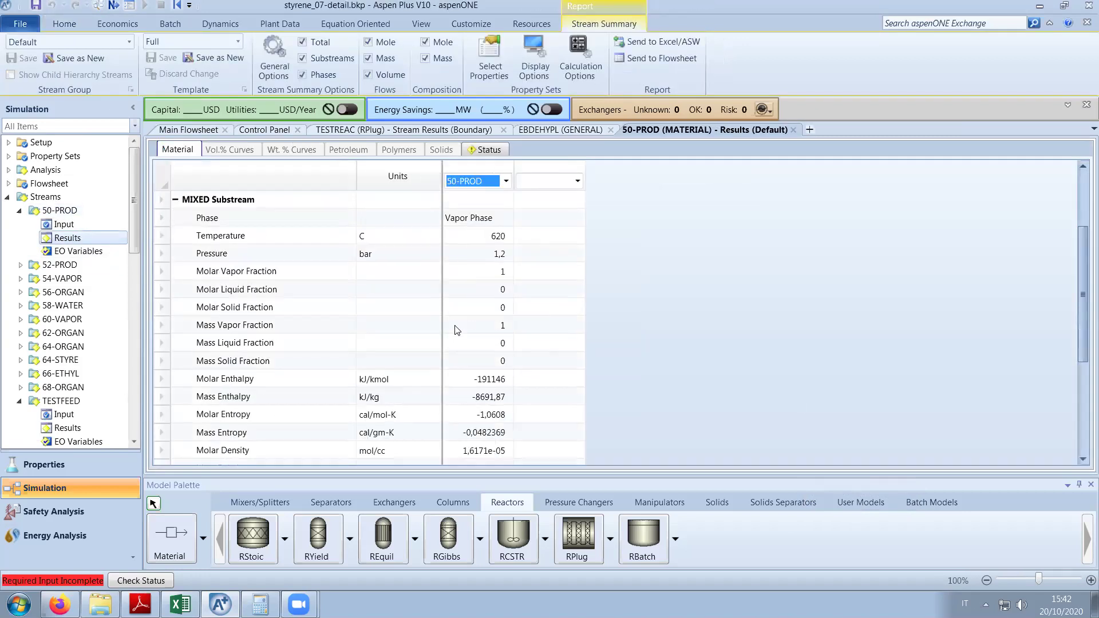
scroll(455, 331, down, 1)
click(190, 344)
scroll(492, 338, down, 1)
scroll(492, 338, down, 1)
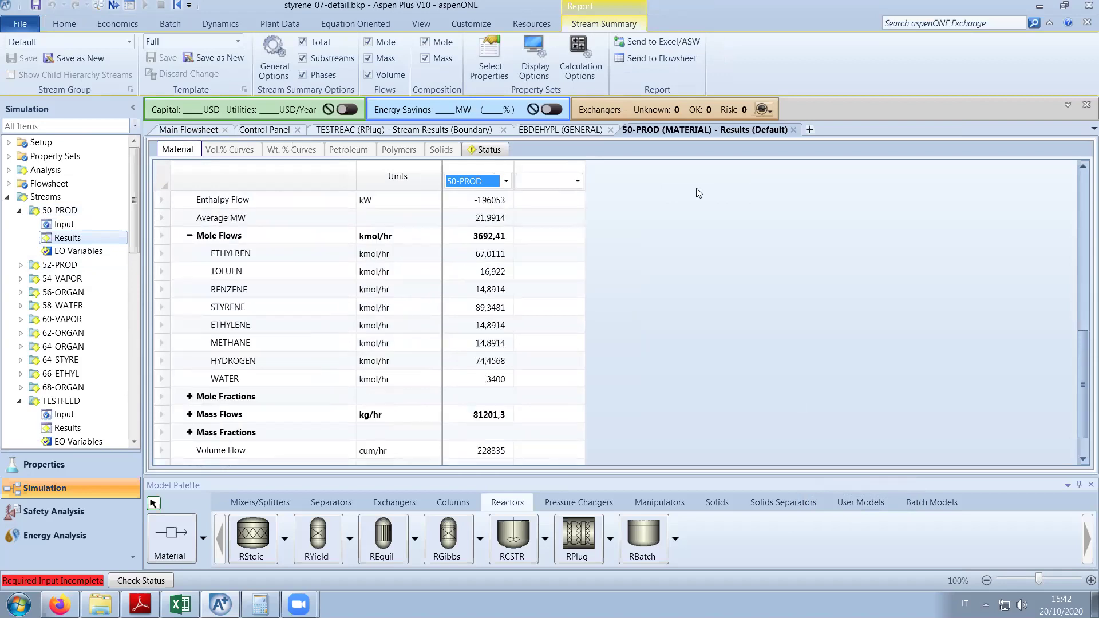
Reconcile the 50-PROD stream, using its input specifications to select the variables copied from the results.
click(794, 130)
right_click(804, 397)
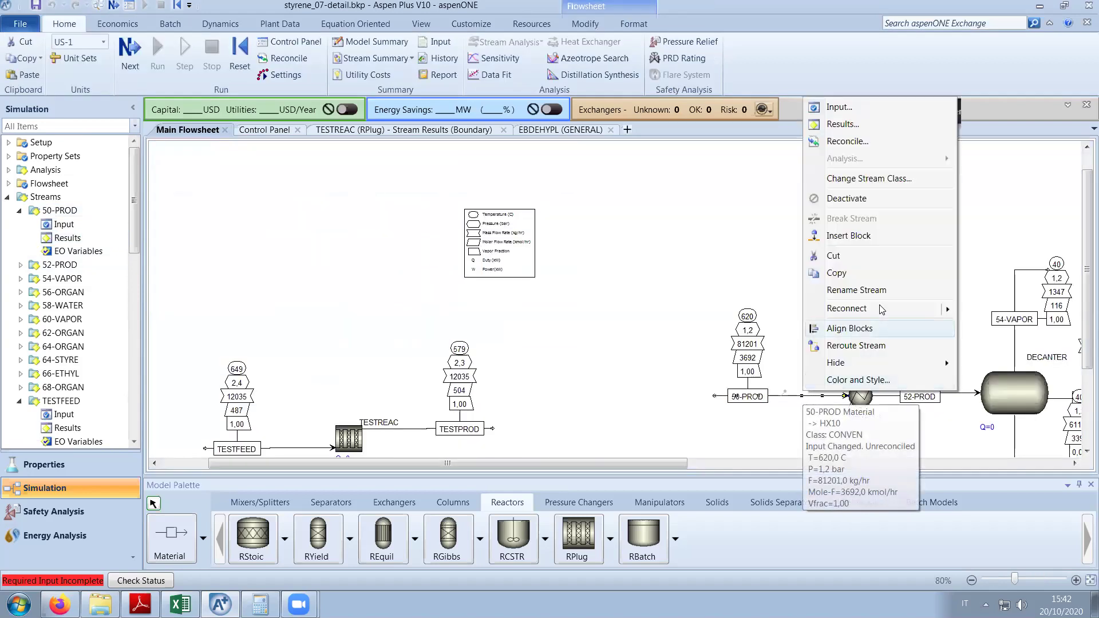
click(866, 146)
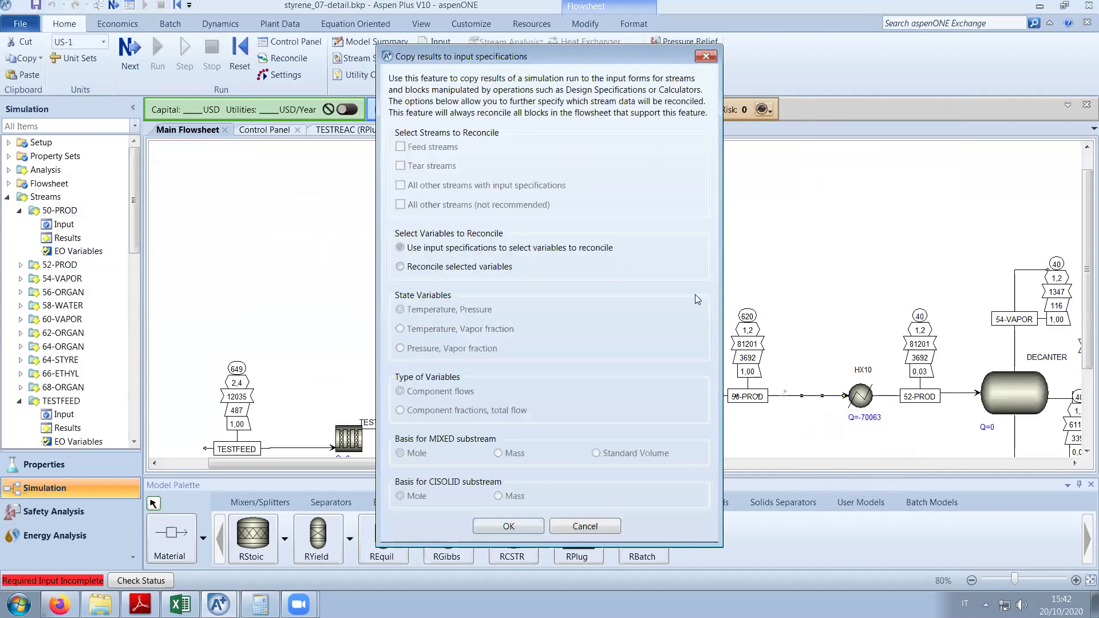
click(519, 524)
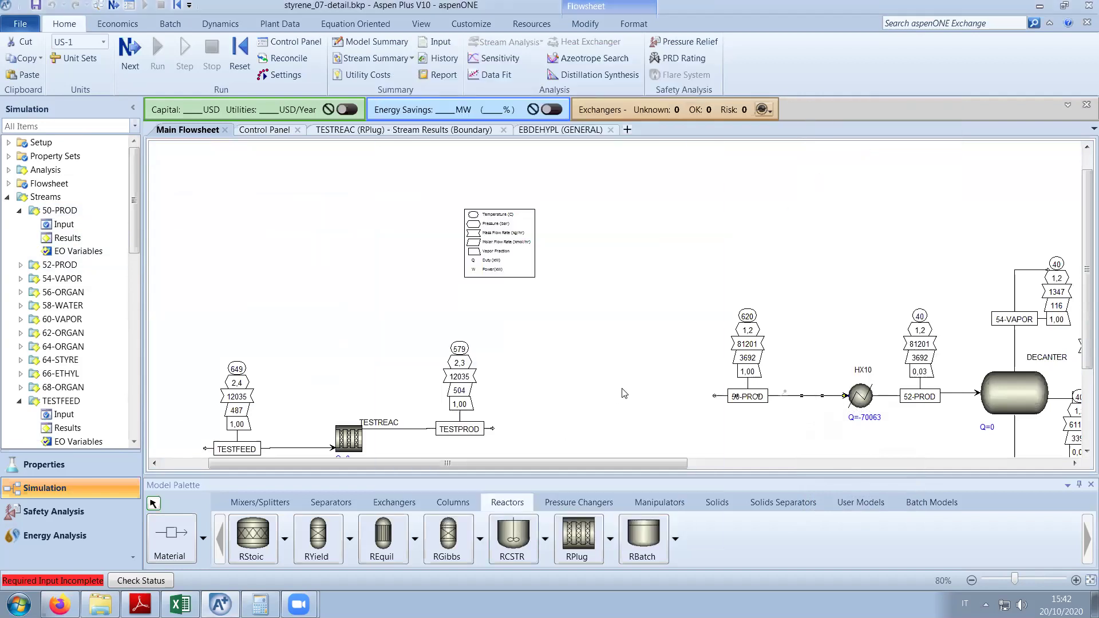
Delete the REACPROD transfer block and close the list of transfer blocks.
drag(133, 200, 129, 448)
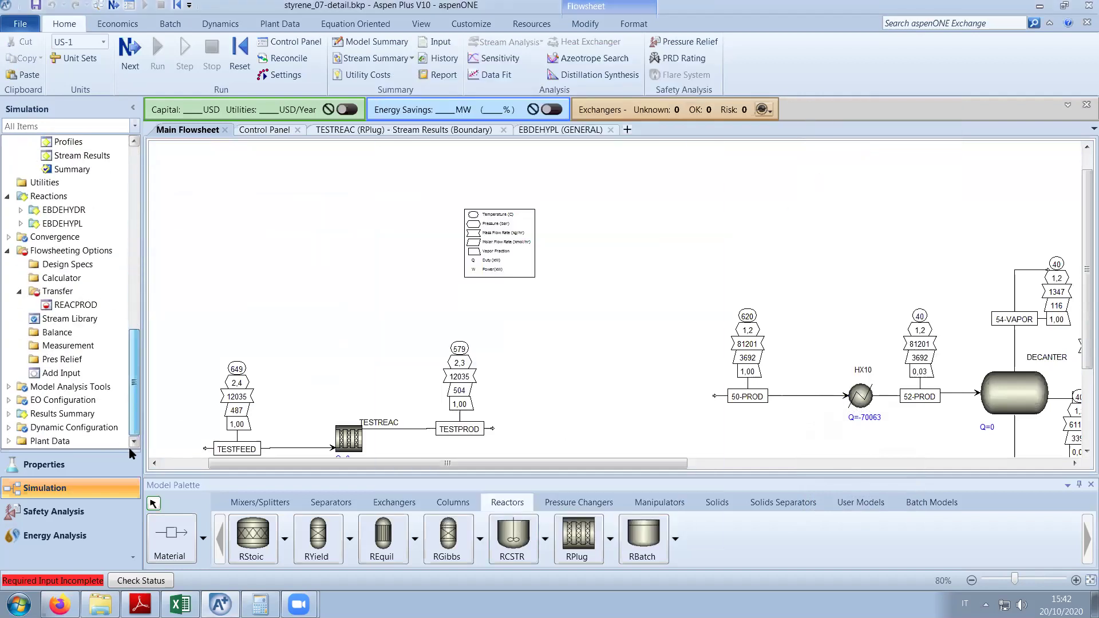
double_click(58, 290)
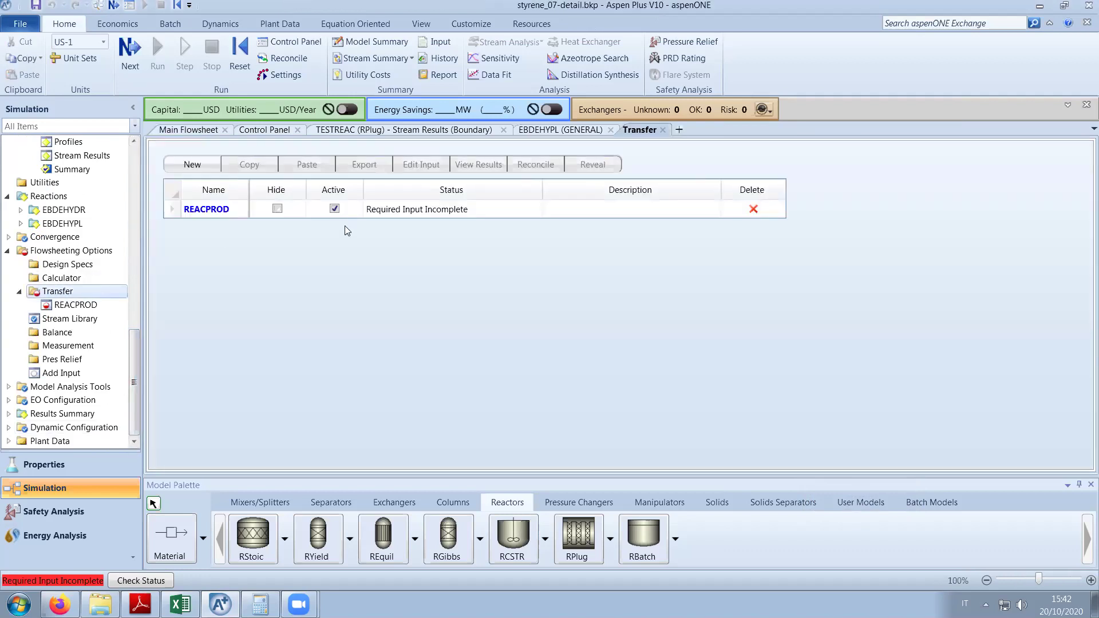
click(755, 209)
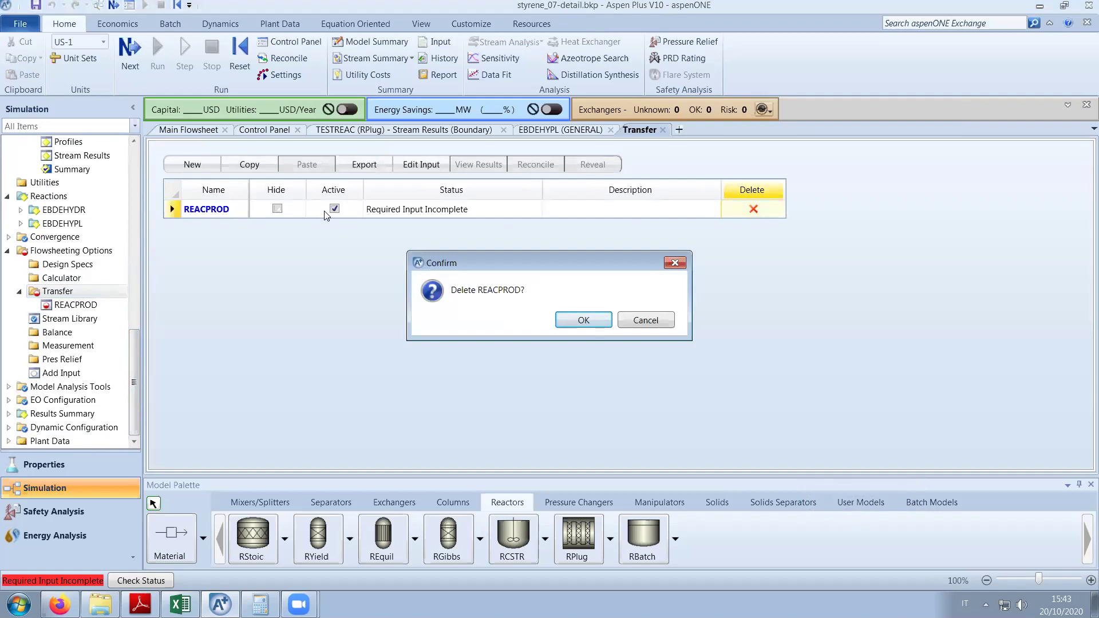
click(580, 320)
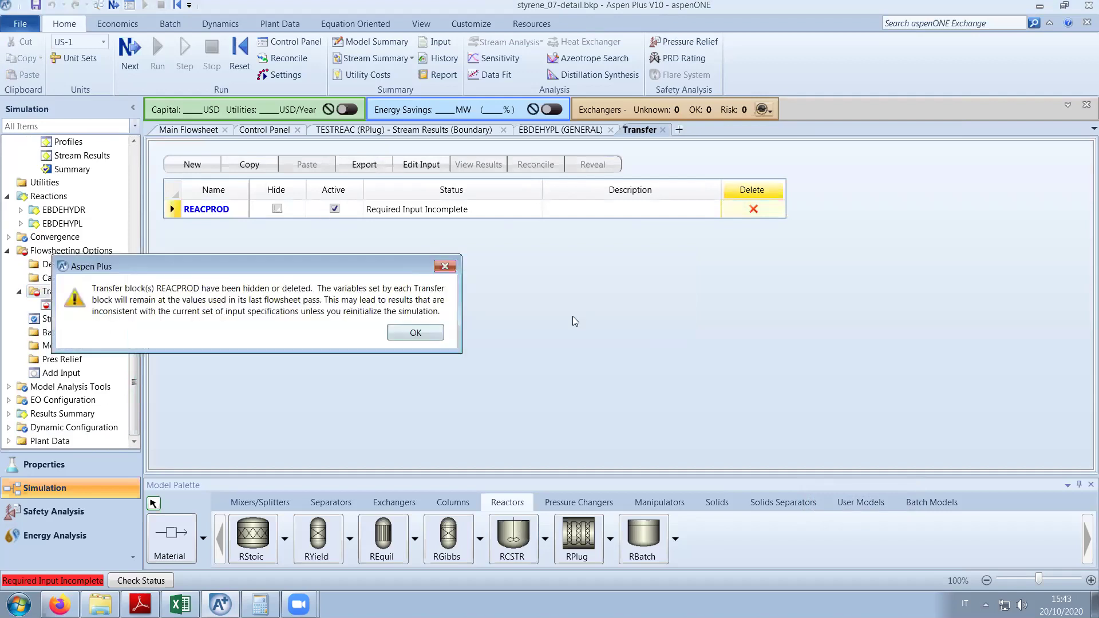
click(416, 335)
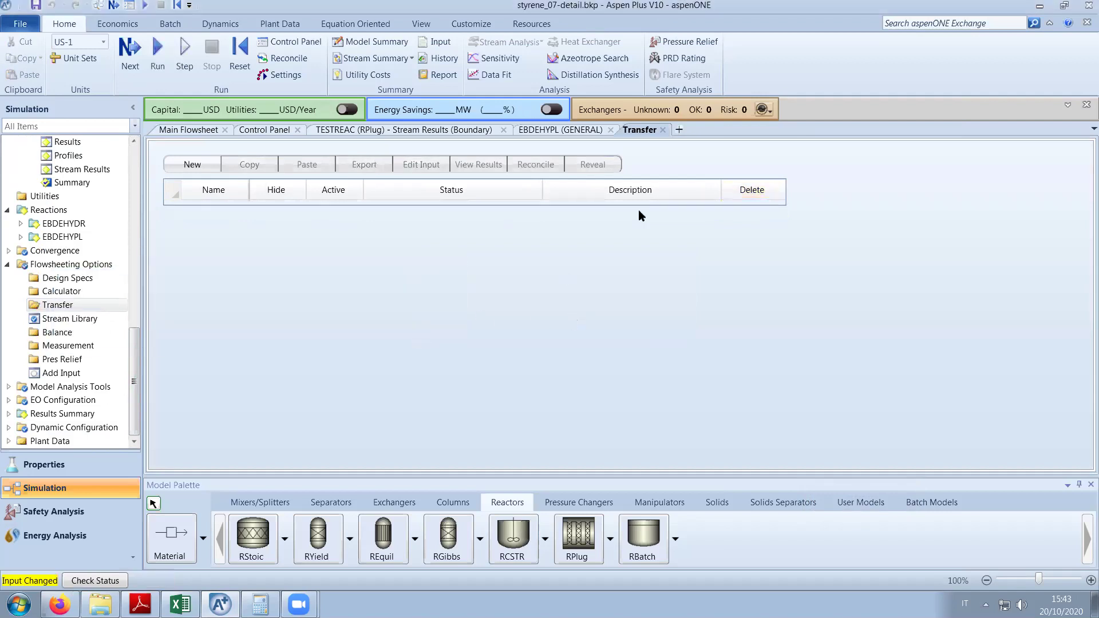
click(663, 130)
Move the flowsheet's results legend away from above TESTPROD to the free area above the TESTFEED stream.
scroll(637, 263, down, 2)
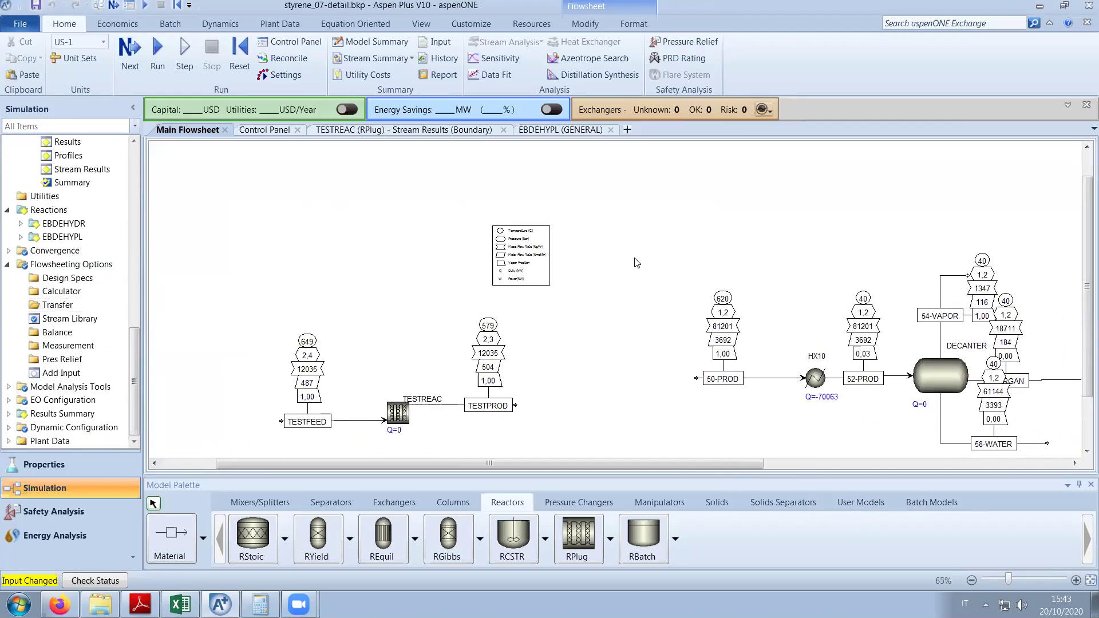
scroll(638, 263, down, 1)
drag(721, 462, 979, 462)
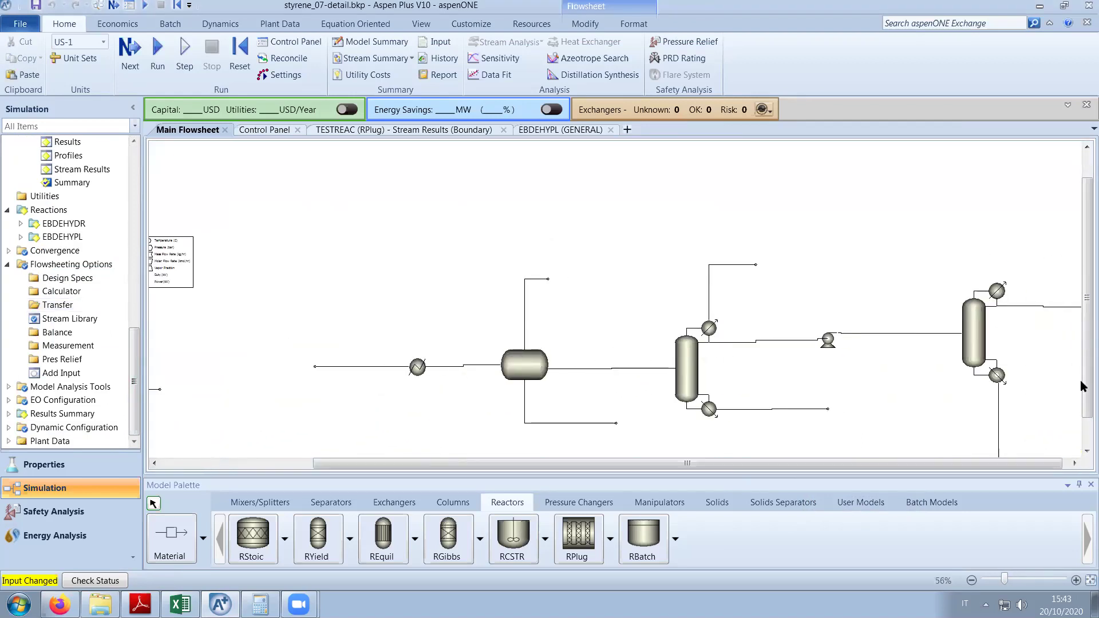
scroll(1081, 395, down, 1)
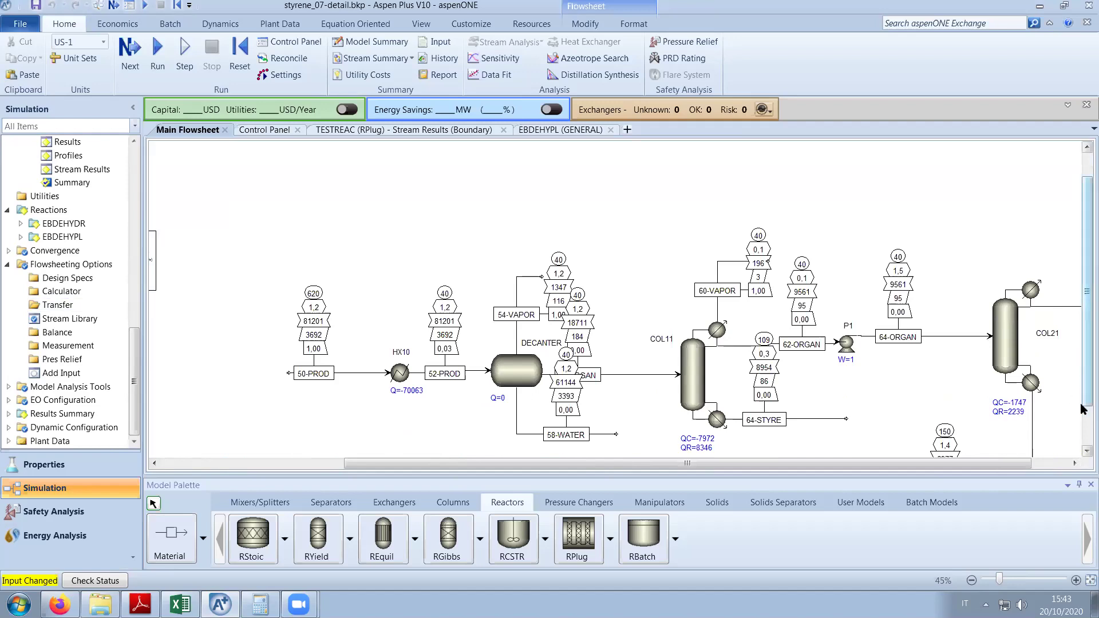
scroll(1081, 408, down, 1)
scroll(1019, 468, up, 1)
drag(836, 463, 765, 463)
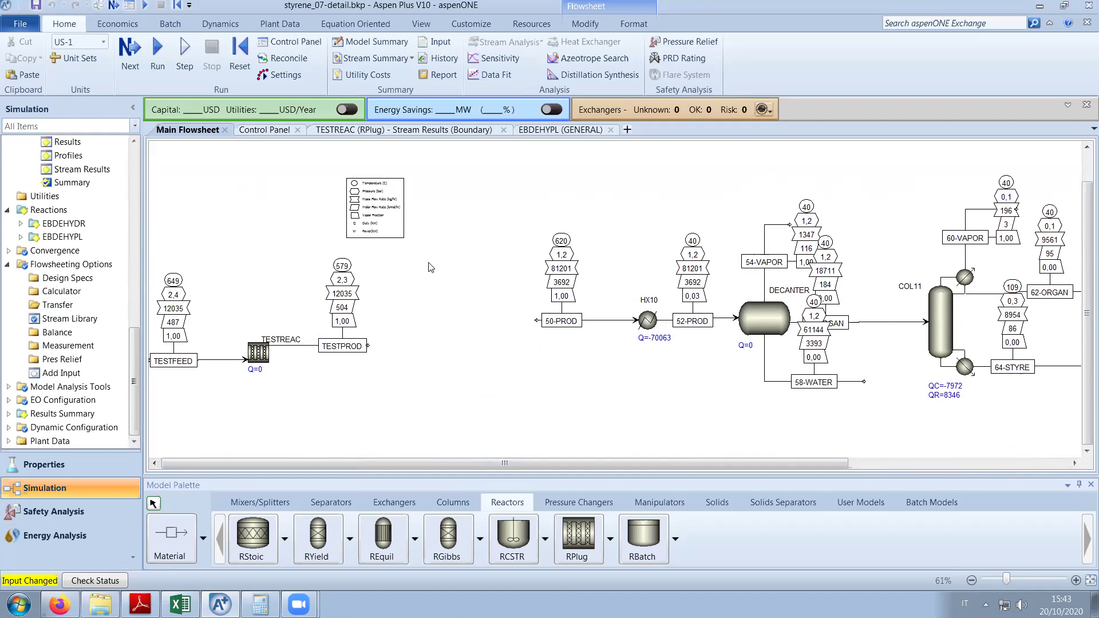
drag(375, 207, 187, 176)
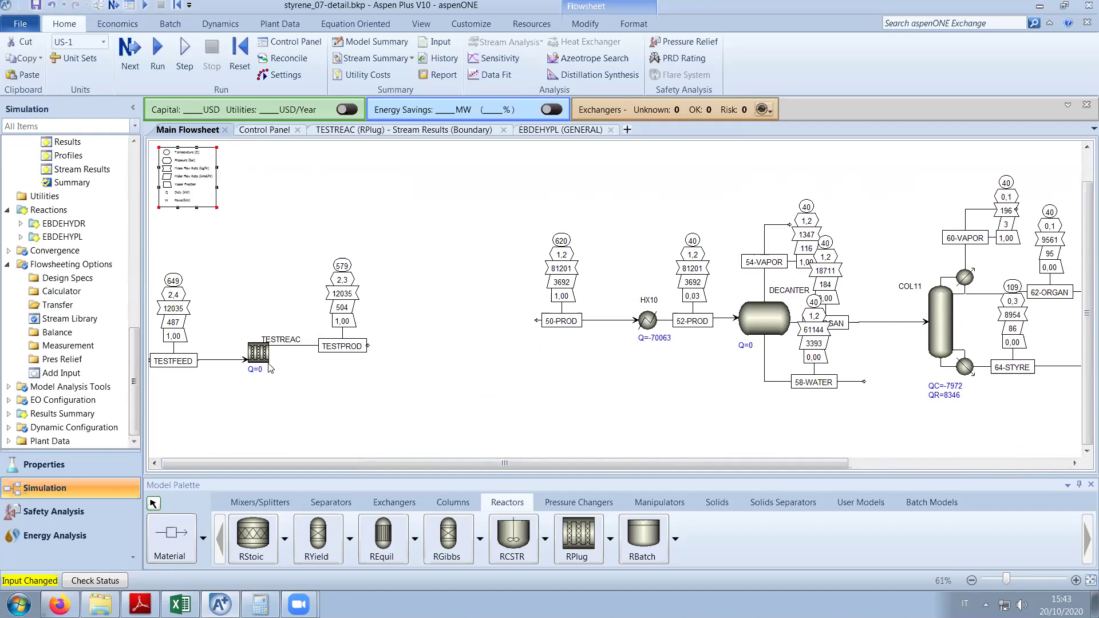
Enlarge the TESTREAC reactor icon and place its name label centred above it.
click(268, 359)
drag(278, 372, 287, 381)
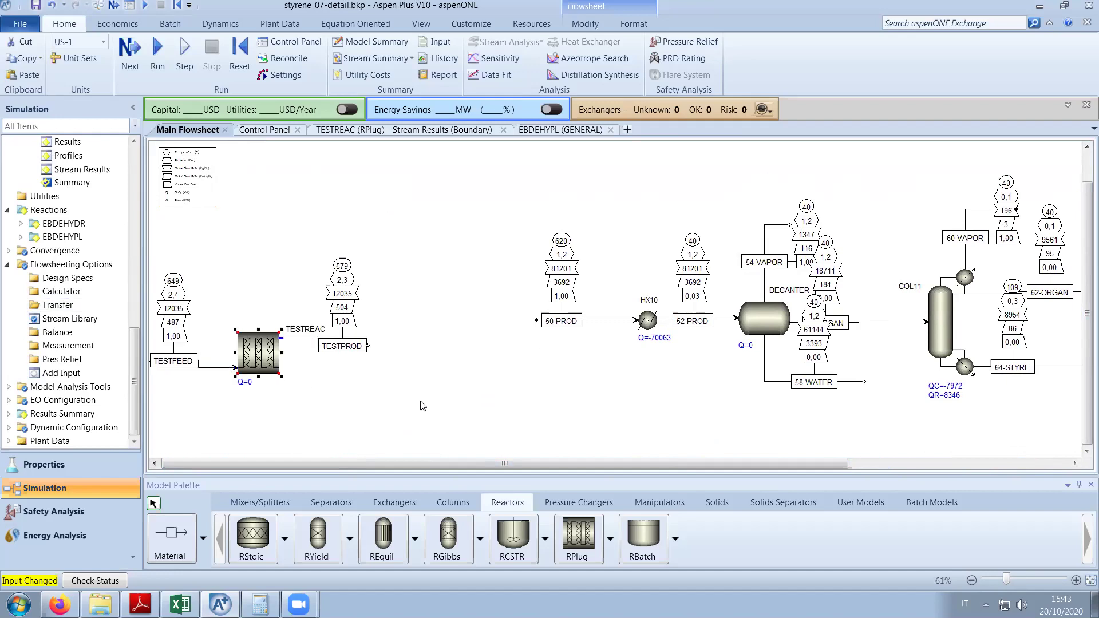
click(154, 463)
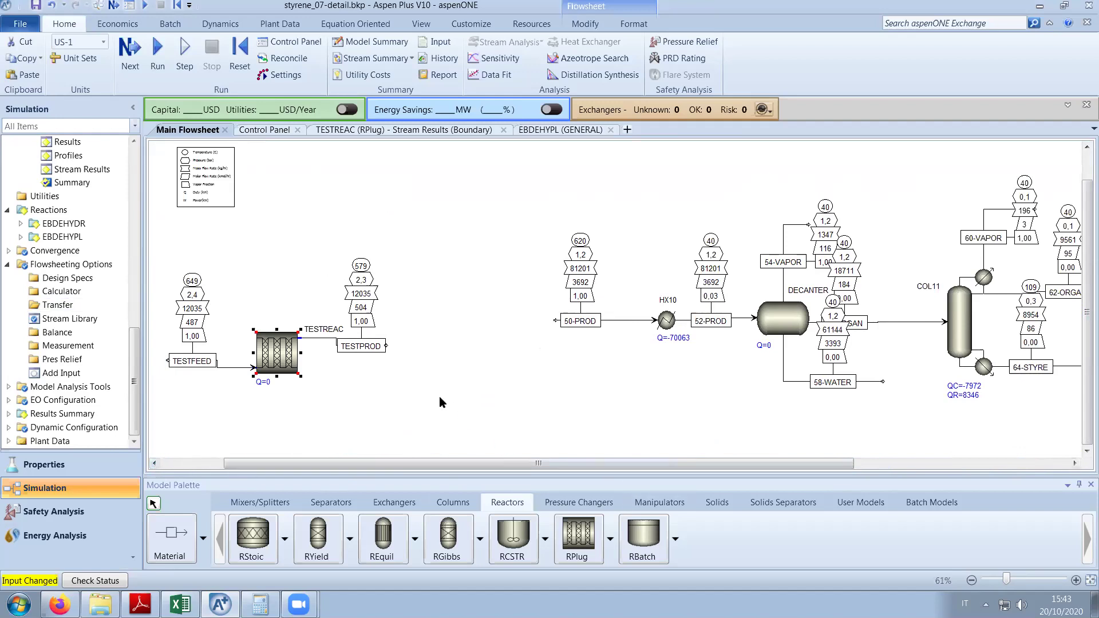
drag(324, 330, 277, 318)
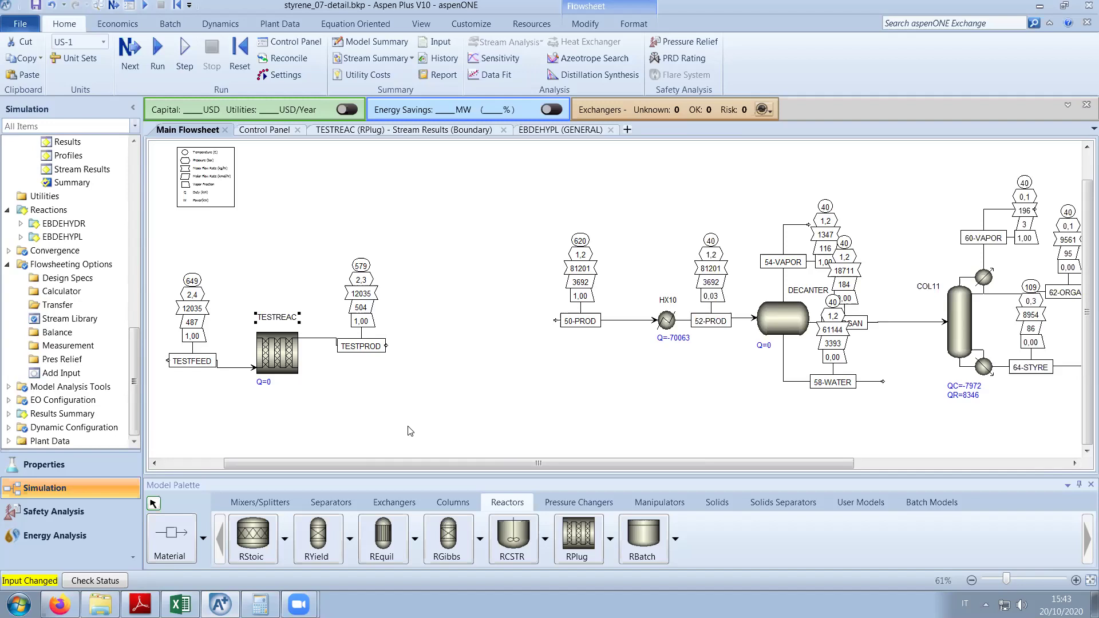
Look over the separation section downstream on the flowsheet and return to the TESTREAC reactor.
drag(539, 463, 734, 439)
click(1086, 452)
scroll(1084, 456, down, 3)
drag(1041, 464, 467, 490)
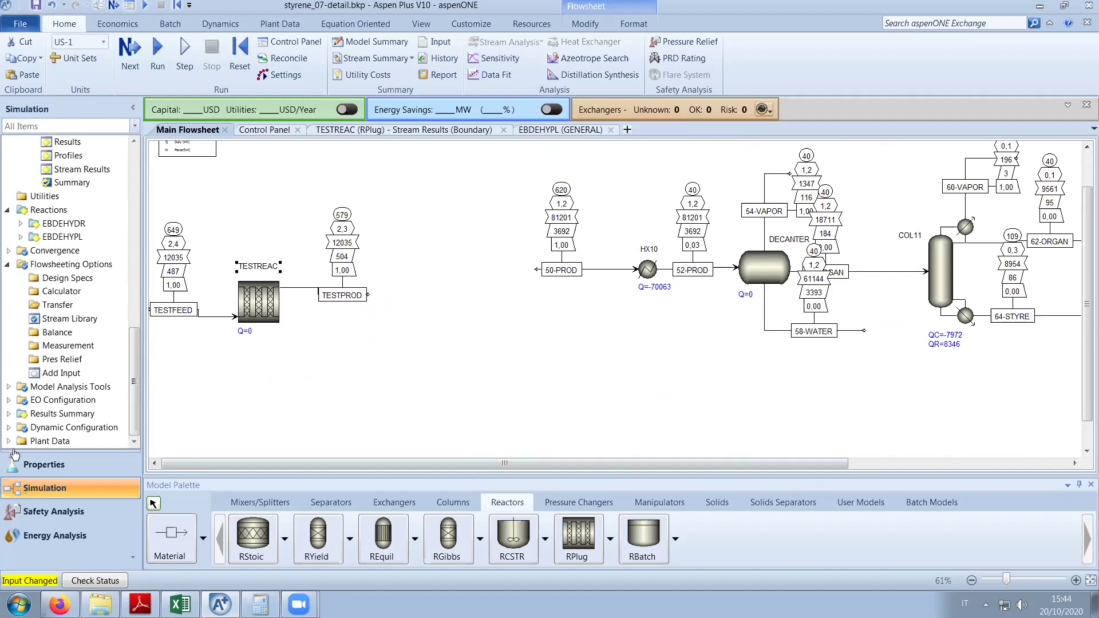
click(155, 463)
click(155, 463)
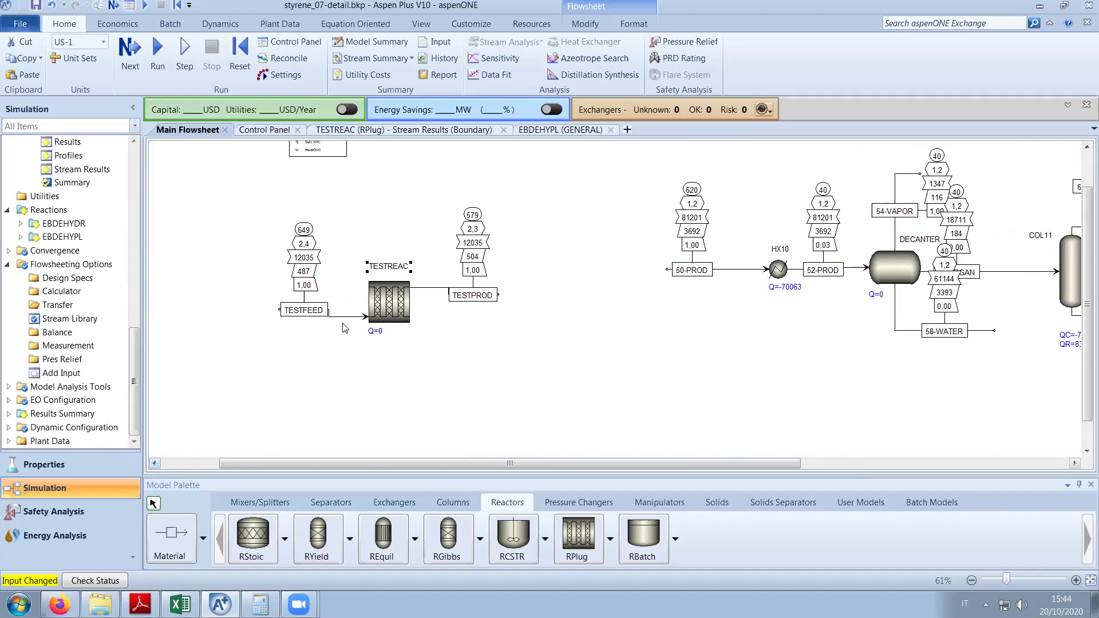
drag(279, 311, 226, 314)
click(336, 338)
drag(602, 466, 479, 475)
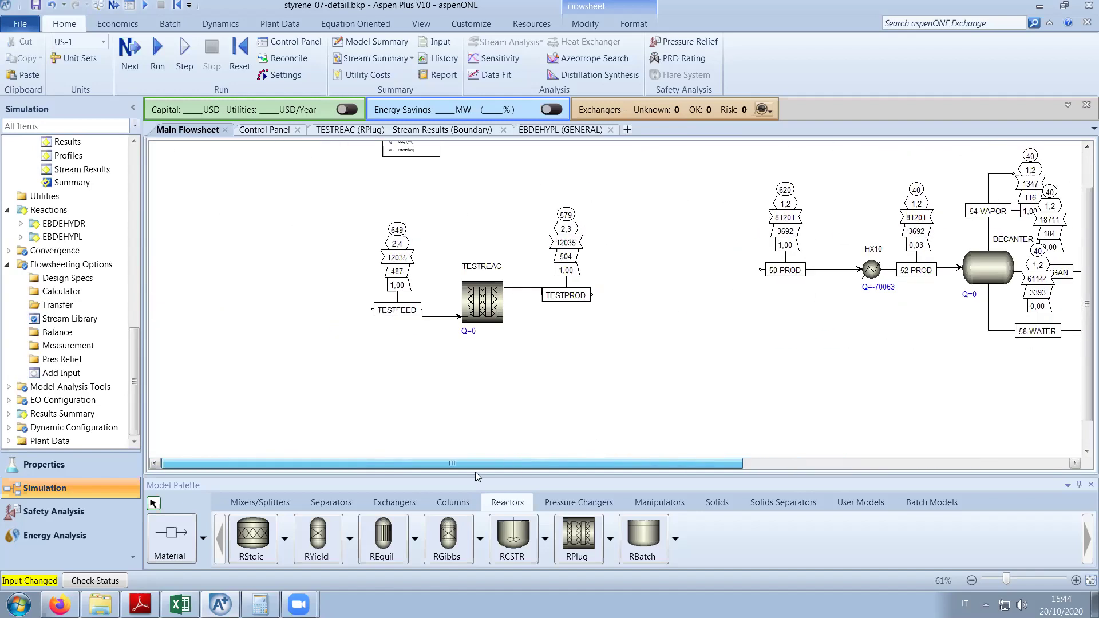
Rename the TESTREAC reactor block as REAC1.
click(445, 317)
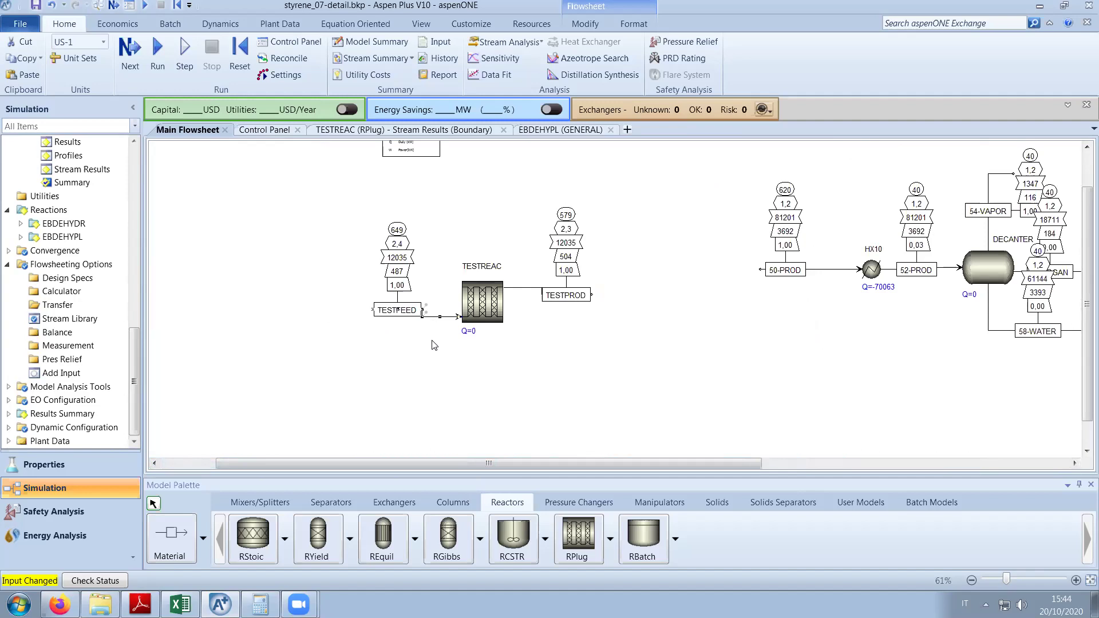
click(488, 309)
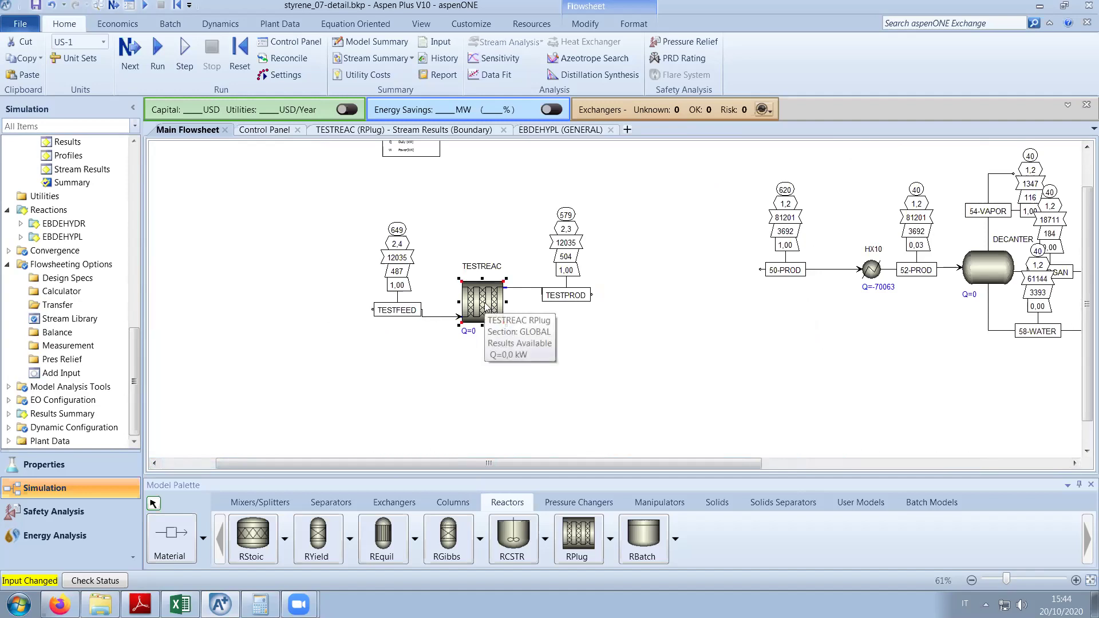
key(ctrl+m)
text(REAC1)
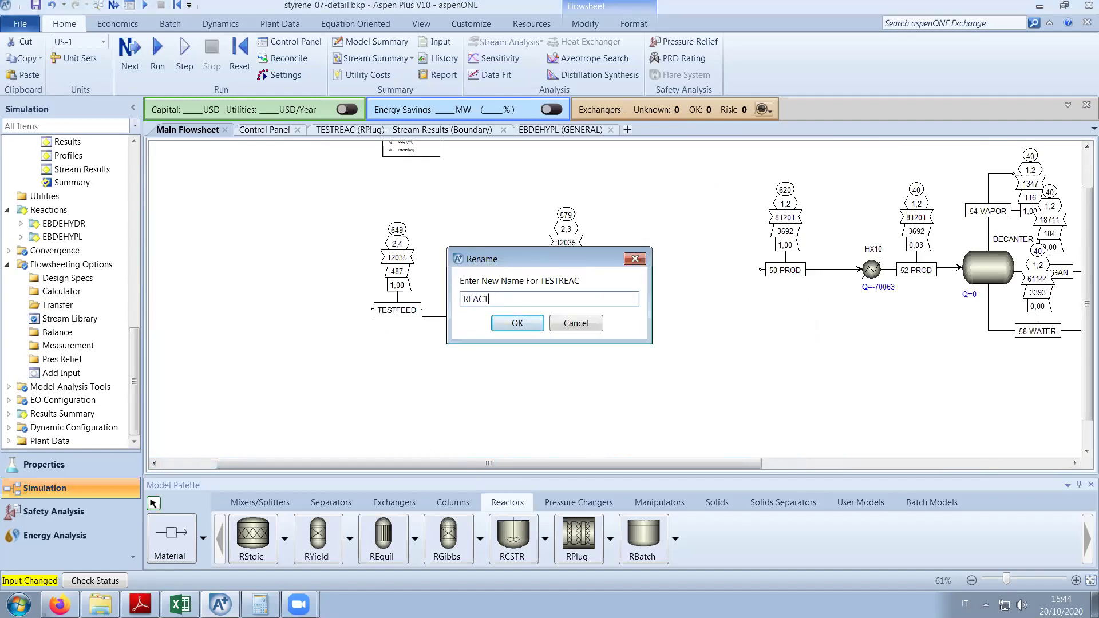
key(Return)
drag(606, 465, 947, 466)
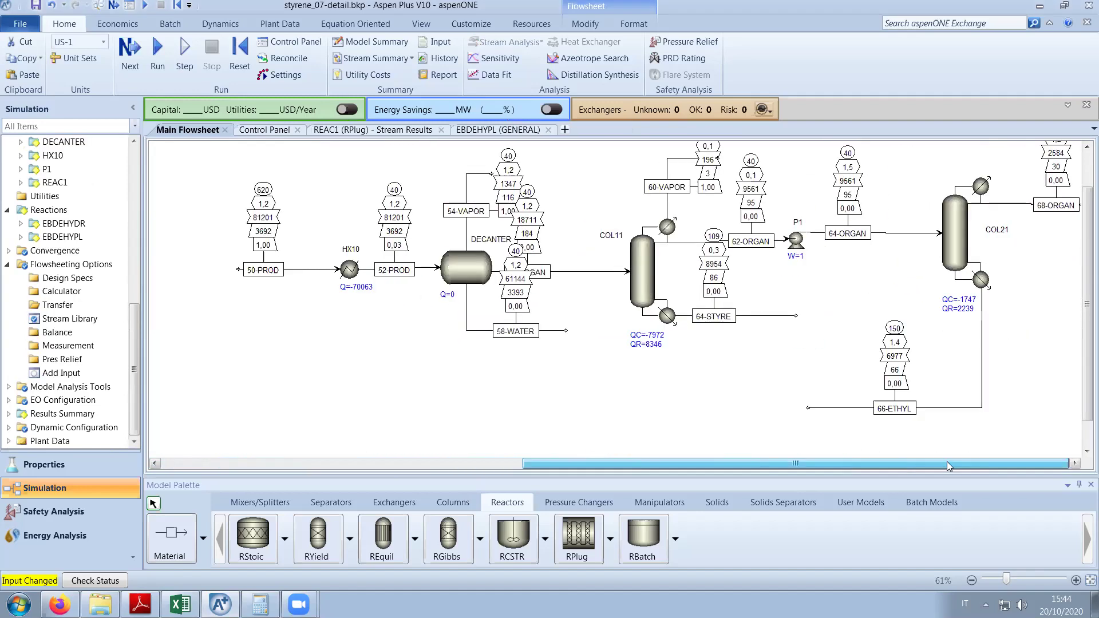
Review the component mole flows in the results of stream 66-ETHYL and return to the flowsheet area around REAC1.
double_click(854, 408)
scroll(540, 343, down, 3)
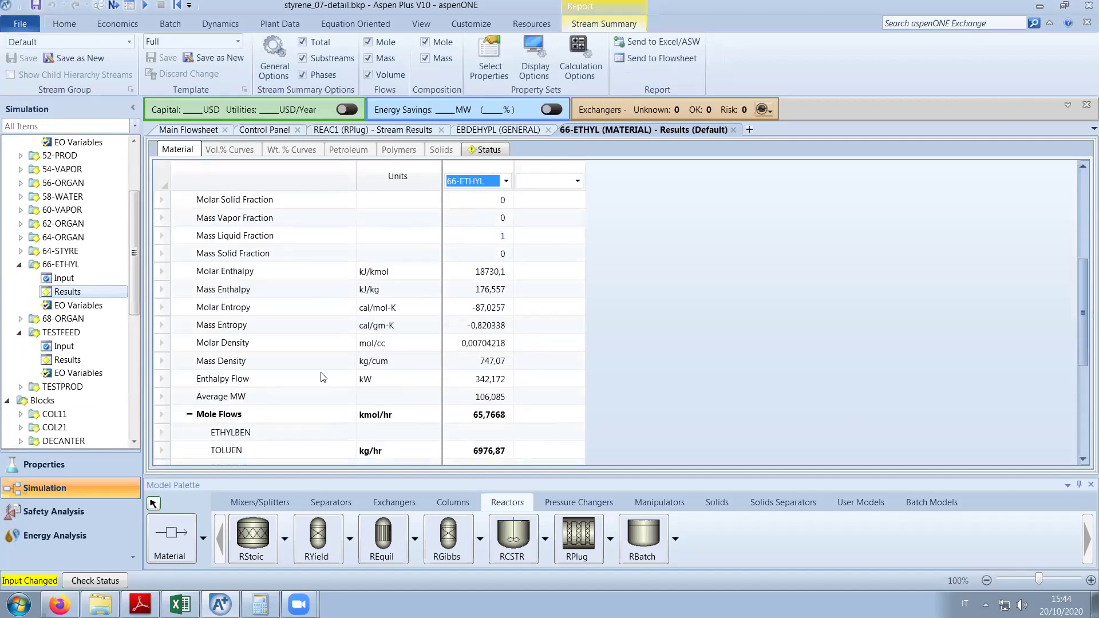
scroll(324, 377, down, 2)
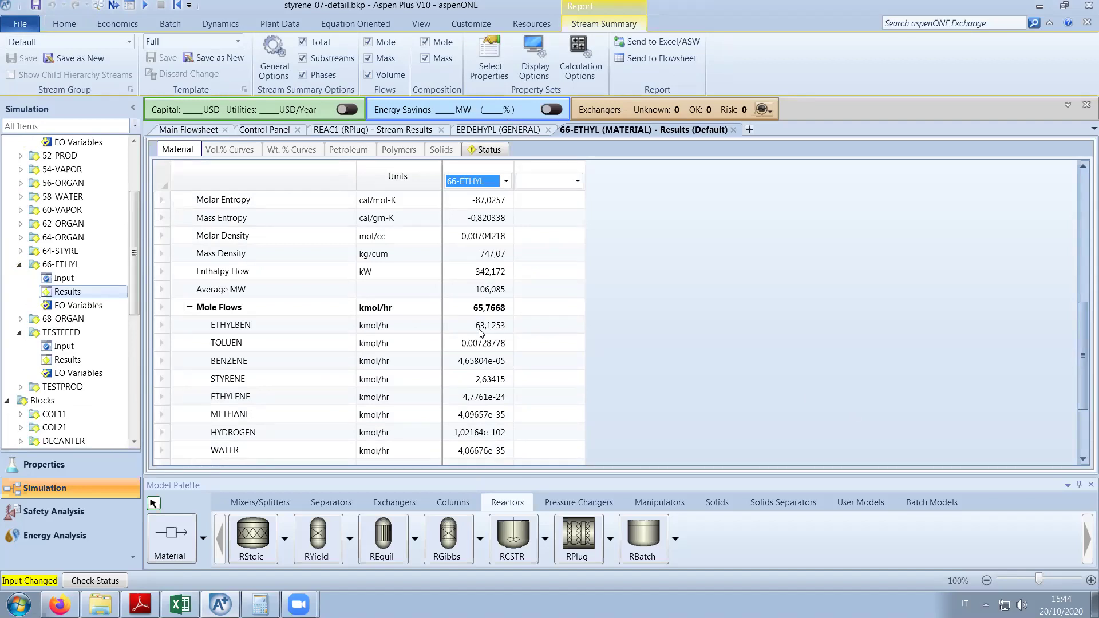
click(732, 130)
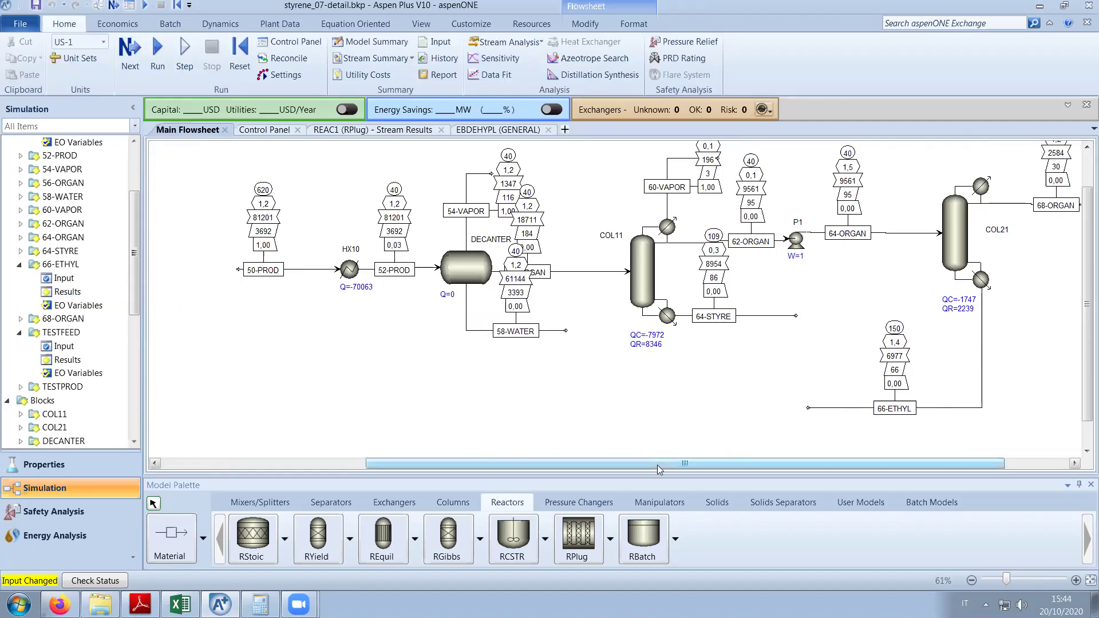
click(153, 464)
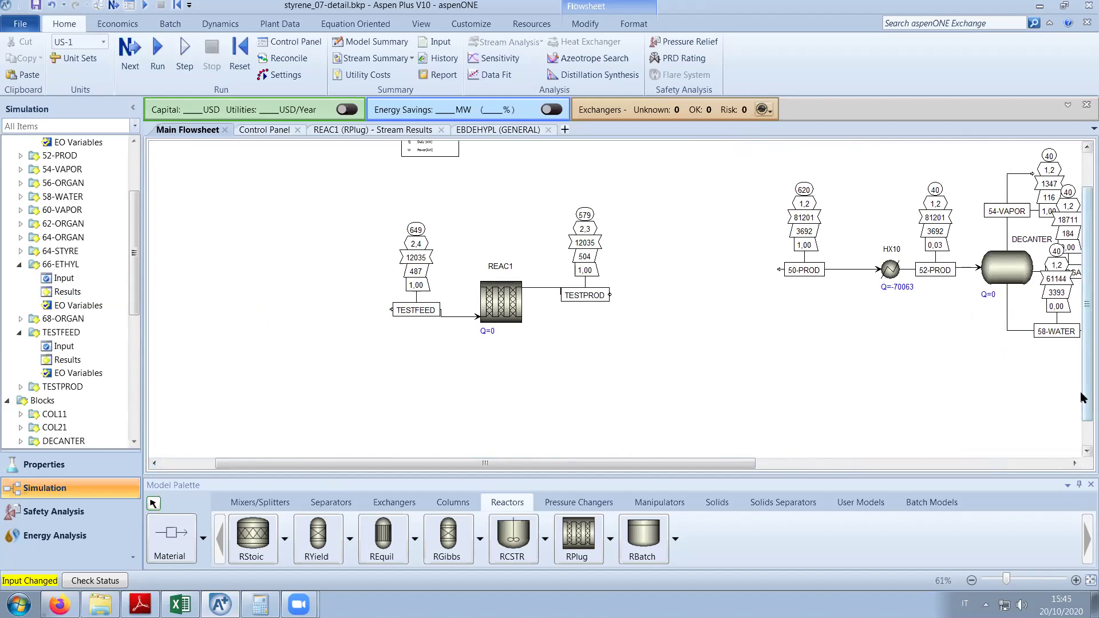
click(1041, 466)
click(1041, 466)
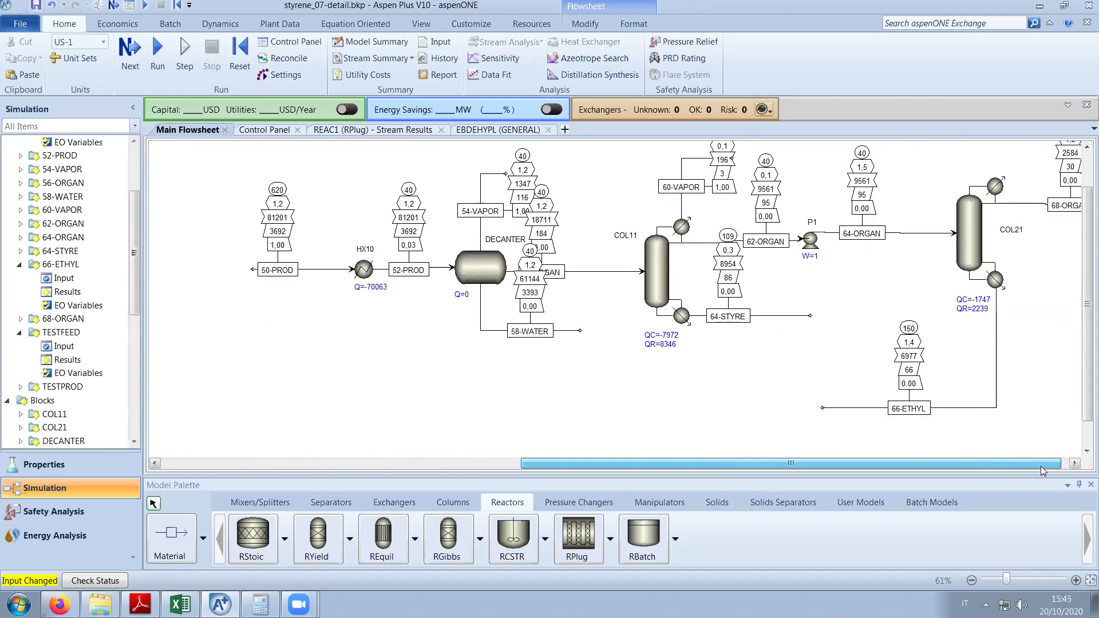
drag(1041, 466, 778, 483)
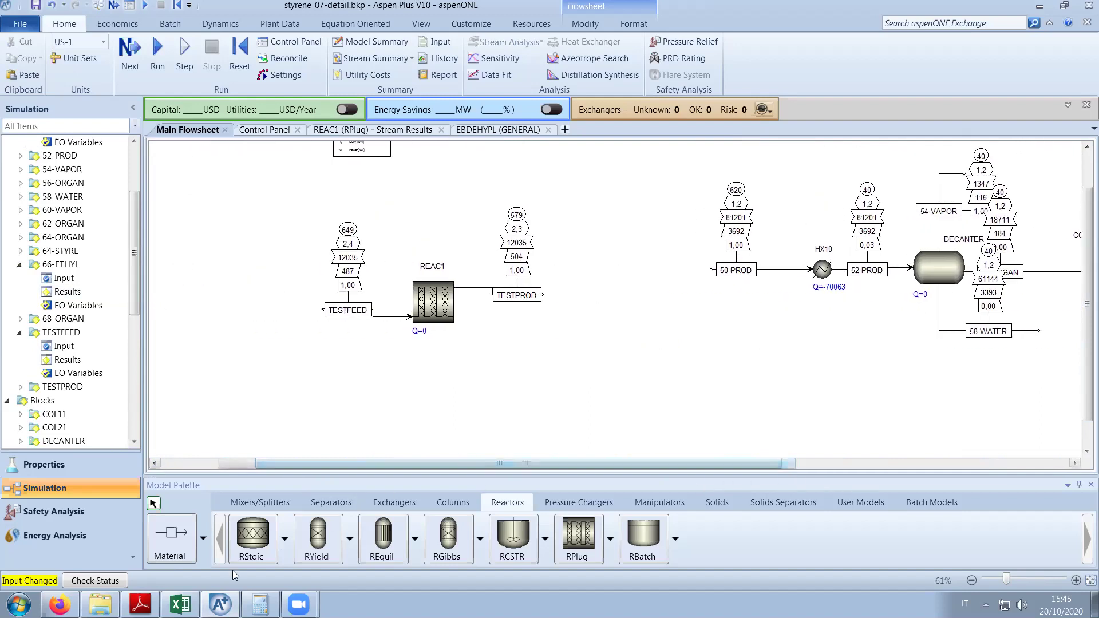
Open Luyben-styrene.pdf in Adobe Reader, examine the Figure 1 process flowsheet with its feed, recycle and reactors, and return to Aspen Plus.
click(19, 604)
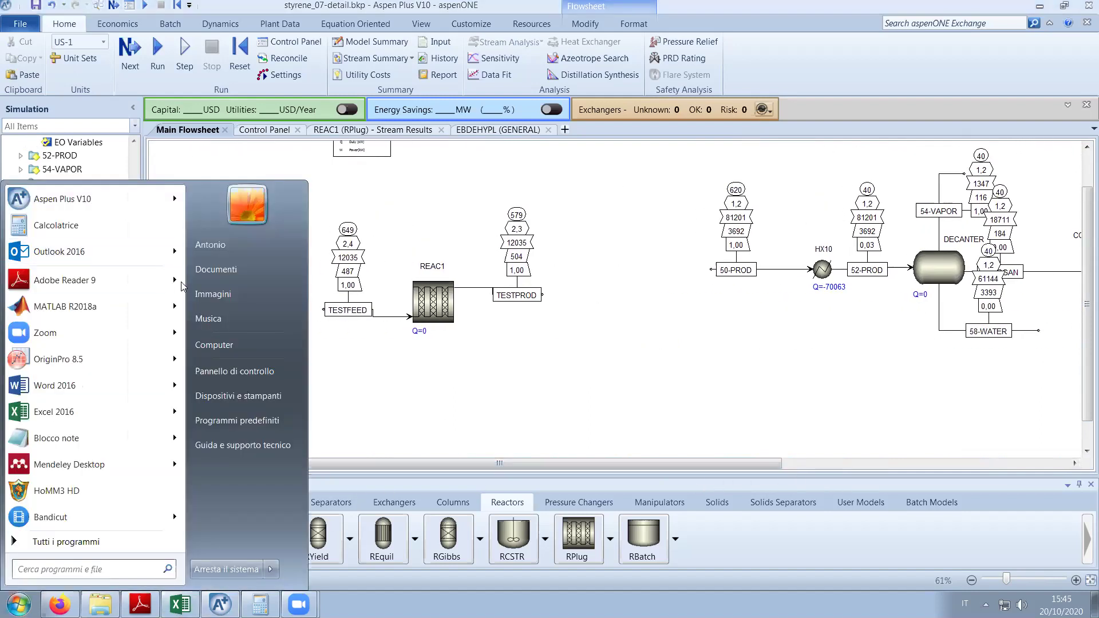
mouse_move(183, 288)
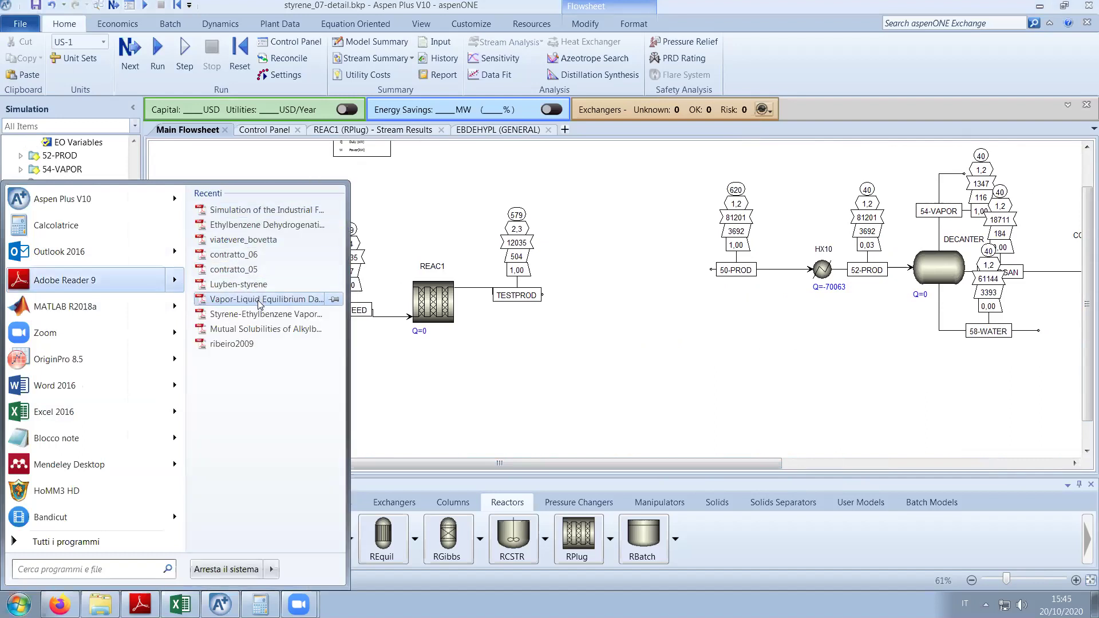
click(247, 285)
scroll(508, 412, down, 8)
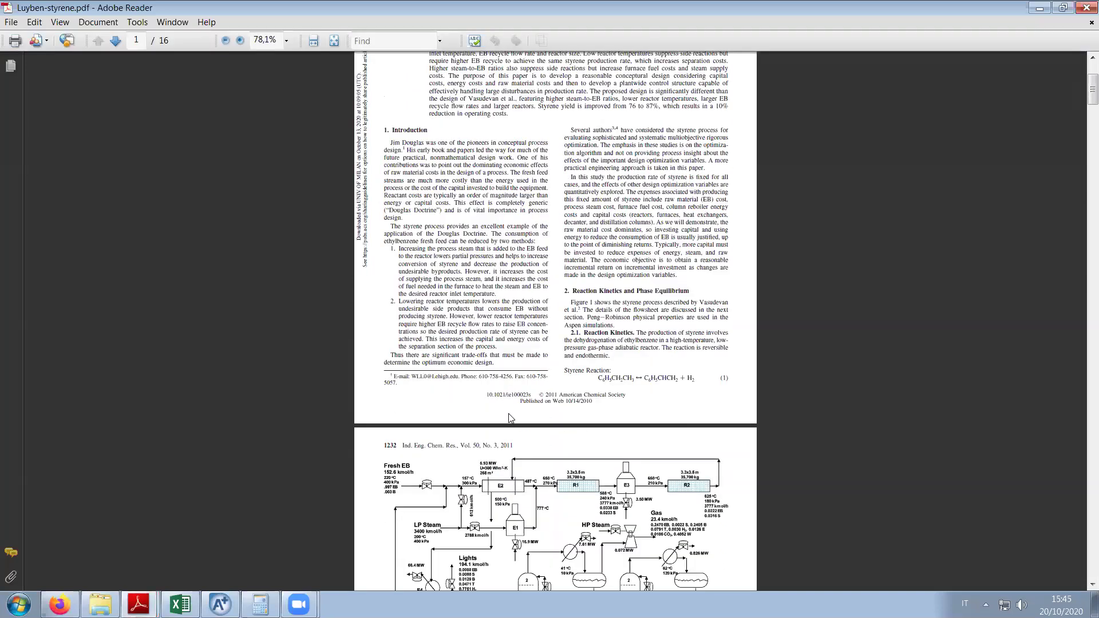
scroll(557, 416, up, 2)
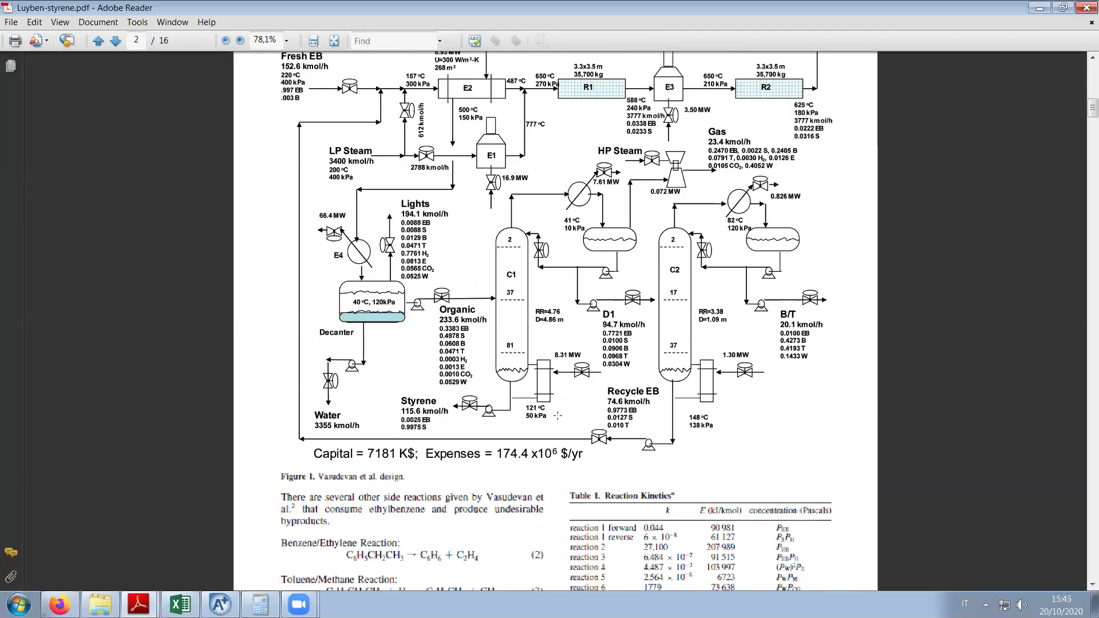
scroll(558, 417, up, 3)
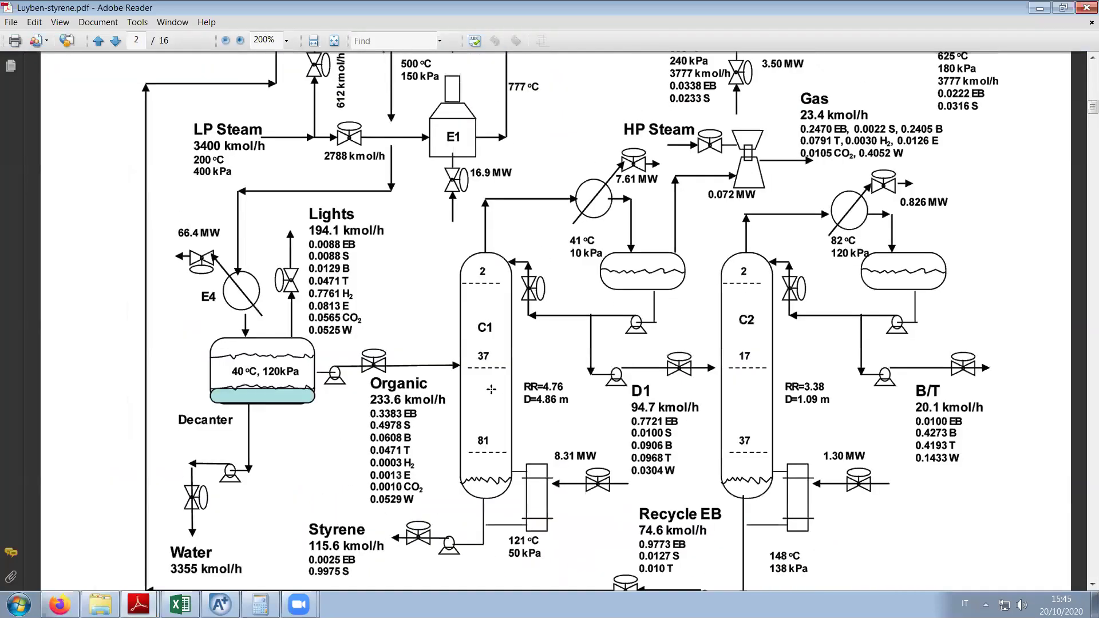
scroll(583, 319, down, 1)
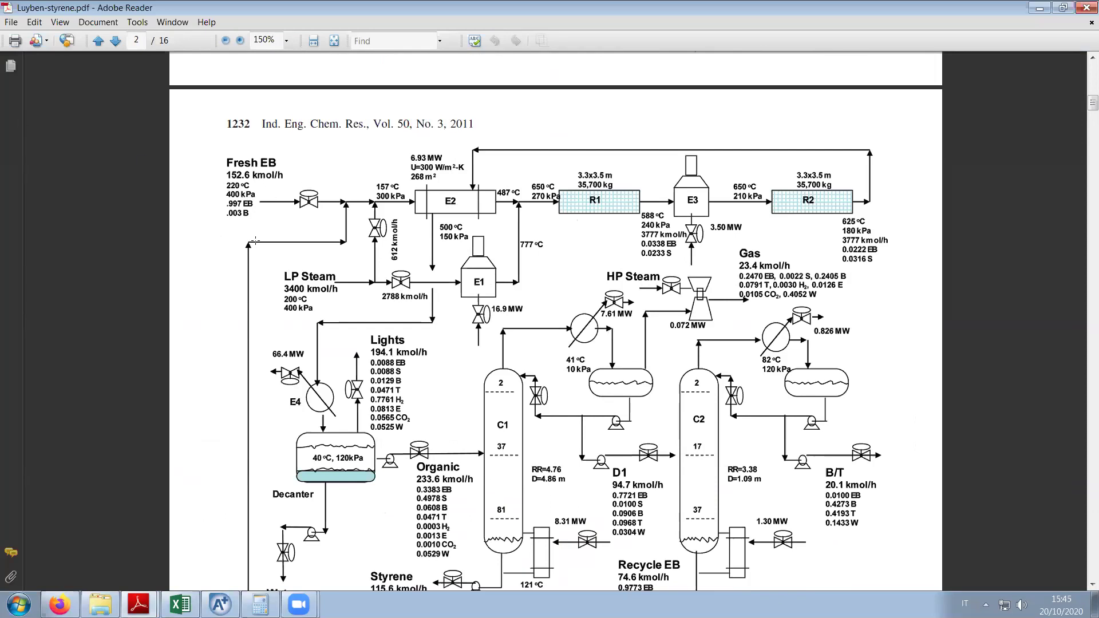
scroll(253, 244, down, 5)
scroll(255, 241, up, 3)
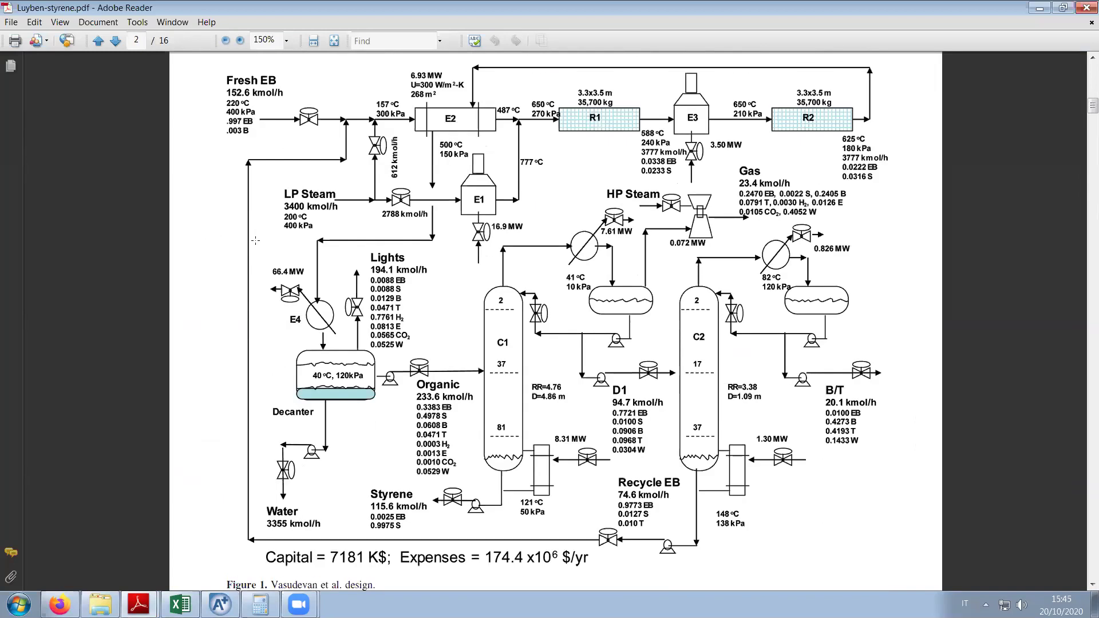
scroll(255, 241, up, 3)
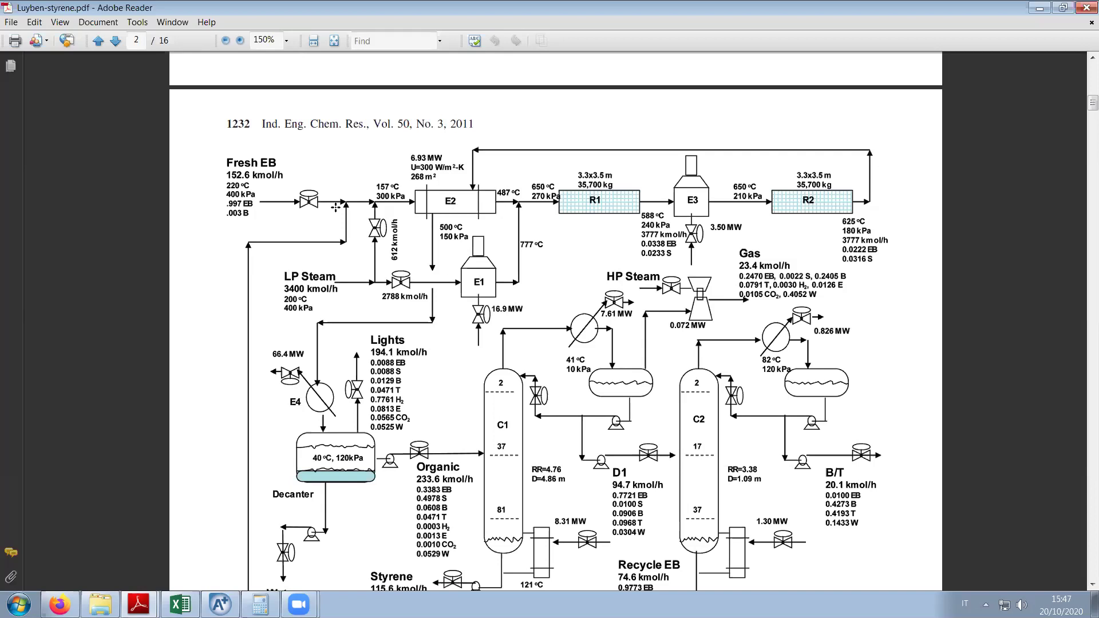
click(1041, 8)
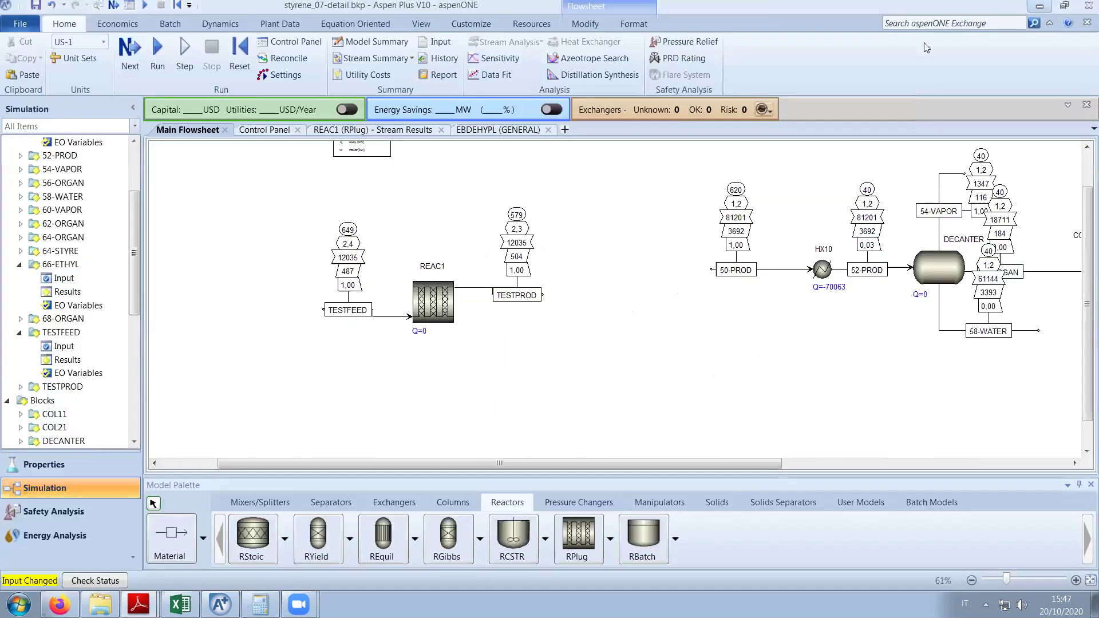
Add a material stream named 10-FEED in the free area upstream of TESTFEED.
drag(354, 464, 334, 464)
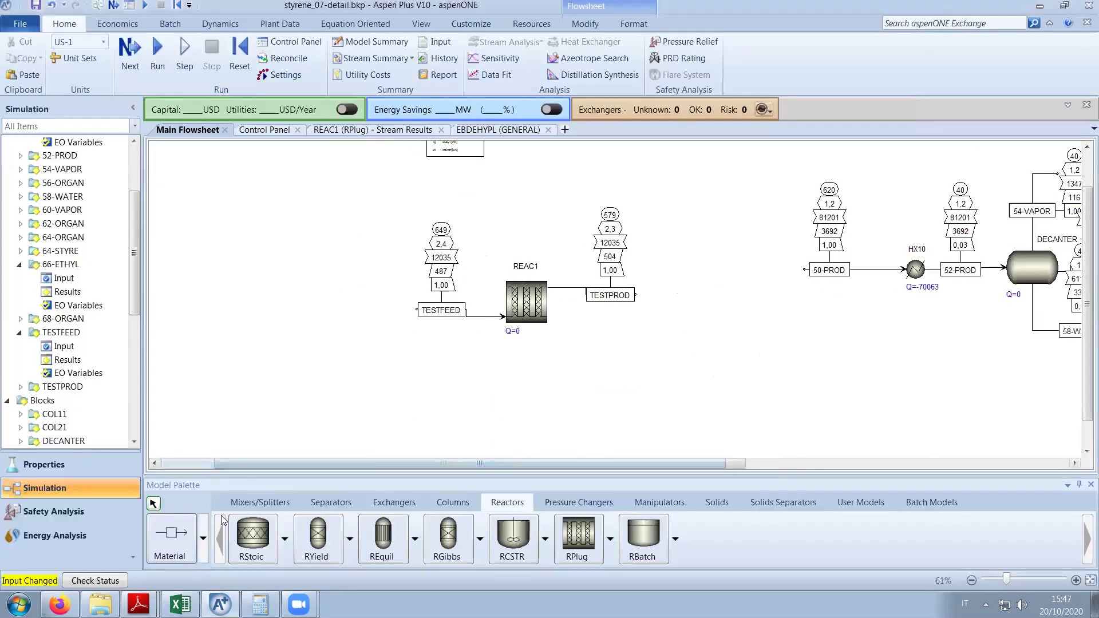
click(167, 541)
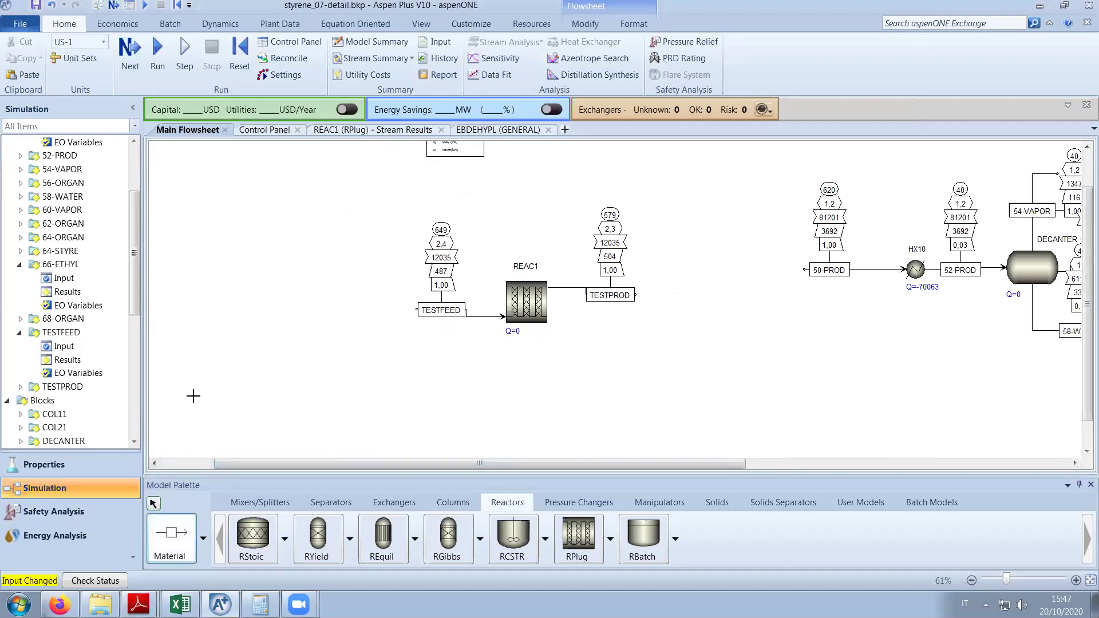
click(172, 312)
click(299, 313)
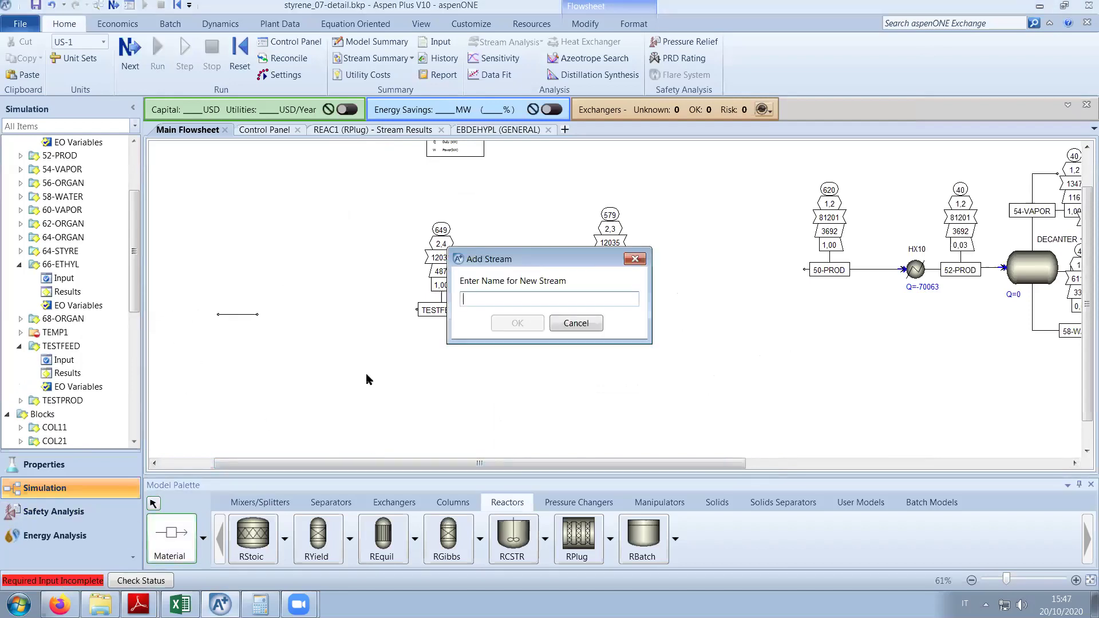
text(10-)
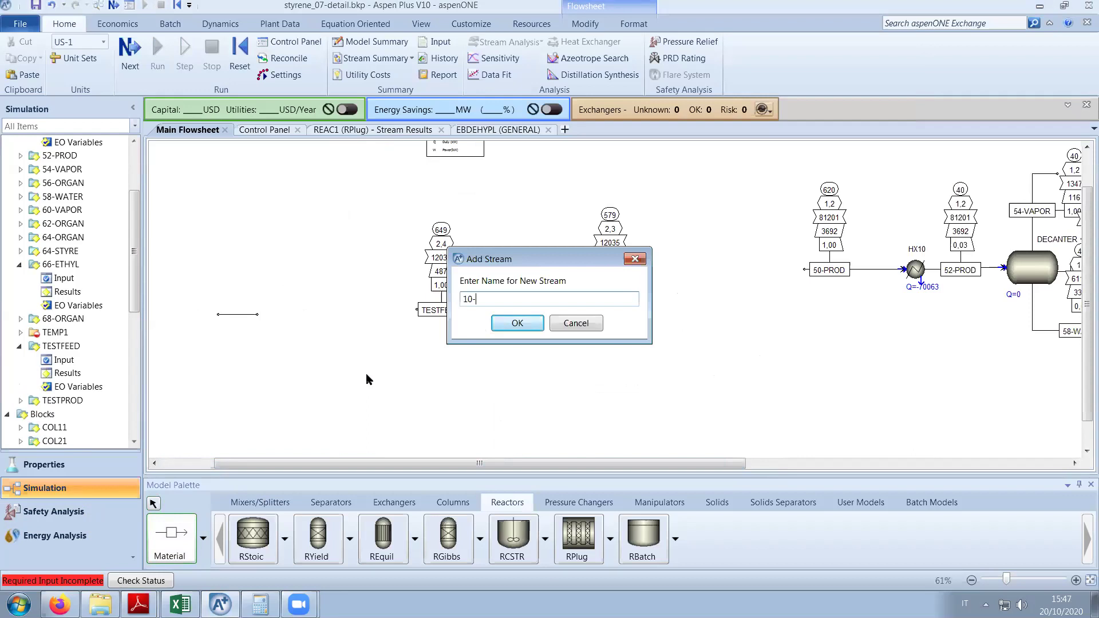
text(FEED)
key(Return)
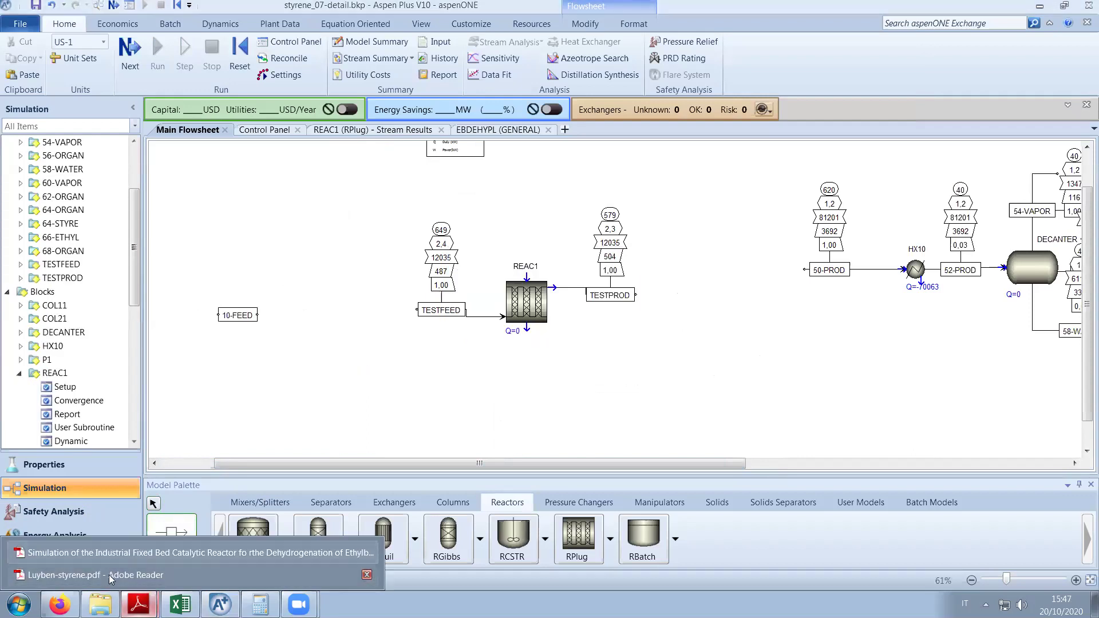
Check the recycle junction in the Luyben-styrene figure, and place an enlarged Mixer block named MIX1 just downstream of 10-FEED.
click(138, 569)
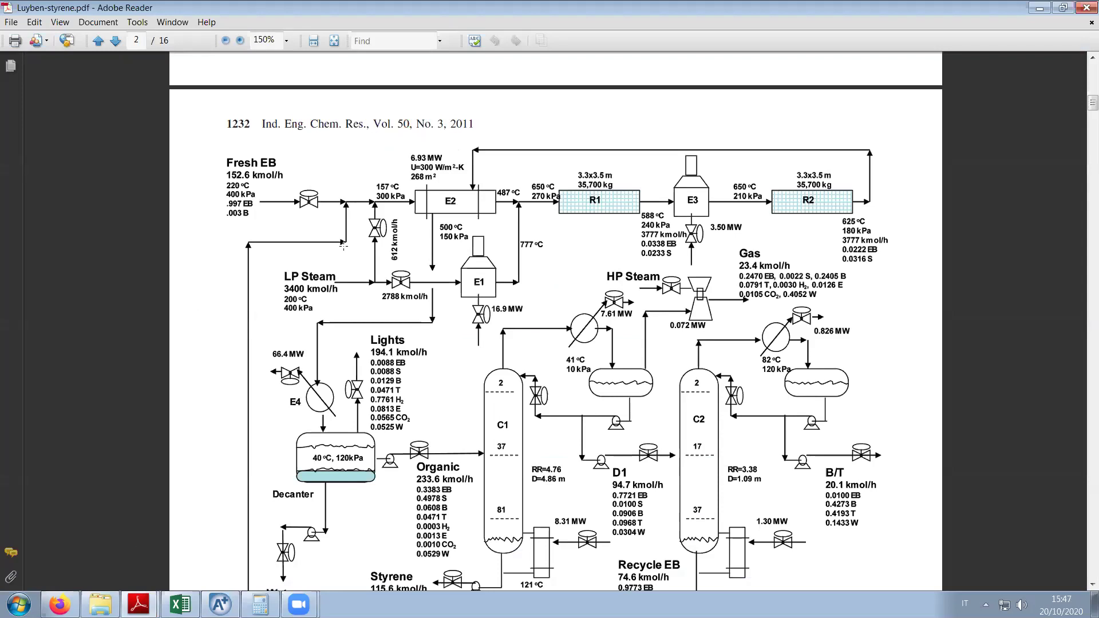
click(1041, 7)
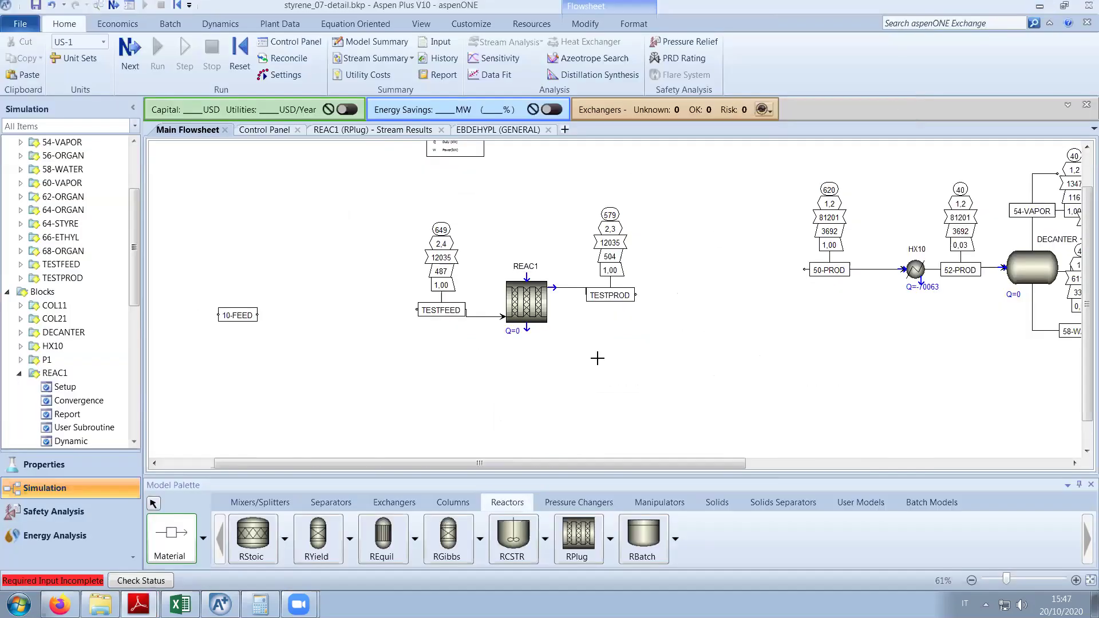
click(267, 507)
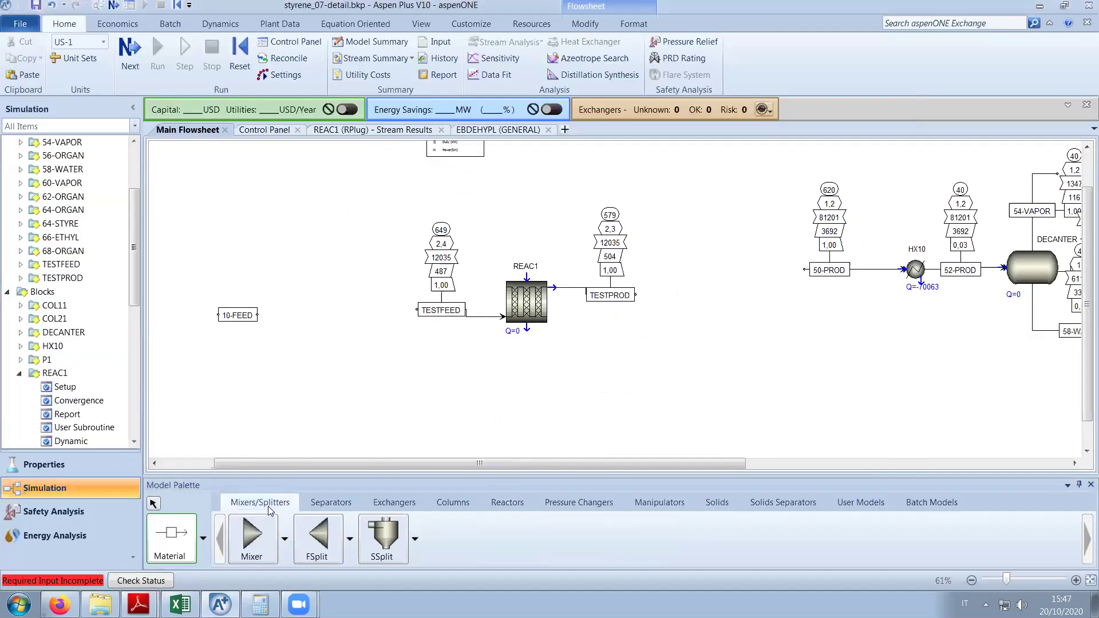
click(257, 545)
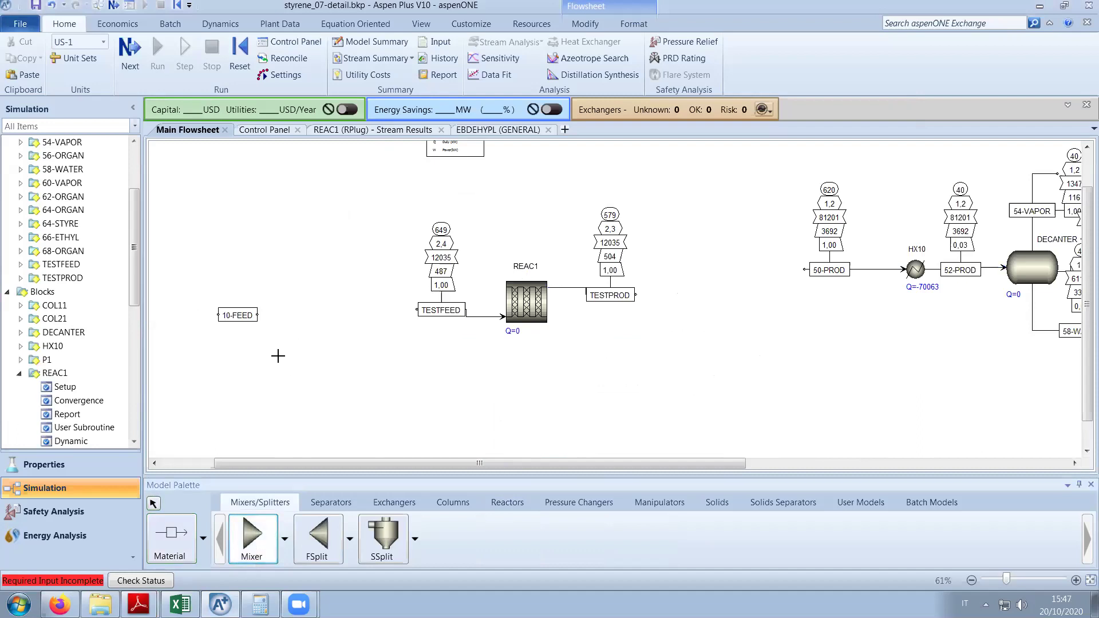
click(304, 330)
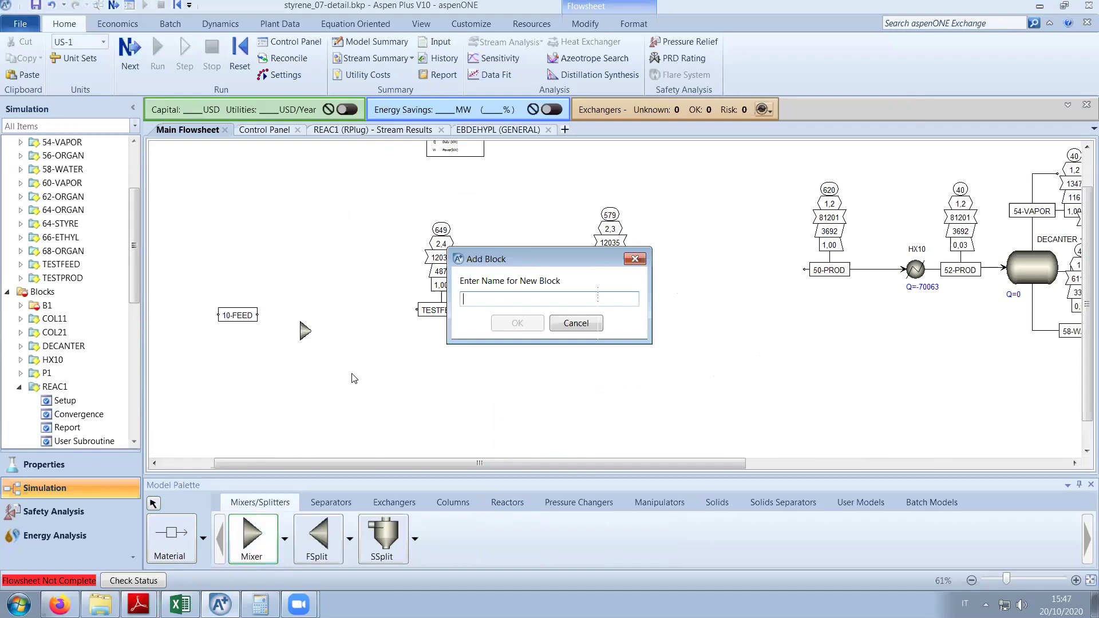
text(MIX1)
key(Return)
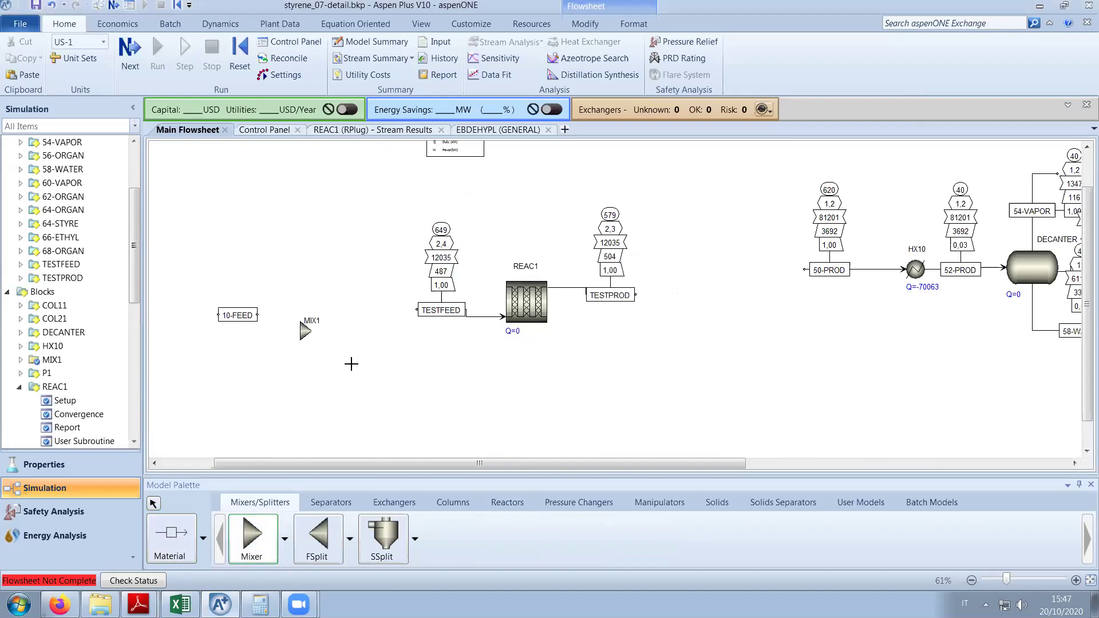
click(312, 341)
drag(310, 338, 321, 325)
Add a material stream named RECYCLE entering the MIX1 mixer from below.
click(180, 539)
click(306, 333)
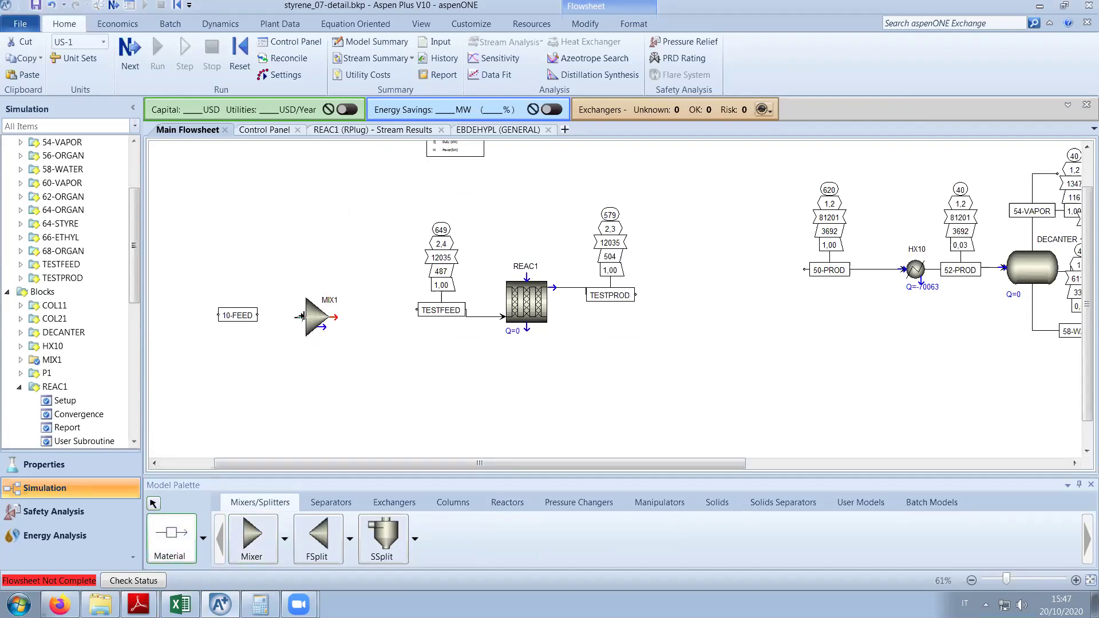
click(275, 349)
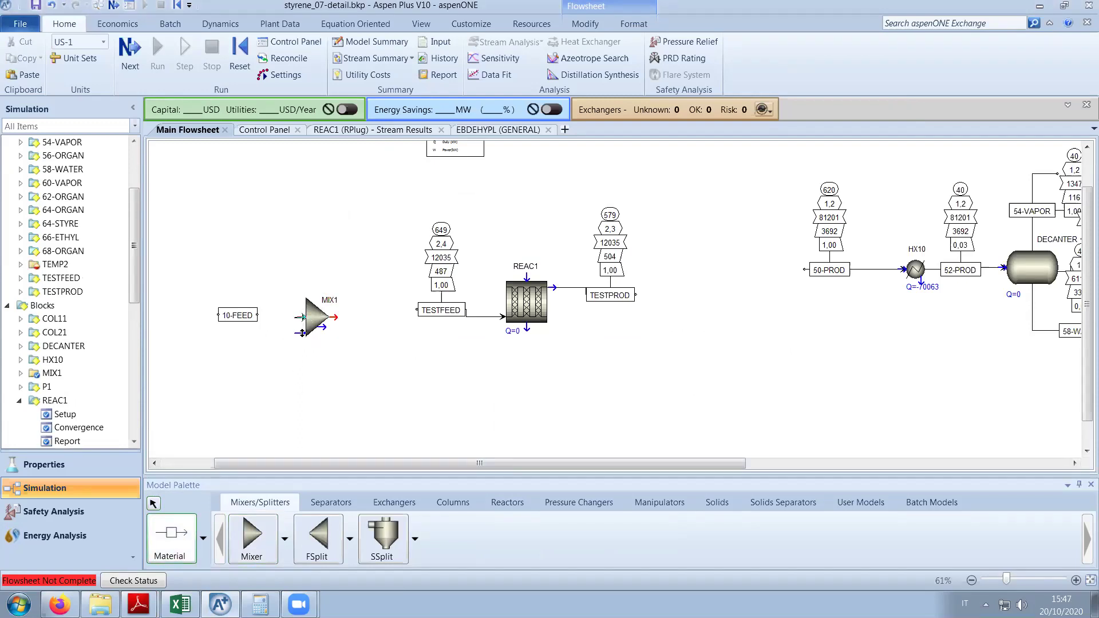
click(283, 440)
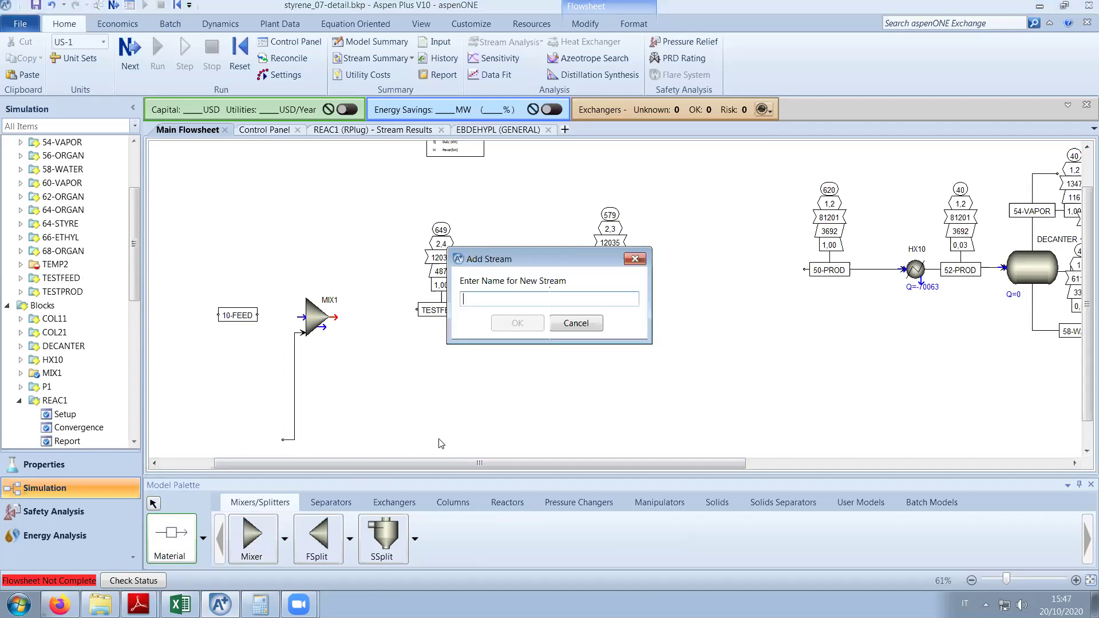
text(RECYCLE)
key(Return)
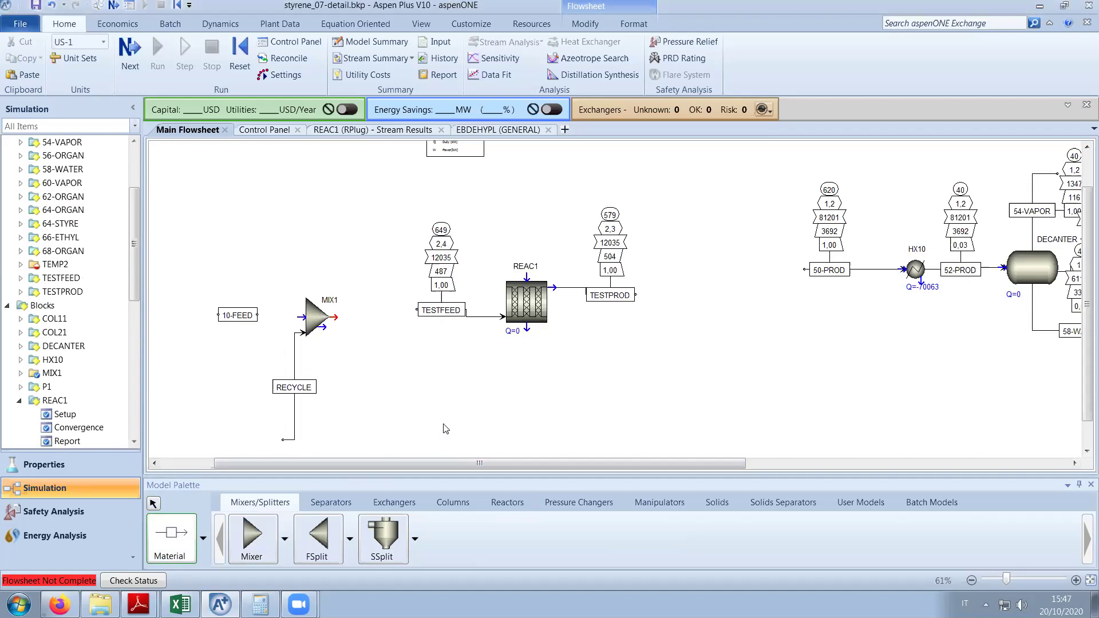
Reconnect the destination of stream 10-FEED to the inlet of the MIX1 mixer.
right_click(251, 316)
mouse_move(344, 237)
click(452, 235)
click(302, 317)
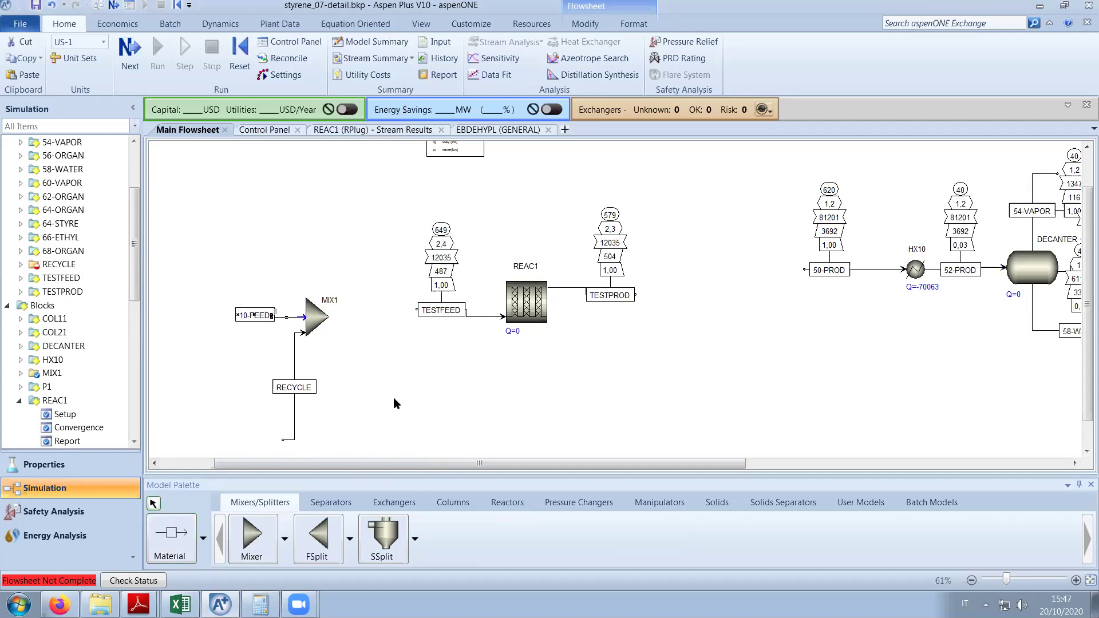
Add a material stream named 12-FEED to the outlet of the MIX1 mixer.
click(166, 541)
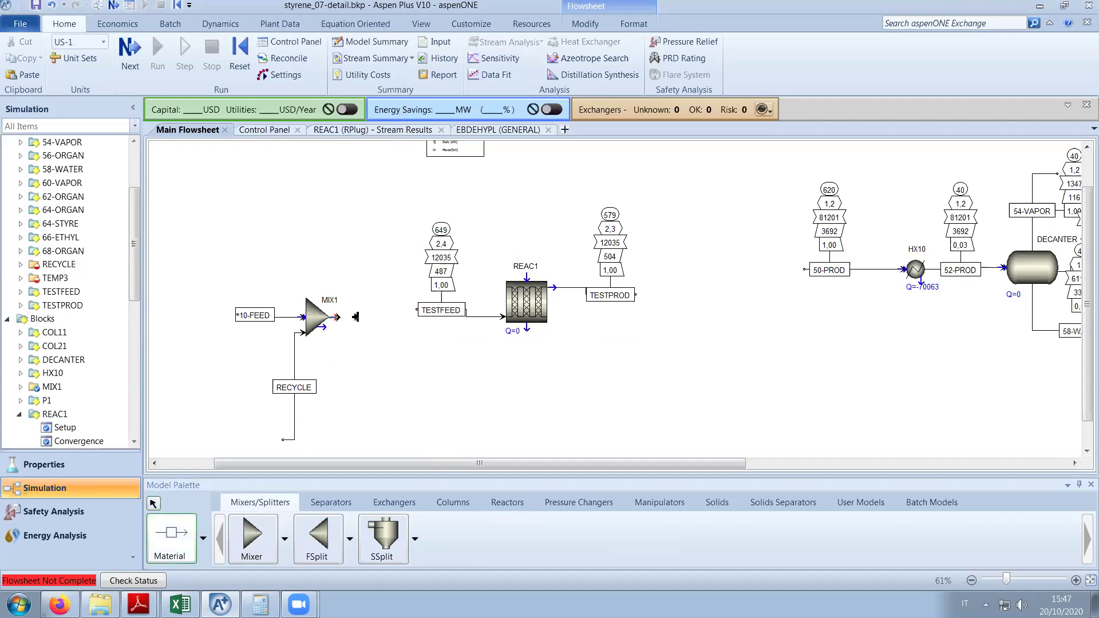
click(355, 316)
click(381, 317)
text(12-FEED)
key(Return)
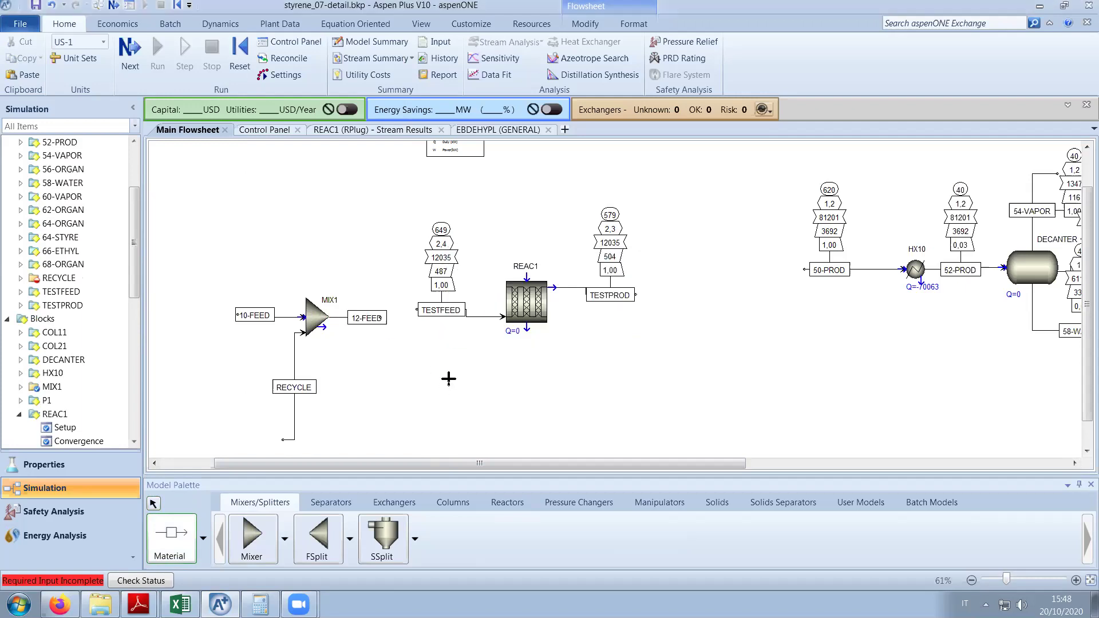
Widen the gap between 12-FEED and TESTFEED by moving the REAC1 group further downstream and the MIX1 group up and away from it.
right_click(451, 376)
drag(407, 206, 681, 351)
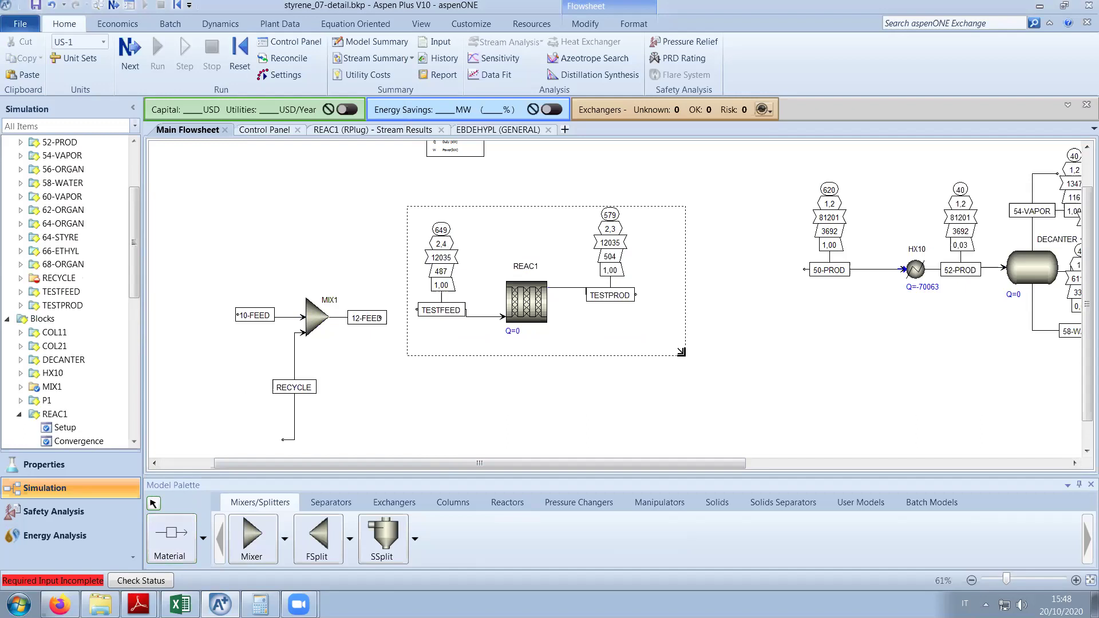
drag(527, 318, 625, 329)
drag(431, 441, 210, 250)
drag(319, 321, 276, 288)
click(446, 378)
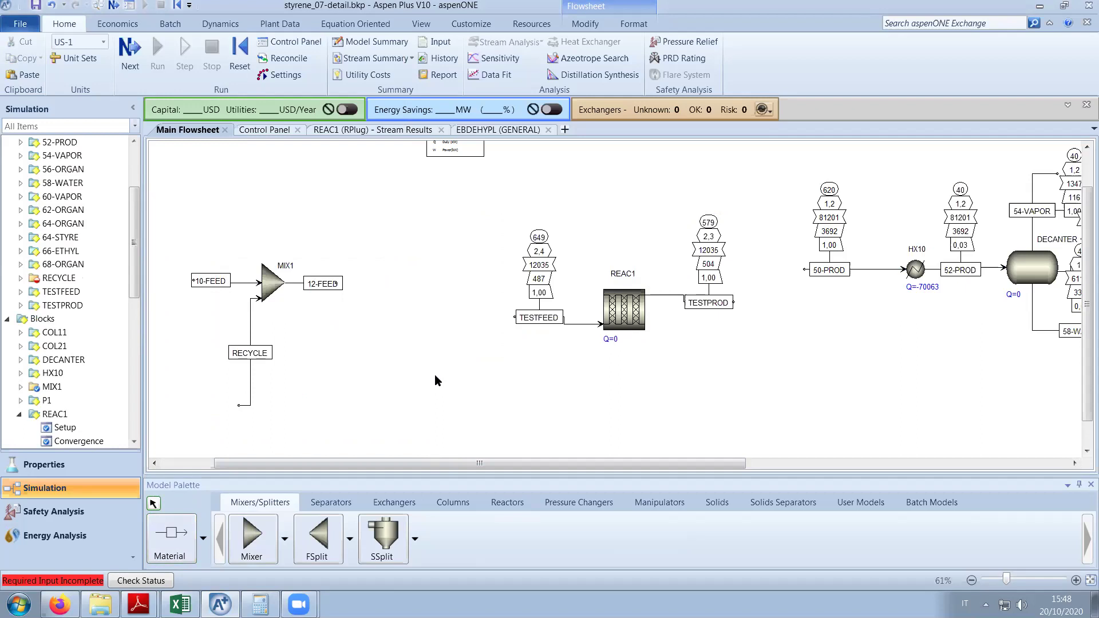
Specify the RECYCLE stream at 150 °C and 2,5 bar with an ethylbenzene mole flow of 63 kmol/hr.
drag(684, 463, 1011, 459)
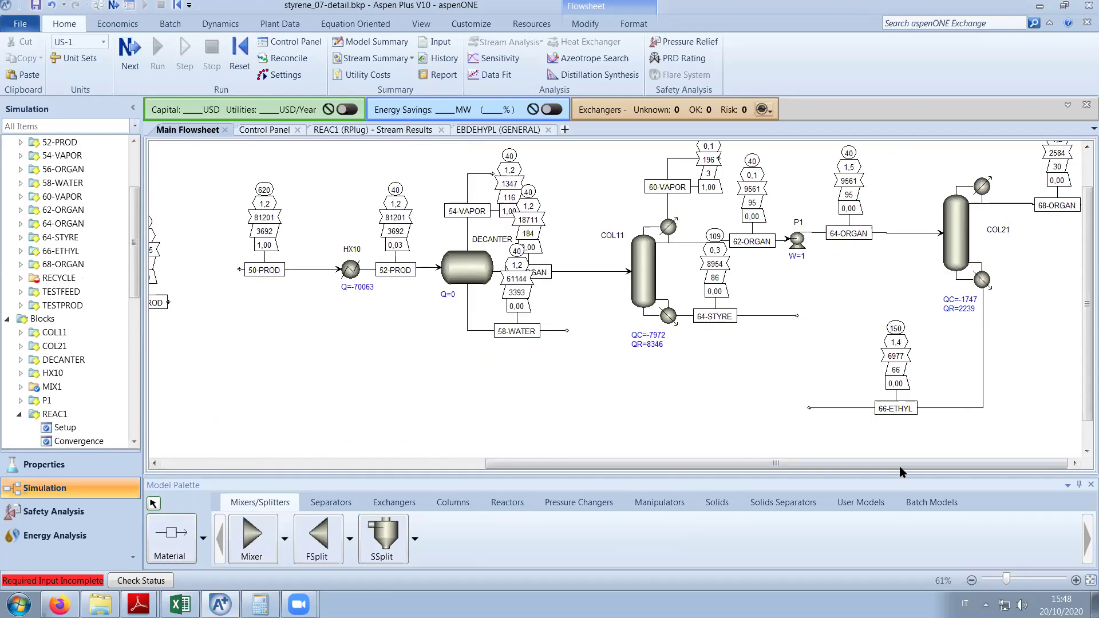
drag(900, 465, 460, 457)
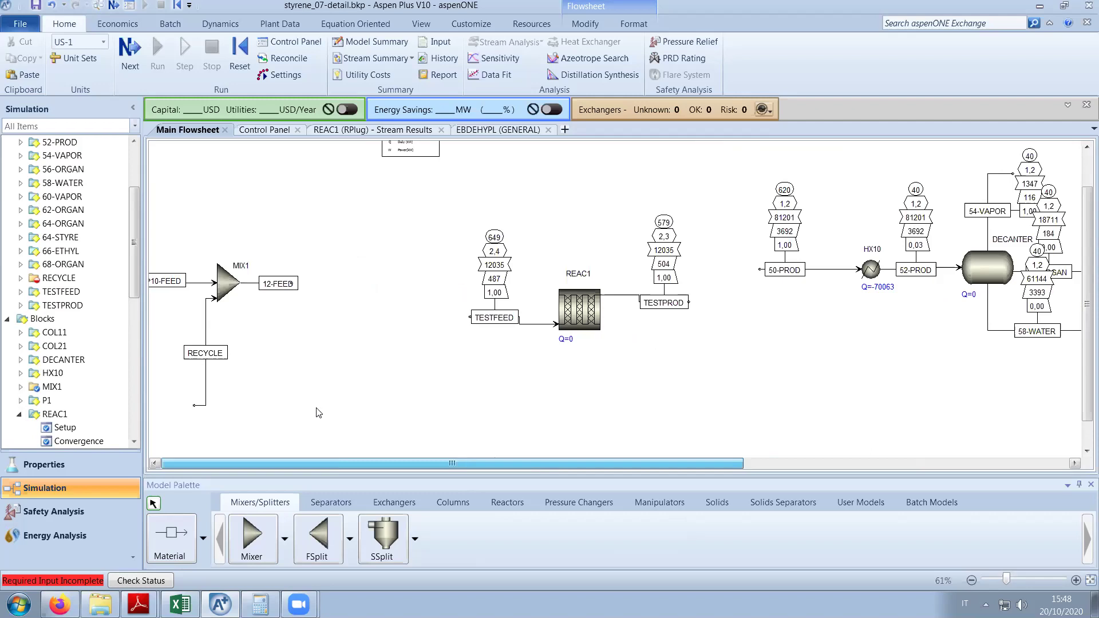
double_click(207, 386)
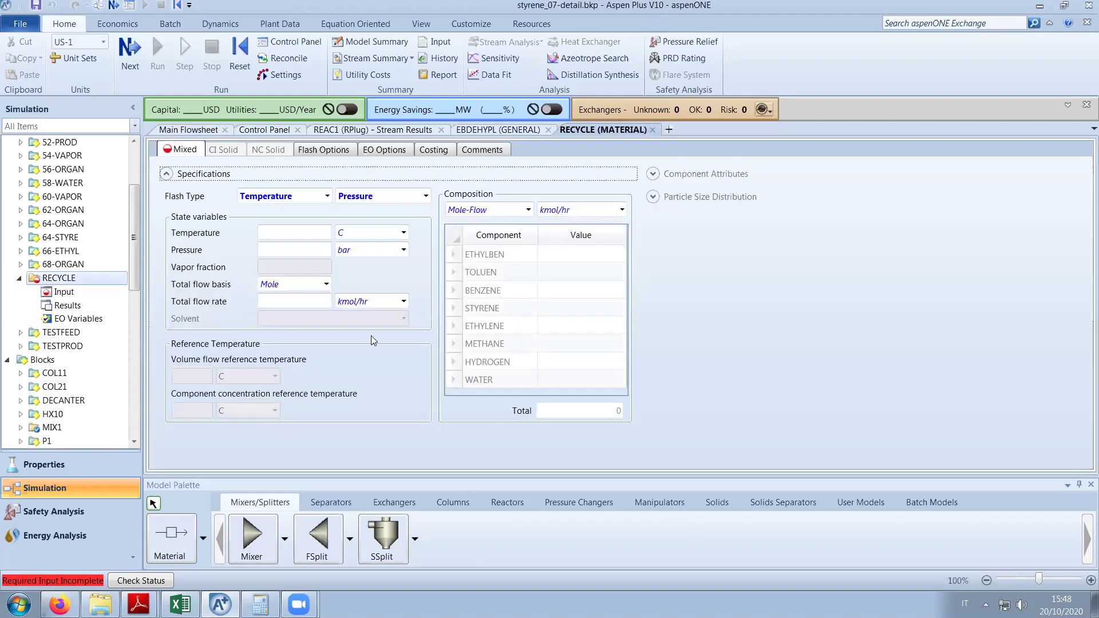
click(302, 250)
text(2,5)
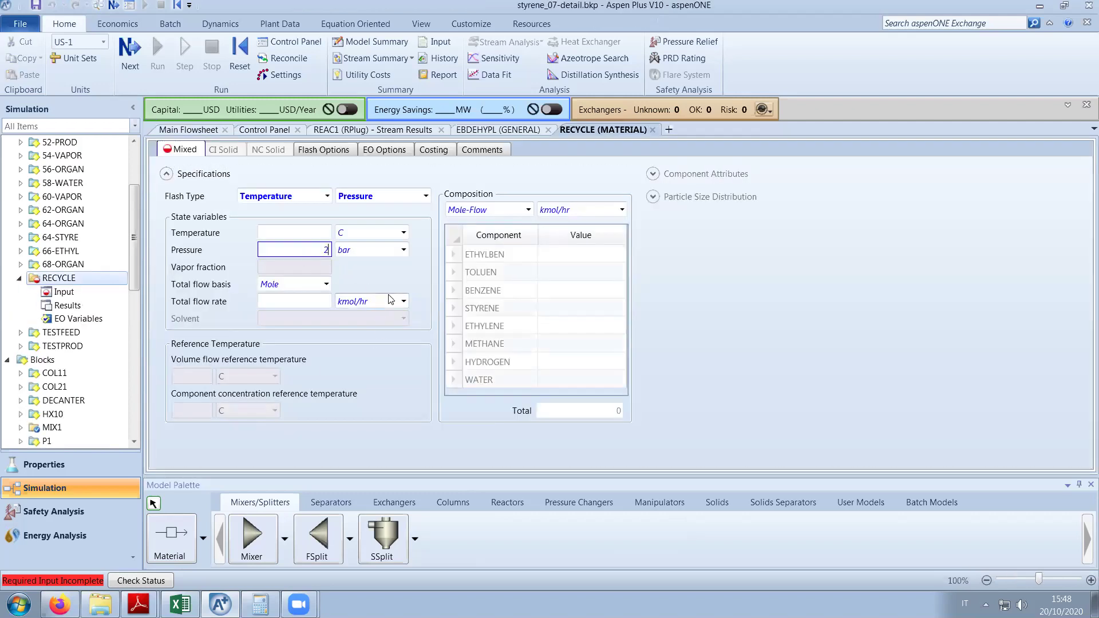
click(268, 229)
text(150)
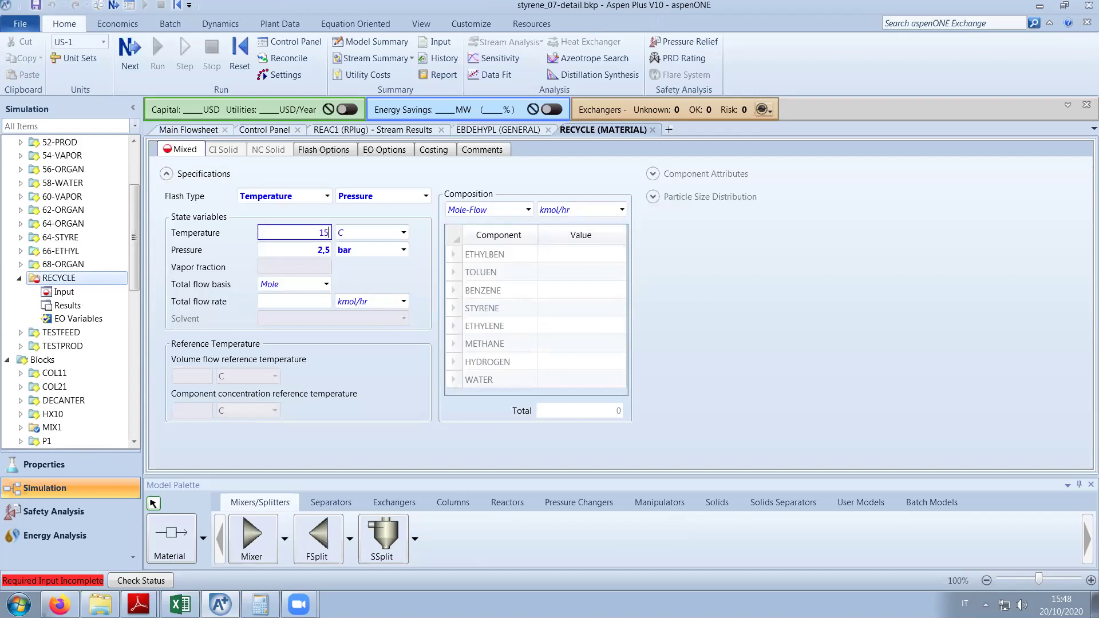
click(595, 258)
text(63)
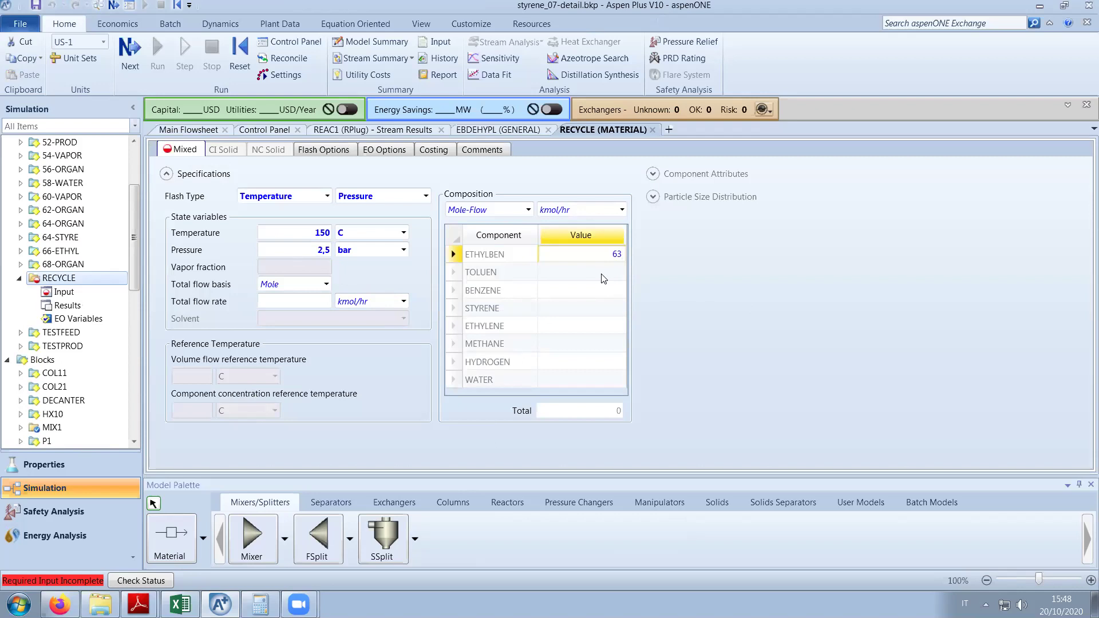
key(Return)
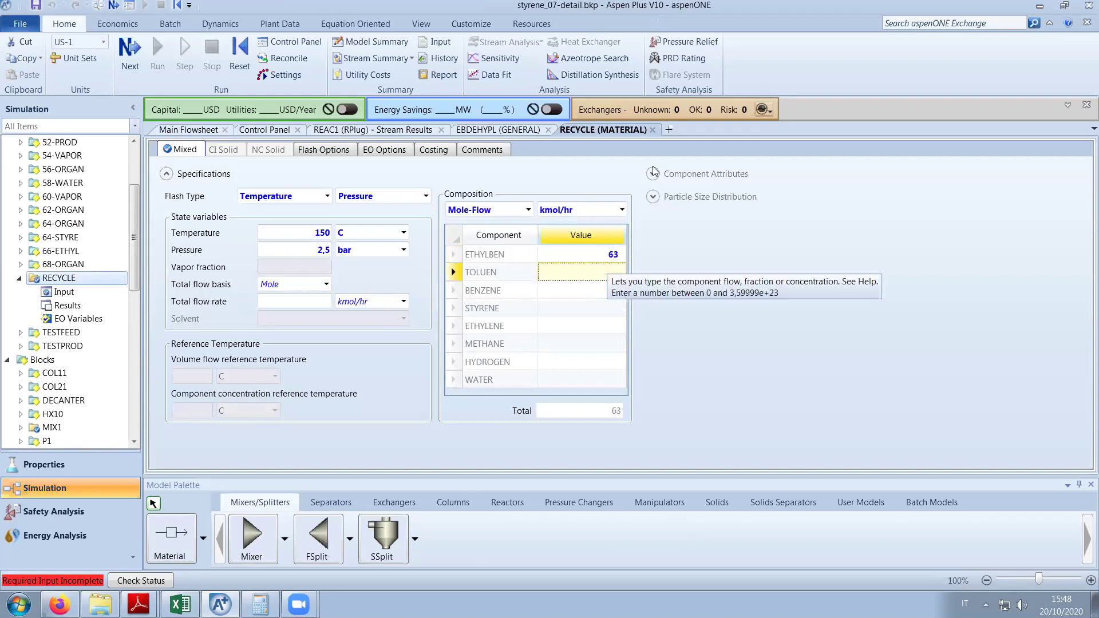
click(652, 129)
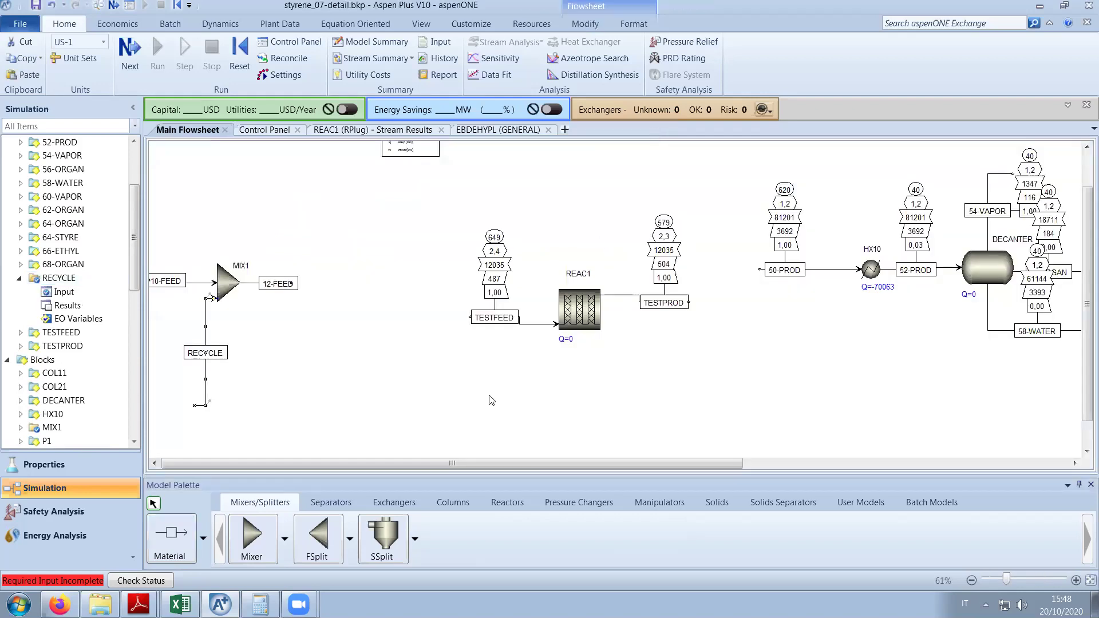
Open the specifications of stream 10-FEED and look up the fresh ethylbenzene feed conditions in Luyben-styrene.pdf in Adobe Reader.
scroll(274, 287, left, 2)
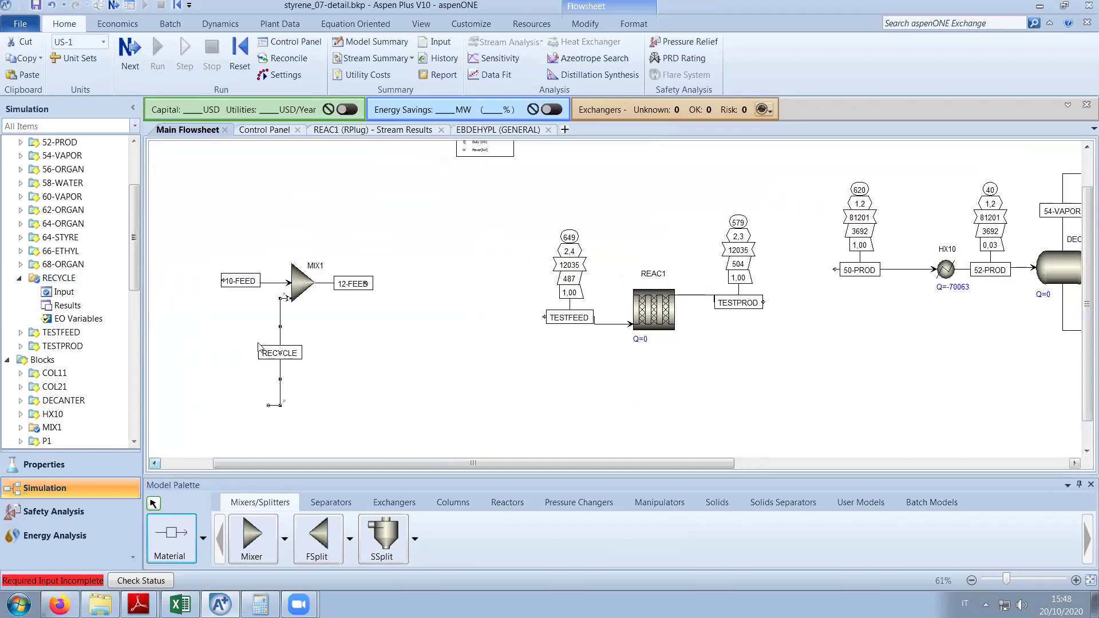
double_click(272, 284)
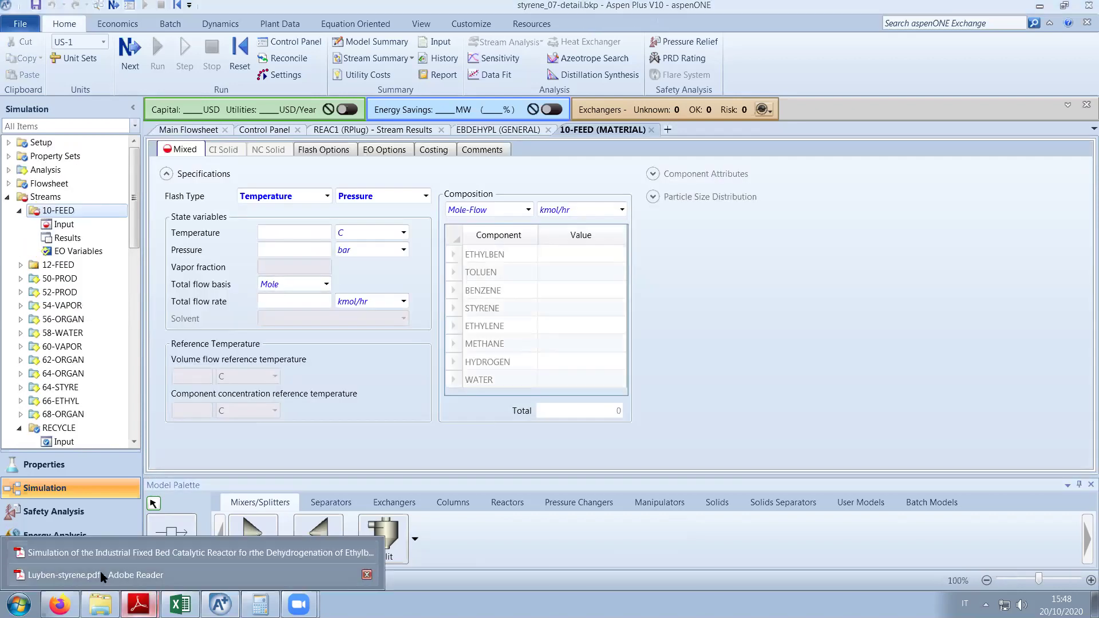
click(102, 579)
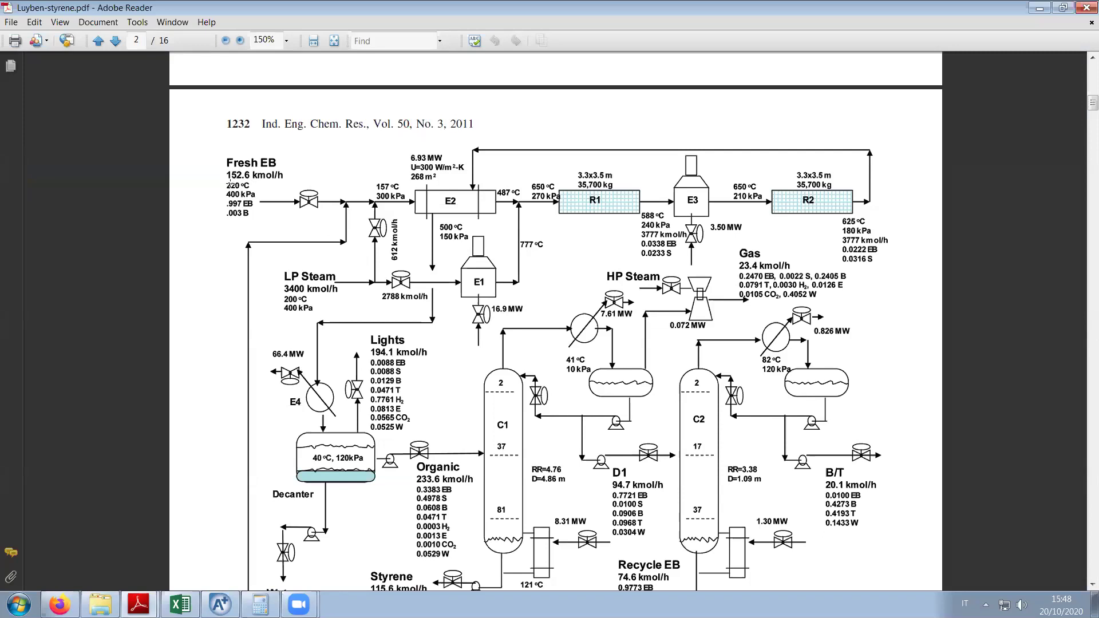
scroll(204, 359, down, 5)
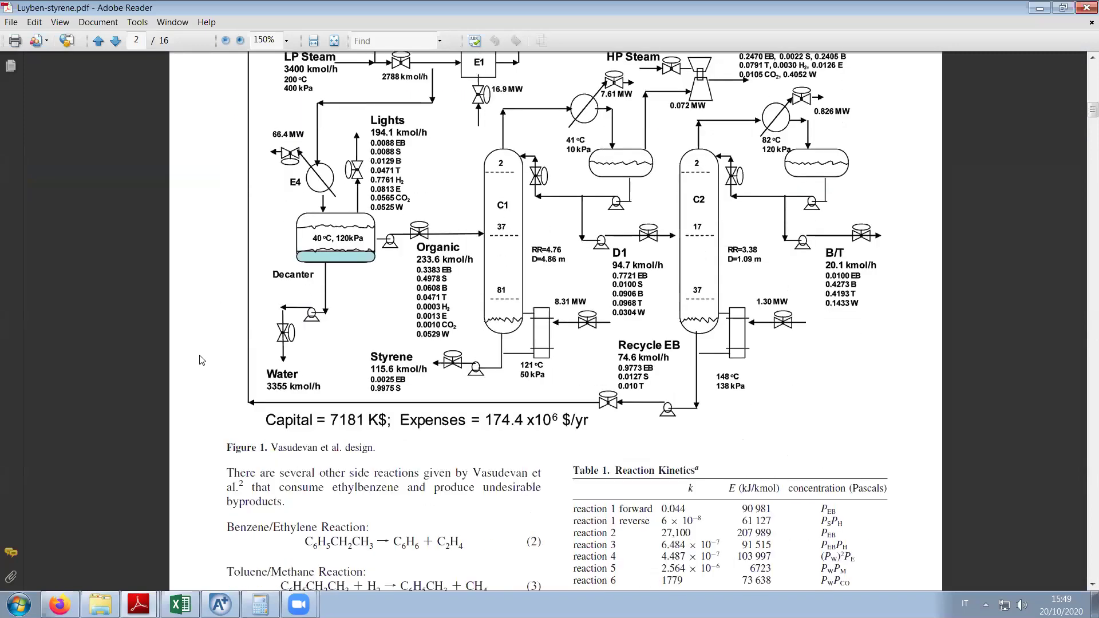
scroll(201, 359, up, 5)
scroll(272, 390, up, 2)
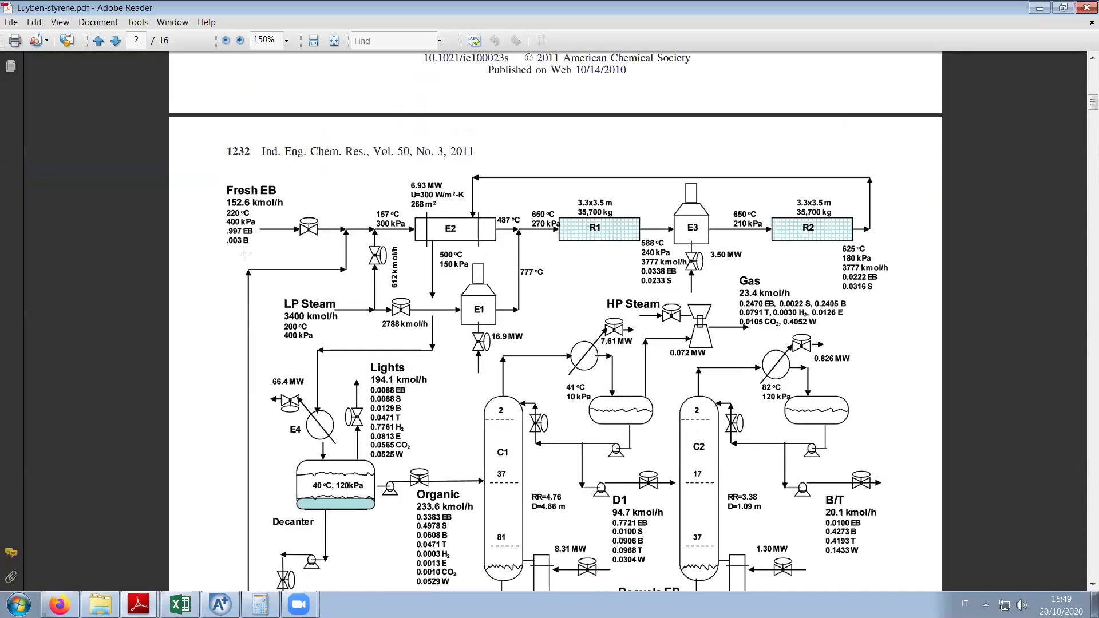
click(1039, 7)
Specify stream 10-FEED at 220 °C and 4 bar with an ethylbenzene mole flow of 120 kmol/hr.
click(289, 232)
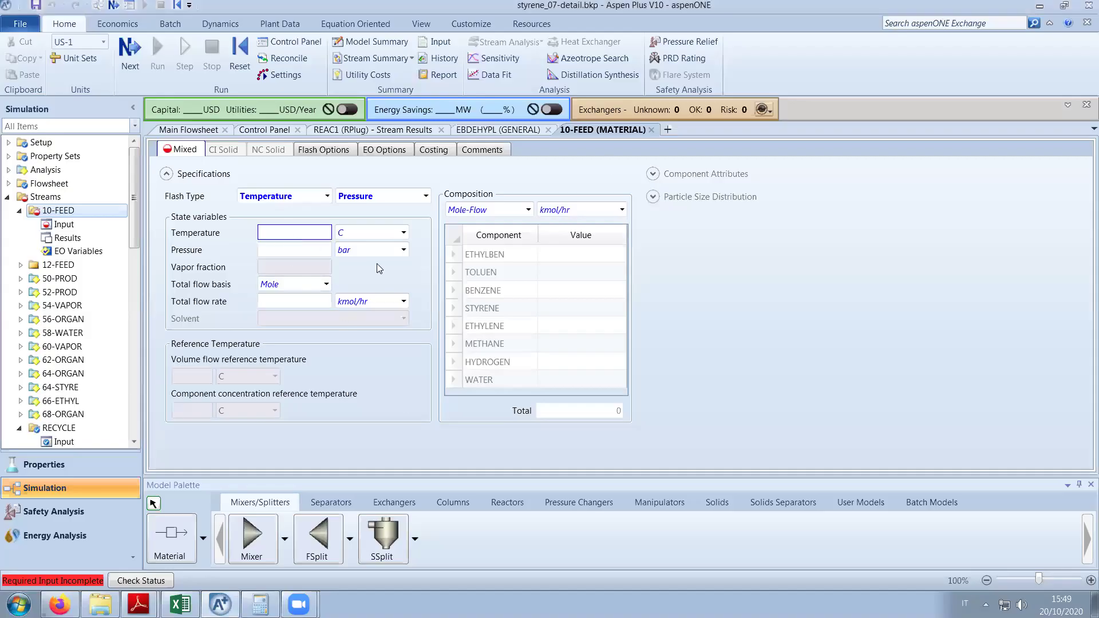
text(220)
click(325, 250)
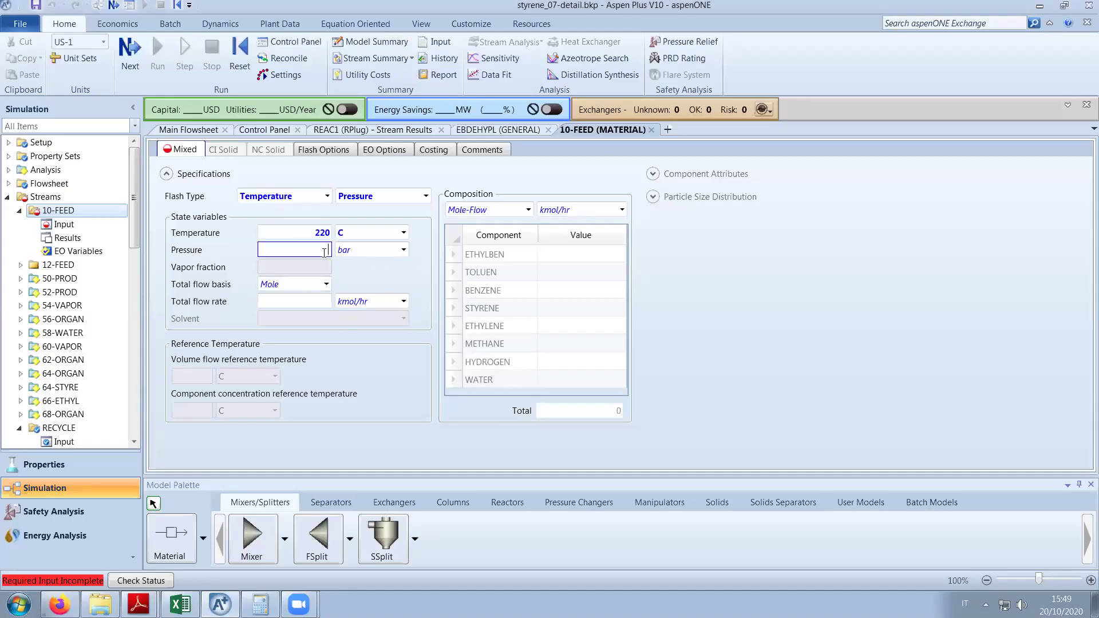
text(4)
click(559, 252)
text(120)
key(Return)
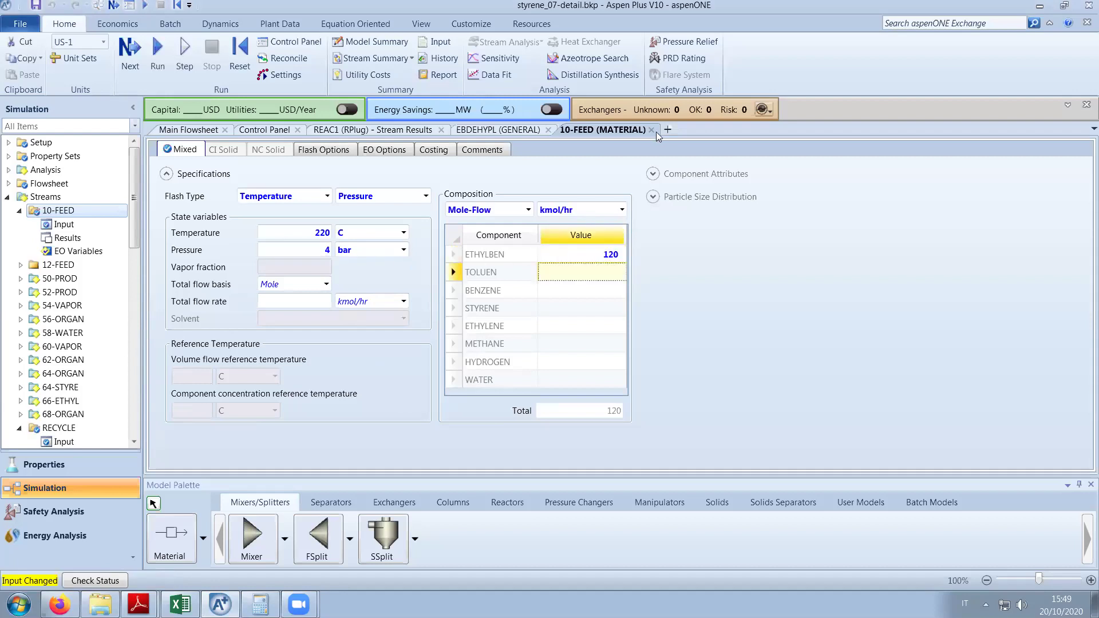
click(651, 130)
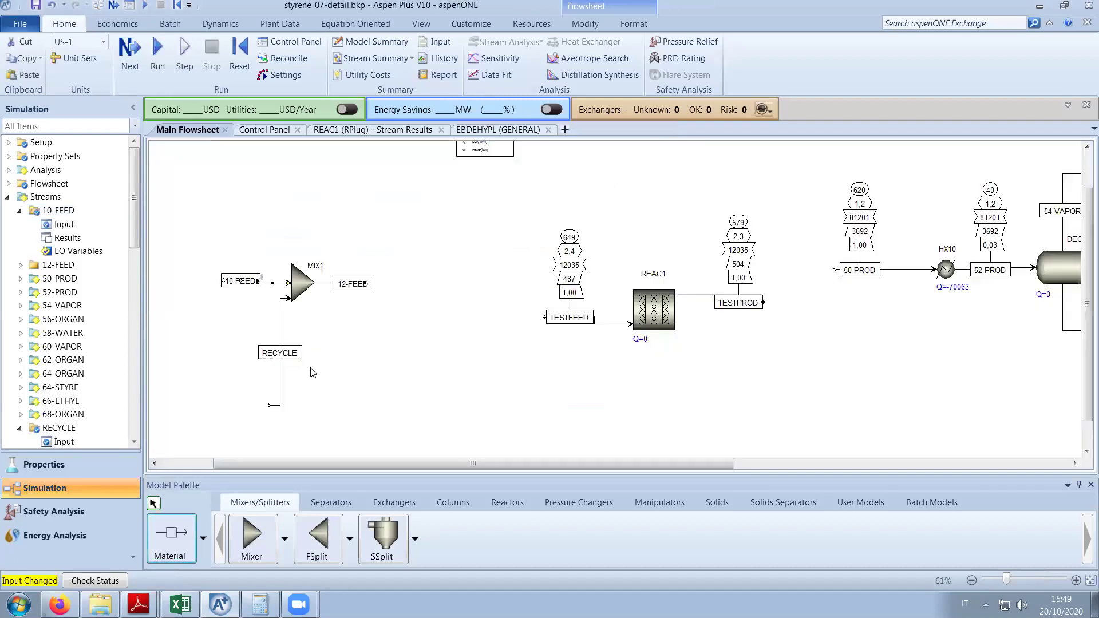
Set the pressure of the RECYCLE stream to 4 bar.
double_click(282, 378)
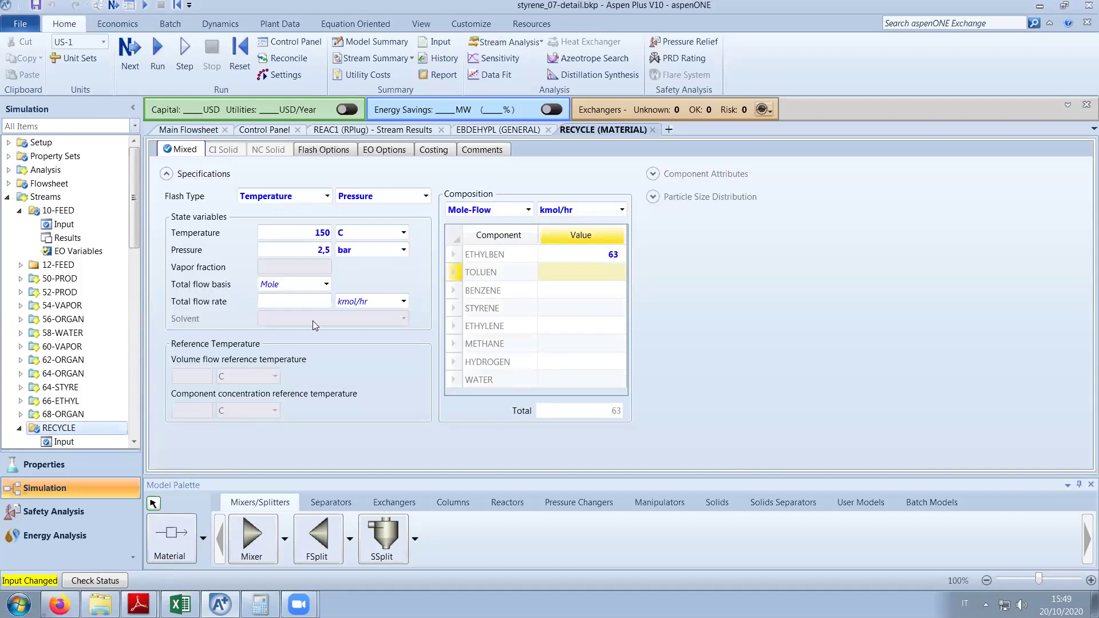
click(319, 254)
text(4)
click(653, 130)
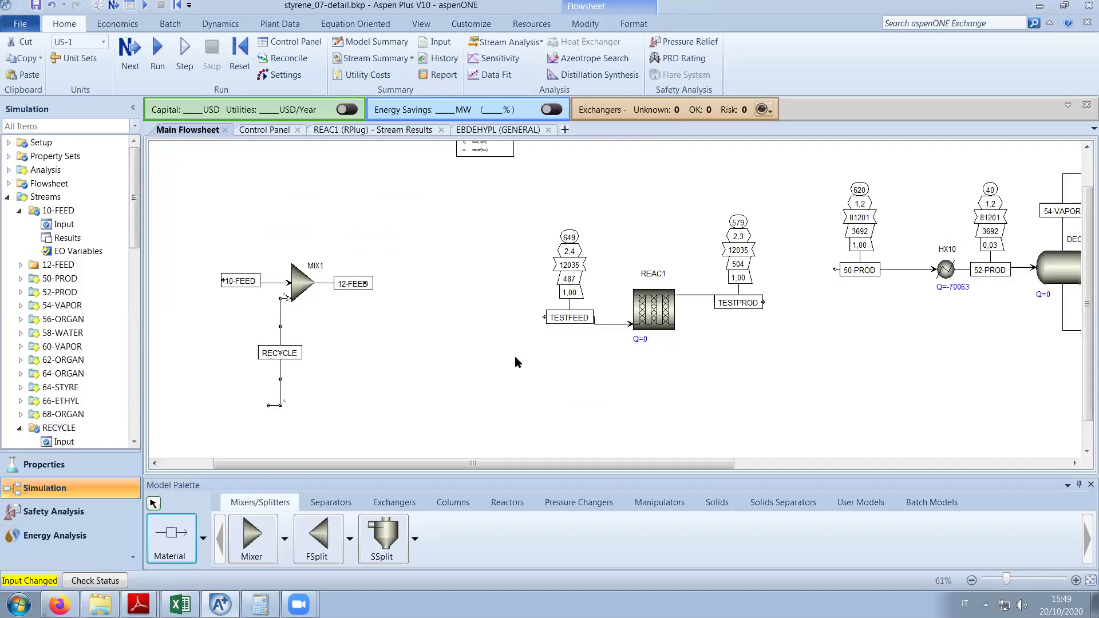
Examine the feed preheating, steam mixing and reactor inlet arrangement in the flow diagram of Luyben-styrene.pdf in Adobe Reader.
click(138, 604)
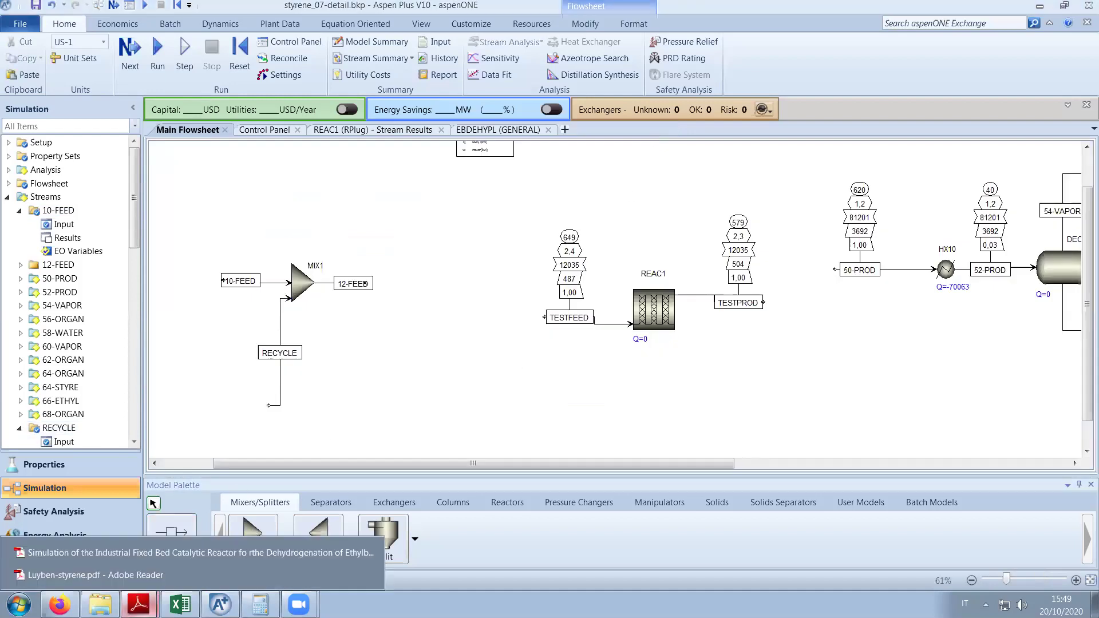
click(124, 575)
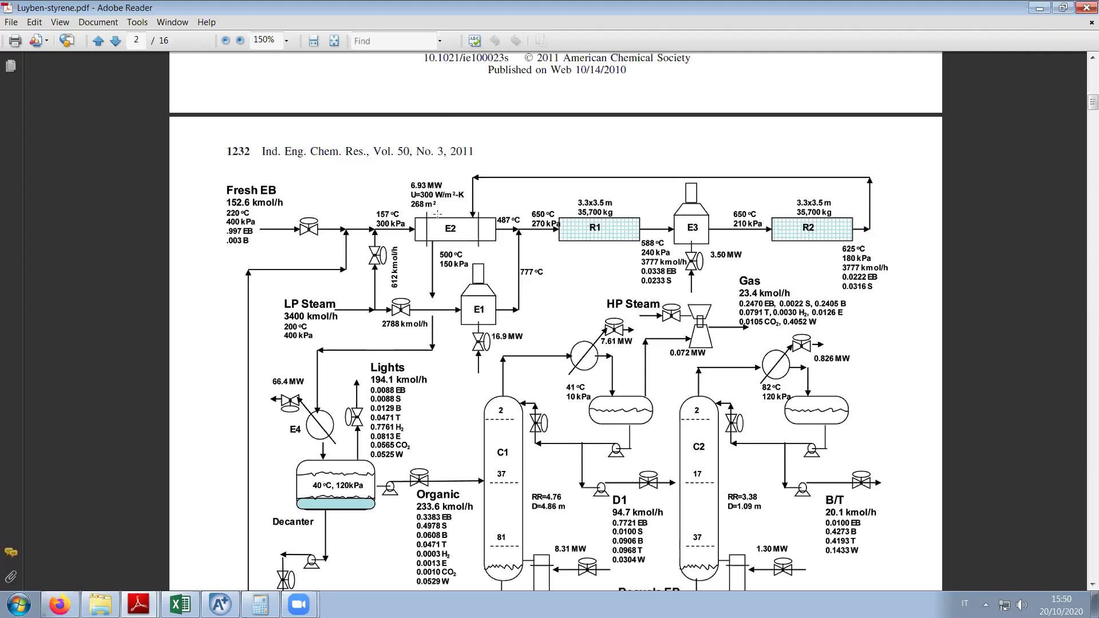
click(513, 230)
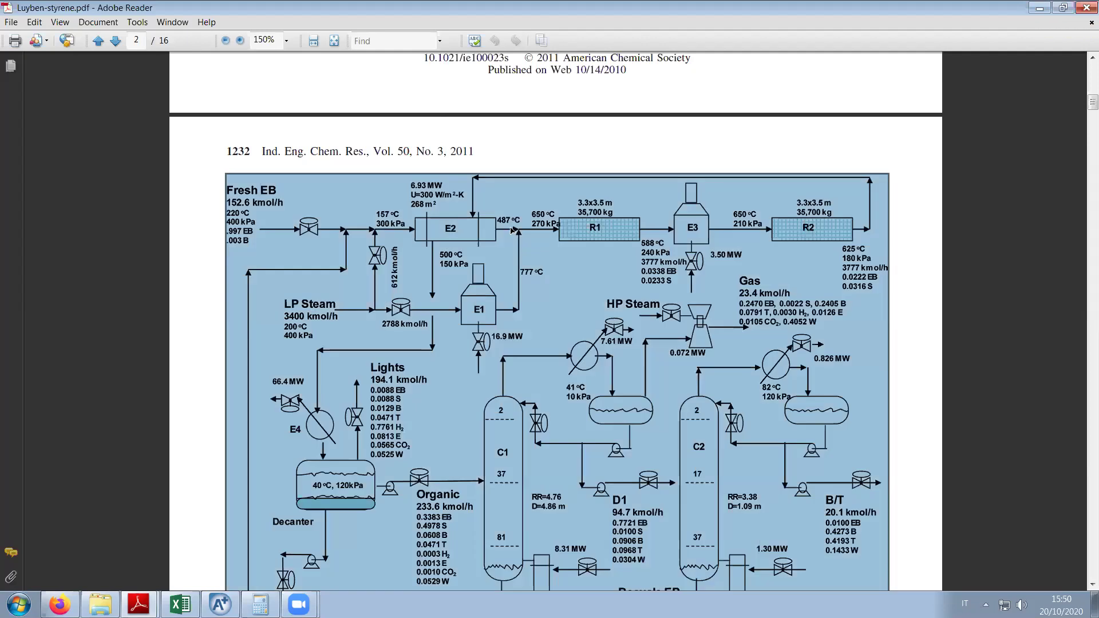
click(517, 231)
click(518, 231)
key(alt+Tab)
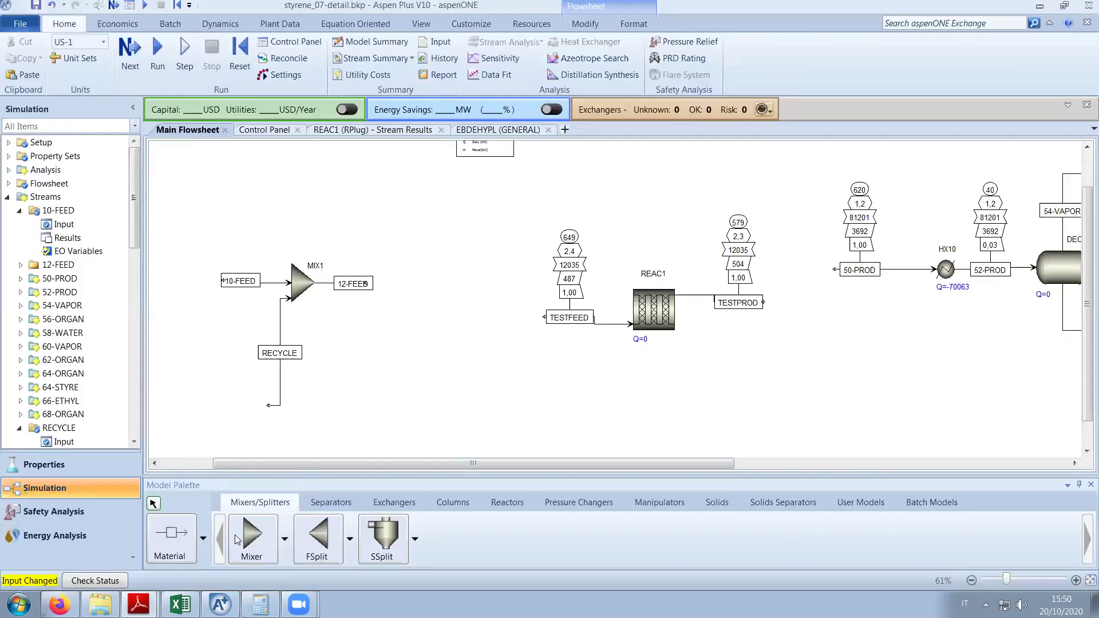
Add a Heater block named HX-1 to the flowsheet just downstream of 12-FEED.
click(383, 502)
click(252, 536)
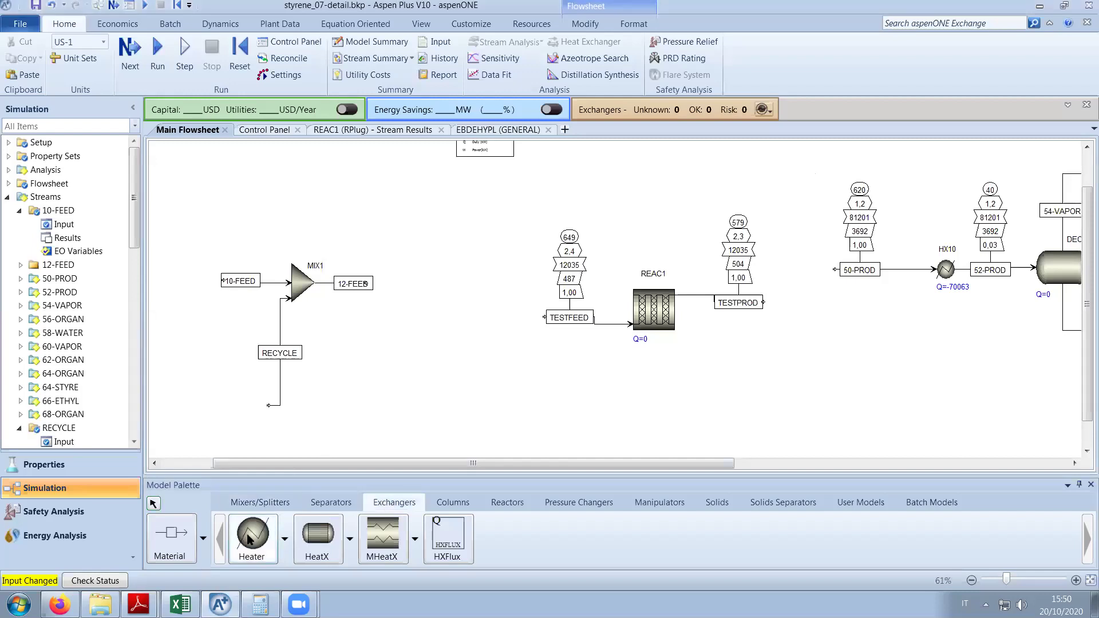
click(416, 284)
text(HX-1)
key(Return)
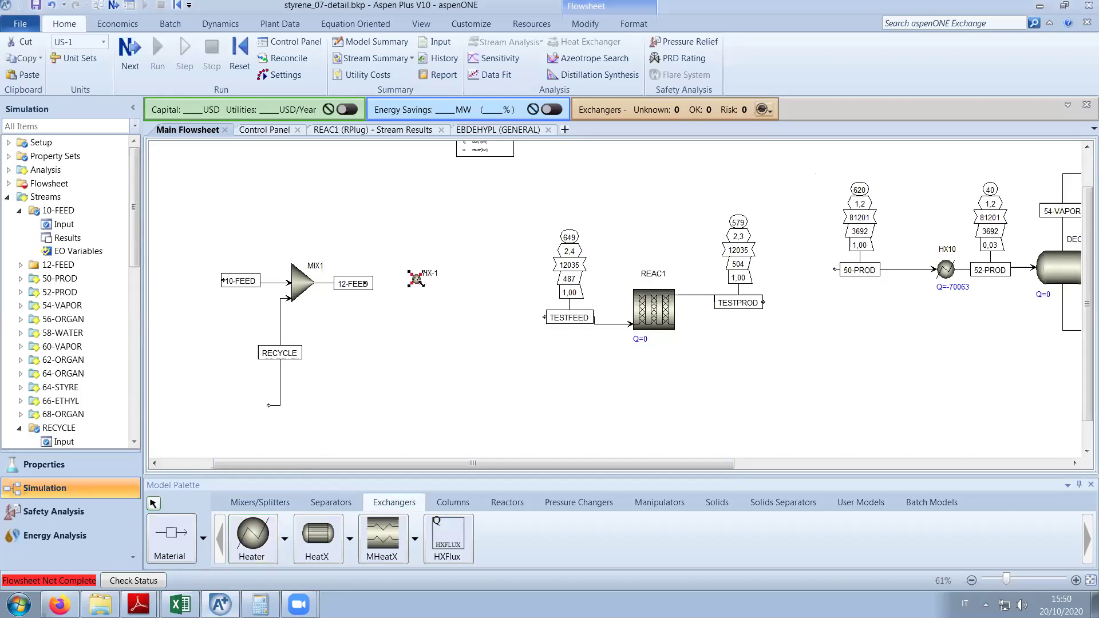
Add a second Heater block named HX-2 below HX-1 and enlarge its icon to match.
click(243, 566)
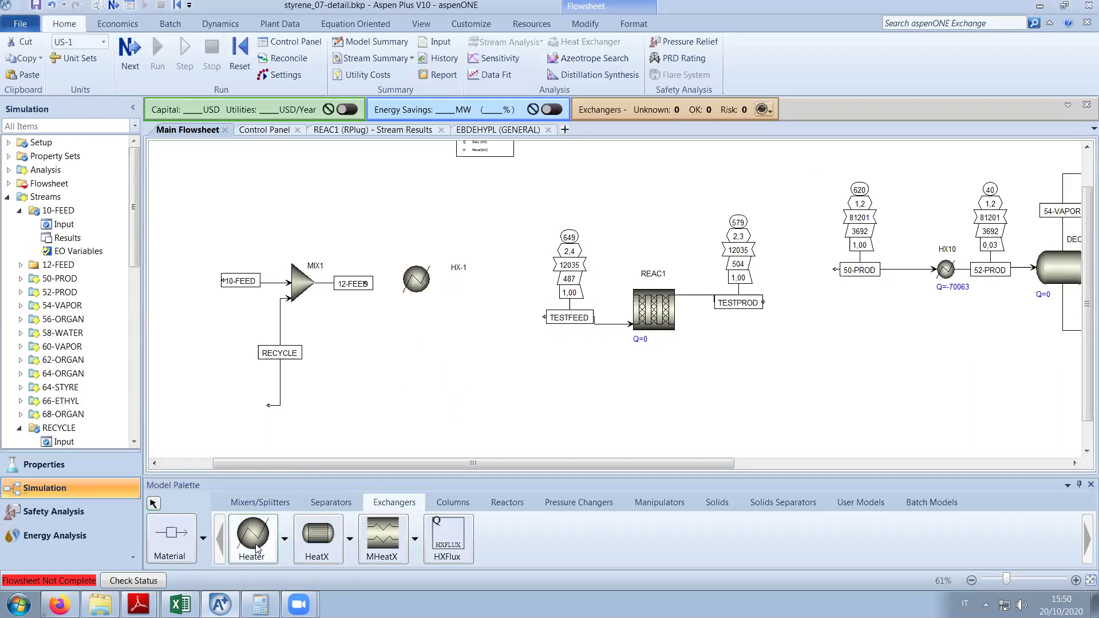
click(435, 382)
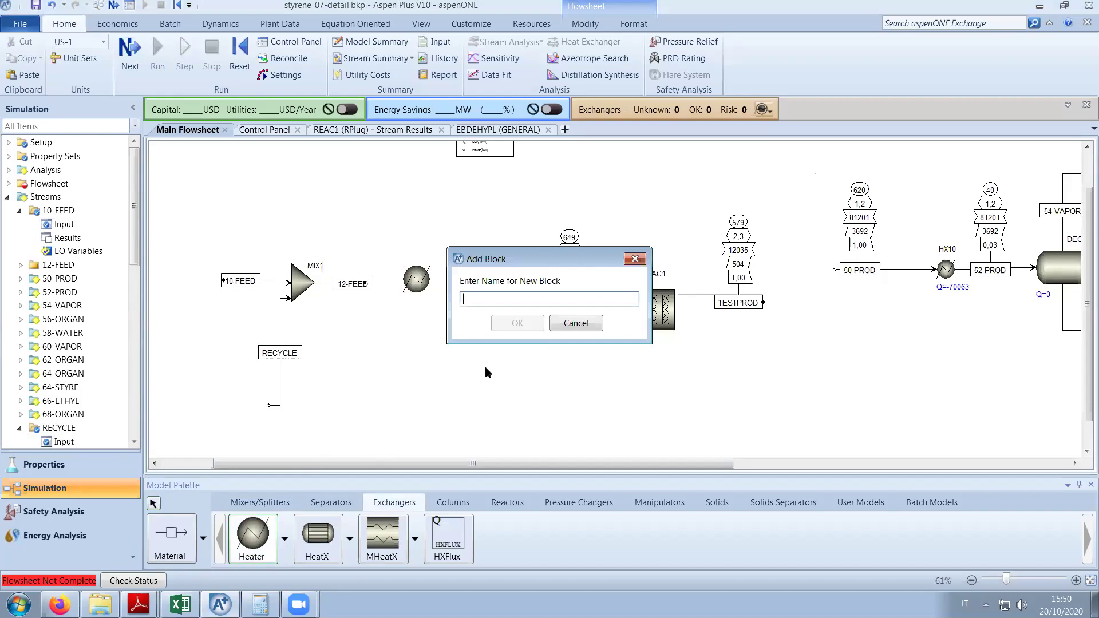
text(HX-2)
key(Return)
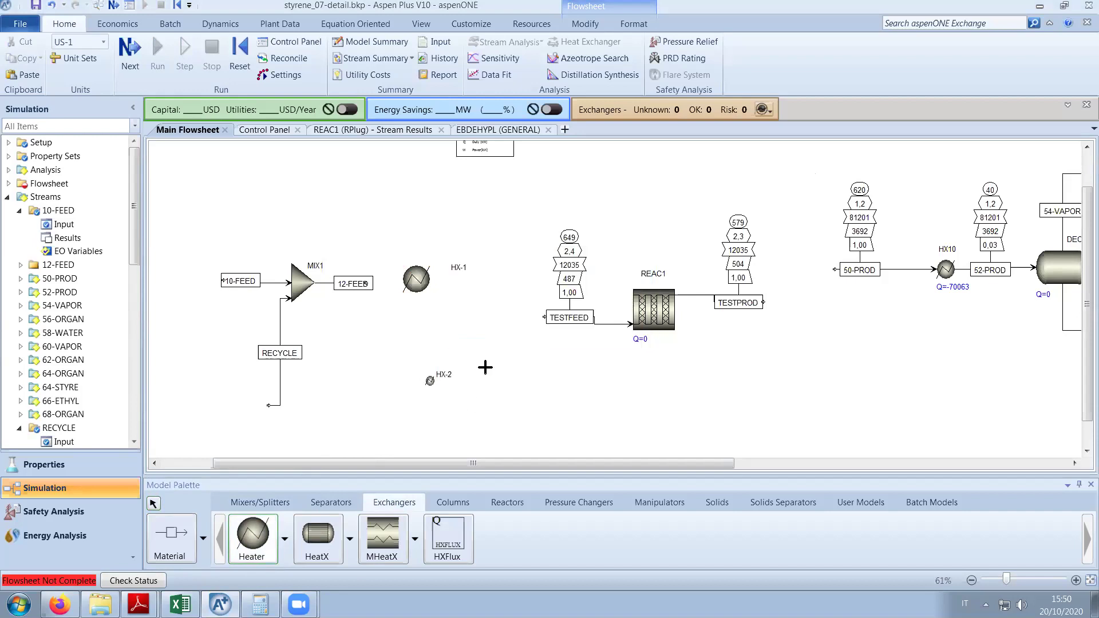
click(438, 392)
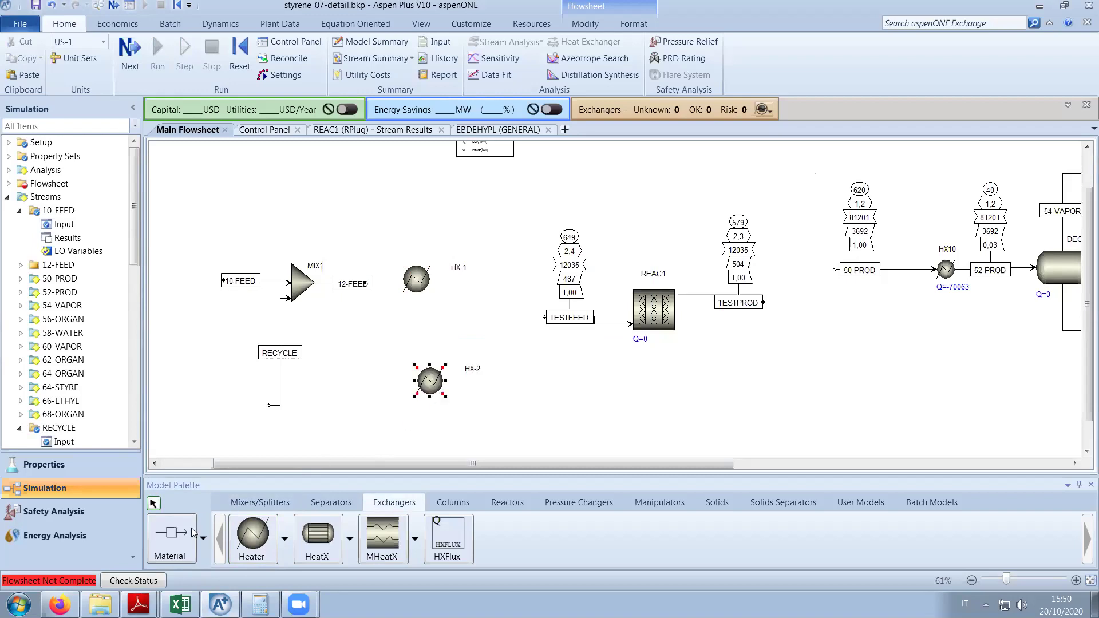
Add a Mixer block named MIX2 between the two heaters and TESTFEED, and enlarge its icon.
click(269, 505)
click(247, 539)
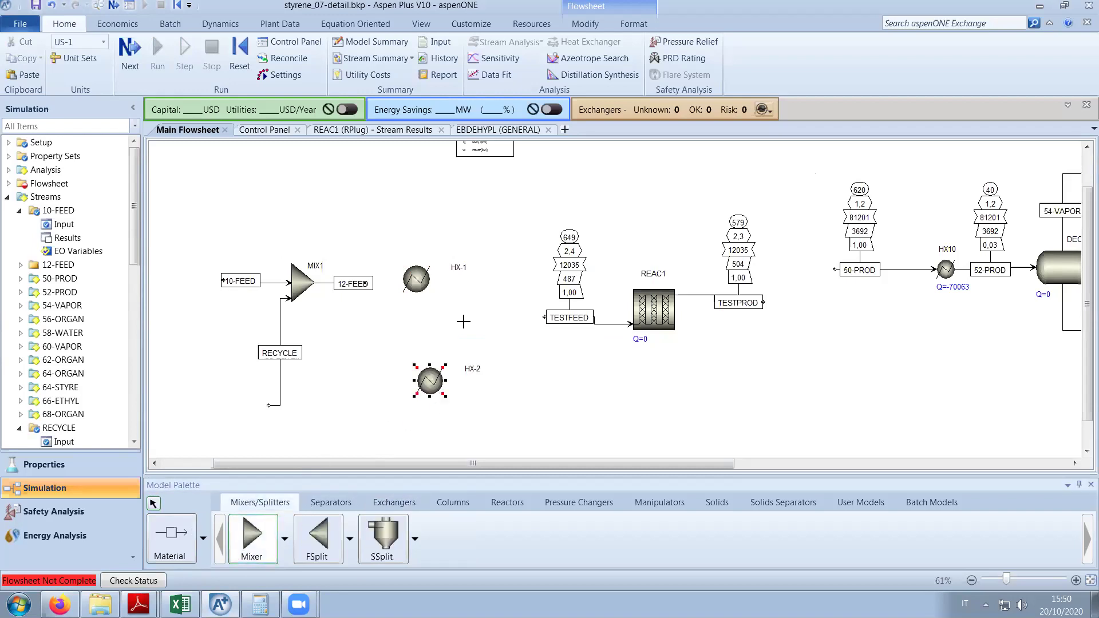
click(480, 315)
text(MIX2)
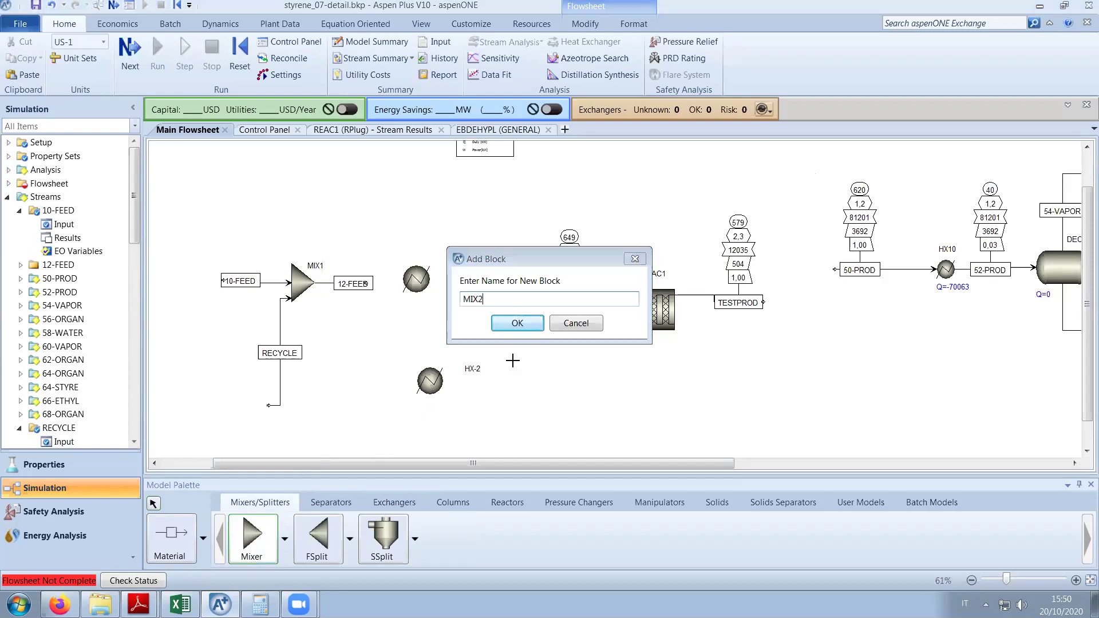
key(Return)
click(486, 321)
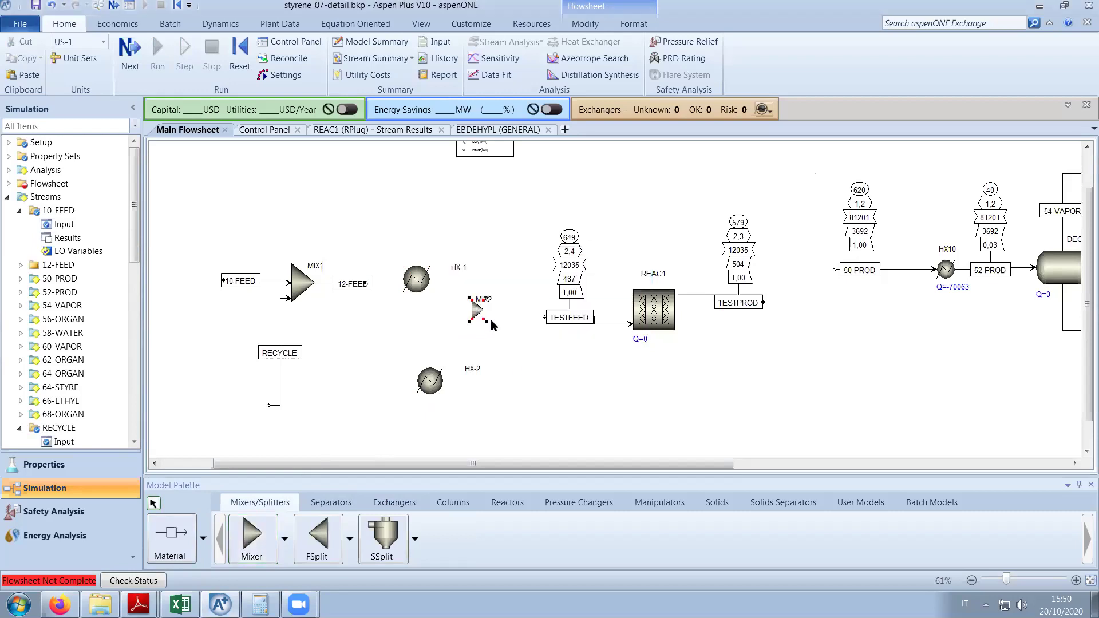
drag(487, 324, 496, 334)
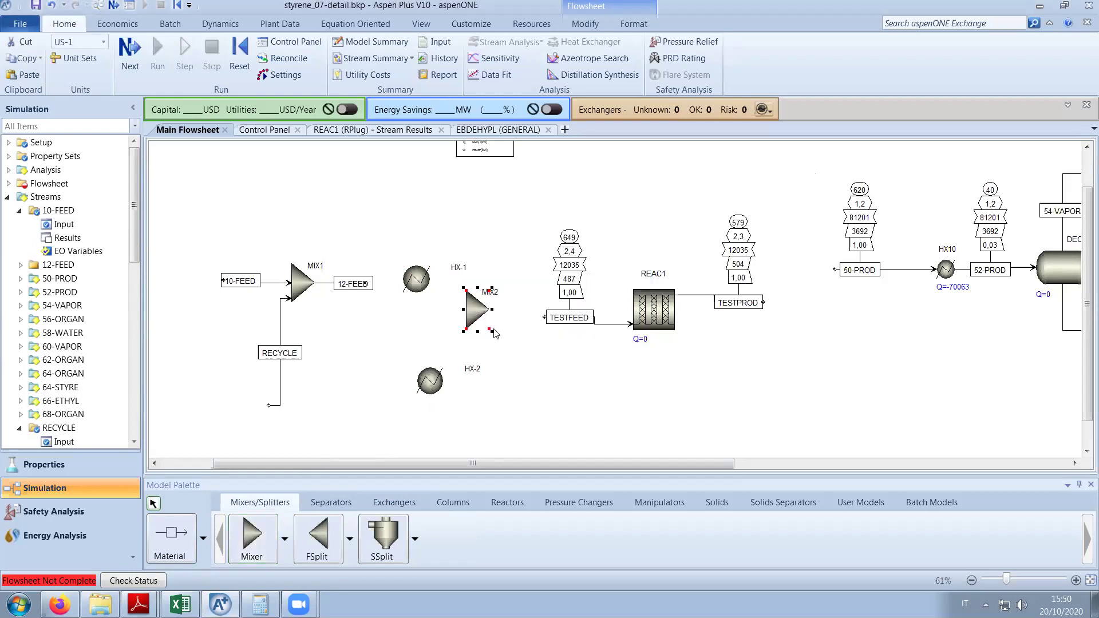
Move the MIX1 group with its 10-FEED, RECYCLE and 12-FEED streams farther upstream, away from HX-1.
drag(377, 427, 215, 199)
drag(308, 293, 224, 284)
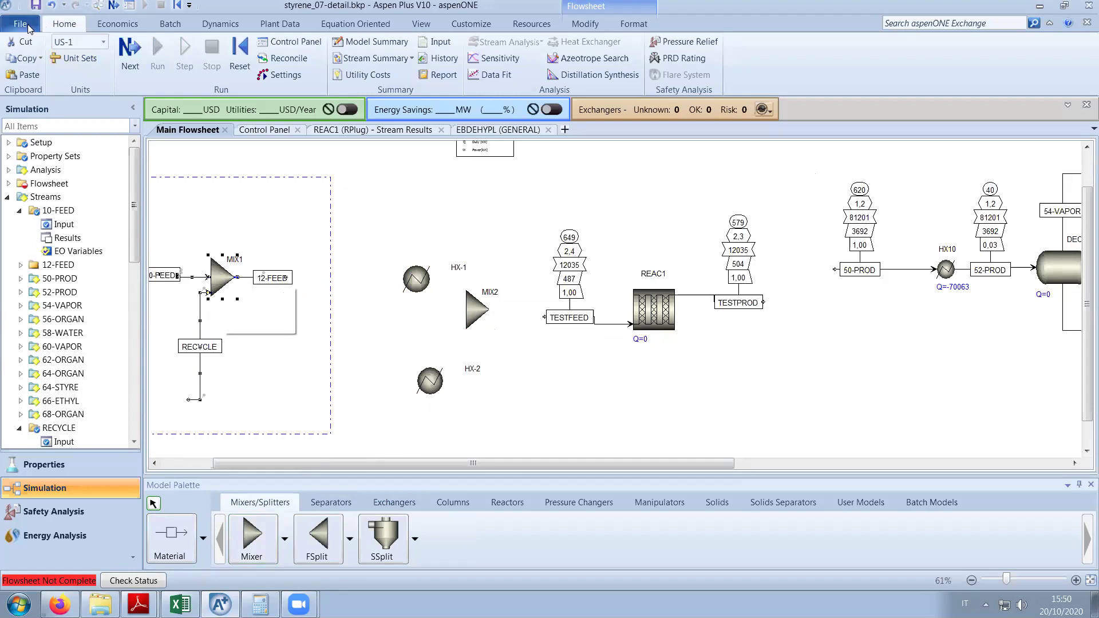
Save the simulation as the Aspen Plus backup file styrene_08-detail, without an additional document-format copy.
click(21, 24)
click(67, 98)
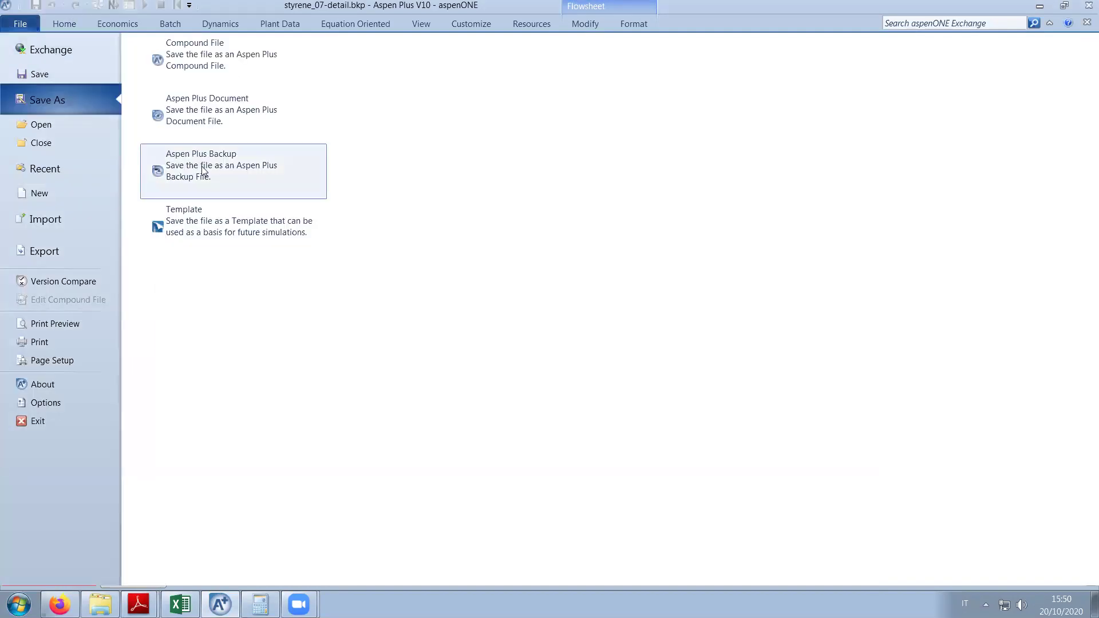
click(240, 190)
click(299, 360)
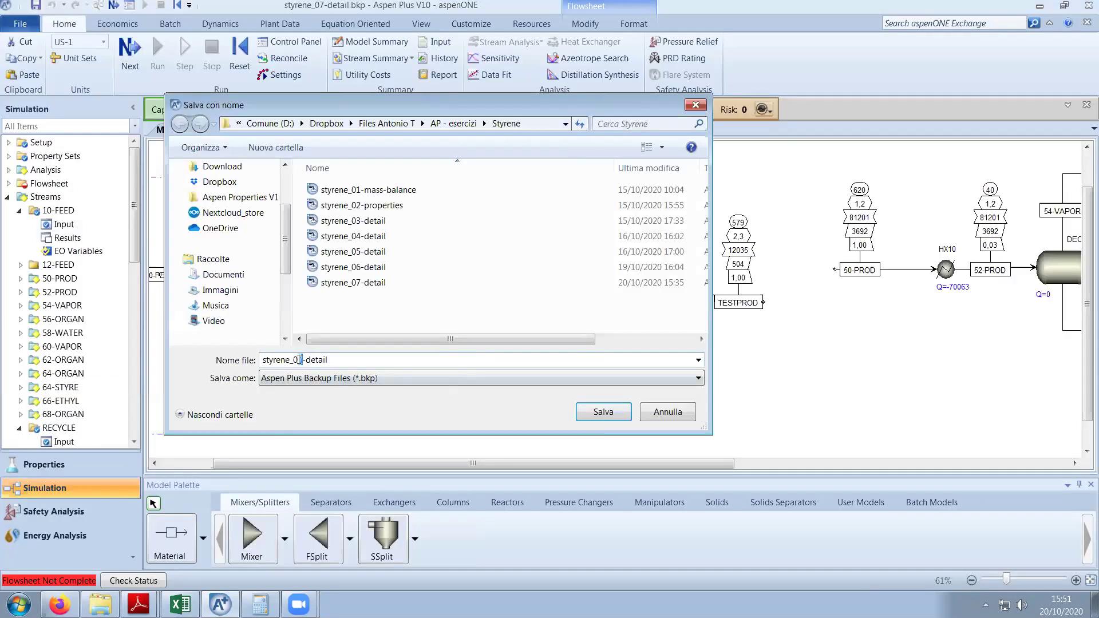
click(603, 412)
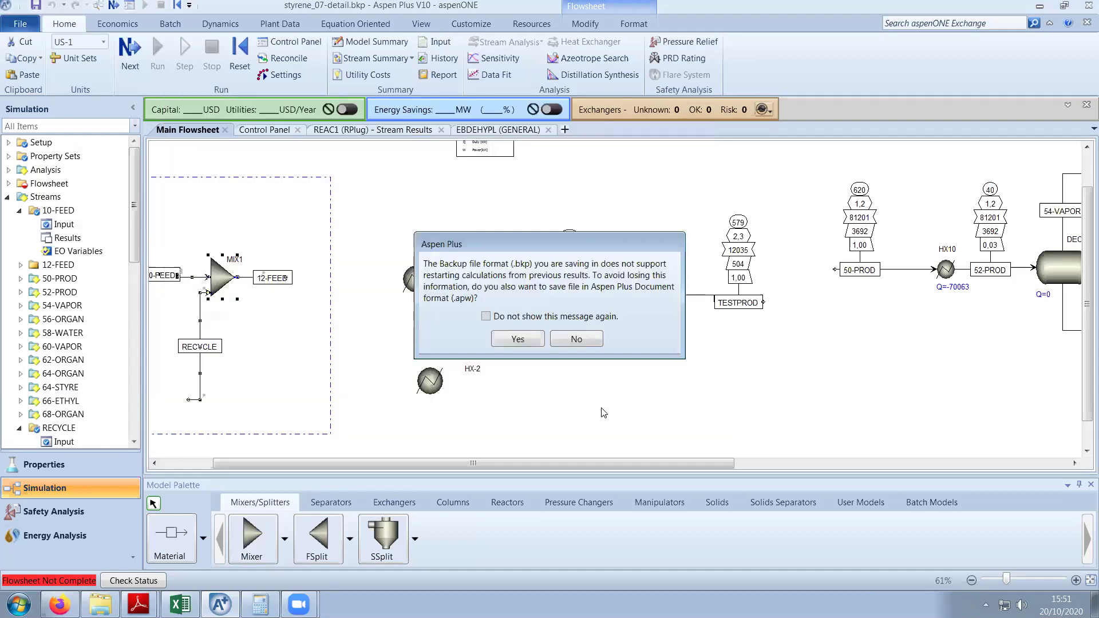
click(577, 339)
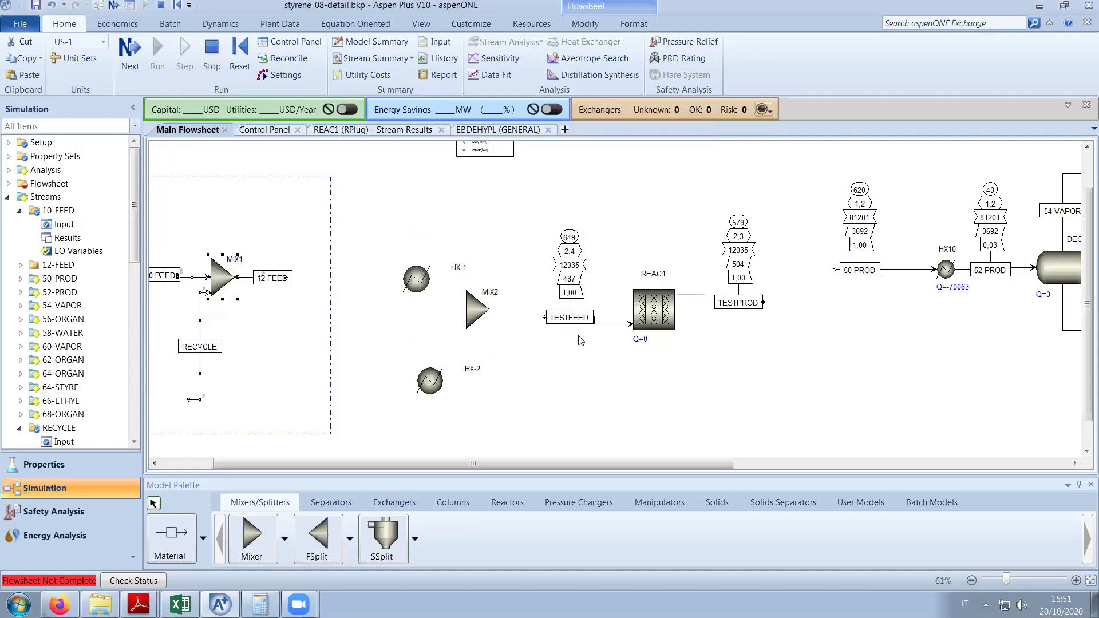
Move HX-1 closer to MIX1 and reconnect the destination of stream 12-FEED to the HX-1 inlet.
drag(419, 284, 351, 283)
right_click(246, 277)
mouse_move(344, 489)
click(430, 492)
click(335, 278)
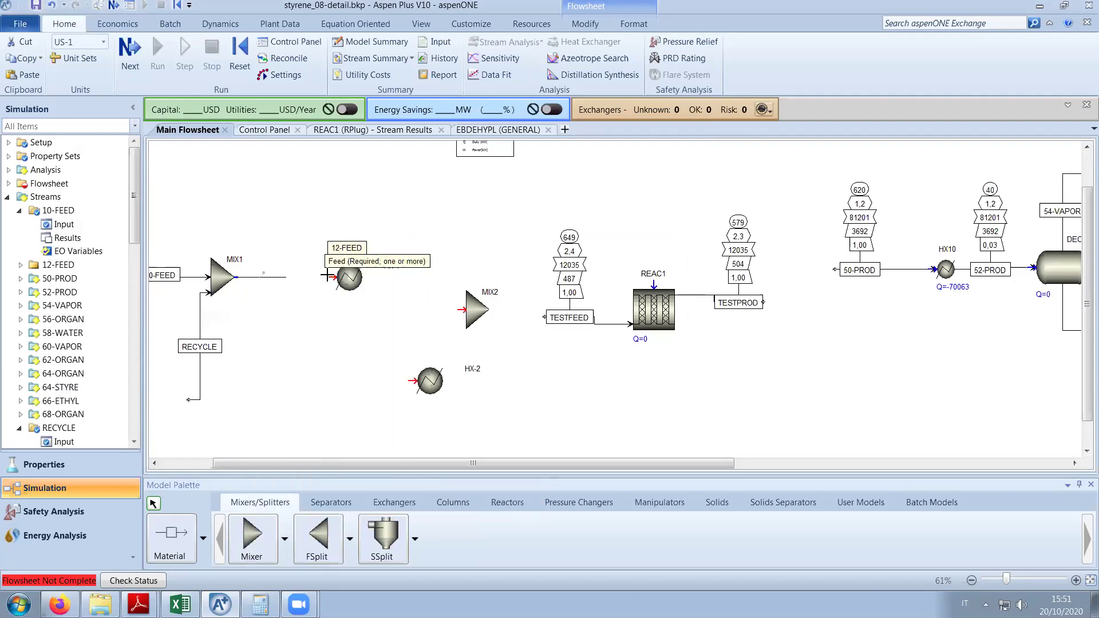
Add a material stream named 14-FEED from the HX-1 outlet to the MIX2 inlet.
click(170, 535)
click(363, 277)
click(458, 310)
click(461, 309)
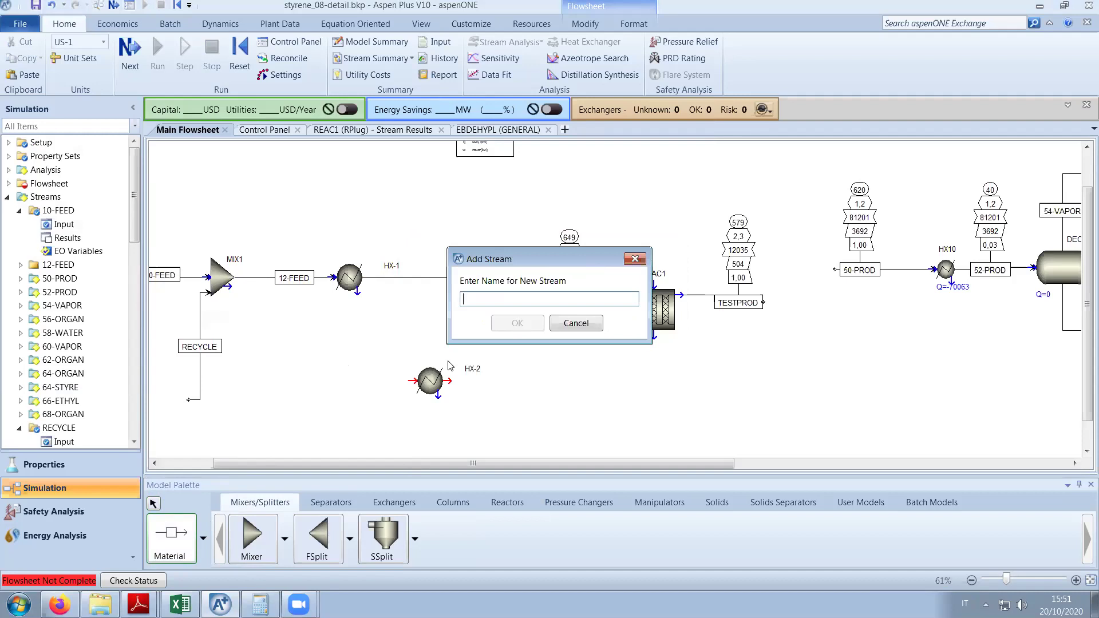
text(14-FEED)
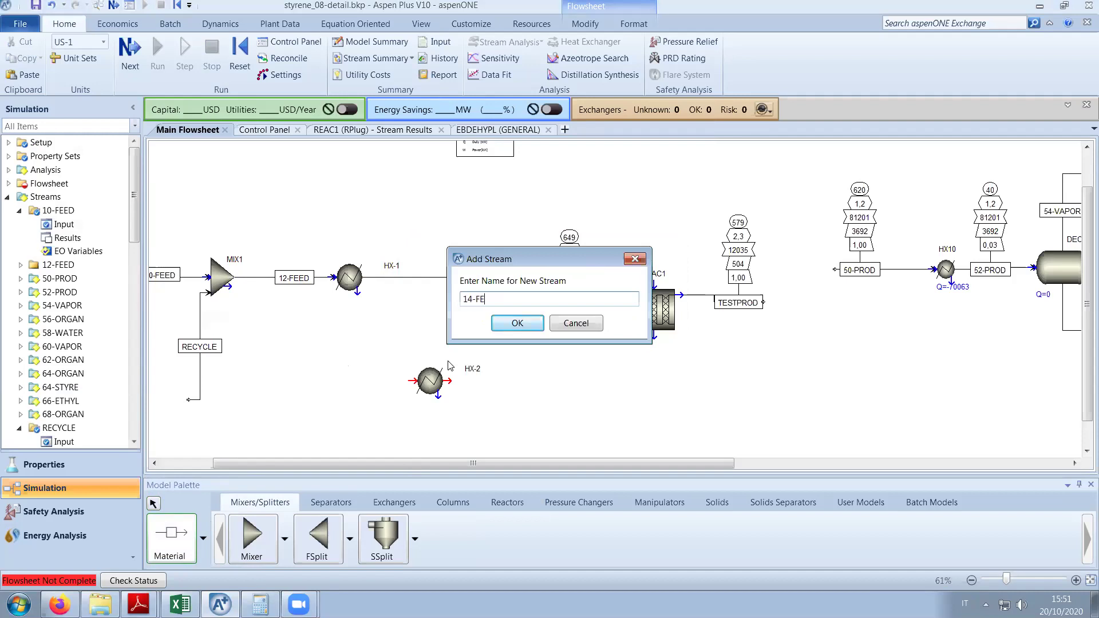
key(Return)
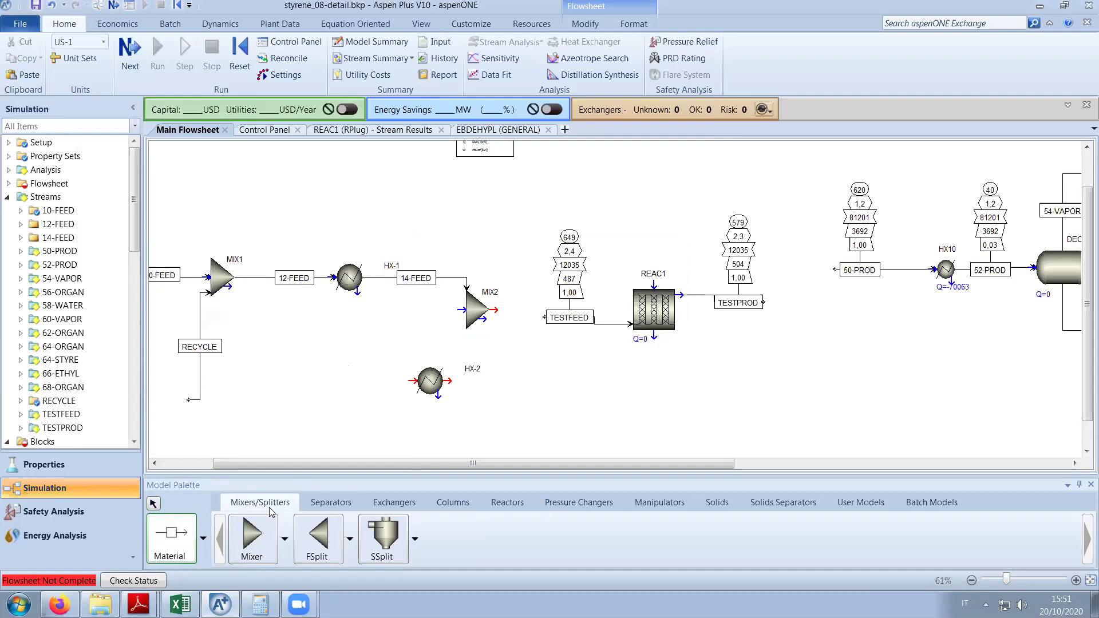
Add an inlet material stream named 20-STEAM feeding HX-2 from below.
click(406, 382)
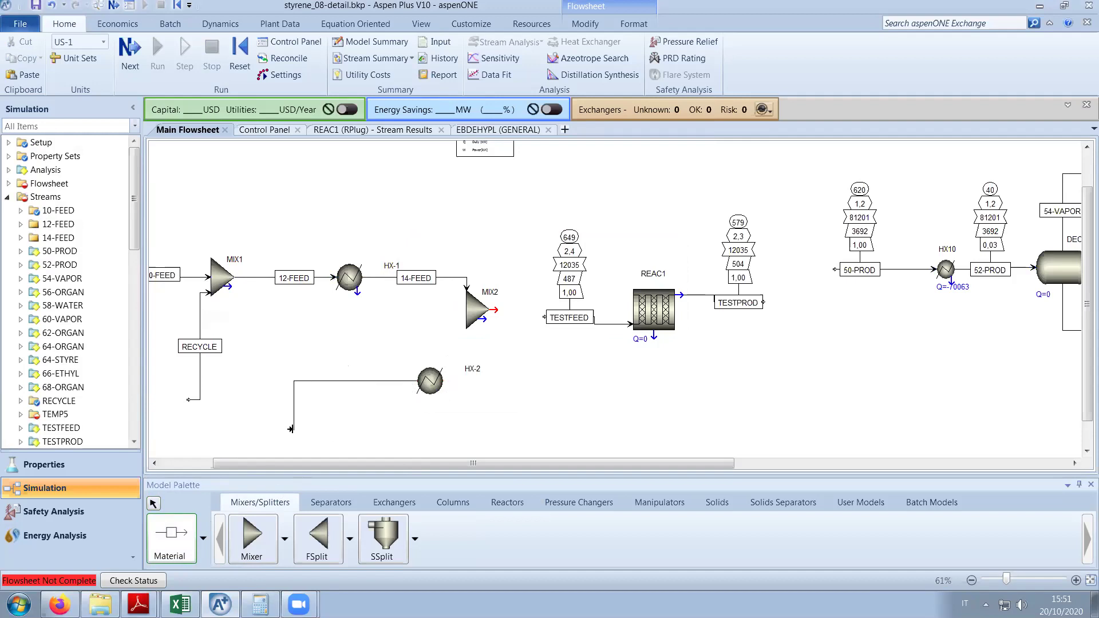
click(294, 435)
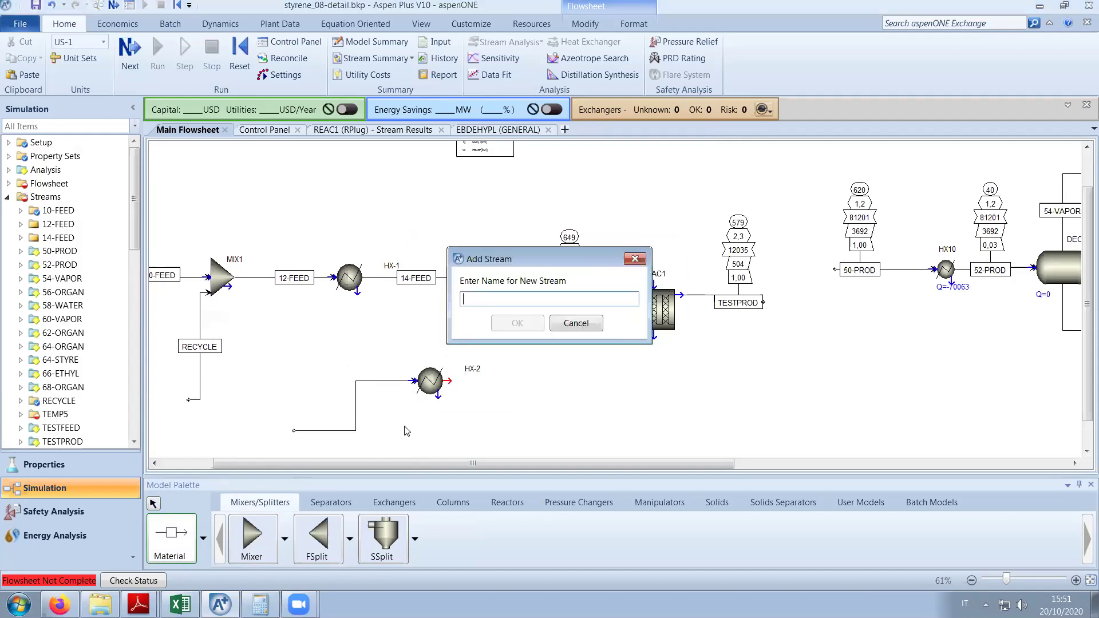
text(20-STEAM)
key(Return)
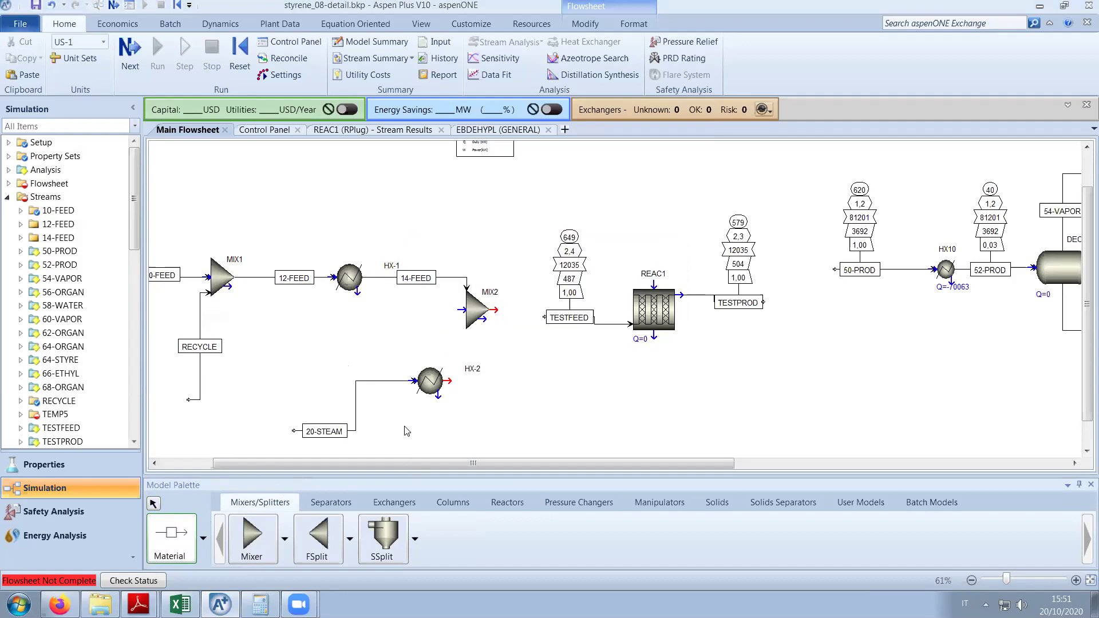
Add a material stream named 22-STEAM from the HX-2 outlet to the MIX2 inlet.
click(449, 381)
click(462, 326)
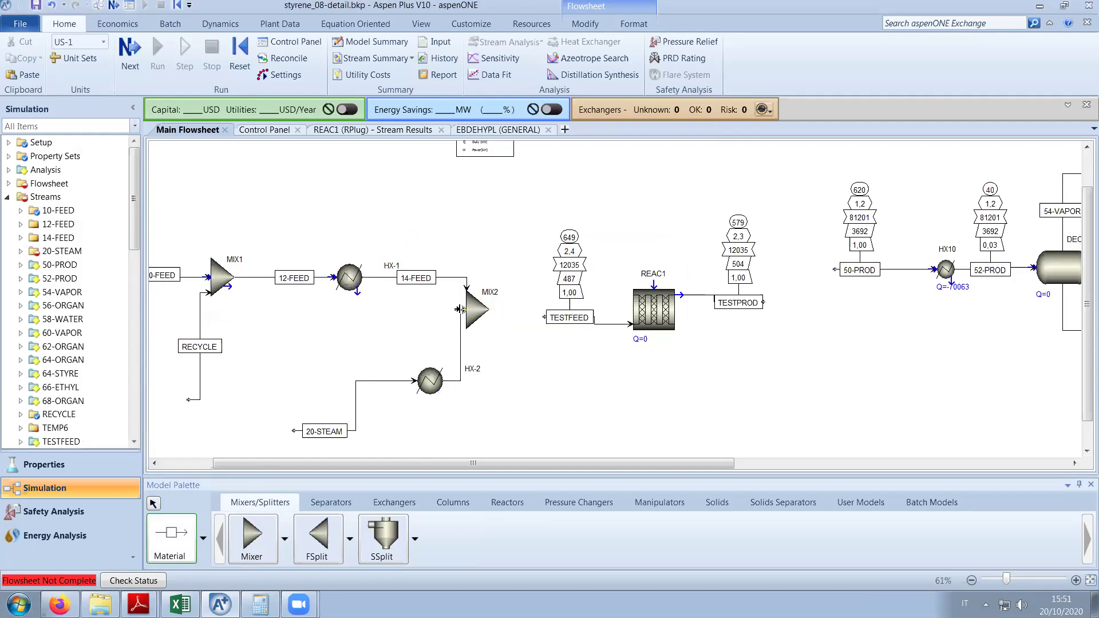
click(579, 433)
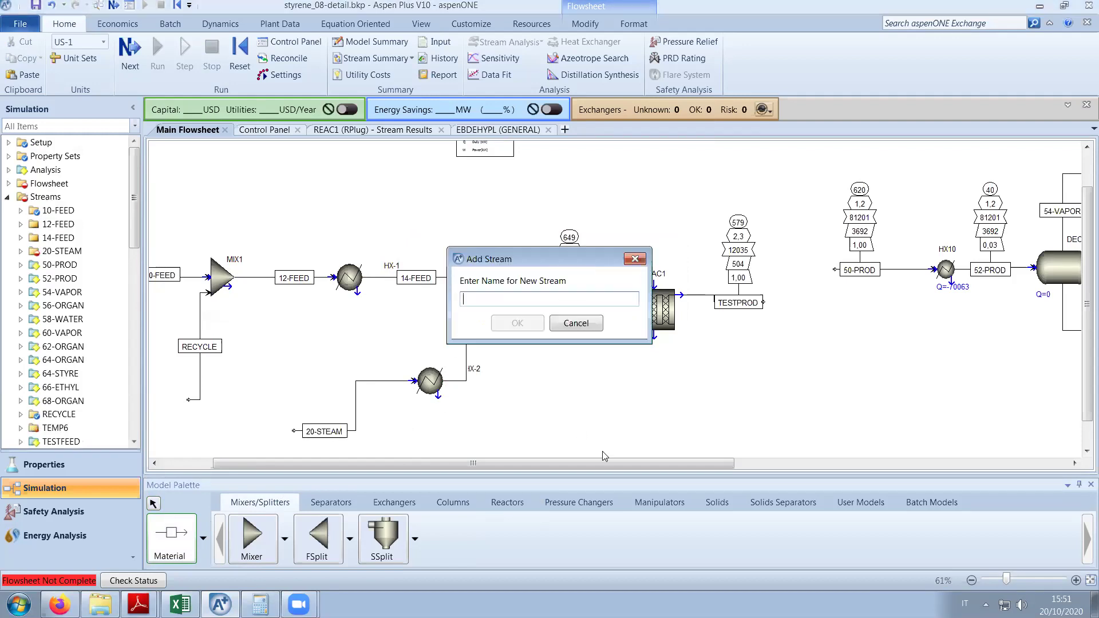
text(22-STEAM)
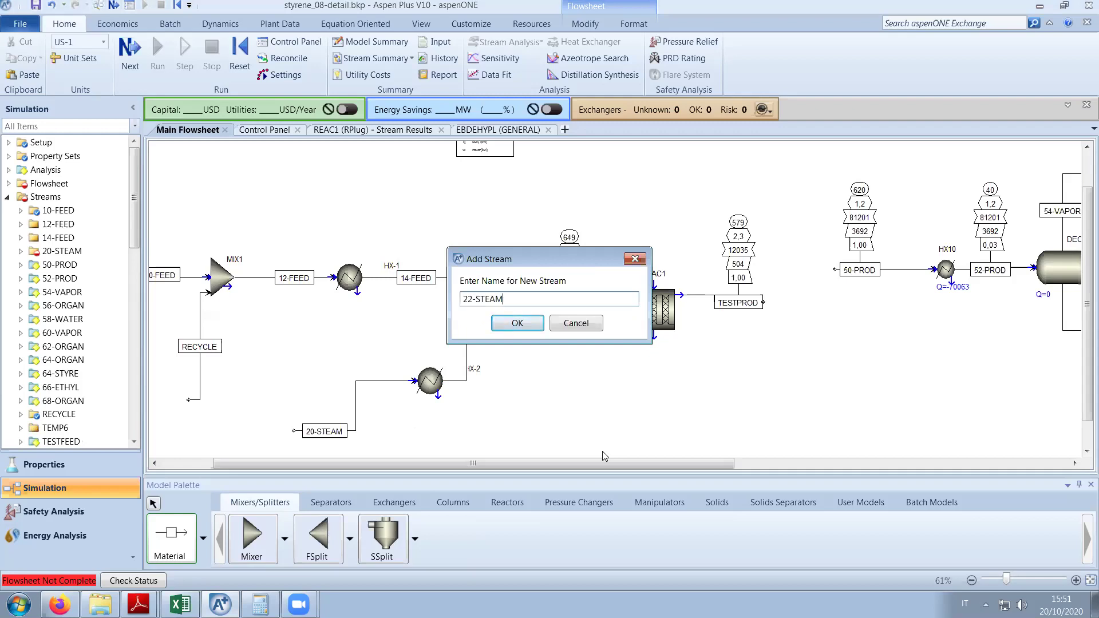
key(Return)
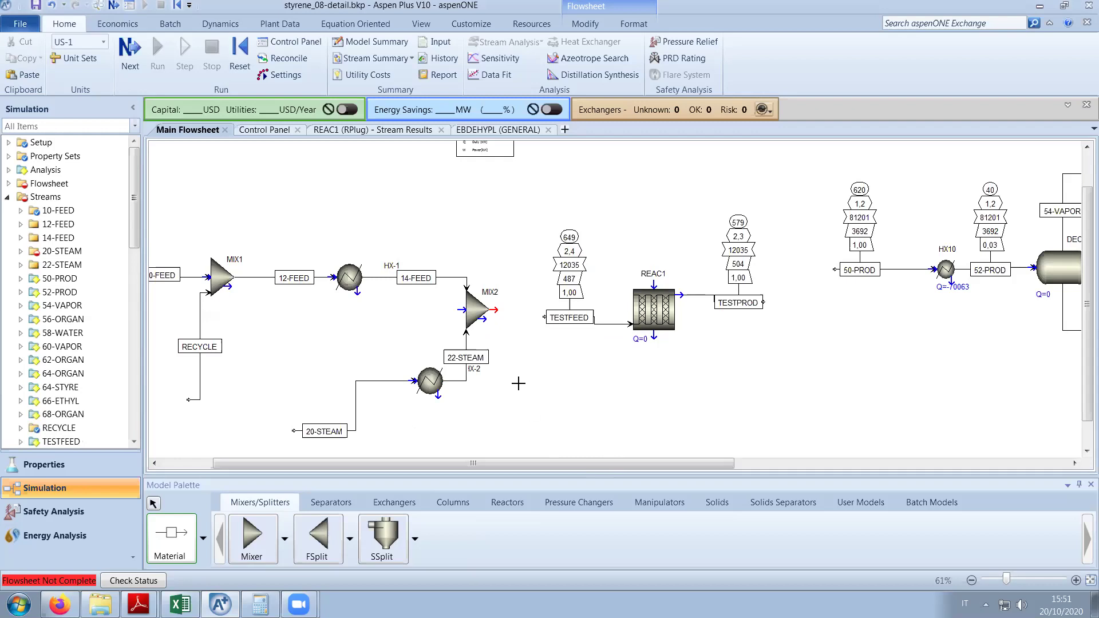
Check the process diagram in Luyben-styrene.pdf and reconnect the source of stream TESTFEED to the MIX2 outlet.
mouse_move(220, 604)
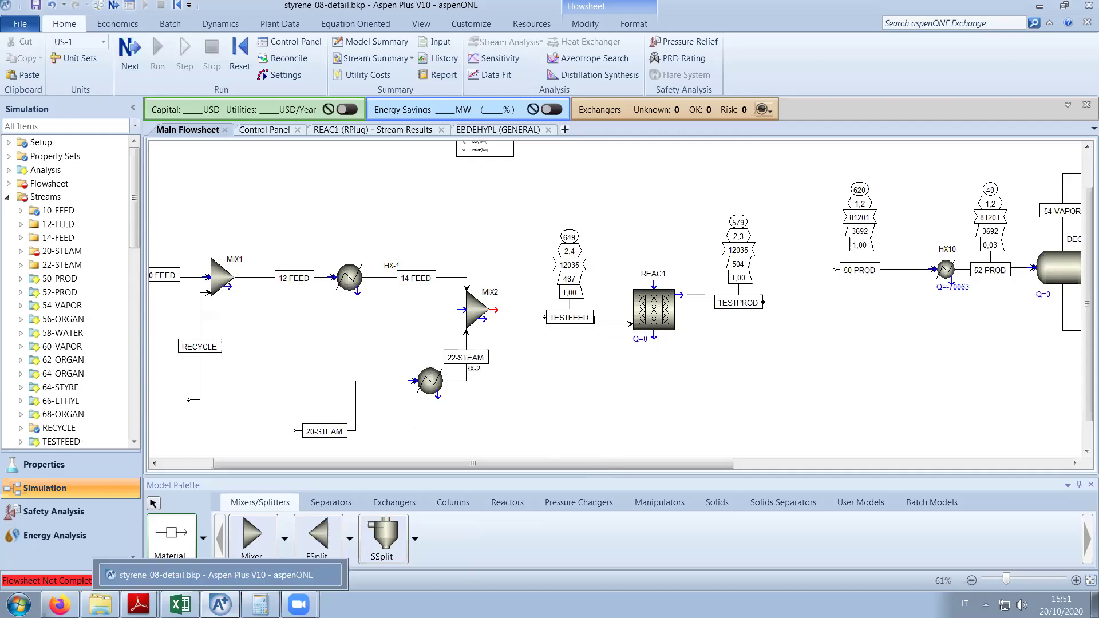
mouse_move(138, 605)
click(117, 576)
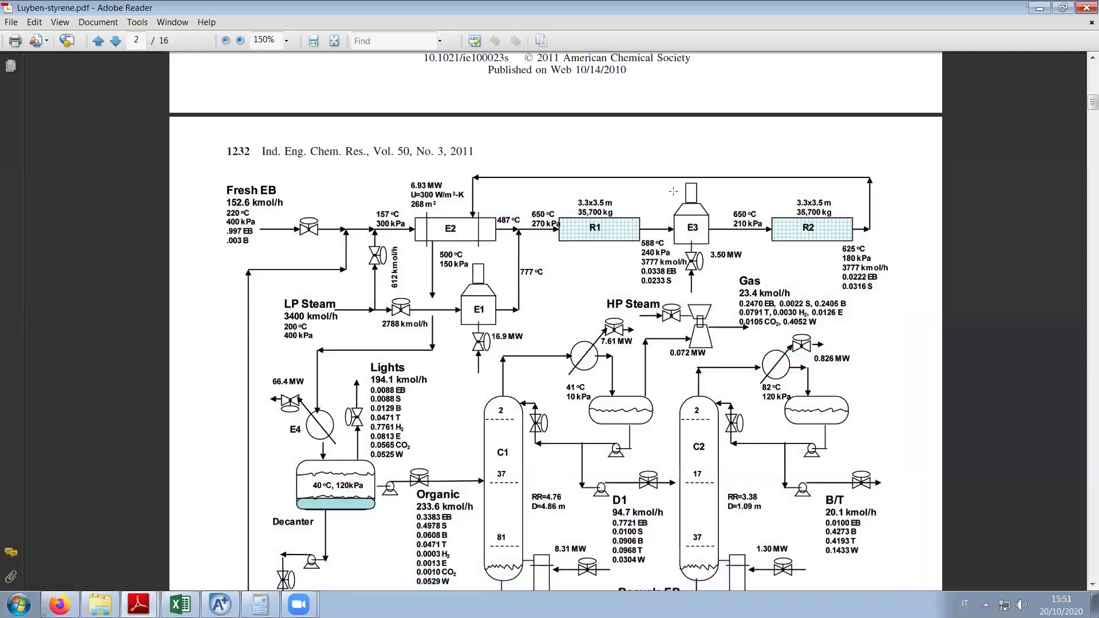
key(alt+Tab)
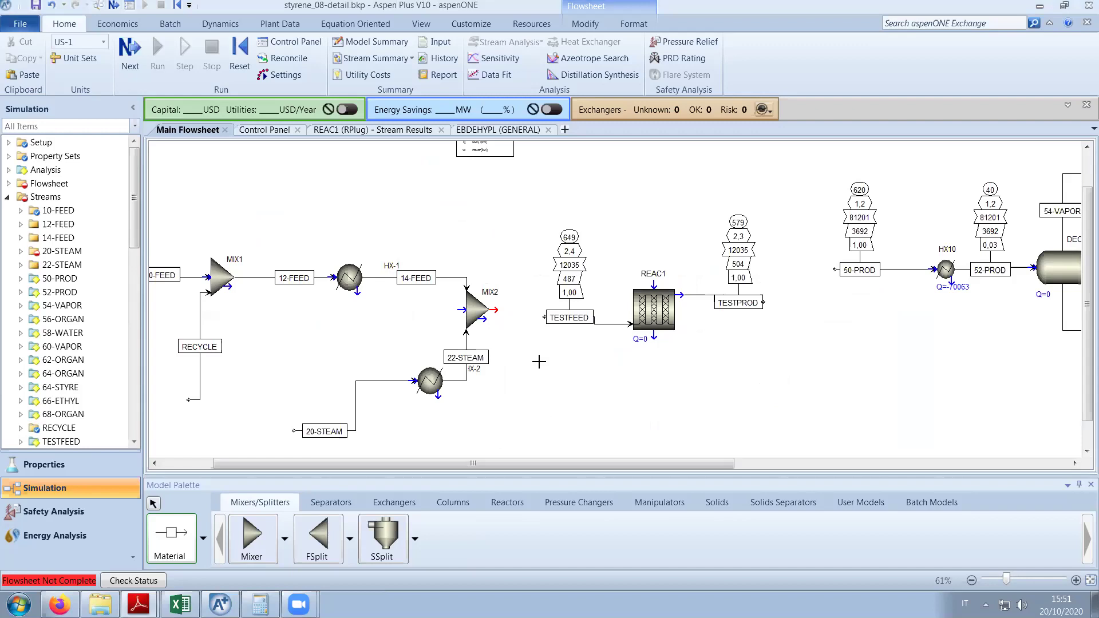
right_click(612, 326)
click(597, 330)
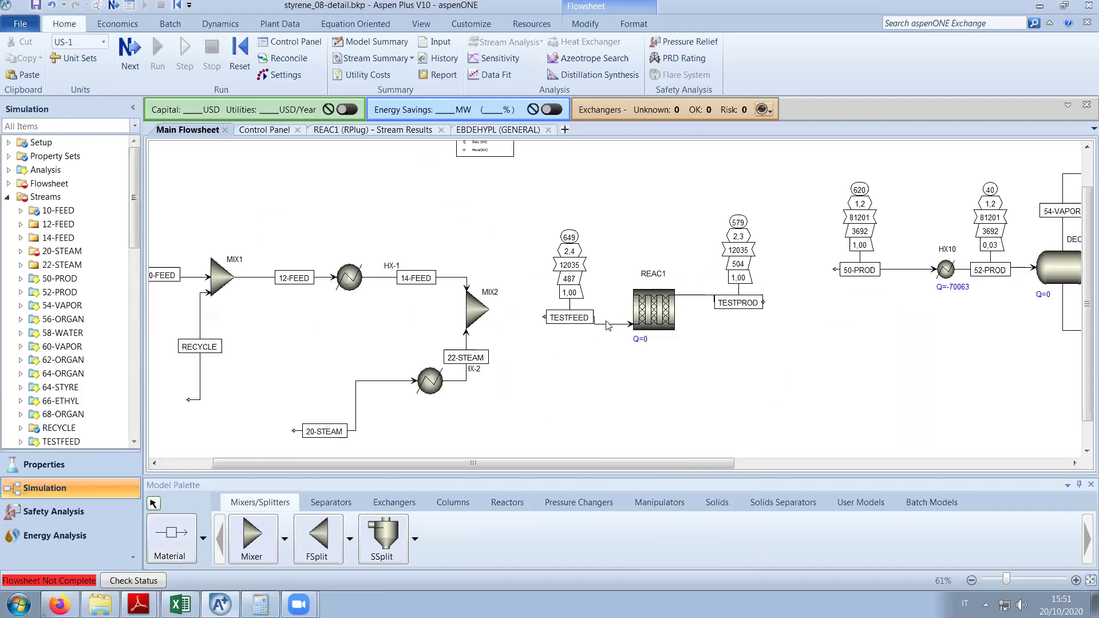
right_click(608, 326)
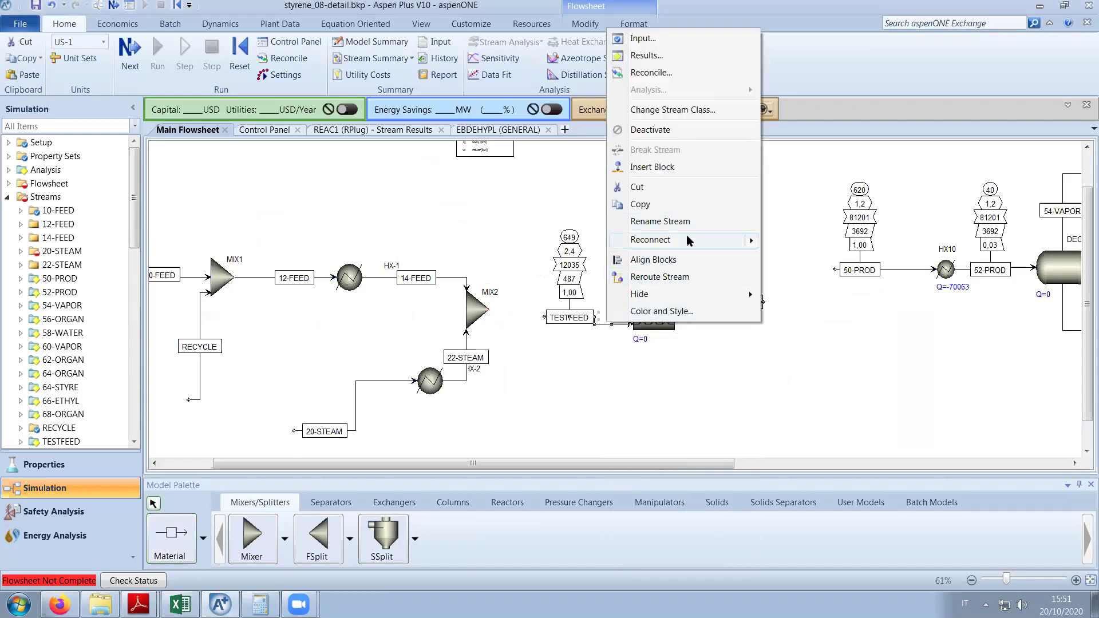
mouse_move(687, 240)
click(827, 240)
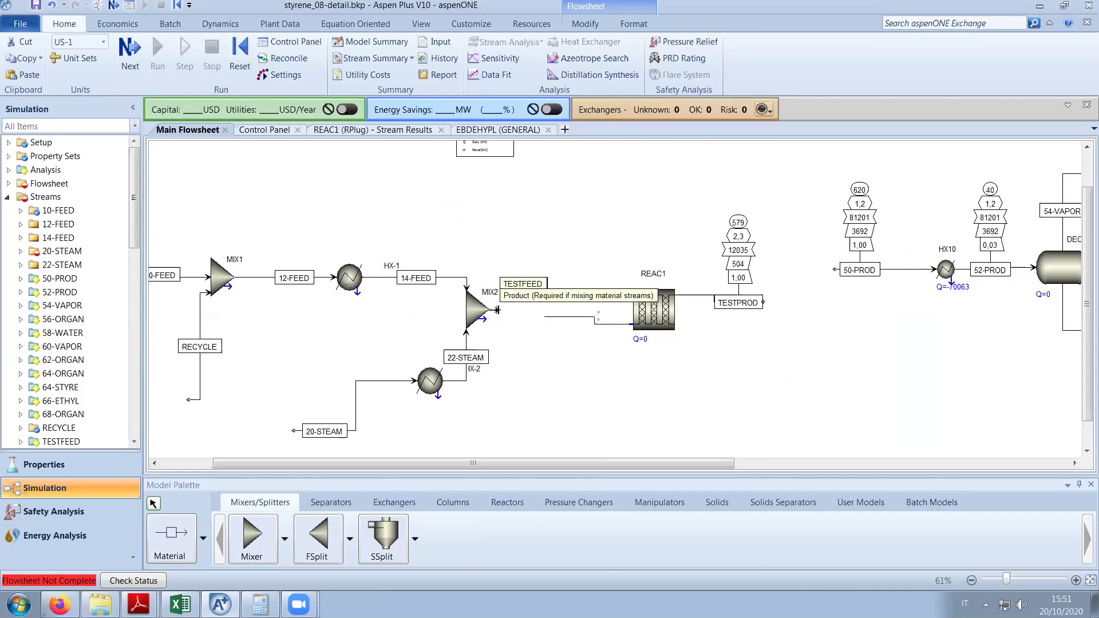
click(497, 310)
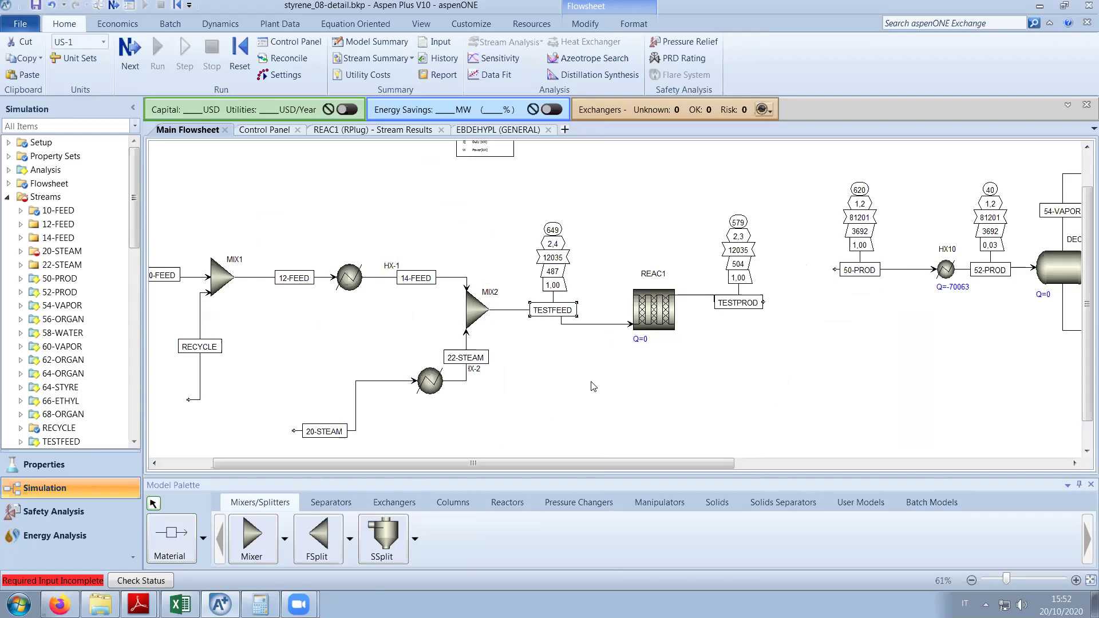
Rename the TESTFEED stream as 16-FEED.
key(ctrl+m)
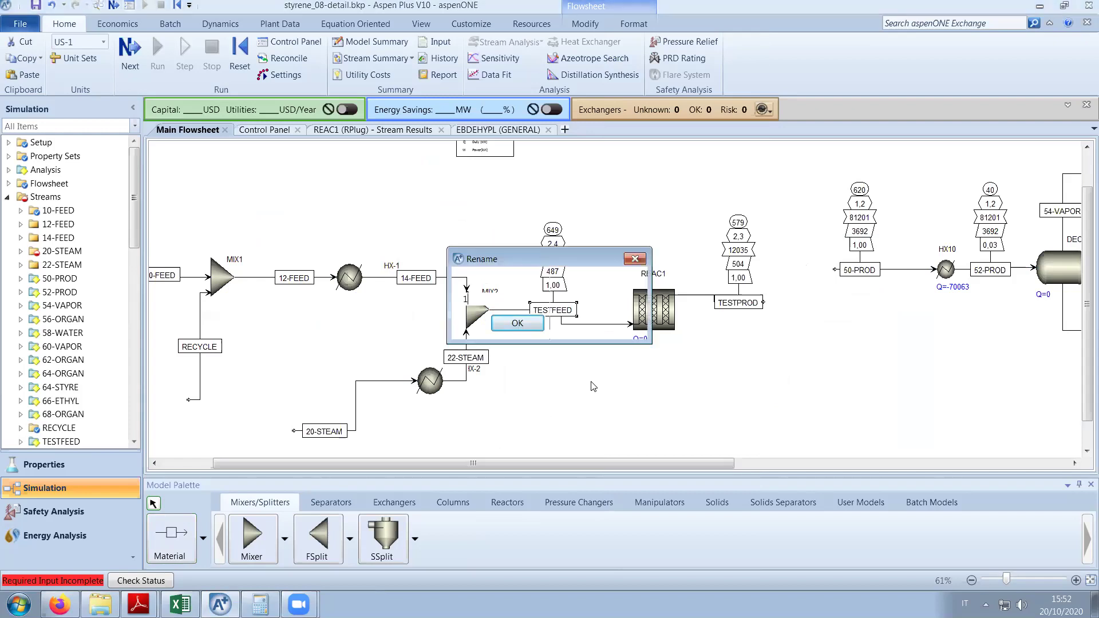
text(16-FEED)
key(Return)
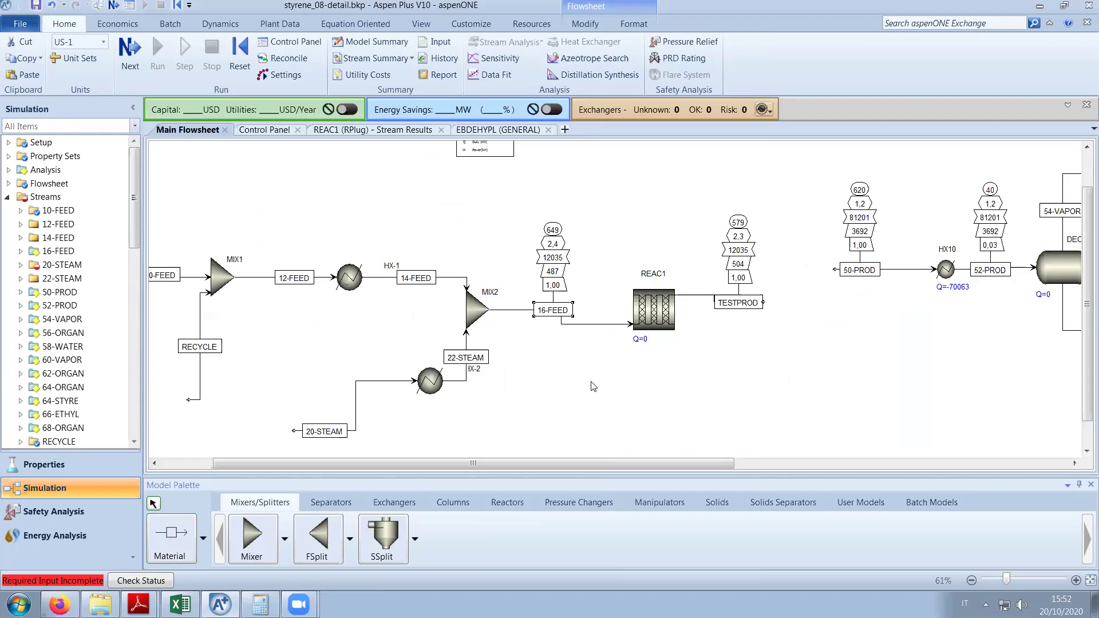
Consult the Luyben paper and specify stream 20-STEAM at 200 C and 4 bar with a water mole flow of 3400 kmol/hr.
scroll(274, 254, left, 3)
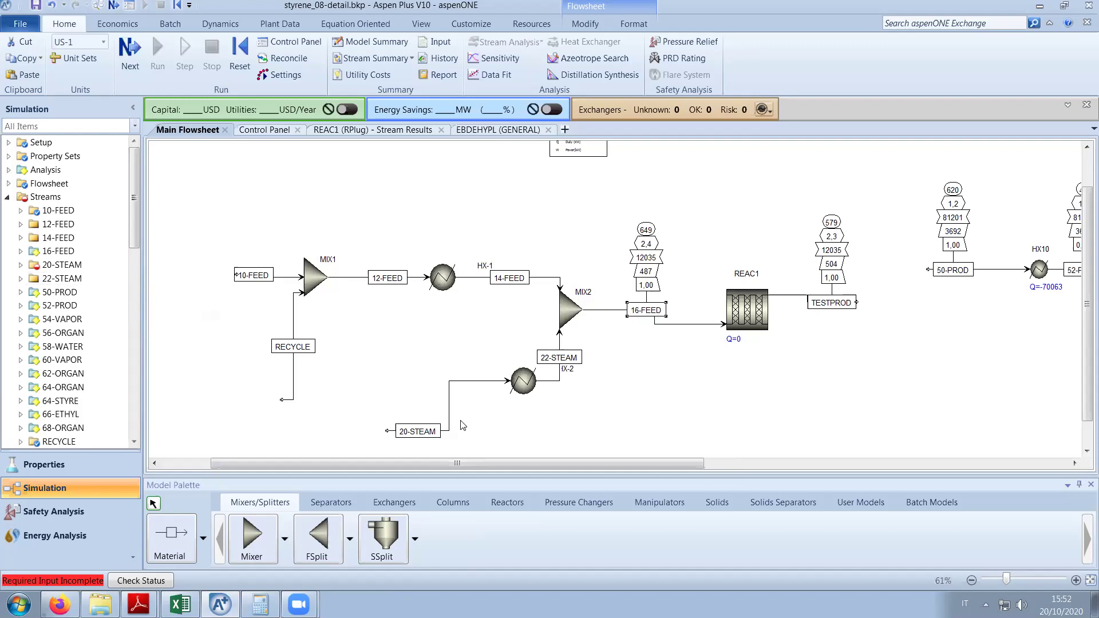
mouse_move(139, 605)
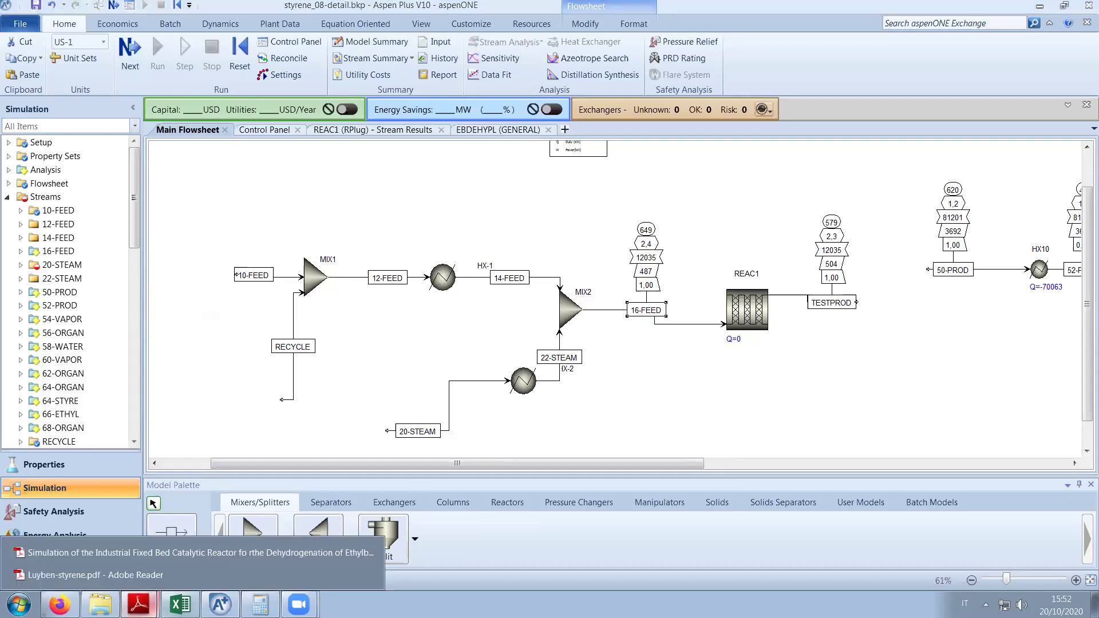
click(125, 576)
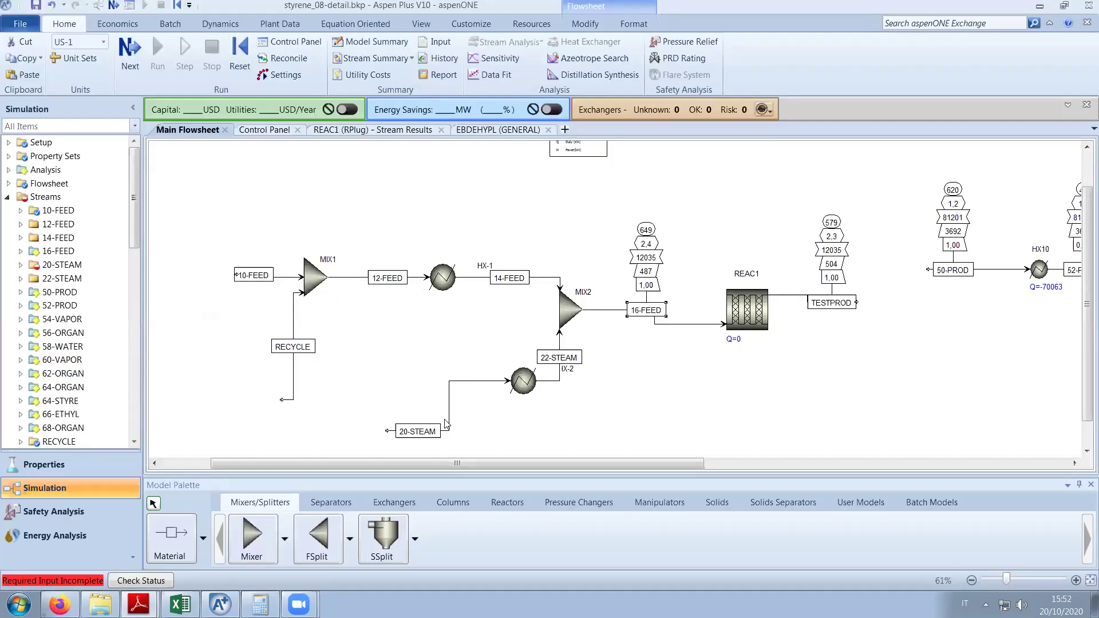
click(450, 422)
double_click(450, 421)
click(318, 232)
text(200)
click(293, 255)
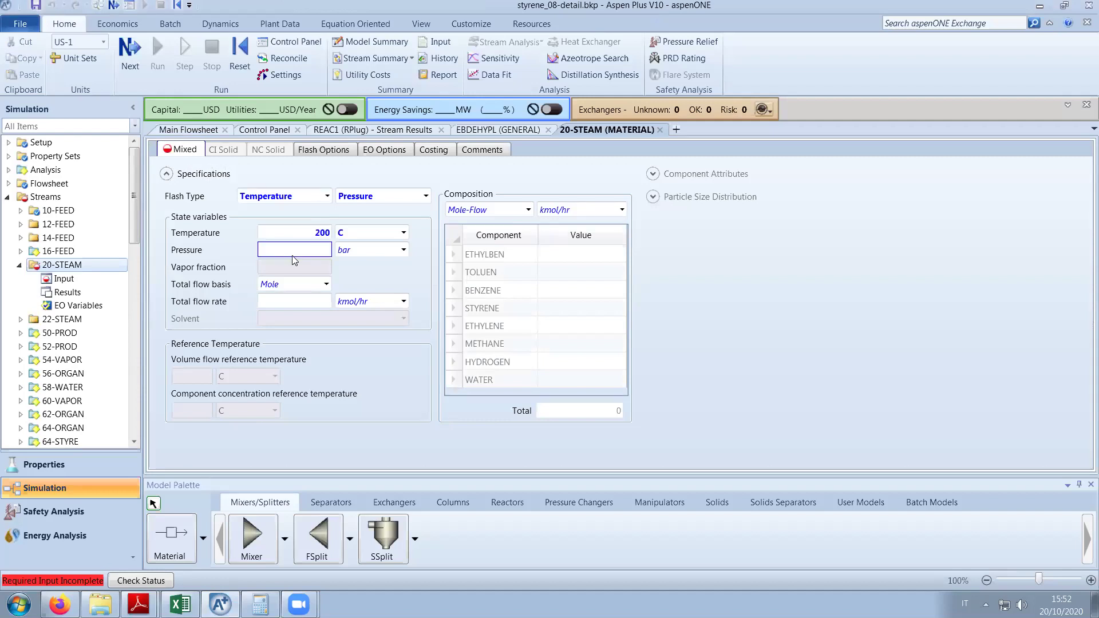
text(4)
click(563, 380)
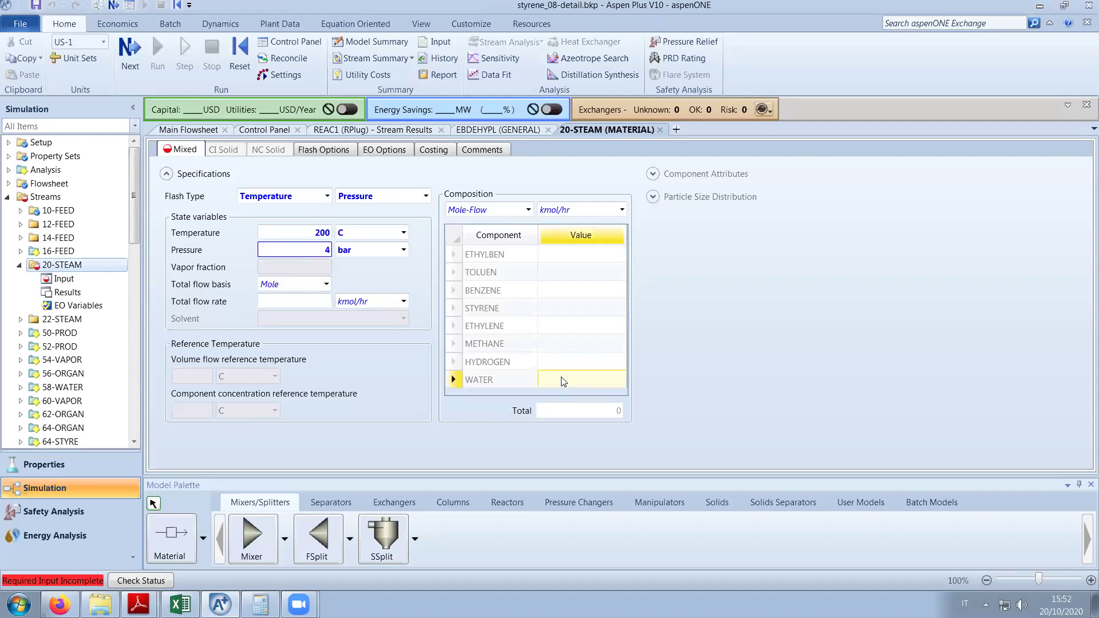
text(3400)
key(Return)
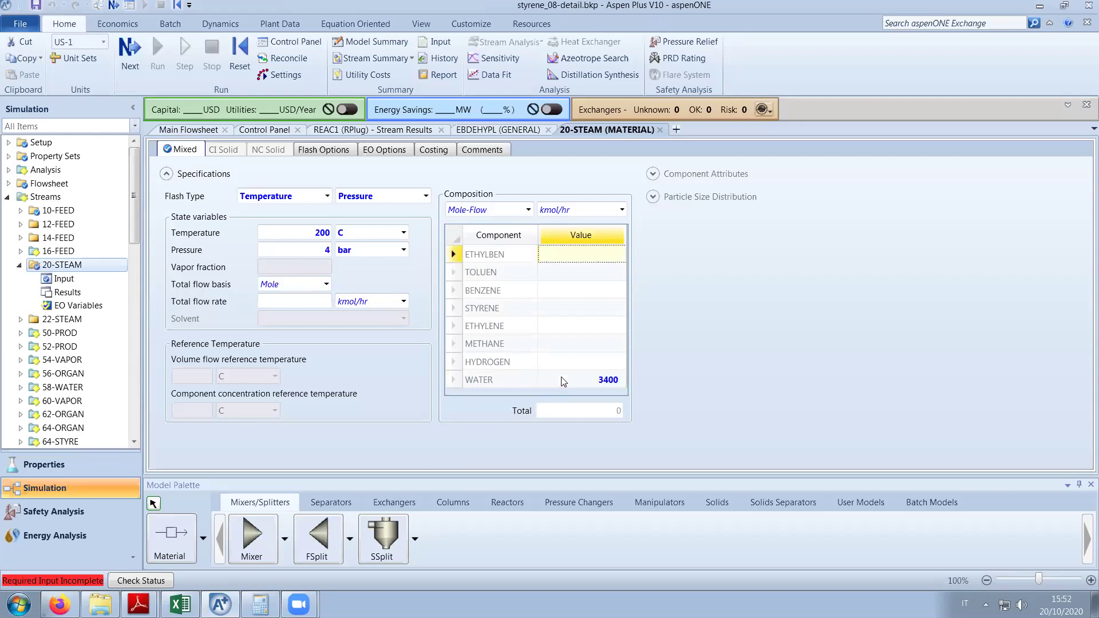
click(660, 130)
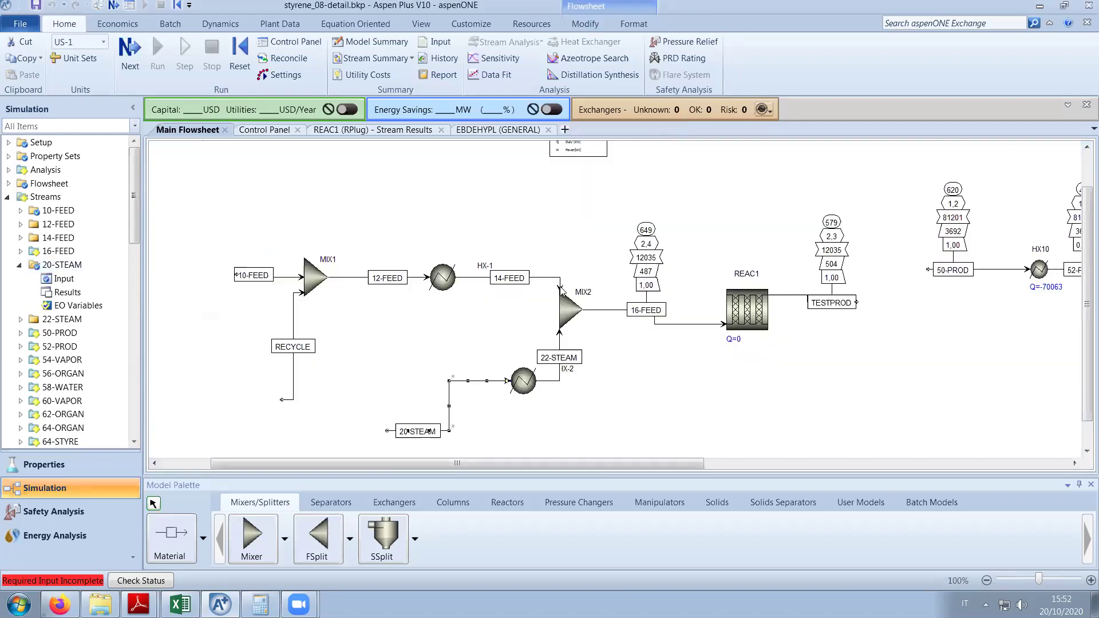
Tidy the flowsheet labels by placing HX-1 above its icon, HX-2 below its icon and 12-FEED midway along its stream.
drag(485, 267, 460, 252)
drag(573, 370, 525, 405)
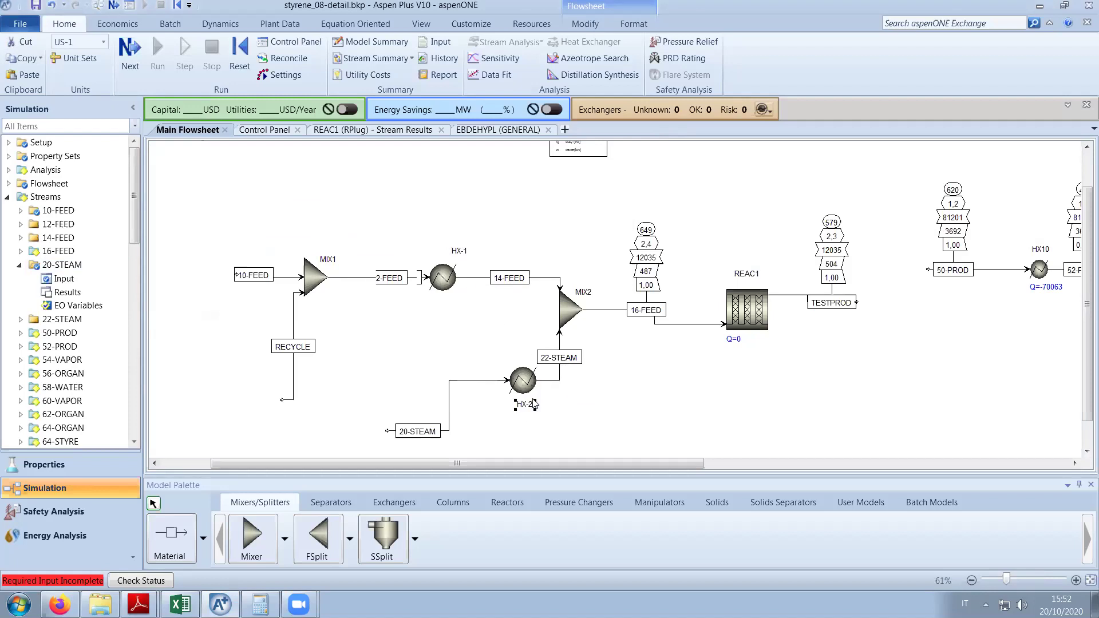
click(496, 334)
drag(400, 284, 385, 284)
click(411, 338)
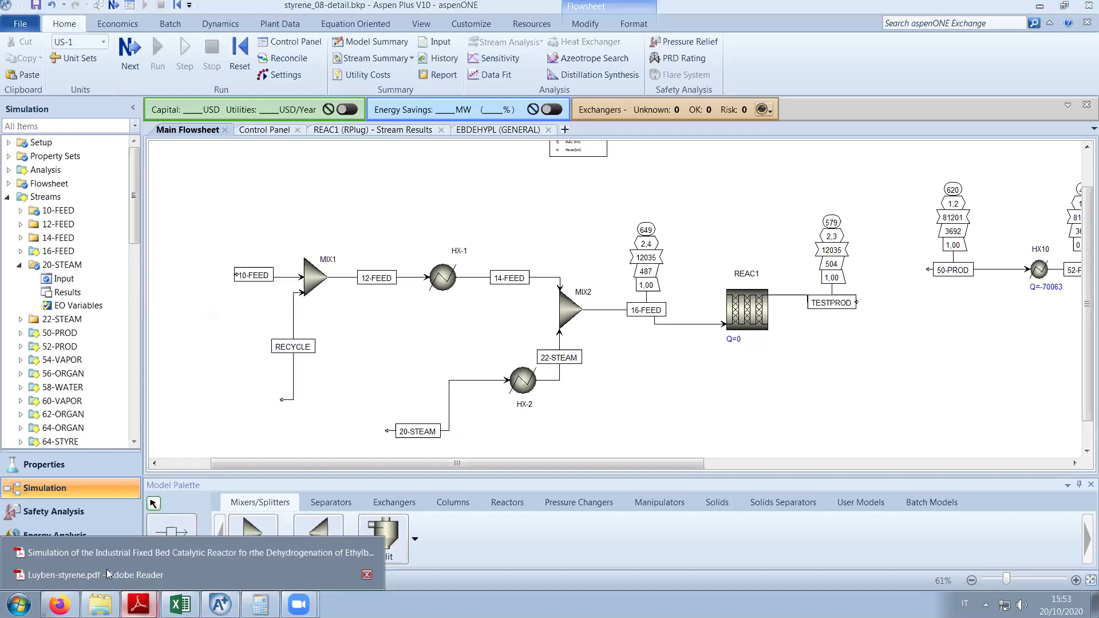
Review the operating conditions around the heaters and reactors in the Luyben paper's process diagram.
key(alt+Tab)
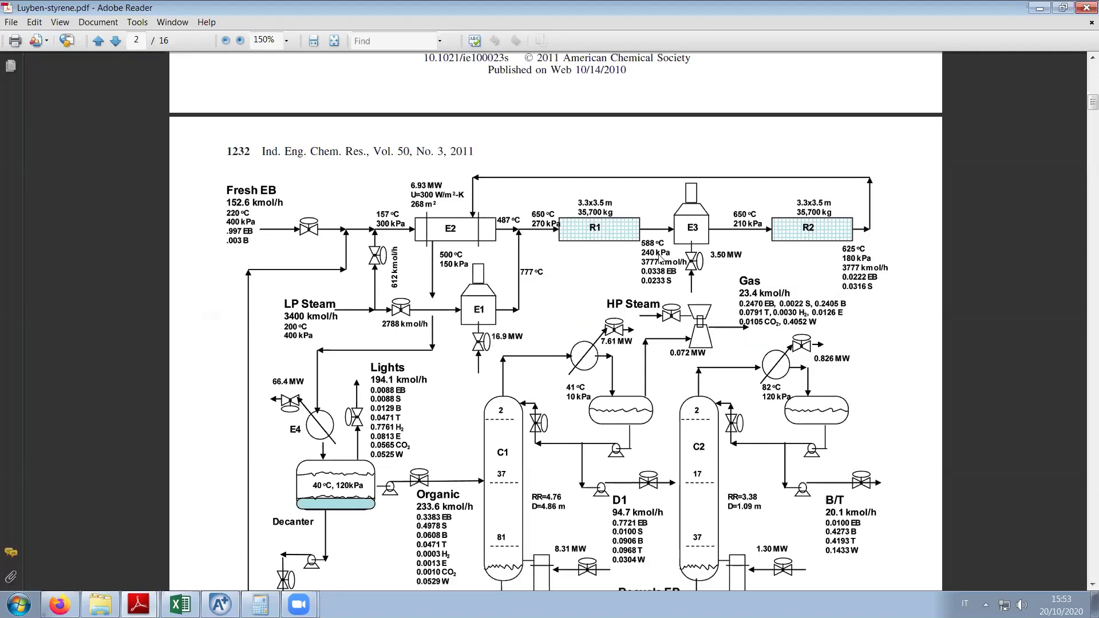
key(alt+Tab)
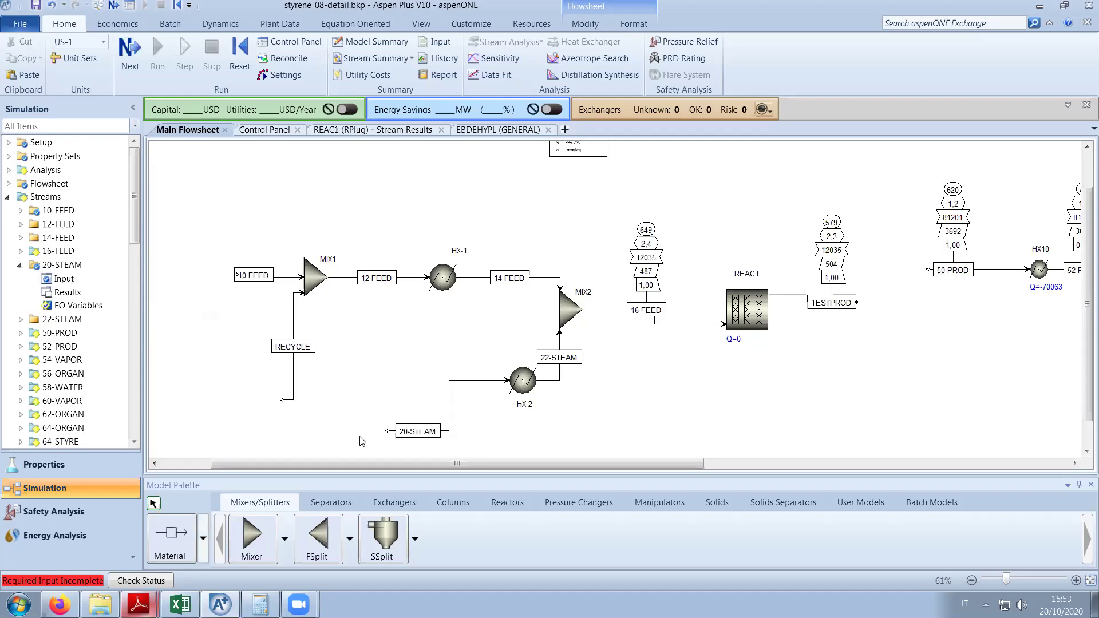
Specify heater HX-1 with an outlet temperature of 500 C and a pressure of 0 bar.
double_click(443, 277)
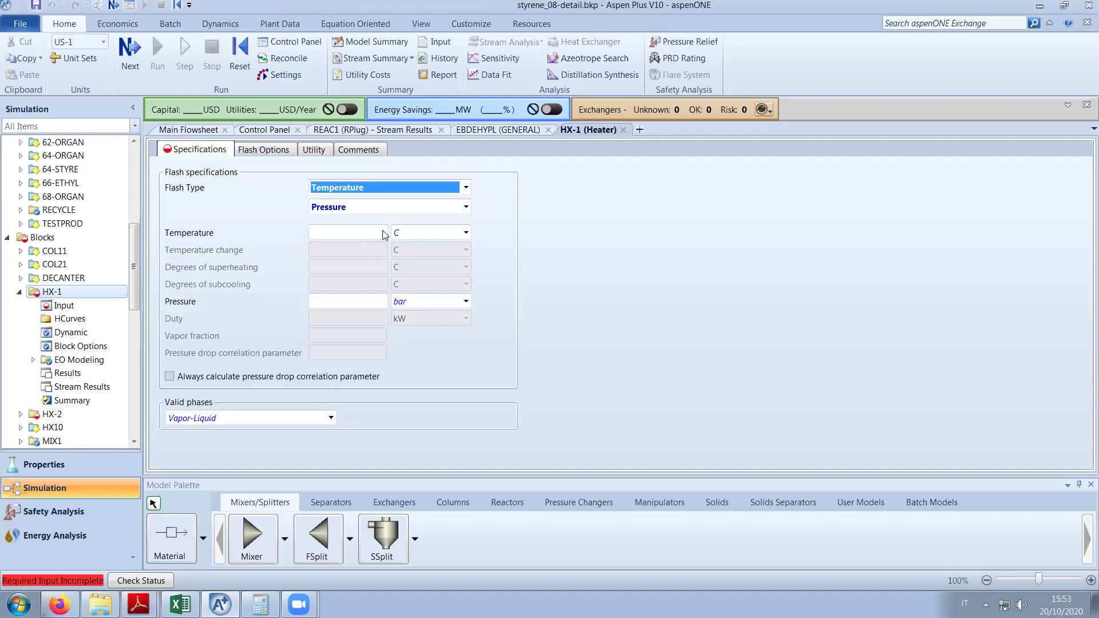
click(365, 236)
text(500)
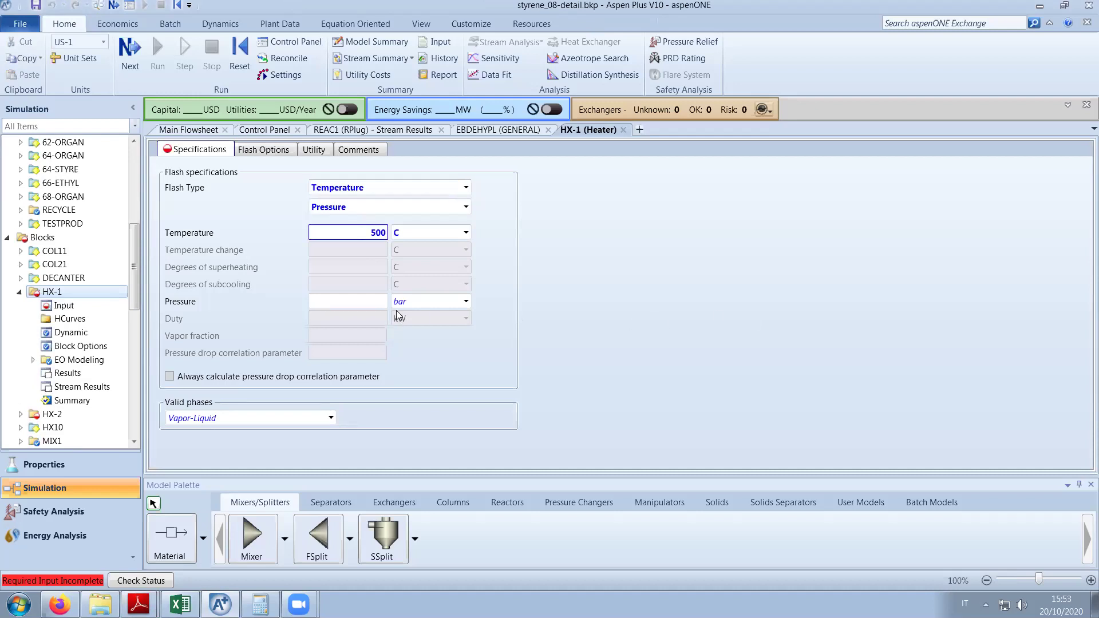
click(382, 304)
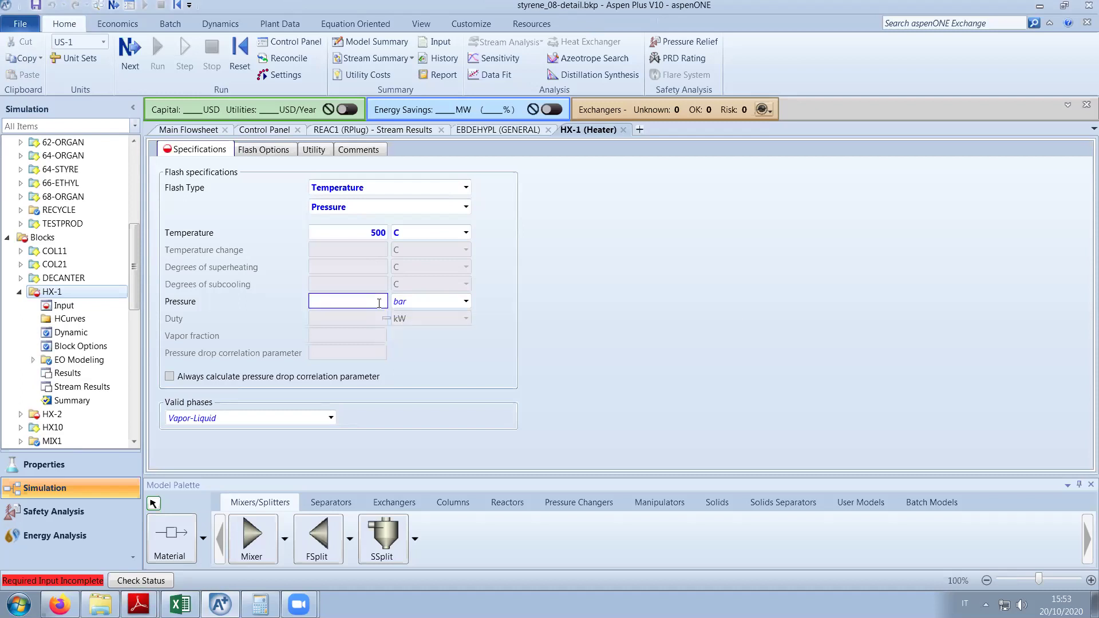
text(0)
Specify heater HX-2 with 750 C and 0 bar, and recheck the HX-1 specifications.
click(20, 414)
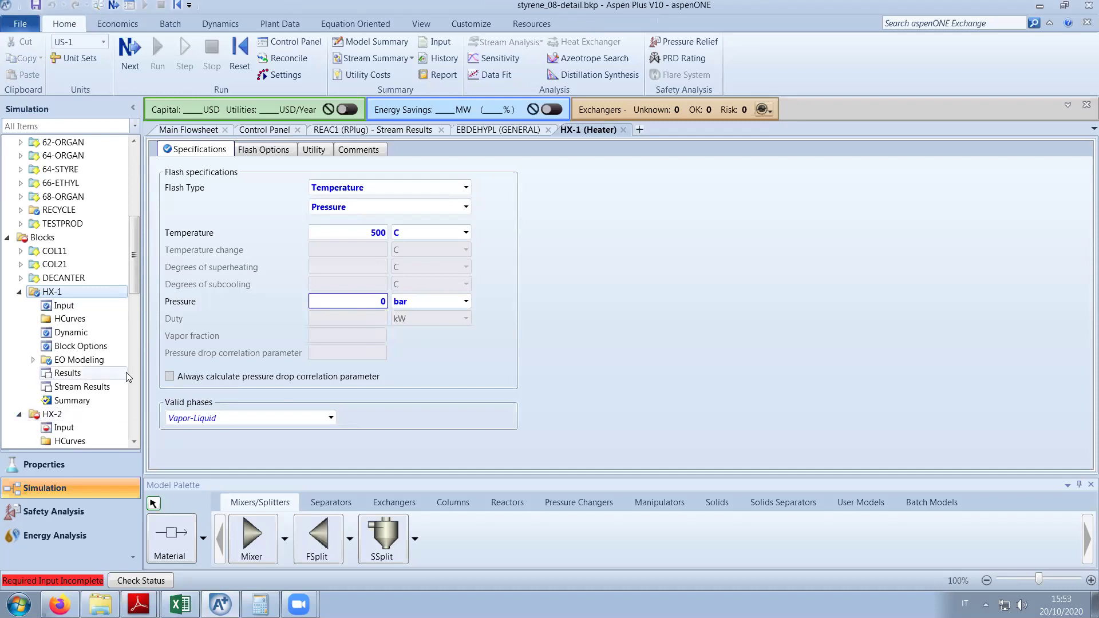
click(64, 290)
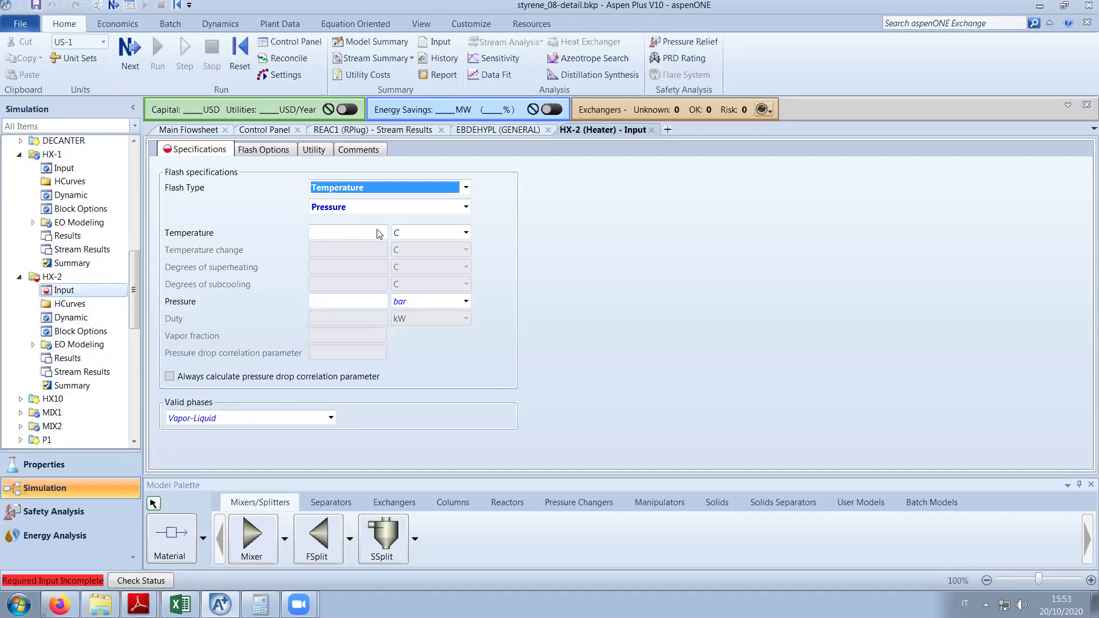
text(7)
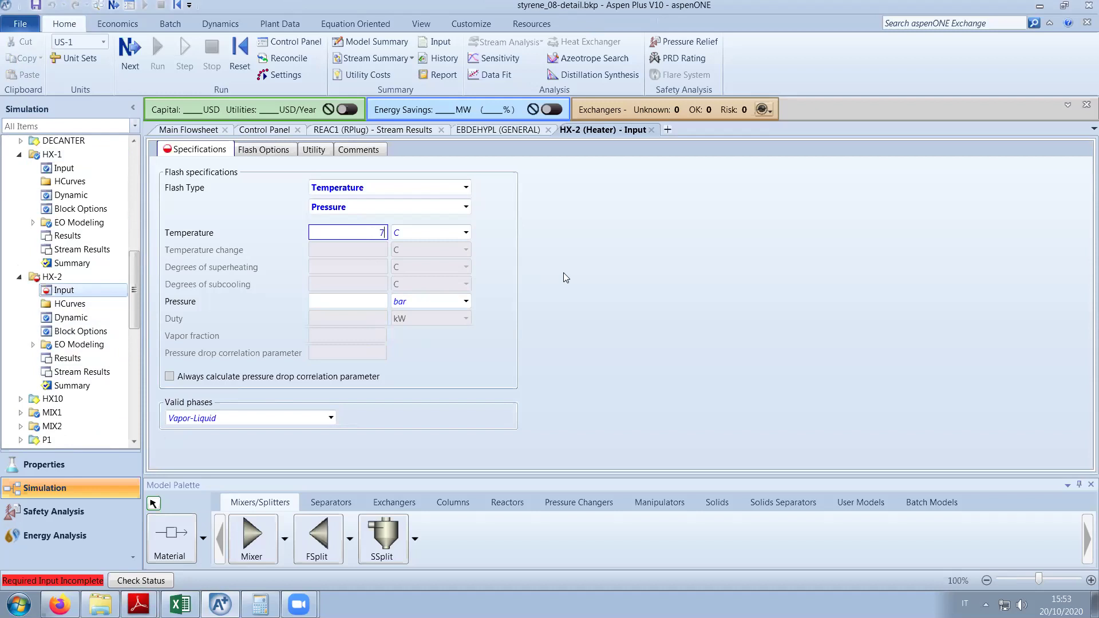
text(50)
key(Return)
click(384, 299)
text(0)
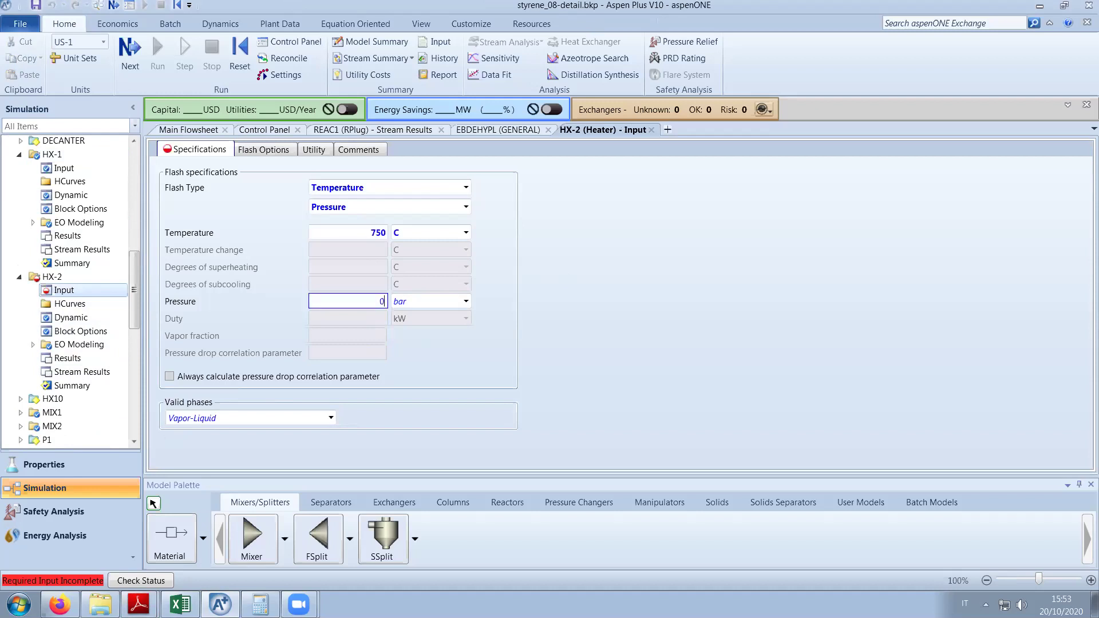
key(Return)
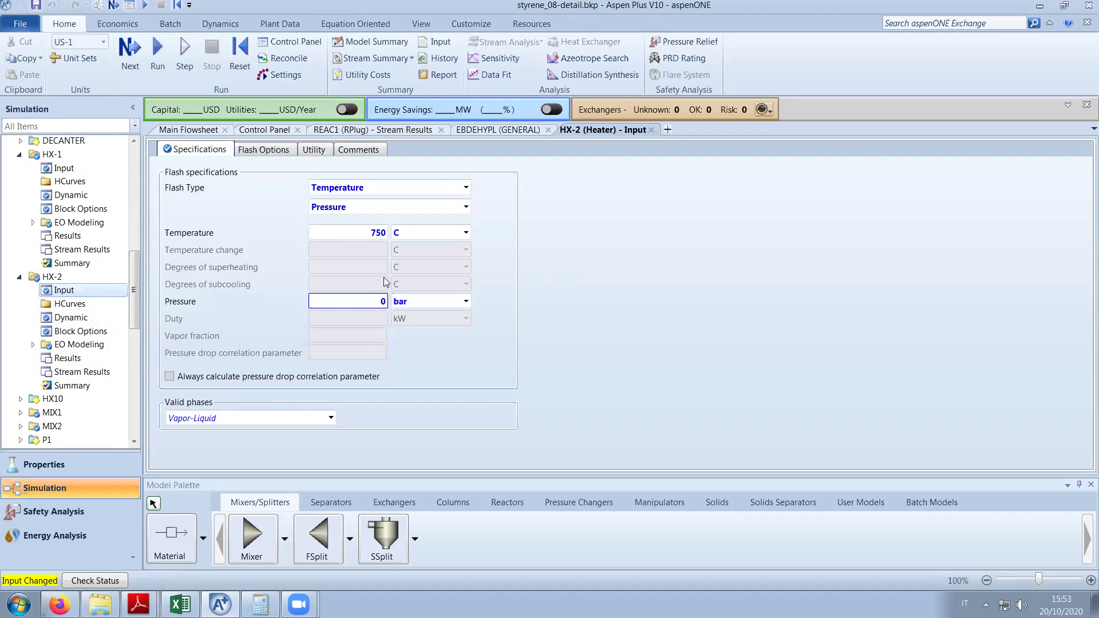
click(65, 168)
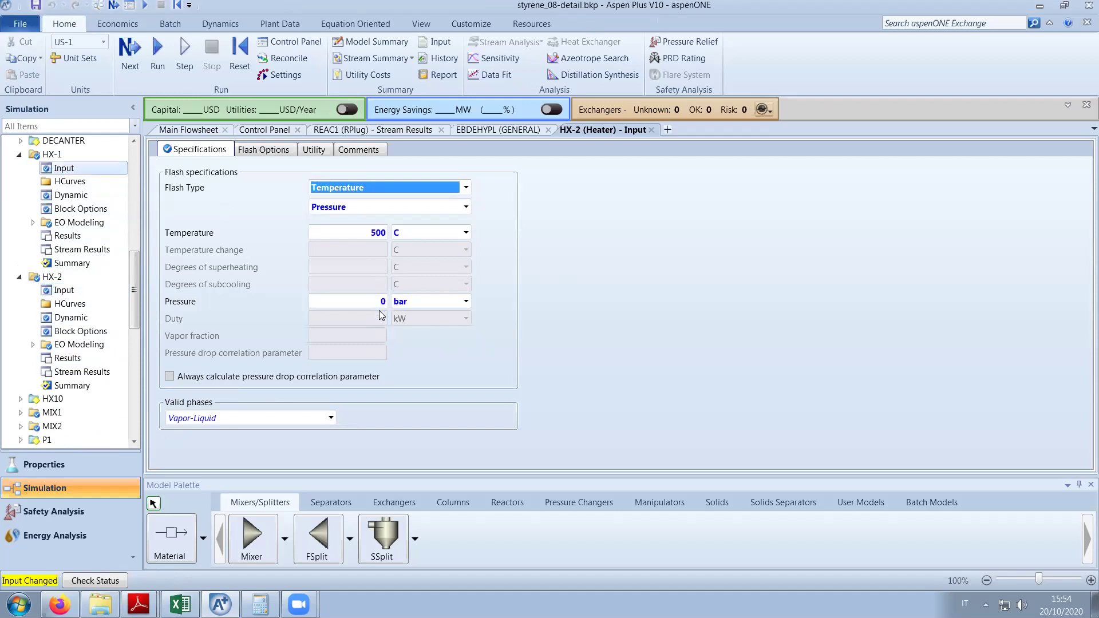
click(651, 130)
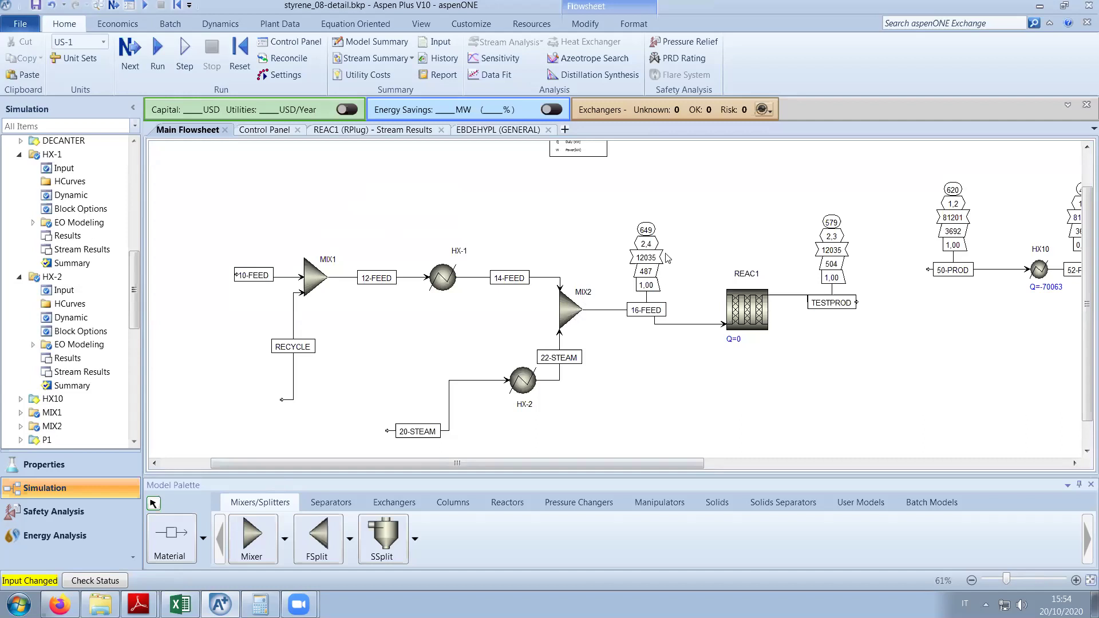
Set the pressure of mixer MIX2 to 2,6 bar and return to the flowsheet.
double_click(574, 309)
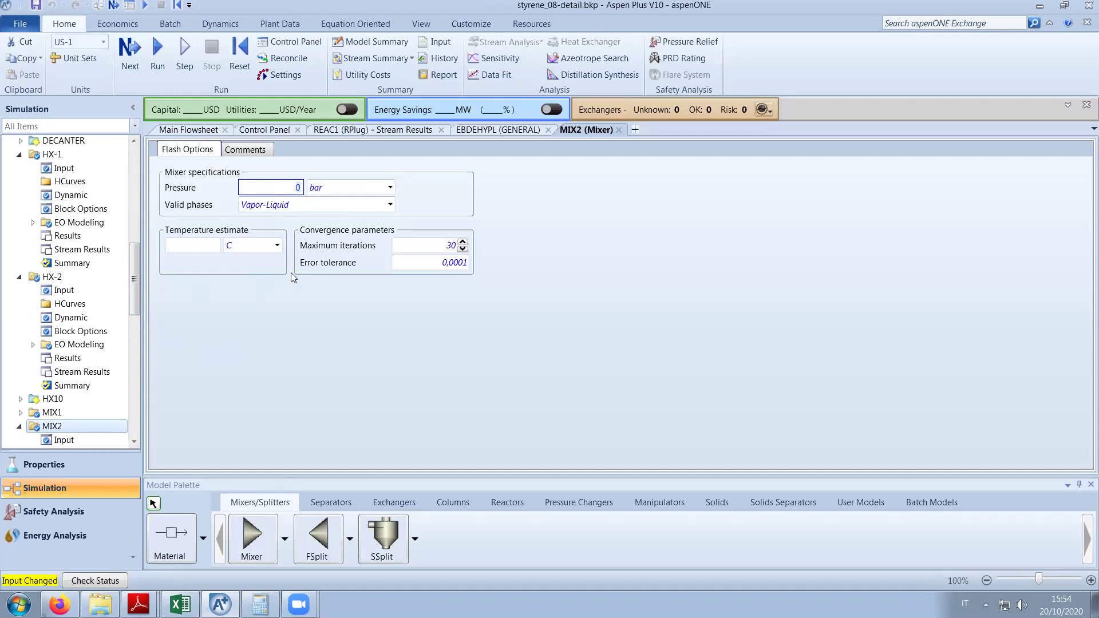
text(2,6)
key(Return)
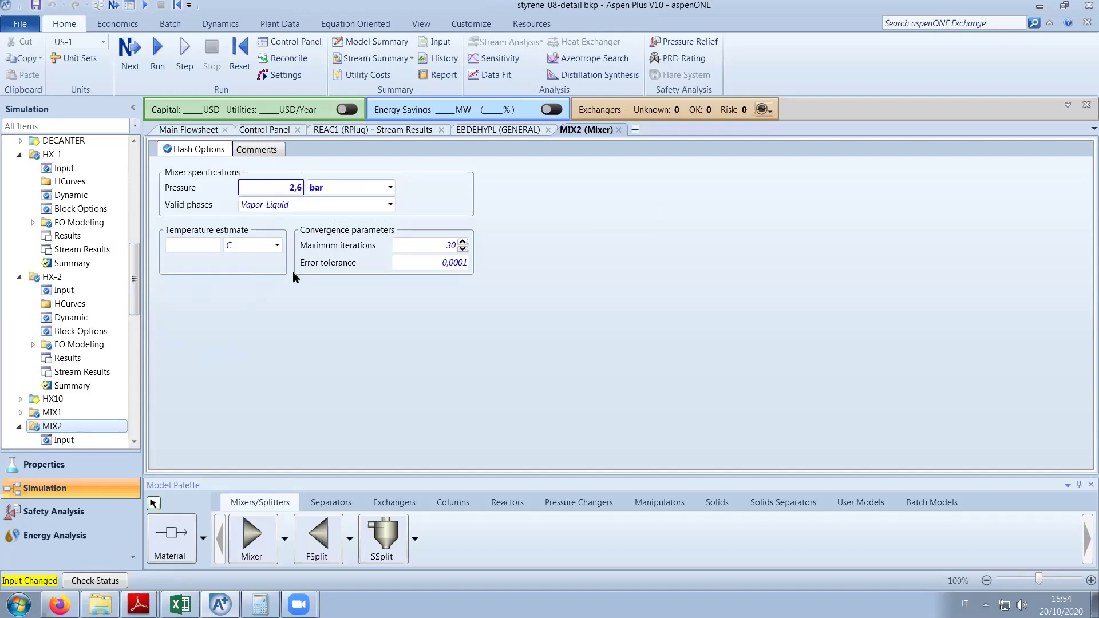
click(619, 130)
click(681, 392)
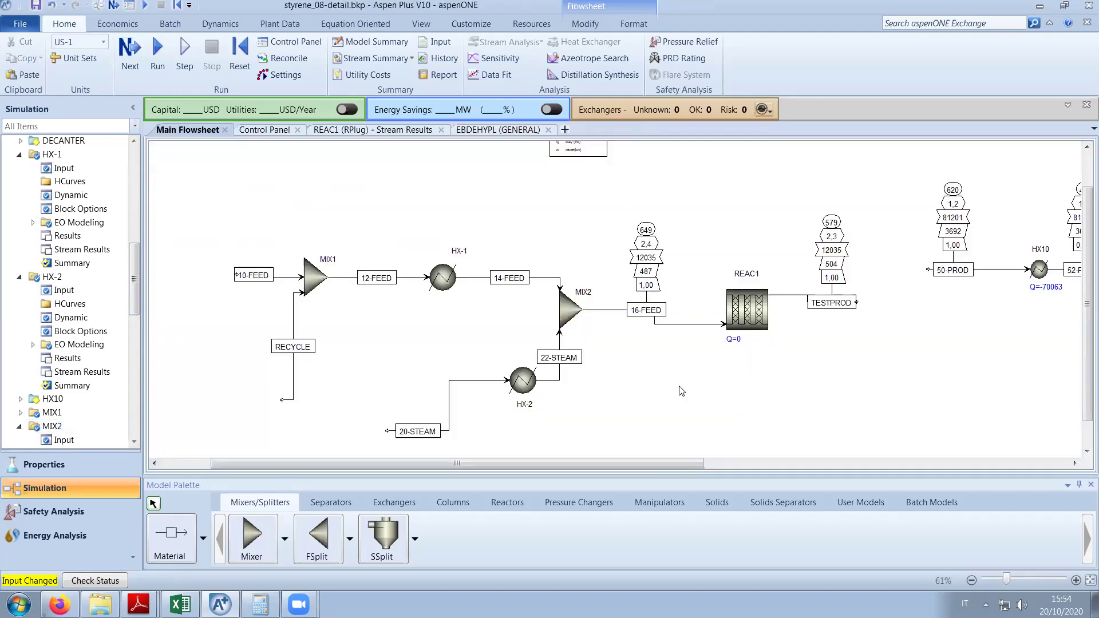
Run the simulation and read the messages it issues in the control panel.
drag(703, 463, 659, 475)
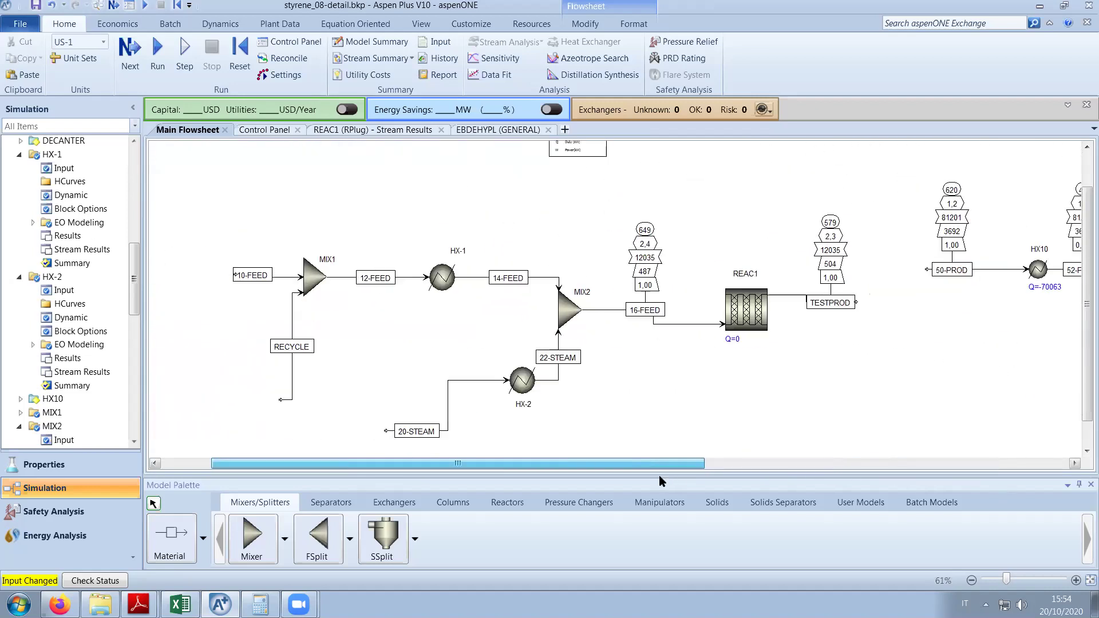
click(271, 131)
click(142, 67)
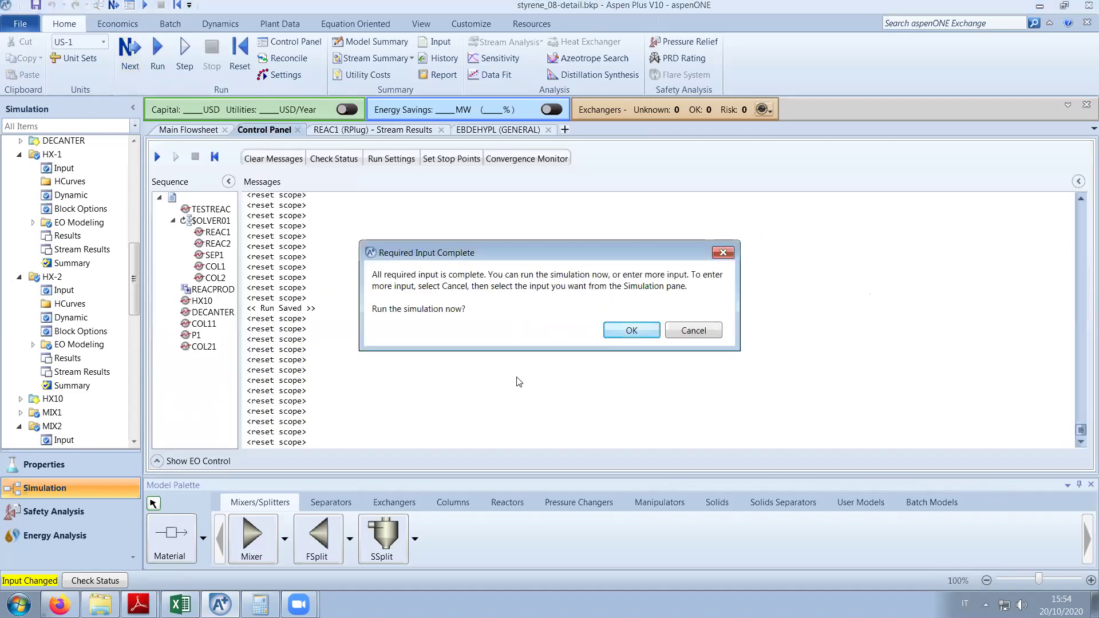
click(632, 331)
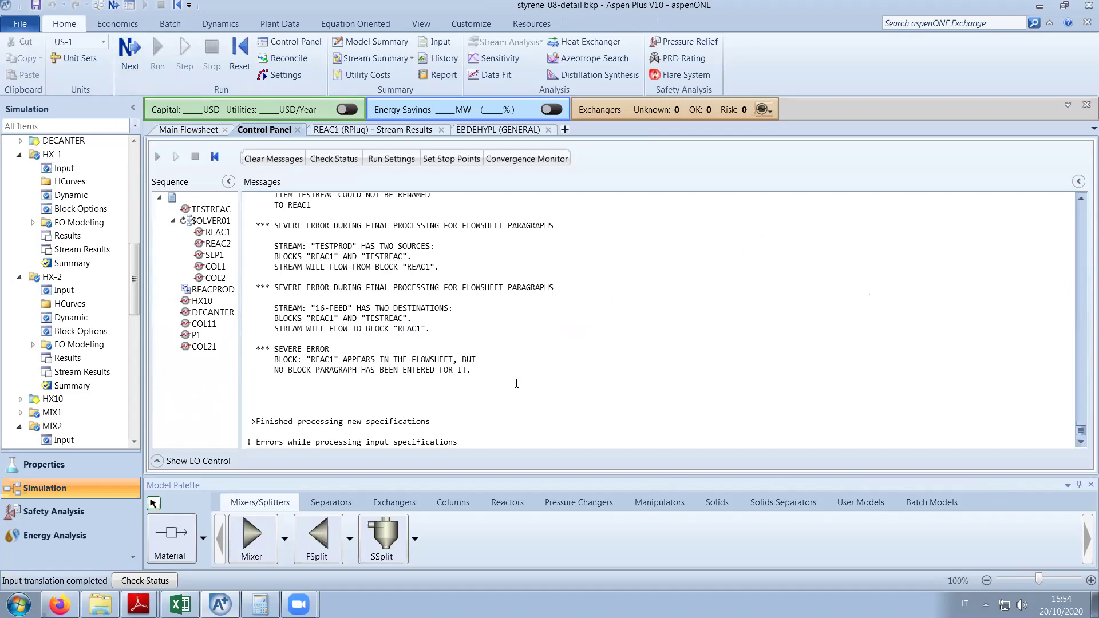
scroll(517, 383, up, 5)
scroll(516, 383, down, 5)
Reinitialize all blocks and rerun the simulation.
click(240, 54)
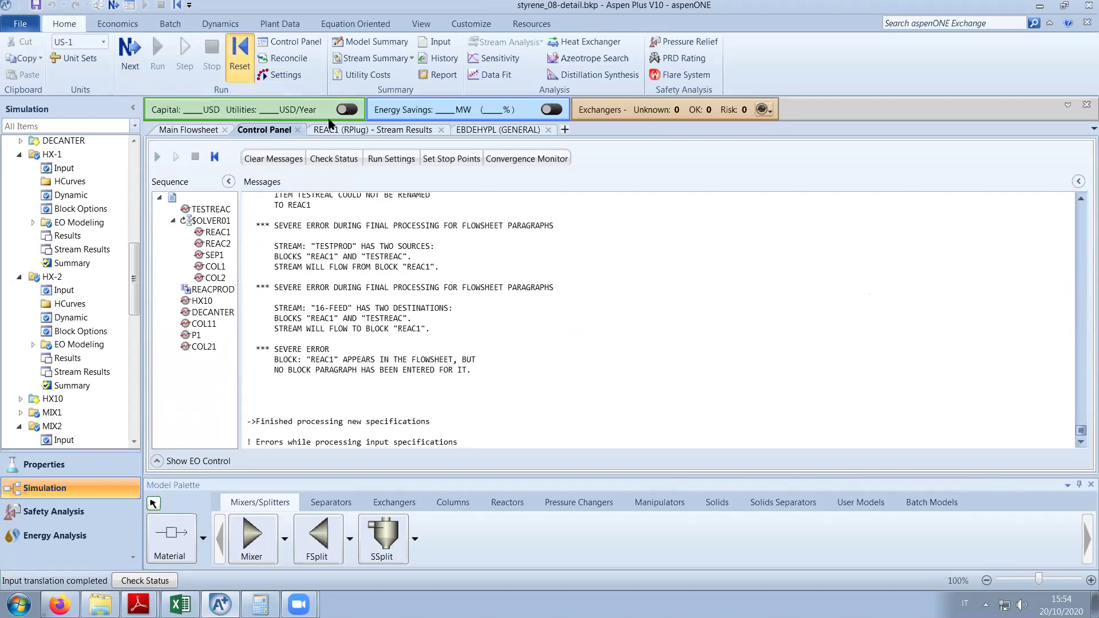
click(491, 340)
click(614, 324)
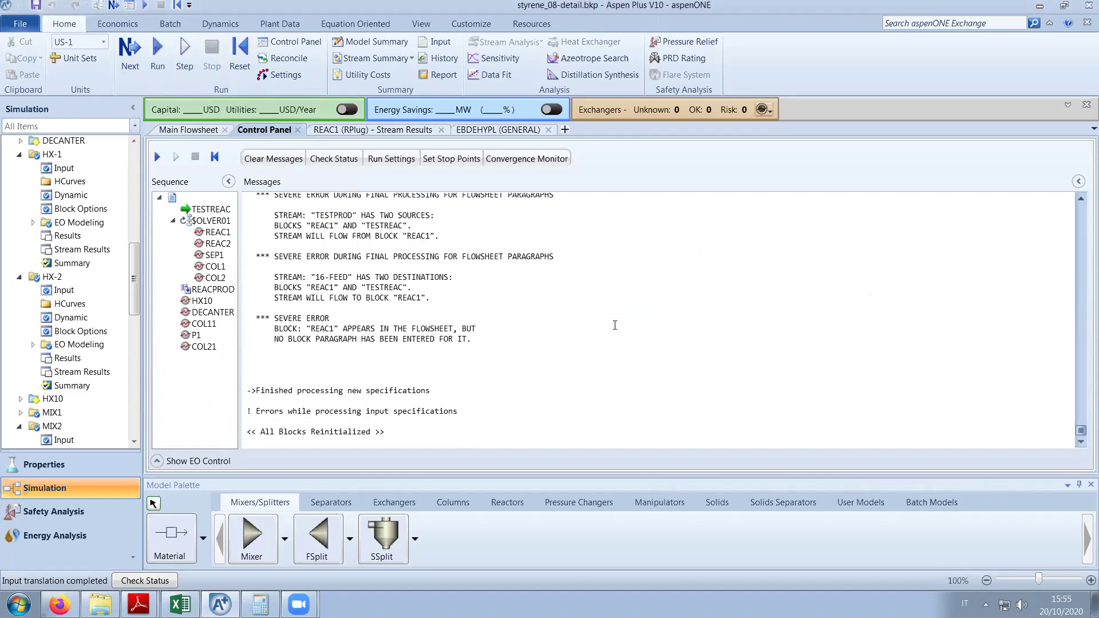
click(153, 157)
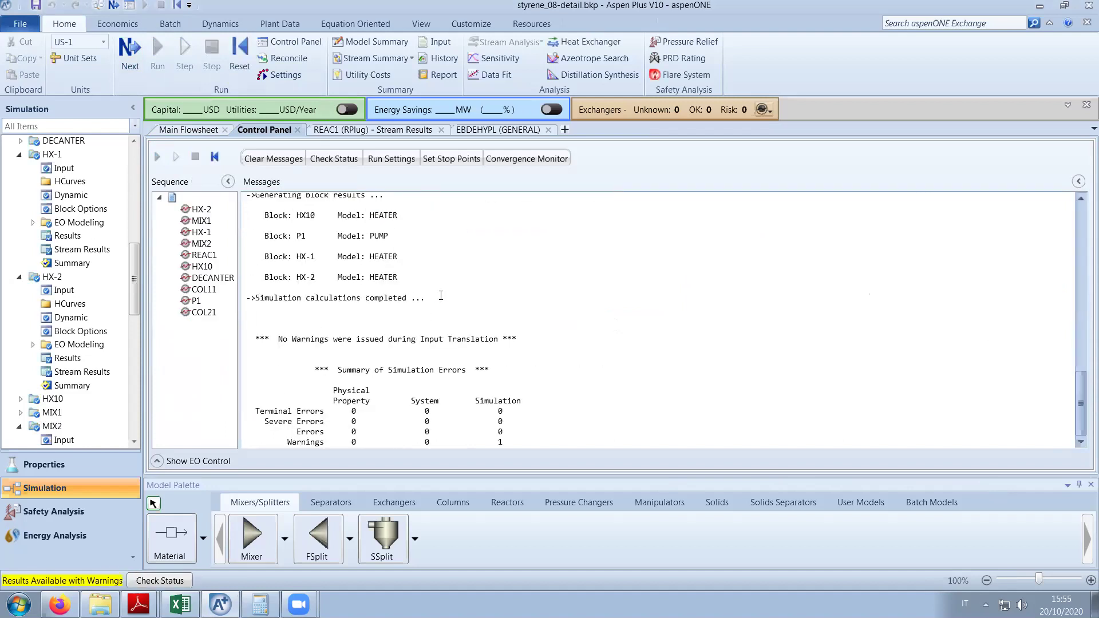
Check the flowsheet results, the REAC1 outlet mole flows and the status messages of the REAC1 block.
drag(133, 295, 133, 416)
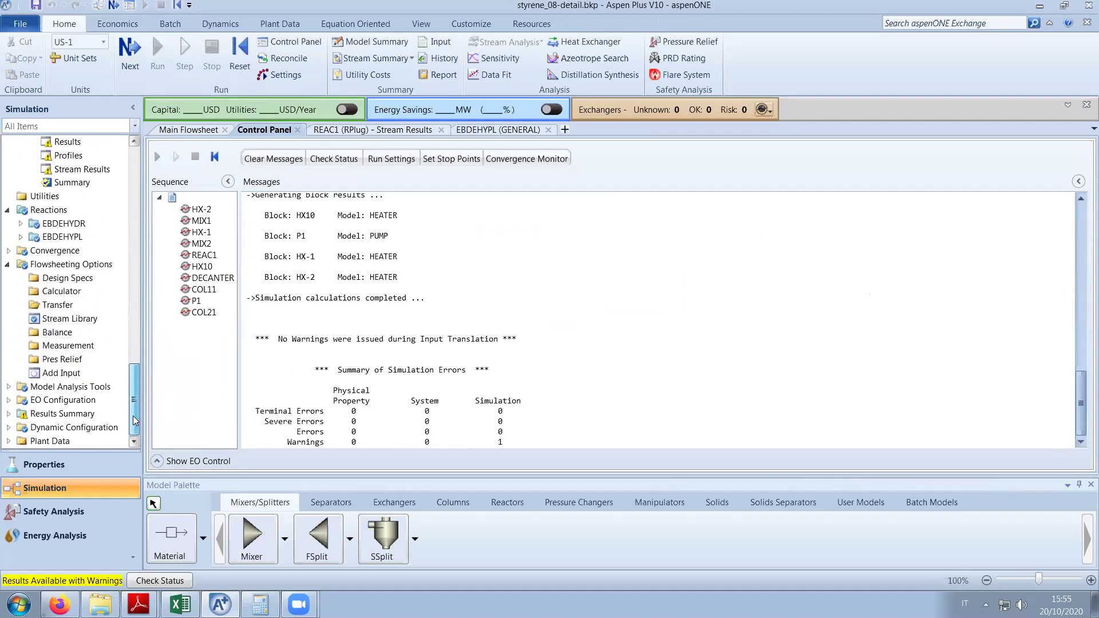
click(179, 130)
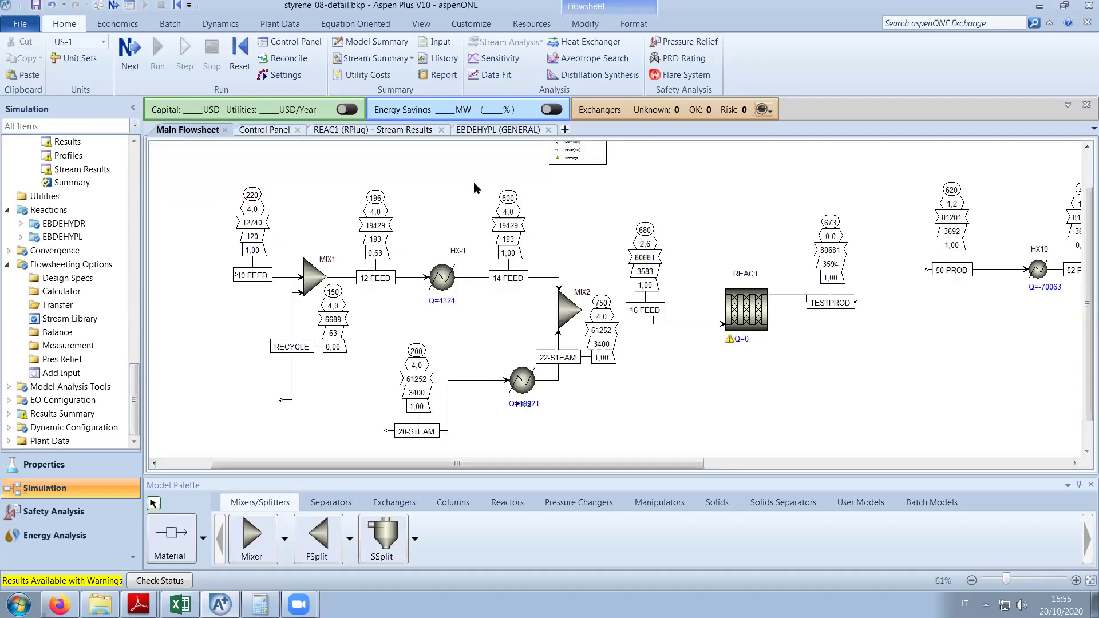
click(418, 133)
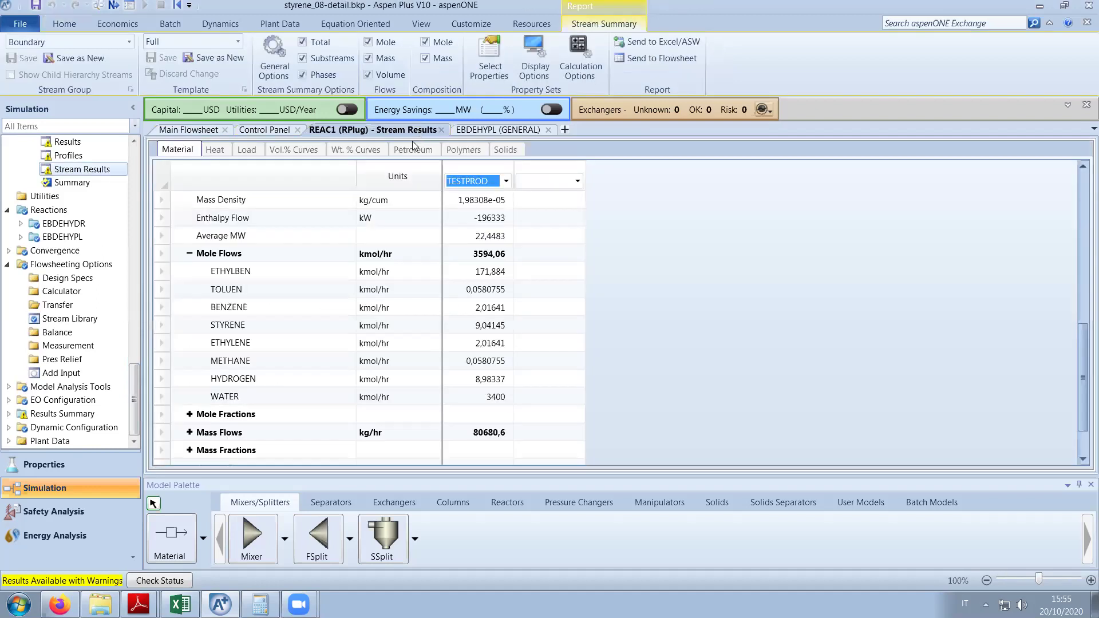
scroll(121, 300, up, 3)
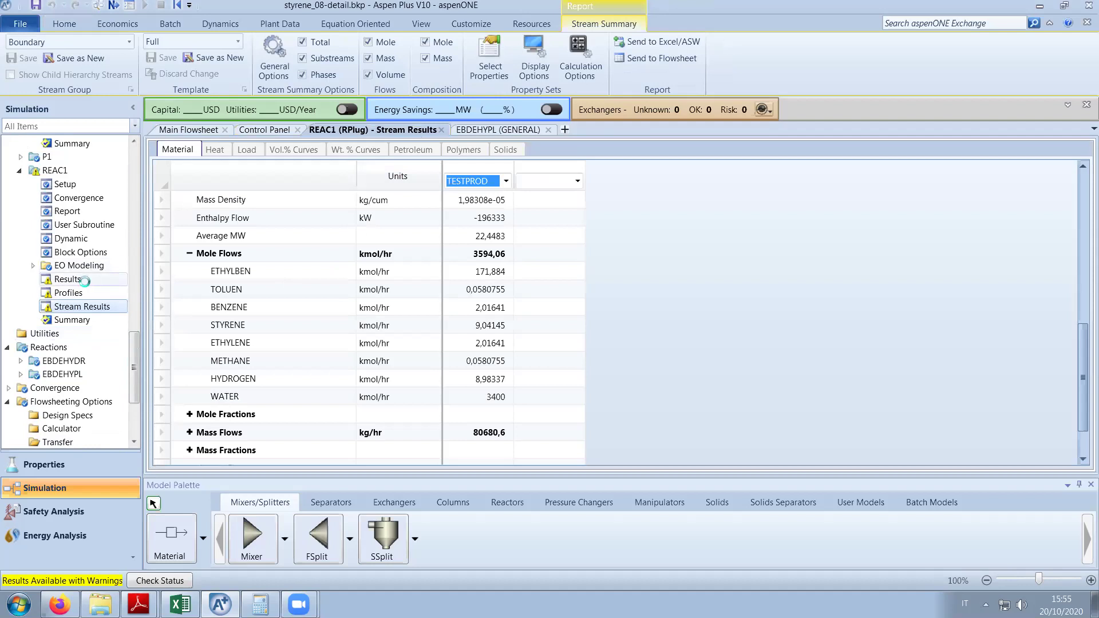
click(418, 150)
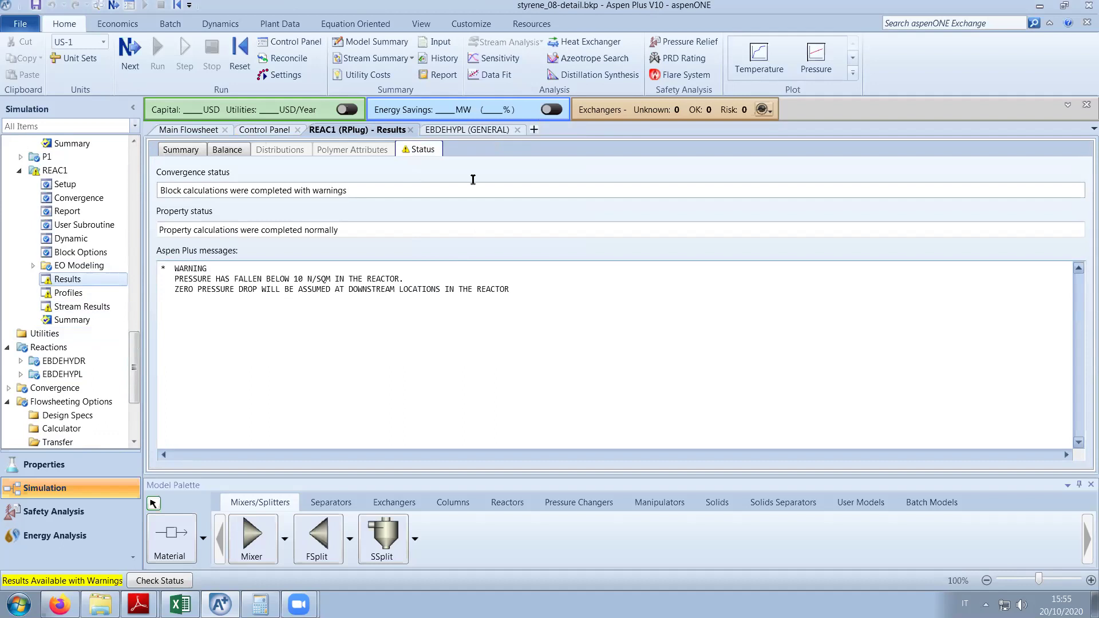
click(195, 131)
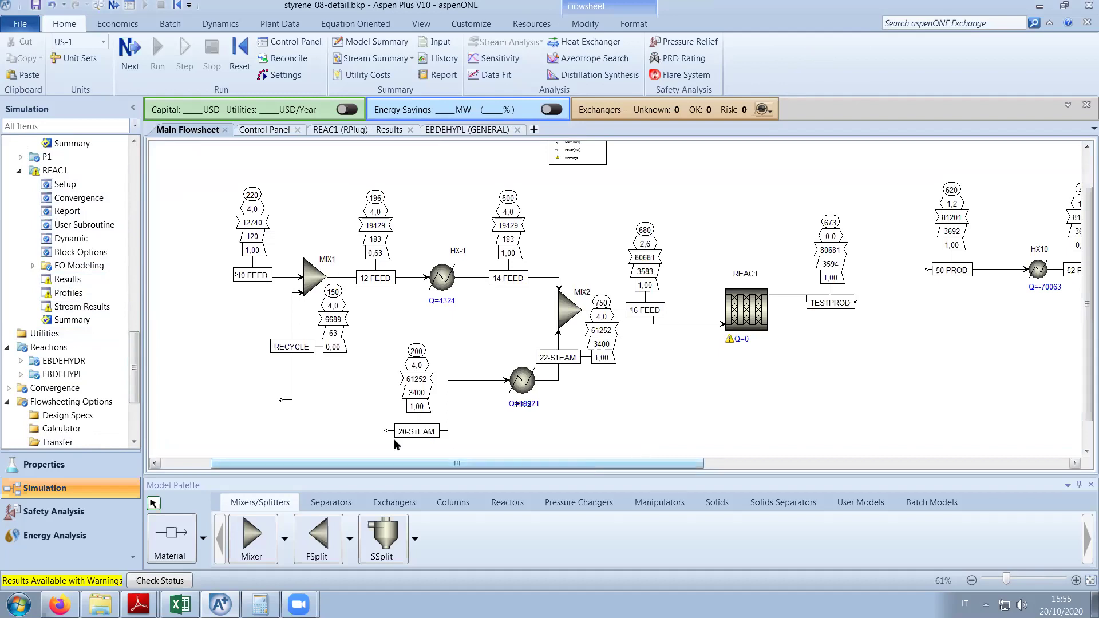
Reroute the RECYCLE stream so that its source end and label sit beneath 10-FEED.
drag(281, 399, 206, 352)
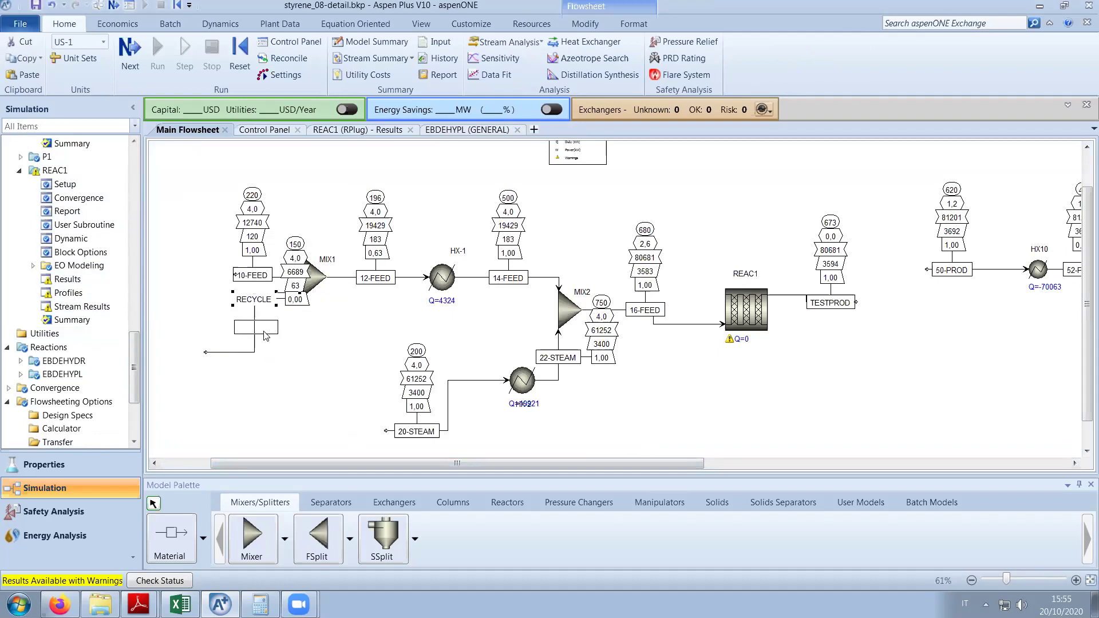
click(336, 370)
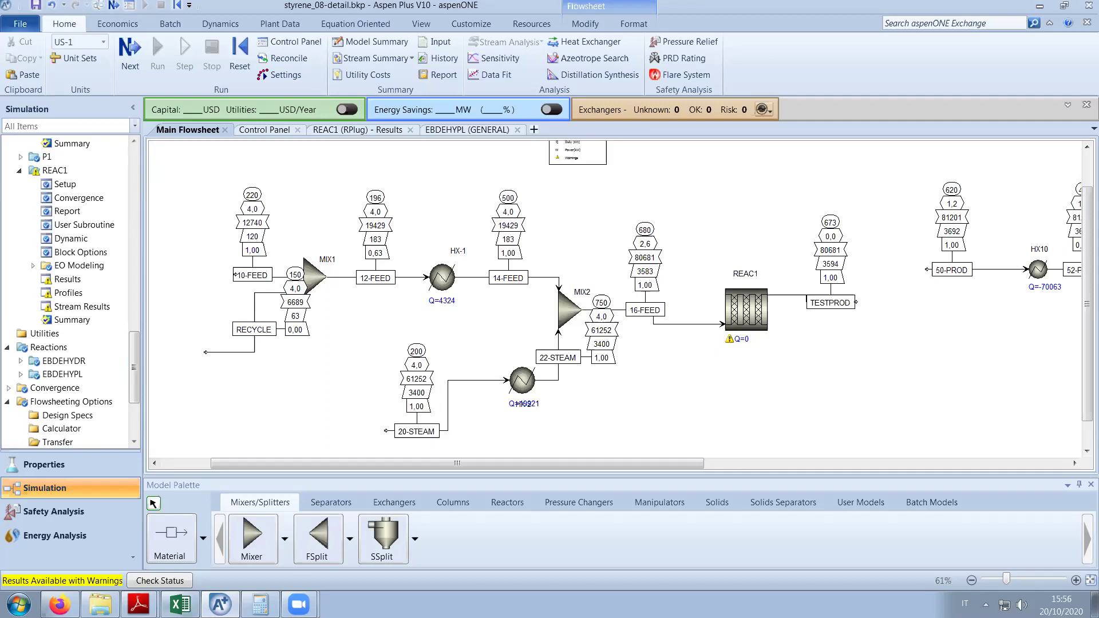
Consult the ethylbenzene dehydrogenation reactor paper for the bed dimensions, inlet conditions and total molar feed rate in Table I.
mouse_move(139, 605)
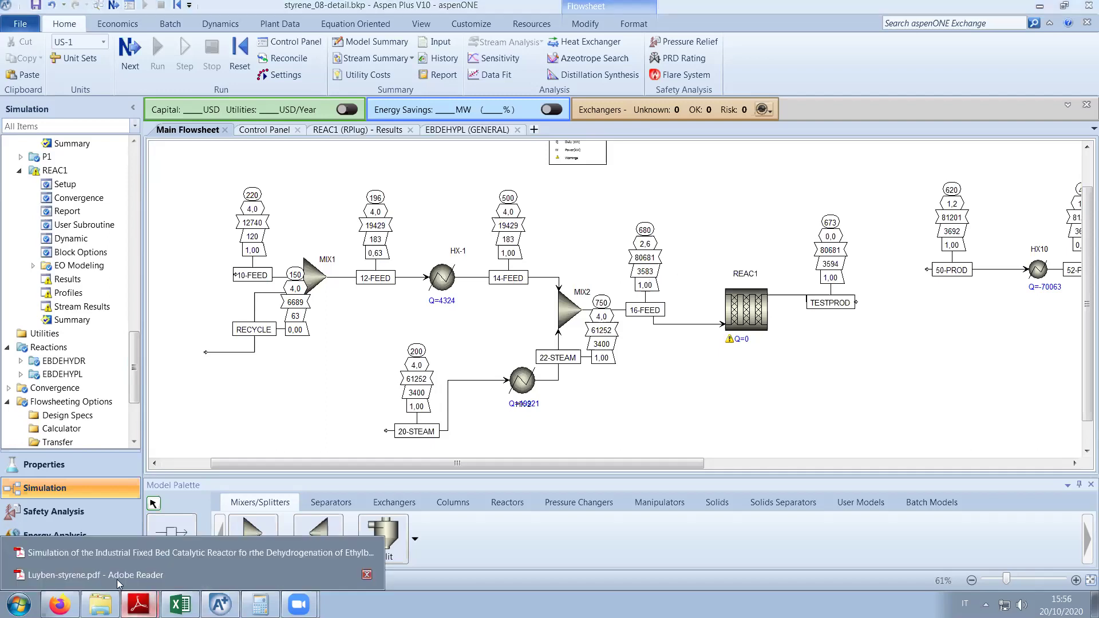
click(109, 551)
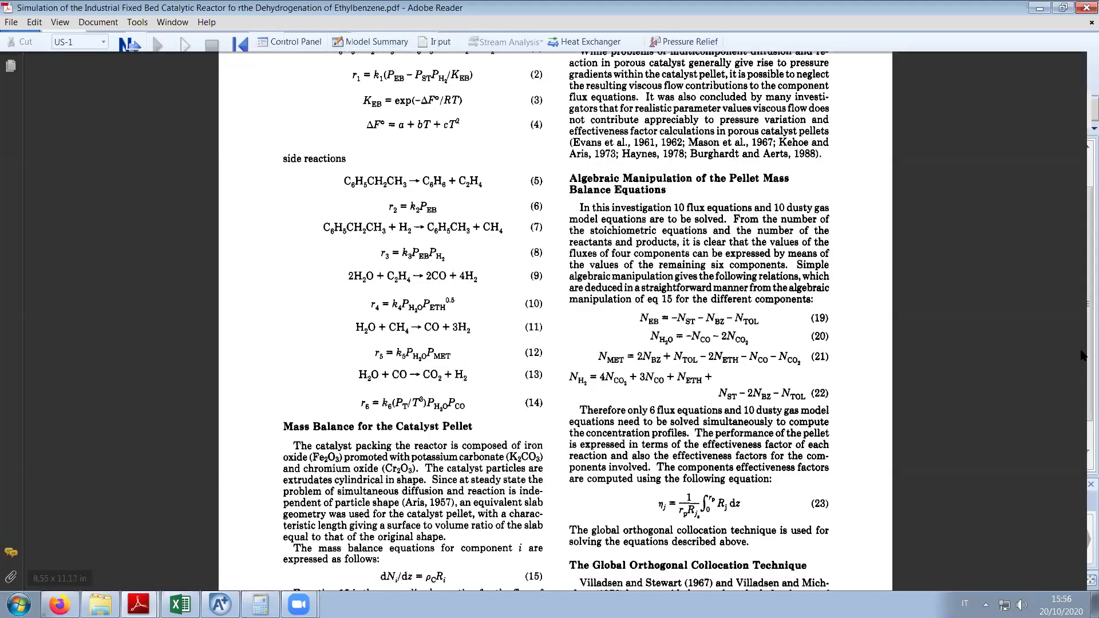
scroll(1082, 290, down, 5)
scroll(1082, 291, down, 5)
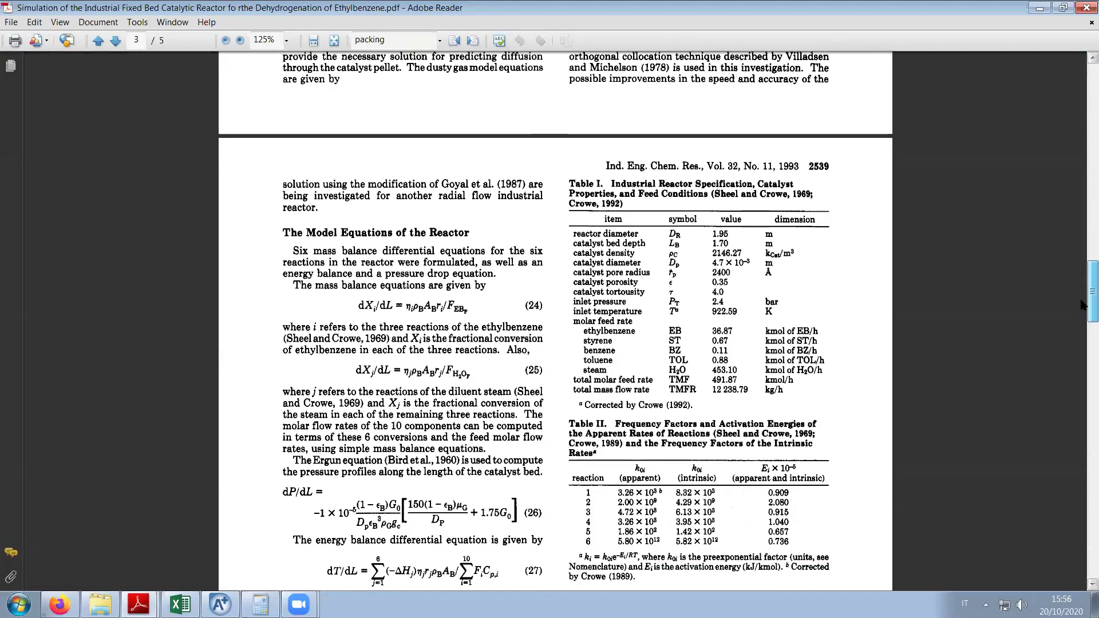
scroll(1082, 305, down, 1)
drag(715, 336, 739, 337)
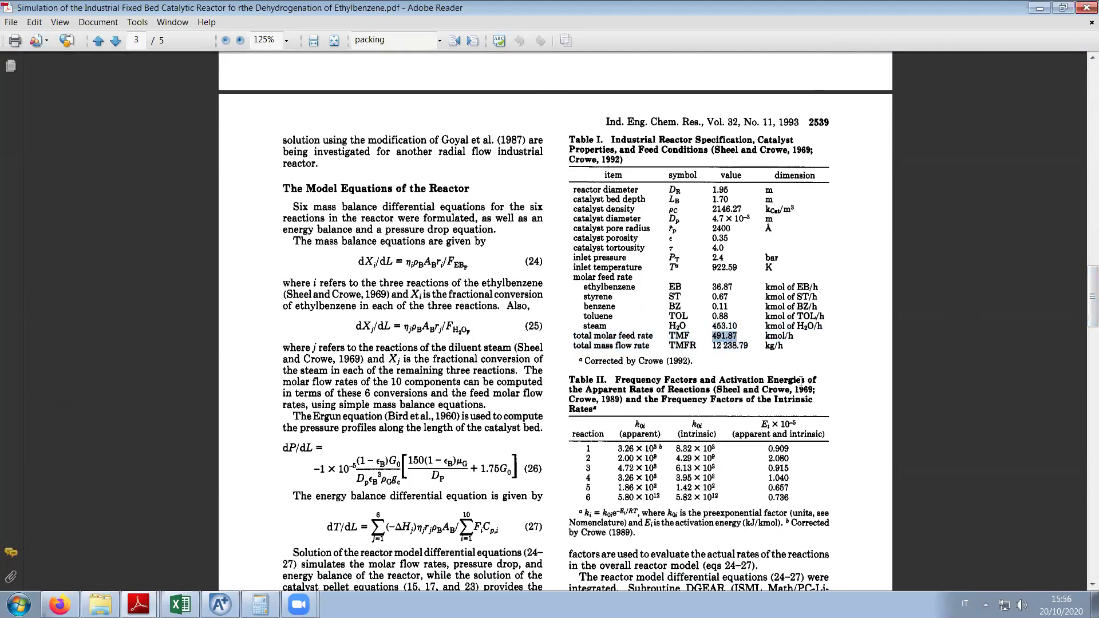
scroll(802, 381, down, 3)
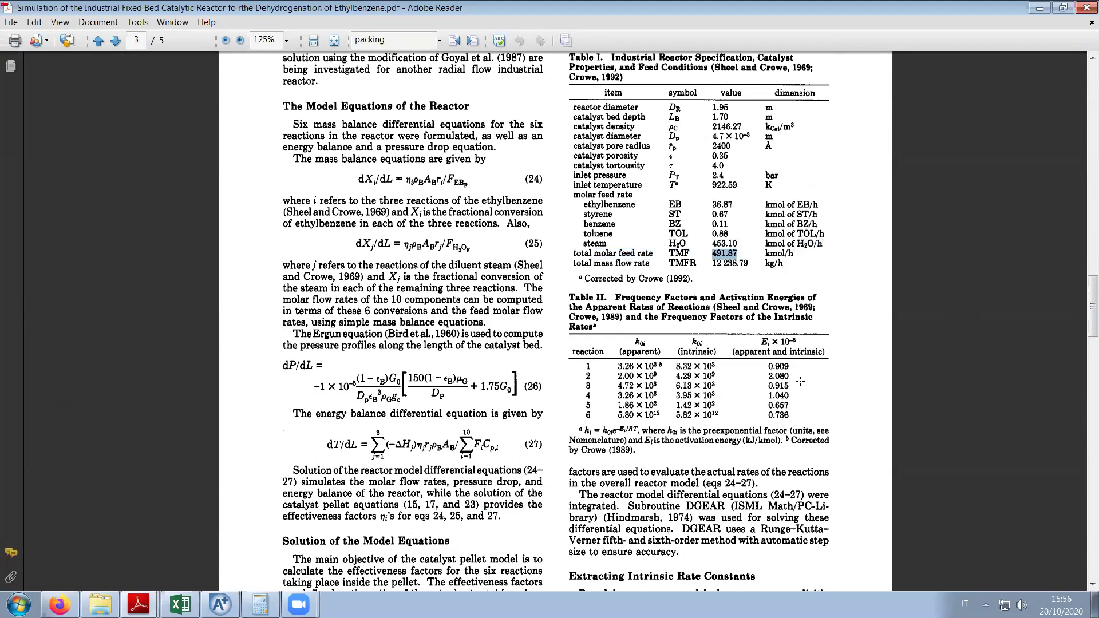
scroll(800, 381, up, 2)
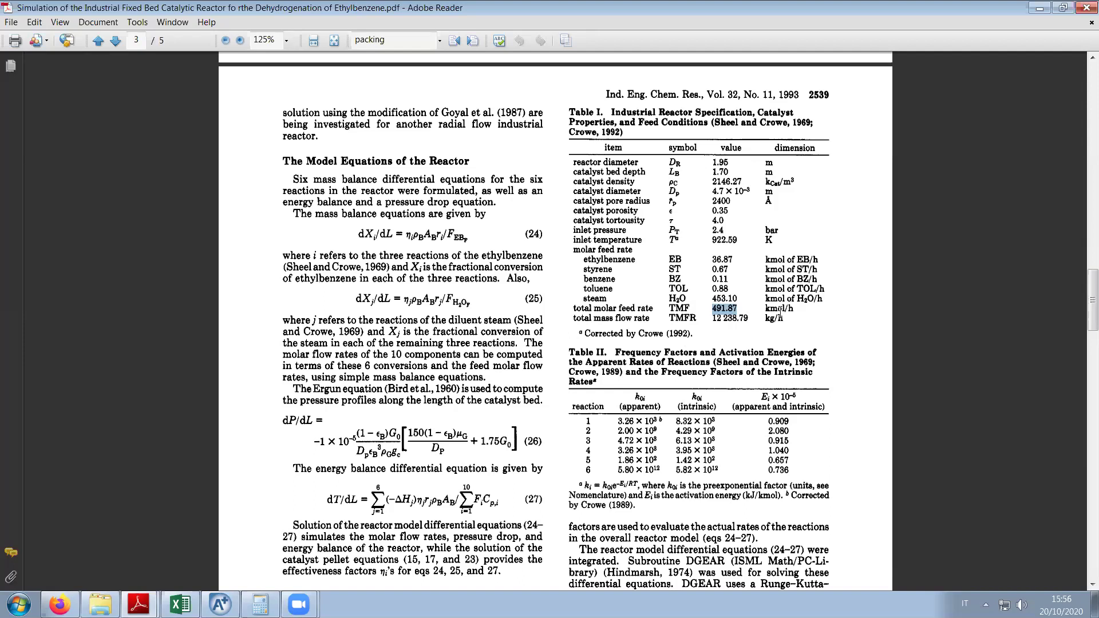
click(1034, 14)
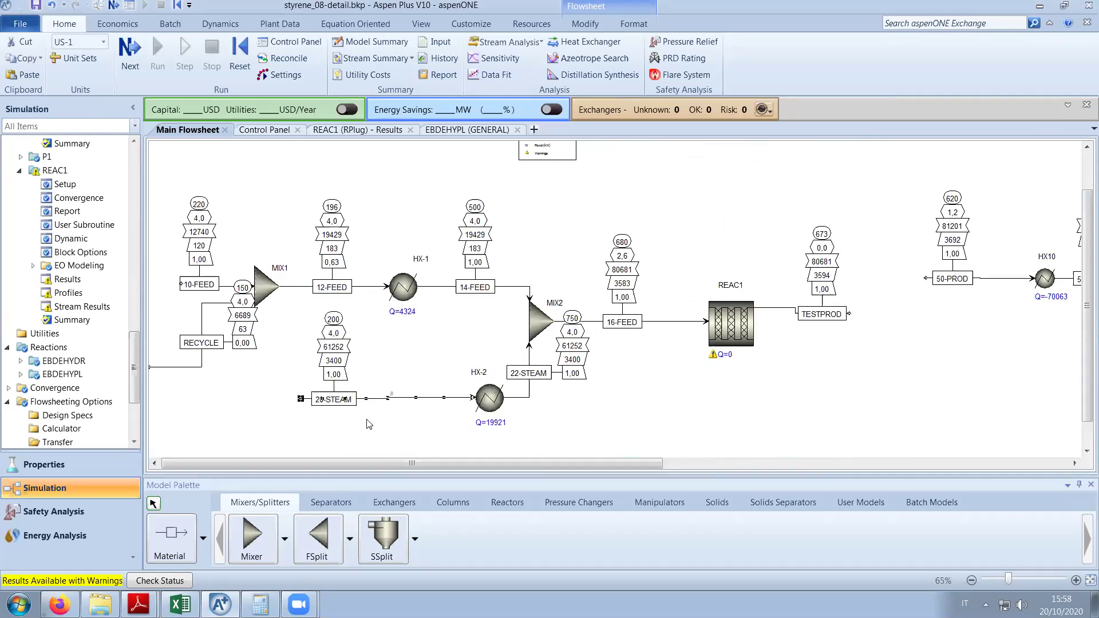
Move the 20-STEAM label along its stream toward HX-2, about midway between the source end and the heater.
drag(346, 406, 398, 404)
click(424, 444)
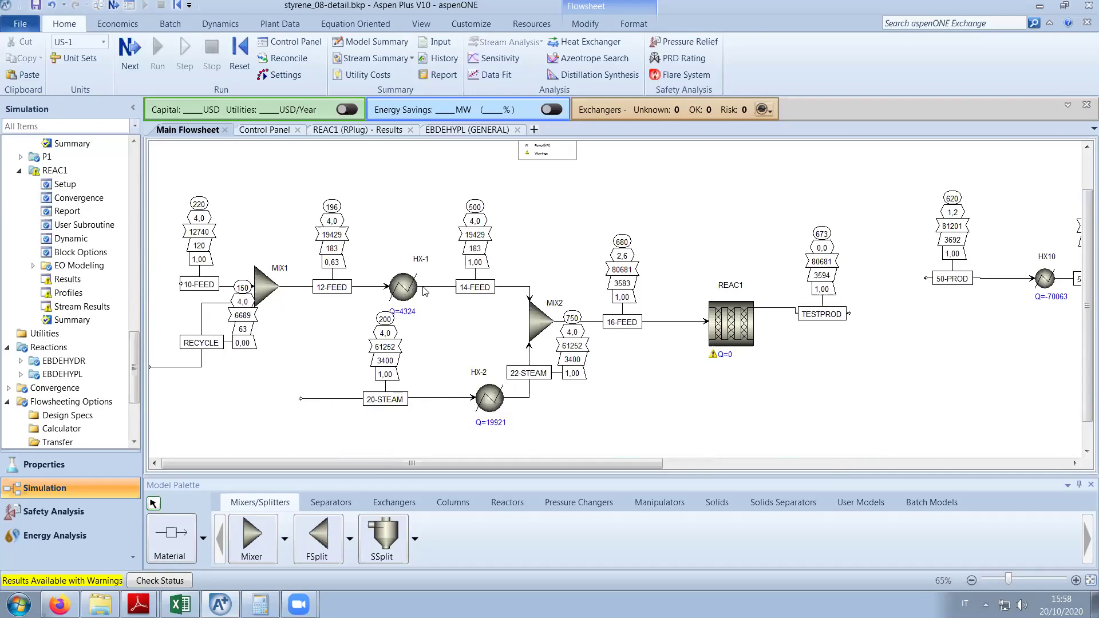
Move heater HX-1 toward 14-FEED and HX-2 back along its line beneath HX-1, and shift the RECYCLE label slightly down.
drag(414, 290, 442, 290)
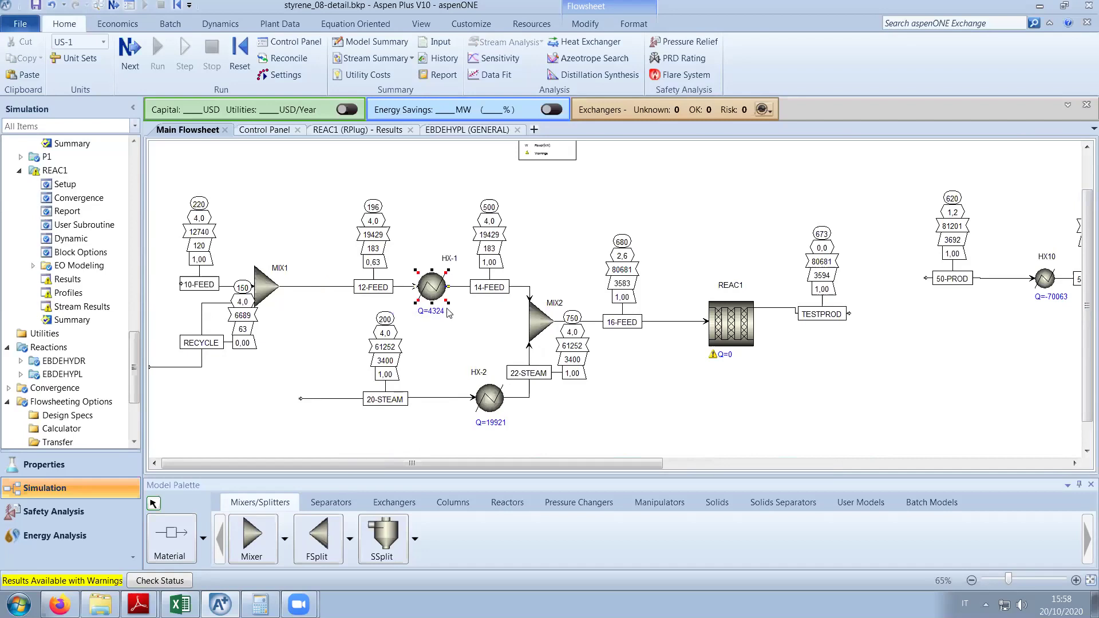
click(438, 334)
drag(200, 347, 200, 351)
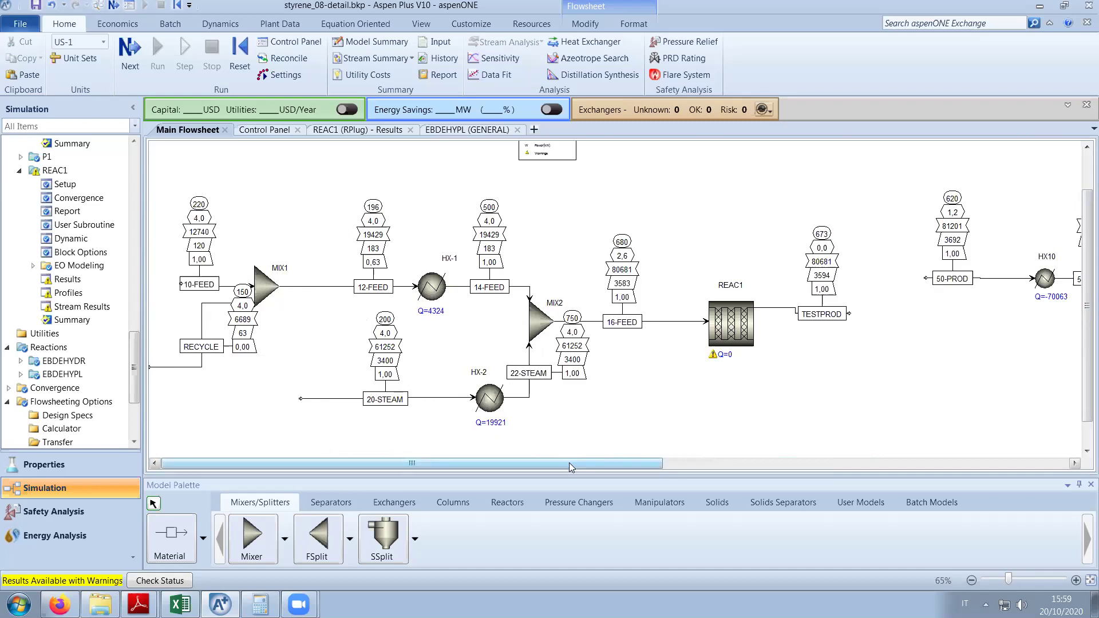
drag(490, 401, 458, 398)
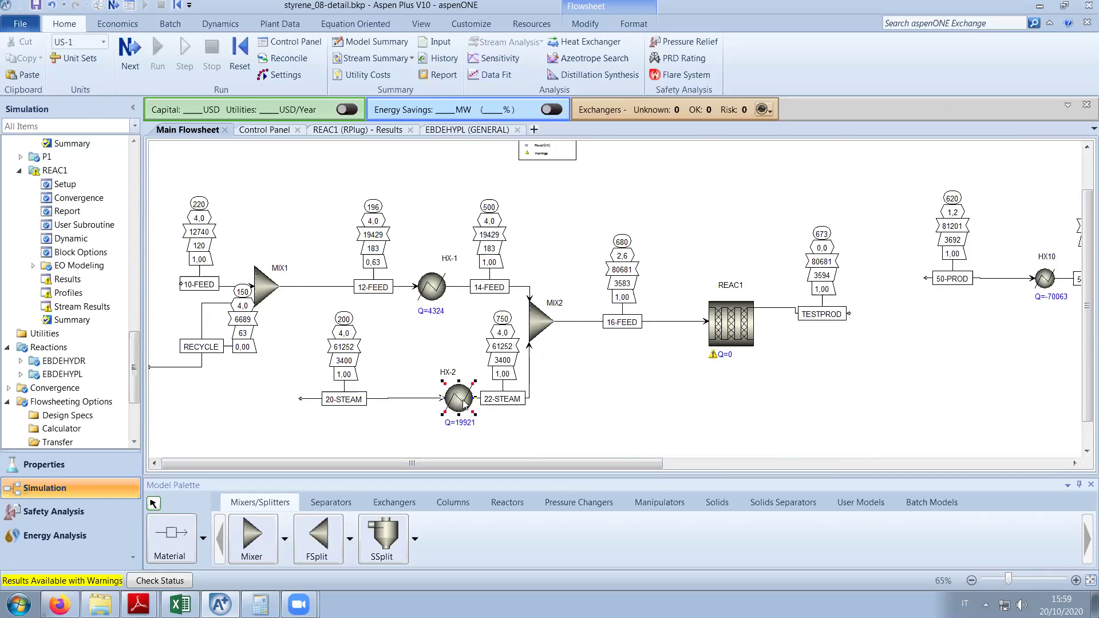
click(566, 411)
drag(454, 402, 430, 399)
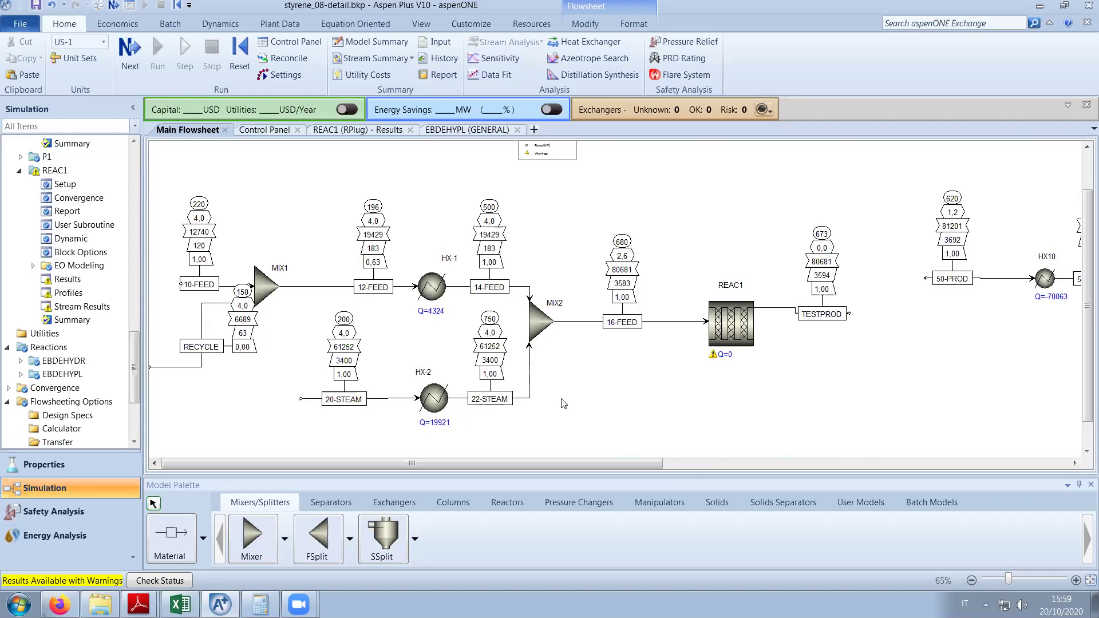
Set the outlet temperature of heater HX-1 to 650 °C.
double_click(434, 299)
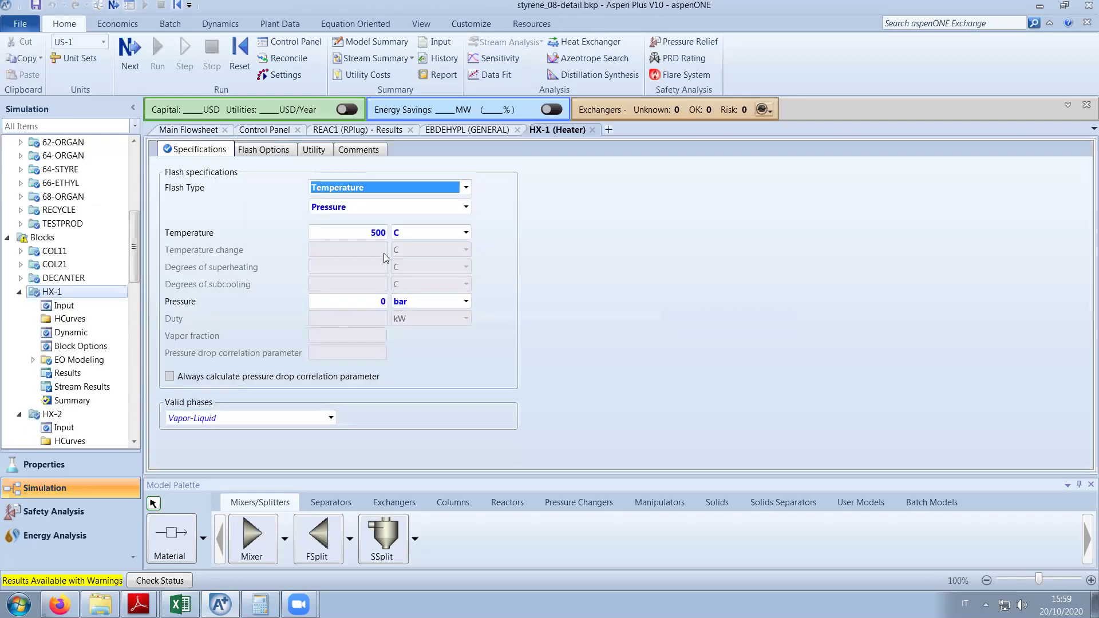
click(366, 232)
text(650)
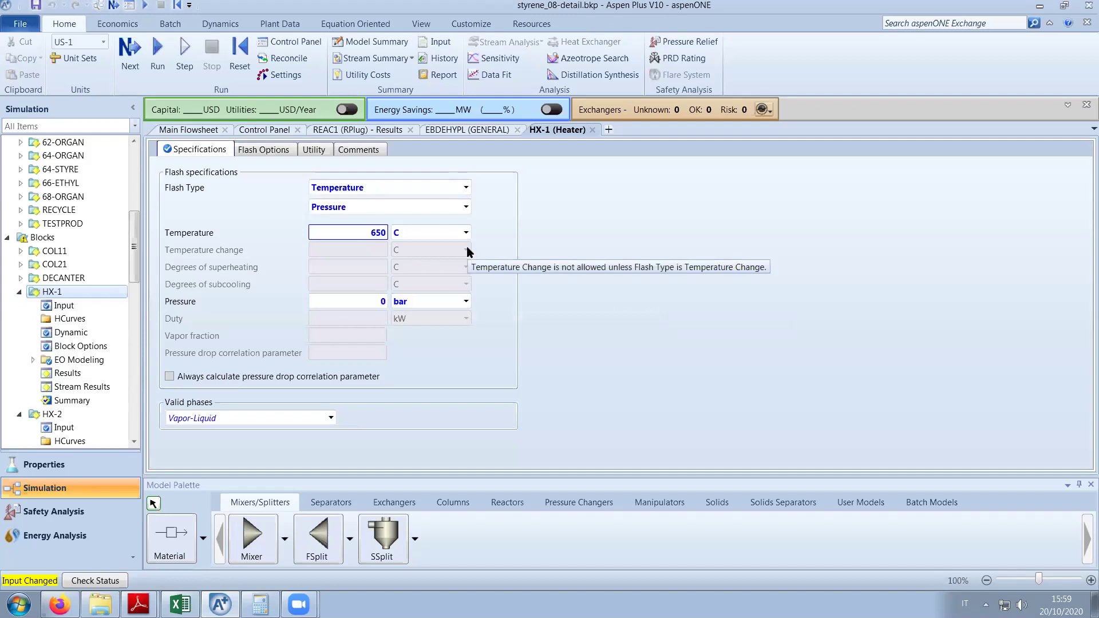
click(592, 131)
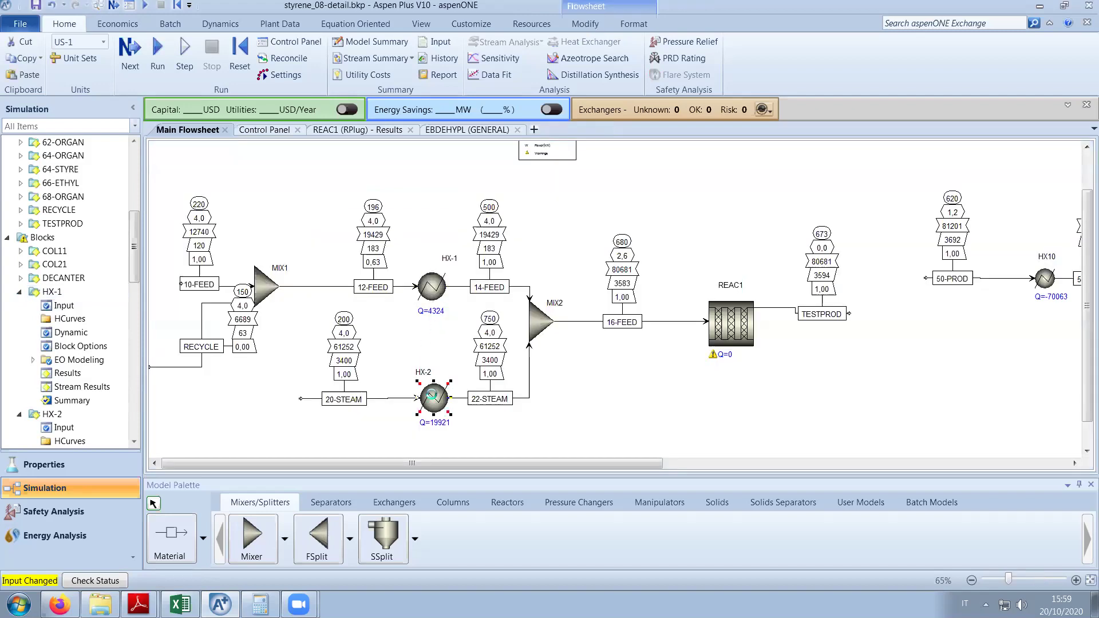
Set the outlet temperature of heater HX-2 to 650 °C and run the simulation.
double_click(433, 395)
click(383, 237)
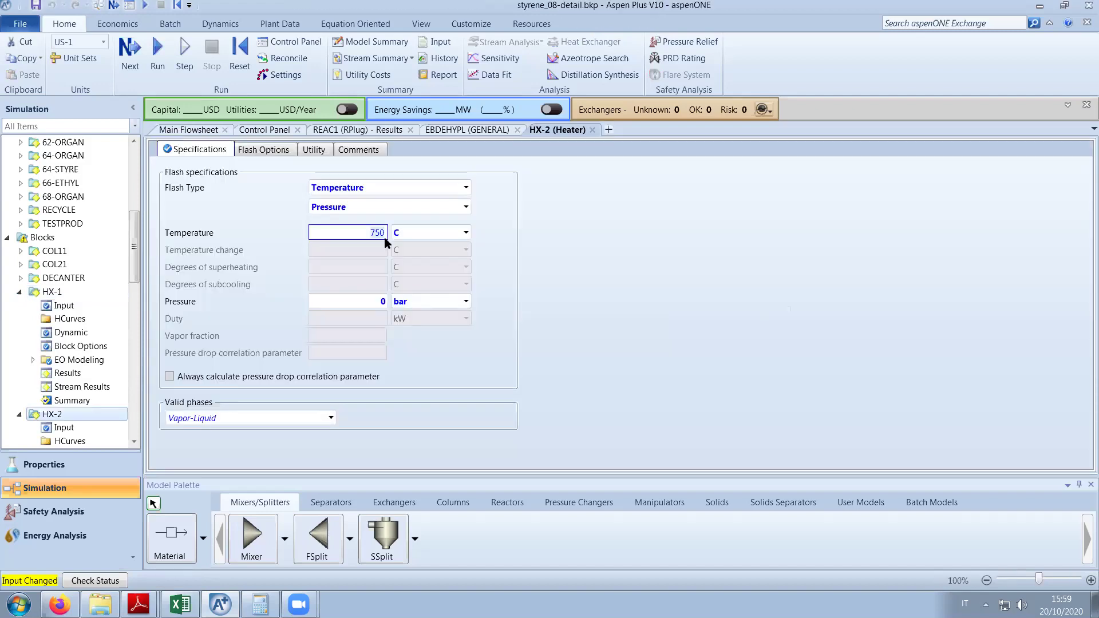
click(593, 130)
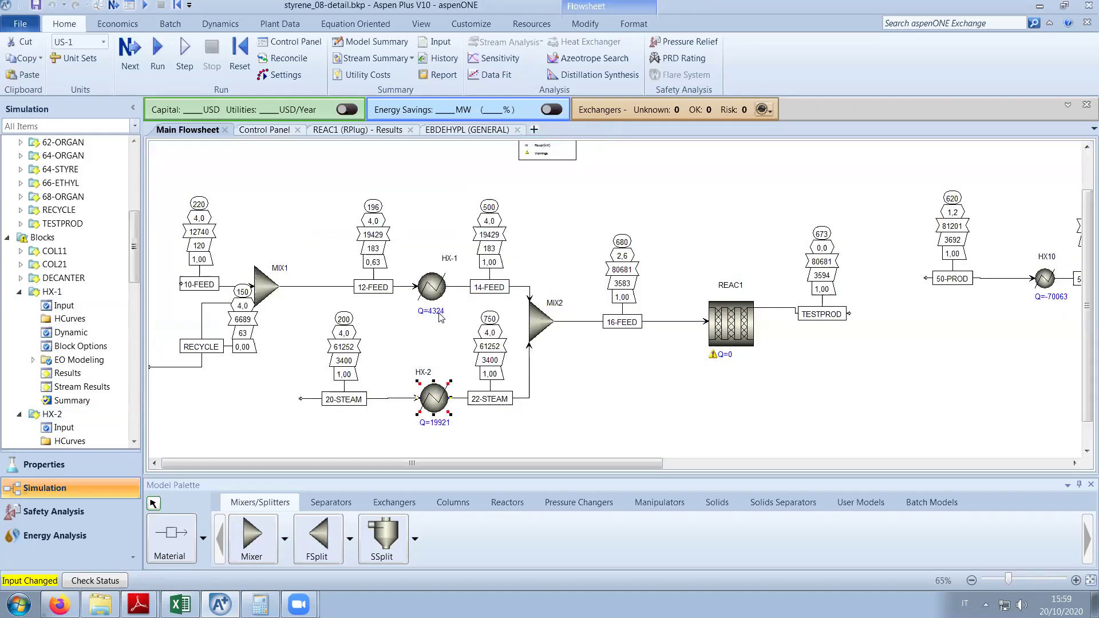
key(F5)
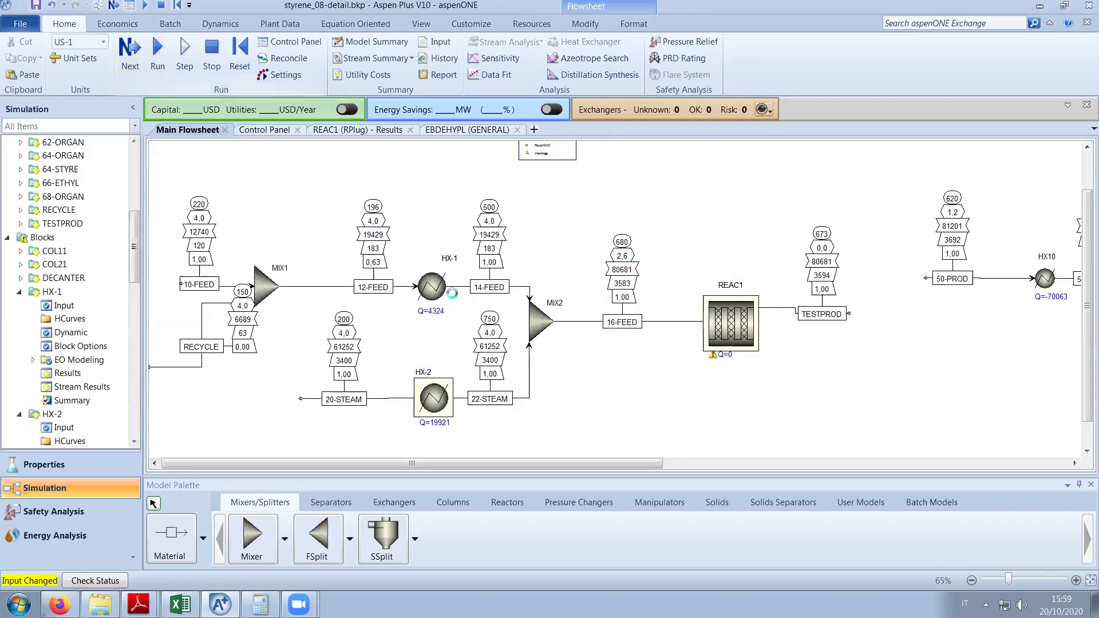
key(Return)
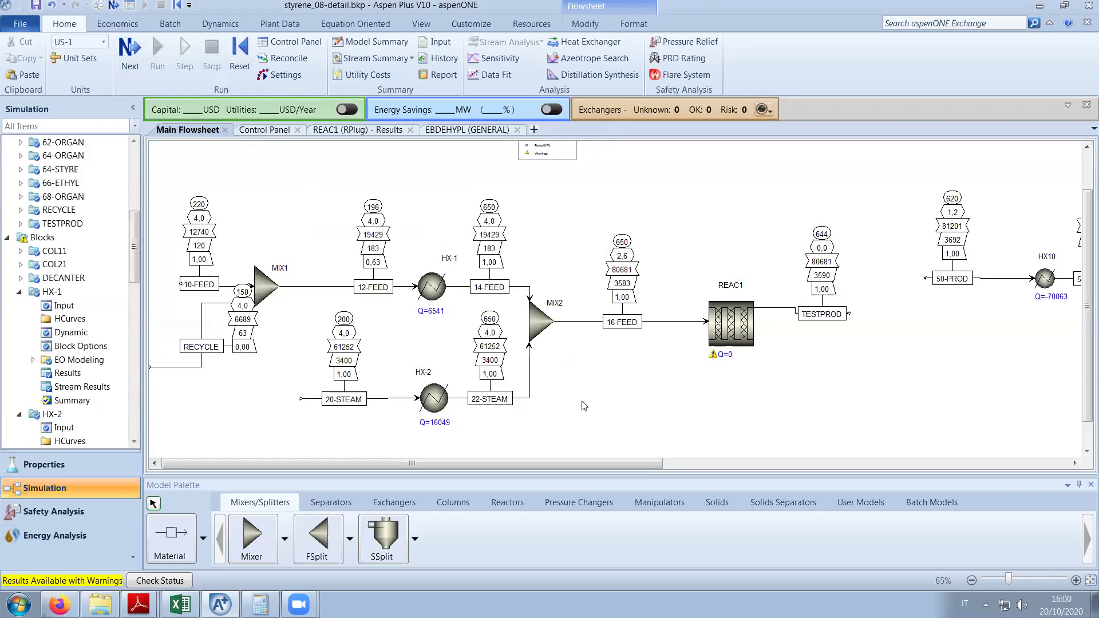
Consult the flowsheet in Luyben-styrene.pdf for the temperatures and duties around E2 and E1, and return to the simulation.
click(126, 582)
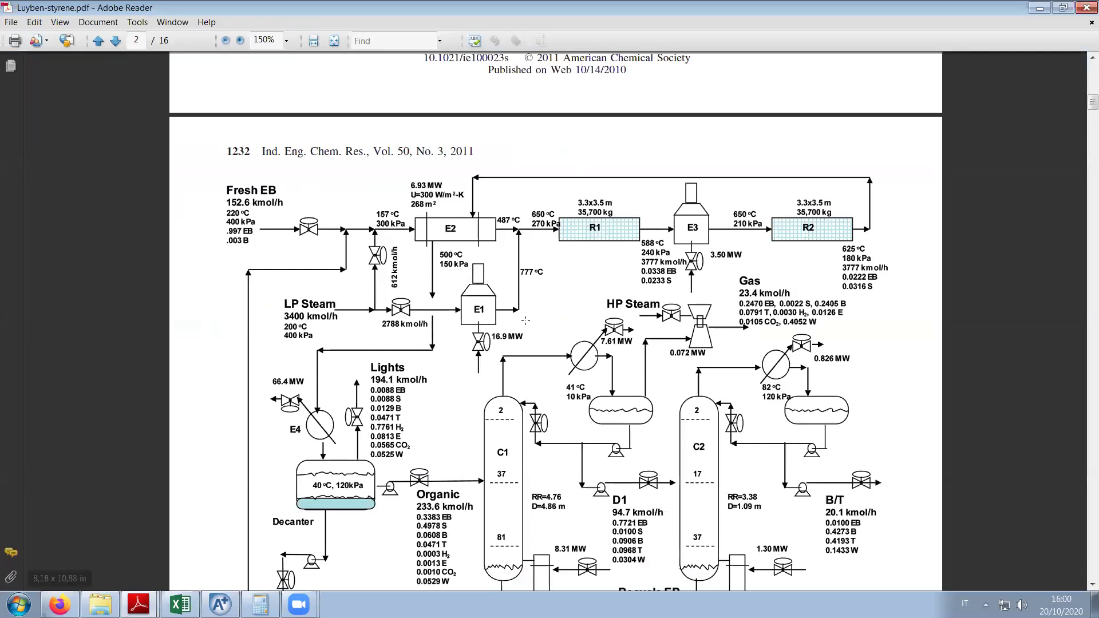
click(493, 209)
drag(491, 208, 516, 281)
click(554, 278)
click(516, 281)
click(538, 279)
drag(489, 373, 480, 346)
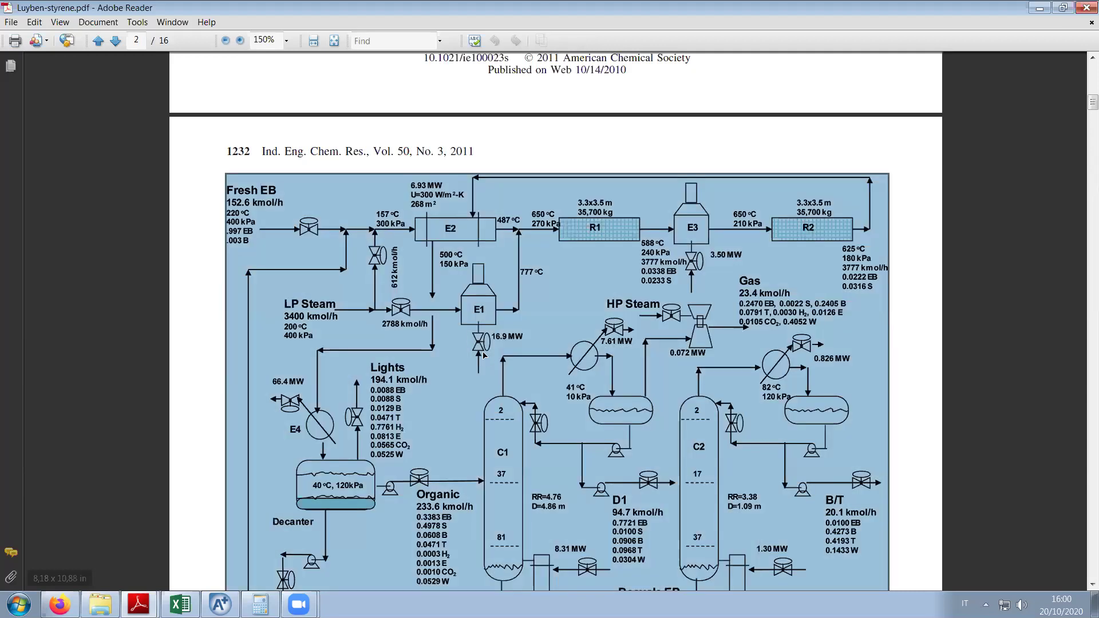
click(480, 346)
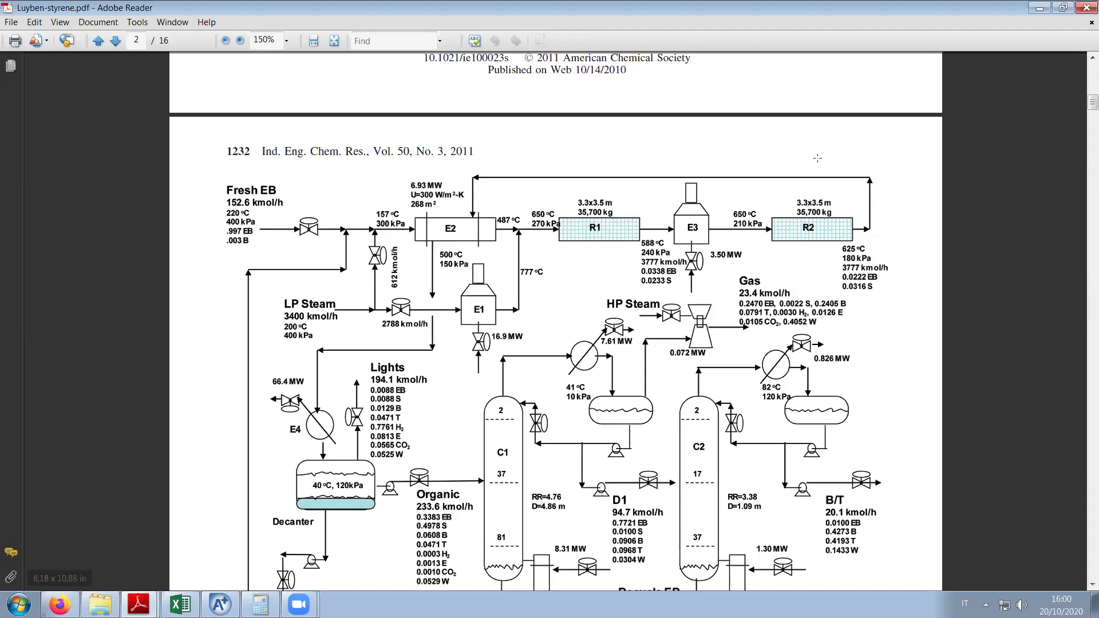
key(alt+Tab)
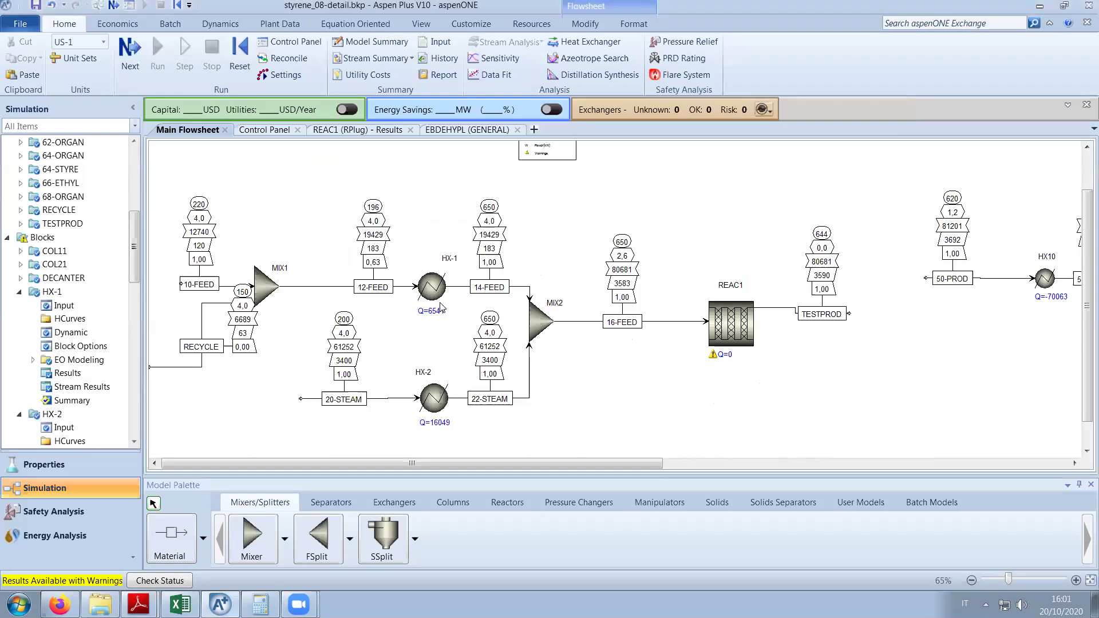
Center the HX-1 label above its heater and shift the 16-FEED label slightly along its stream toward REAC1.
drag(450, 258, 424, 258)
click(587, 401)
click(434, 398)
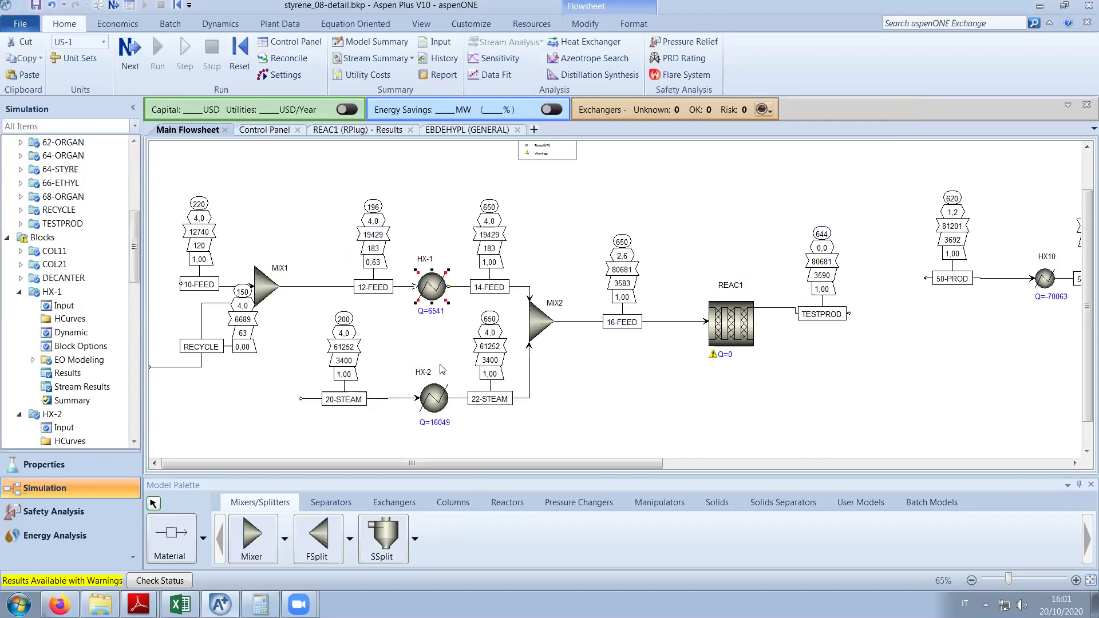
click(438, 291)
click(553, 412)
click(544, 330)
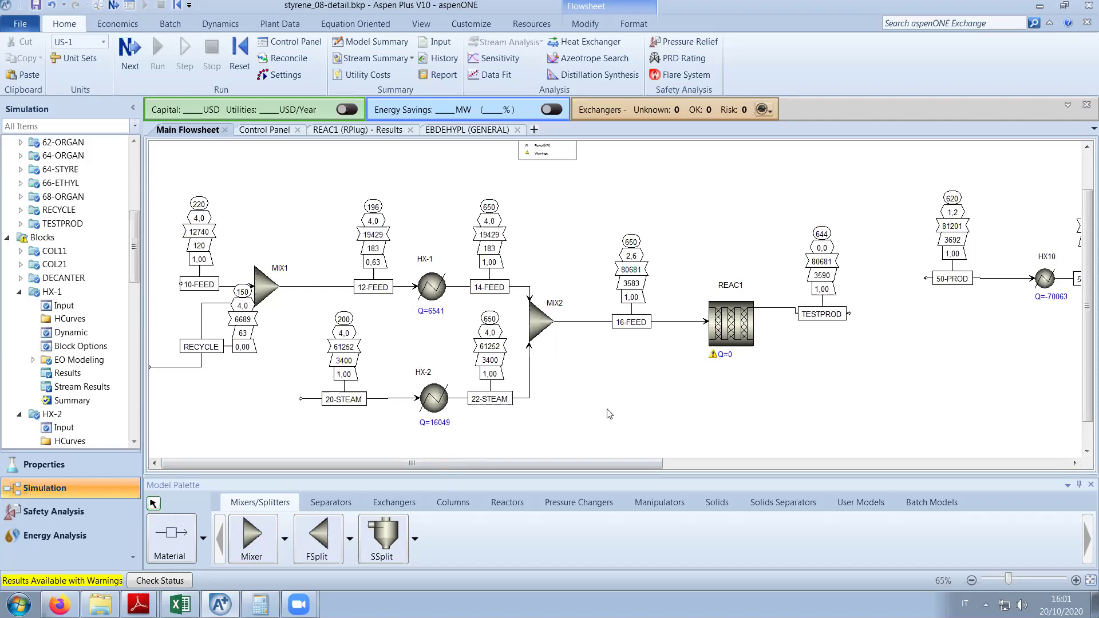
drag(212, 352, 213, 370)
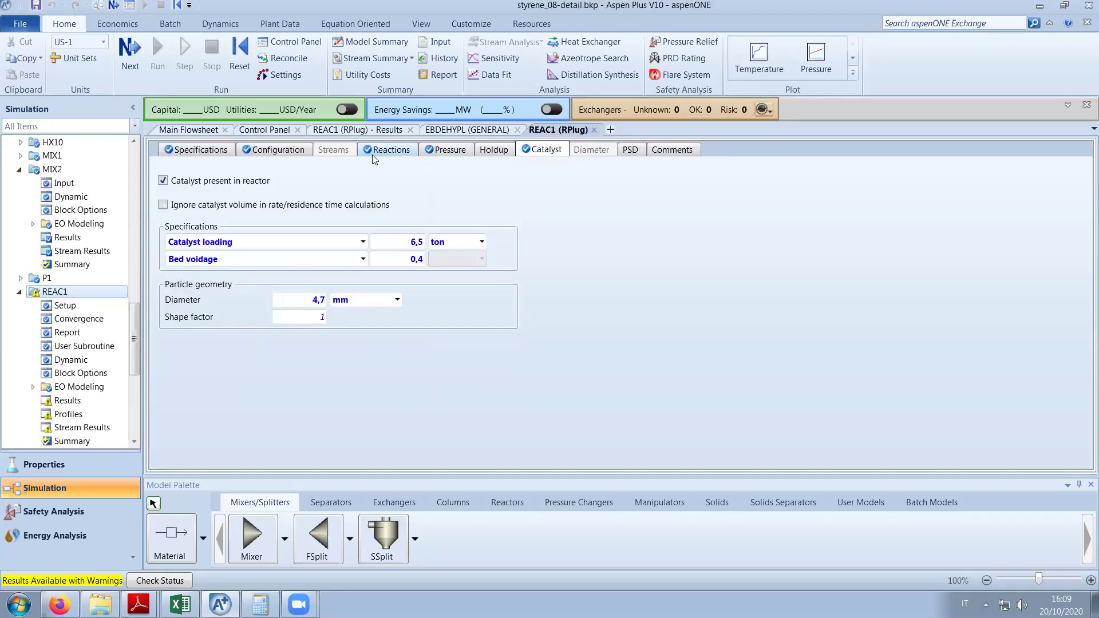
Set REAC1's reactor dimensions to a diameter of 4 m and a length of 3 m.
click(200, 150)
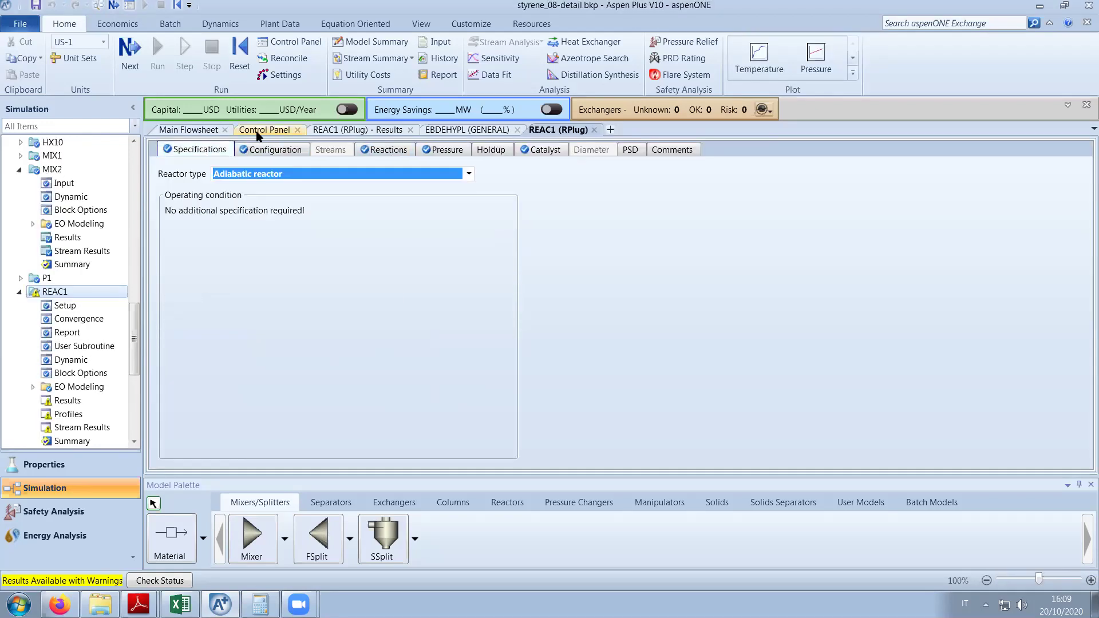
click(279, 151)
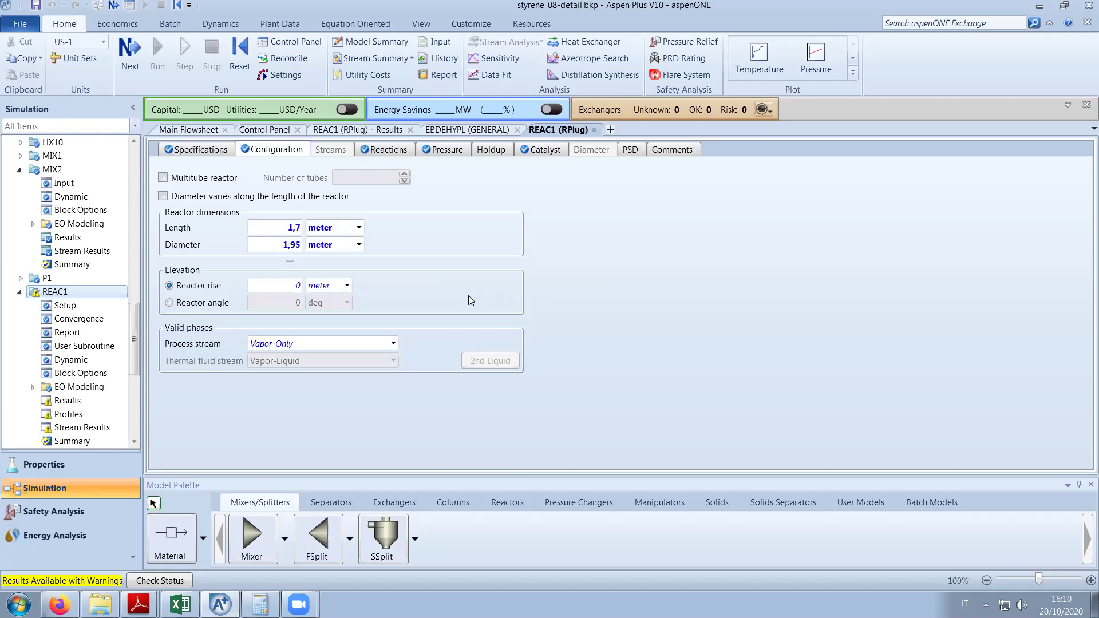
click(270, 248)
text(4)
key(Return)
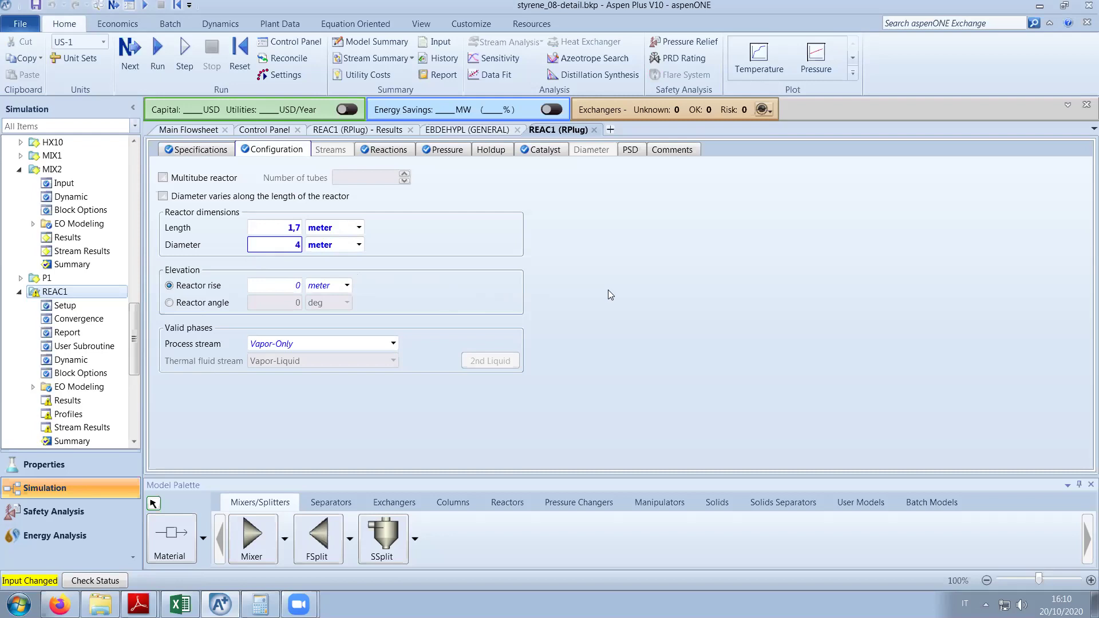
key(shift+Tab)
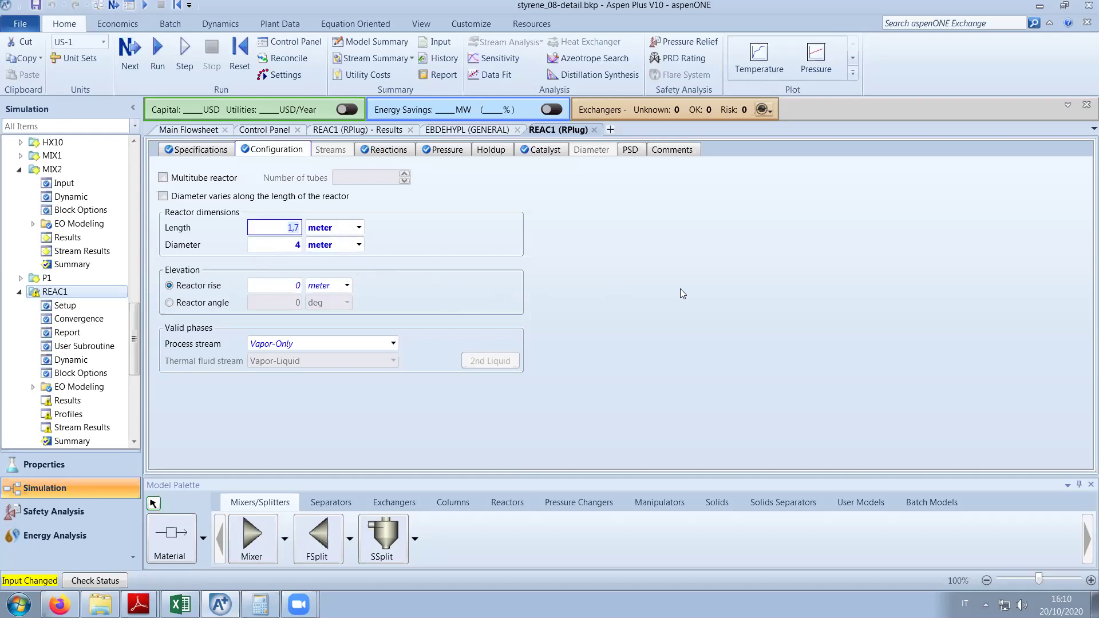
text(3)
Calculate REAC1's volume in the calculator from its 3 m length and 4 m diameter, multiplying 3 by 4*4*0,25*3,14.
click(522, 155)
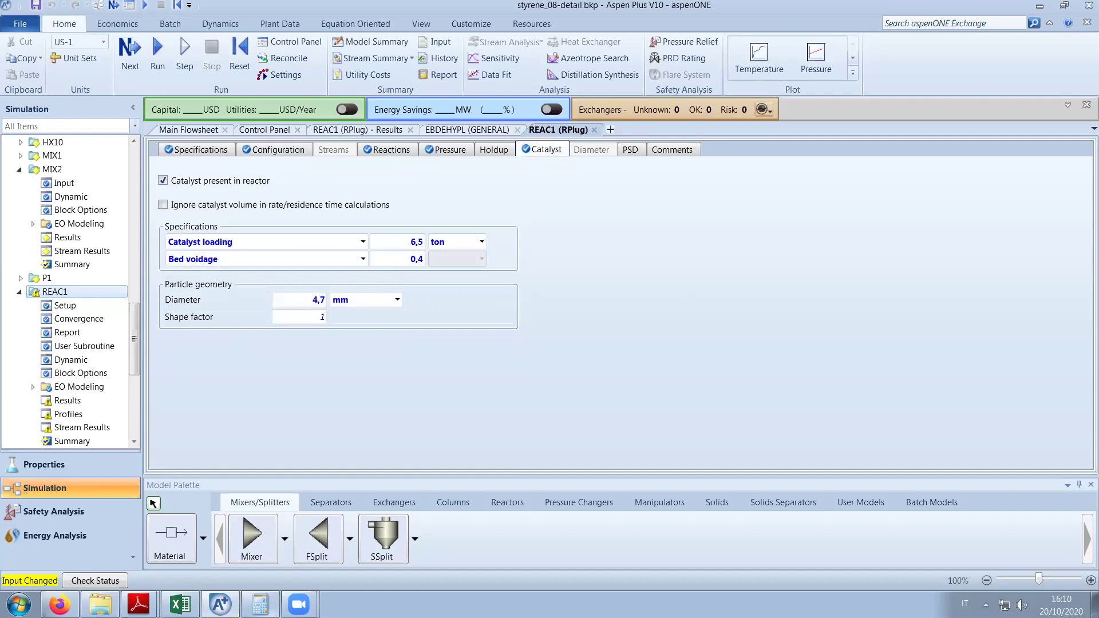
click(260, 605)
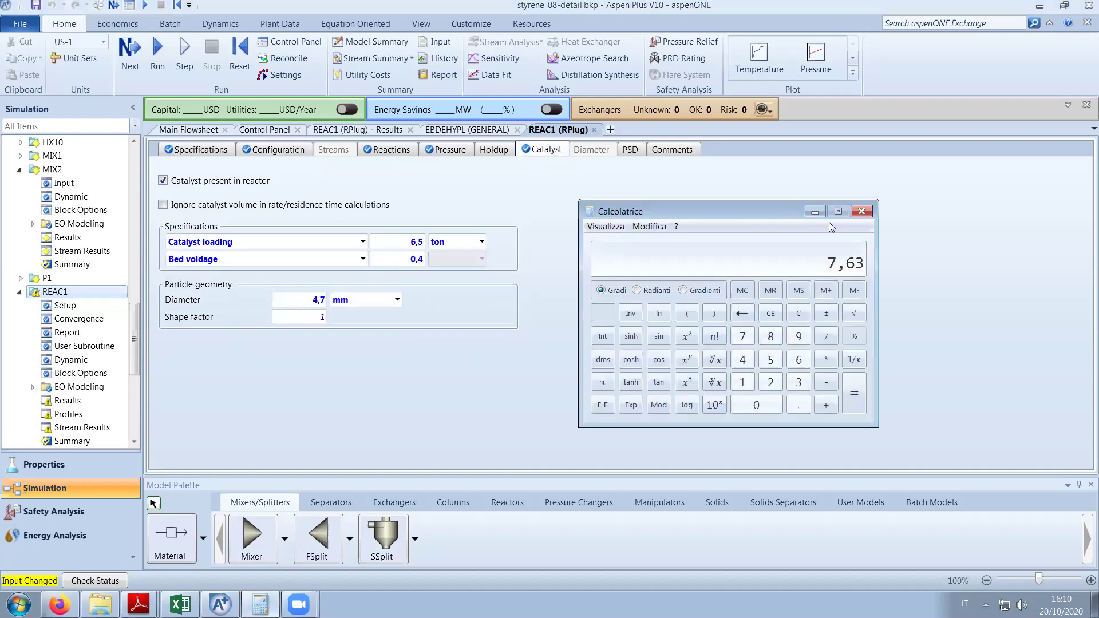
click(813, 212)
click(269, 151)
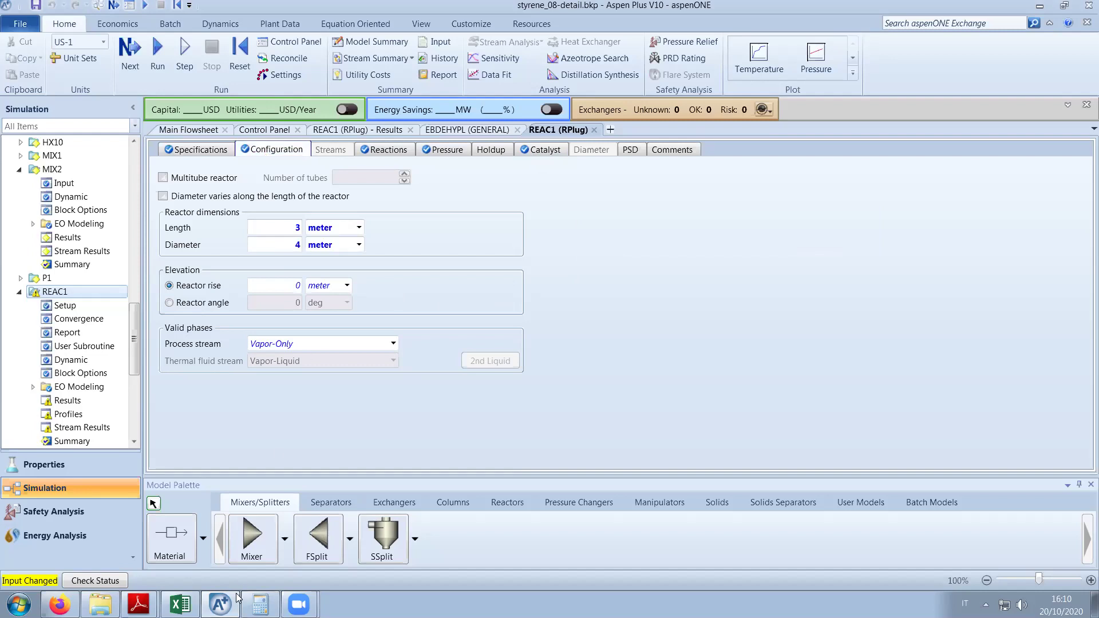
click(260, 605)
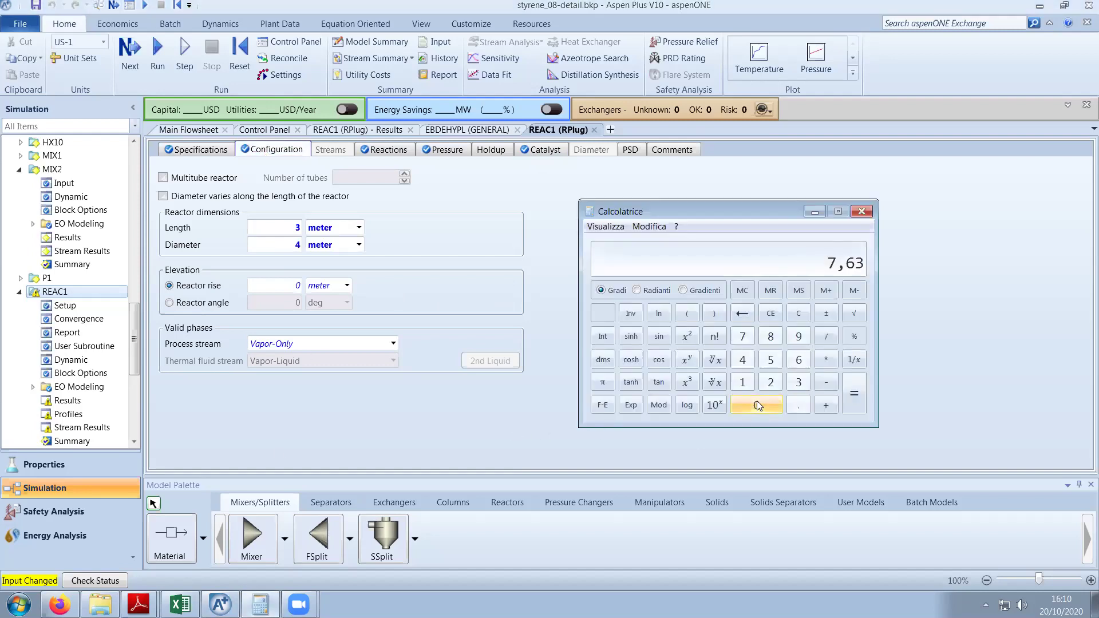
text(3/3)
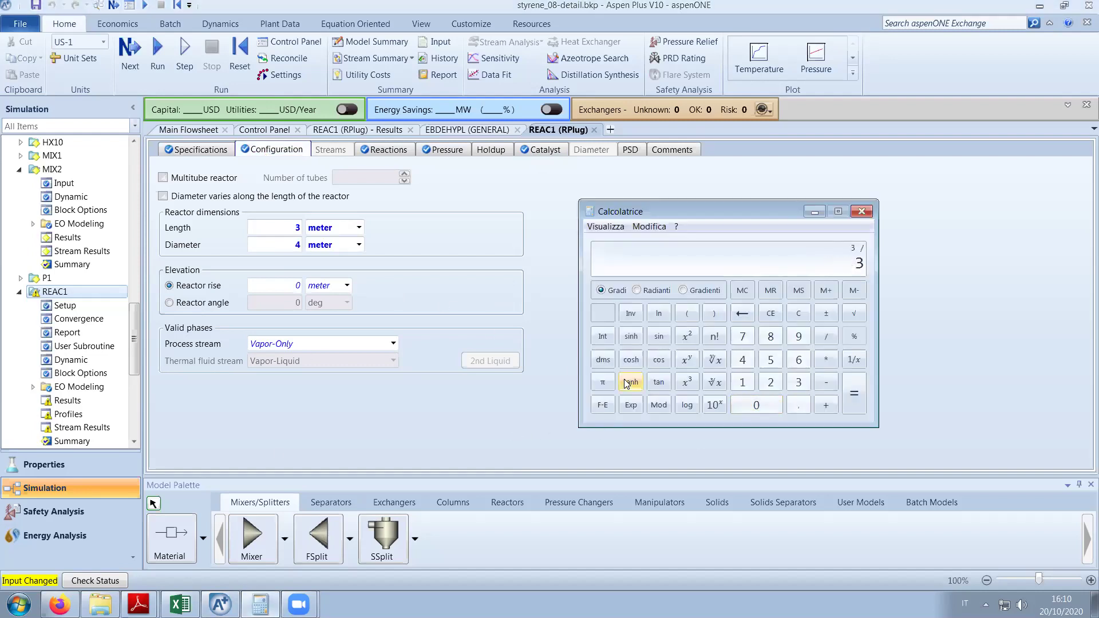
text(4*4*)
text(,)
text(25*3,14)
key(Return)
Check the catalyst density in Table I of the ethylbenzene dehydrogenation reactor paper and multiply the calculated volume by 2,1.
click(139, 604)
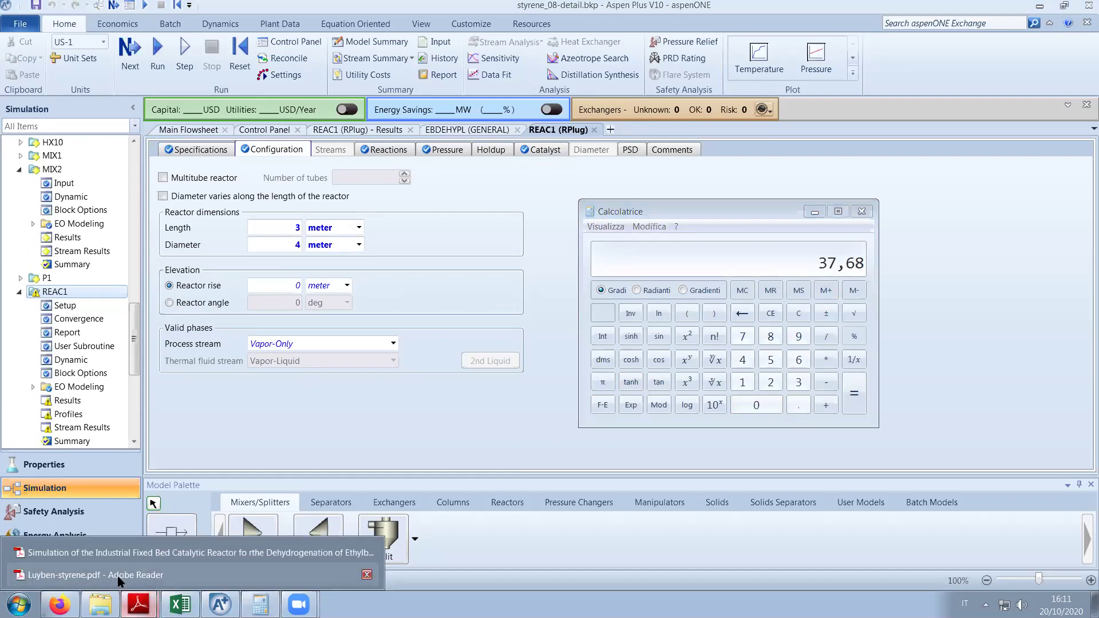
click(112, 552)
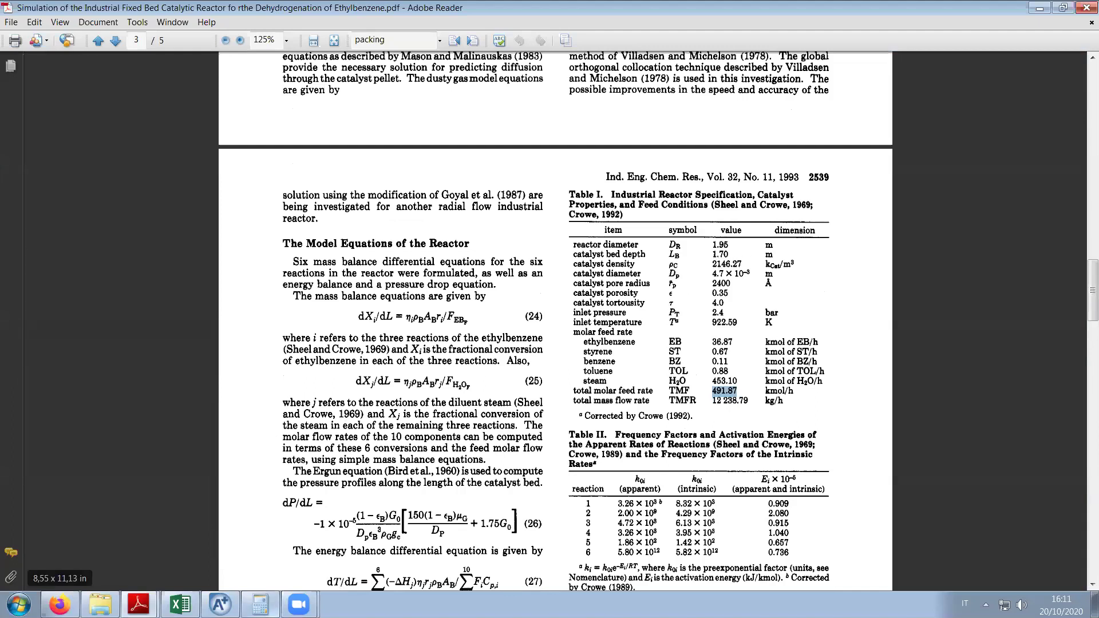
click(260, 604)
key(asterisk)
text(2,1)
key(Return)
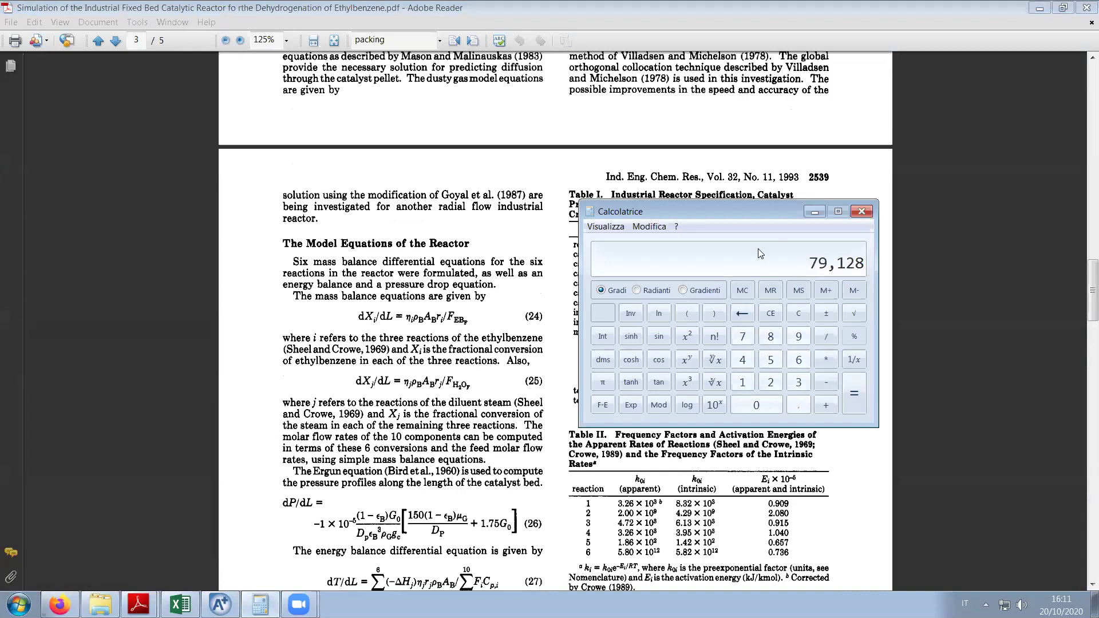
drag(773, 213, 453, 209)
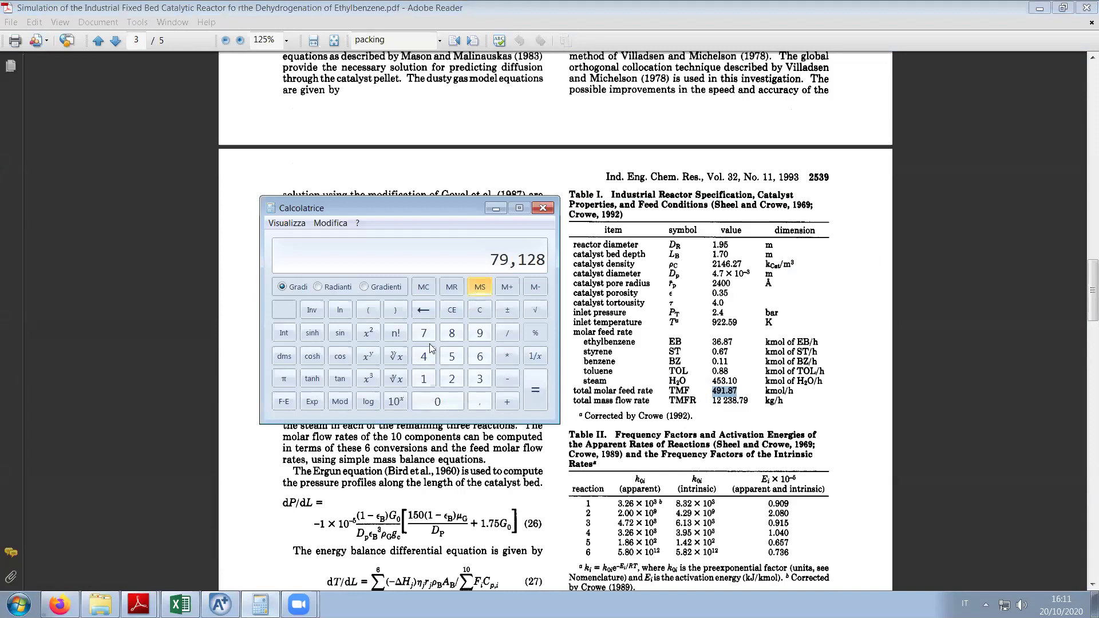
Open REAC1's catalyst specifications in Aspen Plus and multiply the calculated catalyst mass by 0,6 in the calculator.
click(220, 604)
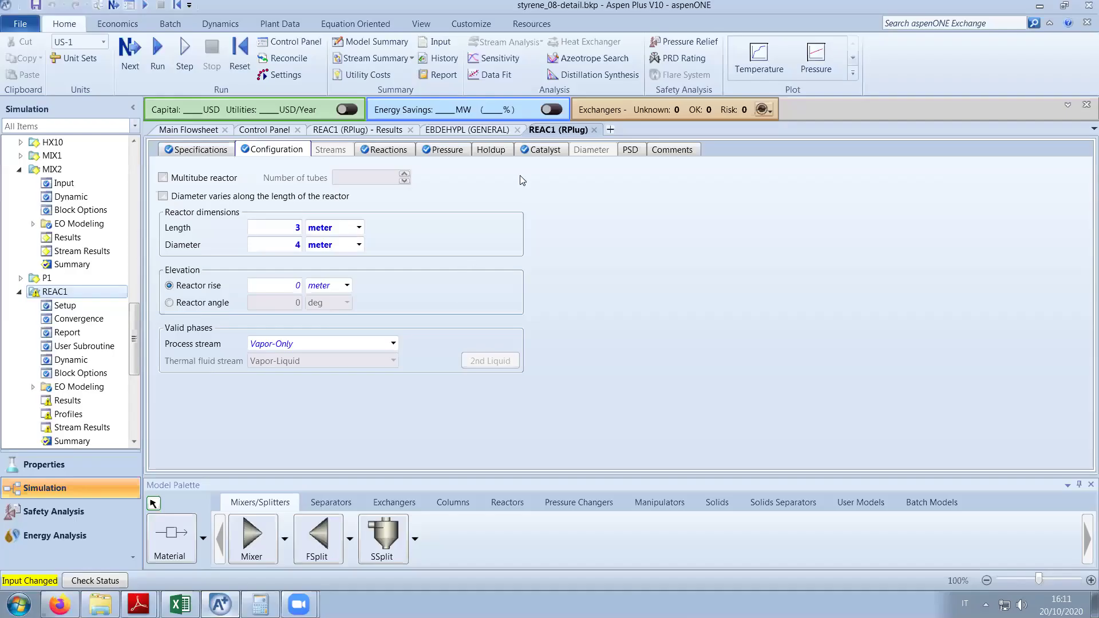
click(538, 150)
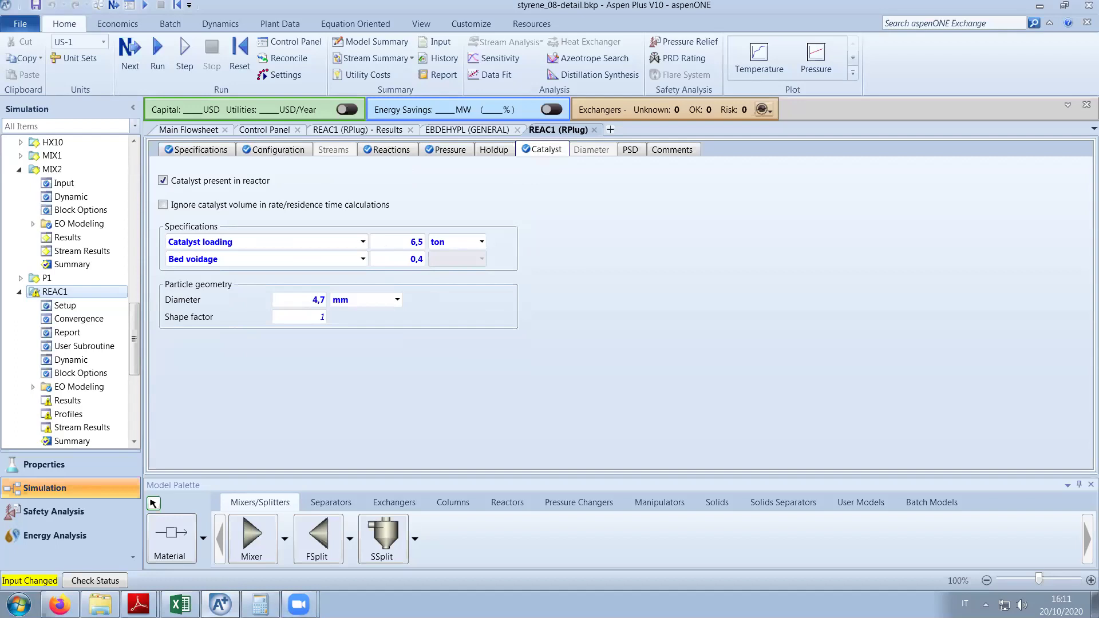
click(260, 605)
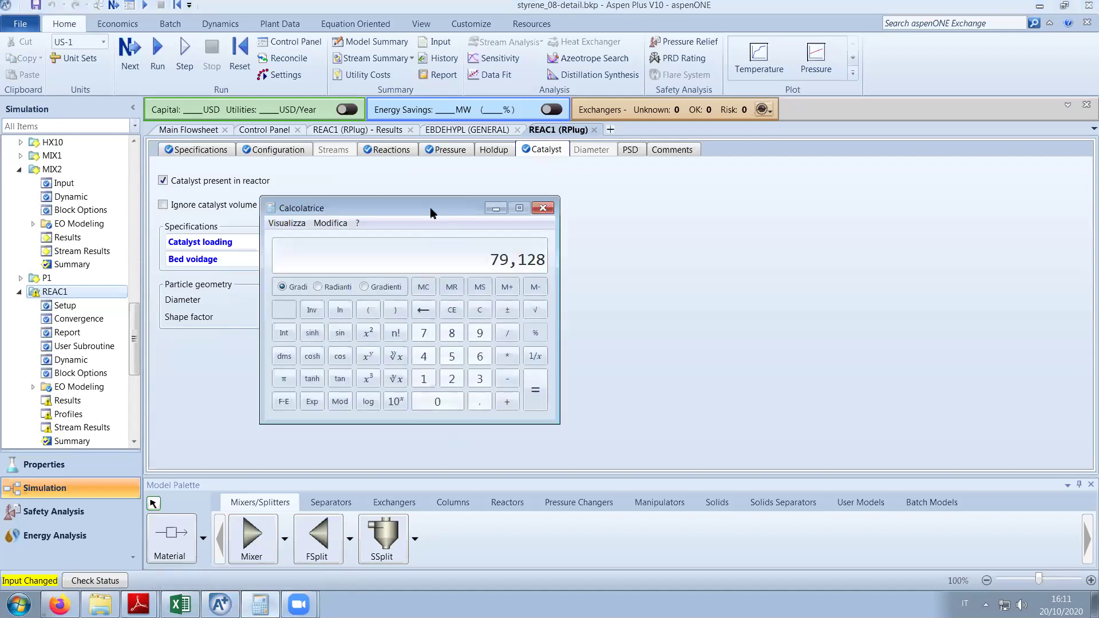
drag(431, 213, 701, 206)
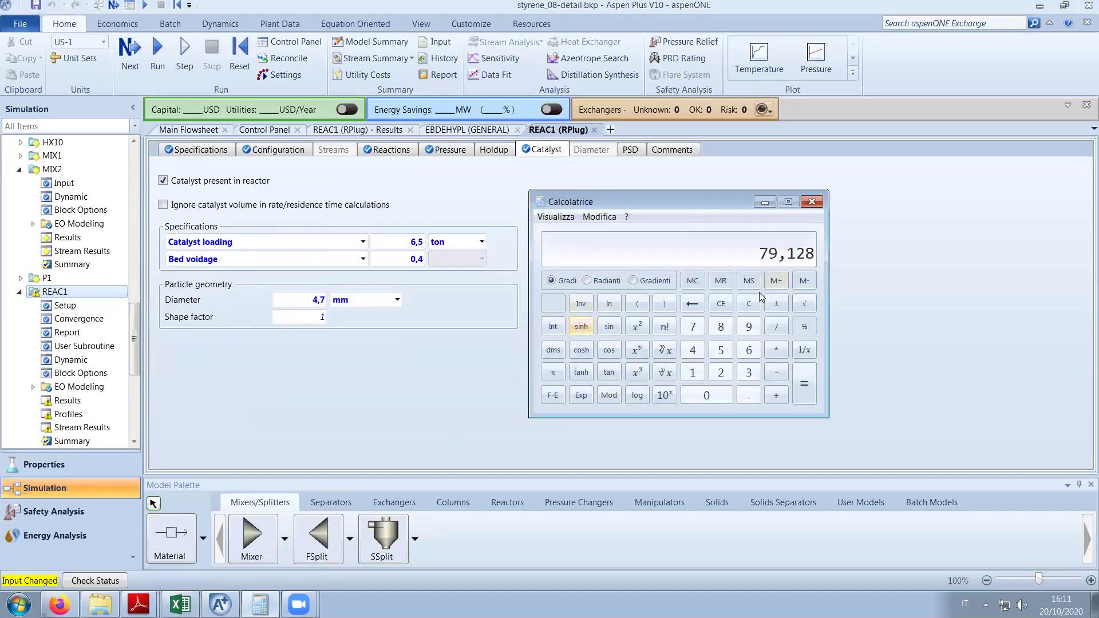
key(asterisk)
text(0,6)
key(Return)
Set REAC1's catalyst loading to 47 ton.
click(380, 252)
text(47)
key(Return)
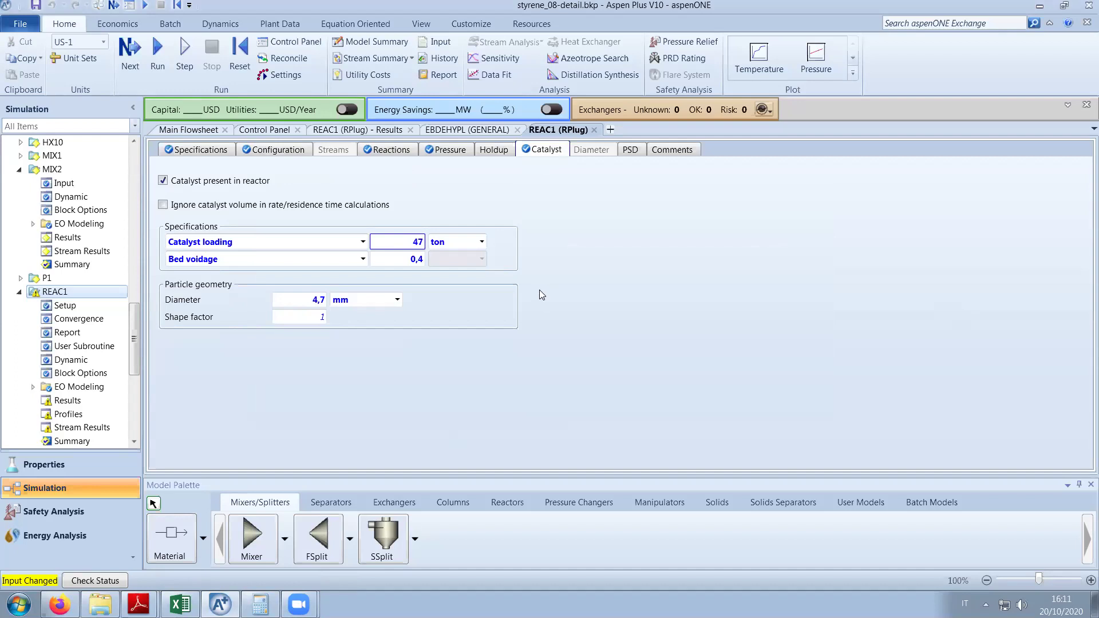
Run the simulation with the resized REAC1 and recheck its catalyst specifications and the run messages.
click(269, 131)
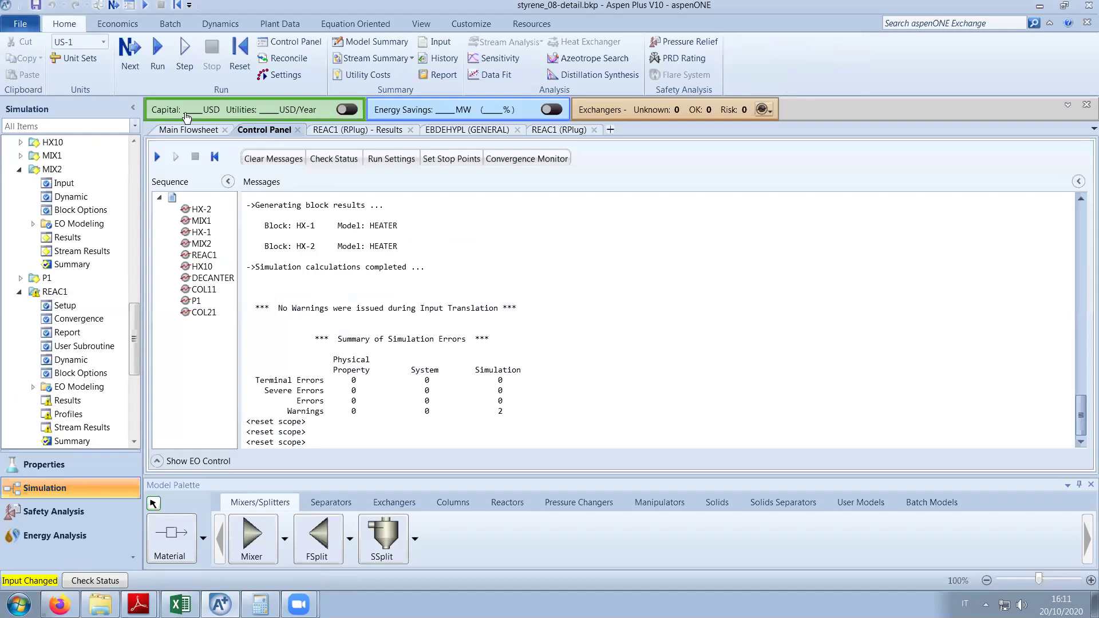
click(158, 73)
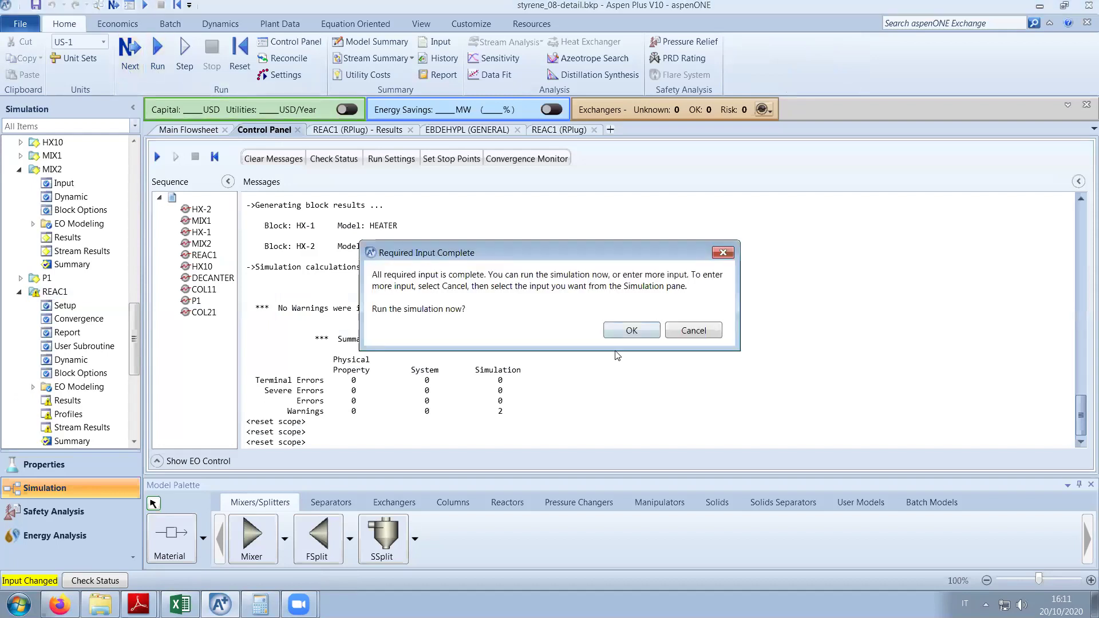
click(621, 331)
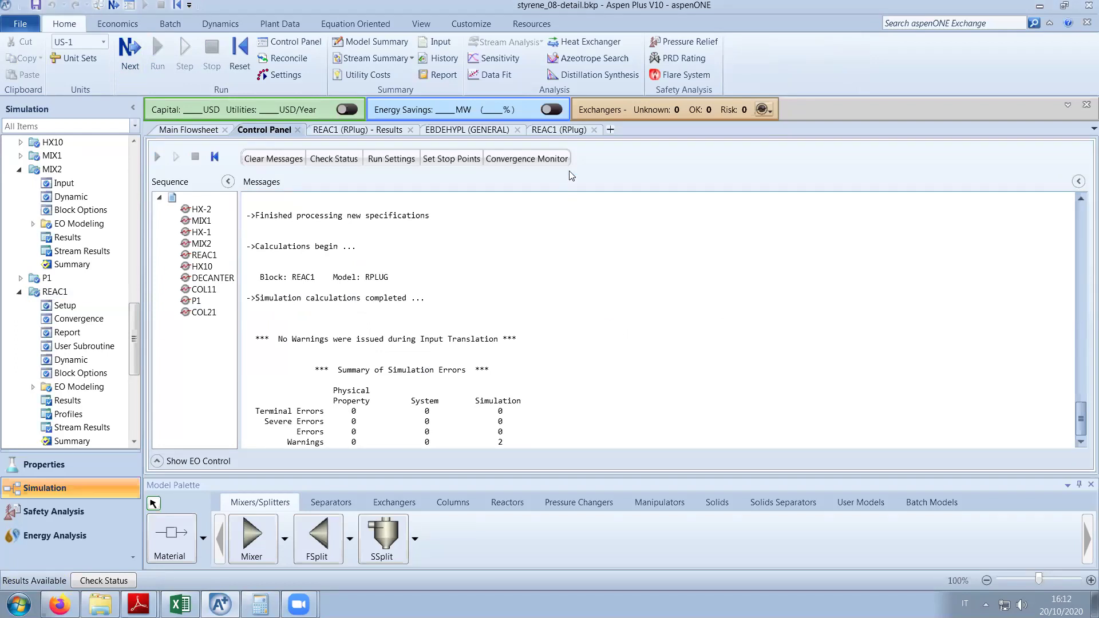
click(557, 131)
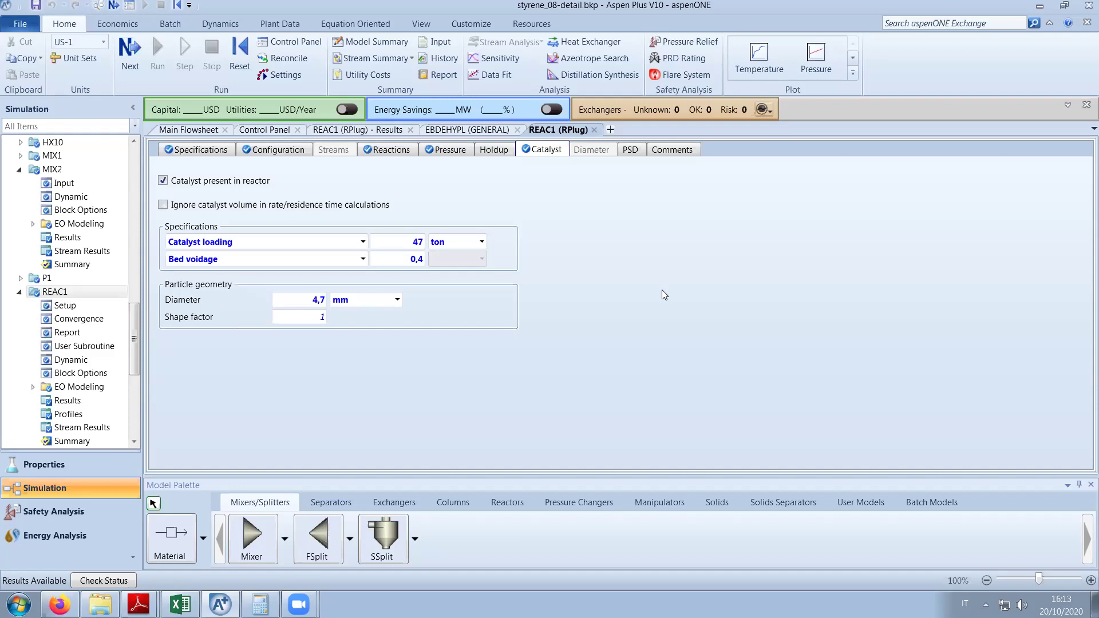
click(265, 131)
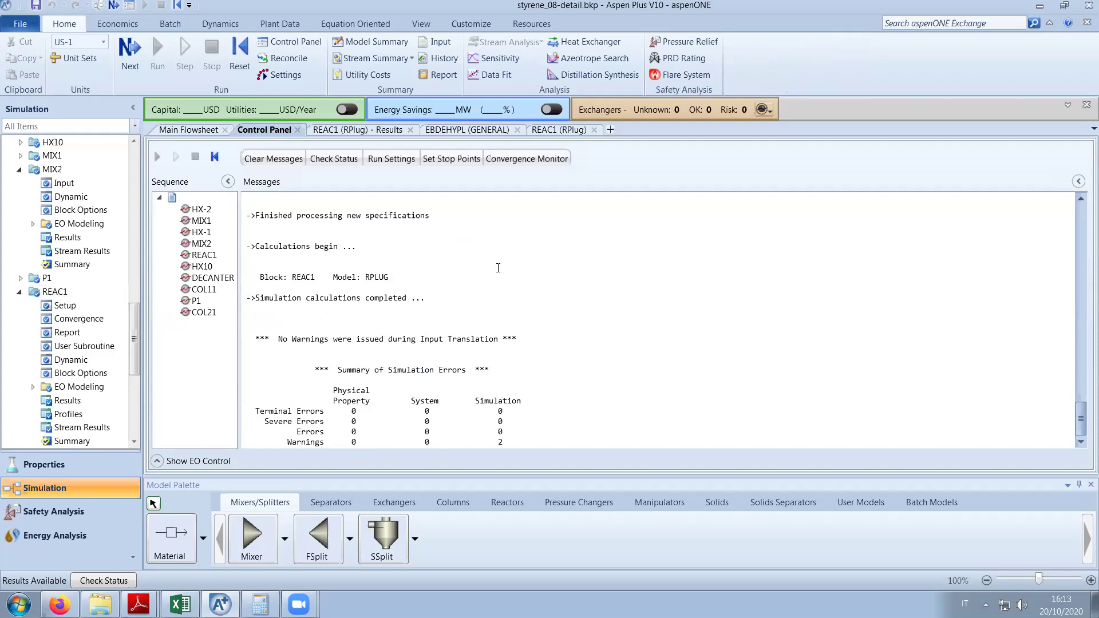
Close the EBDEHYPL form and compare the temperature, pressure and other properties of 16-FEED and TESTPROD in REAC1's stream results.
click(517, 129)
click(461, 131)
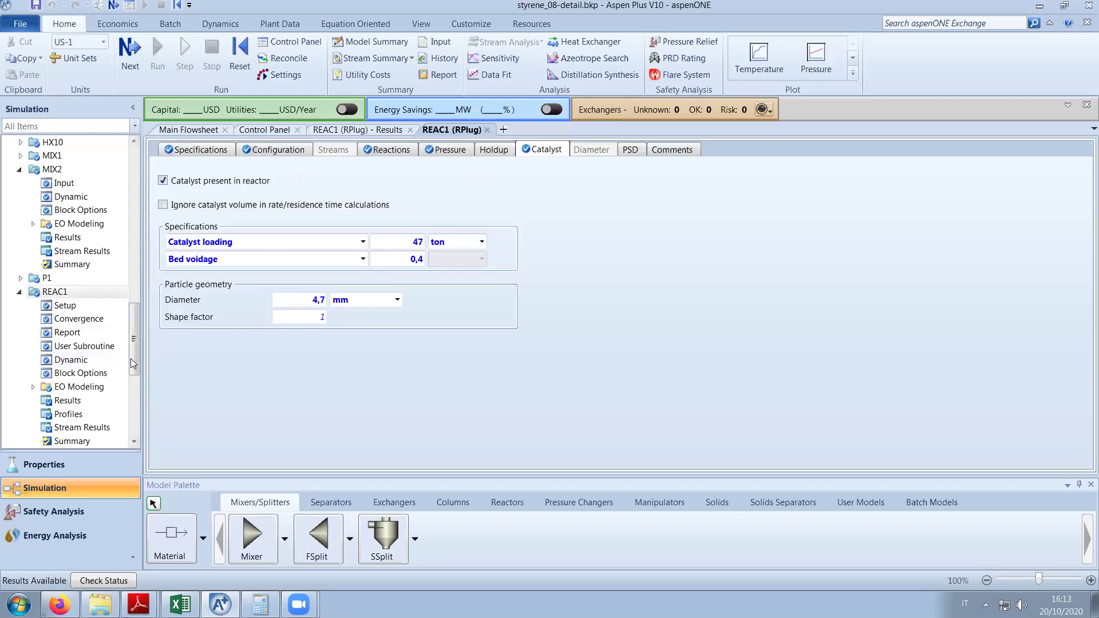
drag(135, 342, 133, 386)
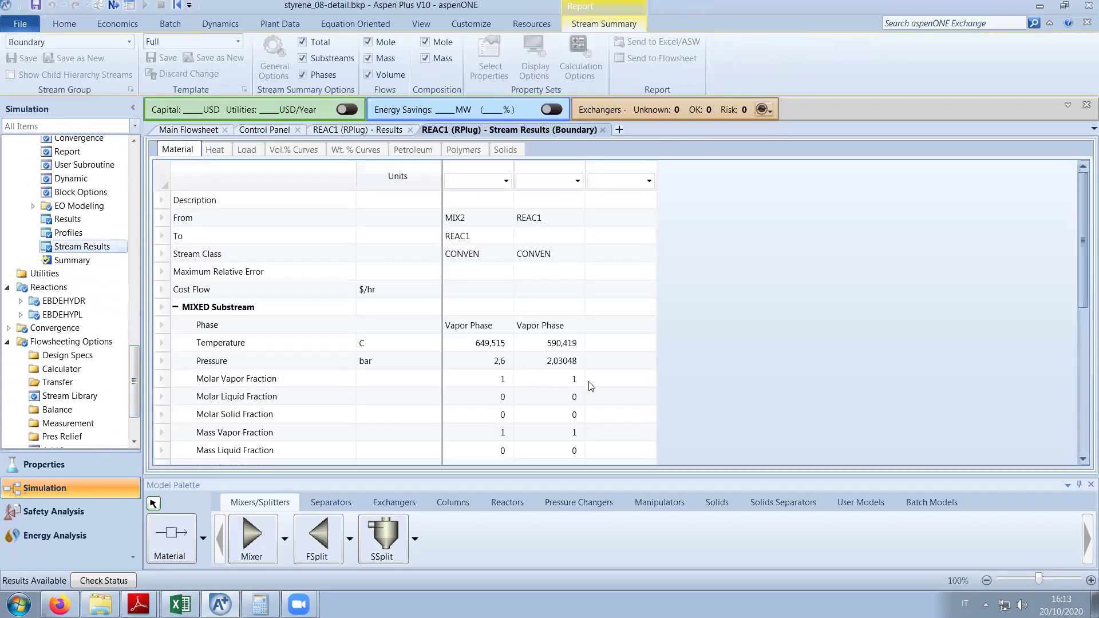
scroll(591, 386, down, 1)
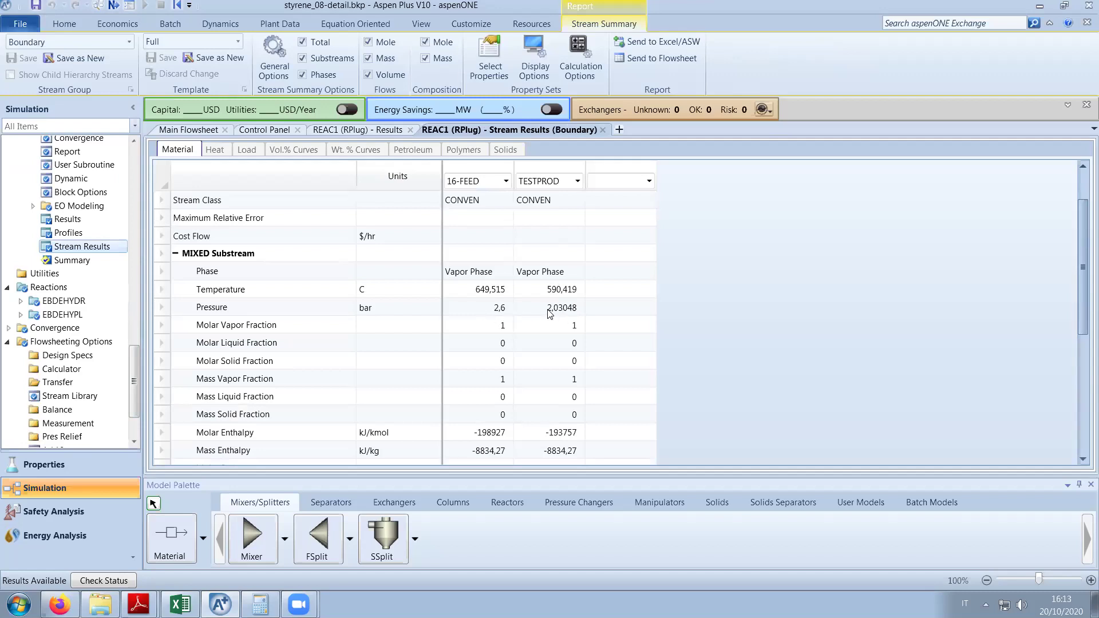
scroll(550, 314, down, 1)
scroll(567, 326, down, 2)
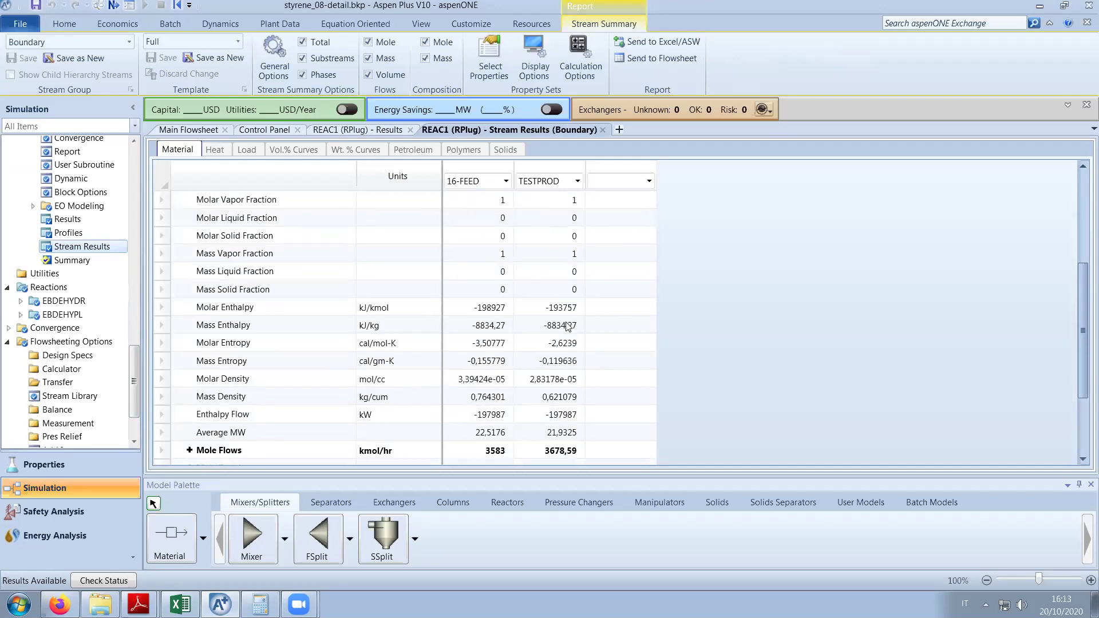
scroll(566, 326, down, 2)
scroll(612, 322, up, 2)
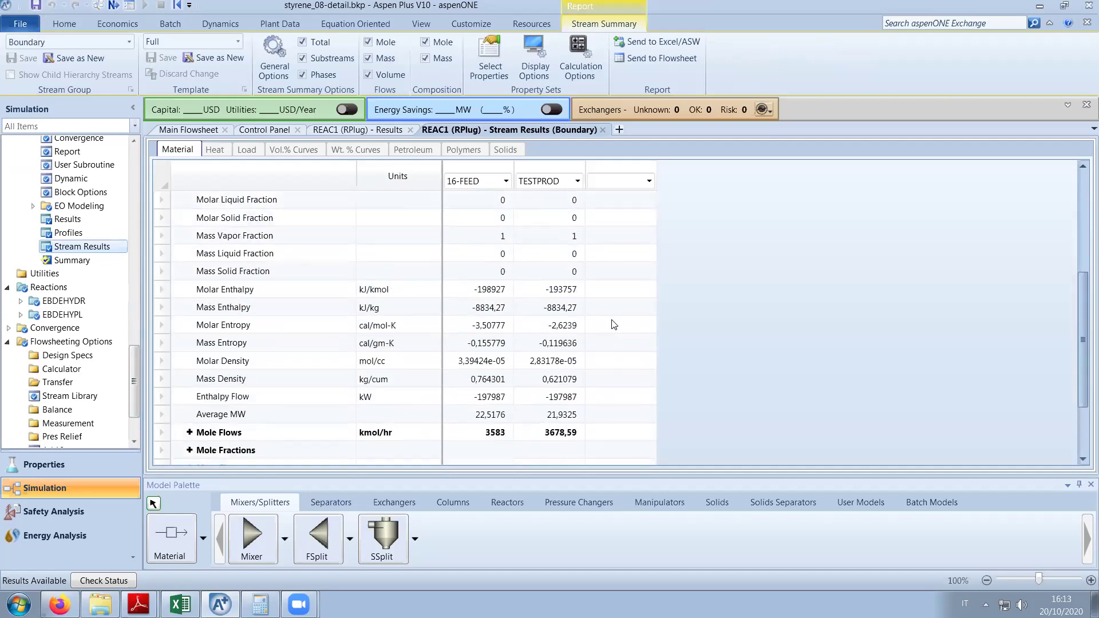
scroll(614, 324, up, 2)
scroll(614, 324, down, 3)
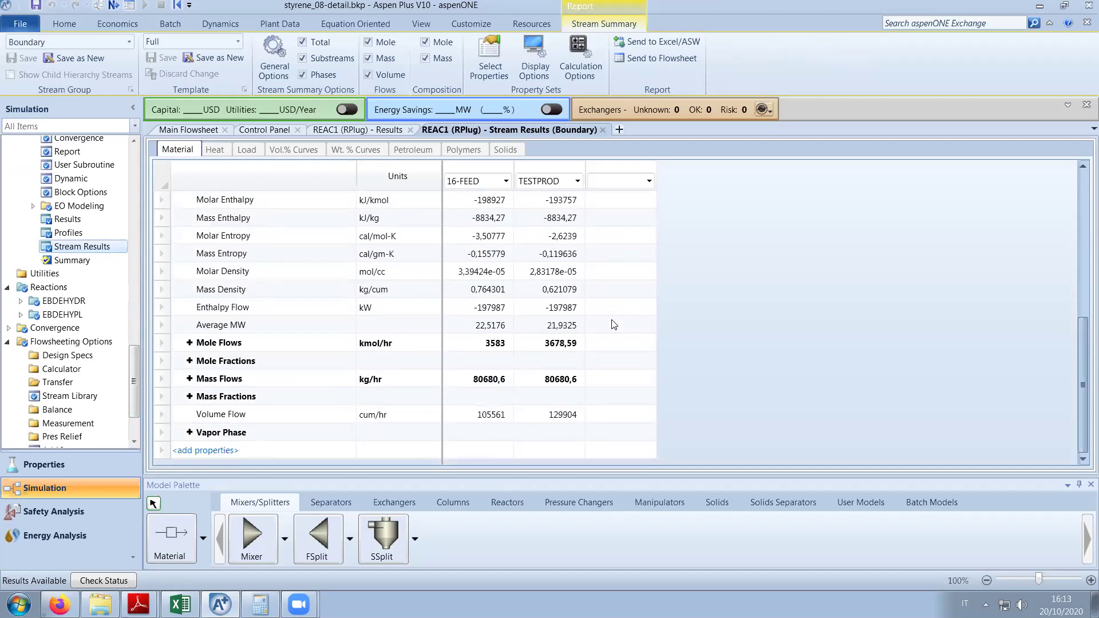
Expand the mole flows in REAC1's stream results and examine the component flows of 16-FEED and TESTPROD.
click(190, 343)
scroll(650, 354, down, 1)
scroll(650, 354, down, 2)
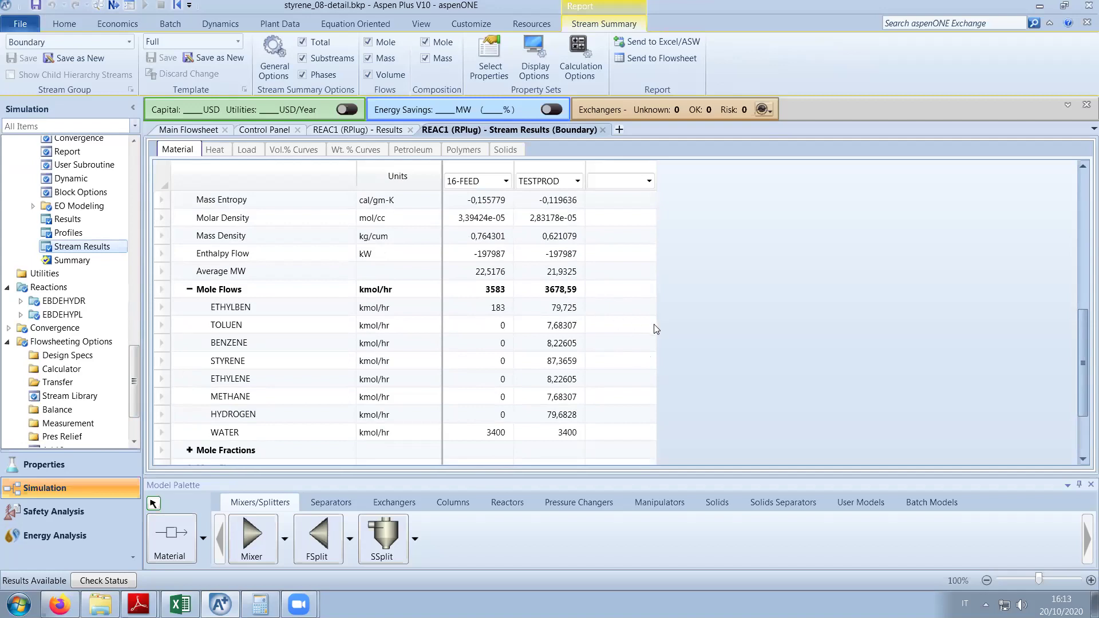
scroll(656, 327, down, 2)
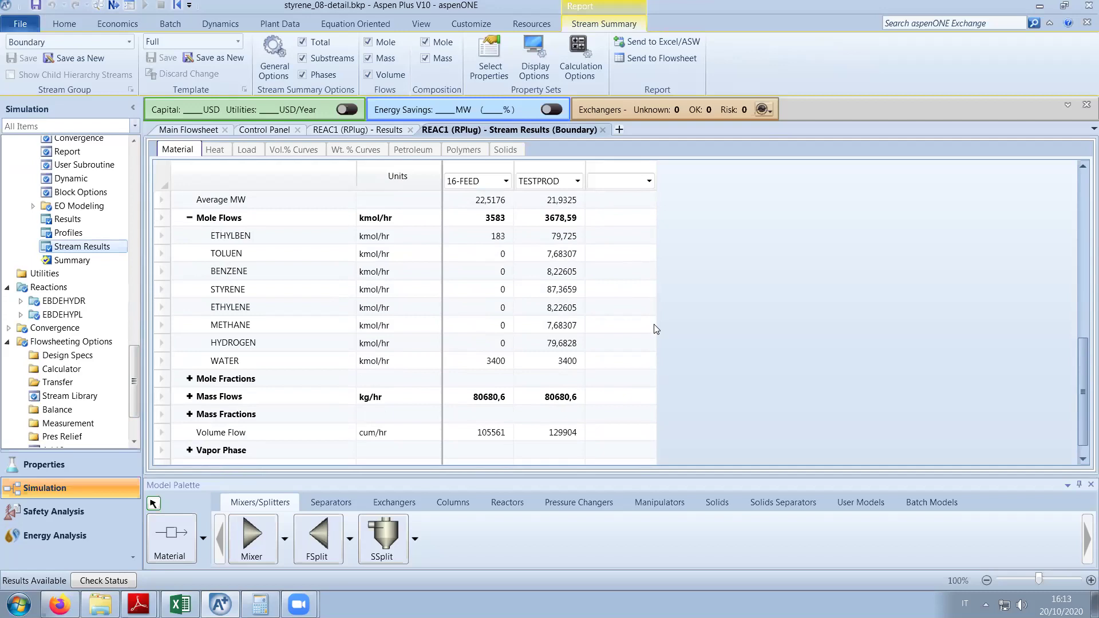
Bring up the calculator beside the REAC1 stream results and enter 103 for the ethylbenzene consumed.
click(258, 604)
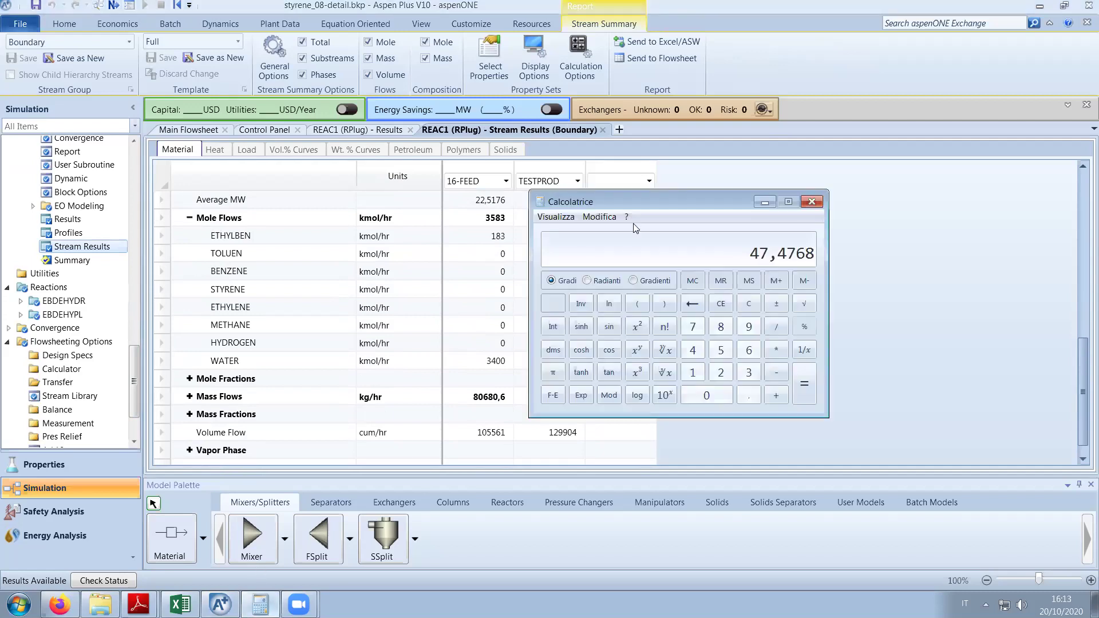
drag(634, 201, 753, 238)
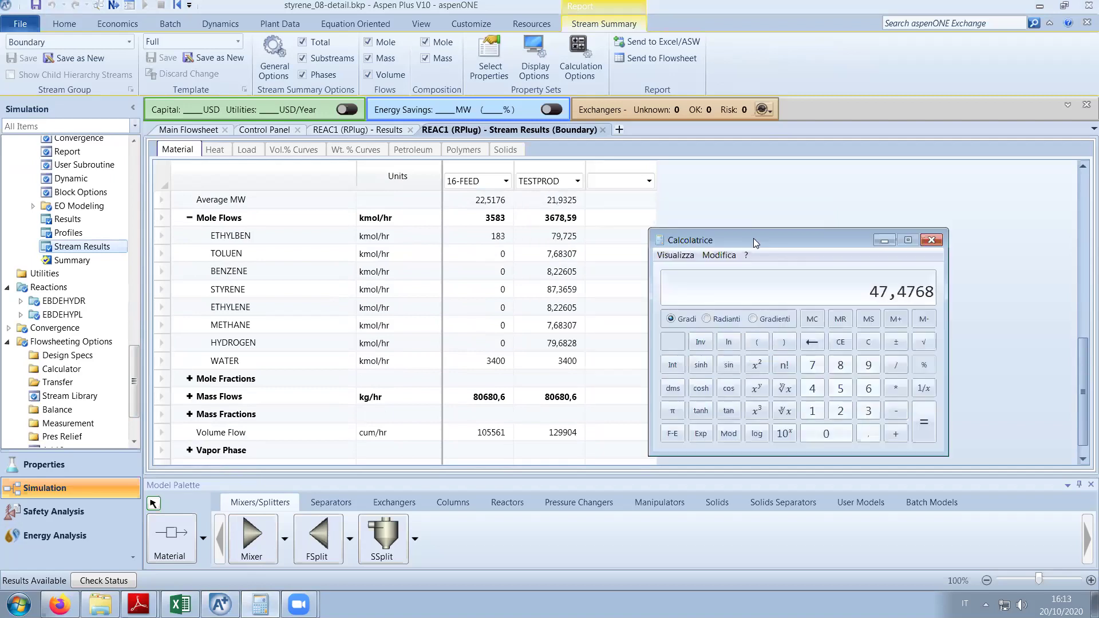
text(103)
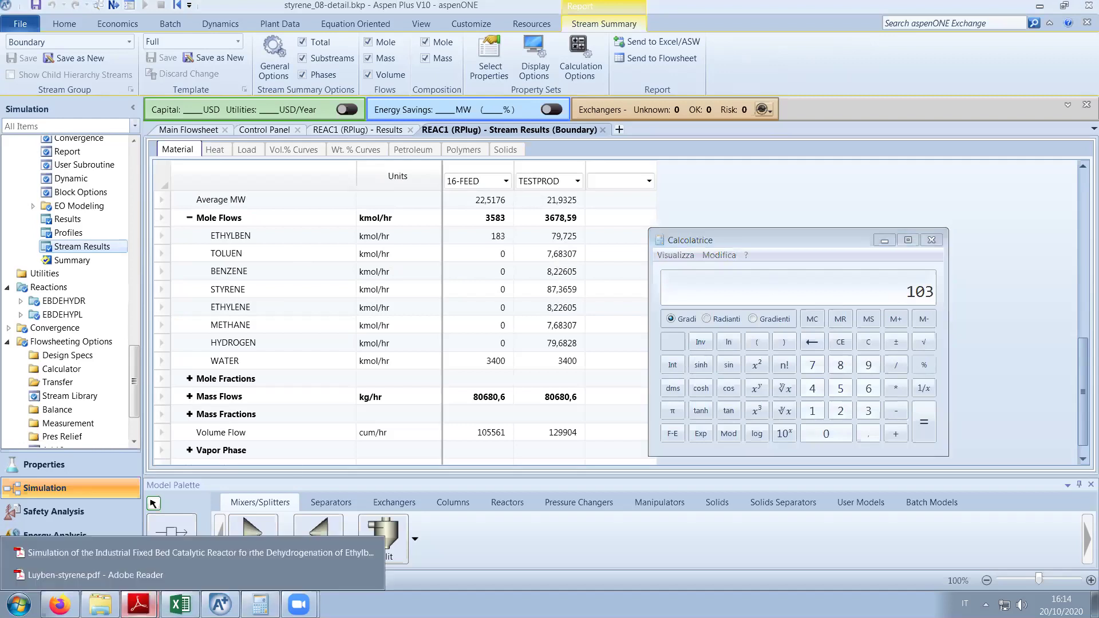
Check the reactor data on the process flowsheet in Luyben-styrene.pdf and minimize the document.
click(133, 585)
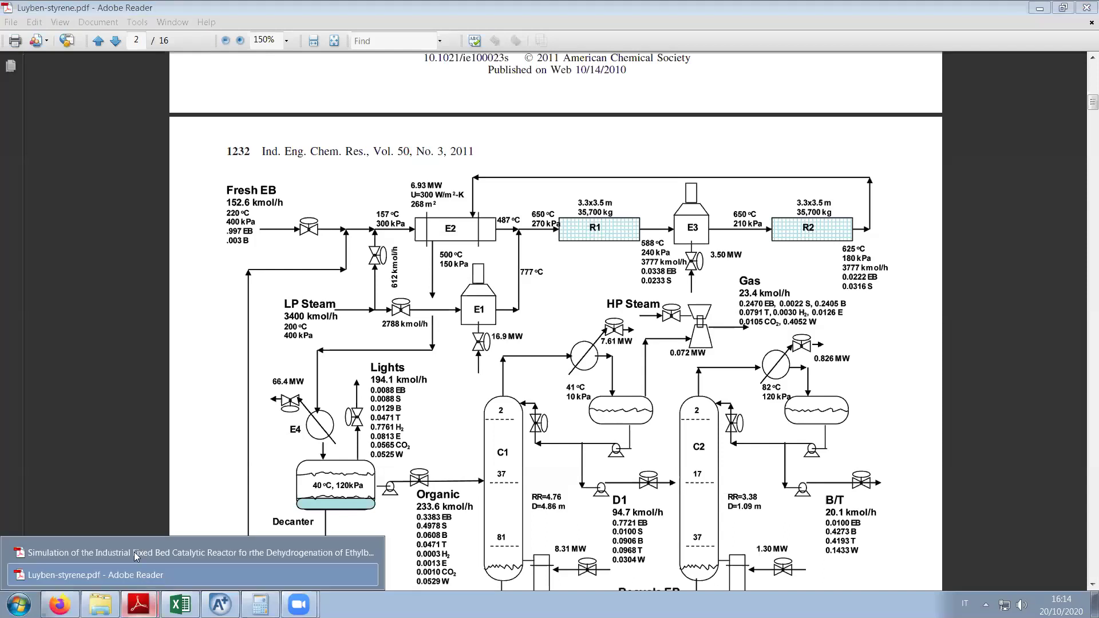
click(750, 341)
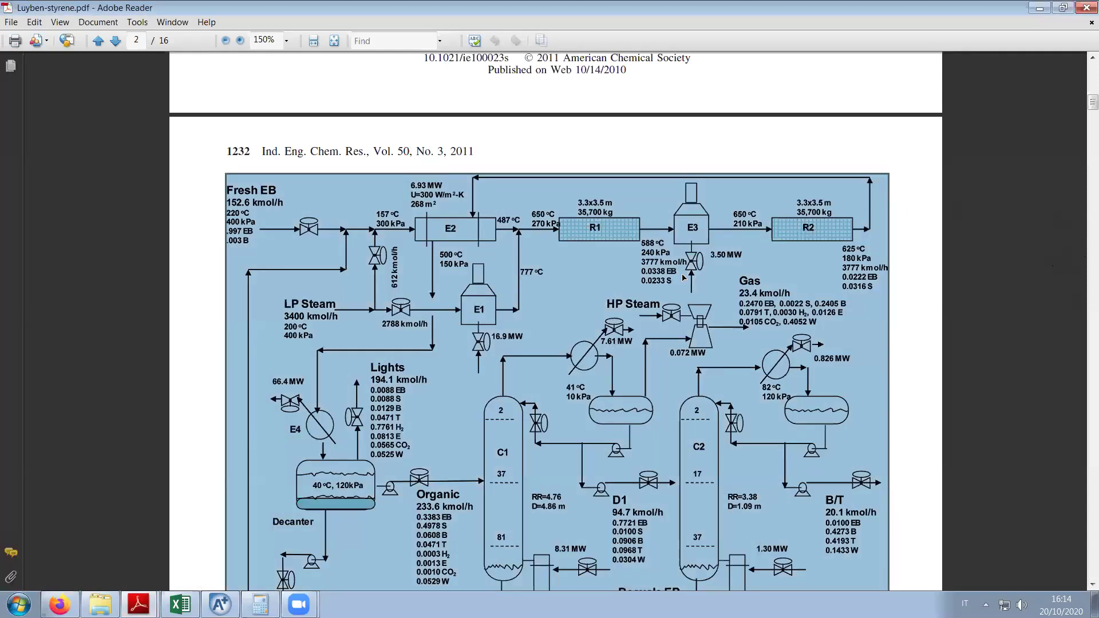
scroll(750, 341, down, 3)
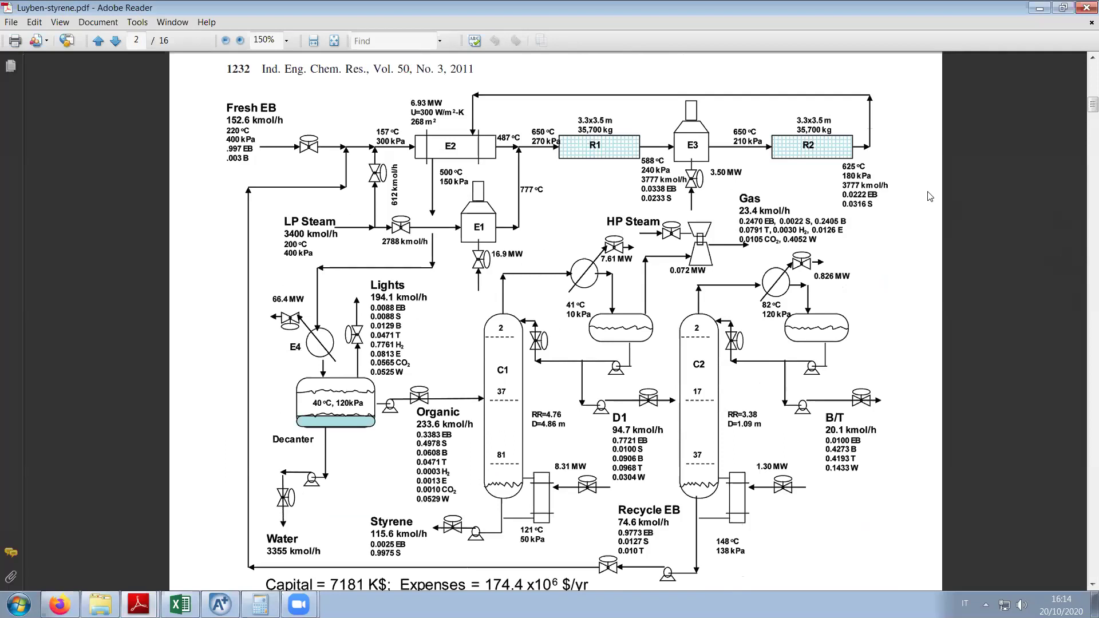
click(1039, 8)
Look up the industrial reactor's conversions and yields in Table III of the ethylbenzene dehydrogenation reactor paper, then minimize it.
mouse_move(139, 605)
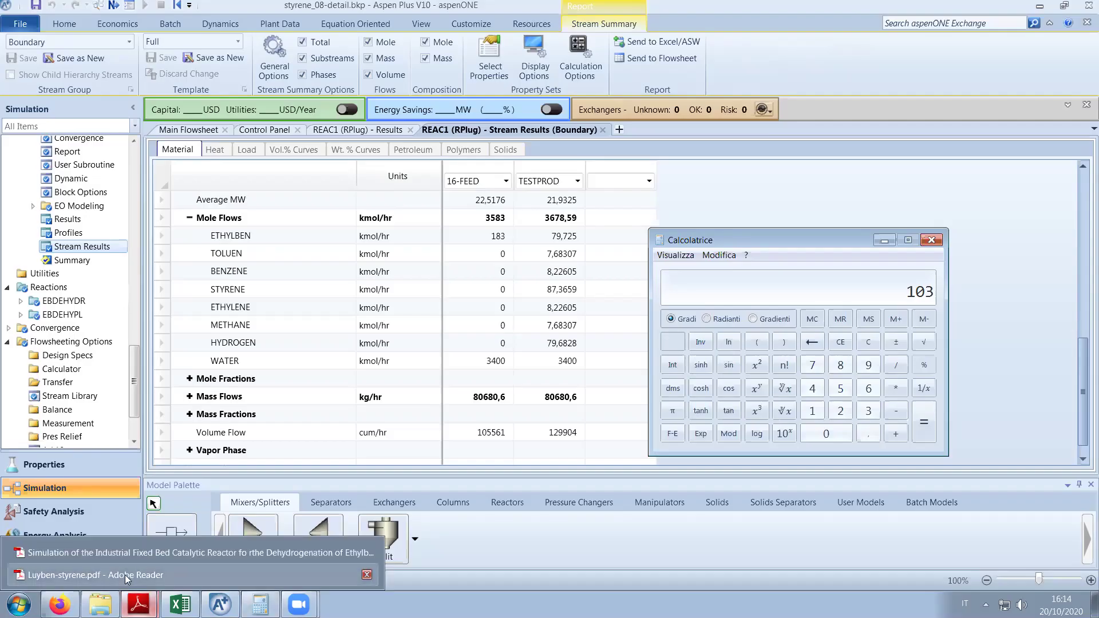
click(119, 550)
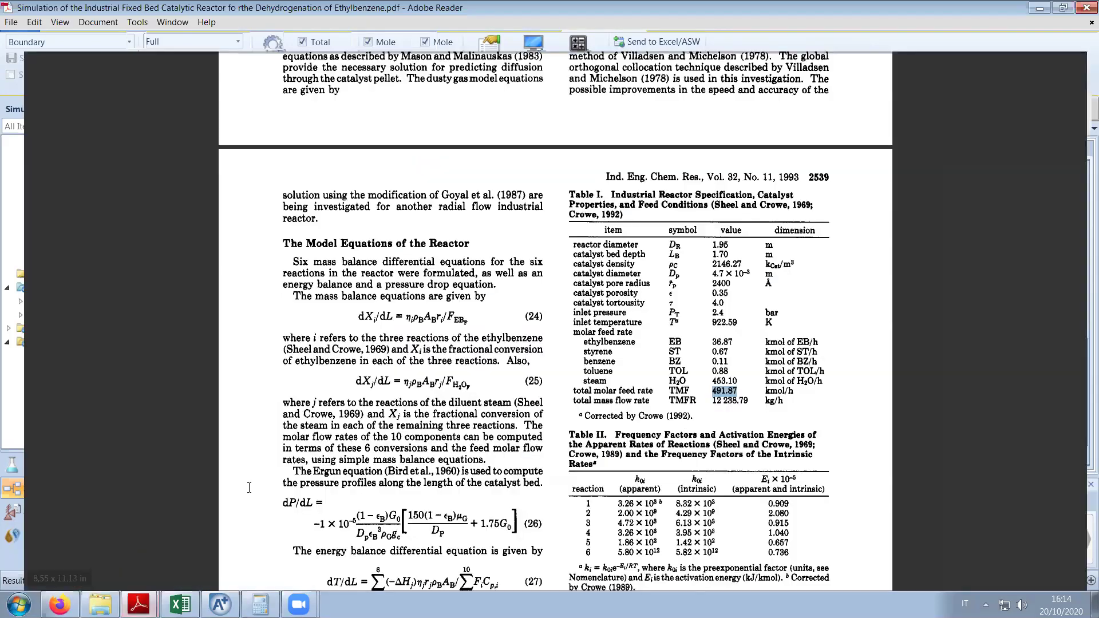
scroll(429, 396, down, 10)
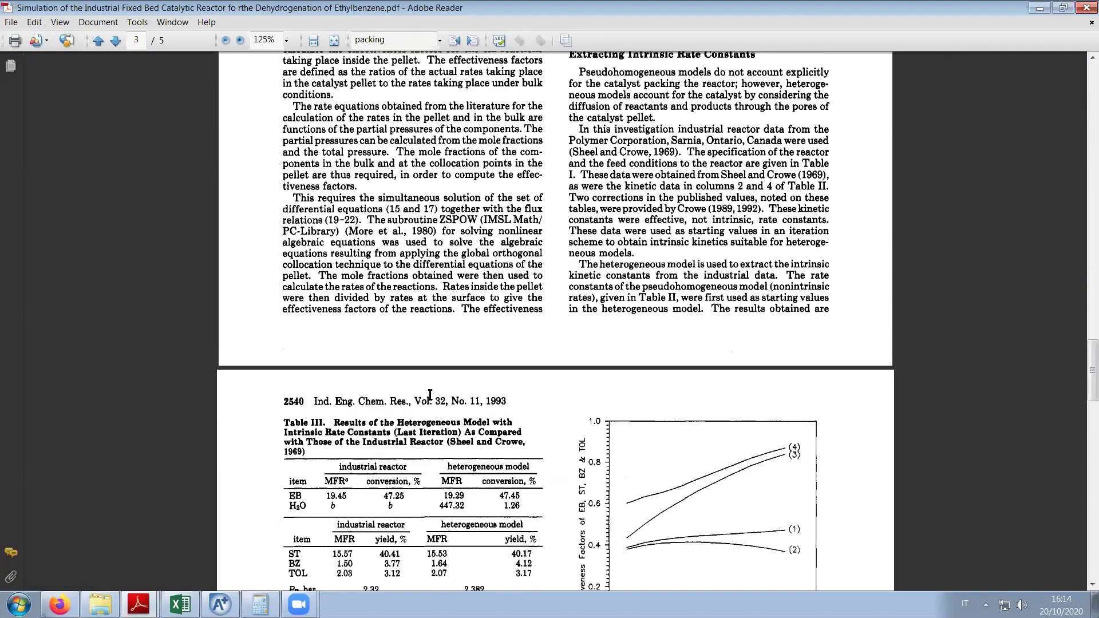
scroll(412, 424, down, 4)
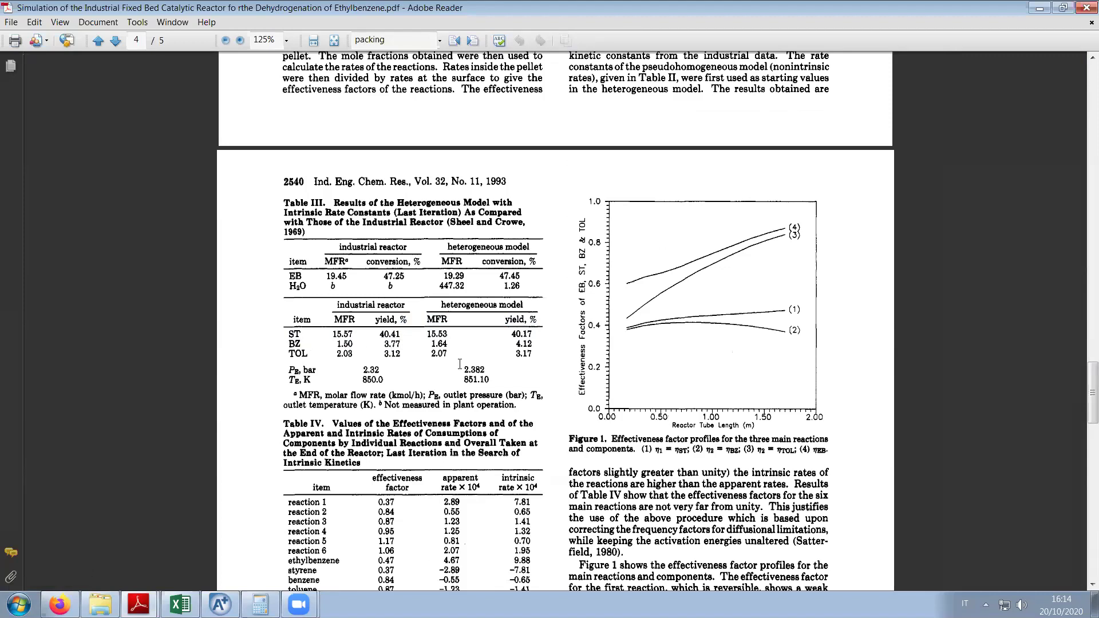
click(1039, 8)
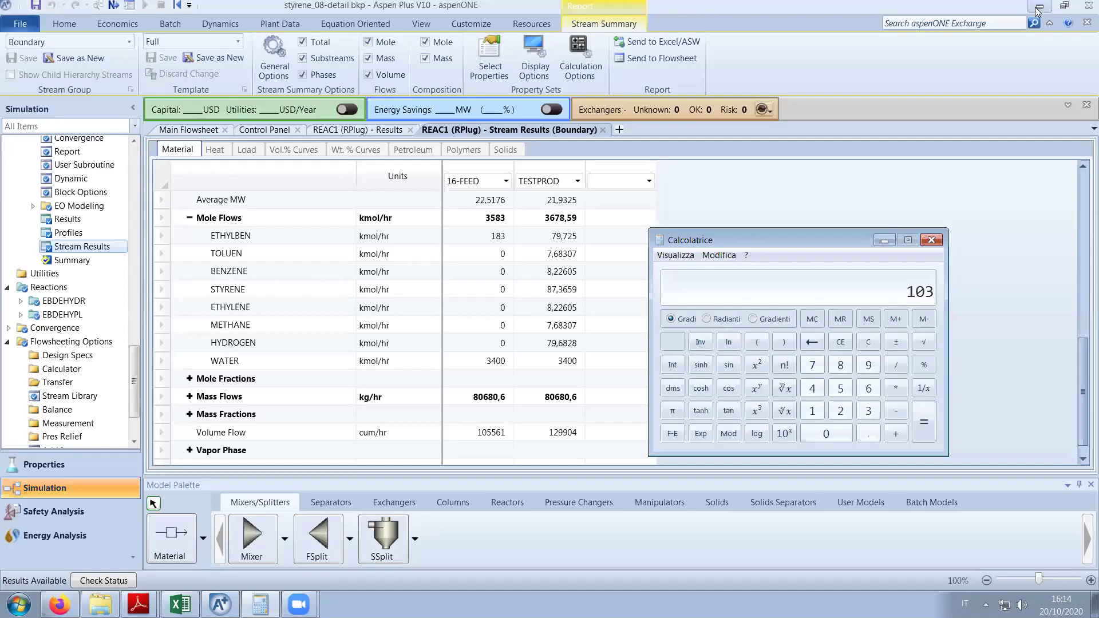
Minimize the calculator and review the outlet temperature, pressure and component mole flows in REAC1's stream results.
click(886, 241)
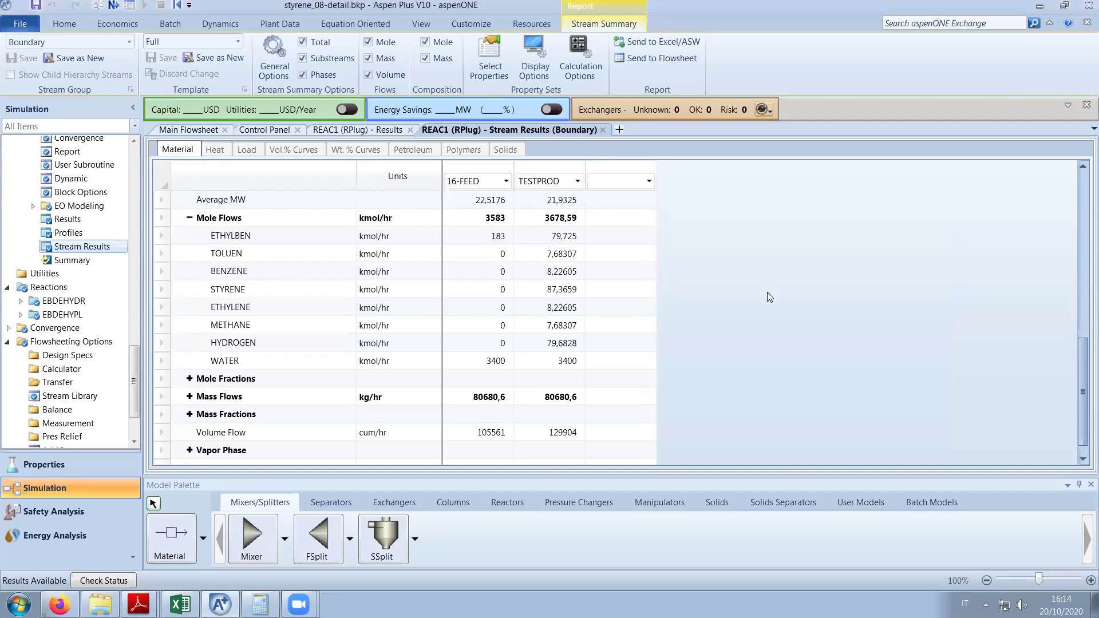
scroll(765, 292, up, 3)
scroll(765, 297, up, 1)
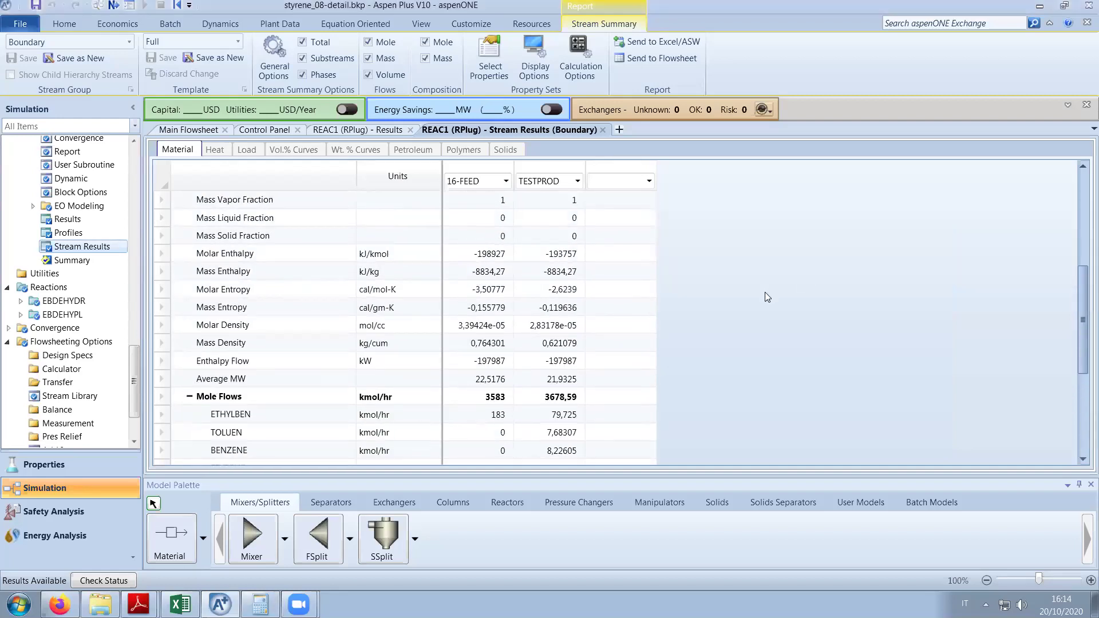
scroll(773, 289, up, 3)
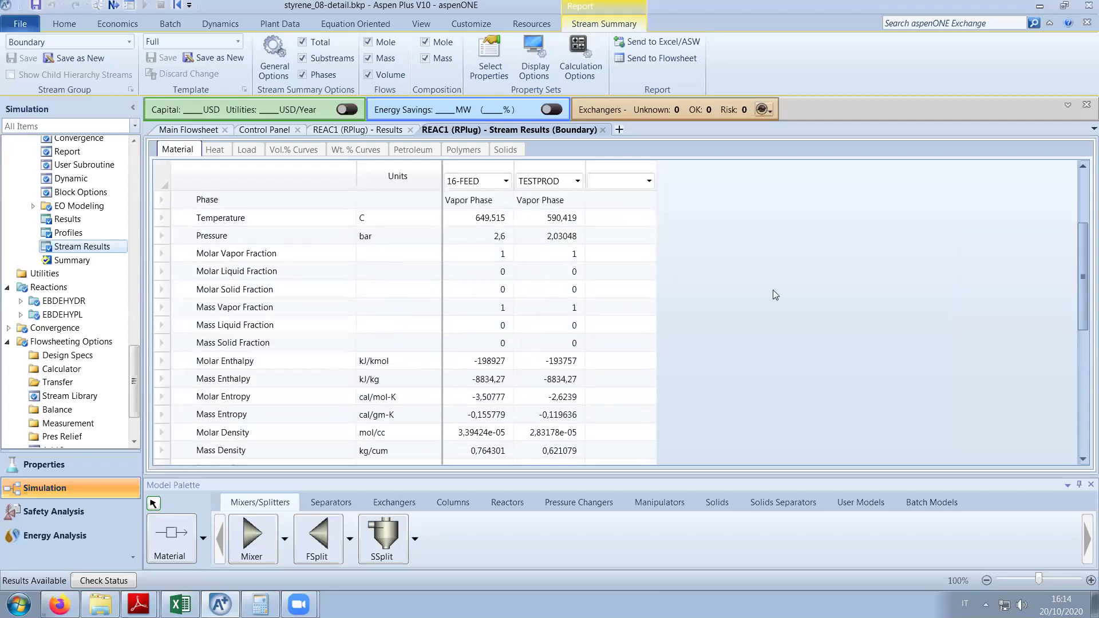
scroll(773, 290, down, 2)
scroll(773, 294, down, 4)
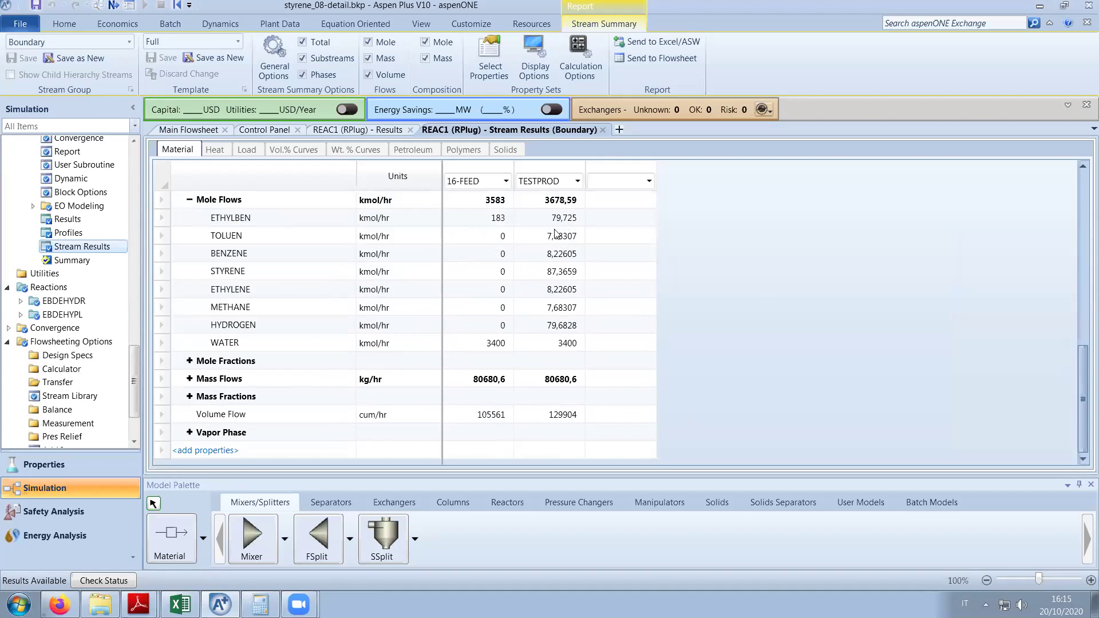
Inspect REAC1 and its stream conditions on the main flowsheet and return to the reactor's stream results.
key(ctrl+Tab)
click(631, 339)
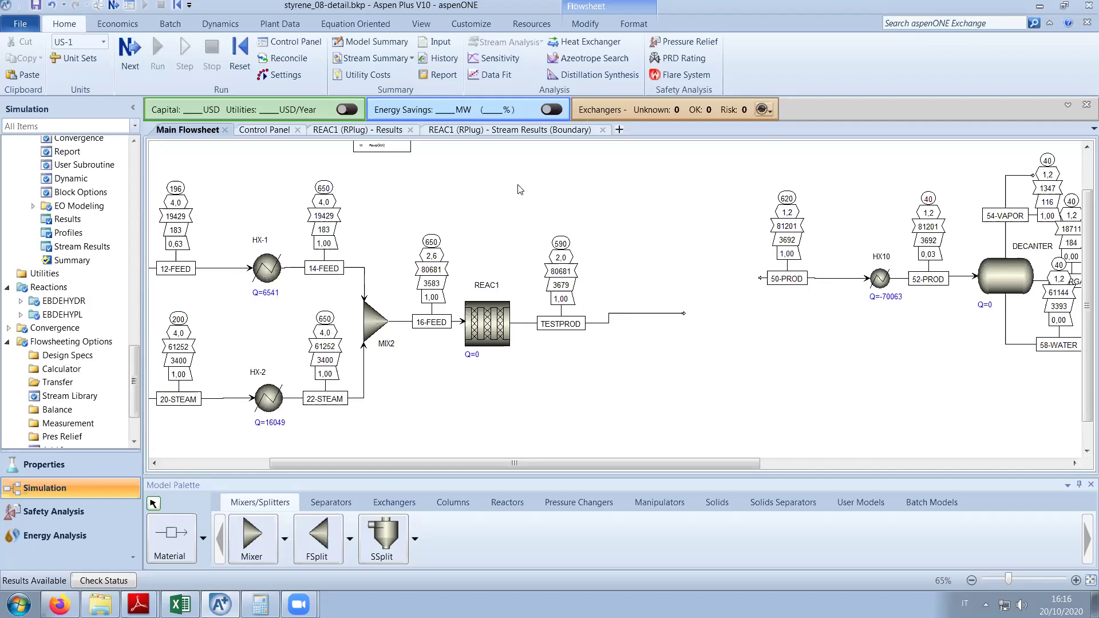
click(496, 129)
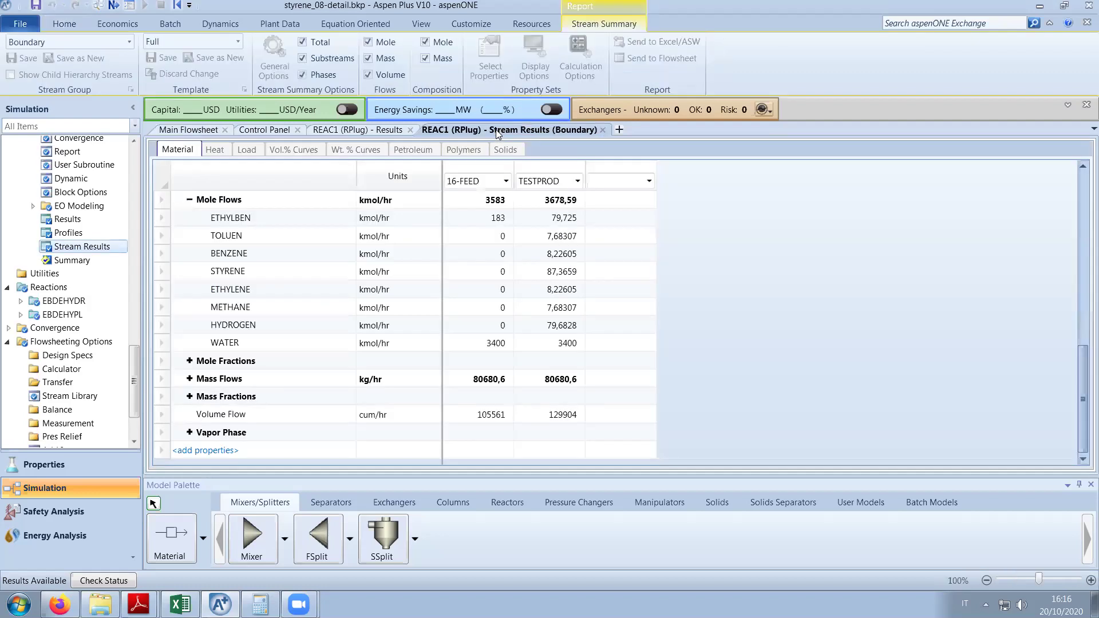
Open REAC1's setup and set the reactor length to 2,5 meter.
click(410, 130)
drag(131, 370, 135, 332)
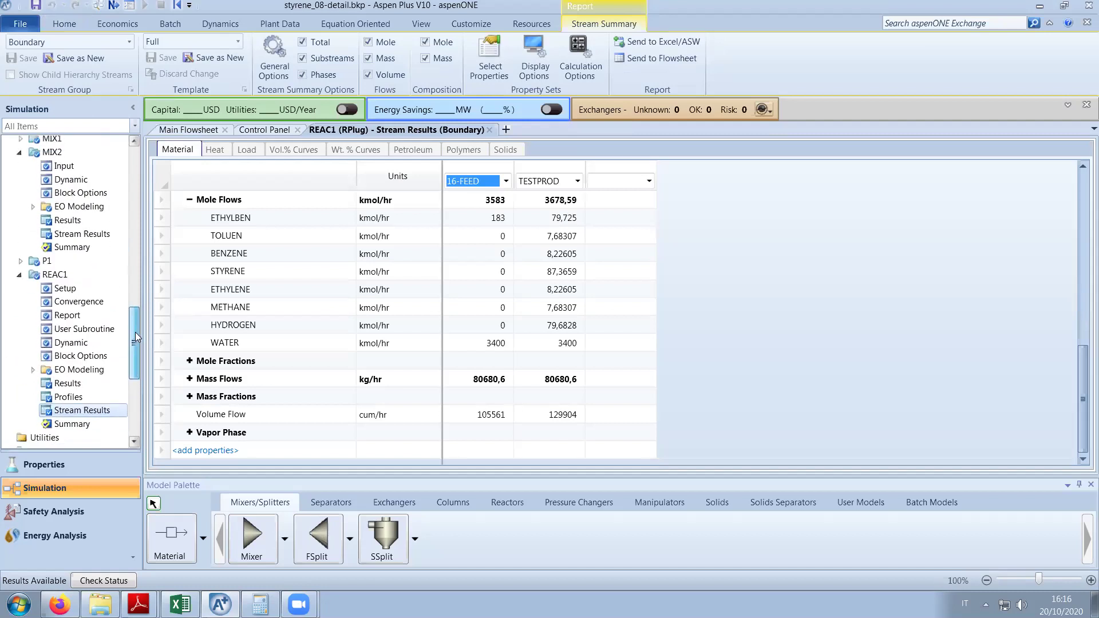
click(105, 291)
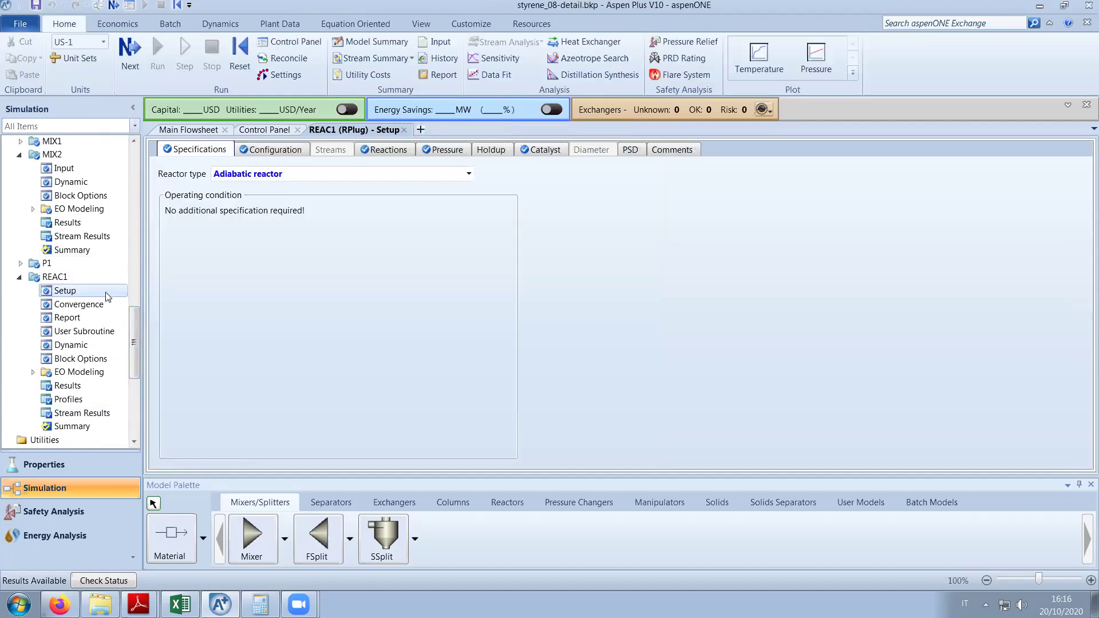
click(277, 149)
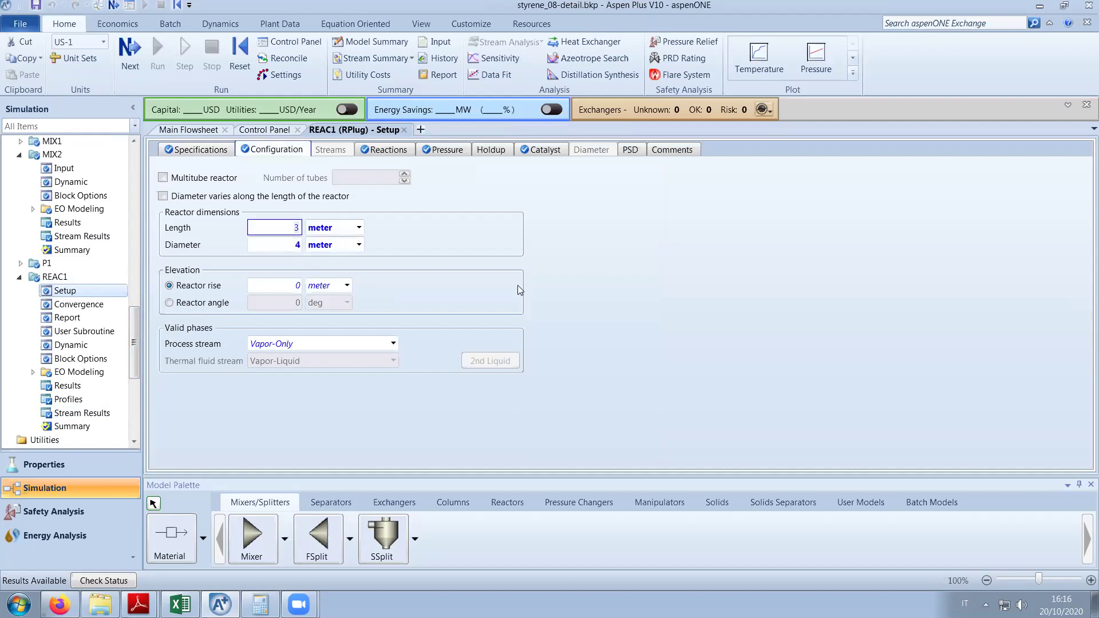
key(BackSpace)
text(2,8)
key(BackSpace)
text(5)
key(Return)
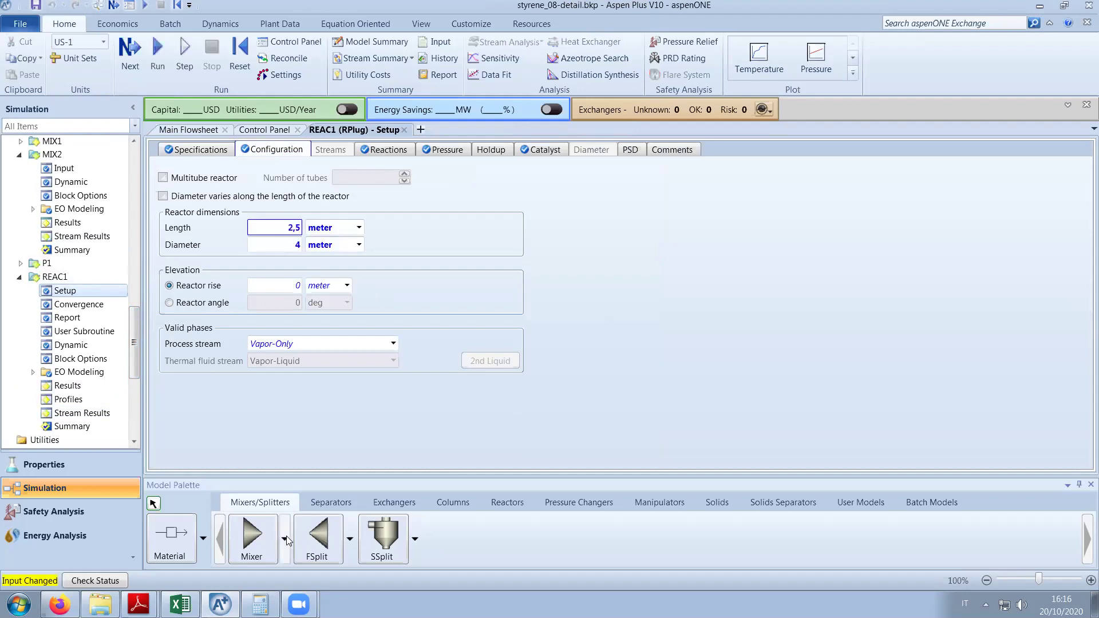
Calculate the catalyst loading scaled to the shorter bed as 2,5/3 times 47 in the calculator.
click(260, 604)
text(2/)
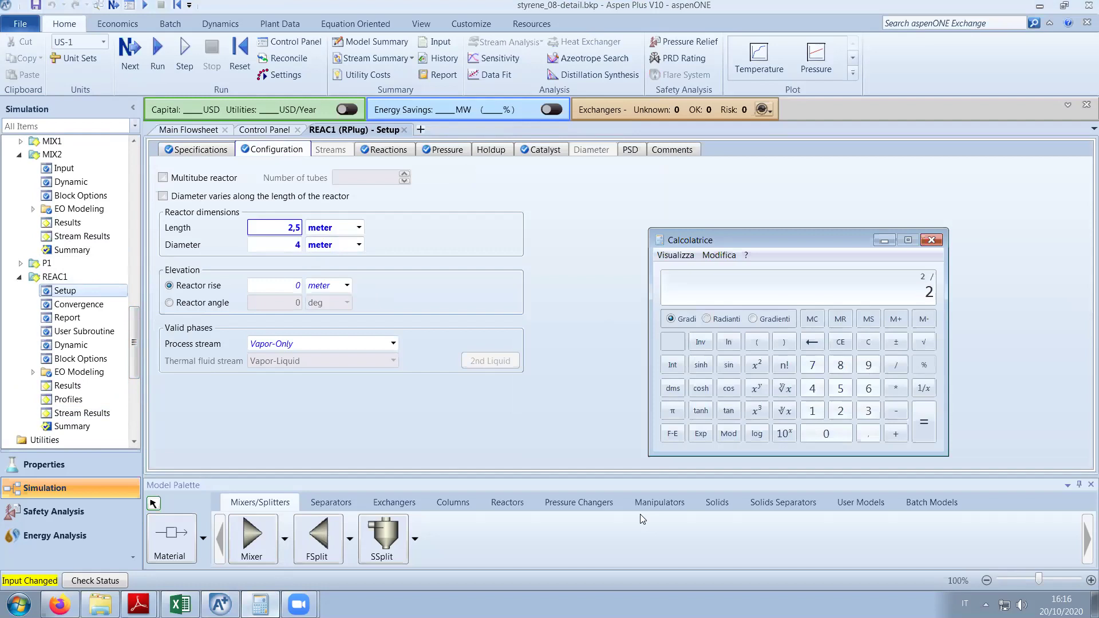
text(,5/3)
key(Return)
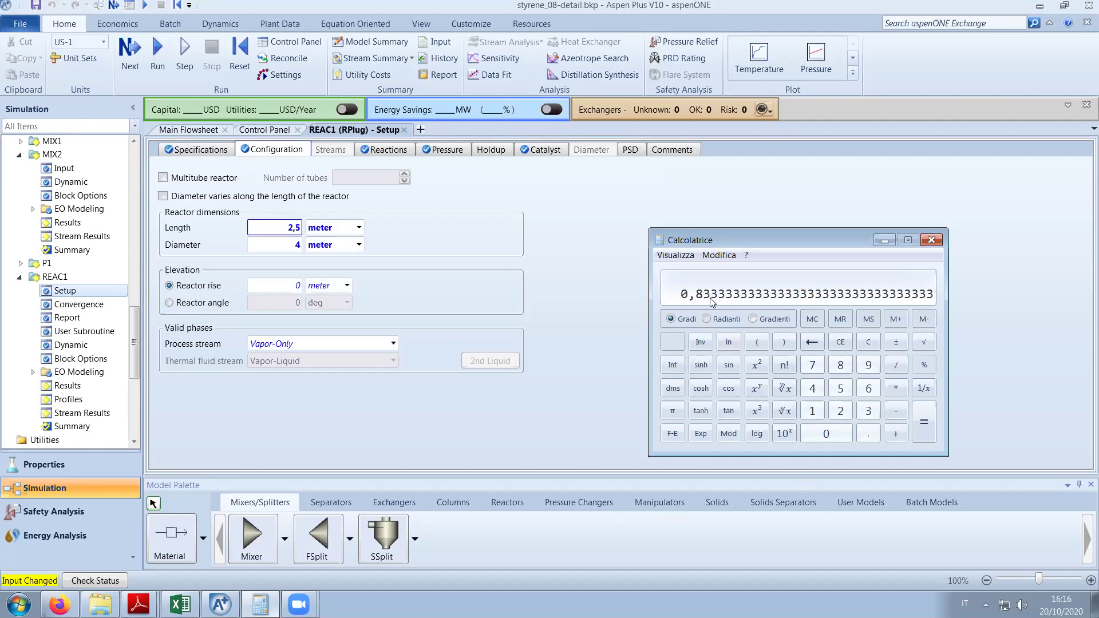
click(540, 150)
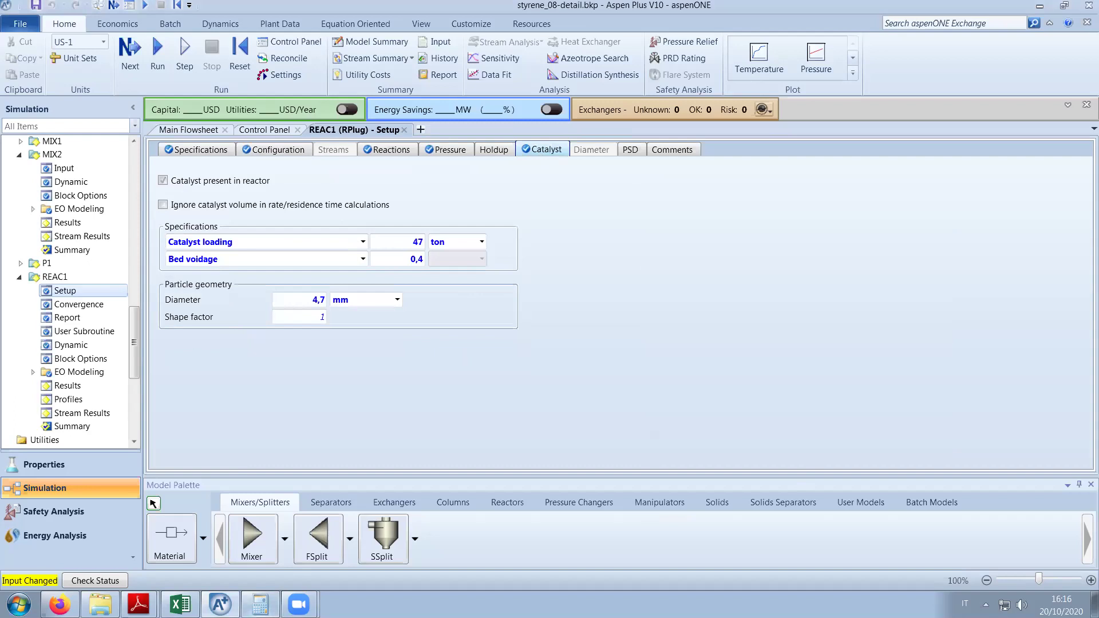
click(260, 604)
text(*47)
key(Return)
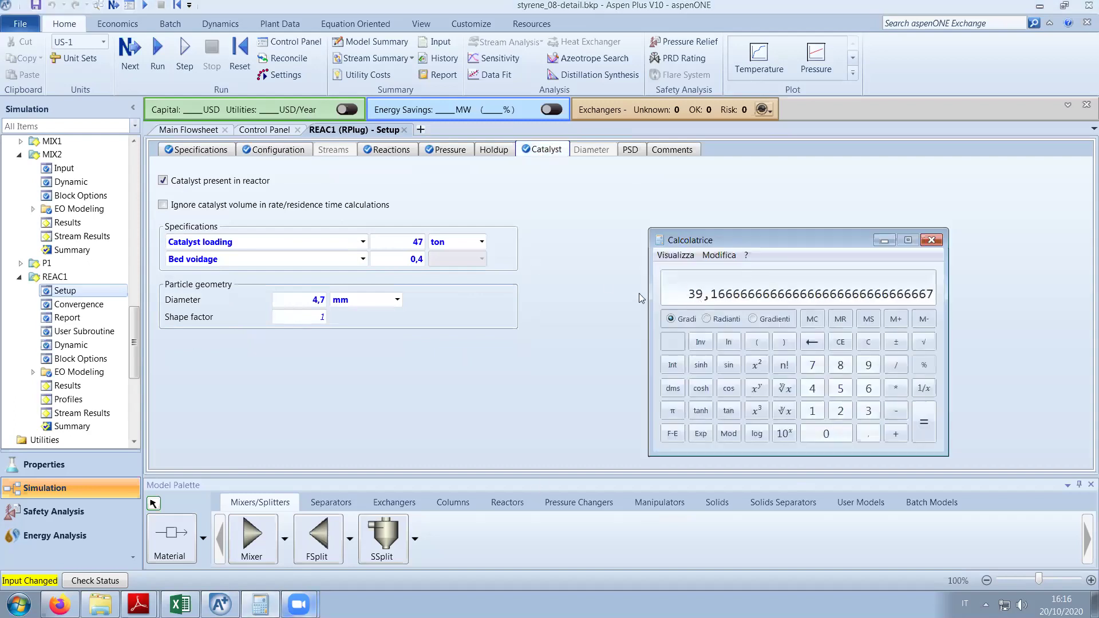
click(419, 256)
key(ctrl+v)
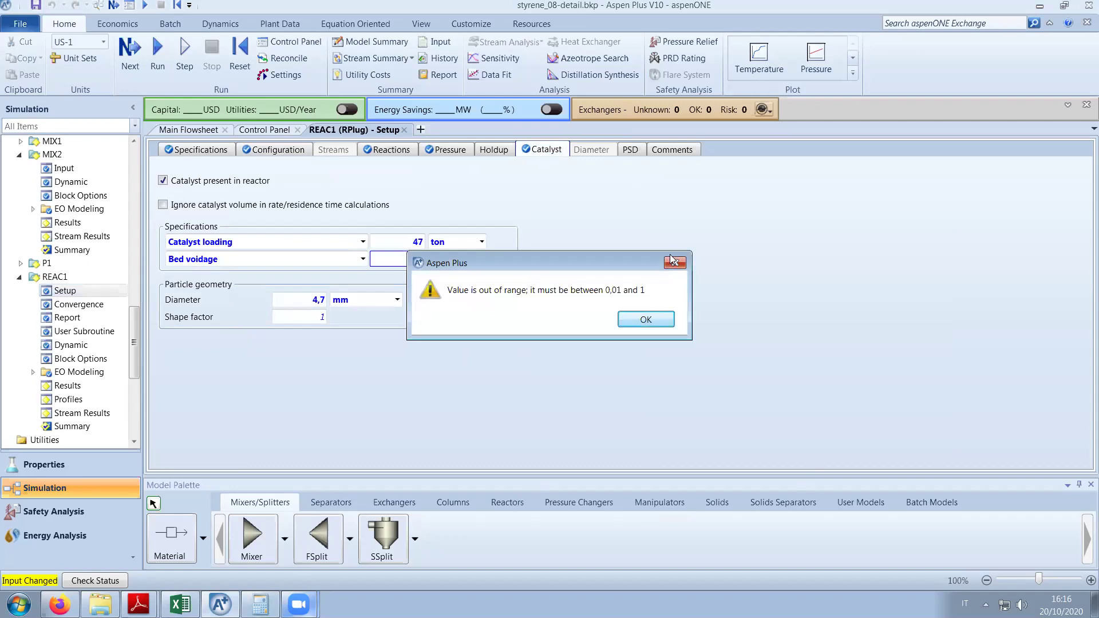
click(673, 261)
Set REAC1's catalyst loading to 39 ton and run the simulation.
click(418, 244)
text(3)
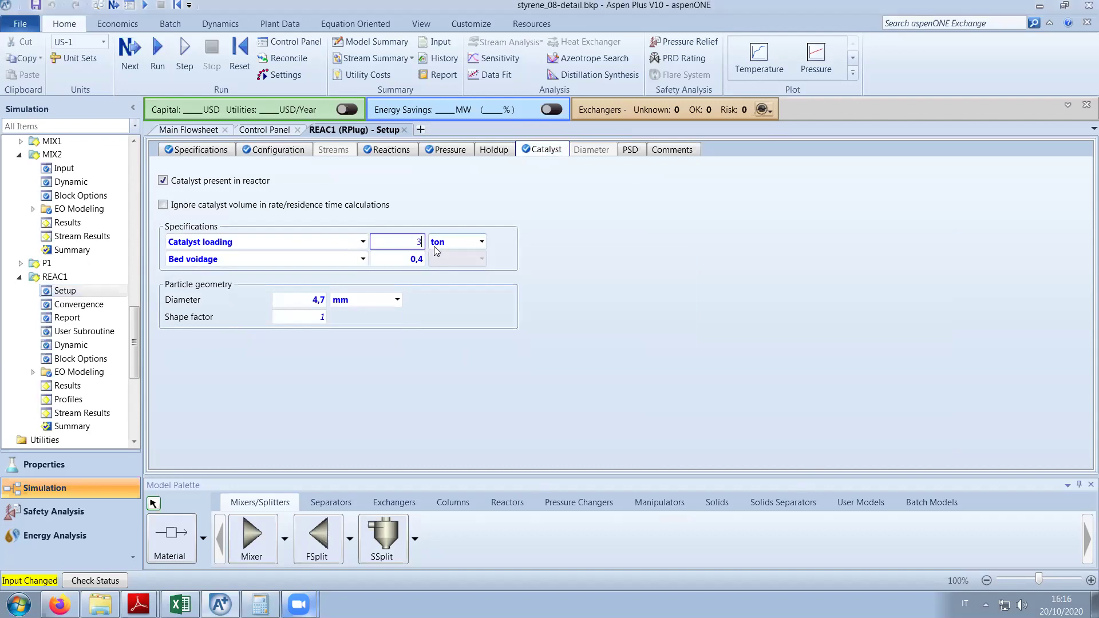
text(9)
click(164, 70)
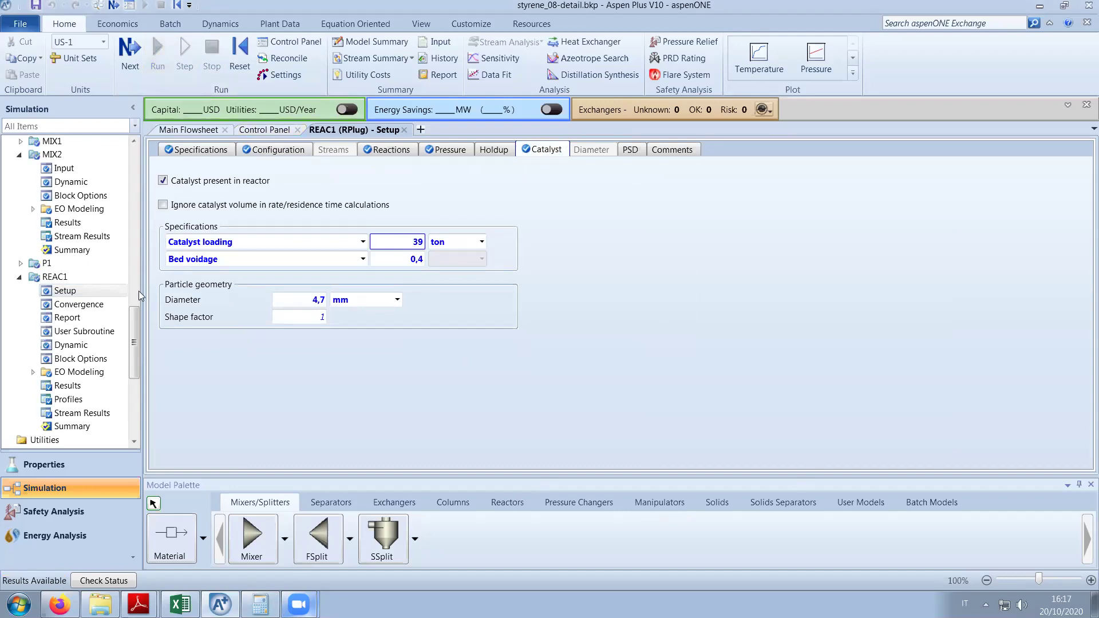
Review the outlet temperature, pressure and component mole flows in REAC1's stream results.
scroll(435, 389, down, 2)
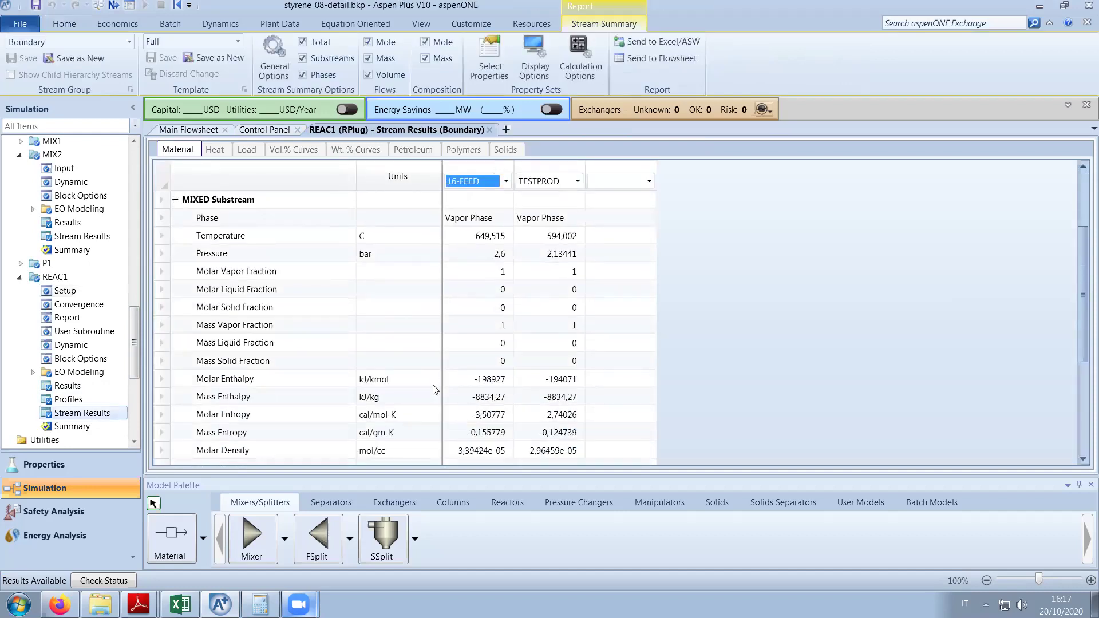
scroll(435, 389, down, 1)
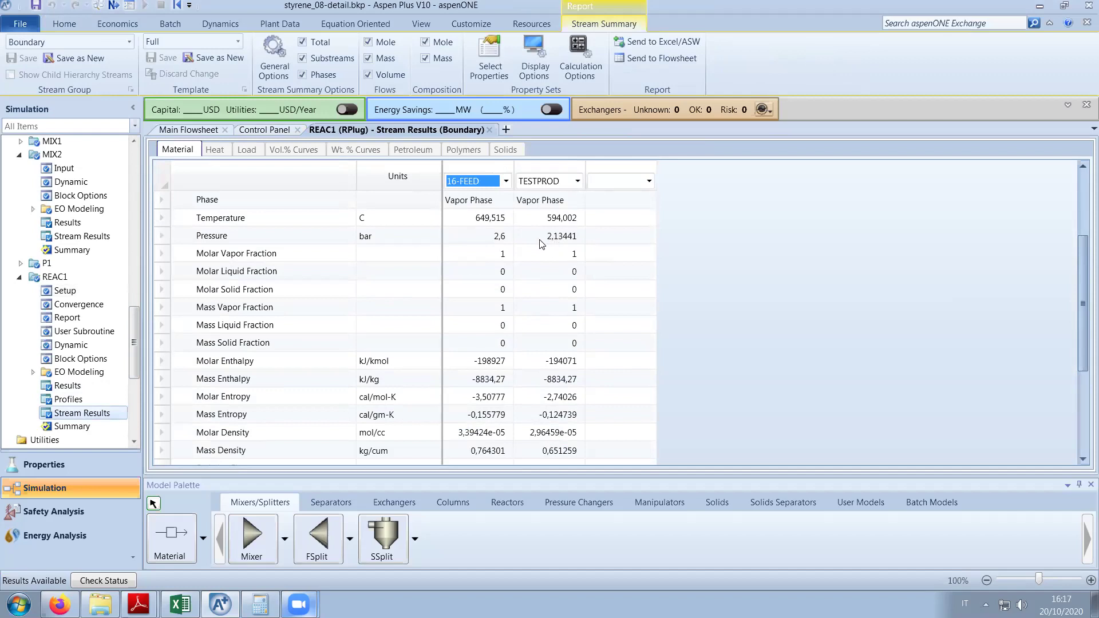
scroll(541, 245, down, 3)
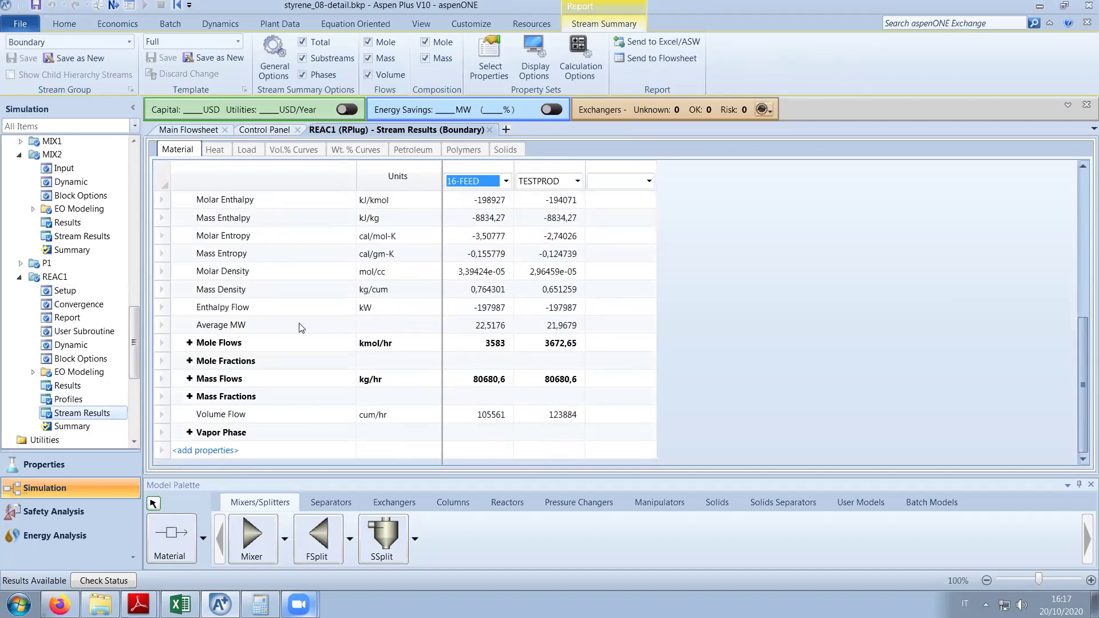
click(190, 343)
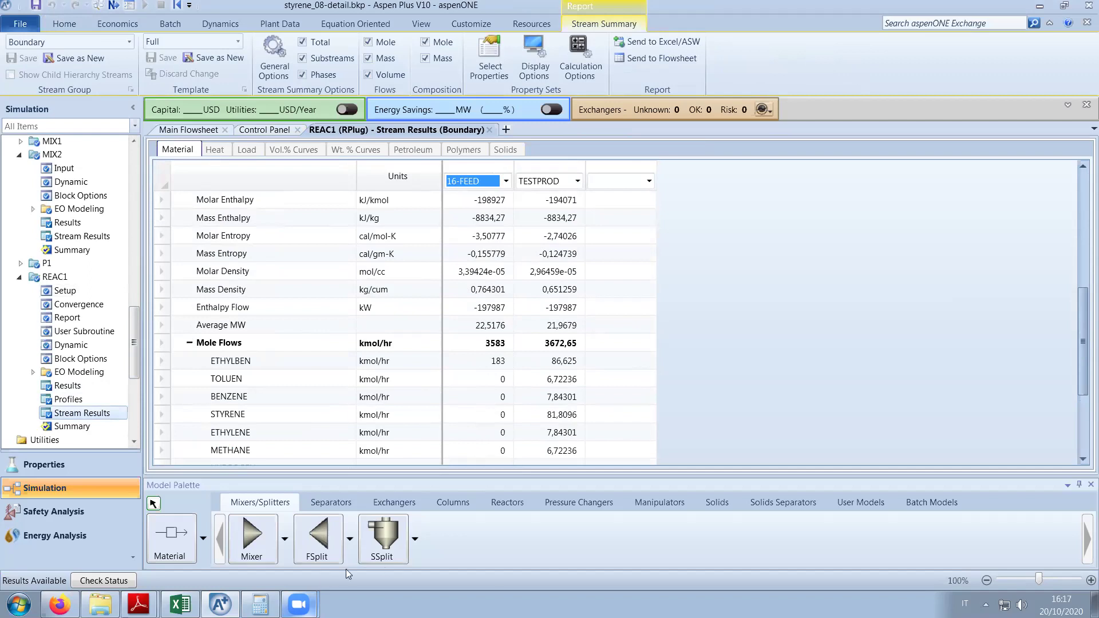
Calculate the unreacted ethylbenzene fraction as 86,6/183 in the calculator.
click(260, 604)
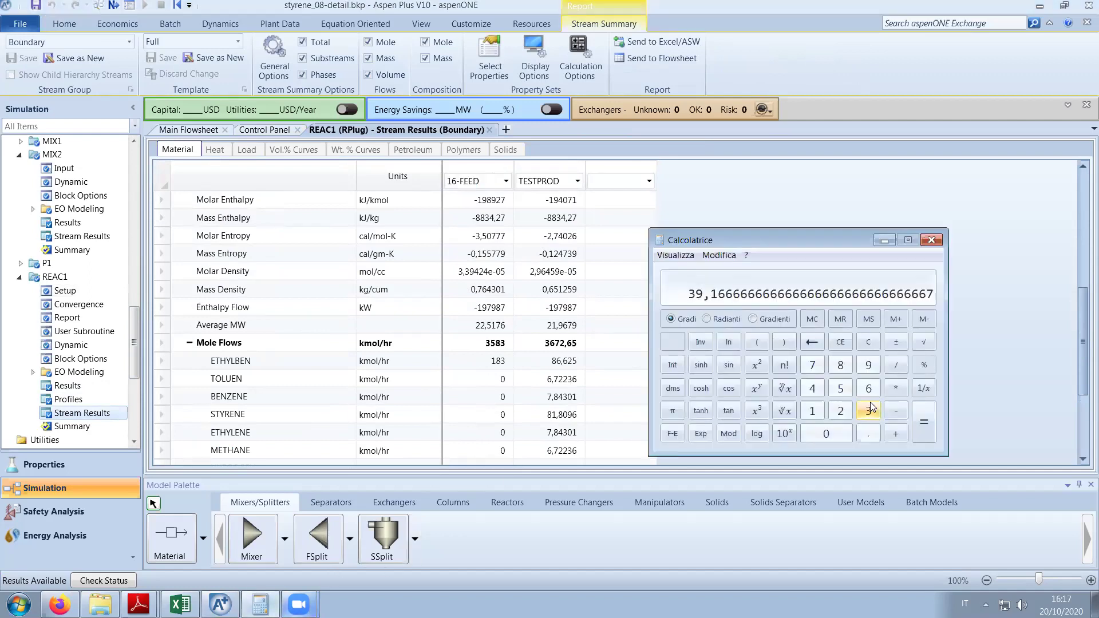
text(86,6)
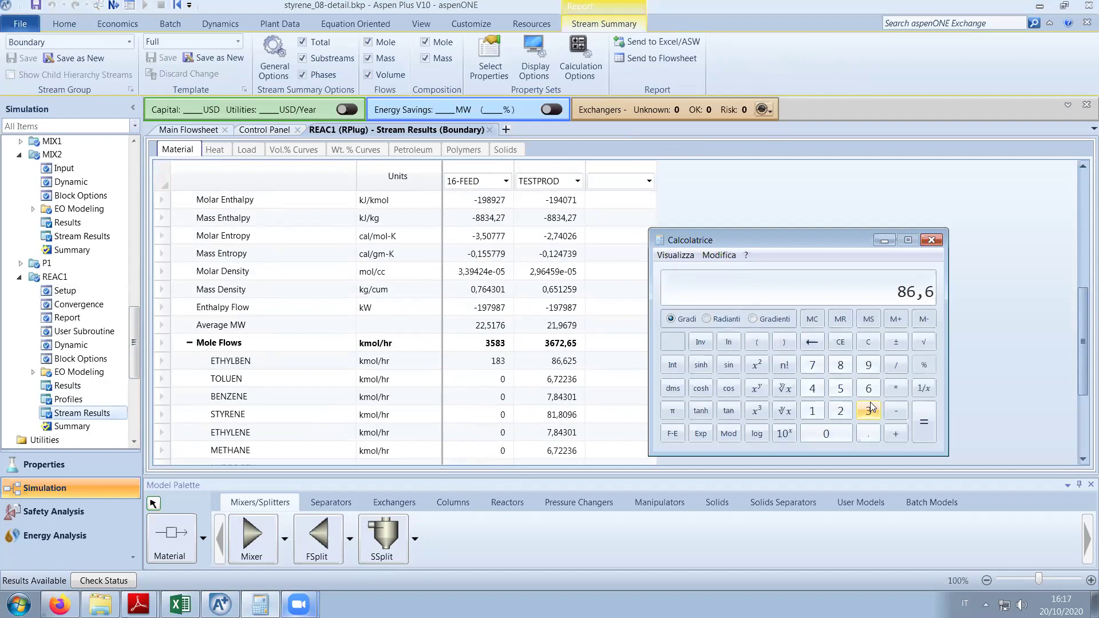
text(/183)
key(Return)
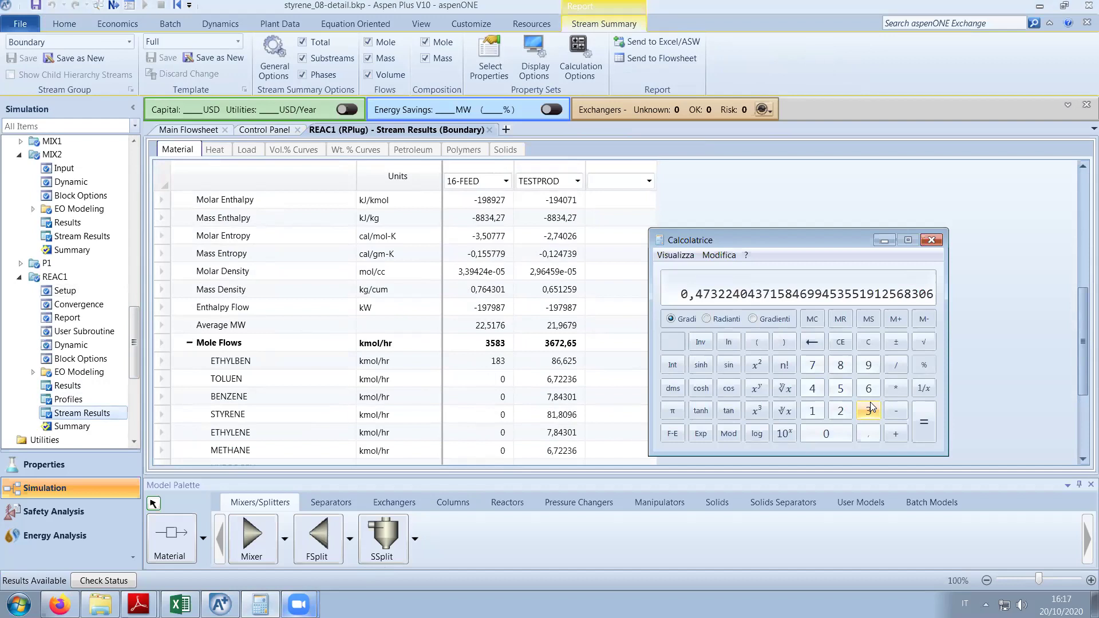
Check REAC1's dimensions and catalyst data, and set the bed voidage to 0,5 and the catalyst loading to 30 ton.
click(83, 288)
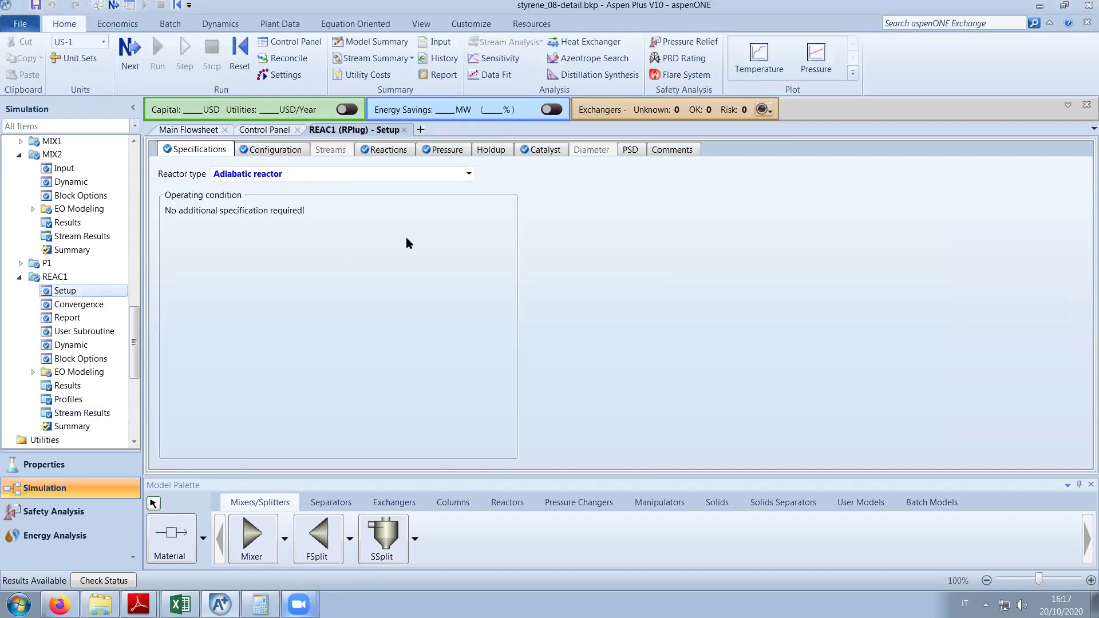
click(541, 150)
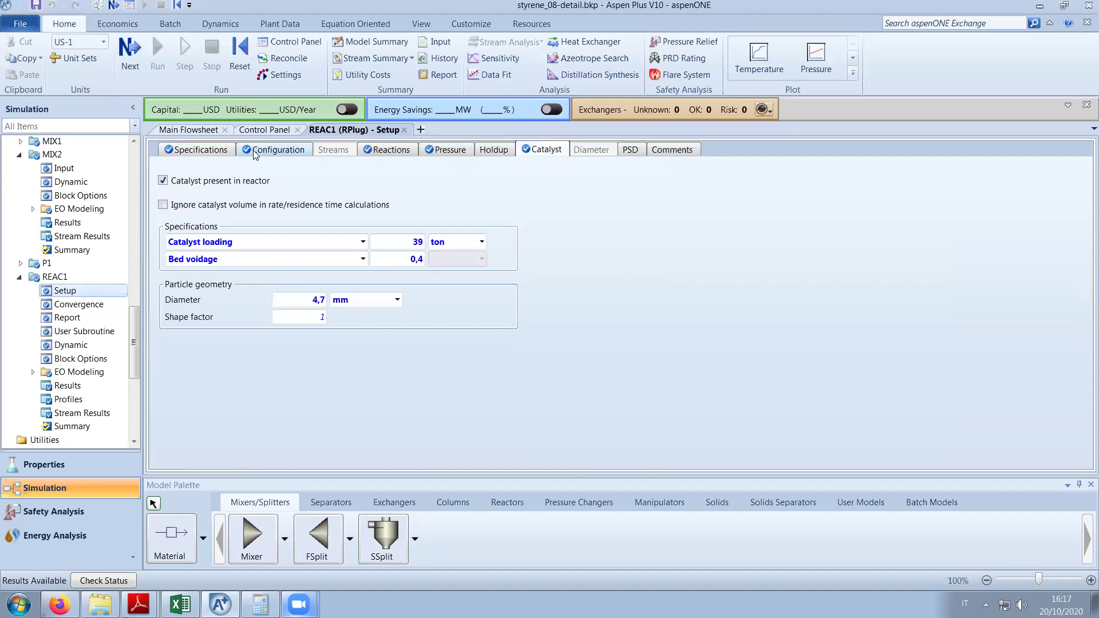
click(274, 153)
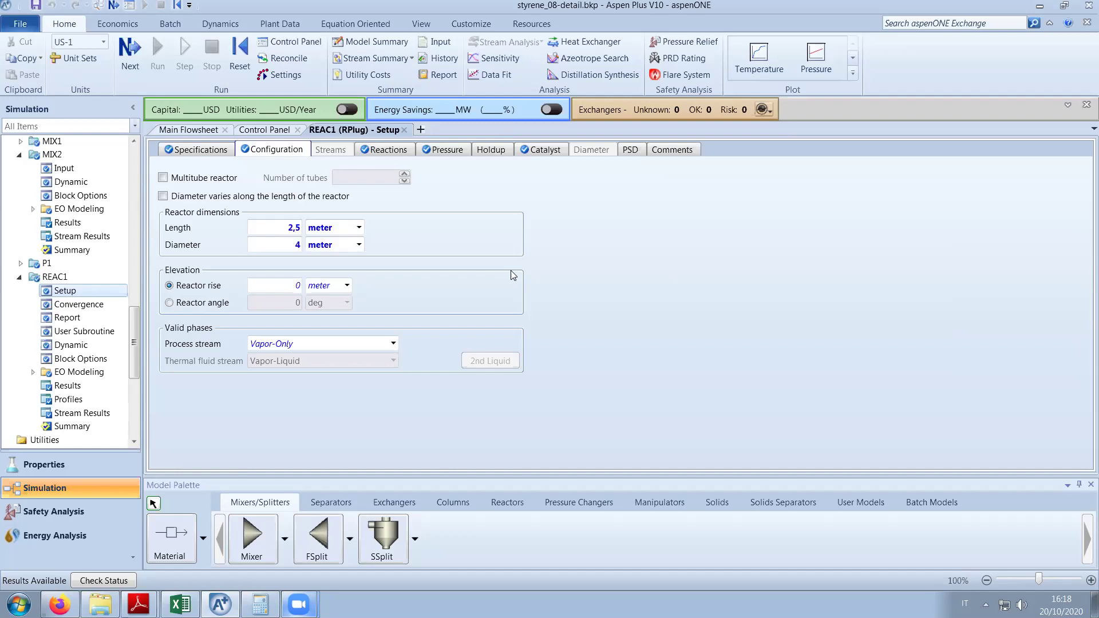
click(540, 154)
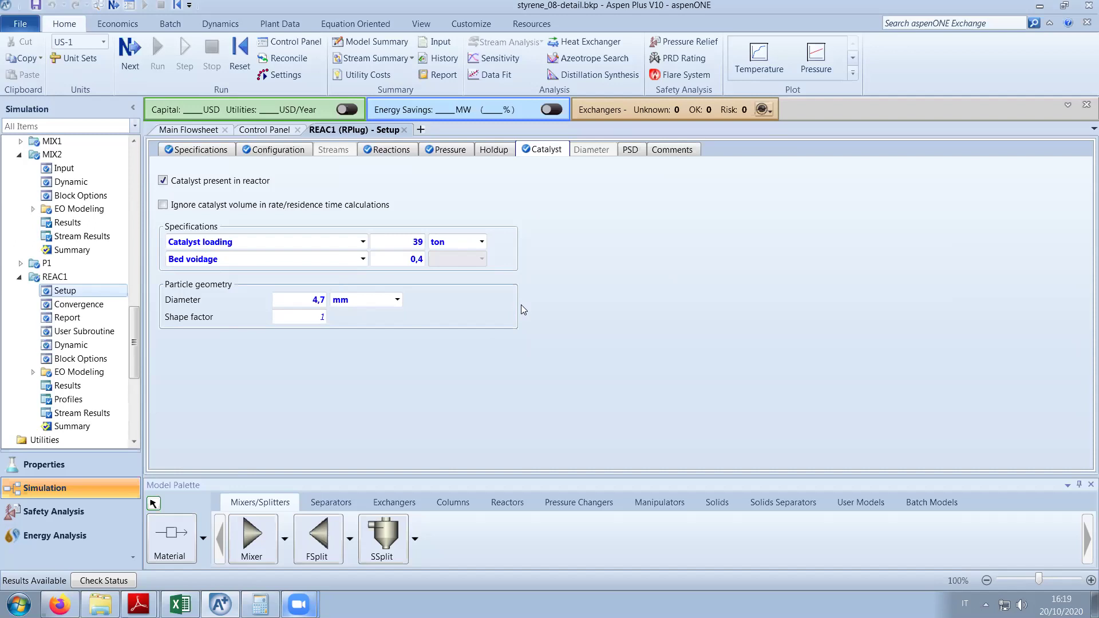
click(418, 261)
key(BackSpace)
text(0,5)
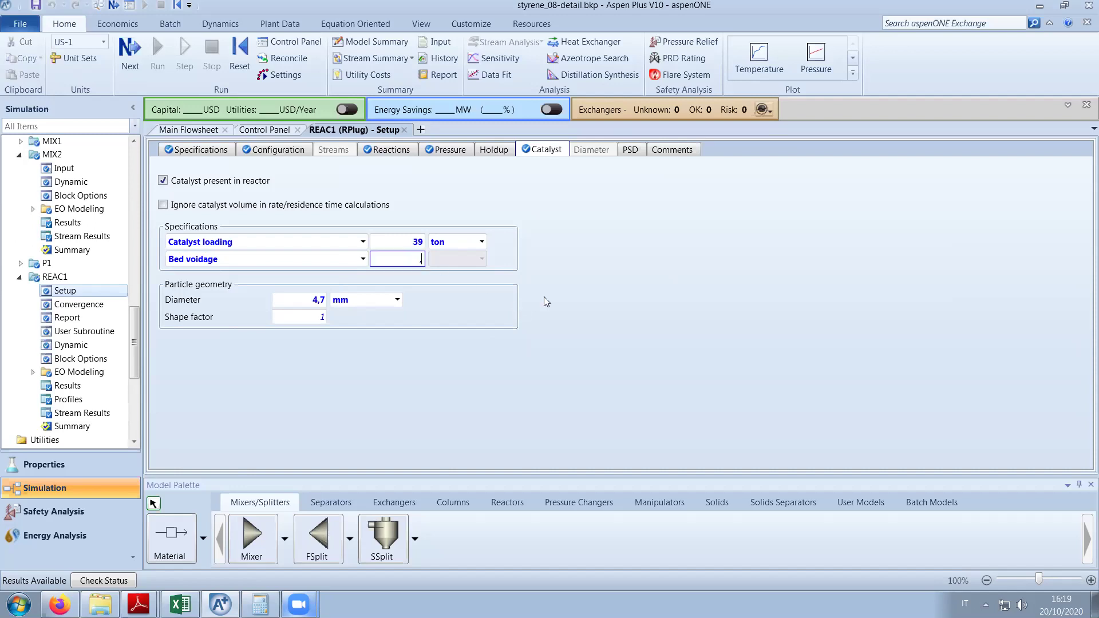
key(Return)
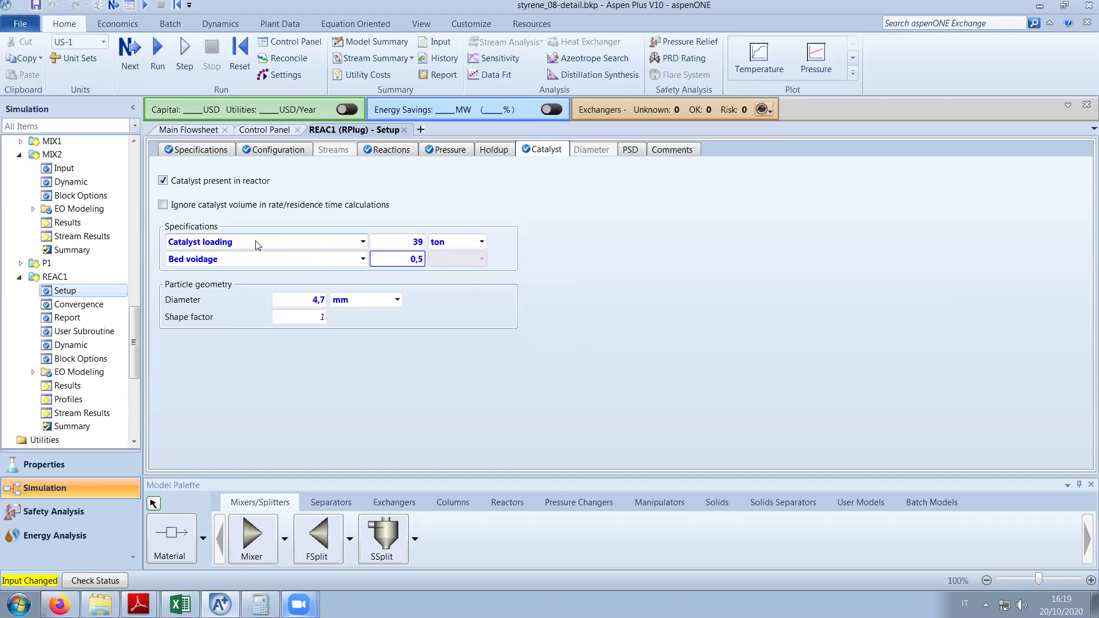
click(391, 248)
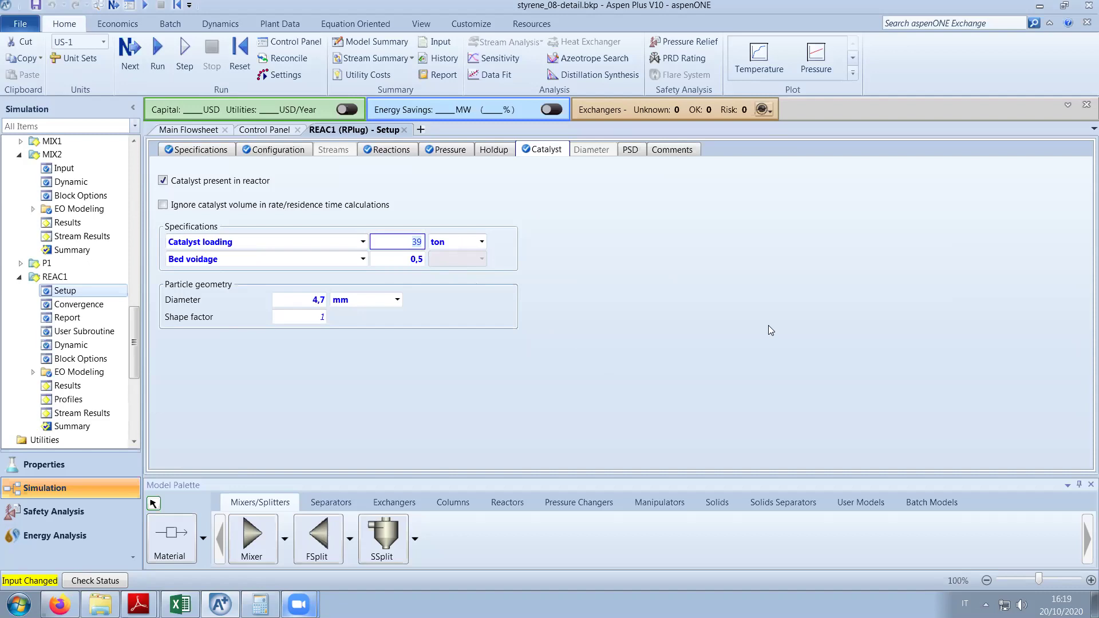
text(30)
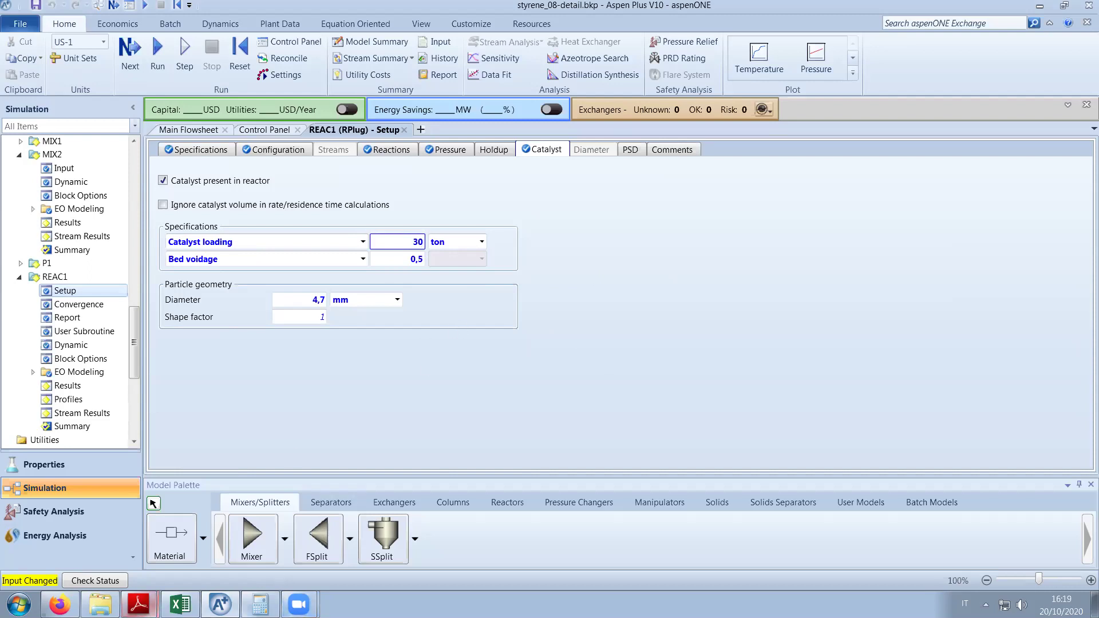
Calculate the required bed volume as 30 divided by 2,1 and by 0,5 in the calculator.
click(220, 604)
text(3)
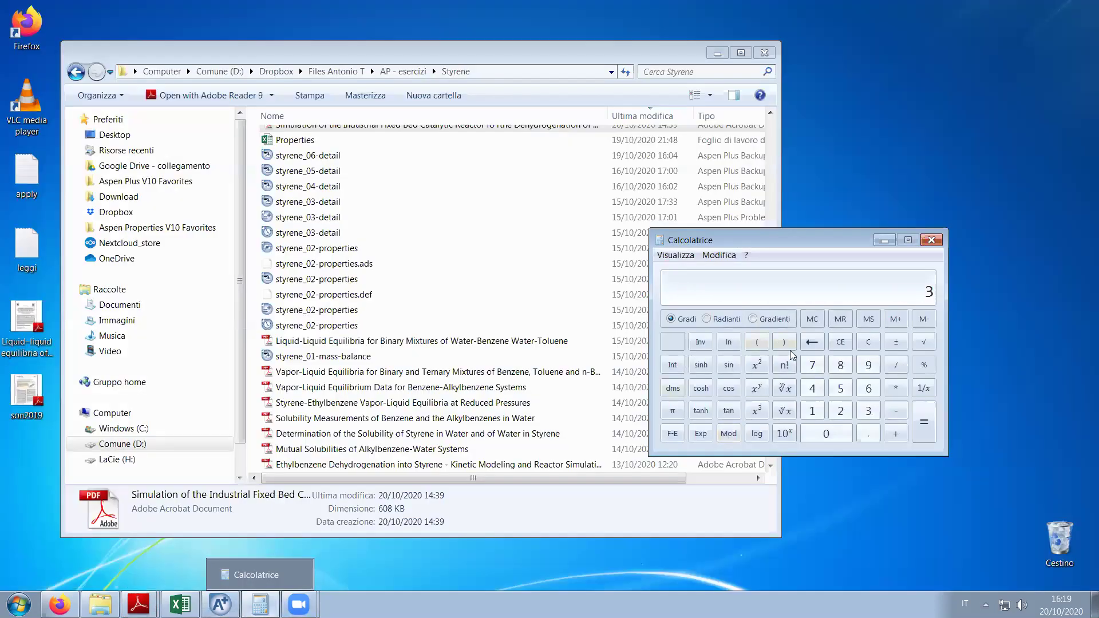
text(0/2,1)
key(Return)
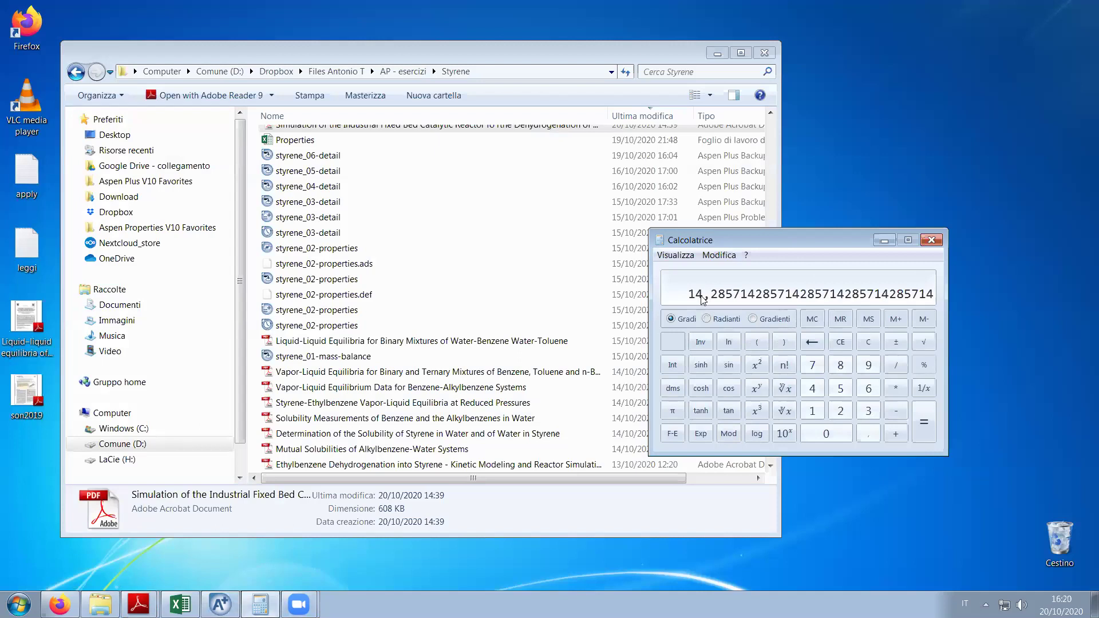
text(/)
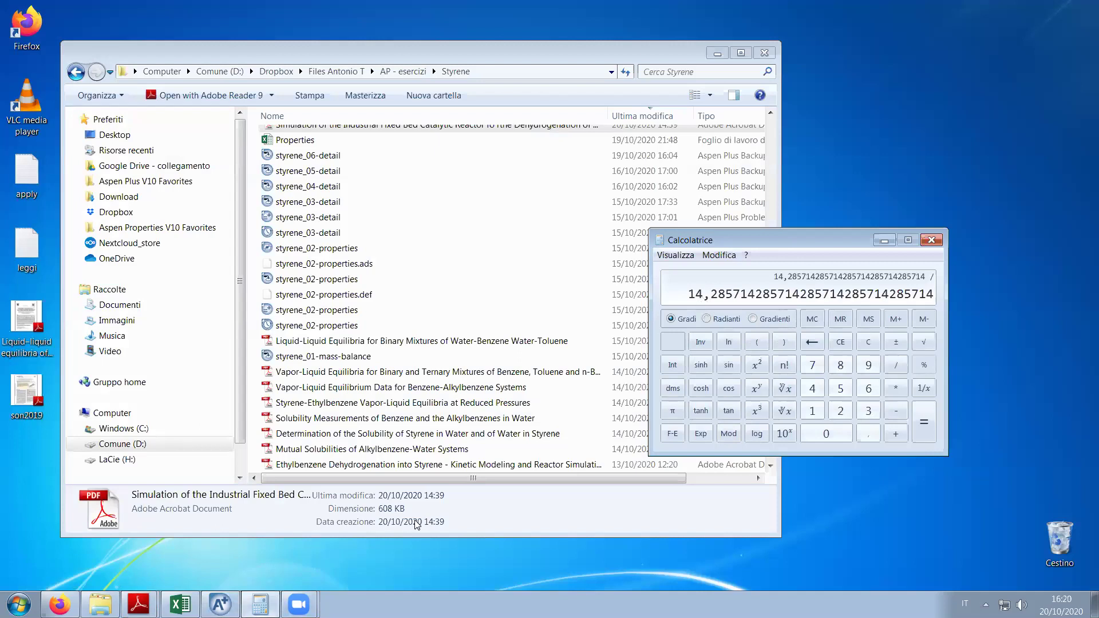
text(0,5)
key(Return)
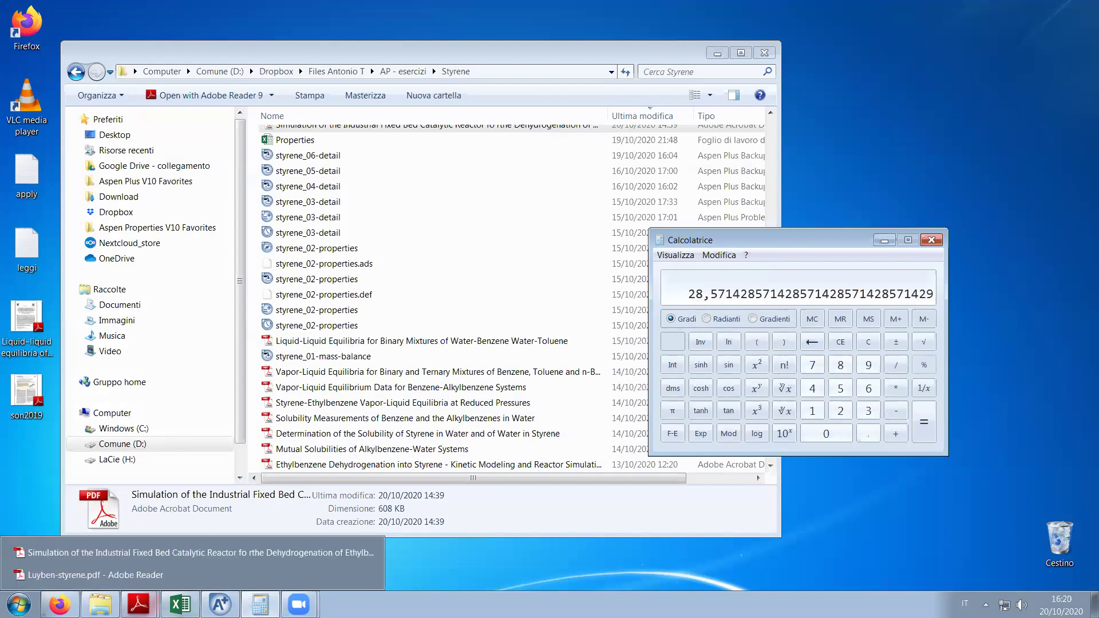
Return to REAC1's reactor dimensions in Aspen Plus and place the calculator beside them for comparison.
click(220, 605)
click(260, 605)
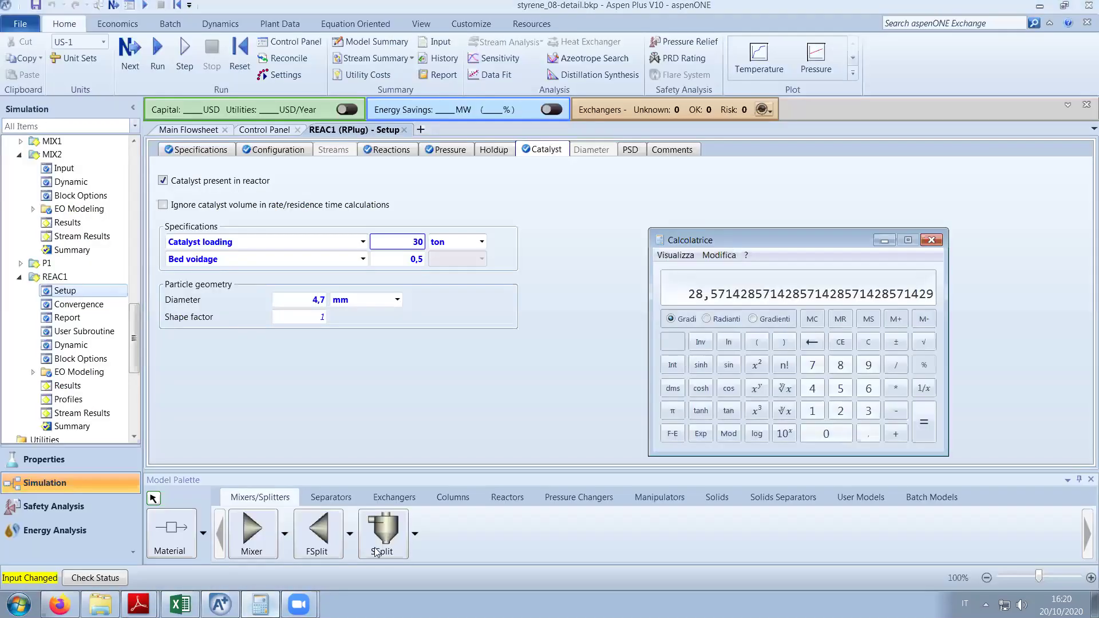
click(194, 150)
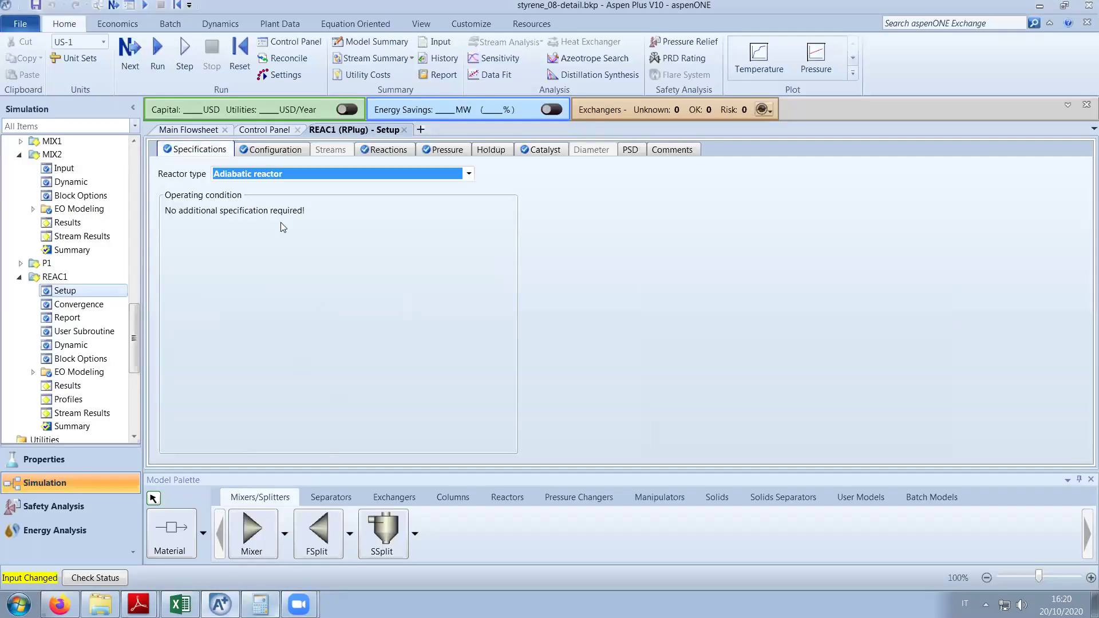
click(277, 150)
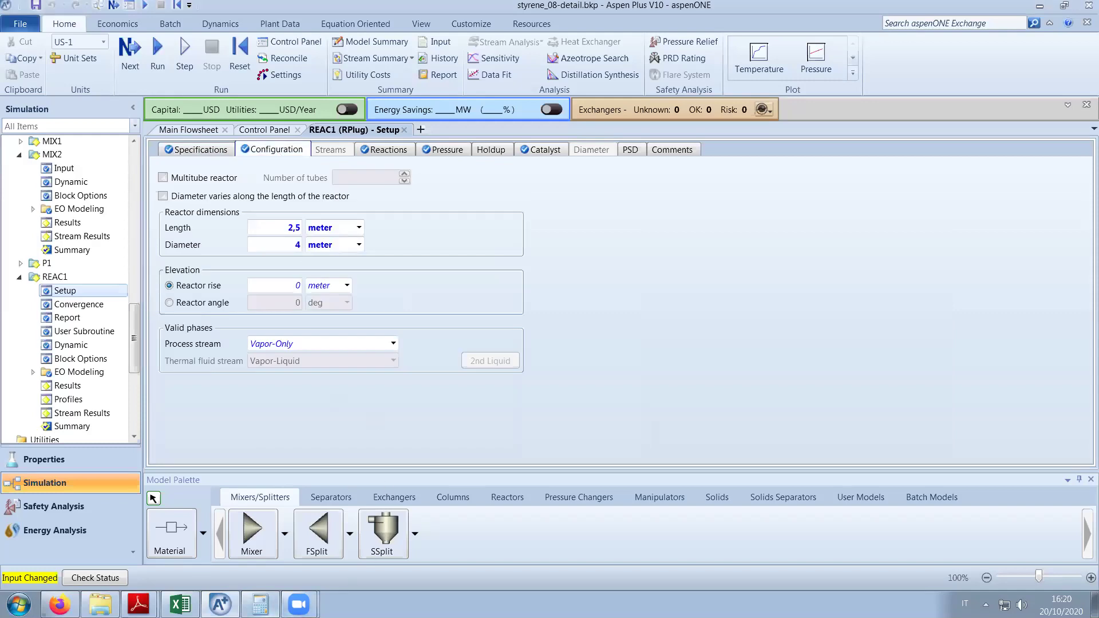
click(260, 604)
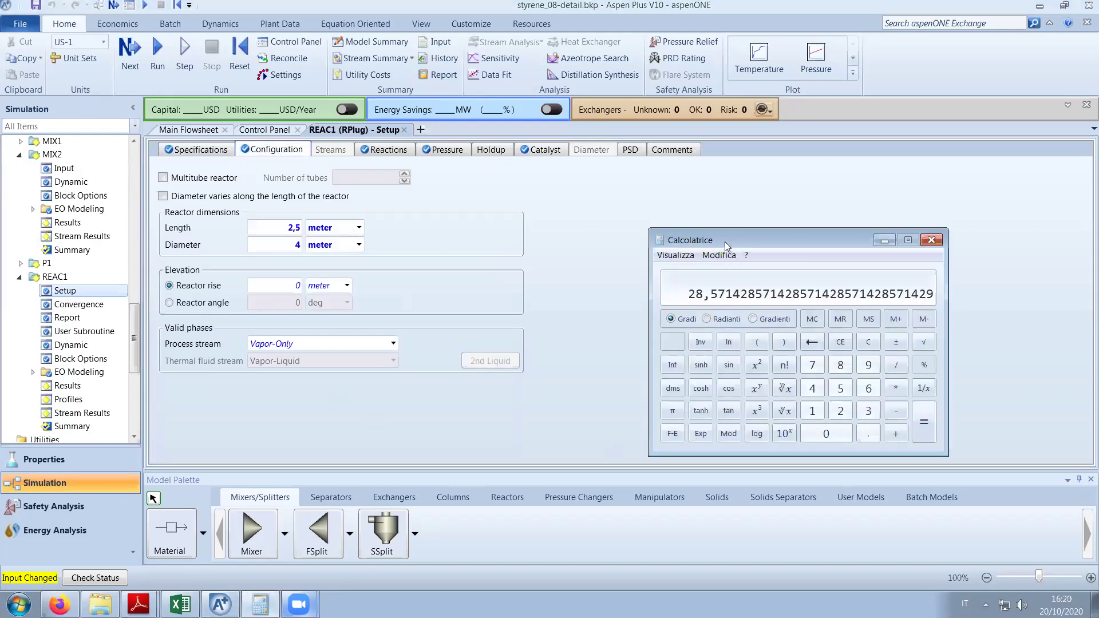
drag(725, 241, 564, 189)
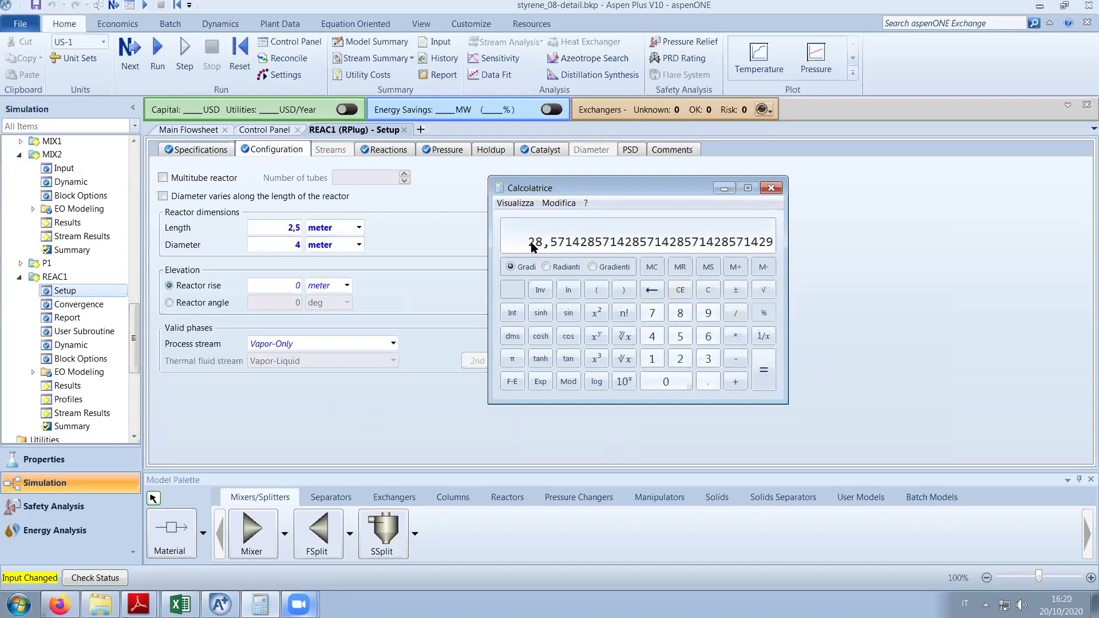
Divide the bed volume by 2,5 in the calculator and compute the reactor diameter as the square root of 11*4/3,14.
text(/2,5)
key(Return)
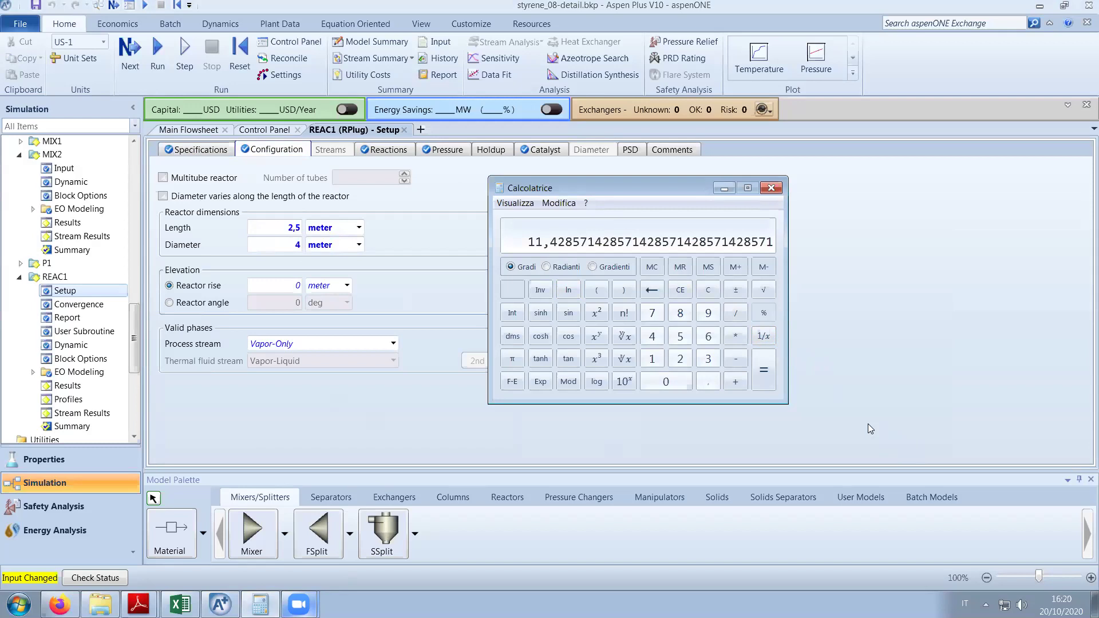
text(11)
key(asterisk)
text(44)
key(slash)
text(3,14)
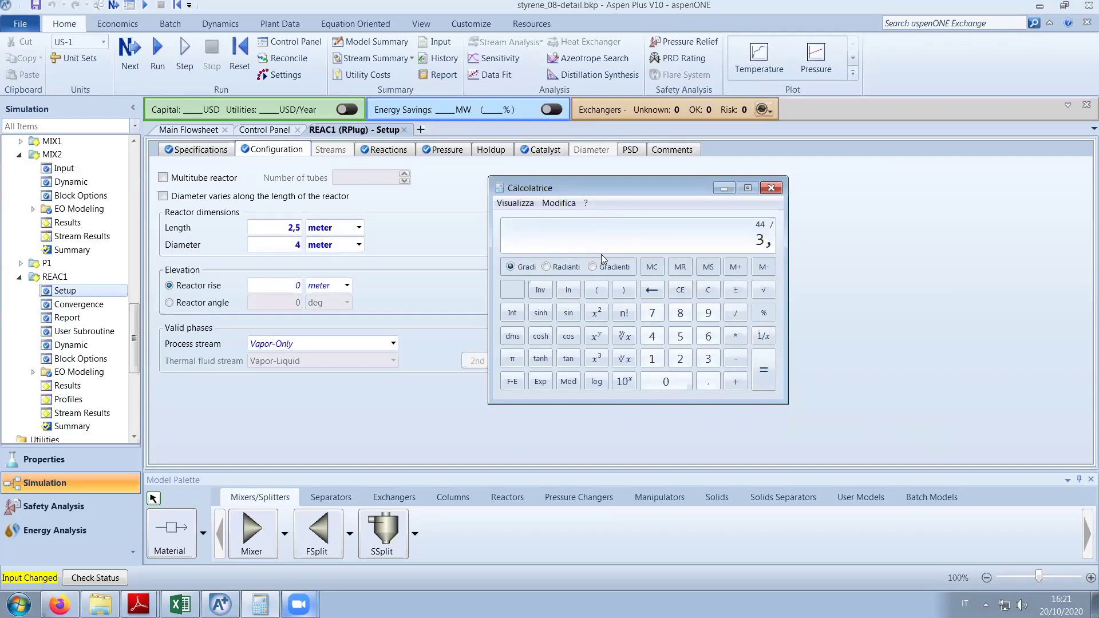
key(Return)
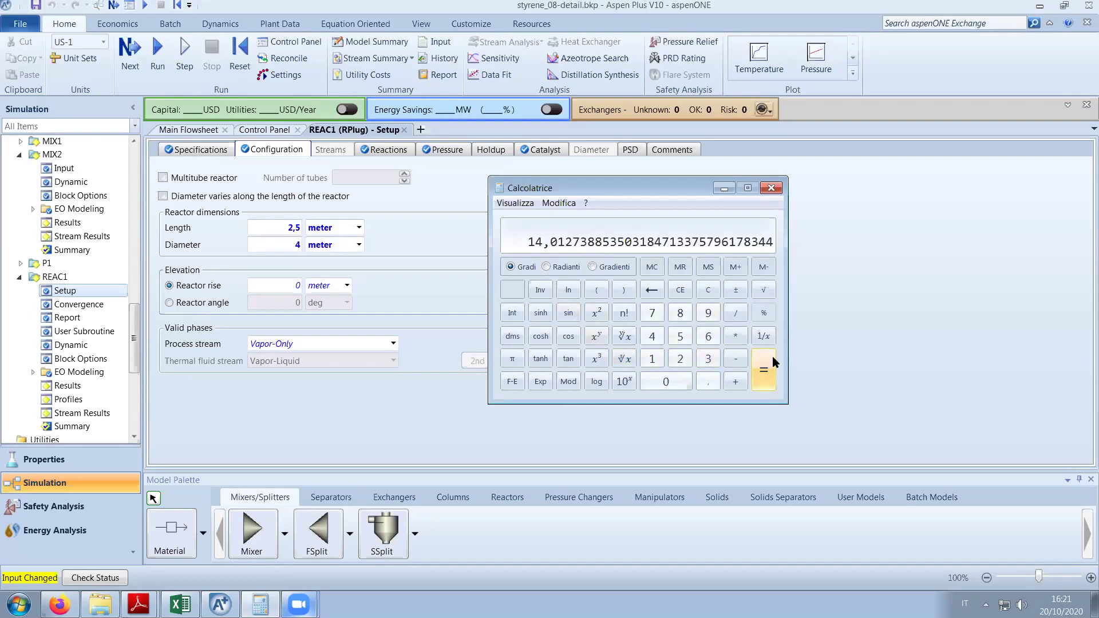
click(764, 290)
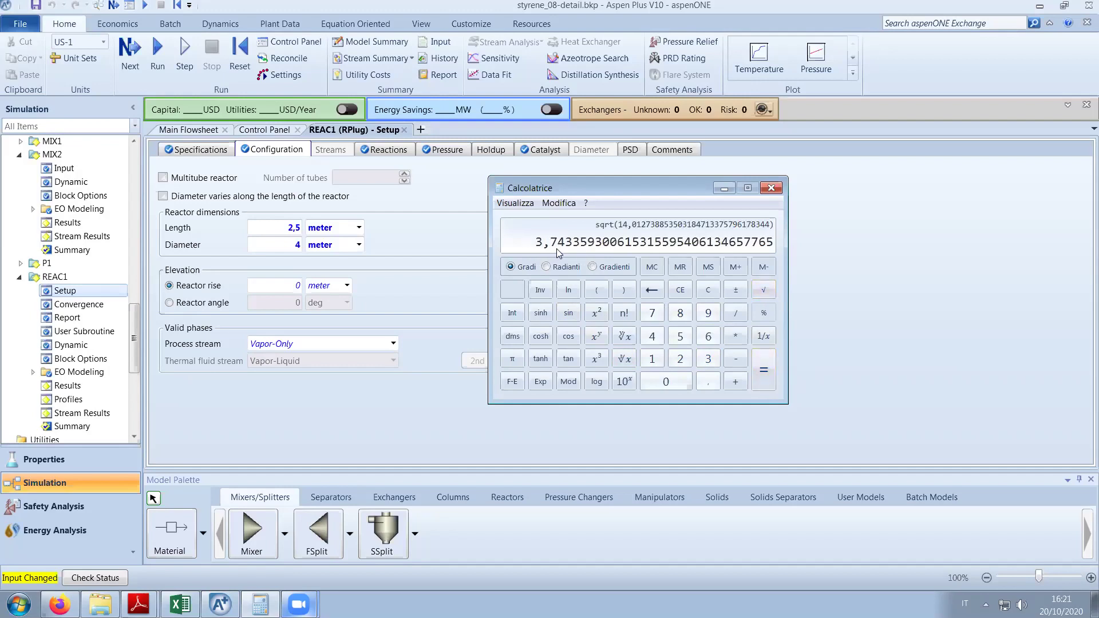
Set REAC1's diameter to 3,74 meter and run the simulation.
click(301, 246)
text(3,74)
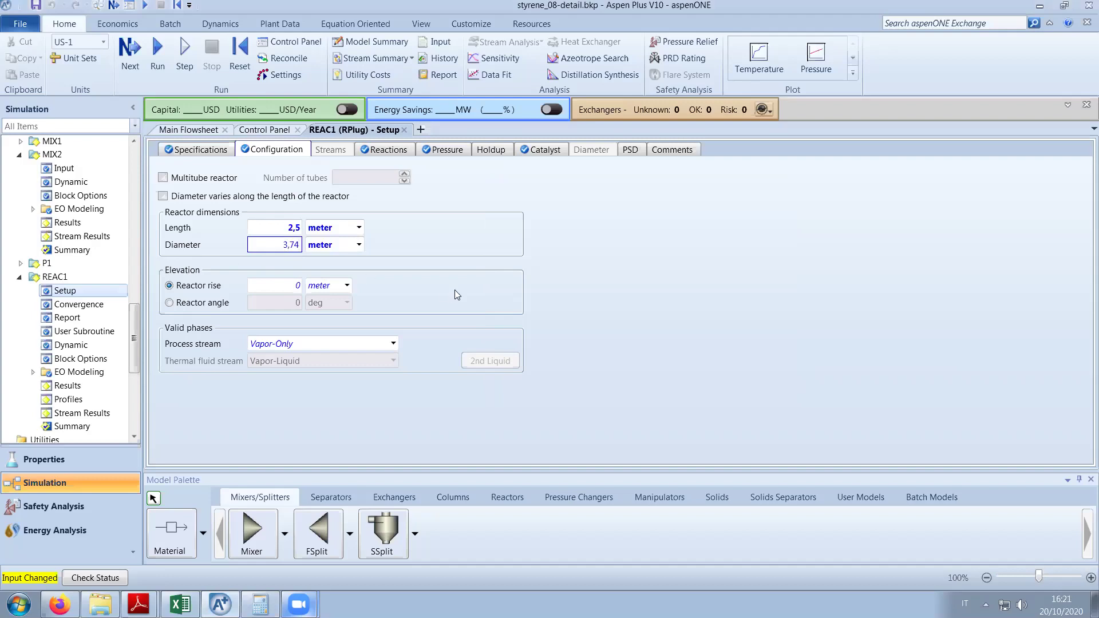
key(Return)
click(158, 66)
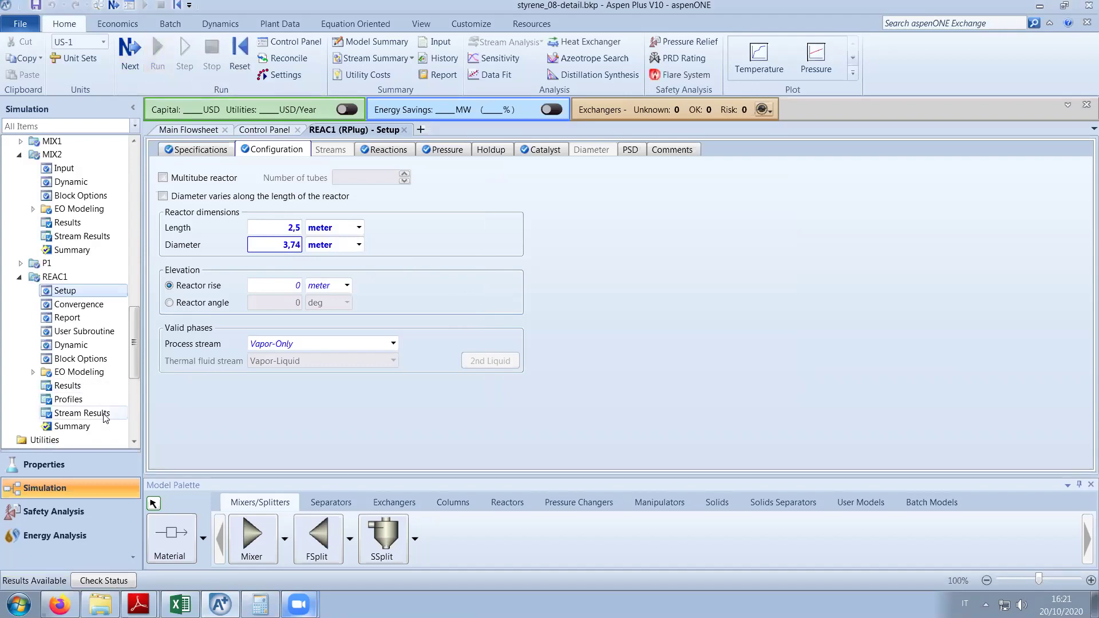
Check the inlet and outlet pressures and the expanded component mole flows in REAC1's stream results.
click(82, 413)
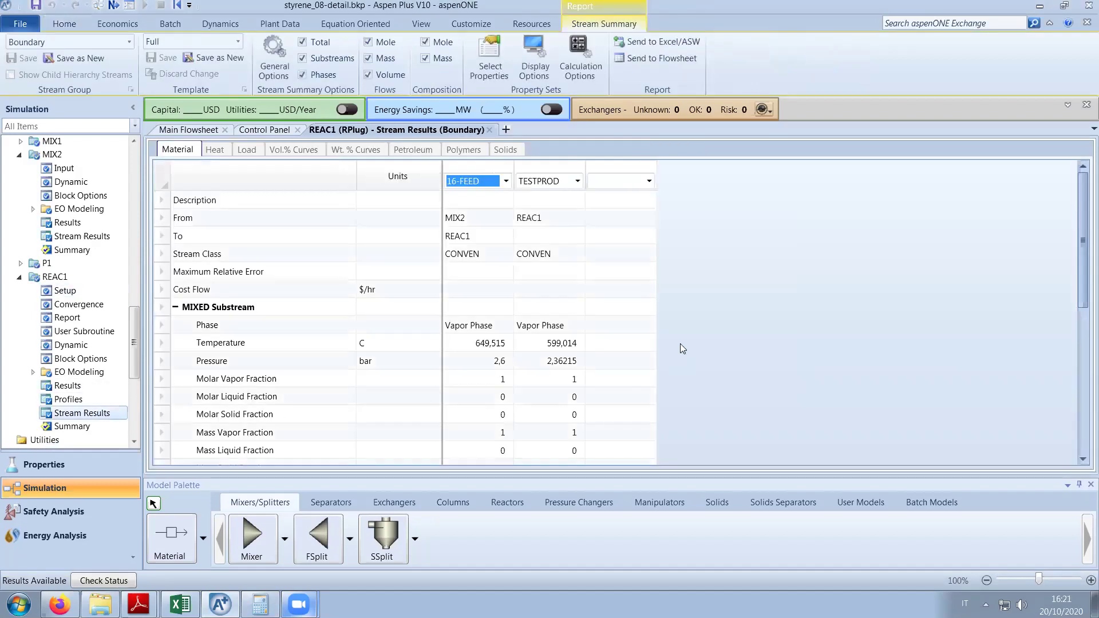
scroll(673, 341, down, 1)
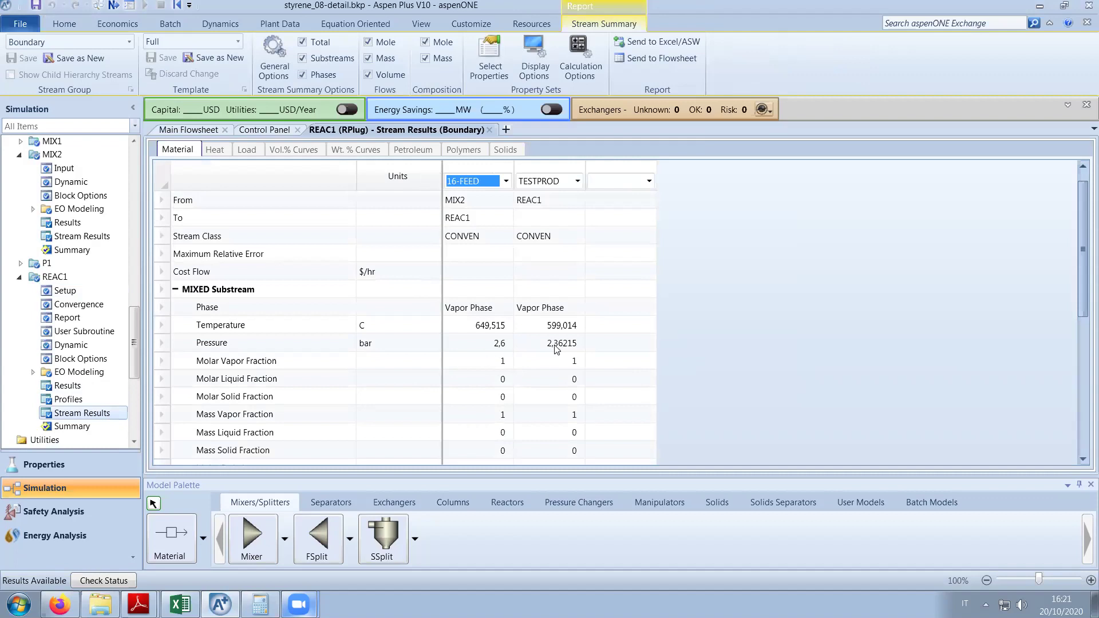
click(184, 342)
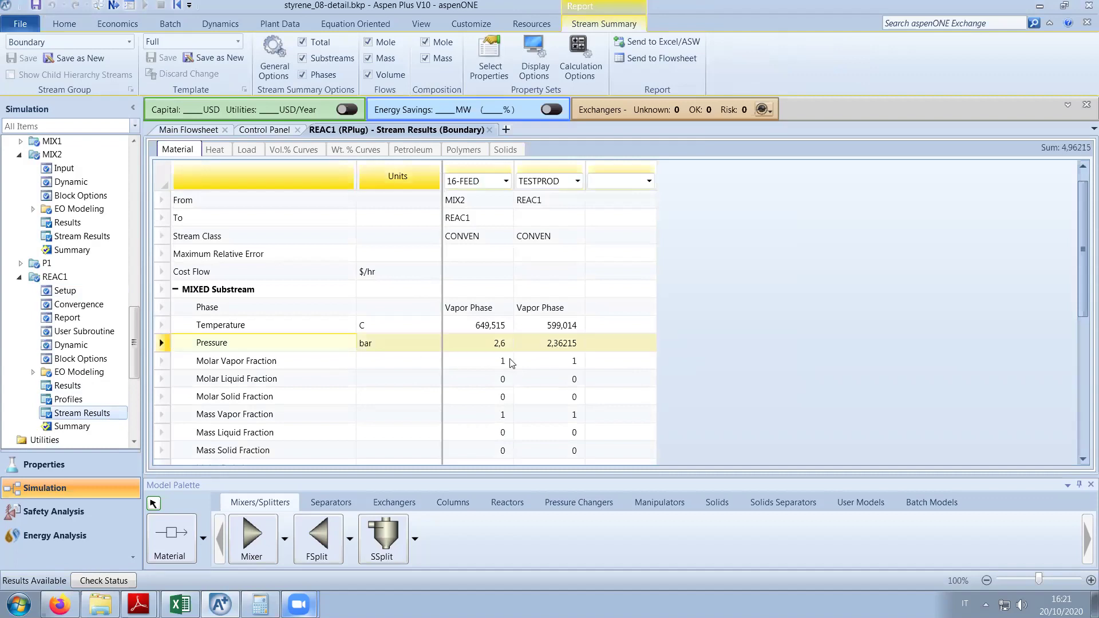
click(550, 346)
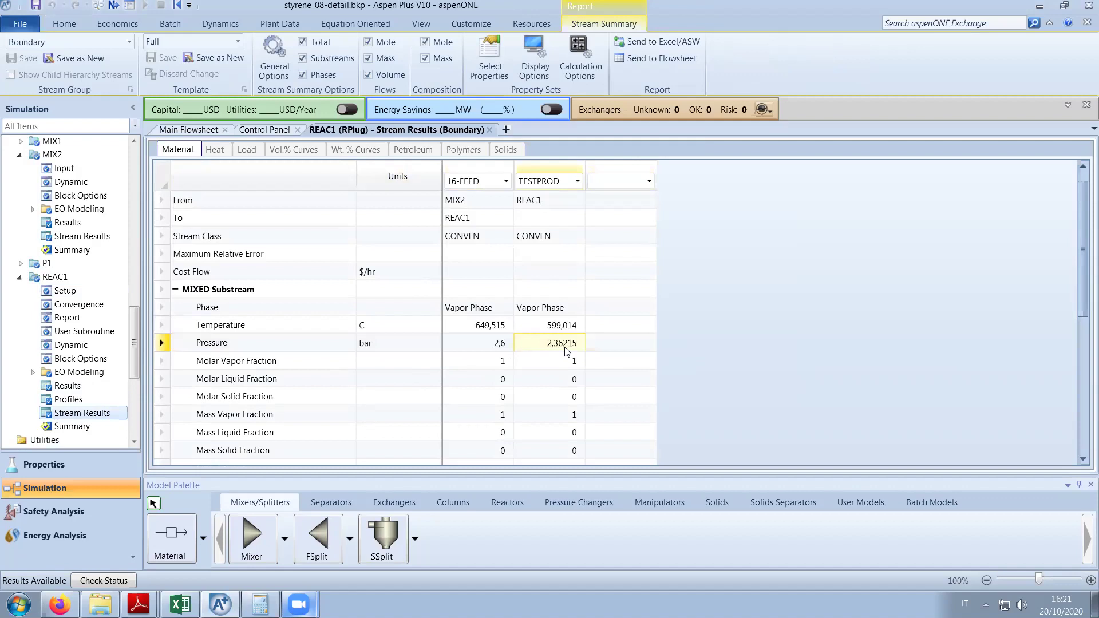
scroll(567, 351, down, 5)
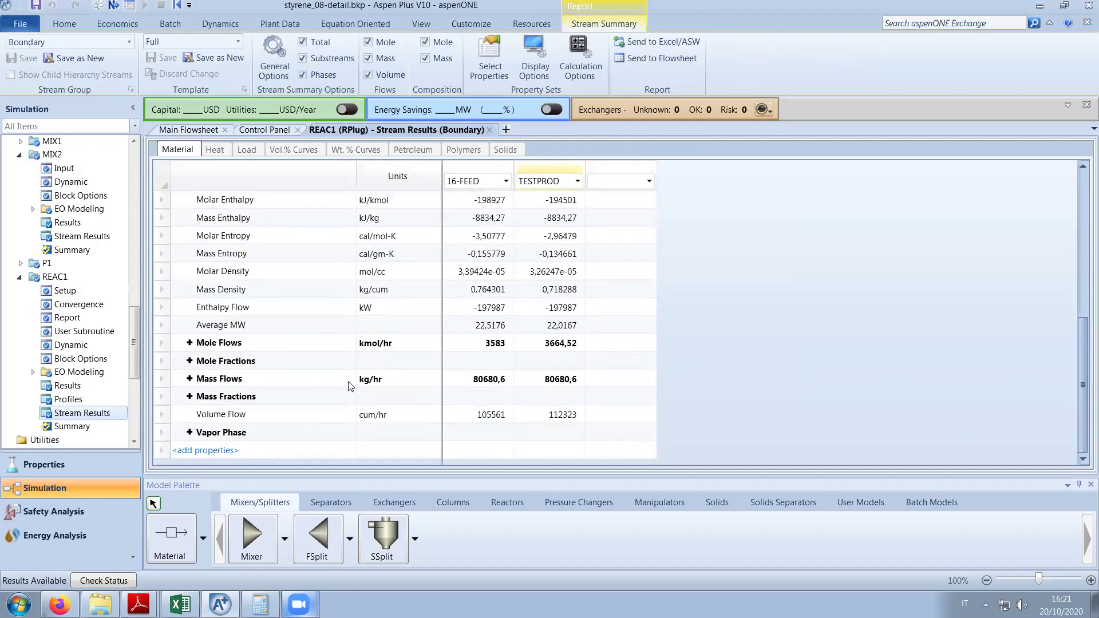
click(189, 343)
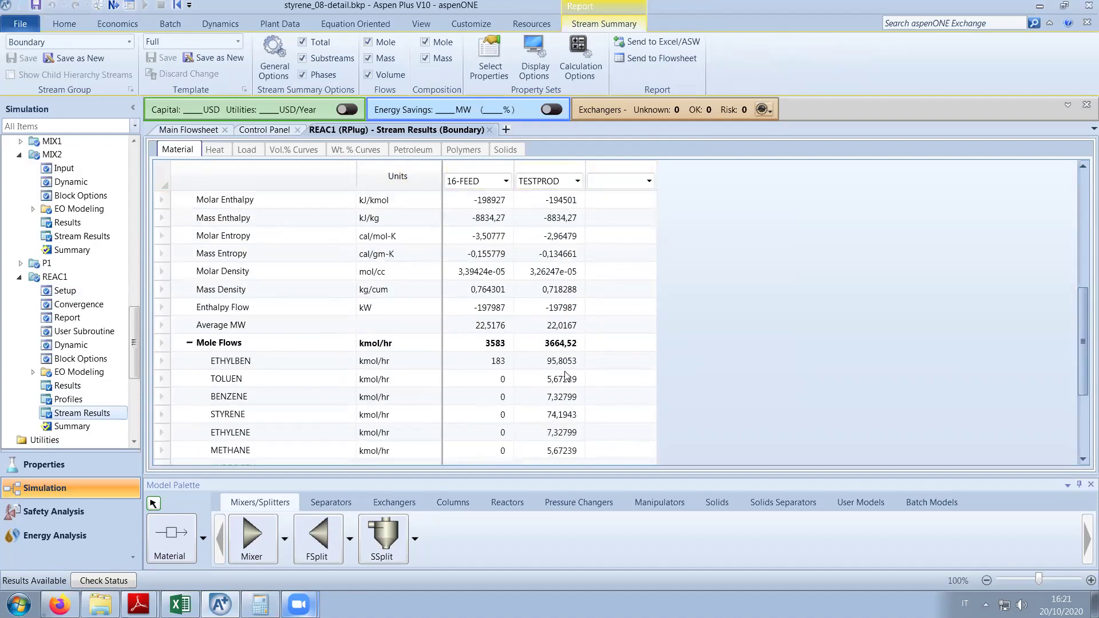
scroll(566, 377, down, 1)
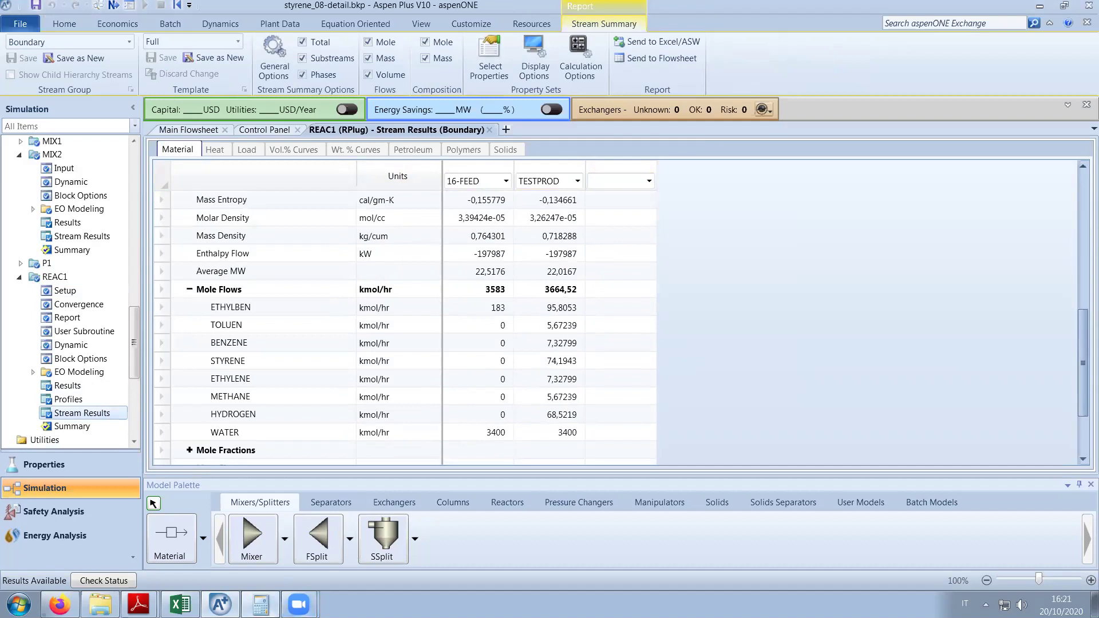
Calculate the ethylbenzene conversion as (183 - 95)/183 in the calculator beside the mole flows.
click(260, 604)
drag(629, 182, 736, 178)
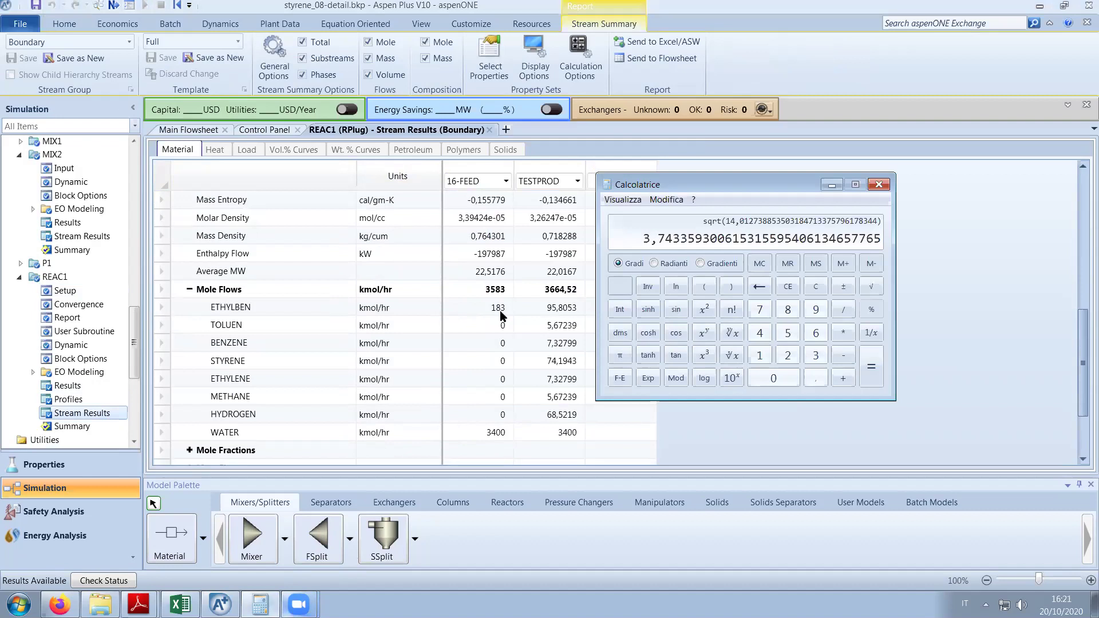
text(183 - 95)
key(Return)
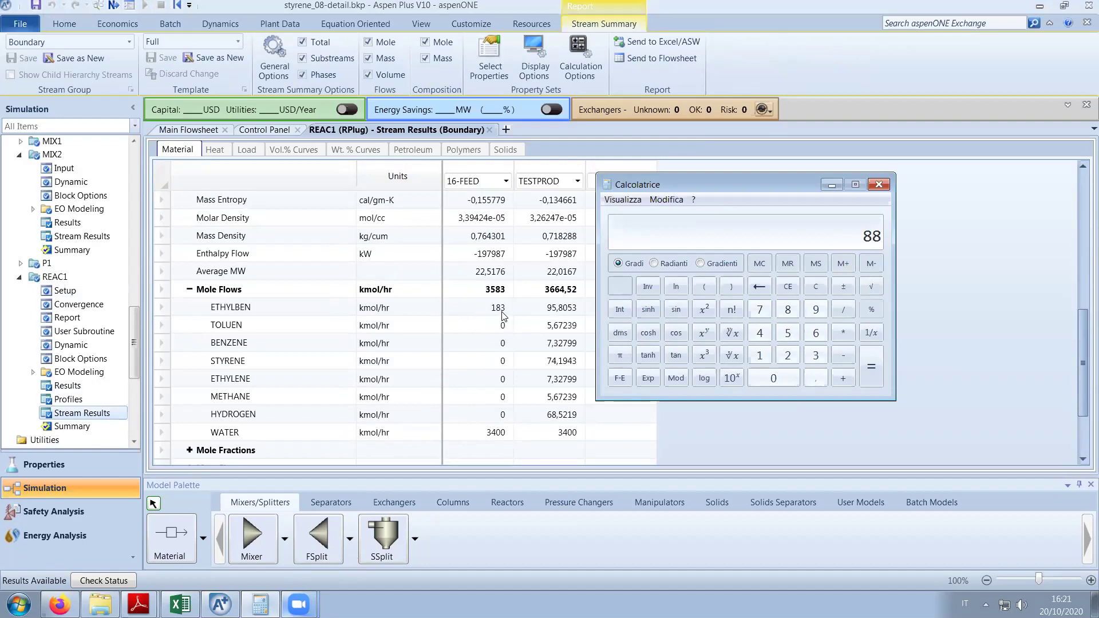
text(/183)
key(Return)
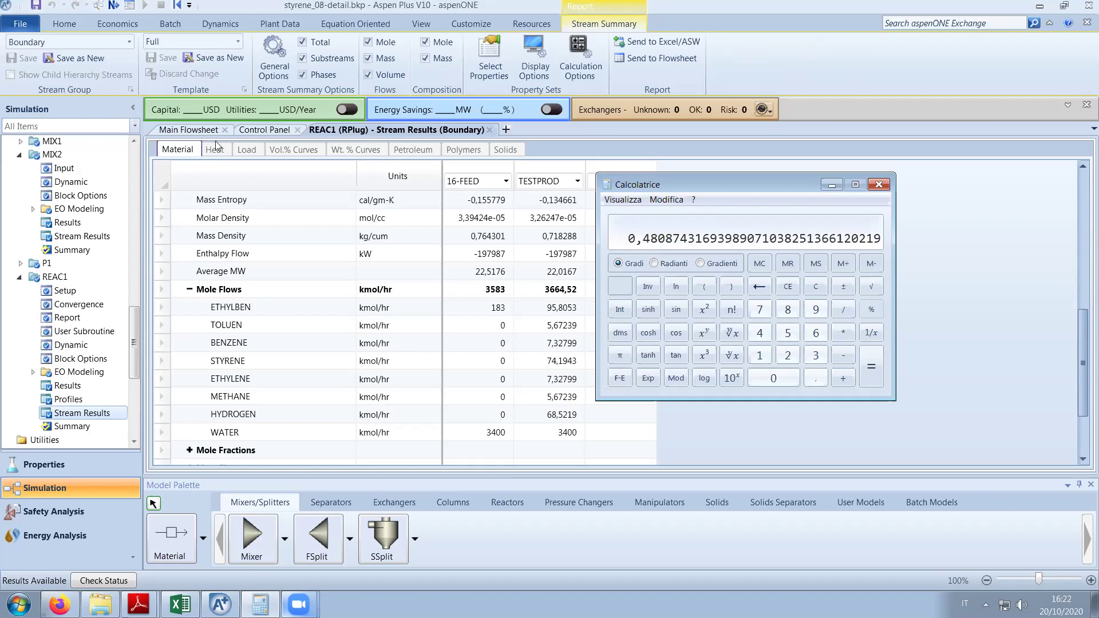
Compare the calculated conversion on the main flowsheet with the reactor data in the fixed bed reactor and Luyben styrene PDFs, and return to Aspen Plus.
click(191, 131)
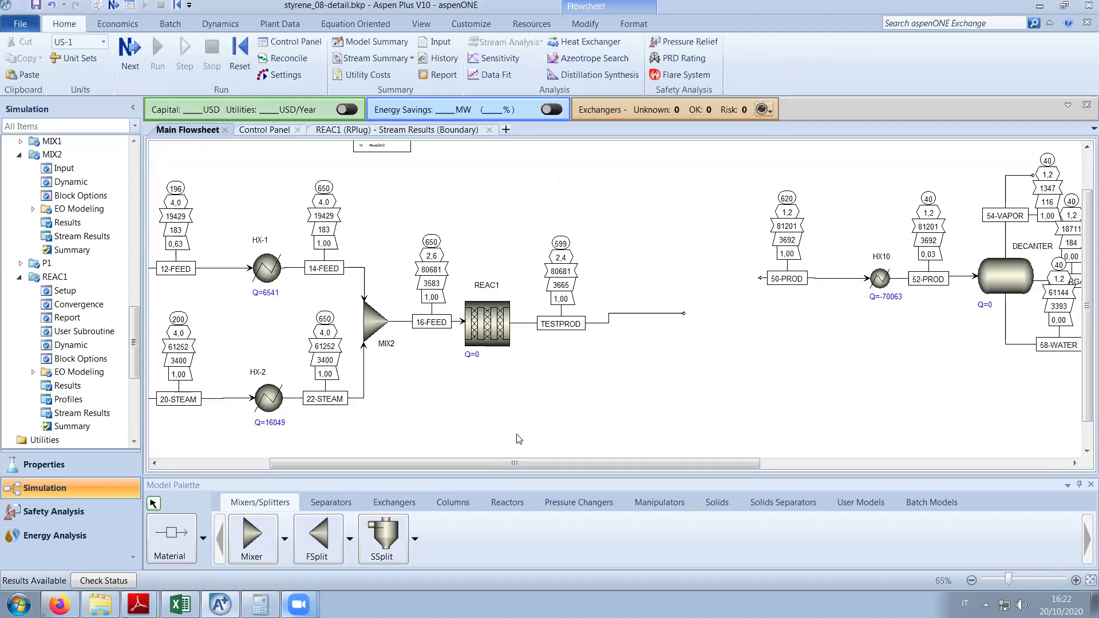
key(alt+Tab)
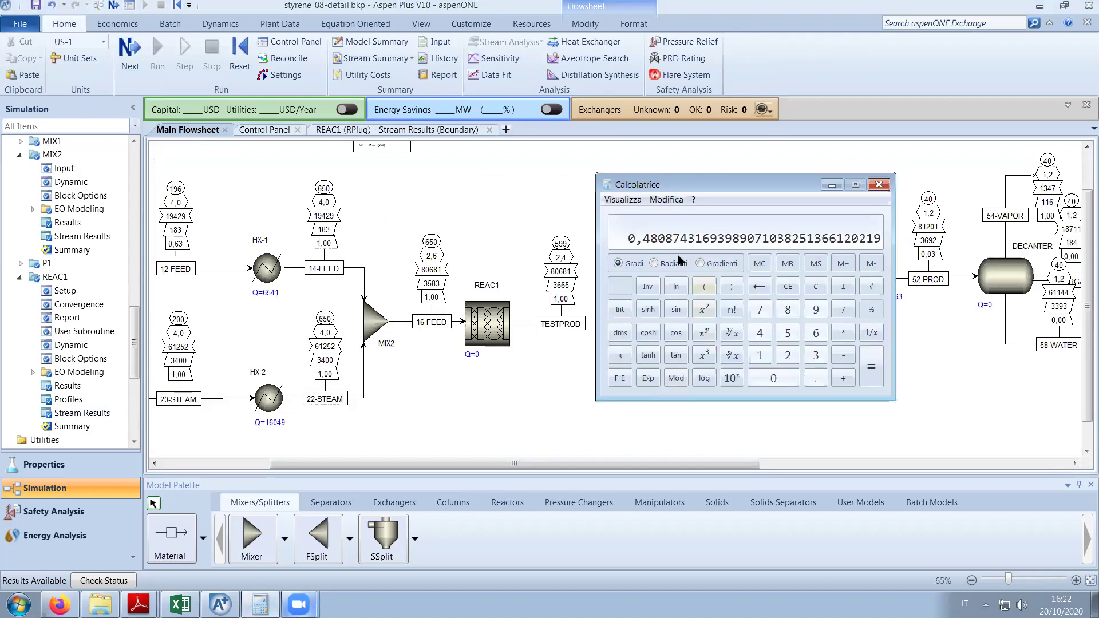
click(832, 184)
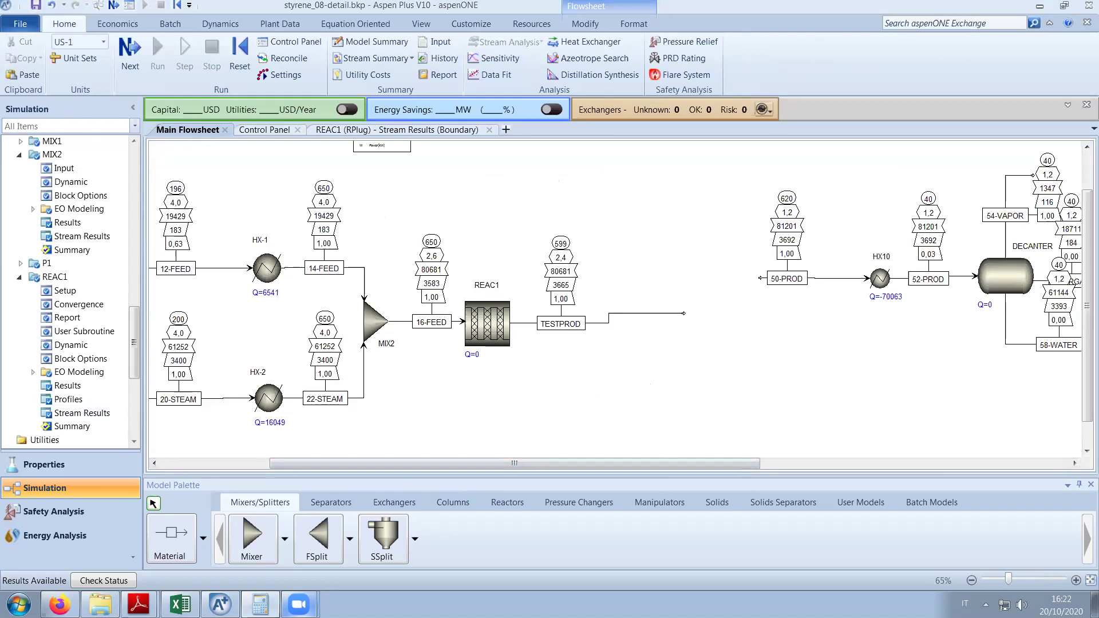
mouse_move(138, 604)
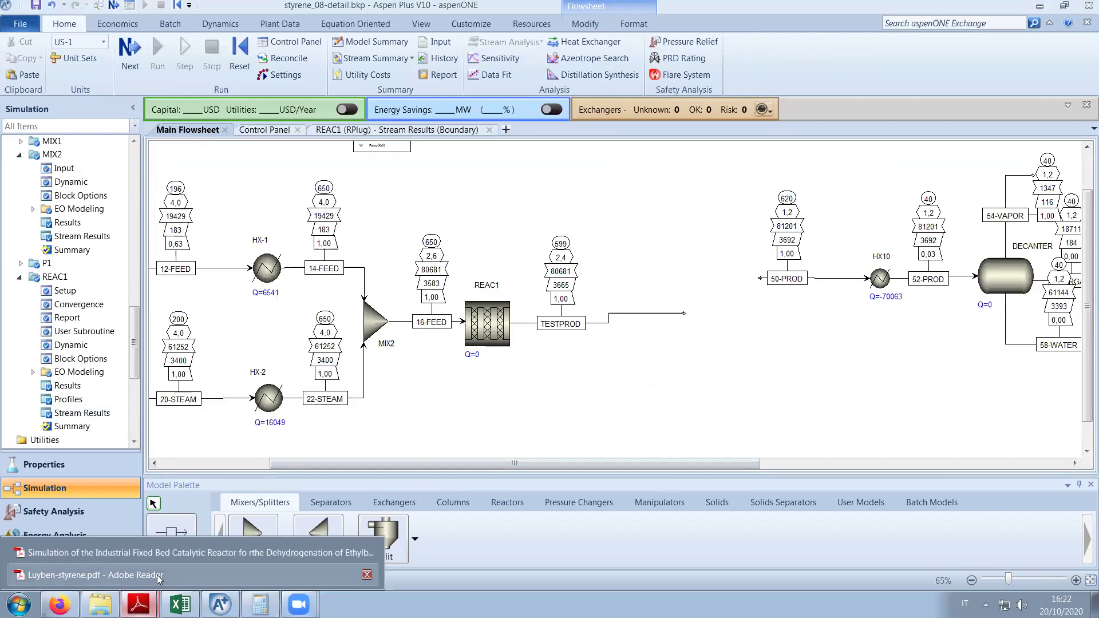
click(155, 552)
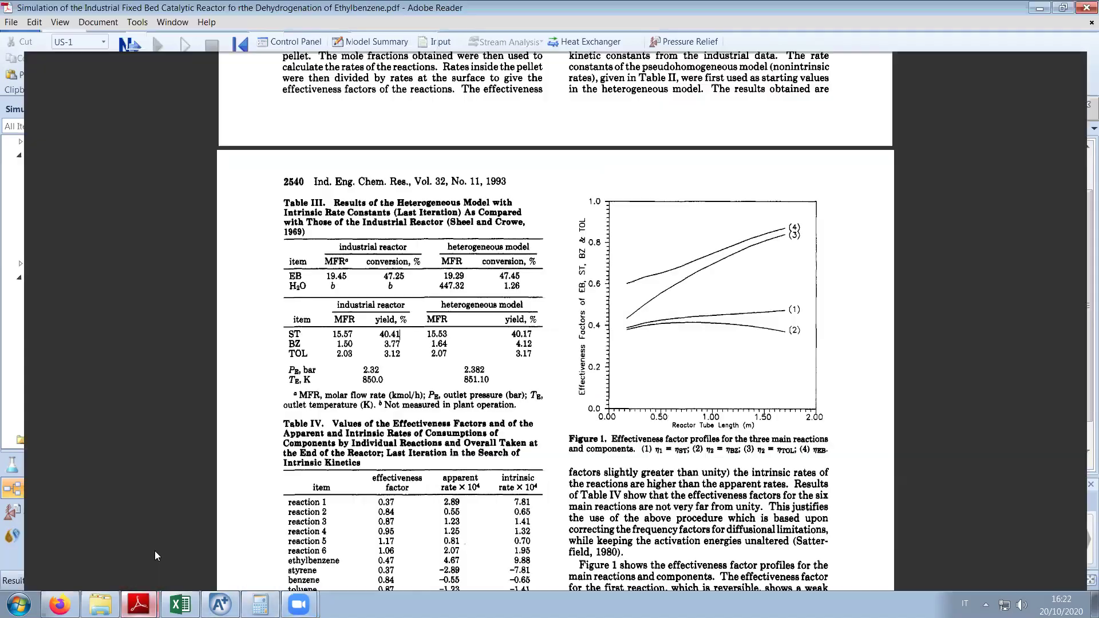
click(105, 573)
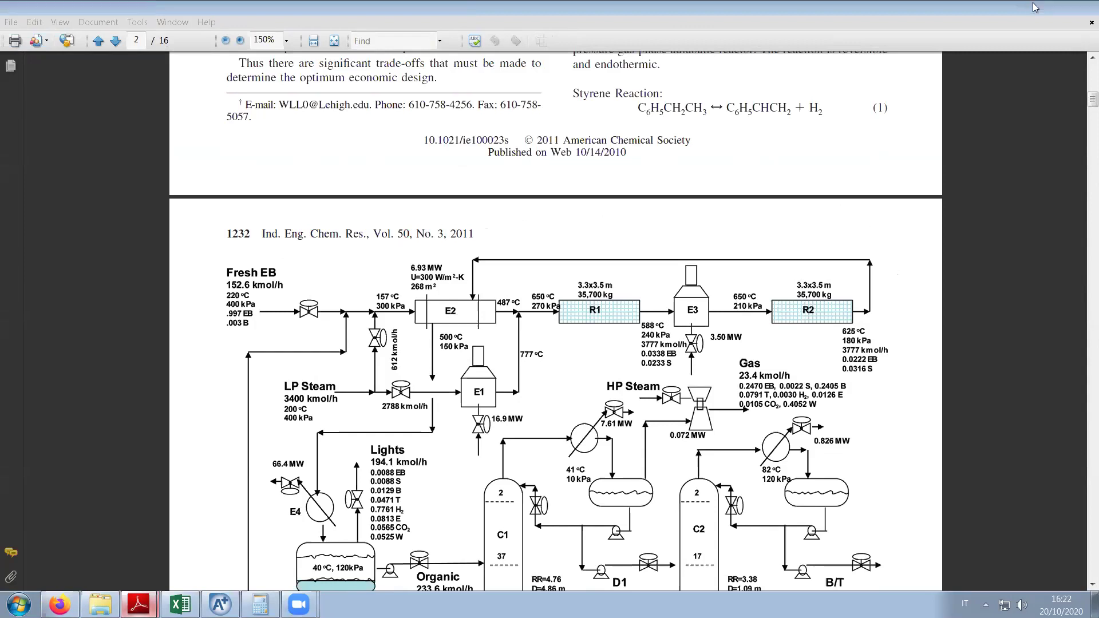
key(alt+Tab)
key(alt+Tab)
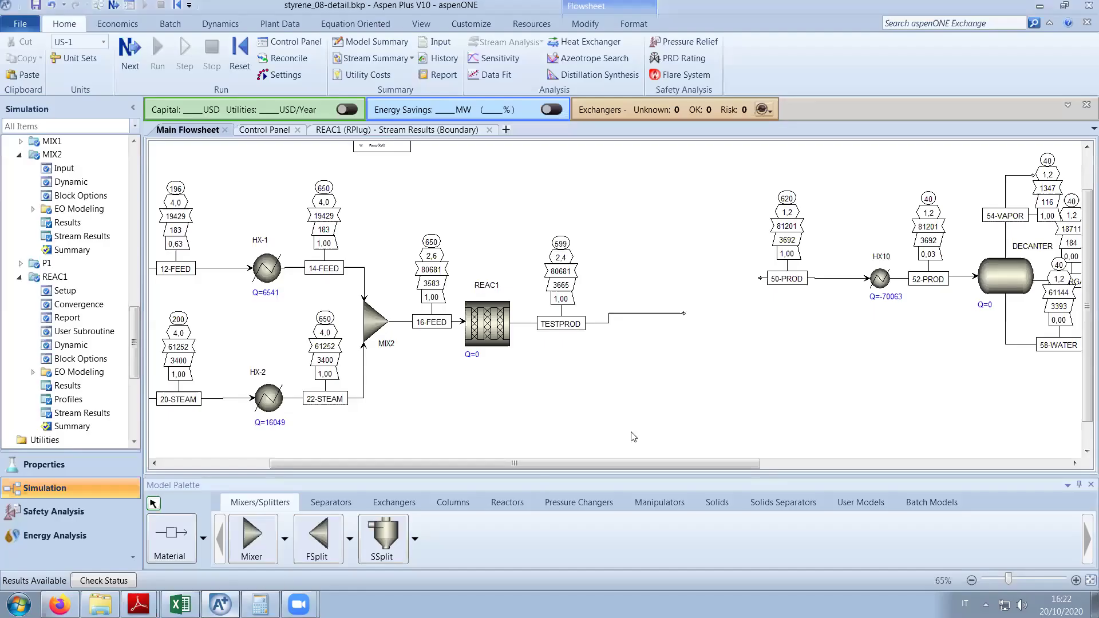
Shorten the free end of the TESTPROD stream and add a Heater block named HX-3 beyond it.
click(641, 313)
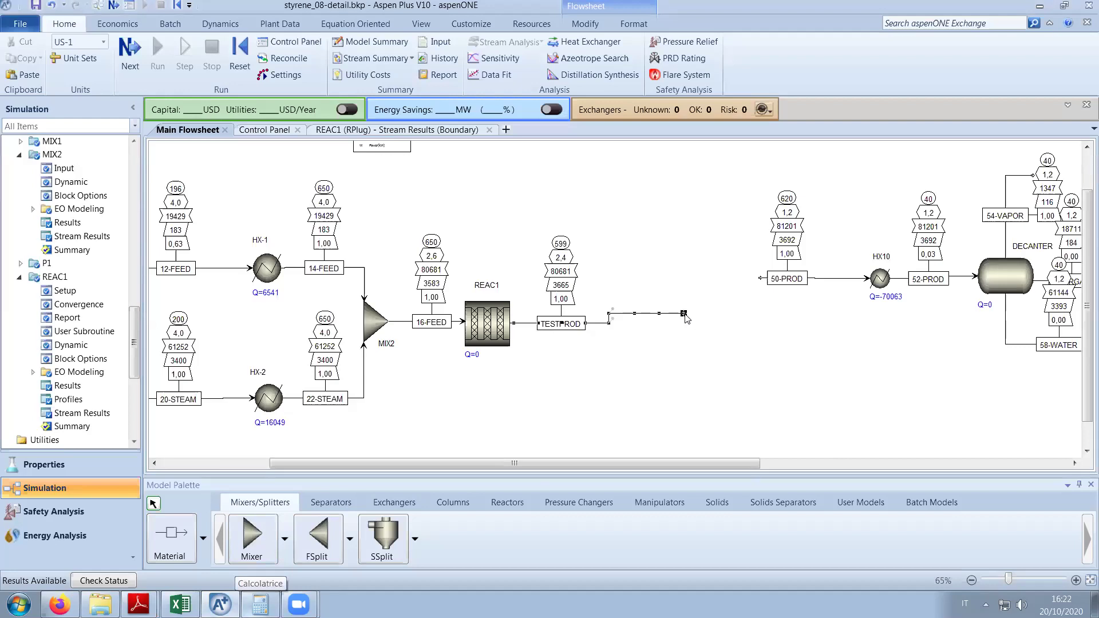
click(394, 504)
click(252, 538)
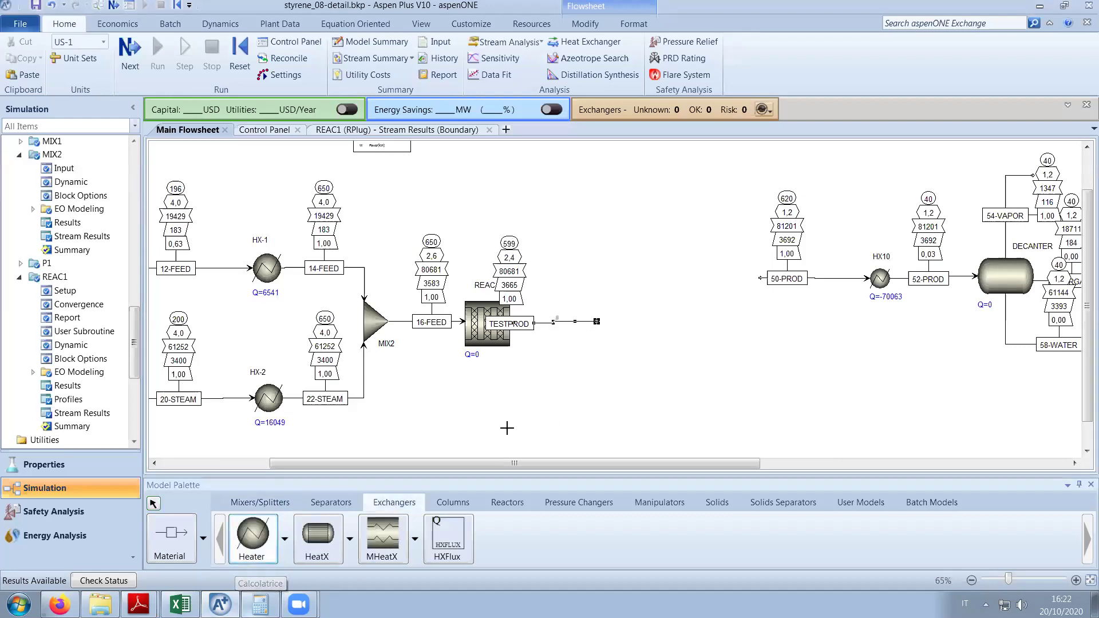
click(643, 317)
text(HX-3)
click(537, 329)
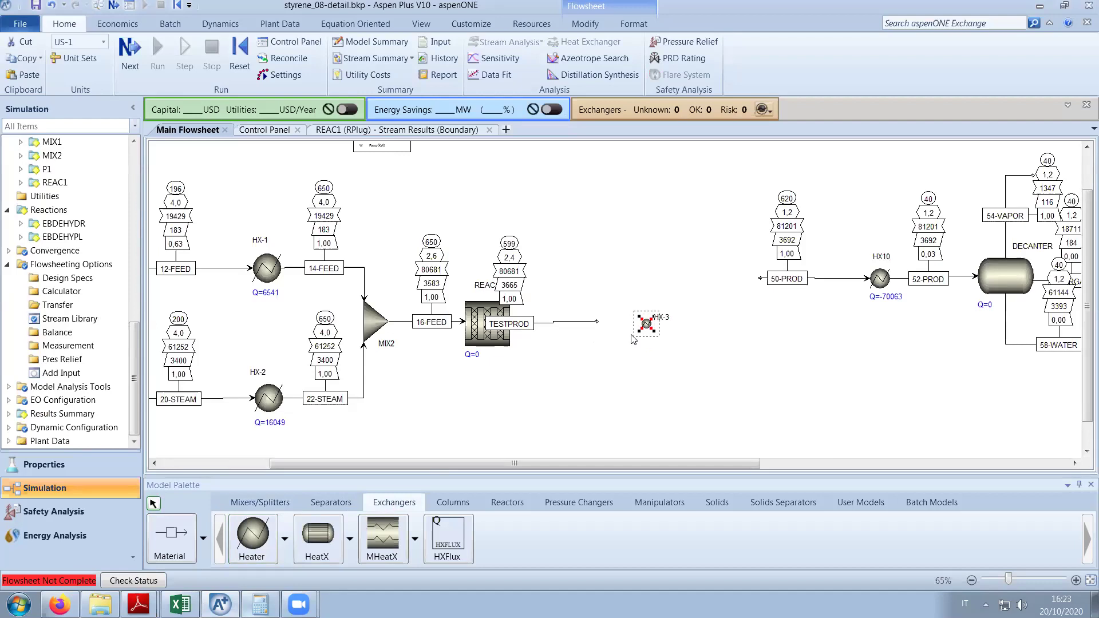
Specify the HX-3 heater with a temperature of 650 C and a pressure of 0 bar.
double_click(647, 324)
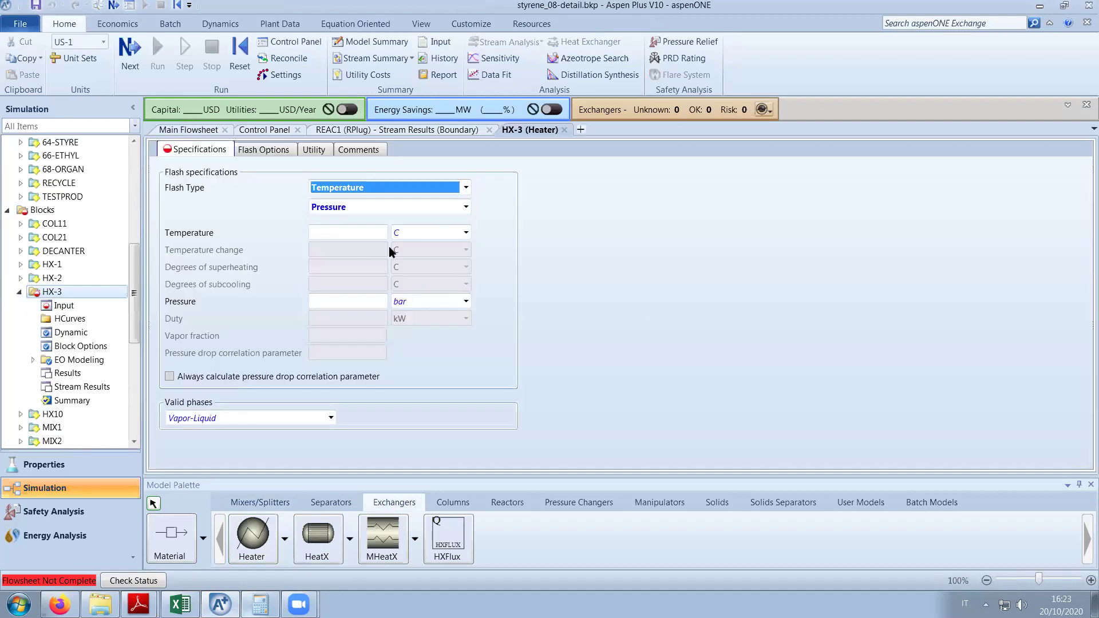
click(380, 301)
text(0)
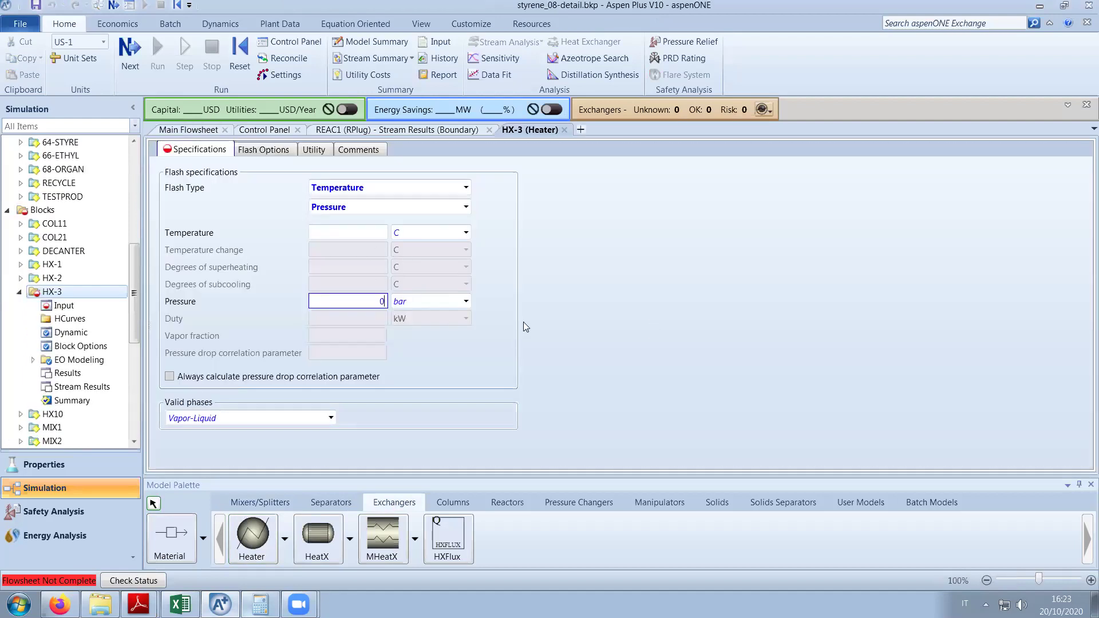
click(358, 237)
text(650)
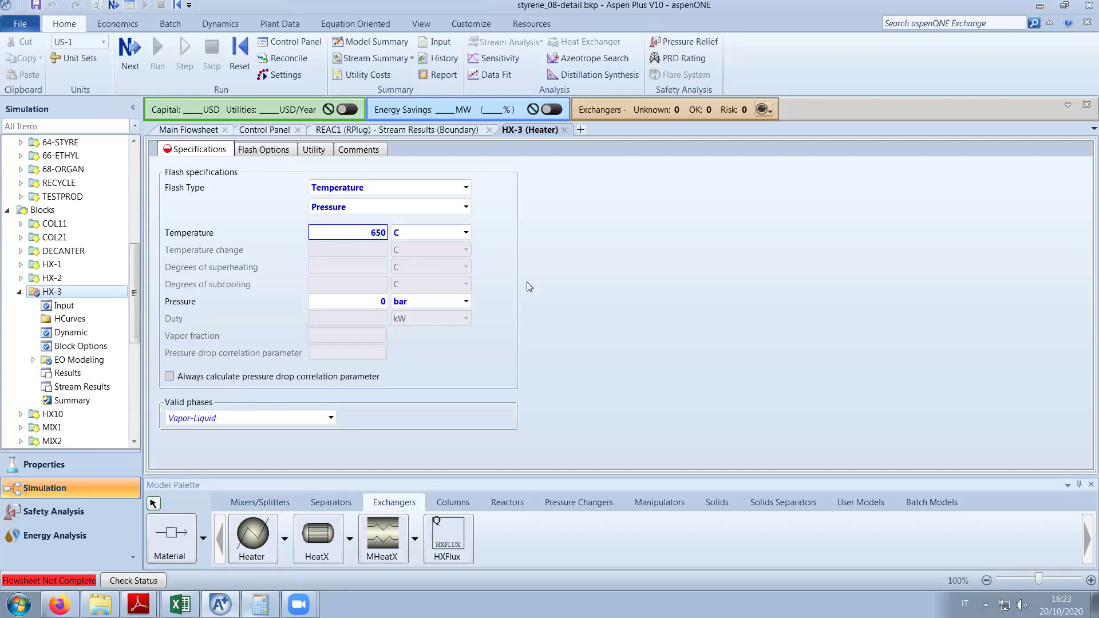
click(564, 130)
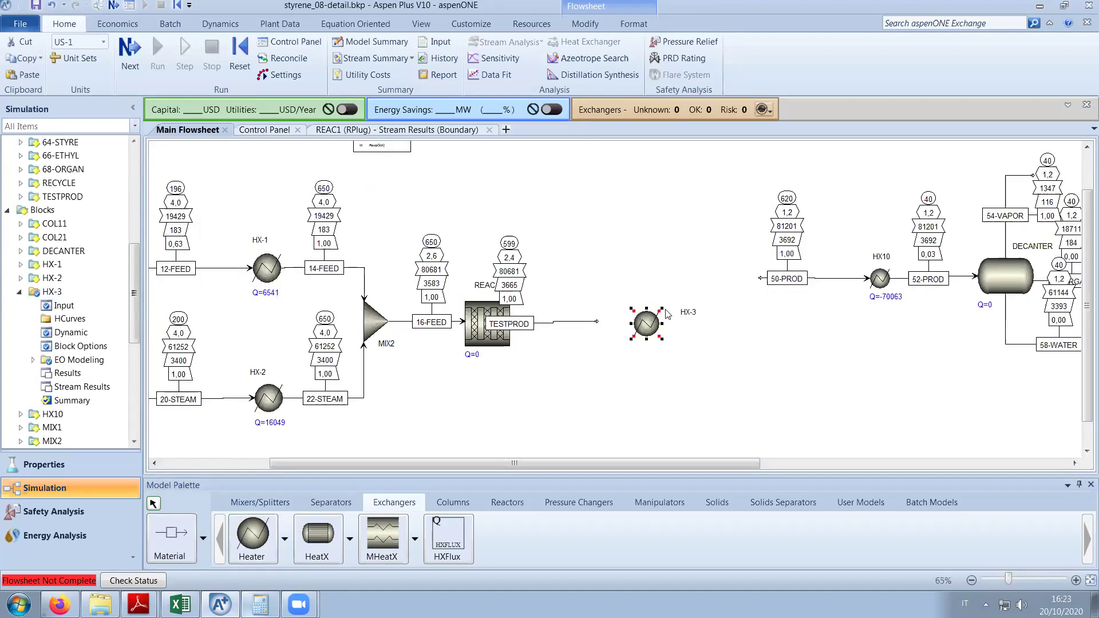
Reconnect the destination of TESTPROD to HX-3 and move the heater closer to REAC1.
right_click(581, 323)
mouse_move(659, 235)
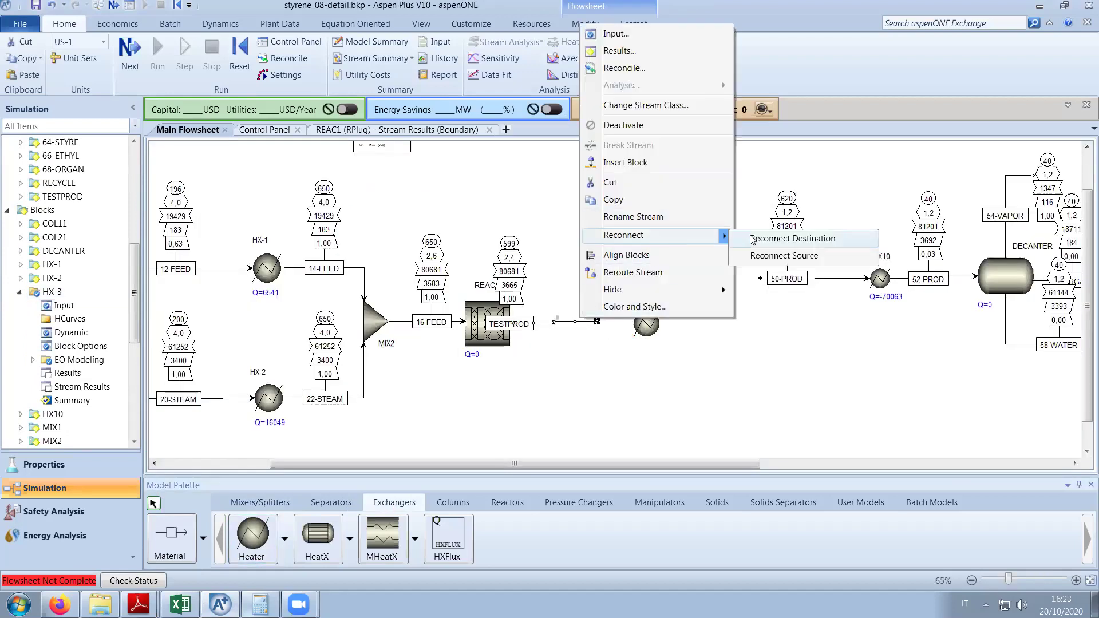
click(773, 235)
click(624, 321)
drag(650, 336, 592, 334)
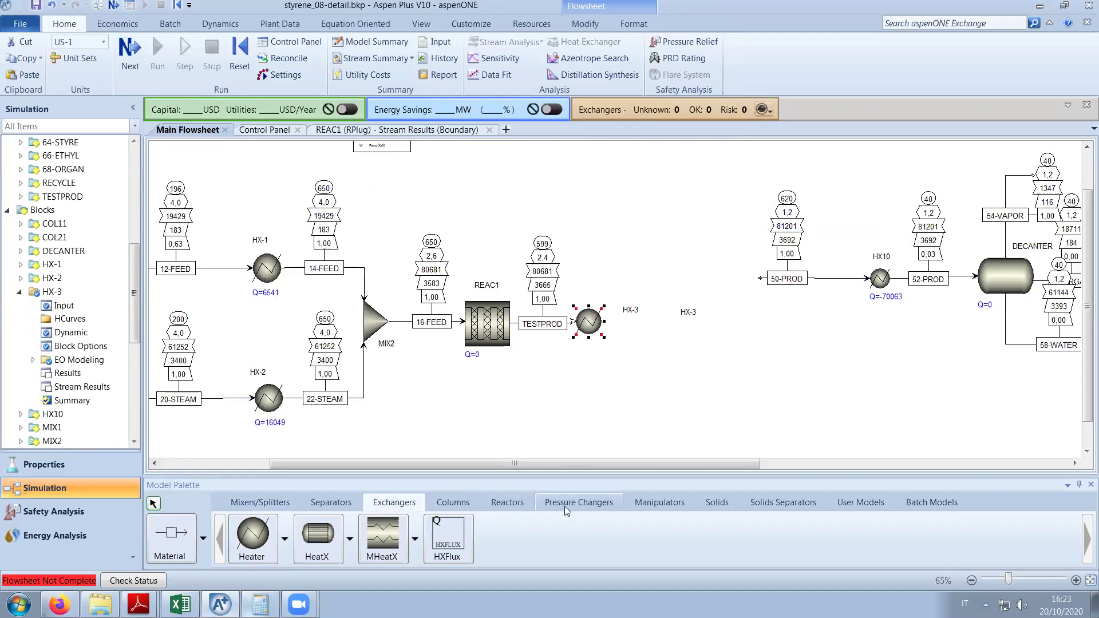
Add an RPlug reactor block named REAC2 downstream of HX-3.
click(520, 511)
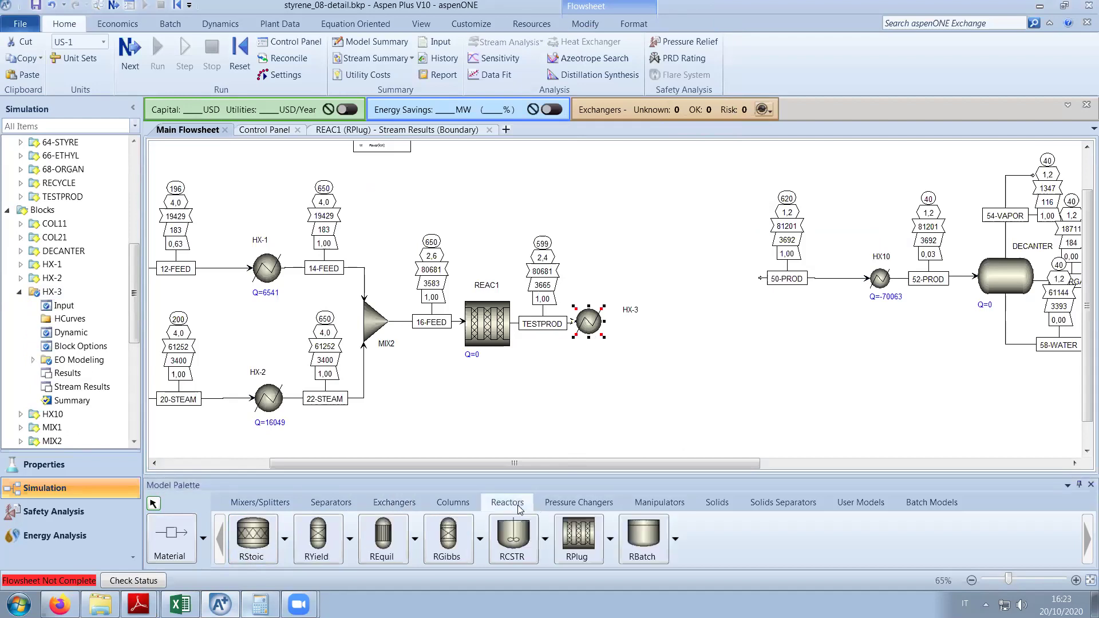
click(560, 547)
click(661, 321)
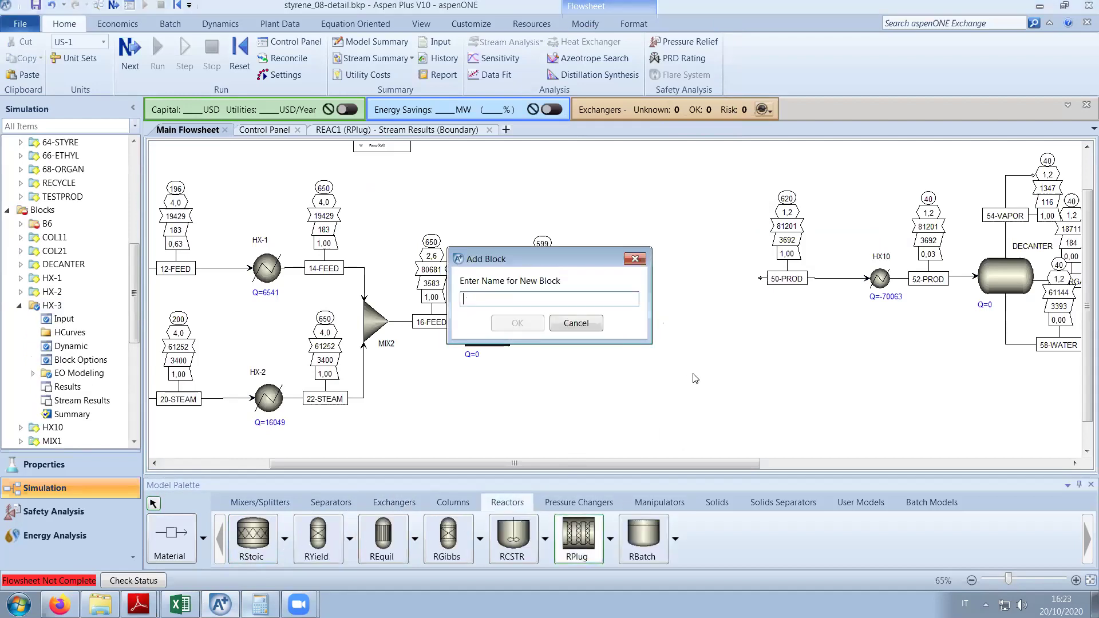
drag(567, 267, 726, 317)
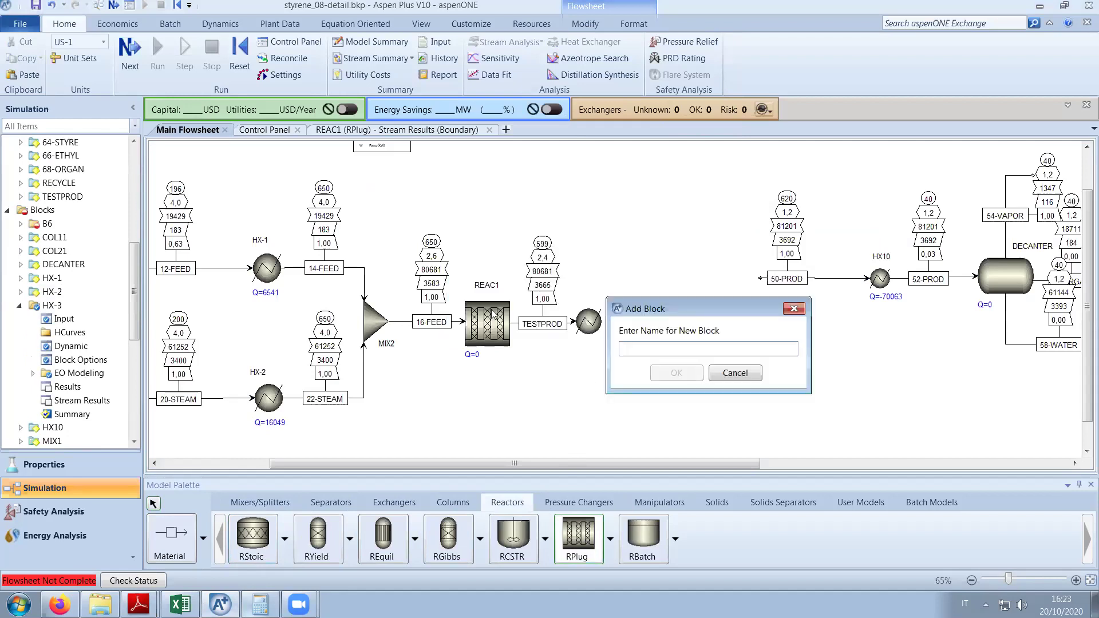
text(REAC2)
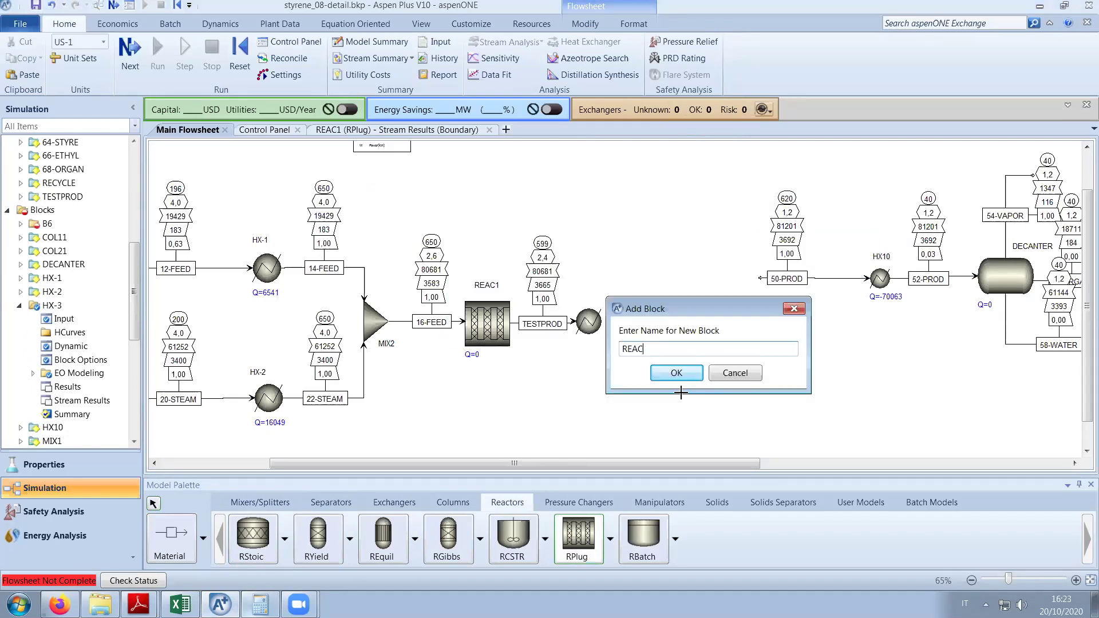
key(Return)
Move REAC2 farther from HX-3 and place the HX-3 label directly above its heater.
right_click(679, 389)
click(666, 331)
drag(649, 338, 714, 333)
drag(633, 316, 589, 301)
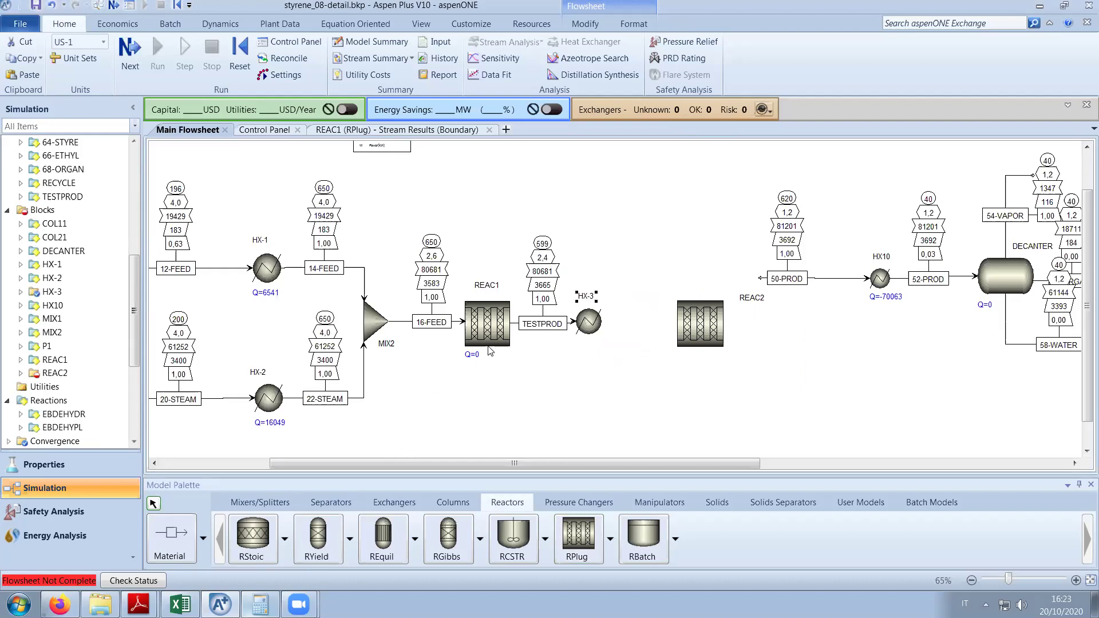
Rename the TESTPROD stream to 18-PROD.
double_click(538, 324)
text(18-)
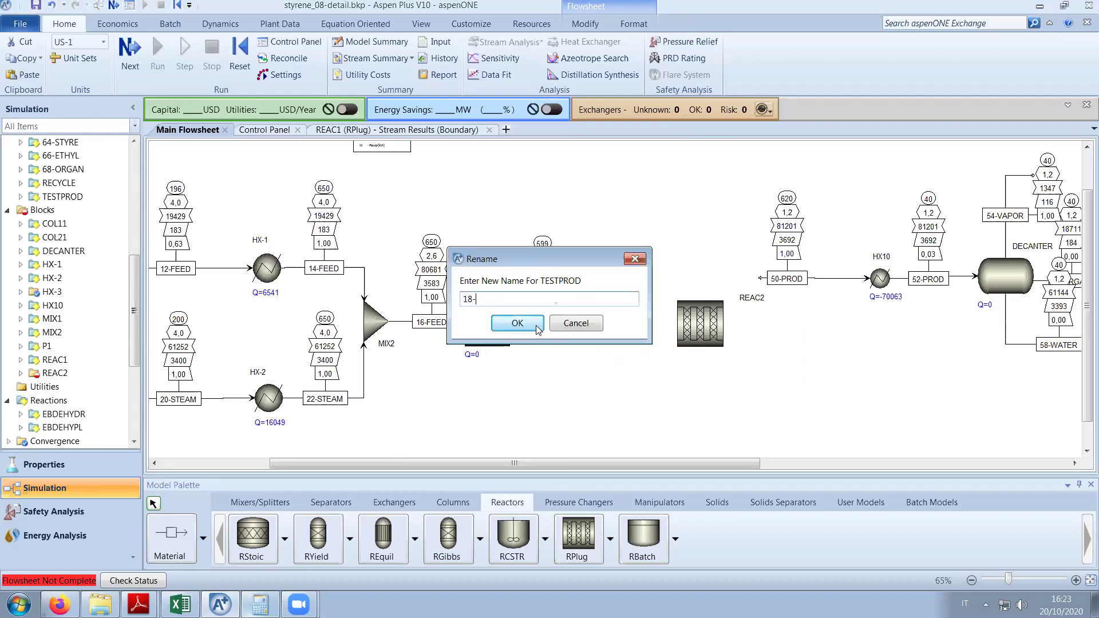
text(PROD)
click(537, 325)
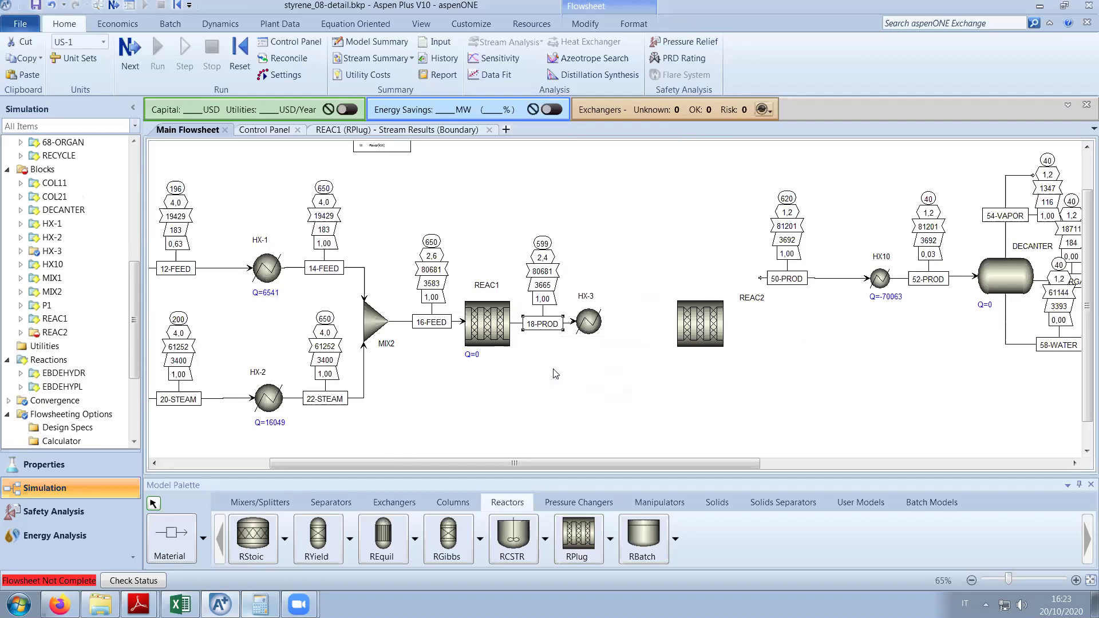
Connect the HX-3 outlet to the REAC2 inlet with a material stream named 30-PROD.
click(171, 544)
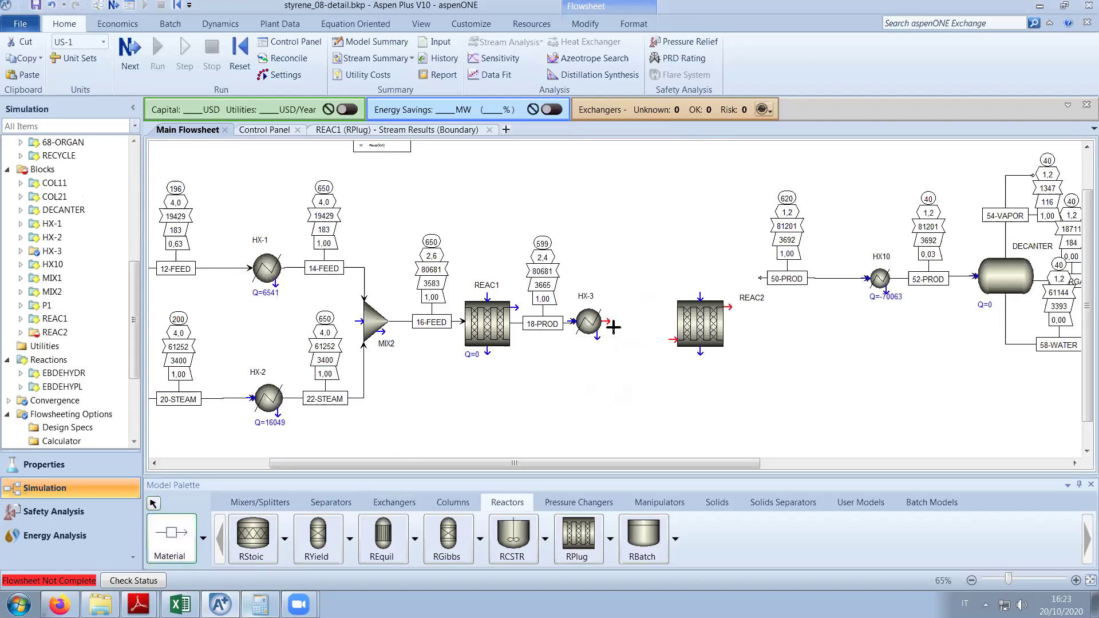
click(612, 322)
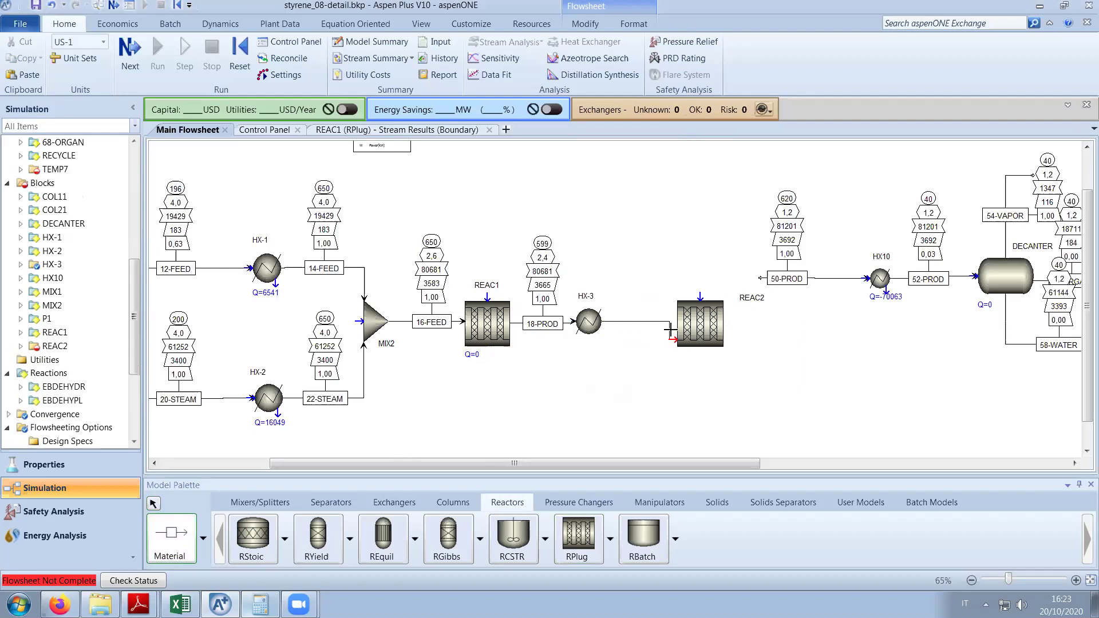
click(670, 322)
text(30-PROD)
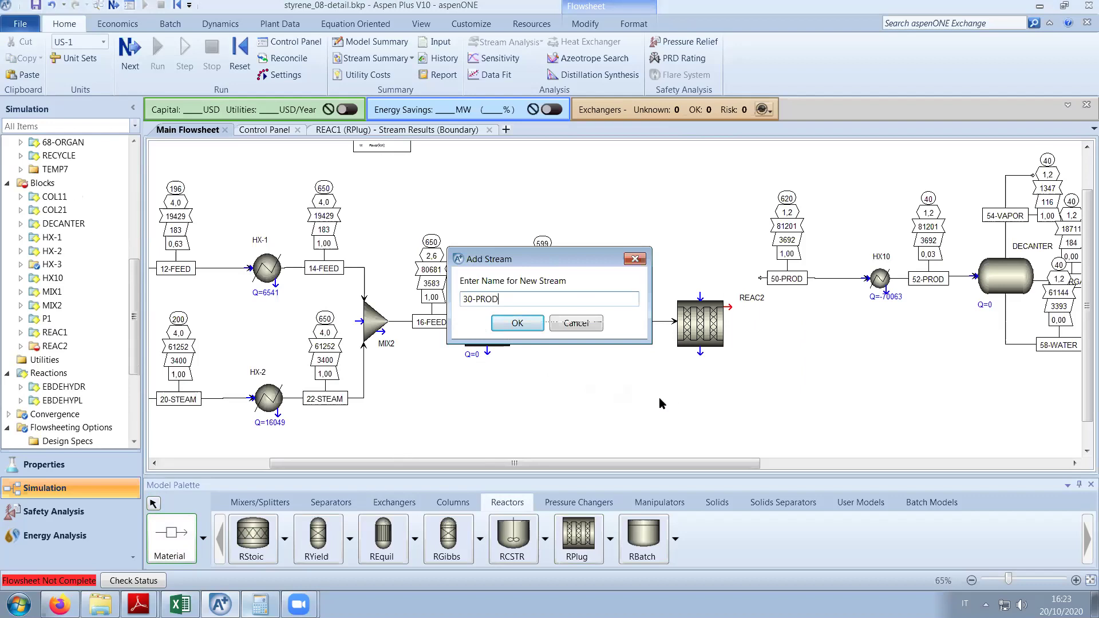
key(Return)
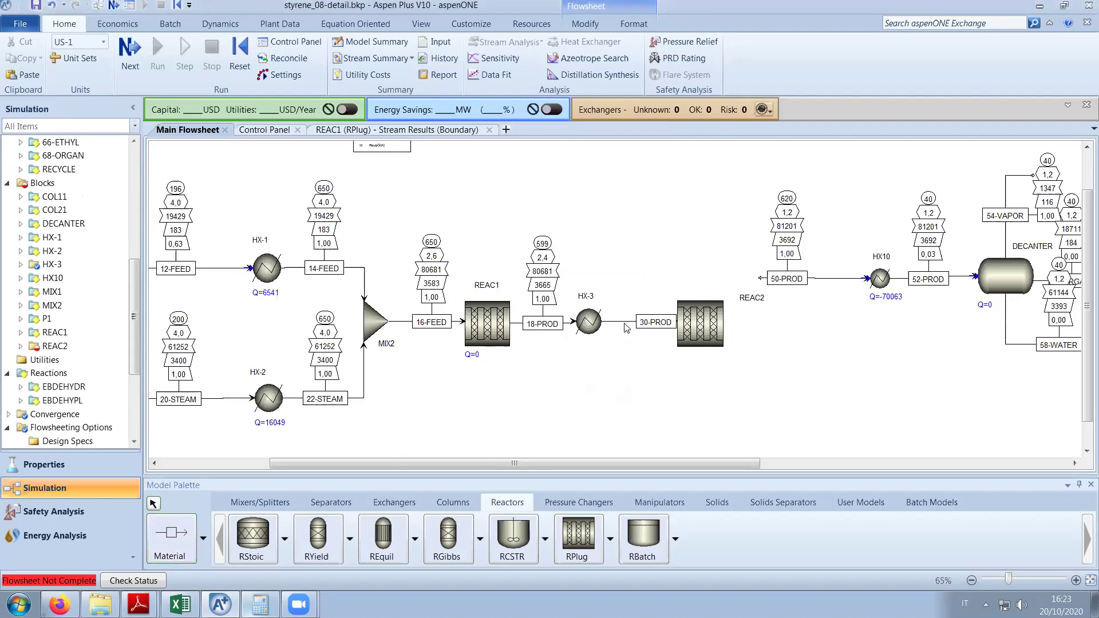
Define REAC2 as an adiabatic reactor with a length of 2,5 m and a diameter of 3,74 m.
double_click(694, 337)
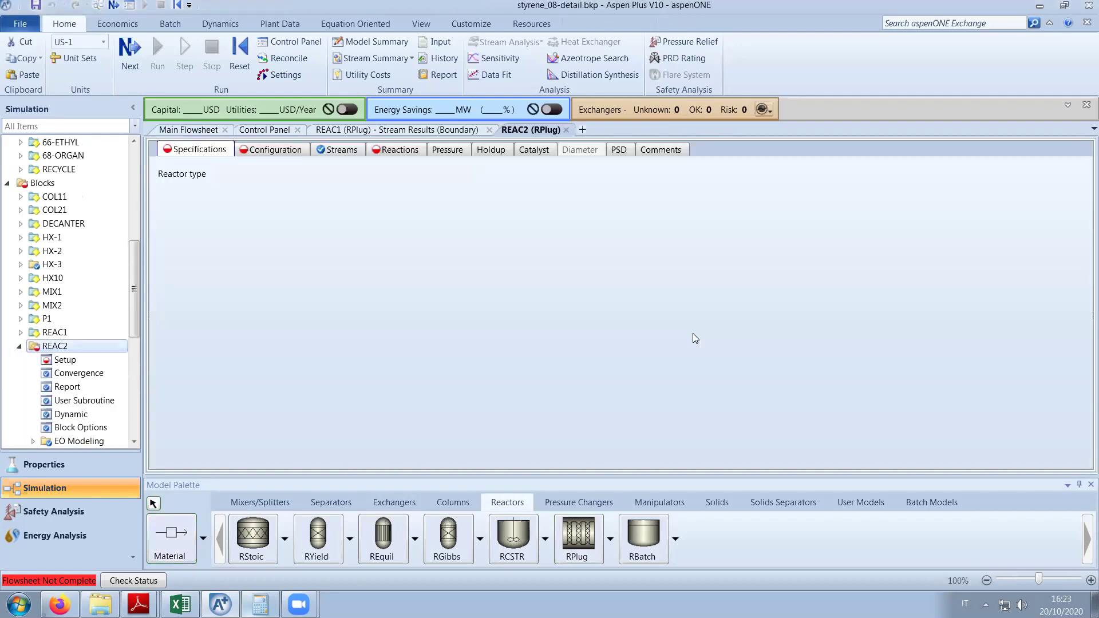
click(469, 173)
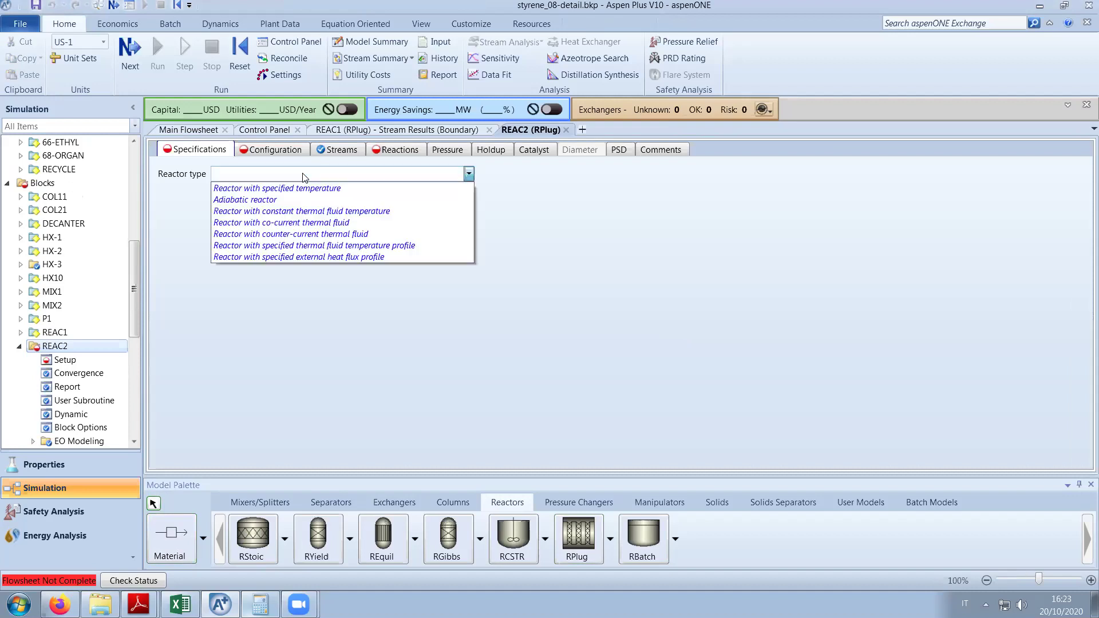
click(297, 201)
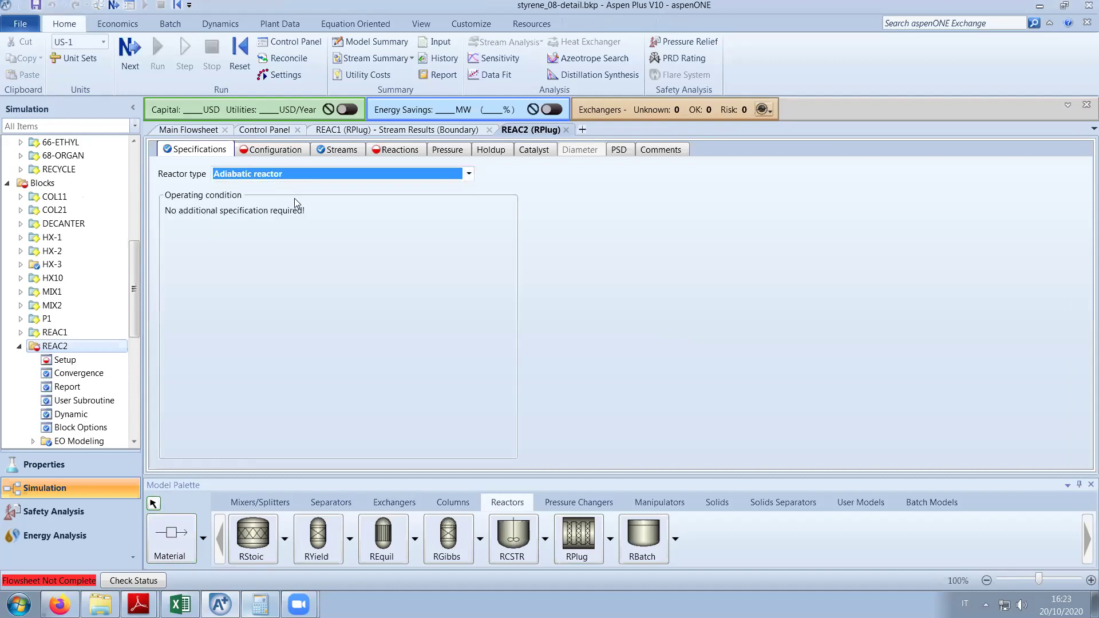
click(281, 151)
click(297, 230)
text(2,5)
click(294, 247)
text(3,74)
key(Return)
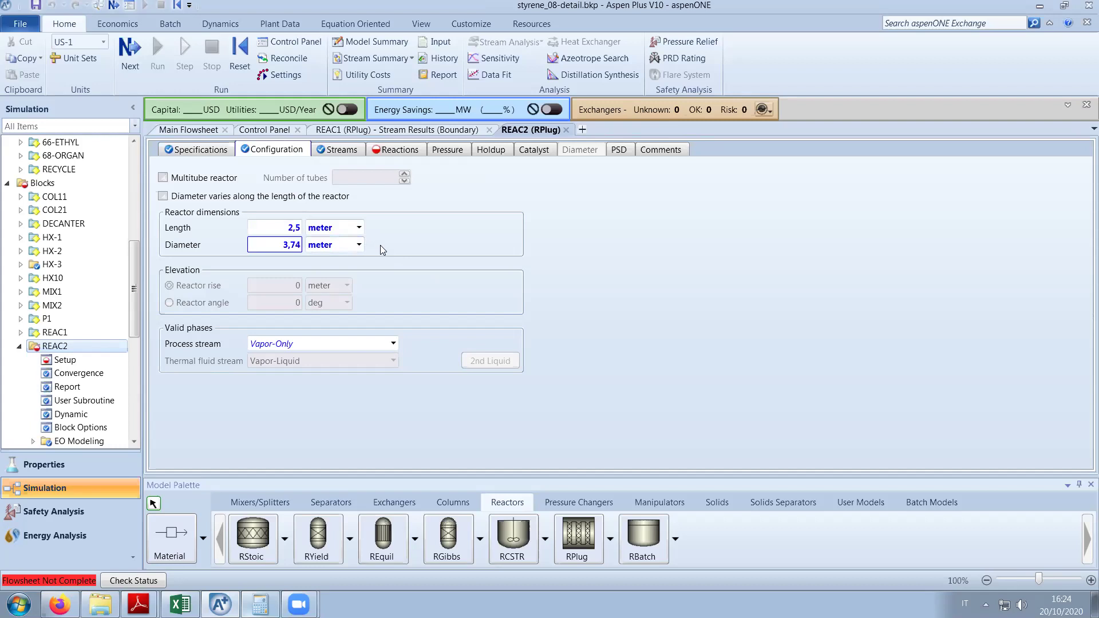
Assign the EBDEHYPL reaction set to REAC2.
click(341, 151)
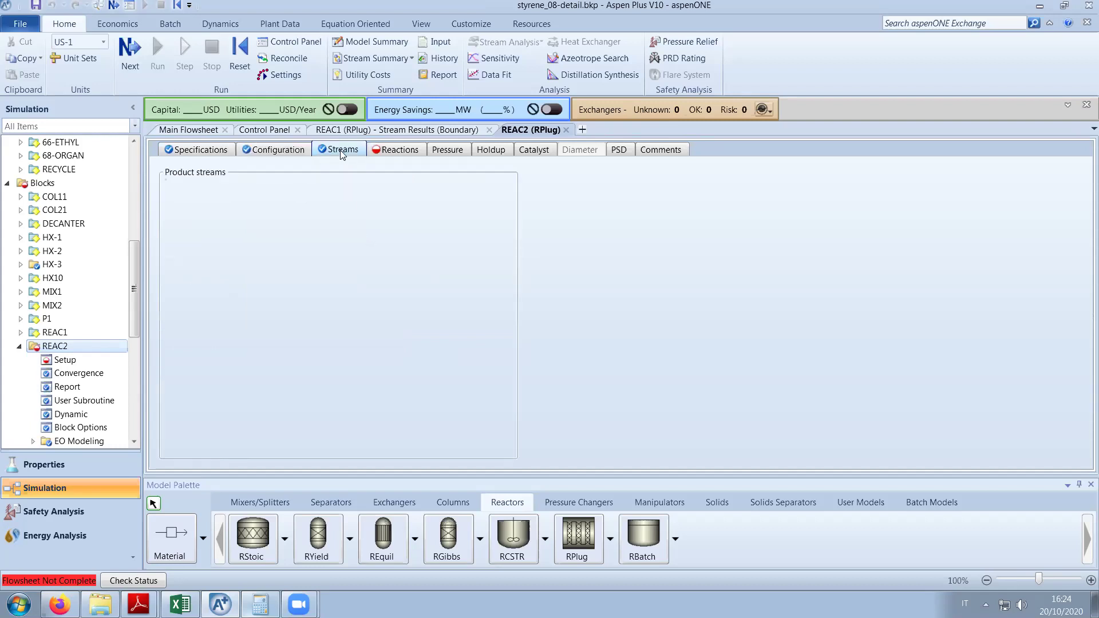
click(401, 150)
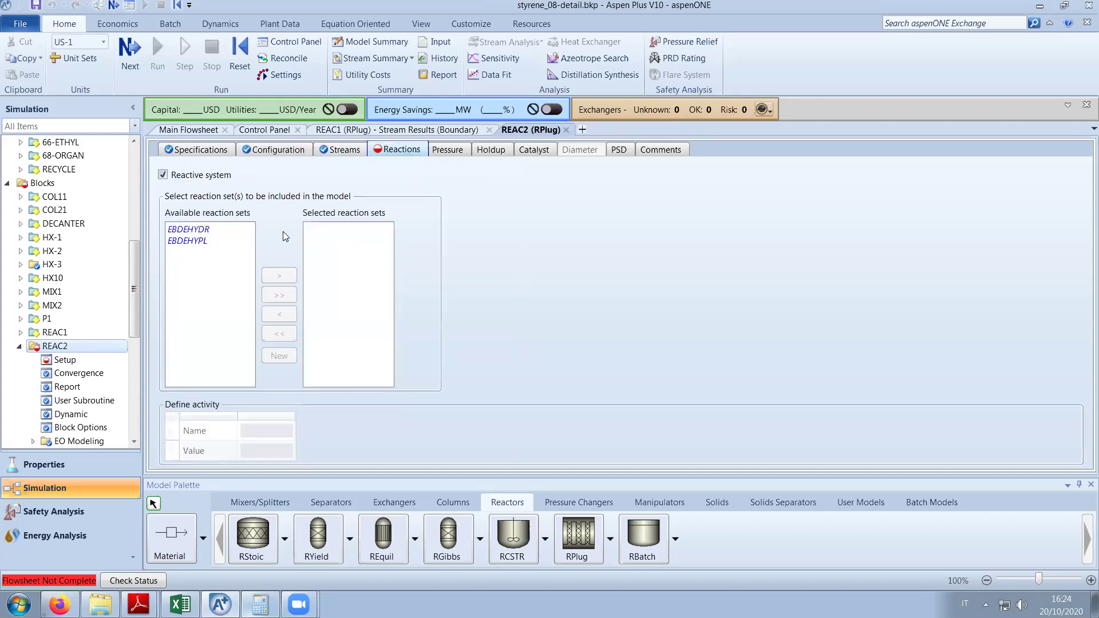
click(208, 243)
click(278, 256)
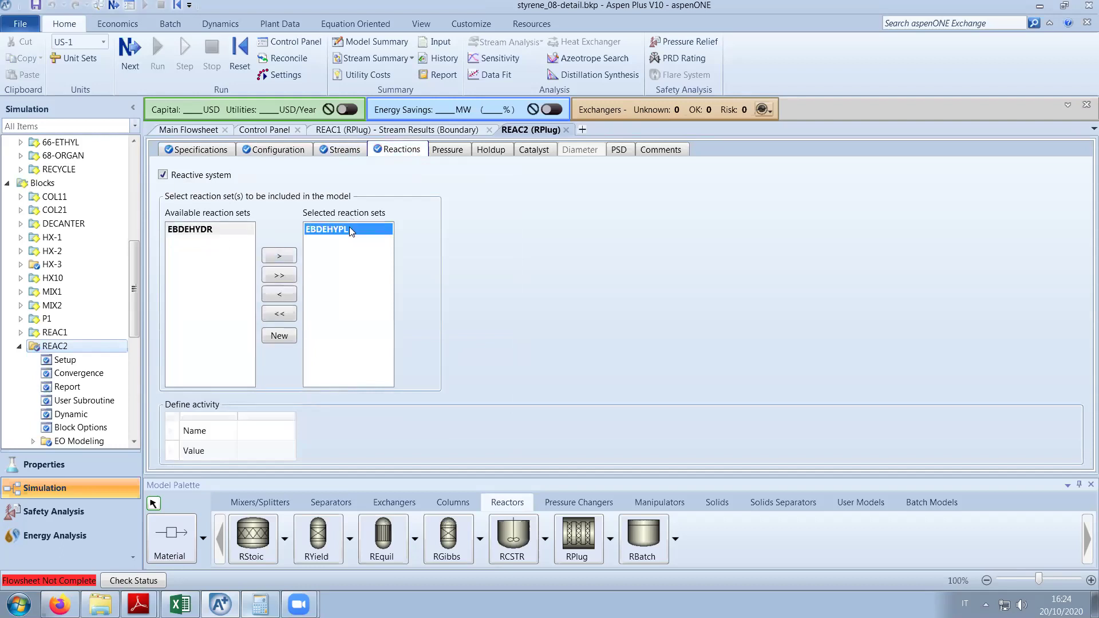
Have REAC2's process stream pressure drop calculated by a frictional correlation, choosing Ergun.
click(450, 151)
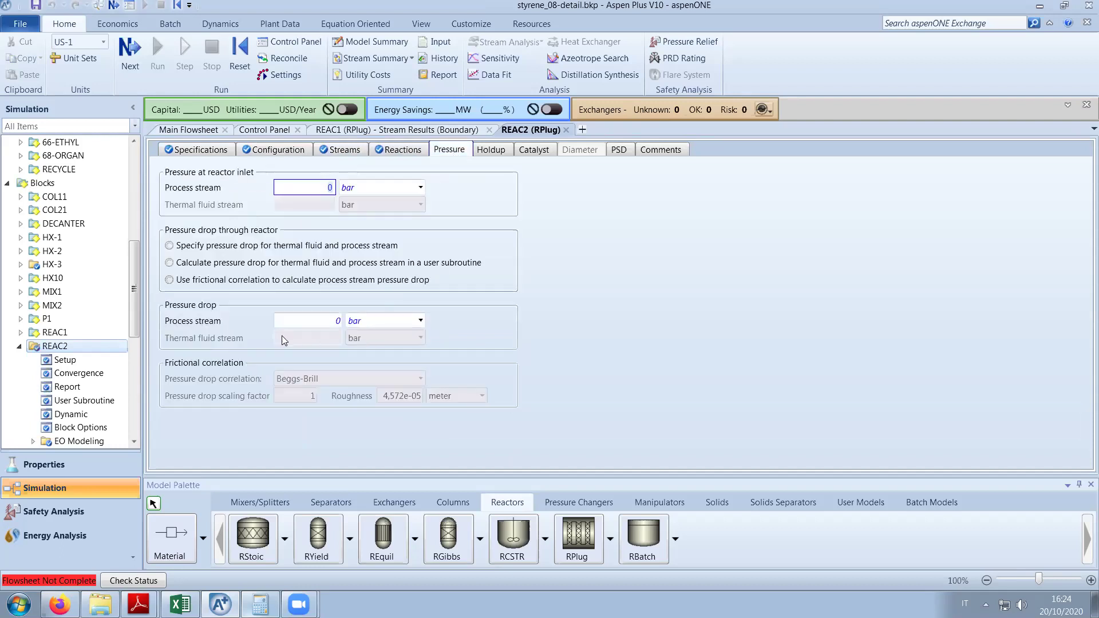
click(169, 279)
click(324, 379)
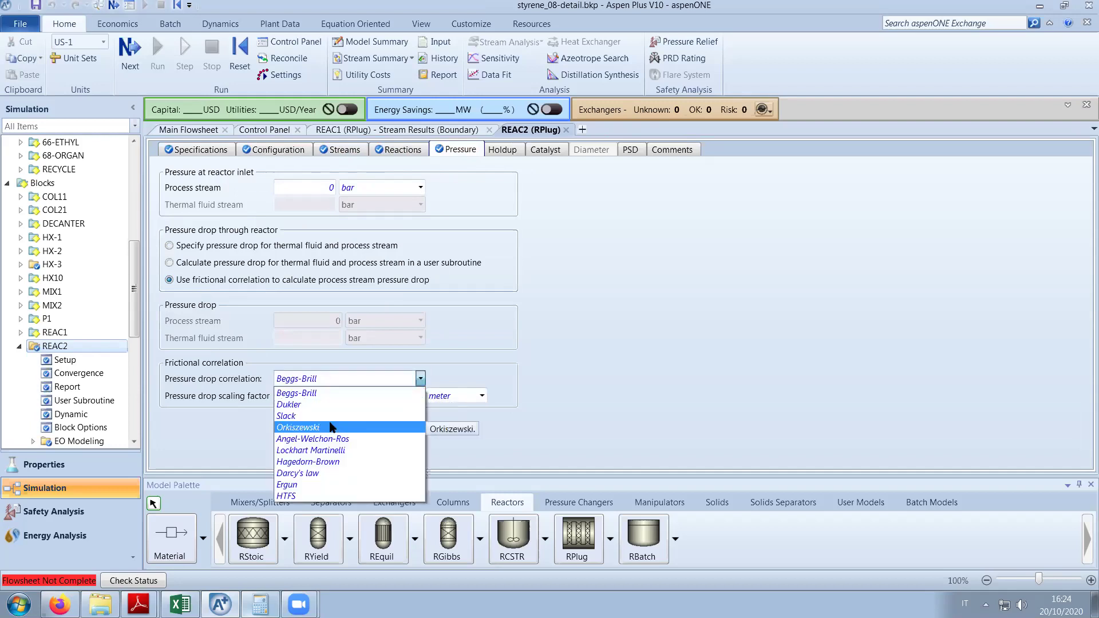
click(312, 484)
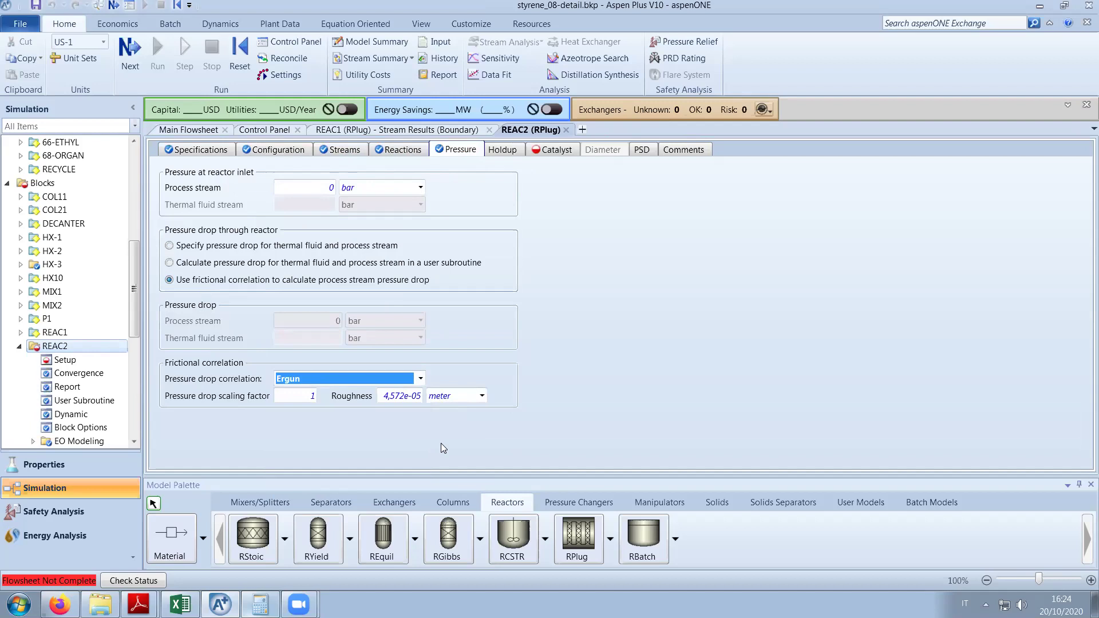
Include catalyst in REAC2 with a loading of 30 ton and a bed voidage of 0,5.
click(551, 153)
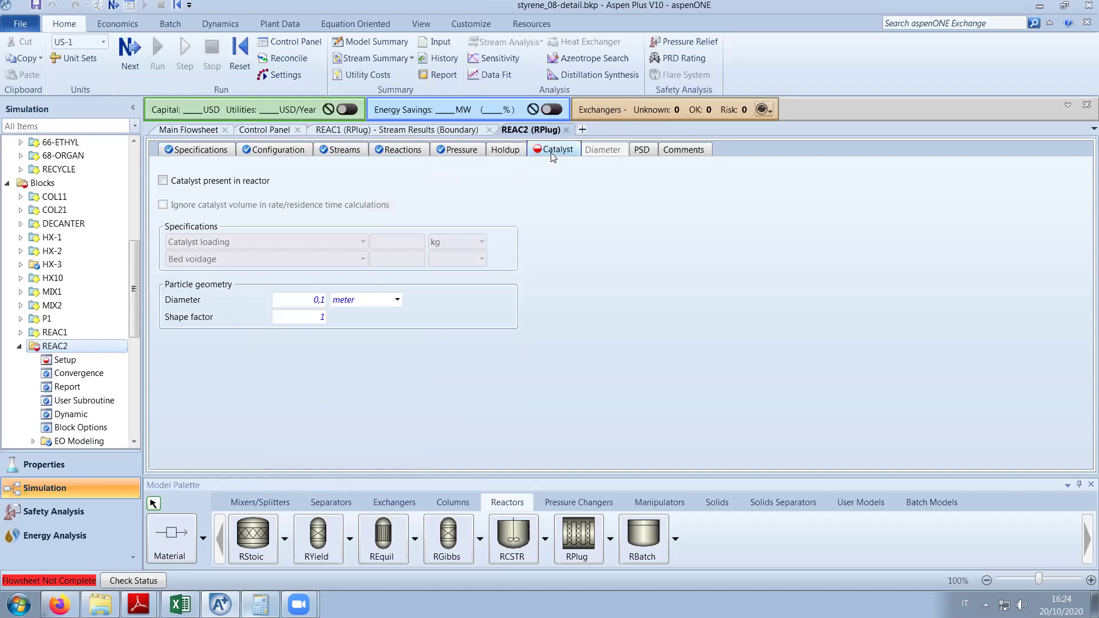
click(267, 182)
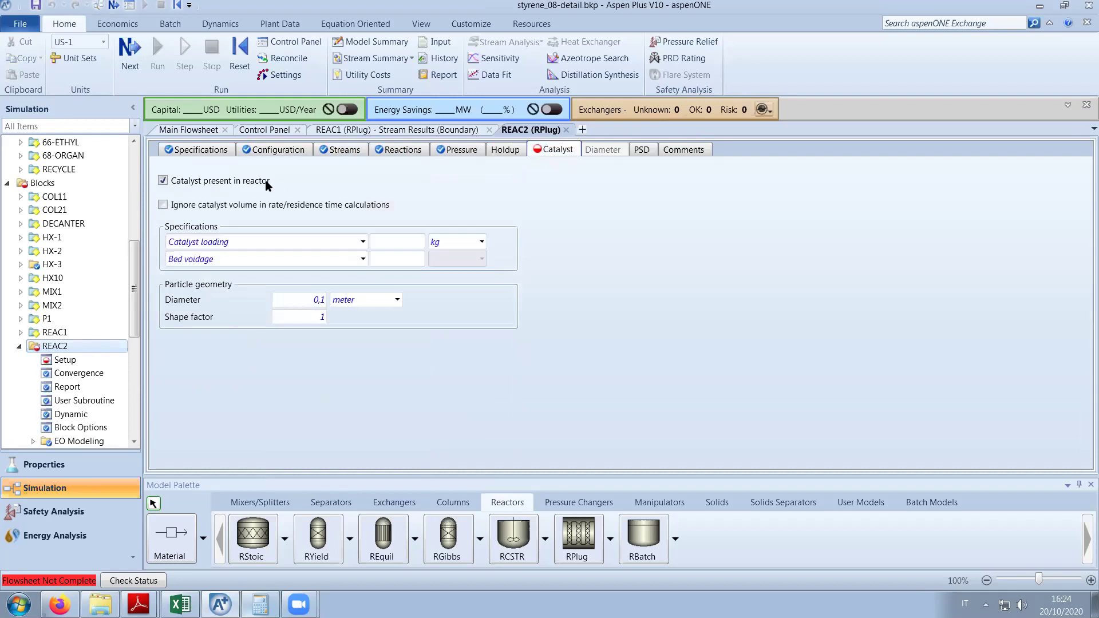
click(413, 245)
text(30)
click(482, 243)
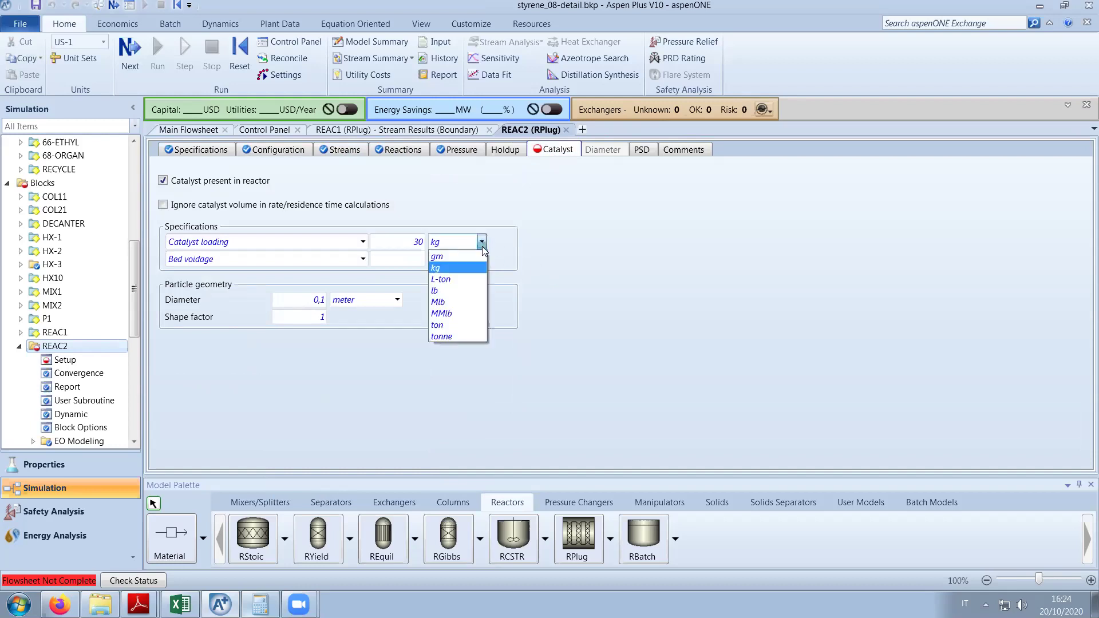
click(454, 325)
click(422, 260)
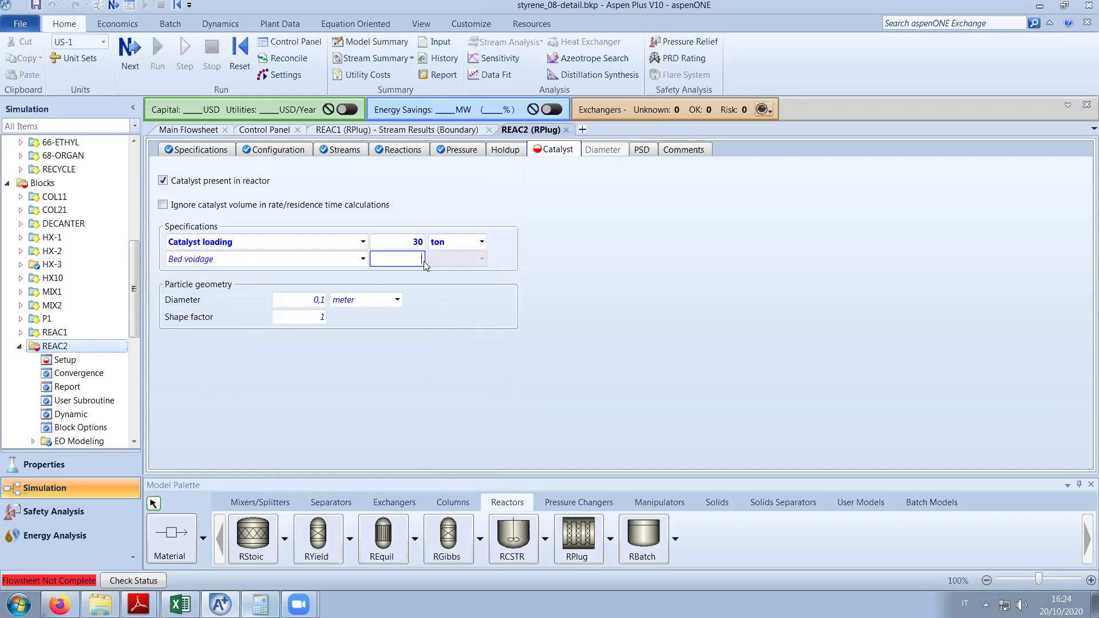
text(0,5)
key(Return)
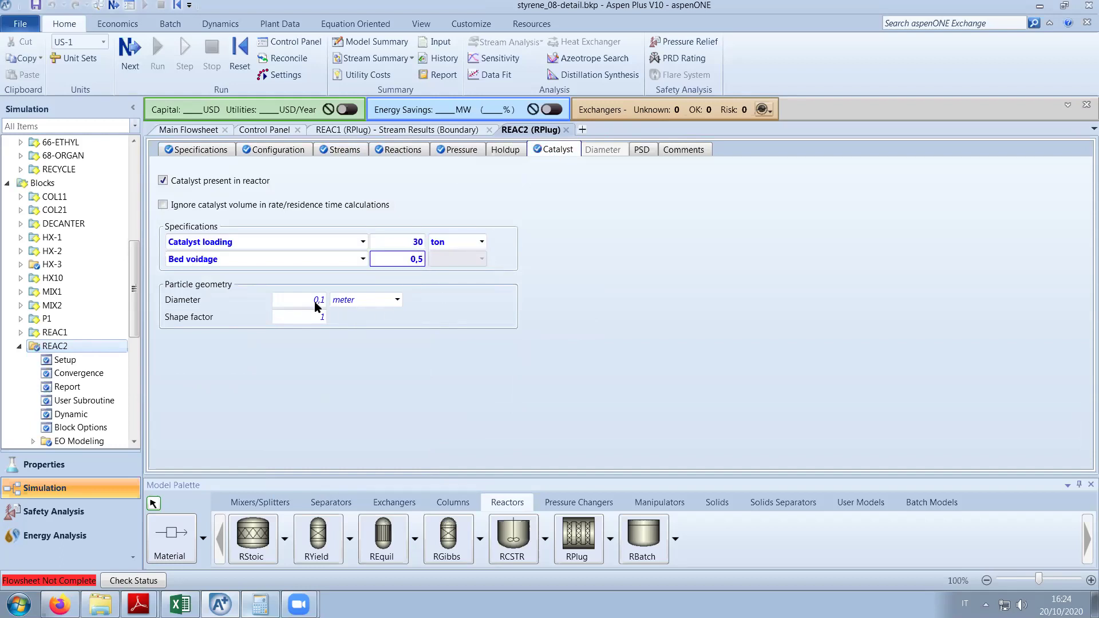
Set the REAC2 catalyst particle diameter to 4,7 mm.
click(307, 304)
text(4,7)
click(397, 301)
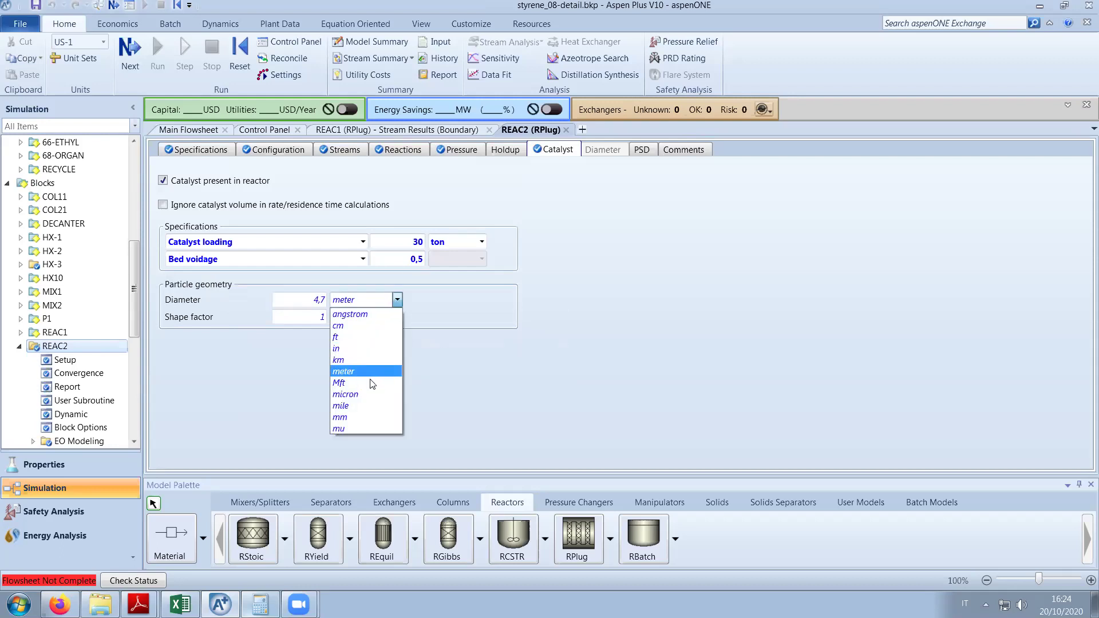
click(366, 417)
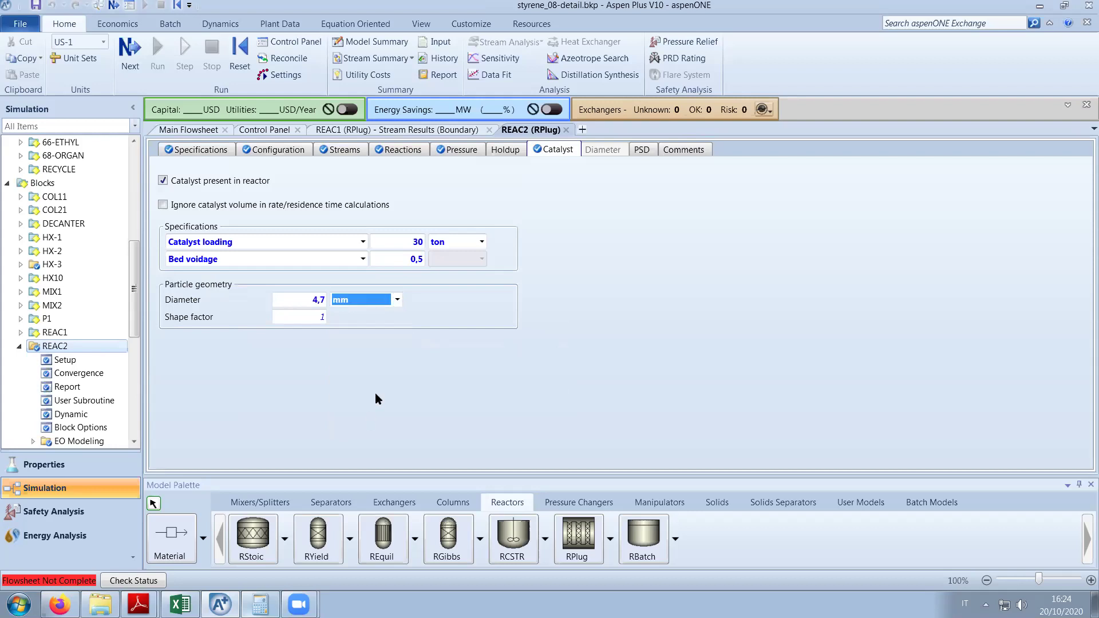
On the main flowsheet, draw a product stream named 32-PROD from the REAC2 outlet.
click(189, 130)
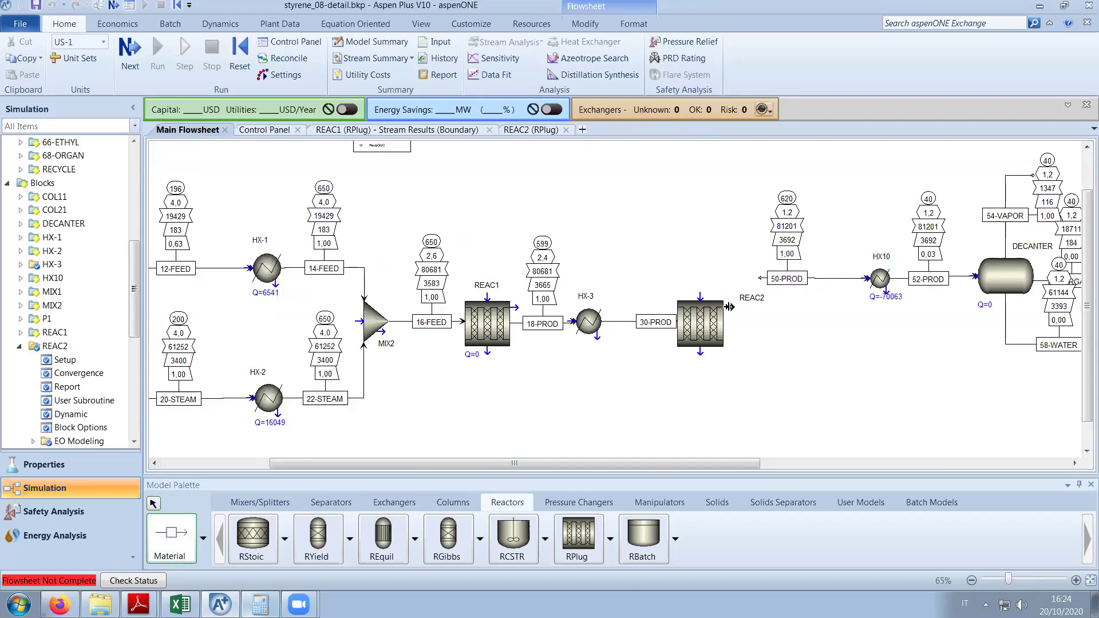
click(731, 323)
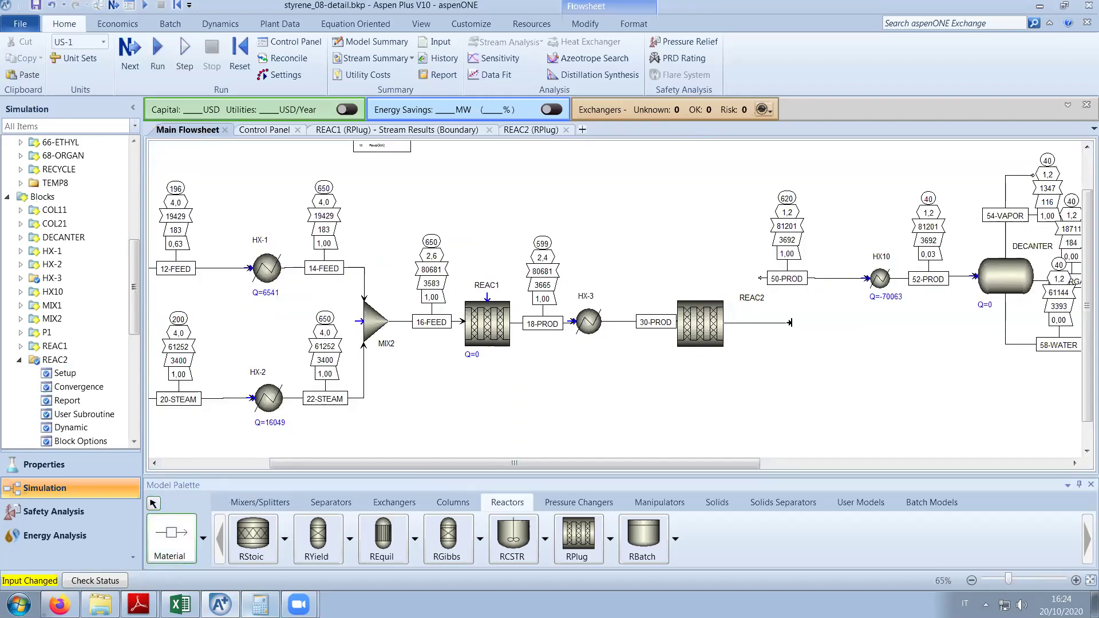
click(797, 324)
text(32-PRO)
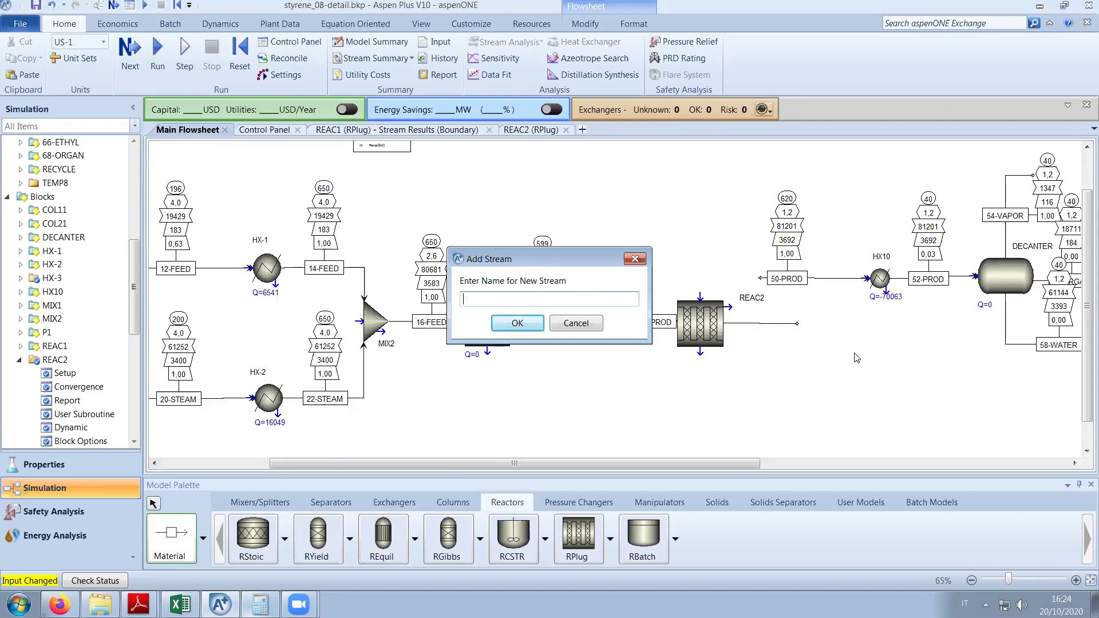
text(D)
key(Return)
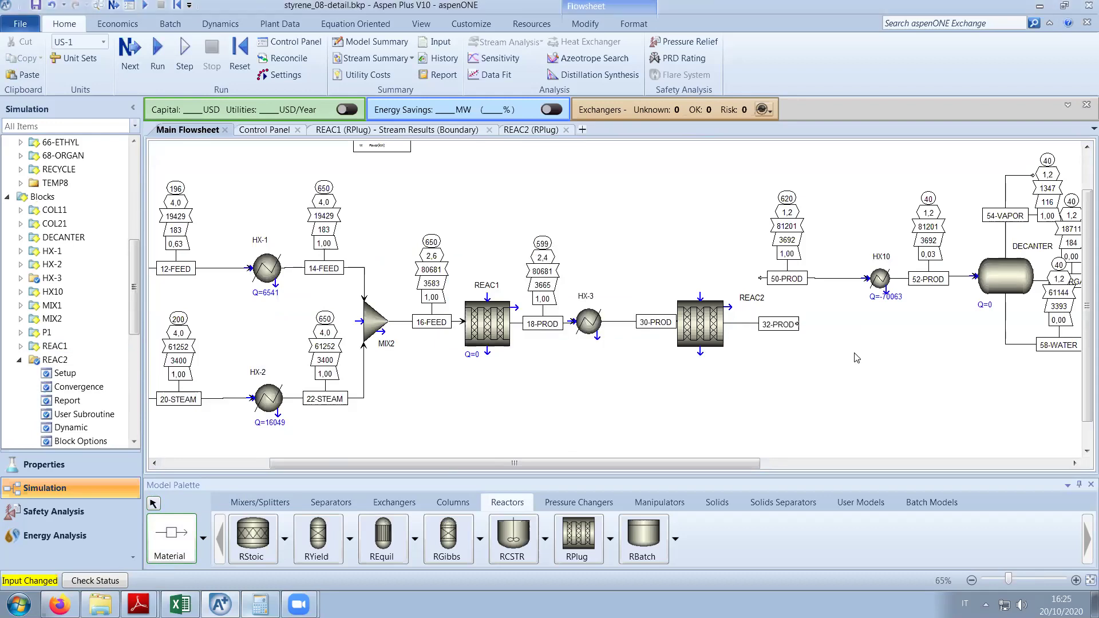
key(Escape)
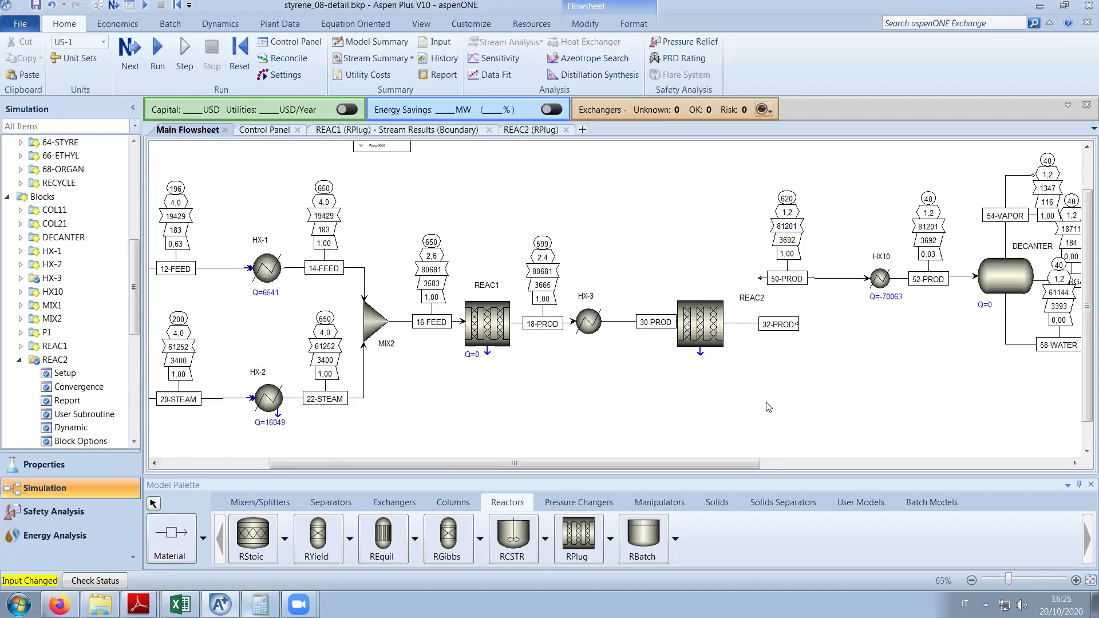
Save the file in backup format only, without an Aspen Plus Document copy, and run the simulation.
click(264, 129)
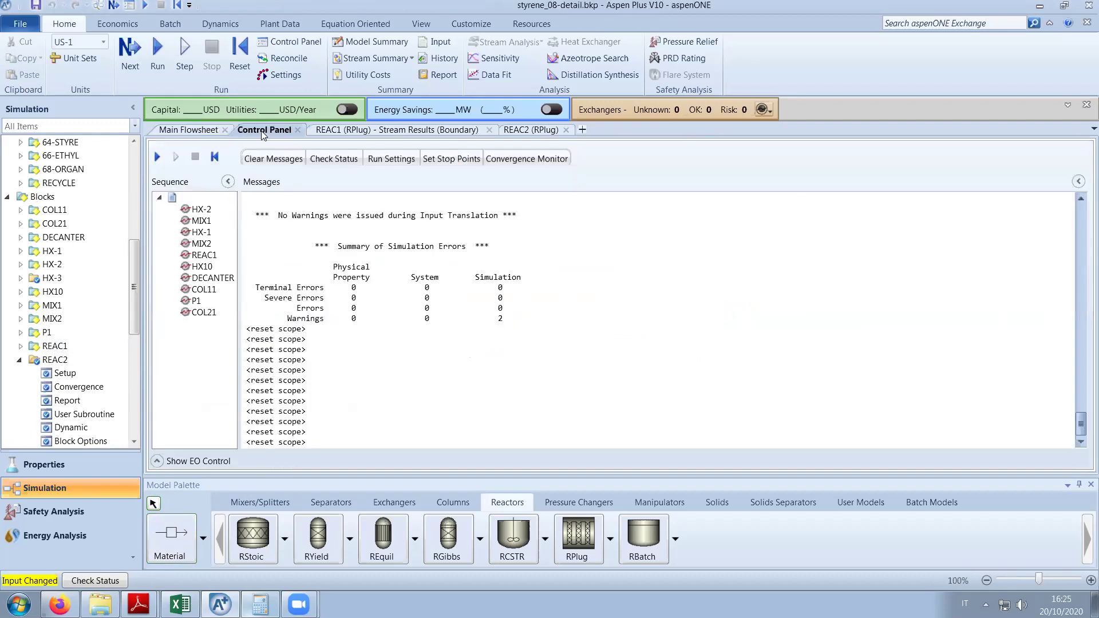
click(33, 9)
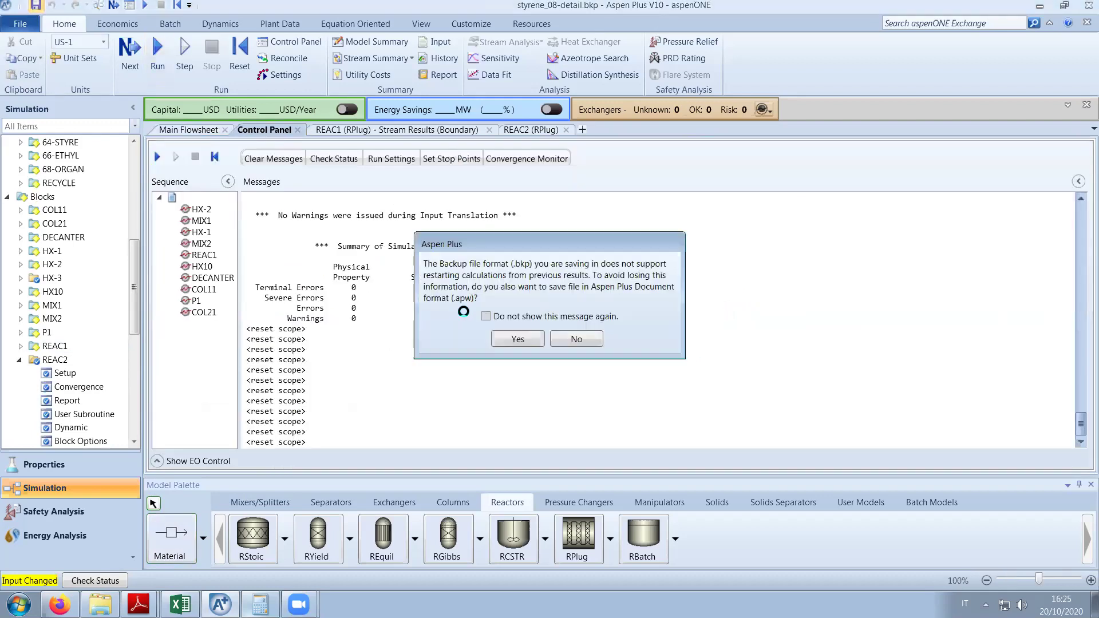
click(586, 342)
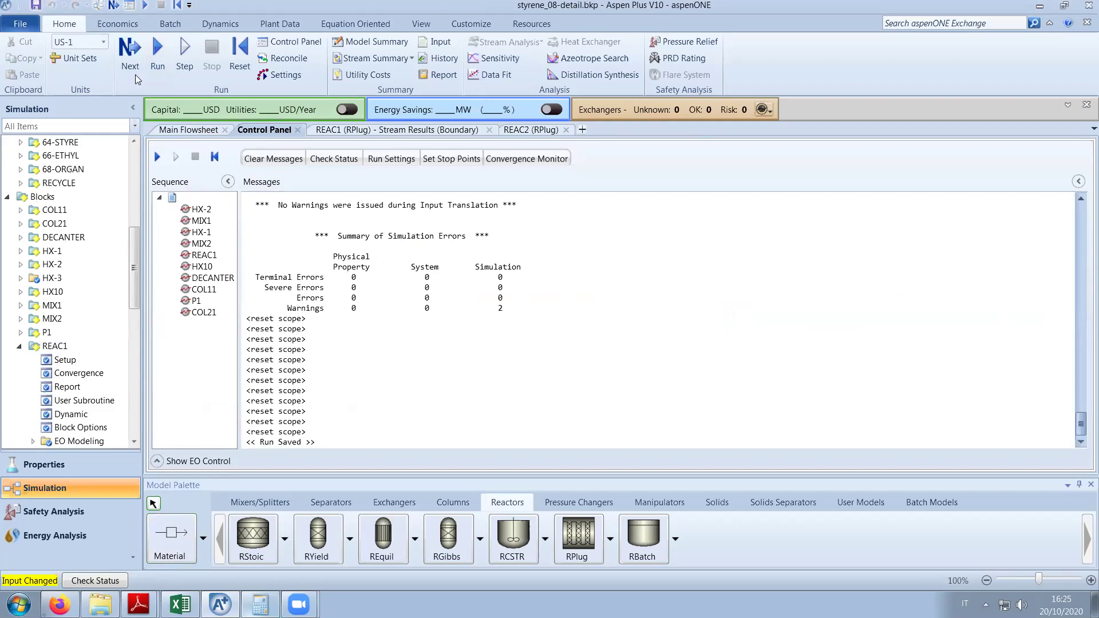
click(130, 52)
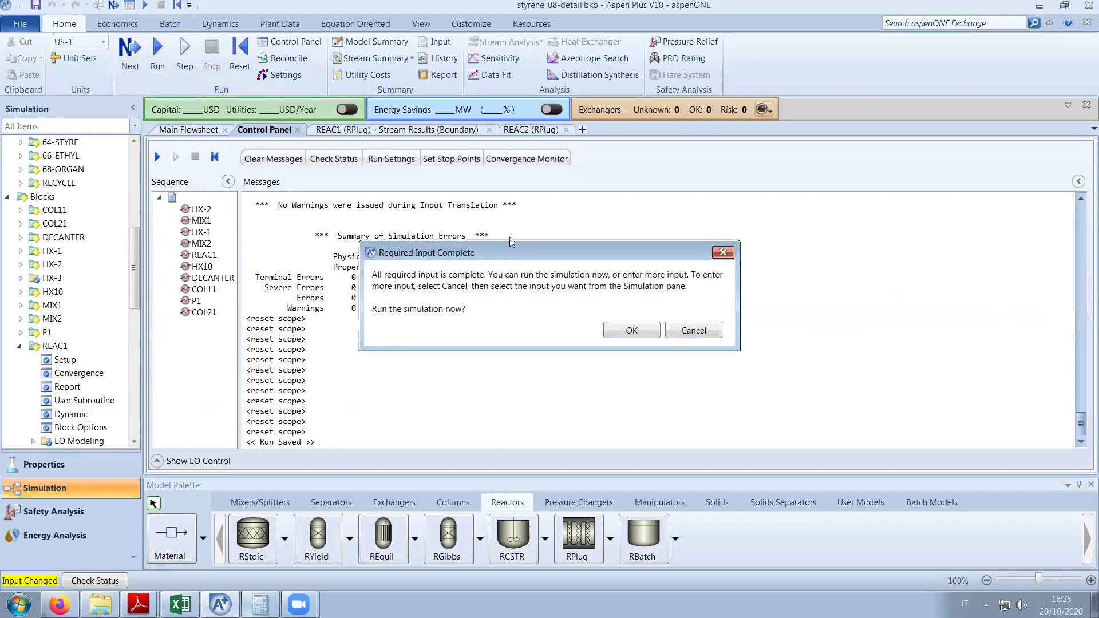
click(643, 335)
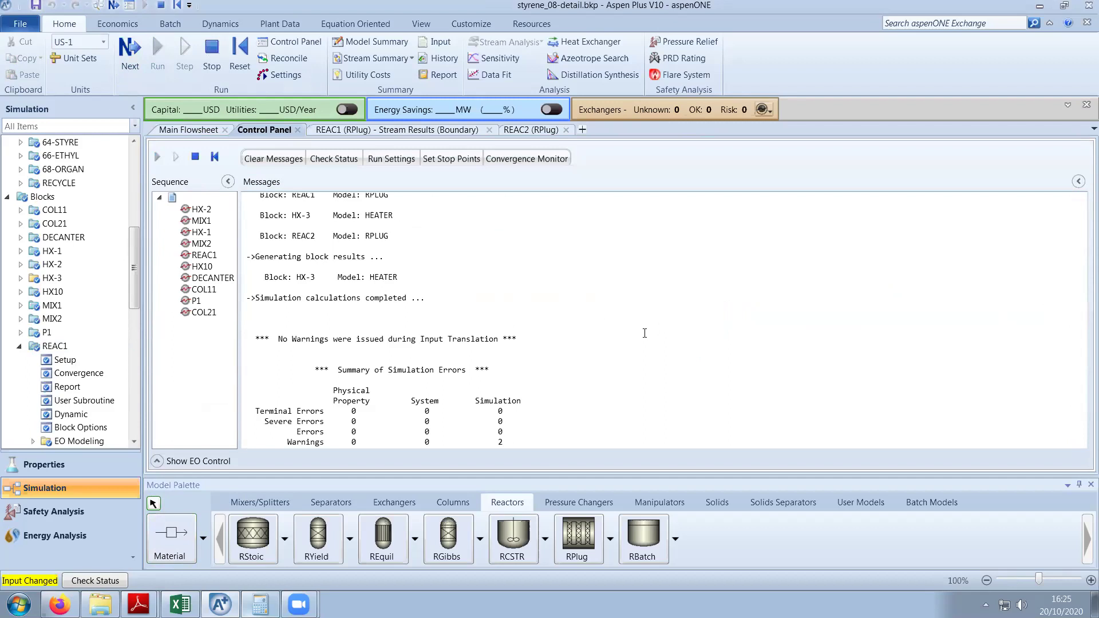
On the main flowsheet, move the REAC2 name label directly above its reactor and tidy the adjacent stream labels.
click(176, 130)
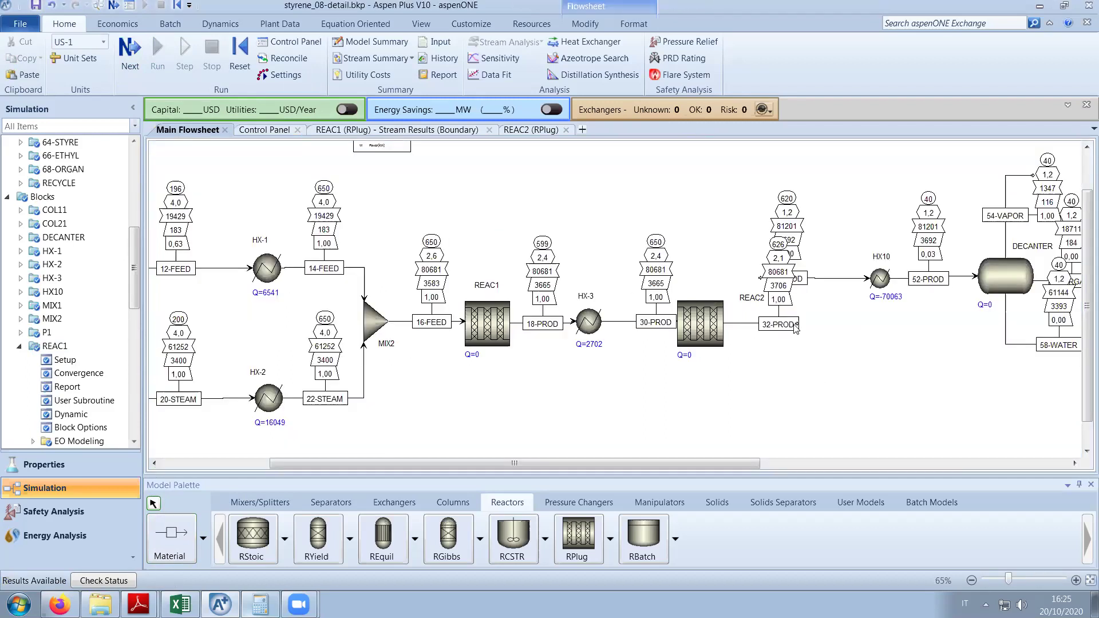
drag(752, 297, 716, 296)
click(751, 324)
click(776, 338)
Examine REAC2's stream results, comparing pressure and component mole flows between 30-PROD and 32-PROD.
click(519, 130)
scroll(102, 325, down, 3)
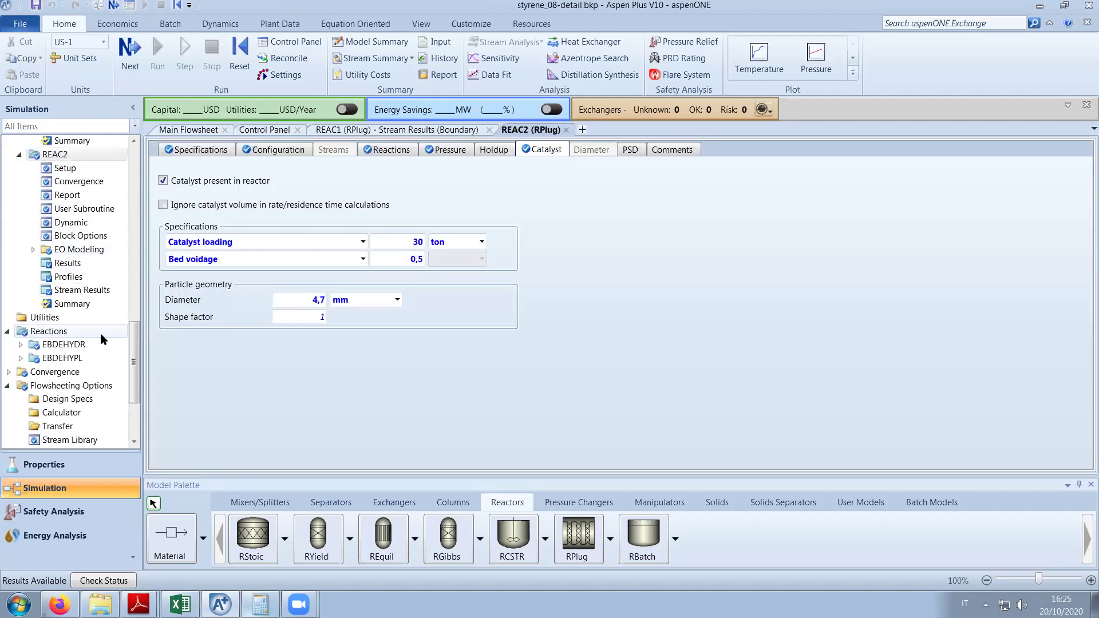
click(100, 292)
scroll(252, 335, down, 2)
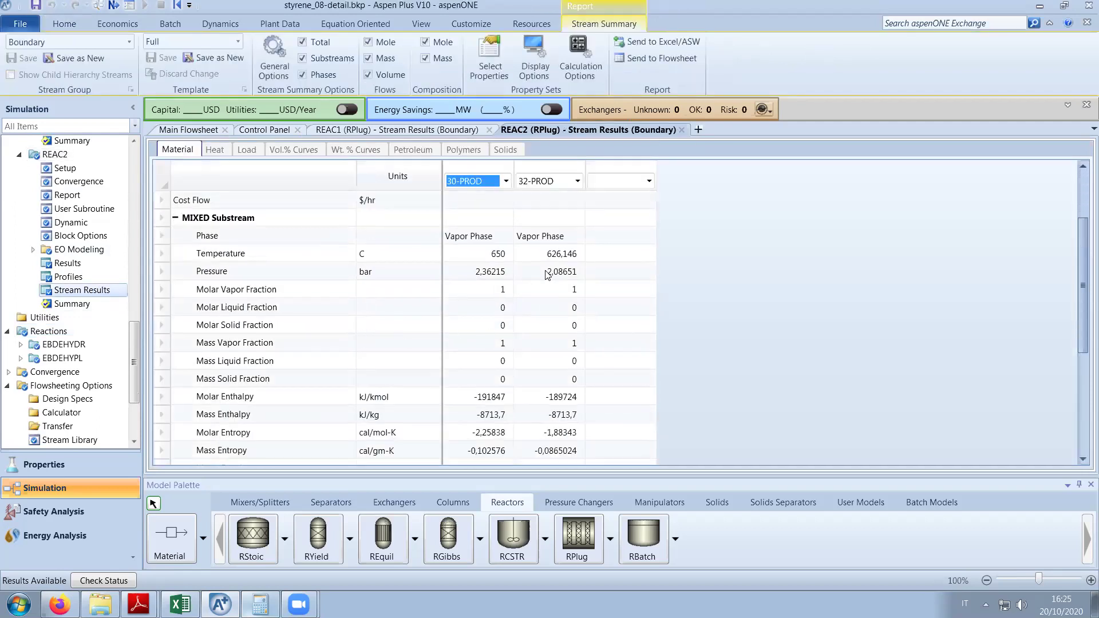
click(162, 272)
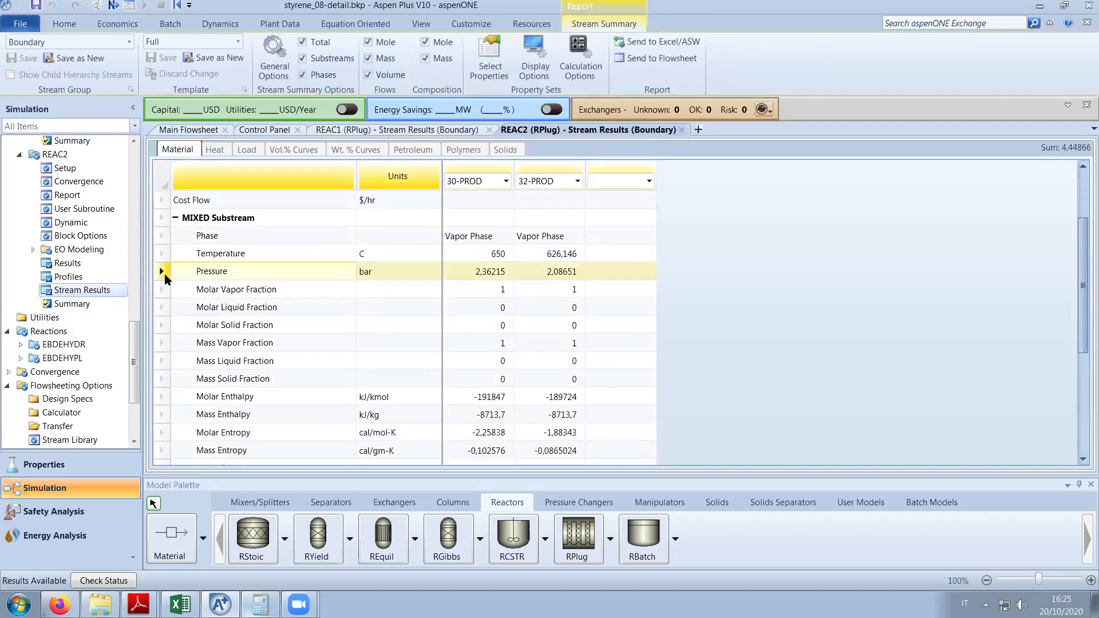
scroll(554, 283, down, 1)
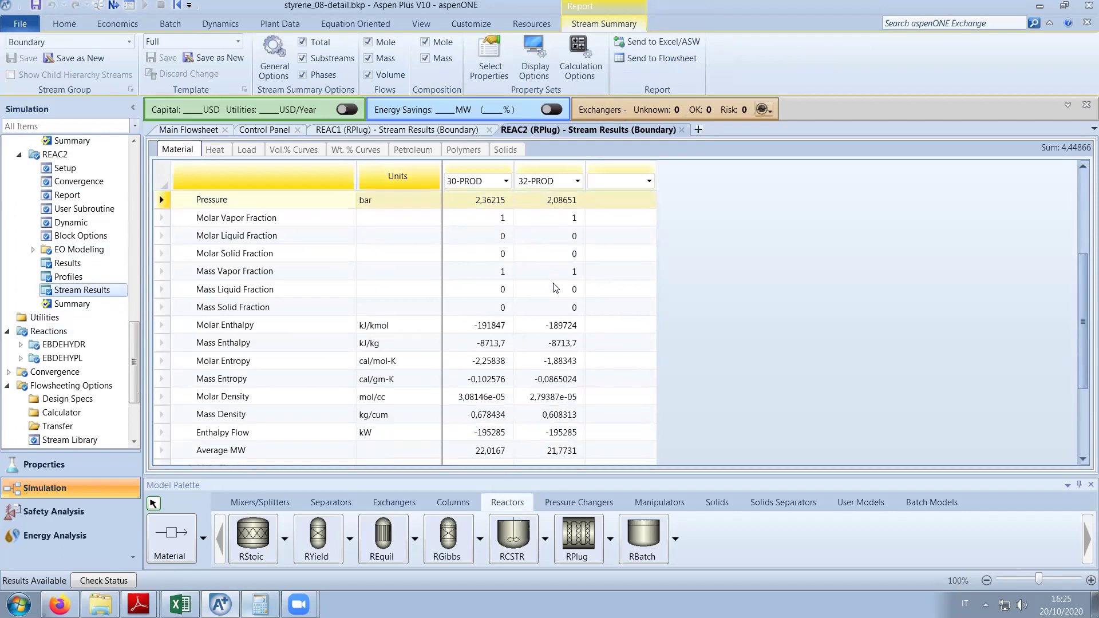
scroll(554, 289, up, 2)
scroll(555, 289, down, 3)
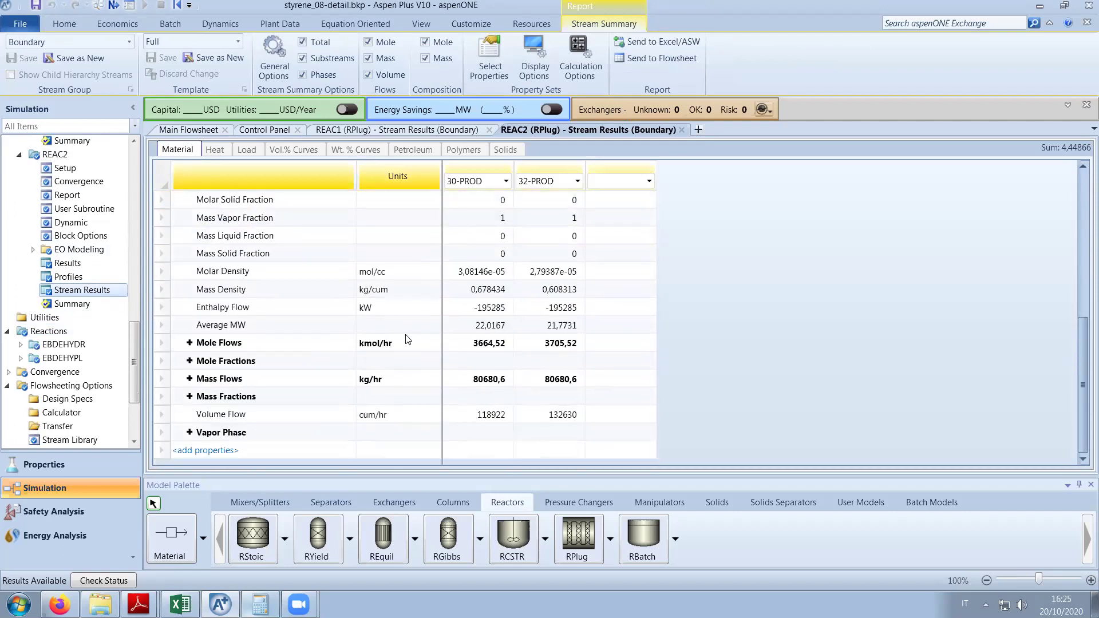
click(189, 343)
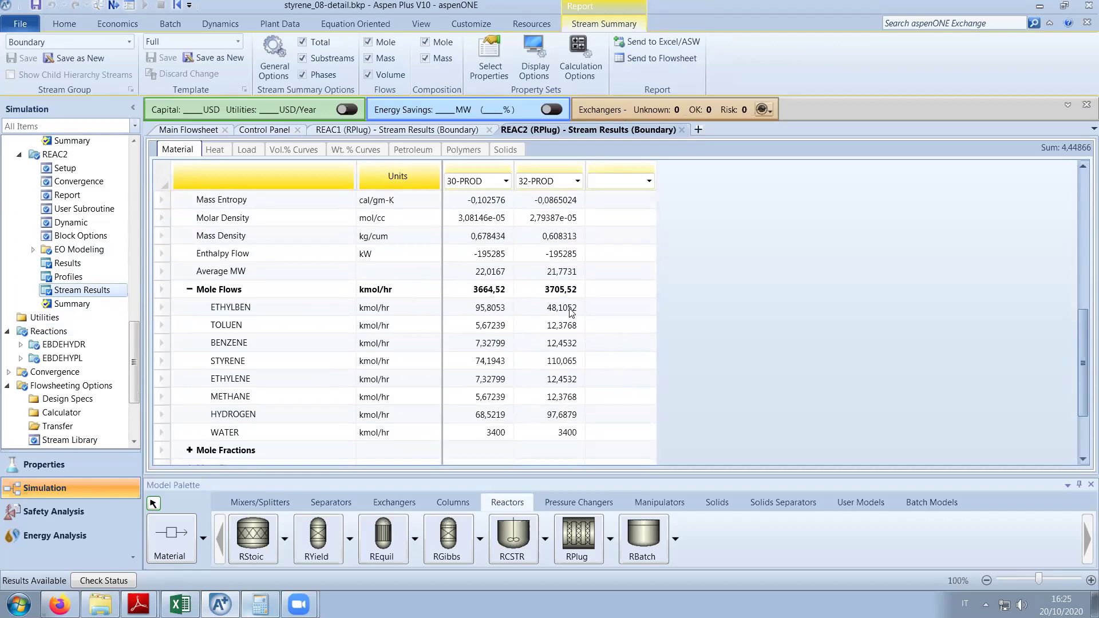
Shift the 32-PROD label closer to REAC2 on the flowsheet and close the REAC1 stream results and REAC2 input form.
click(227, 135)
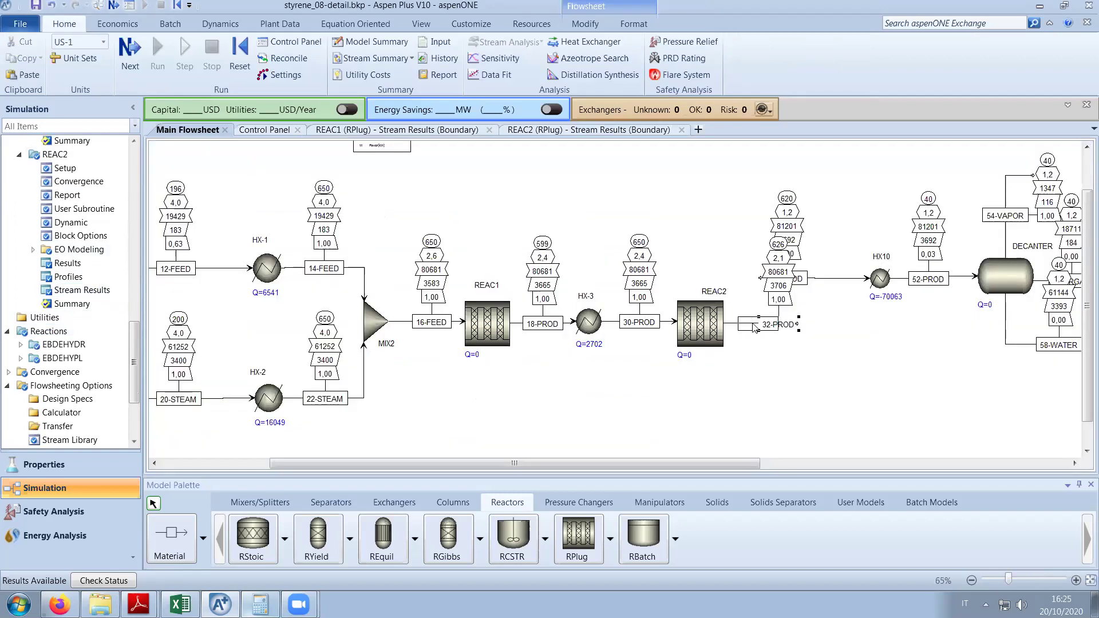
drag(741, 463, 825, 465)
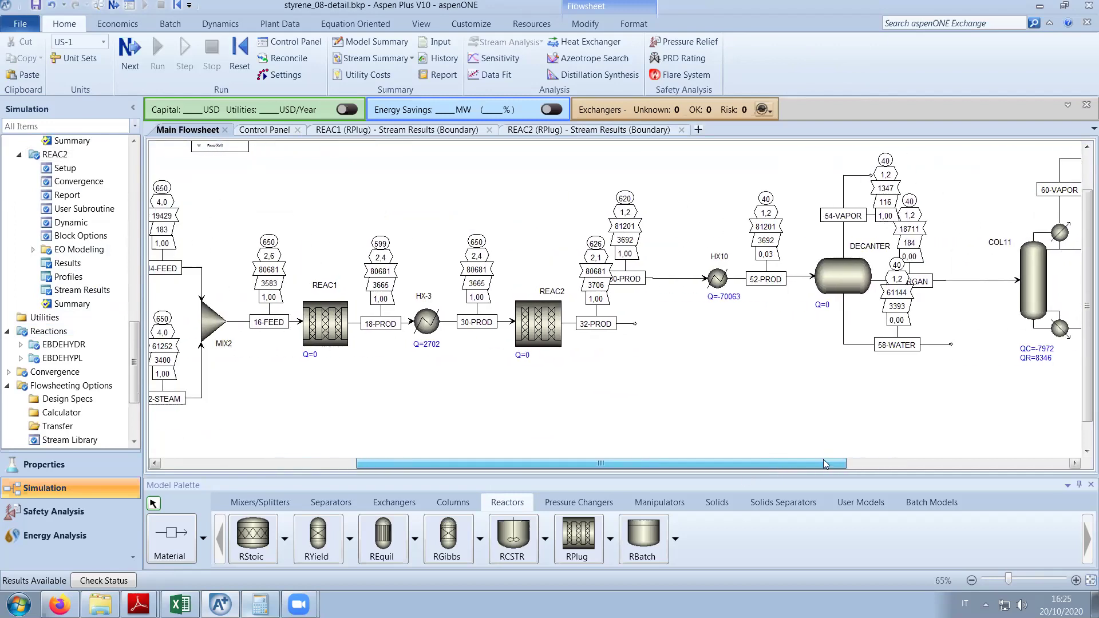
click(490, 130)
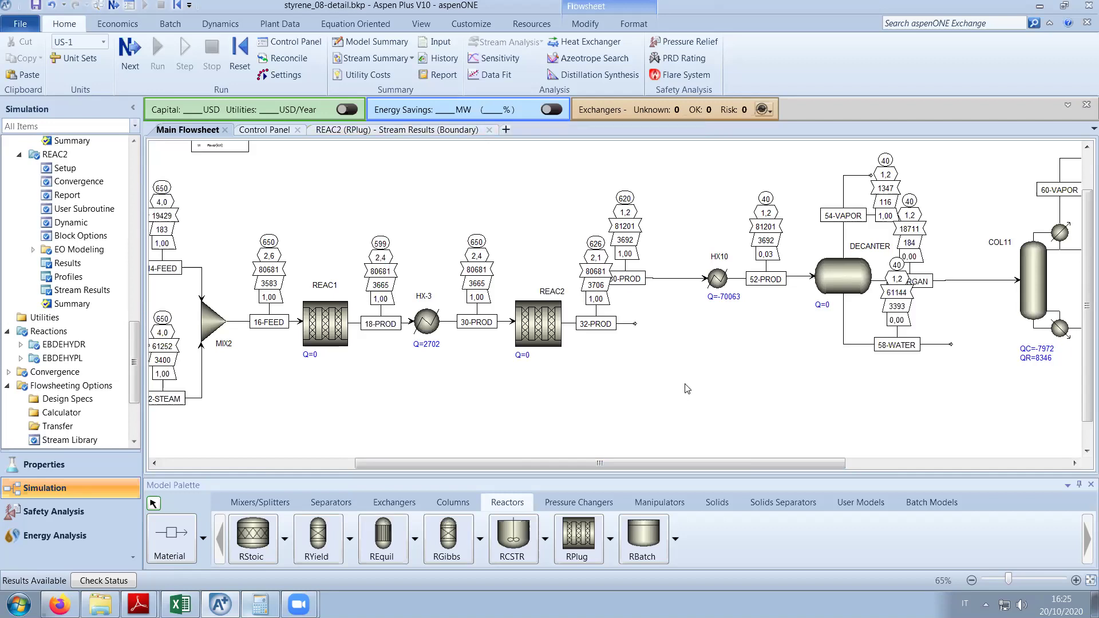
Save the completed run in backup format only, declining the Aspen Plus Document copy.
click(426, 131)
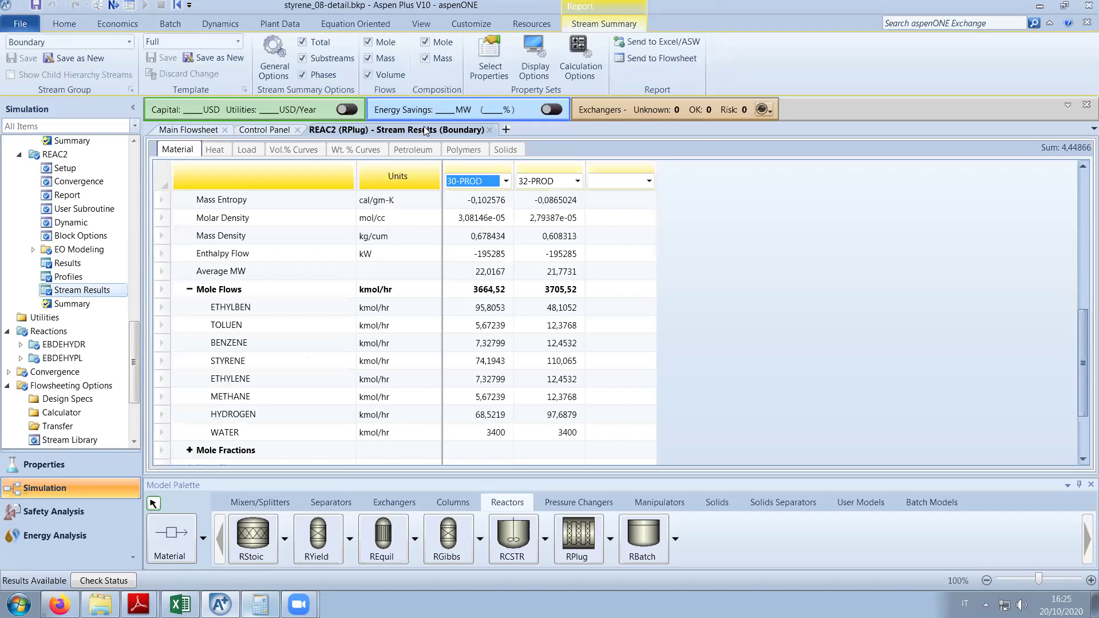
click(189, 130)
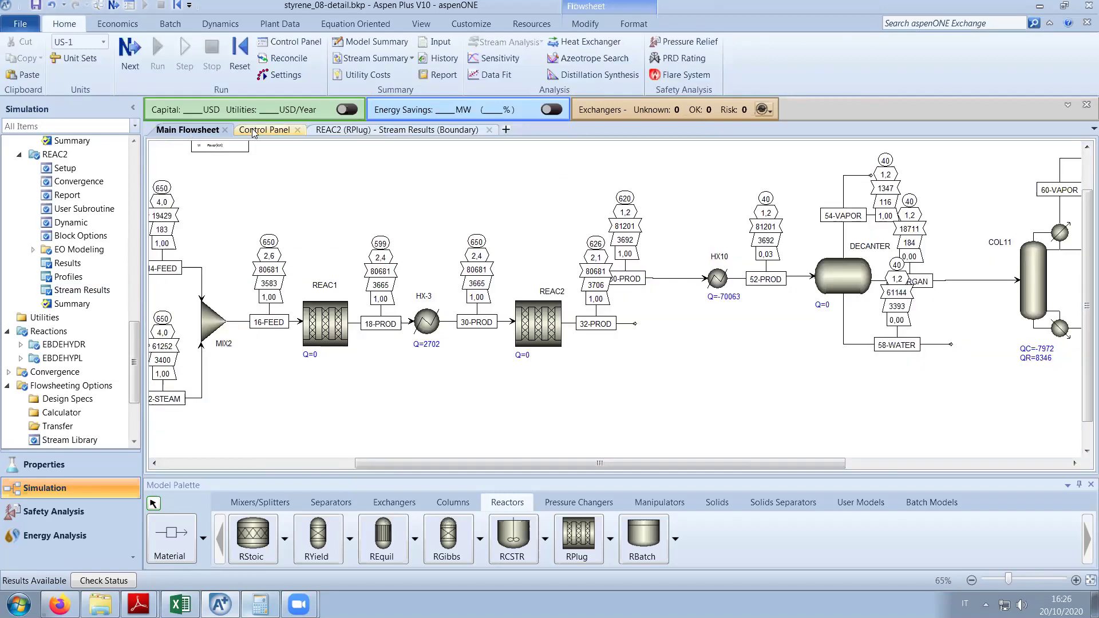
click(252, 131)
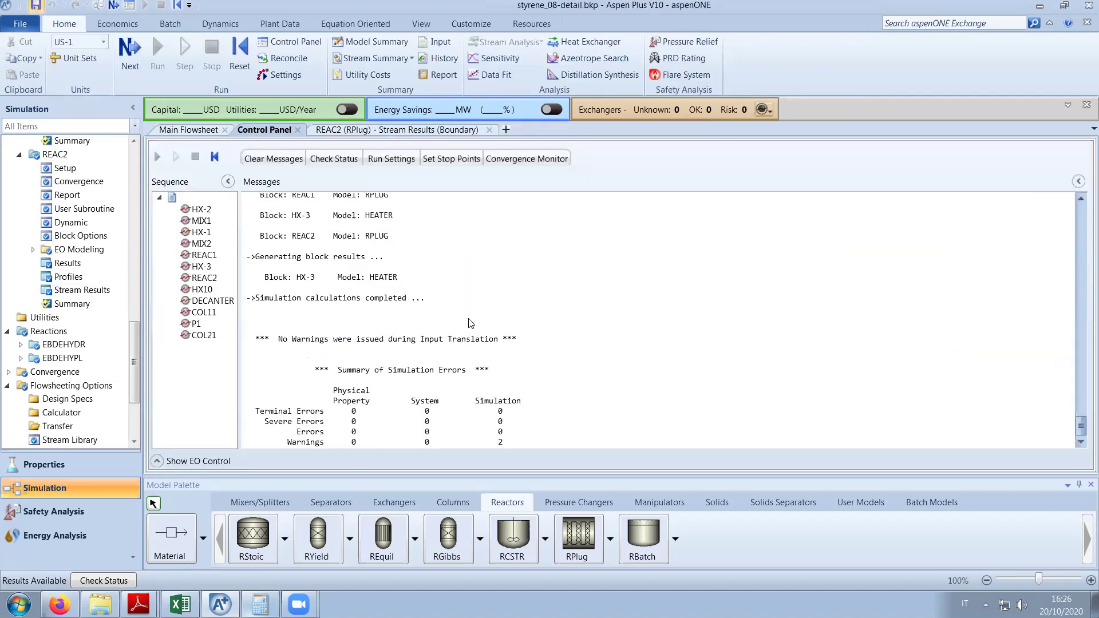
key(ctrl+s)
click(581, 339)
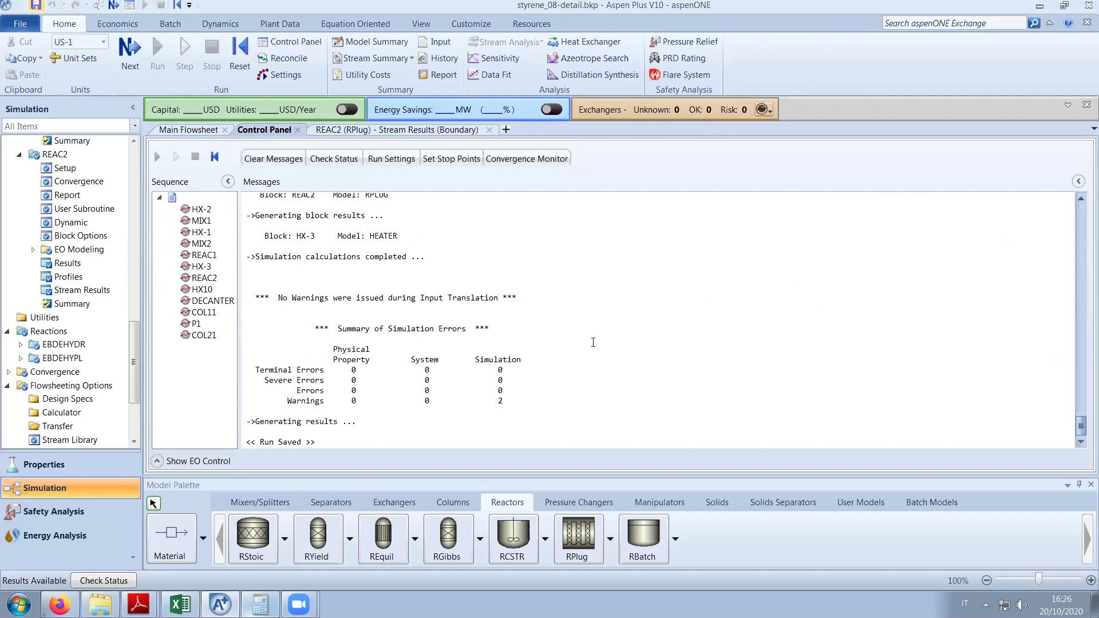
Review the whole flowsheet, focusing on the gap between the REAC2 outlet and the HX10 separation section.
click(353, 128)
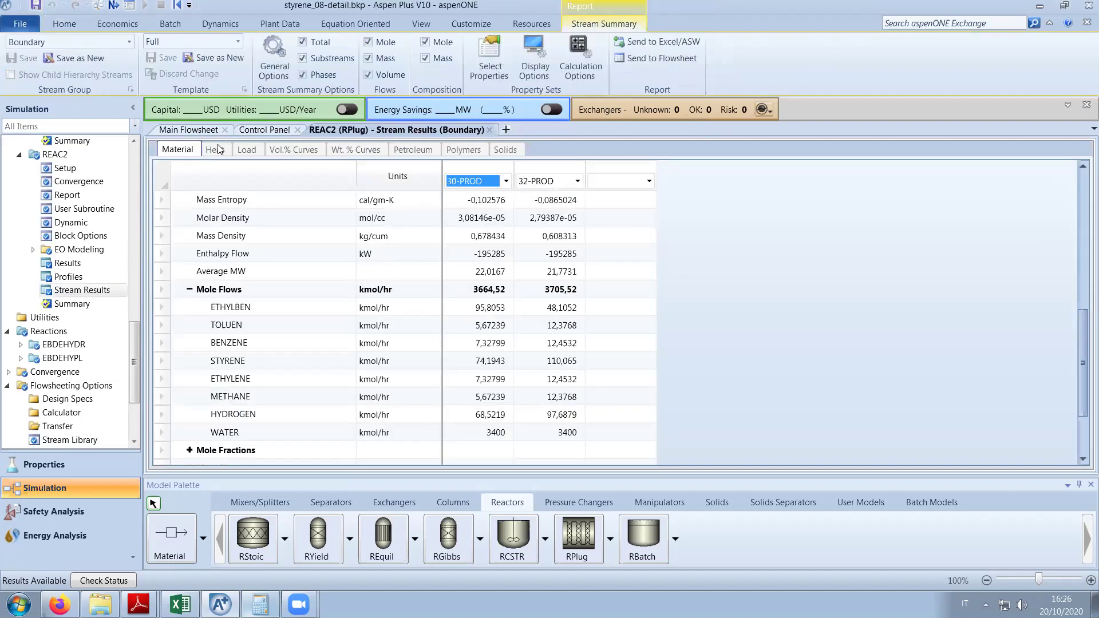
click(188, 129)
mouse_move(139, 602)
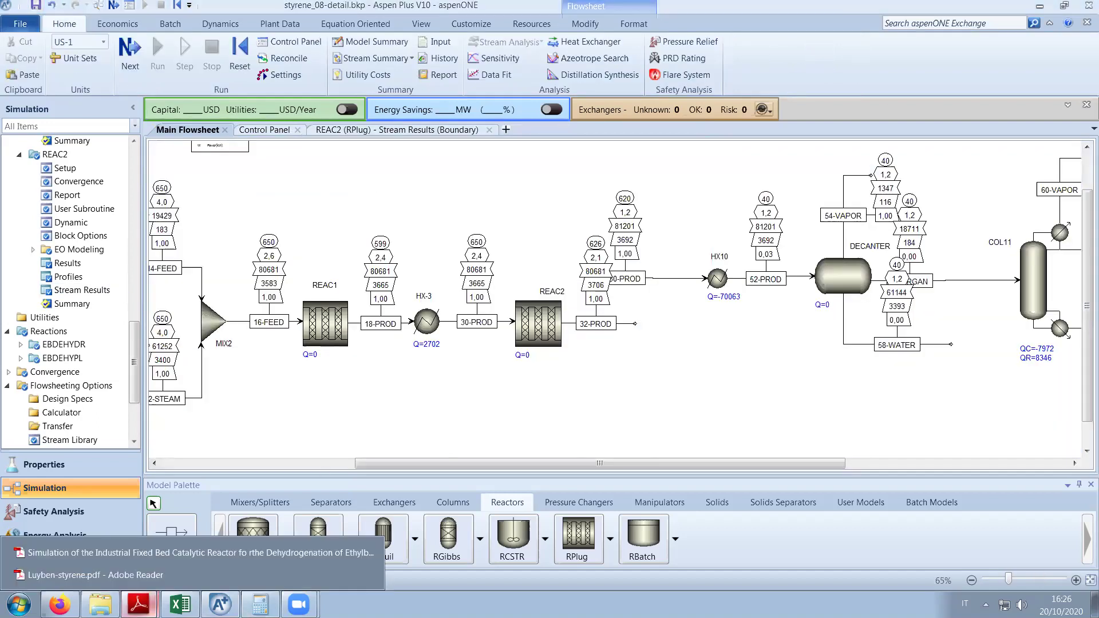
scroll(535, 396, up, 1)
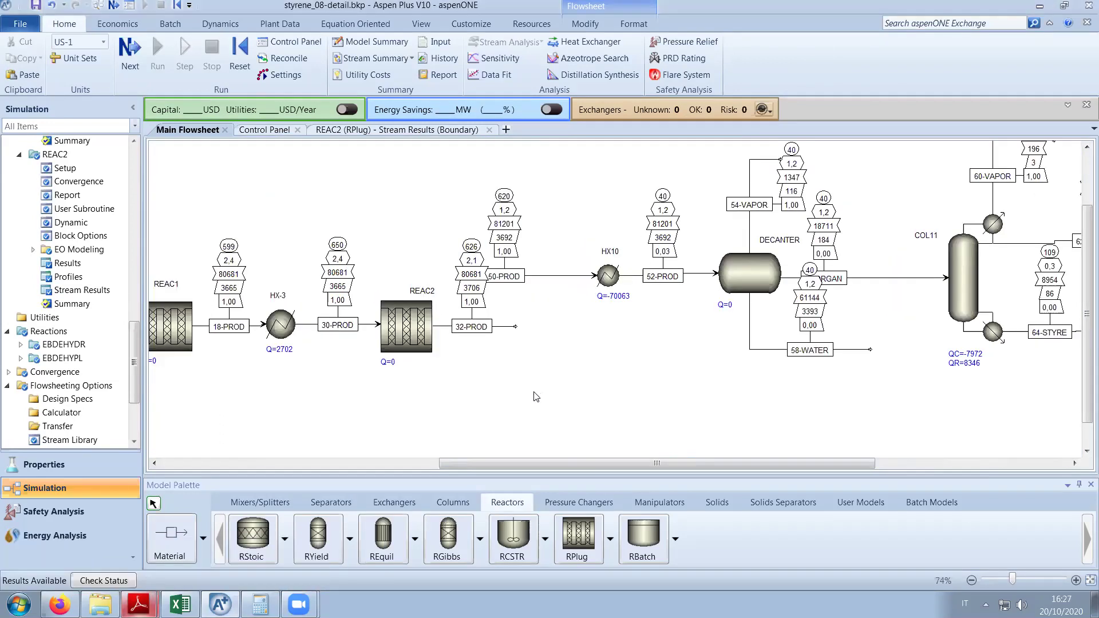
scroll(535, 396, down, 6)
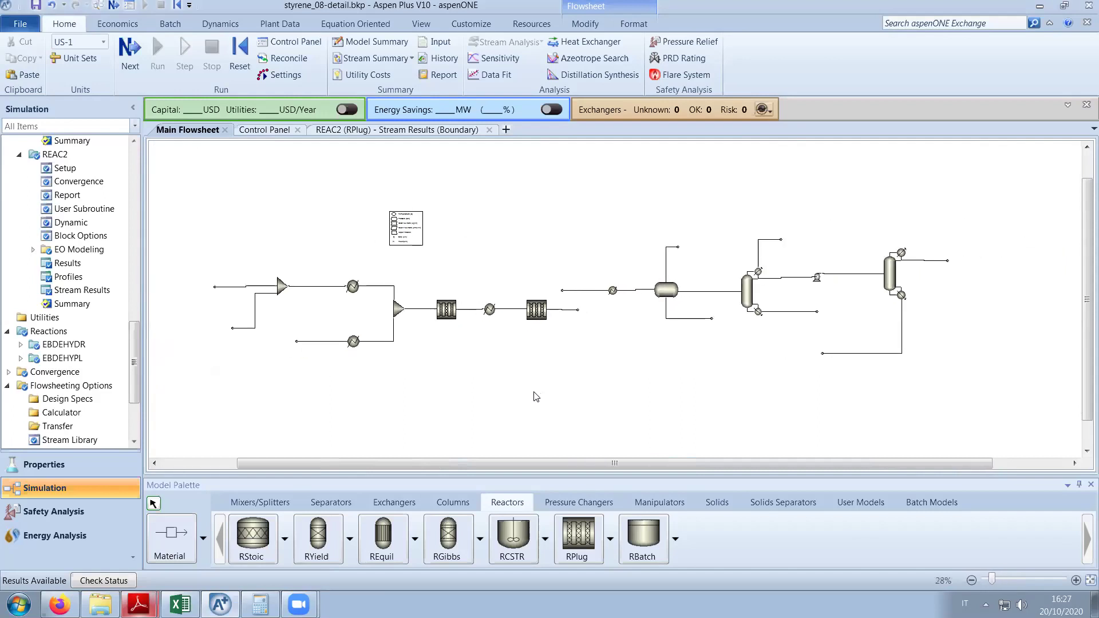
scroll(536, 396, up, 6)
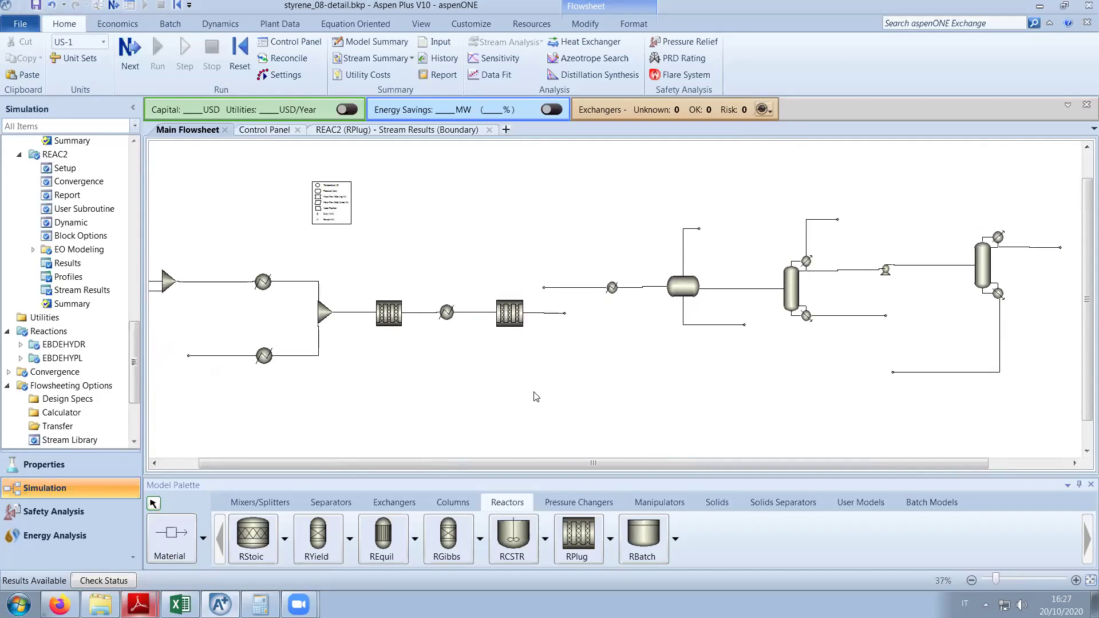
scroll(536, 396, up, 1)
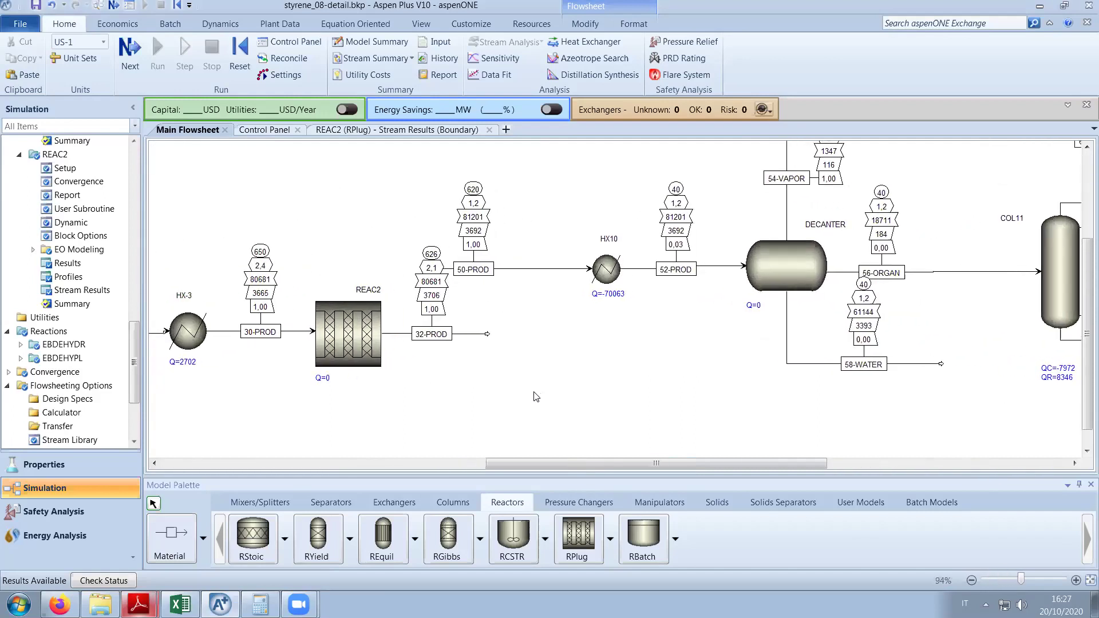
scroll(536, 396, down, 7)
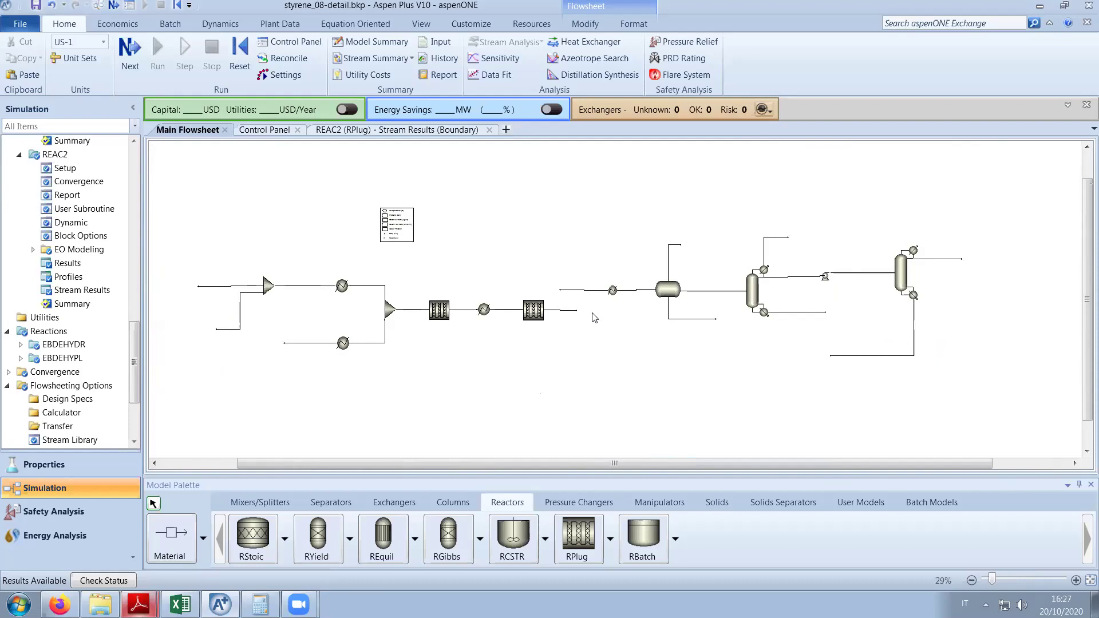
Examine the open stream ends at the REAC2 outlet, the HX10 inlet, the RECYCLE feed to MIX1 and the last column's bottoms.
click(565, 311)
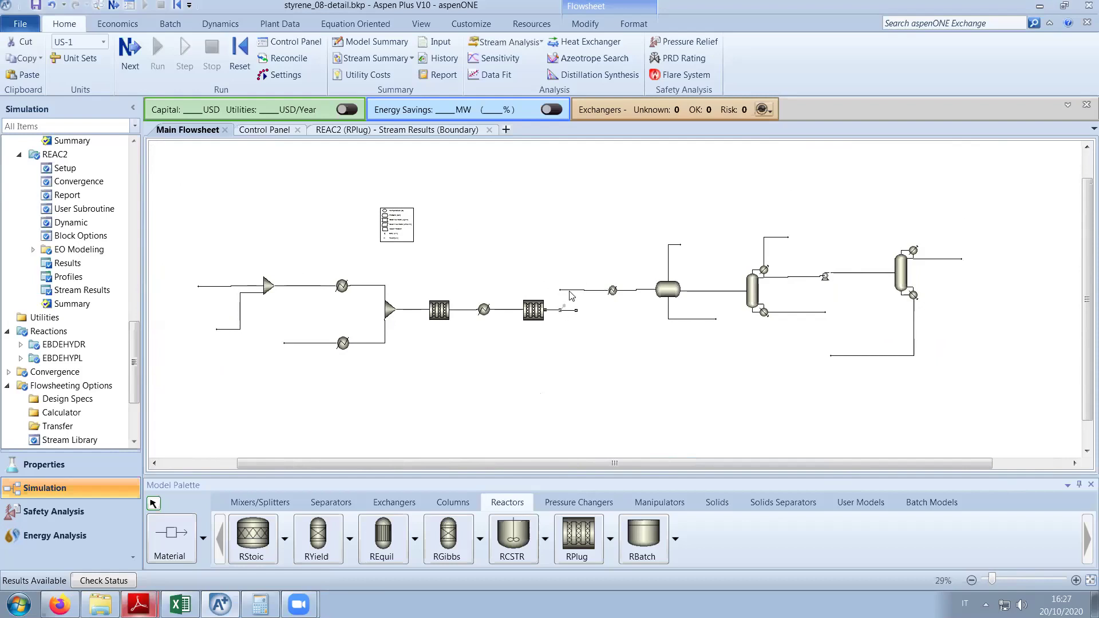
click(576, 296)
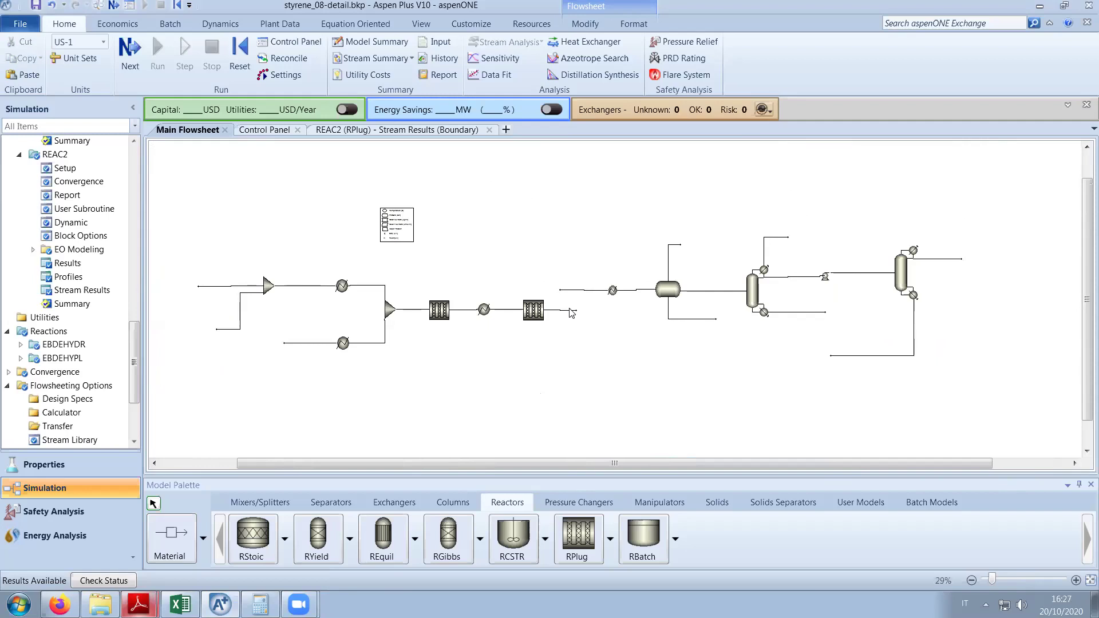
click(576, 295)
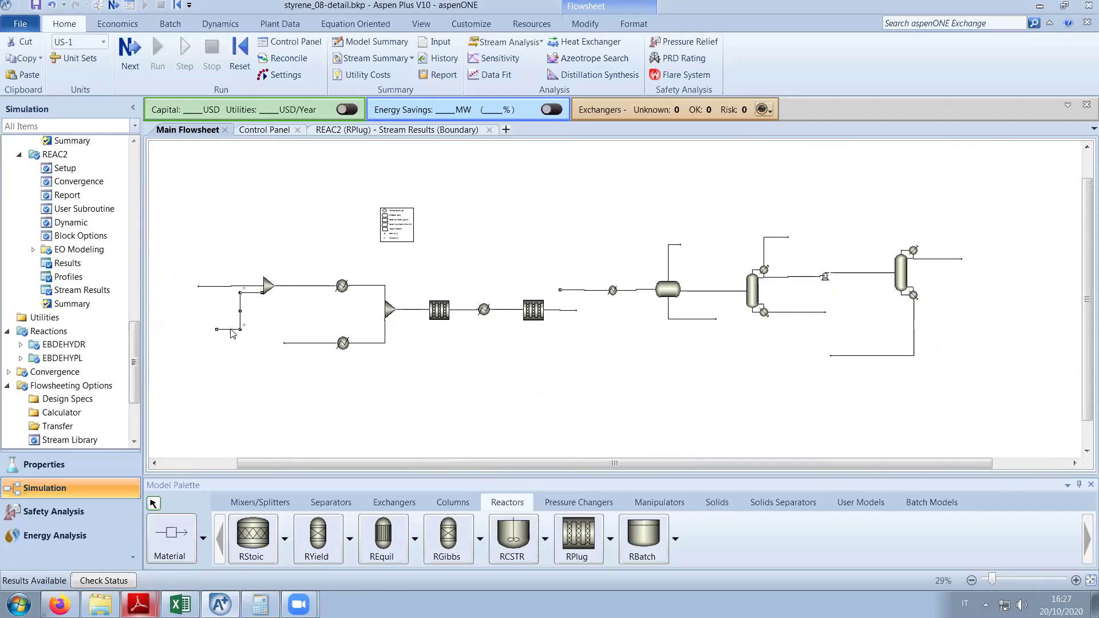
mouse_move(232, 334)
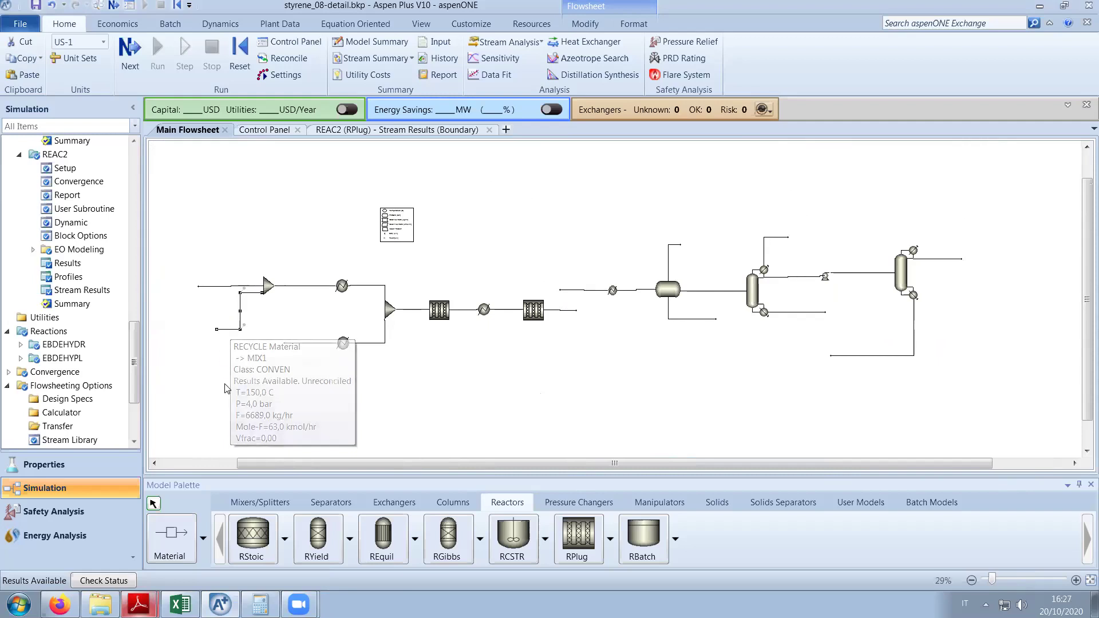
click(229, 330)
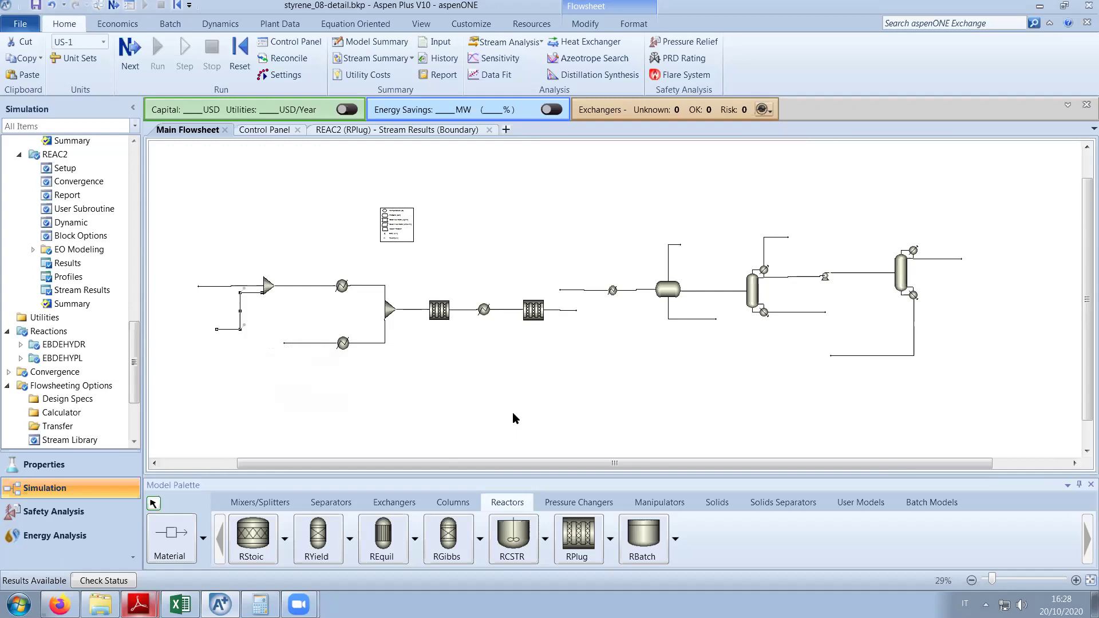
scroll(523, 403, up, 3)
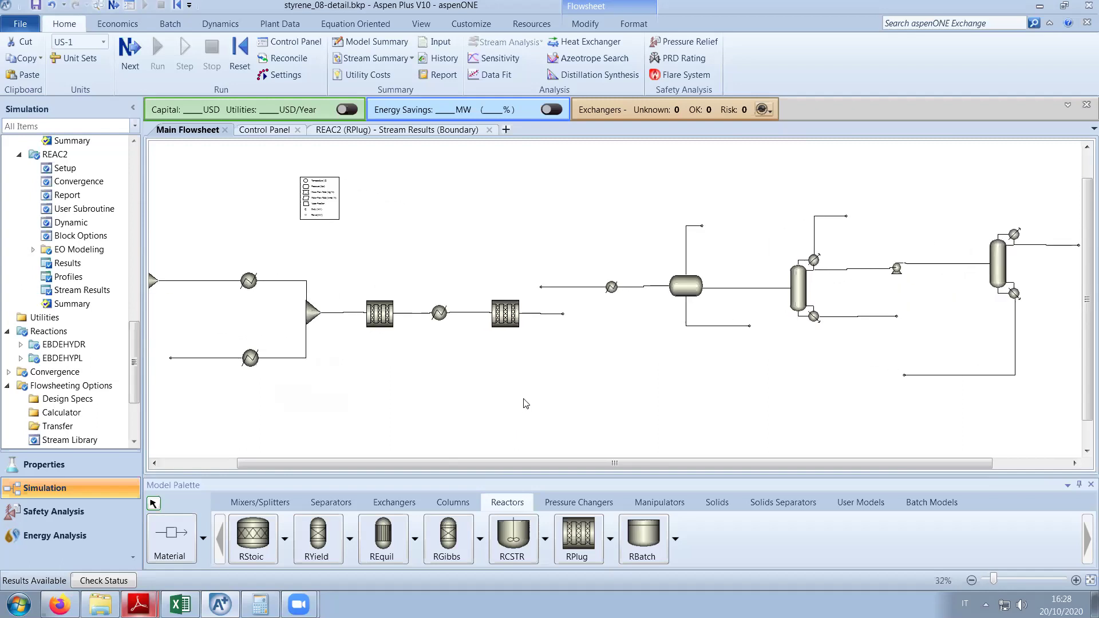
scroll(523, 404, down, 3)
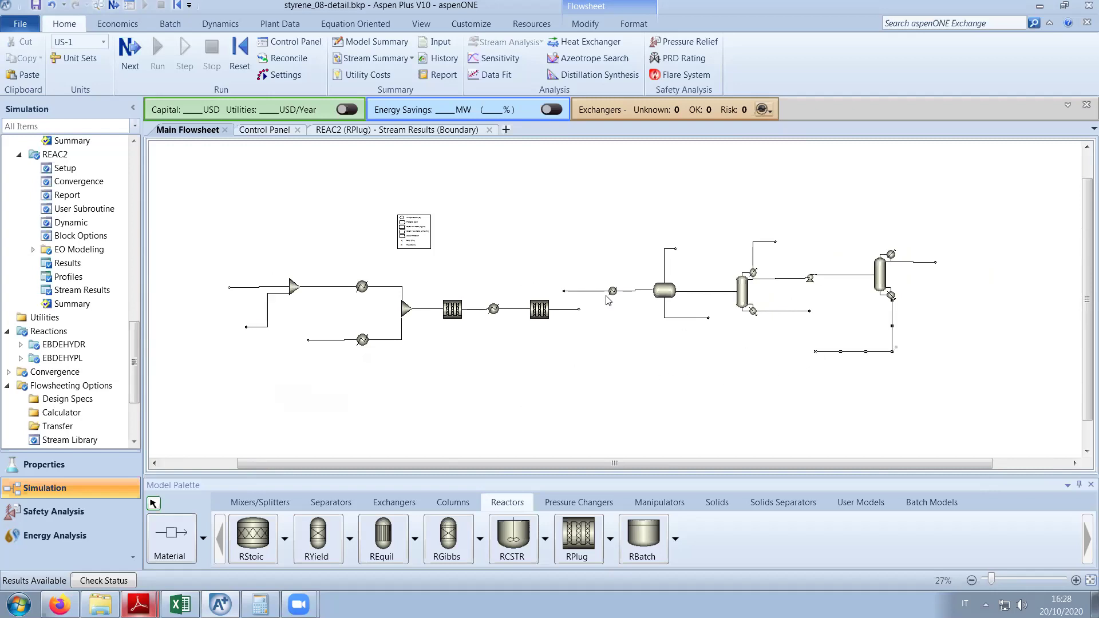
click(568, 309)
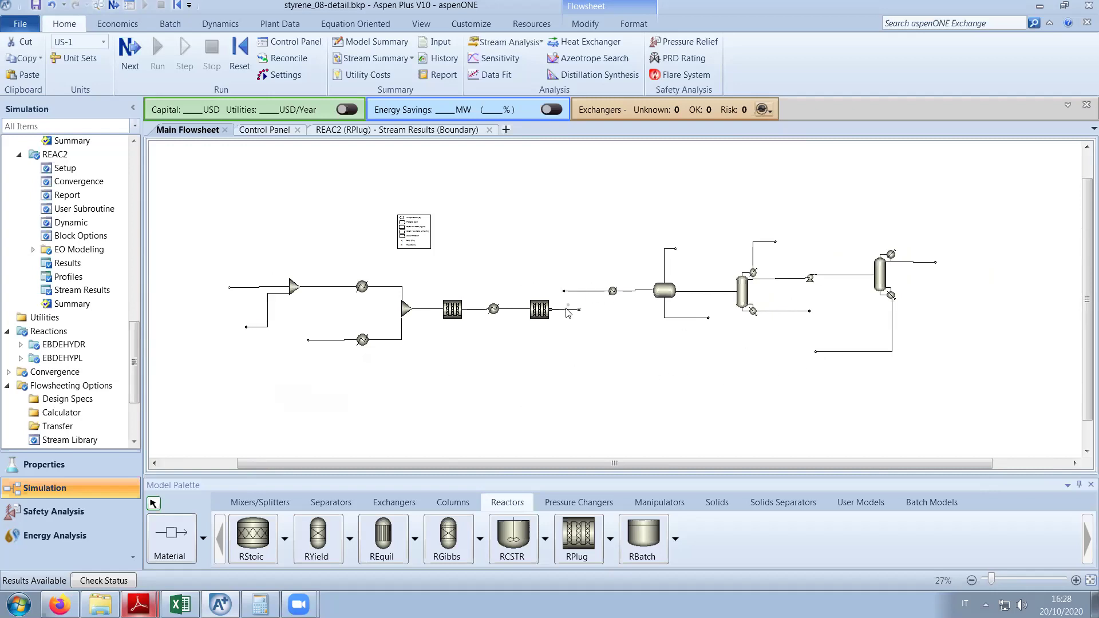
click(572, 374)
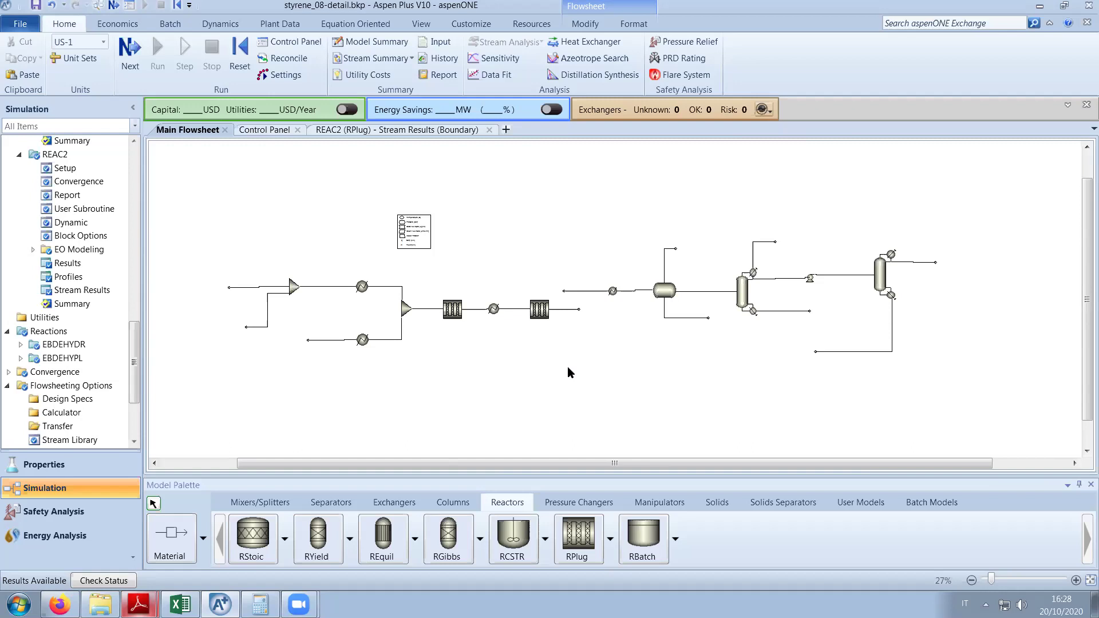
Add stream 50-PROD to the REAC2 stream results table beside 30-PROD and 32-PROD.
scroll(568, 368, up, 5)
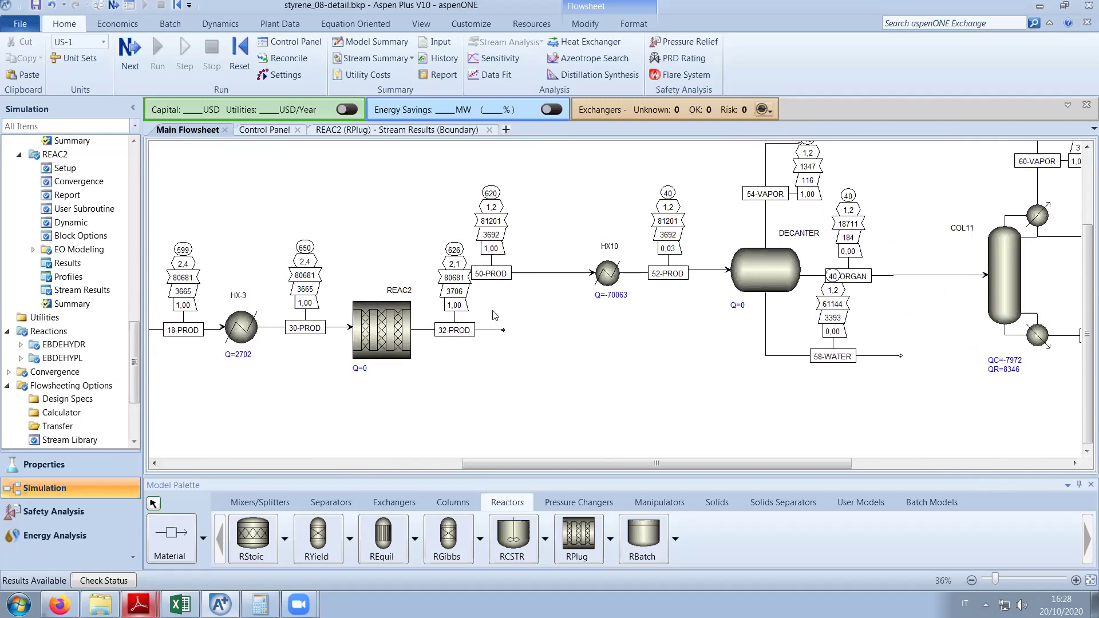
scroll(496, 332, up, 5)
click(407, 134)
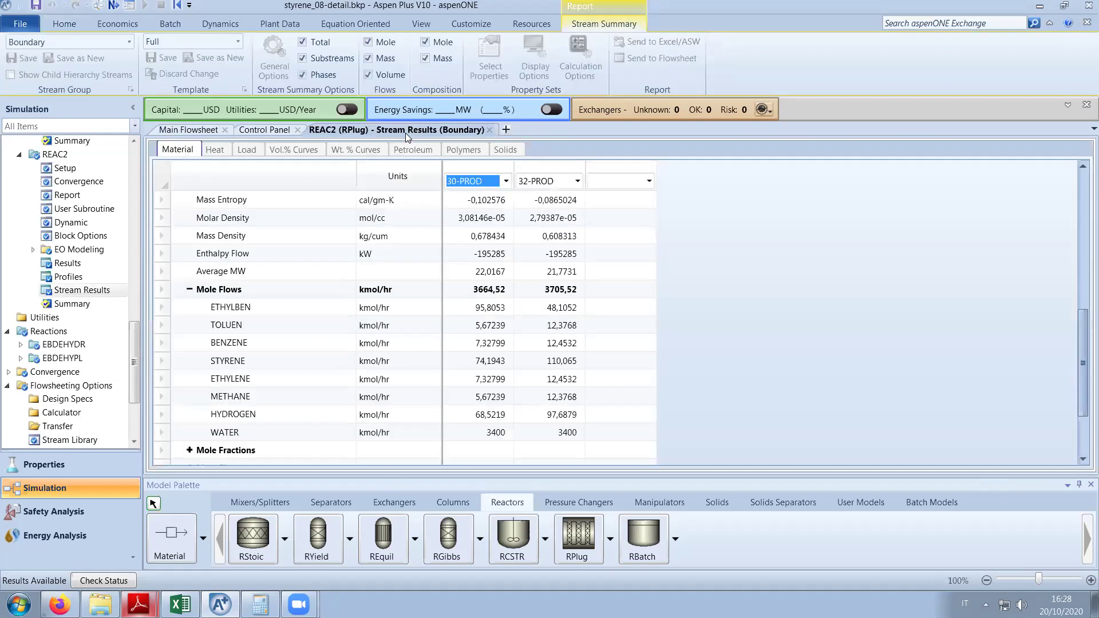
click(649, 181)
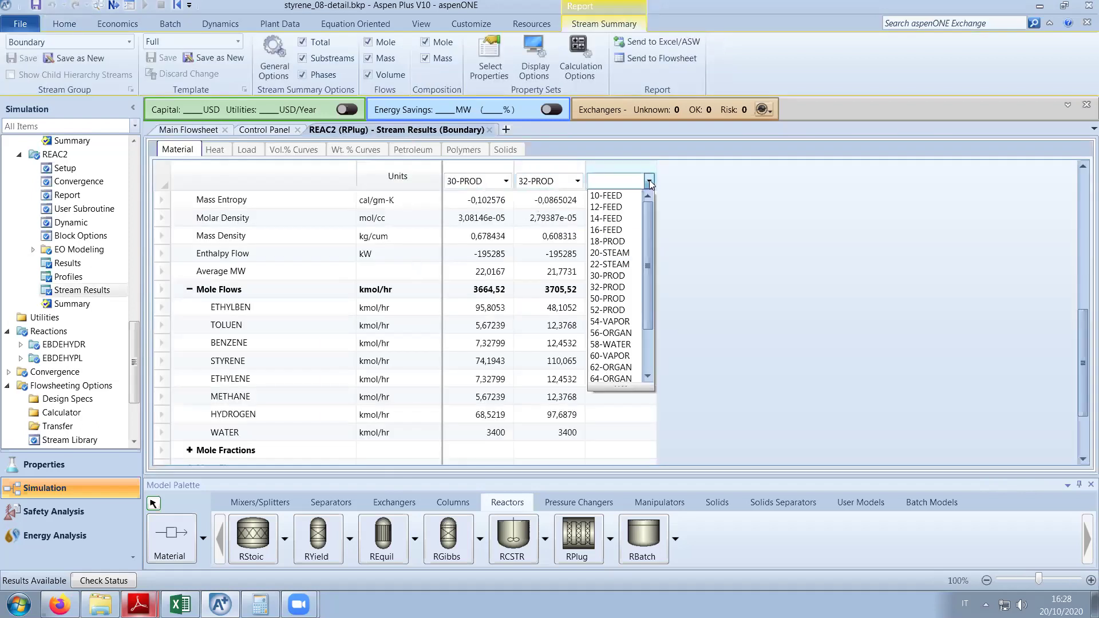
click(622, 287)
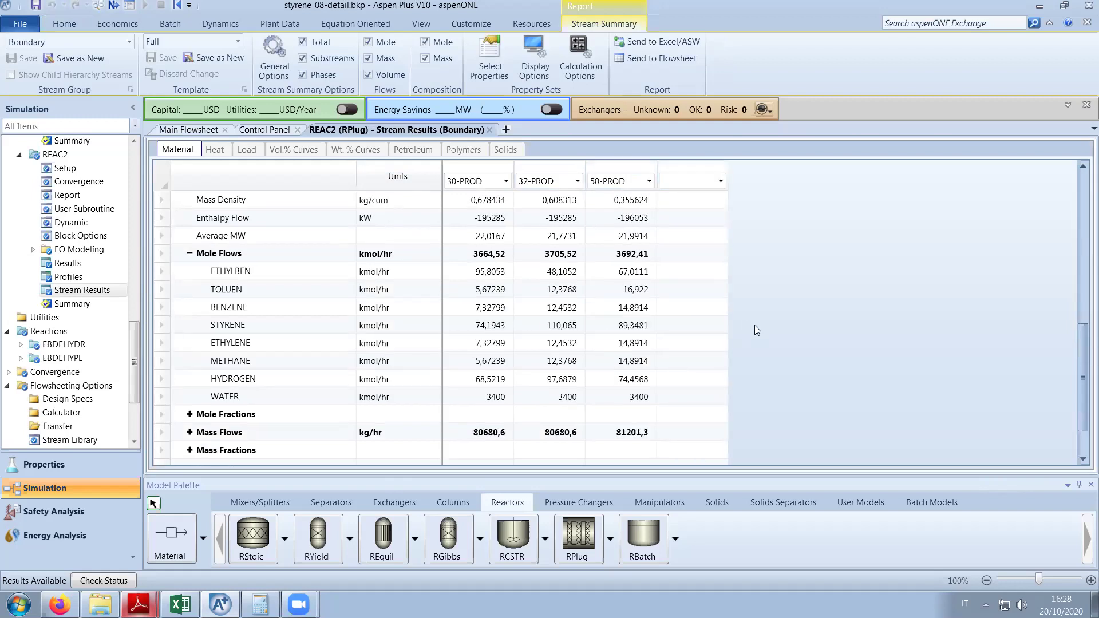
Compare the component mole flows of 50-PROD and 32-PROD from ETHYLBEN to WATER, then single out the STYRENE flow in 32-PROD.
click(645, 277)
drag(645, 279, 640, 403)
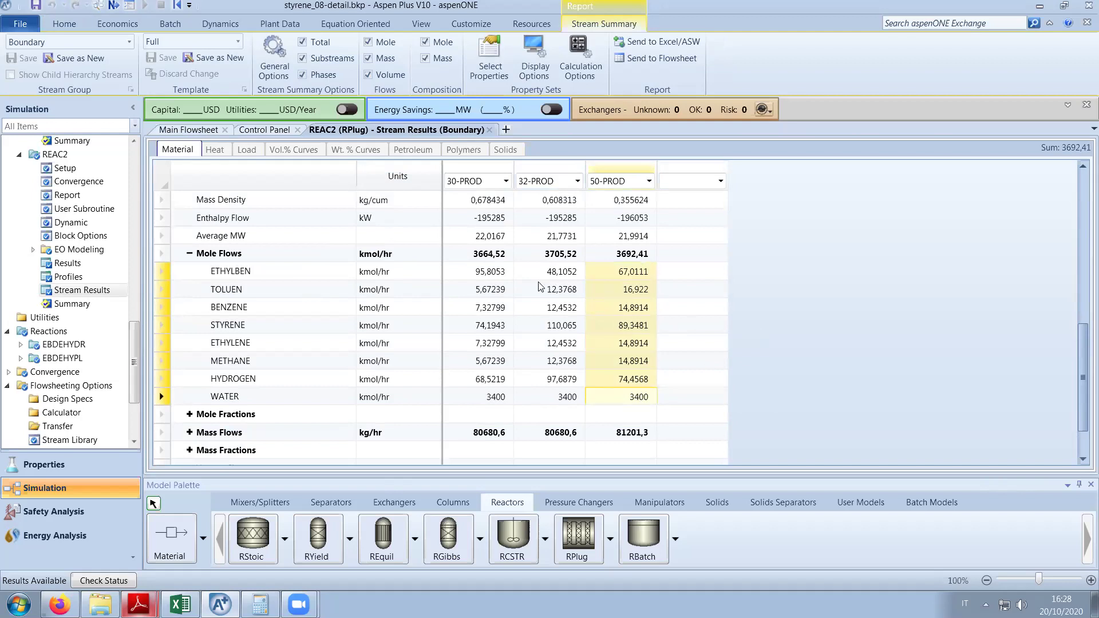
click(568, 277)
drag(568, 277, 566, 403)
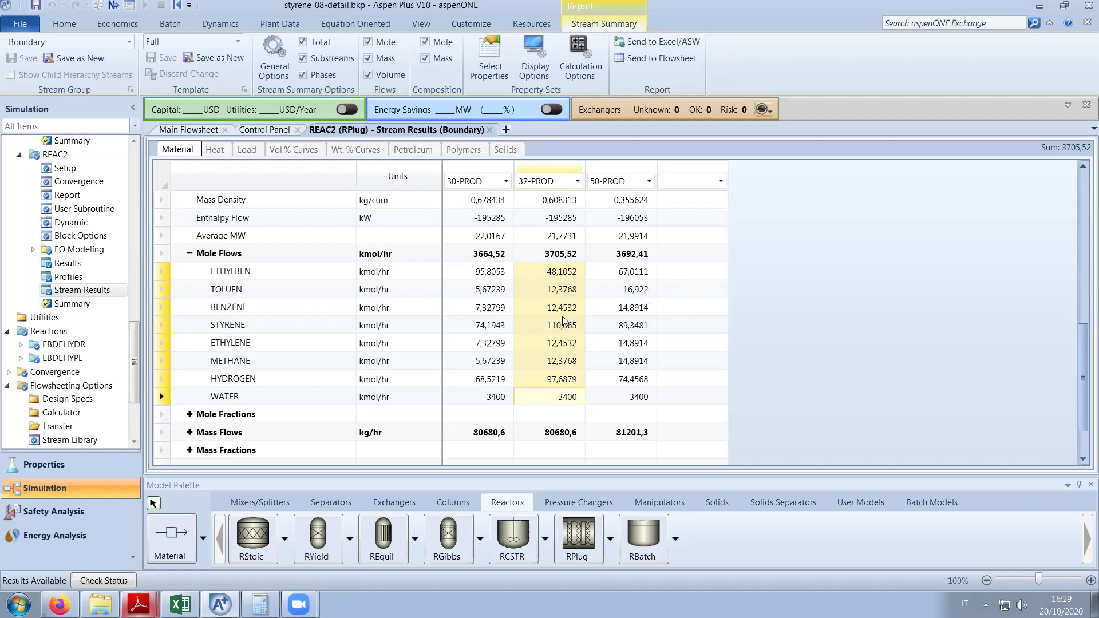
click(577, 331)
click(559, 332)
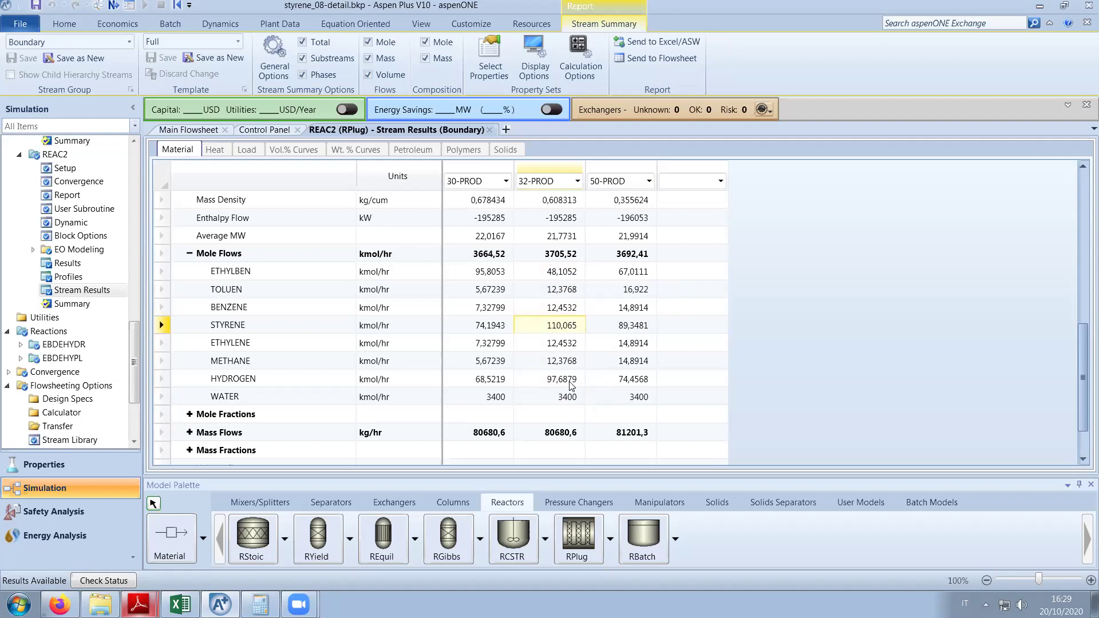
Add the RECYCLE stream to the results comparison and locate the COL21 bottoms stream 66-ETHYL on the main flowsheet.
click(720, 181)
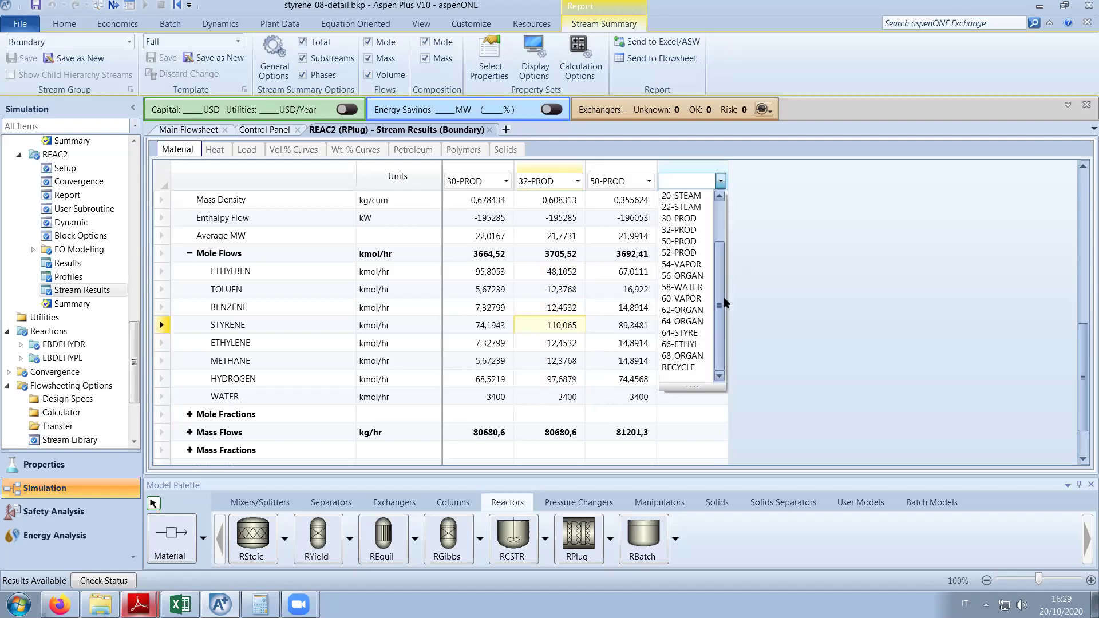
click(691, 369)
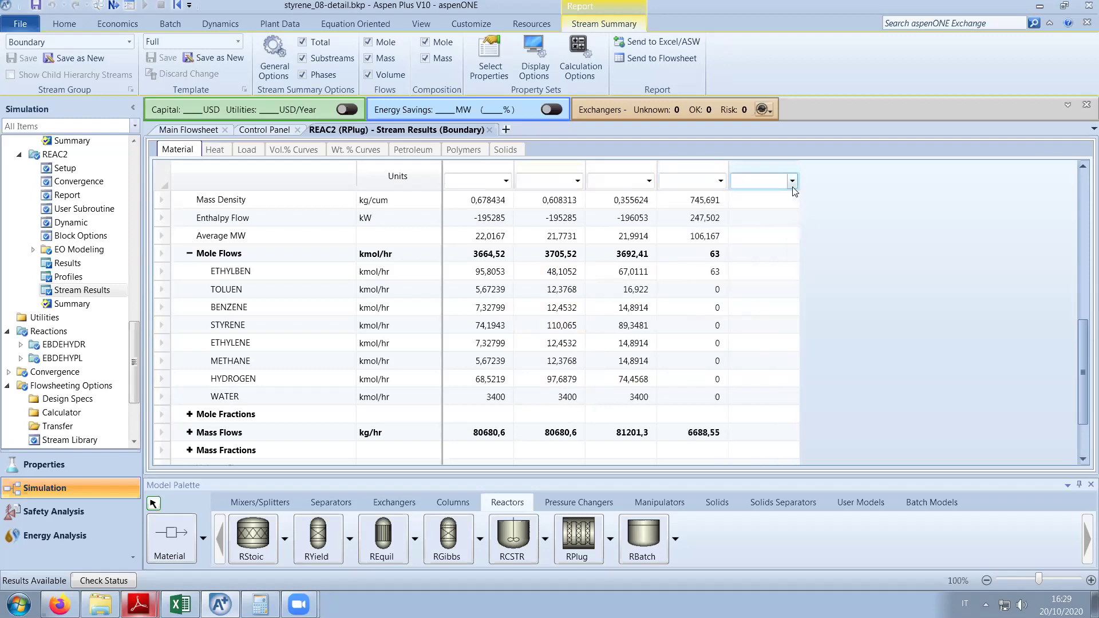
click(190, 129)
drag(846, 464, 1044, 466)
click(1084, 452)
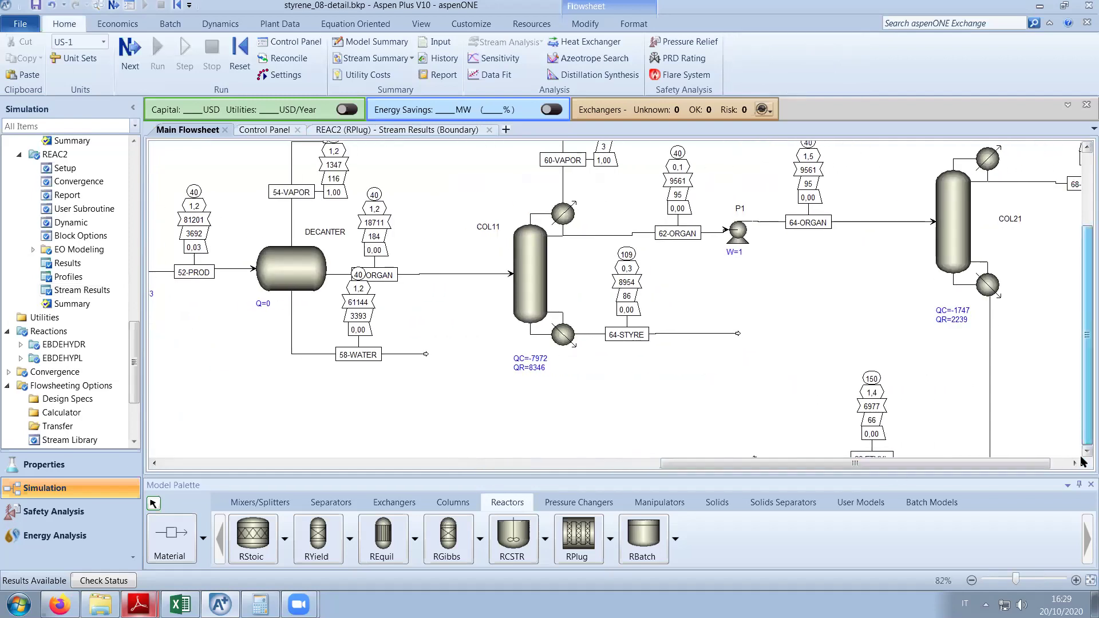
click(1084, 452)
click(1083, 452)
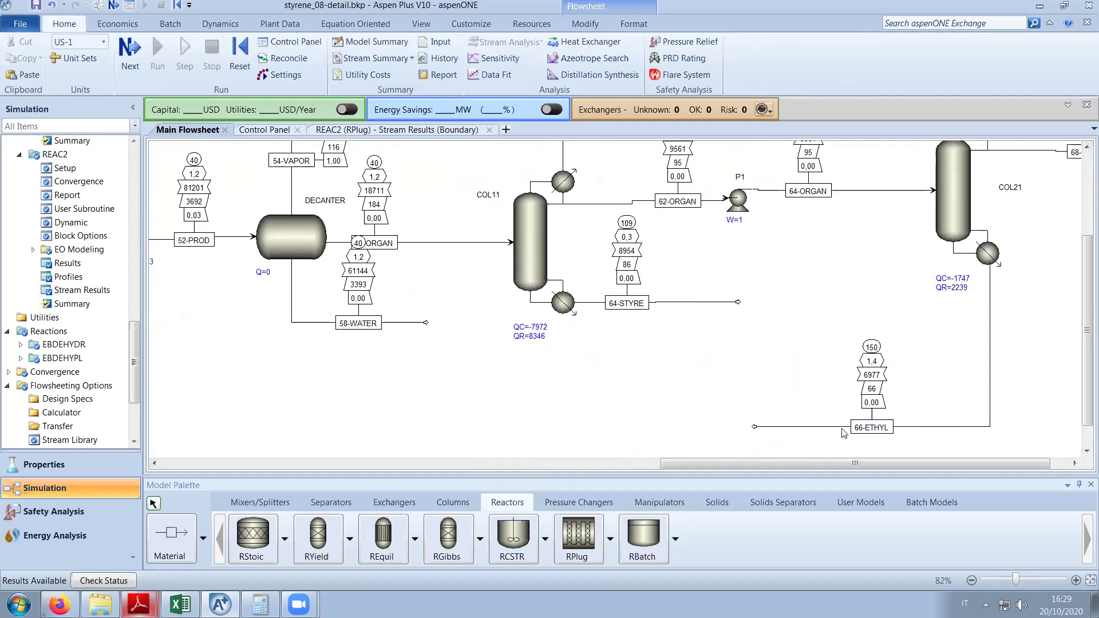
Add stream 66-ETHYL to the REAC2 stream results comparison and select the STYRENE mole flow row for inspection.
click(435, 129)
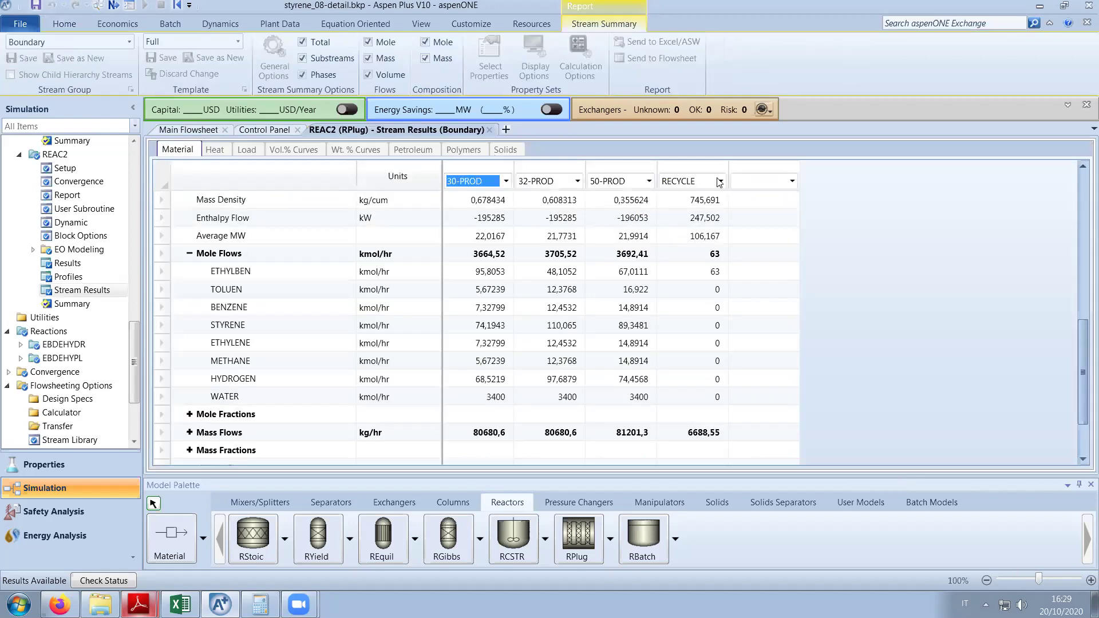
click(793, 181)
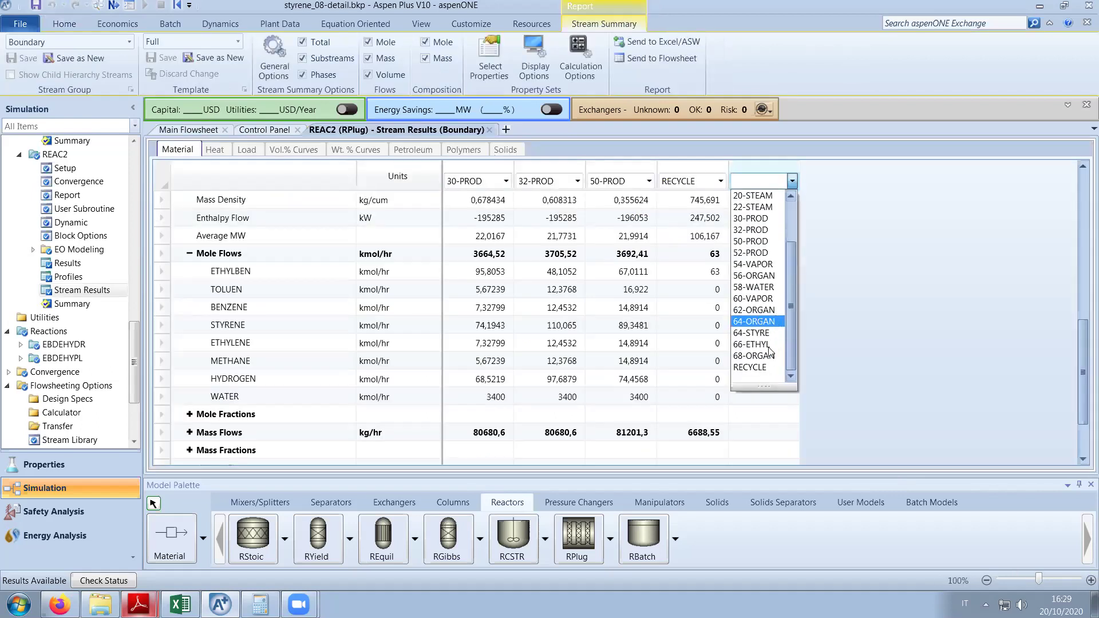
click(752, 346)
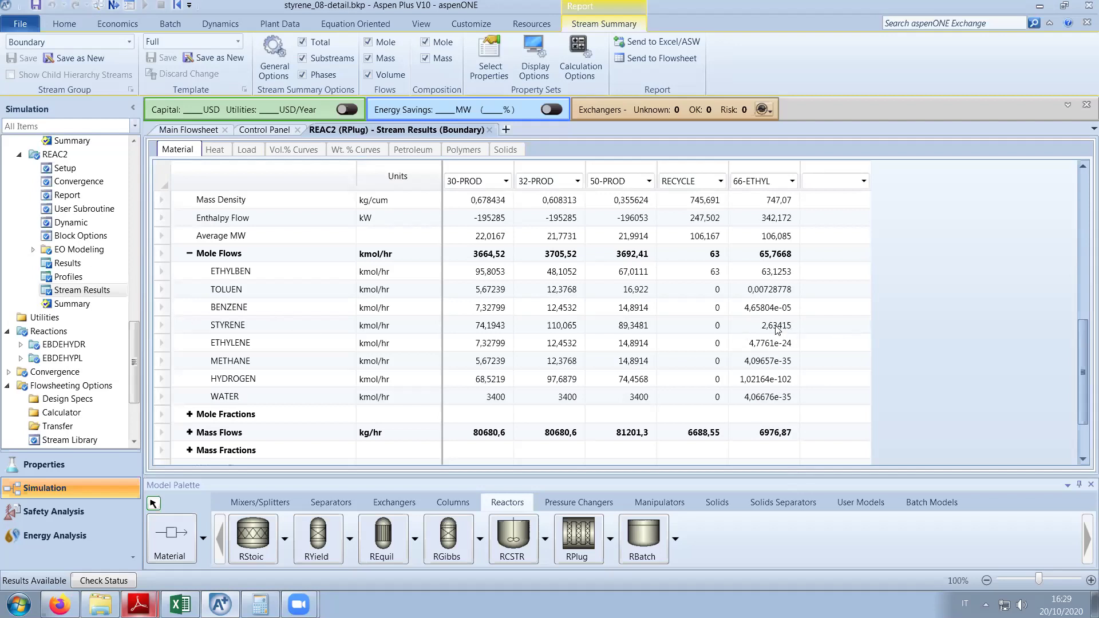
click(162, 325)
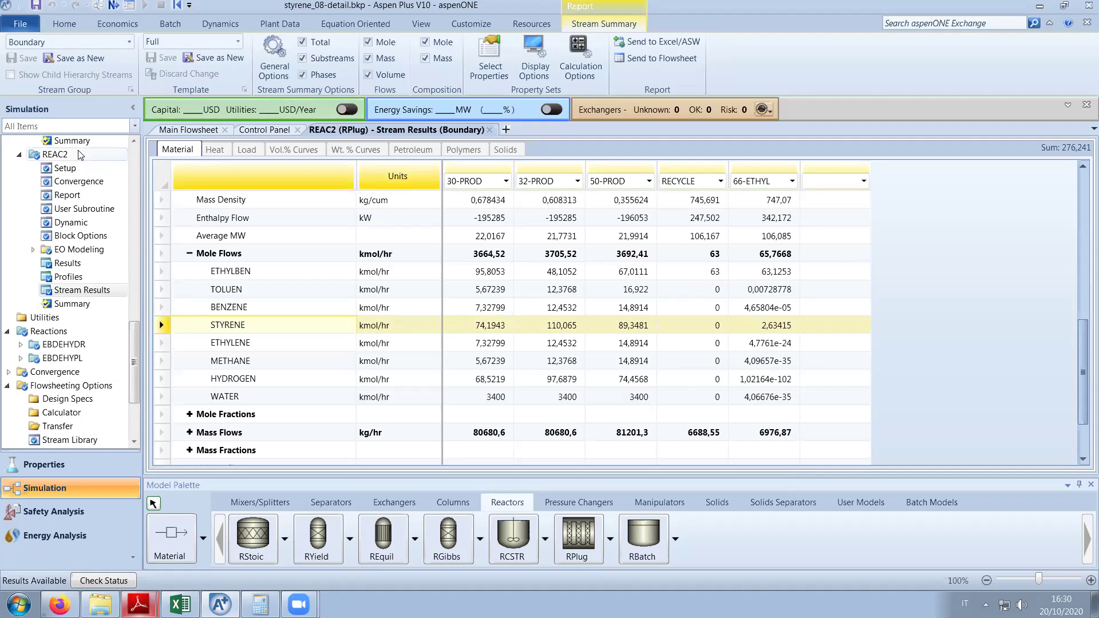
Examine the main flowsheet from the RECYCLE and steam feeds through both reactors to the 66-ETHYL outlet of COL21.
click(188, 130)
drag(757, 465, 504, 465)
click(663, 241)
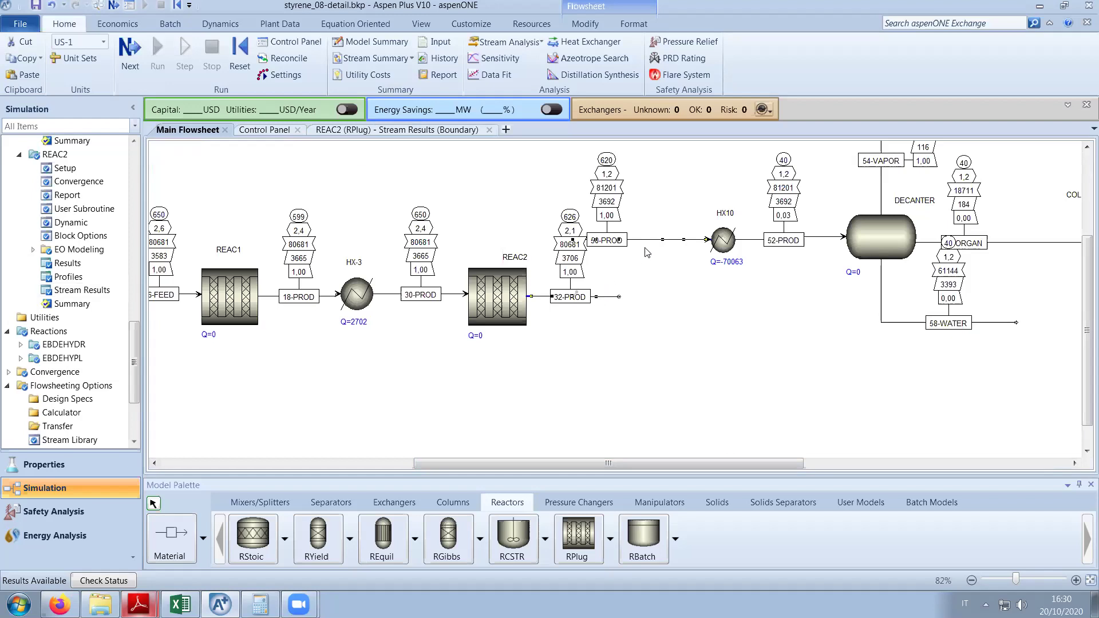
scroll(680, 309, down, 1)
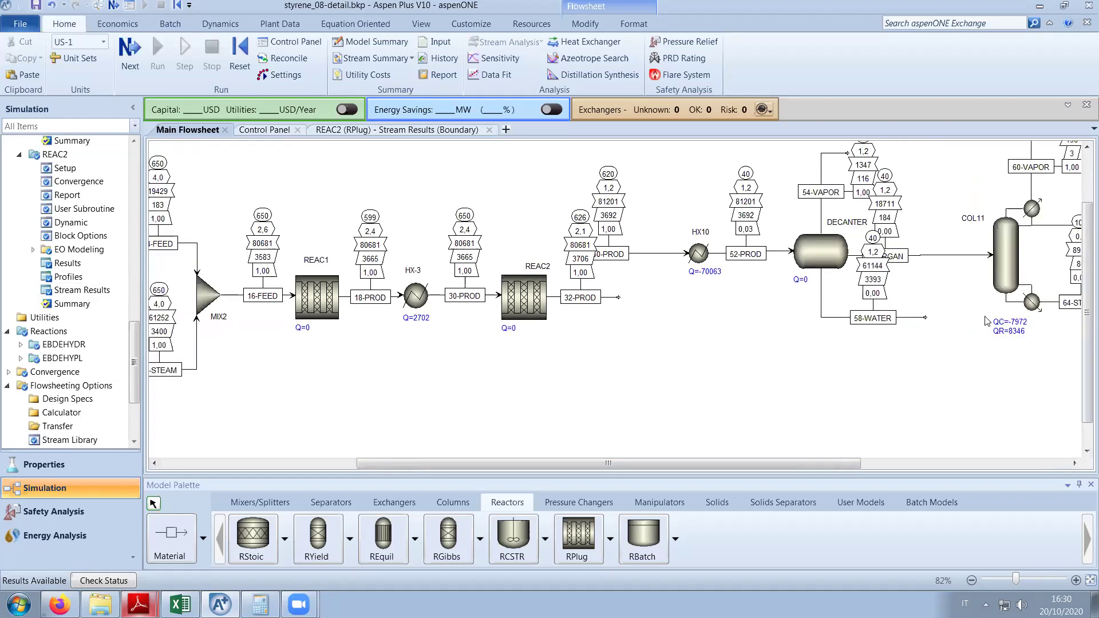
scroll(790, 435, down, 1)
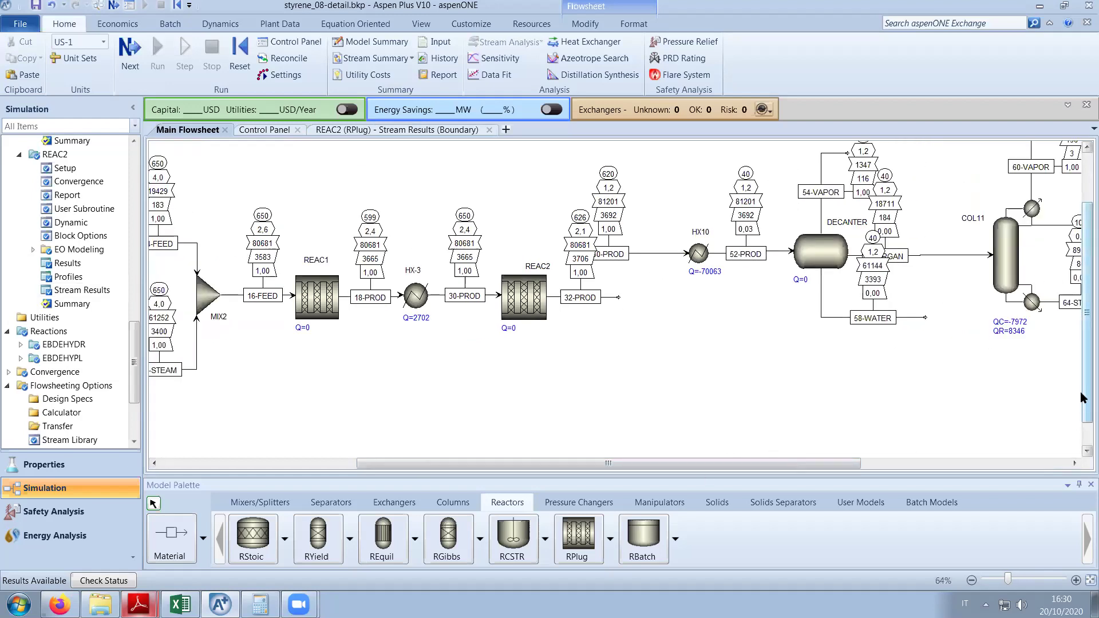
drag(824, 464, 1043, 463)
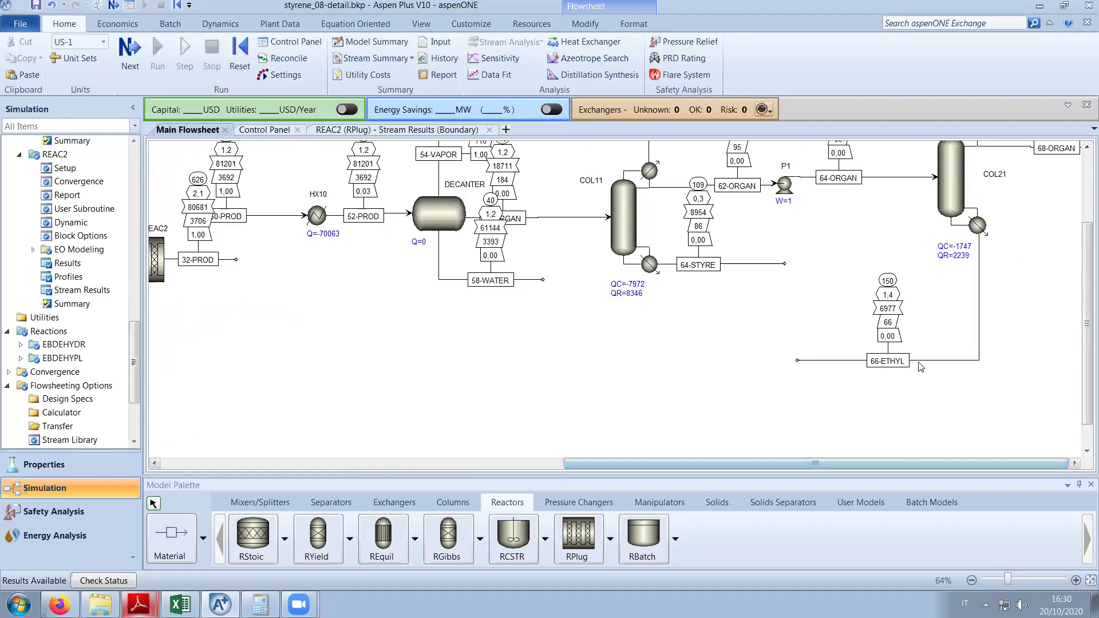
drag(814, 463, 458, 464)
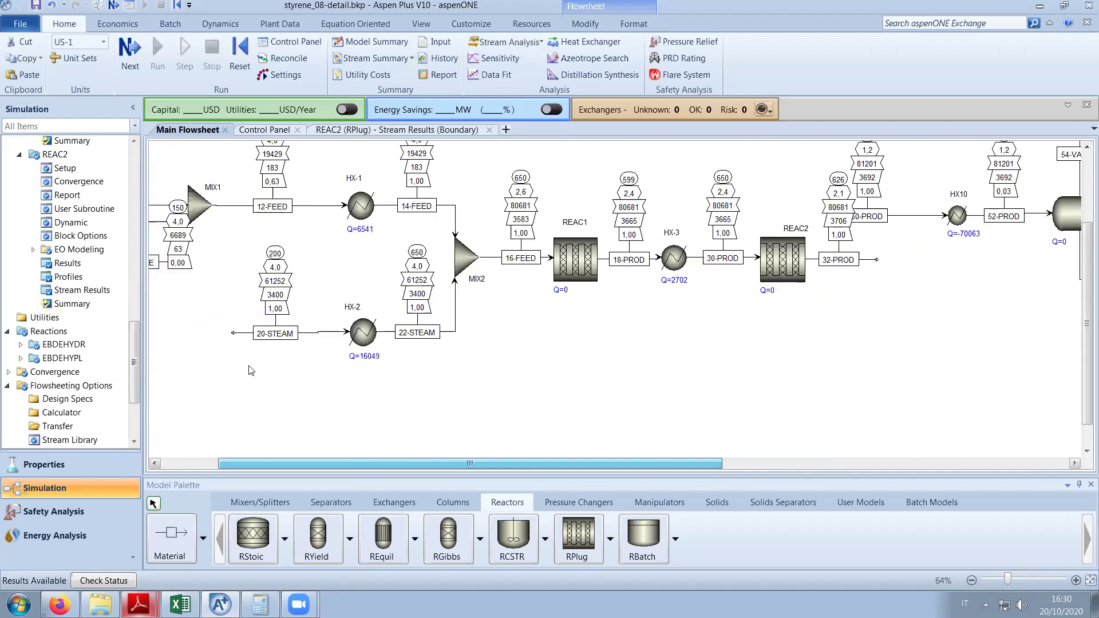
click(154, 463)
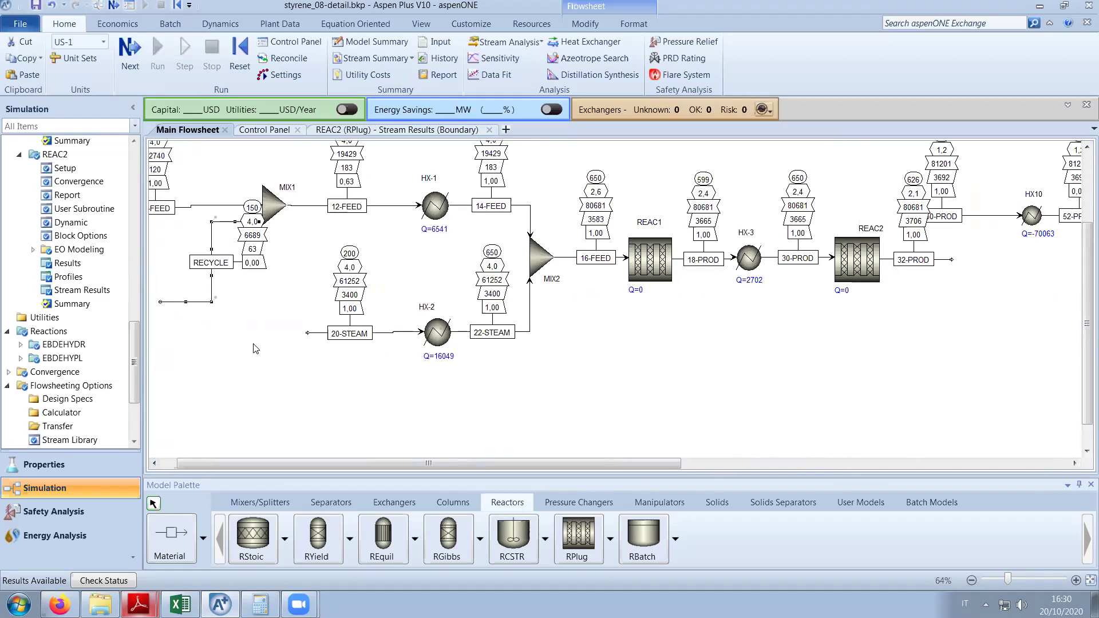
scroll(522, 409, down, 2)
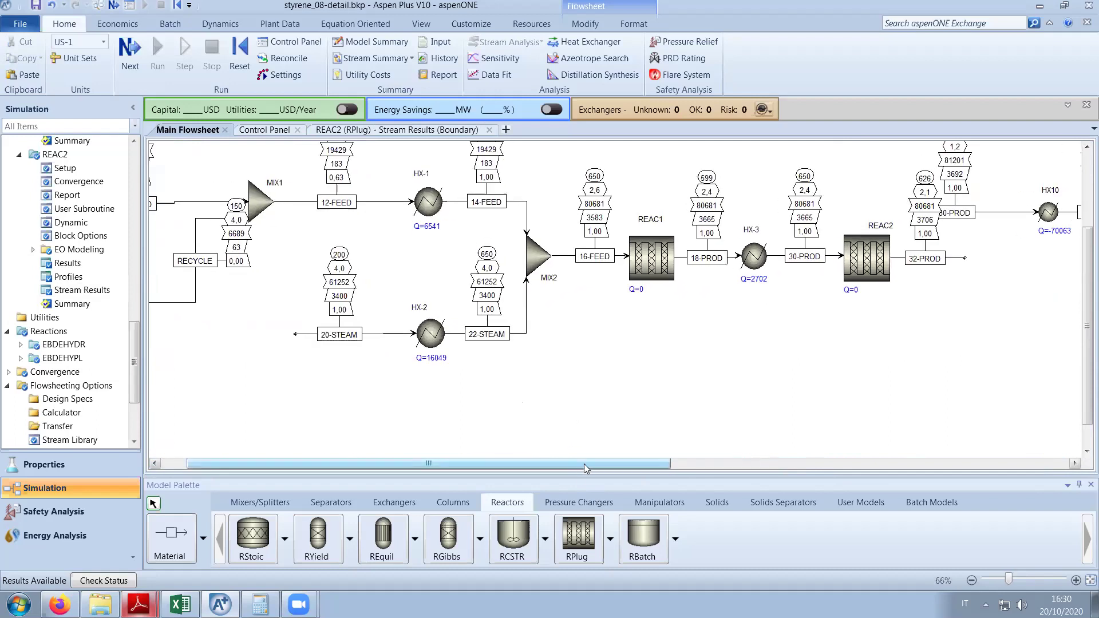
scroll(581, 463, up, 2)
drag(581, 463, 860, 481)
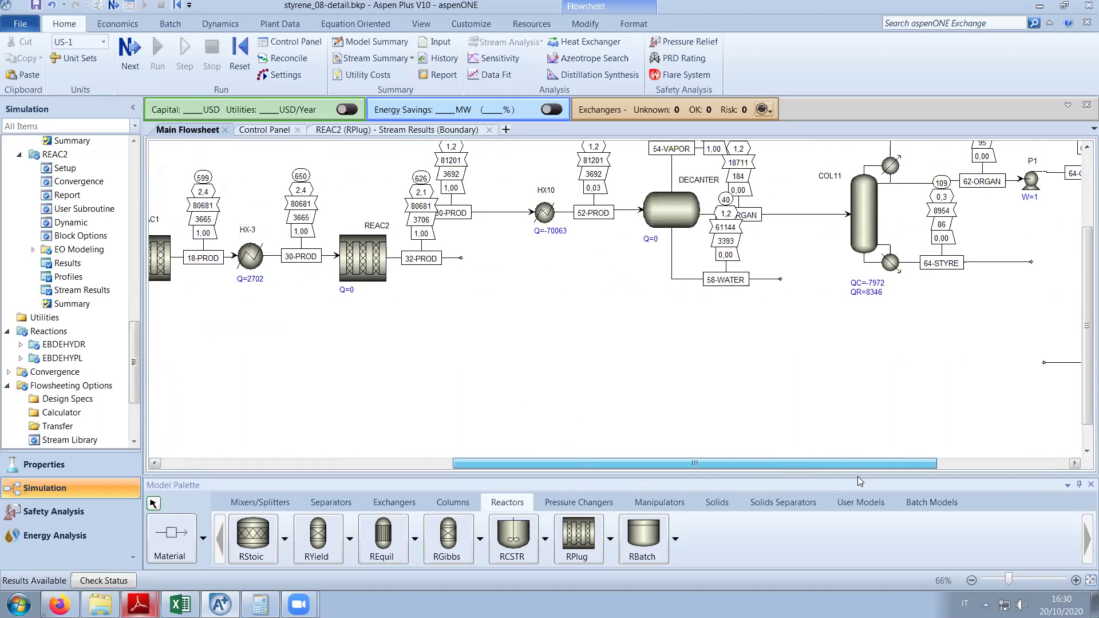
click(1083, 148)
click(1084, 148)
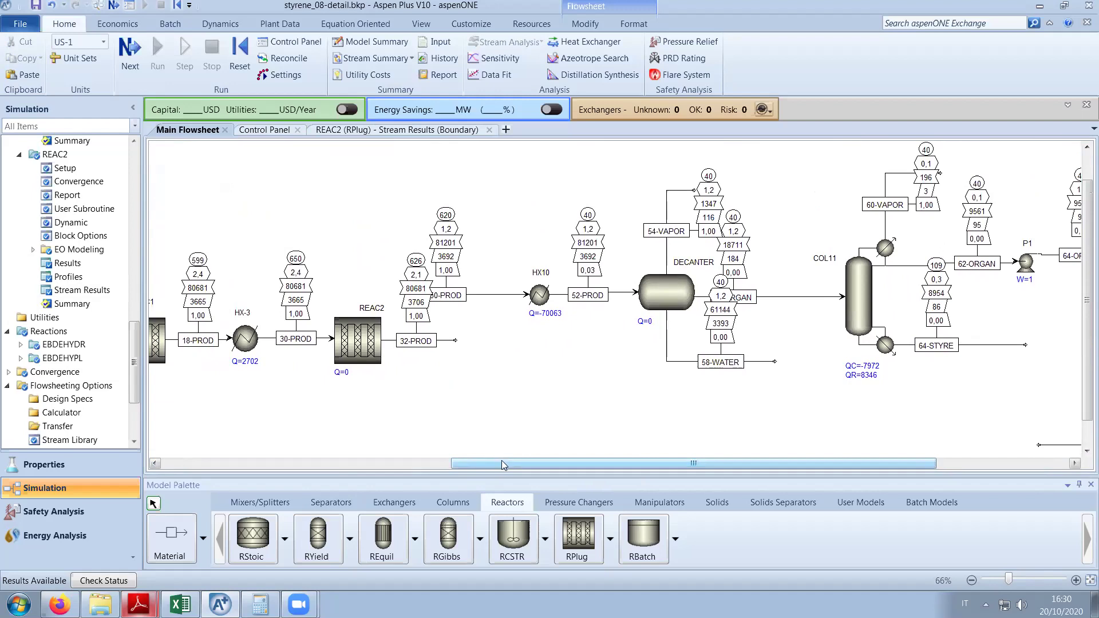
Place a Heater block named HX-4 on the flowsheet, just after the 32-PROD outlet of REAC2.
mouse_move(503, 465)
mouse_down()
mouse_move(666, 471)
mouse_move(505, 475)
mouse_up()
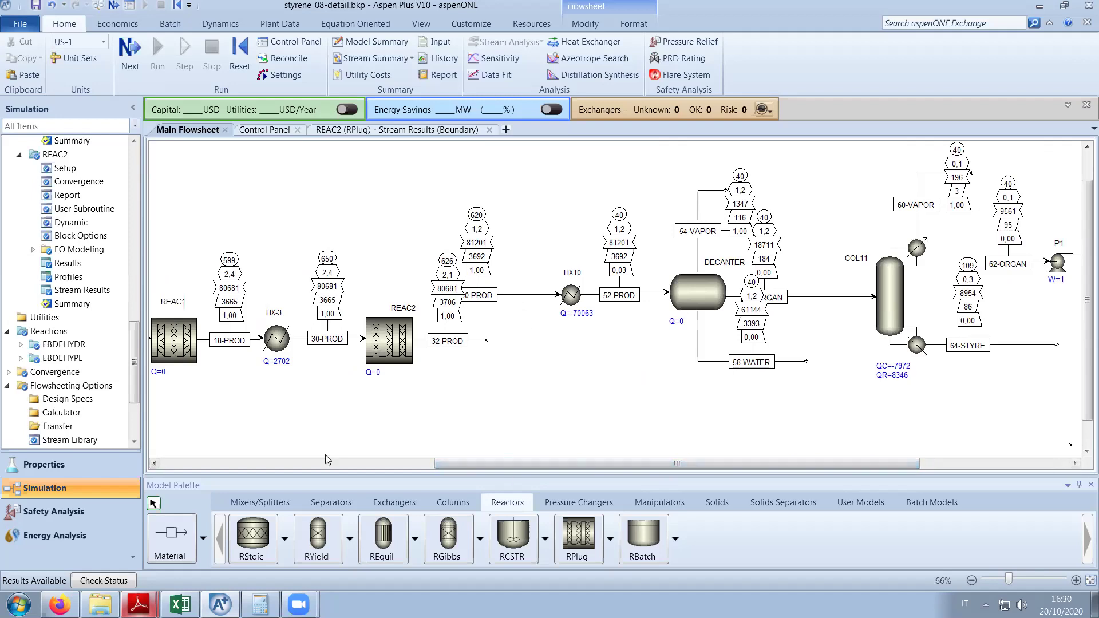
click(396, 504)
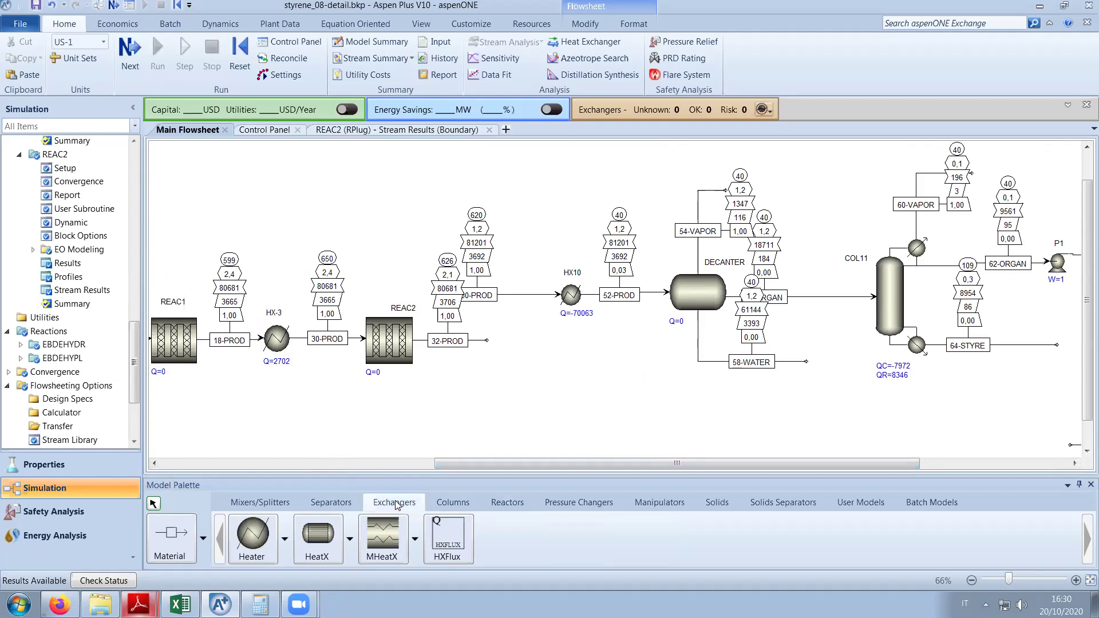
click(252, 538)
click(521, 372)
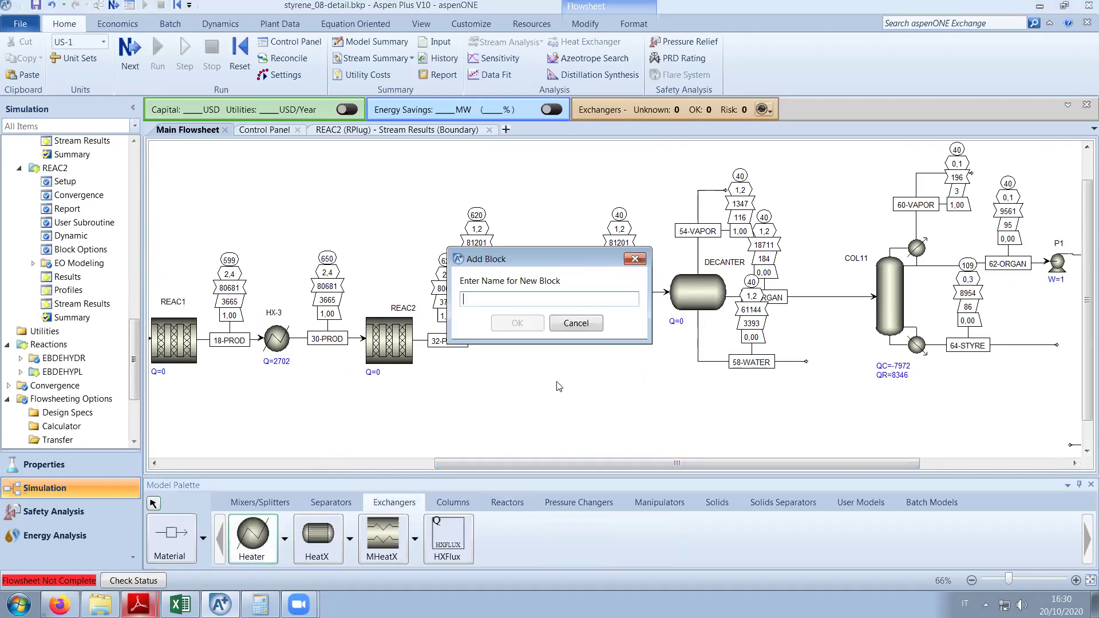
drag(515, 259, 624, 352)
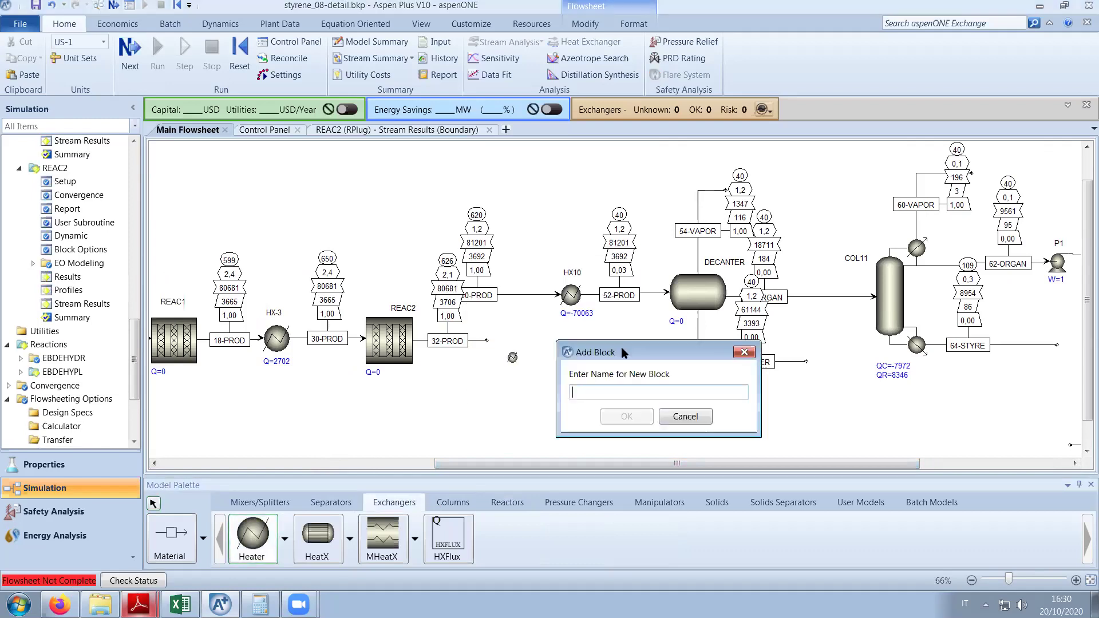
text(HX)
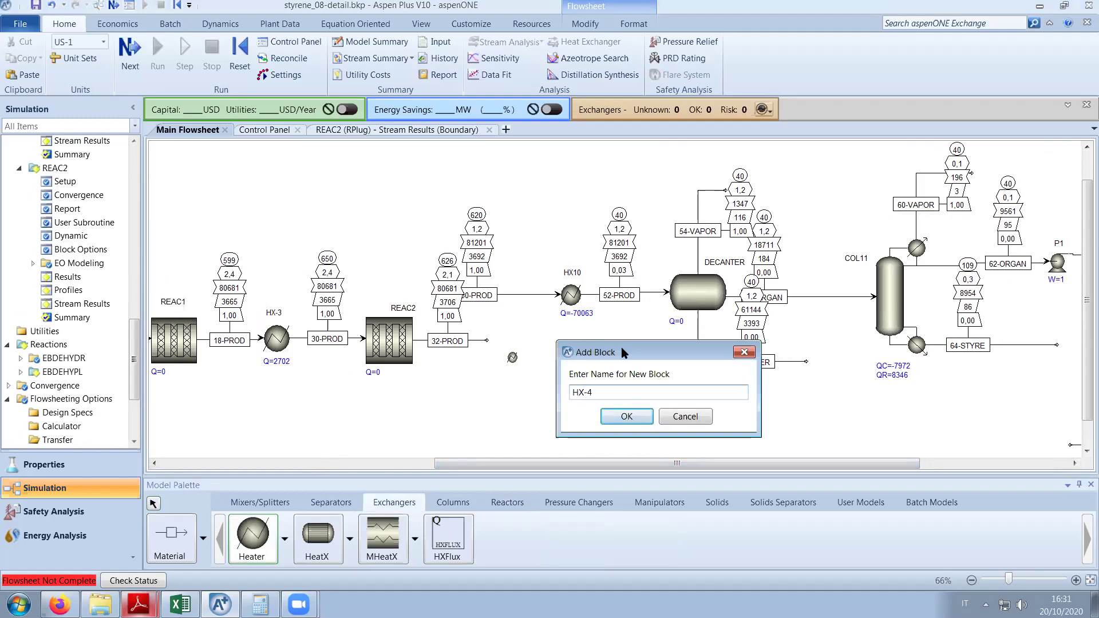
text(-4)
key(Return)
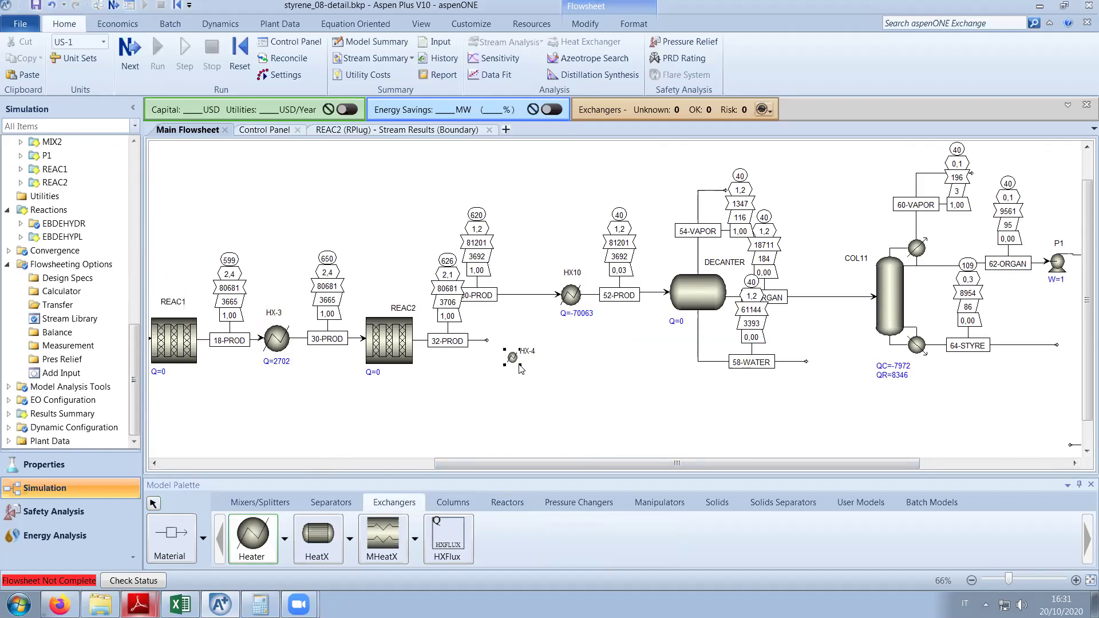
Enlarge the HX-4 icon to about the size of the neighbouring HX-3 heater.
right_click(521, 369)
drag(533, 379, 529, 374)
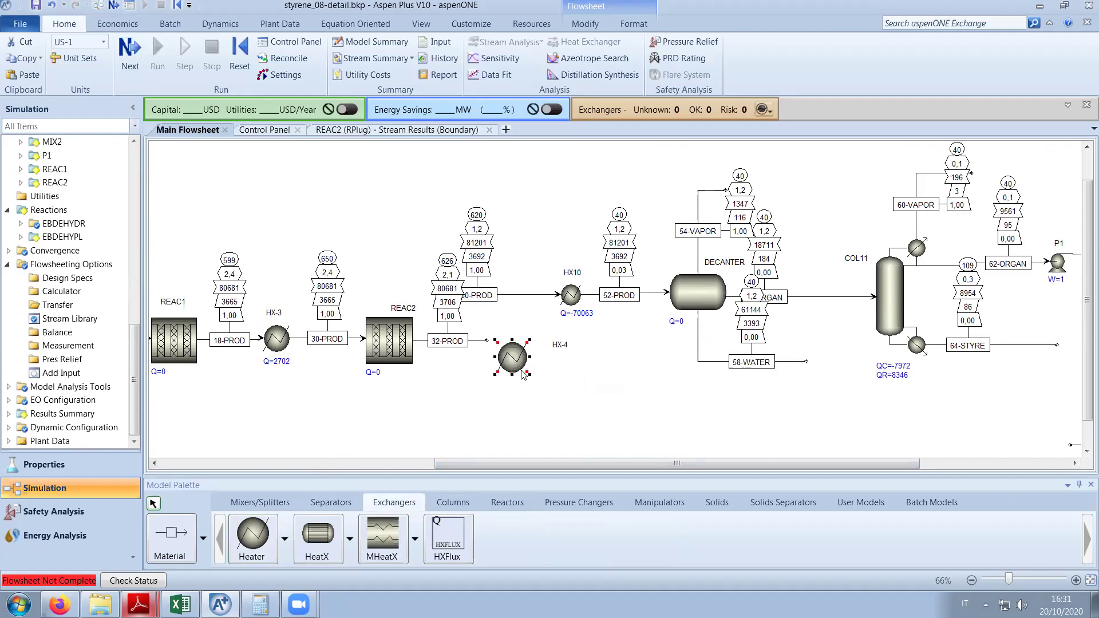
click(601, 390)
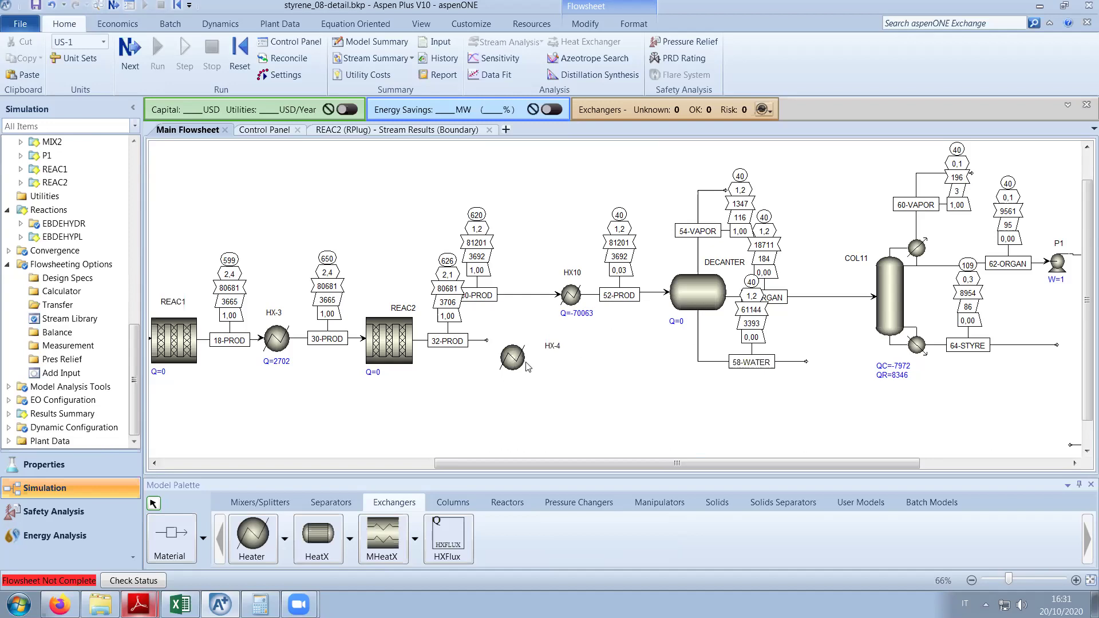
Reconnect the destination of stream 32-PROD to the inlet of HX-4.
drag(522, 465, 553, 478)
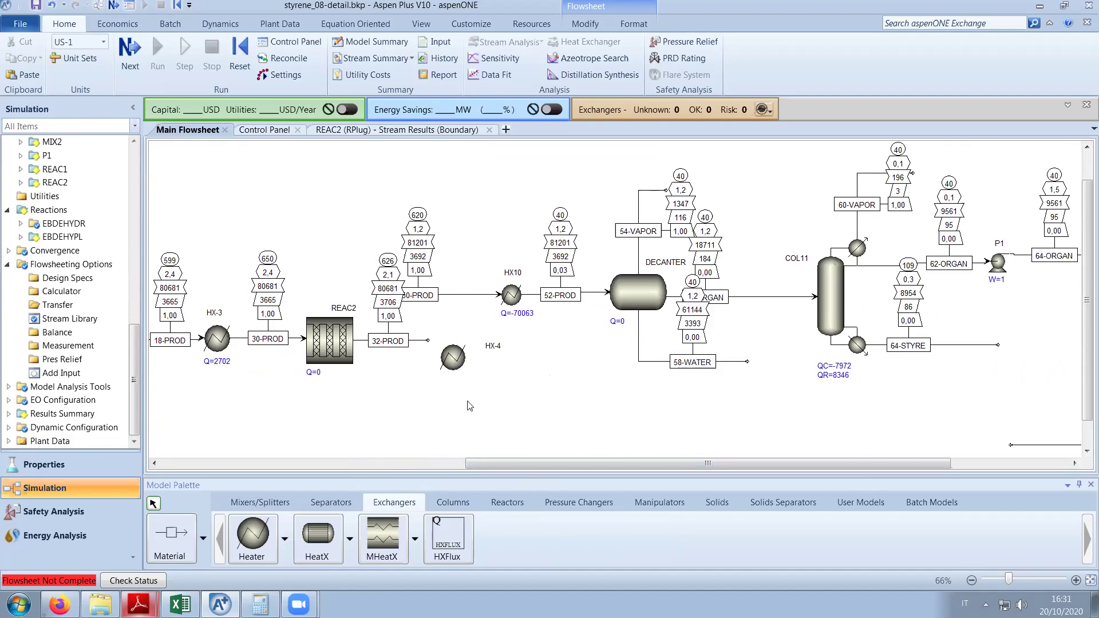
right_click(424, 341)
mouse_move(469, 254)
click(624, 252)
click(434, 358)
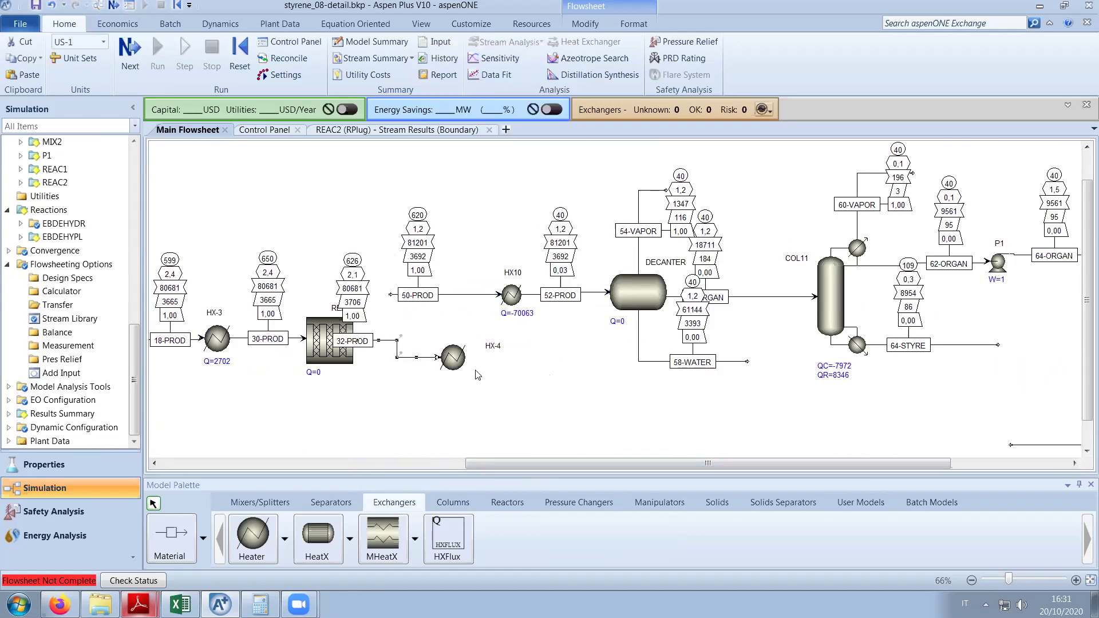
Add a material outlet stream named 34-PROD from HX-4, ending freely below and beyond the heater.
click(174, 558)
click(468, 360)
click(541, 384)
text(34-)
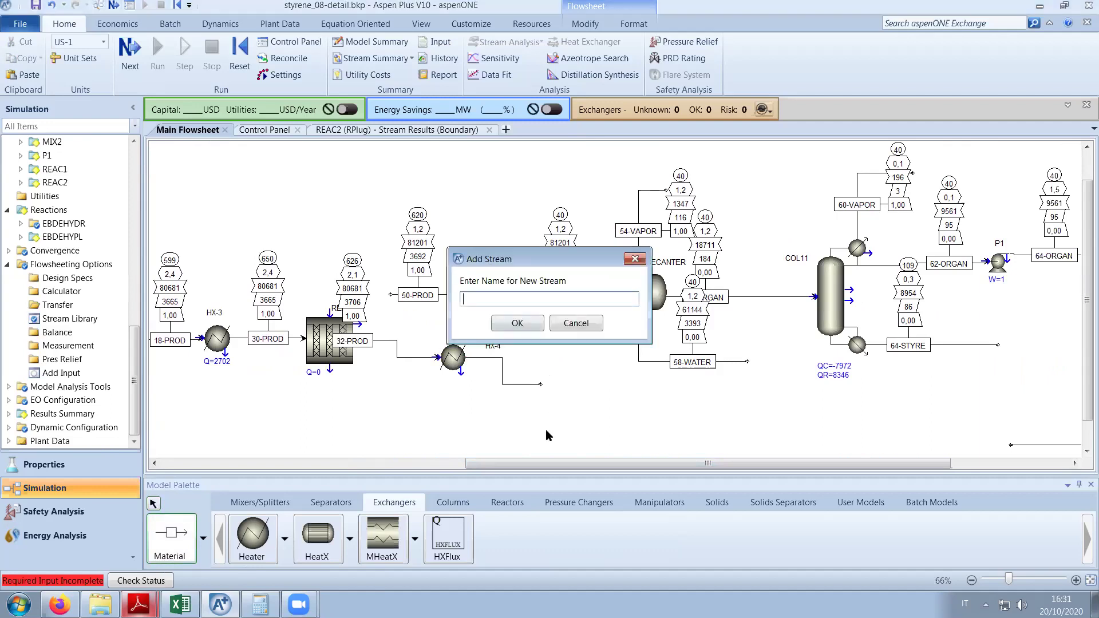
text(PROD)
key(Return)
right_click(522, 429)
Specify HX-4 by pressure and degrees of superheating, with 0 bar and 5 °C, and close its form.
click(458, 361)
double_click(460, 361)
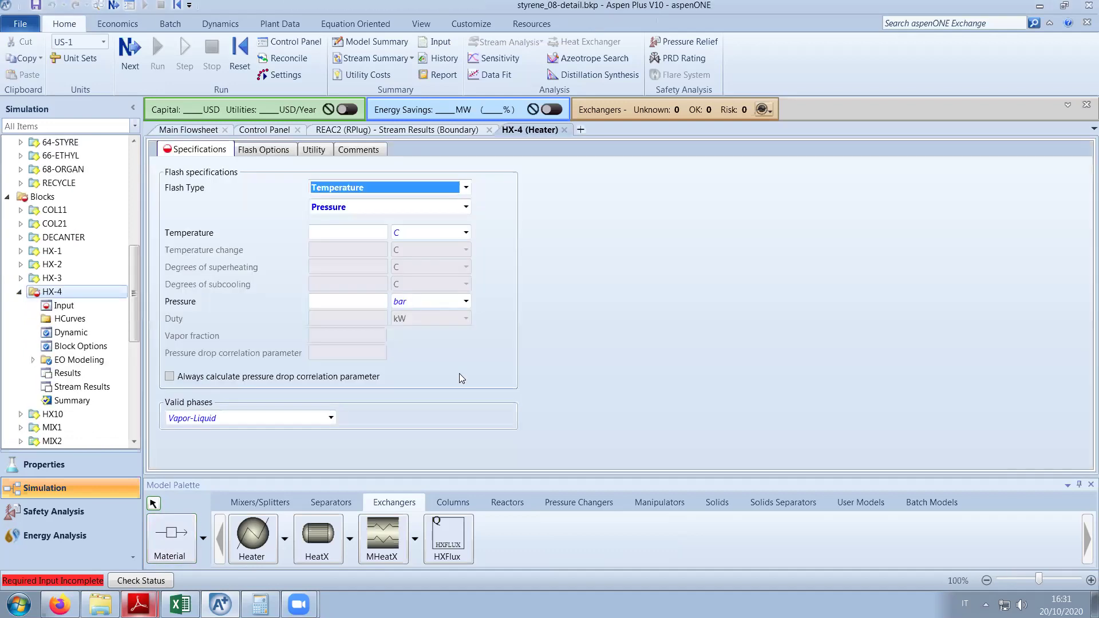
click(378, 301)
key(Return)
click(395, 189)
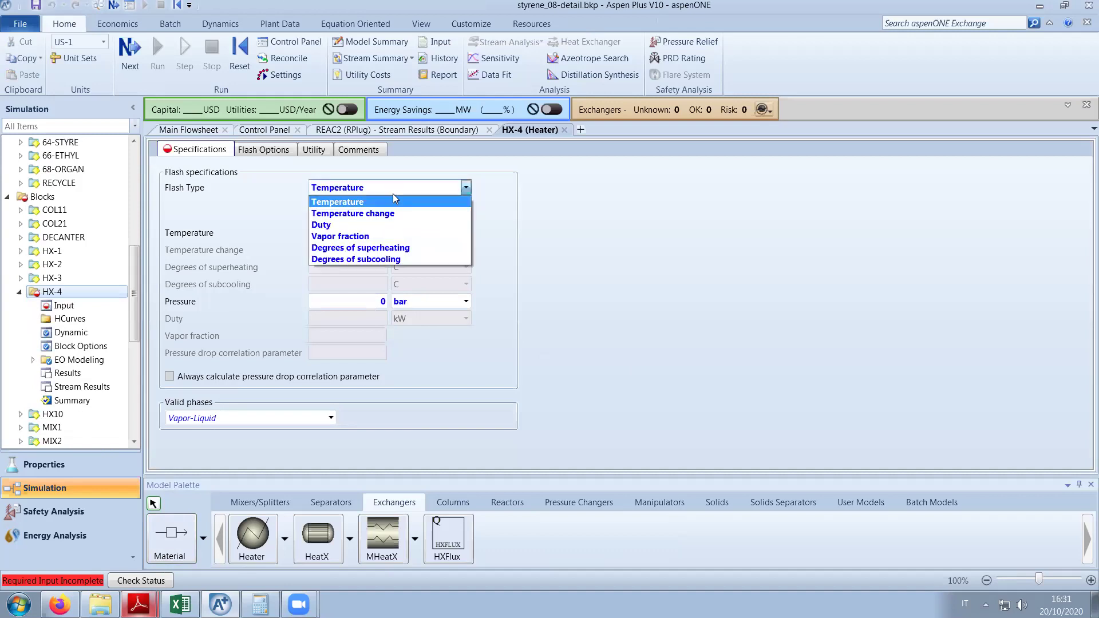
click(389, 248)
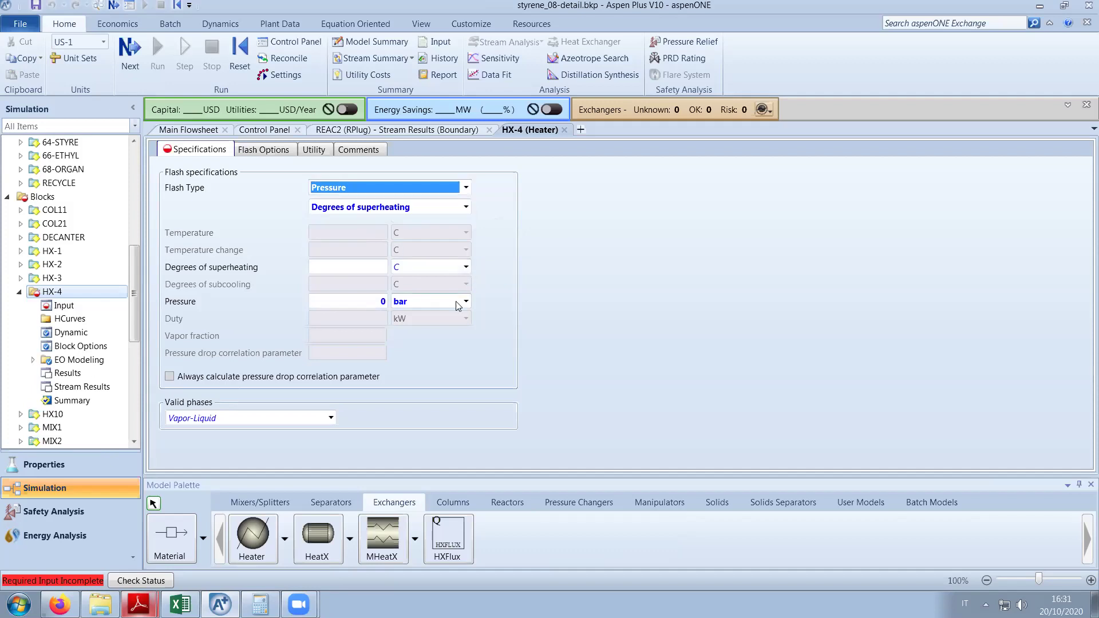
click(375, 267)
text(5)
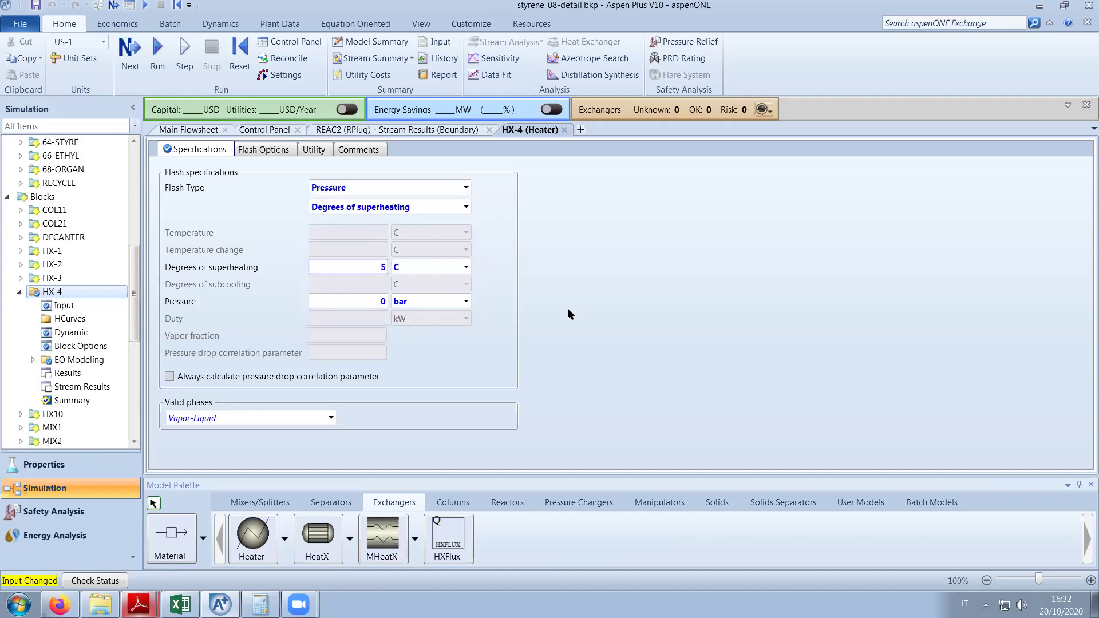
click(564, 130)
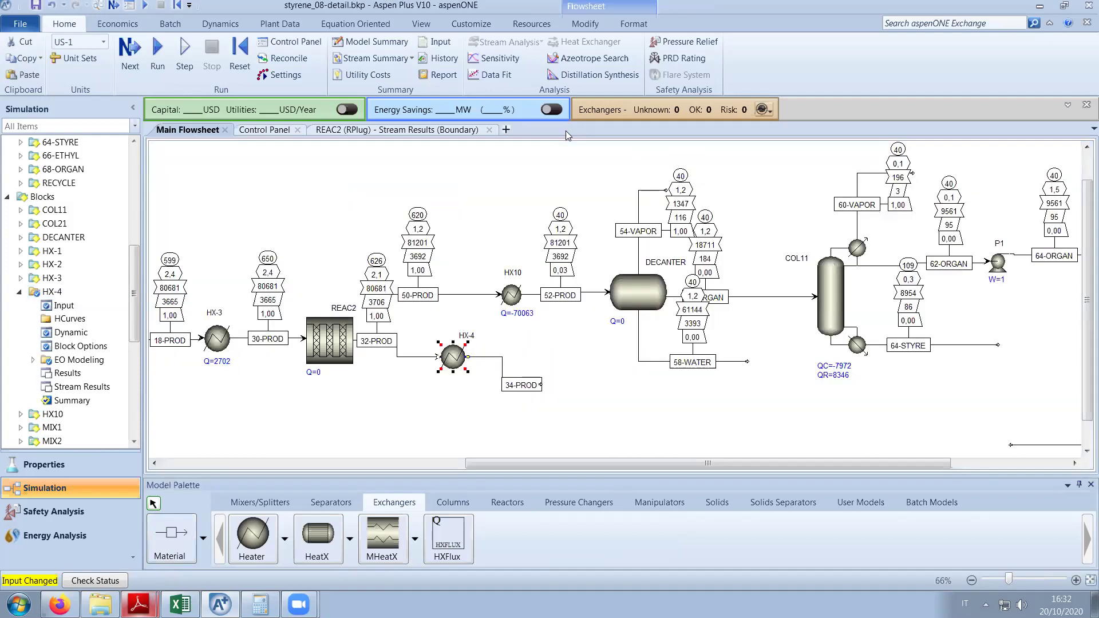
Run the simulation and review the updated flowsheet results and the Control Panel messages.
click(153, 63)
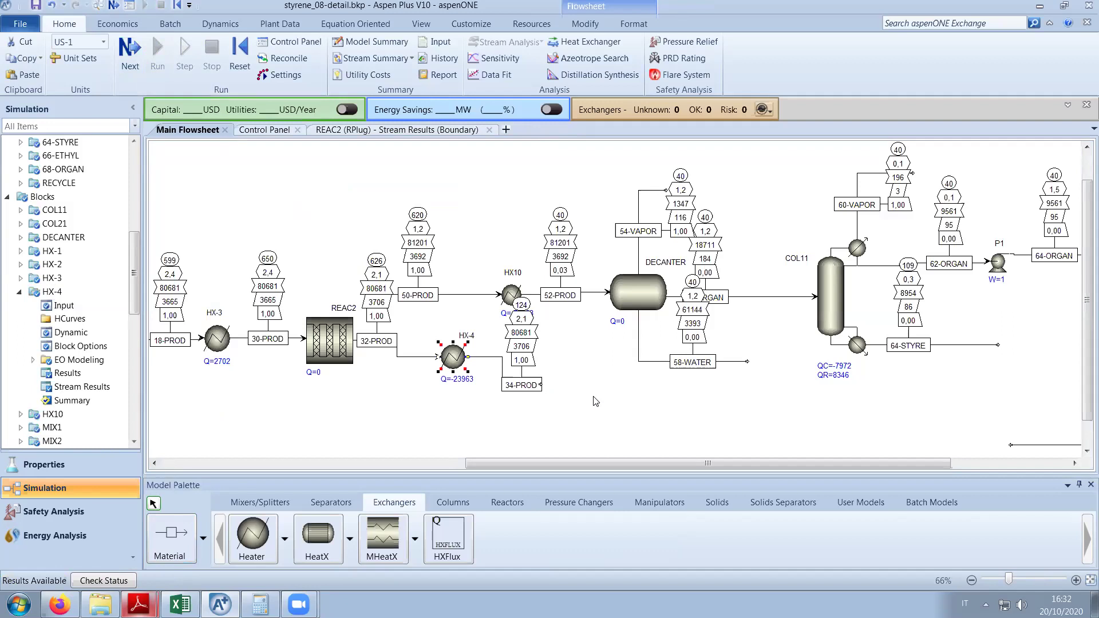
drag(684, 463, 761, 469)
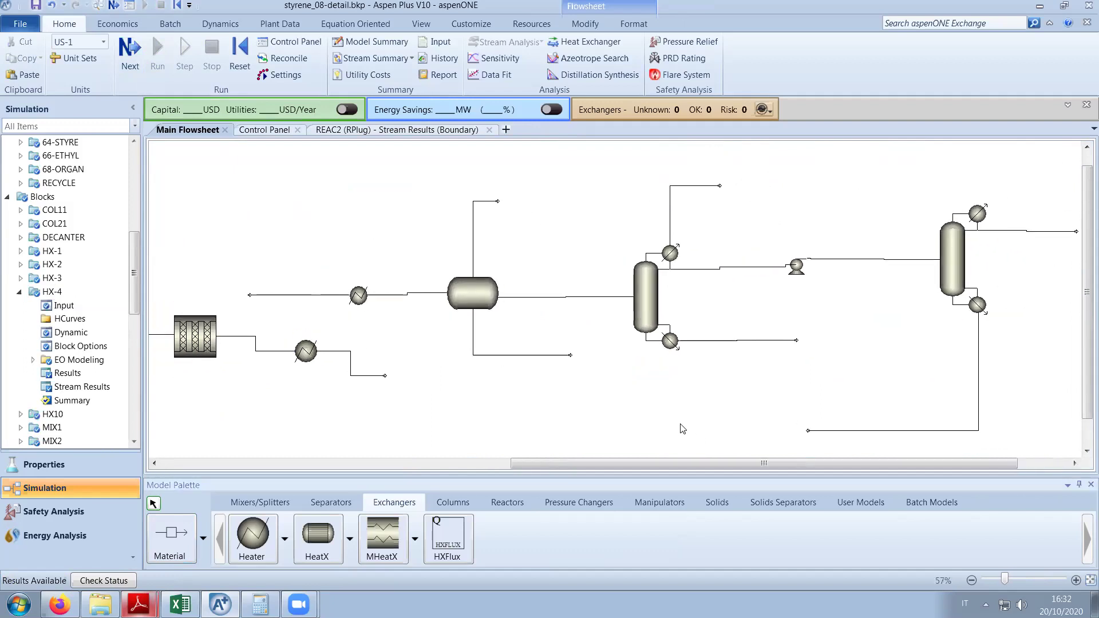
drag(666, 469, 474, 449)
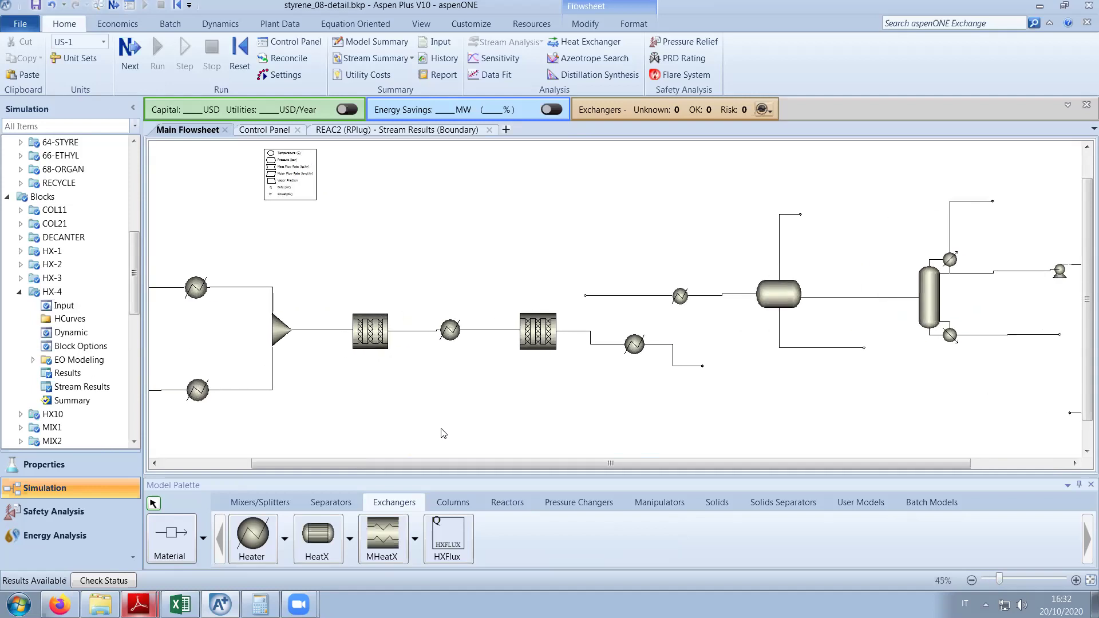
drag(750, 466, 858, 486)
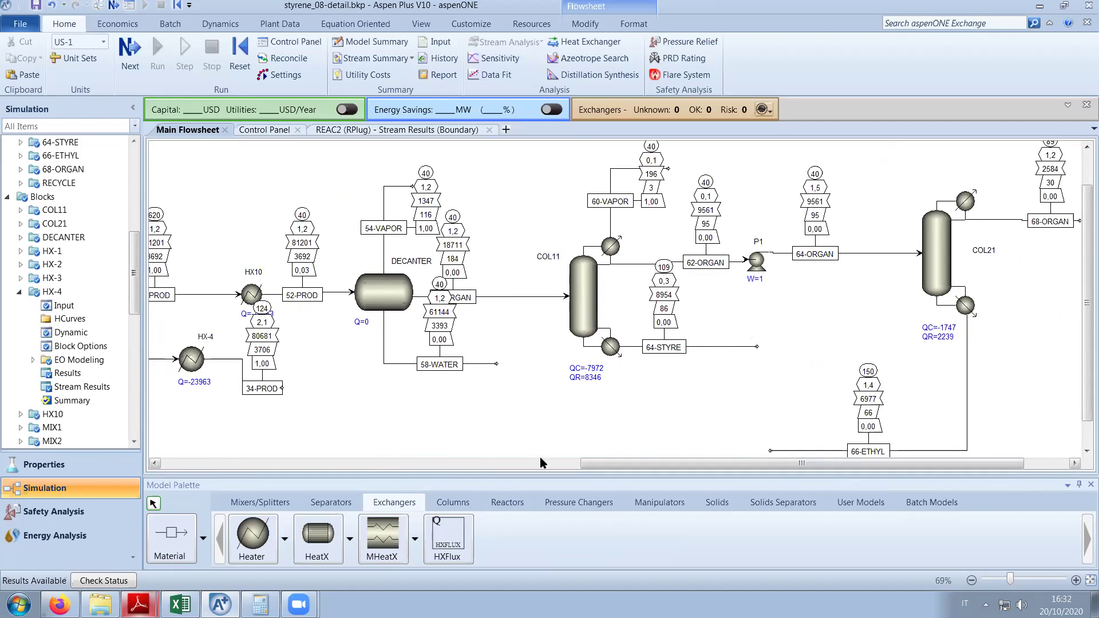
drag(699, 463, 575, 469)
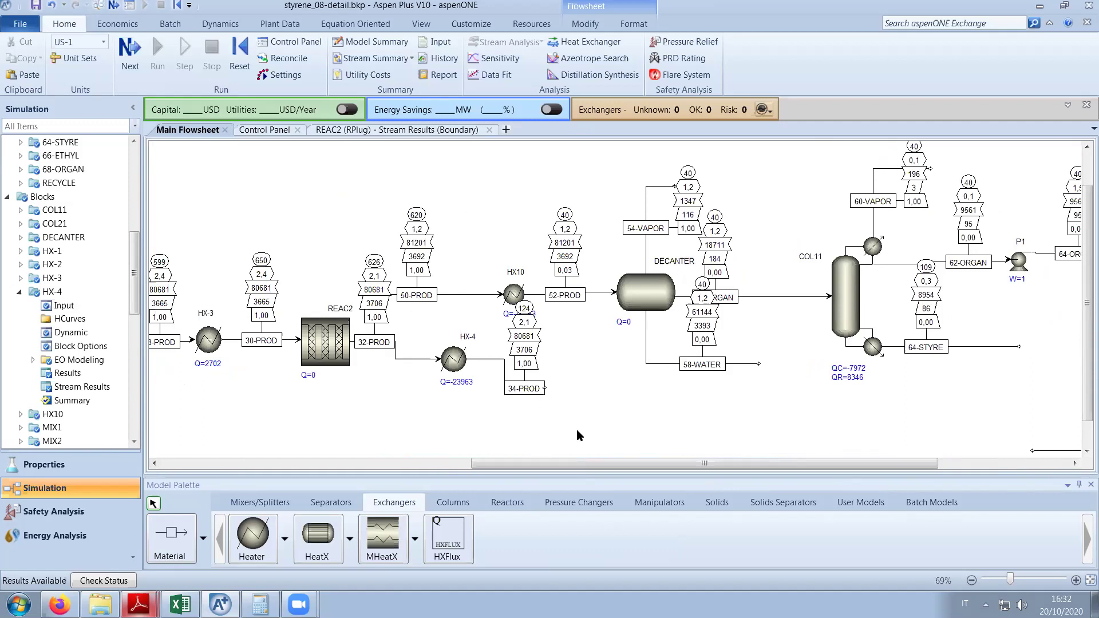
click(250, 130)
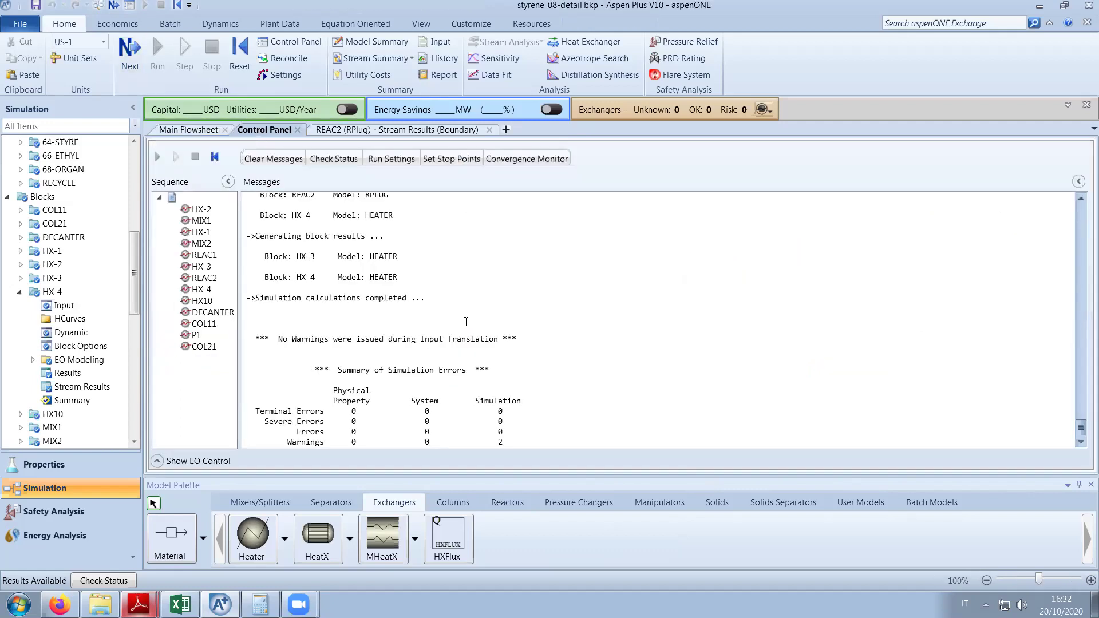
Save the simulation as an Aspen Plus Backup file named styrene_09-detail, declining the additional Document-format copy.
click(20, 23)
click(40, 99)
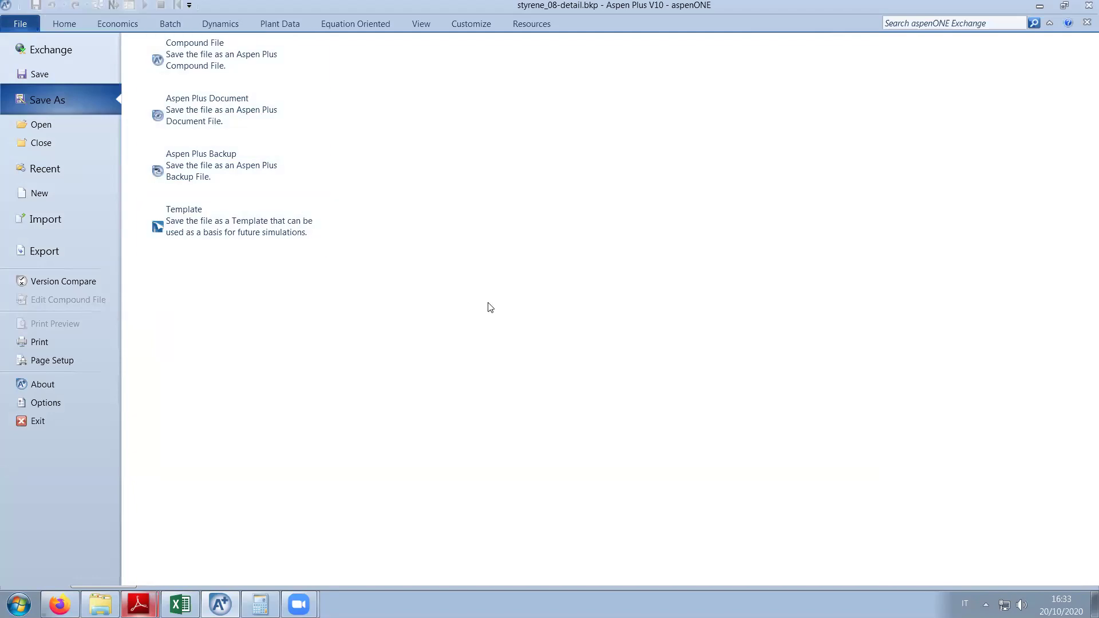
click(226, 172)
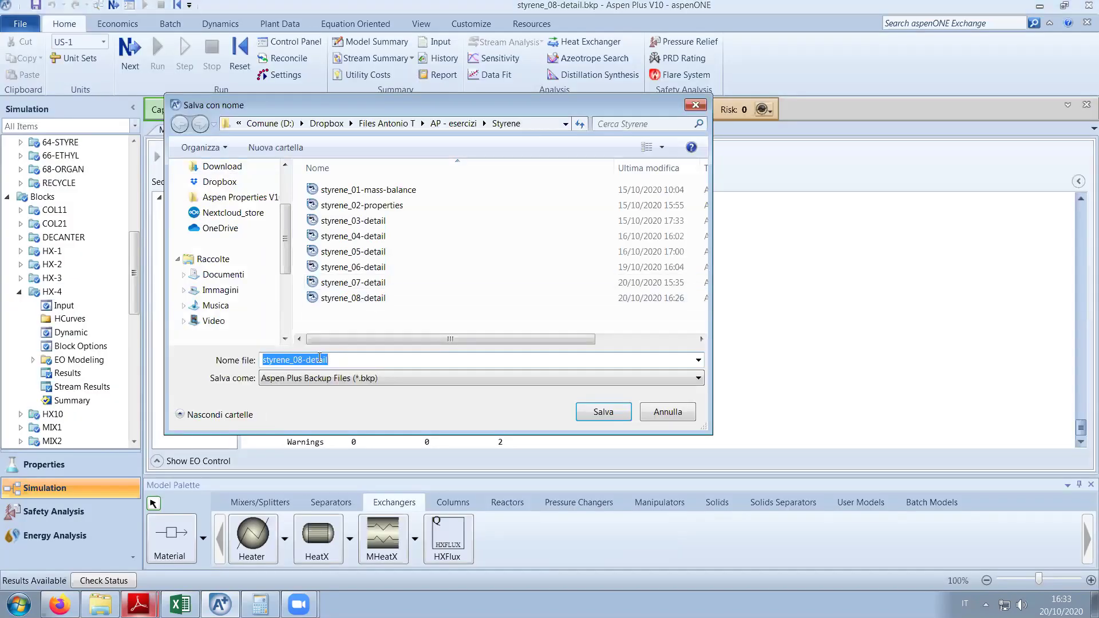
click(300, 360)
key(BackSpace)
text(9)
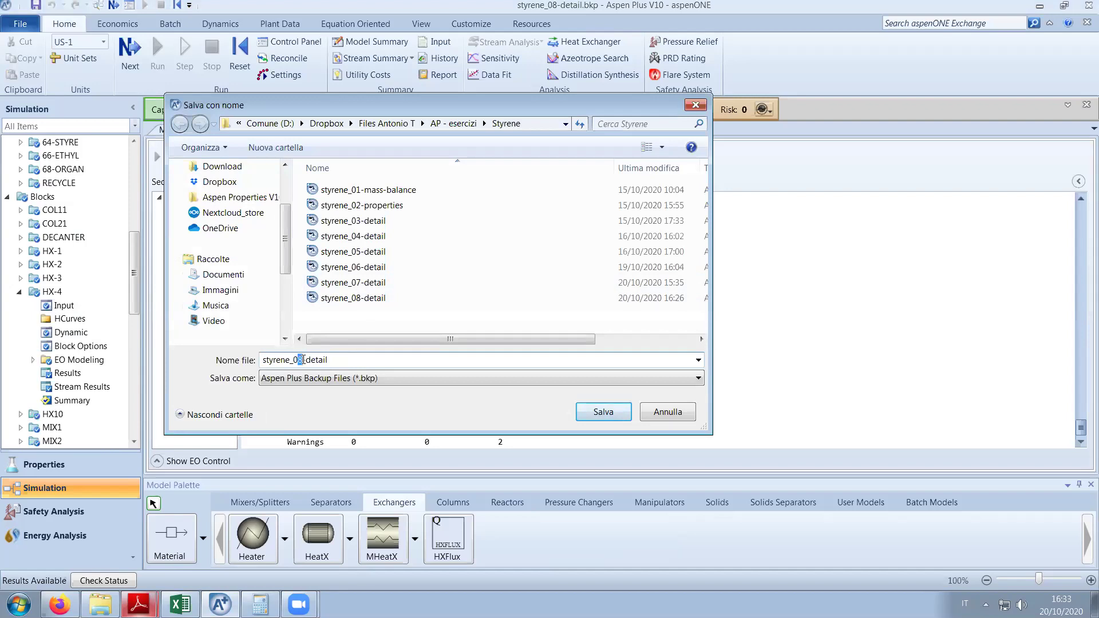
click(604, 413)
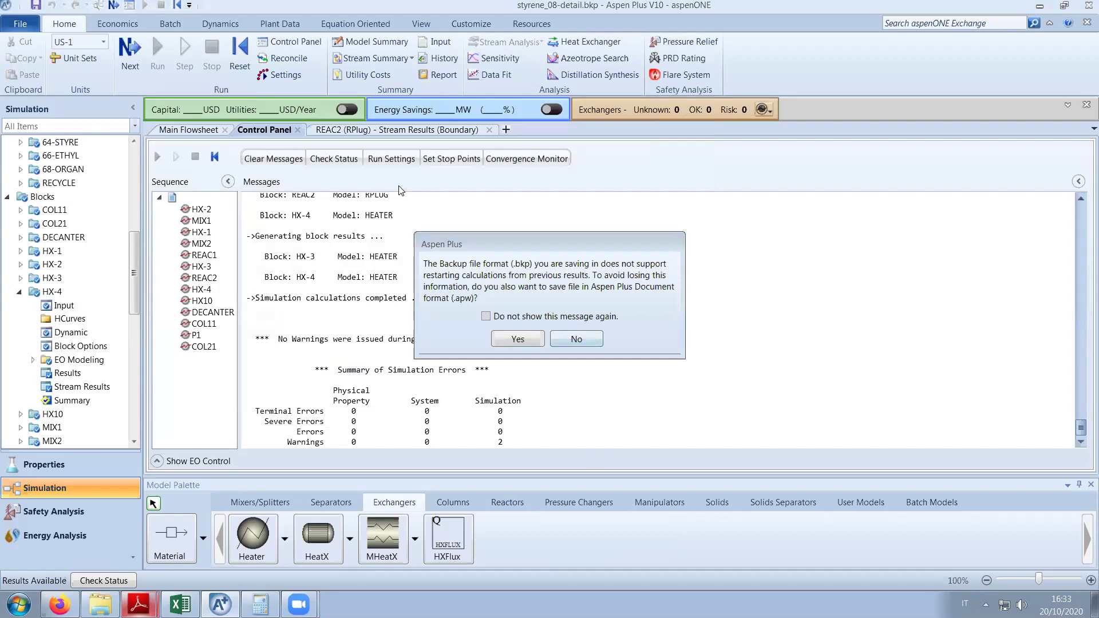
key(Return)
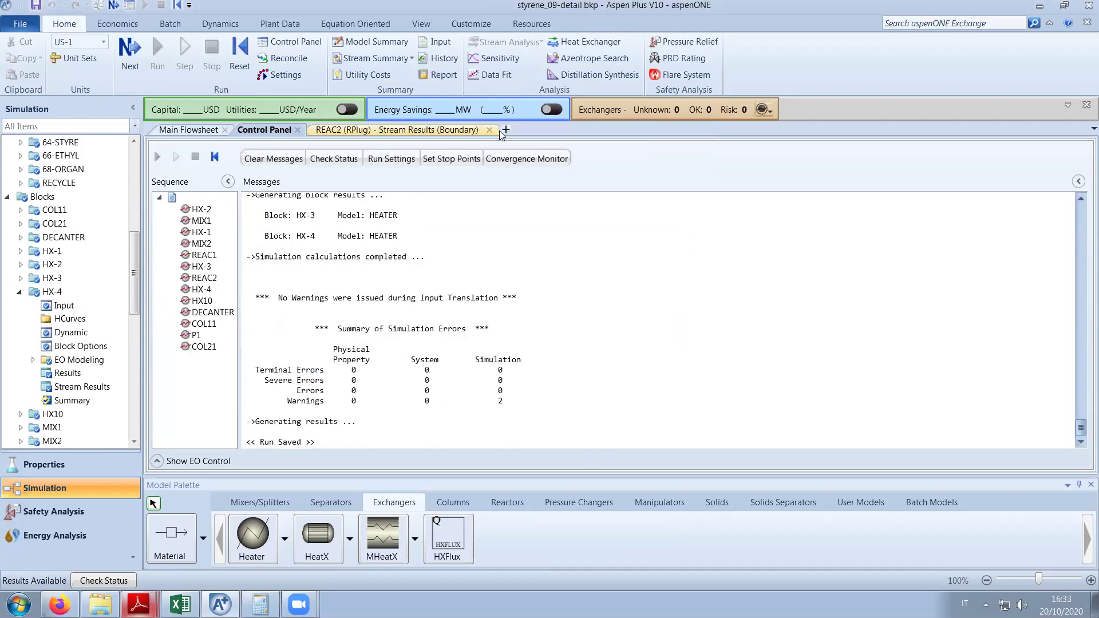
Close the REAC2 stream results and delete feed stream 50-PROD of HX10 from the main flowsheet.
click(490, 130)
click(203, 129)
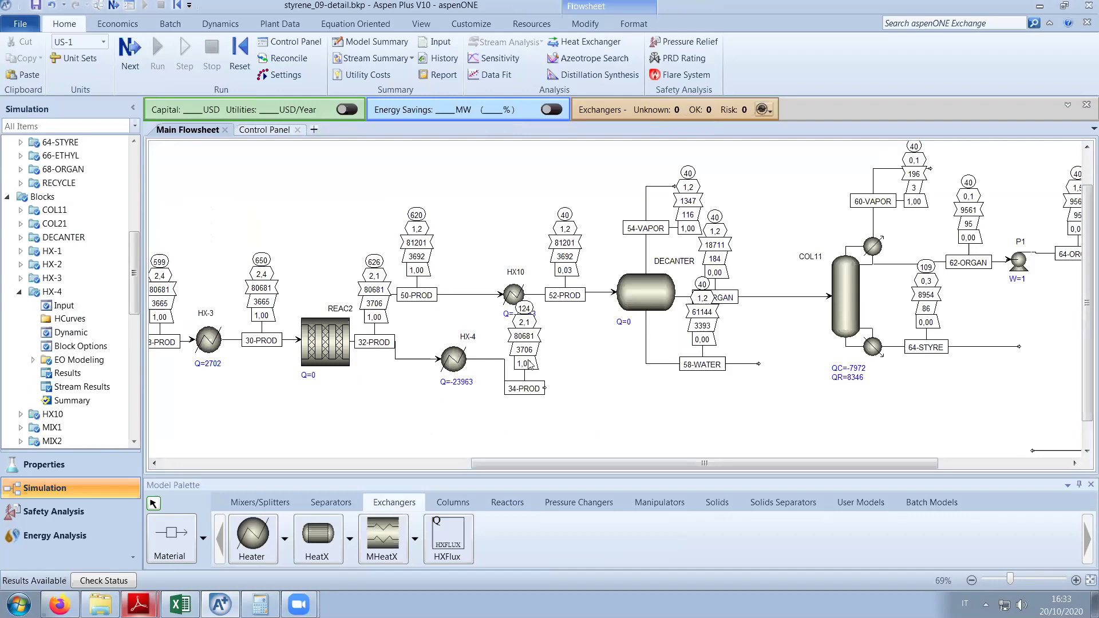
click(458, 296)
key(Delete)
click(575, 330)
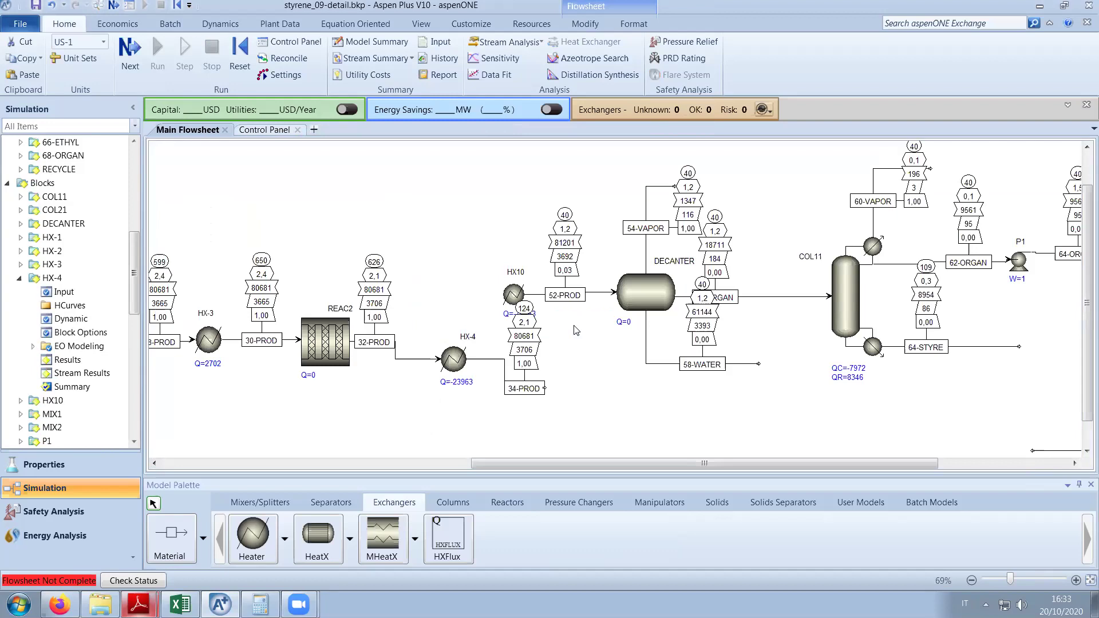
Reconnect the destination of stream 34-PROD to the inlet of HX10.
right_click(505, 369)
mouse_move(573, 281)
click(693, 283)
click(495, 295)
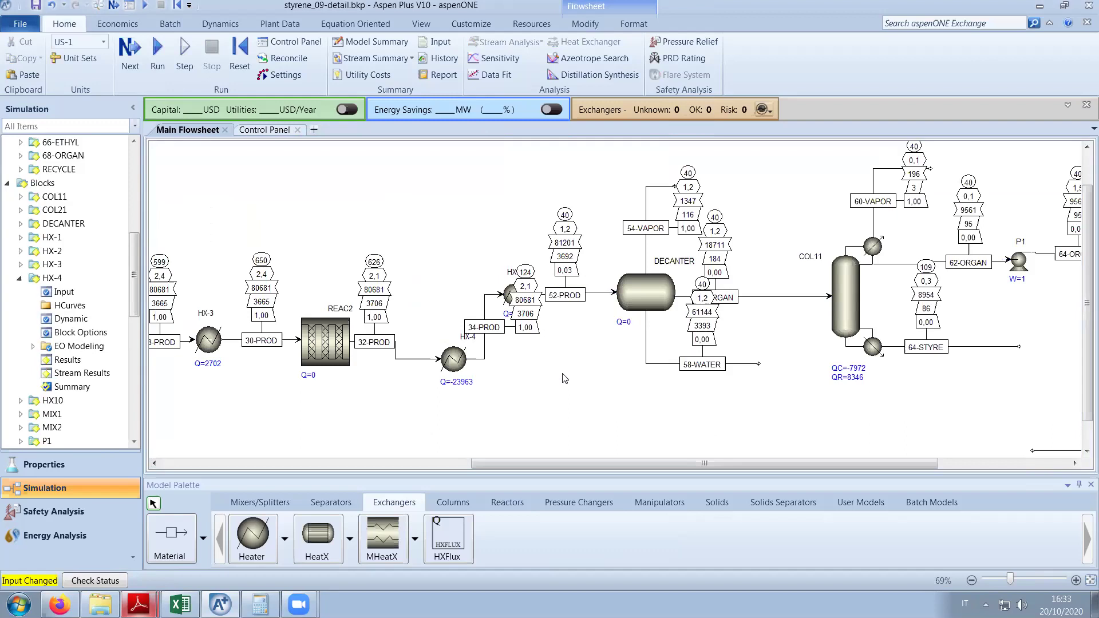
Check the joined reaction and separation sections on the flowsheet and run the simulation with the Control Panel open.
scroll(565, 378, down, 5)
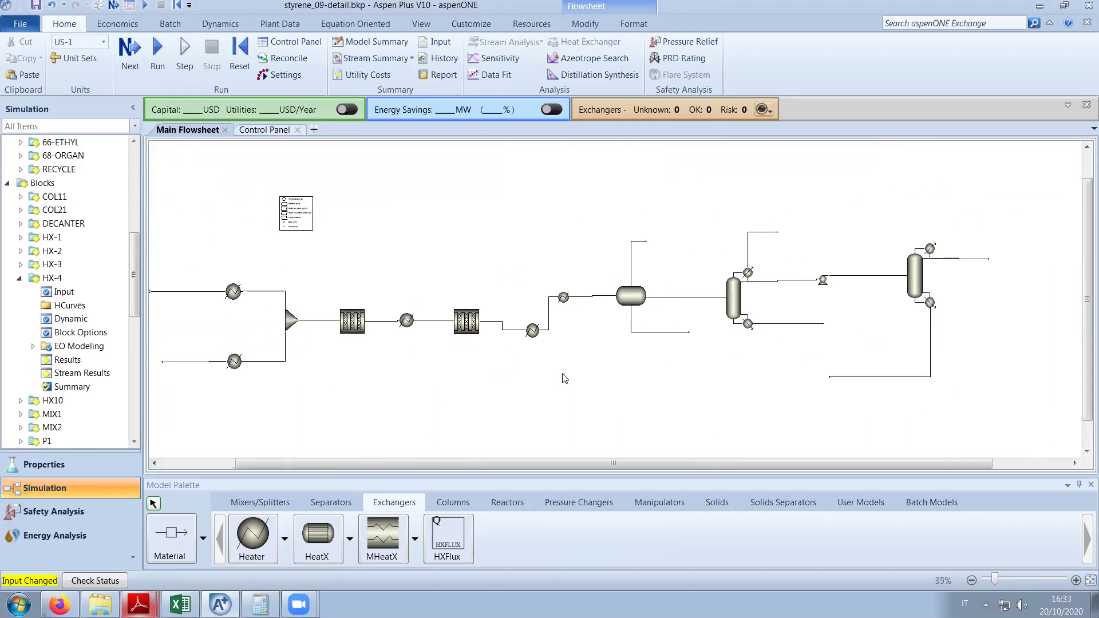
scroll(565, 378, up, 6)
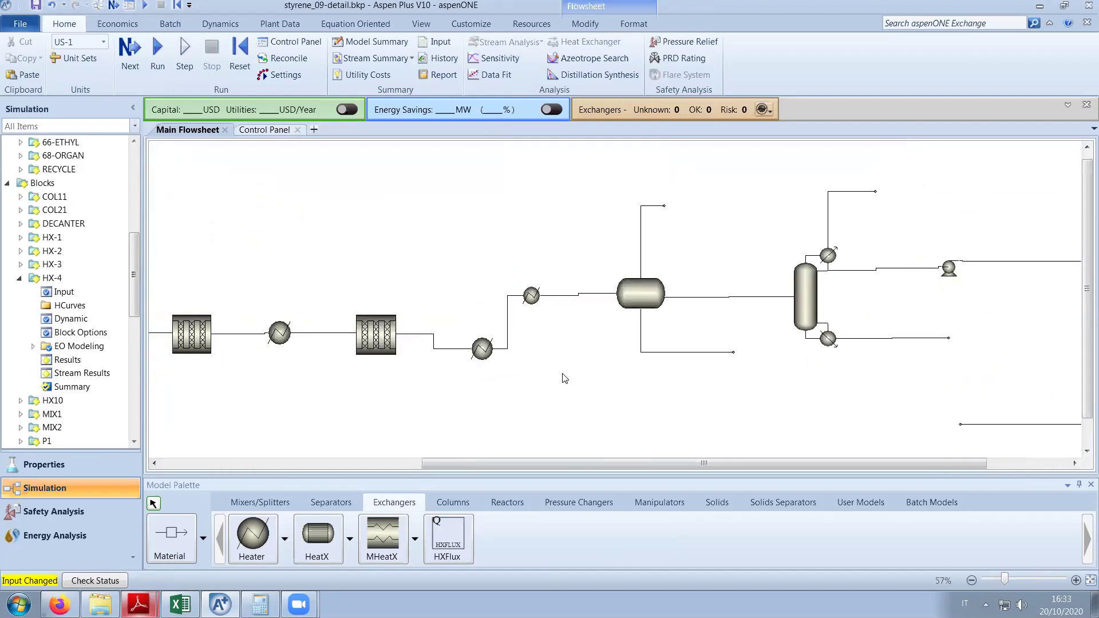
drag(773, 468, 899, 469)
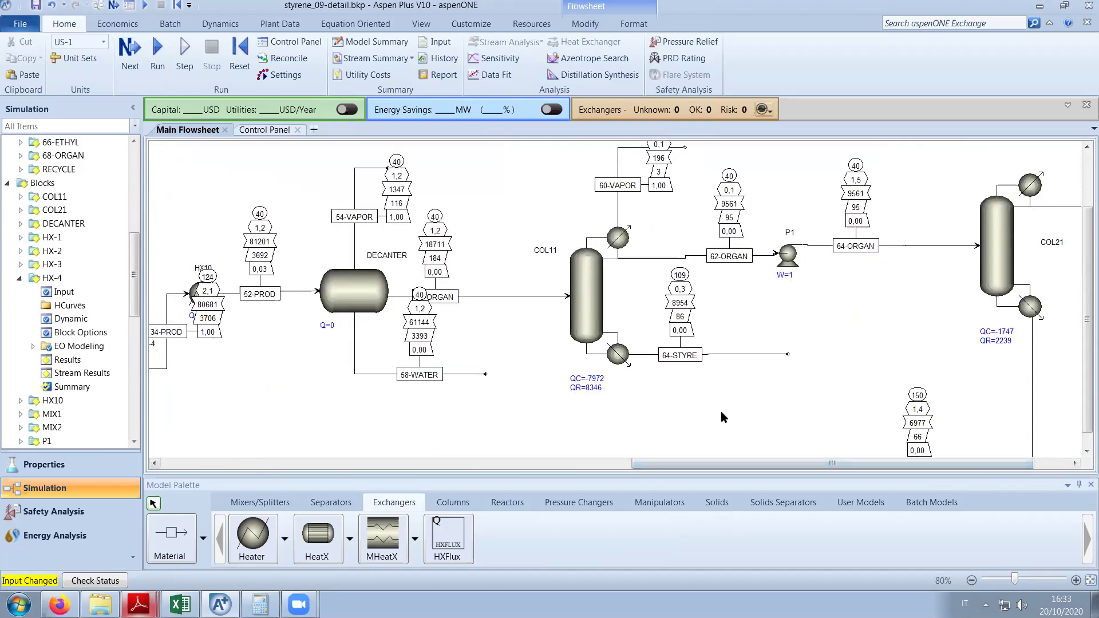
scroll(720, 411, down, 2)
mouse_move(765, 461)
mouse_down()
mouse_move(704, 465)
mouse_move(753, 467)
mouse_up()
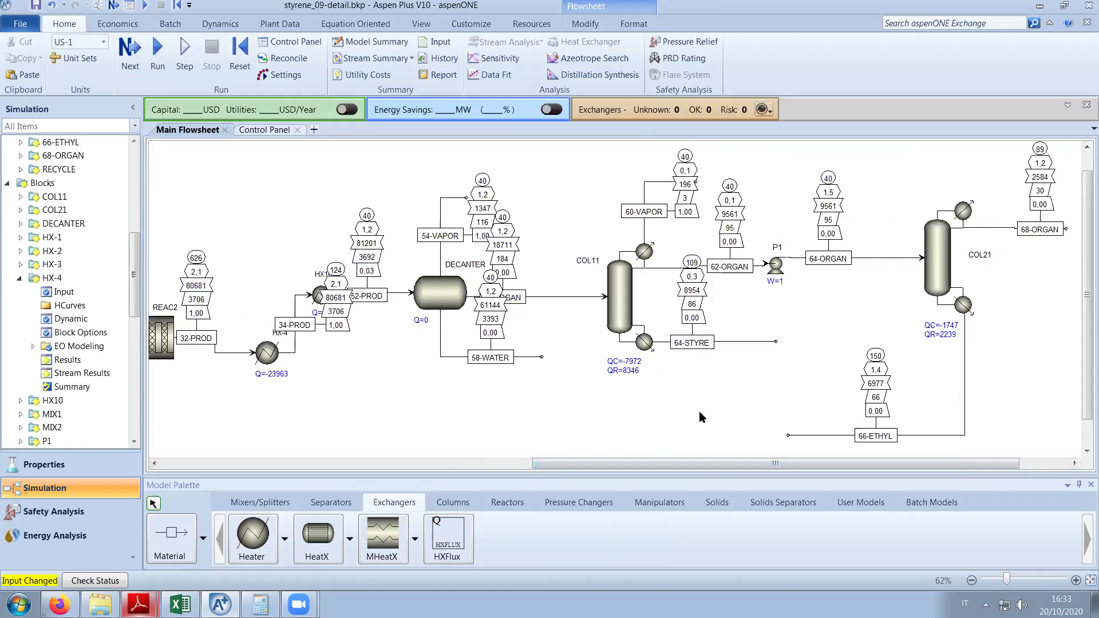
click(260, 130)
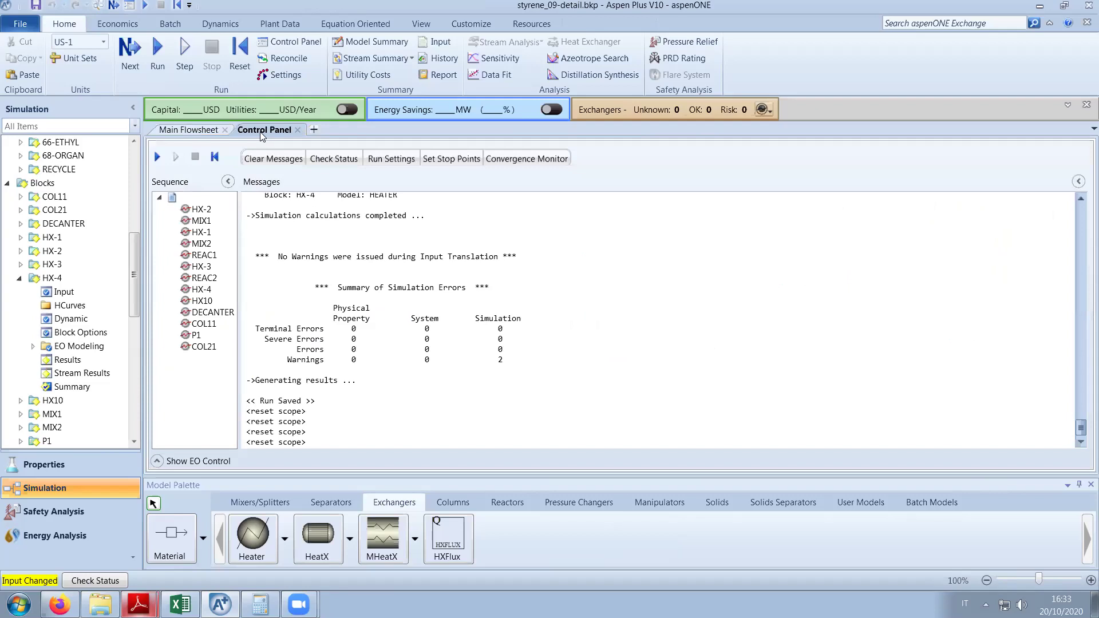
click(129, 67)
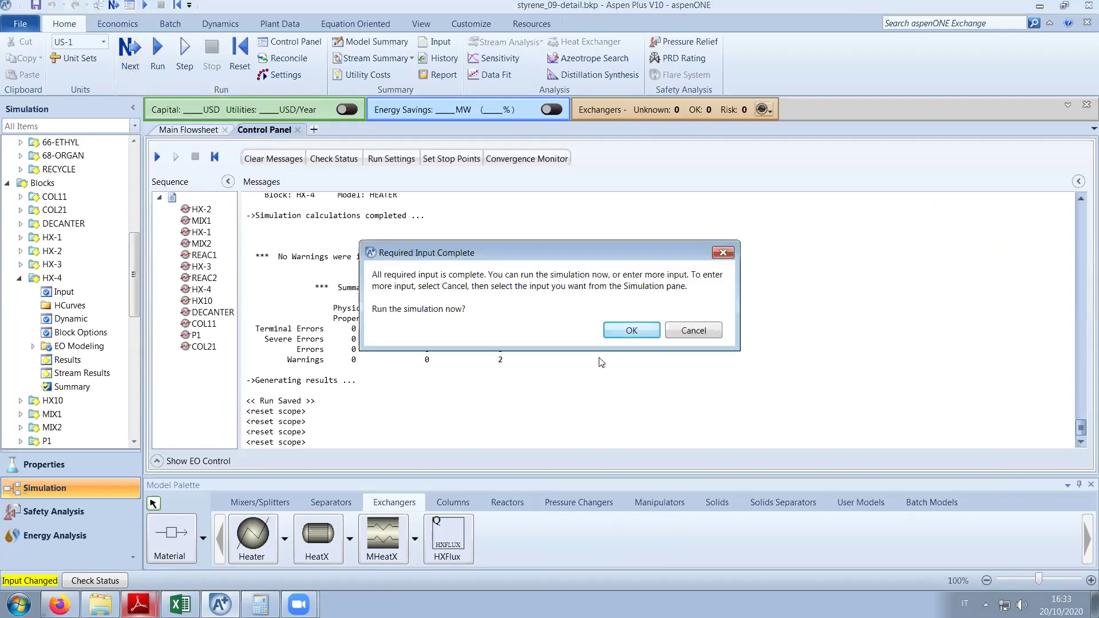
click(632, 331)
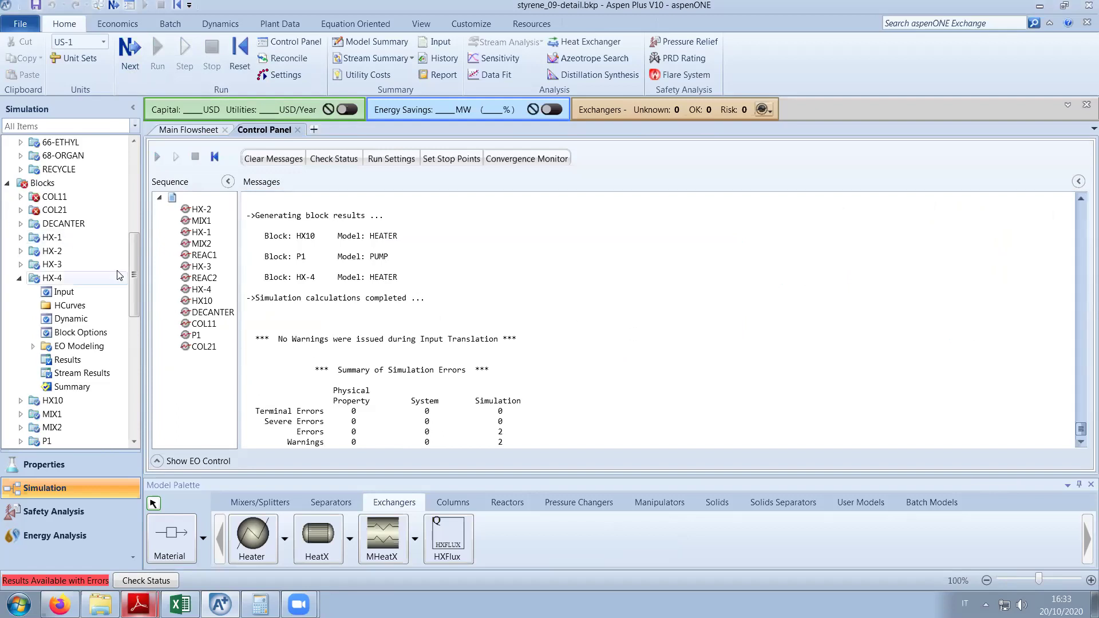
Expand blocks COL11 and COL21 in the block tree and examine their convergence and error messages in the Control Panel.
click(21, 197)
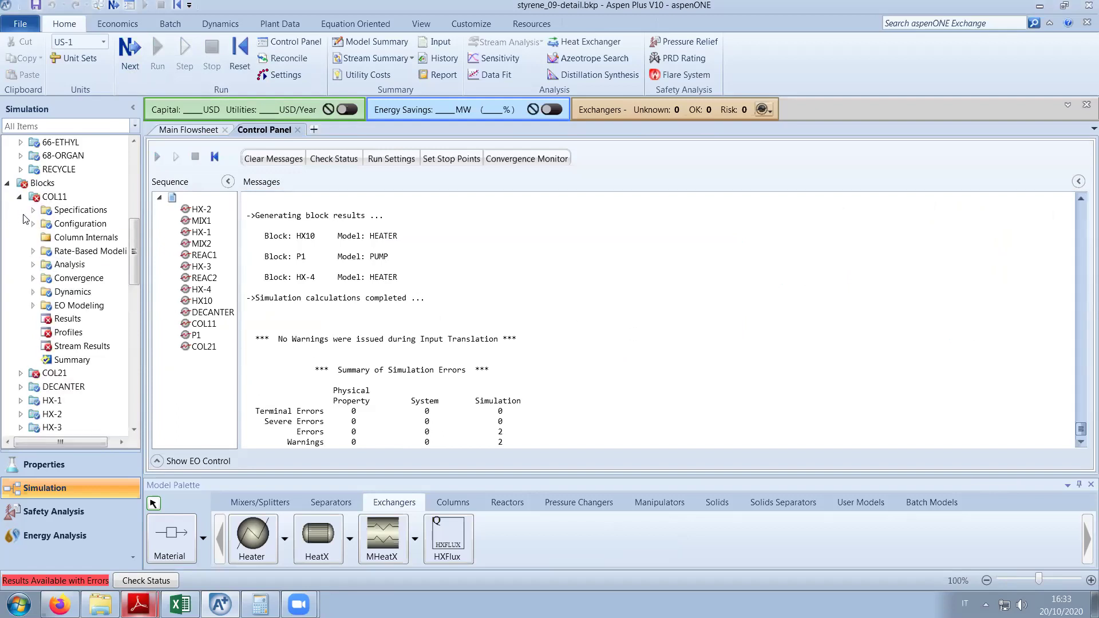
click(21, 372)
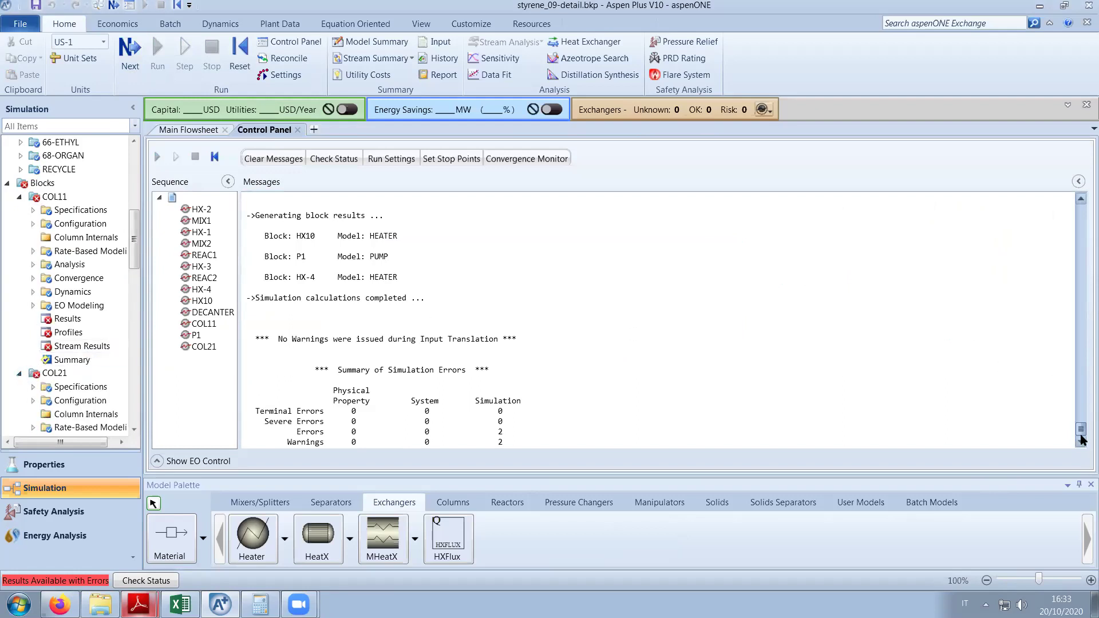
scroll(1081, 426, up, 10)
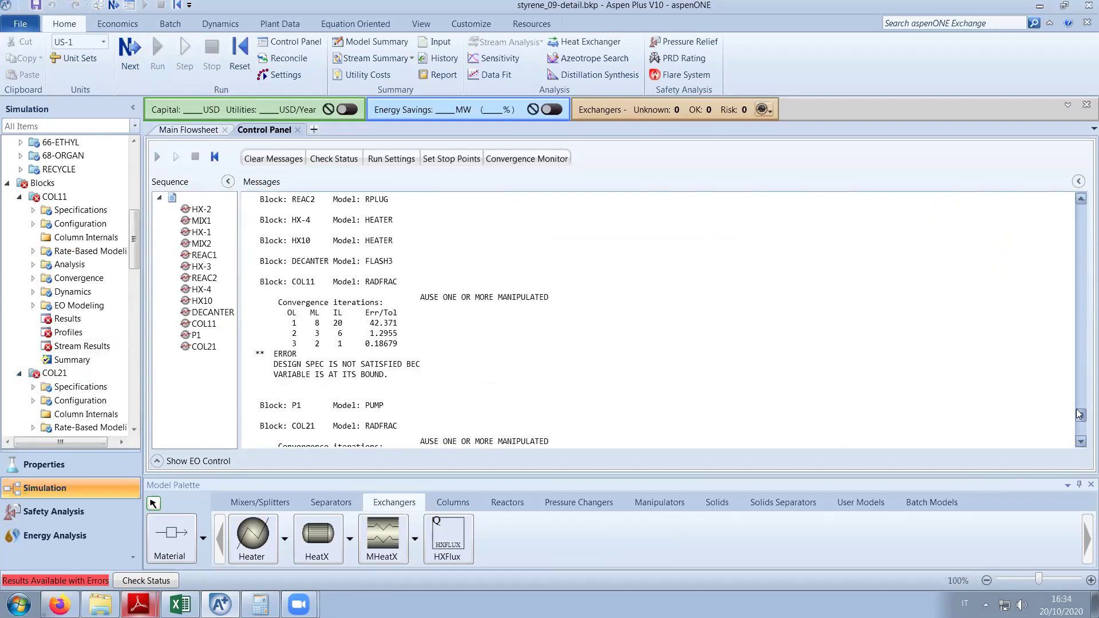
scroll(1079, 415, up, 5)
scroll(1080, 415, down, 5)
scroll(1078, 416, down, 4)
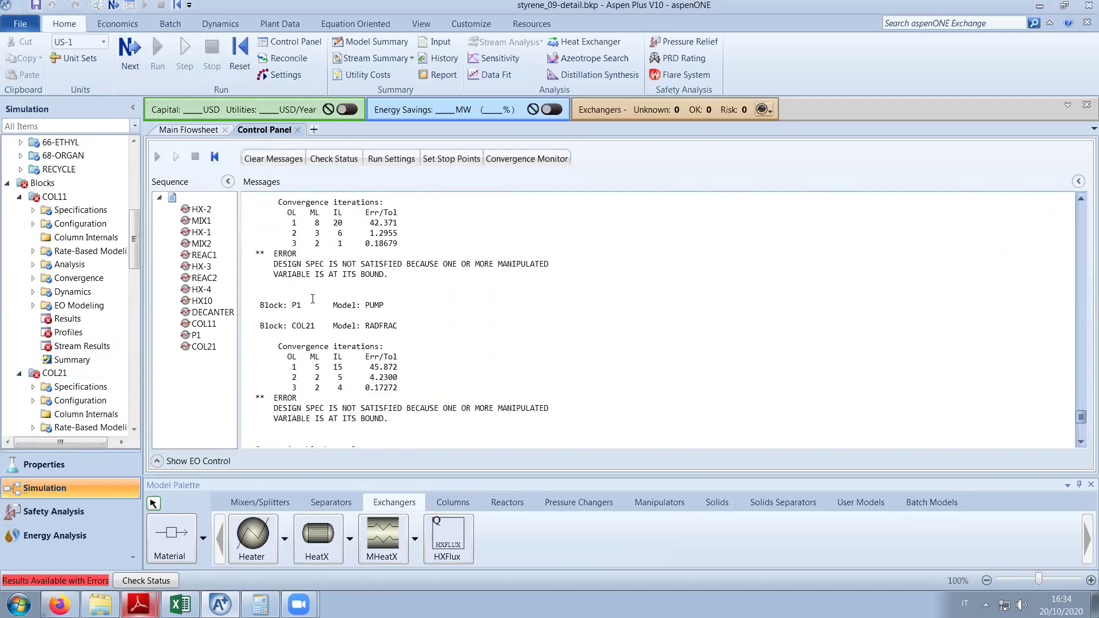
scroll(455, 311, up, 1)
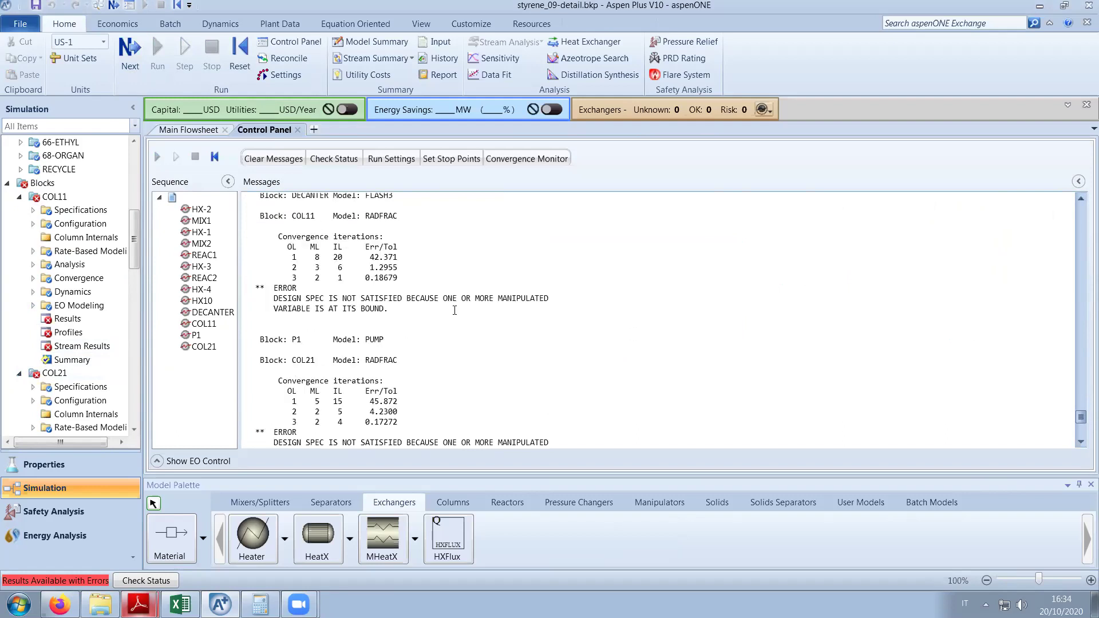
scroll(454, 310, down, 1)
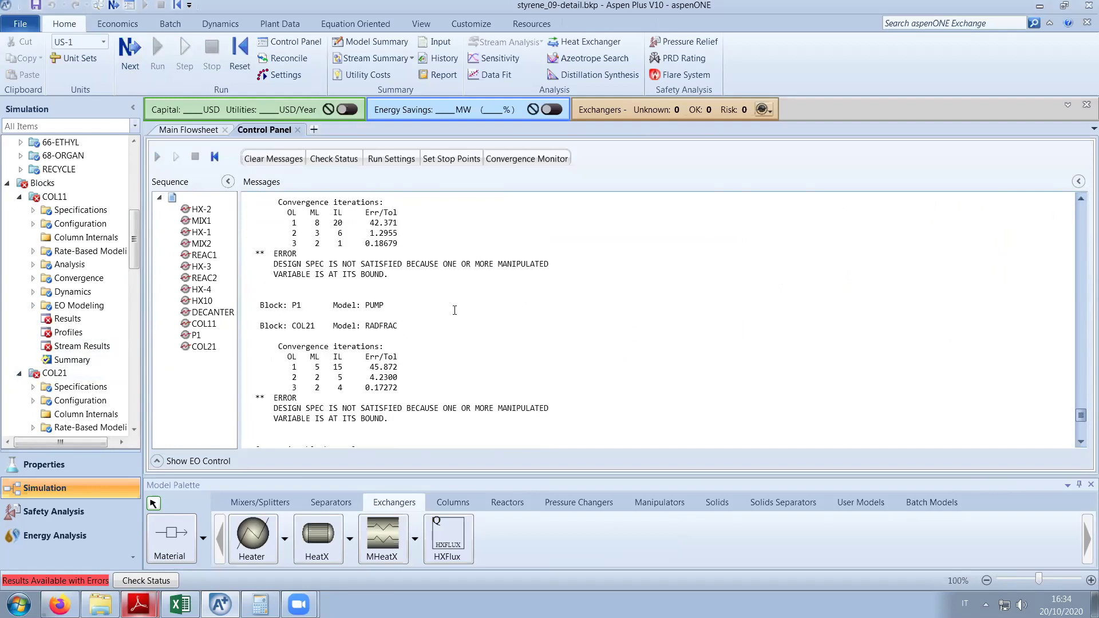
scroll(455, 311, up, 1)
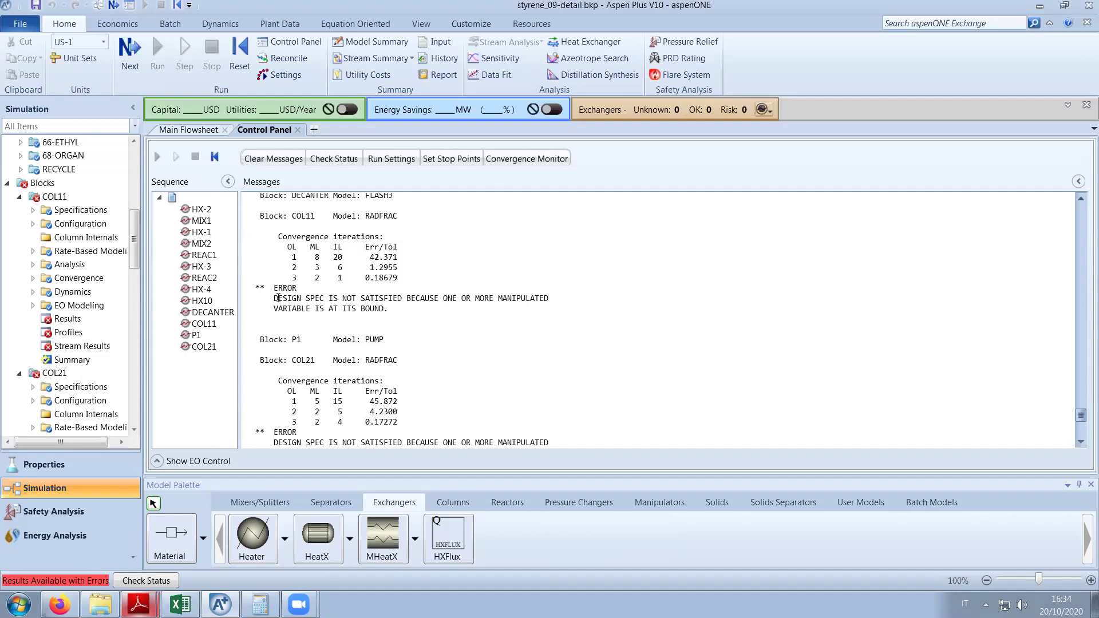
scroll(484, 304, down, 1)
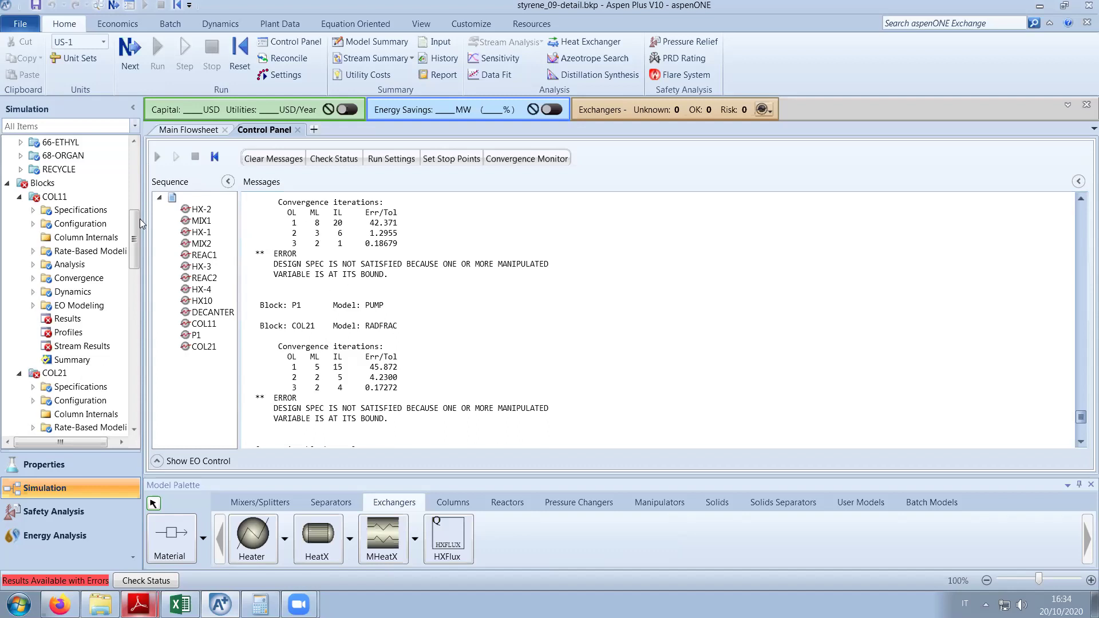
Move the 56-ORGAN stream label along its line towards COL11, clear of the neighbouring decanter outlet labels.
click(189, 129)
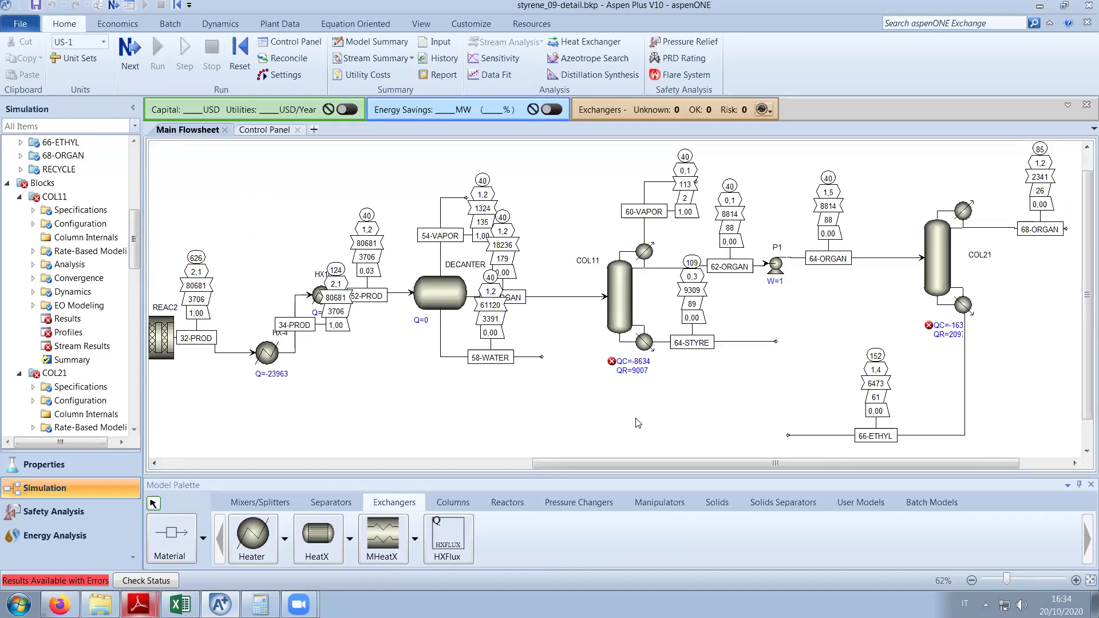
click(639, 417)
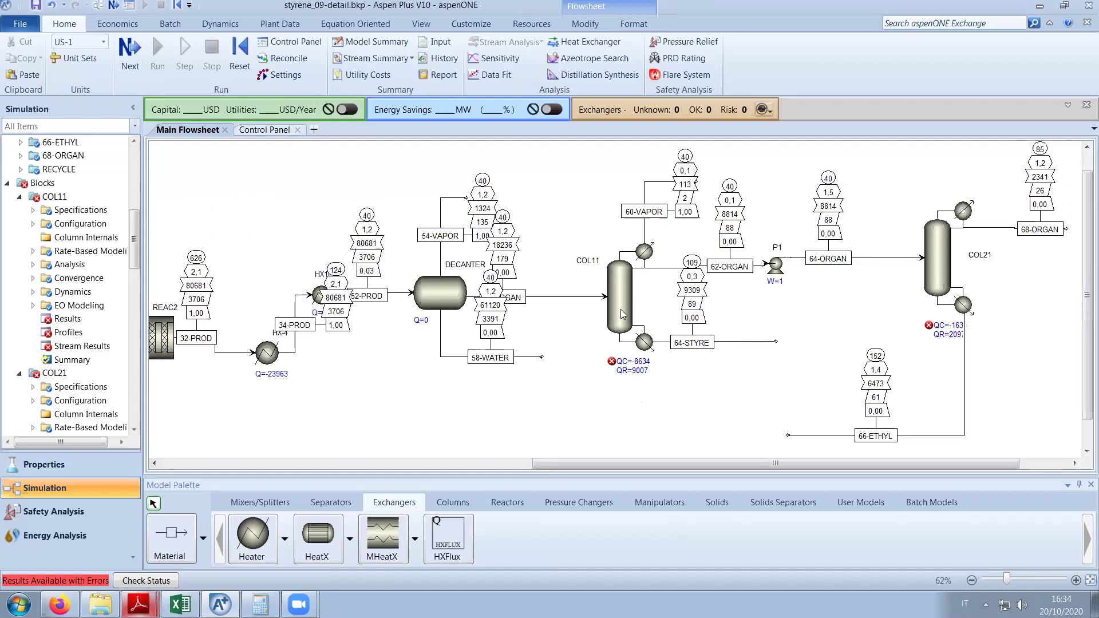
drag(519, 299, 555, 298)
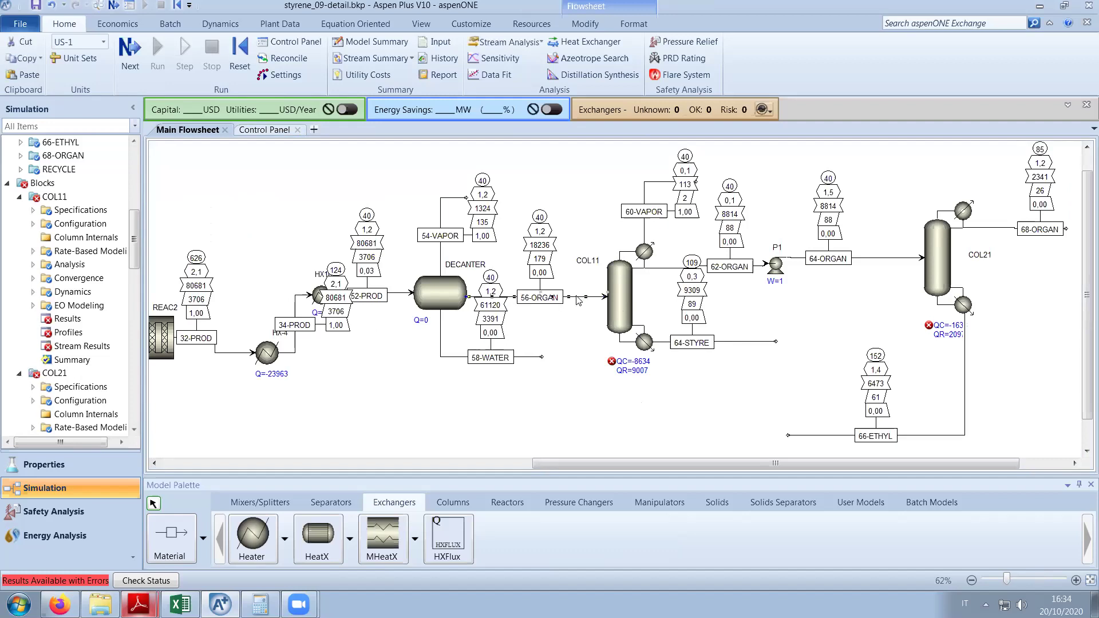
Open the results of stream 56-ORGAN and expand its mole fractions to examine the composition fed to COL11.
double_click(576, 297)
scroll(466, 356, down, 5)
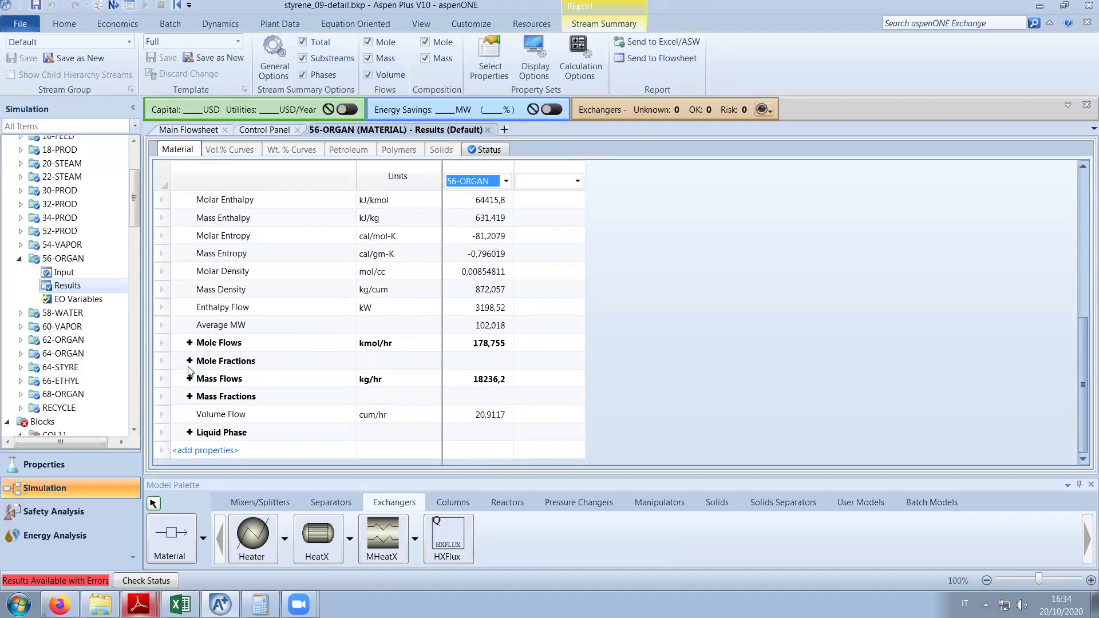
click(189, 363)
click(189, 361)
scroll(449, 352, down, 3)
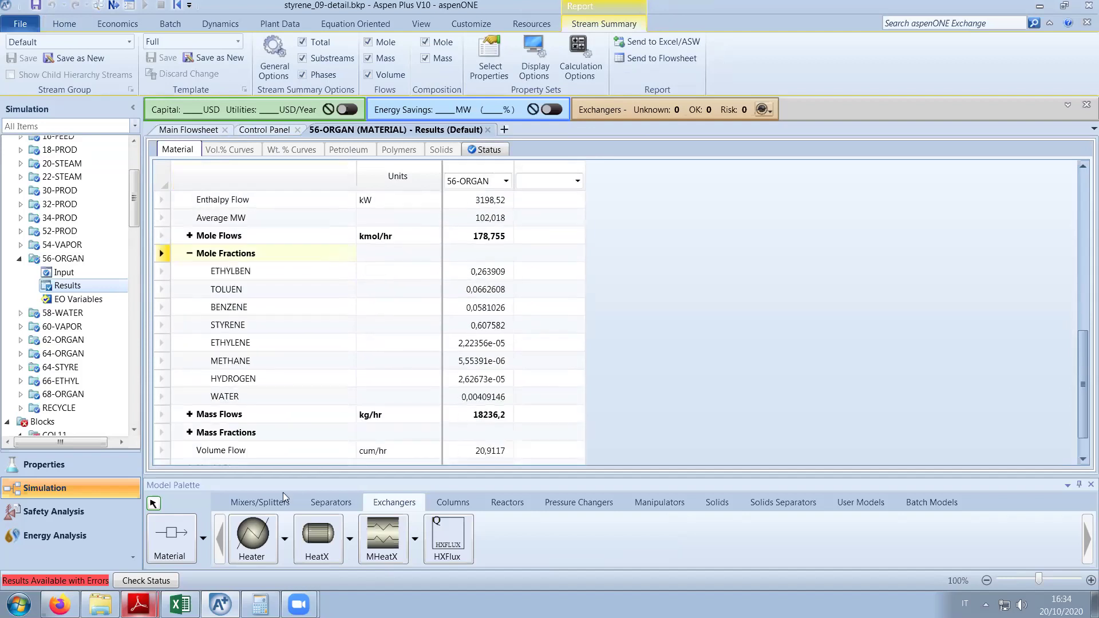
Bring up Luyben-styrene.pdf beside the Aspen Plus window and compare its Organic stream composition with the 56-ORGAN mole fractions.
click(1064, 5)
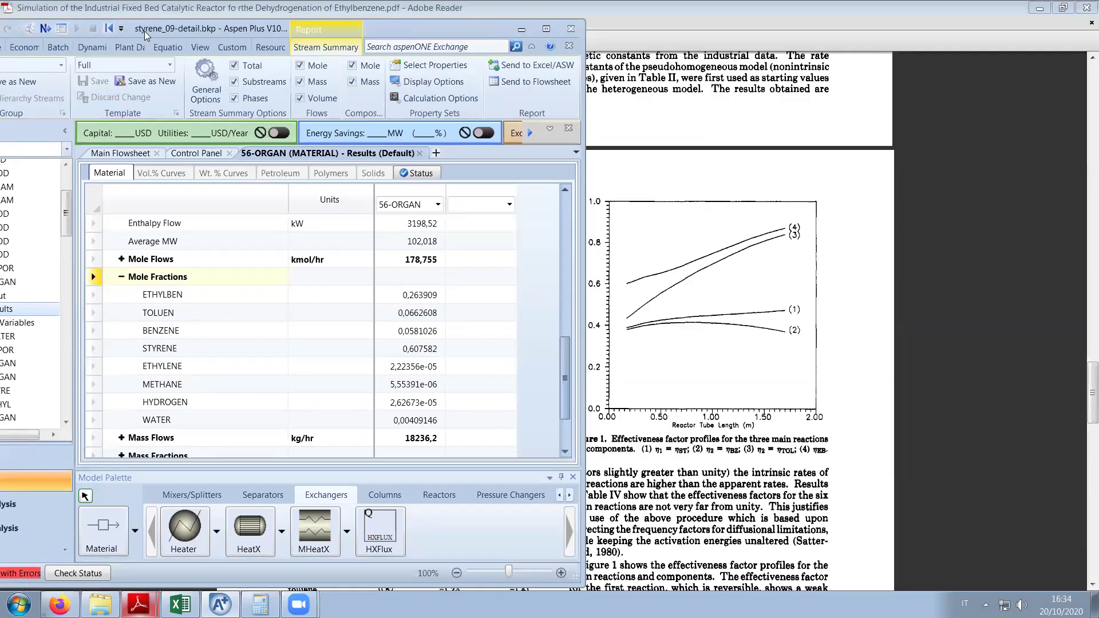
drag(144, 35, 805, 47)
mouse_move(139, 605)
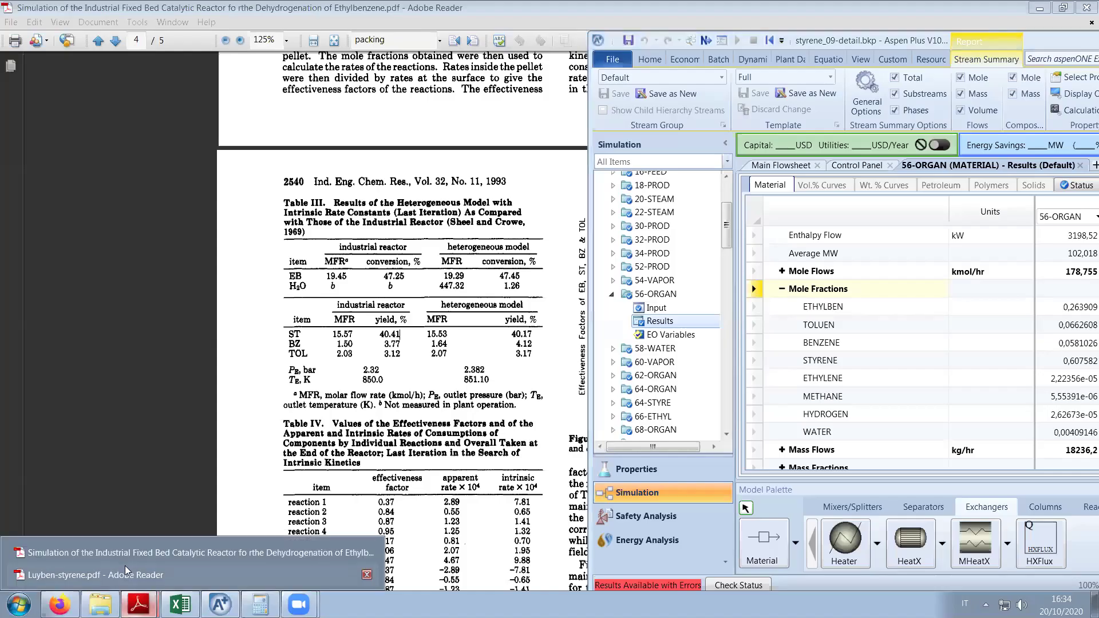
click(126, 570)
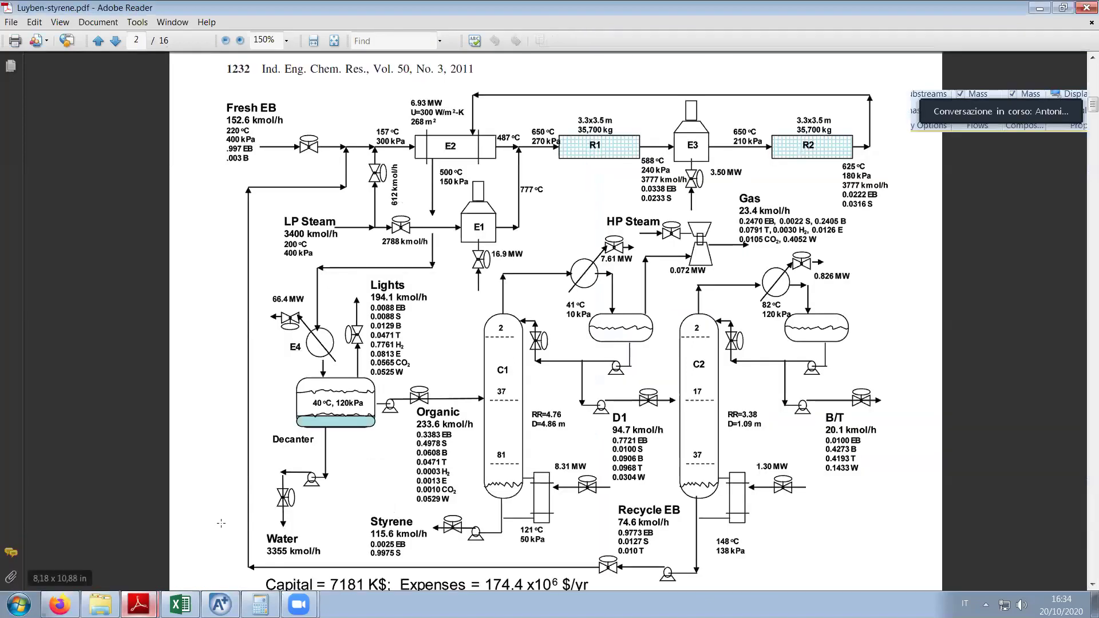
mouse_move(220, 605)
click(206, 569)
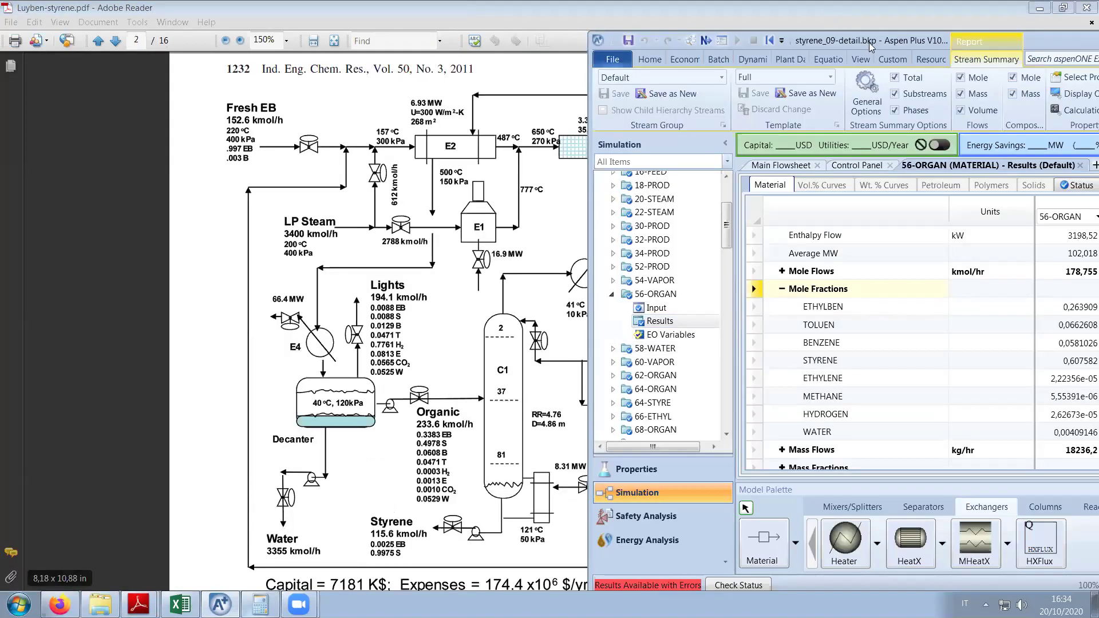
drag(870, 46, 755, 20)
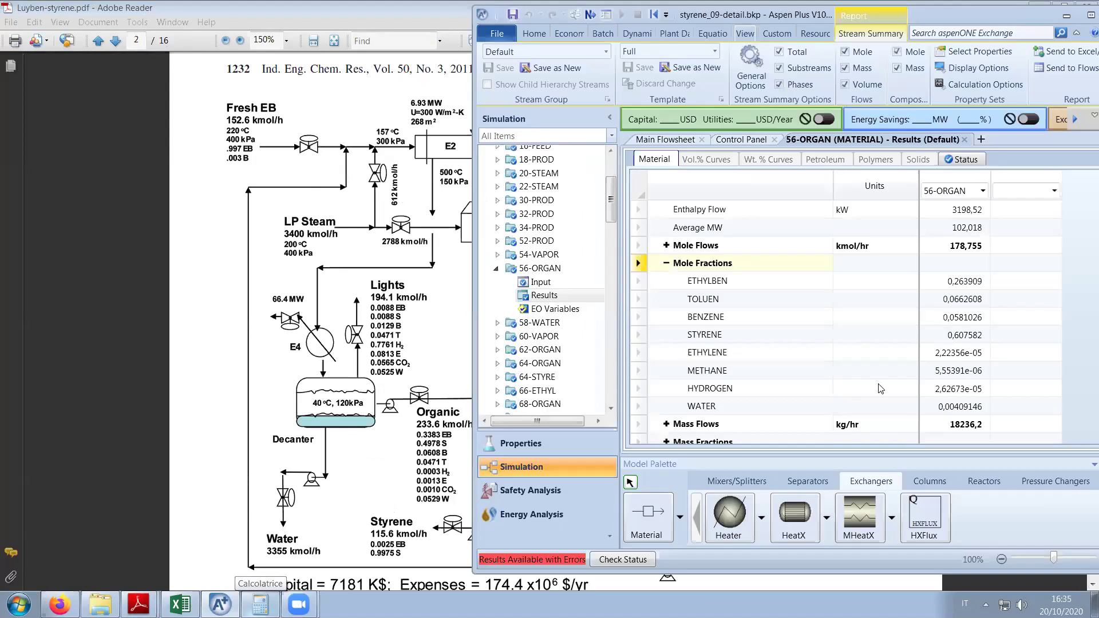
scroll(862, 378, down, 1)
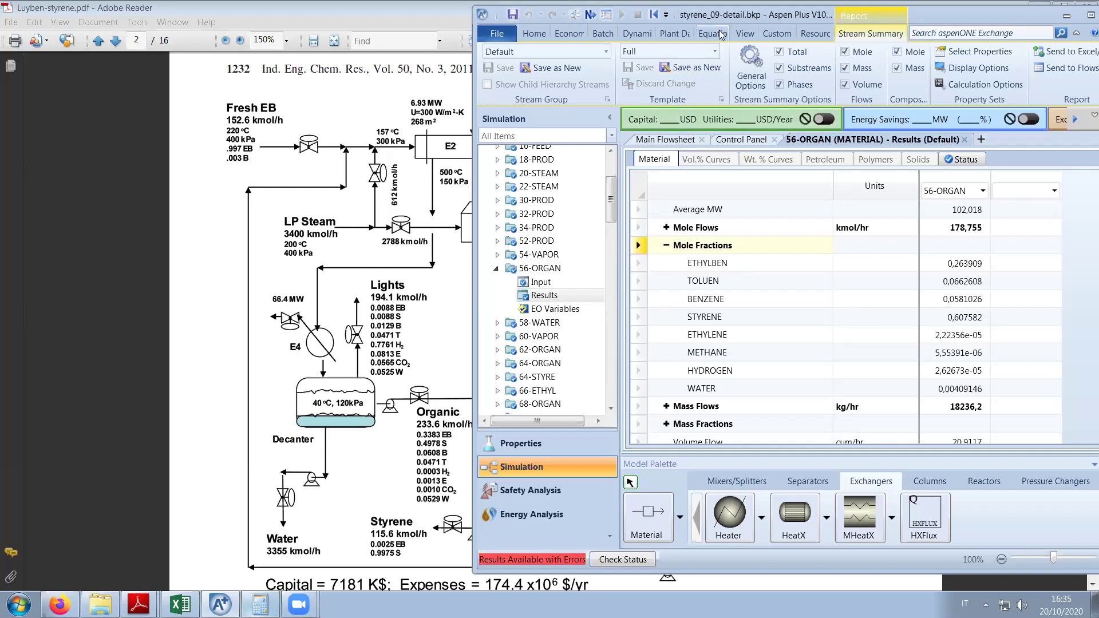
drag(729, 26, 263, 26)
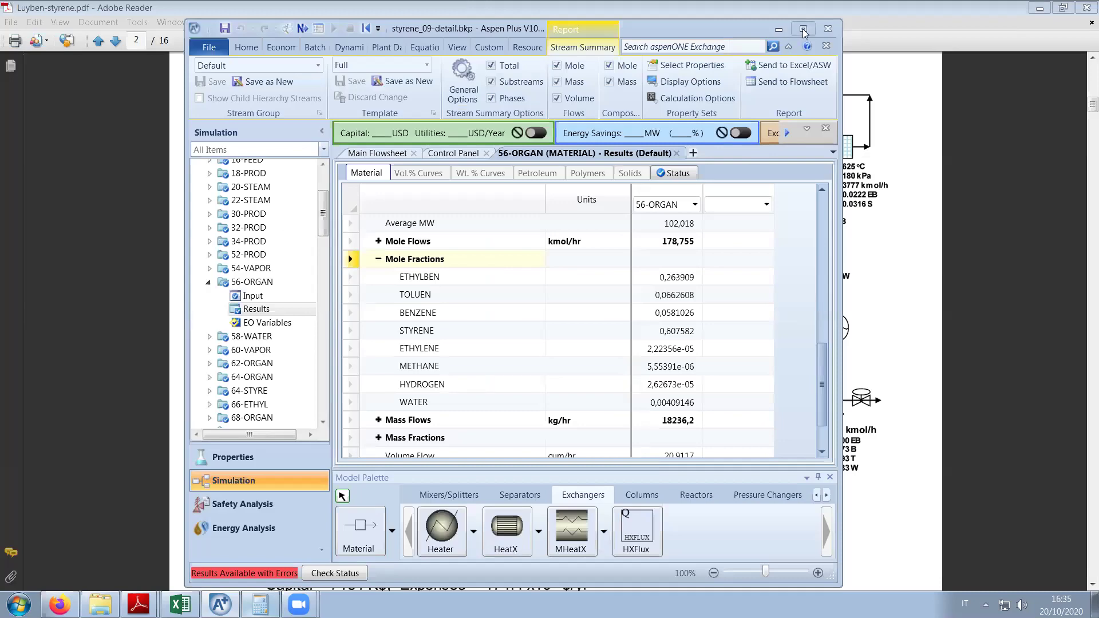
Close the 56-ORGAN results in the maximized Aspen Plus window and examine the results of COL11's purity design specification.
double_click(264, 26)
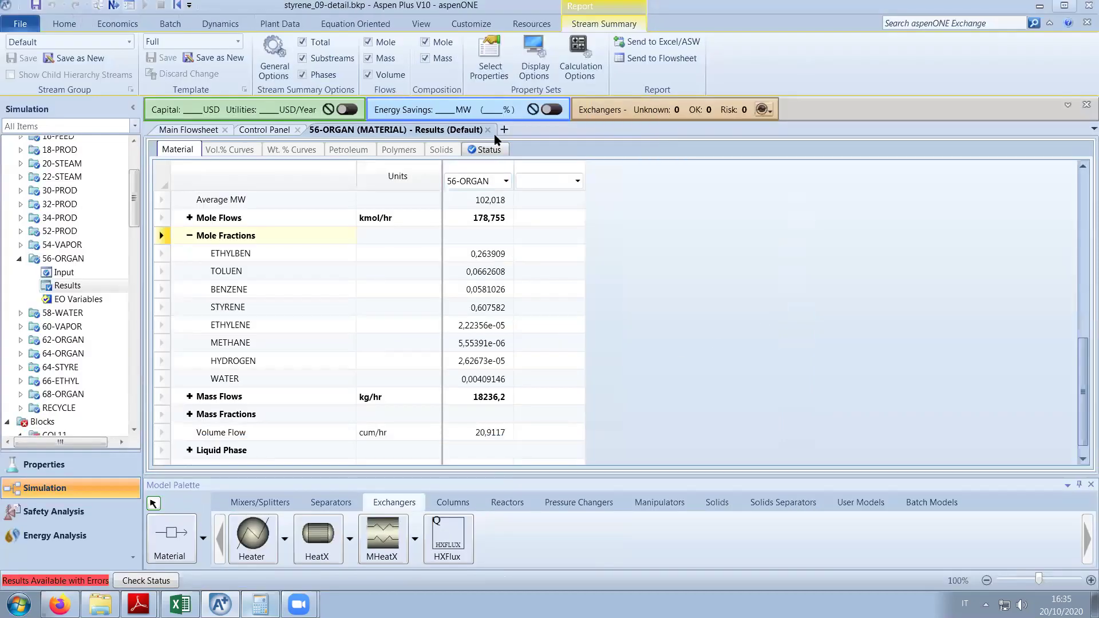
click(488, 130)
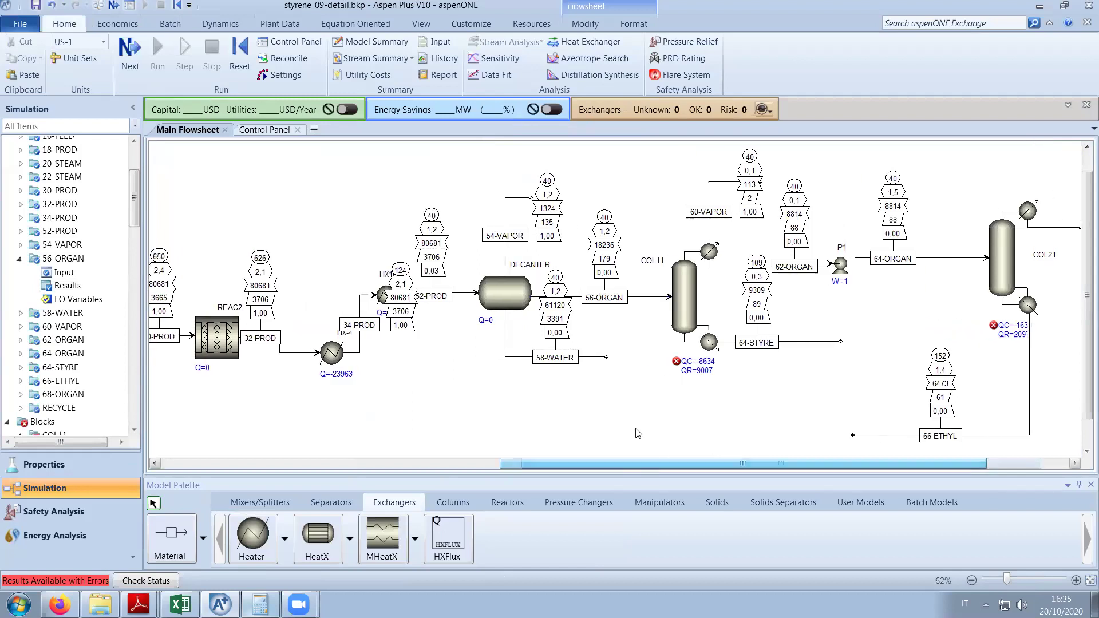
double_click(682, 301)
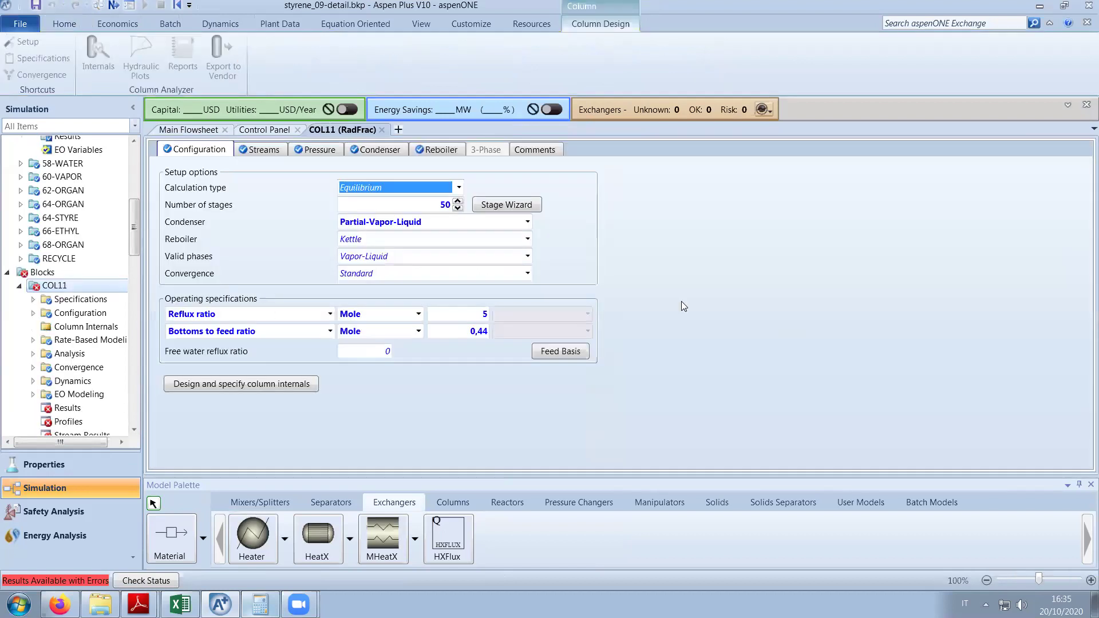
drag(139, 246, 139, 267)
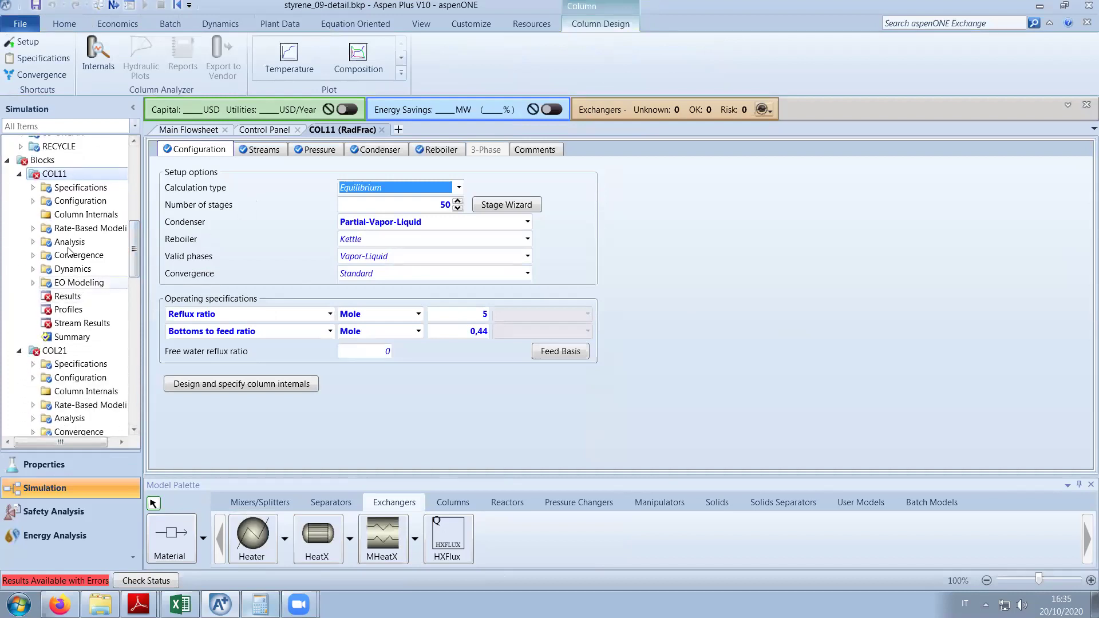
click(33, 188)
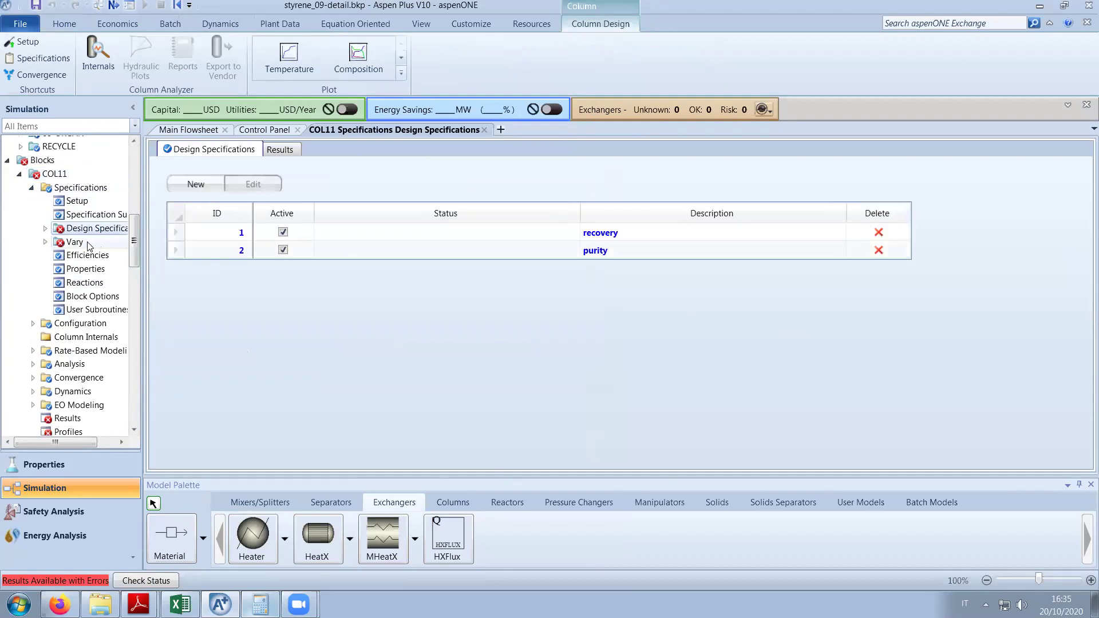
click(45, 229)
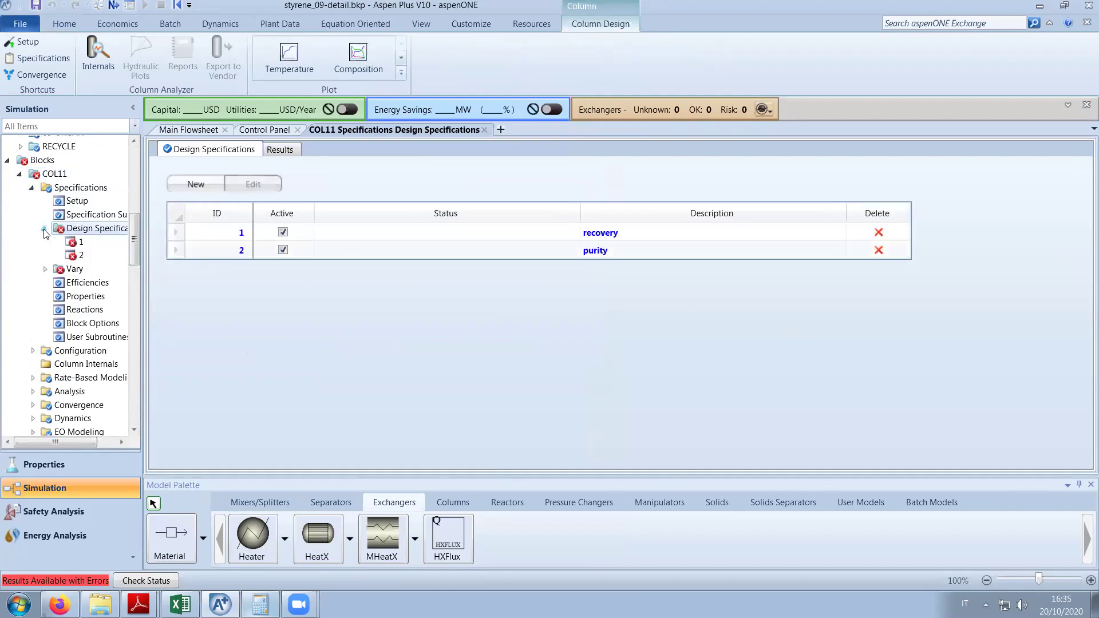
click(86, 257)
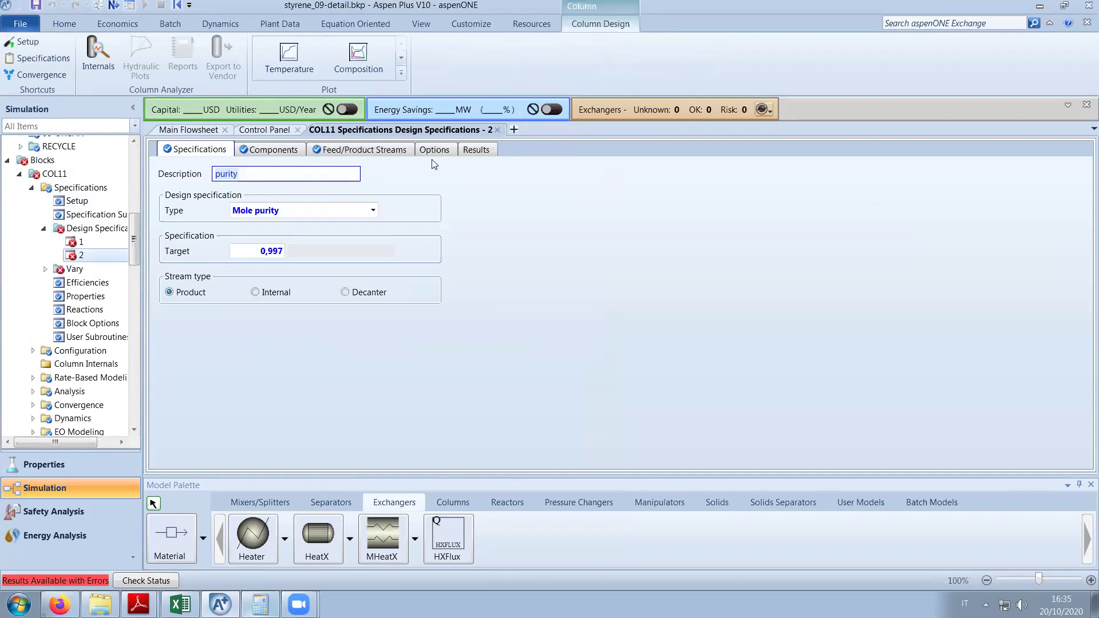
click(483, 151)
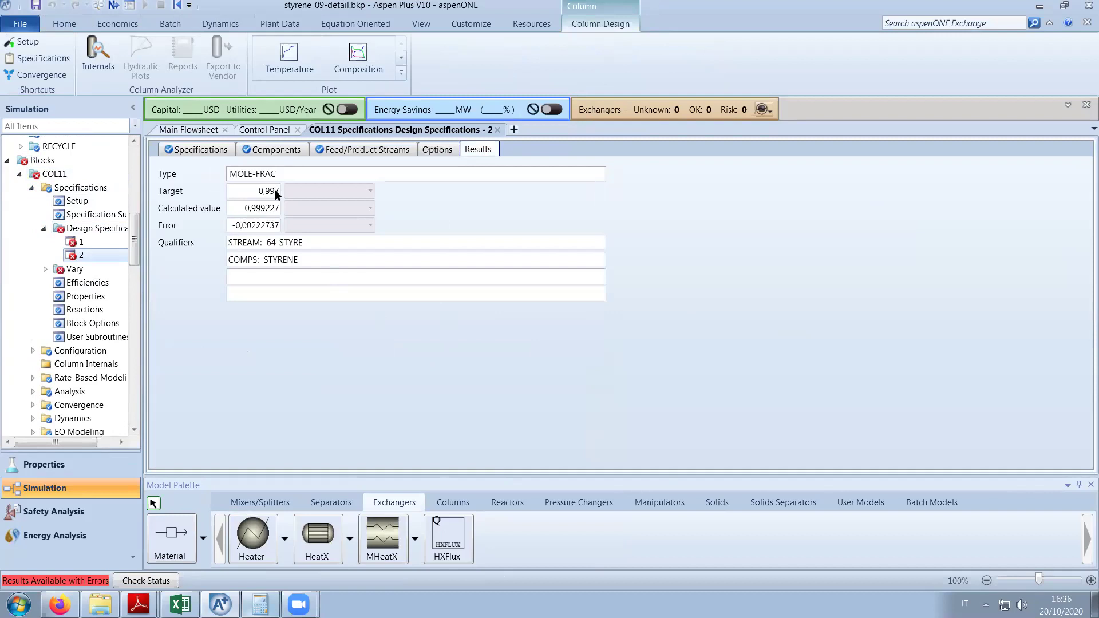
Examine the bounds and final value of COL11's reflux ratio in the results of the purity Vary.
click(45, 270)
click(77, 296)
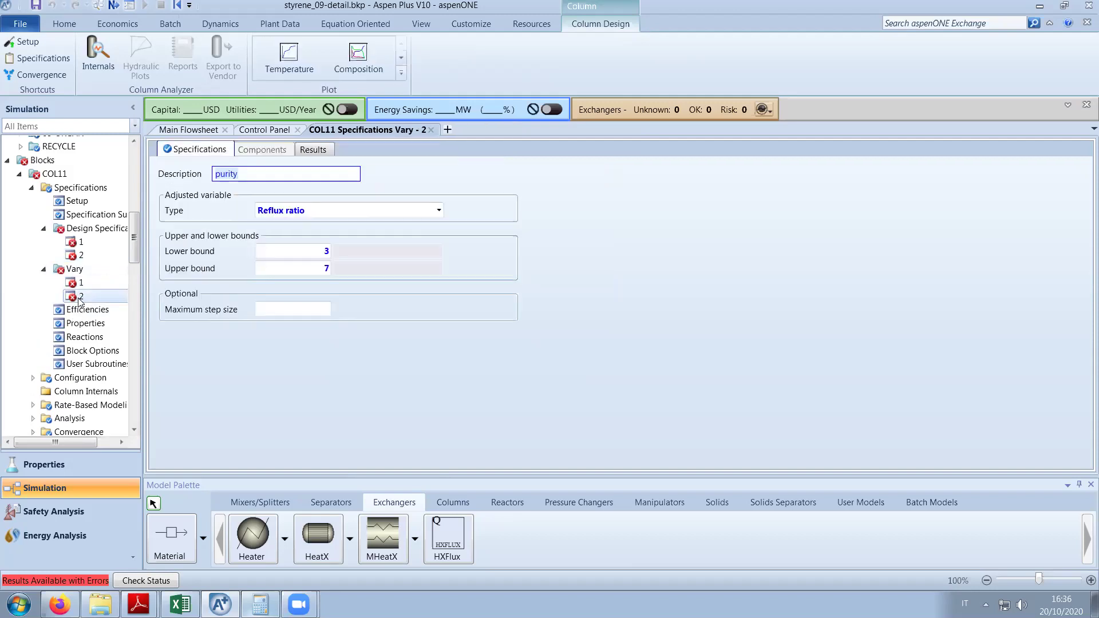
click(310, 151)
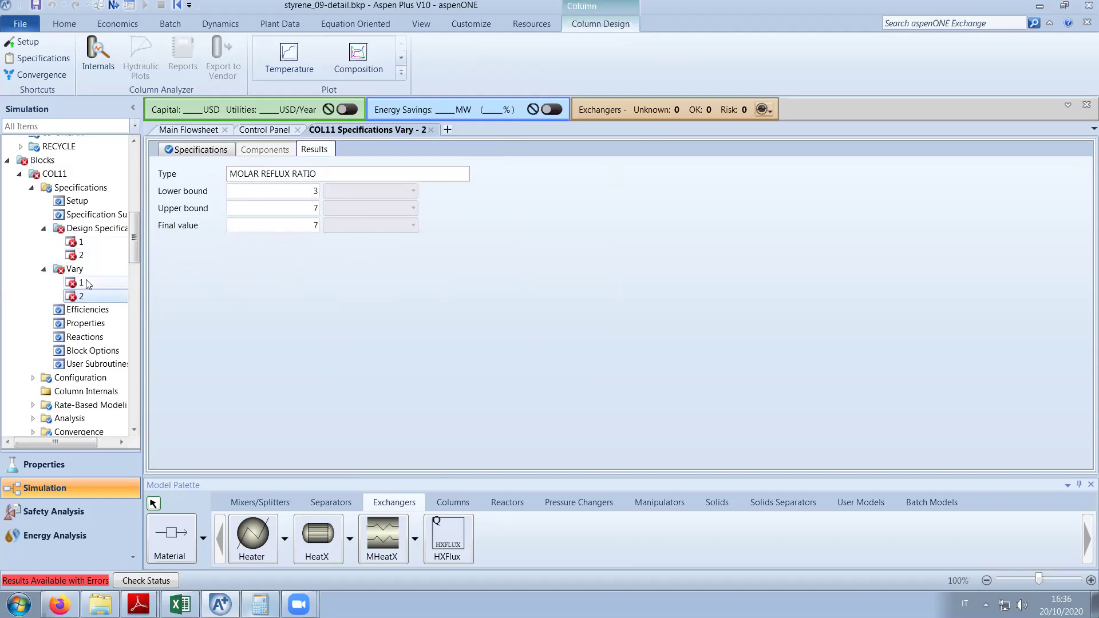
Examine the results of COL11's recovery design specification and of its matching bottoms to feed ratio Vary.
click(81, 245)
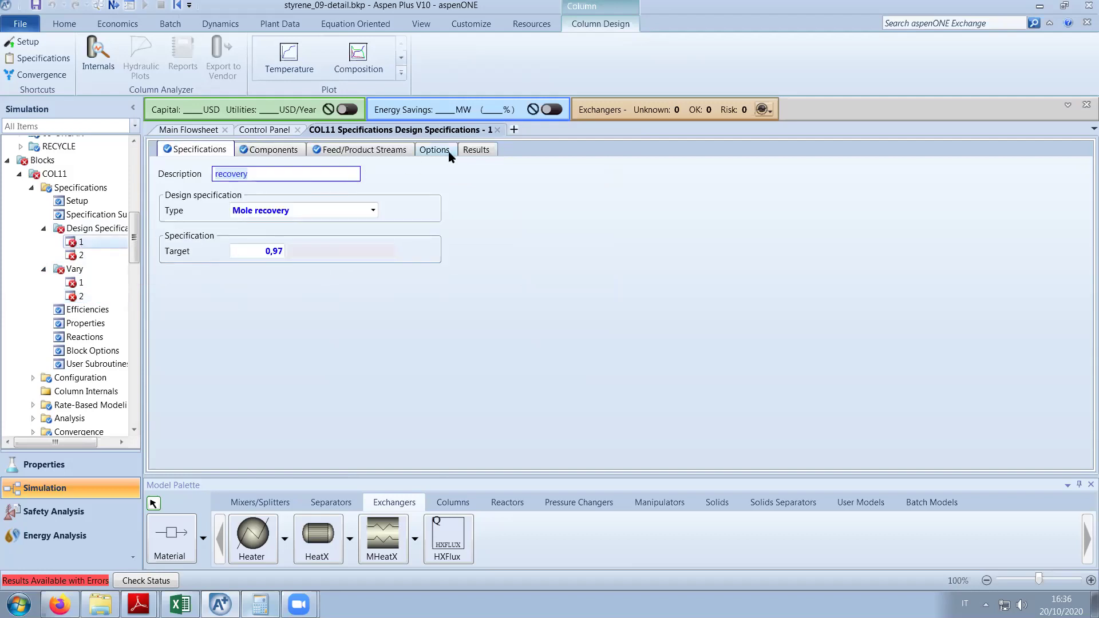
click(484, 151)
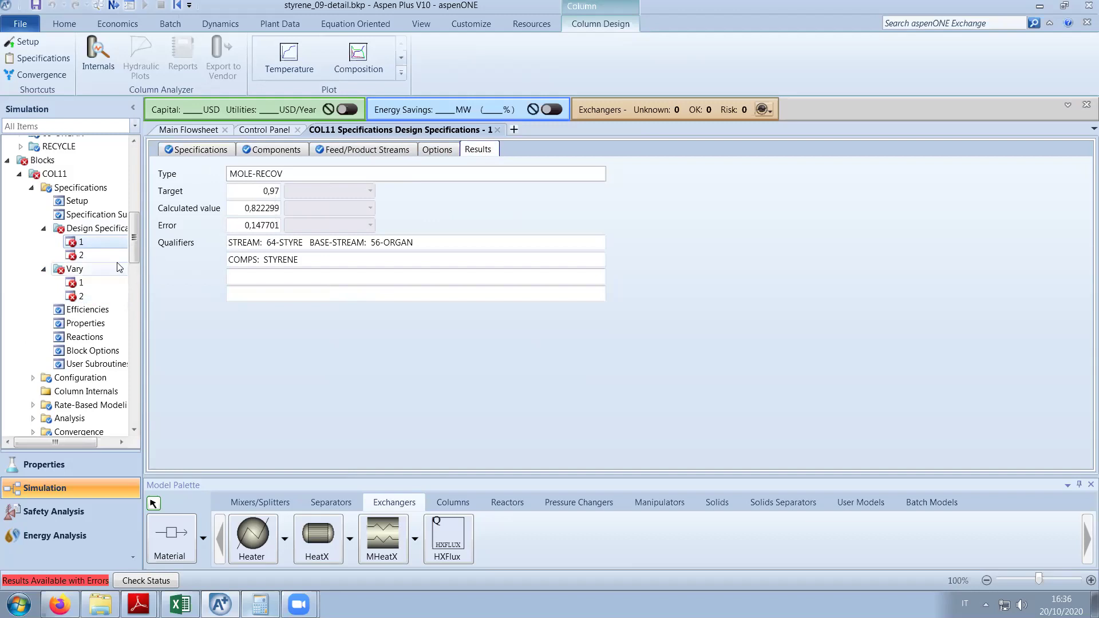
click(93, 284)
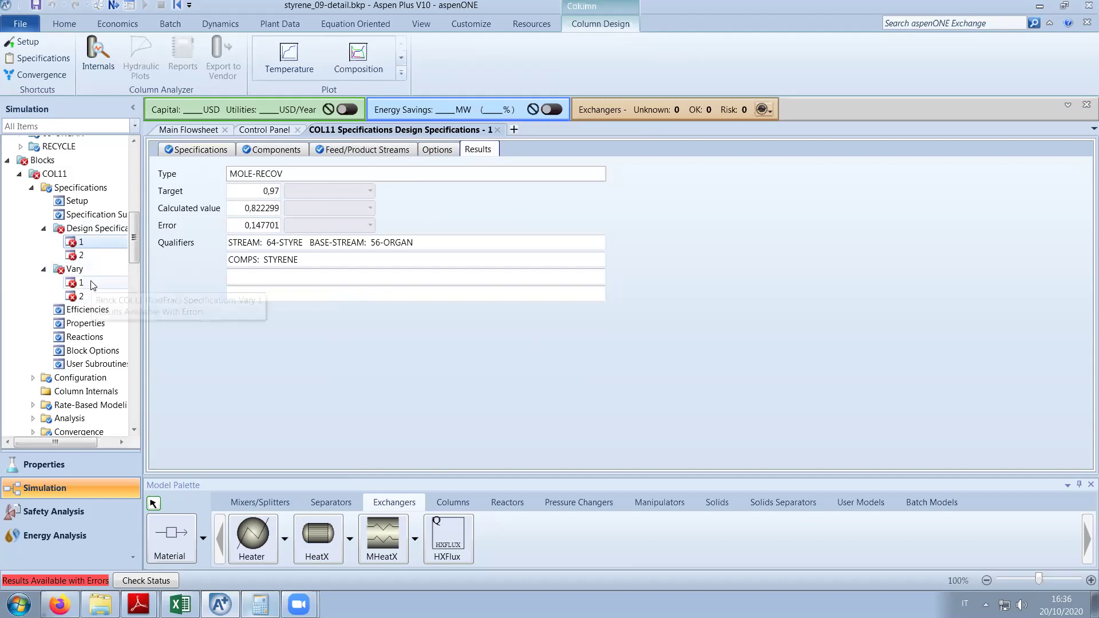
click(318, 150)
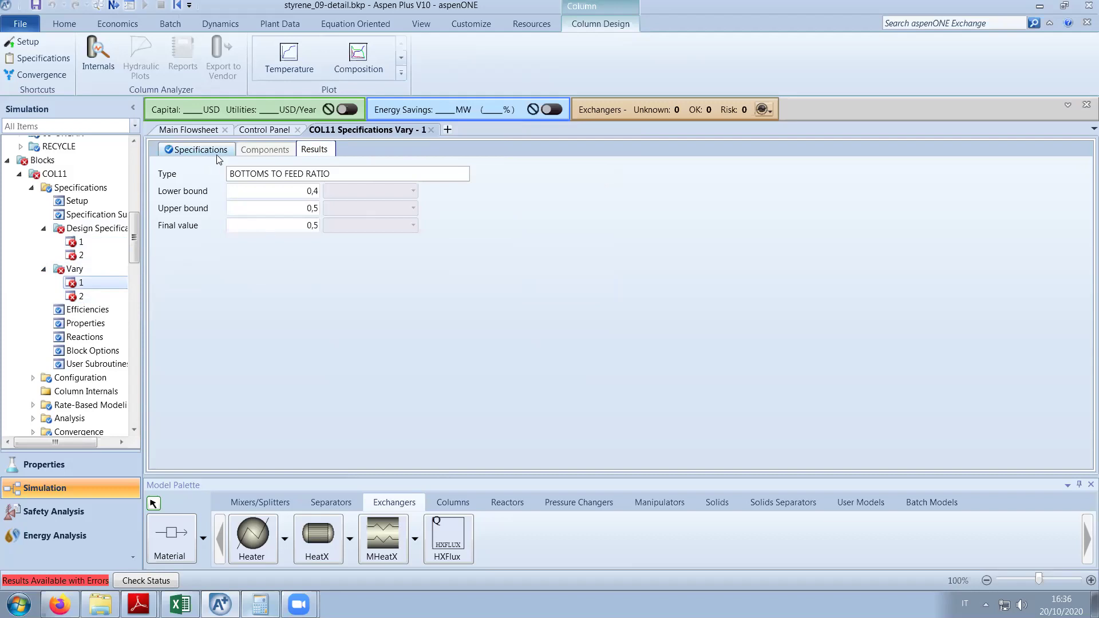
Move the COL21 duty label in the main flowsheet away from the column's bottoms line.
mouse_move(135, 264)
mouse_down()
mouse_move(133, 286)
mouse_move(141, 233)
mouse_move(141, 257)
mouse_up()
click(189, 129)
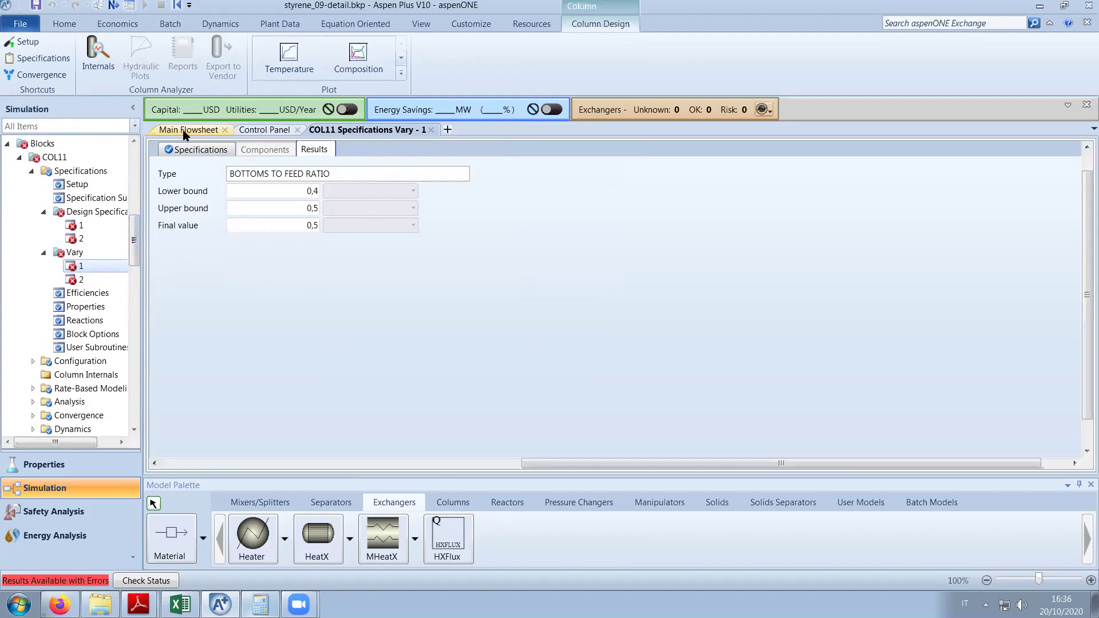
click(645, 392)
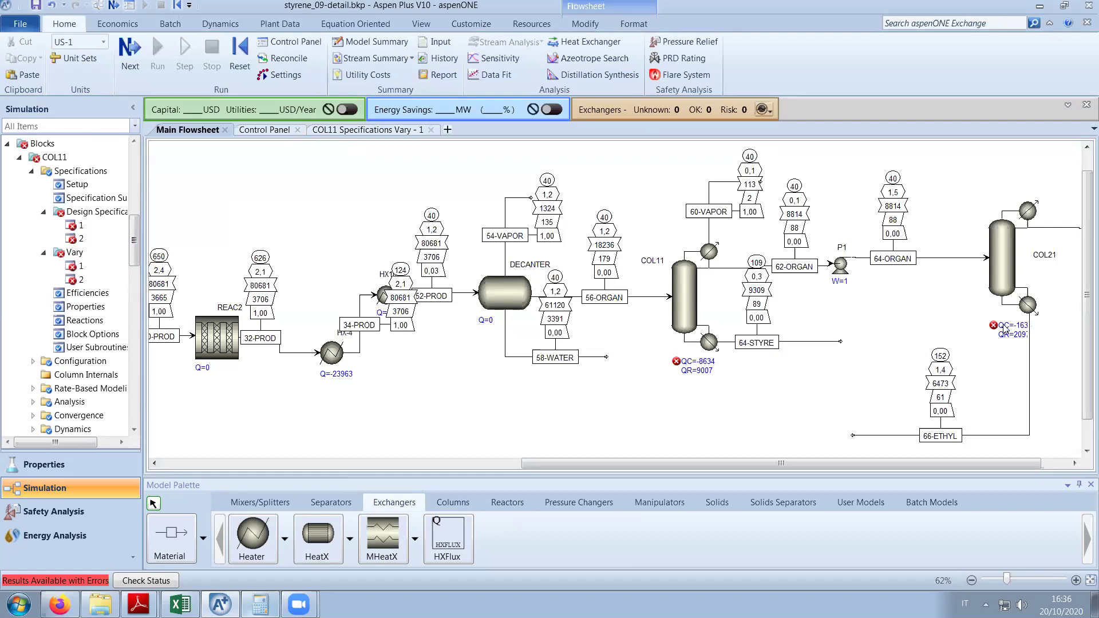
drag(1008, 330, 962, 316)
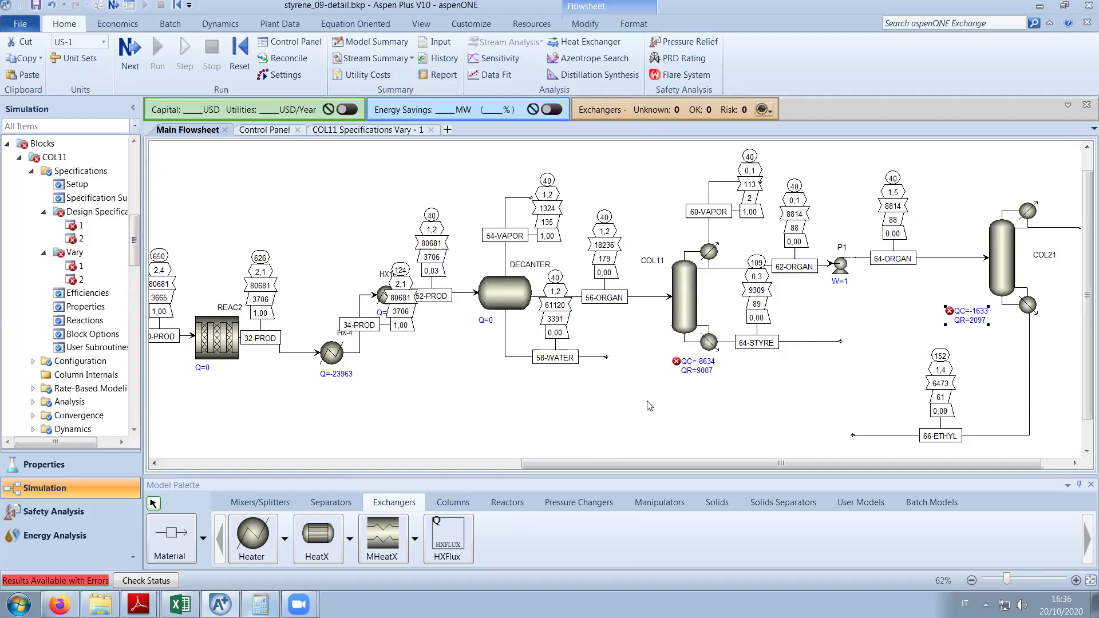
Set the mole-based bottoms to feed ratio in COL11's operating specifications to 0,47.
click(364, 132)
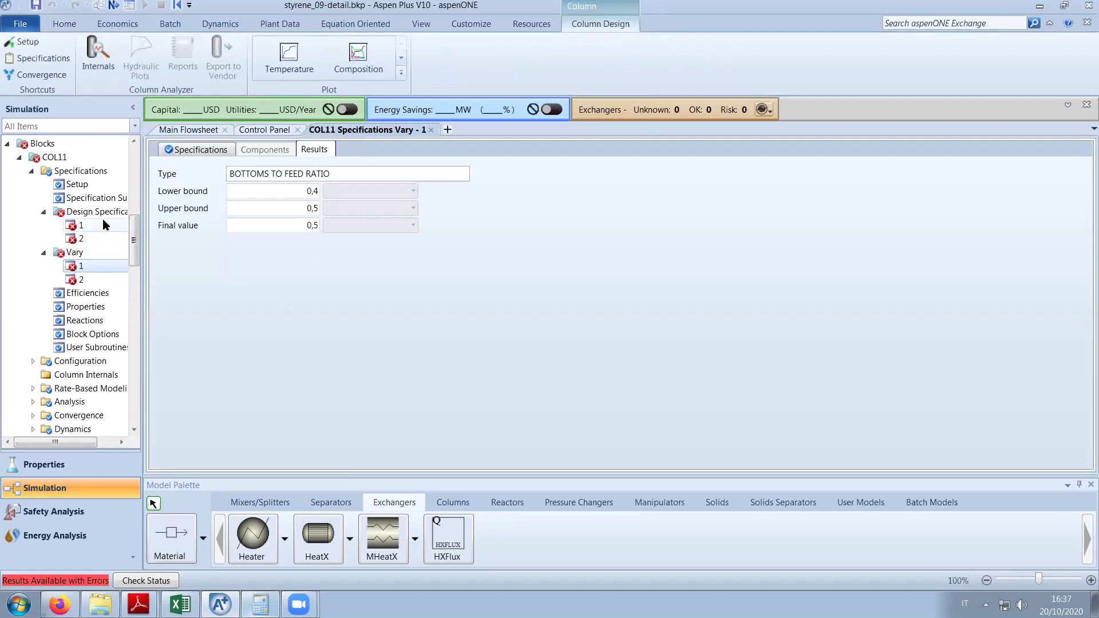
click(80, 171)
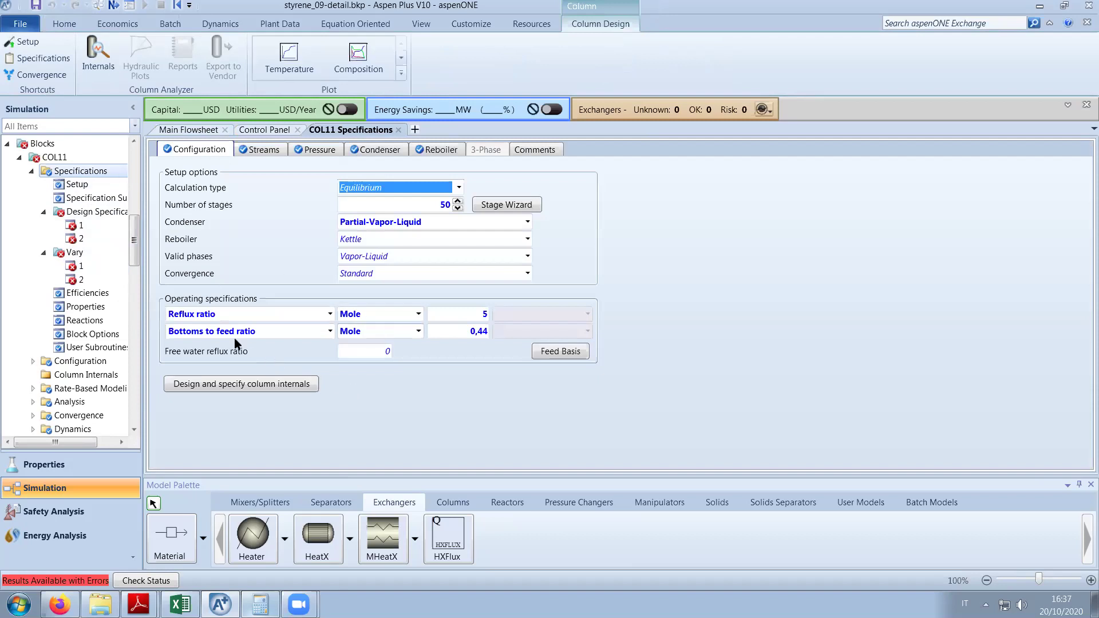
click(458, 332)
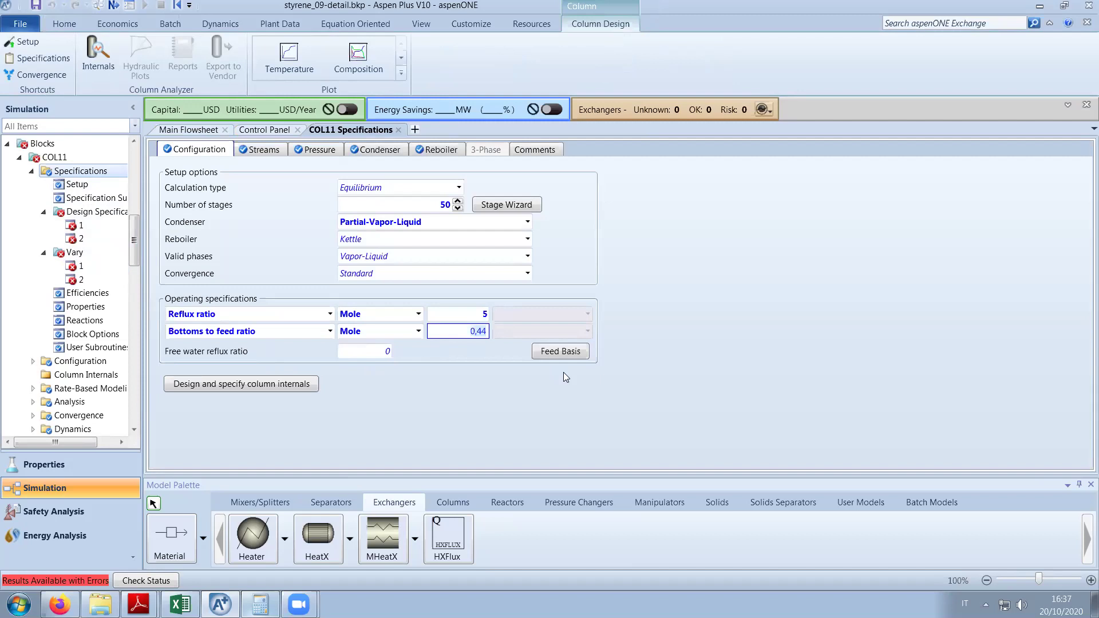
key(BackSpace)
text(7)
key(Return)
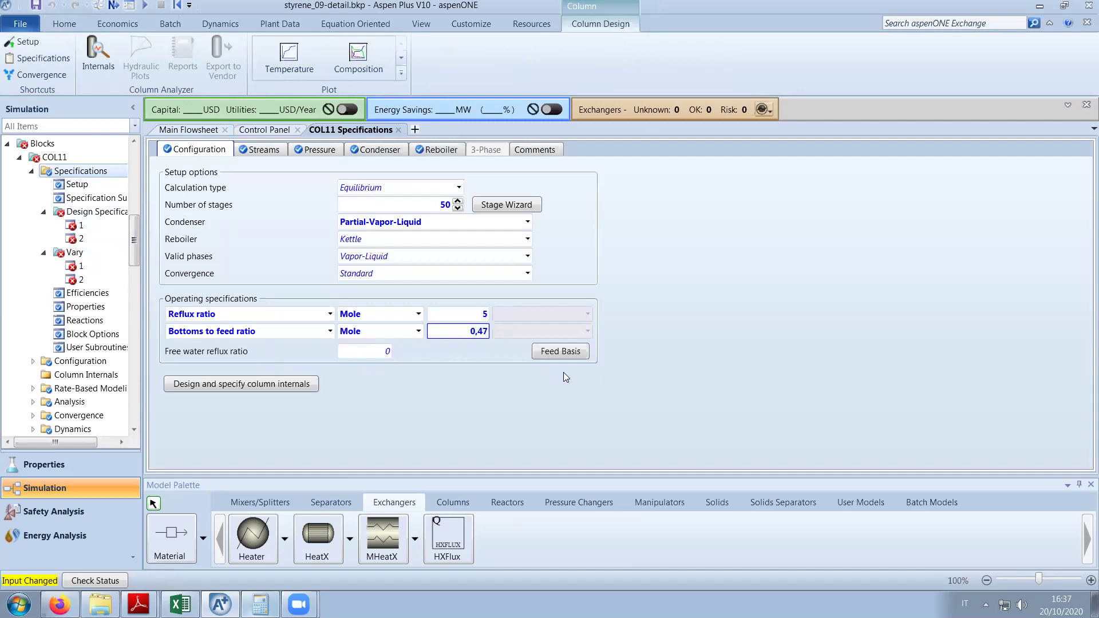
Set the target of COL11's mole recovery design specification to 0,96.
click(90, 225)
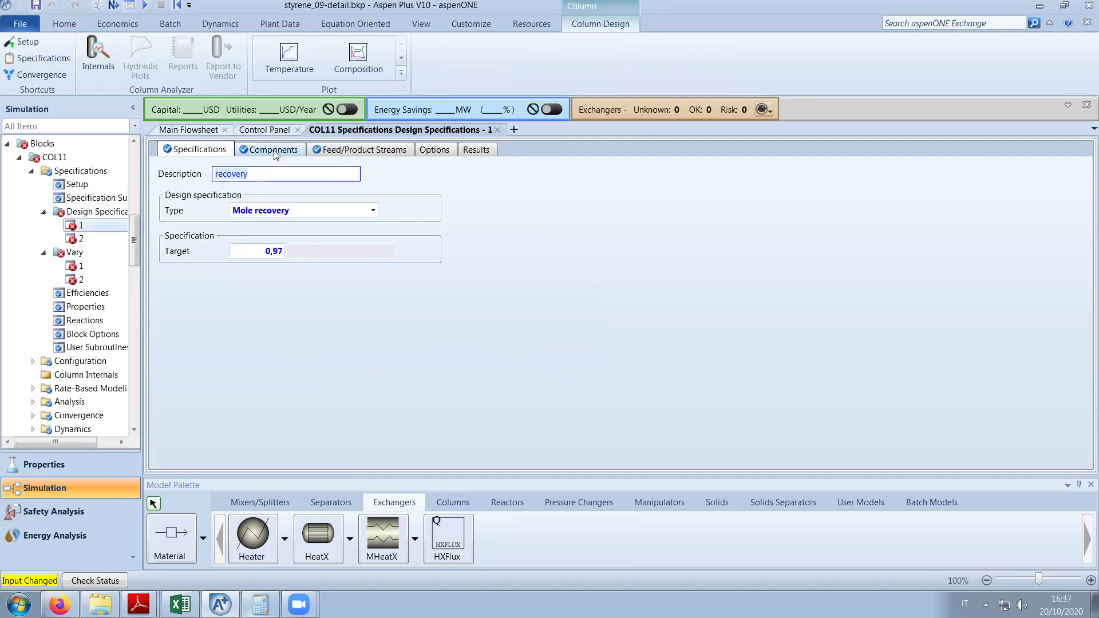
click(280, 252)
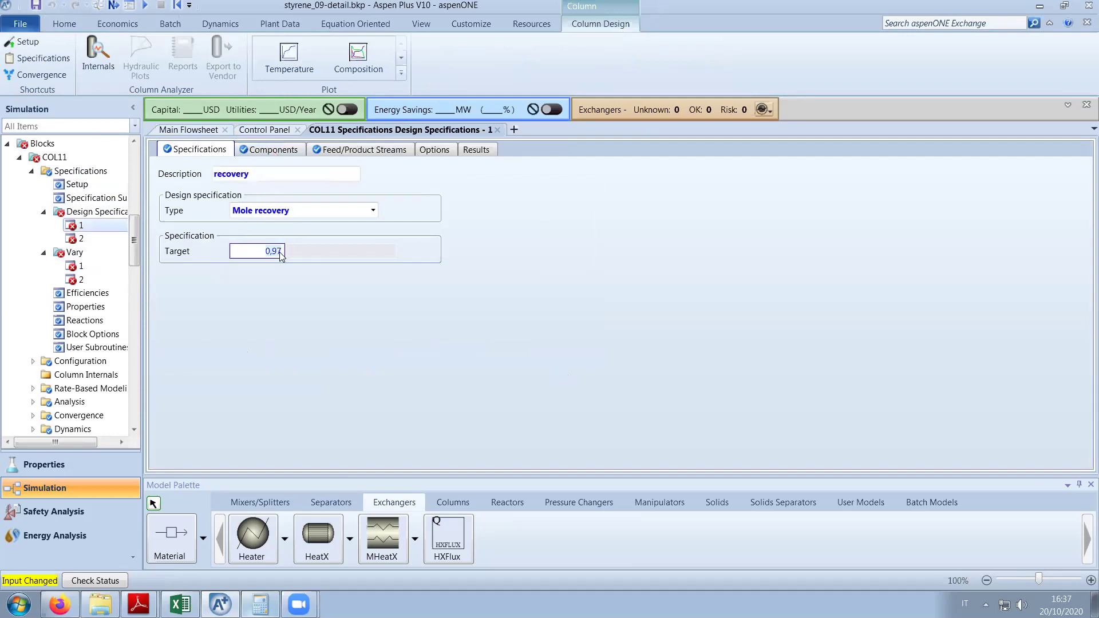
key(BackSpace)
key(BackSpace)
key(BackSpace)
key(BackSpace)
text(0,96)
key(Return)
Set the upper bound of COL11's bottoms to feed ratio Vary to 0,6.
click(107, 265)
click(327, 269)
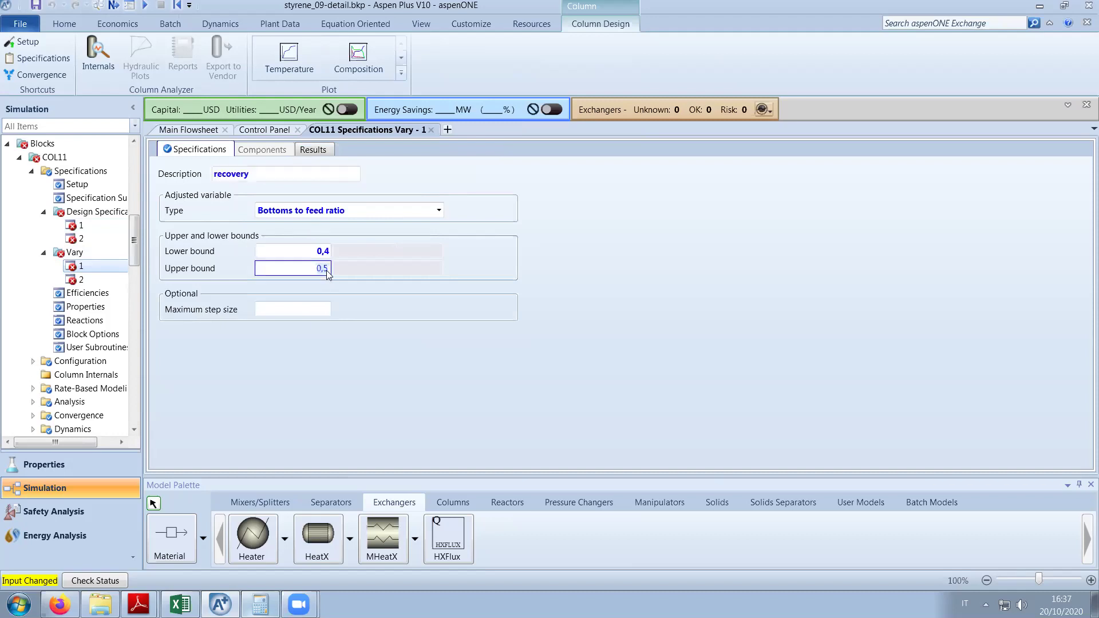
key(BackSpace)
text(6)
key(Return)
click(454, 327)
Move the HX-4 block label in the main flowsheet clear of the 34-PROD stream label.
click(267, 133)
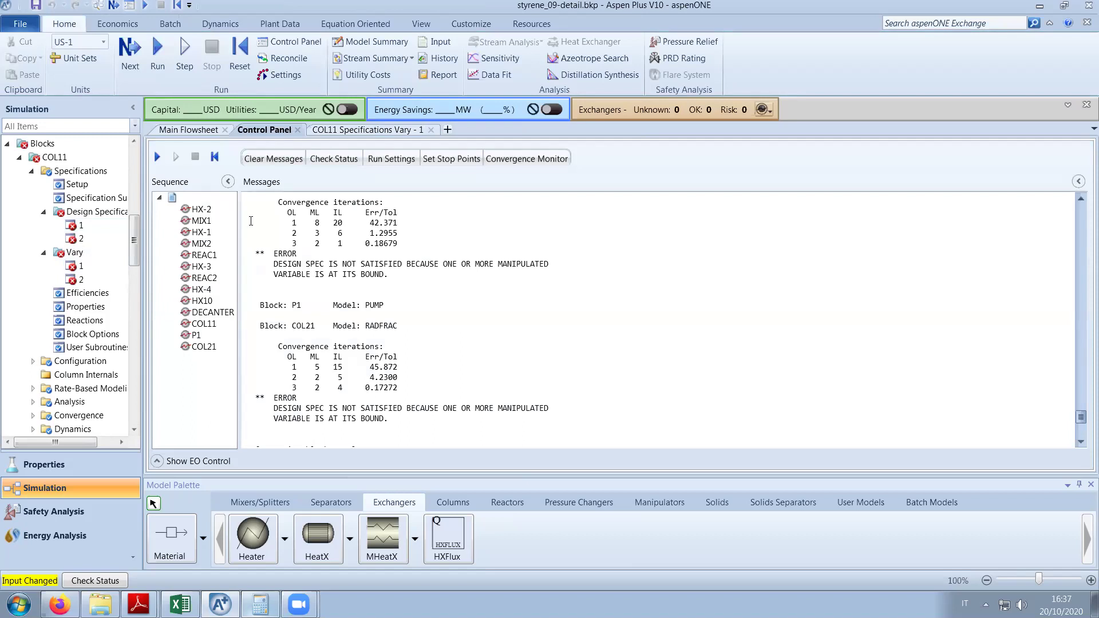
click(181, 130)
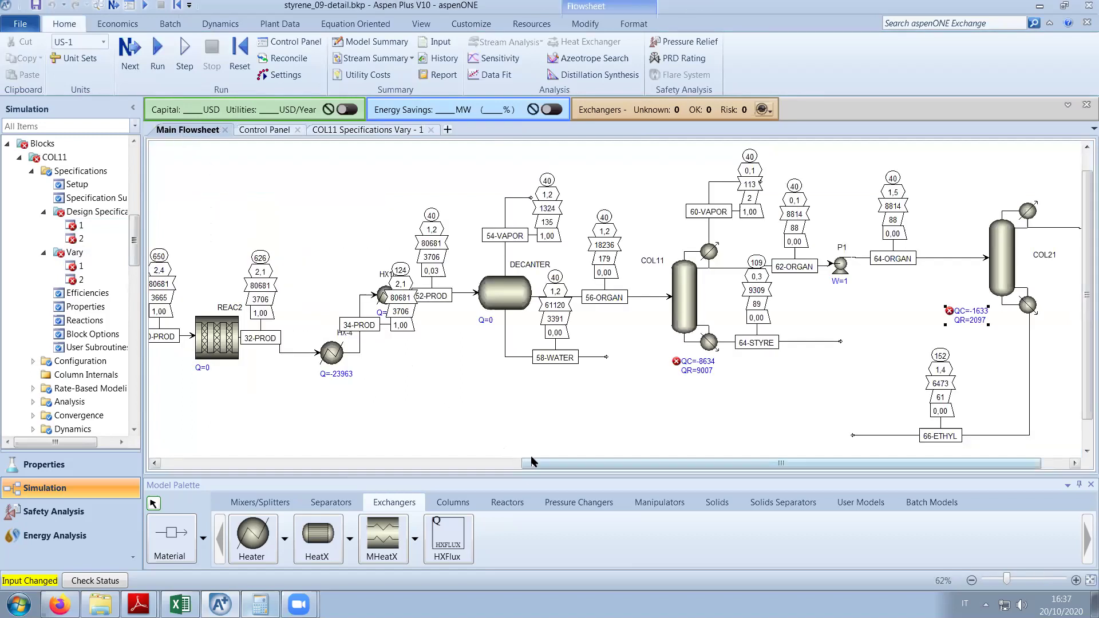
drag(348, 334, 312, 342)
click(262, 131)
click(169, 131)
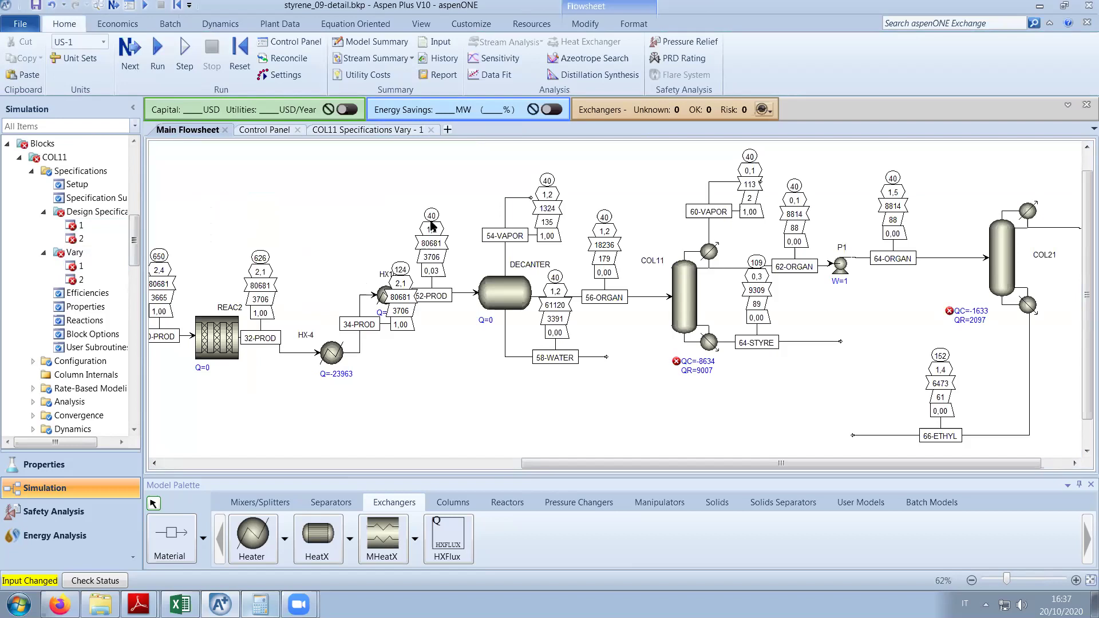
Run the simulation and examine the convergence and error messages for COL11 and COL21 in the Control Panel.
click(263, 130)
click(129, 53)
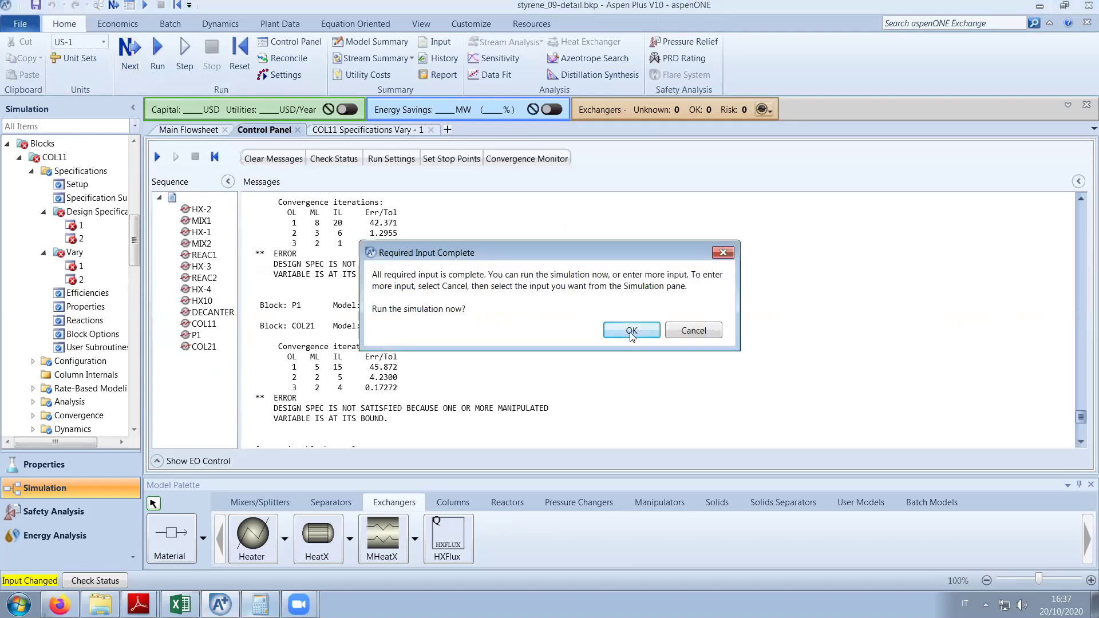
click(623, 336)
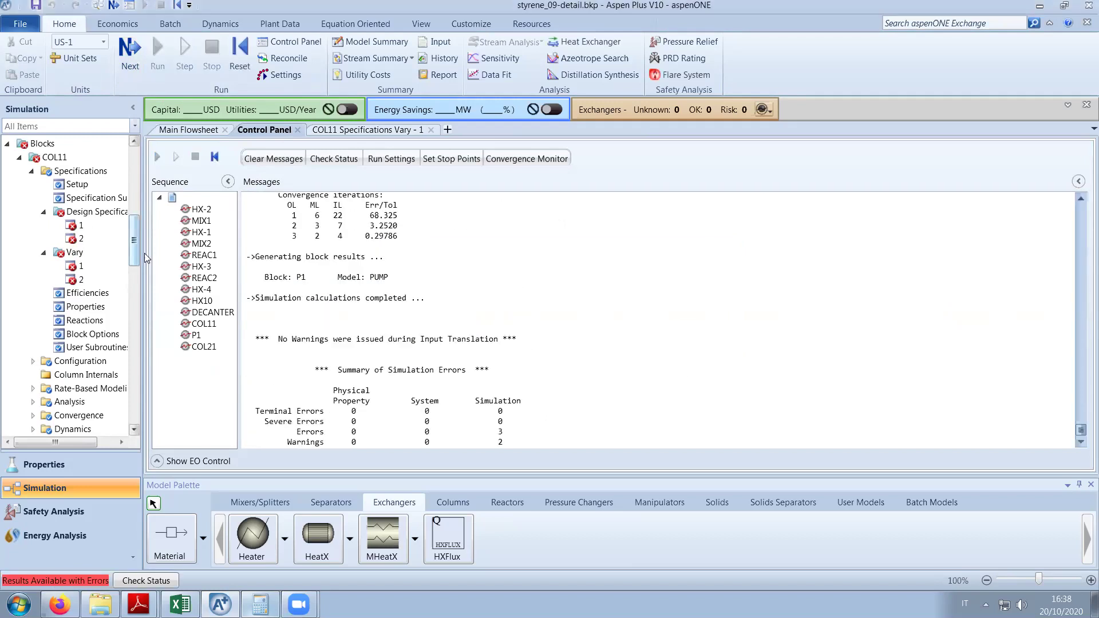
scroll(504, 339, up, 7)
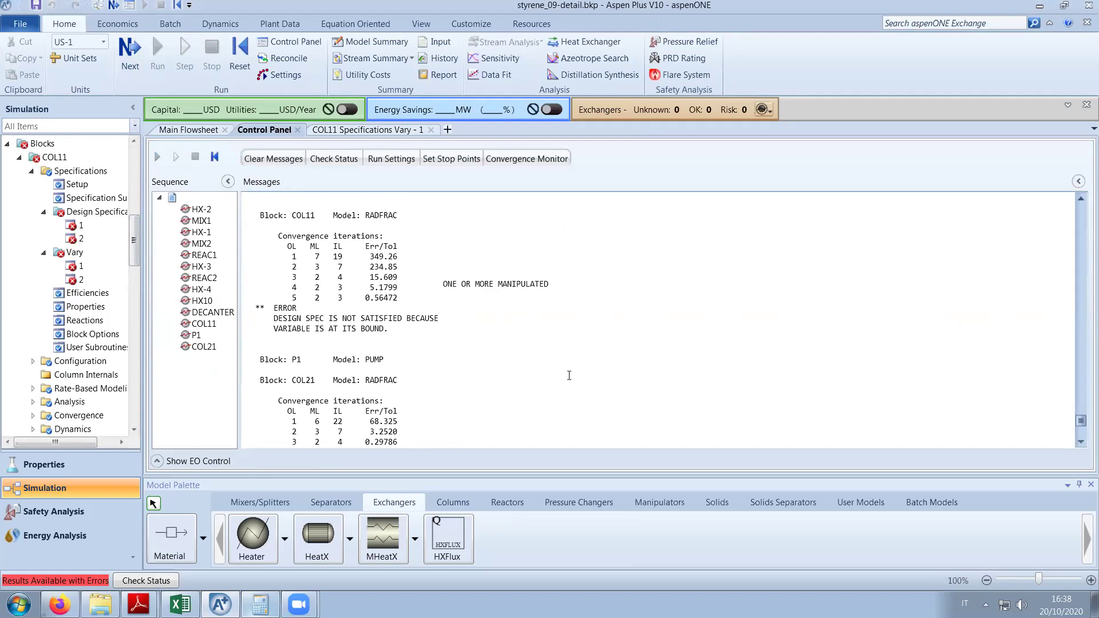
scroll(570, 375, down, 2)
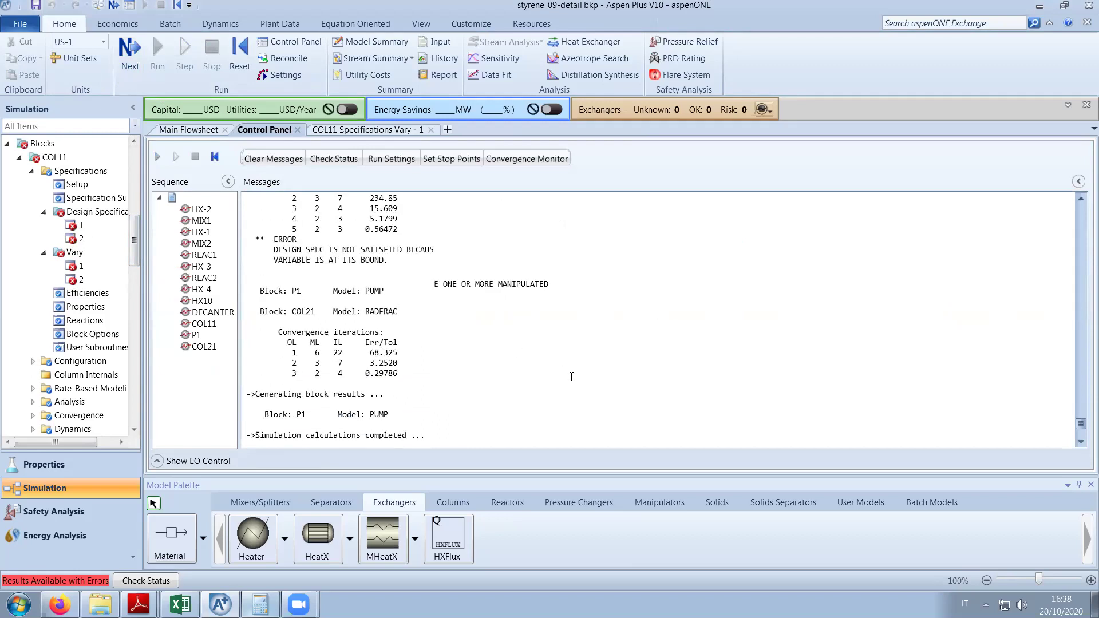
scroll(572, 376, down, 3)
mouse_move(133, 254)
mouse_down()
mouse_move(132, 292)
mouse_move(131, 268)
mouse_up()
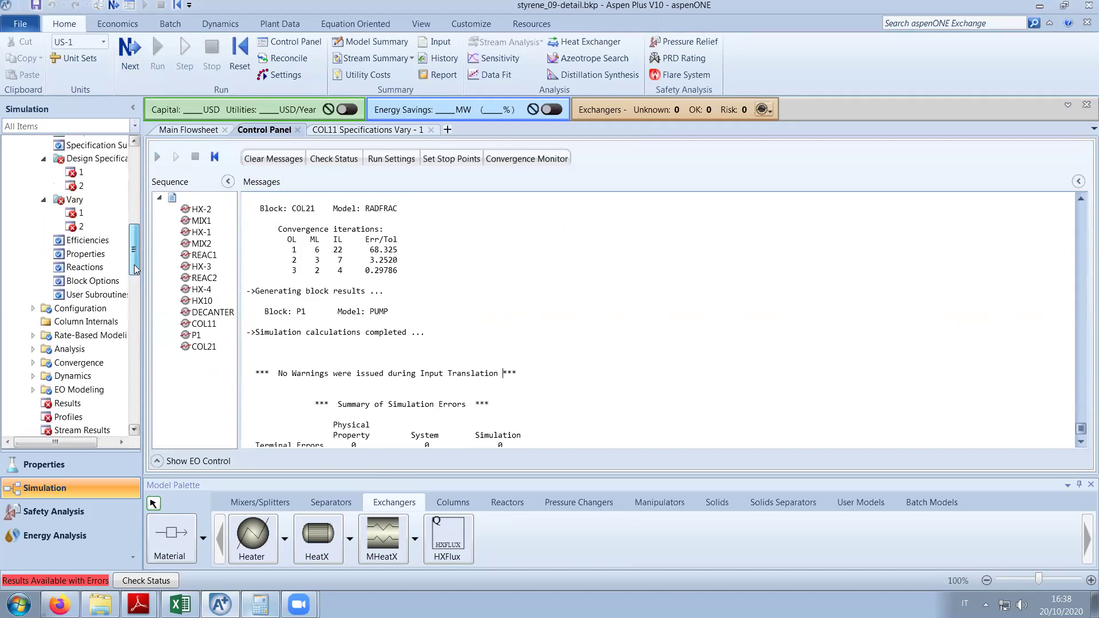
Check the results of COL11's bottoms to feed ratio Vary and its mole recovery design specification.
click(186, 134)
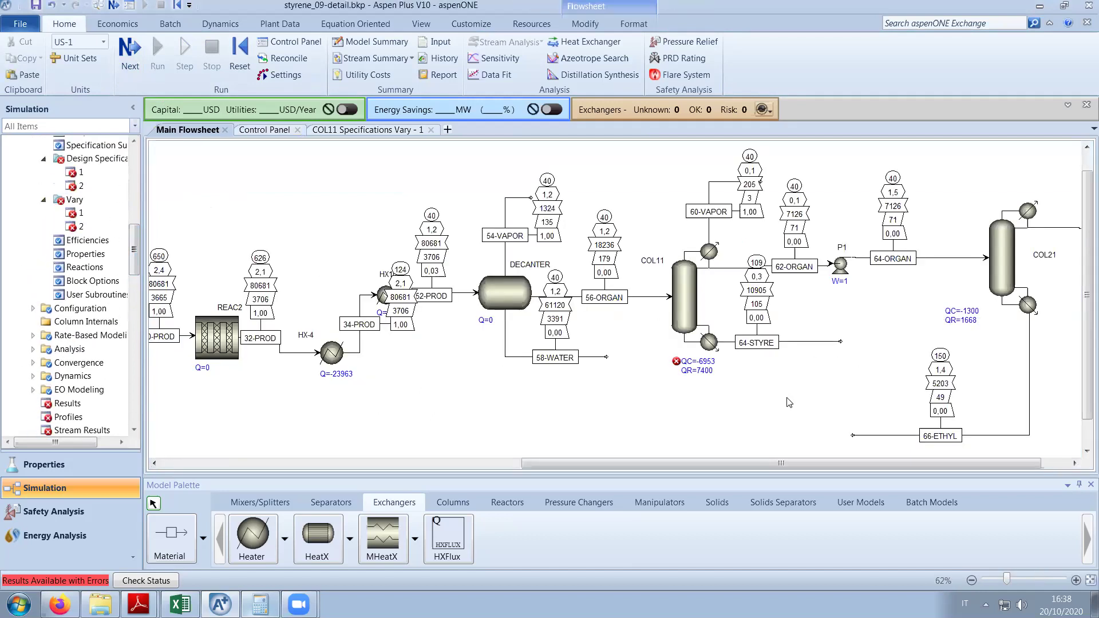
click(346, 131)
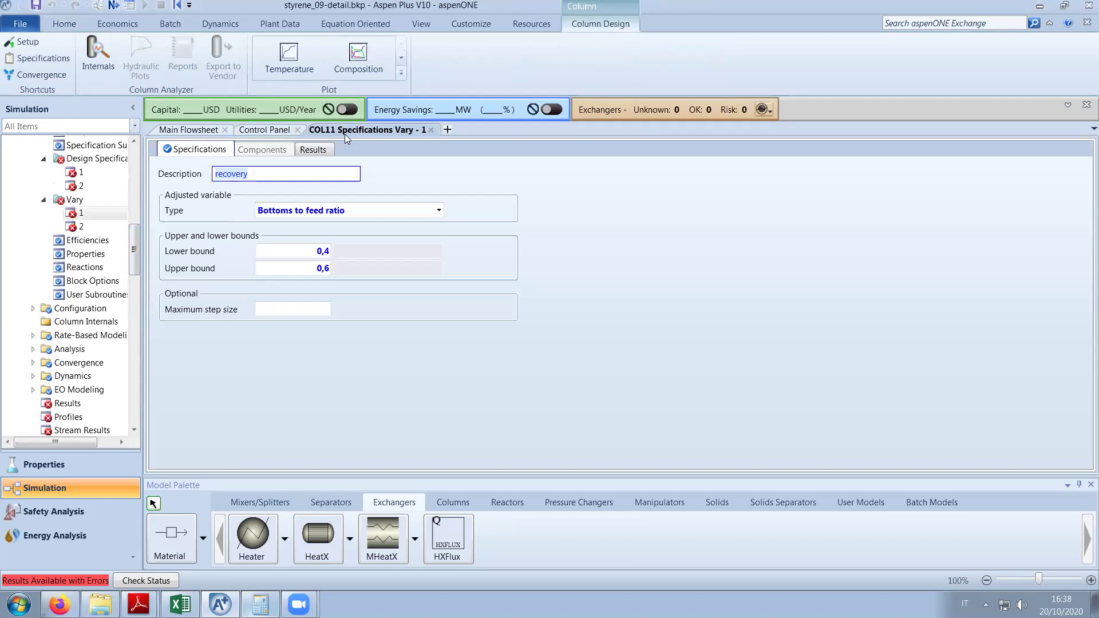
drag(135, 257, 138, 249)
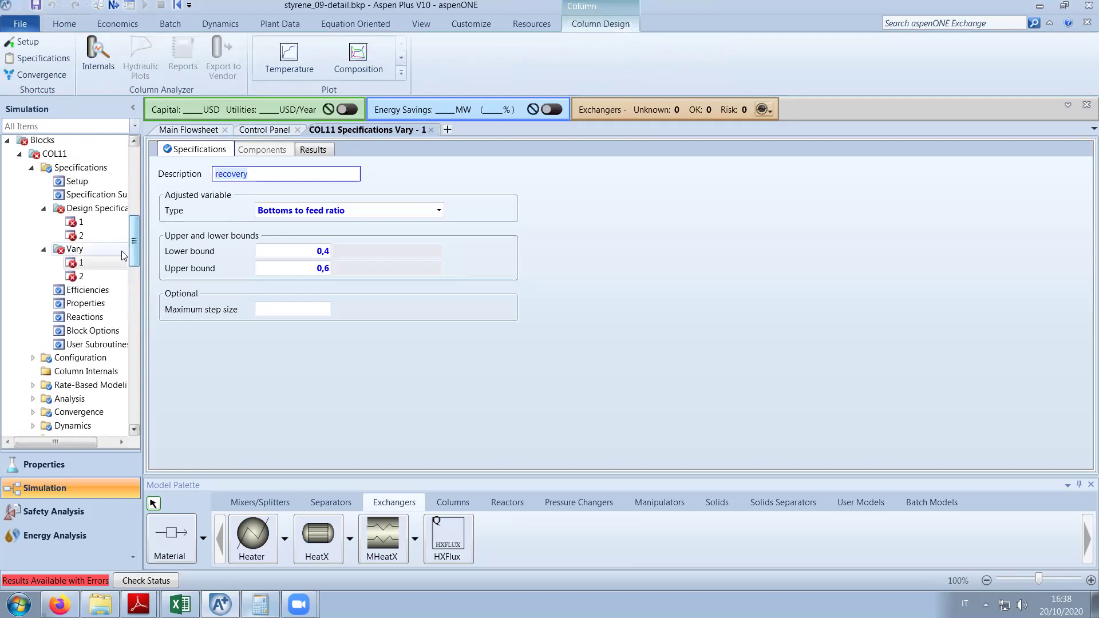
click(327, 153)
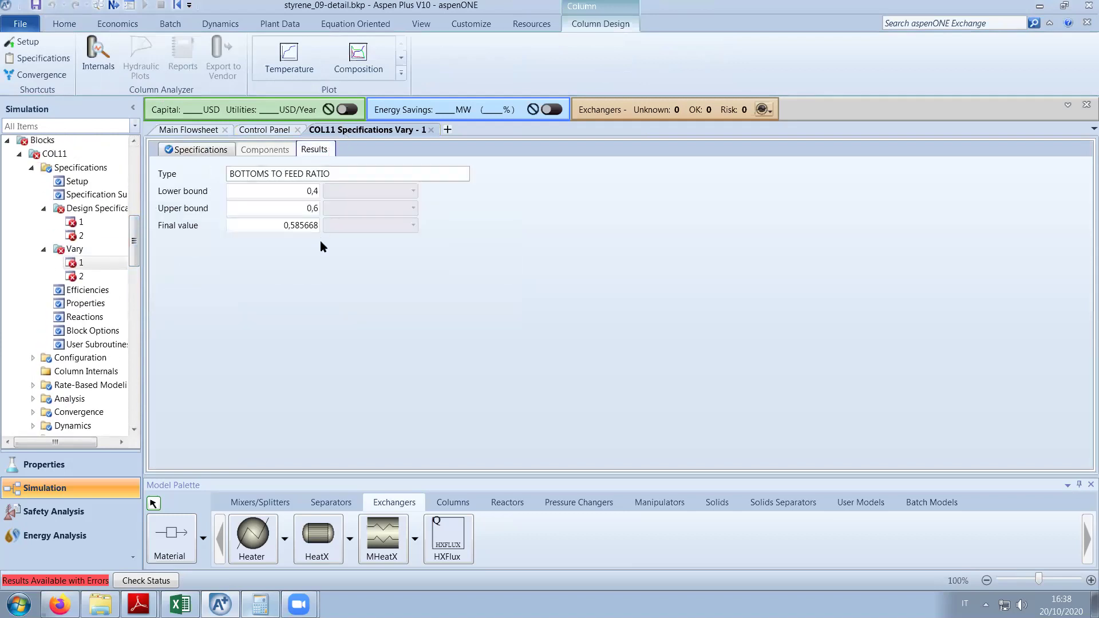
double_click(94, 223)
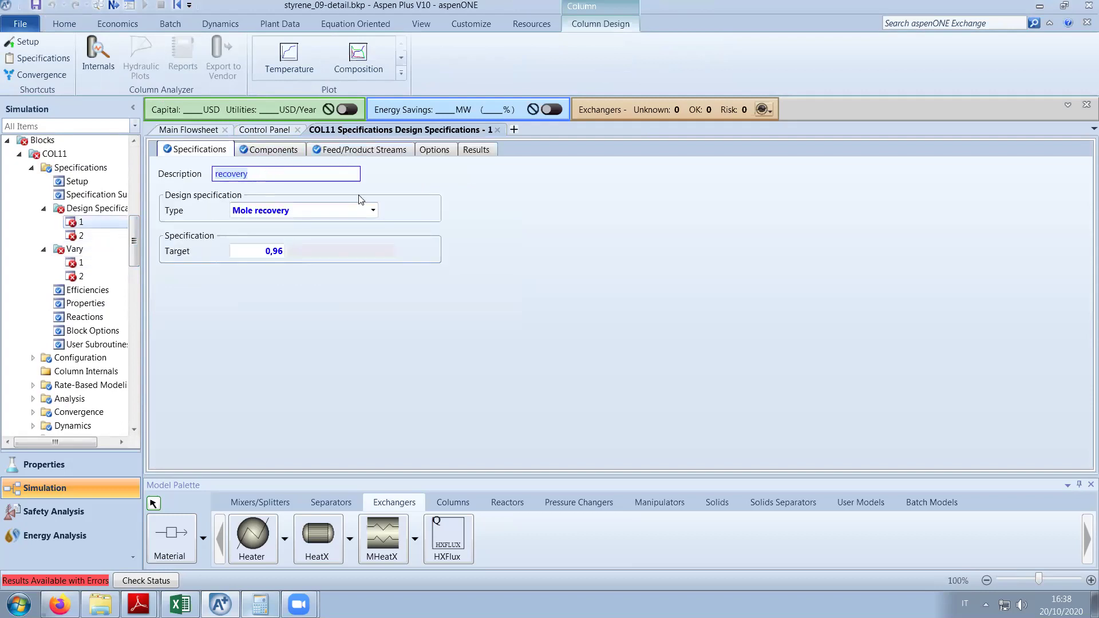
click(483, 149)
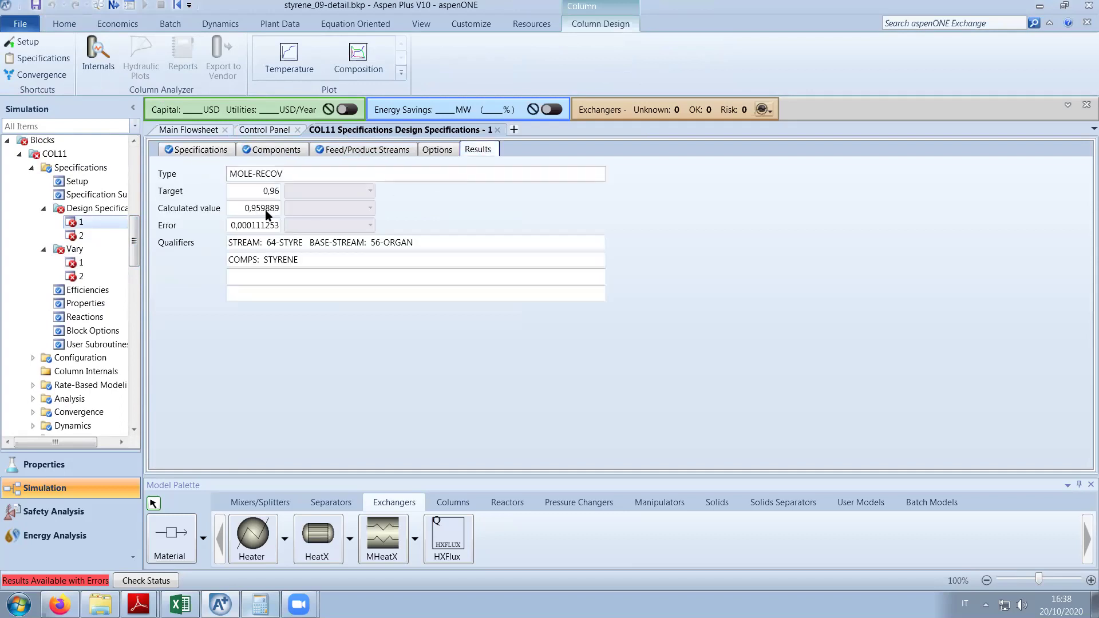
Compare the results of COL11's mole purity design specification with its reflux ratio Vary and that Vary's bounds.
click(109, 237)
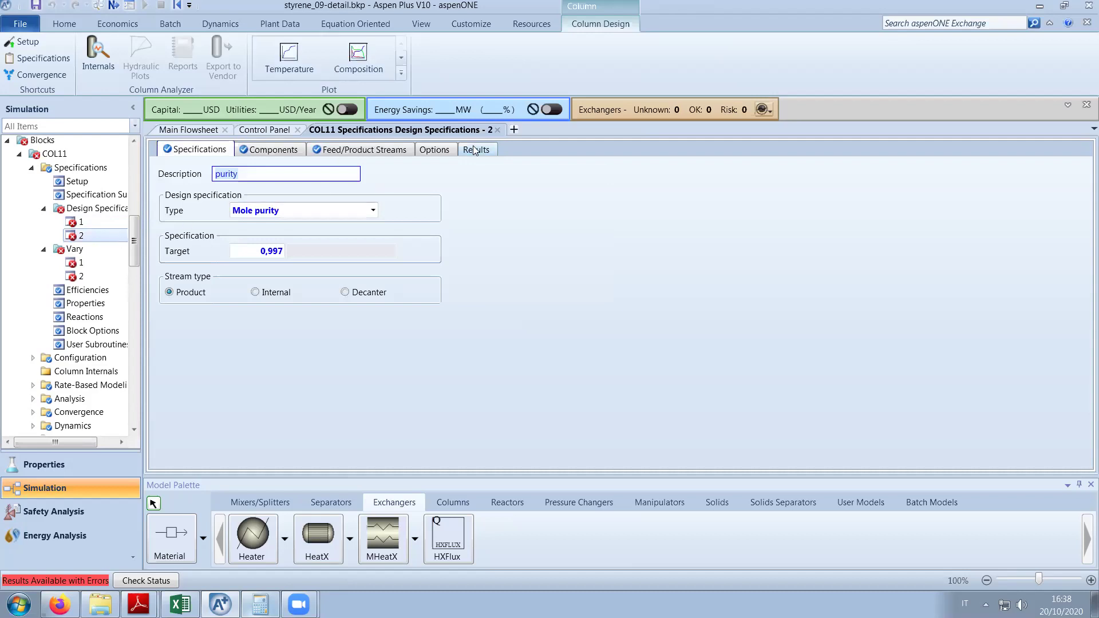
click(475, 149)
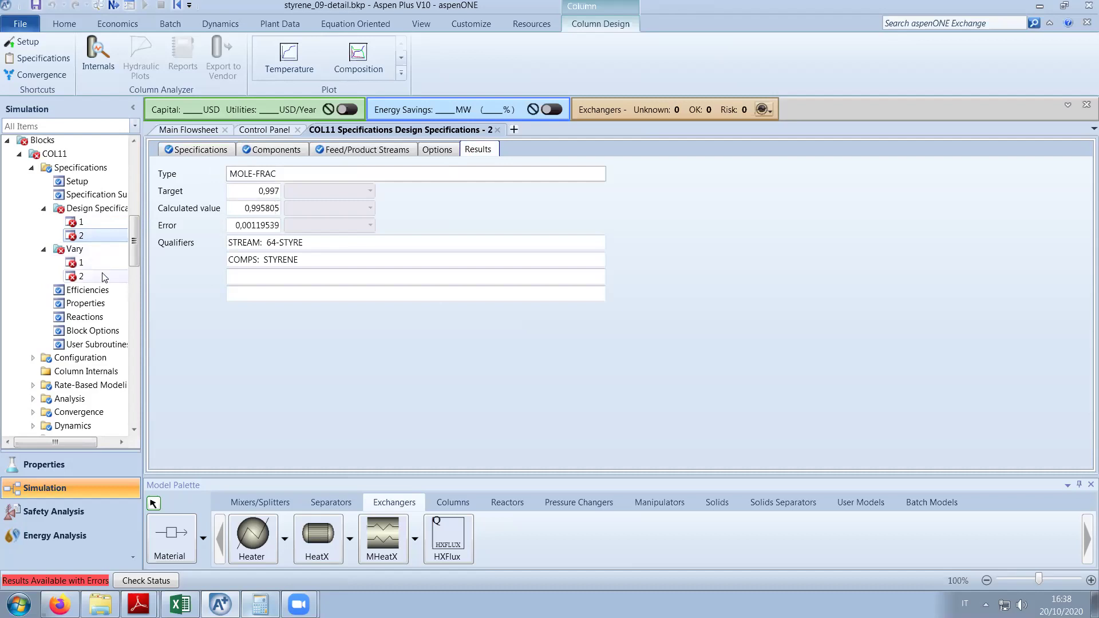
click(82, 276)
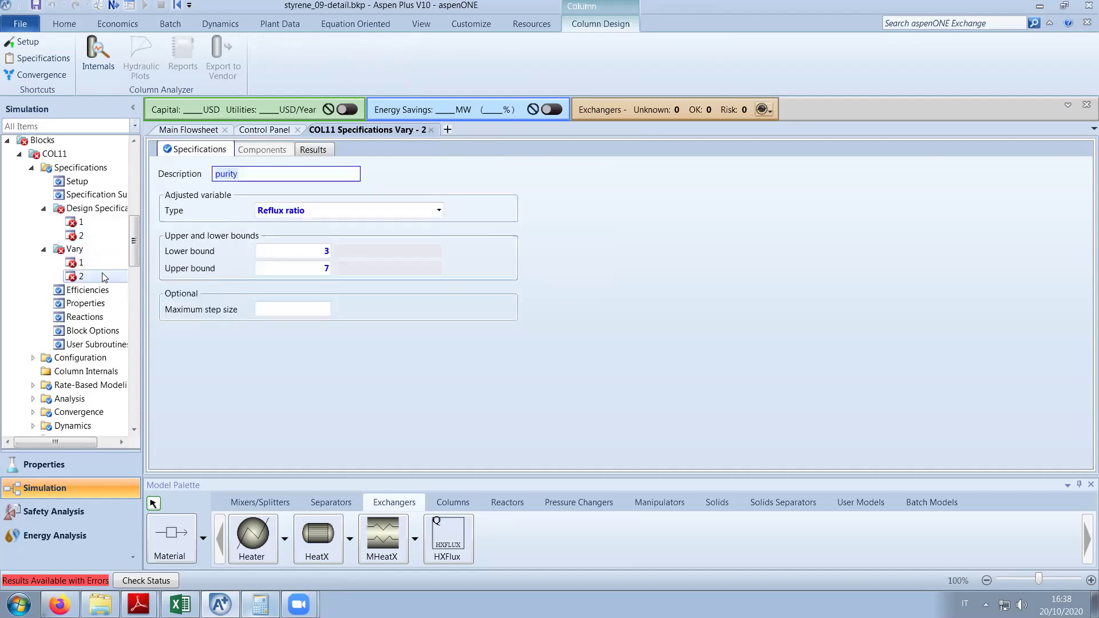
click(319, 149)
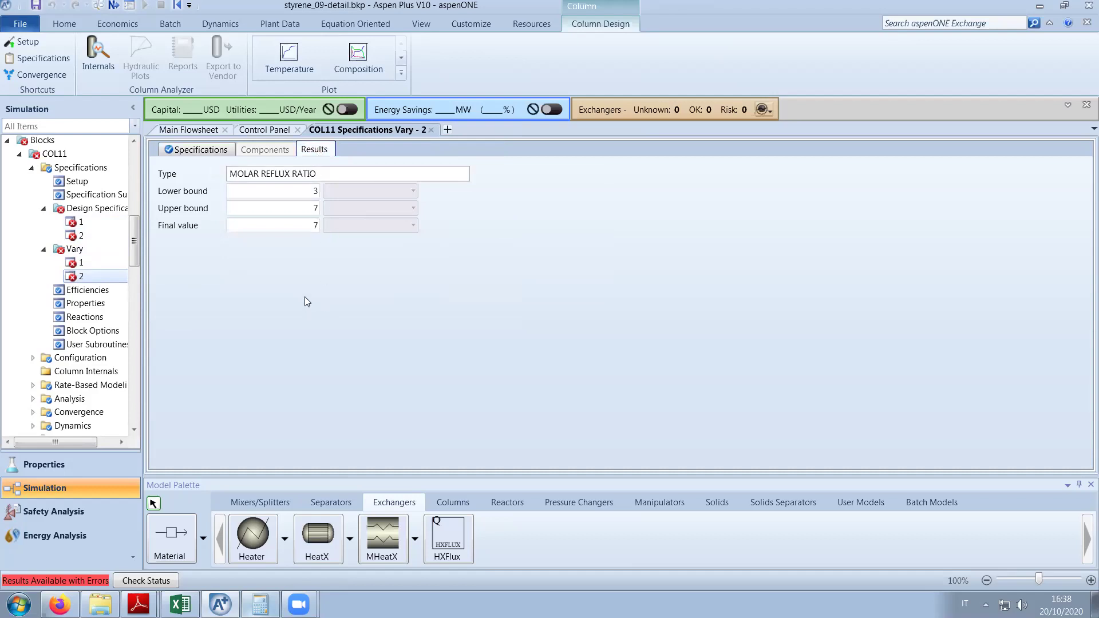
click(201, 150)
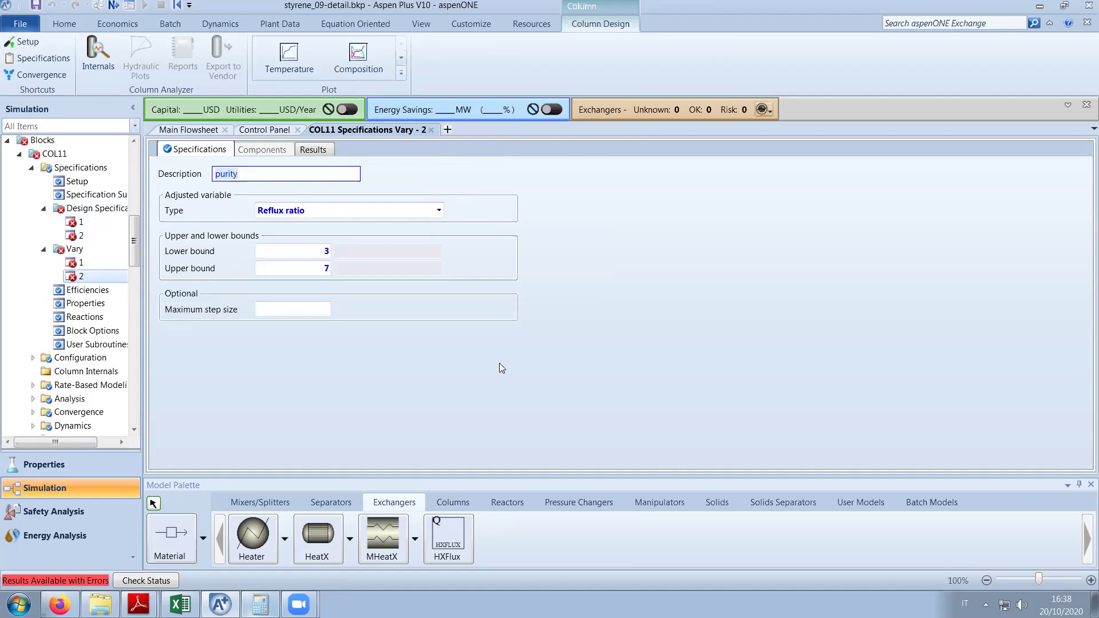
Move the 64-STYRE stream label in the main flowsheet further along its line, away from COL11.
click(204, 132)
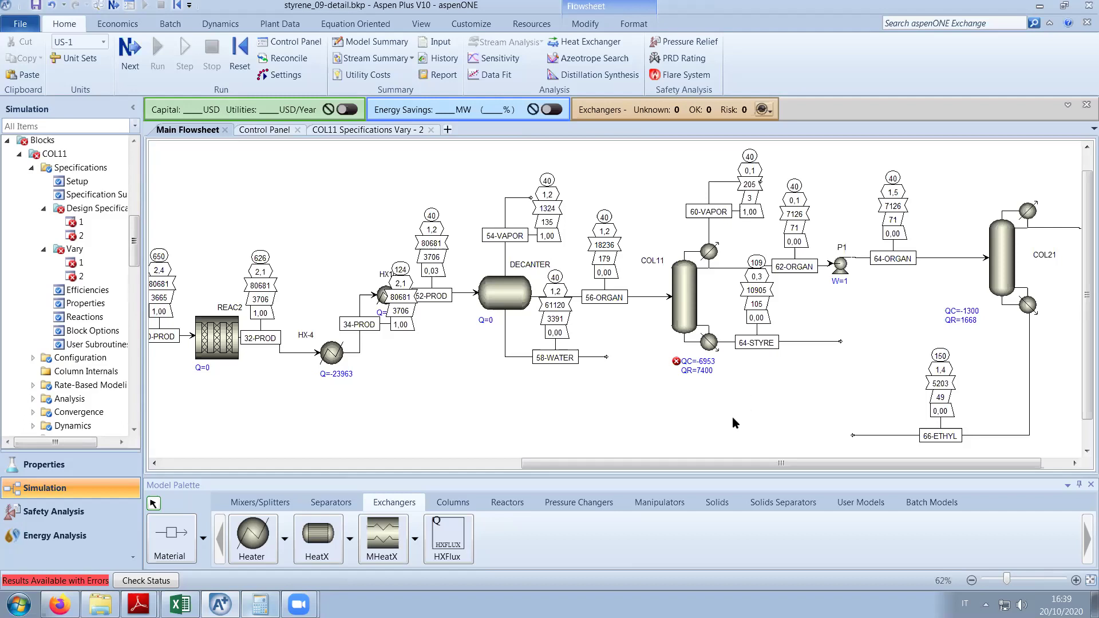
drag(757, 343, 785, 345)
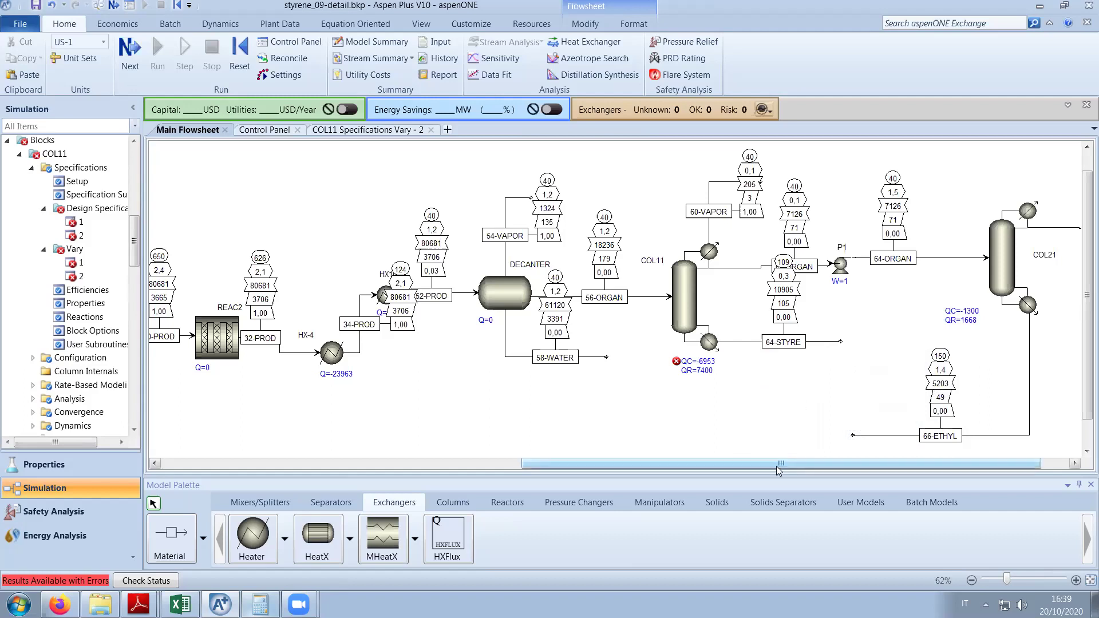
Open COL21's stream results and examine the component mole flows of 64-ORGAN, 66-ETHYL and 68-ORGAN.
click(435, 464)
drag(434, 465, 641, 465)
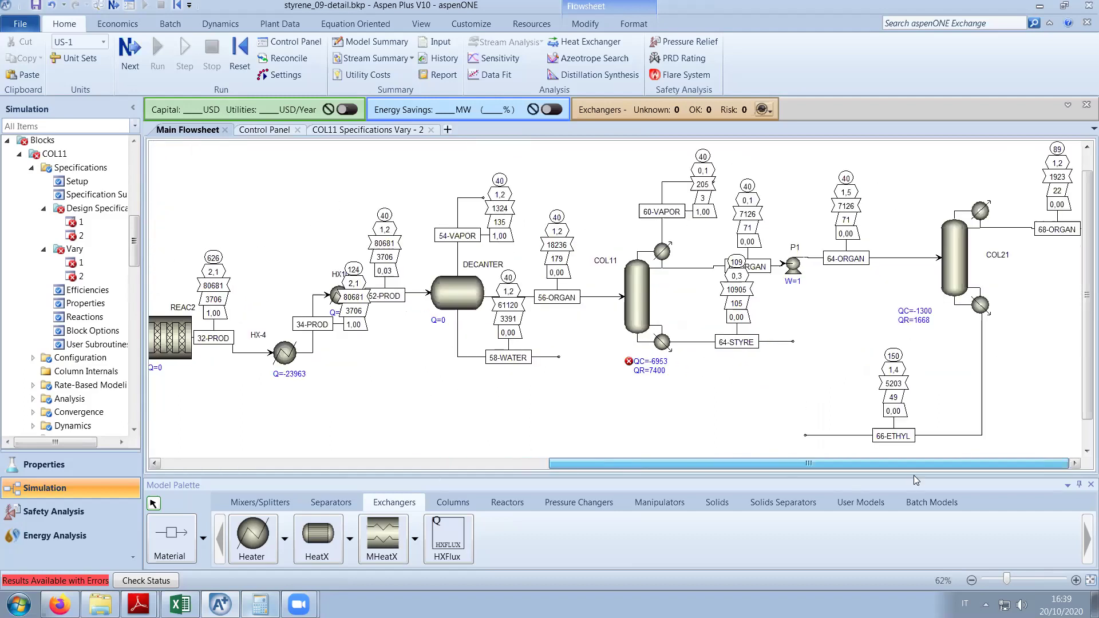
drag(1082, 314, 1084, 277)
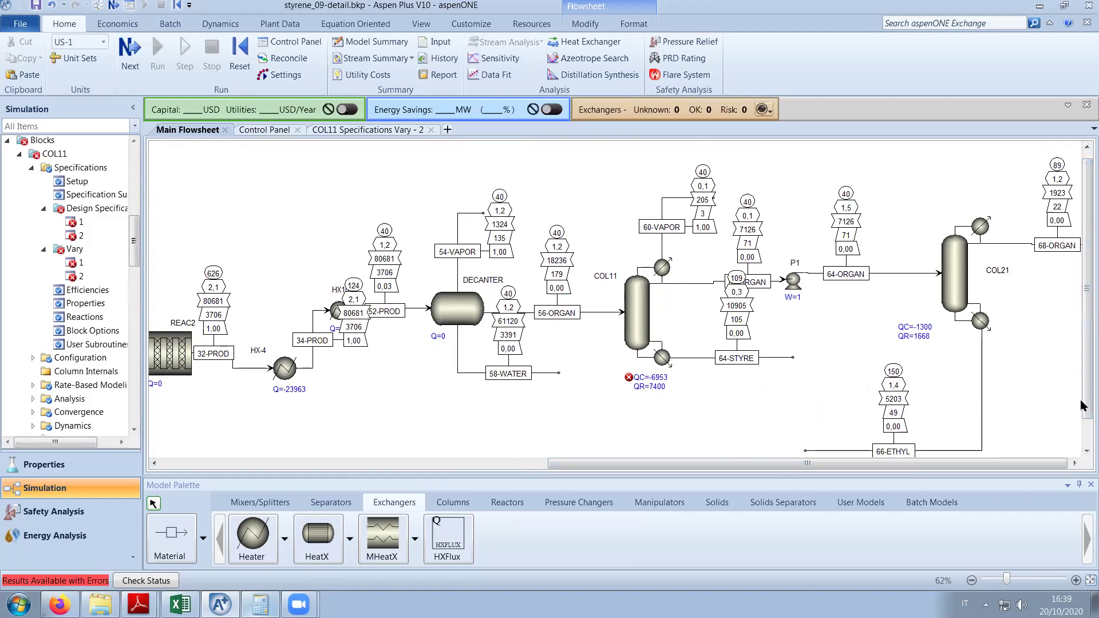
scroll(1087, 315, down, 1)
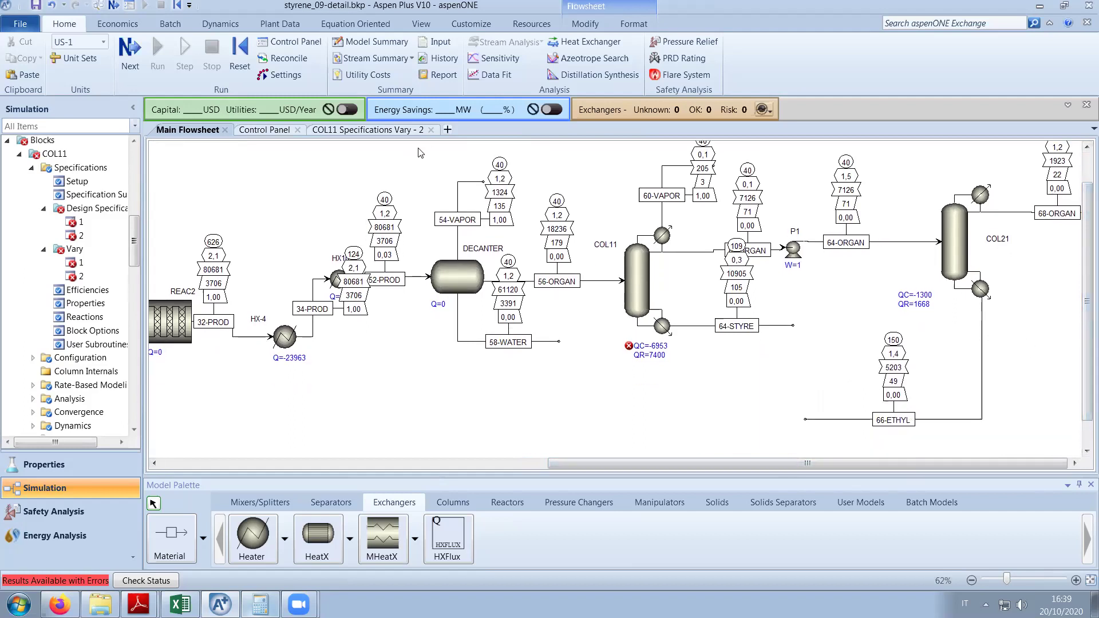
click(965, 259)
double_click(966, 259)
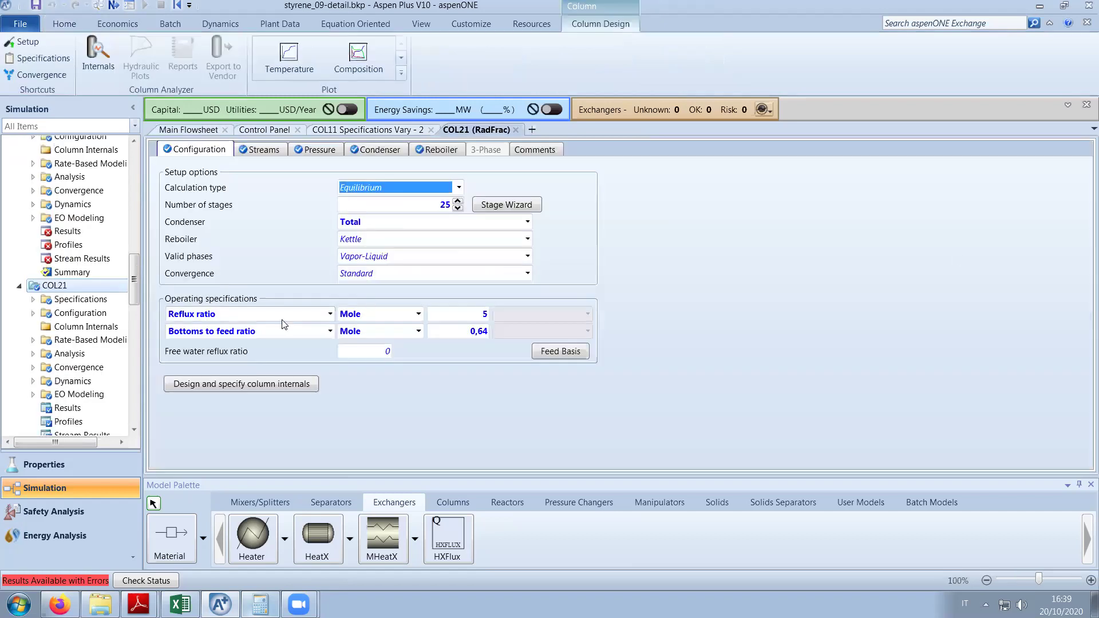
drag(135, 322, 135, 315)
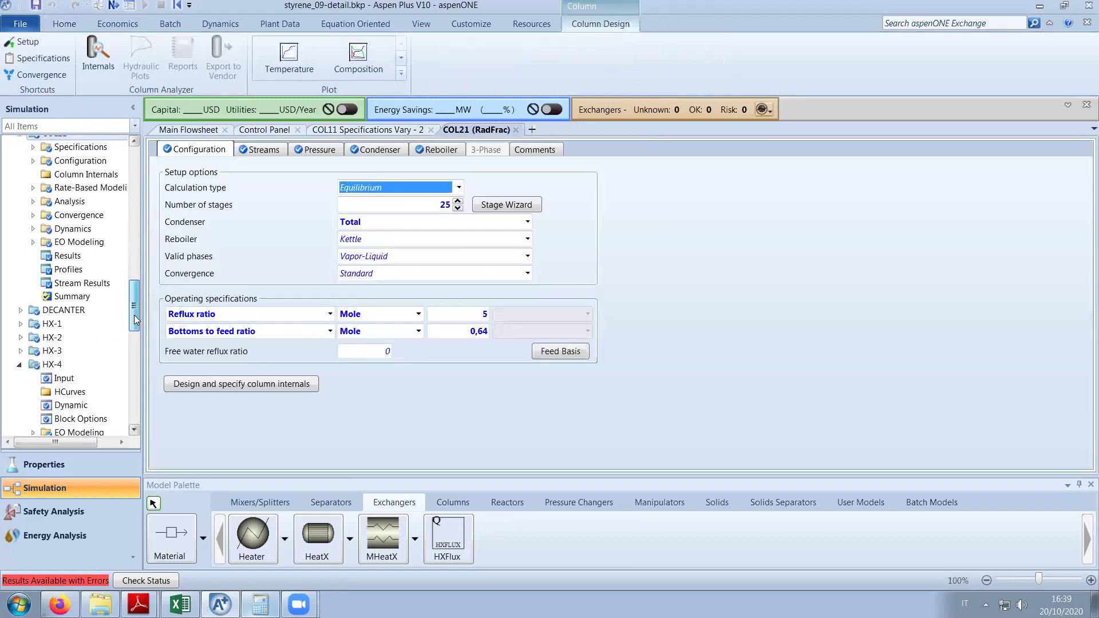
click(82, 283)
scroll(502, 347, down, 3)
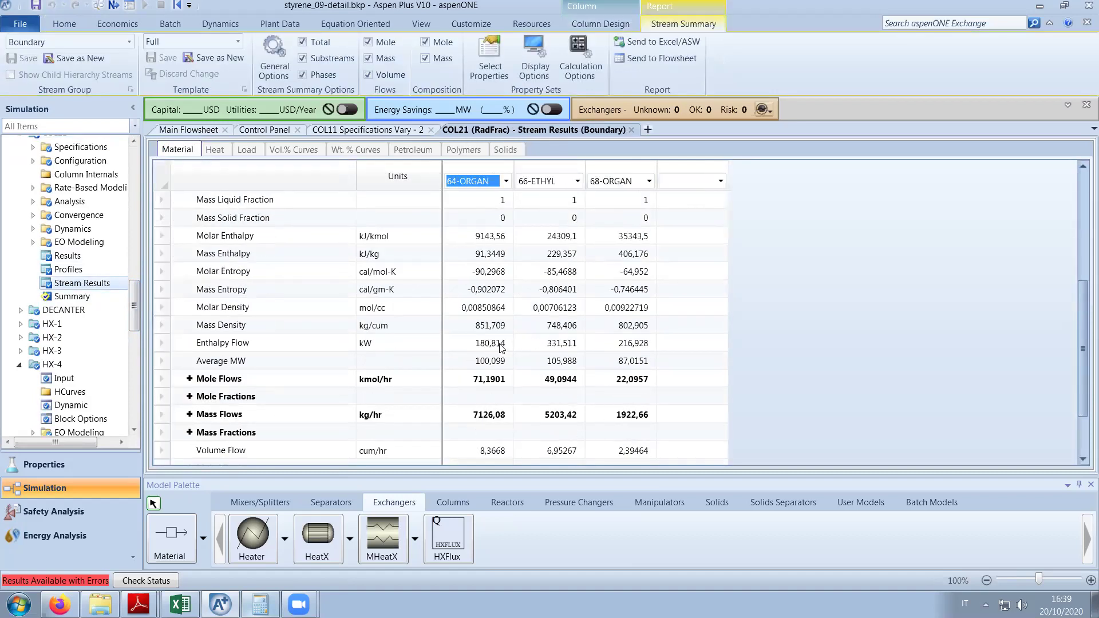
click(189, 343)
scroll(550, 349, down, 2)
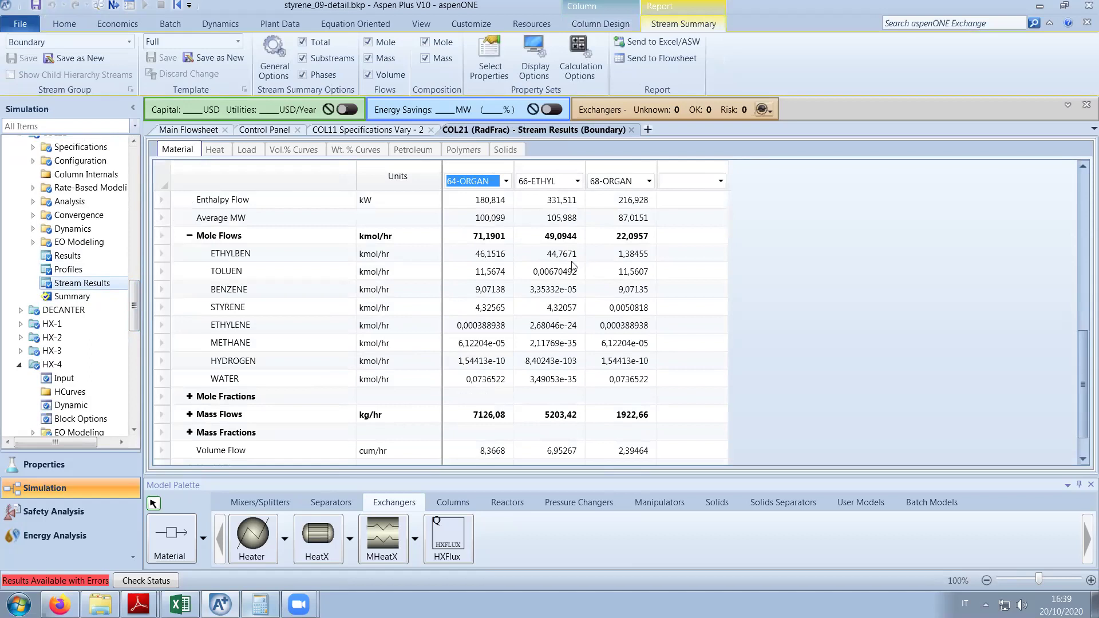
Examine the component mole fractions of COL21's streams, comparing ethylbenzene and styrene in 66-ETHYL with their mole flows.
click(190, 397)
scroll(488, 423, down, 1)
scroll(489, 423, down, 1)
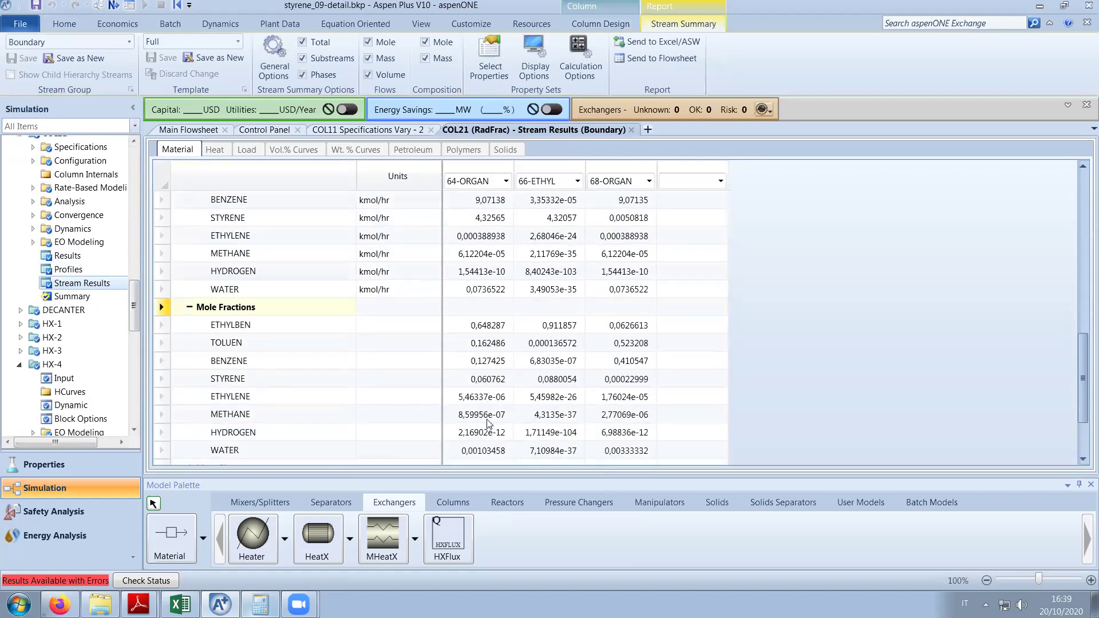
click(569, 325)
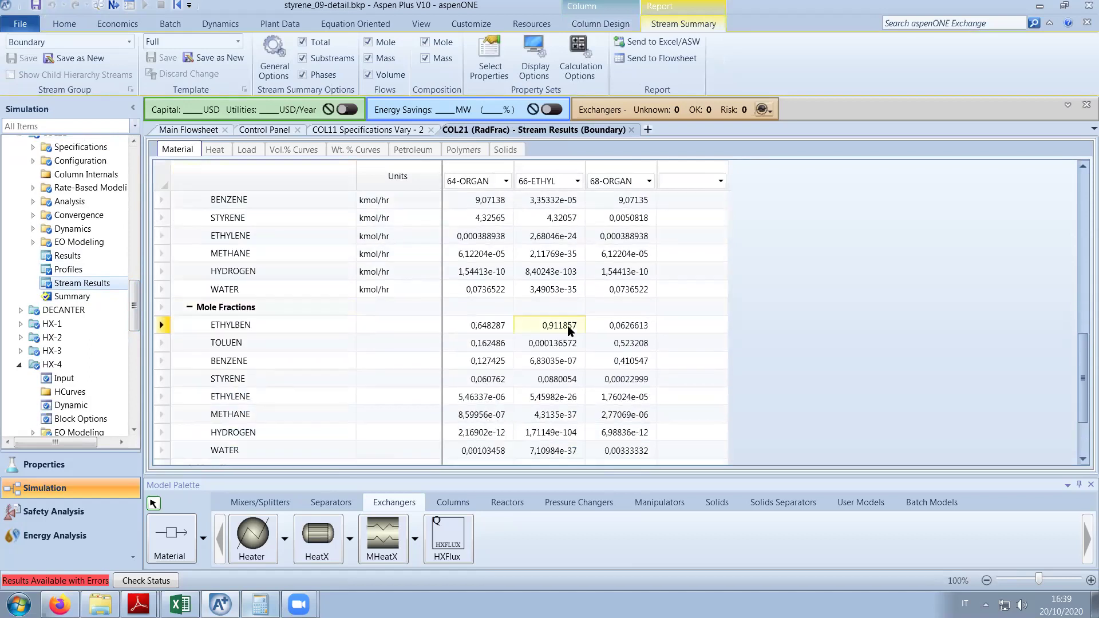
click(569, 379)
scroll(620, 395, up, 2)
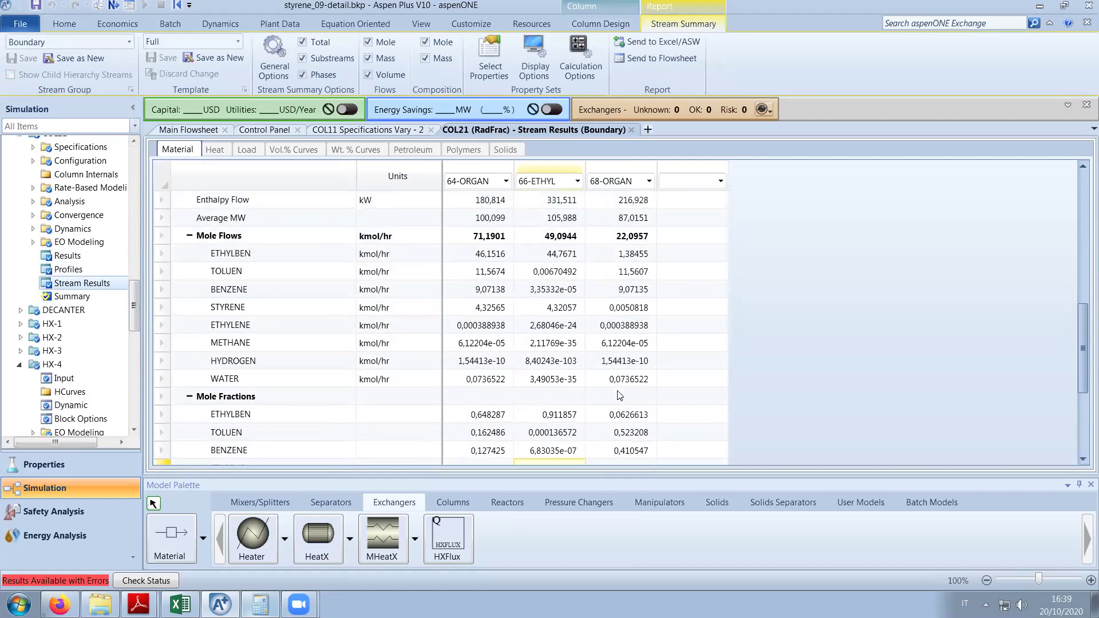
scroll(619, 395, down, 1)
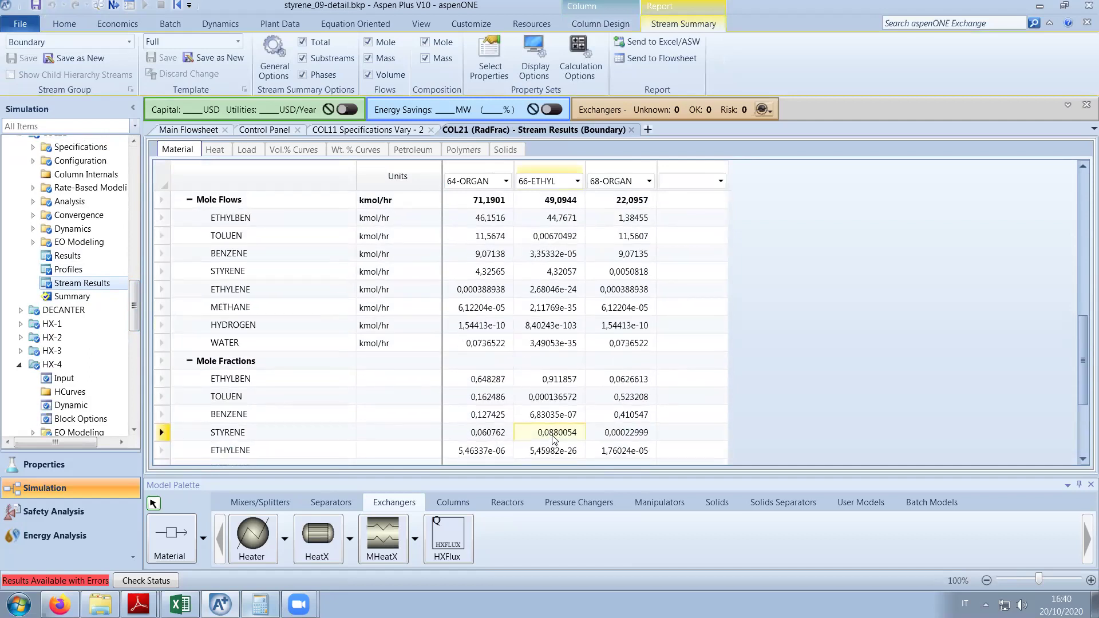
scroll(554, 438, up, 1)
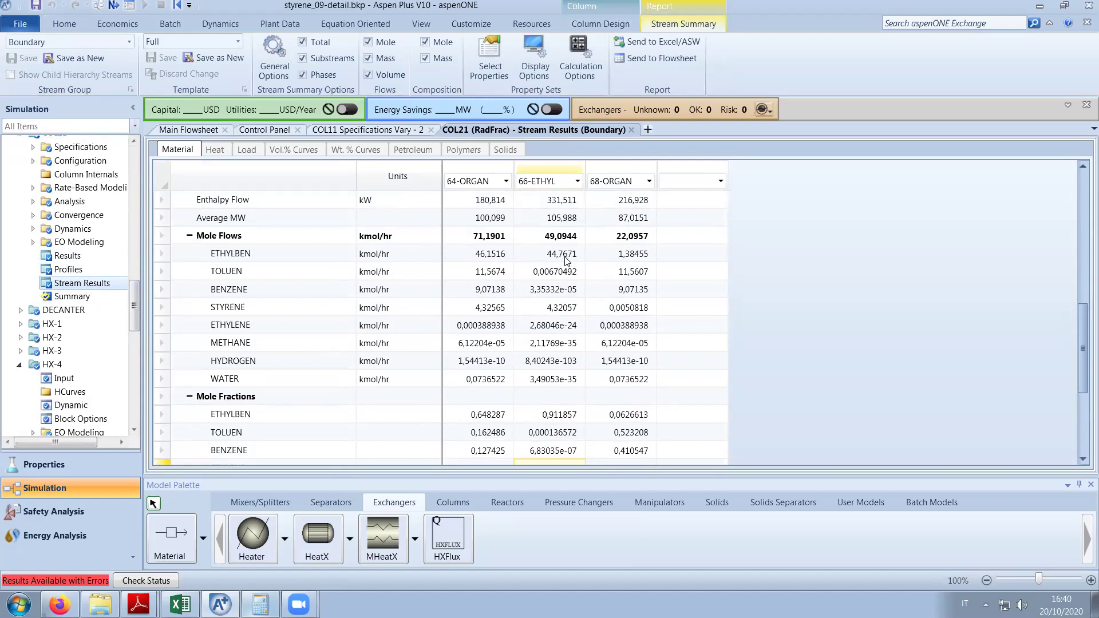
Extend the free end of the 66-ETHYL stream in the main flowsheet back to beneath the 58-WATER label.
click(183, 133)
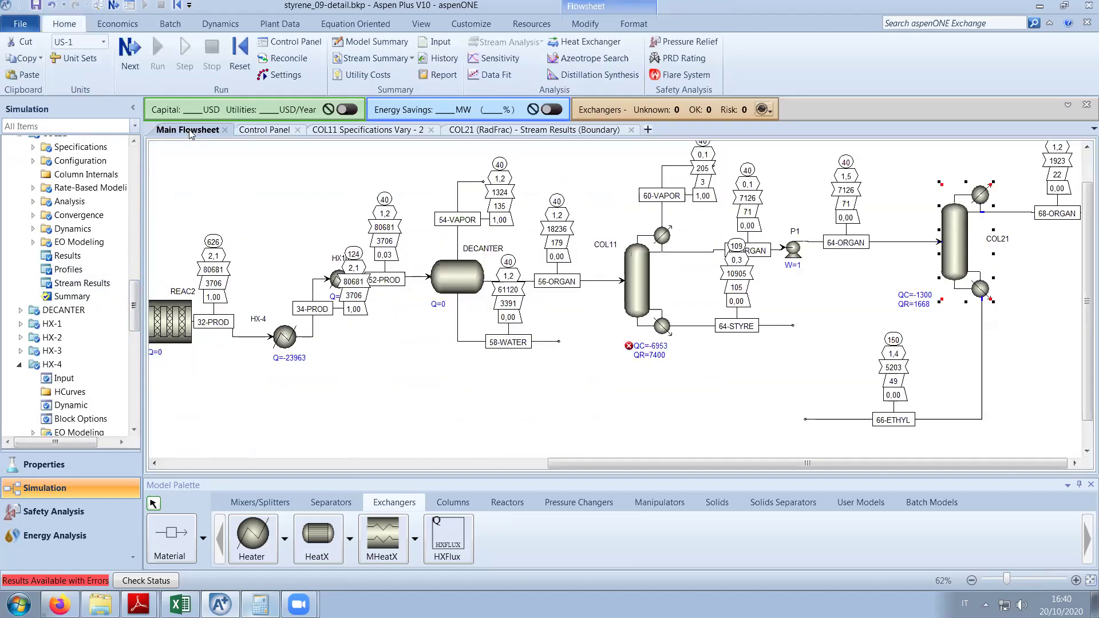
click(610, 408)
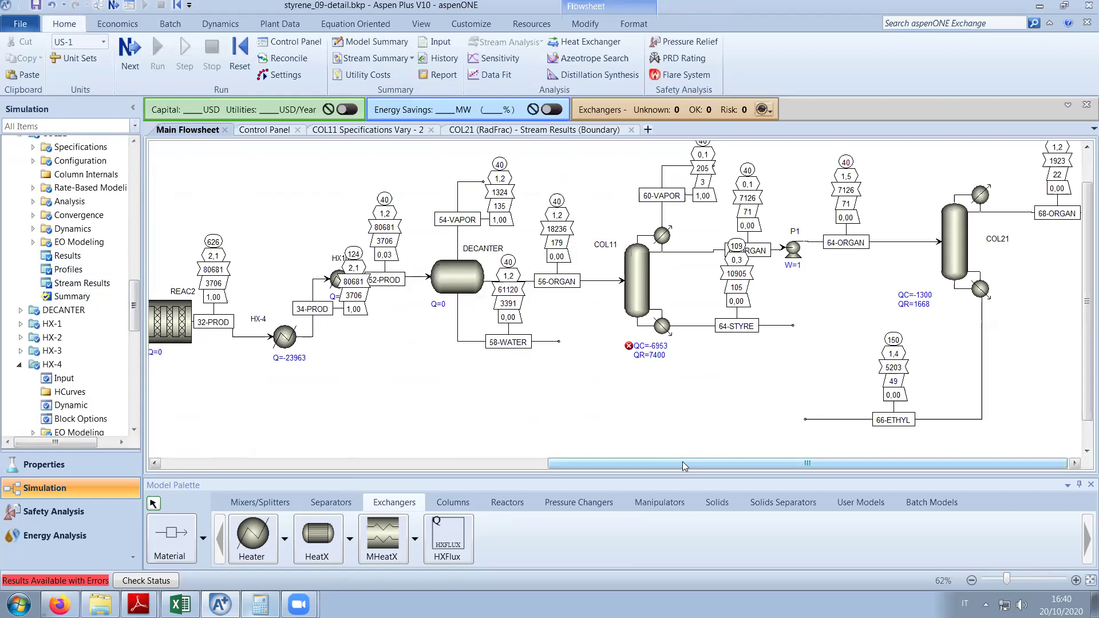
drag(806, 419, 496, 419)
Extend the free source end of the RECYCLE stream beneath the reactor section to below HX10, towards 66-ETHYL.
drag(654, 464, 434, 459)
scroll(426, 422, down, 2)
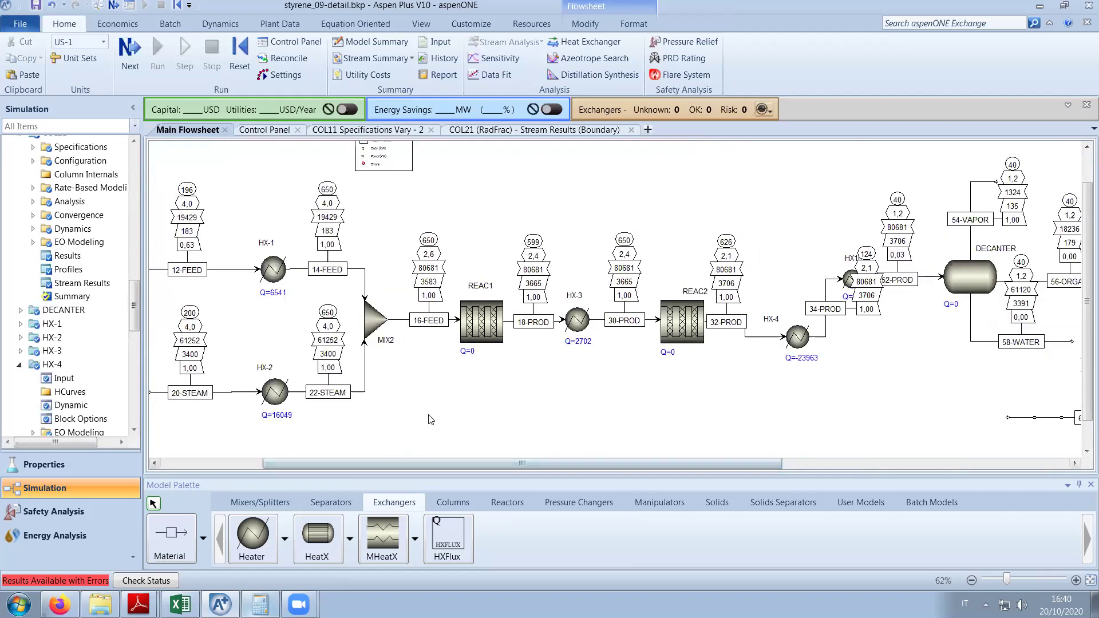
drag(232, 340, 823, 421)
Move the RECYCLE label along its line to beneath HX-4 and straighten the line level with the stream's source end.
scroll(823, 420, up, 3)
drag(683, 461, 846, 465)
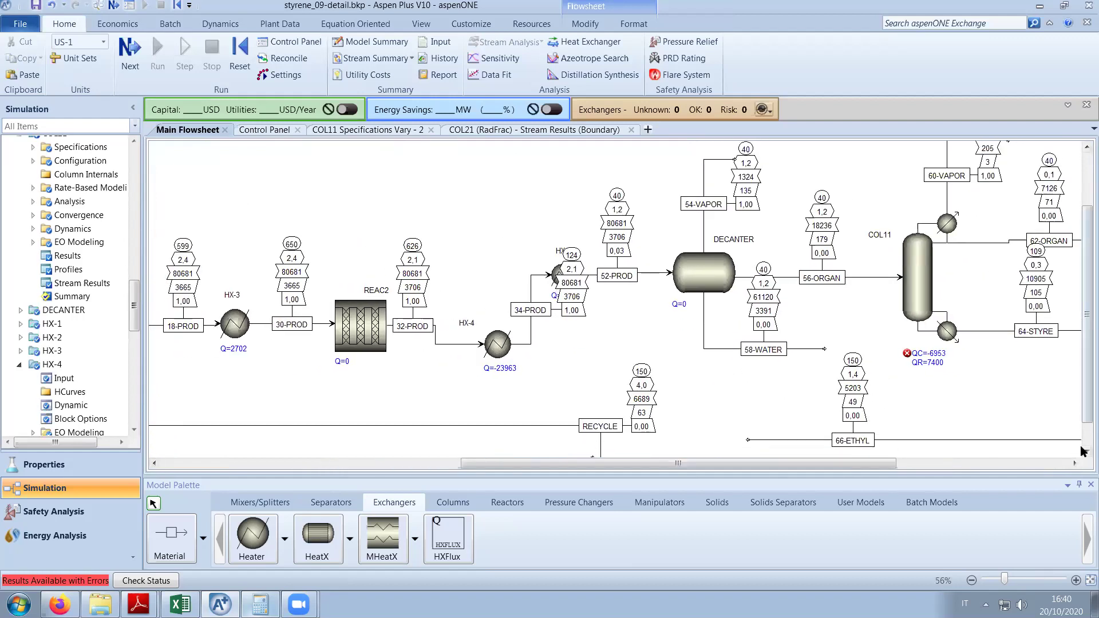
click(1084, 451)
scroll(1083, 455, up, 2)
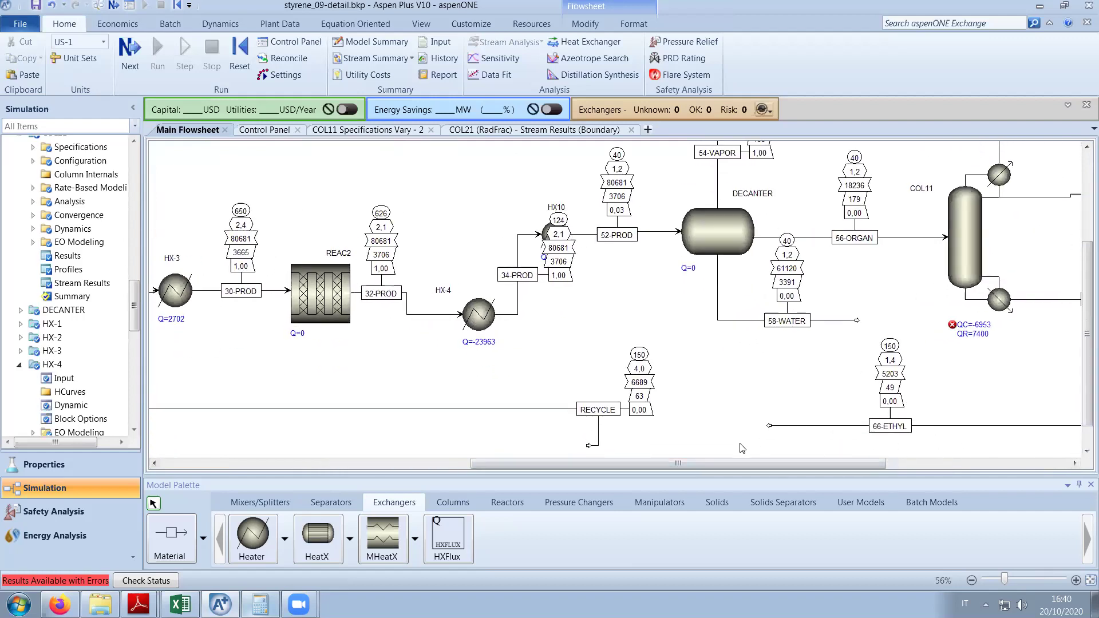
click(1084, 451)
drag(786, 463, 829, 464)
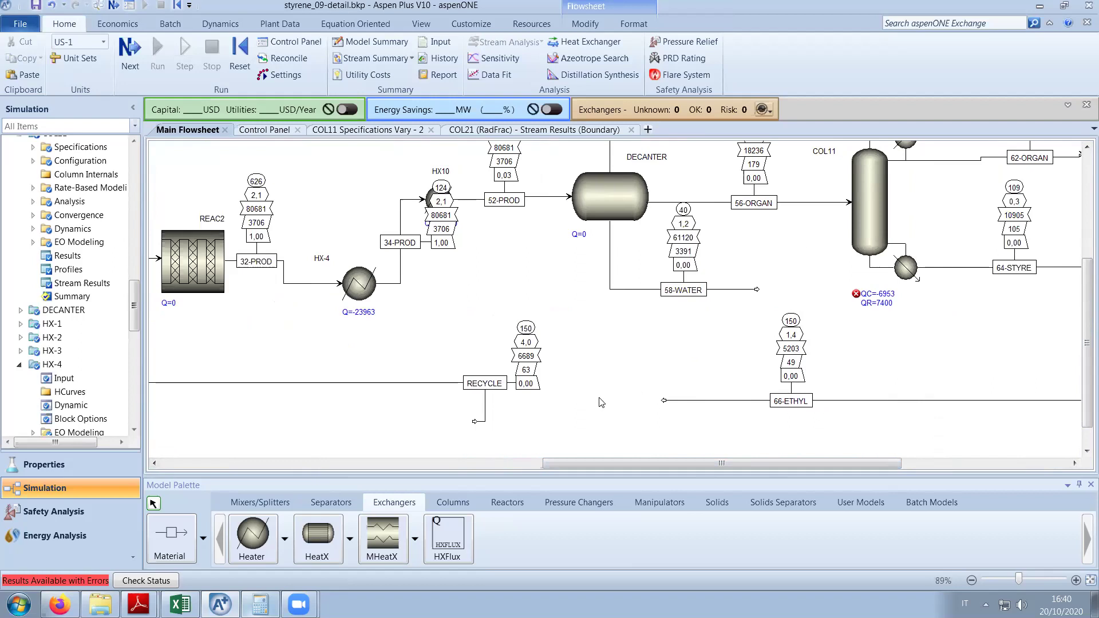
drag(485, 383, 371, 384)
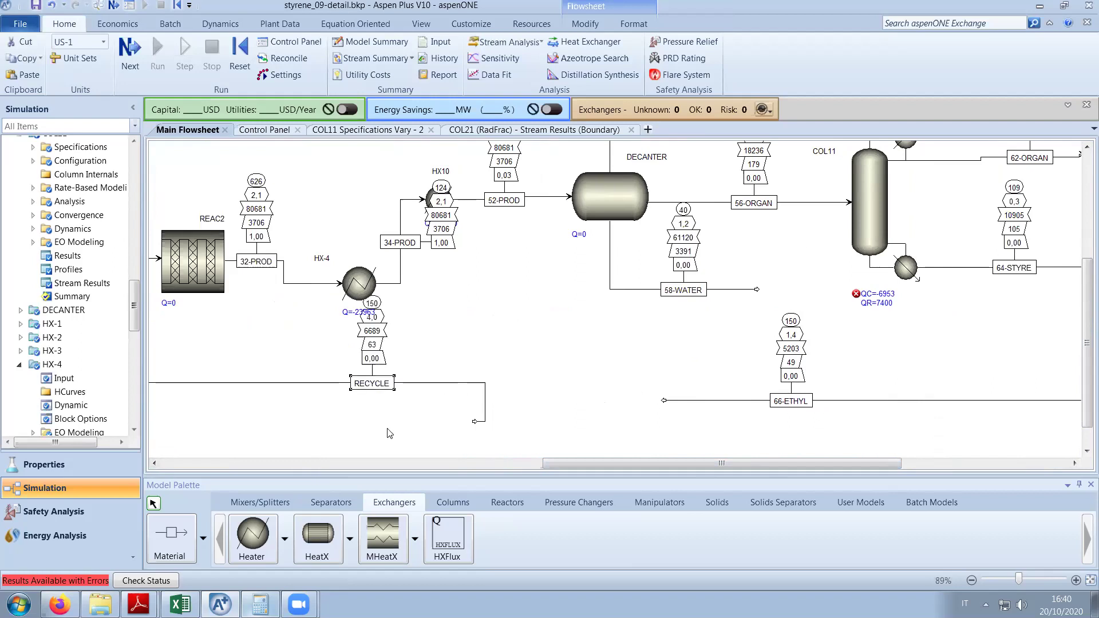
click(439, 383)
drag(438, 382, 440, 422)
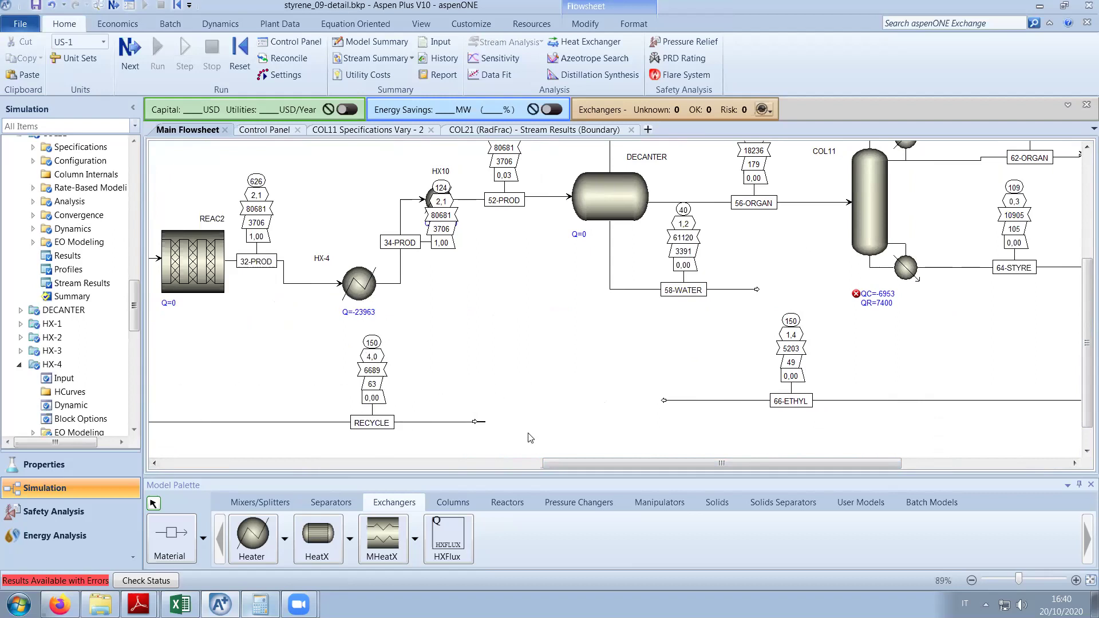
Set the ETHYLBEN mole flow of the RECYCLE stream to 50 kmol/hr.
double_click(427, 423)
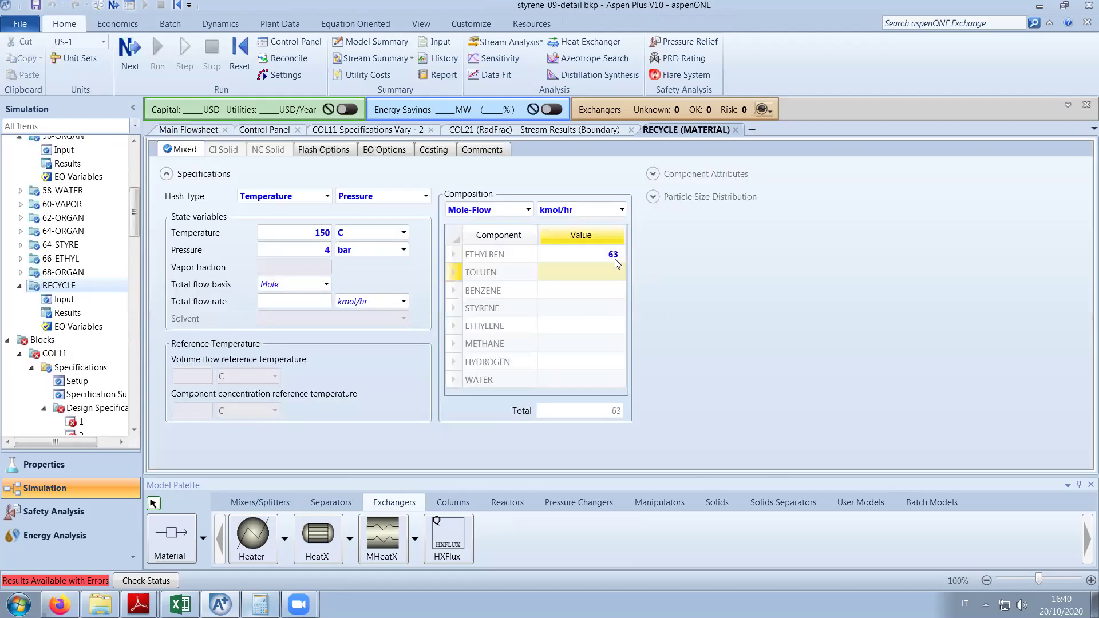
text(50)
key(Return)
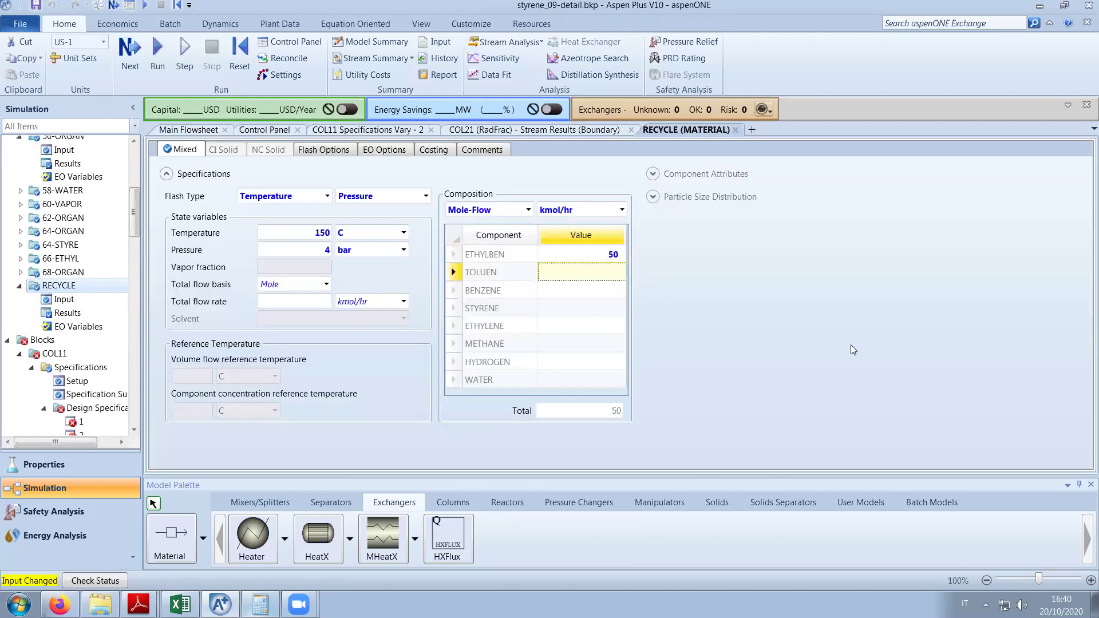
Set the STYRENE mole flow of the RECYCLE stream to 1 kmol/hr and close the stream's input form.
click(566, 308)
text(1)
key(Return)
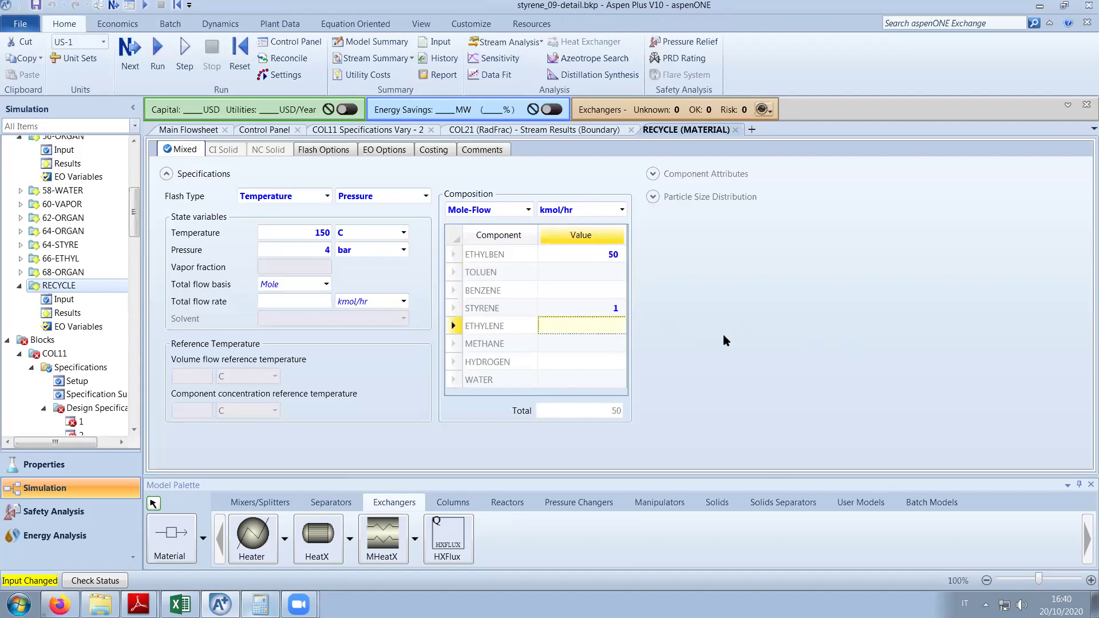
click(736, 130)
scroll(621, 342, down, 2)
scroll(622, 342, down, 3)
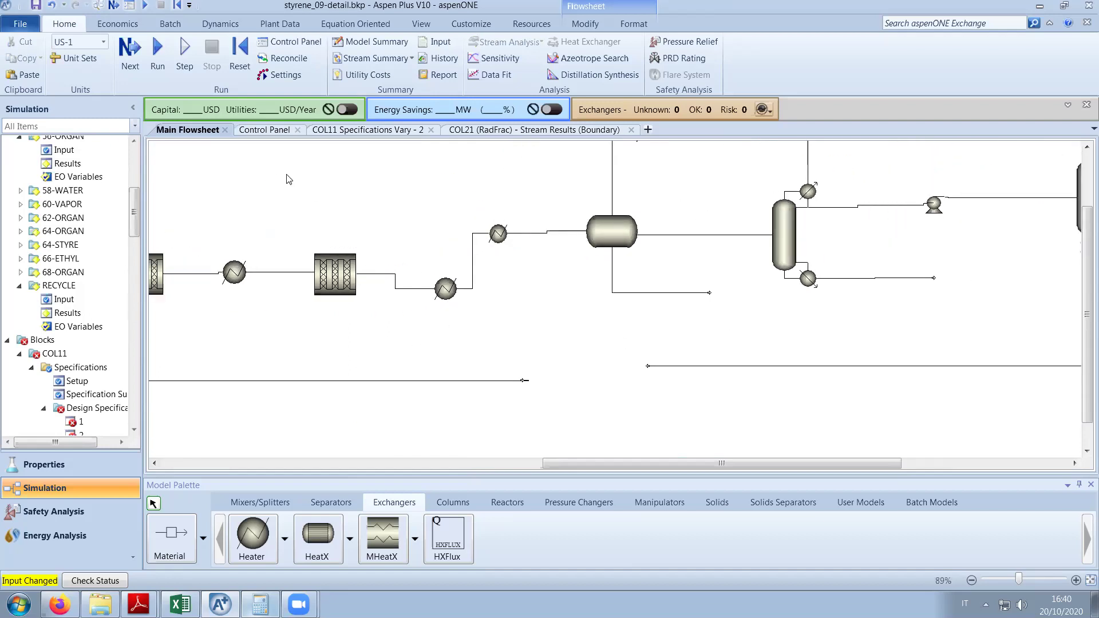
Rerun the simulation and review the convergence iterations of COL11 in the run messages.
click(267, 133)
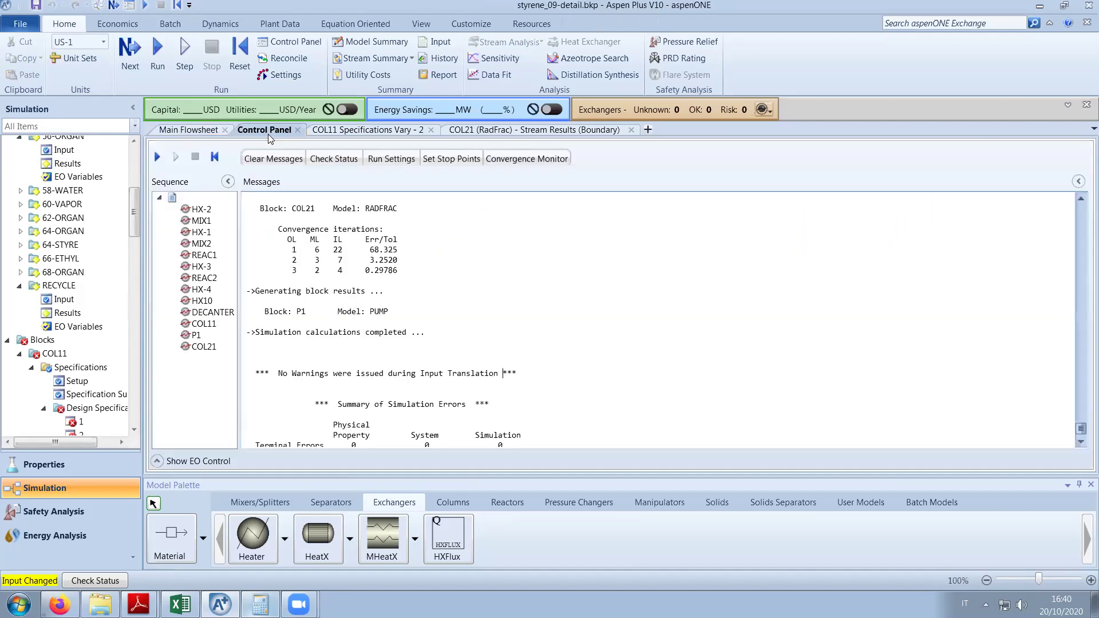
click(159, 67)
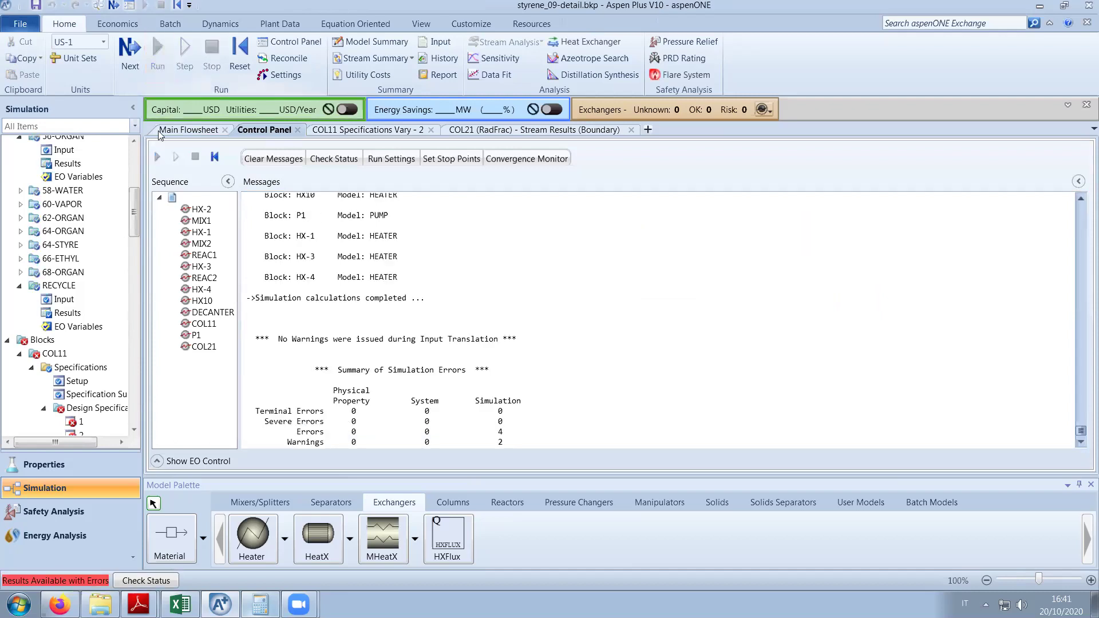
drag(135, 206, 134, 267)
scroll(687, 397, up, 3)
scroll(687, 397, up, 5)
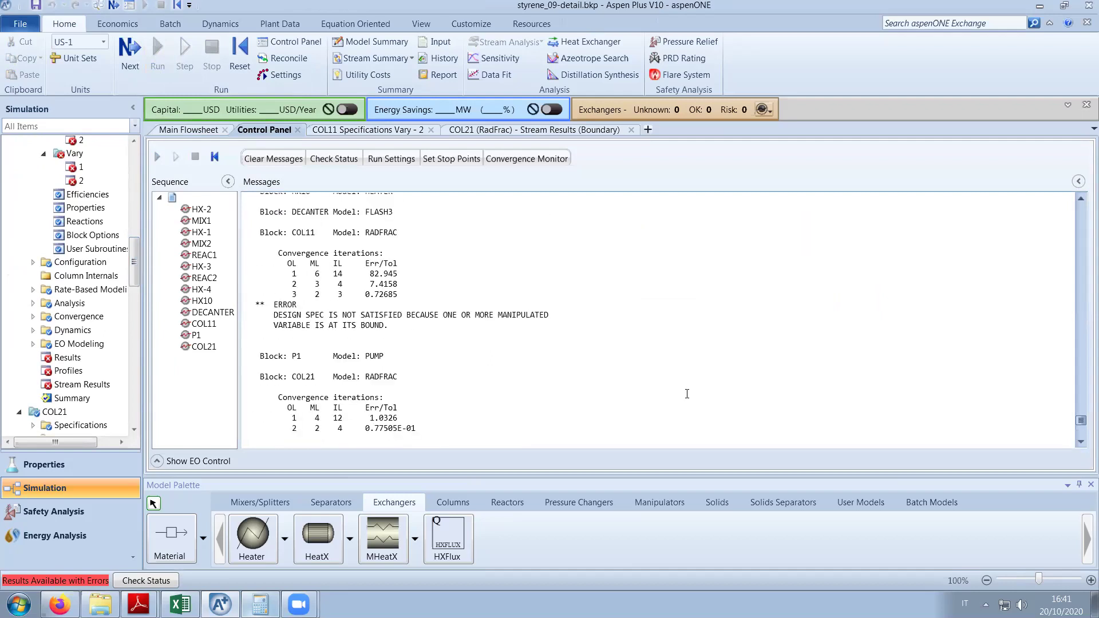
scroll(299, 264, down, 2)
scroll(331, 268, up, 3)
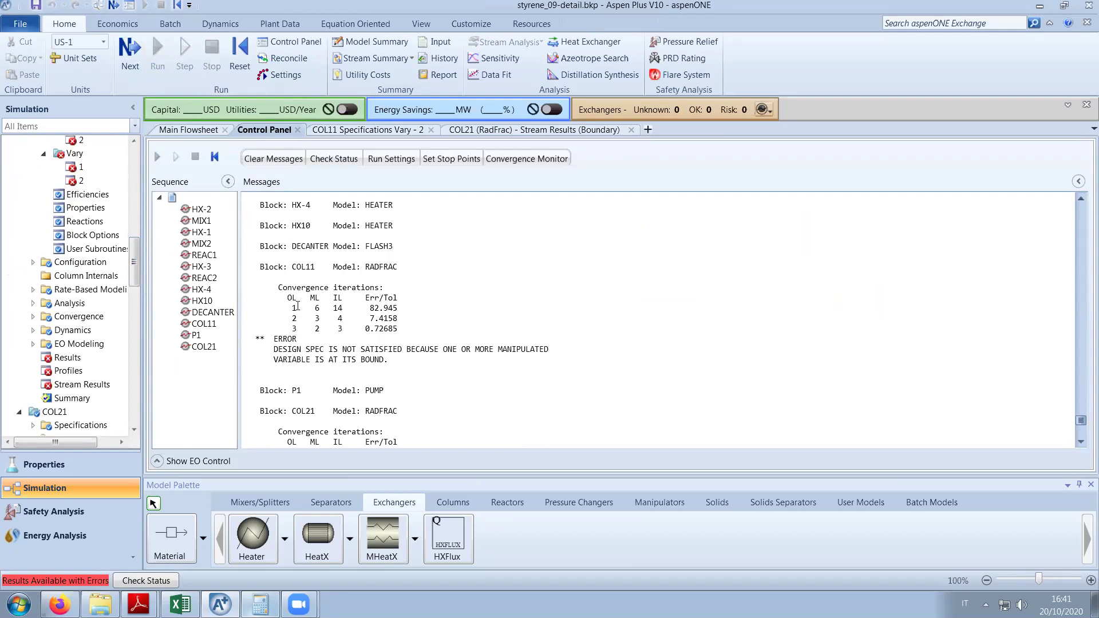
drag(292, 329, 399, 328)
click(418, 331)
scroll(133, 250, up, 2)
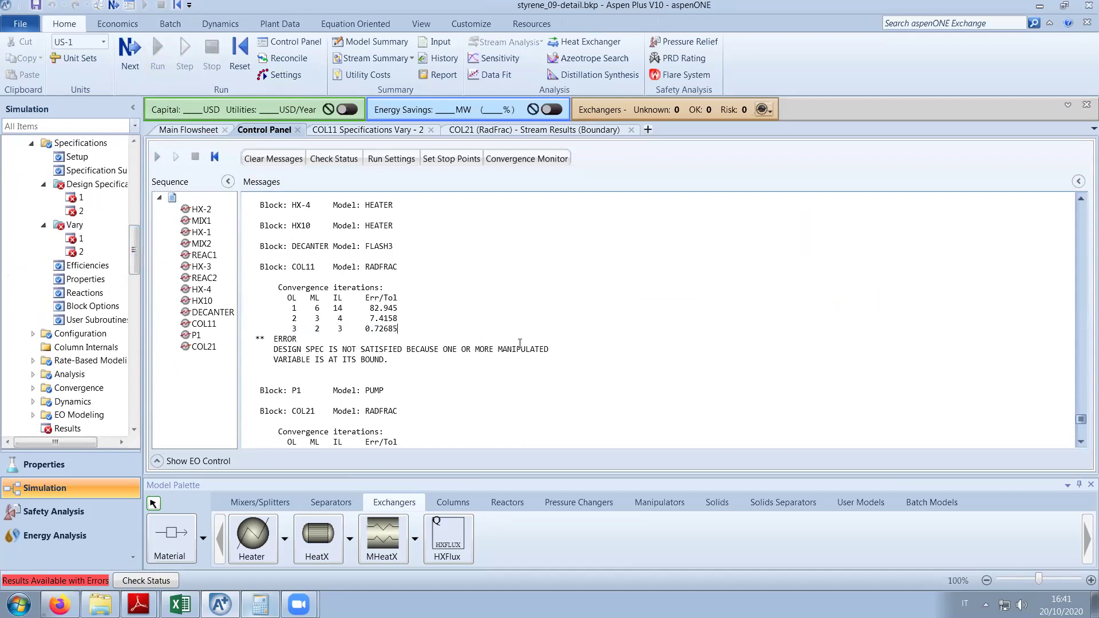
Compare the RECYCLE and 66-ETHYL stream results on the main flowsheet, and examine the results around COL11 and COL21.
click(188, 130)
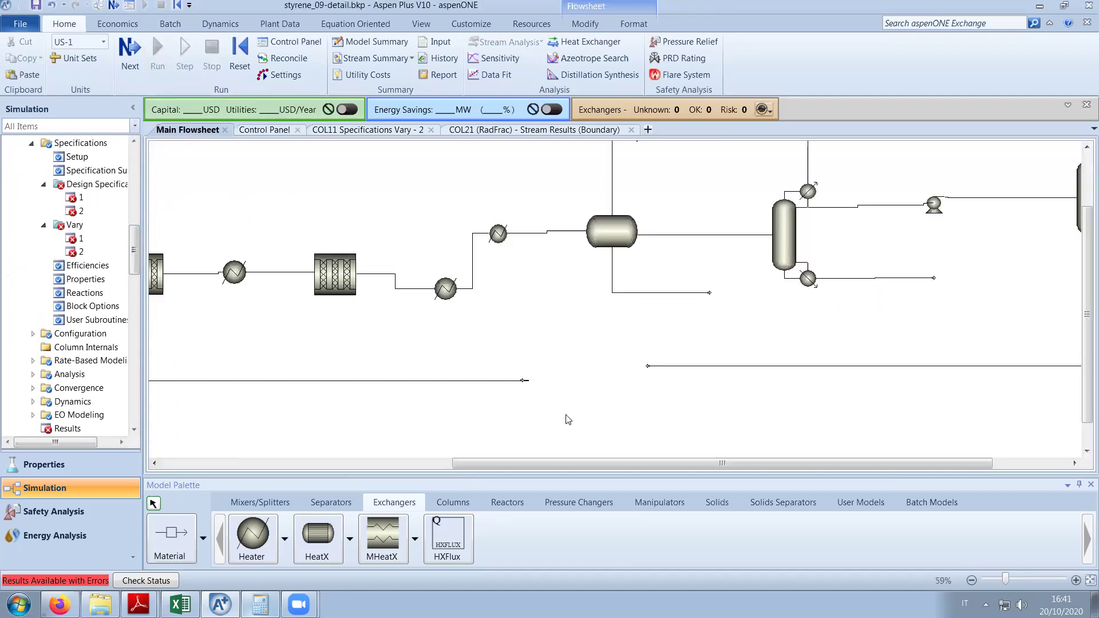
scroll(568, 420, up, 1)
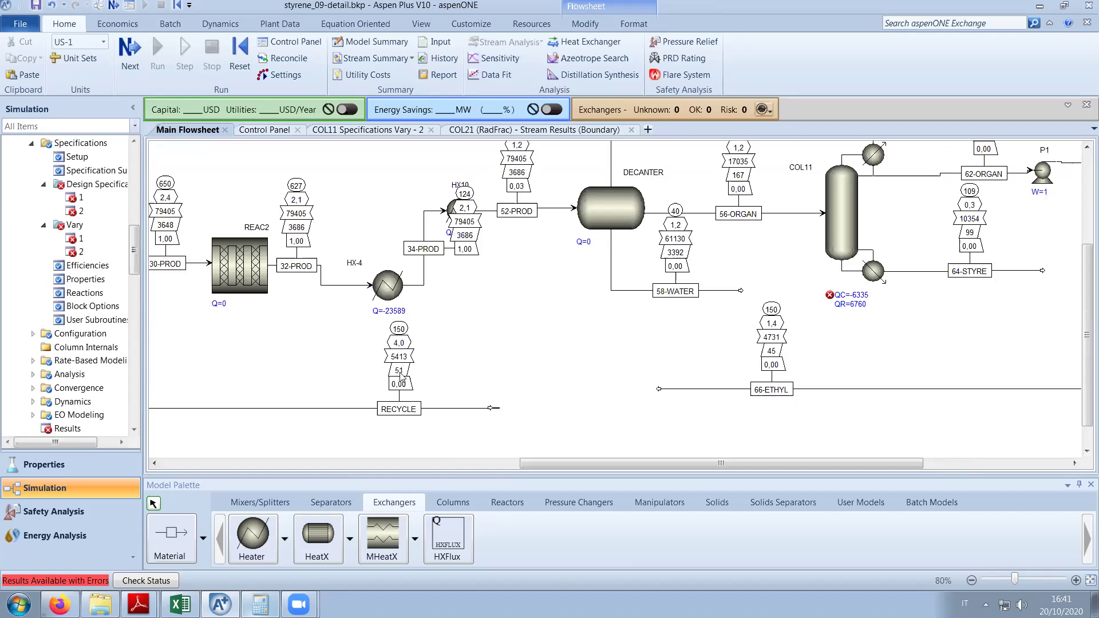
drag(777, 465, 827, 468)
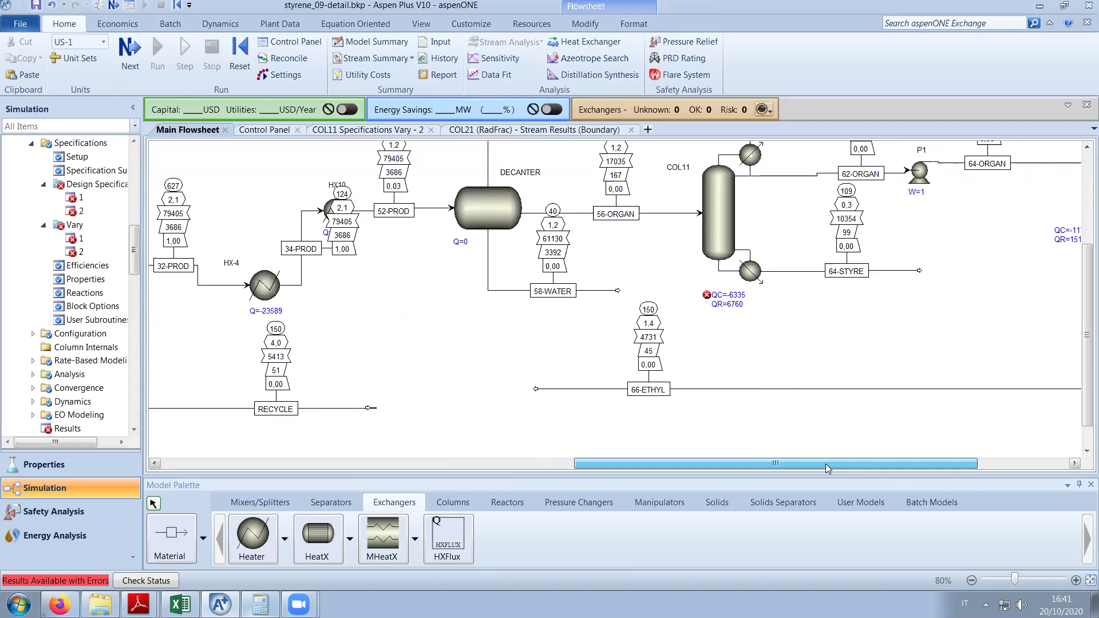
drag(828, 469, 778, 469)
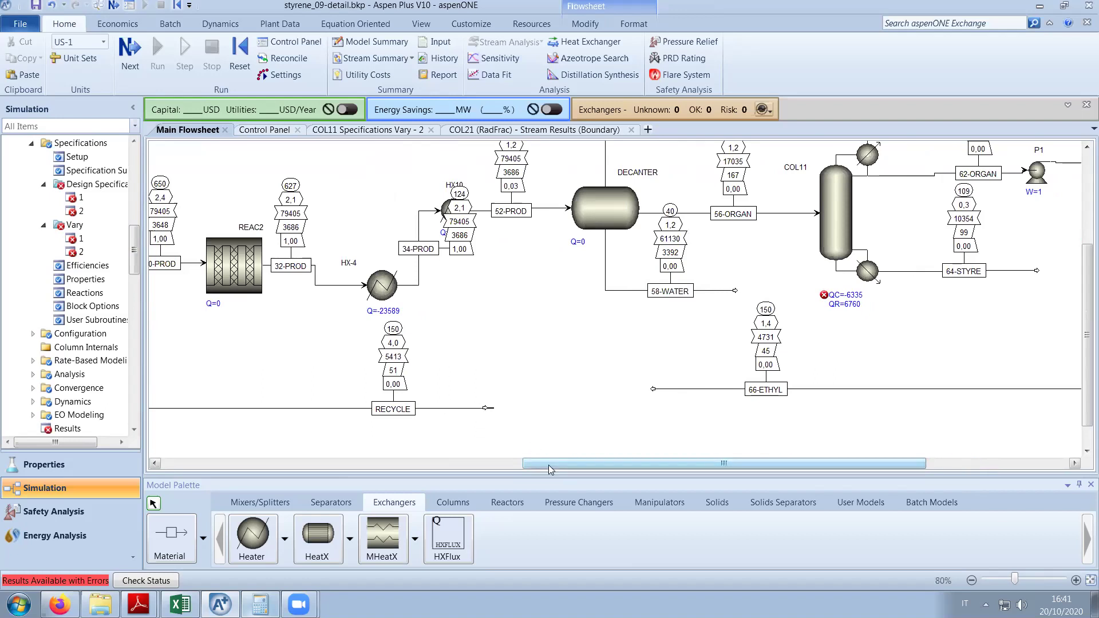
drag(551, 468, 695, 468)
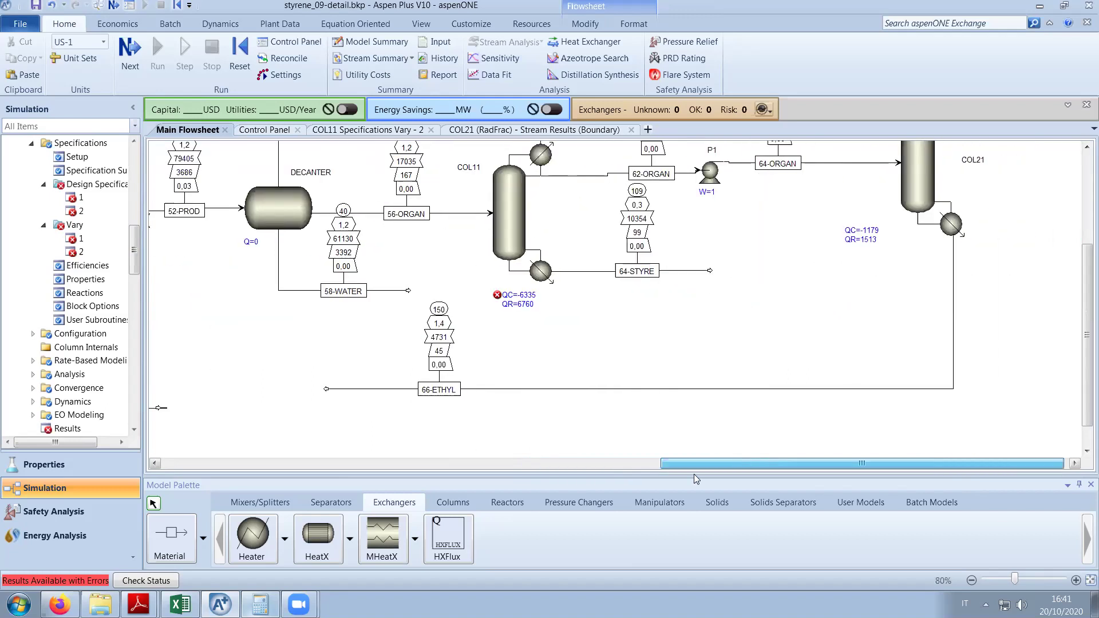
drag(1084, 381, 1084, 307)
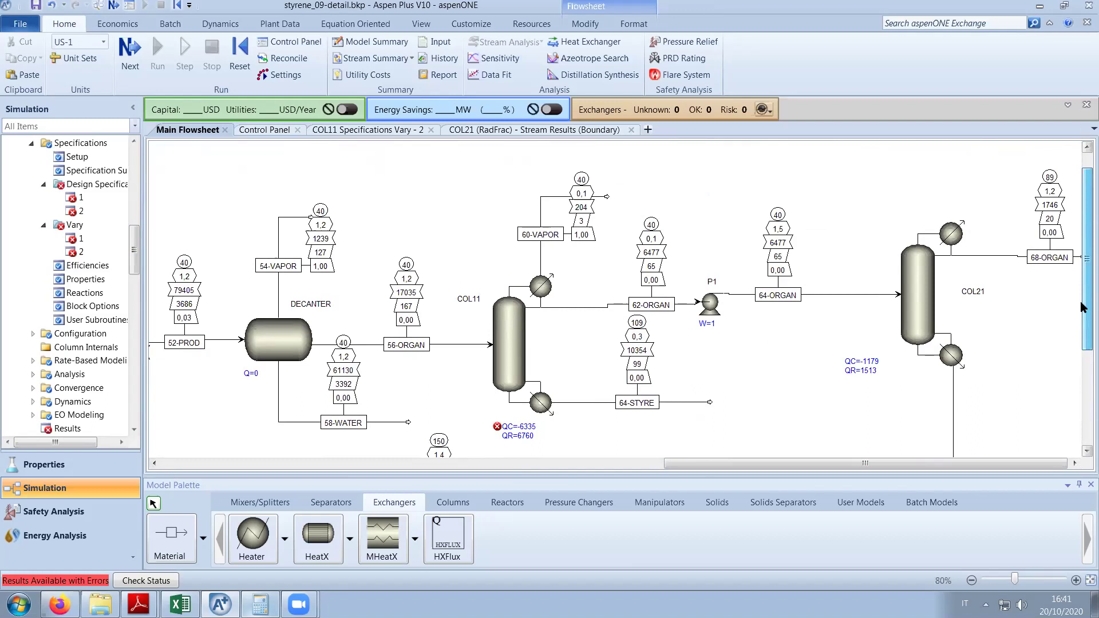
drag(1084, 308, 1084, 376)
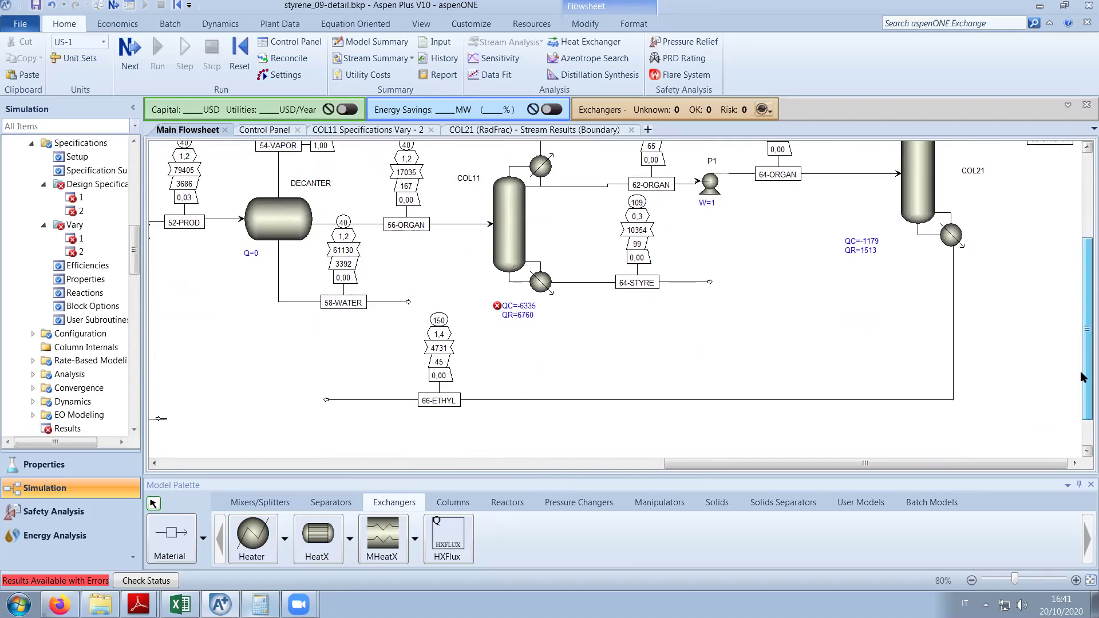
drag(771, 464, 497, 469)
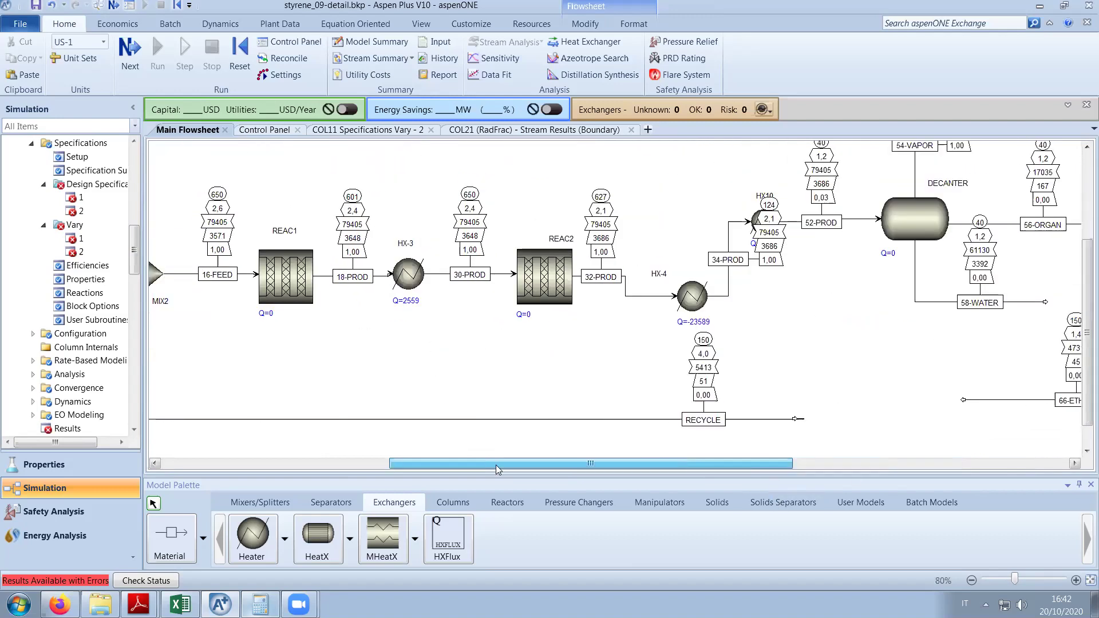
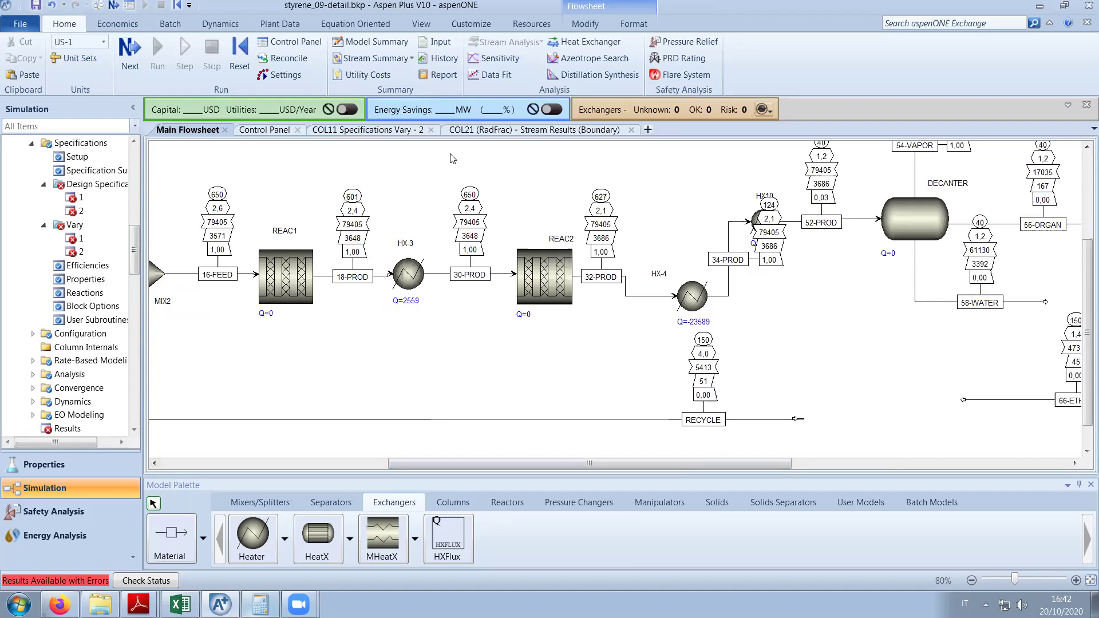
Set the length of reactor REAC1 to 2,2 meter.
click(277, 288)
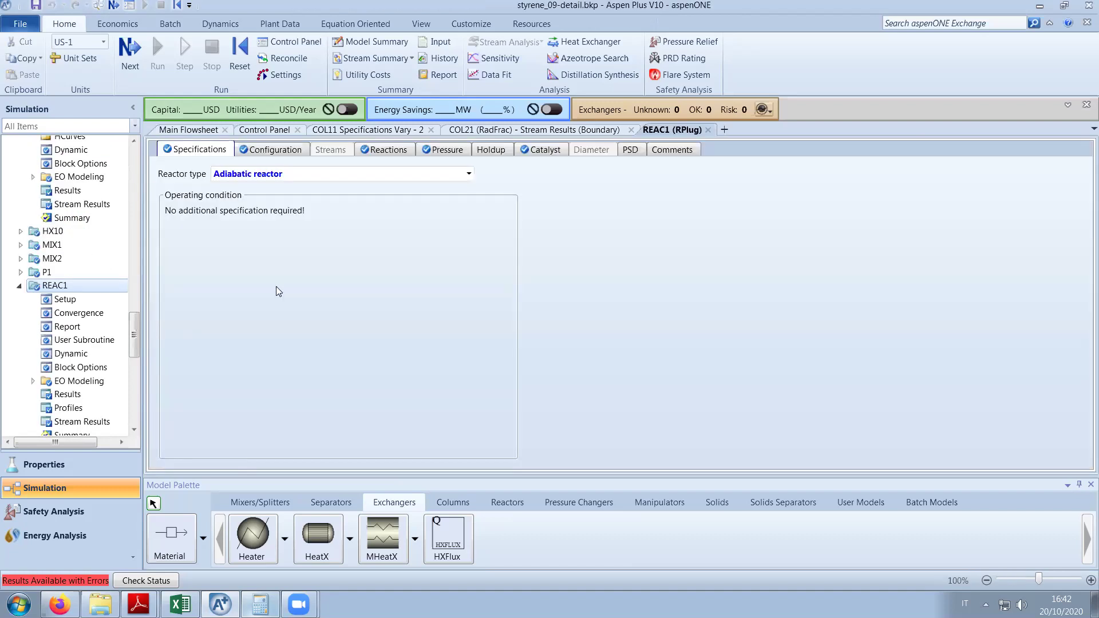
click(275, 150)
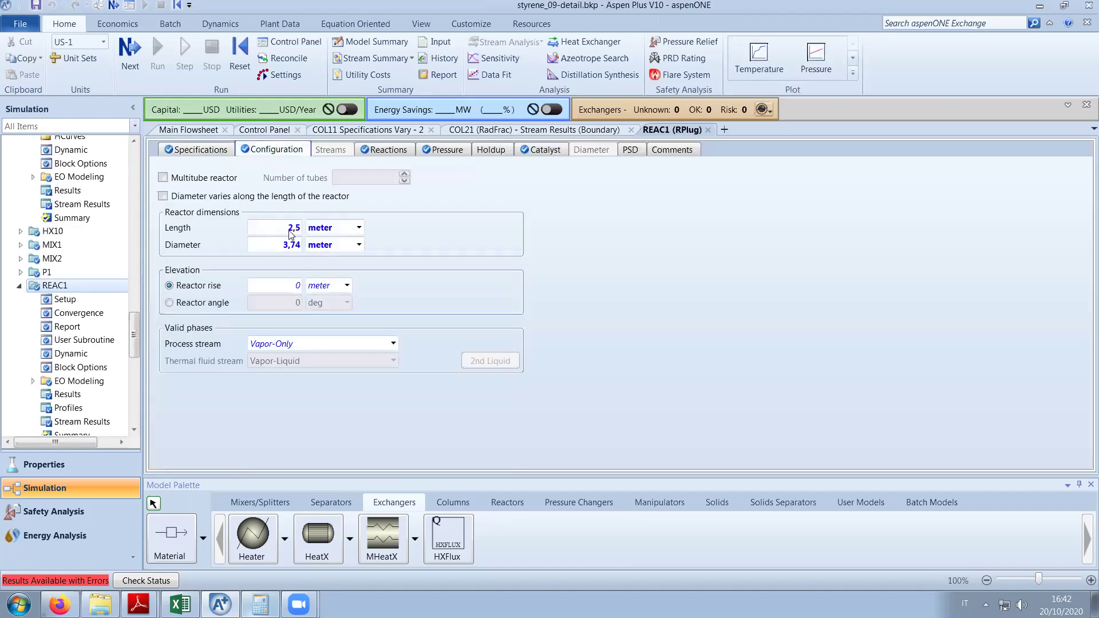
text(2,2)
key(Return)
Calculate 0,88 times 30 in the calculator and set REAC1's catalyst loading to 26 ton.
click(260, 604)
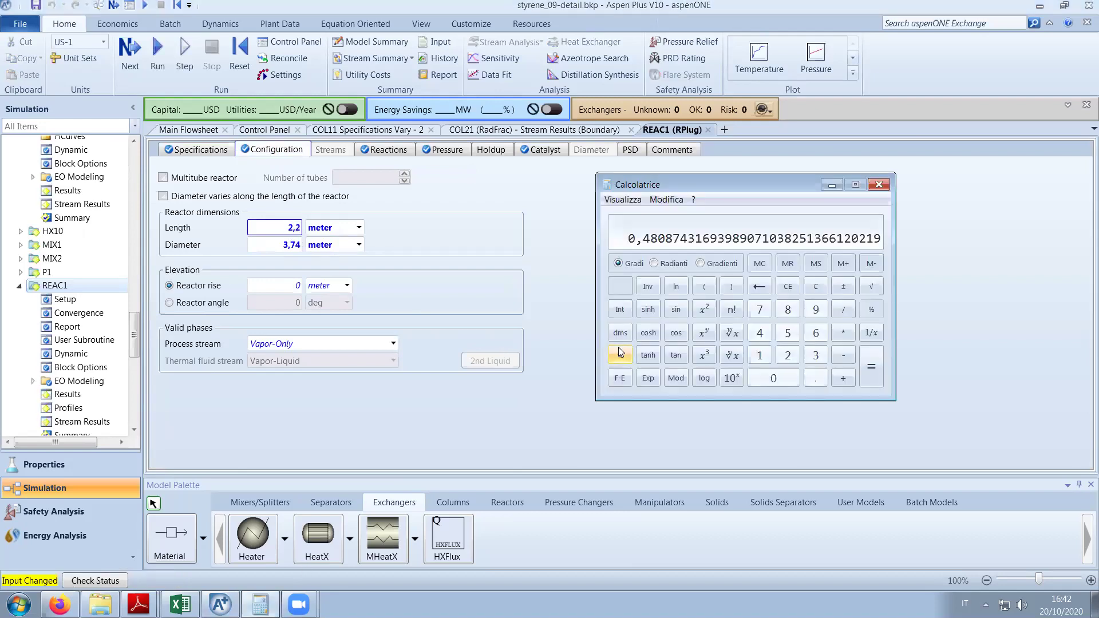
text(0,88)
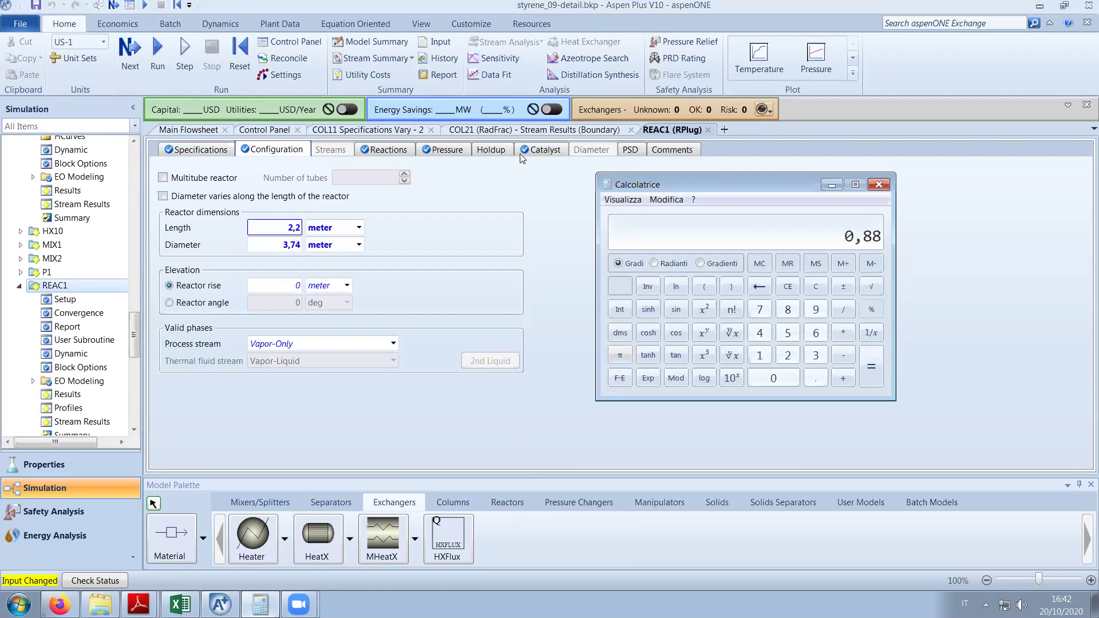
click(542, 149)
click(260, 604)
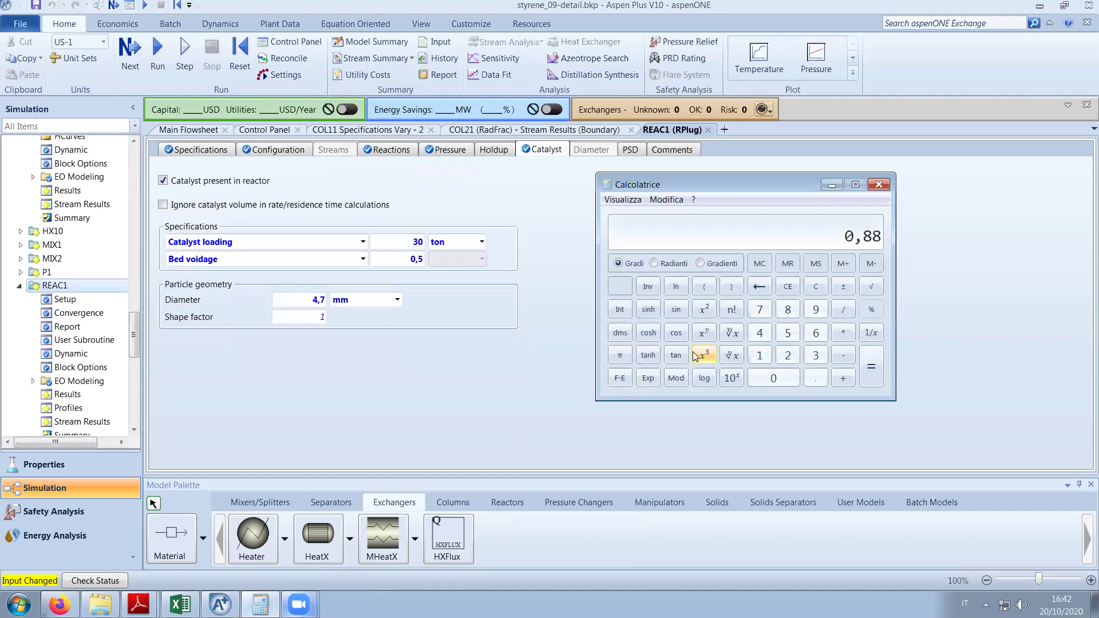
text(*30=)
click(409, 245)
text(26)
Set the length of reactor REAC2 to 2,2 meter and its catalyst loading to 26 ton.
drag(139, 339, 139, 371)
click(77, 256)
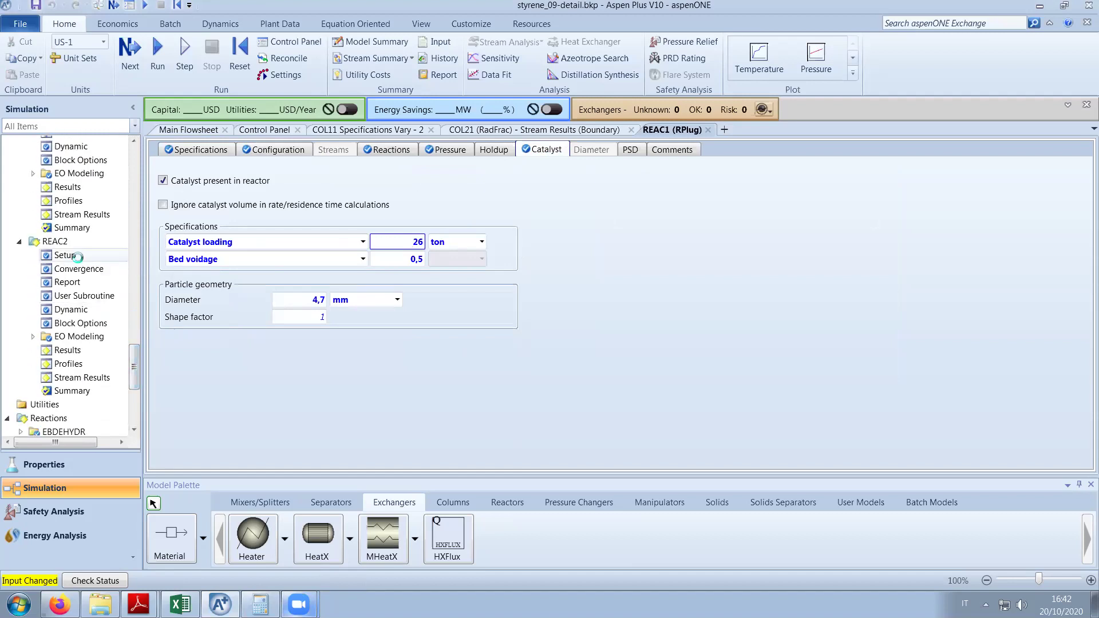
click(252, 152)
click(291, 229)
text(2,2)
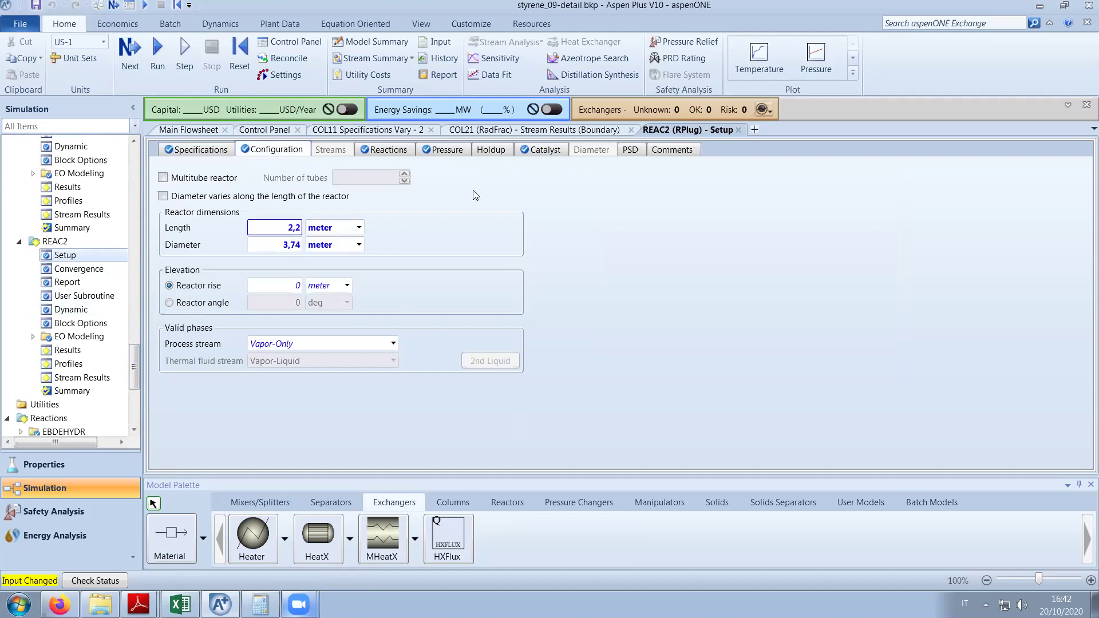
click(533, 151)
click(408, 242)
double_click(407, 242)
text(26)
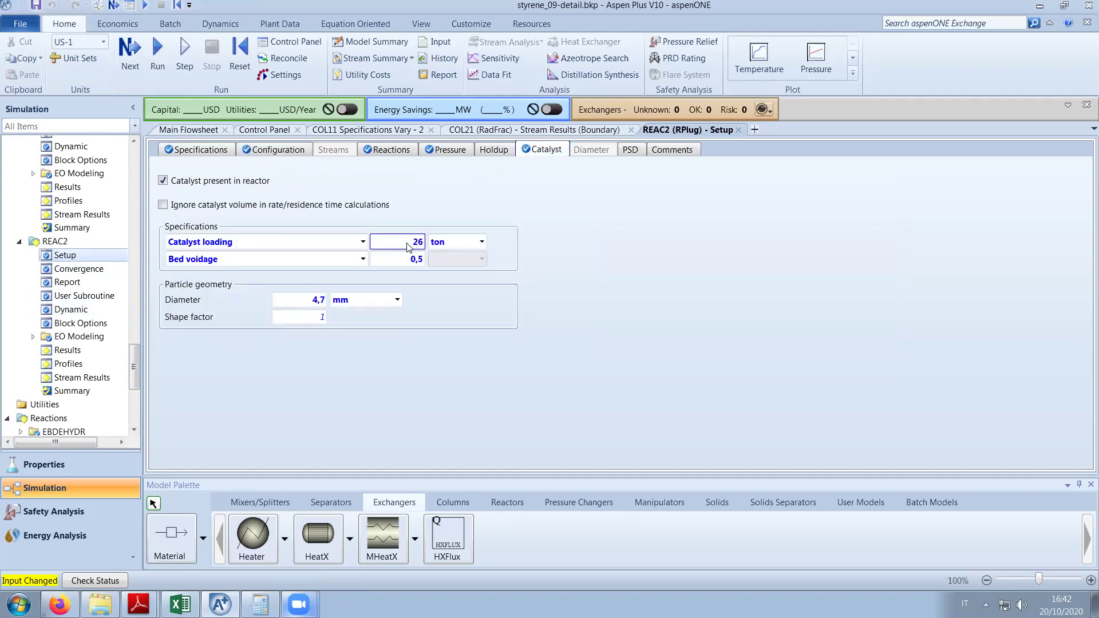
Rerun the simulation with the modified reactors and review the COL11 and COL21 convergence messages.
click(258, 132)
click(198, 133)
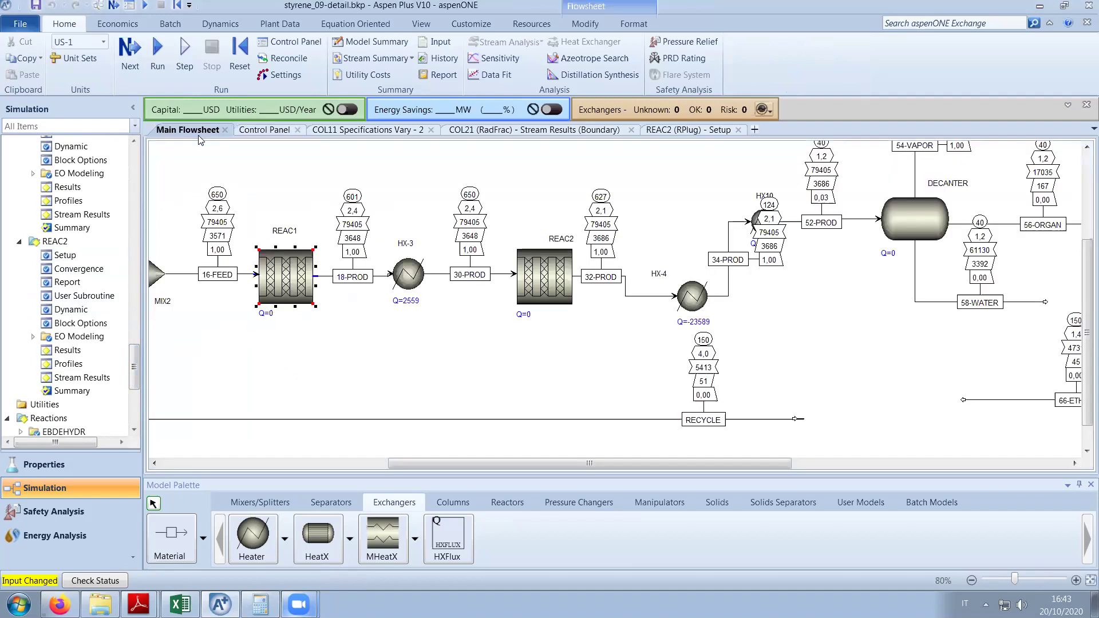
click(159, 64)
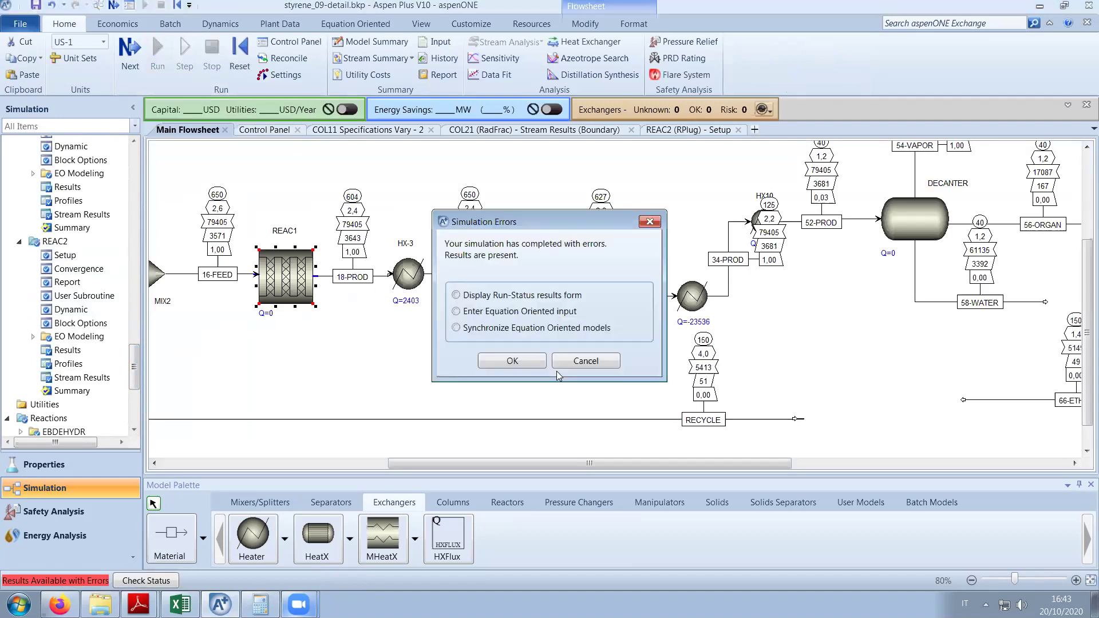
click(575, 360)
drag(134, 377, 133, 290)
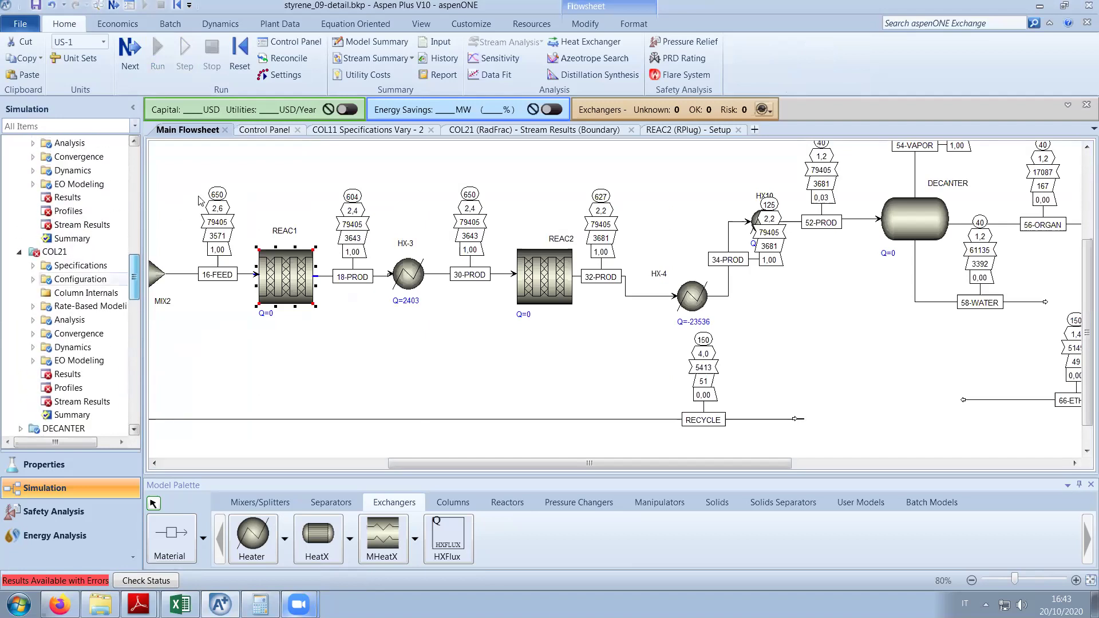
click(280, 131)
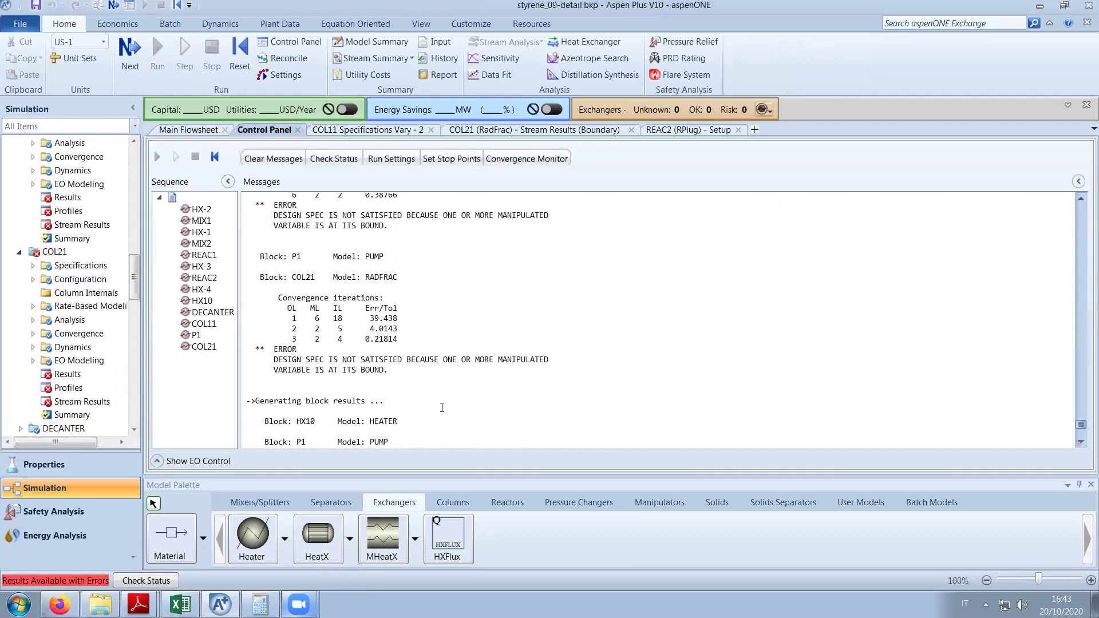
scroll(442, 408, up, 1)
scroll(442, 408, up, 2)
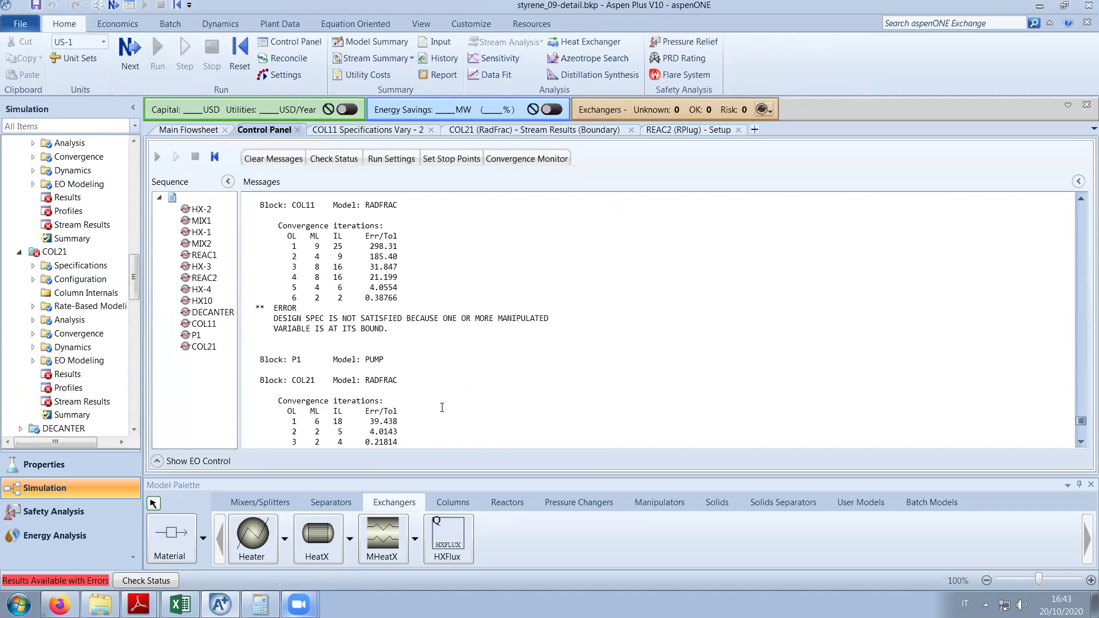
scroll(327, 229, down, 1)
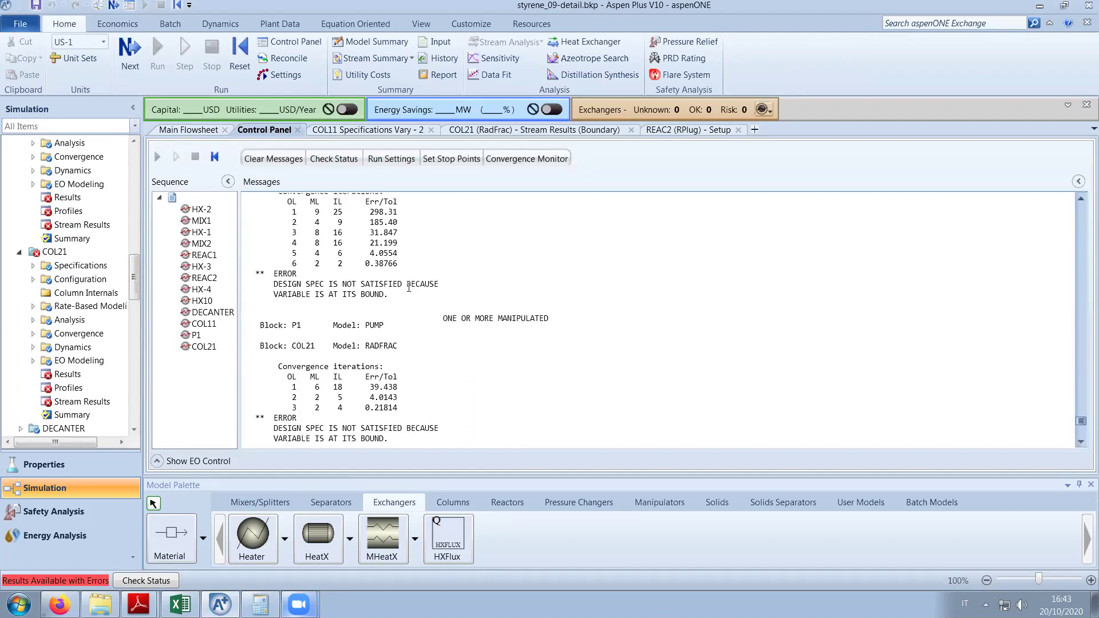
Compare the recalculated 66-ETHYL flow with RECYCLE on the main flowsheet and examine the COL11 and COL21 product streams.
click(189, 129)
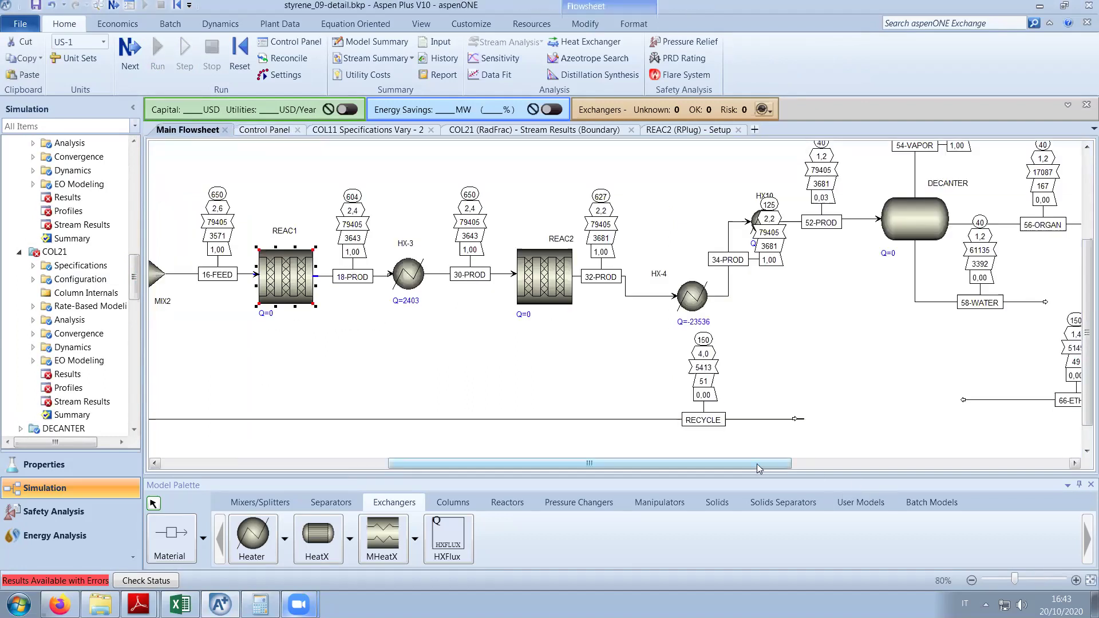
drag(756, 467, 935, 465)
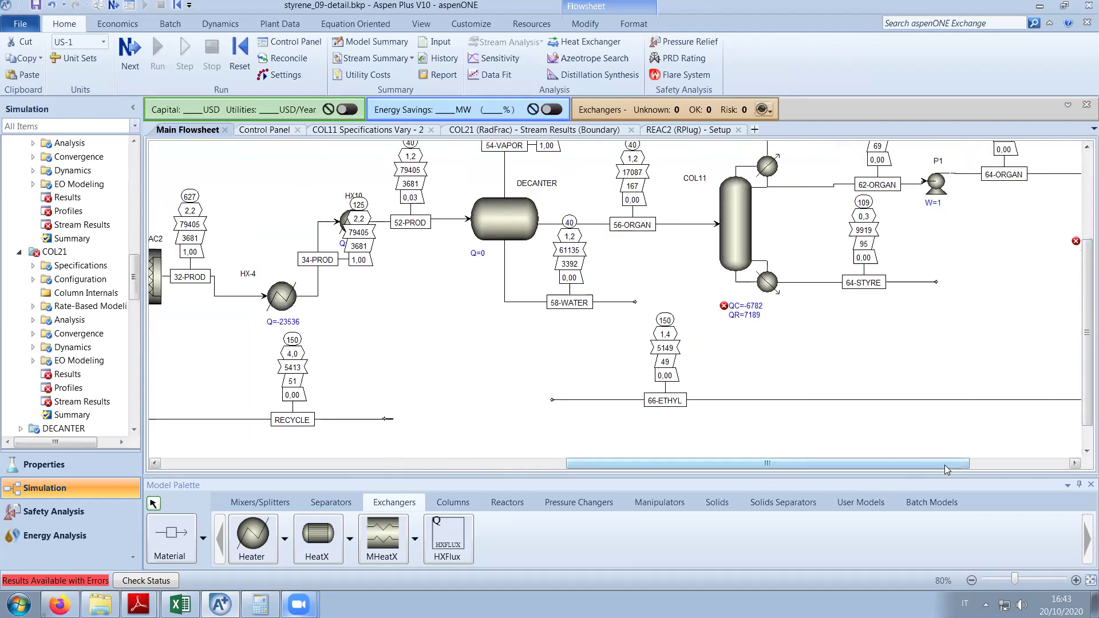
scroll(842, 467, left, 2)
scroll(841, 466, left, 3)
drag(842, 465, 1031, 475)
mouse_move(1083, 415)
mouse_down()
mouse_move(1084, 346)
mouse_move(1084, 403)
mouse_up()
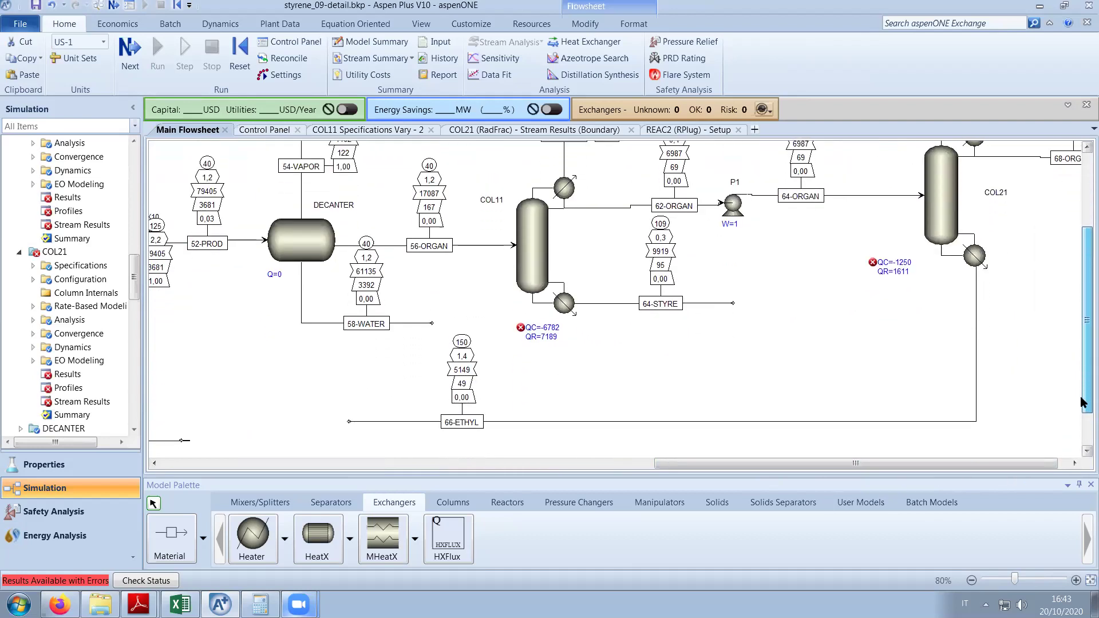
drag(873, 463, 691, 488)
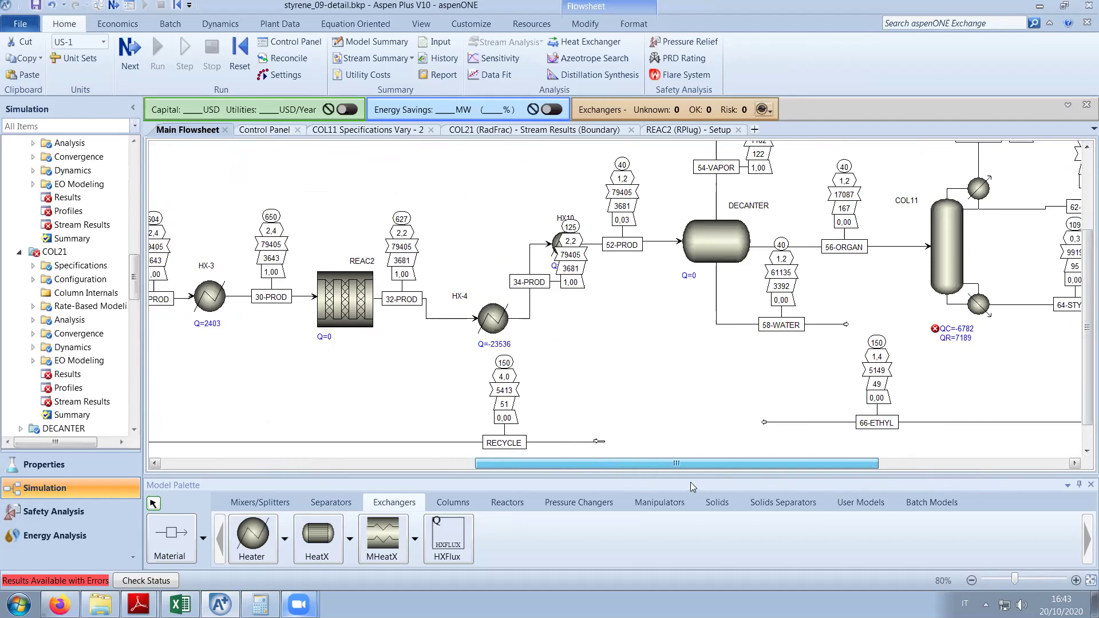
drag(691, 482, 818, 488)
mouse_move(1082, 367)
mouse_down()
mouse_move(1083, 323)
mouse_move(1071, 379)
mouse_up()
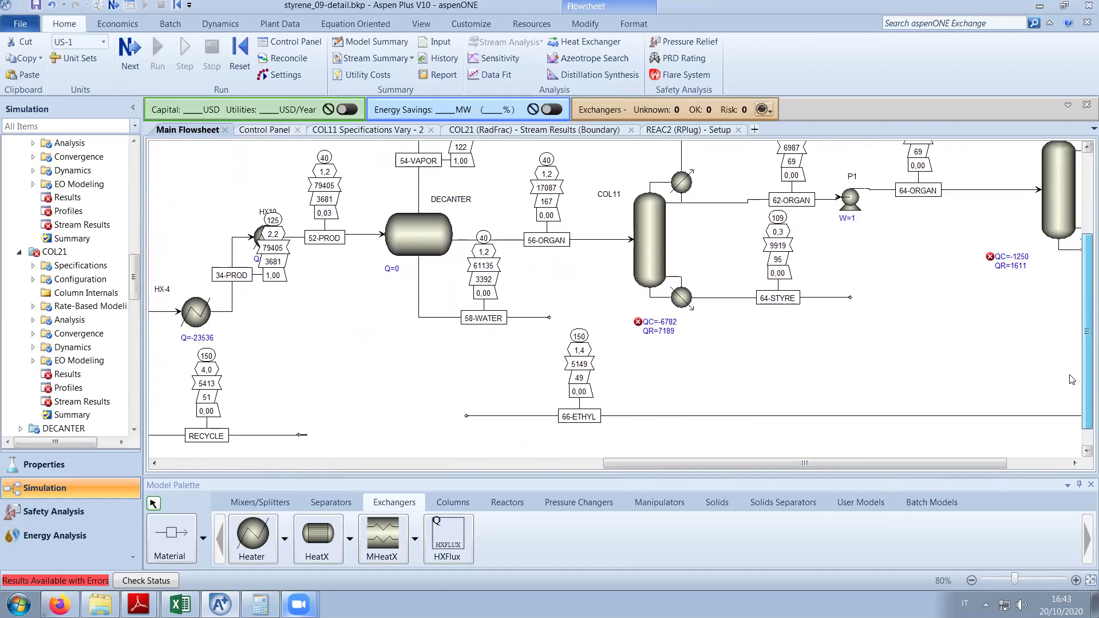
Review the results of COL11's styrene purity and recovery design specifications.
scroll(1072, 380, up, 3)
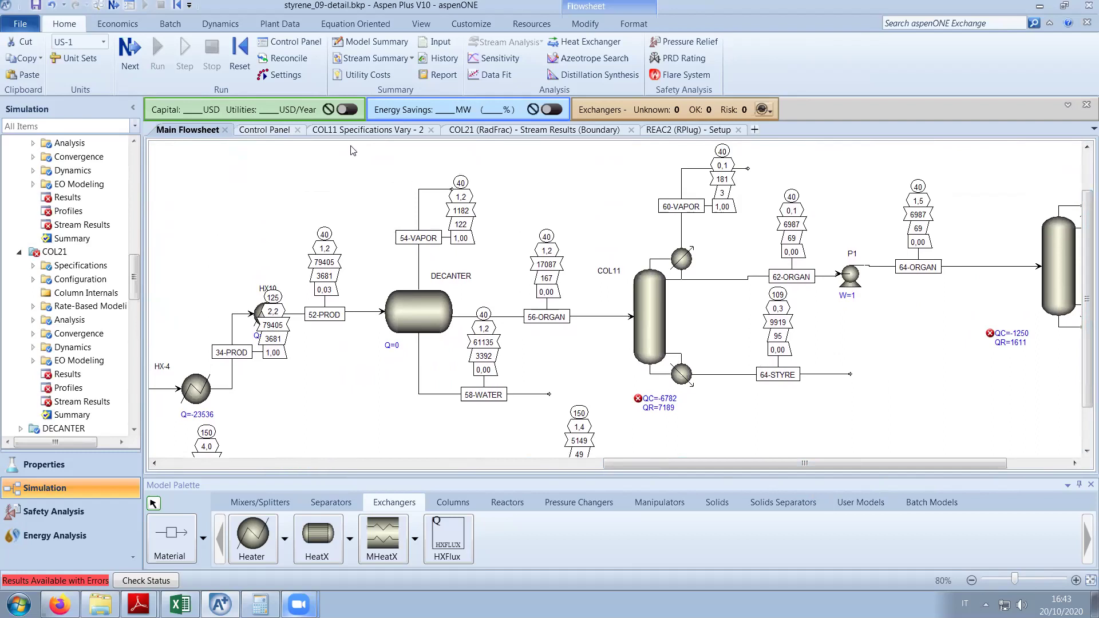
click(364, 131)
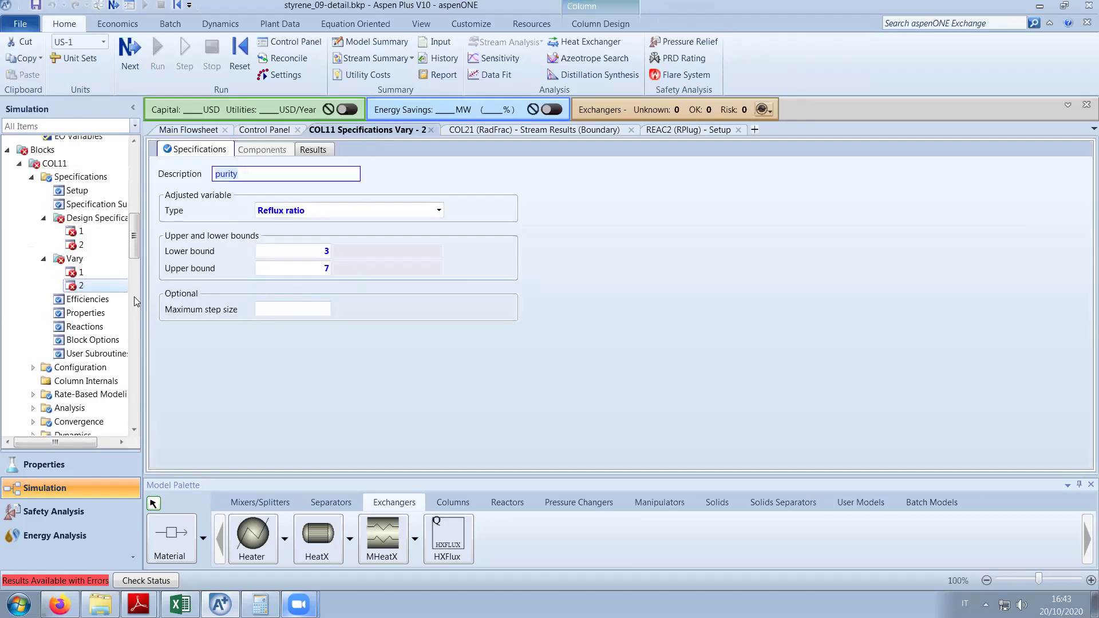
click(109, 245)
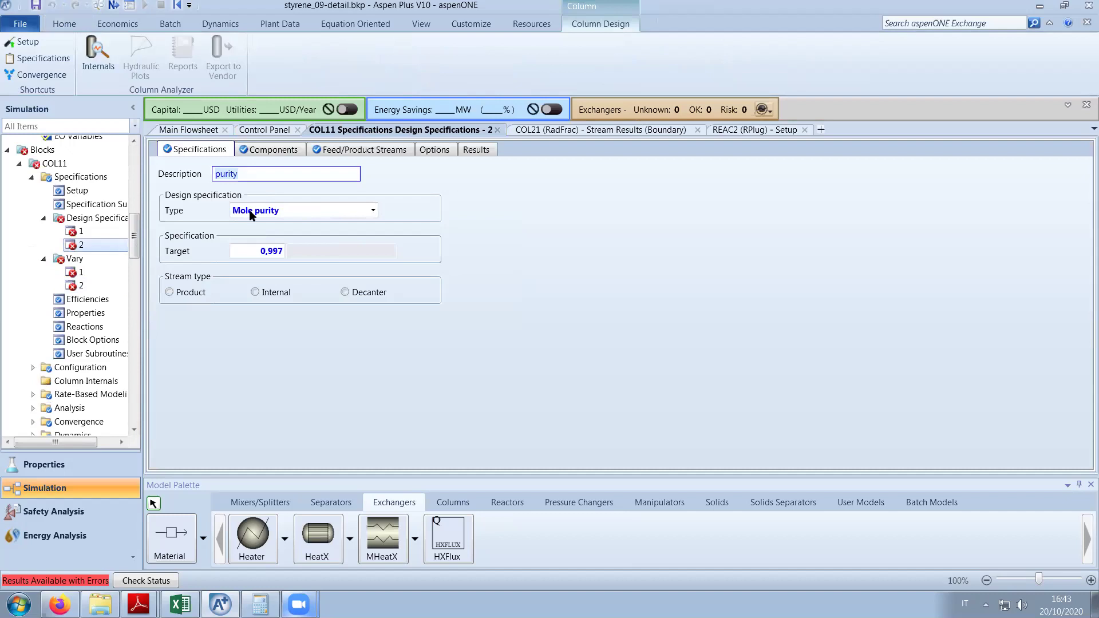
click(466, 152)
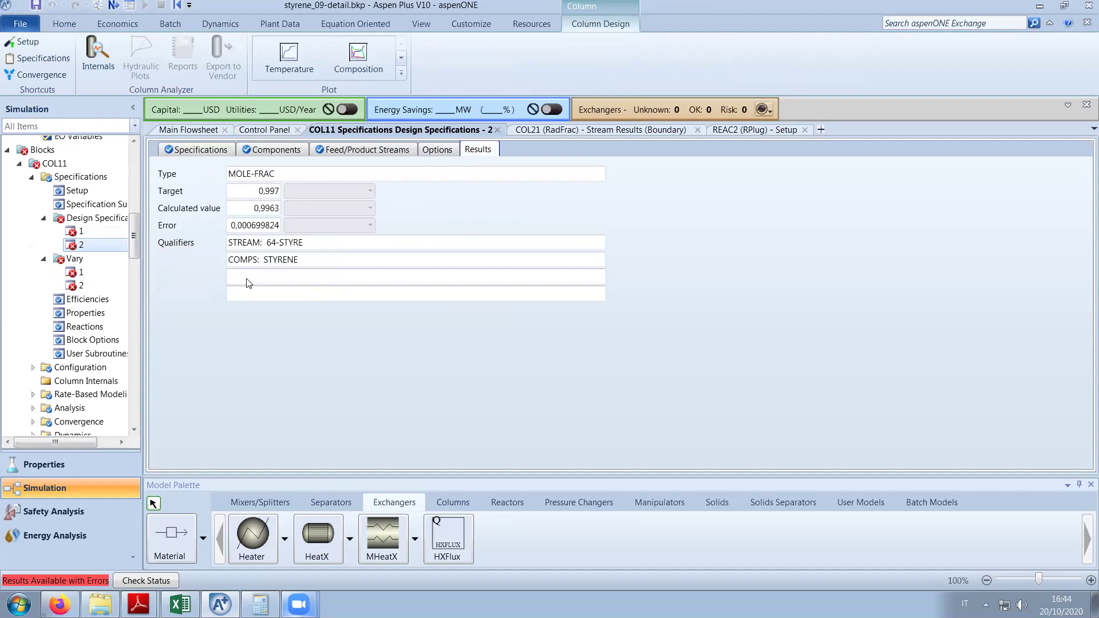
click(109, 232)
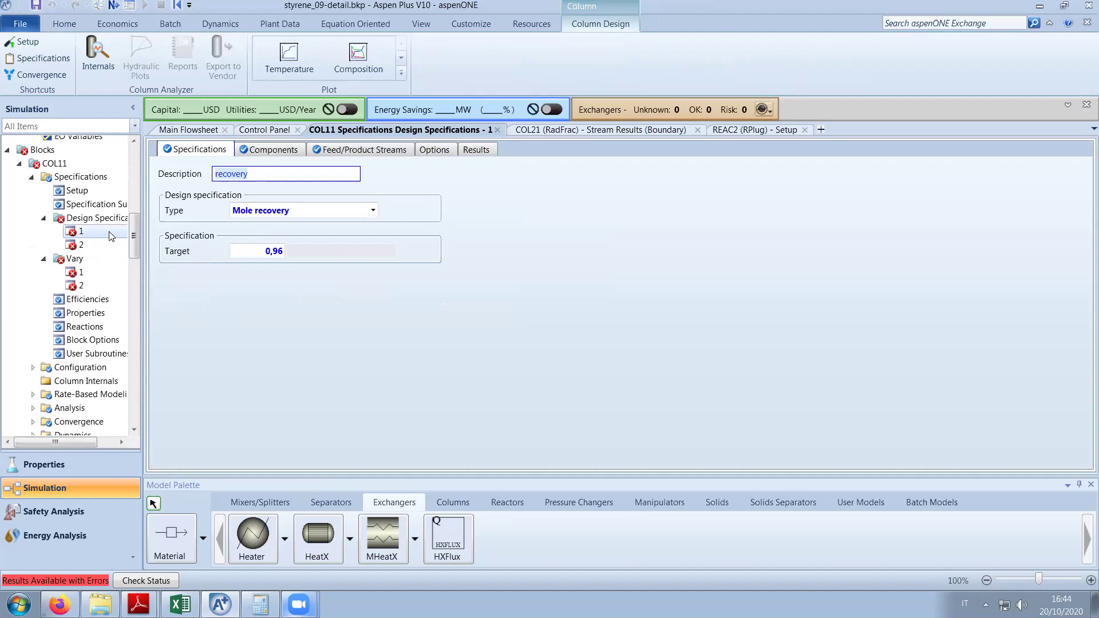
click(479, 150)
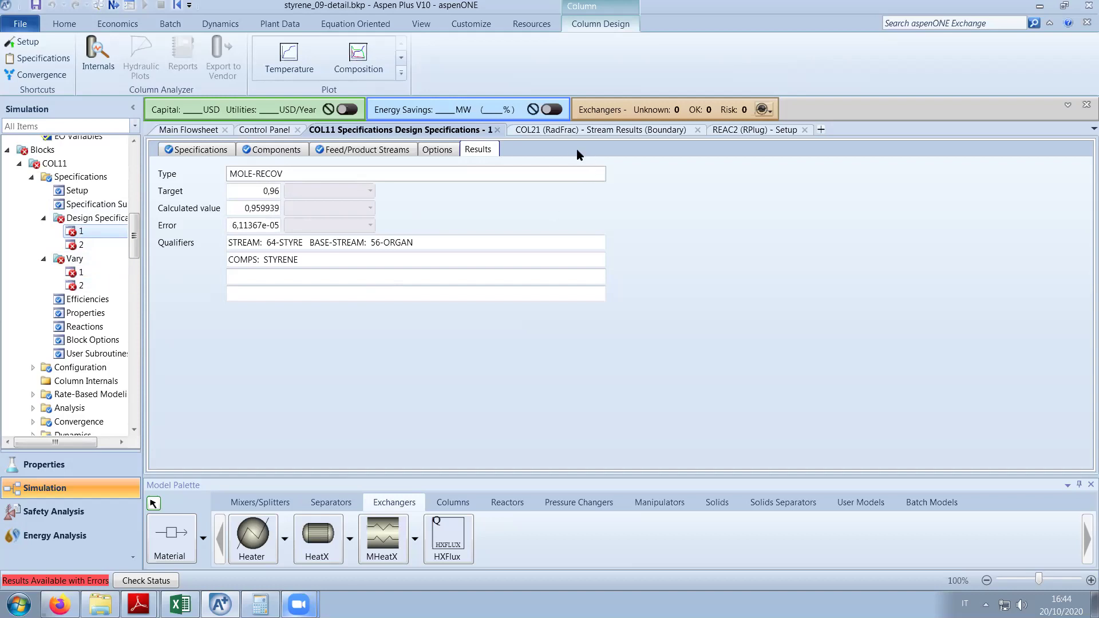
Check the results of COL21's ethylbenzene recovery specification and its bottoms to feed ratio vary.
click(564, 130)
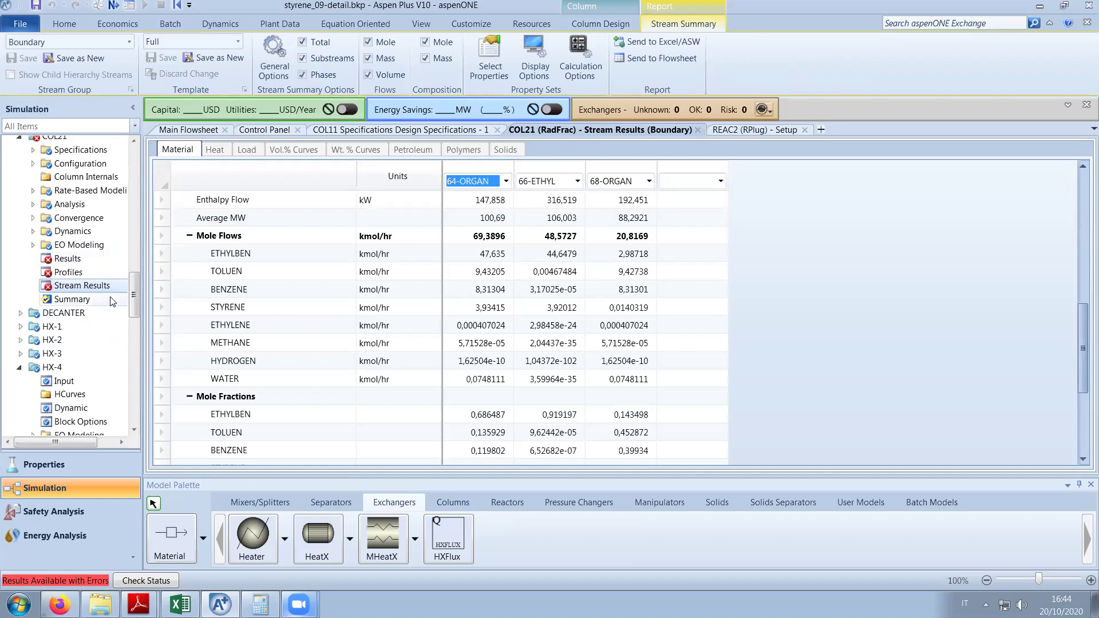
scroll(136, 307, up, 2)
click(32, 231)
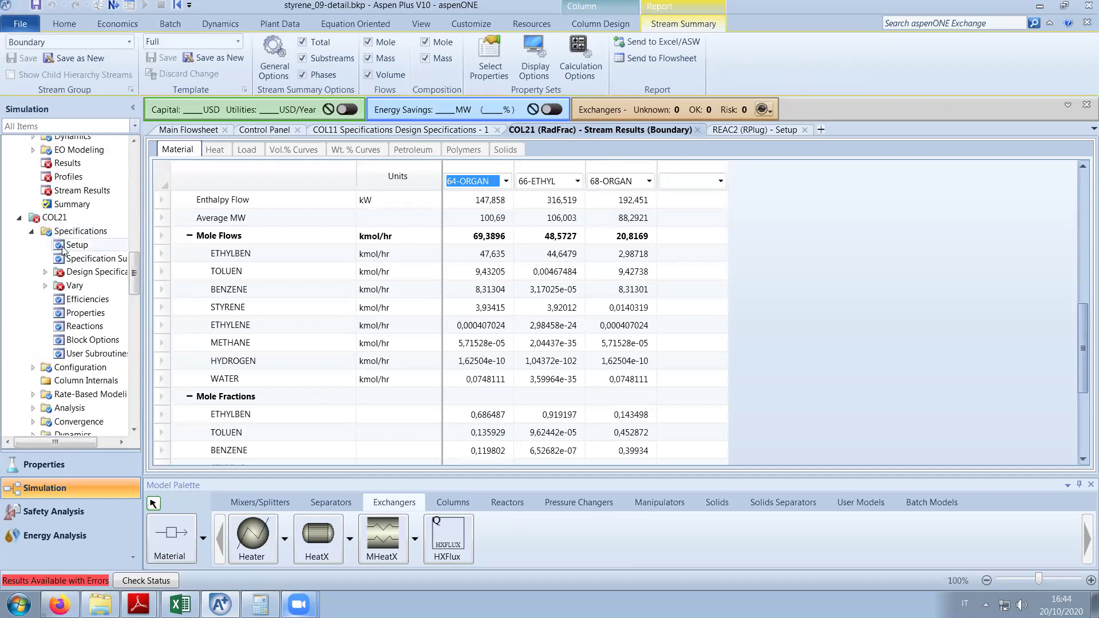
click(43, 271)
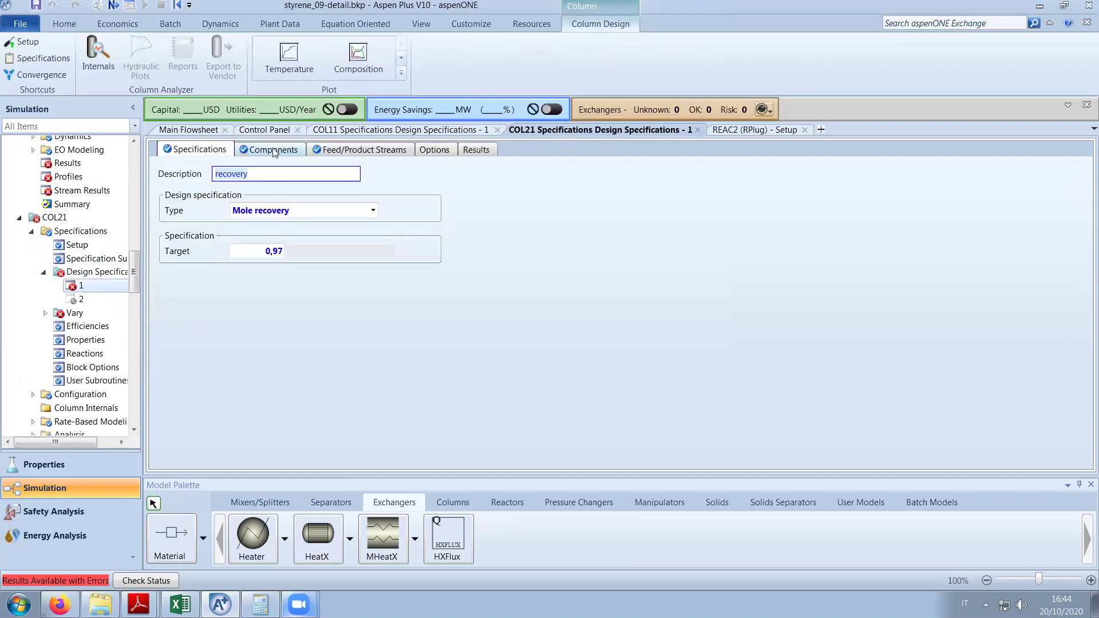
click(467, 151)
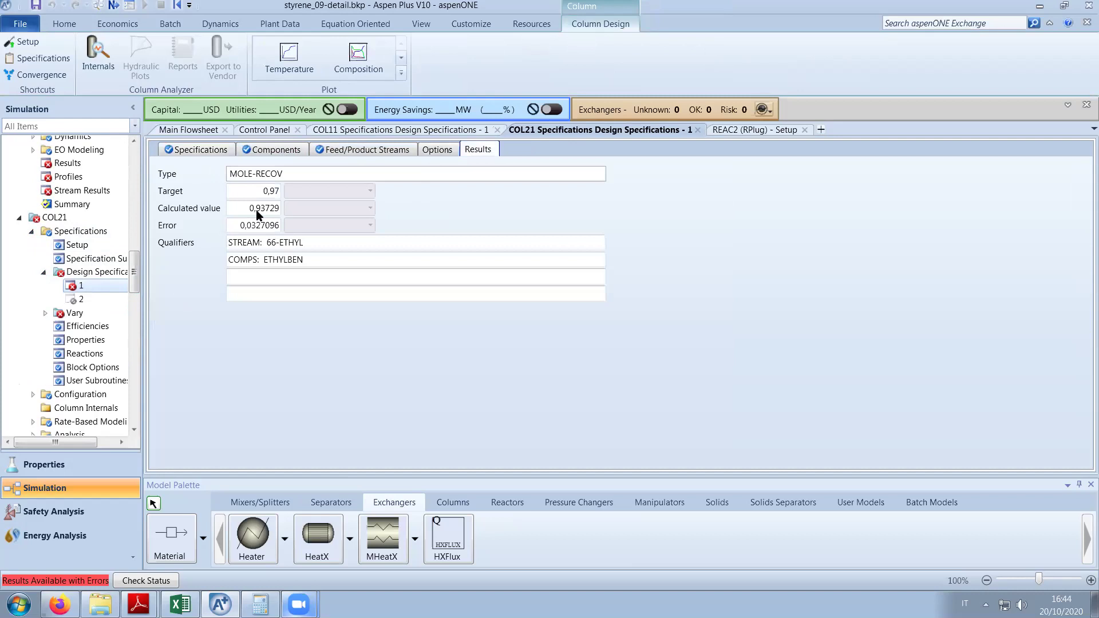
click(76, 314)
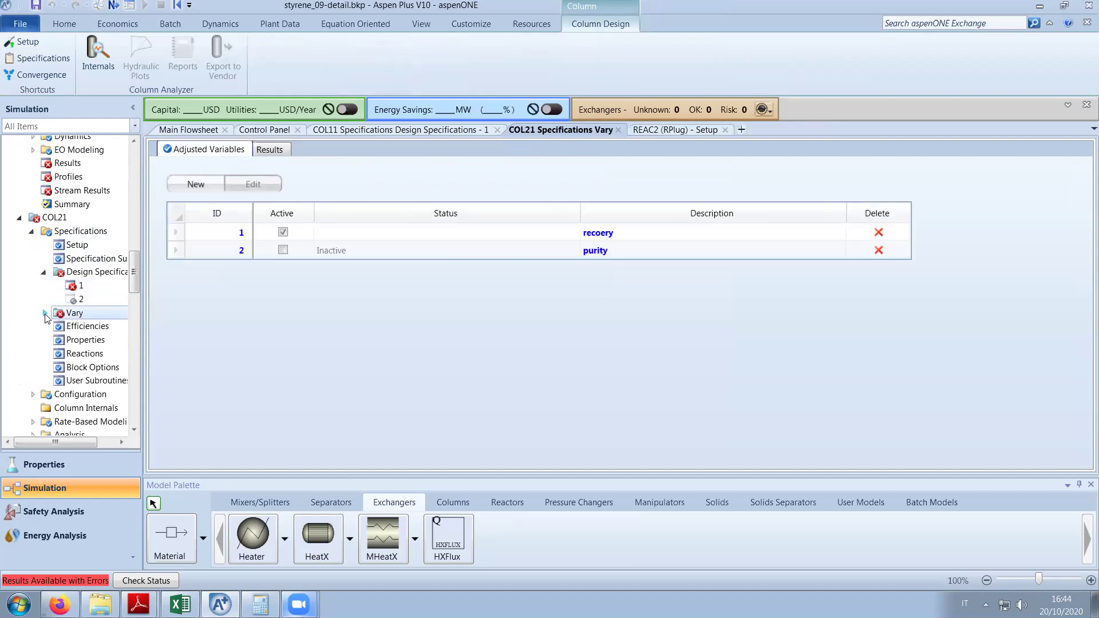
click(81, 328)
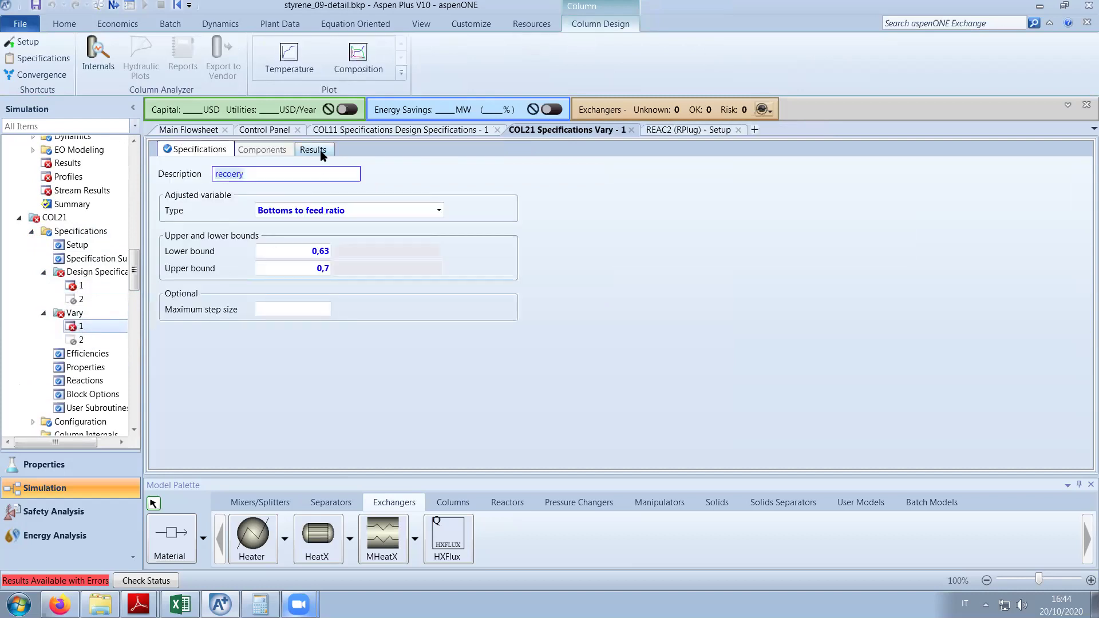
click(320, 151)
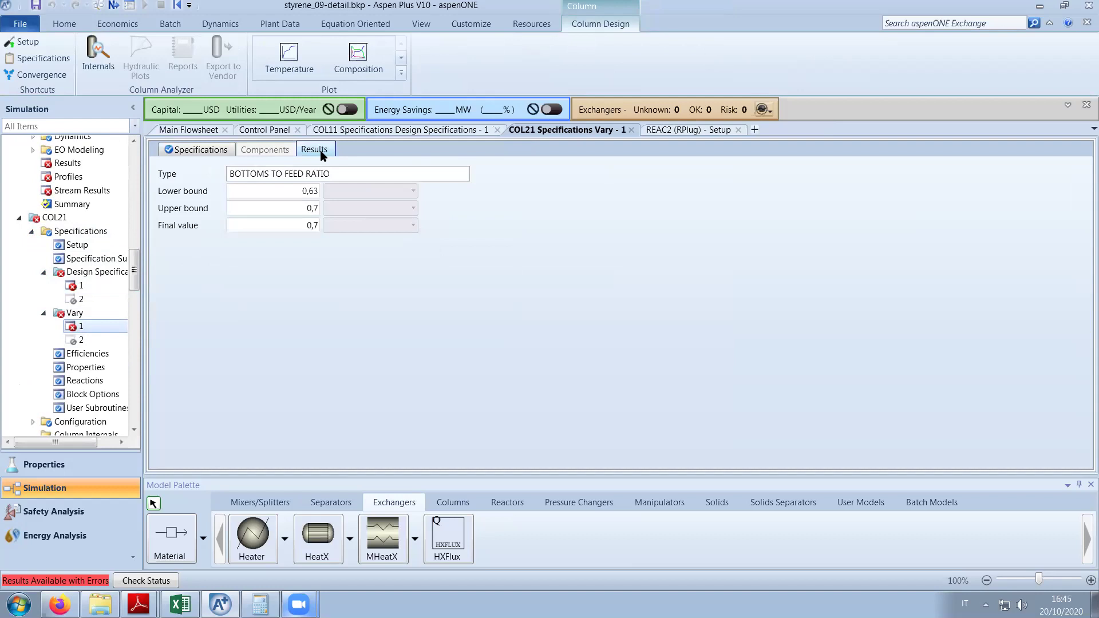
Set the upper bound of COL21's bottoms to feed ratio vary to 0,8.
click(189, 150)
click(322, 272)
key(BackSpace)
key(BackSpace)
key(BackSpace)
text(0,8)
Set the target of COL21's mole recovery design specification to 0,98.
click(105, 287)
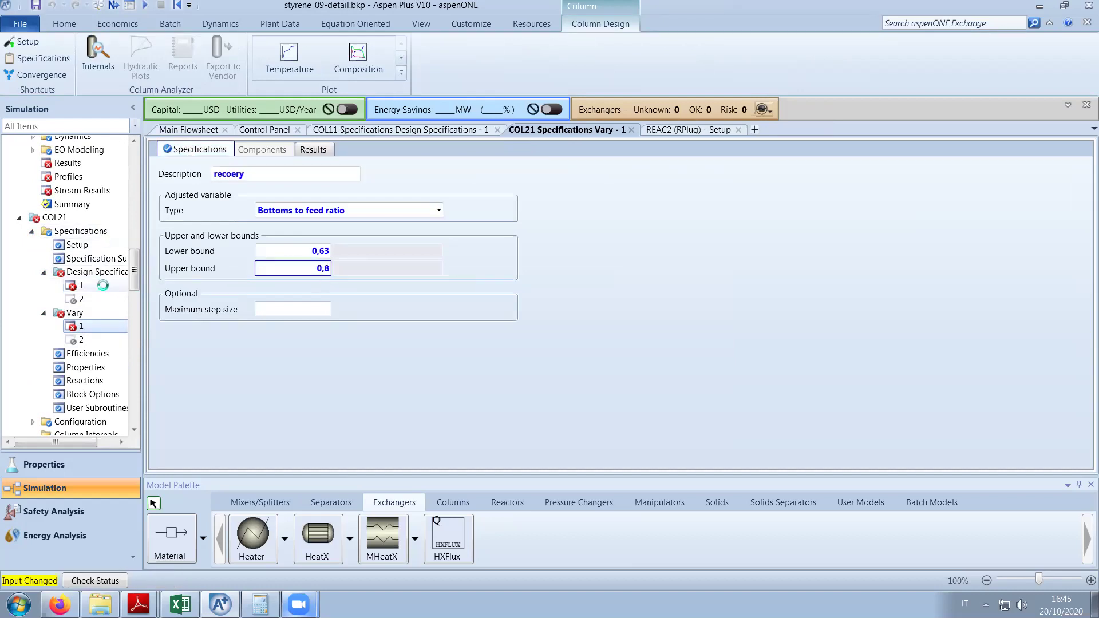
click(269, 251)
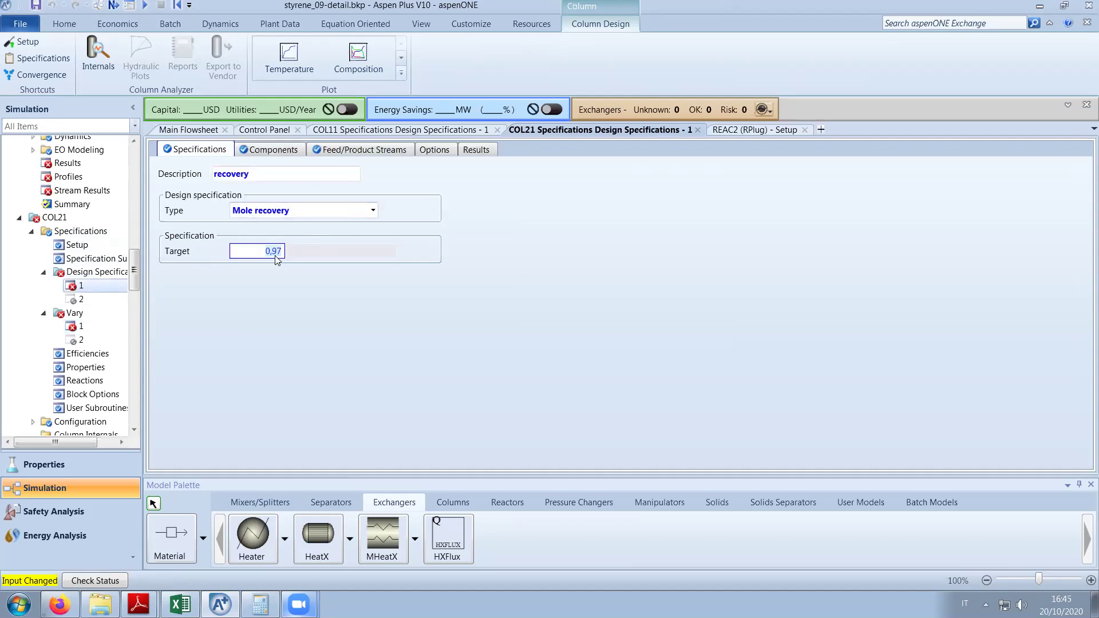
text(,97)
key(BackSpace)
text(8)
key(Return)
Set the upper bound of COL11's reflux ratio vary to 8.
click(268, 131)
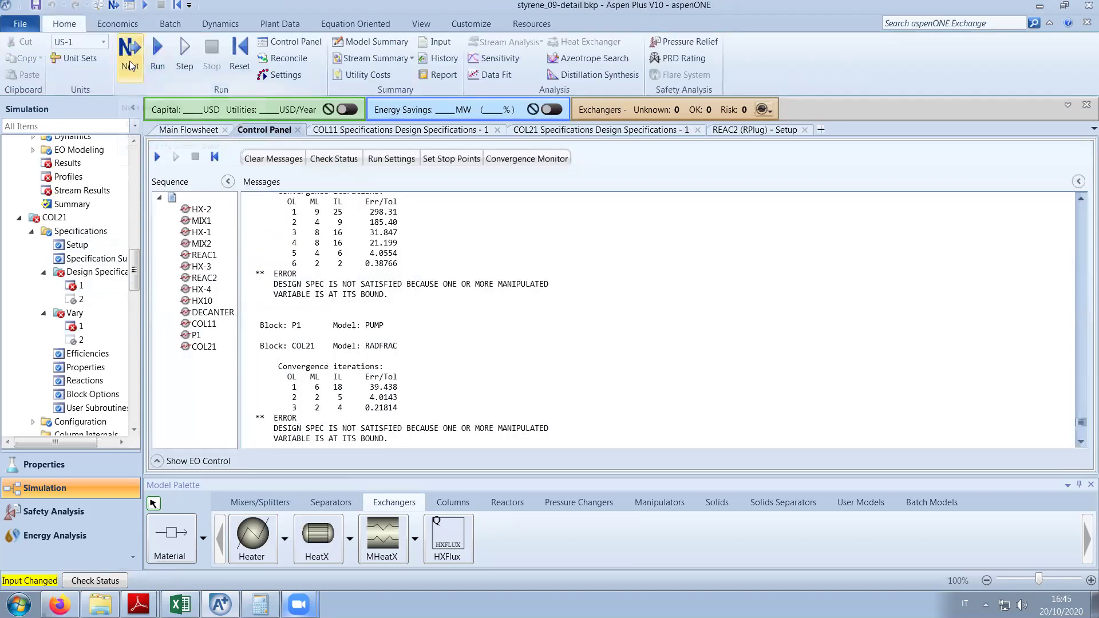
click(427, 130)
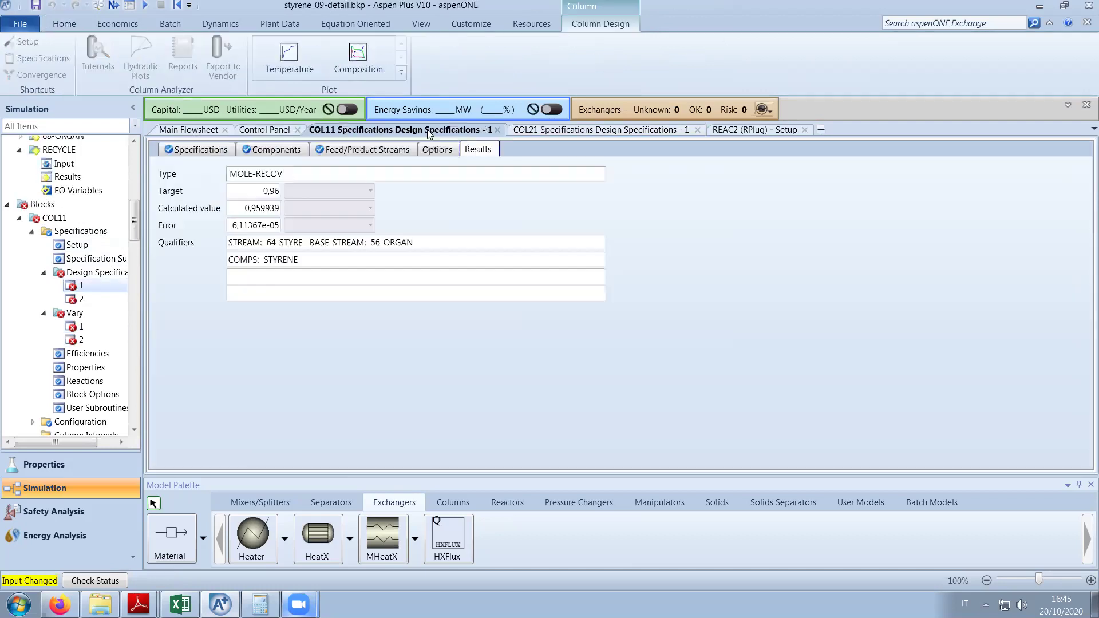
click(102, 327)
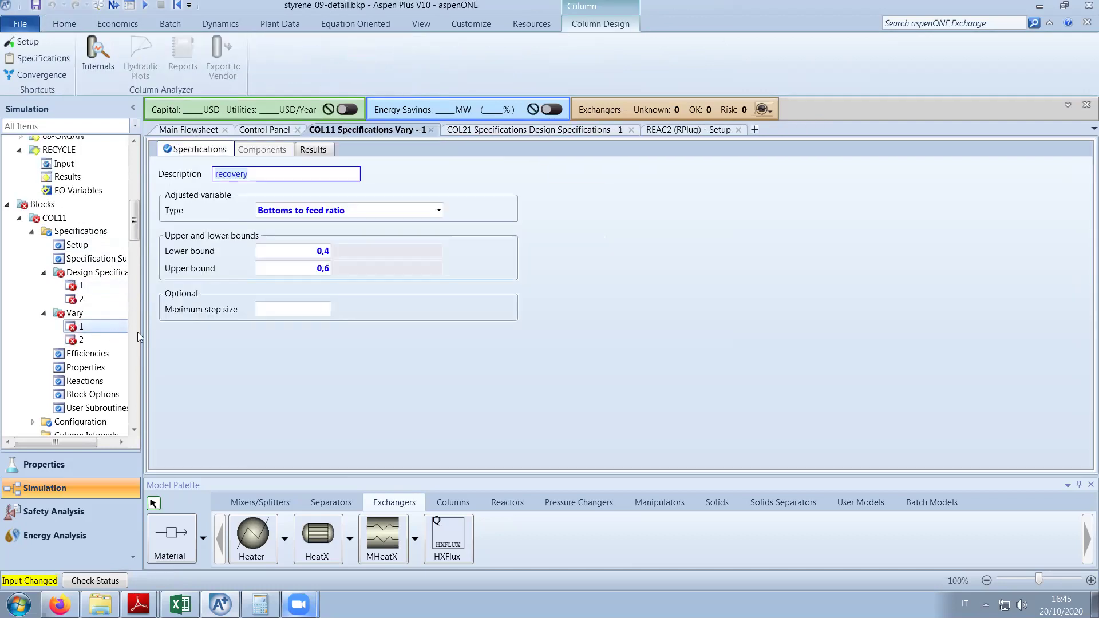
click(100, 341)
click(321, 271)
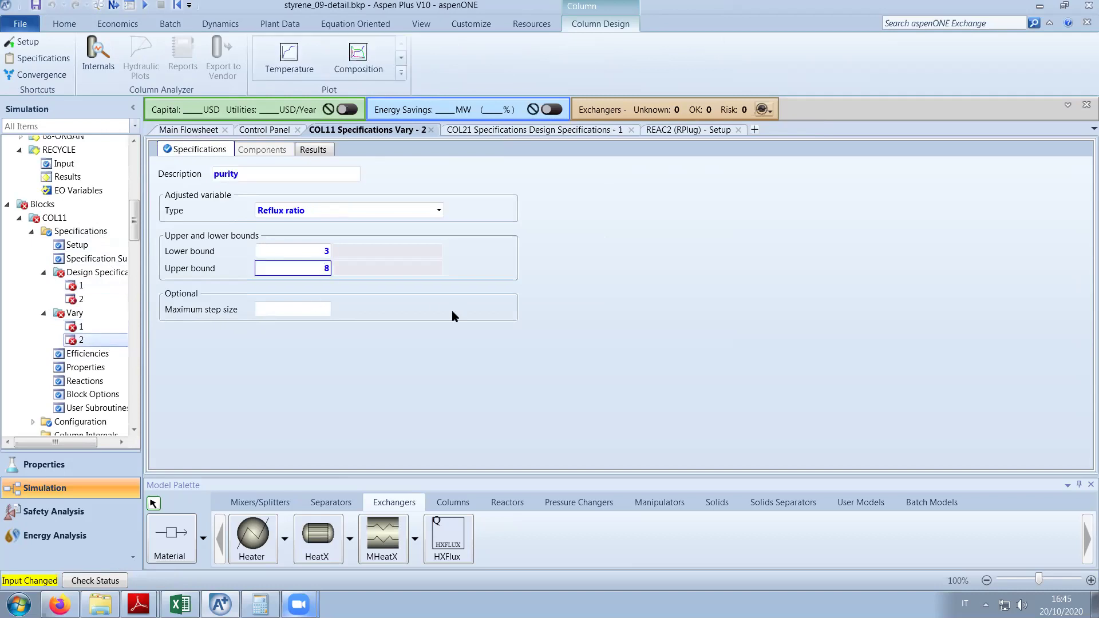
Rerun the simulation with the revised column bounds, check the COL21 specification status and save the file.
click(268, 134)
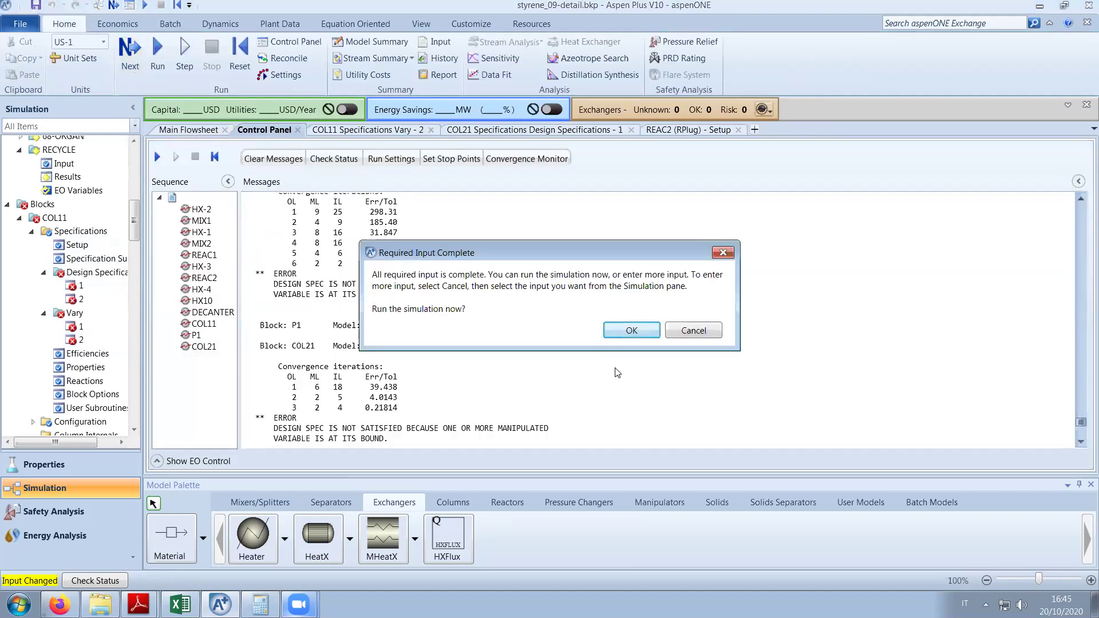
click(627, 336)
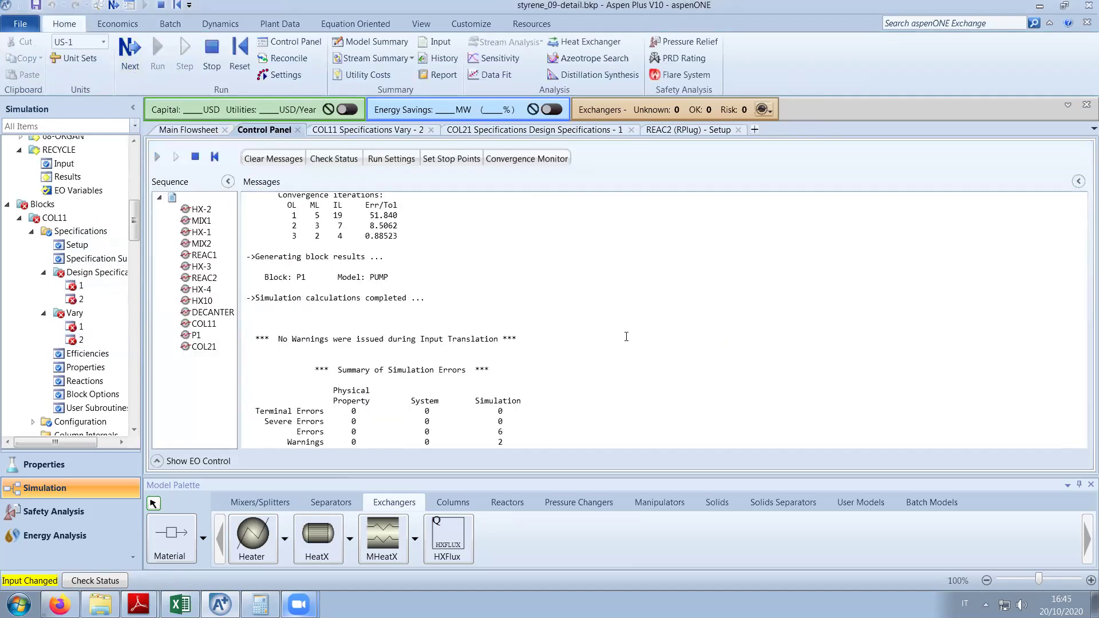
drag(134, 219, 133, 265)
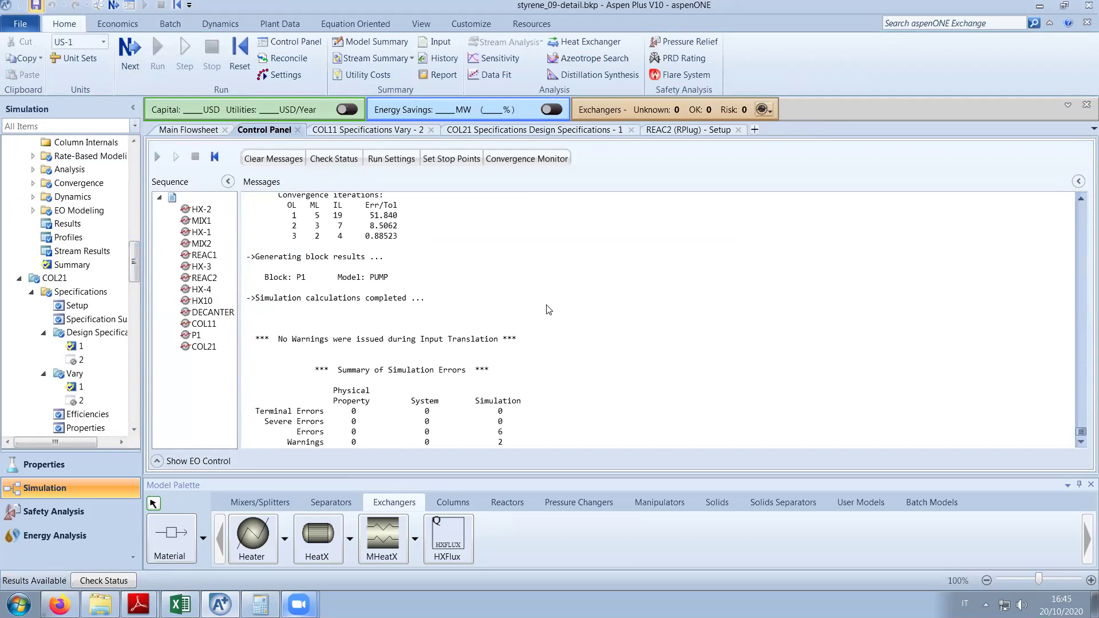
key(ctrl+s)
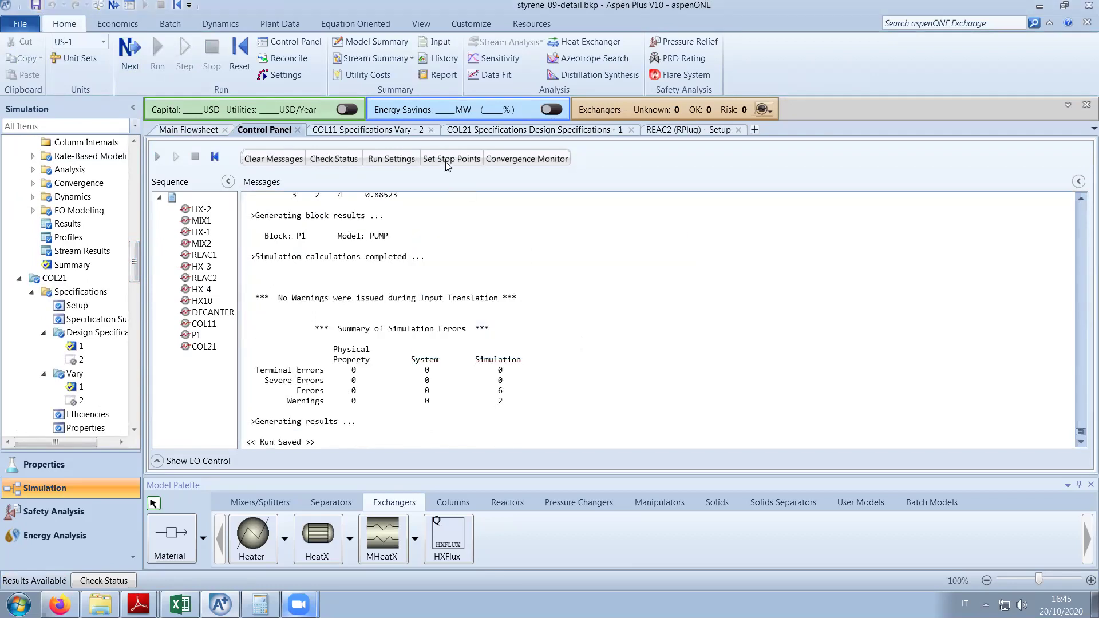
Compare the recalculated 66-ETHYL stream with RECYCLE on the main flowsheet.
click(190, 130)
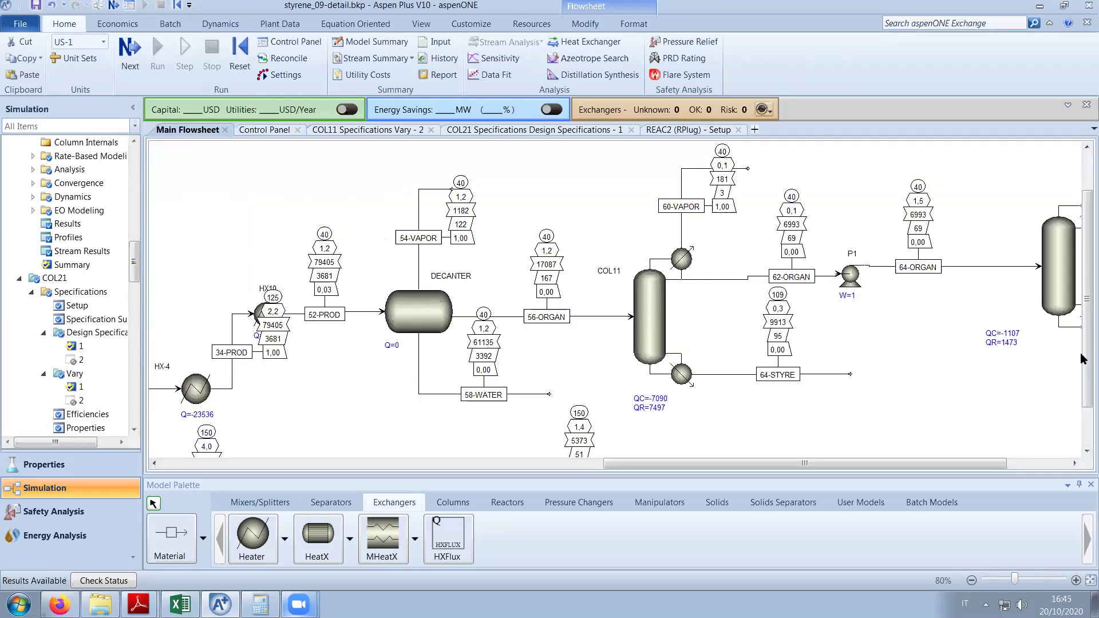
drag(1082, 372, 1082, 453)
scroll(1082, 452, left, 3)
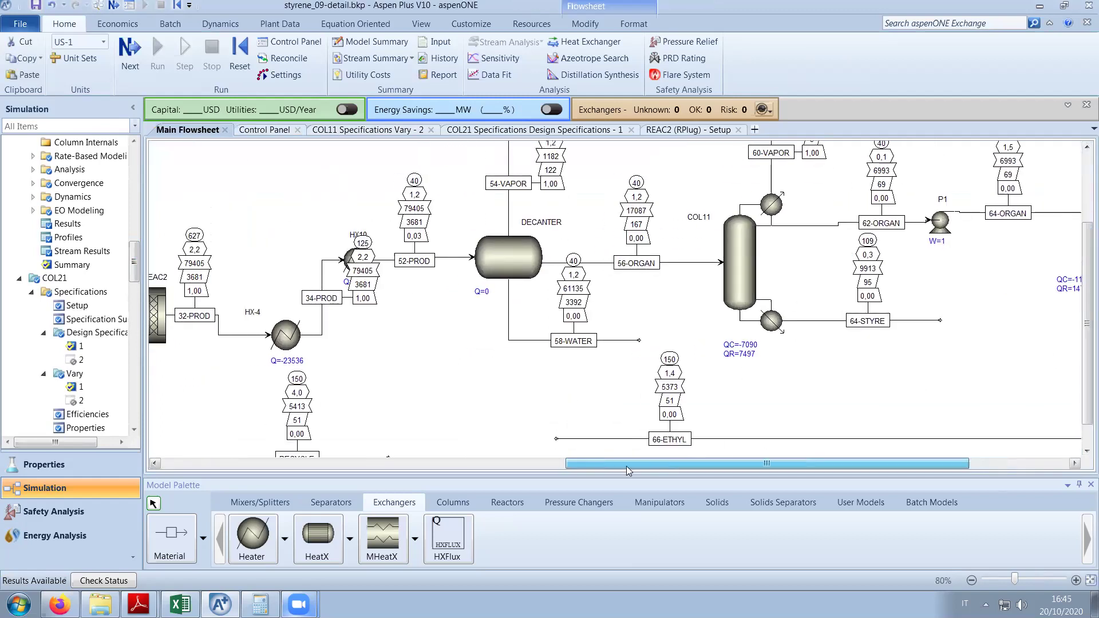
click(1087, 452)
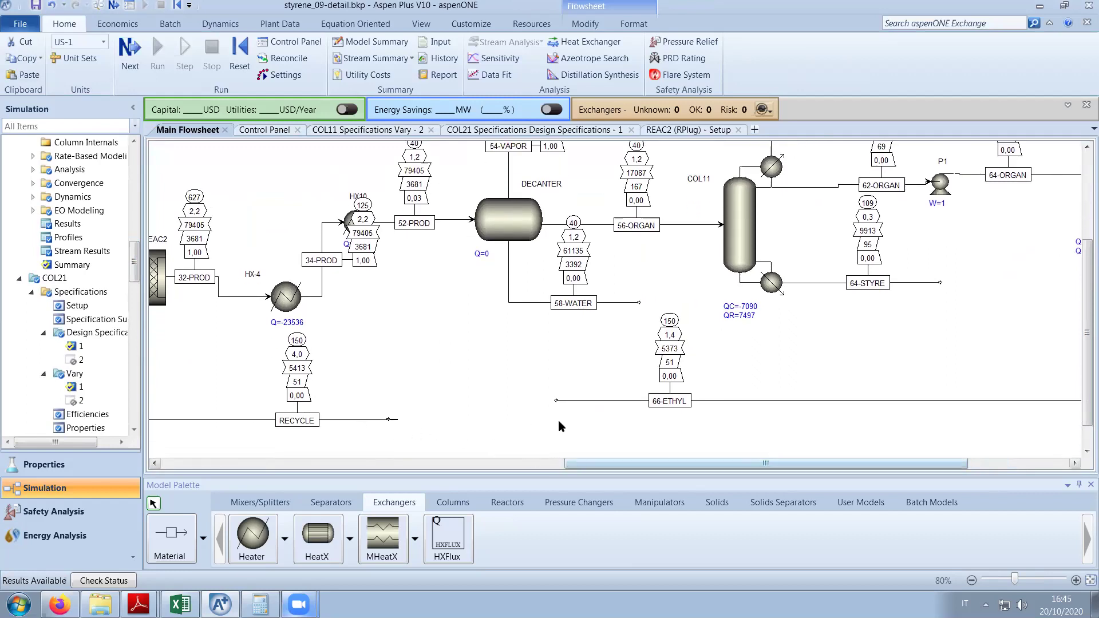
drag(635, 463, 596, 448)
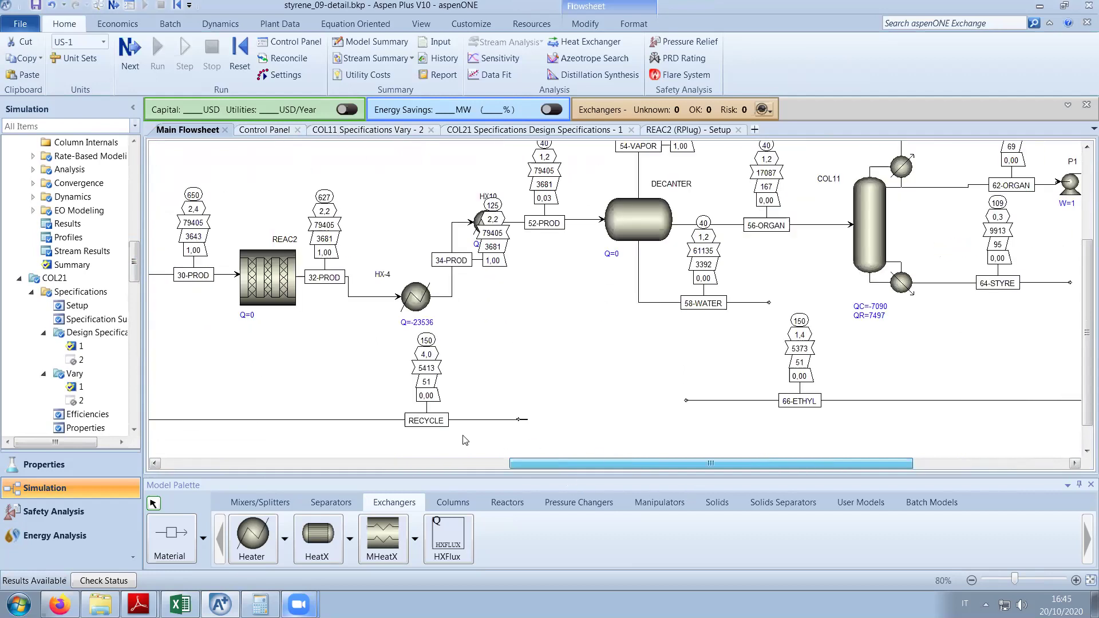
drag(465, 440, 468, 421)
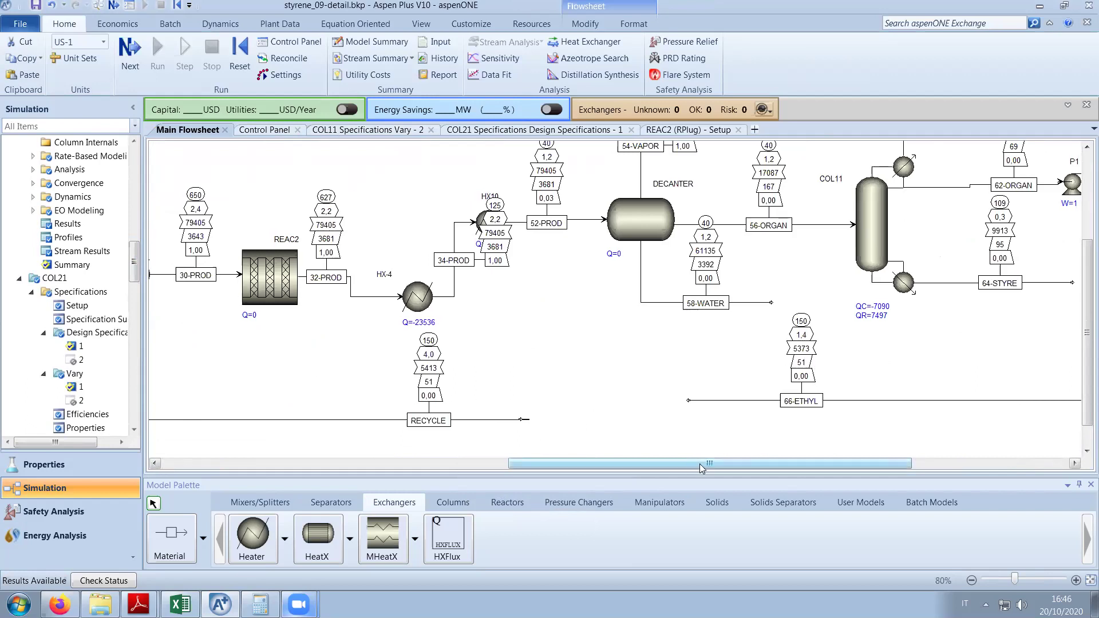
drag(691, 468, 847, 469)
drag(1082, 321, 1077, 361)
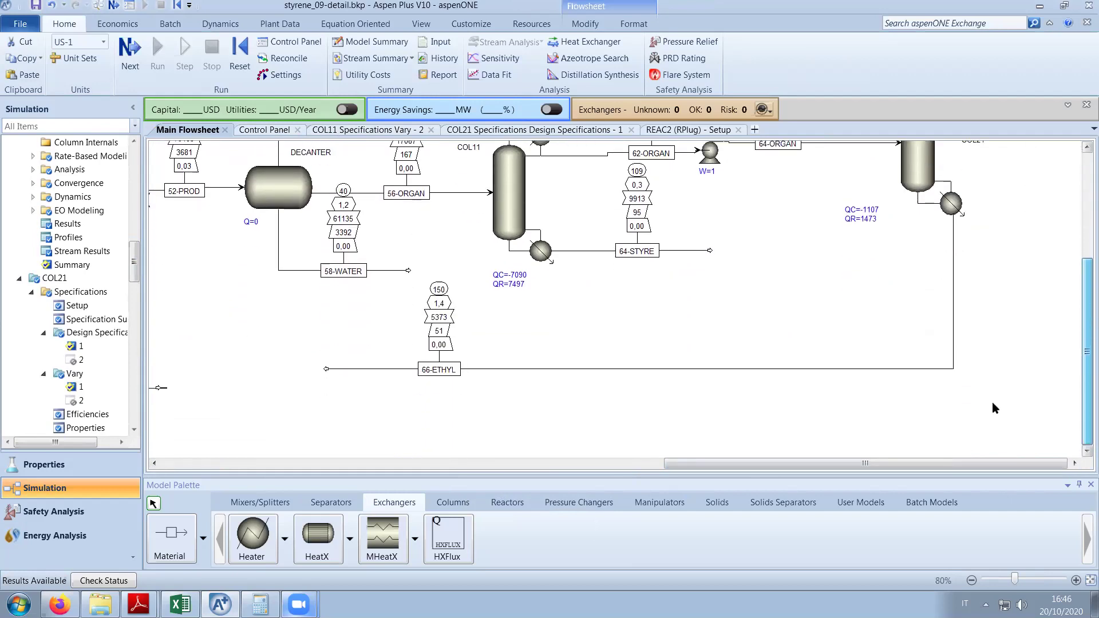
drag(827, 465, 721, 466)
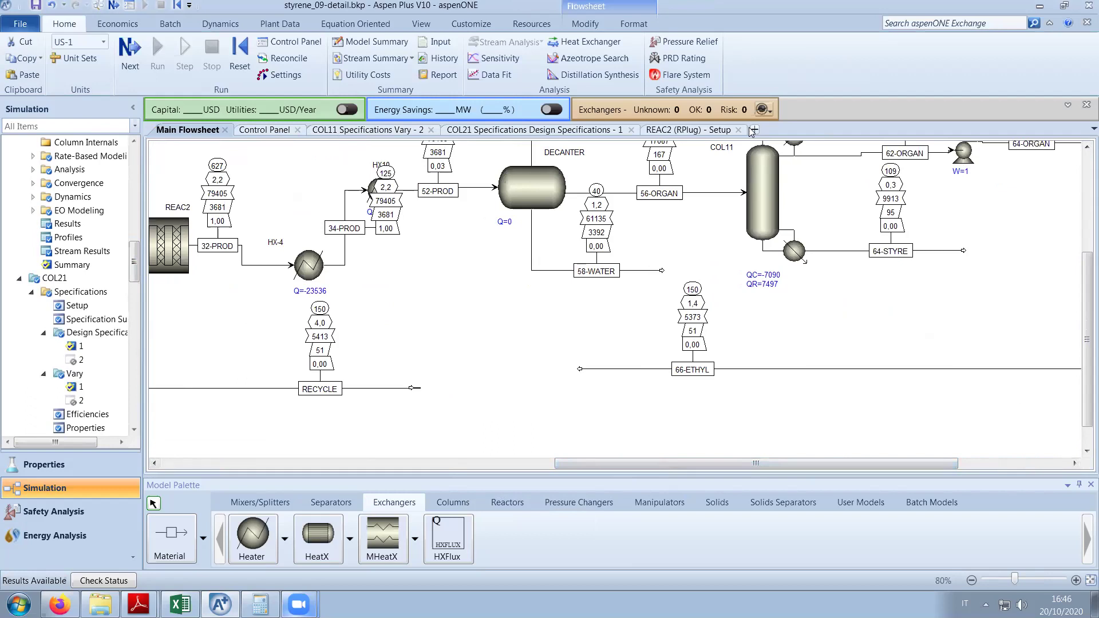
Close the REAC2 setup form and compare RECYCLE's results with 66-ETHYL side by side down to the flow totals.
click(738, 130)
click(371, 389)
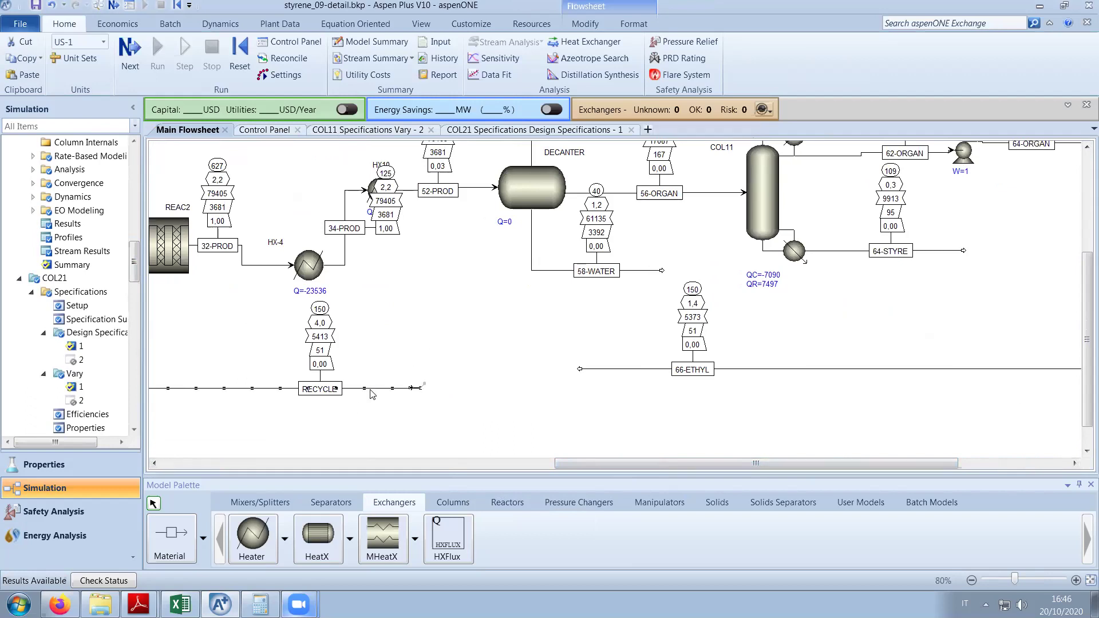
double_click(370, 391)
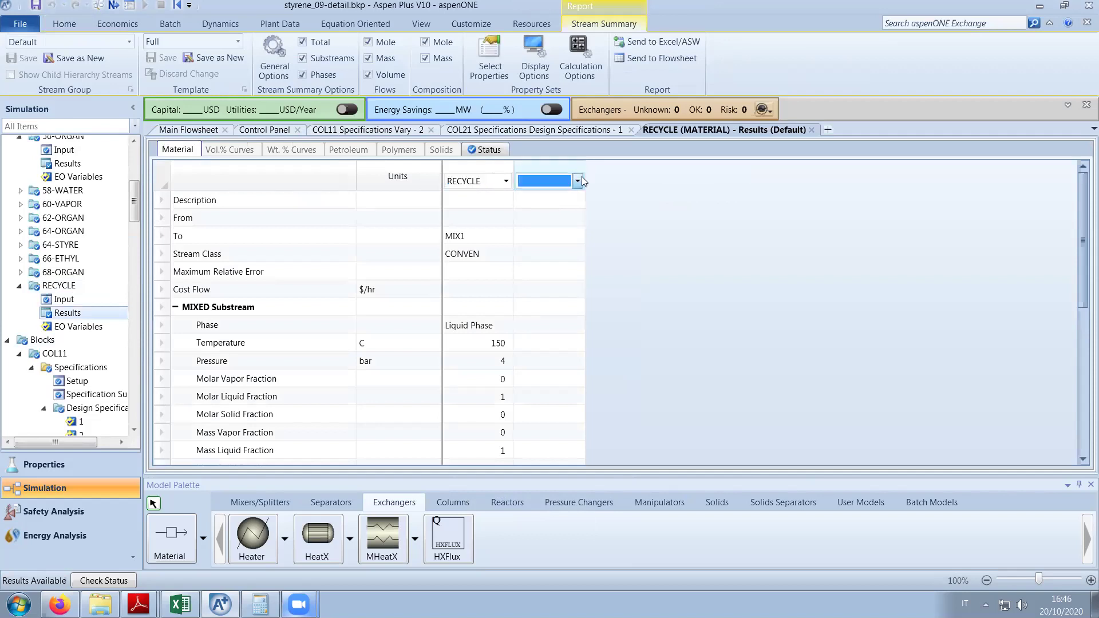
click(578, 180)
drag(575, 225, 571, 279)
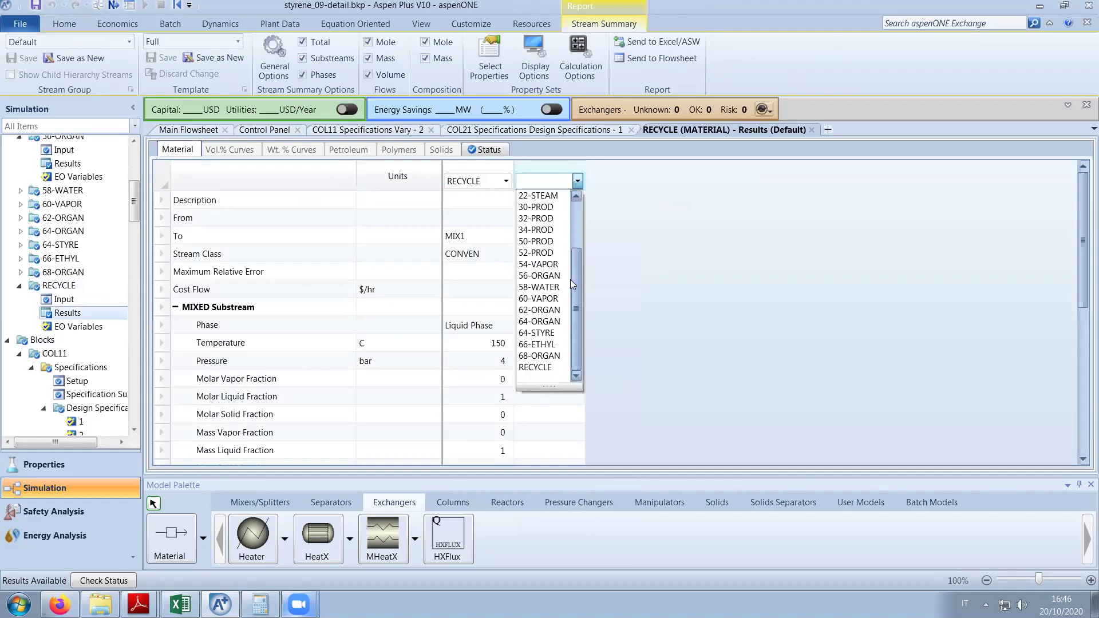
click(549, 345)
scroll(666, 355, down, 4)
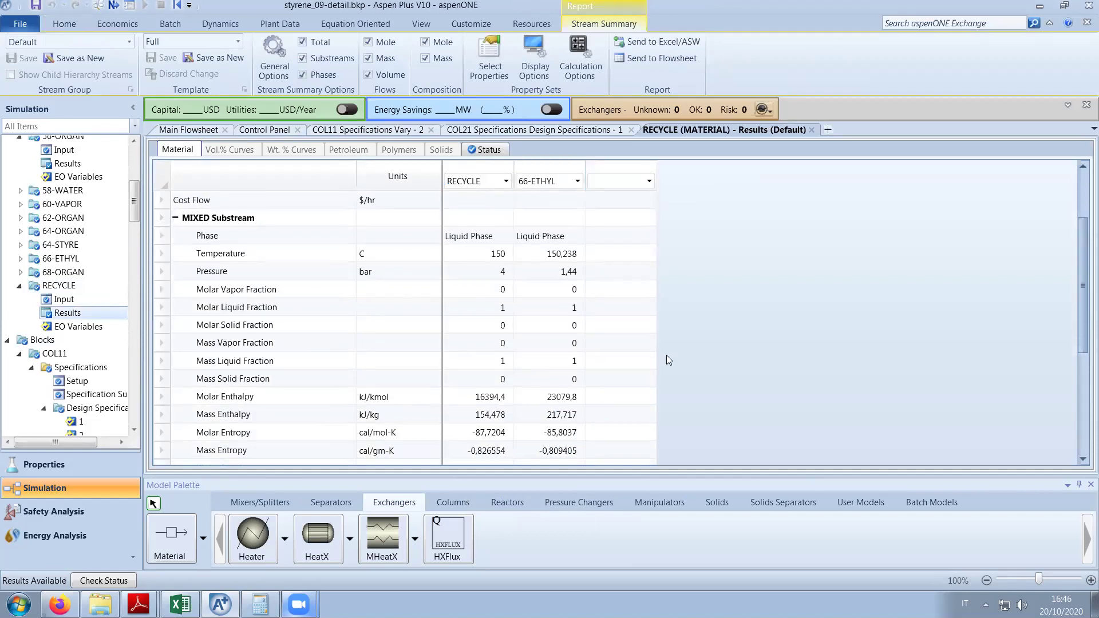
scroll(667, 355, down, 2)
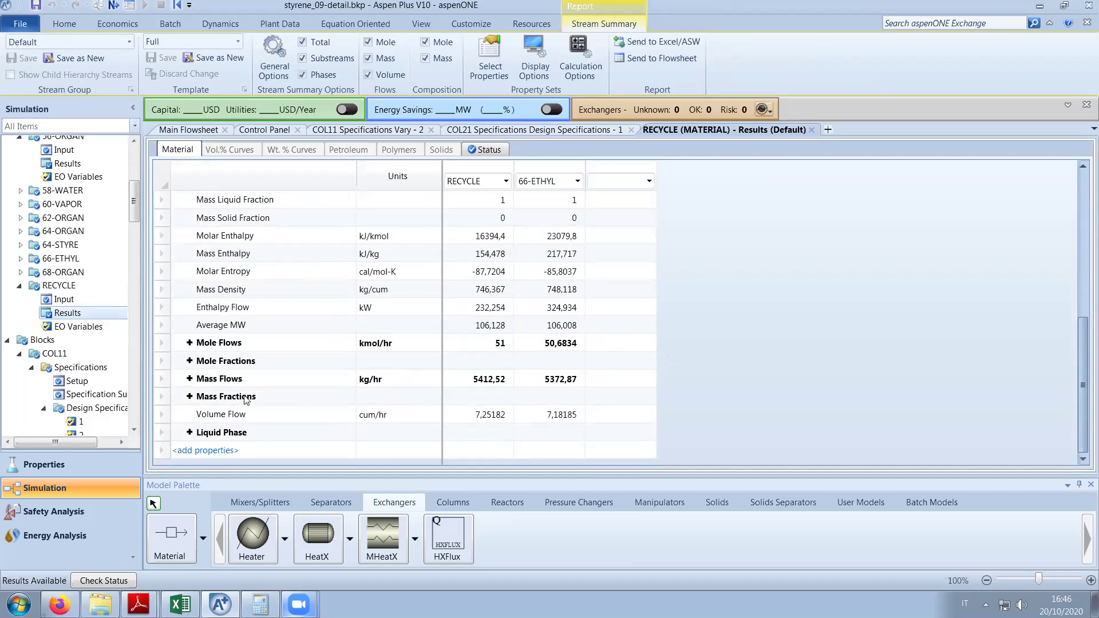
Expand the mole flows and compare the ethylbenzene and styrene flows of RECYCLE and 66-ETHYL.
click(189, 342)
scroll(217, 295, down, 3)
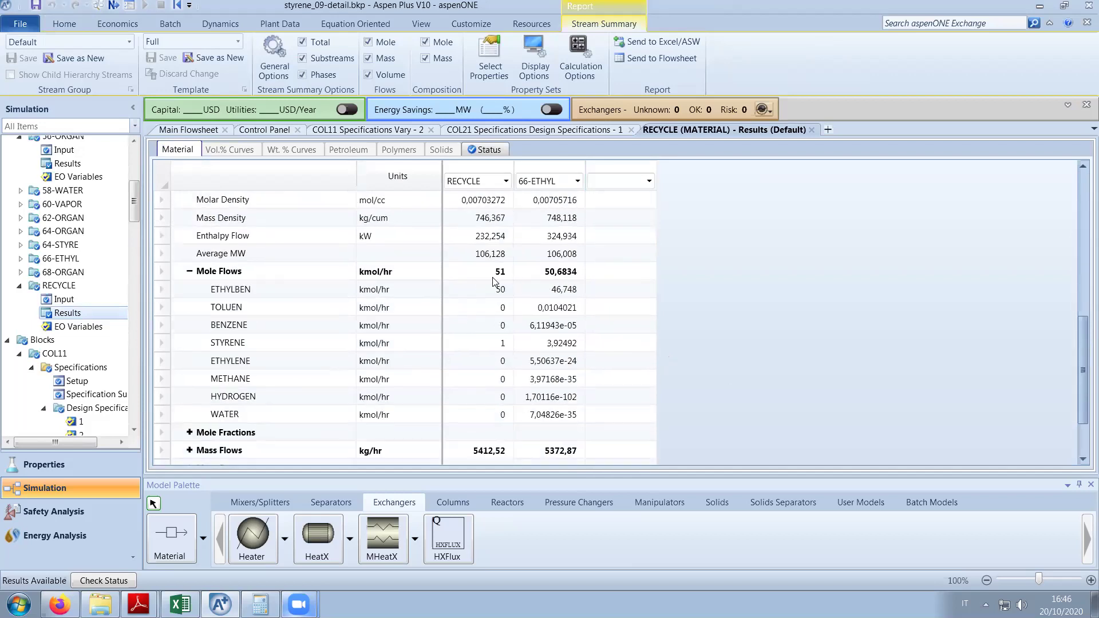
click(168, 290)
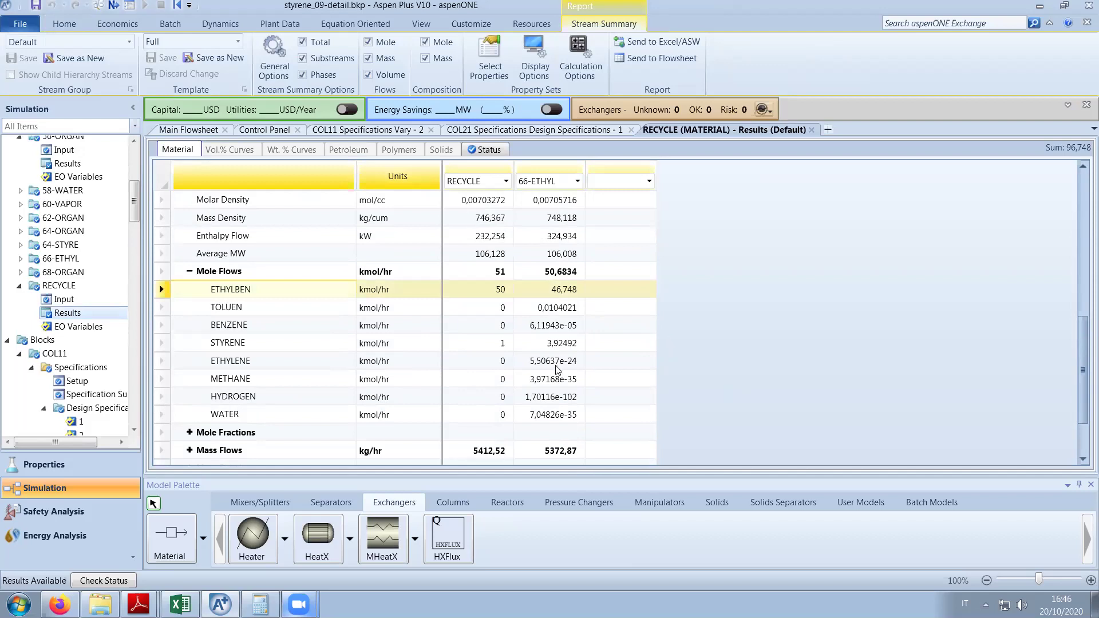
click(561, 343)
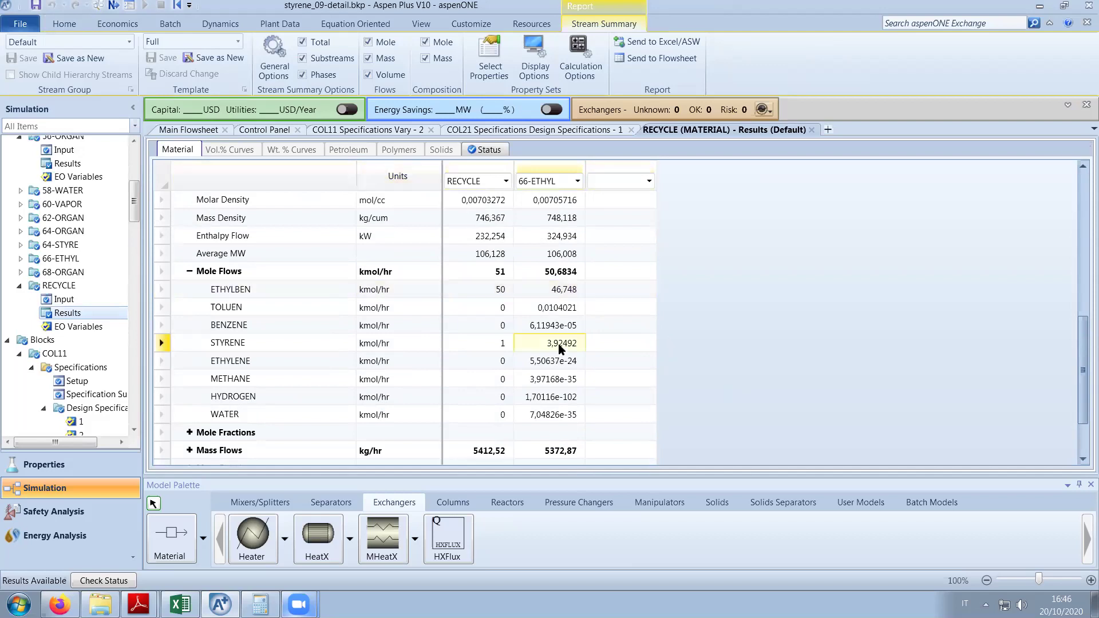
click(564, 290)
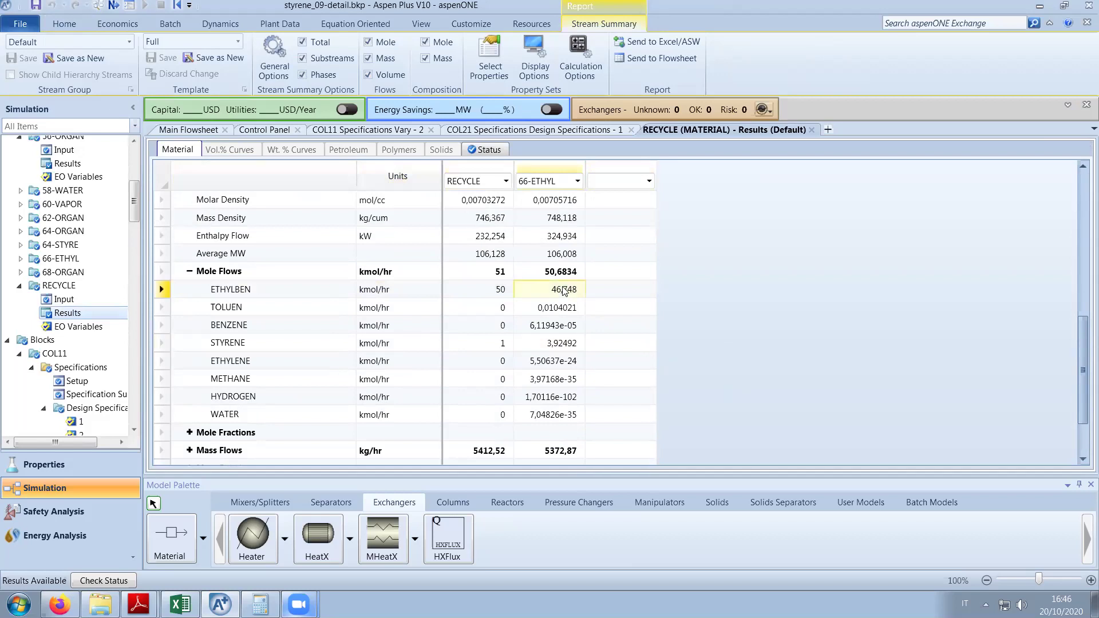
Open COL21's stream results and examine the component mole flows of 64-ORGAN, 66-ETHYL and 68-ORGAN.
click(506, 131)
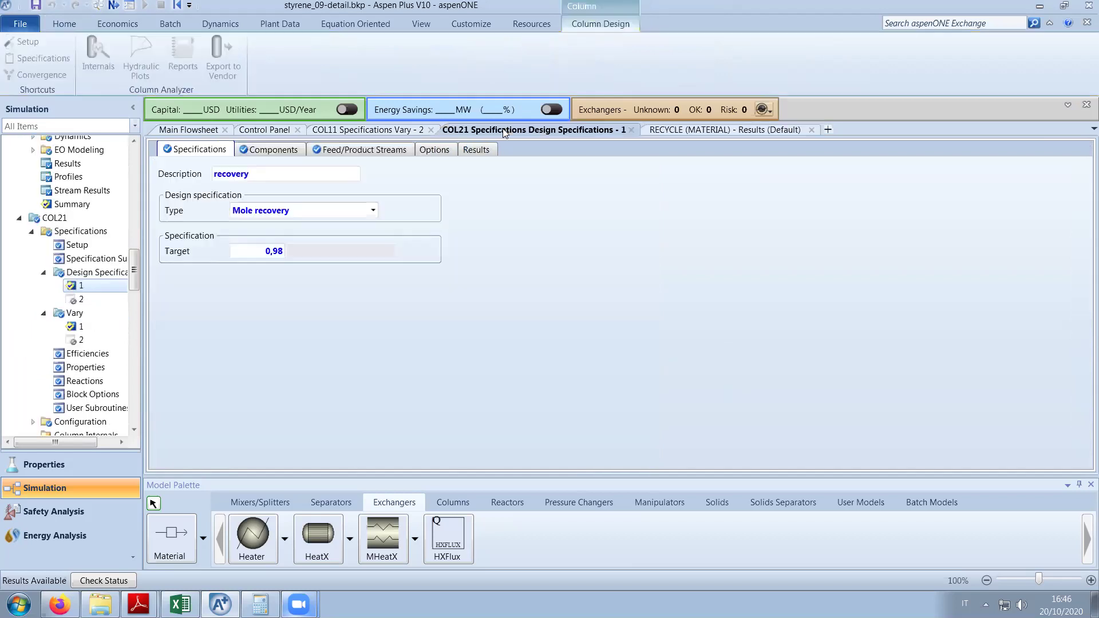
scroll(94, 328, down, 4)
click(102, 373)
scroll(384, 367, down, 6)
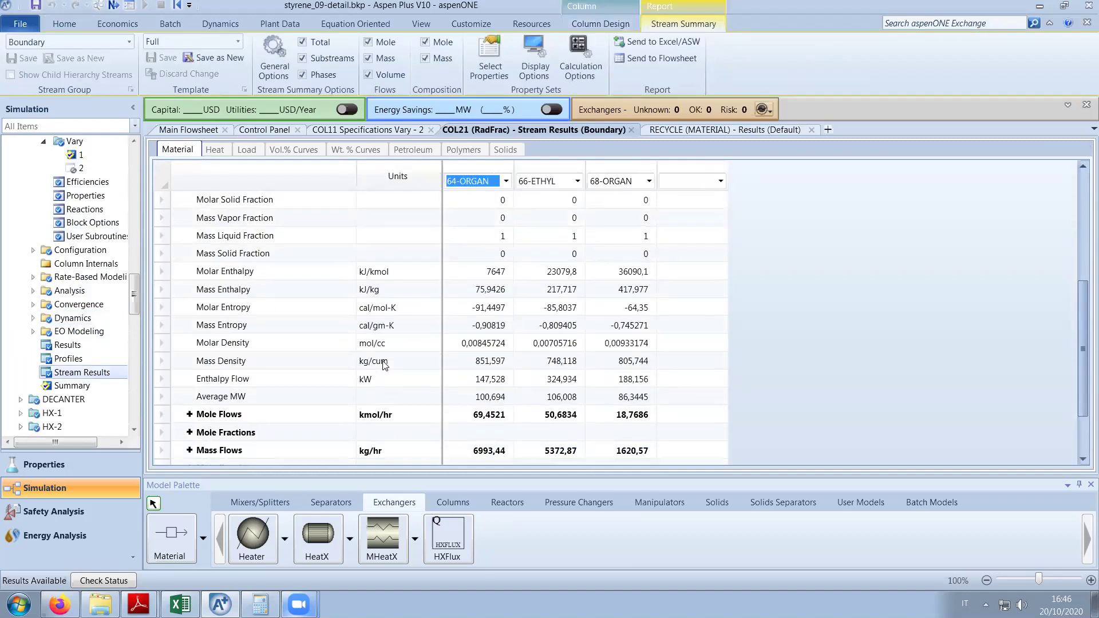
click(190, 343)
scroll(514, 377, down, 1)
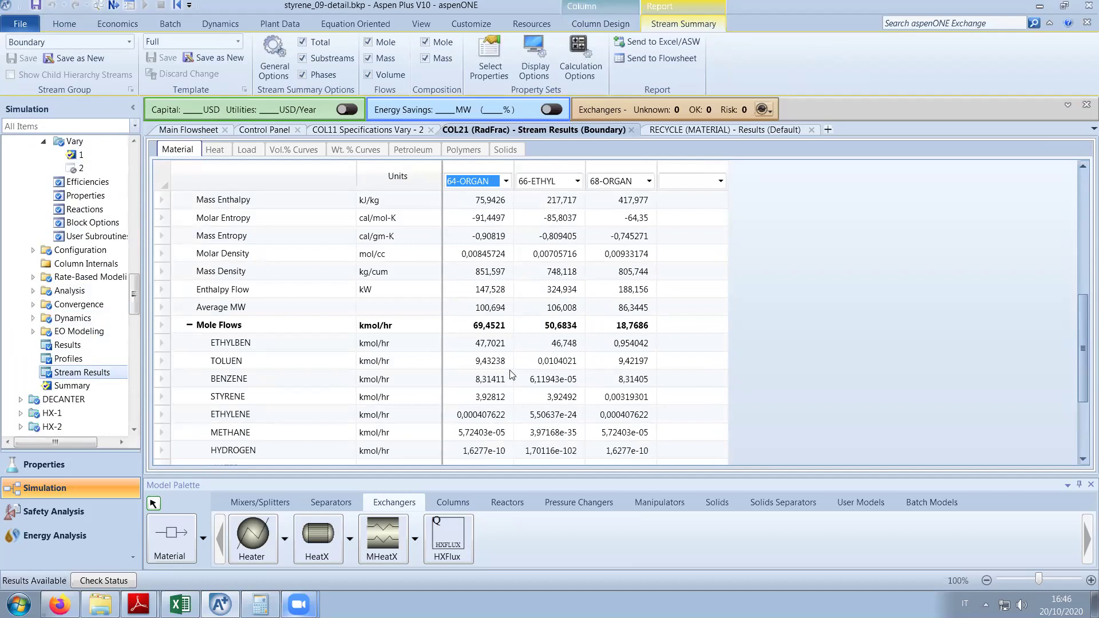
Open COL11's stream results and examine the component mole flows of its feed and product streams.
click(366, 129)
scroll(92, 360, down, 3)
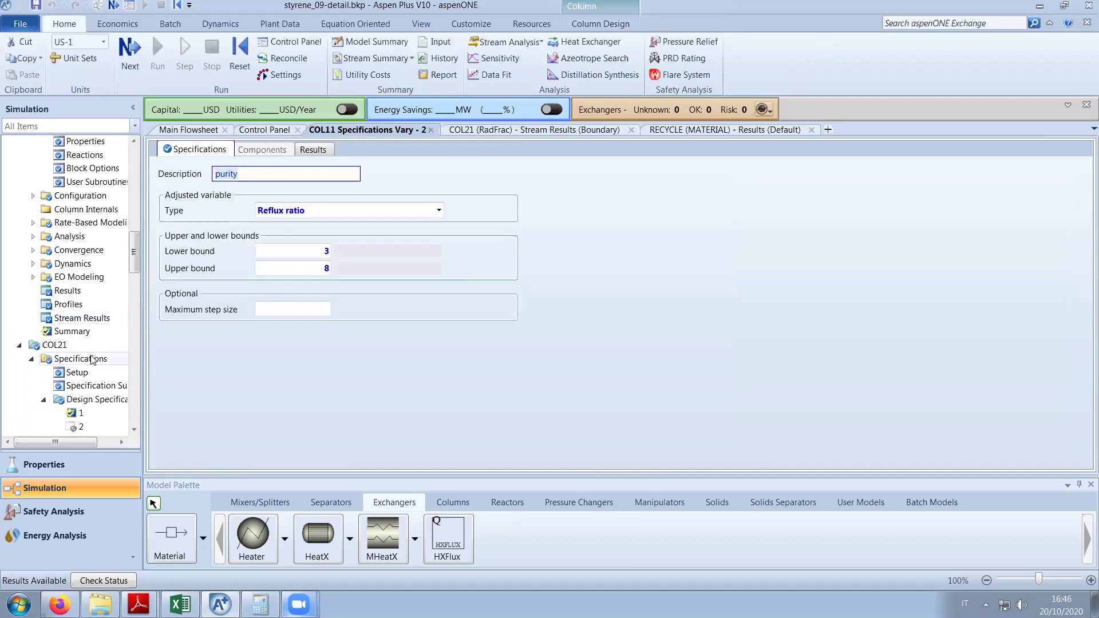
scroll(92, 360, down, 3)
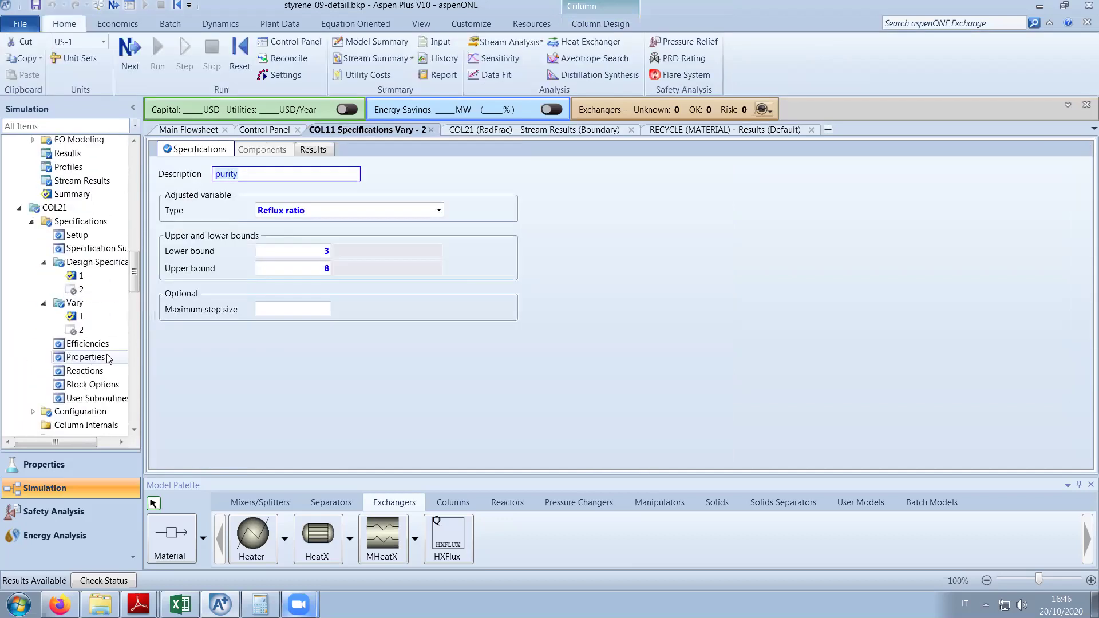
scroll(117, 321, up, 3)
click(114, 318)
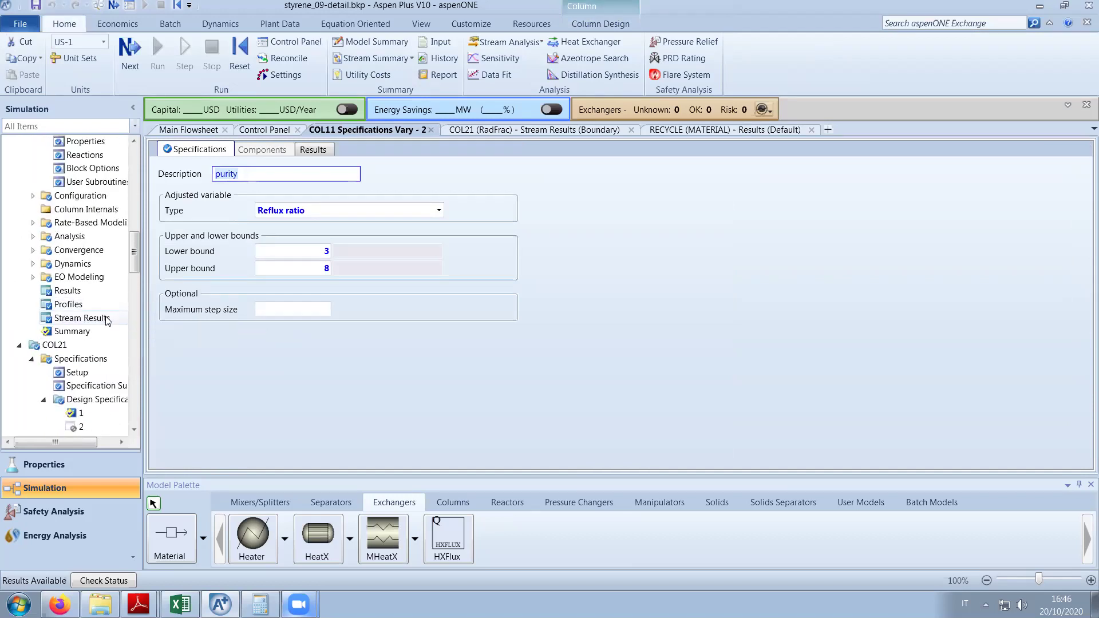
scroll(536, 379, down, 6)
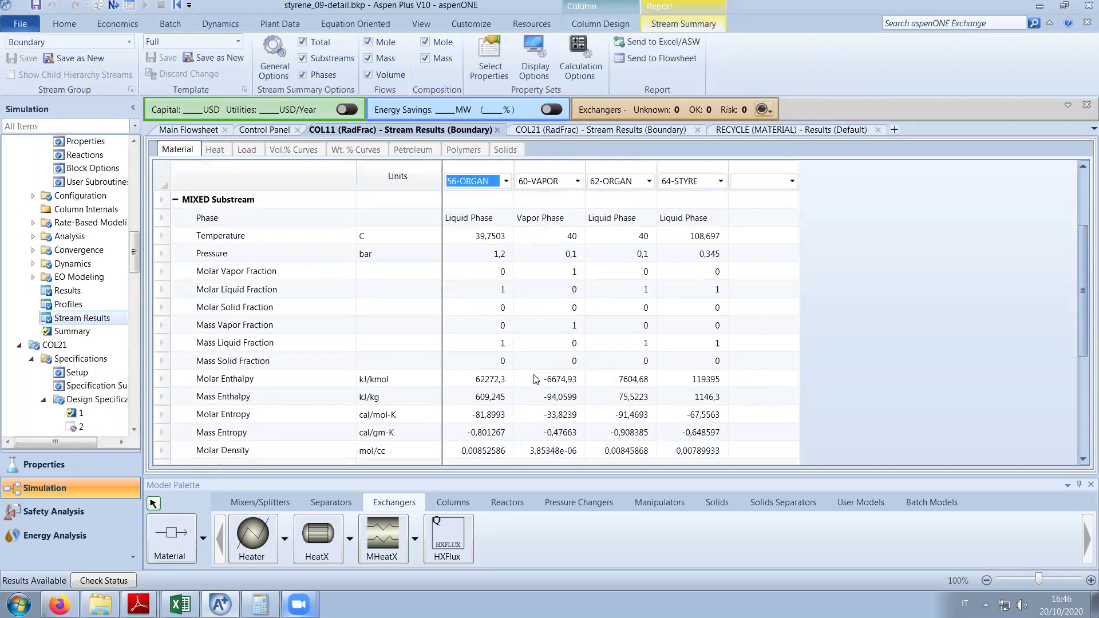
click(189, 325)
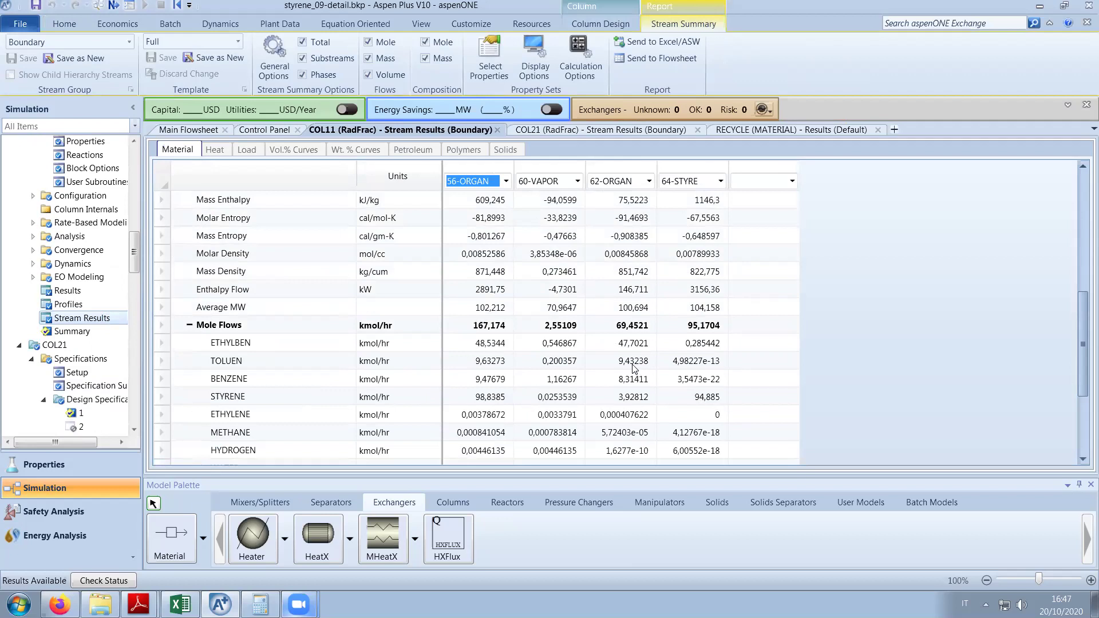
Align the HX-4 block on the main flowsheet so the 32-PROD stream runs straight from REAC2.
click(176, 134)
drag(564, 463, 432, 384)
scroll(432, 385, down, 1)
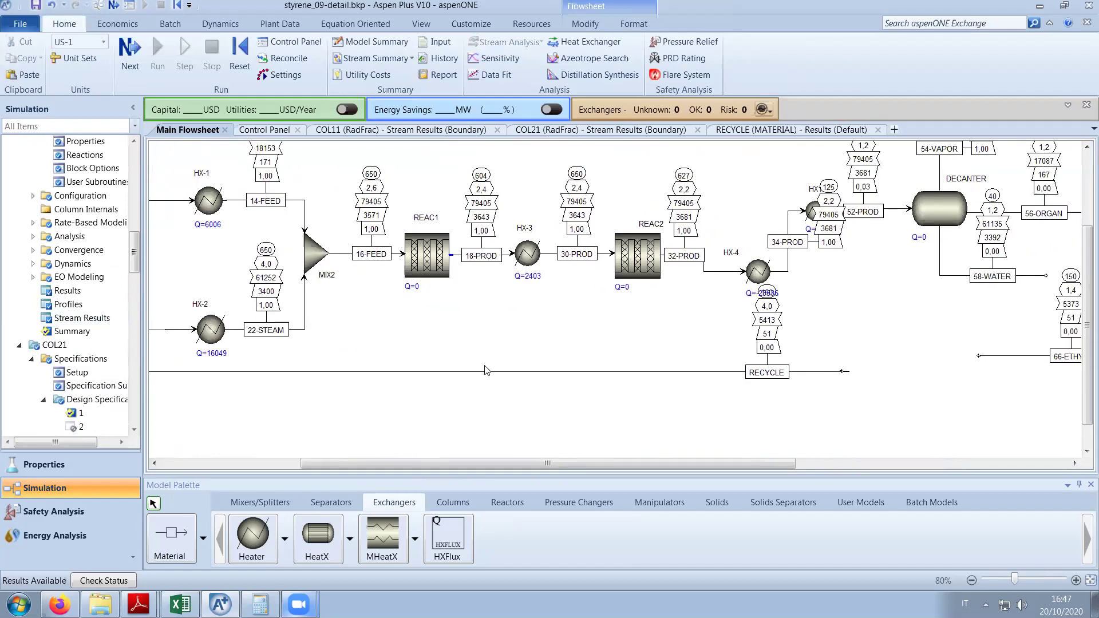
scroll(485, 369, up, 1)
scroll(486, 369, down, 1)
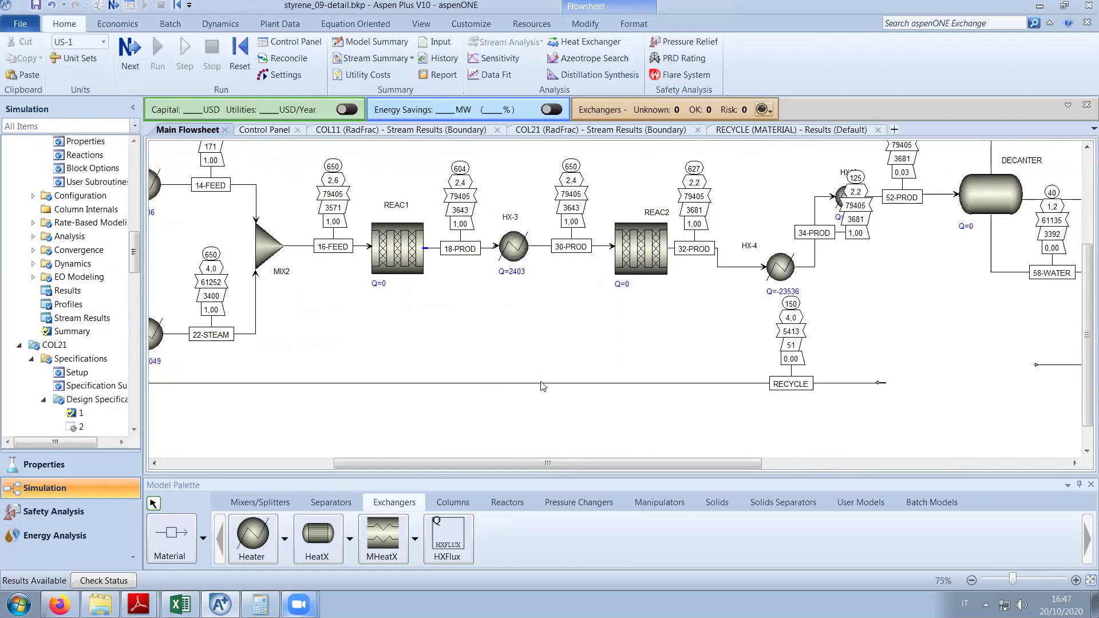
drag(535, 466, 477, 468)
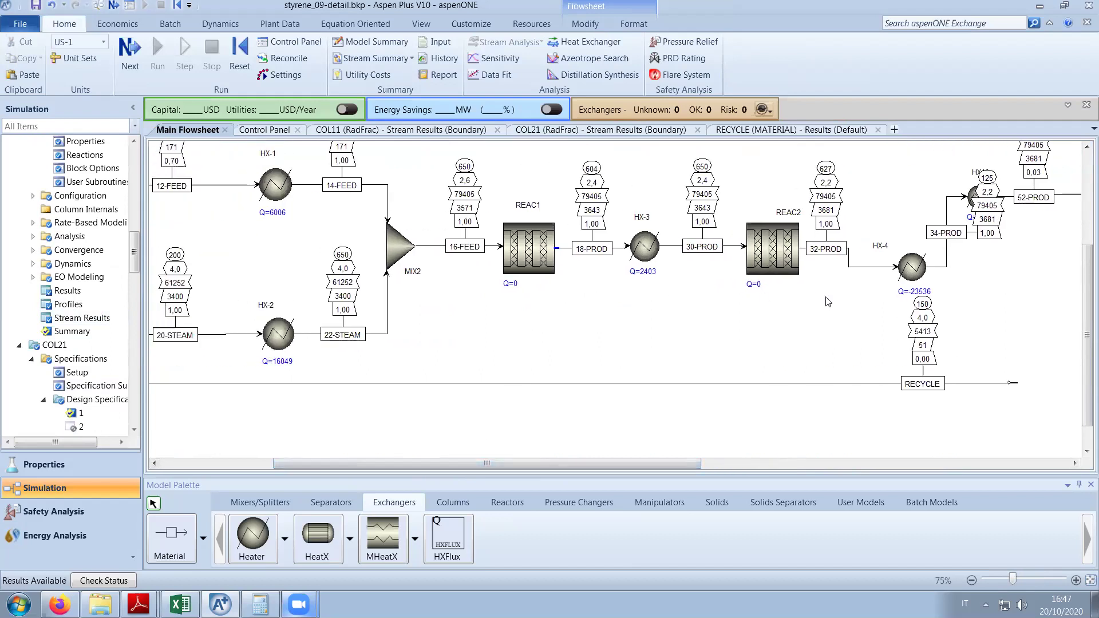
click(913, 263)
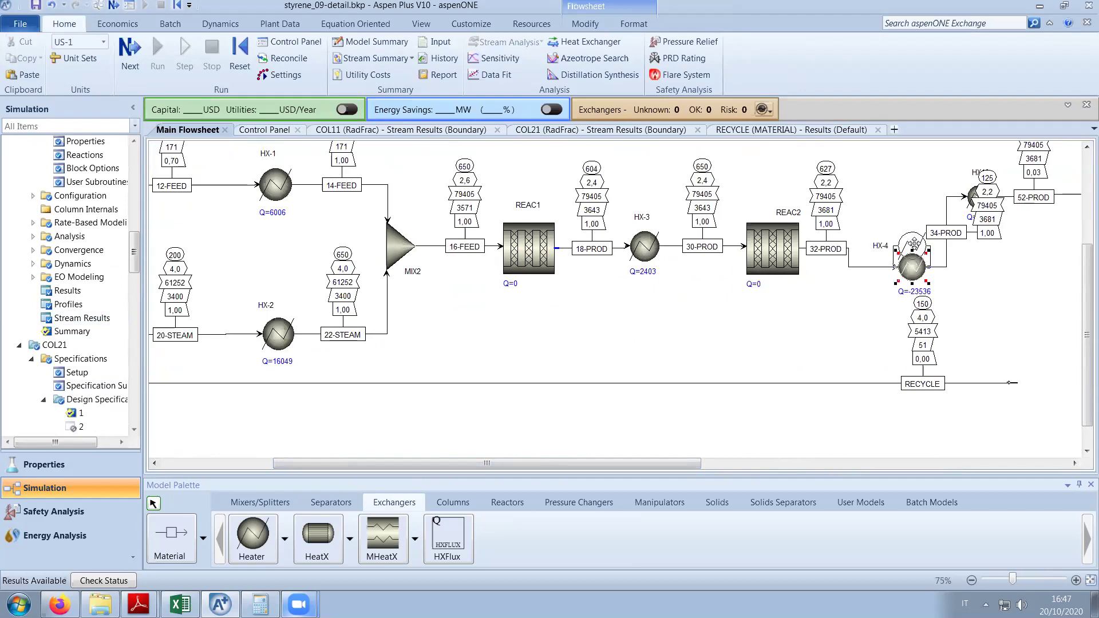
key(ctrl+b)
click(860, 304)
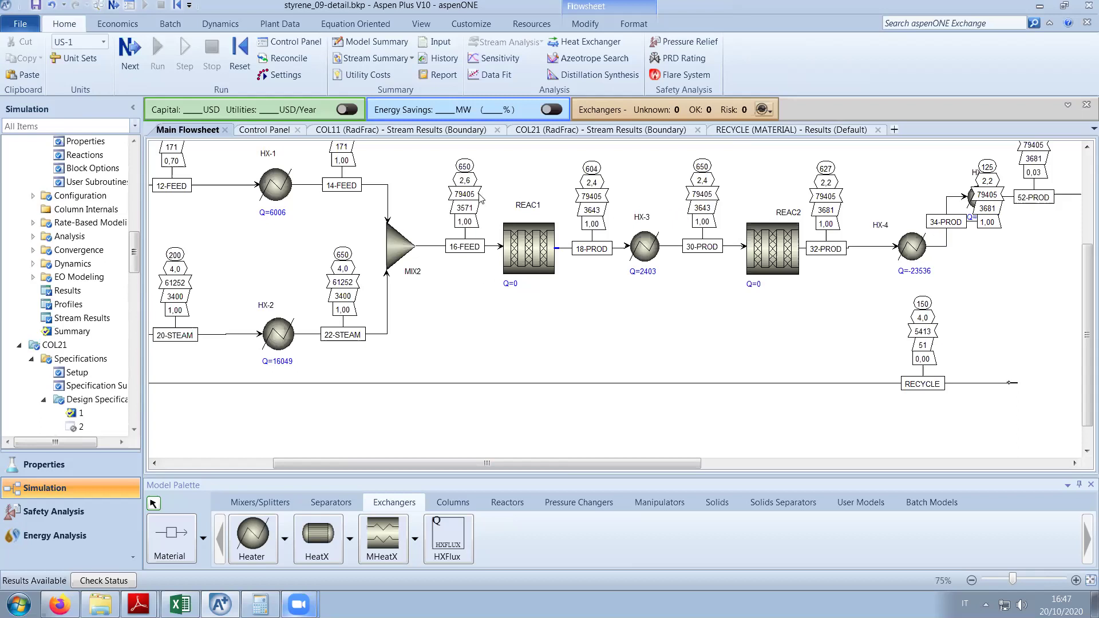
Set the HX-1 heater's outlet temperature to 620 C and close its form.
scroll(1085, 323, up, 2)
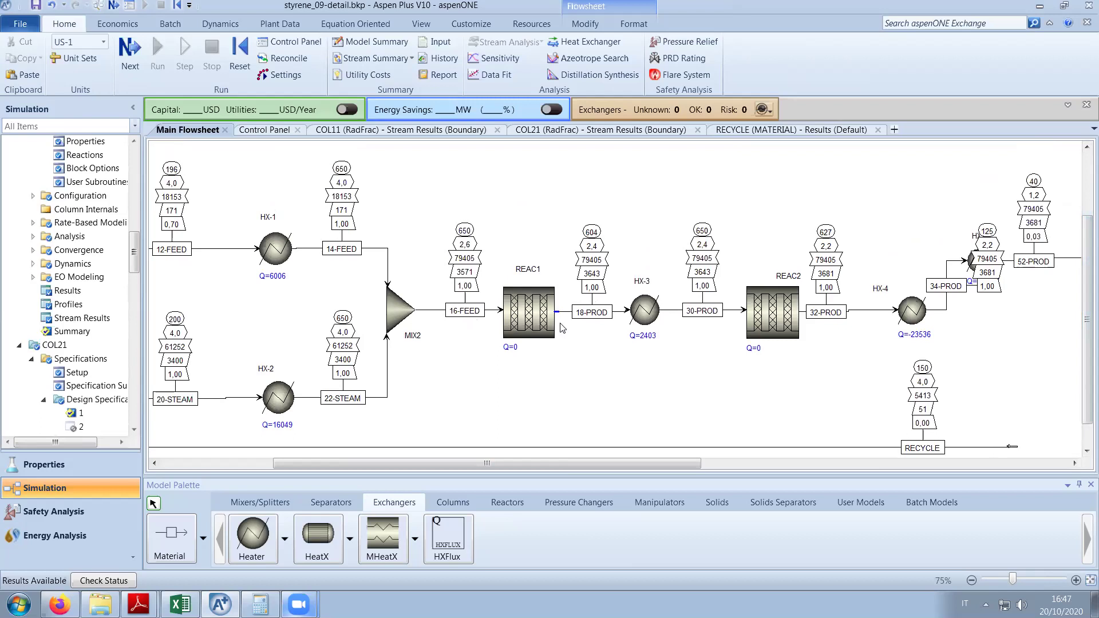
drag(674, 465, 751, 465)
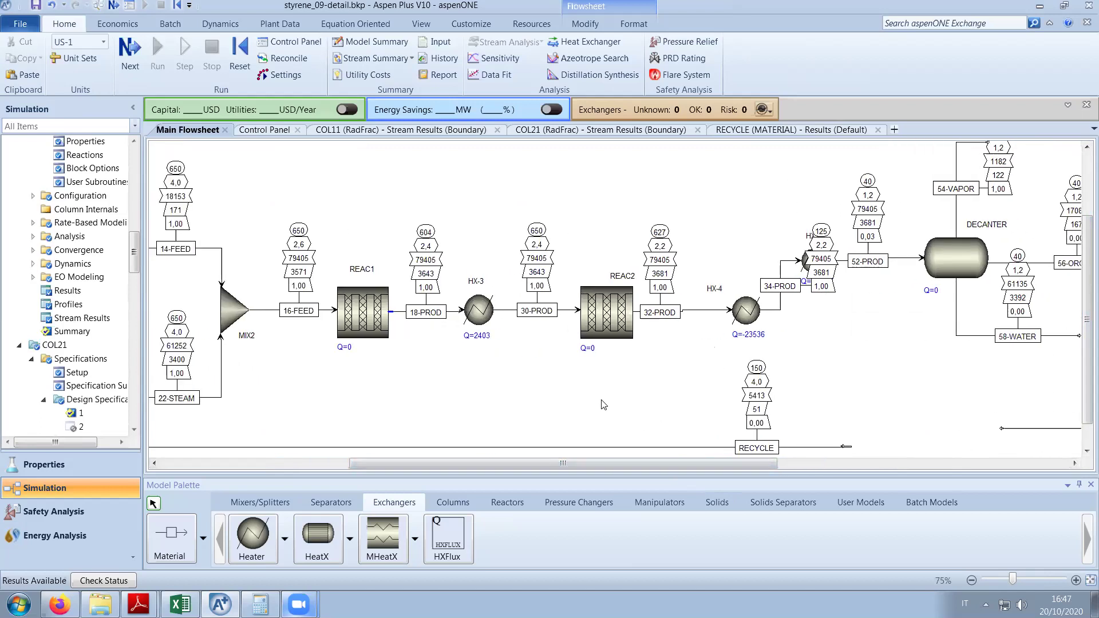
drag(572, 463, 492, 463)
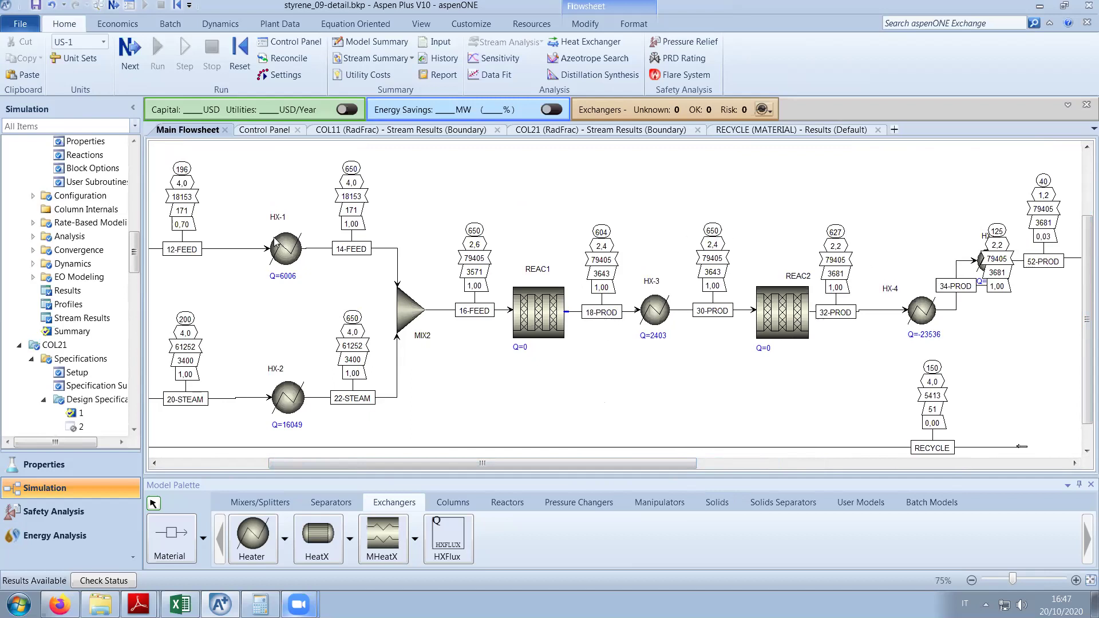
double_click(287, 249)
click(377, 239)
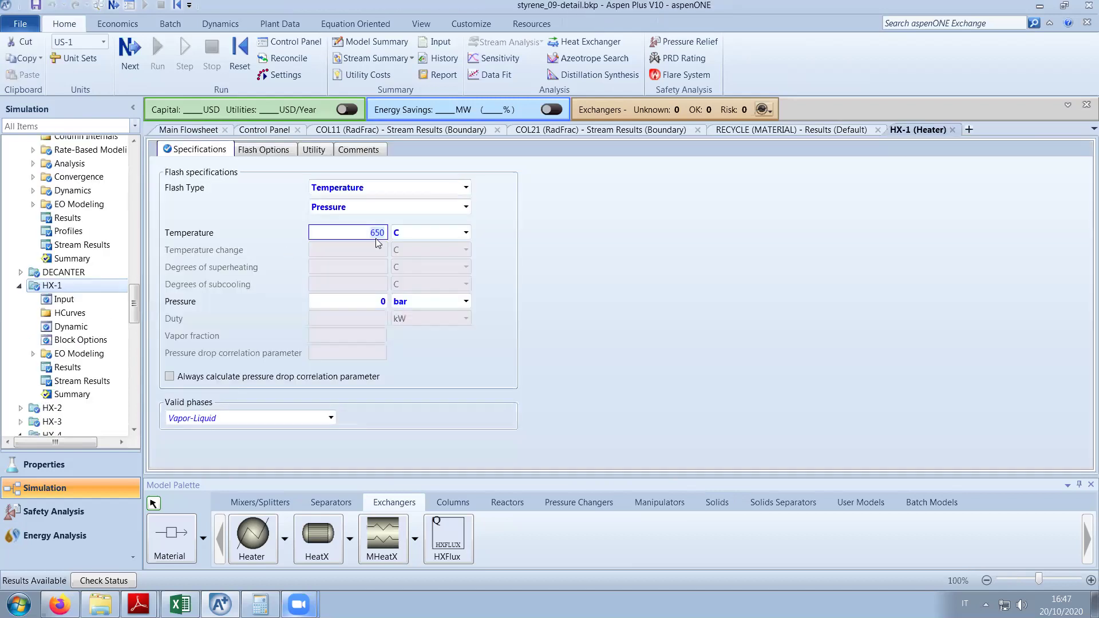
text(620)
key(Return)
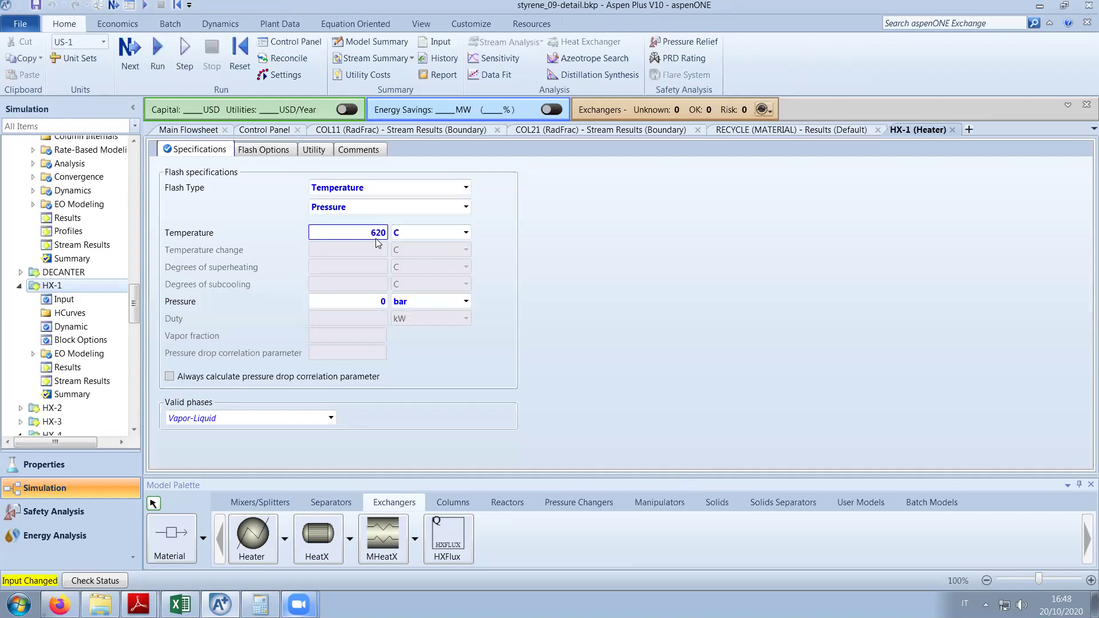
click(953, 131)
Set the HX-2 steam heater's outlet temperature to 620 C and close its form.
double_click(297, 394)
click(380, 231)
text(620)
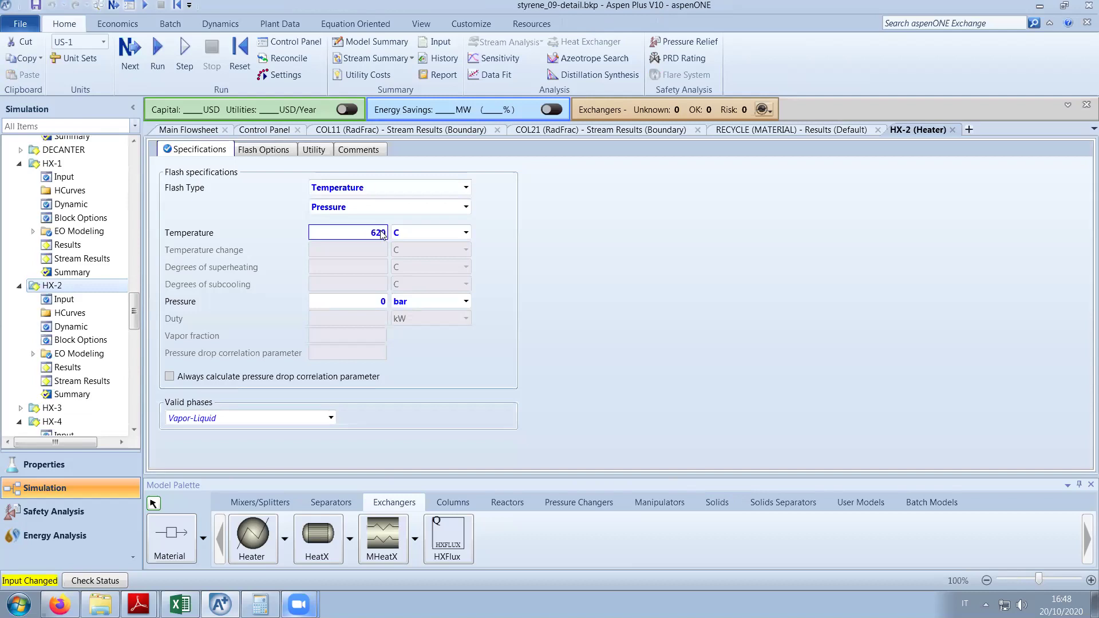
click(952, 131)
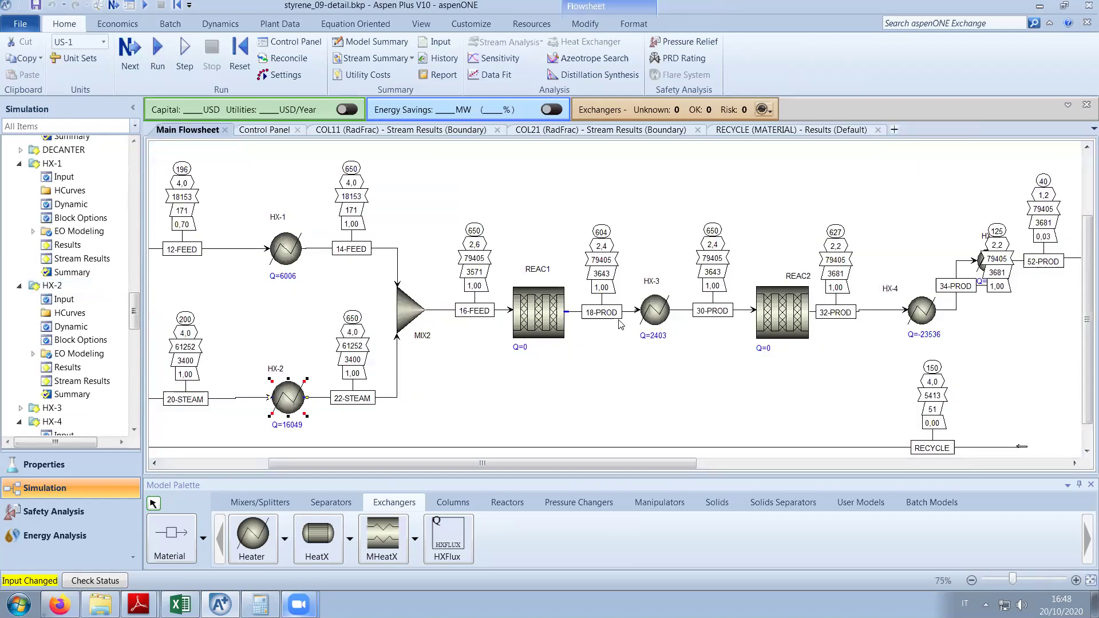
Set the HX-3 interstage heater's outlet temperature to 620 C and close its form.
double_click(654, 311)
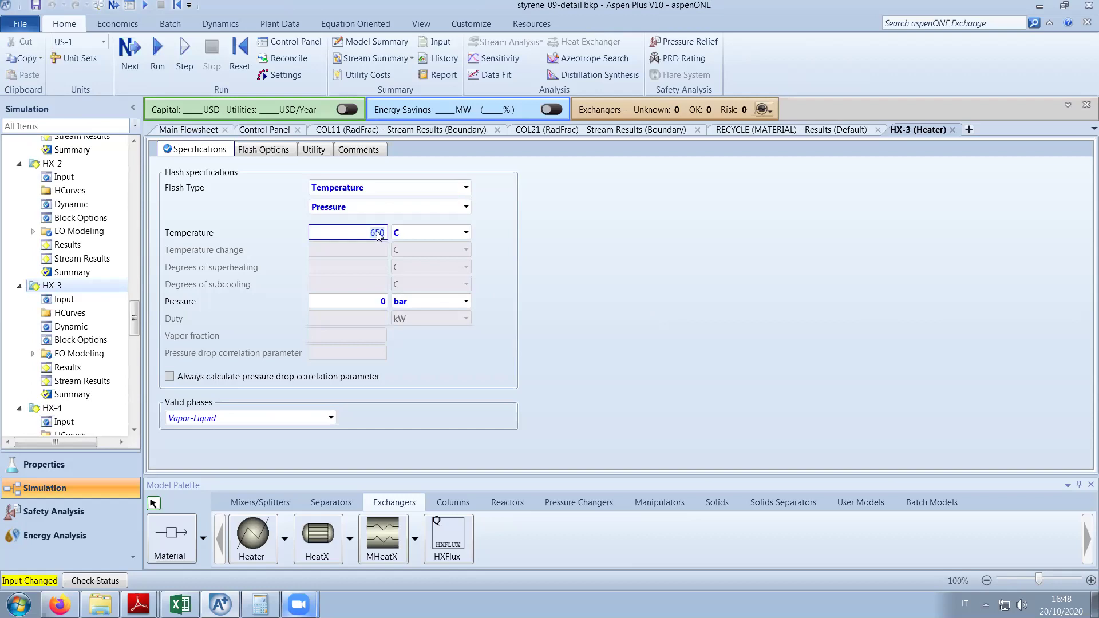
text(600)
click(953, 131)
Run the simulation with the new heater temperatures, dismiss the error dialog and inspect the separation section on the flowsheet.
drag(684, 464, 859, 466)
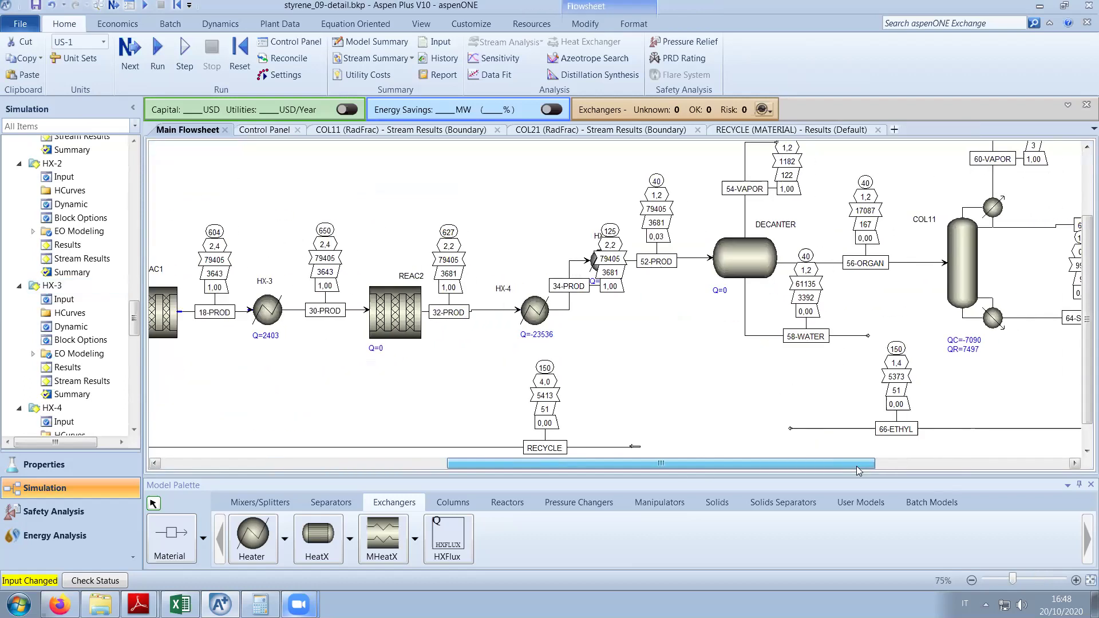
scroll(738, 414, down, 2)
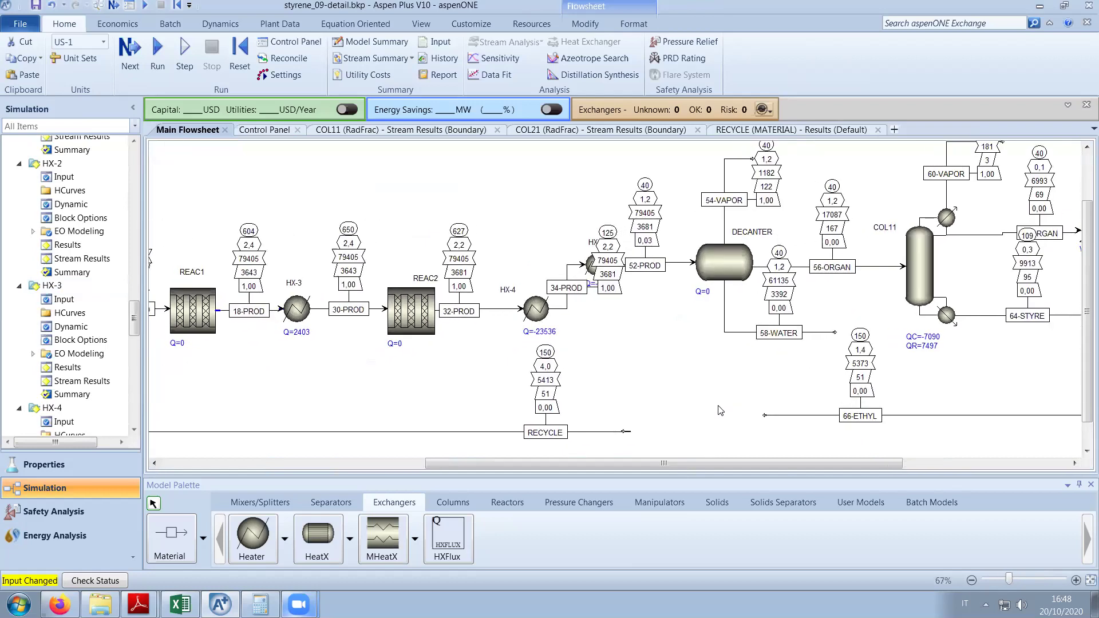
click(165, 68)
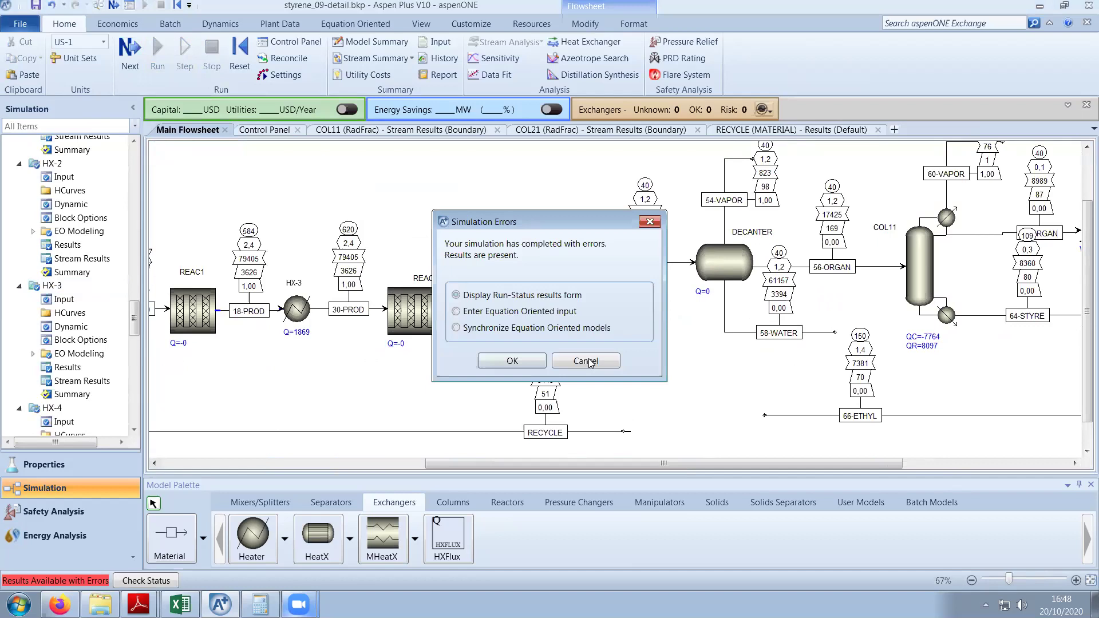
click(590, 364)
drag(751, 465, 918, 482)
drag(1083, 361, 1082, 321)
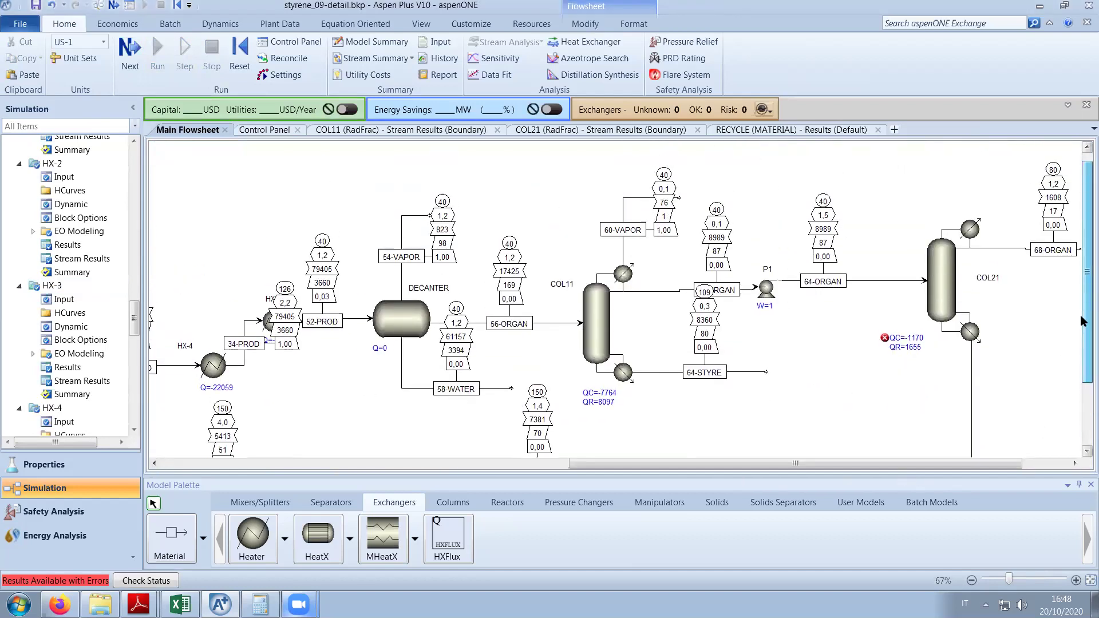
Check the recalculated ethylbenzene mole flows around COL11, and return to the reaction section of the main flowsheet.
click(400, 130)
scroll(305, 321, down, 3)
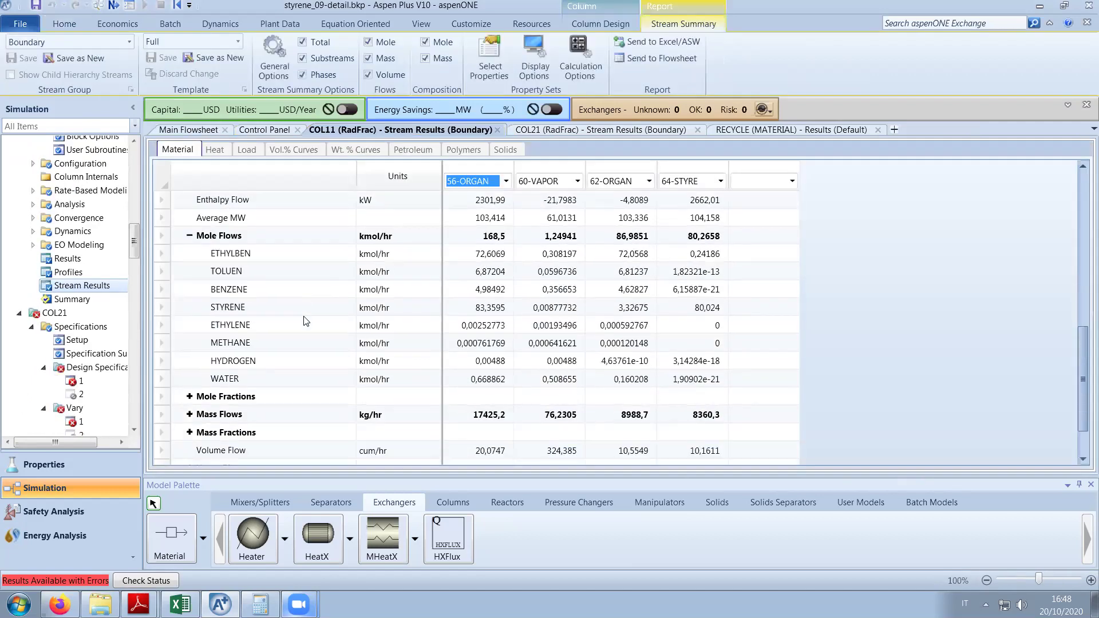
click(161, 254)
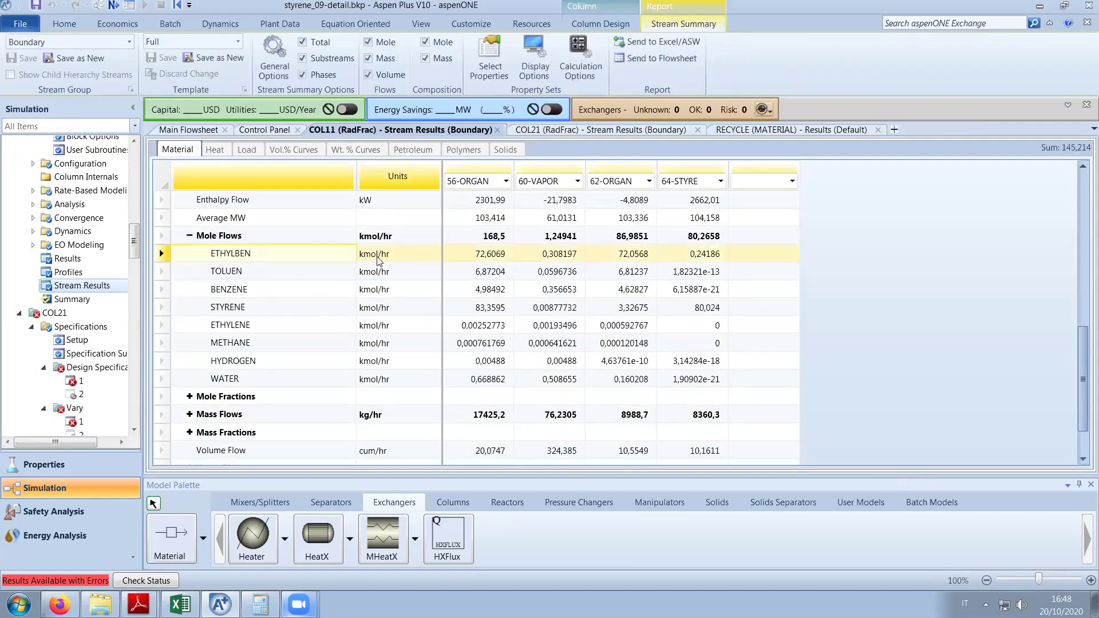
click(490, 257)
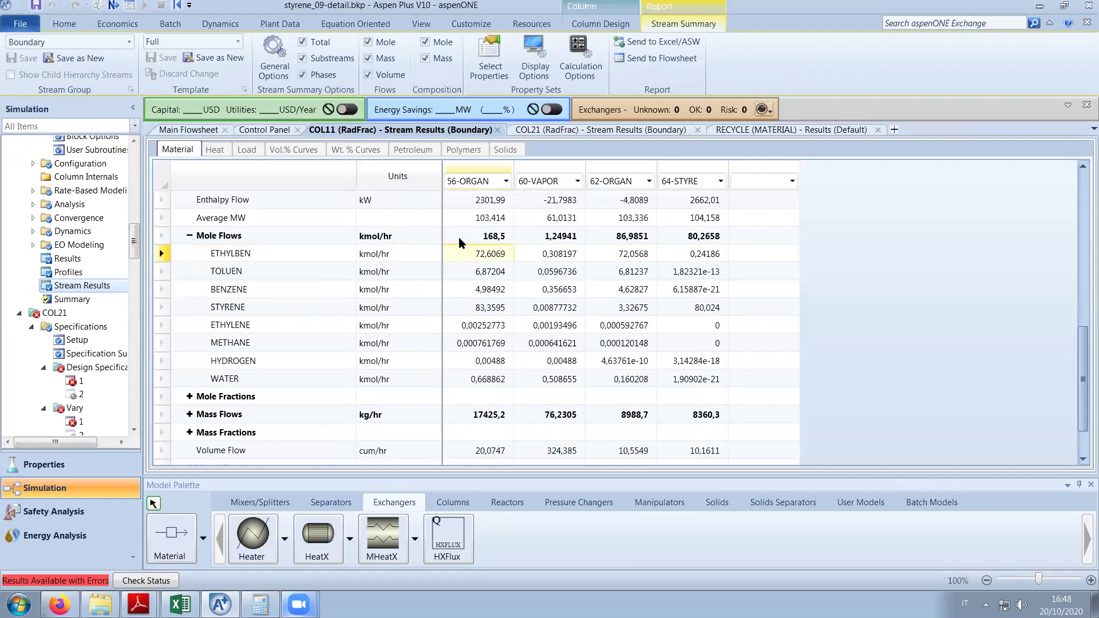
click(162, 253)
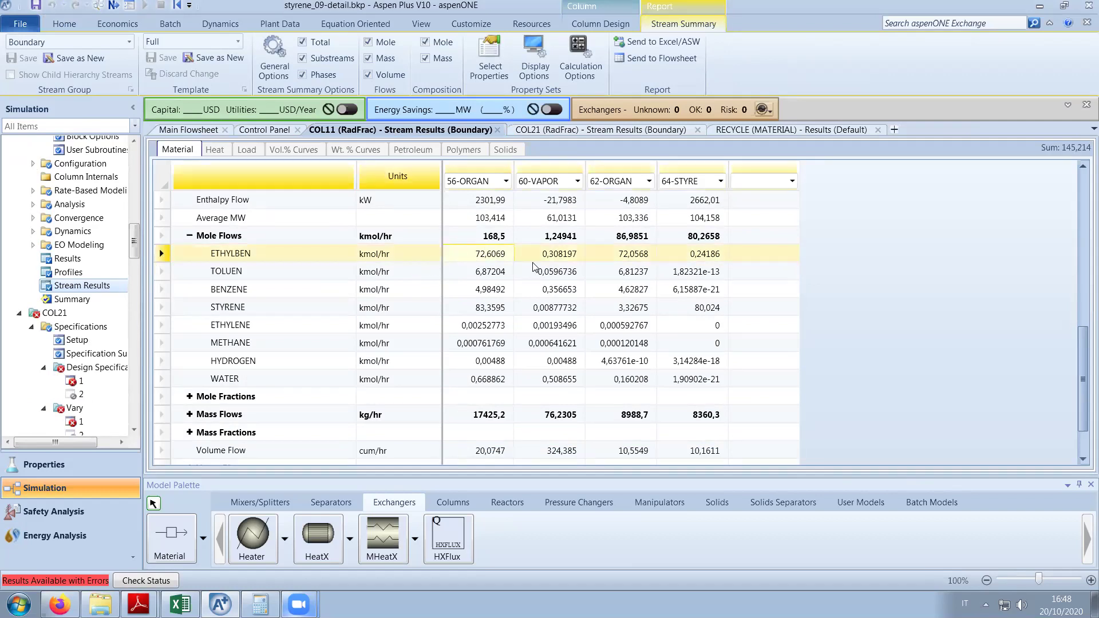
click(194, 130)
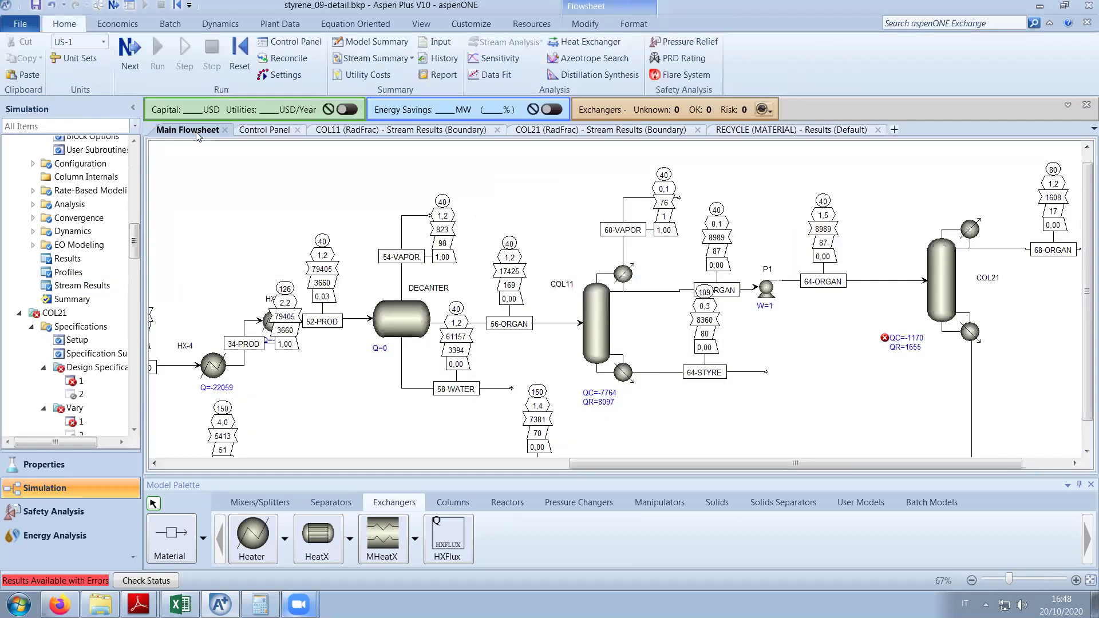
scroll(381, 424, left, 10)
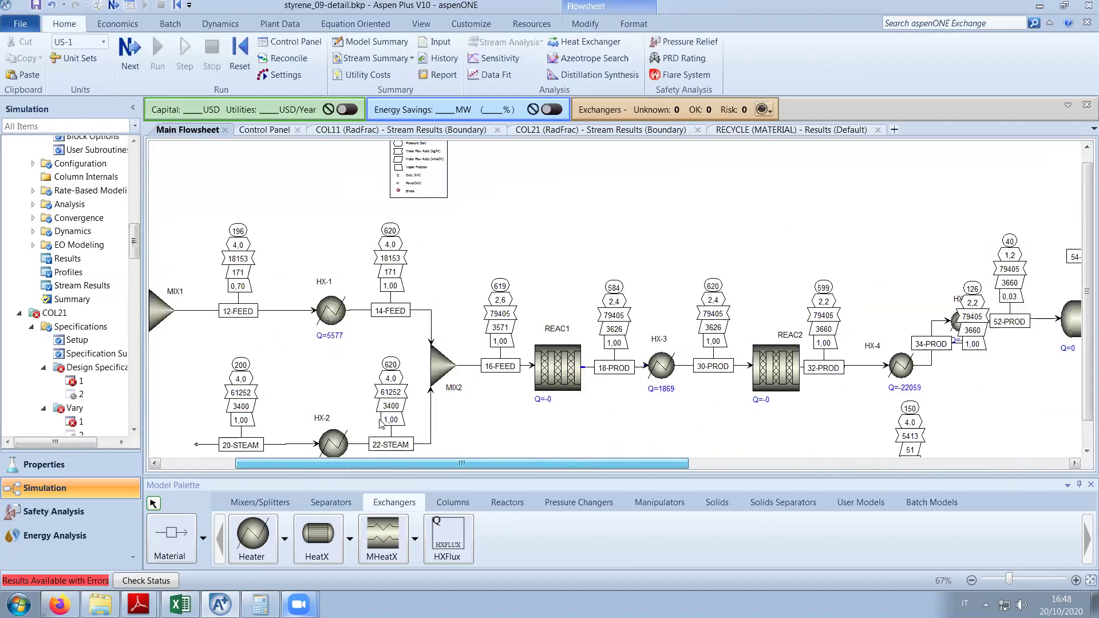
Set the HX-1 feed heater's outlet temperature to 630 C and close its form.
scroll(687, 361, down, 2)
scroll(974, 309, up, 1)
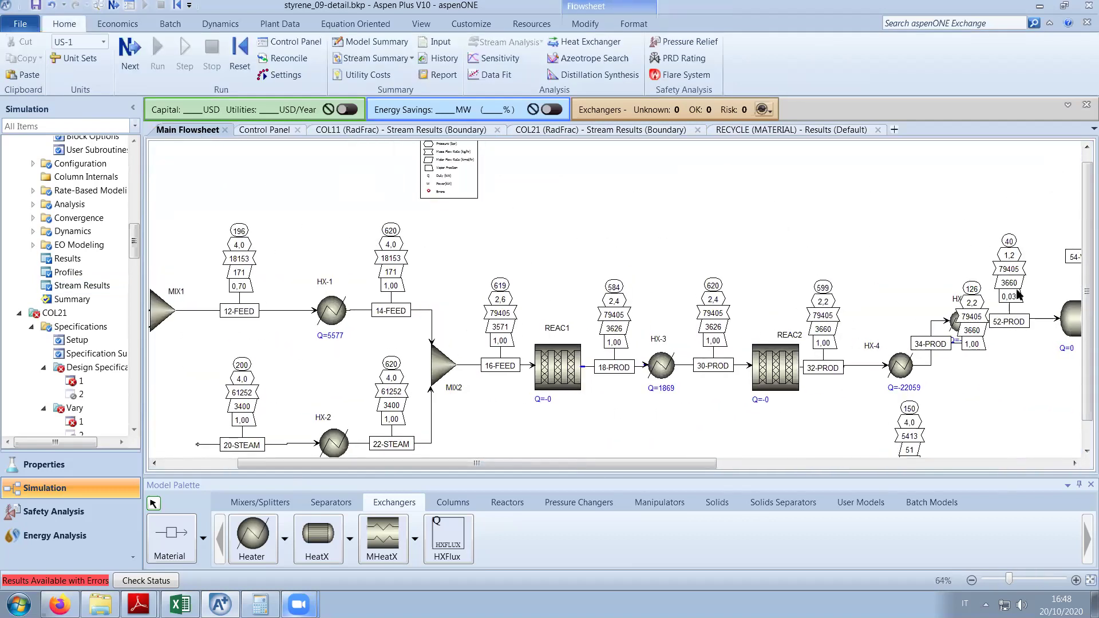
scroll(772, 298, down, 1)
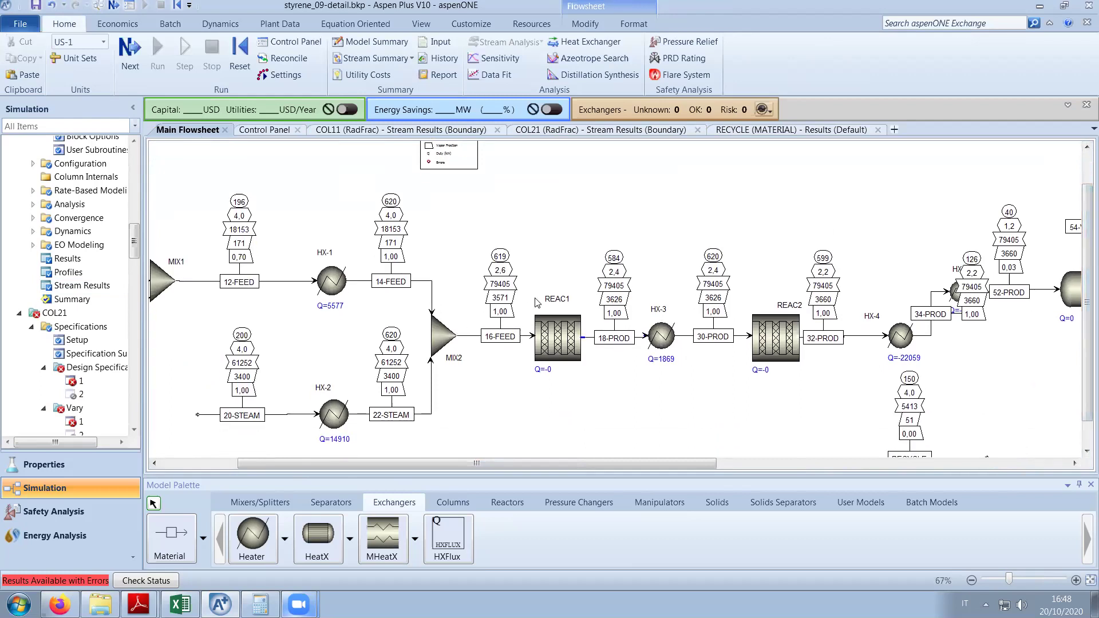
double_click(332, 280)
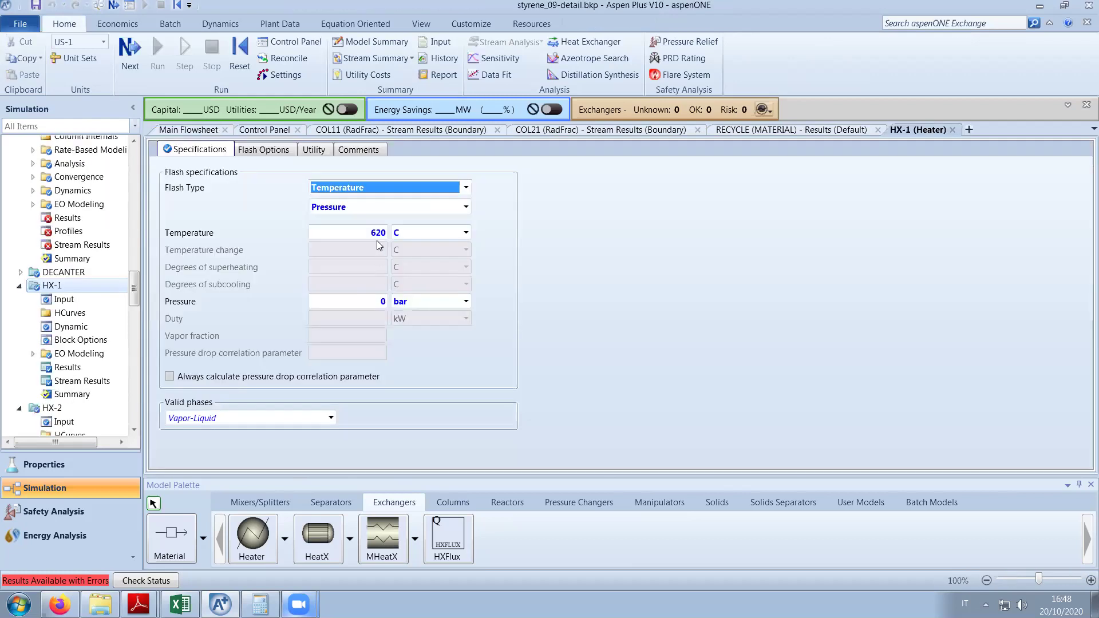
double_click(377, 233)
text(630)
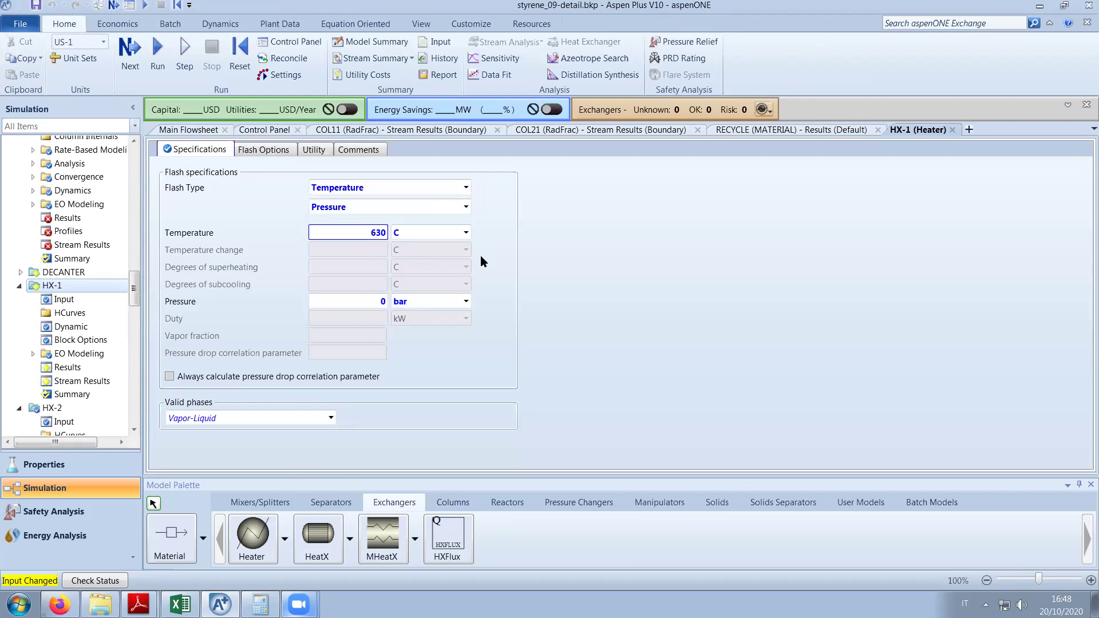
click(952, 130)
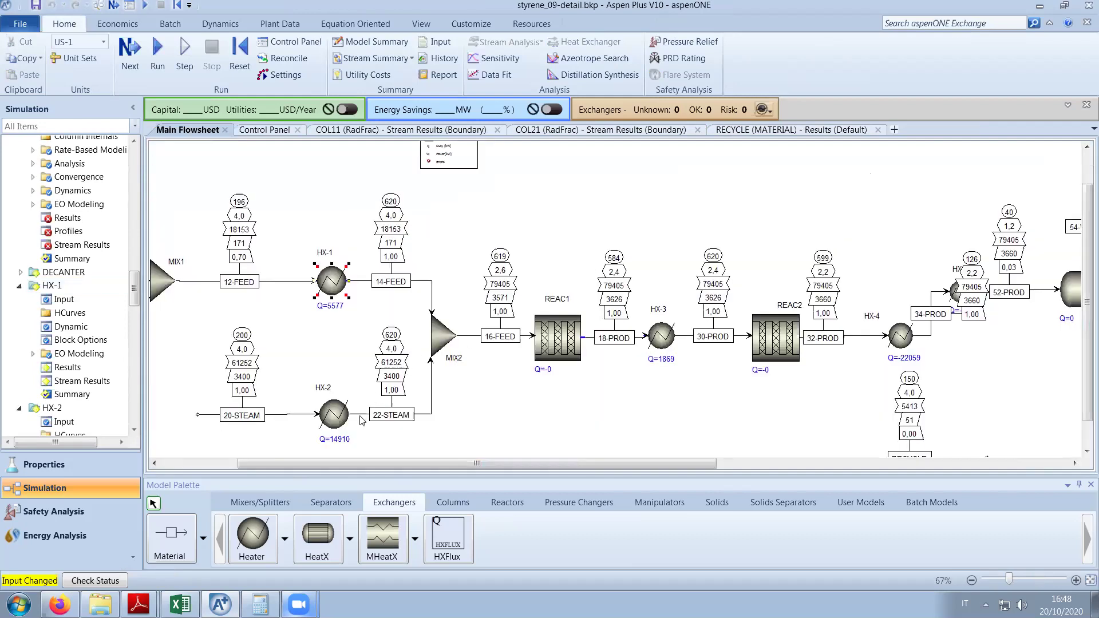
Set the HX-2 steam heater's outlet temperature to 630 C and close its form.
double_click(419, 400)
double_click(375, 233)
text(630)
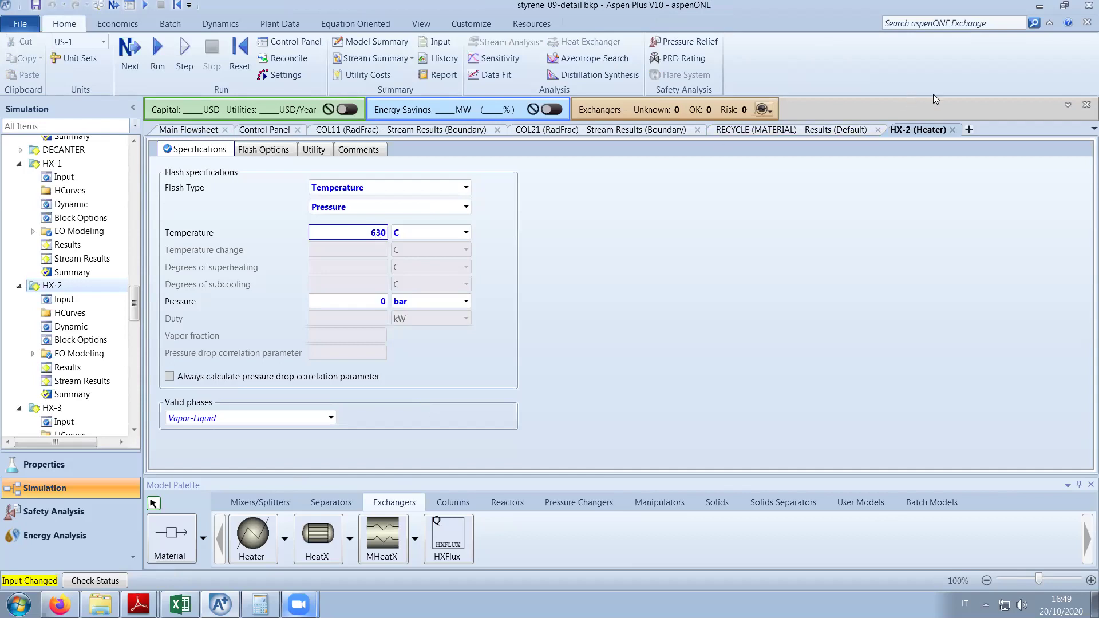
click(952, 130)
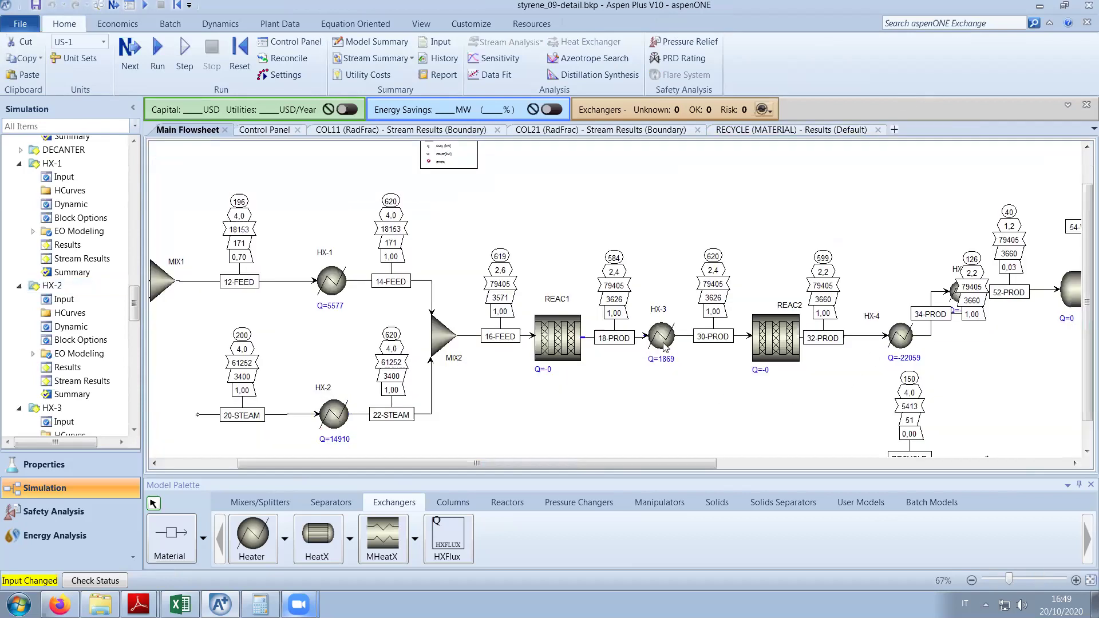
Set the HX-3 interstage heater's outlet temperature to 630 C and close its form.
double_click(663, 344)
click(379, 237)
text(630)
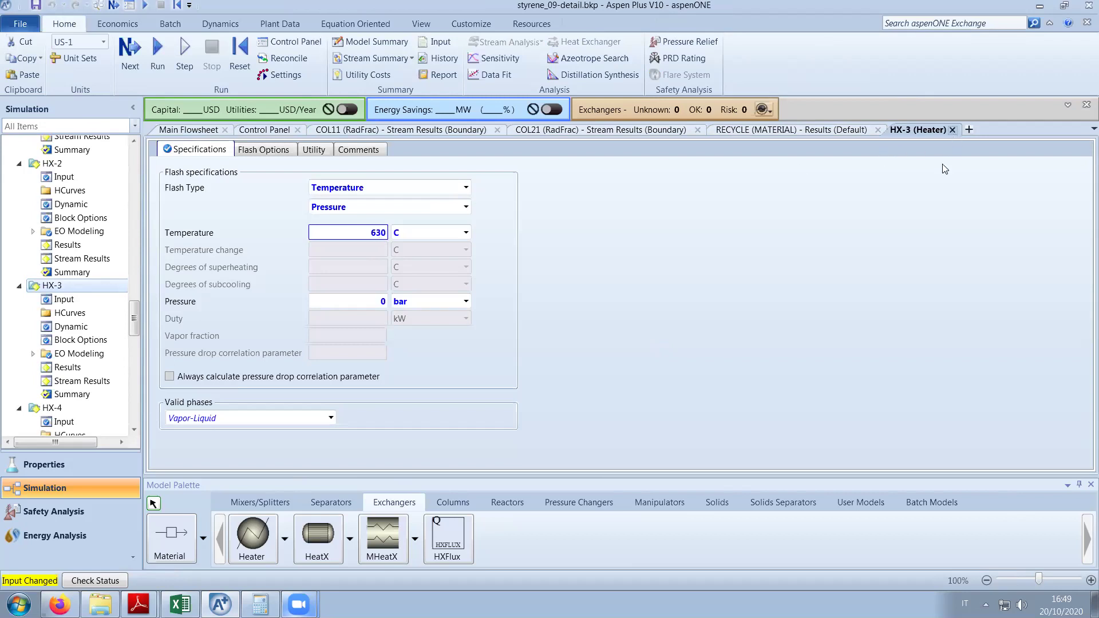
click(952, 131)
Run the simulation with the 630 C heaters and check the ethylbenzene mole flows in the COL11 stream results.
click(267, 134)
key(F5)
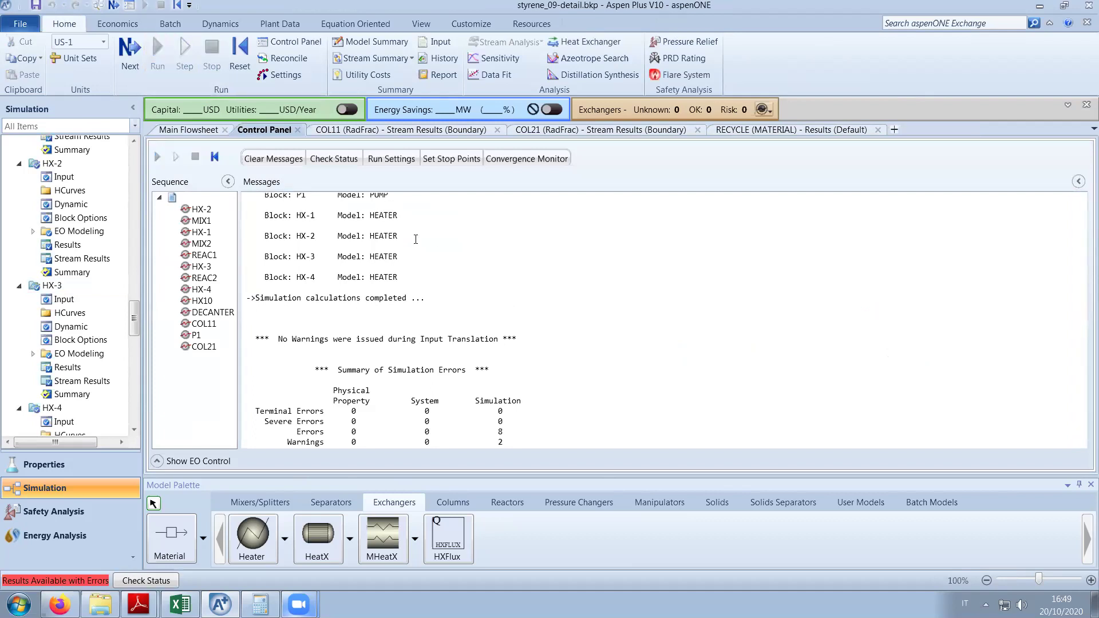
drag(134, 320, 132, 251)
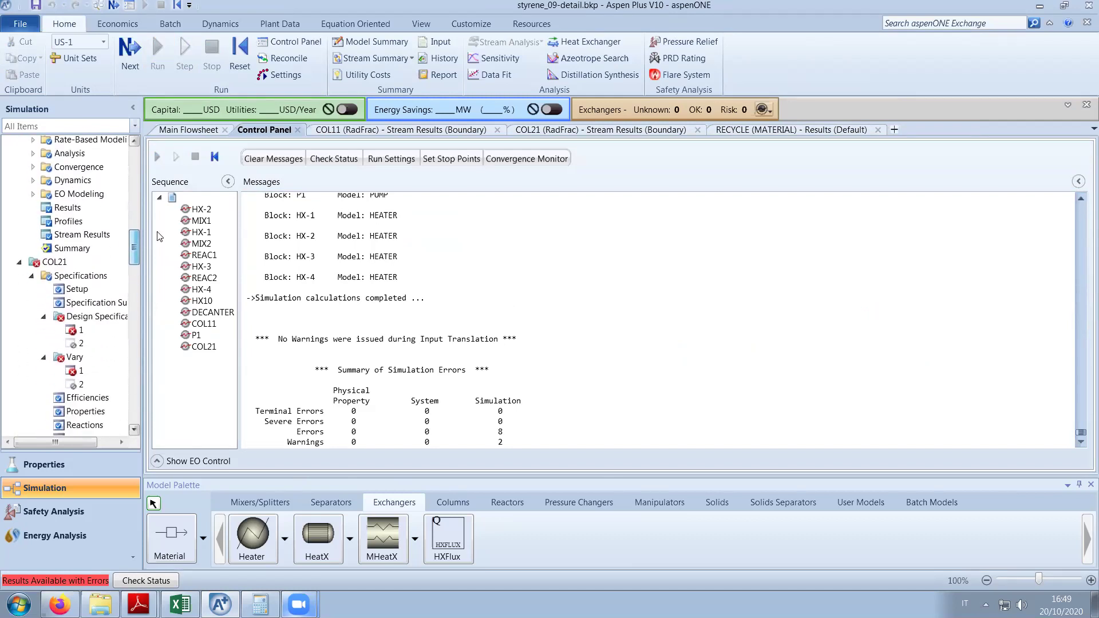
click(356, 130)
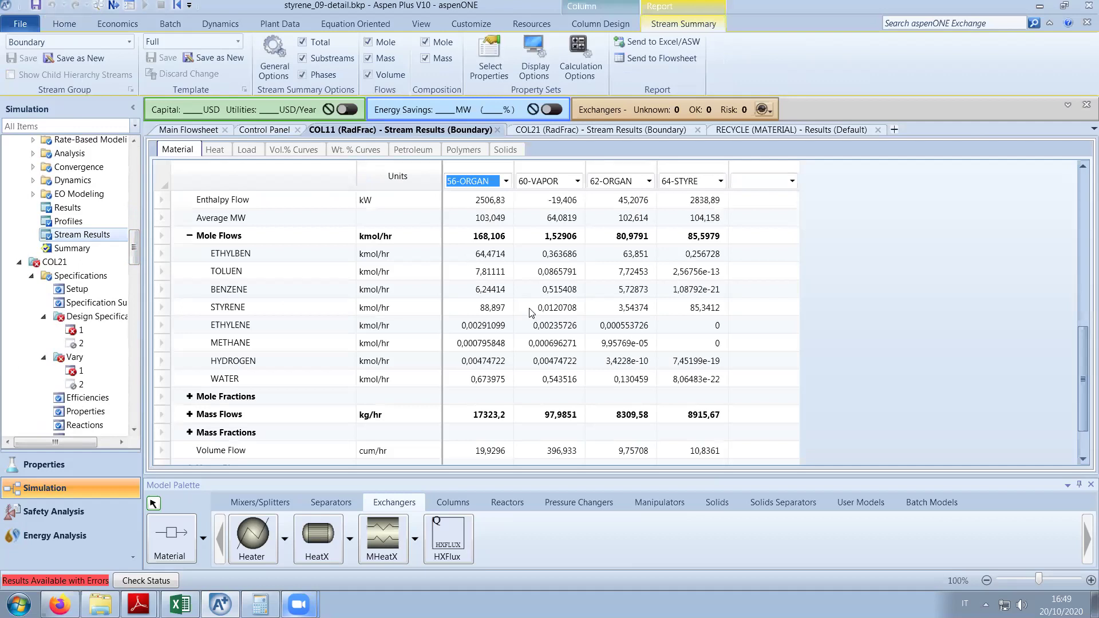
click(162, 254)
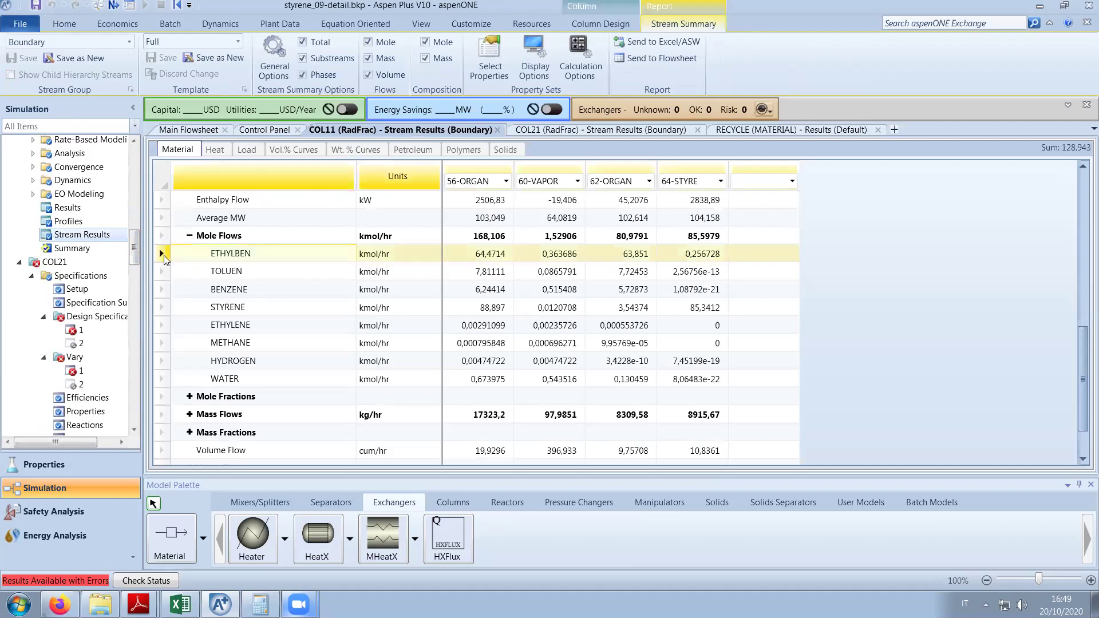
Review COL21's stream results and compare the results of its recovery design specification and bottoms-to-feed-ratio vary with their target and bounds.
click(568, 130)
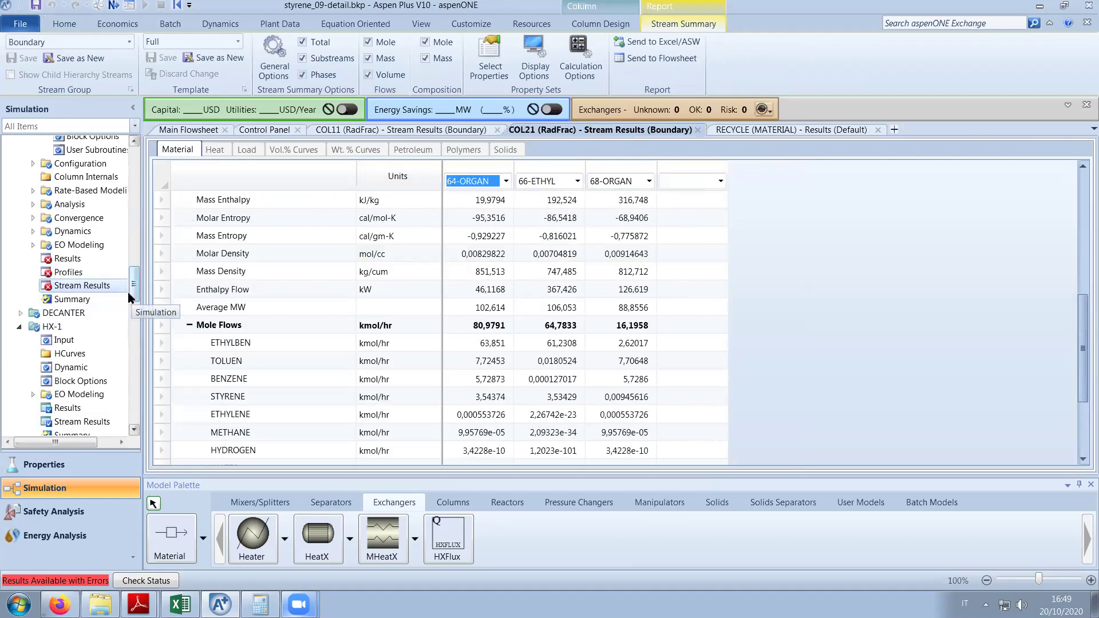
drag(132, 290, 137, 272)
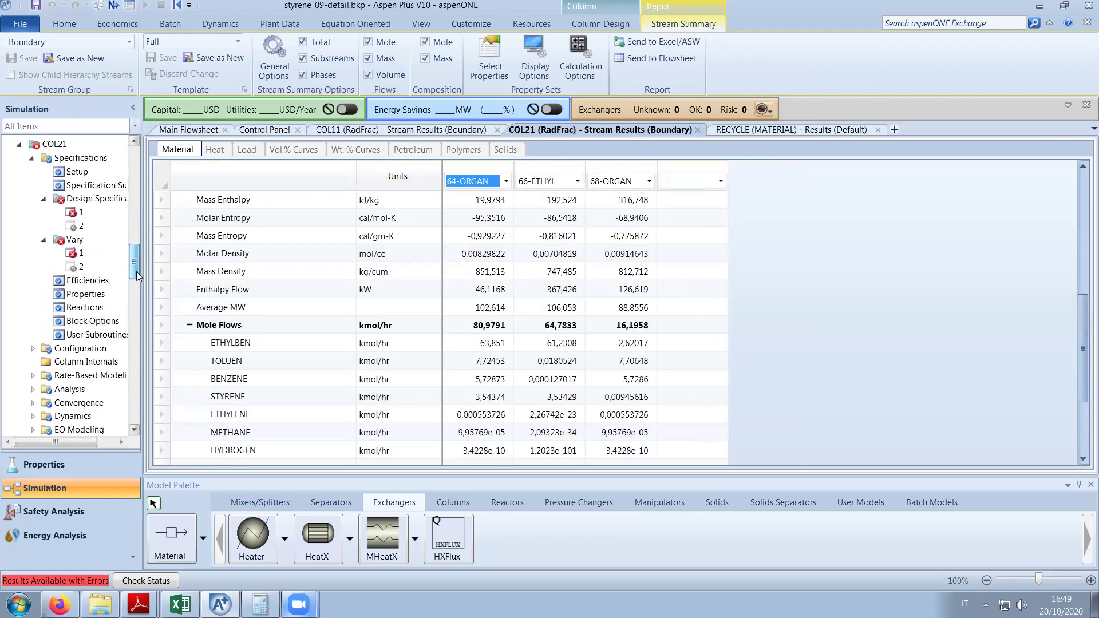
click(74, 211)
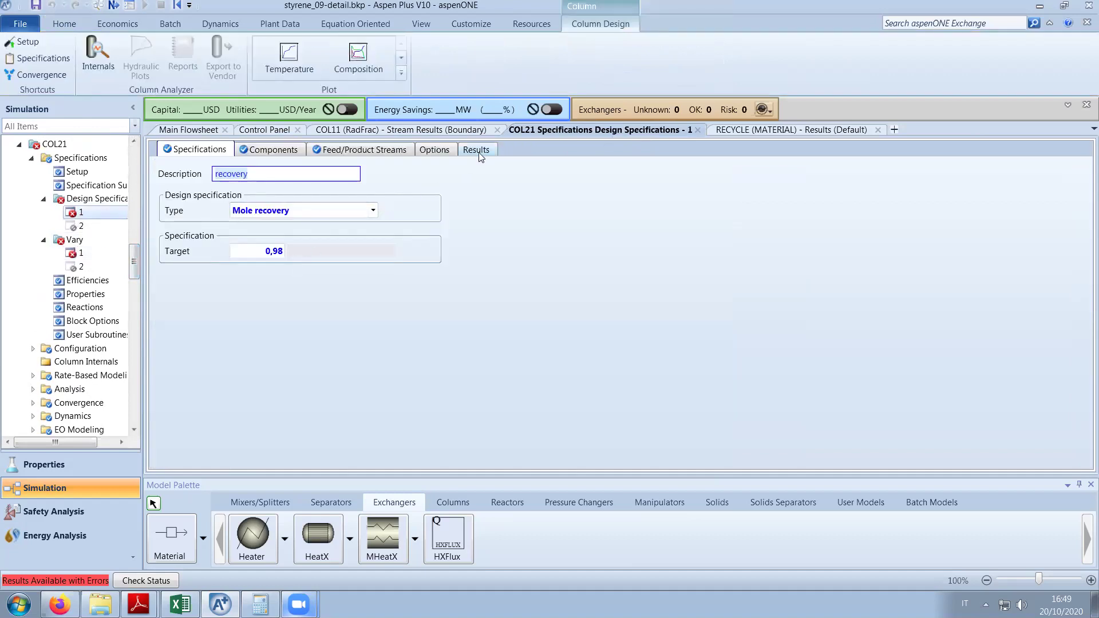
click(477, 150)
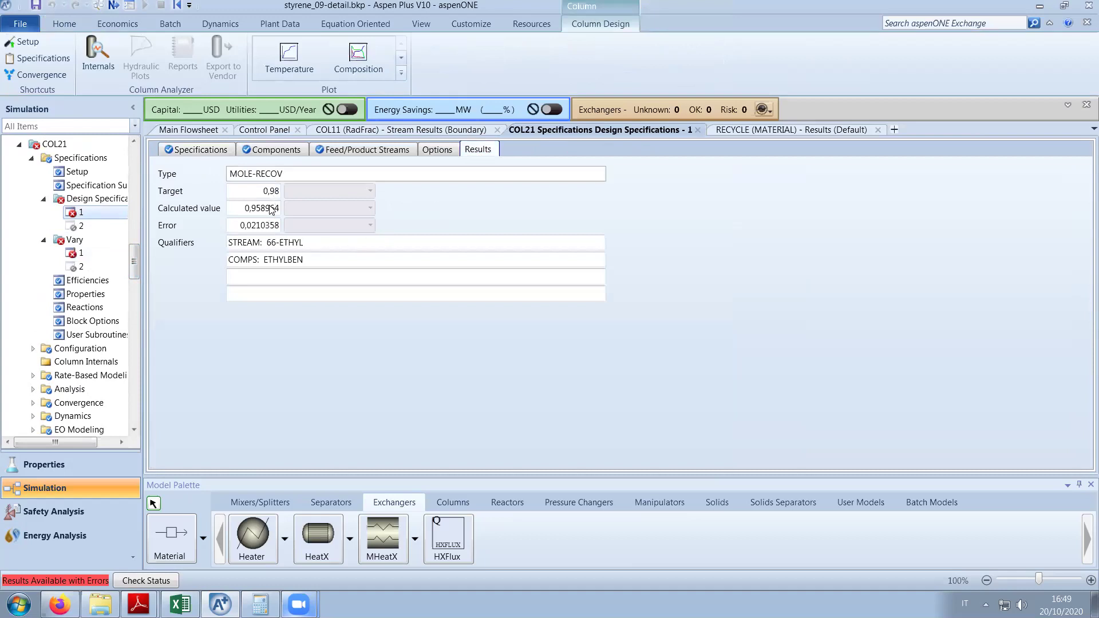
click(85, 254)
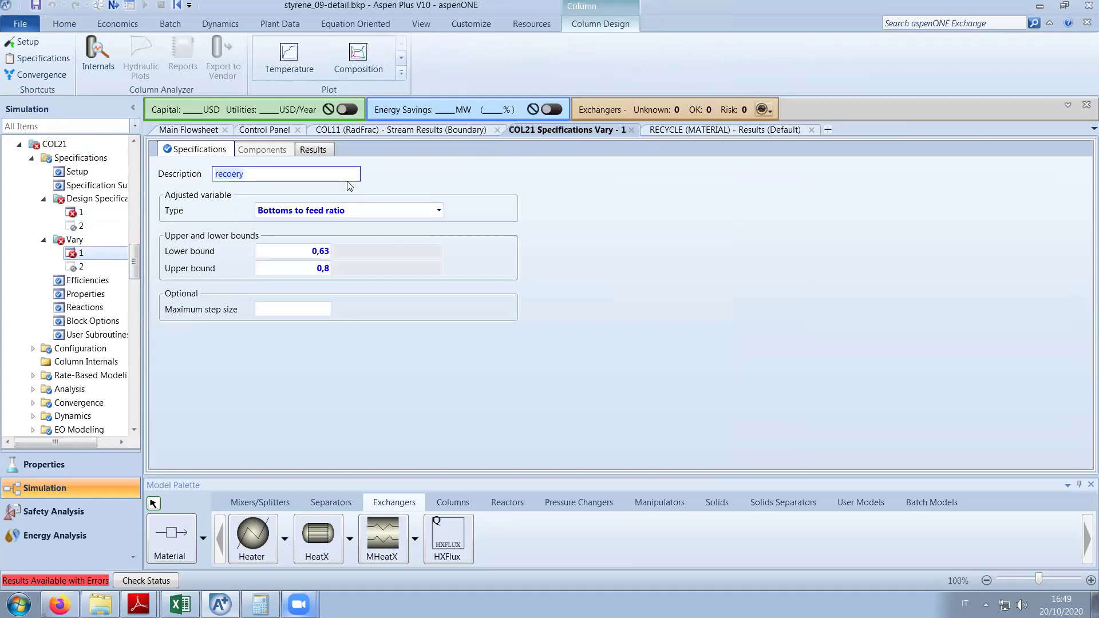
click(317, 149)
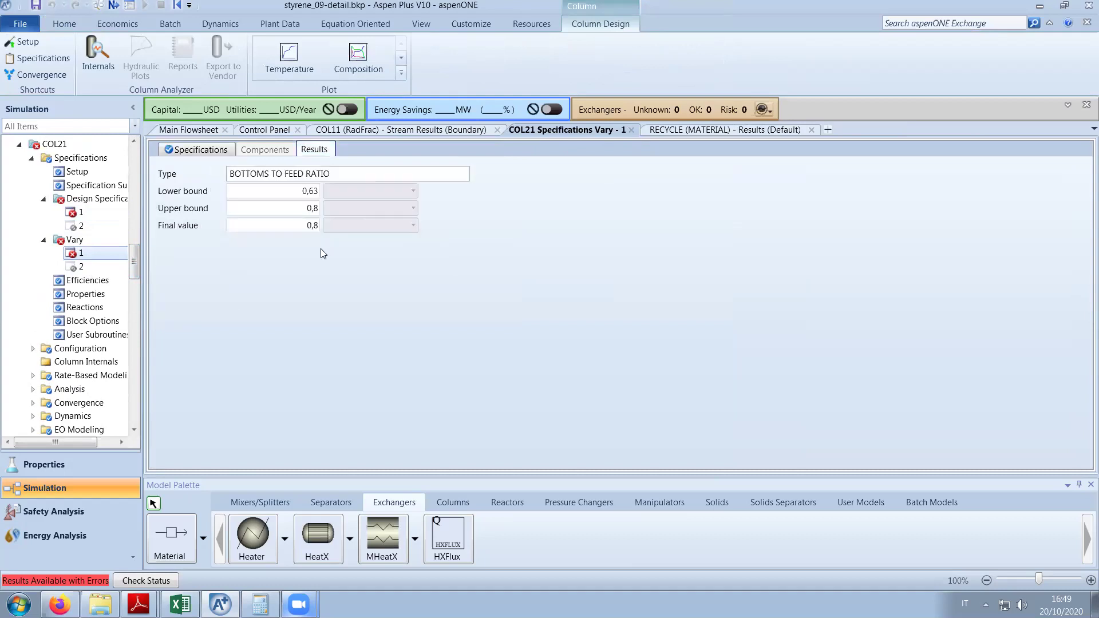
click(189, 152)
Inspect the stream conditions around COL11 and COL21 in the separation section of the main flowsheet.
click(201, 131)
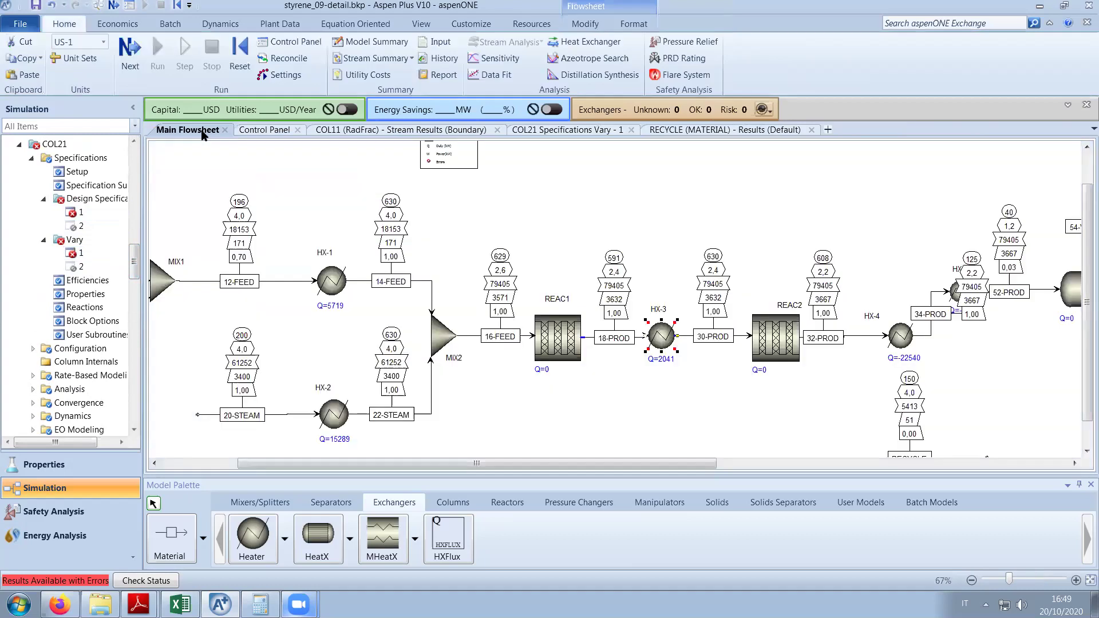
drag(682, 465, 1084, 411)
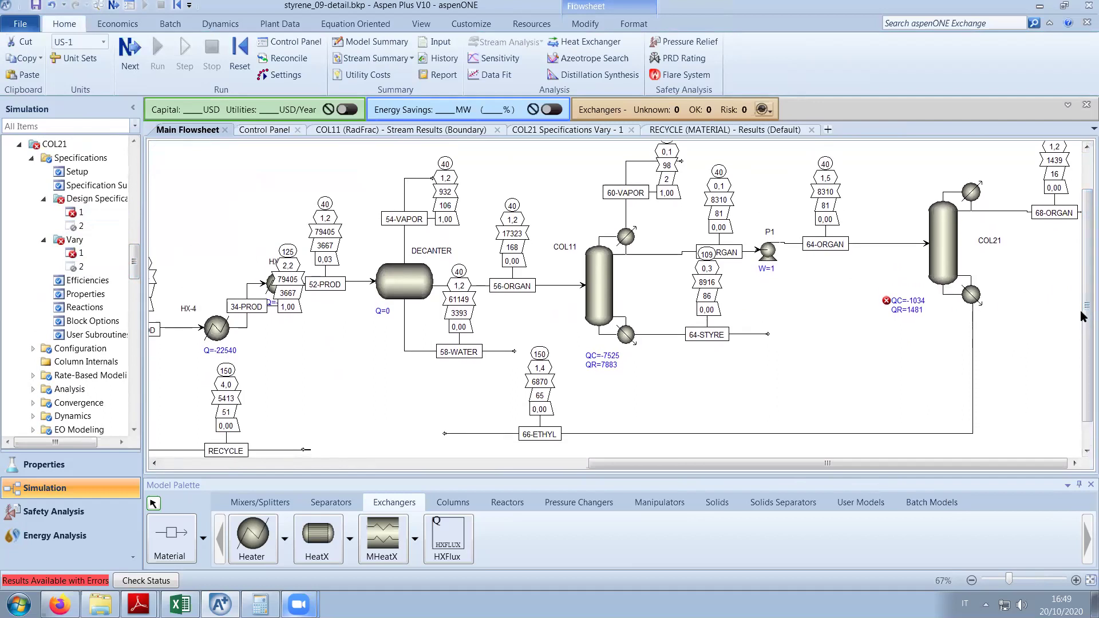
drag(1085, 322, 1085, 289)
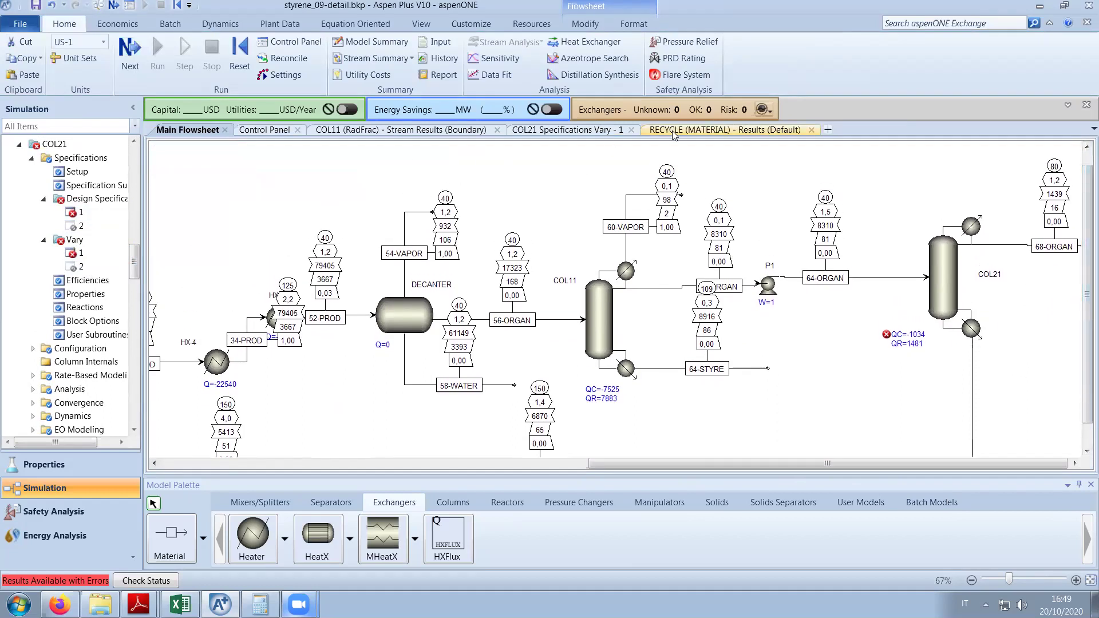
Try a reflux ratio of 6 in the COL21 setup and rerun the simulation.
click(554, 130)
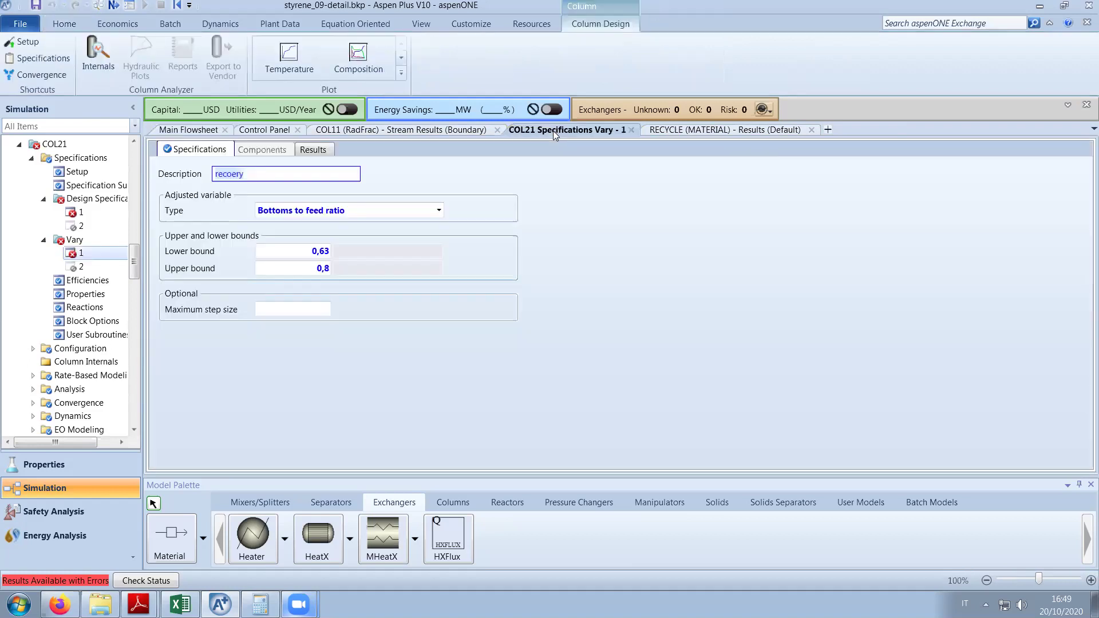
click(76, 171)
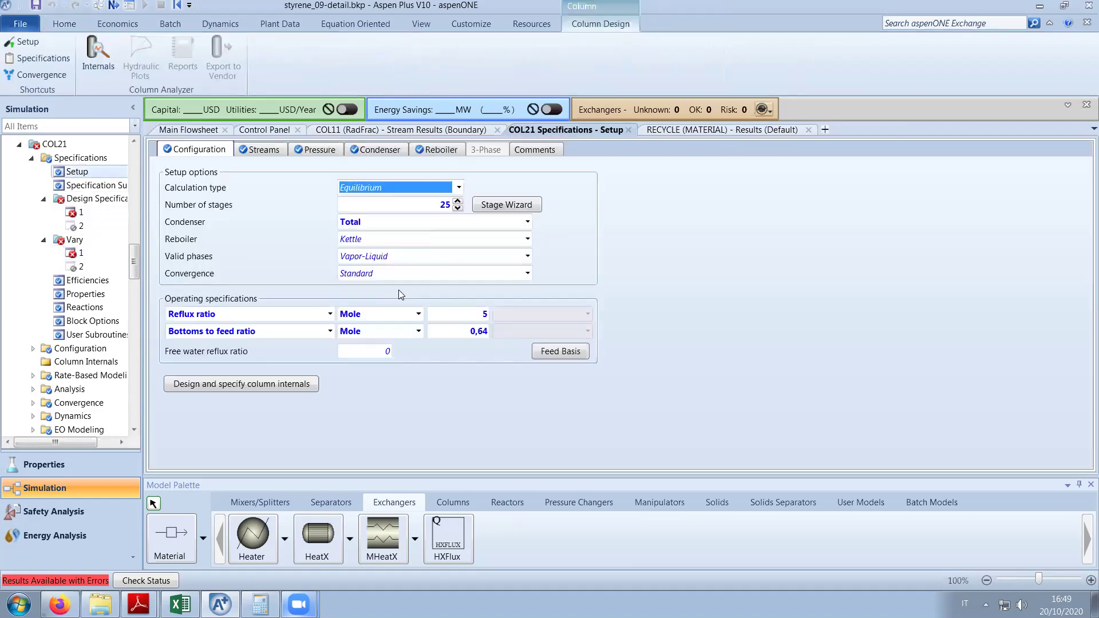
click(474, 316)
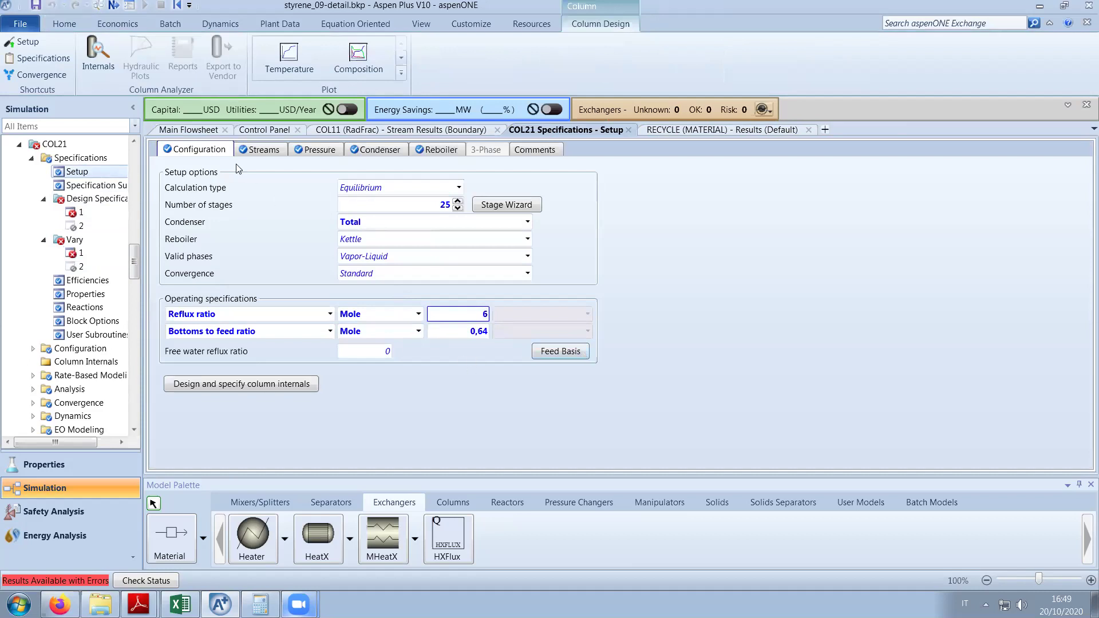
click(269, 130)
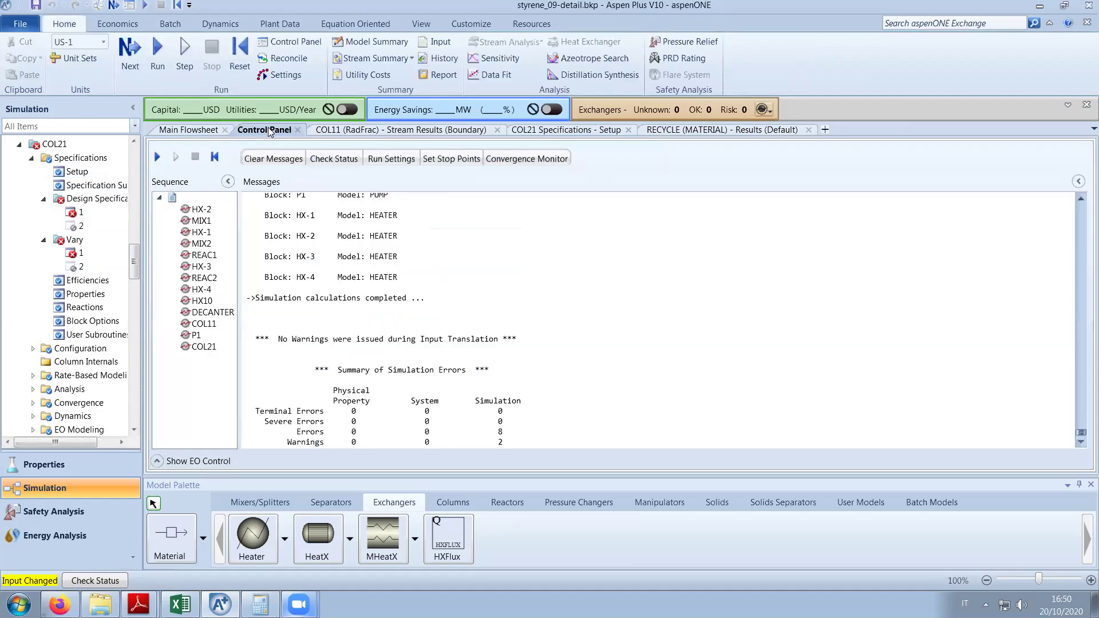
click(158, 70)
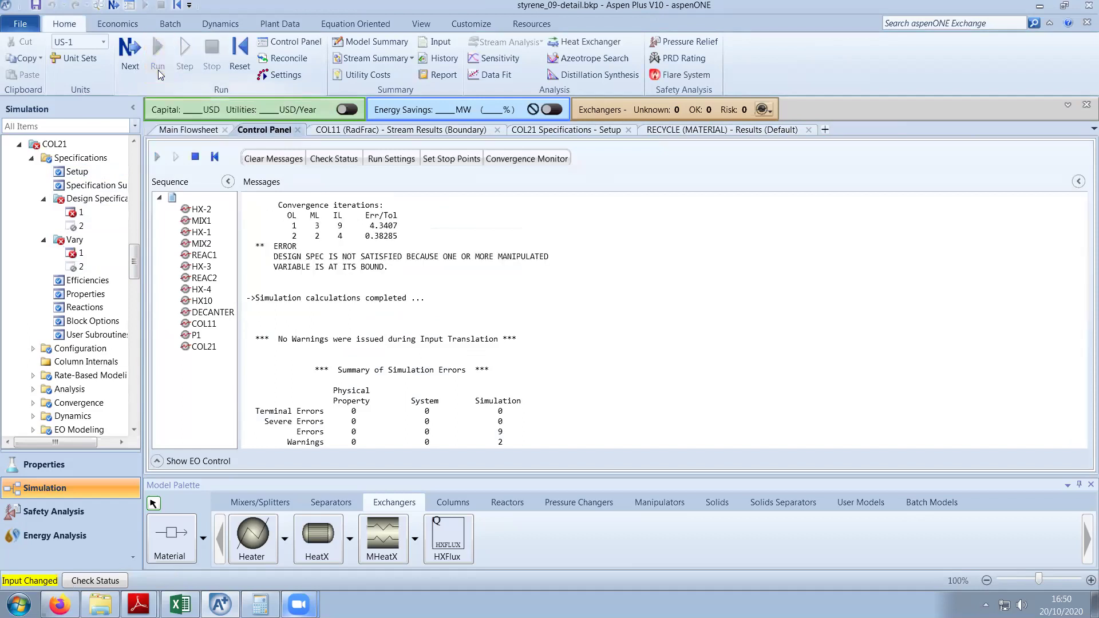
Set COL21's reflux ratio back to 5 and examine the component mole flows in its stream results.
click(542, 131)
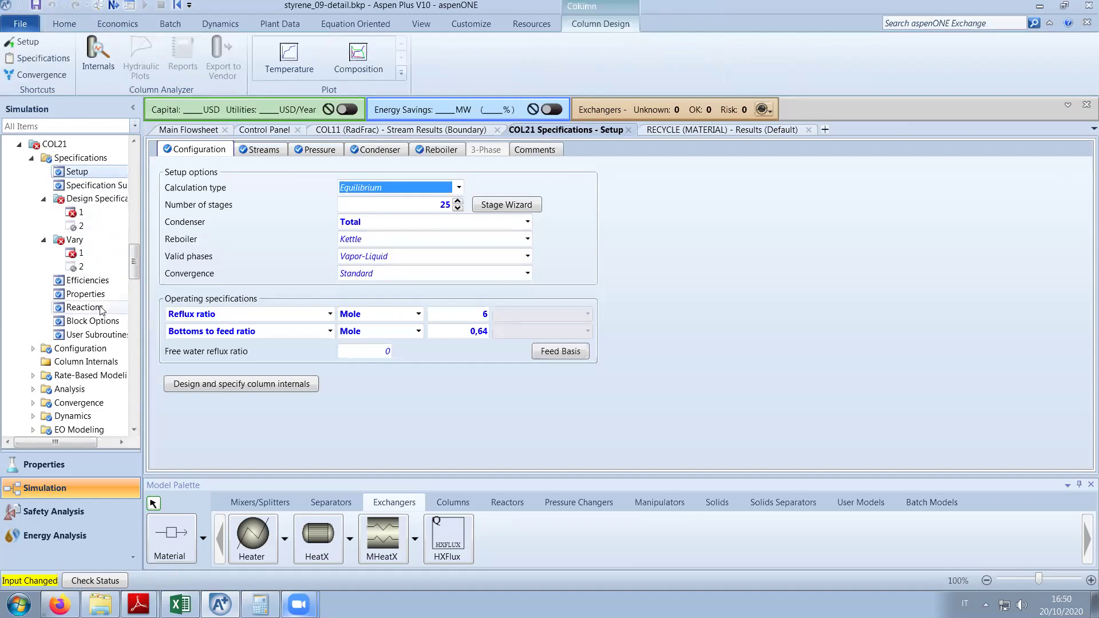
click(465, 313)
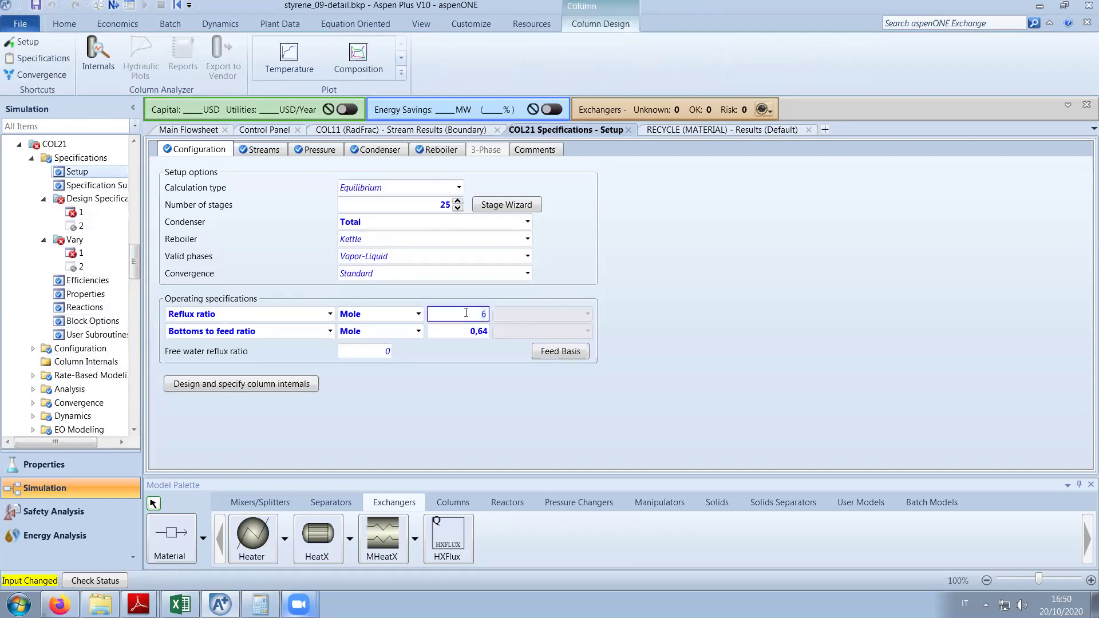
scroll(99, 333, down, 2)
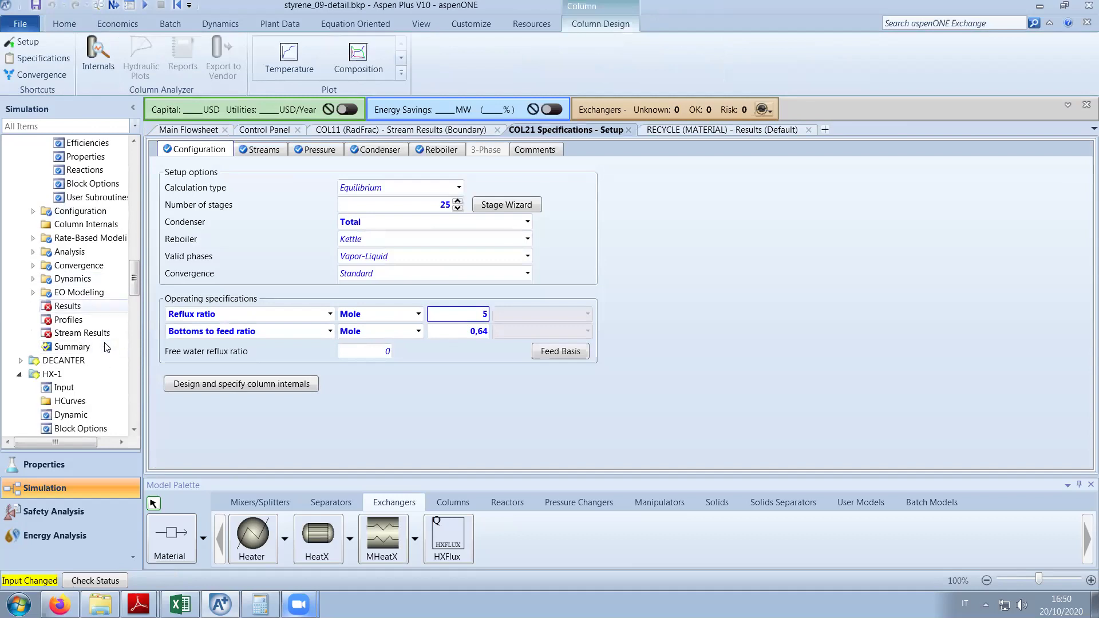
double_click(100, 333)
scroll(448, 356, down, 5)
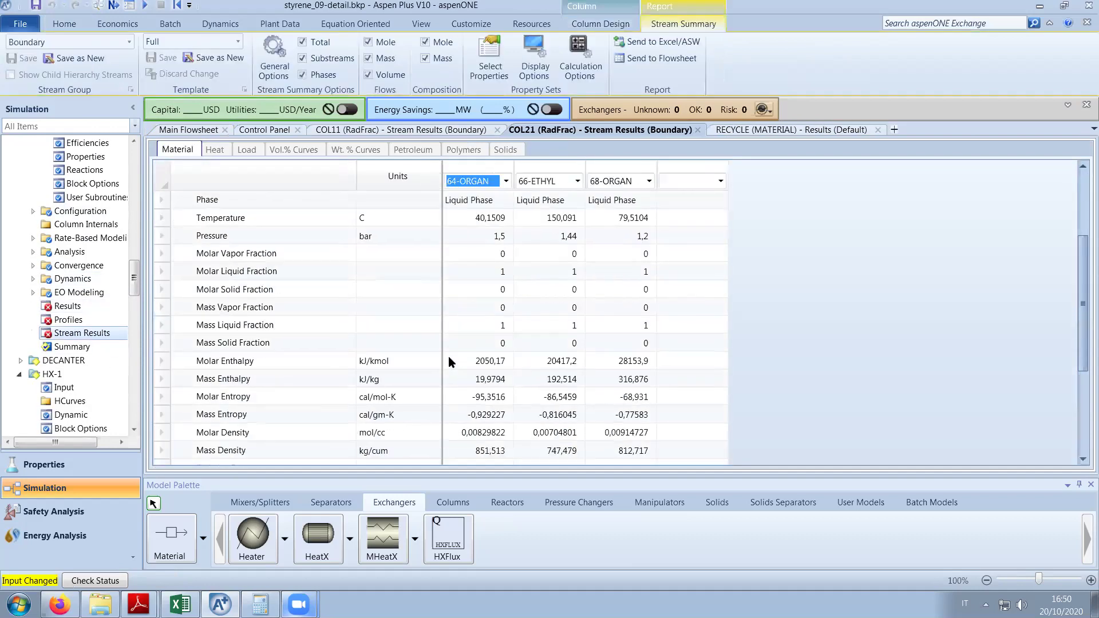
click(188, 397)
scroll(420, 381, down, 4)
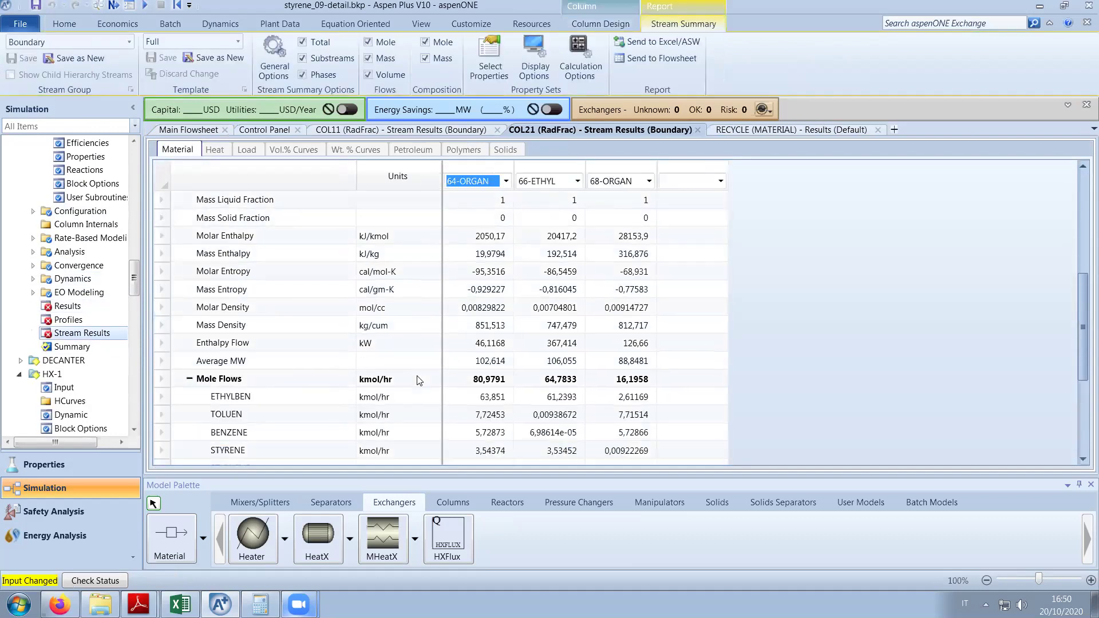
scroll(418, 380, down, 4)
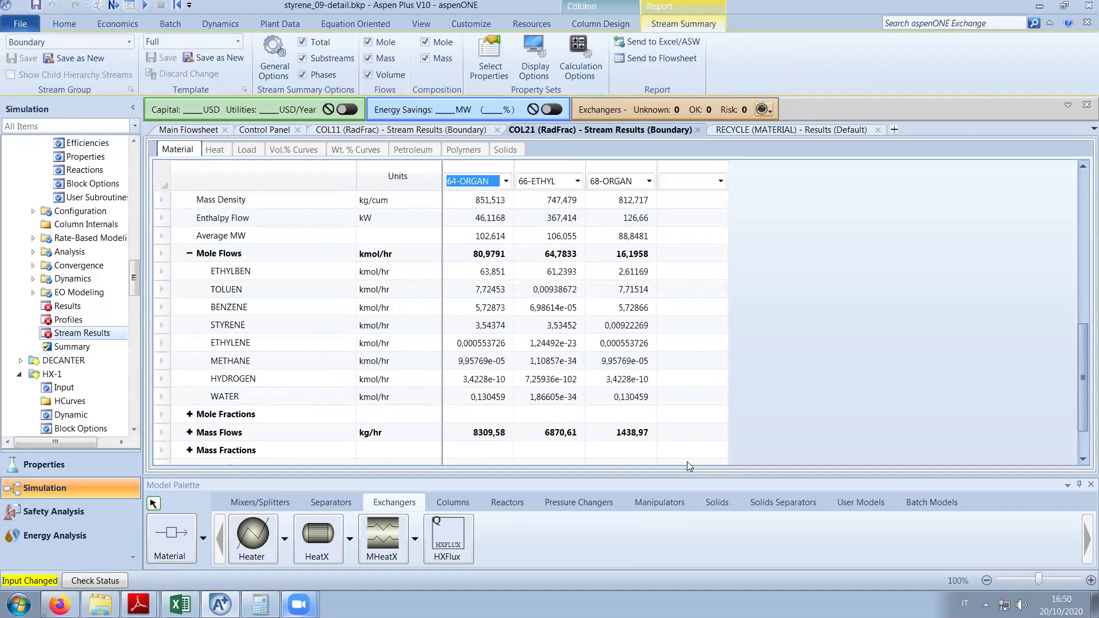
Check the COL11 stream results and open its recovery design specification and its bottoms-to-feed-ratio vary.
click(384, 131)
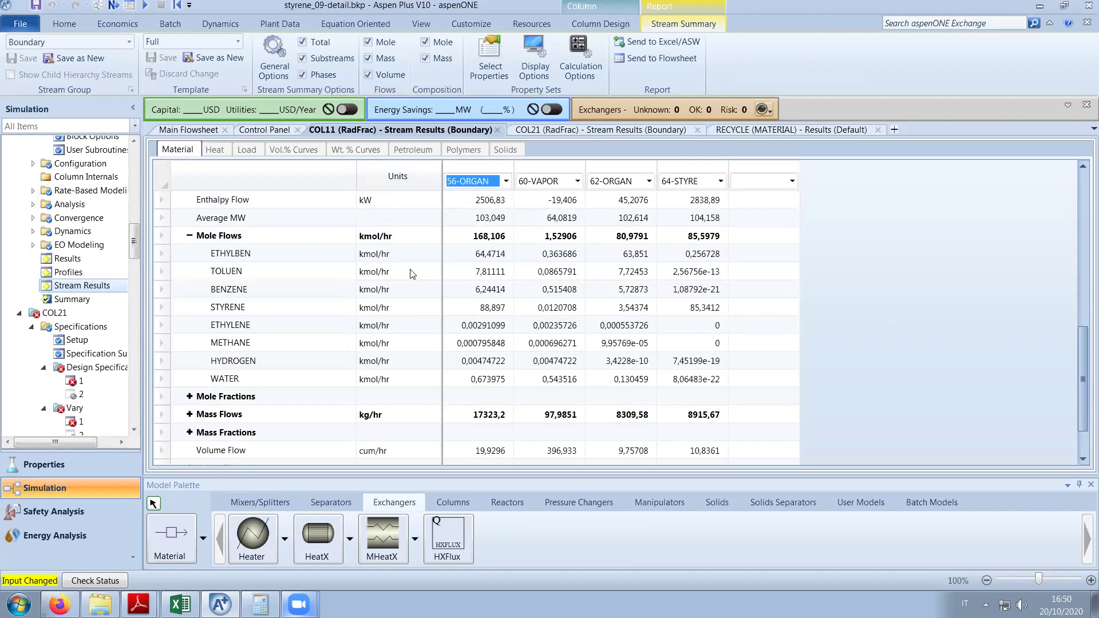
drag(137, 245, 135, 212)
click(83, 292)
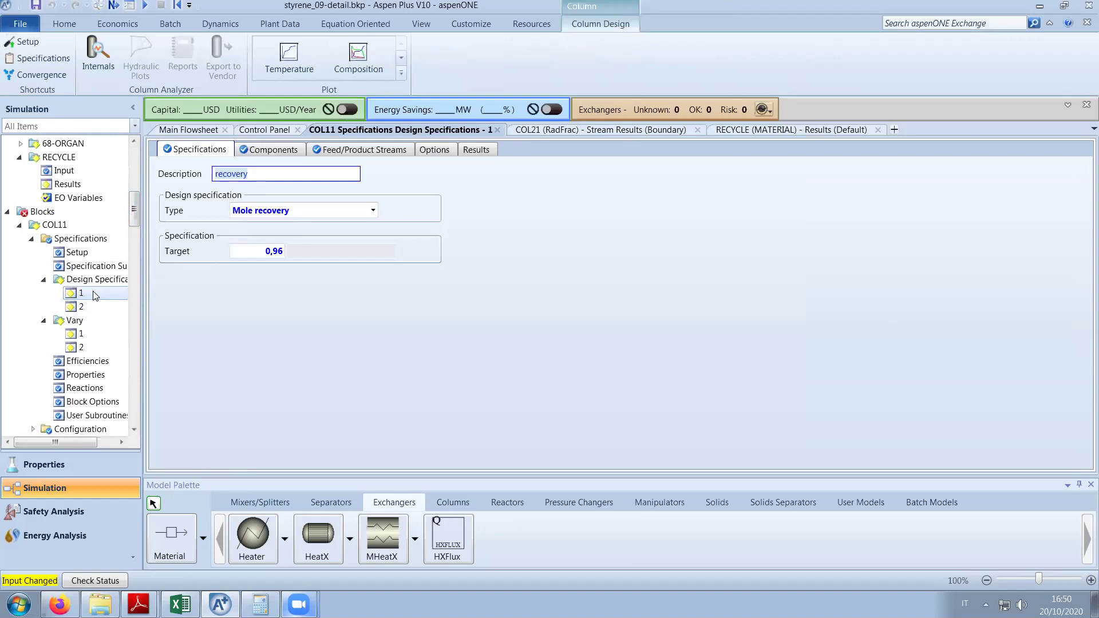
click(95, 332)
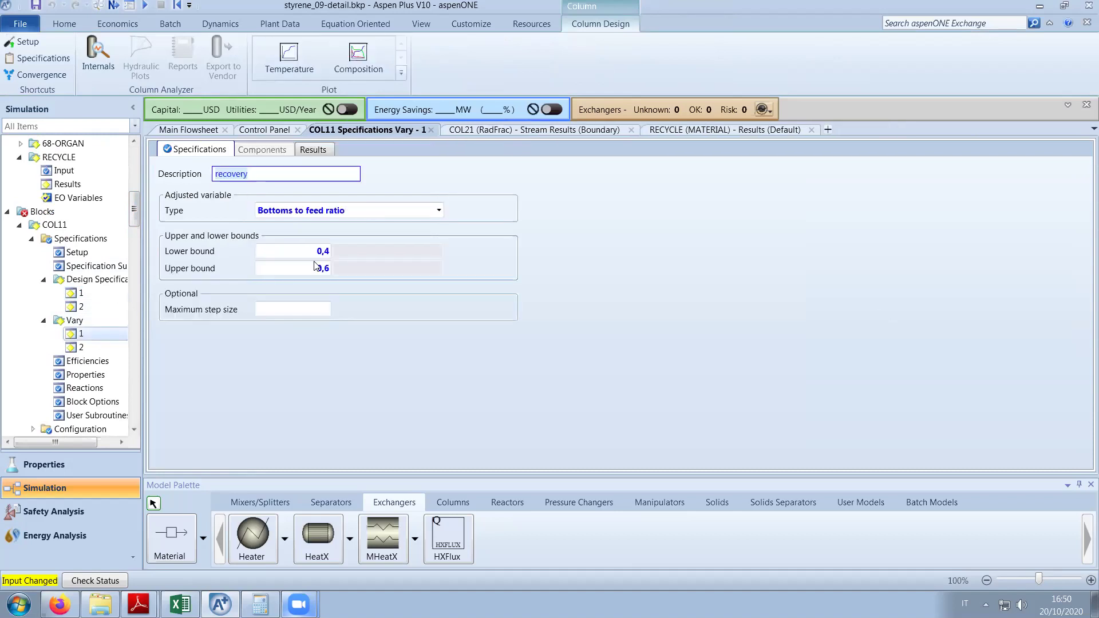
Check the COL11 bottoms-to-feed-ratio vary results, then try a mole recovery target of 0,97 for COL11 and rerun the simulation.
click(315, 150)
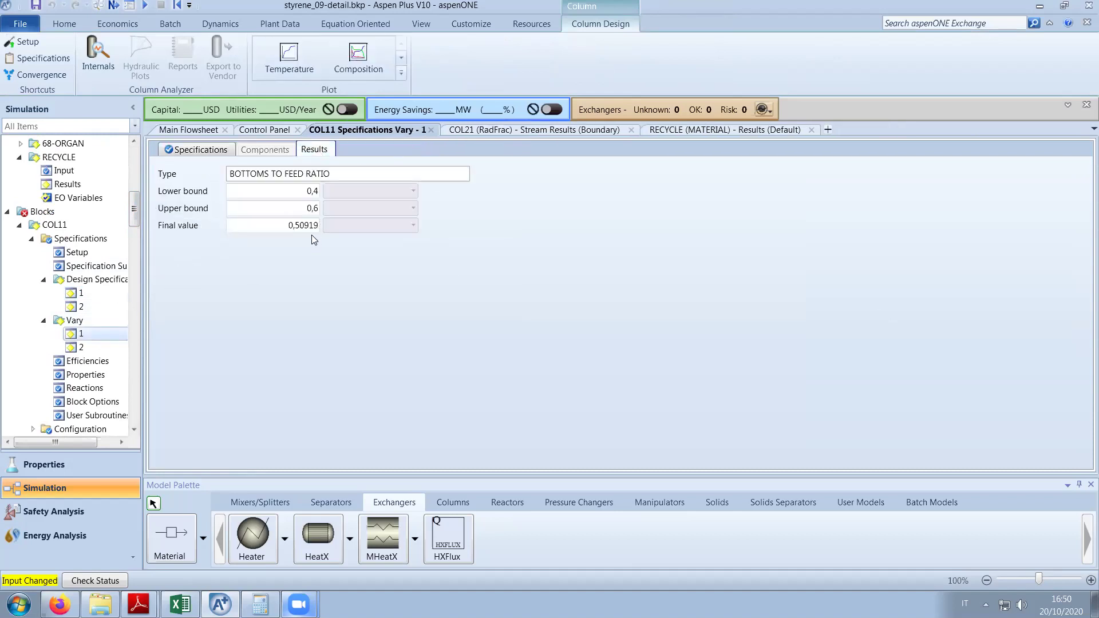
click(121, 293)
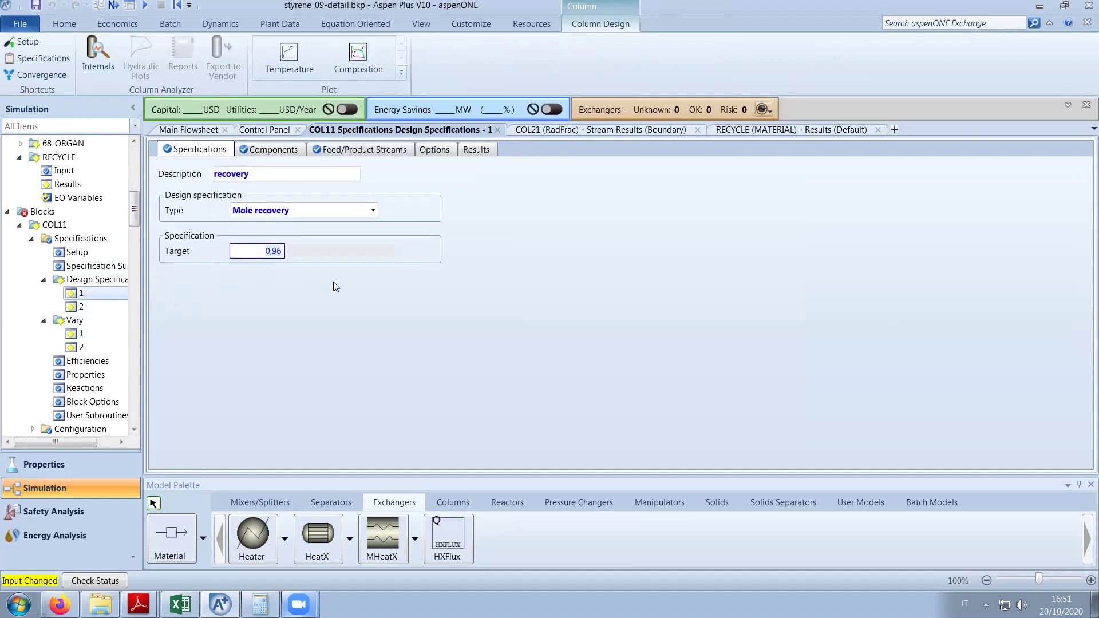
key(Delete)
text(,97)
key(Return)
click(257, 132)
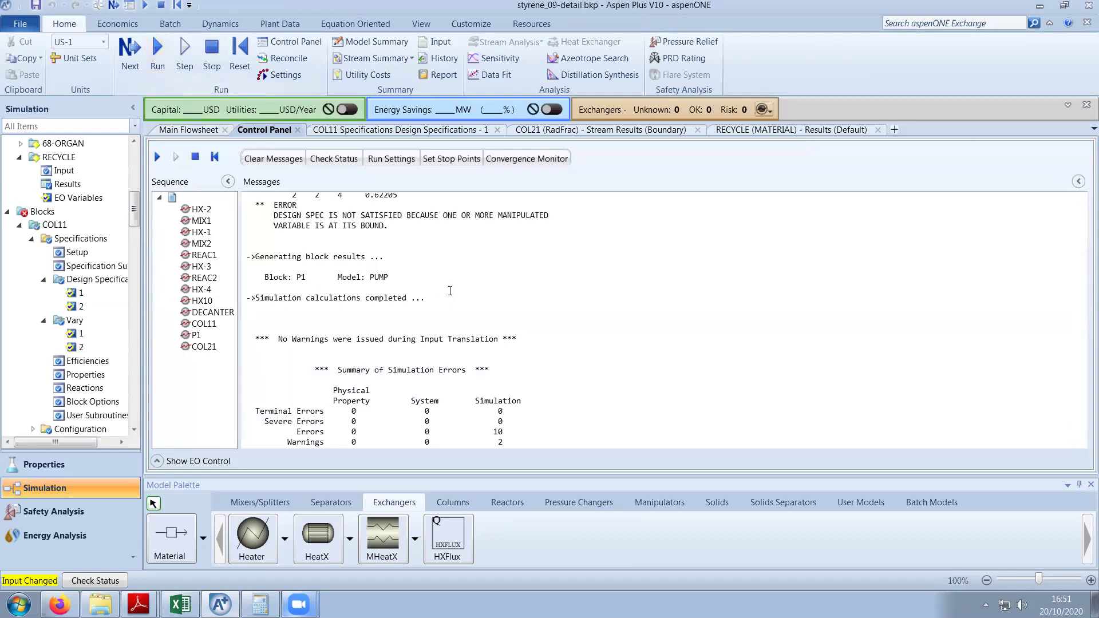
Examine the component mole flows in the COL11 stream results.
drag(134, 211, 134, 256)
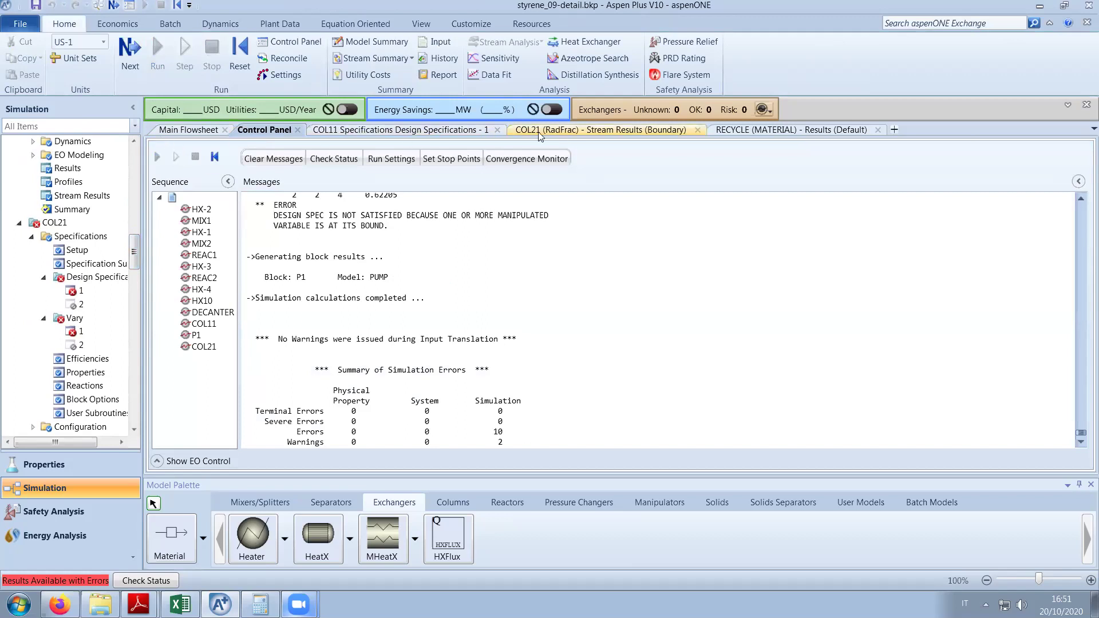
click(422, 132)
scroll(117, 312, down, 5)
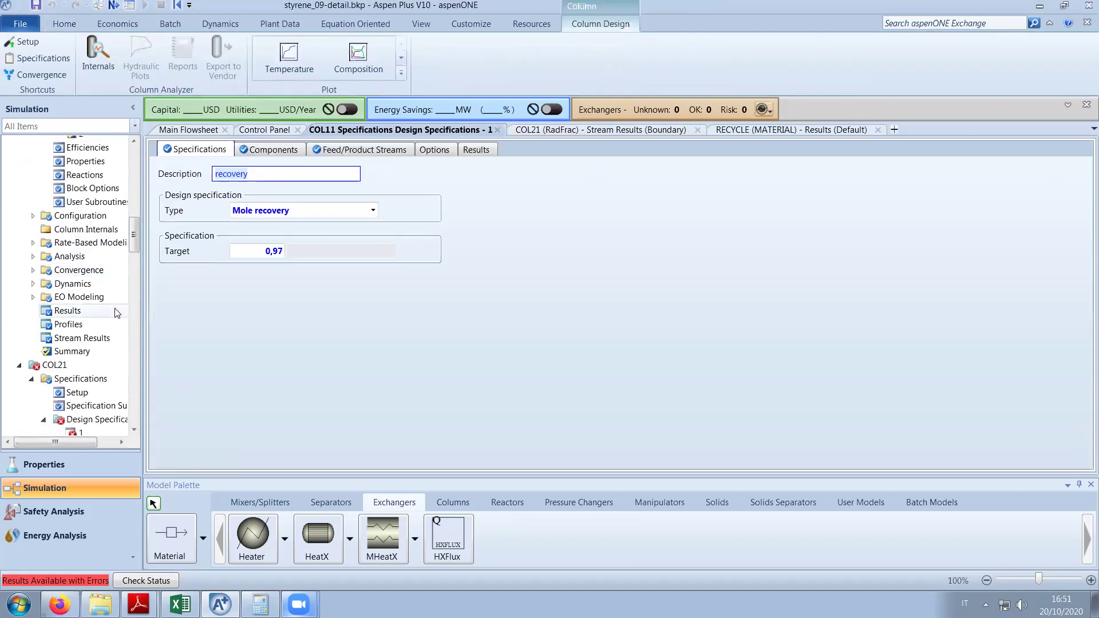
click(98, 339)
scroll(419, 375, down, 6)
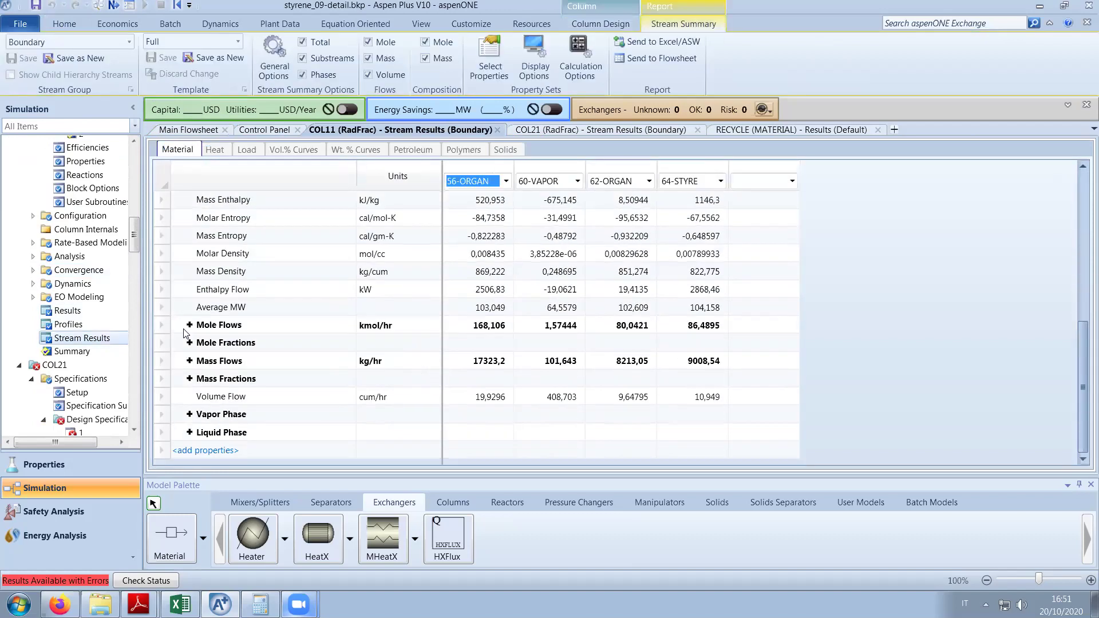
click(189, 325)
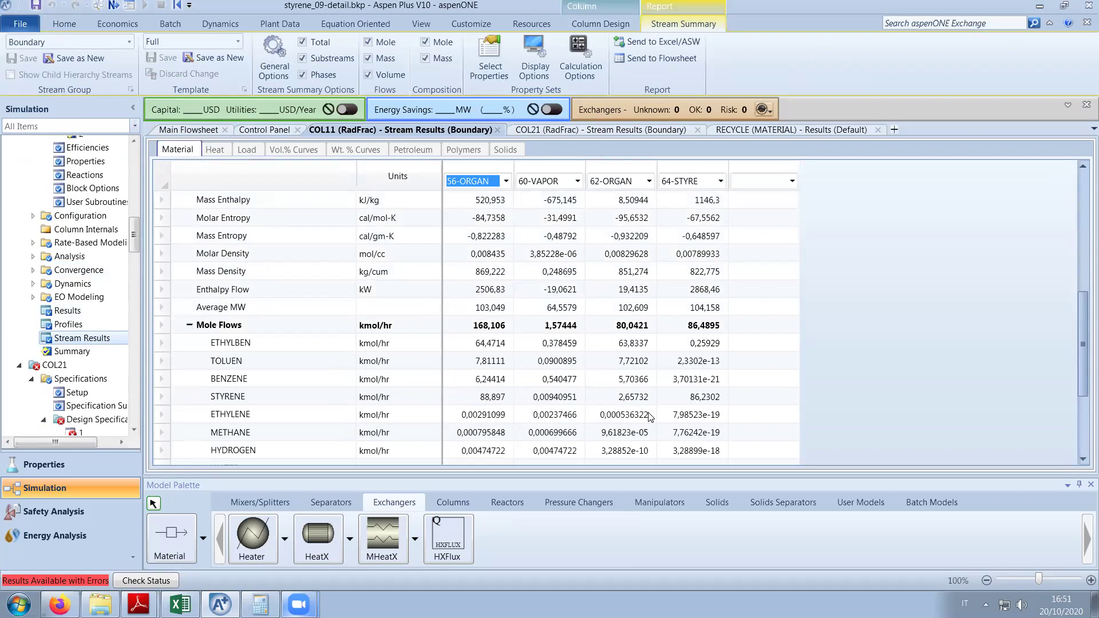
scroll(650, 417, down, 1)
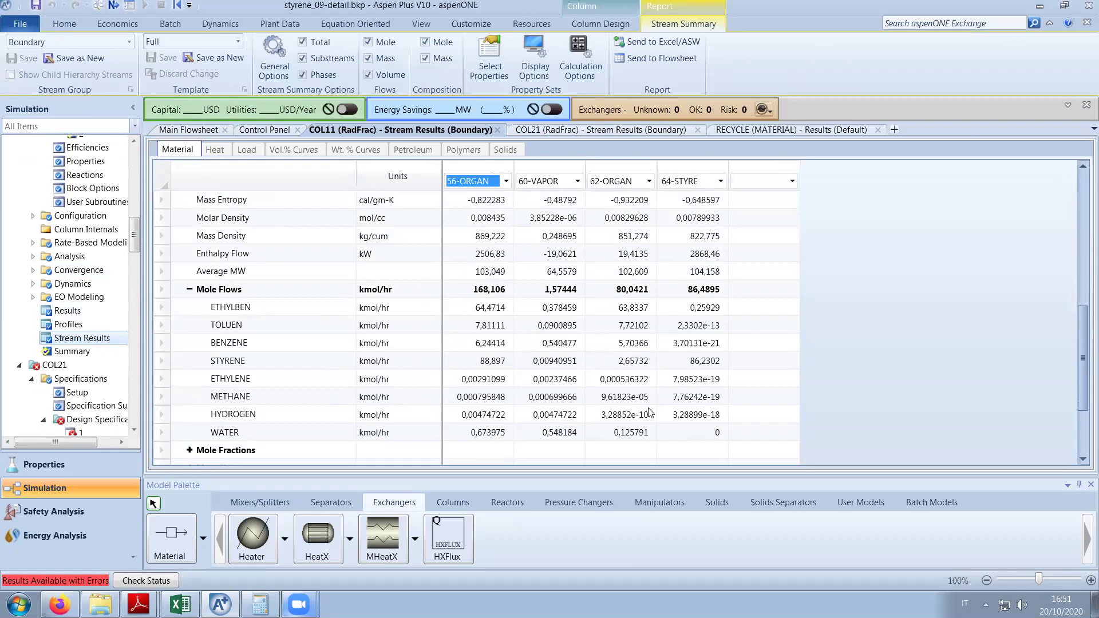
scroll(136, 196, up, 5)
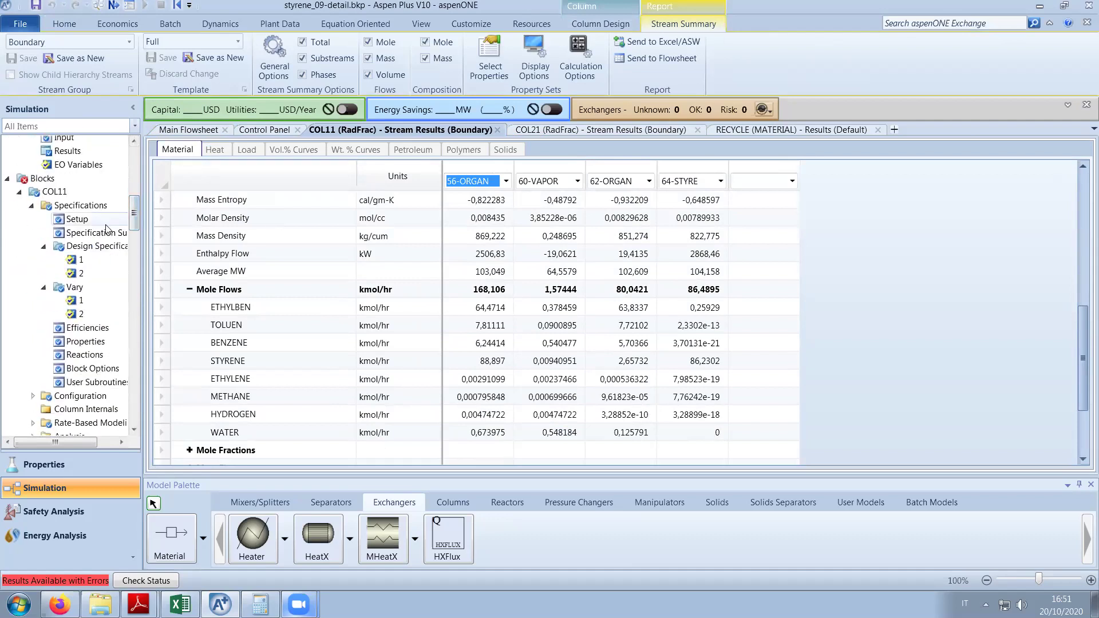
Set the mole recovery target of COL11's first design specification to 0,98 and rerun the simulation.
click(91, 262)
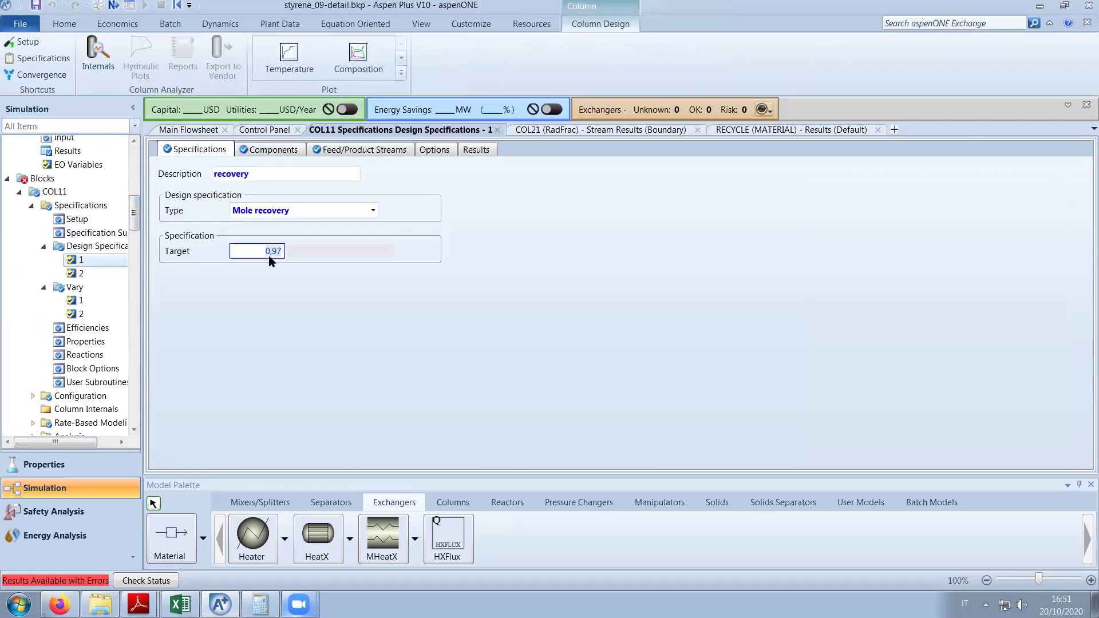
double_click(270, 255)
key(BackSpace)
text(,98)
key(Return)
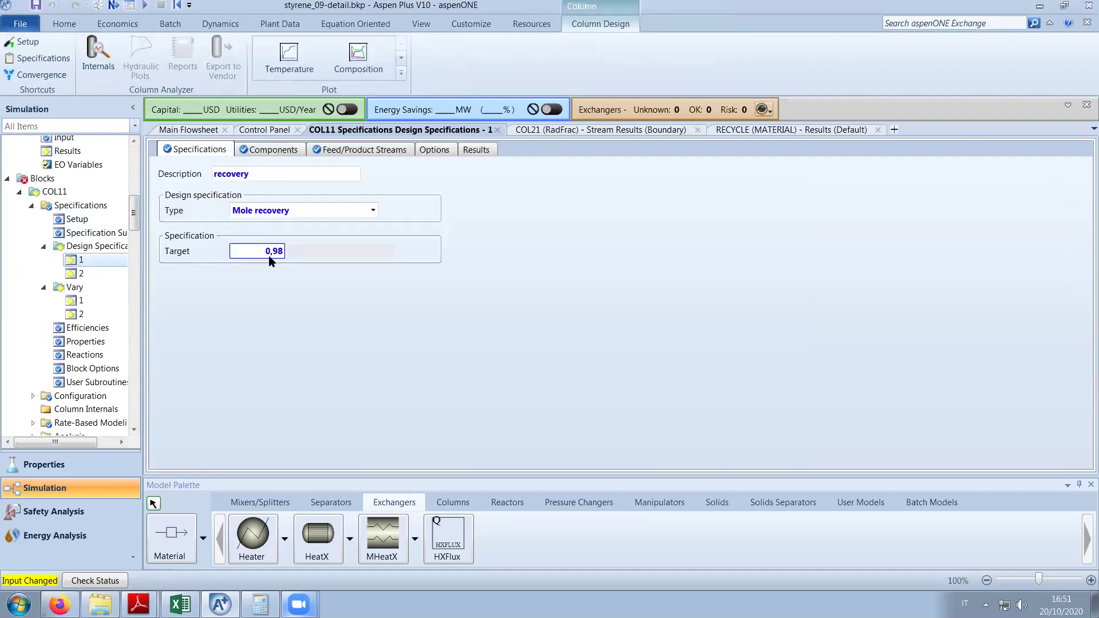
click(268, 129)
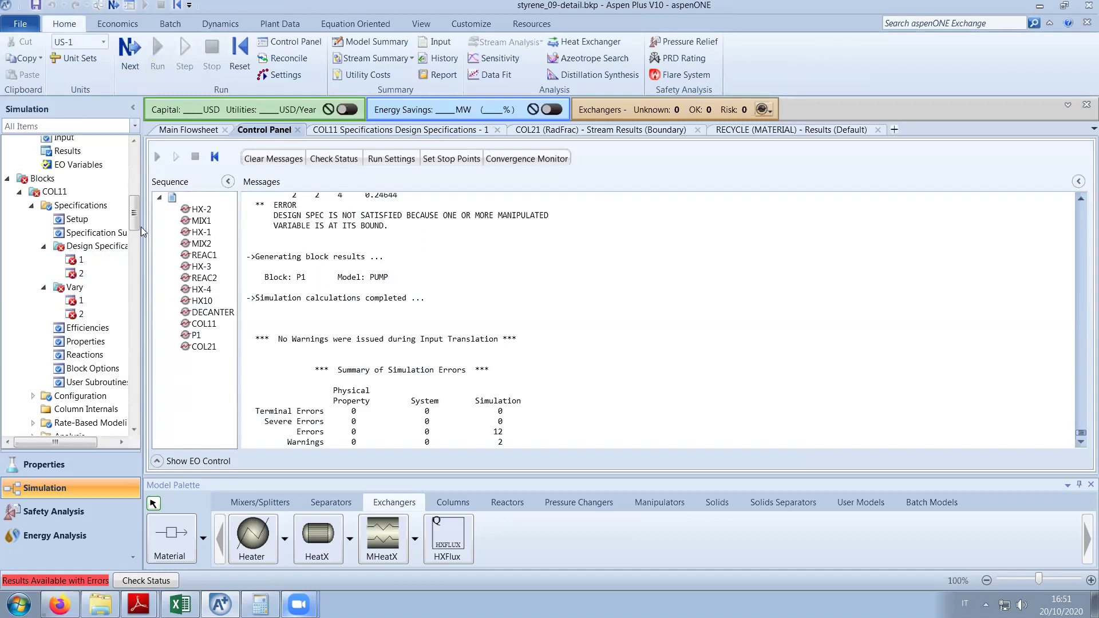
Check the results of both COL11 varies and of its purity design specification.
click(438, 130)
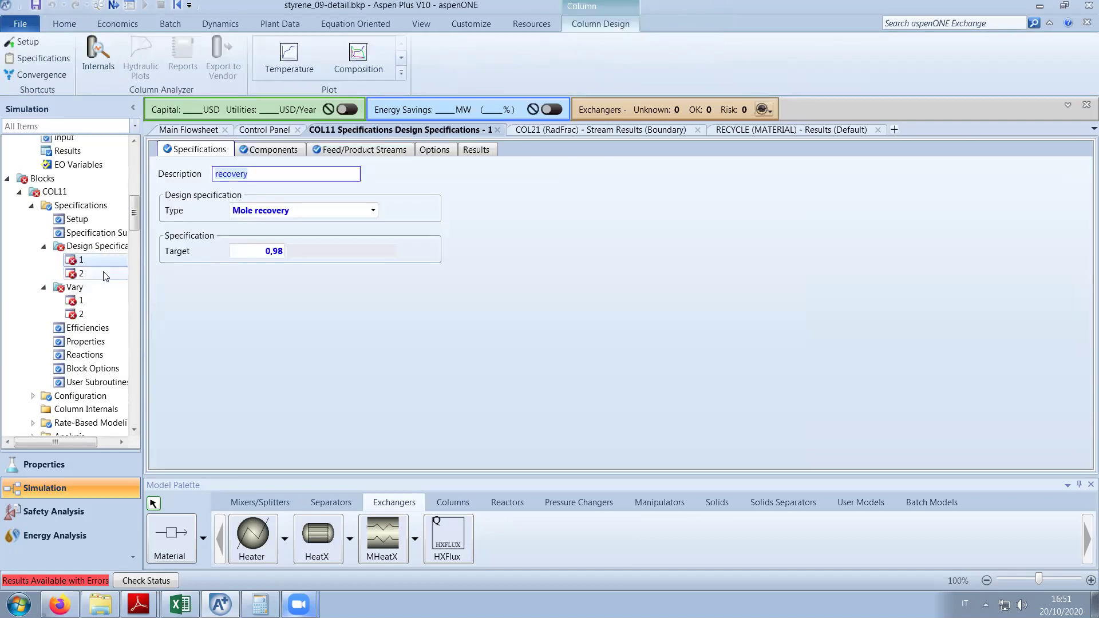
click(82, 274)
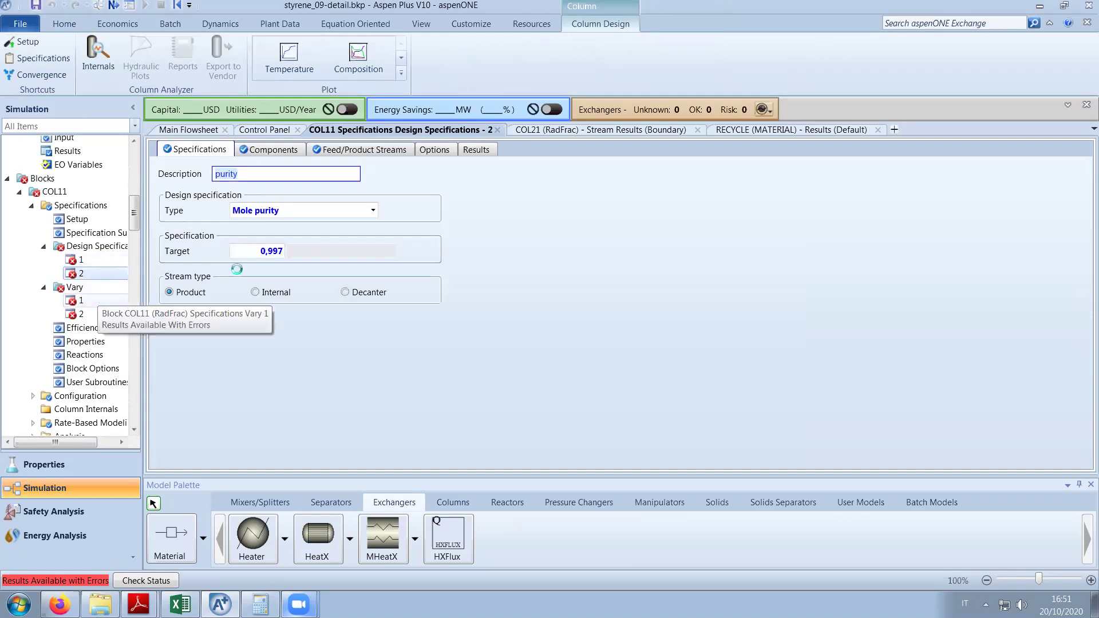
click(319, 152)
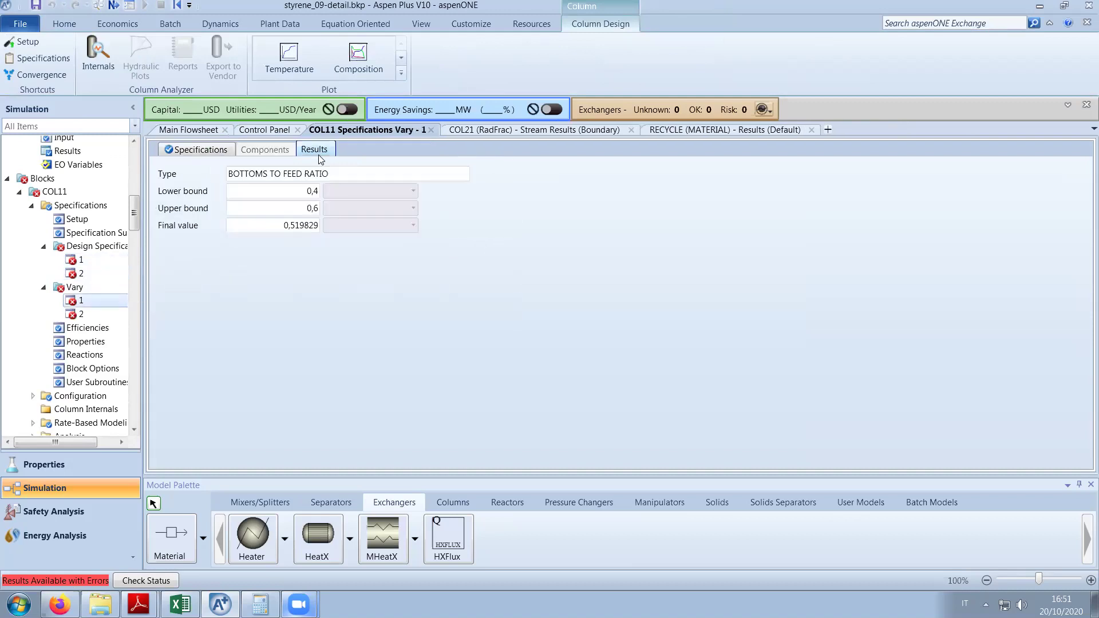
click(101, 312)
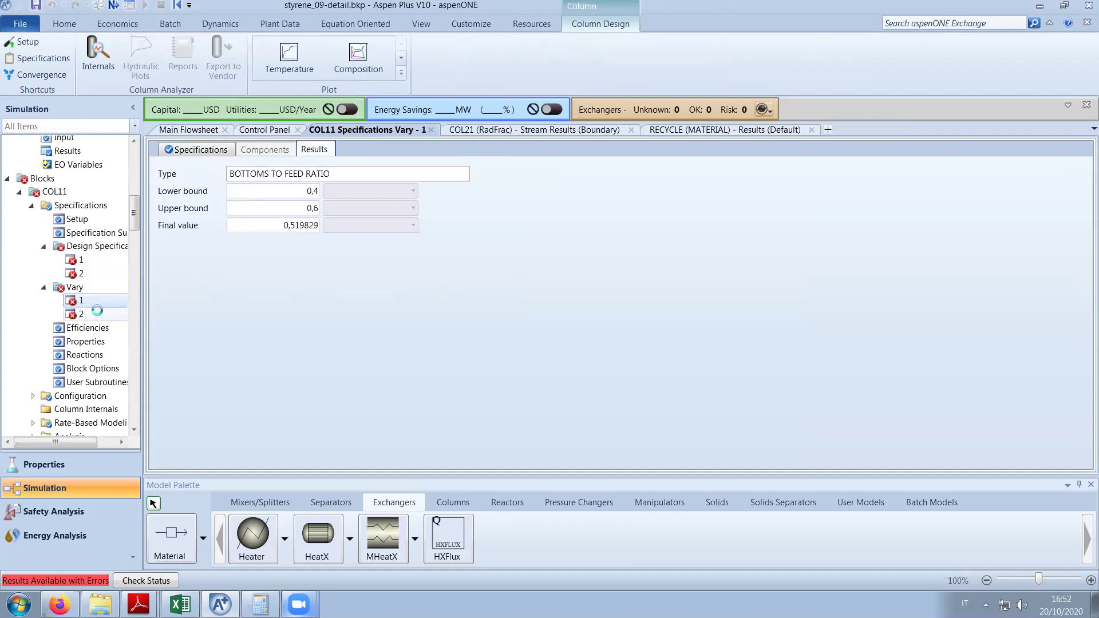
click(315, 152)
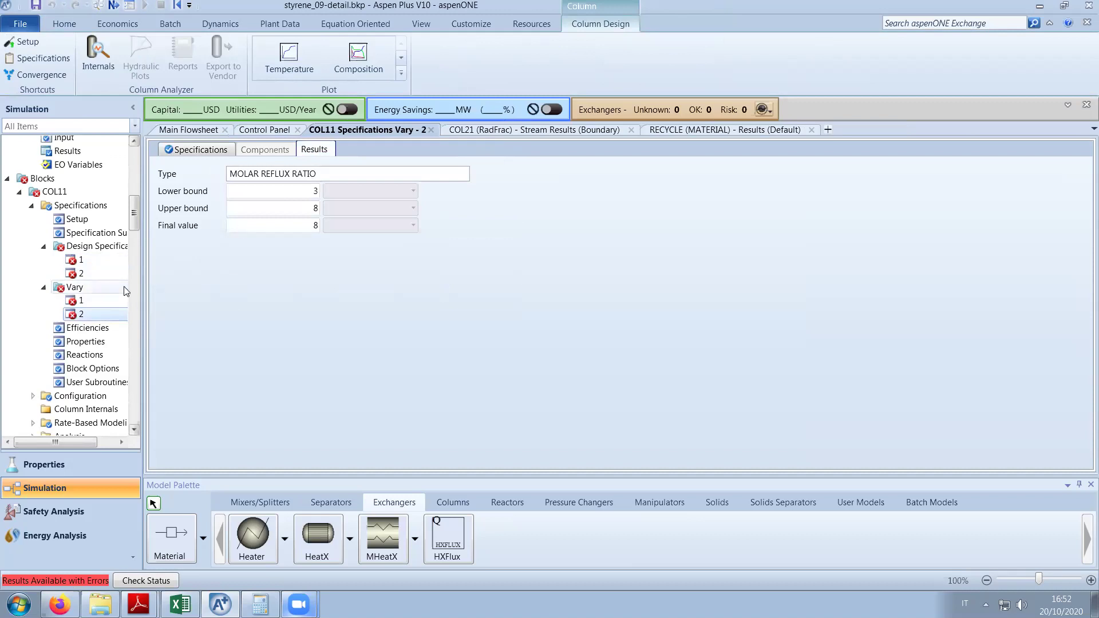
click(116, 271)
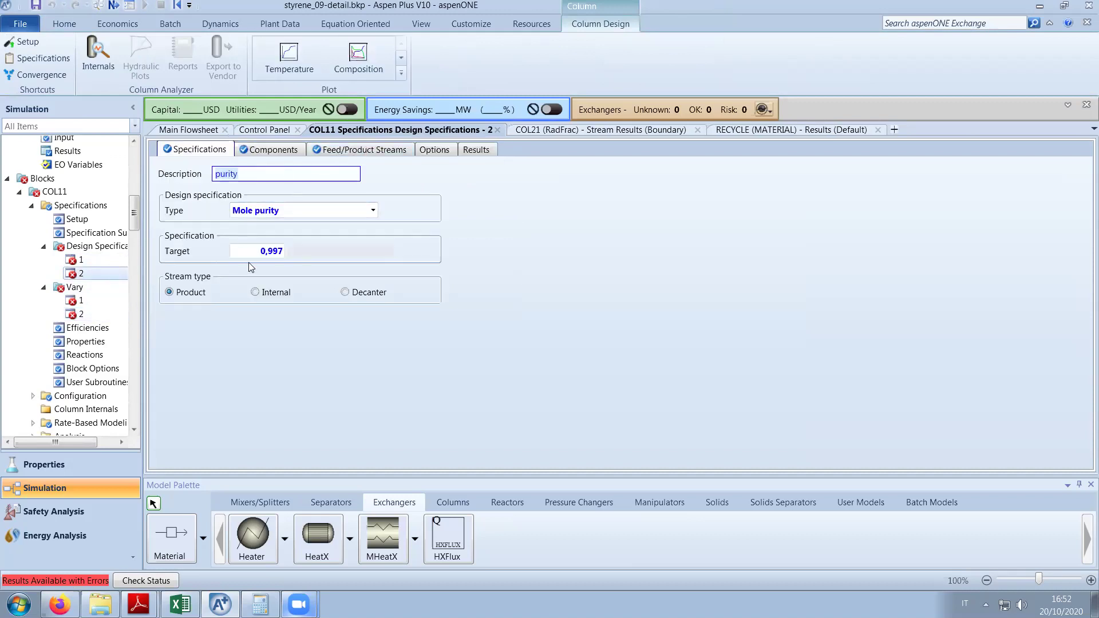
click(477, 150)
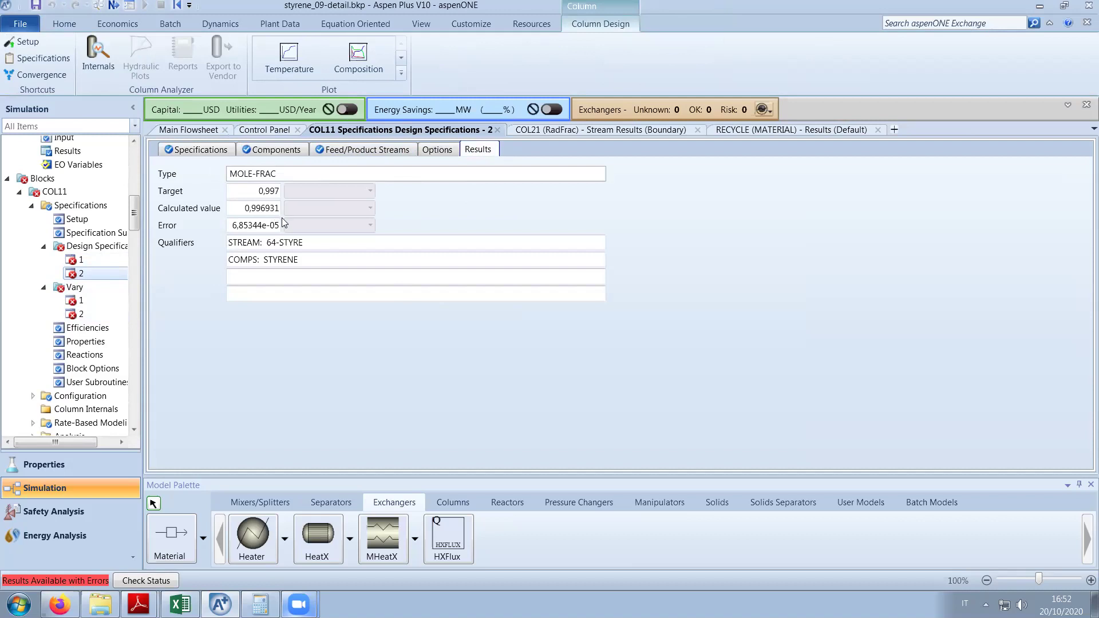
Set the upper bound of COL11's reflux ratio vary to 8,5.
click(82, 315)
click(316, 270)
text(,5)
Check the COL21 stream results and the results of its bottoms-to-feed-ratio vary.
drag(133, 208, 134, 251)
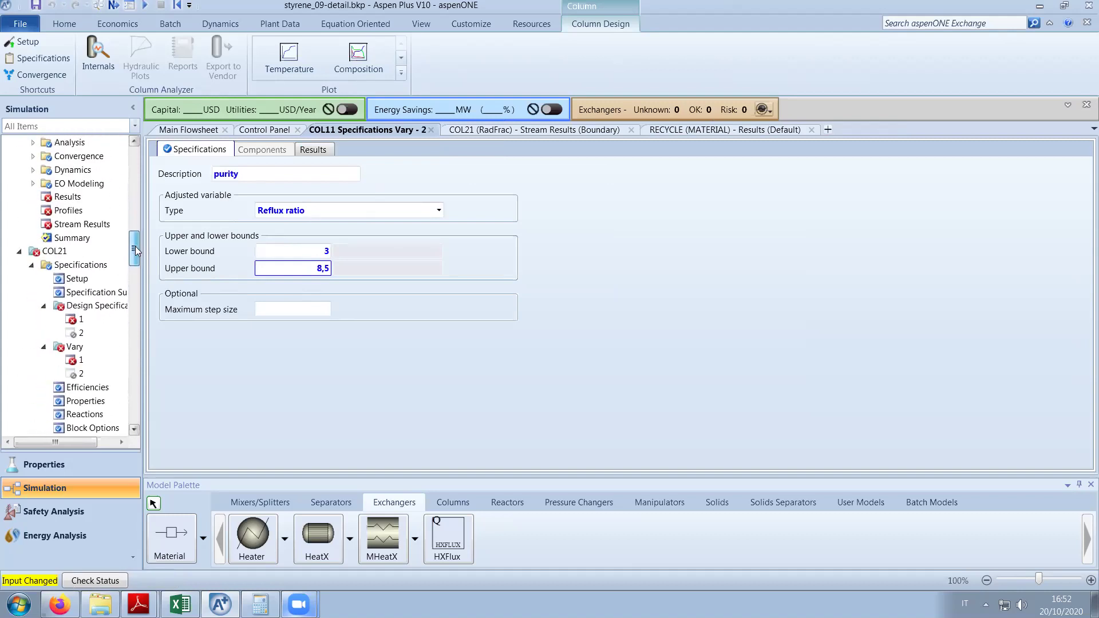
click(492, 131)
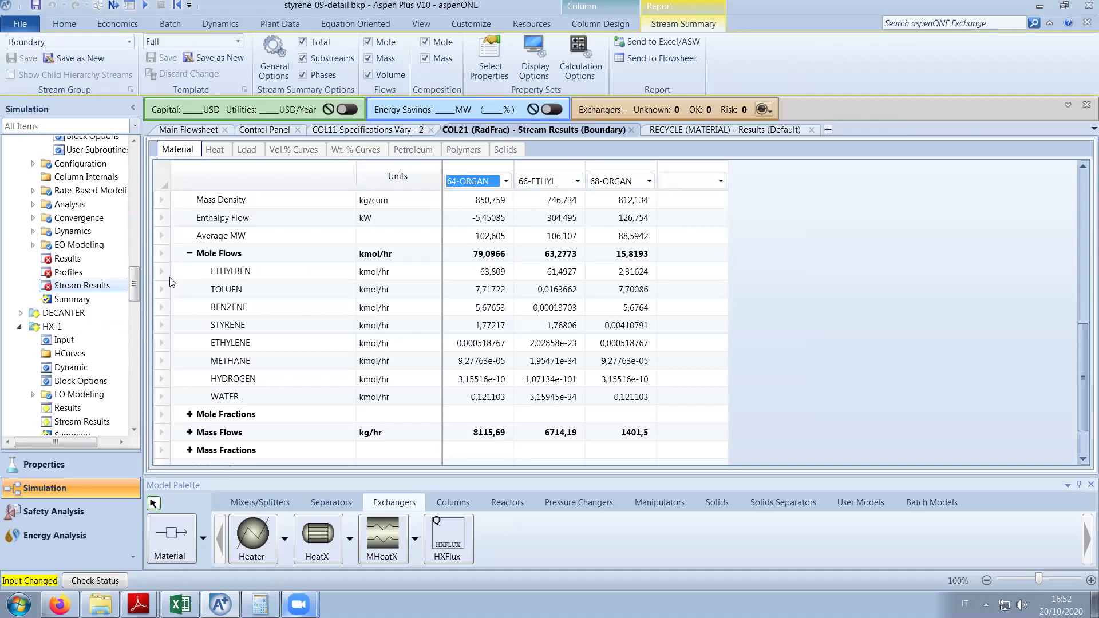
drag(134, 289, 134, 265)
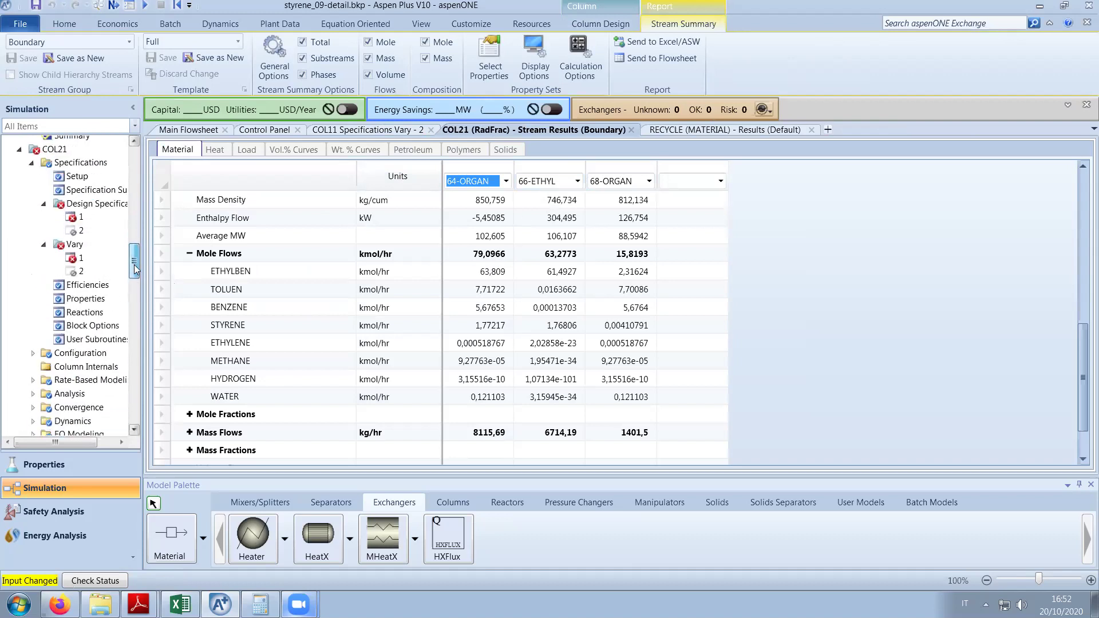
click(82, 258)
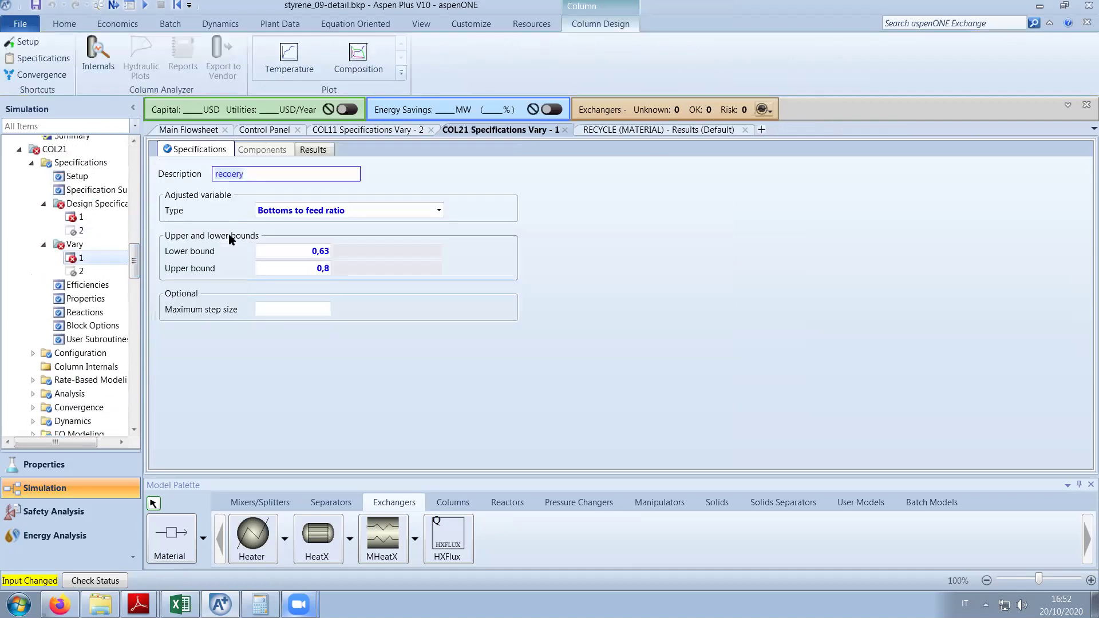
click(332, 150)
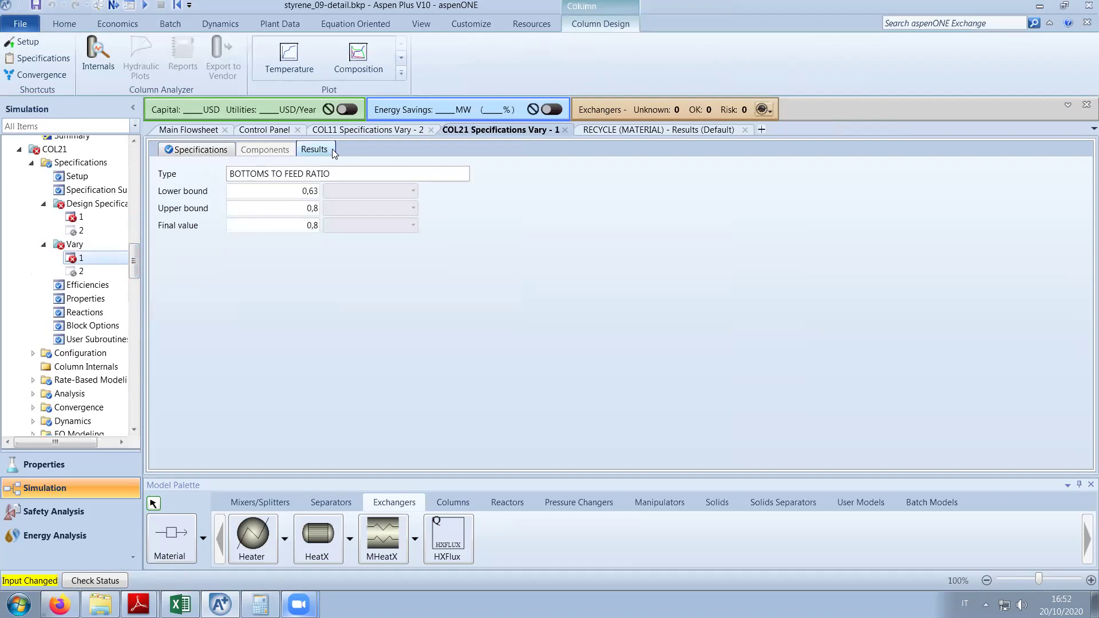
Set the mole recovery target of COL21's first design specification to 0,975 and rerun the simulation.
click(120, 216)
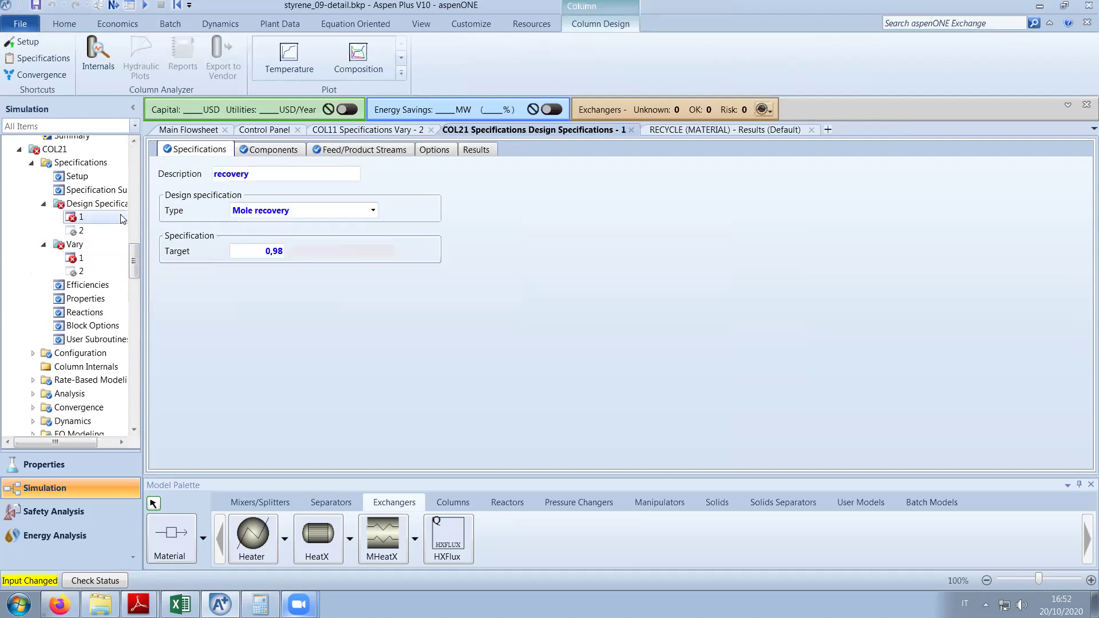
click(273, 252)
text(0,975)
click(264, 130)
click(160, 70)
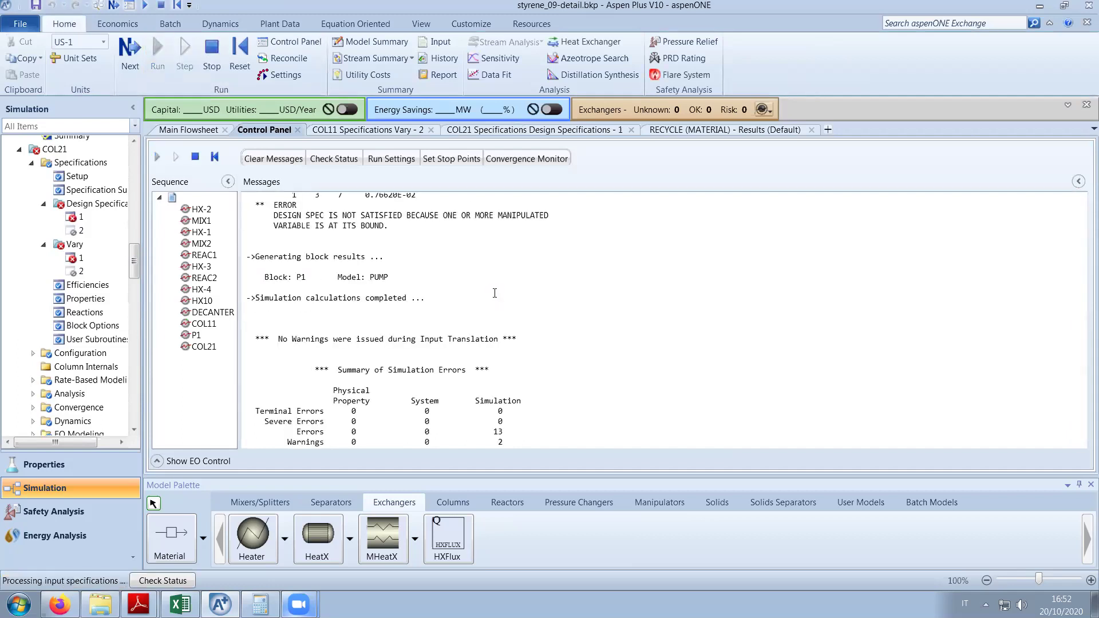
Review the run messages for COL21 and the results of its recovery design specification and bottoms-to-feed-ratio vary.
mouse_move(135, 262)
mouse_down()
mouse_move(138, 222)
mouse_move(137, 244)
mouse_up()
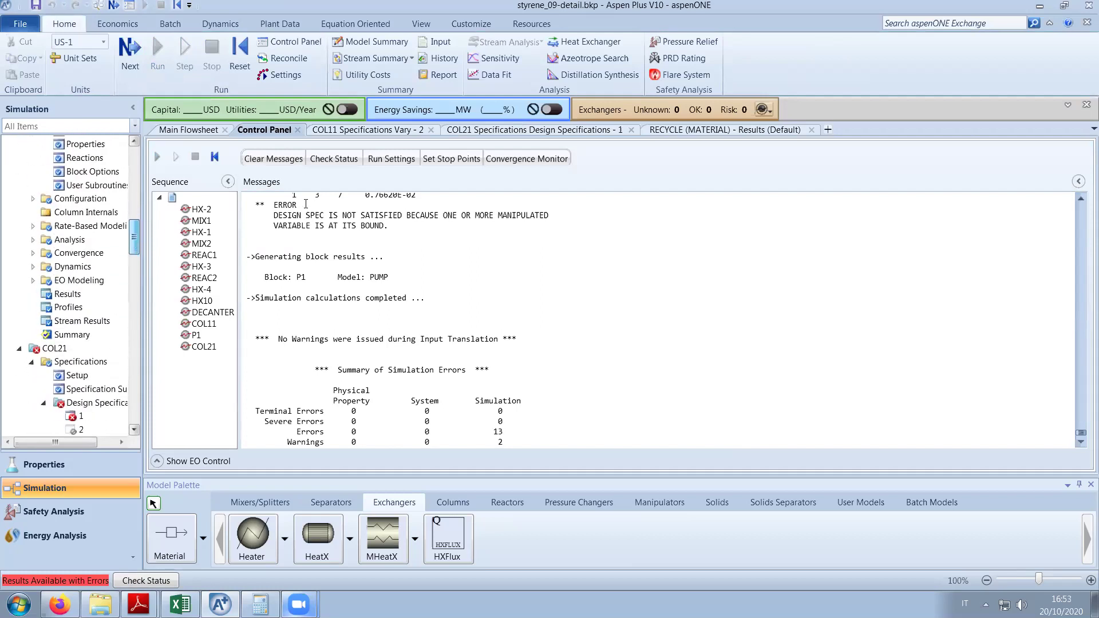
scroll(384, 194, up, 2)
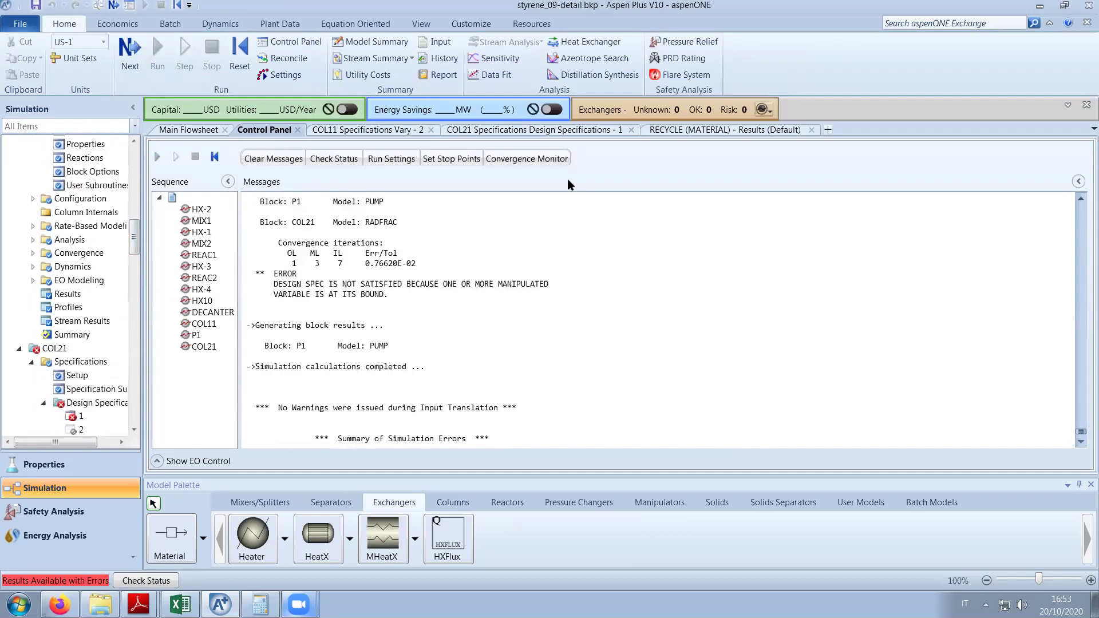
click(528, 130)
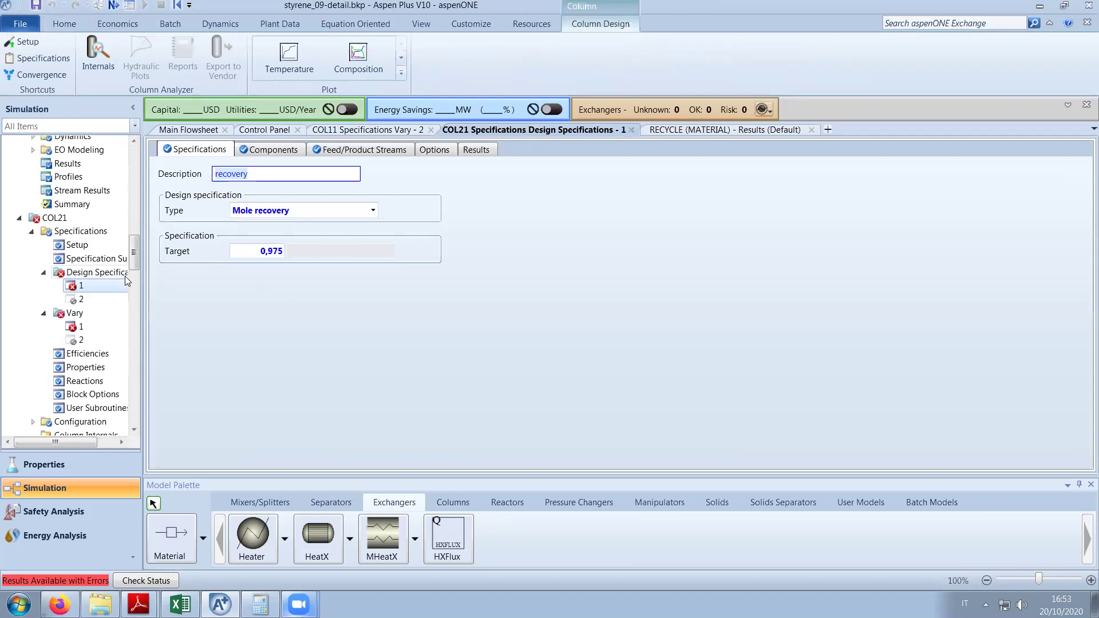
click(486, 150)
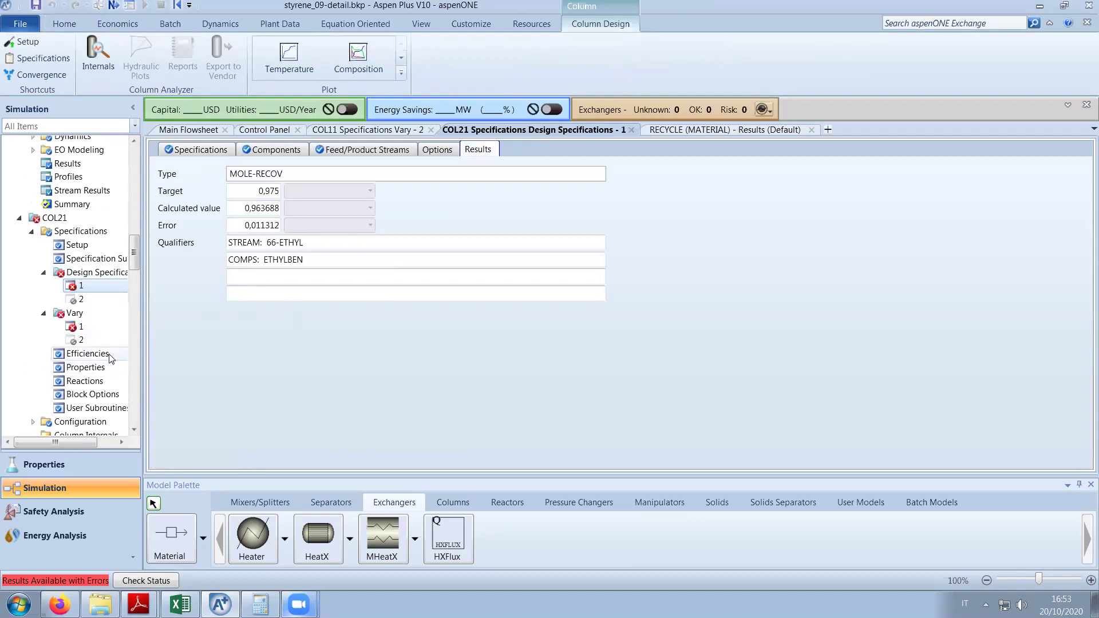
scroll(109, 354, down, 2)
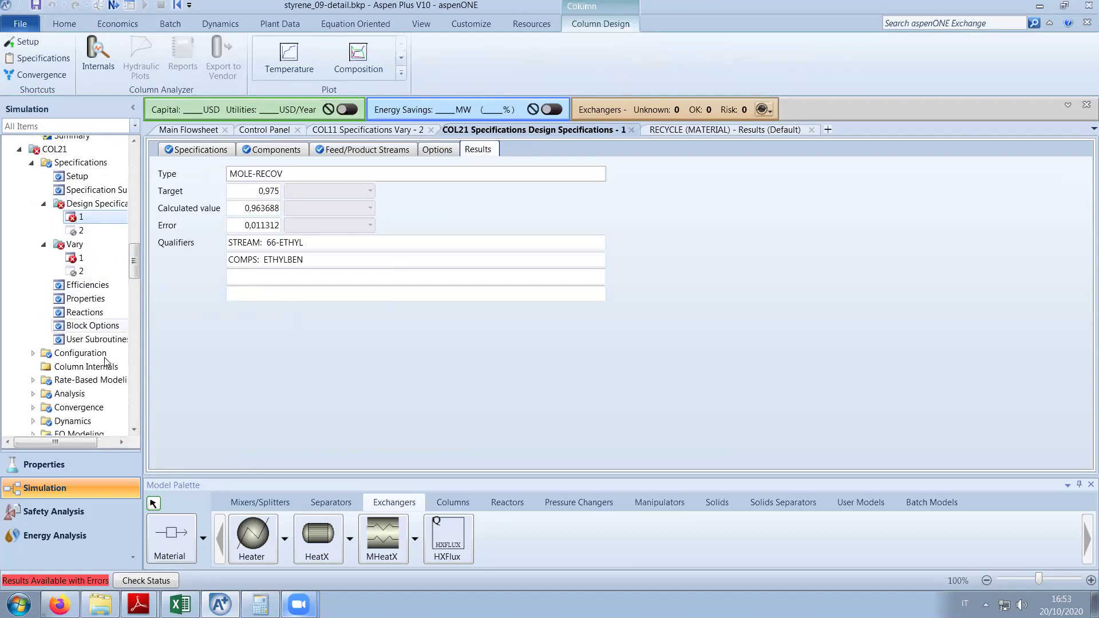
click(99, 258)
click(320, 150)
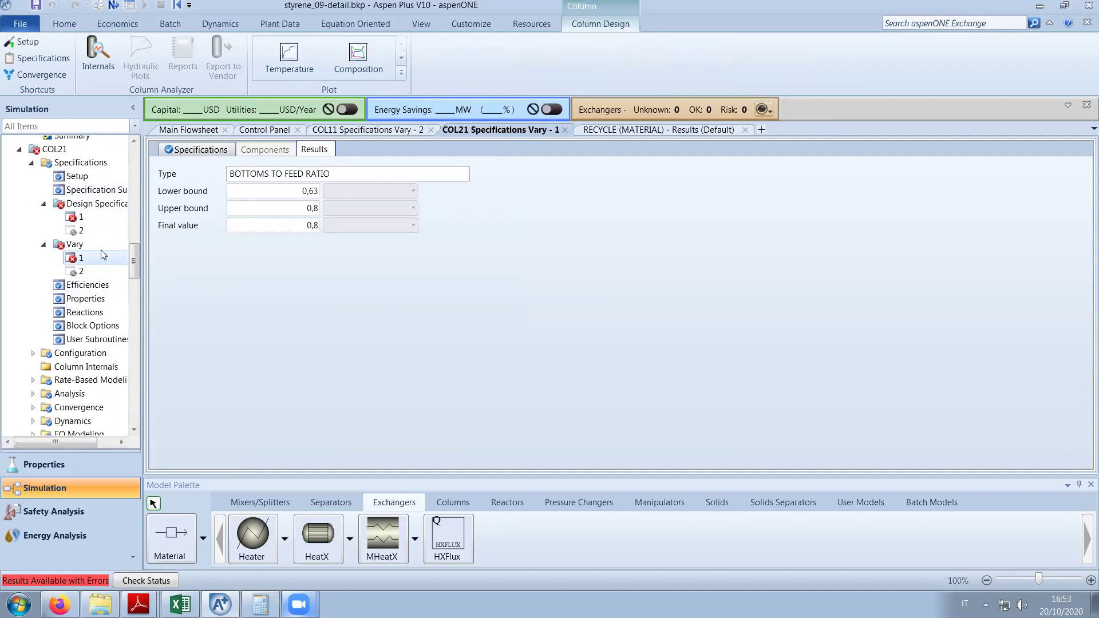
Set the bounds of COL21's bottoms-to-feed-ratio vary to 0,7 lower and 0,9 upper, and try to rerun the simulation.
click(180, 146)
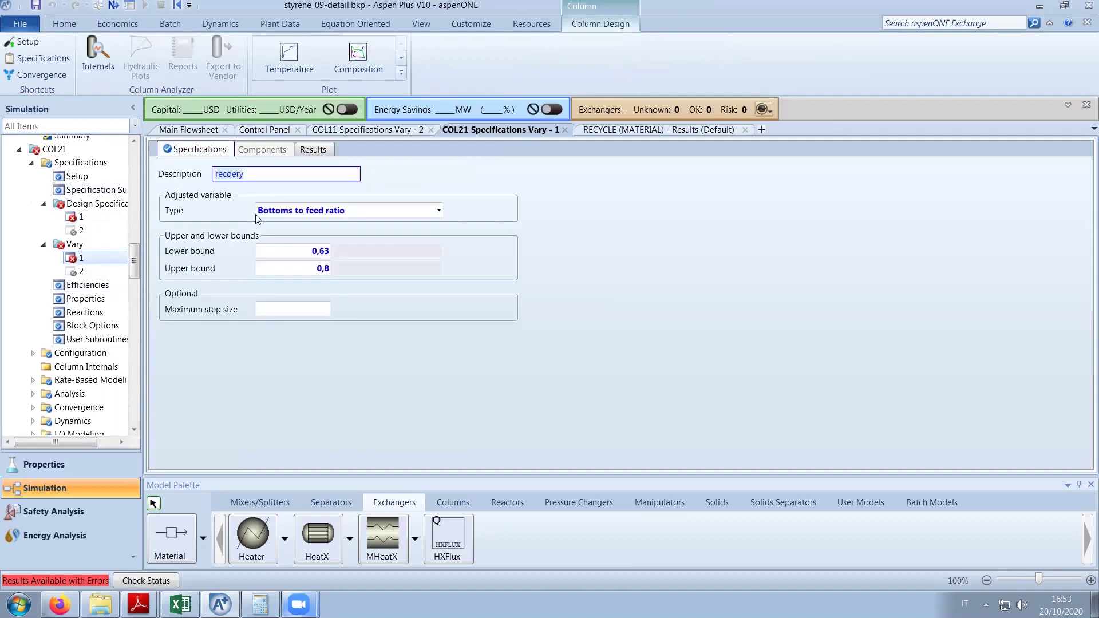
click(310, 269)
text(0,9)
click(319, 259)
key(BackSpace)
key(BackSpace)
key(BackSpace)
key(BackSpace)
text(0,7)
key(Return)
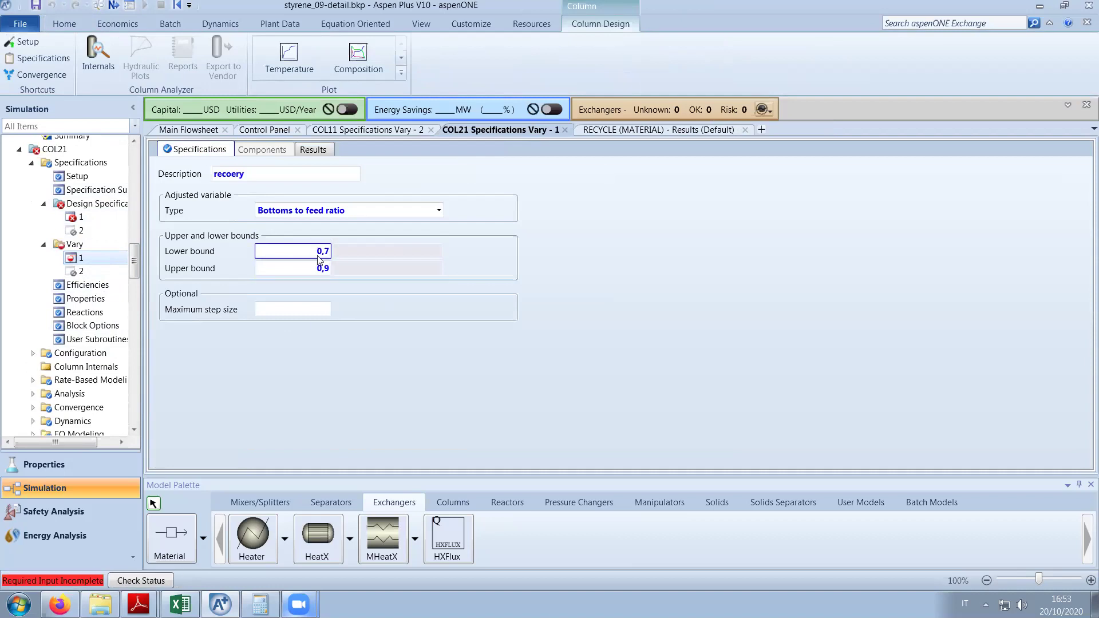
click(261, 127)
click(131, 71)
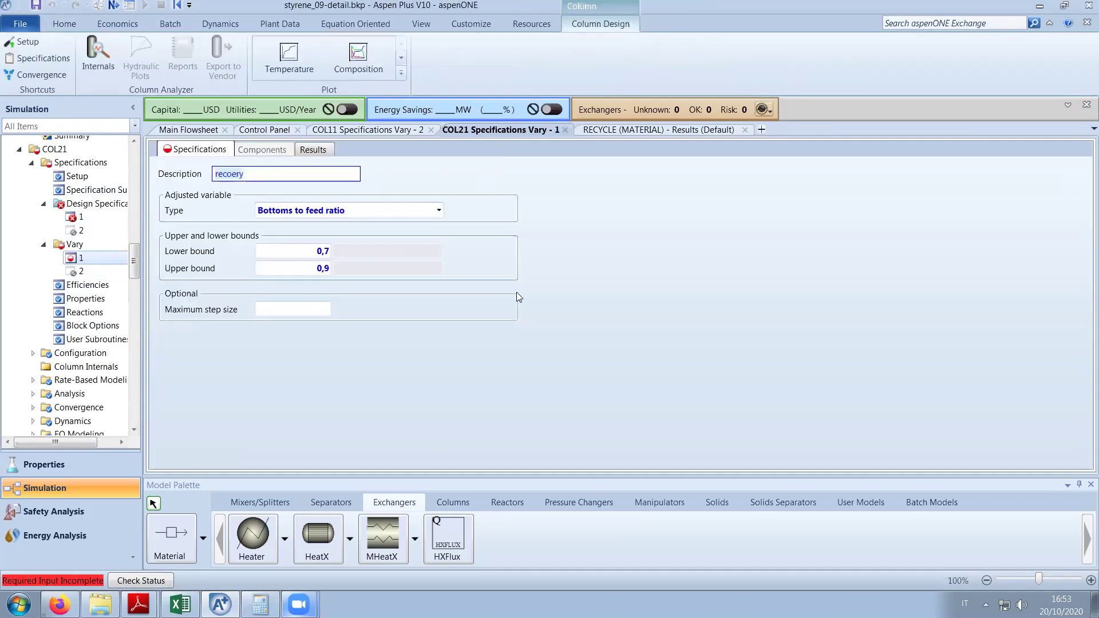
Locate COL21's incomplete input and set the mole bottoms-to-feed ratio in its setup to 0,7.
click(263, 131)
click(133, 74)
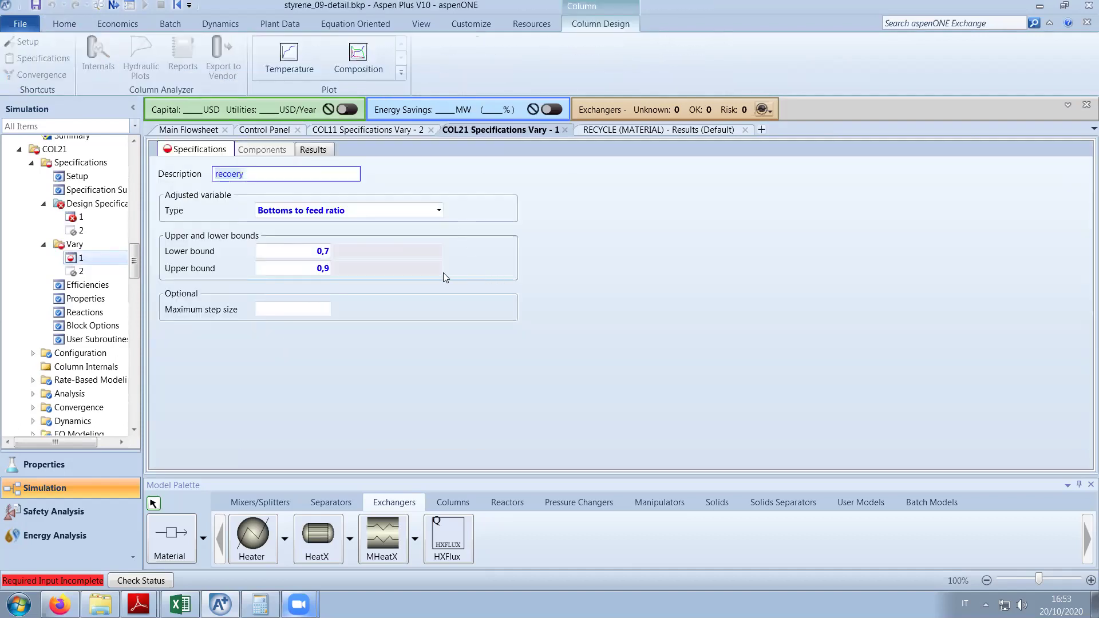
click(258, 131)
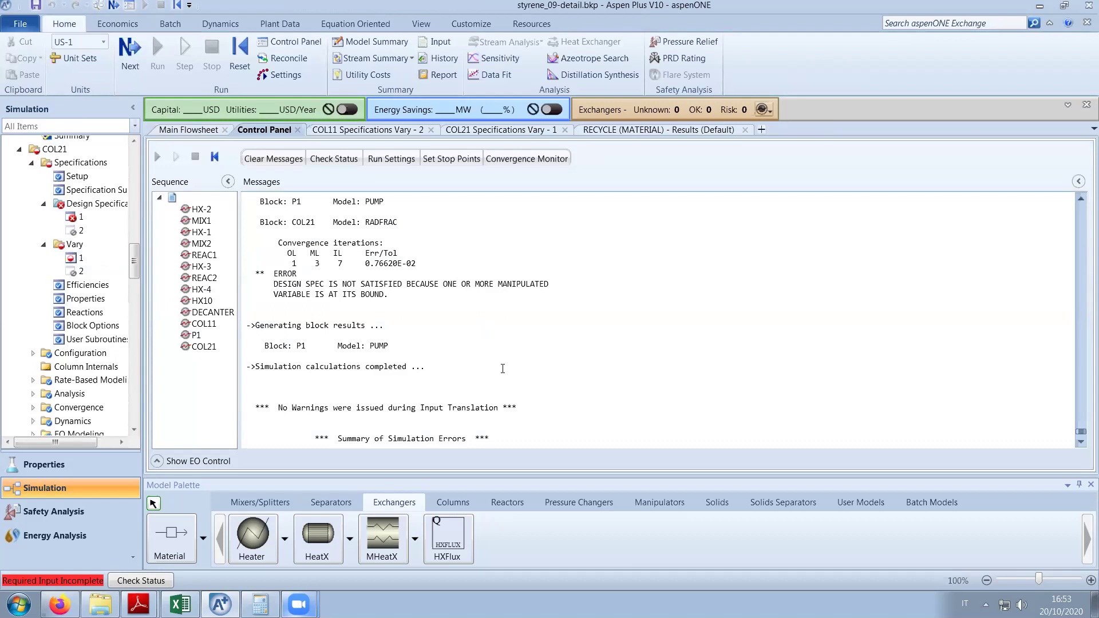
click(131, 57)
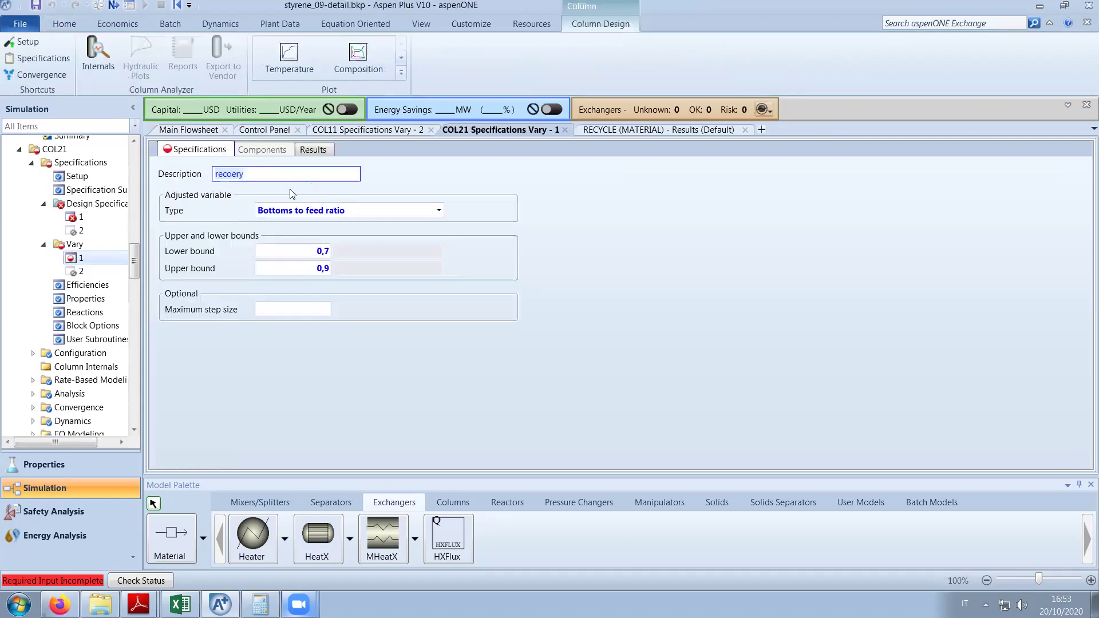
click(284, 252)
click(83, 182)
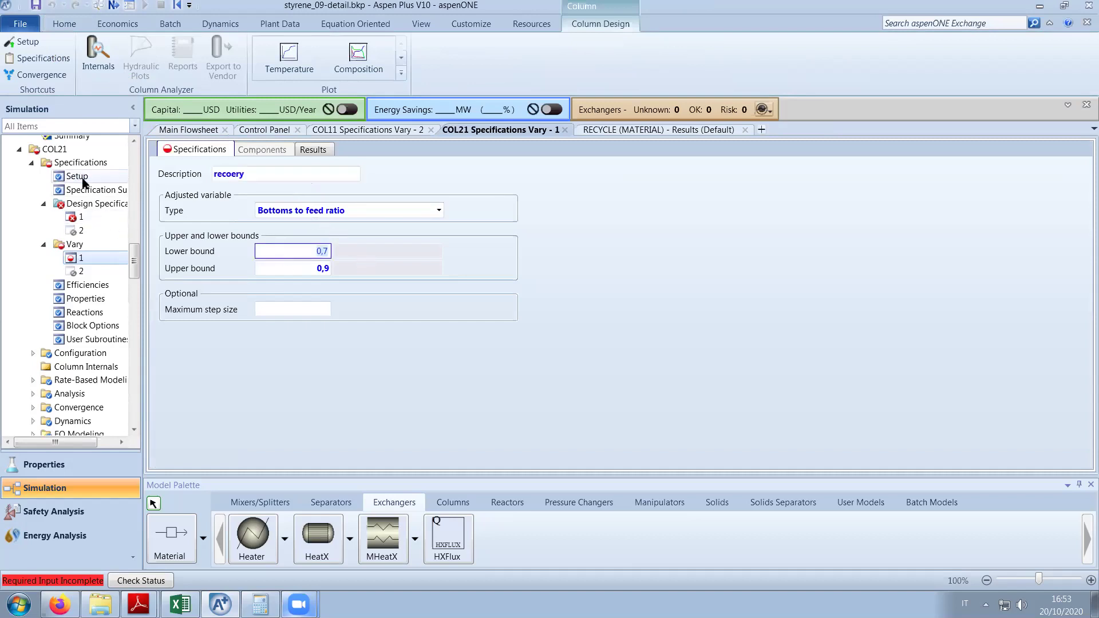
click(468, 332)
key(BackSpace)
text(,7)
key(Return)
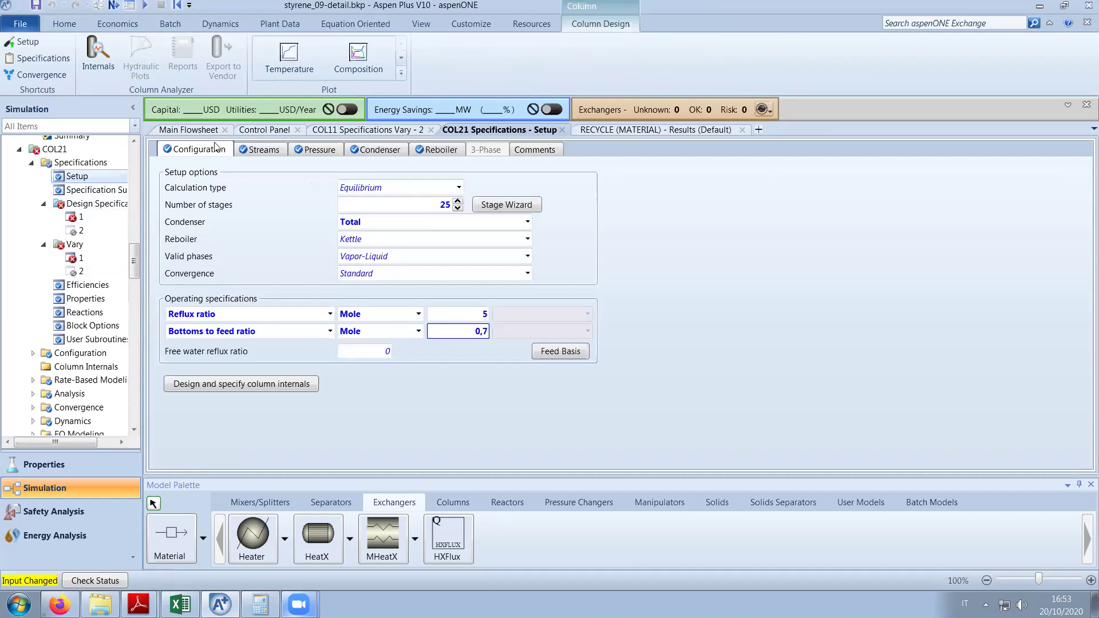
Rerun the simulation and save the backup file without the additional Aspen Plus Document (.apw) copy.
click(264, 130)
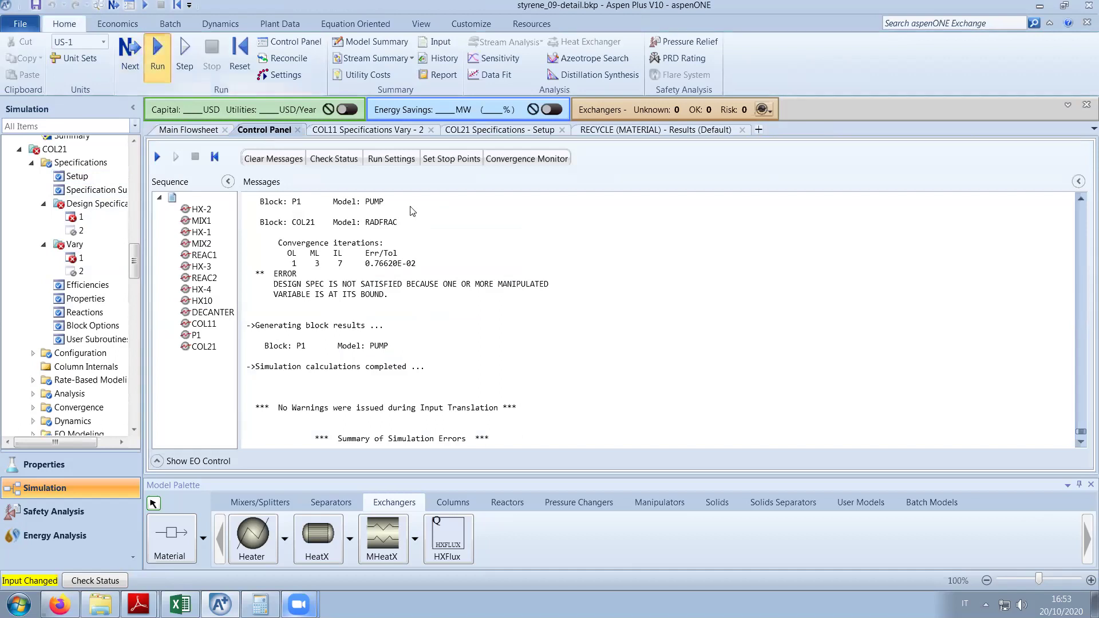
key(F5)
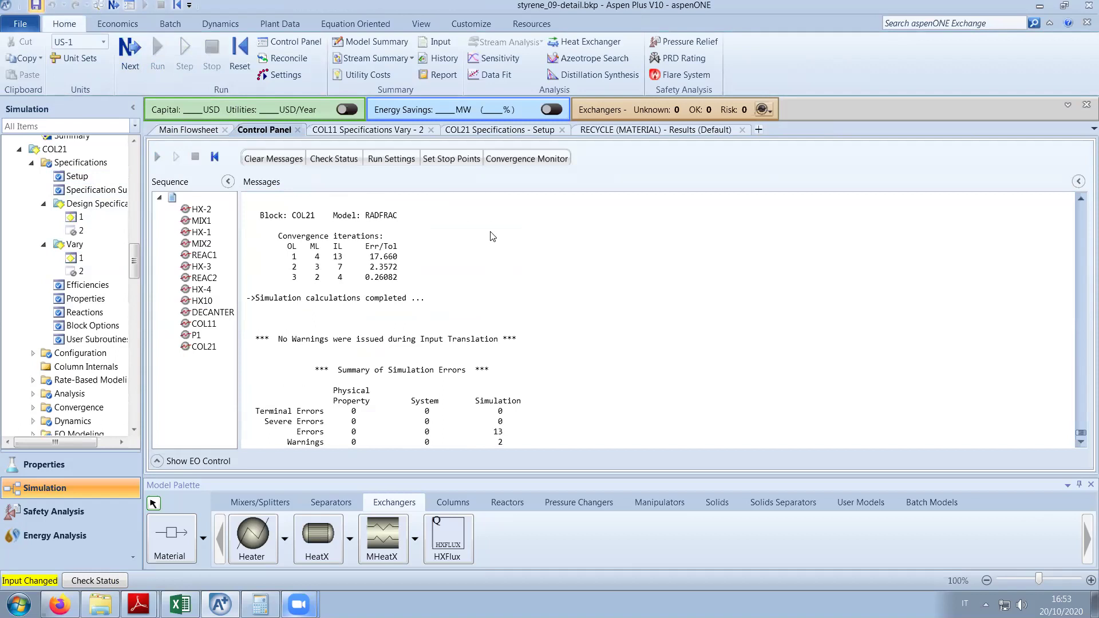
key(ctrl+s)
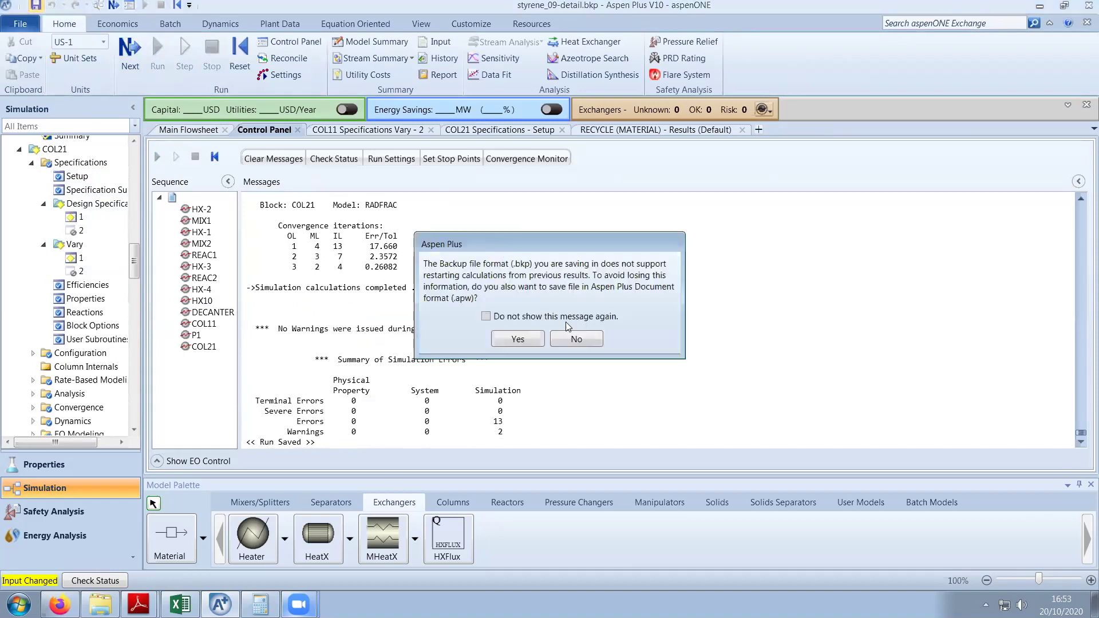
click(574, 338)
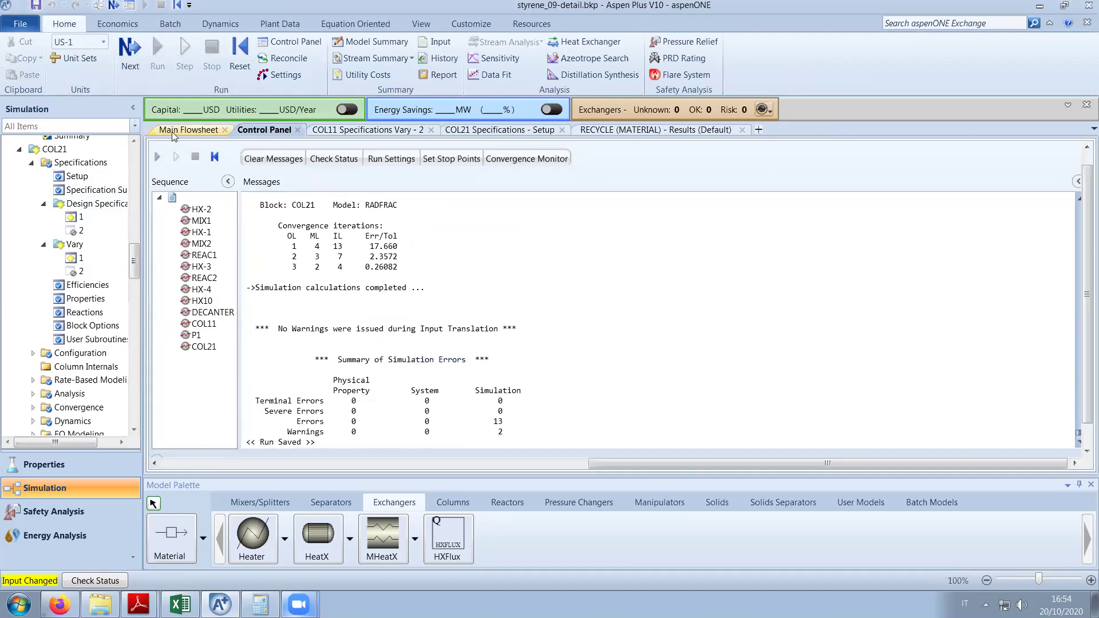
Move the free end of stream 66-ETHYL in the flowsheet close to and level with the end of RECYCLE.
click(172, 130)
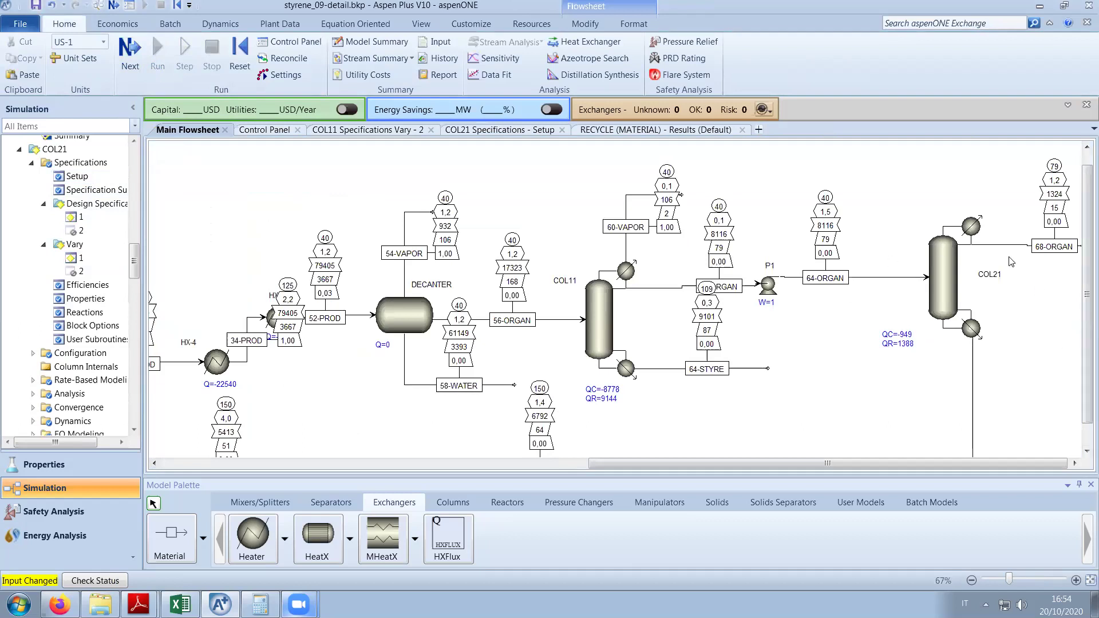
scroll(1082, 342, down, 1)
scroll(843, 465, up, 3)
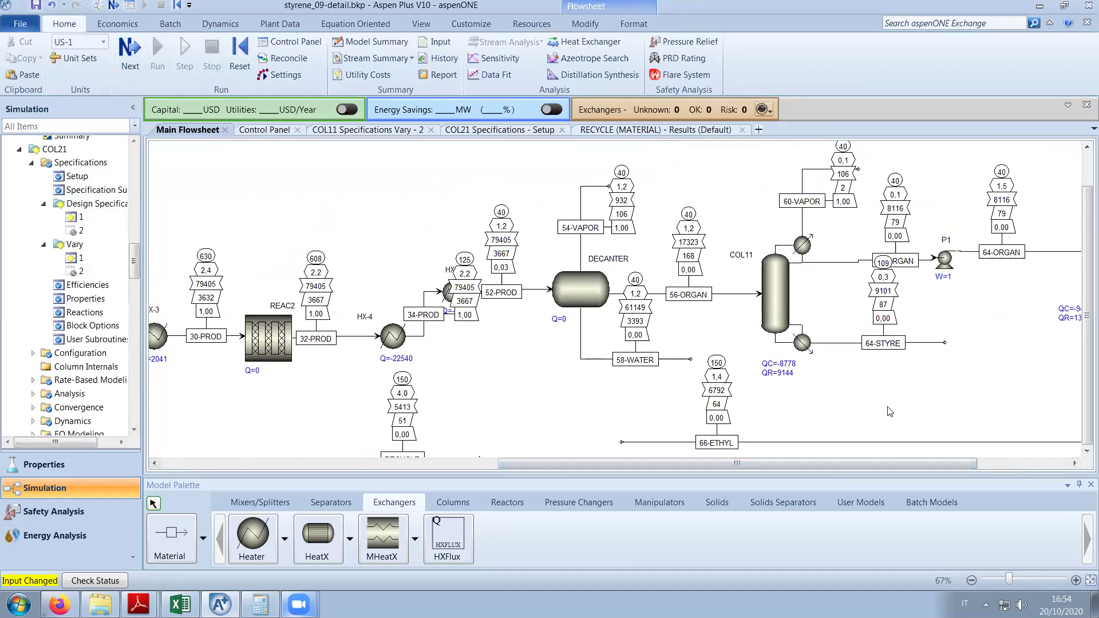
click(1086, 452)
click(1084, 453)
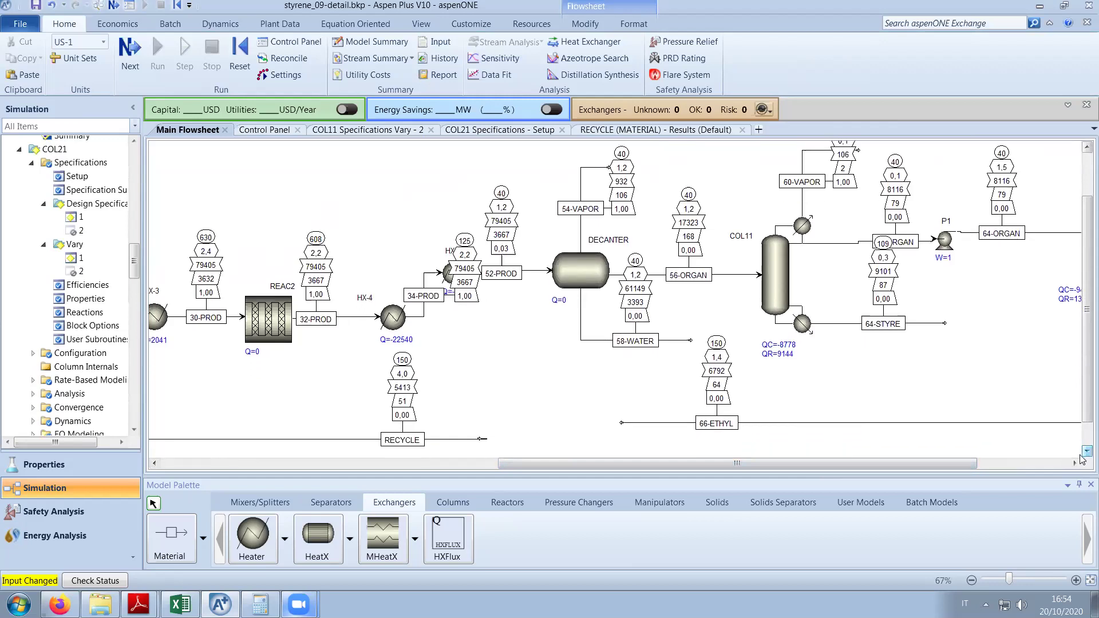
drag(622, 422, 540, 439)
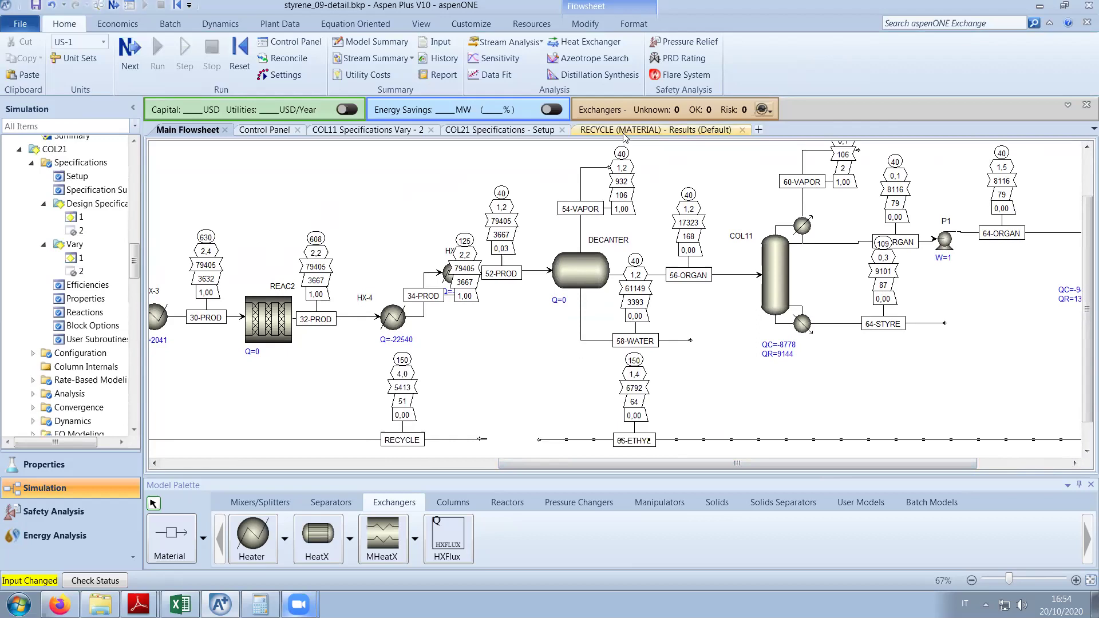
double_click(586, 440)
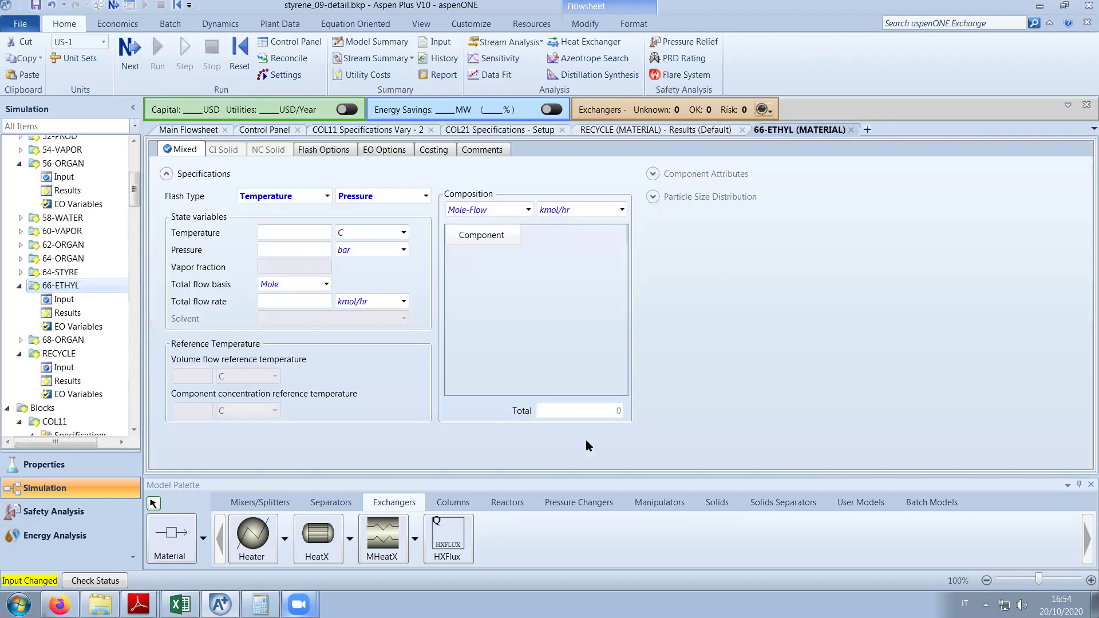
click(853, 130)
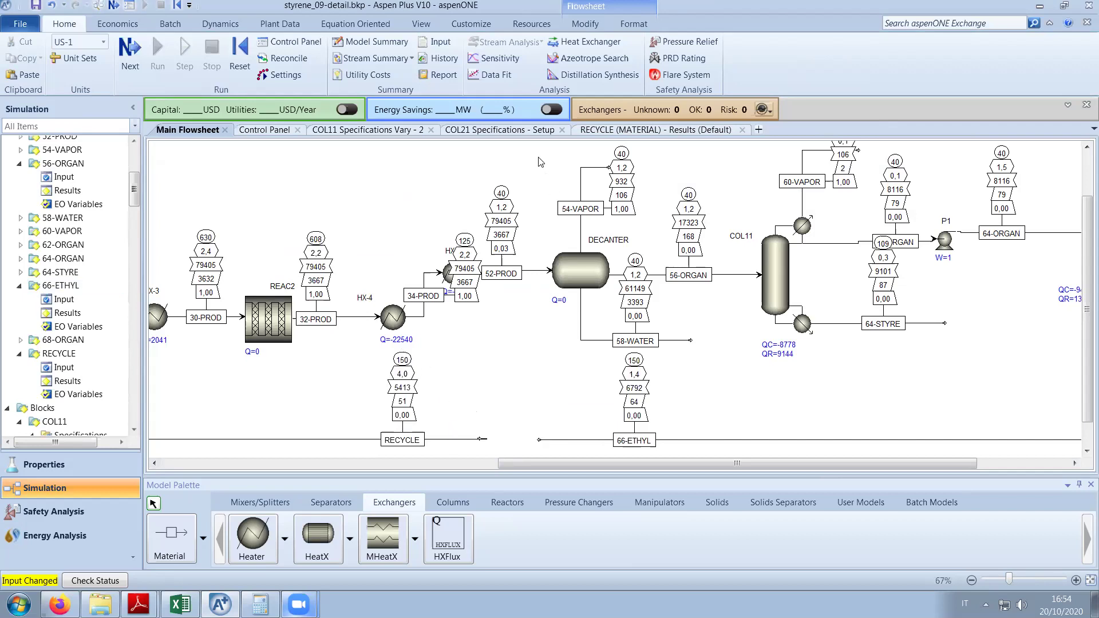
Set RECYCLE's mole flows to 60 kmol/hr ETHYLBEN and 1,5 kmol/hr STYRENE, and rerun the simulation.
click(616, 131)
scroll(515, 289, down, 1)
scroll(463, 297, up, 1)
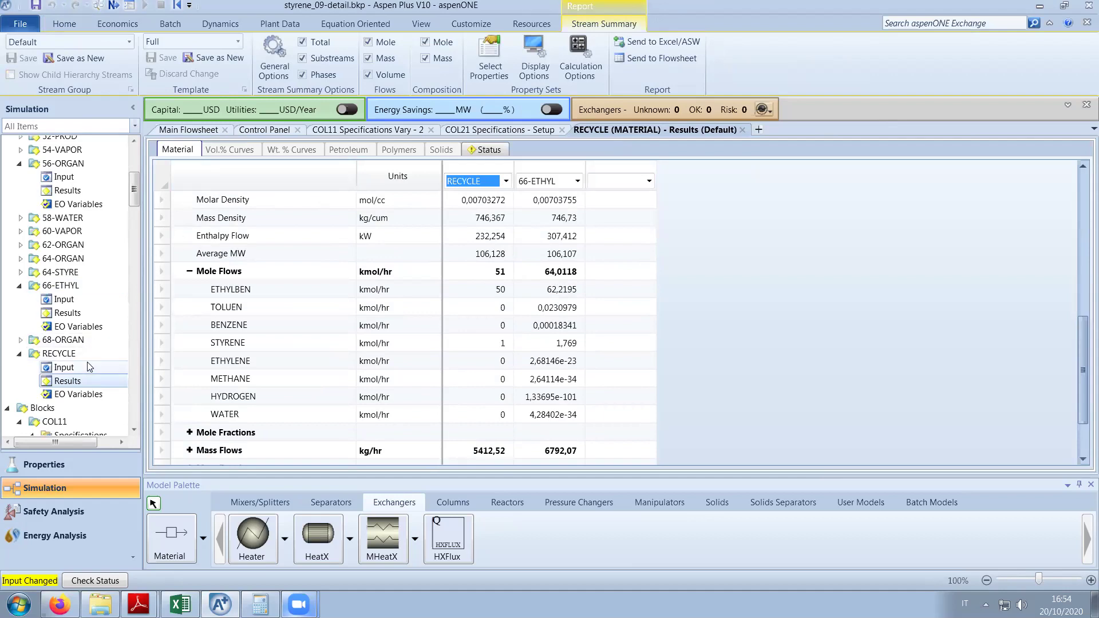
click(64, 367)
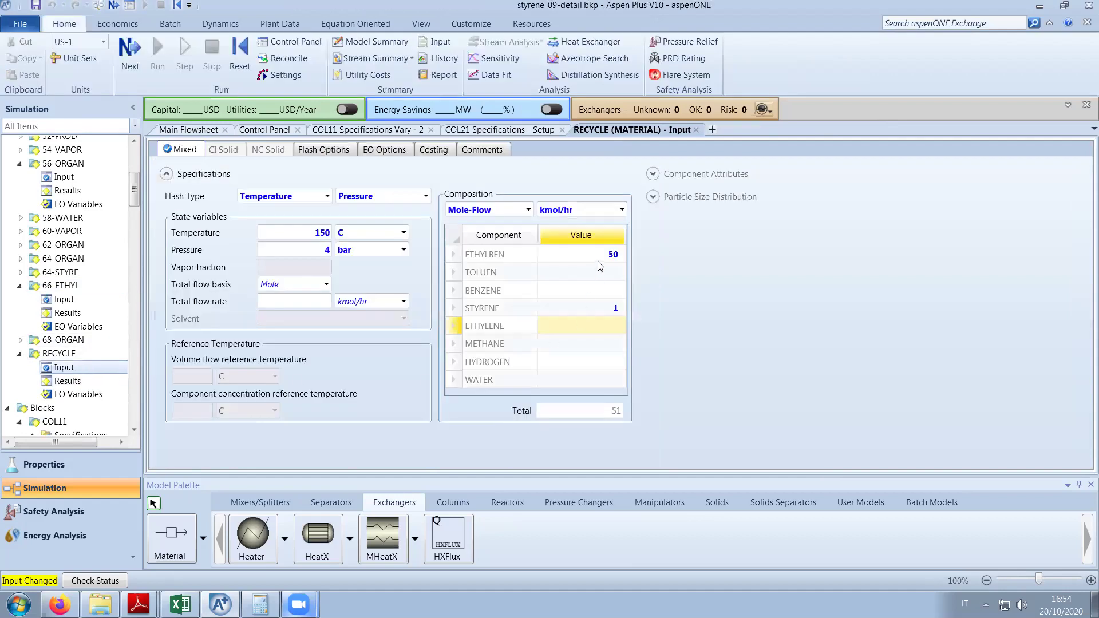
click(597, 261)
text(60)
key(Return)
click(622, 312)
text(1,5)
key(Return)
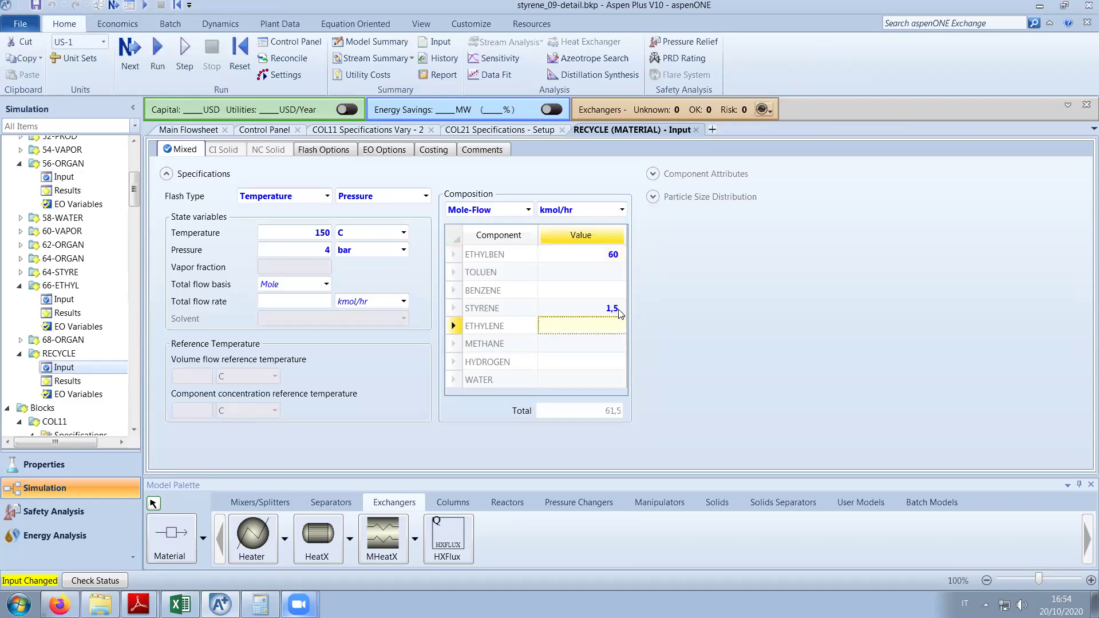
click(269, 131)
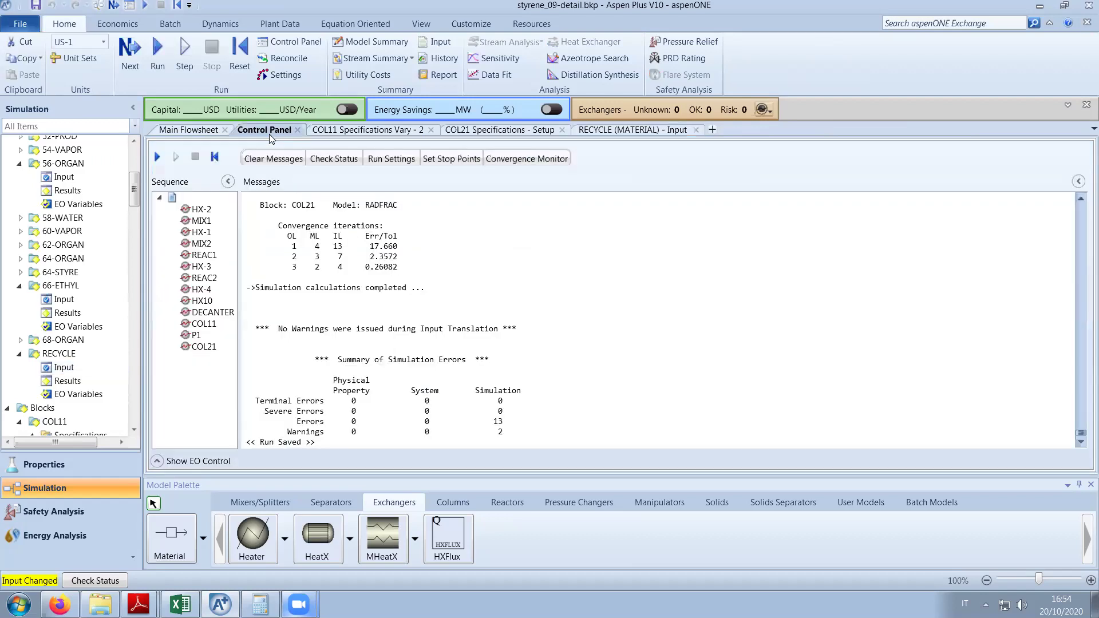
click(129, 63)
key(Return)
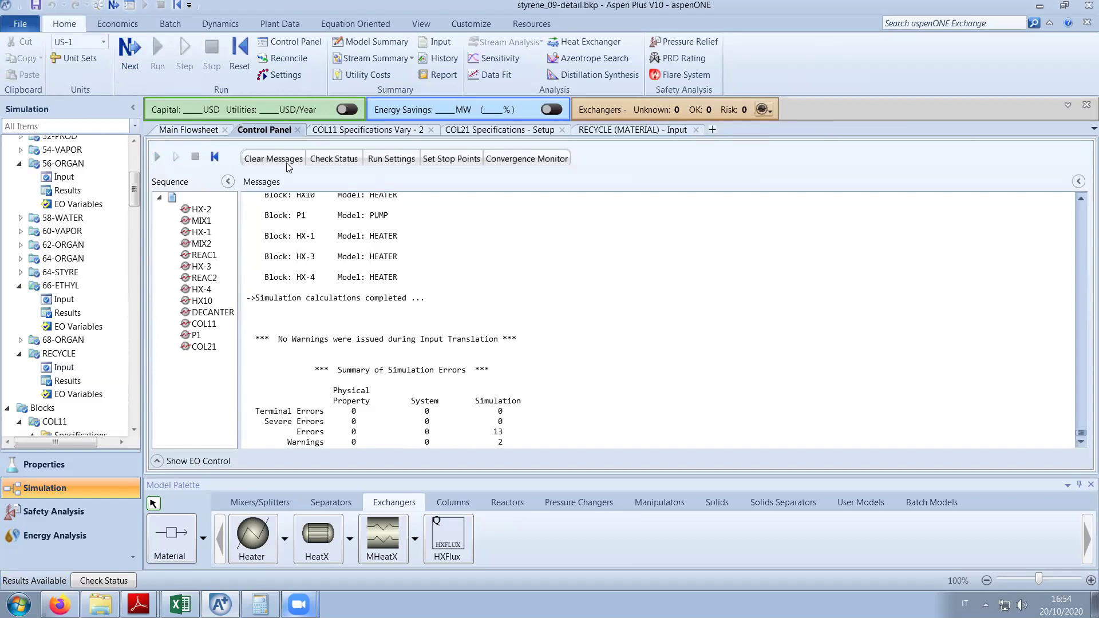
Compare the total, ETHYLBEN and STYRENE flows of RECYCLE and 66-ETHYL after the rerun.
click(172, 131)
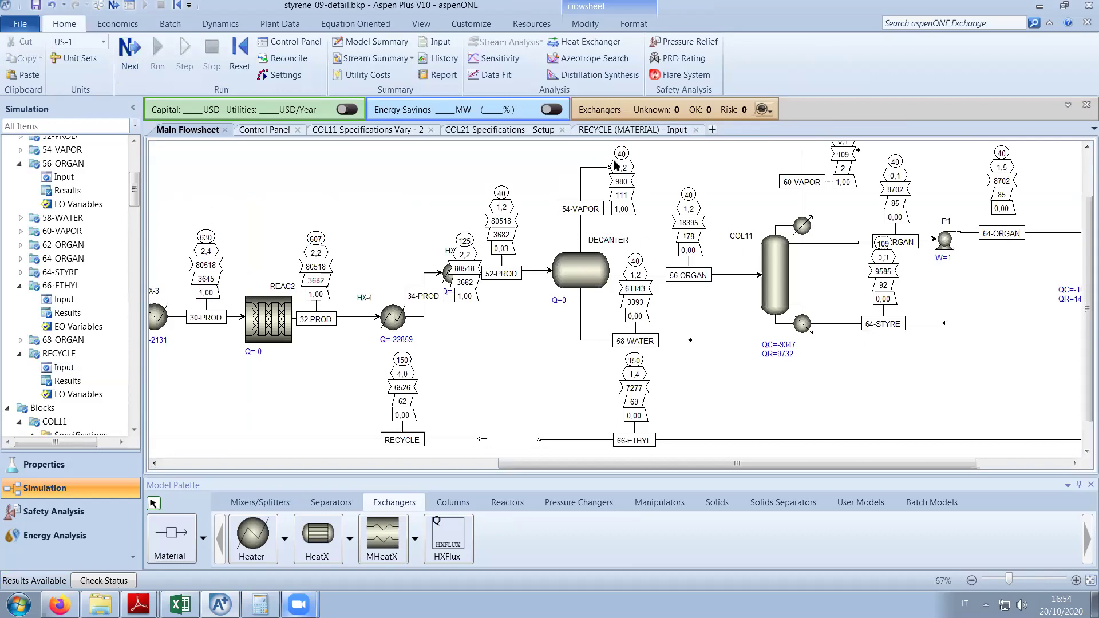
click(607, 133)
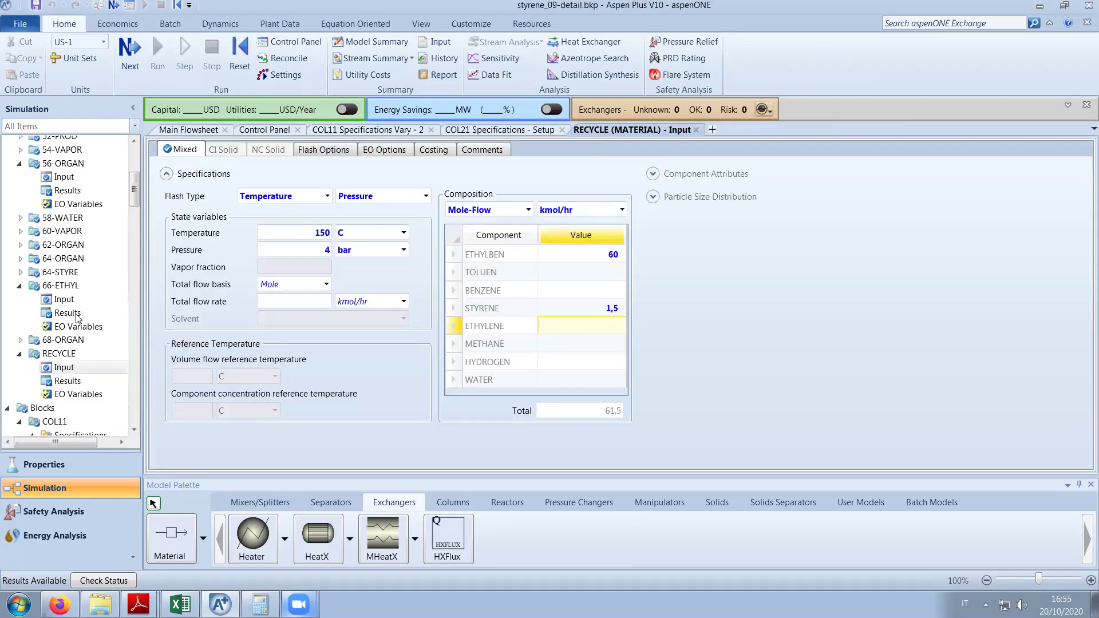
click(68, 382)
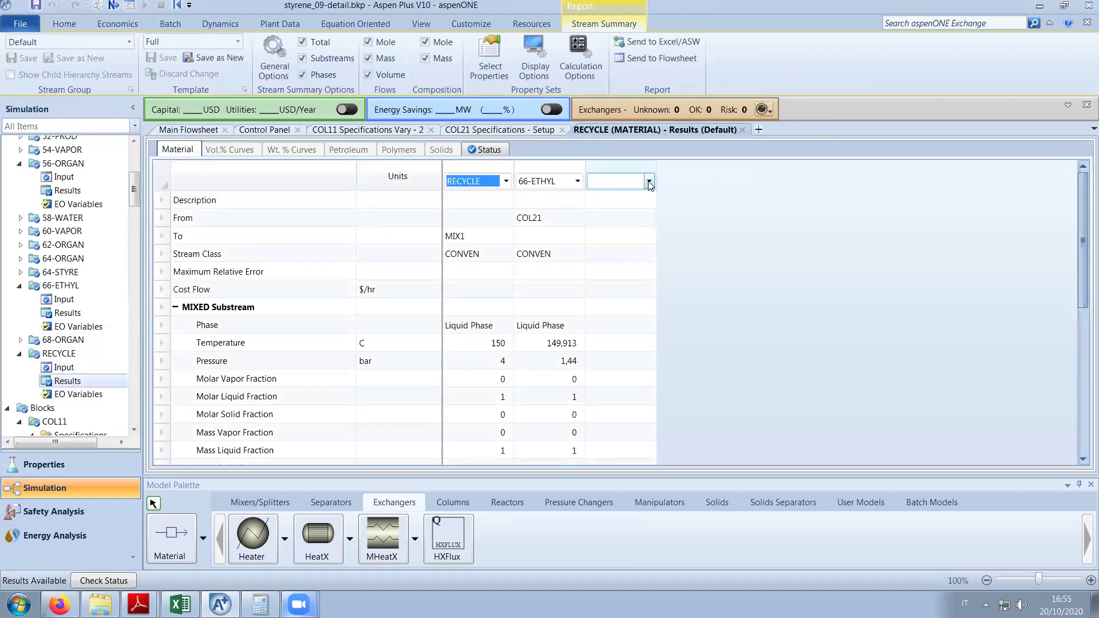
scroll(630, 326, down, 3)
click(190, 397)
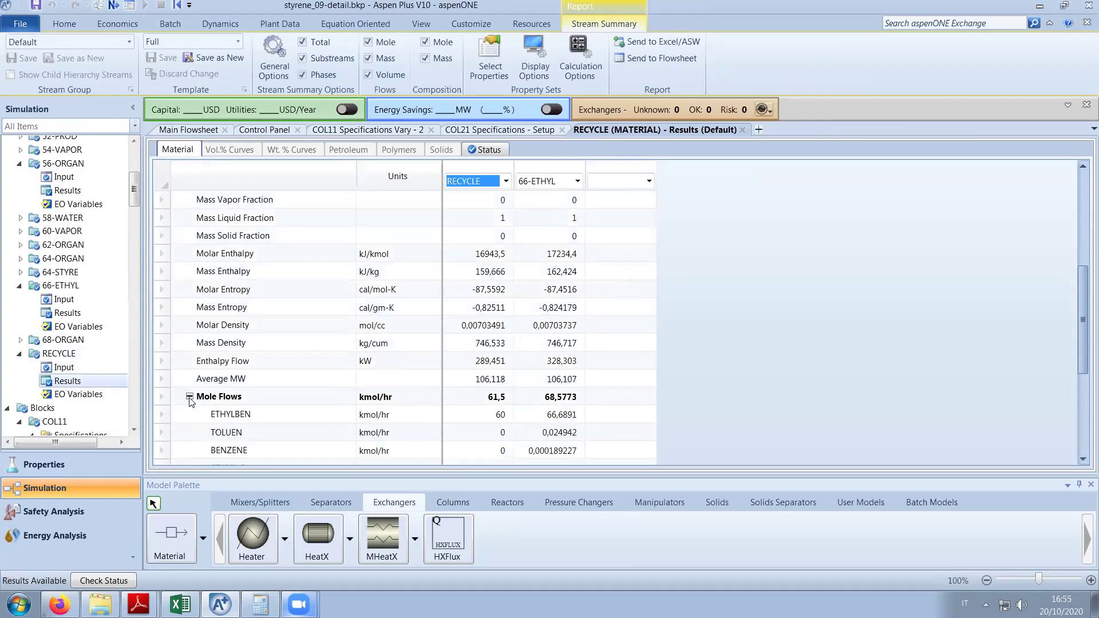
scroll(393, 371, down, 2)
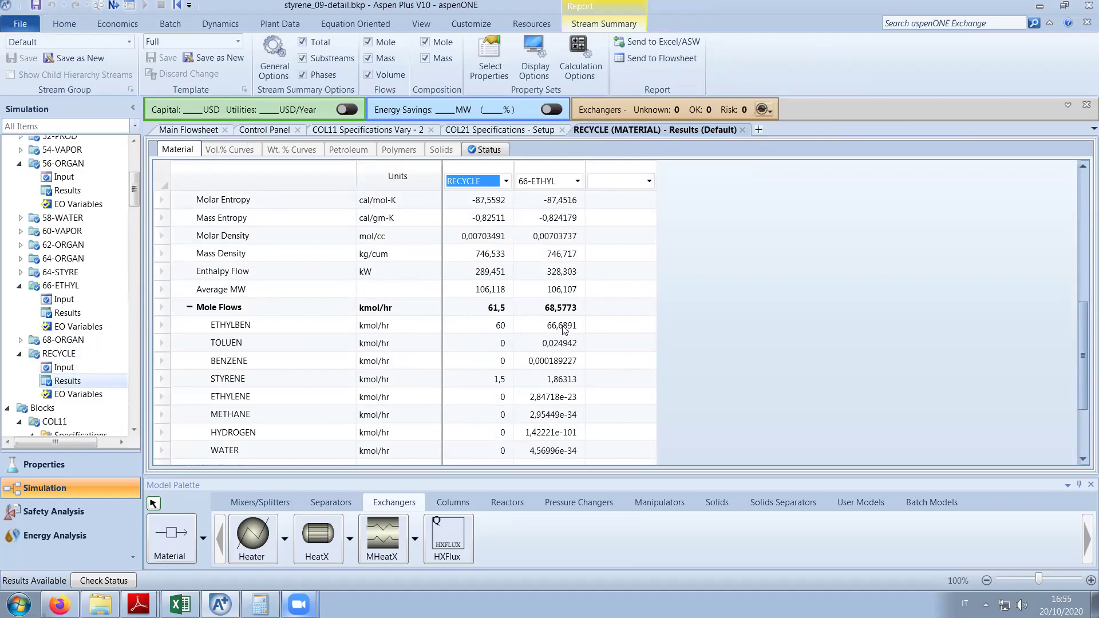
click(563, 326)
click(564, 382)
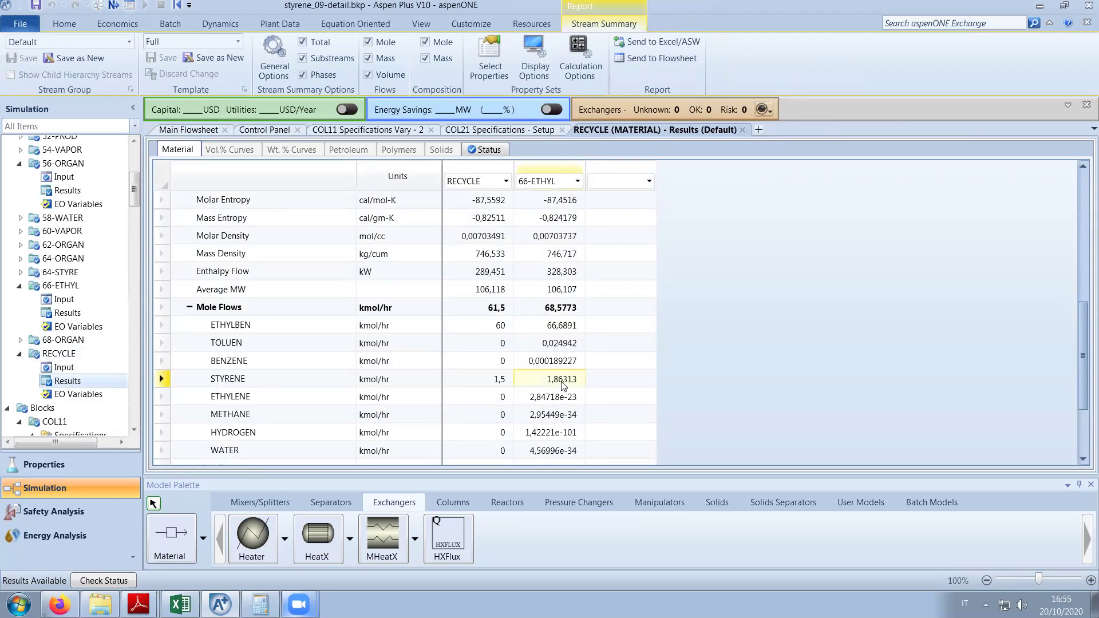
click(250, 131)
Review HX-3's temperature specification, the flowsheet from the reactors to the columns, and the RECYCLE and 66-ETHYL results.
click(189, 130)
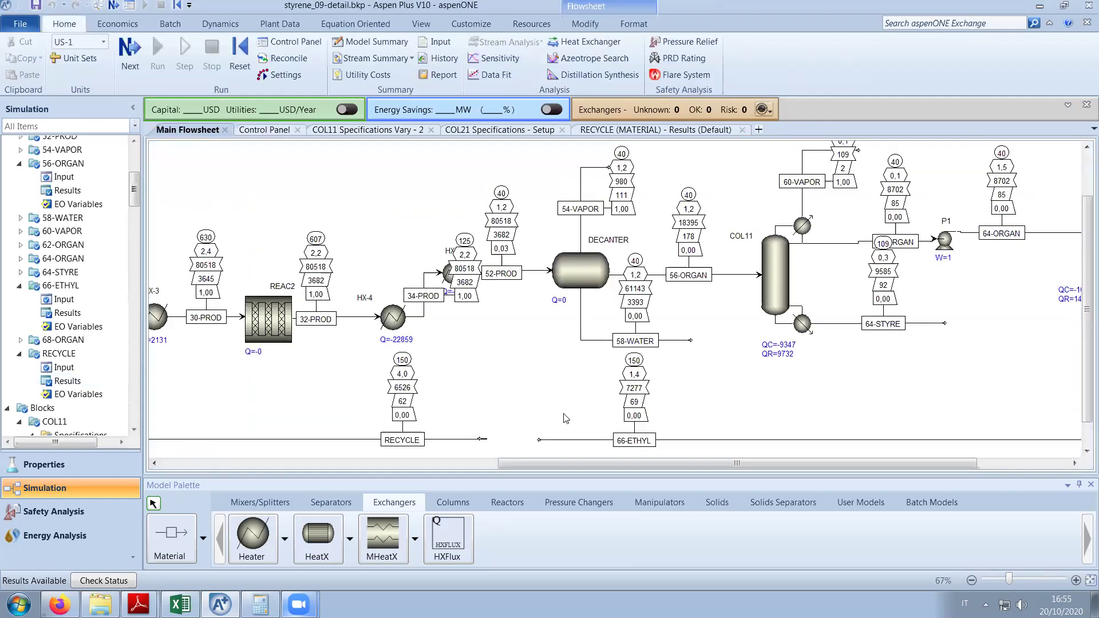
drag(588, 465, 421, 483)
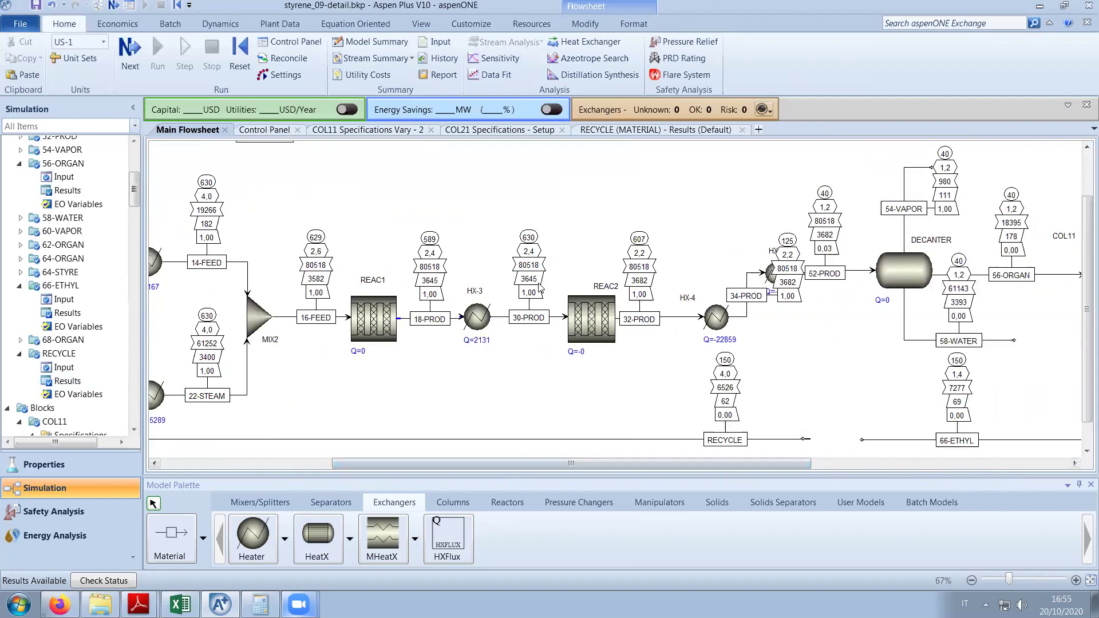
double_click(477, 317)
click(367, 231)
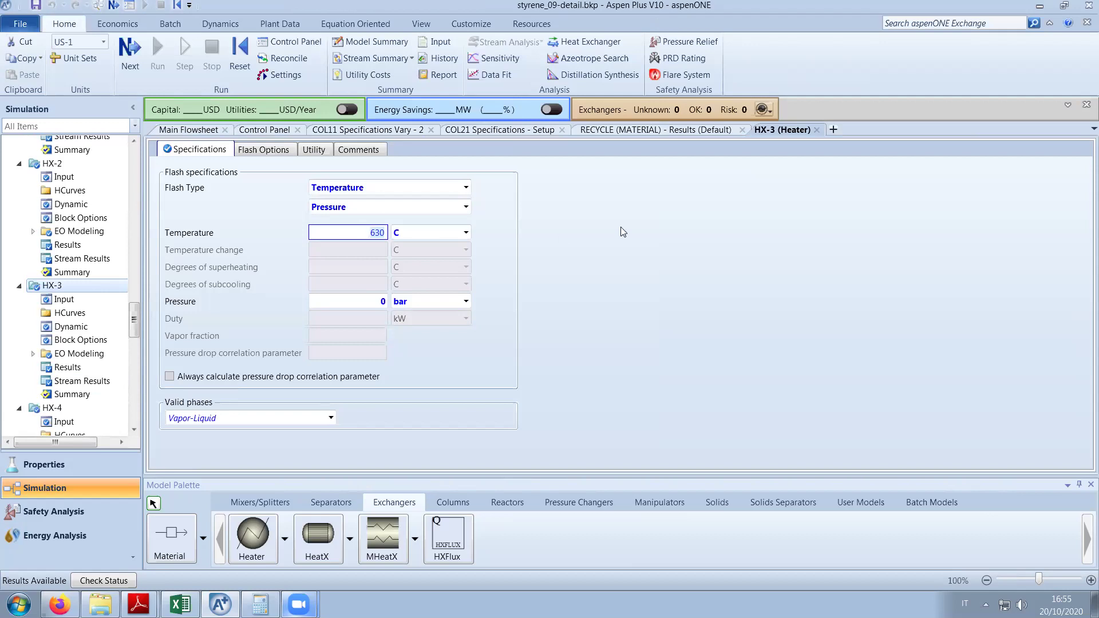
click(817, 130)
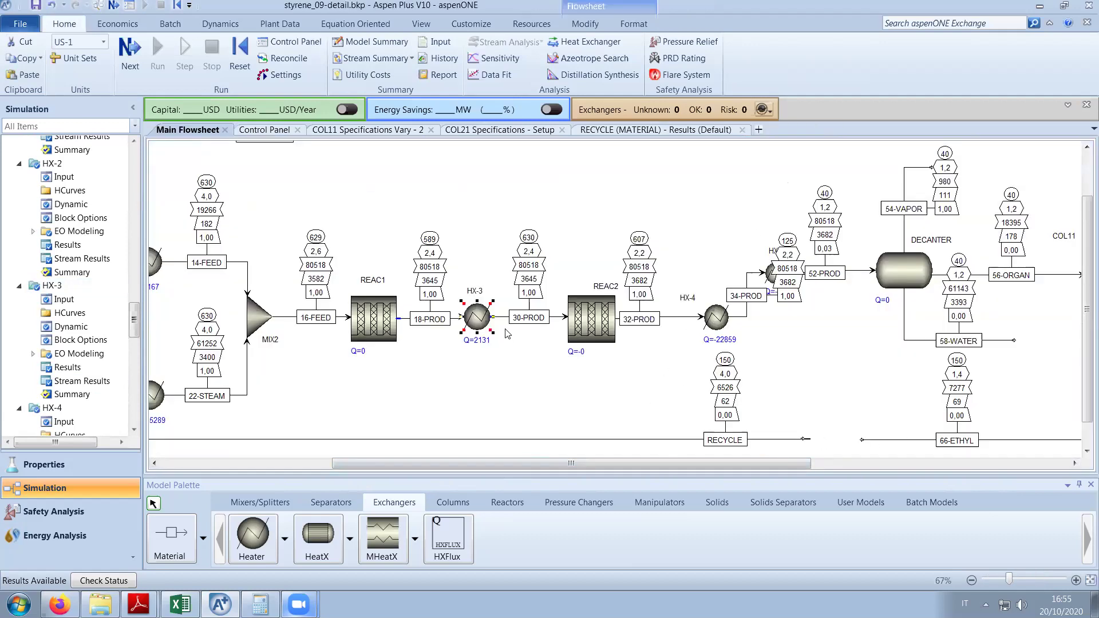
scroll(828, 286, right, 5)
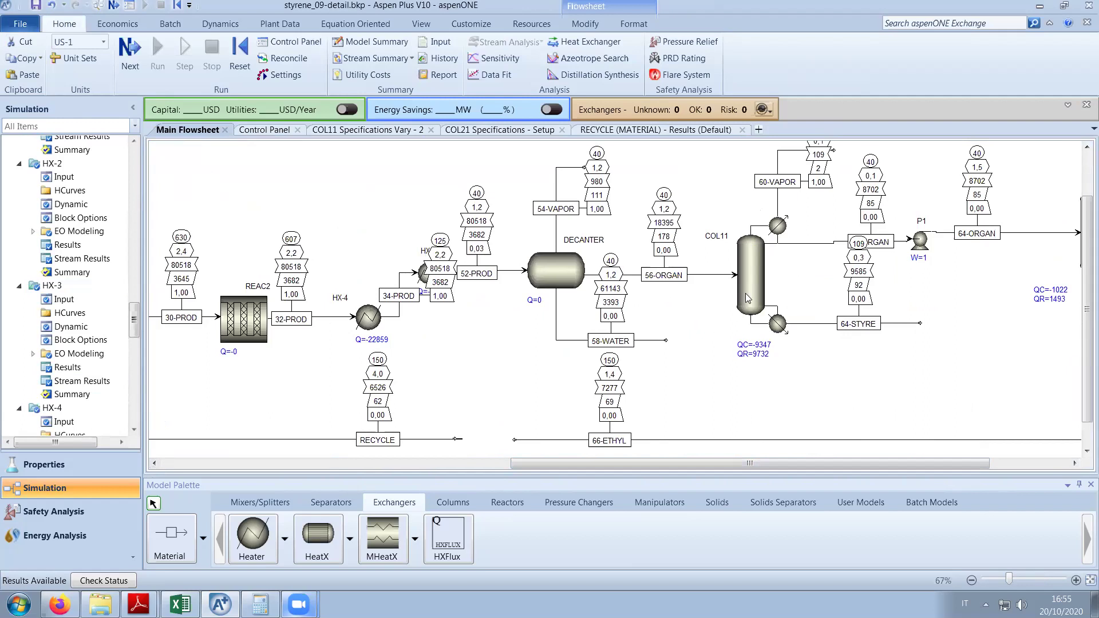
drag(783, 463, 591, 483)
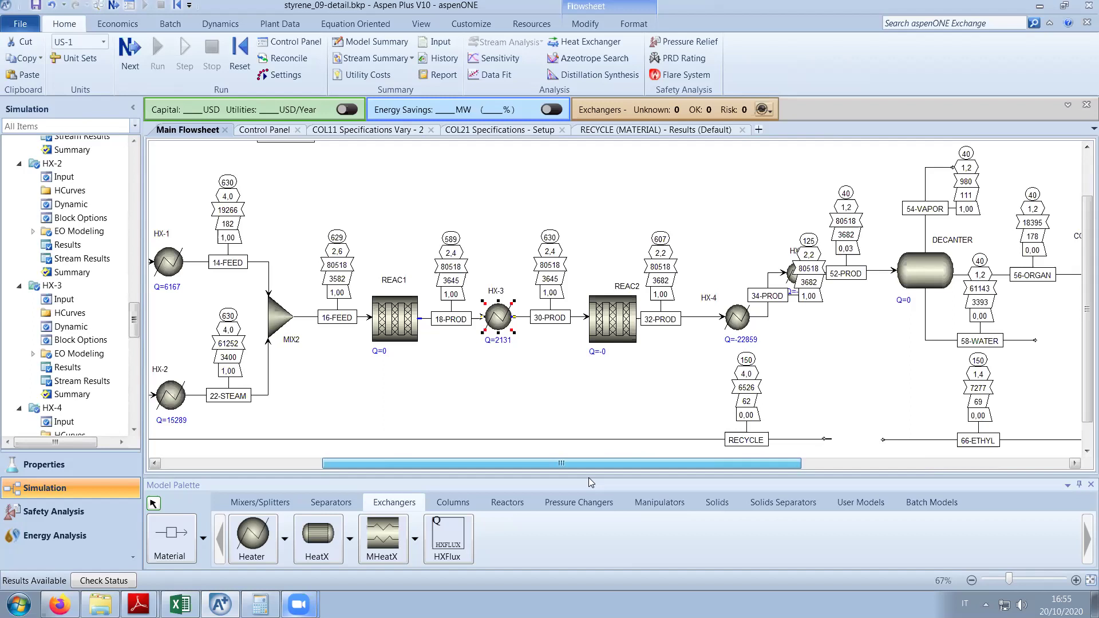
click(642, 134)
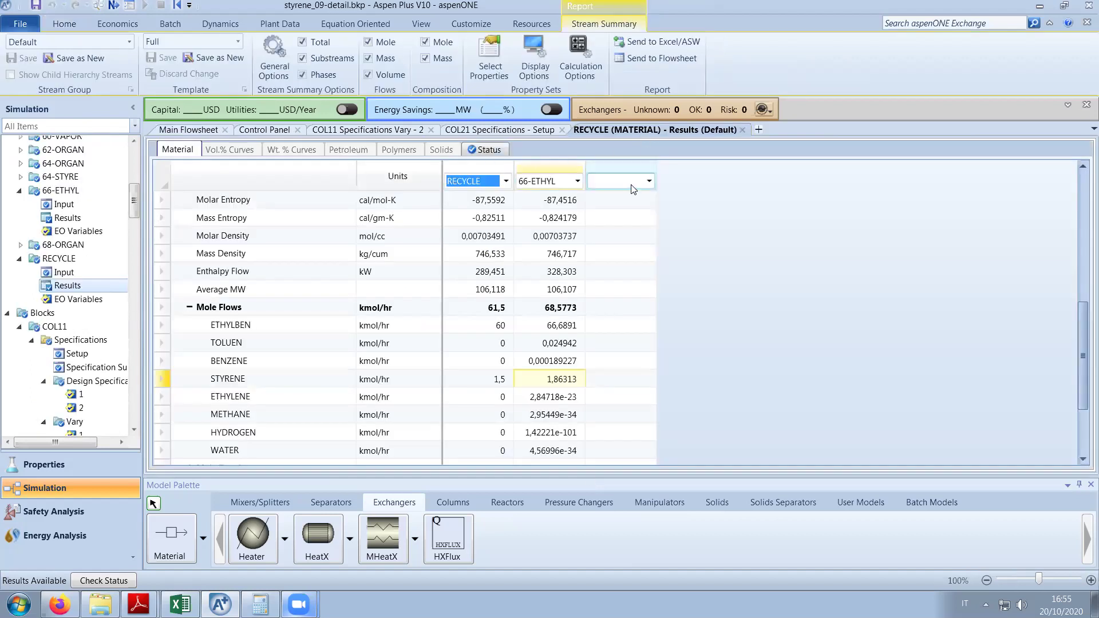
click(272, 131)
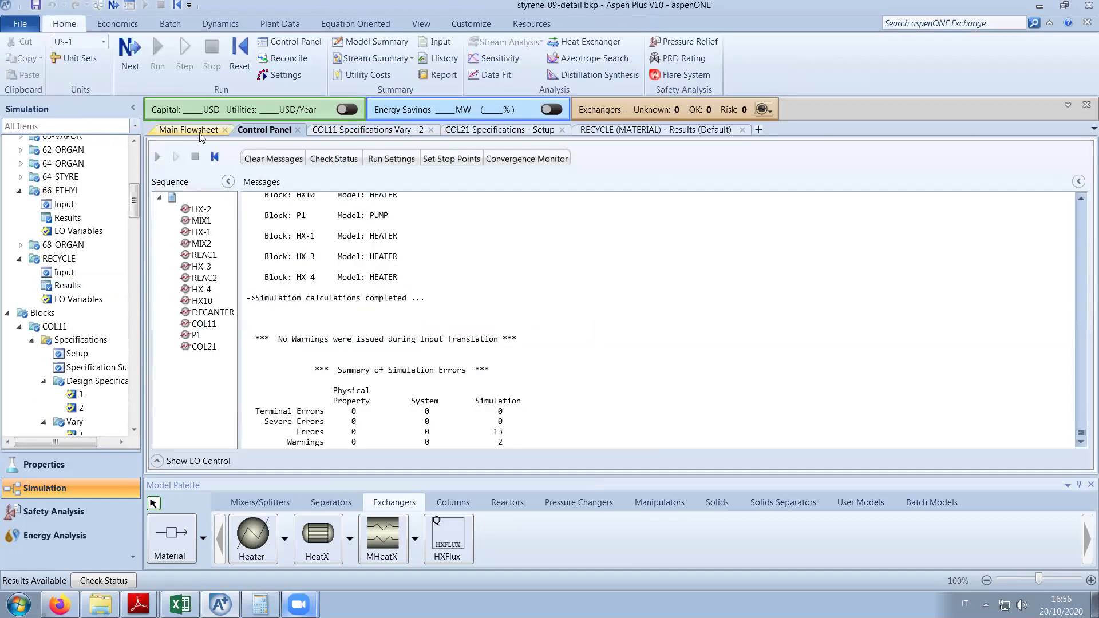
Set HX-3's temperature to 635 C and rerun the simulation.
click(188, 129)
double_click(499, 318)
click(382, 235)
text(635)
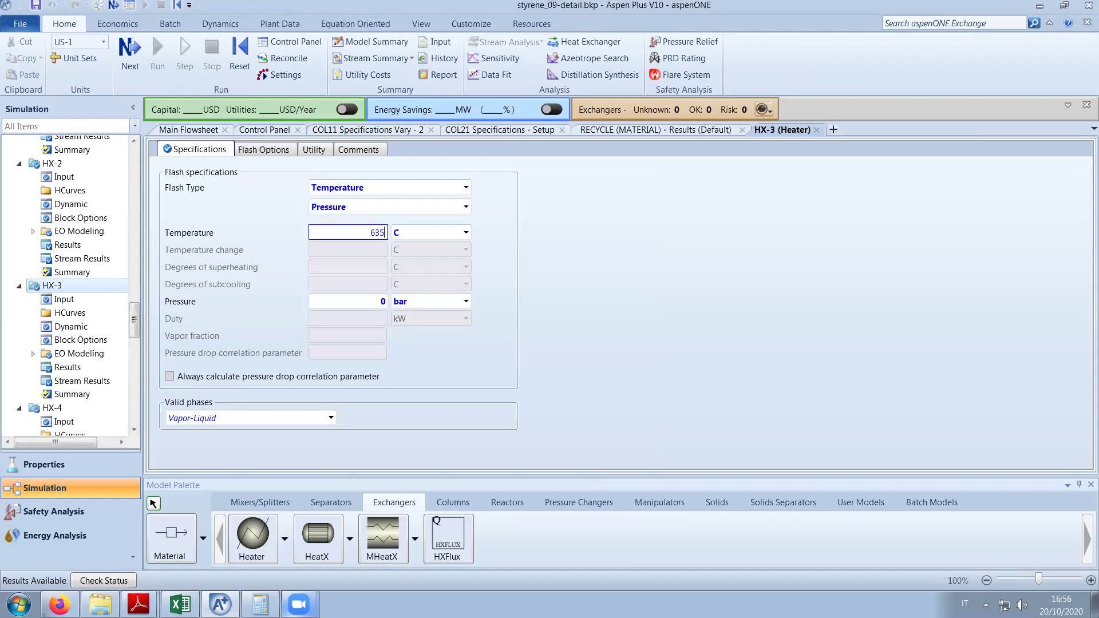
key(Return)
click(816, 130)
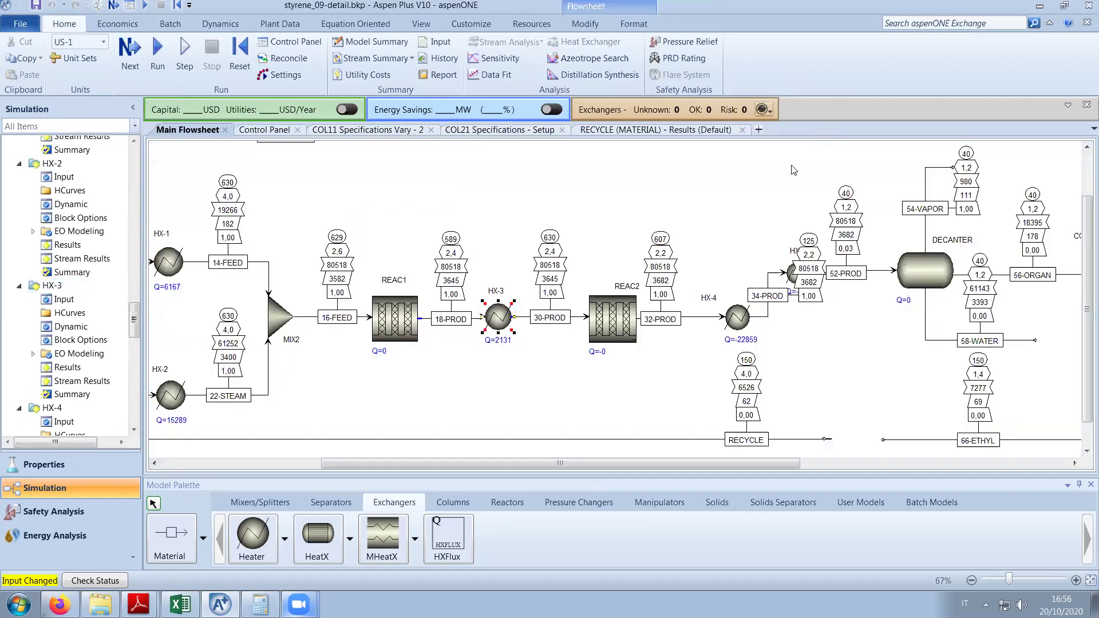
scroll(632, 377, up, 3)
scroll(632, 378, down, 4)
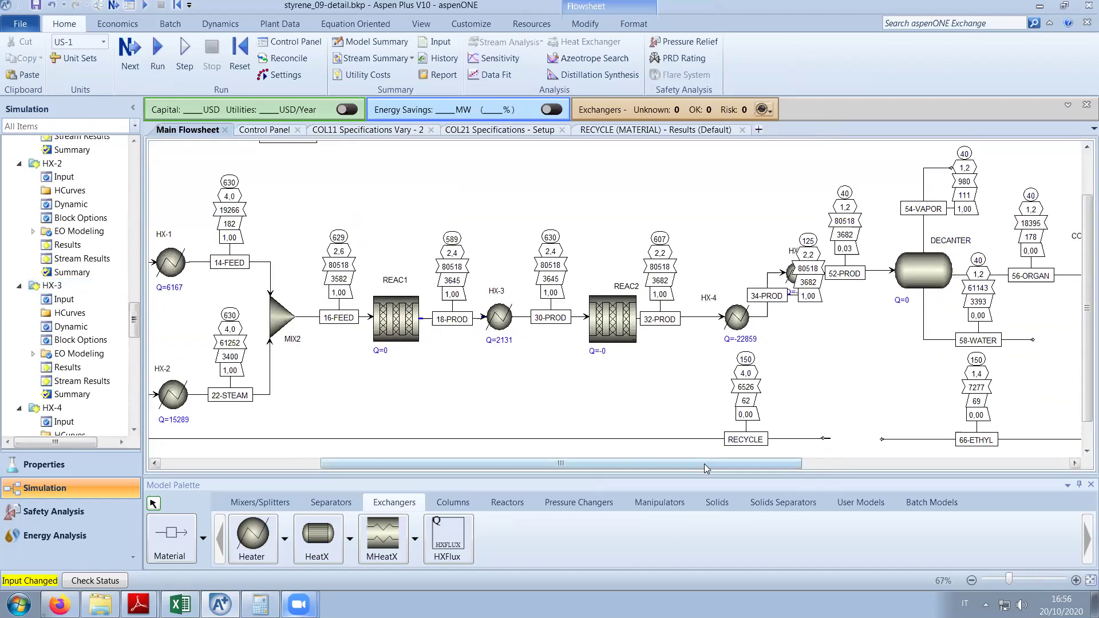
scroll(653, 375, up, 4)
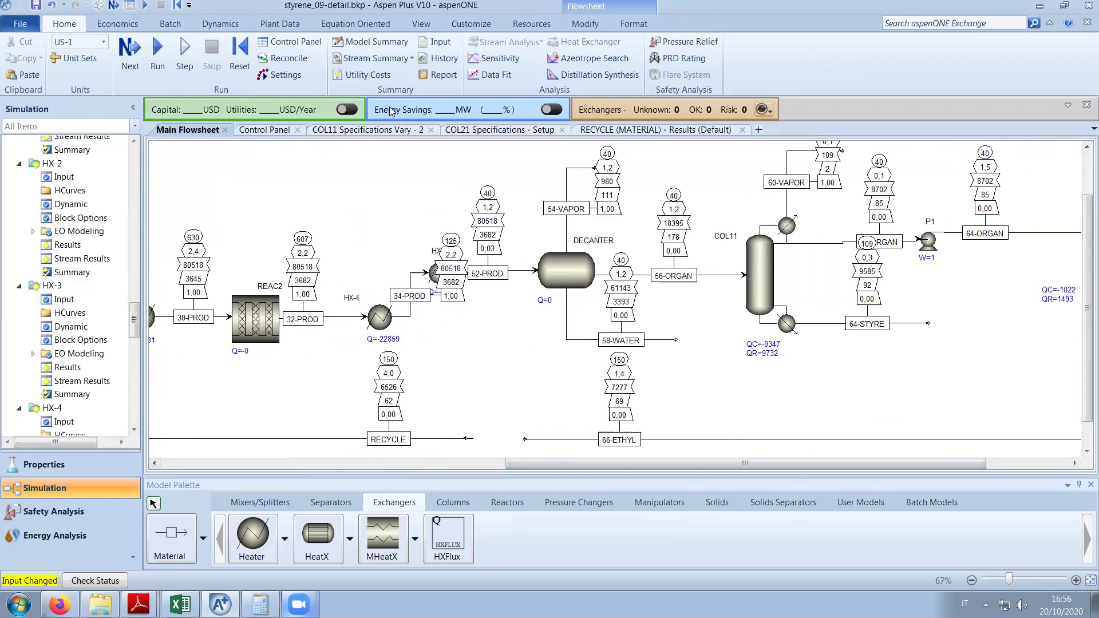
click(160, 61)
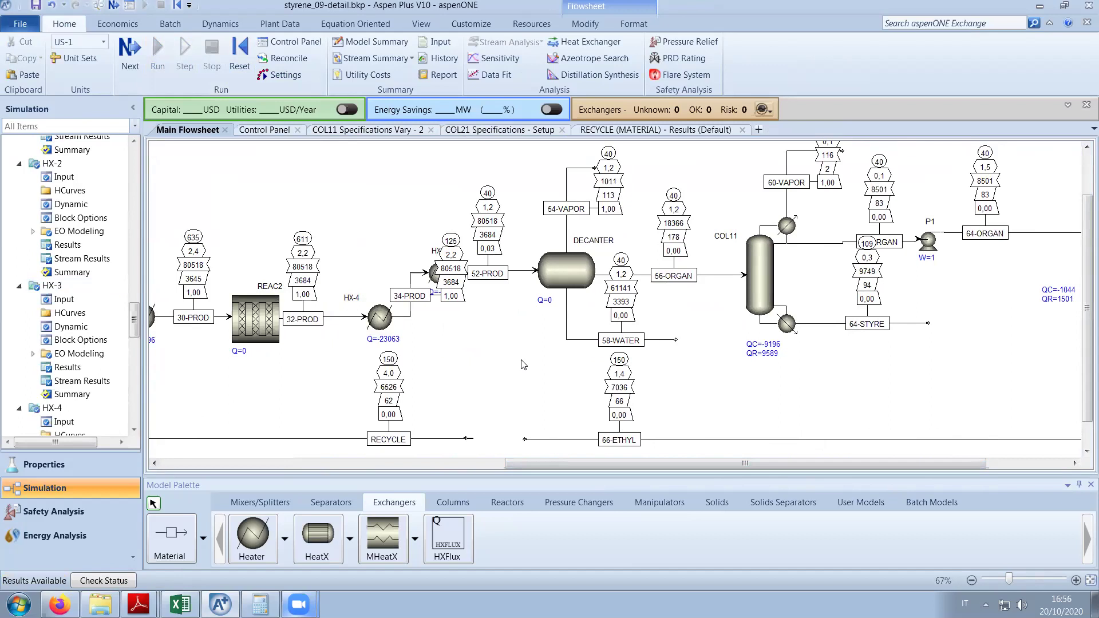
Compare the RECYCLE and 66-ETHYL mole flows after the rerun and check HX-1's temperature specification.
drag(797, 465, 889, 474)
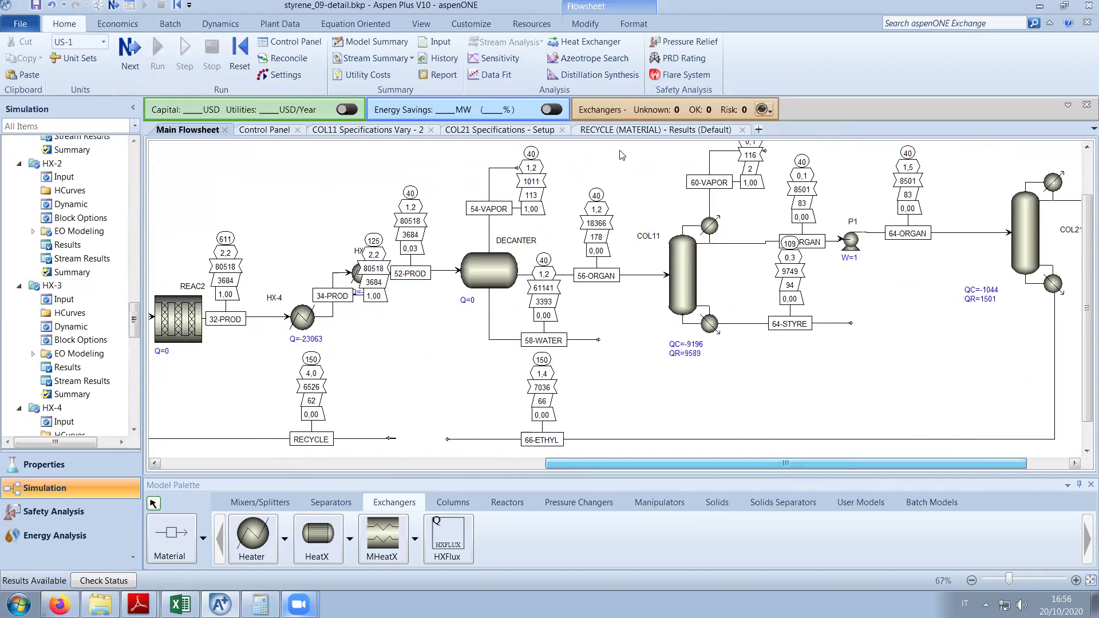
click(656, 129)
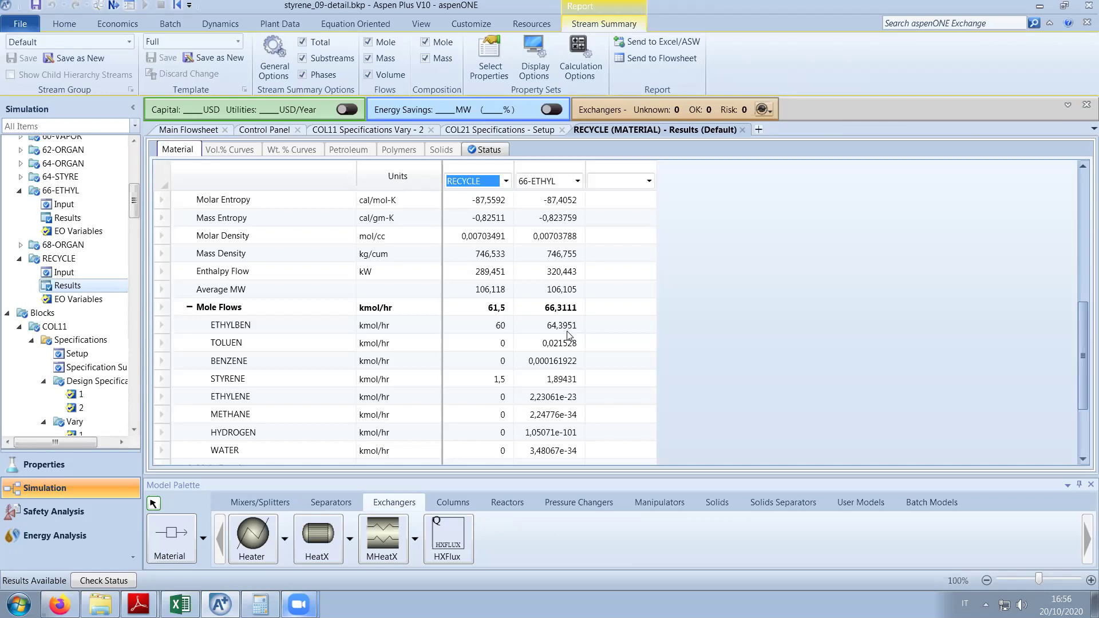
click(266, 131)
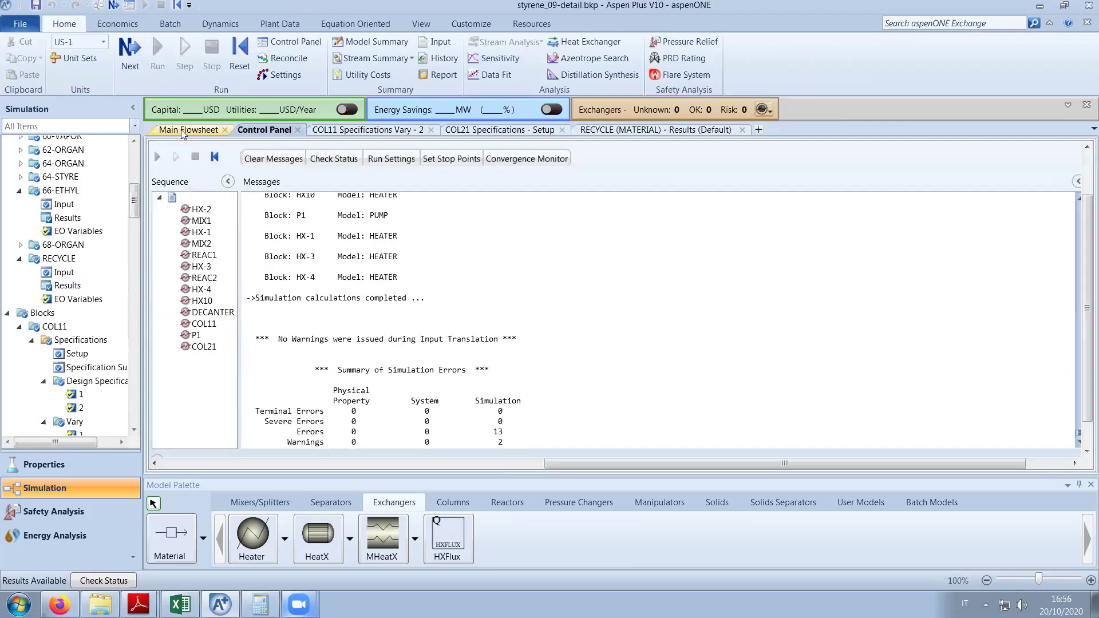
click(183, 132)
drag(564, 462, 328, 461)
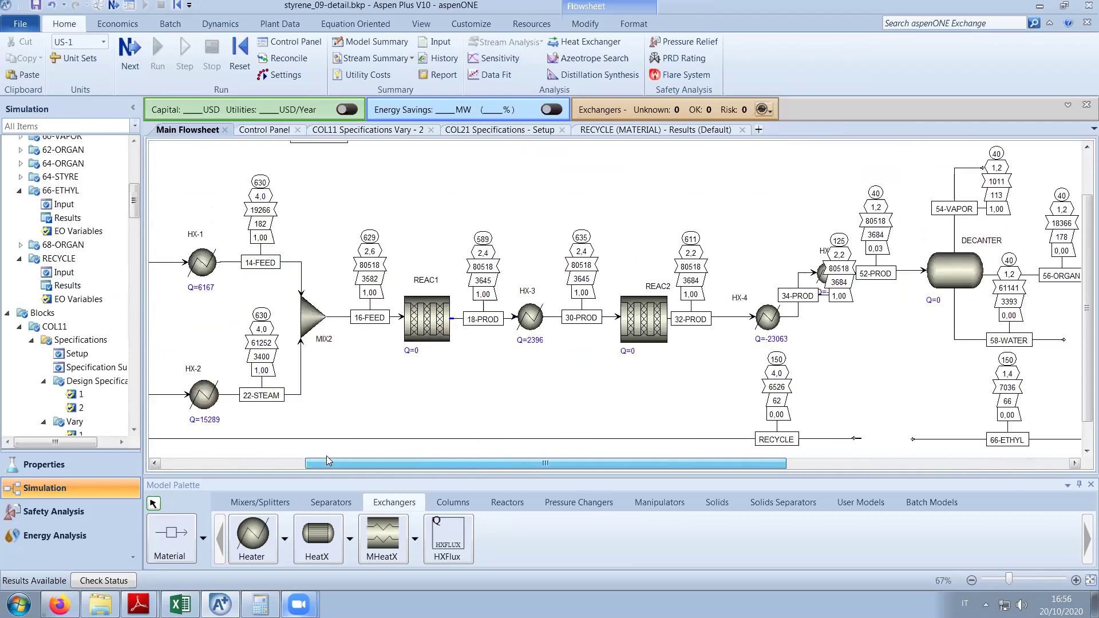
double_click(206, 265)
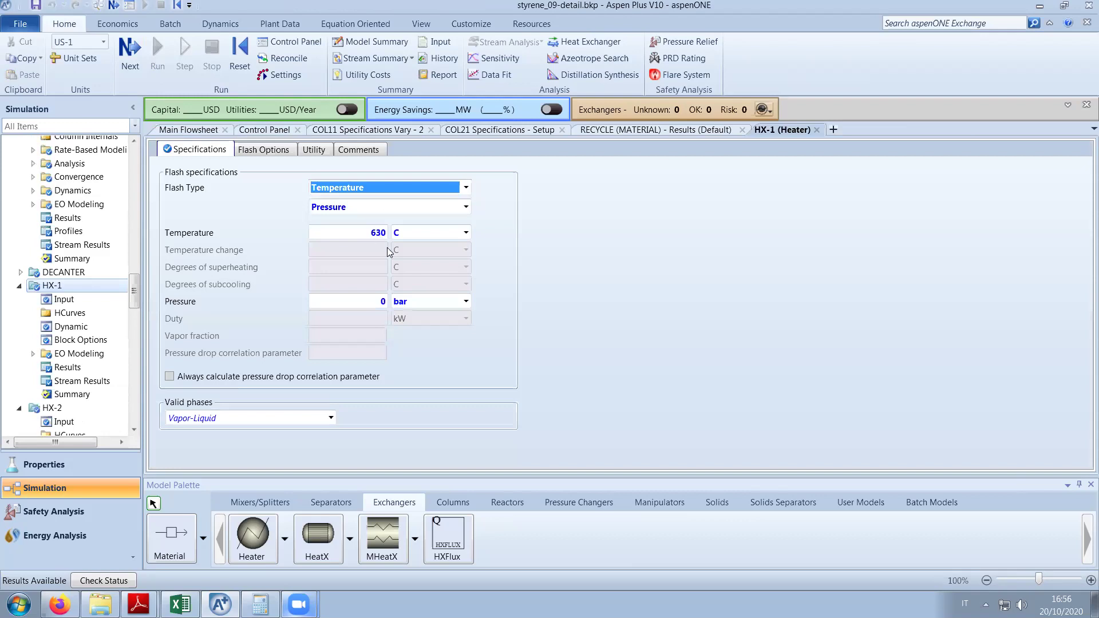
click(817, 130)
Save the simulation in its backup format only, declining the additional Aspen Plus Document (.apw) copy.
click(266, 130)
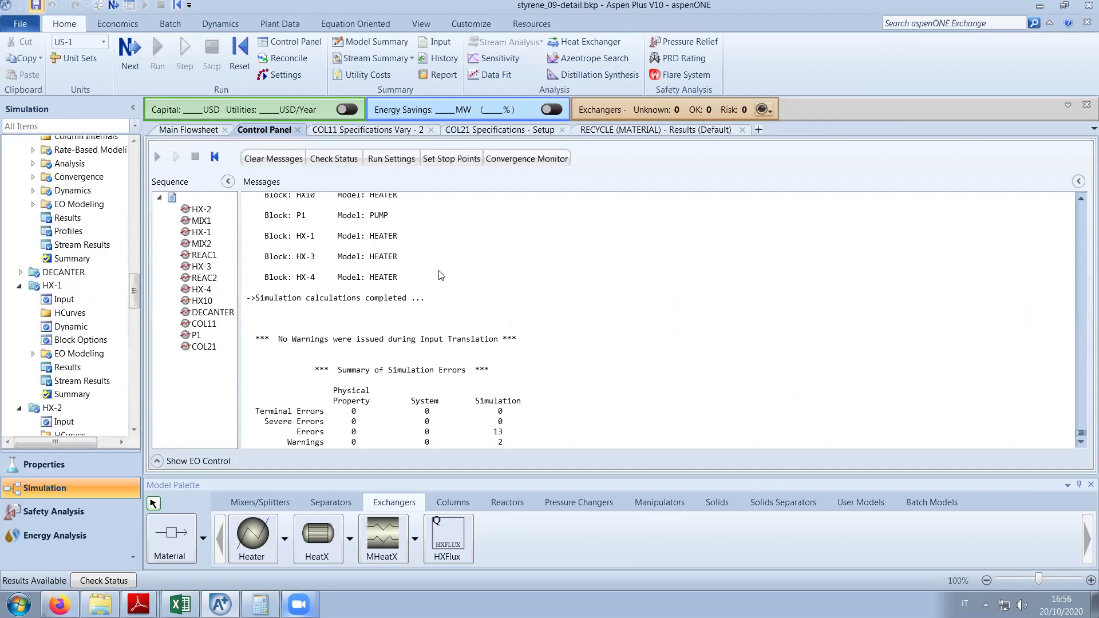
key(ctrl+s)
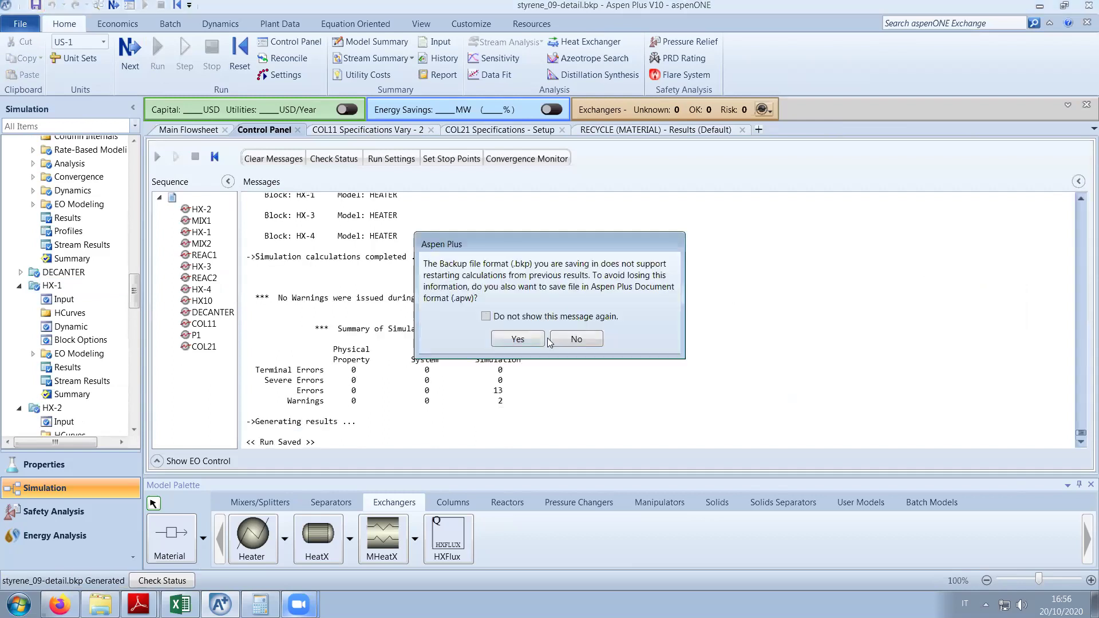
click(574, 337)
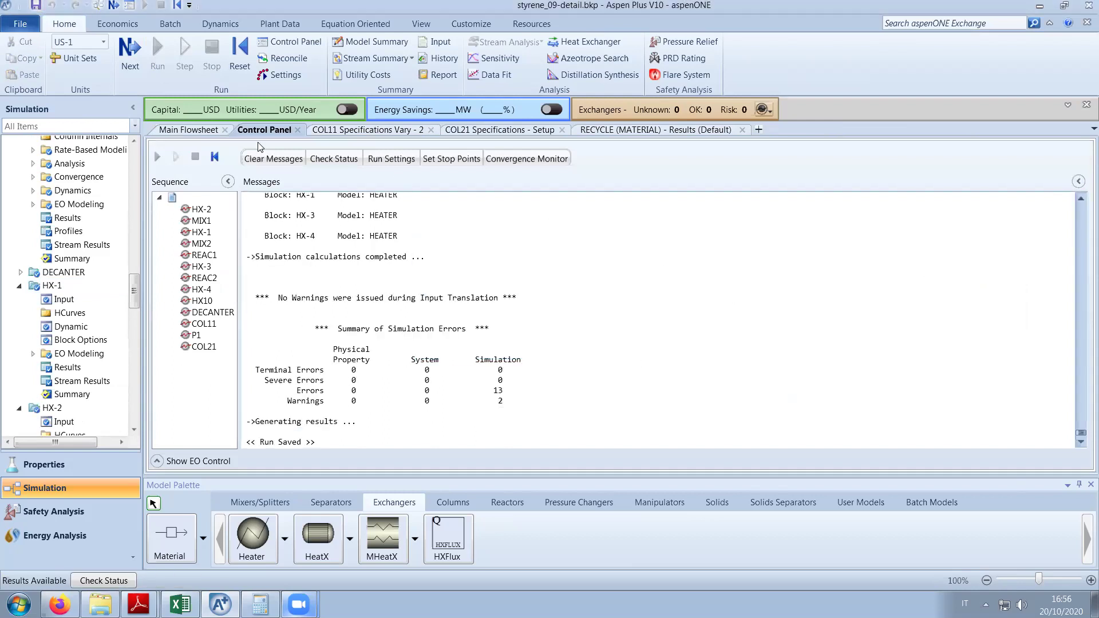
Add a pump block named P2 to the flowsheet, just above the gap between the RECYCLE and 66-ETHYL stream ends.
click(172, 130)
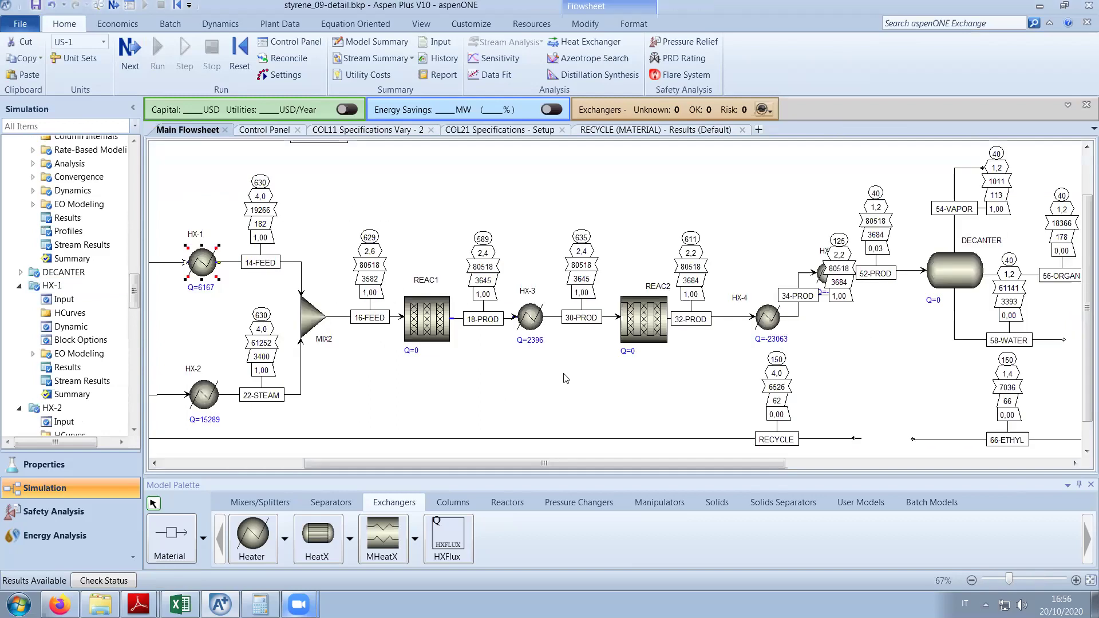
click(853, 439)
click(842, 400)
scroll(830, 396, right, 5)
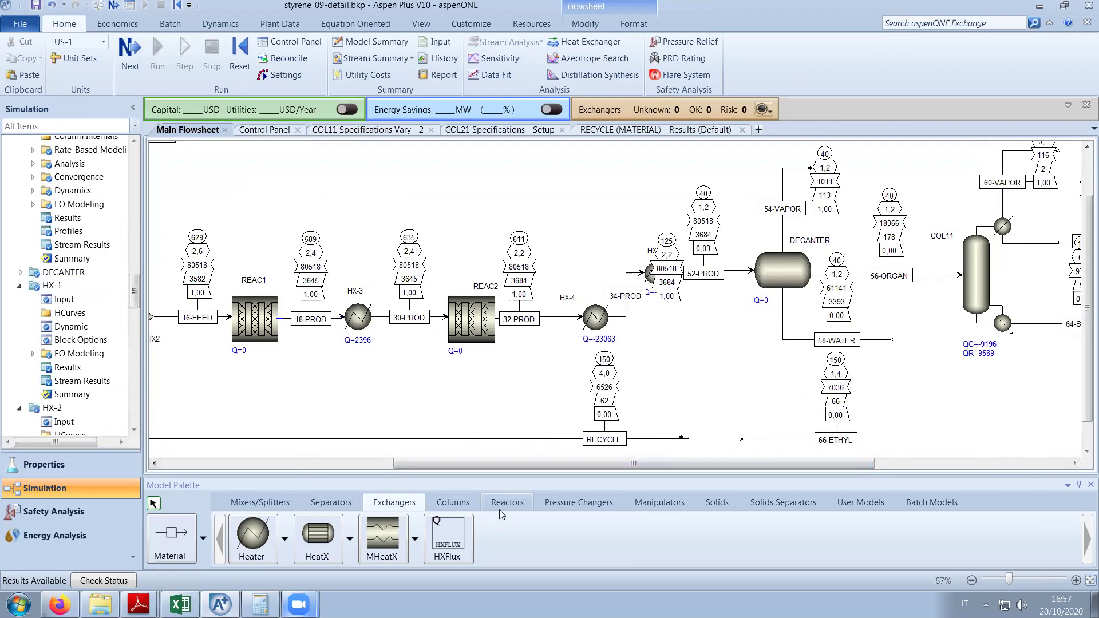
click(561, 506)
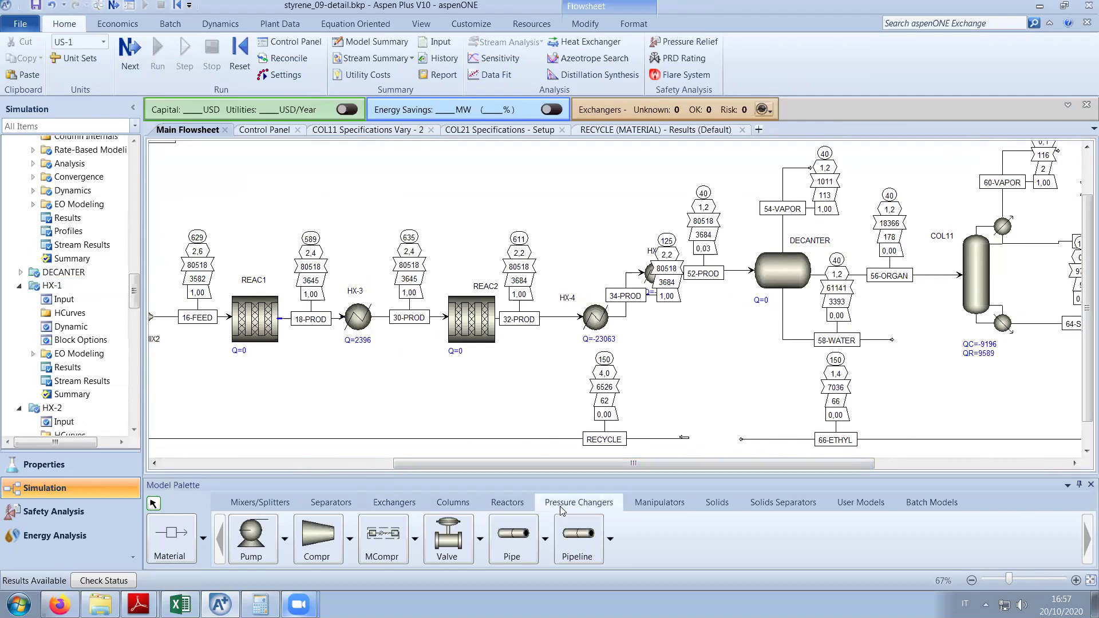
click(261, 539)
click(719, 374)
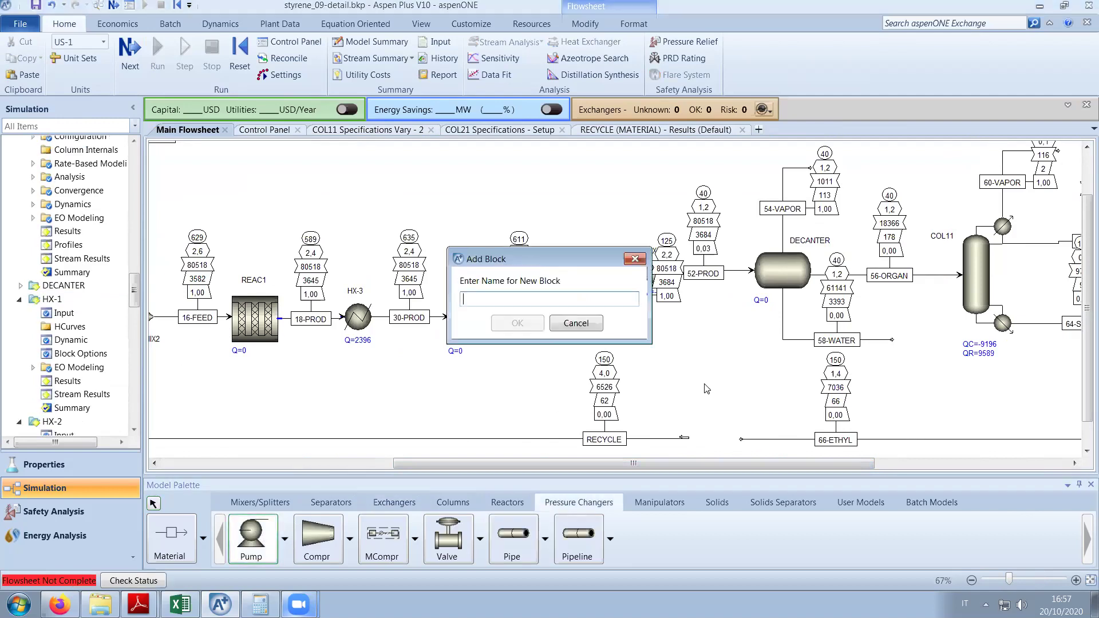
text(P2)
key(Return)
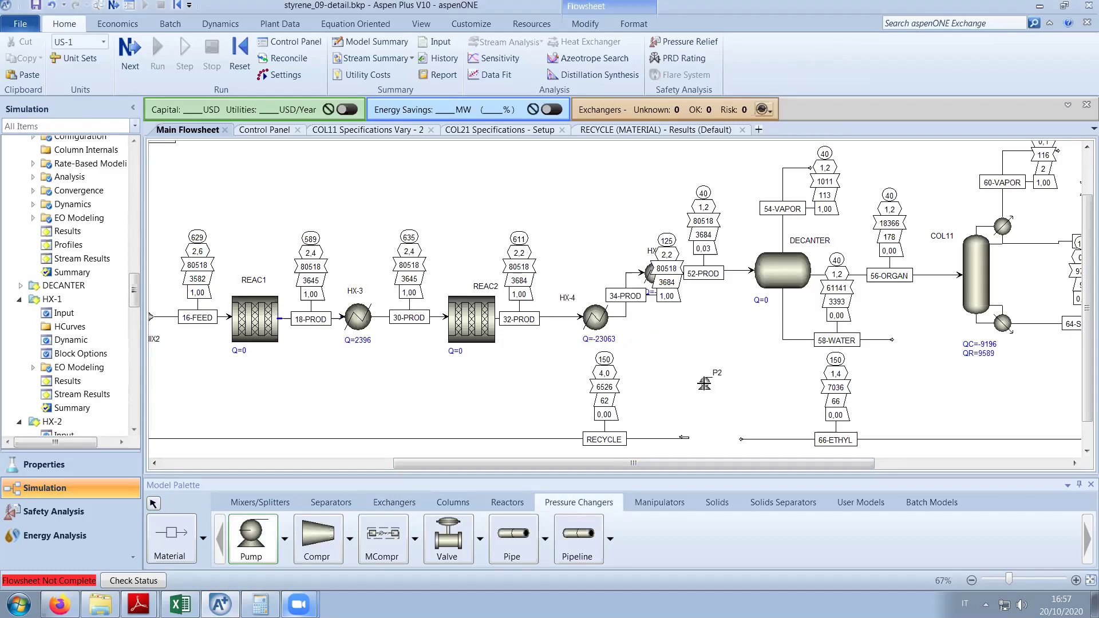
Orient pump P2 upright with its outlet facing RECYCLE and move it down level with the two stream ends.
click(704, 390)
right_click(701, 392)
mouse_move(825, 339)
click(864, 373)
right_click(712, 383)
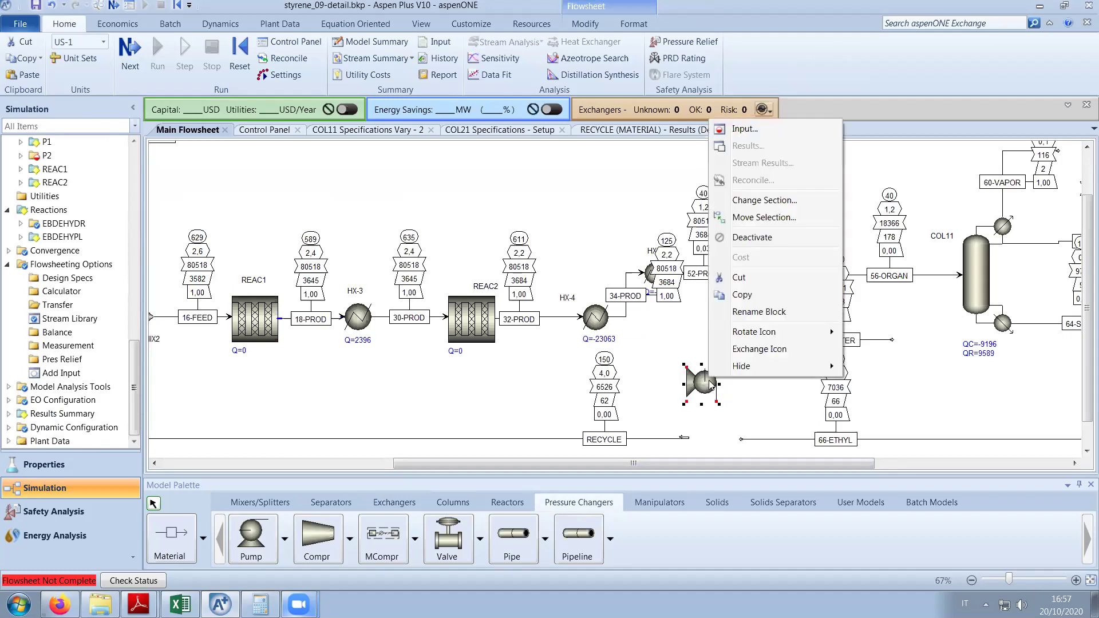
mouse_move(792, 335)
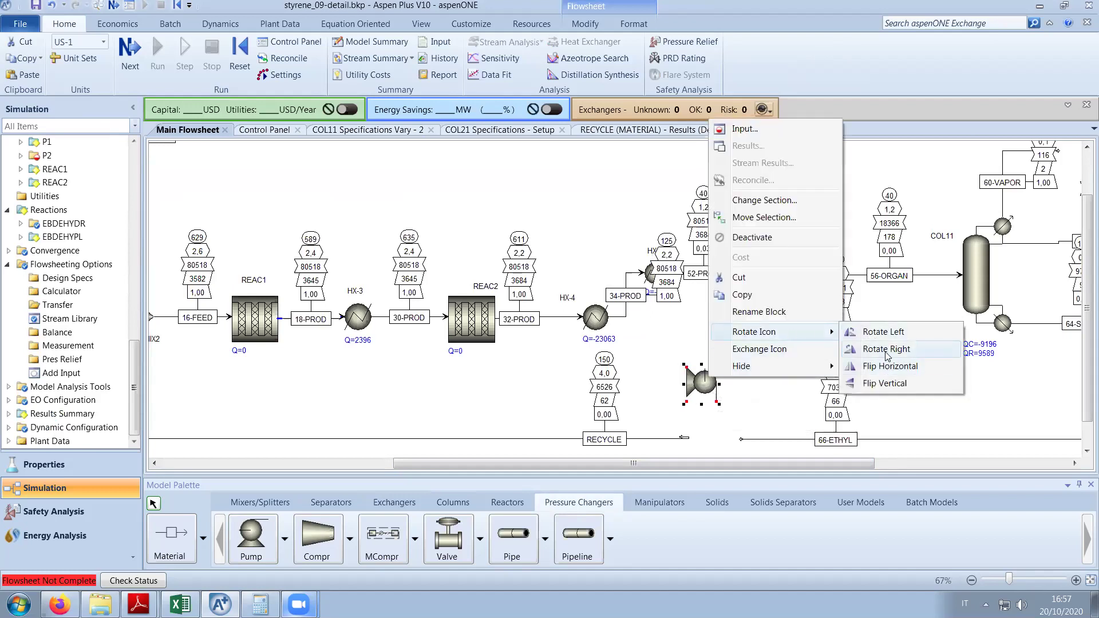
click(876, 332)
right_click(711, 392)
mouse_move(772, 341)
click(876, 372)
drag(717, 400, 717, 455)
right_click(655, 439)
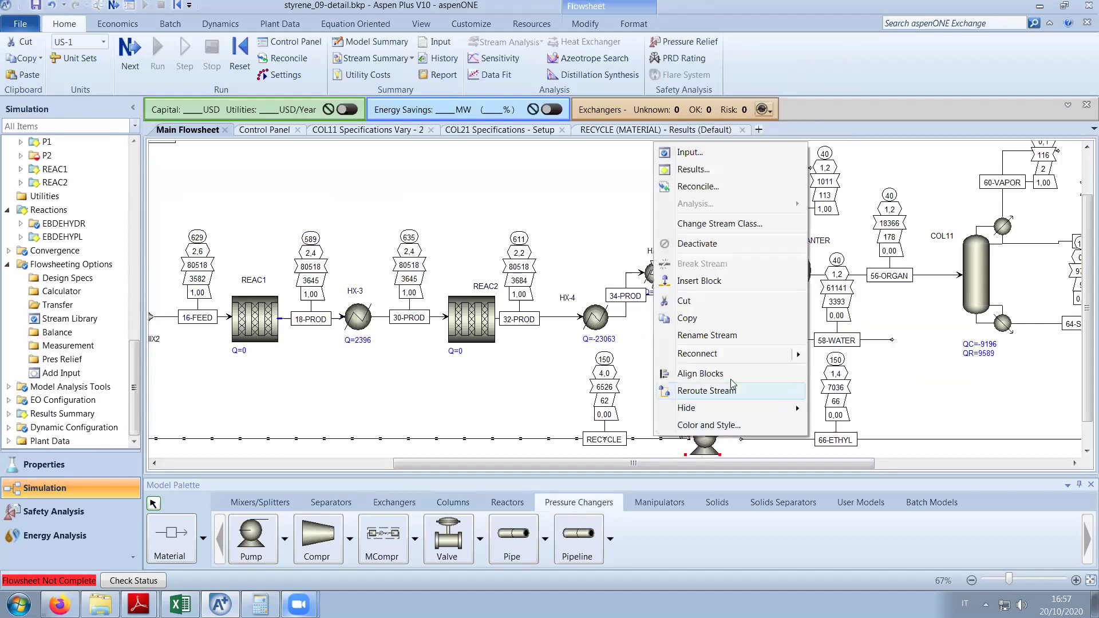
mouse_move(740, 354)
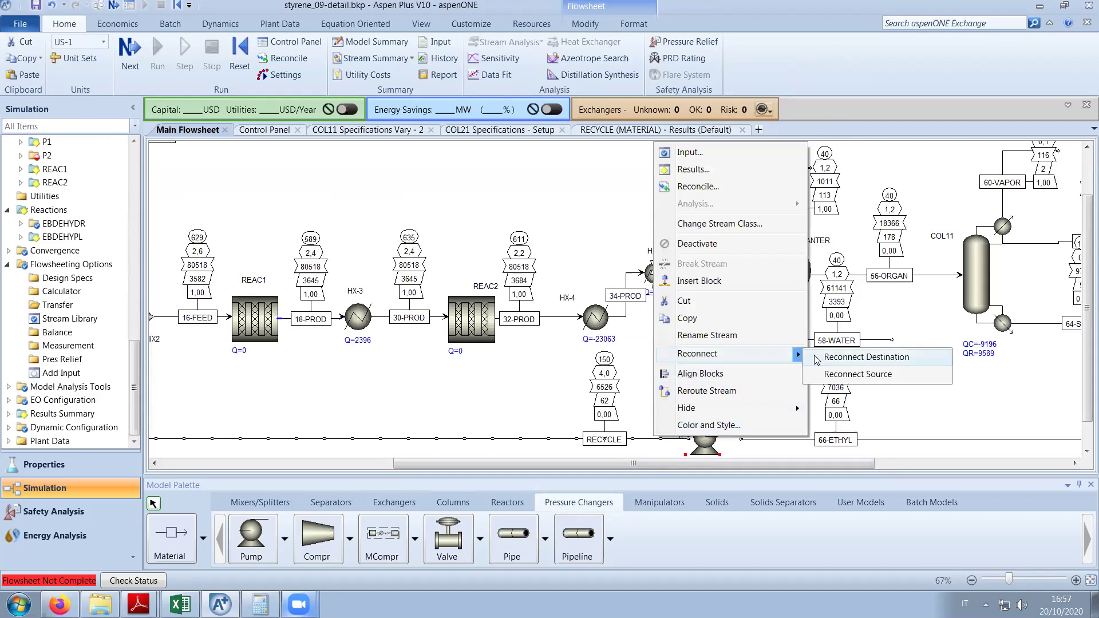
click(847, 358)
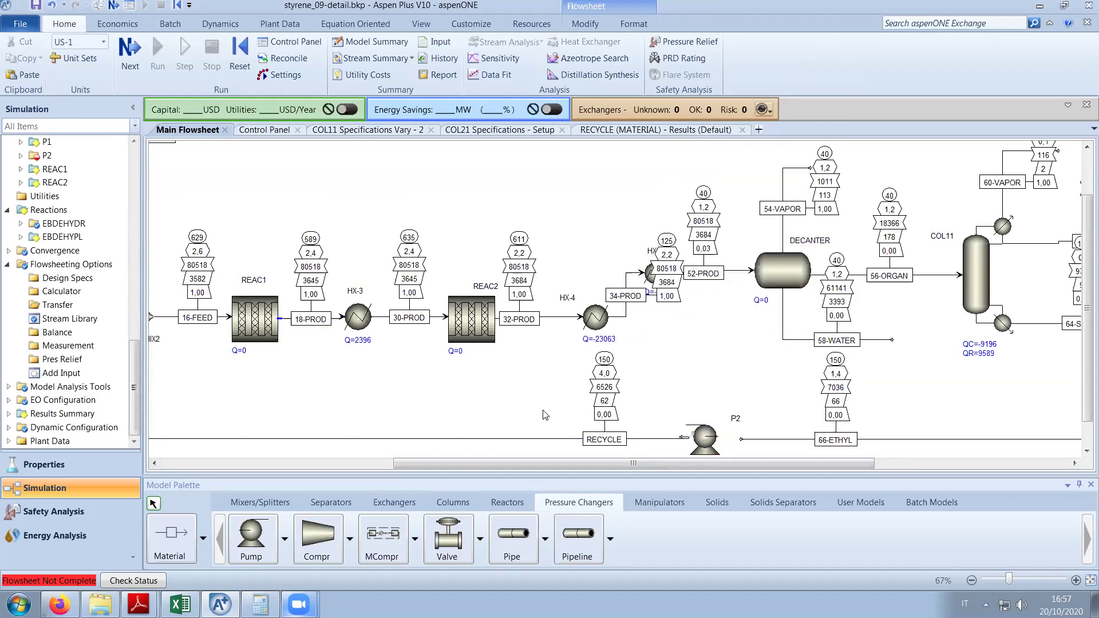
Reconnect RECYCLE's source to the outlet of pump P2 and 66-ETHYL's destination to its inlet.
right_click(632, 444)
mouse_move(767, 354)
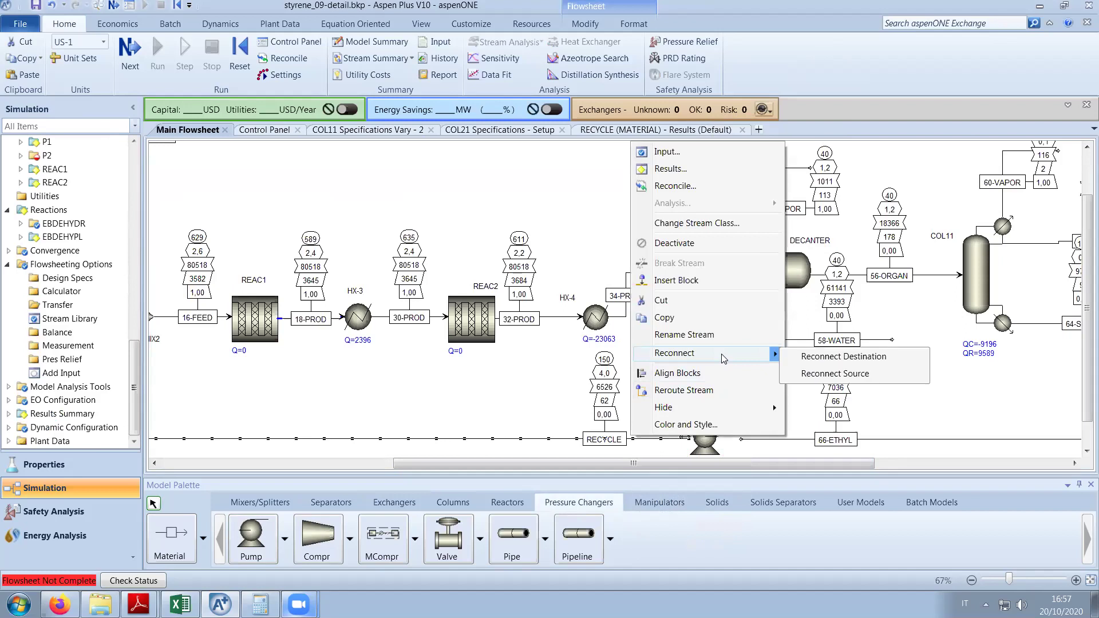
click(810, 374)
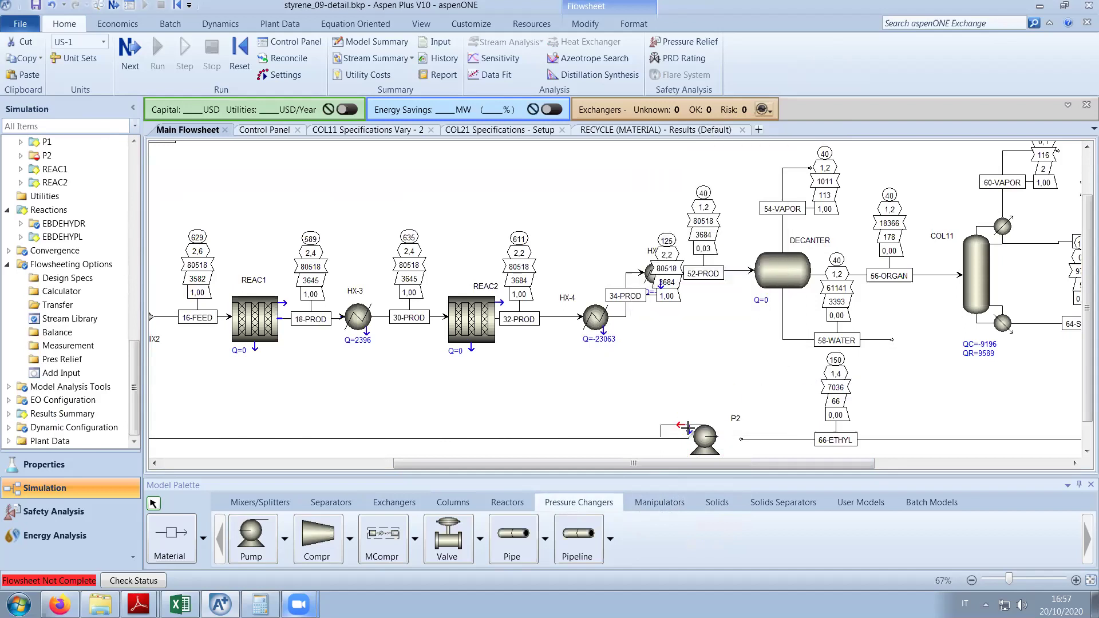
click(684, 425)
right_click(764, 442)
mouse_move(838, 358)
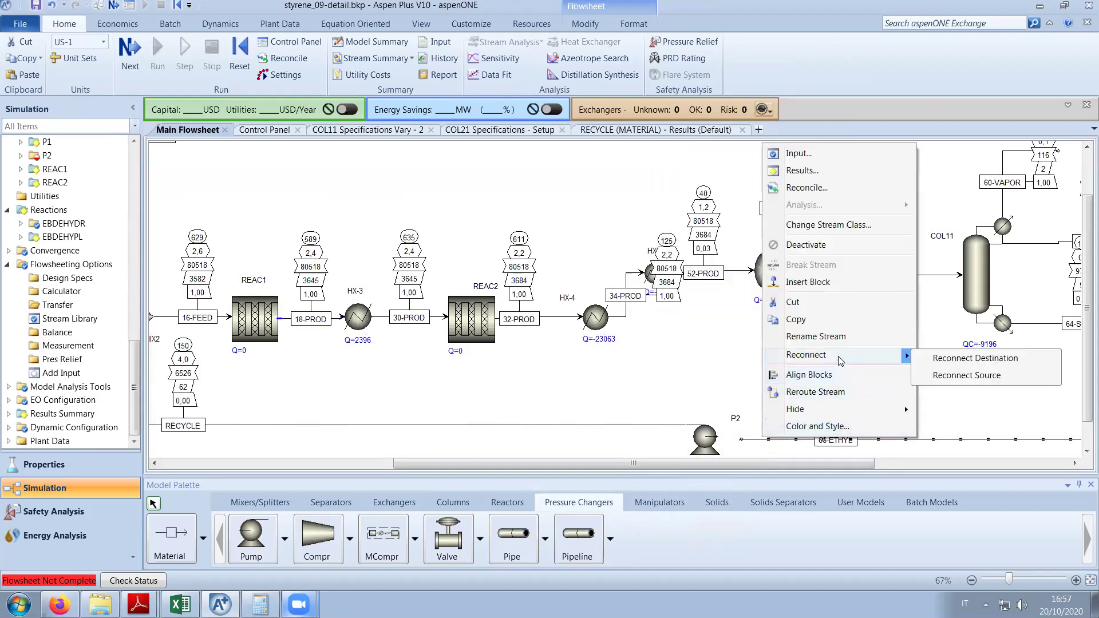
click(961, 358)
click(723, 436)
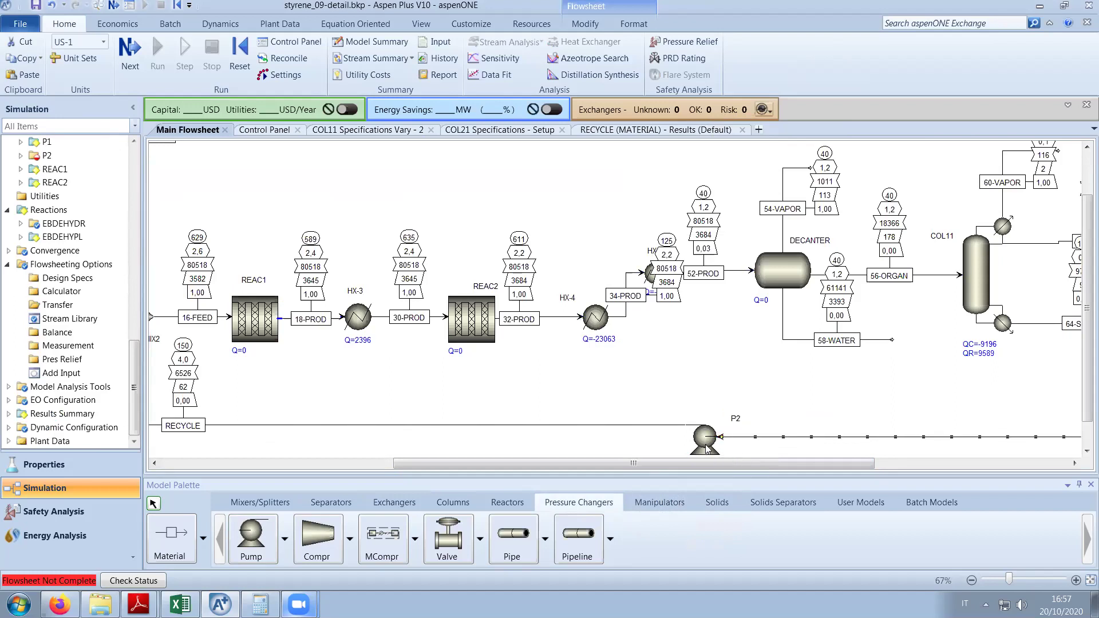
Specify pump P2's outlet by a discharge pressure of 4 bar.
double_click(703, 440)
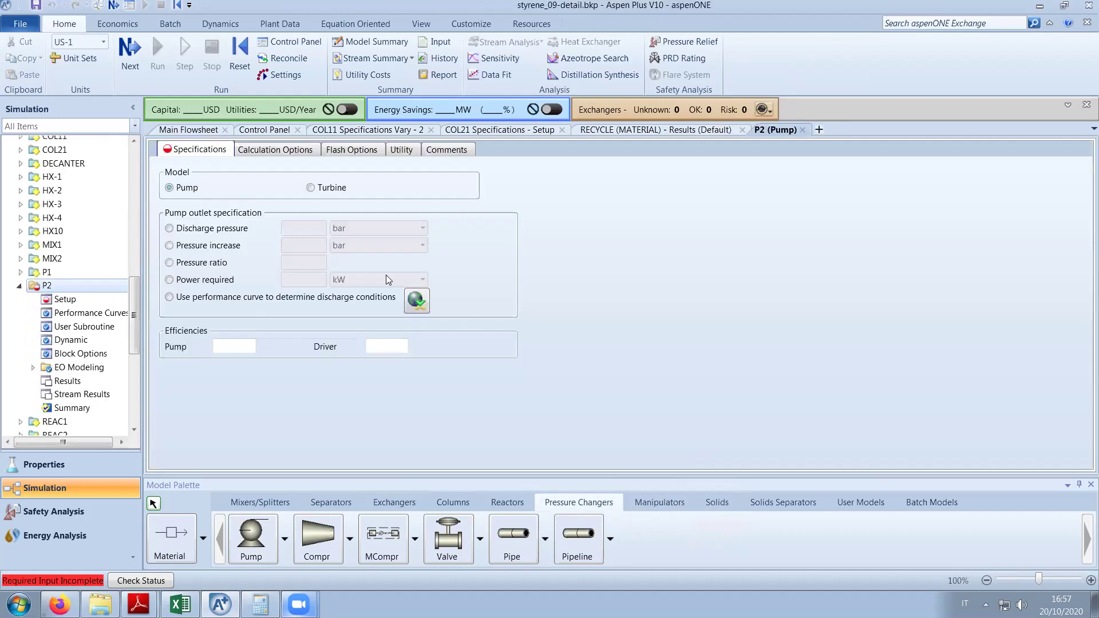
click(199, 230)
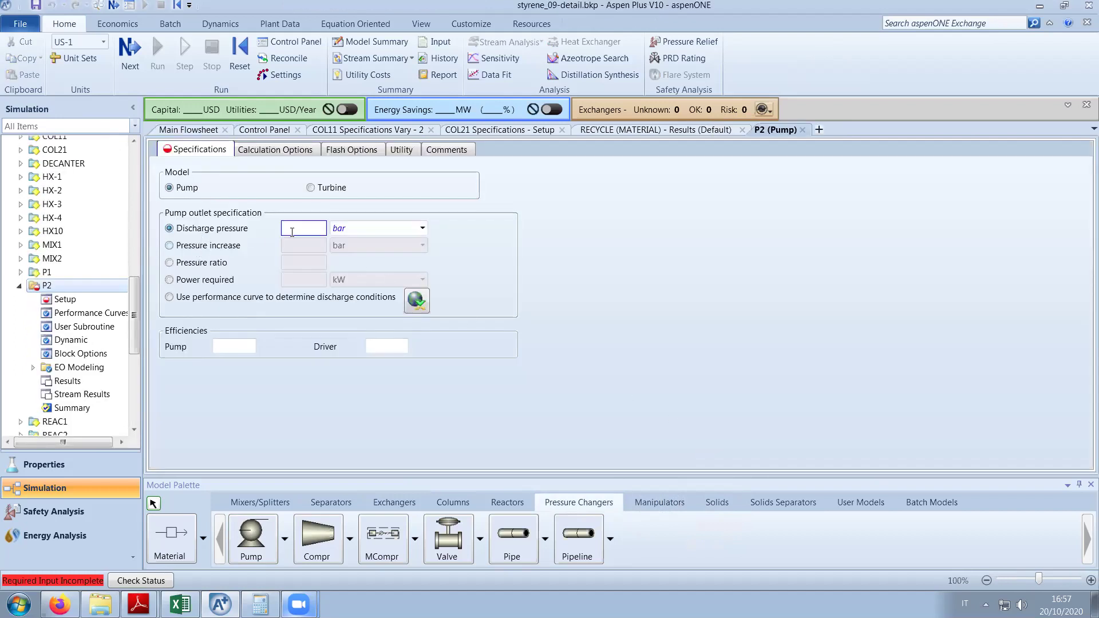
text(4)
key(Return)
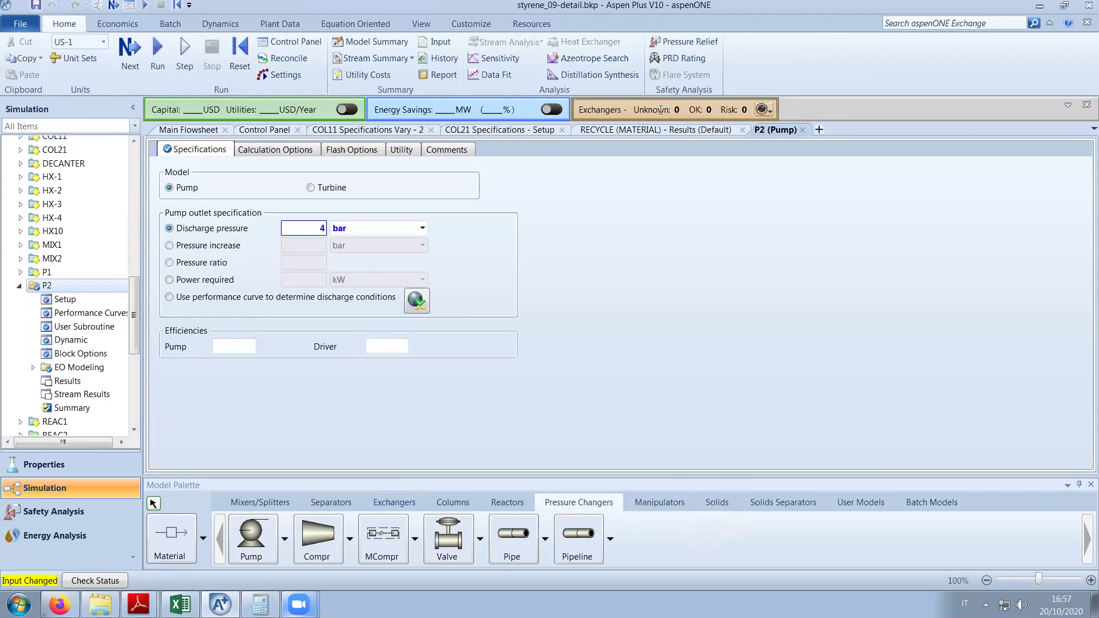
Define RECYCLE as the tear stream in the flowsheet's convergence settings and check its tolerance.
drag(136, 322, 125, 392)
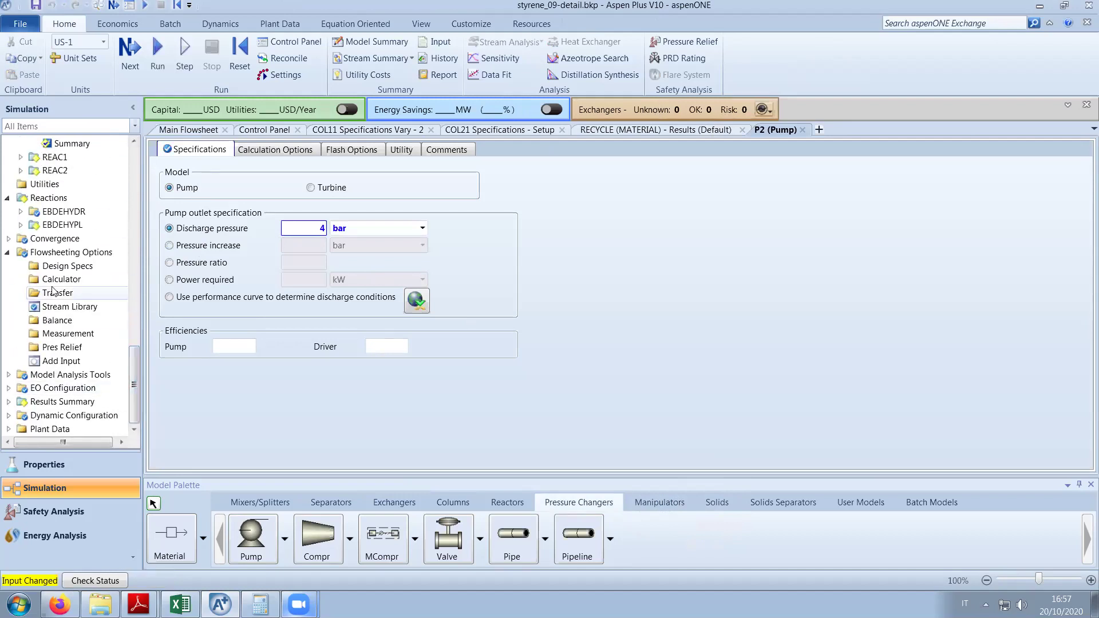
click(8, 239)
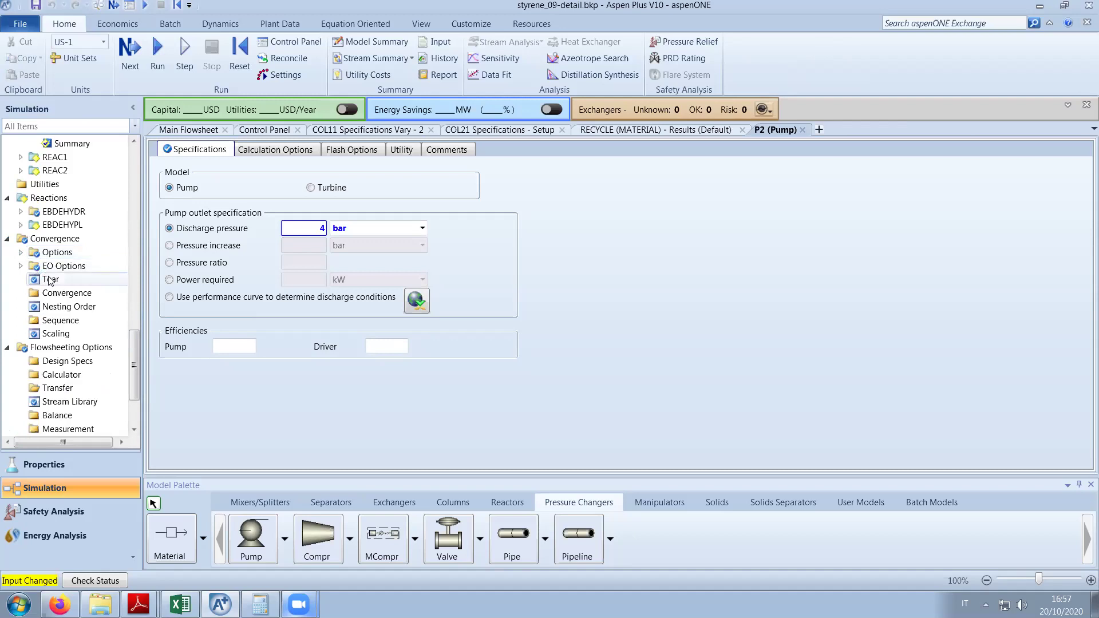
click(49, 278)
click(283, 204)
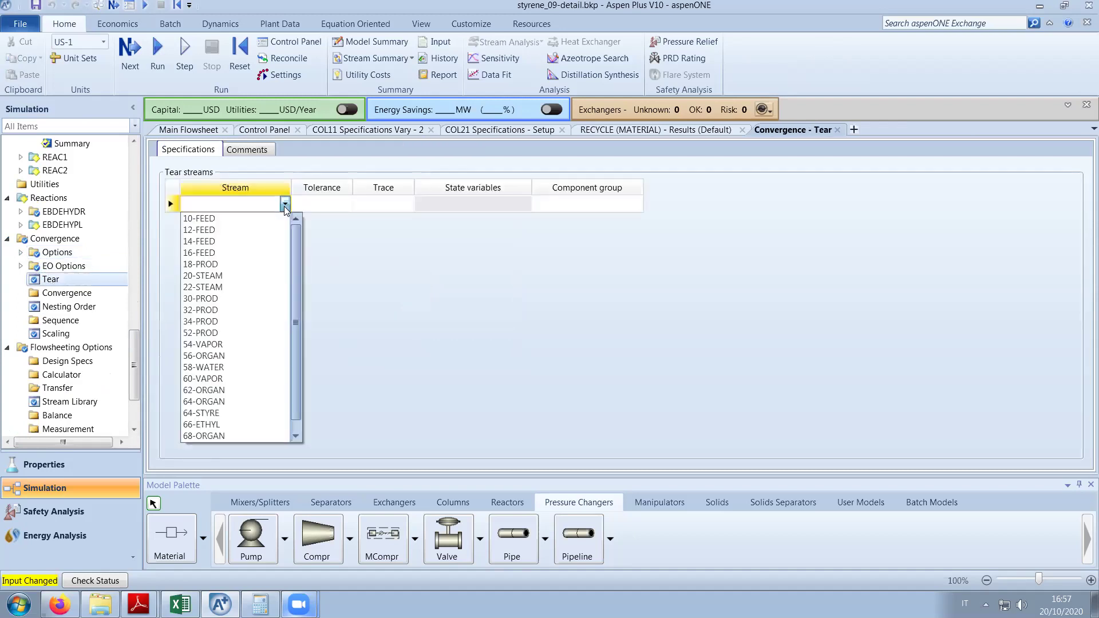
scroll(292, 314, down, 1)
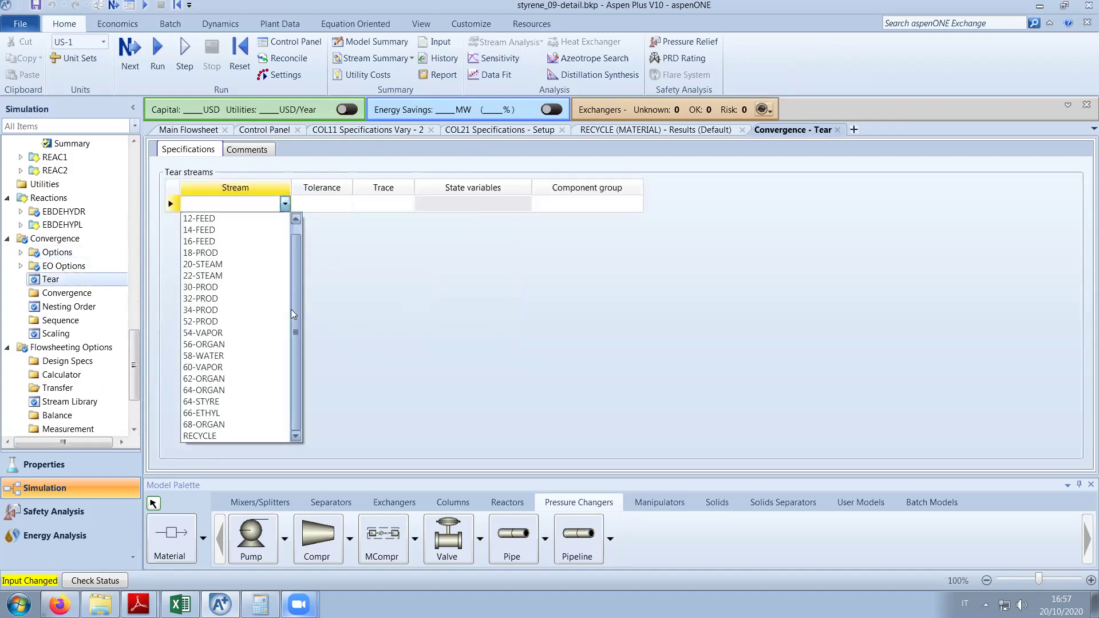
click(229, 436)
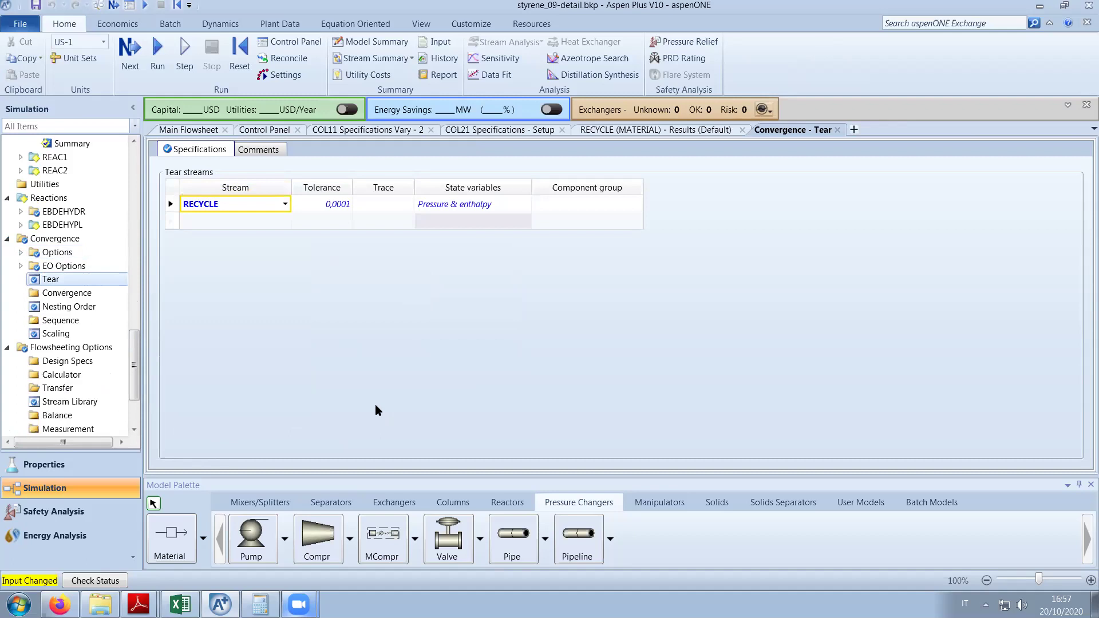
click(333, 207)
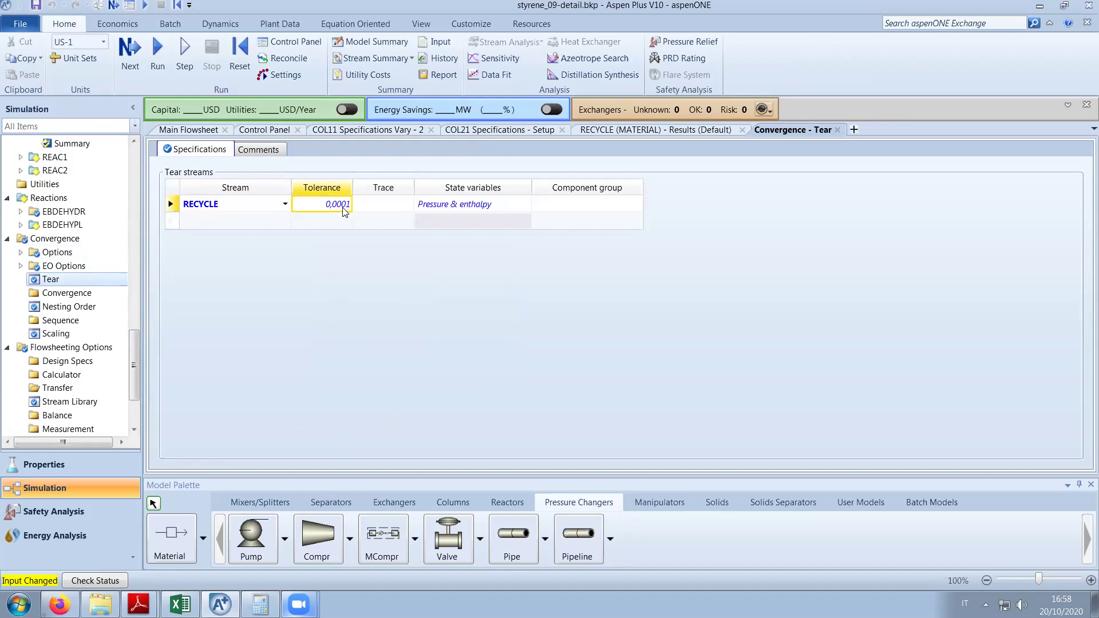
click(269, 150)
click(221, 150)
click(346, 207)
Step the simulation through pump P2 and the first iteration of the RECYCLE convergence loop, following the Control Panel messages.
click(252, 131)
click(467, 373)
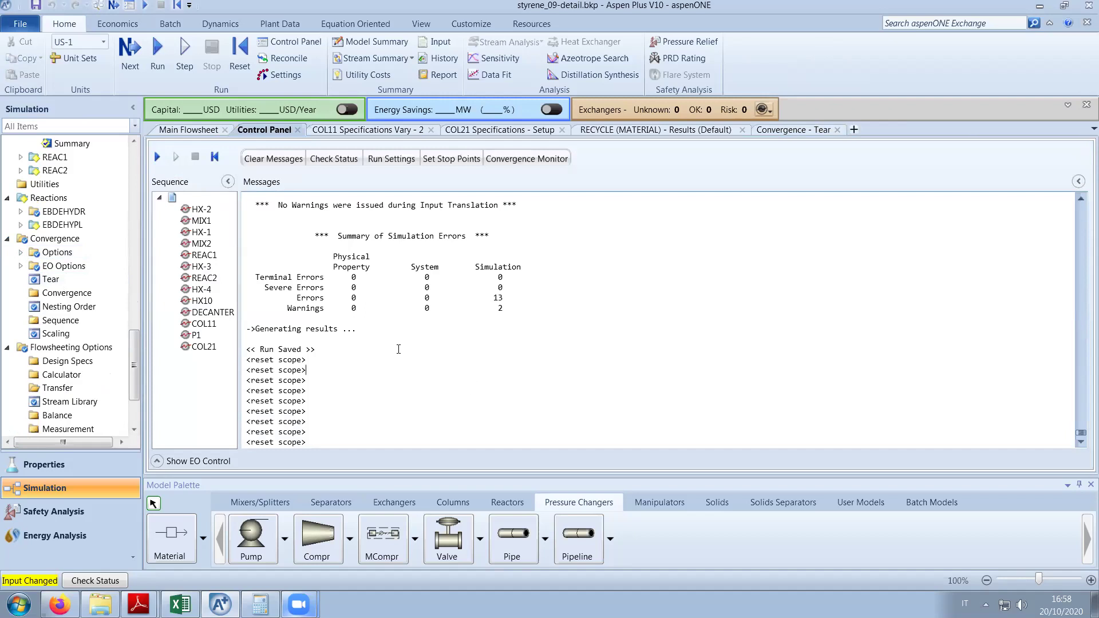
click(181, 70)
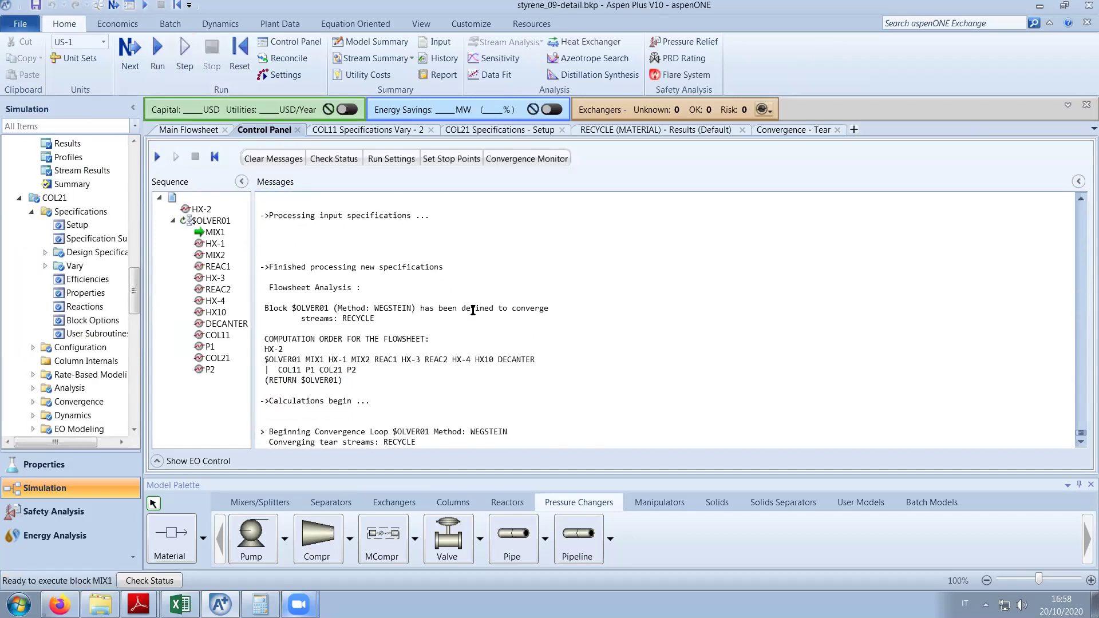
click(187, 50)
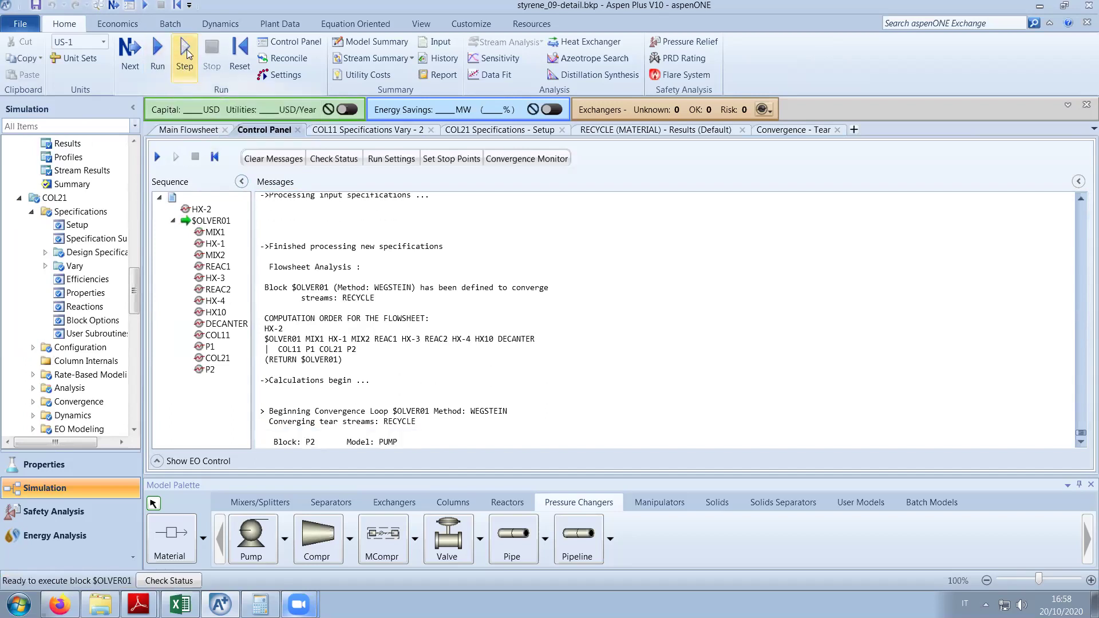
click(186, 49)
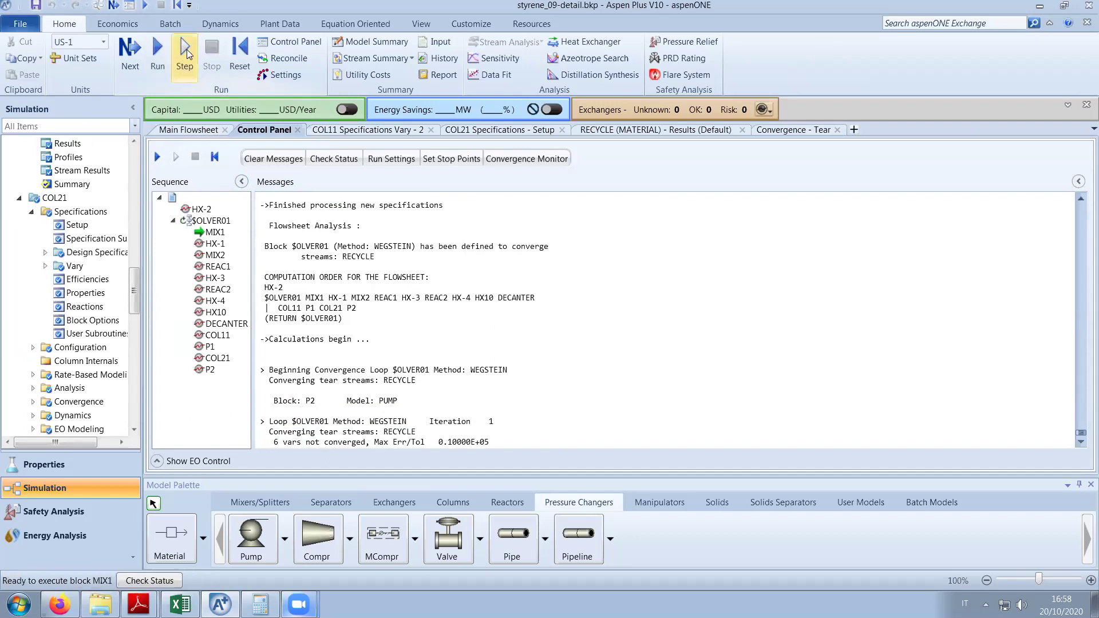
Step the simulation block by block from MIX1 through DECANTER in iteration 1 of the $OLVER01 recycle loop.
click(187, 50)
click(187, 49)
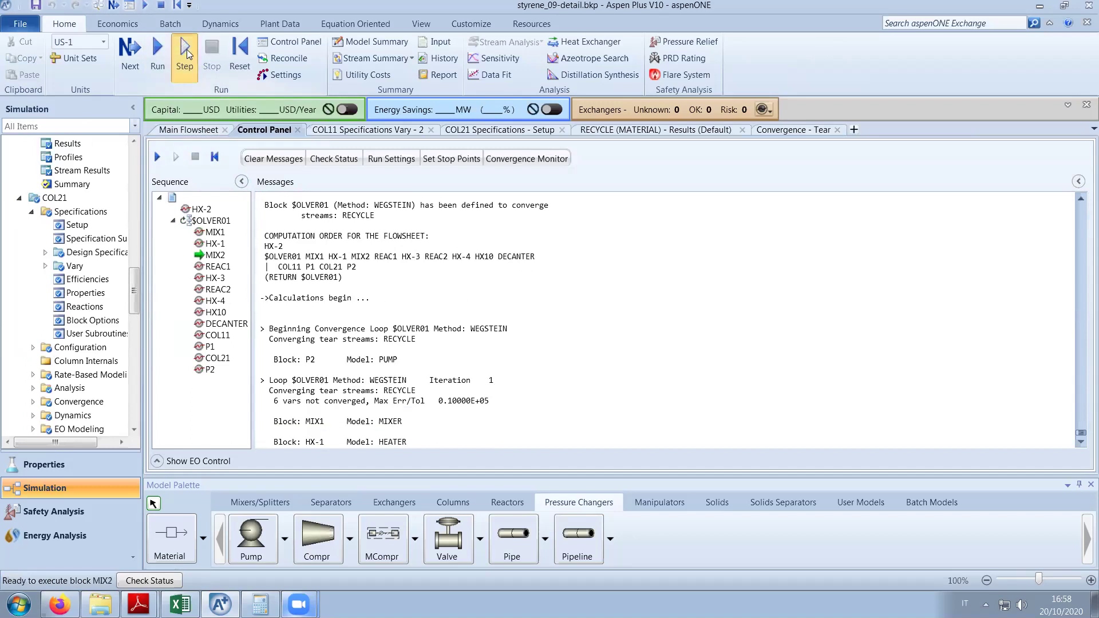
click(187, 49)
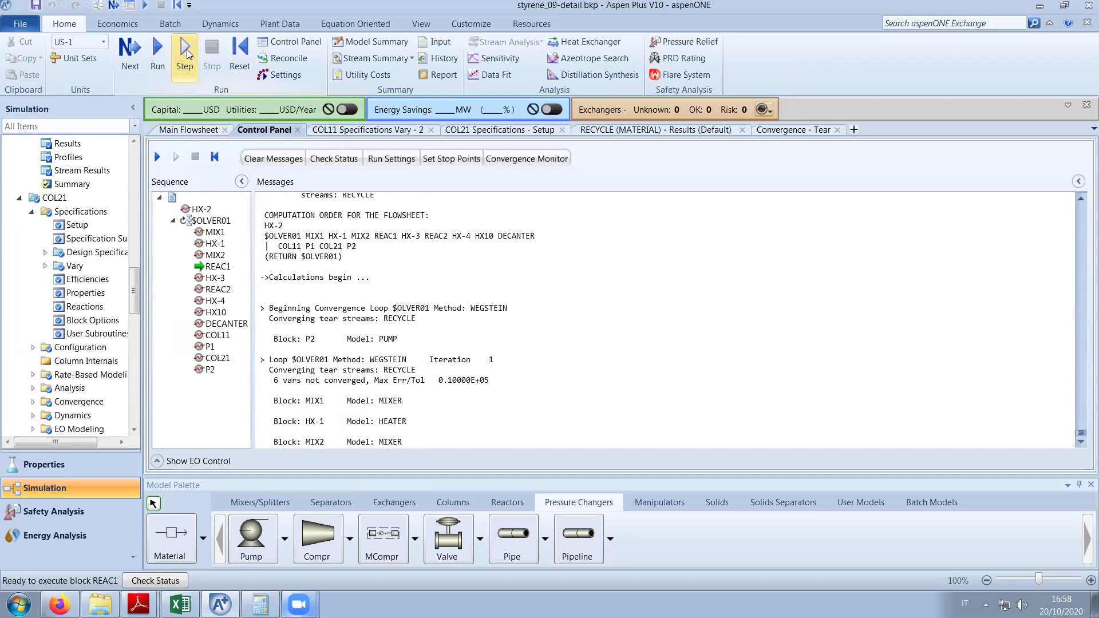
click(187, 49)
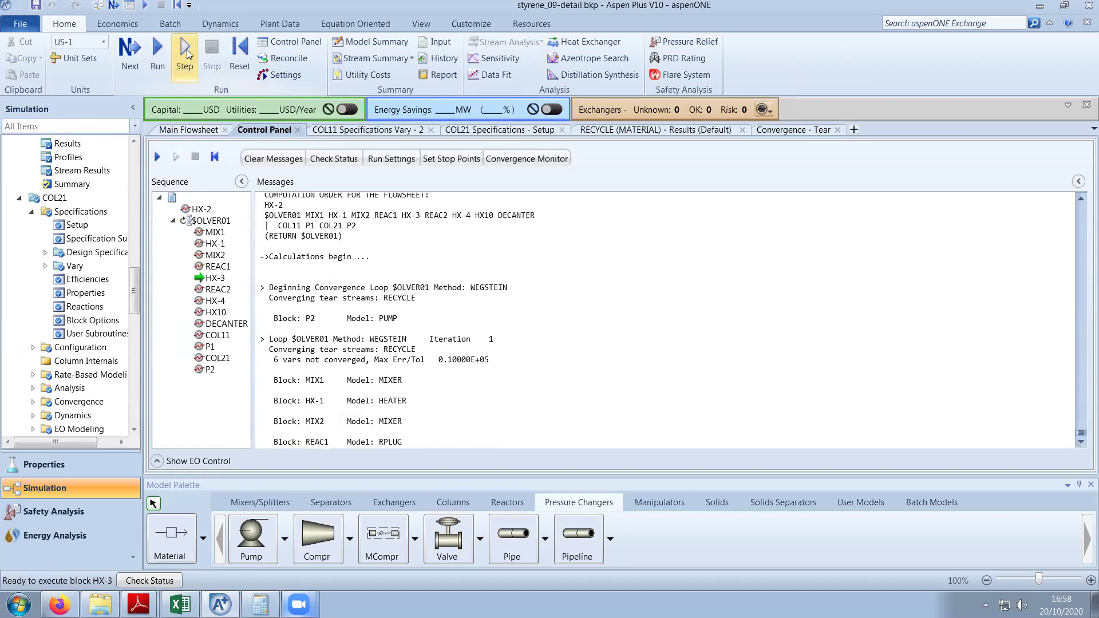
click(187, 49)
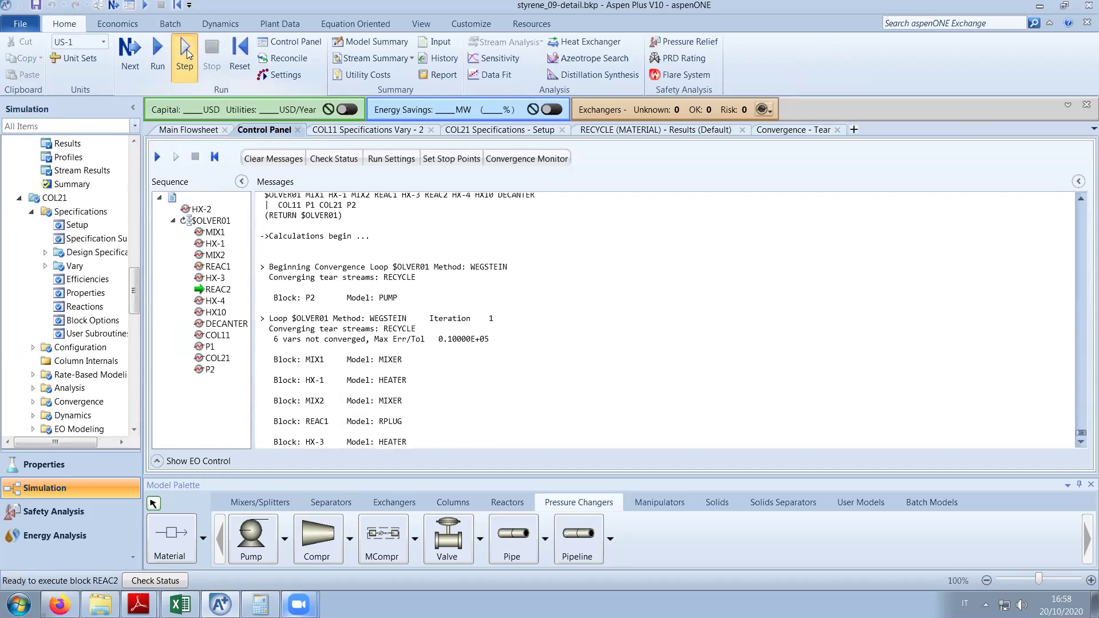
click(186, 50)
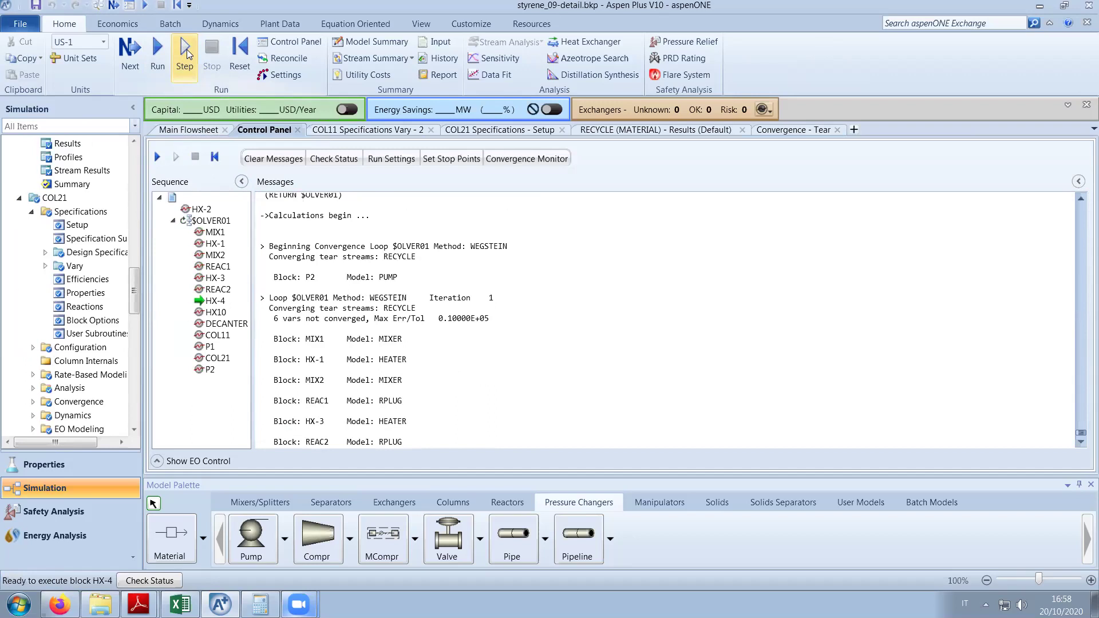
click(187, 49)
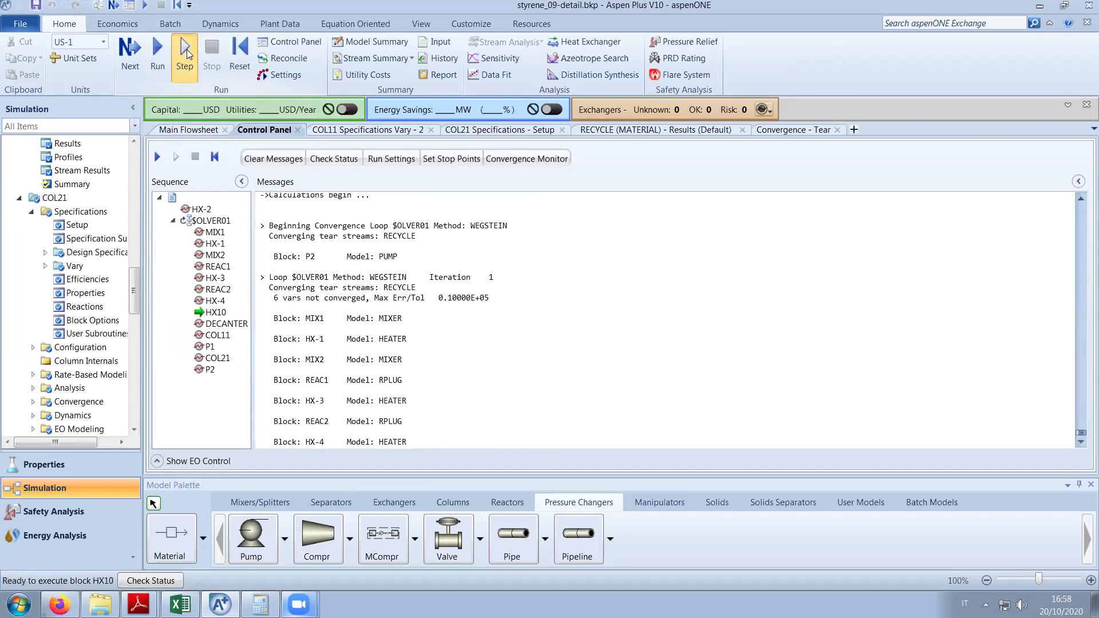
click(186, 49)
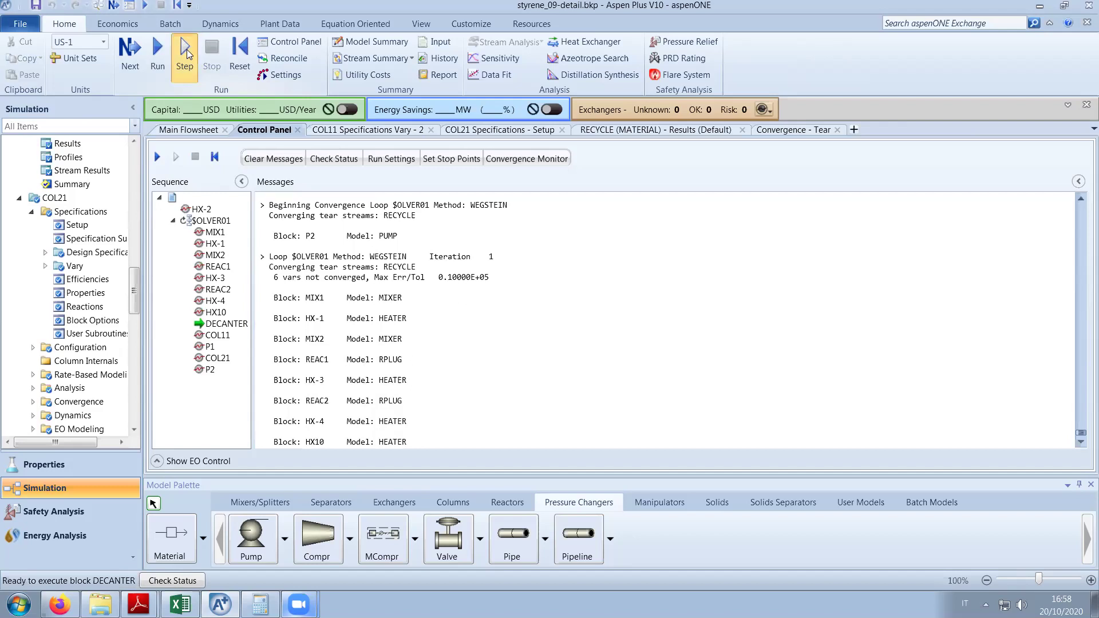
click(186, 49)
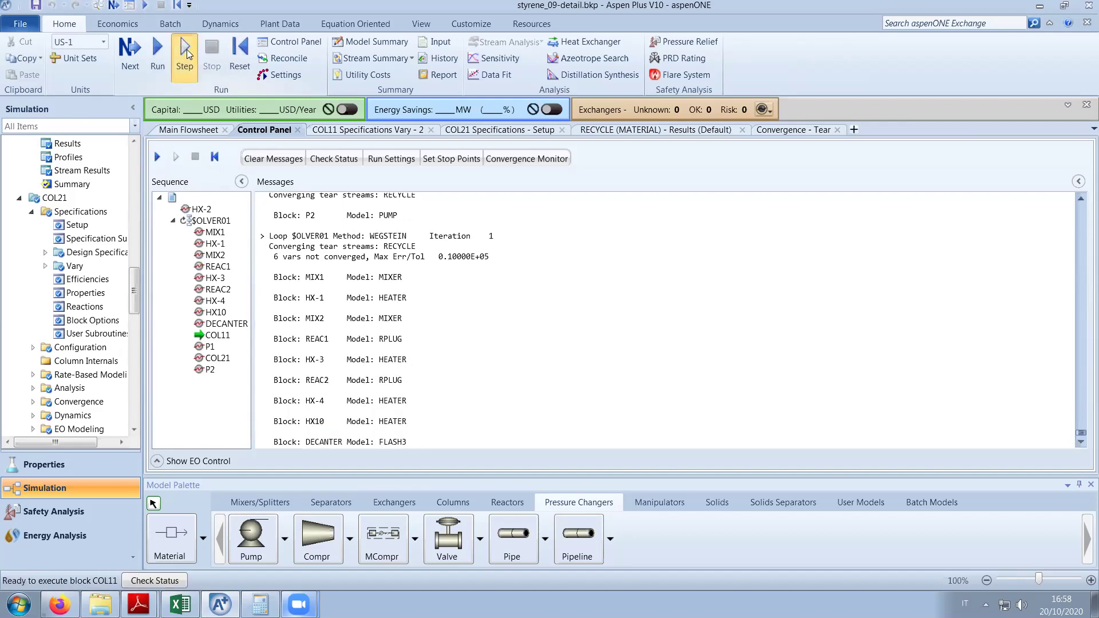
Step through COL11, P1, COL21 and P2, and close iteration 1 of the $OLVER01 convergence loop.
click(187, 49)
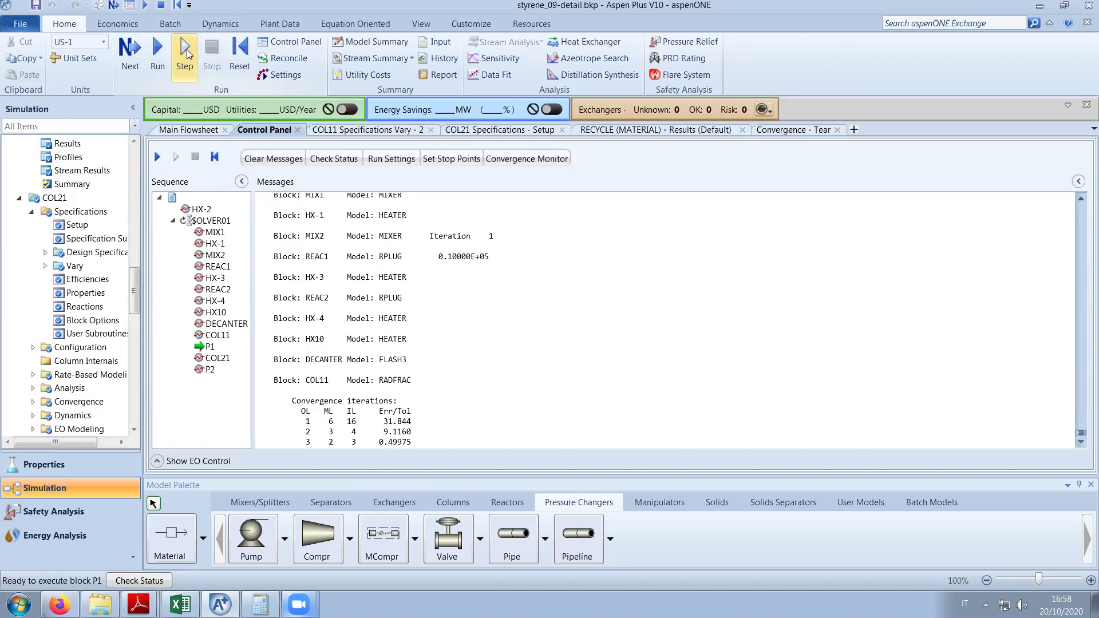
click(187, 49)
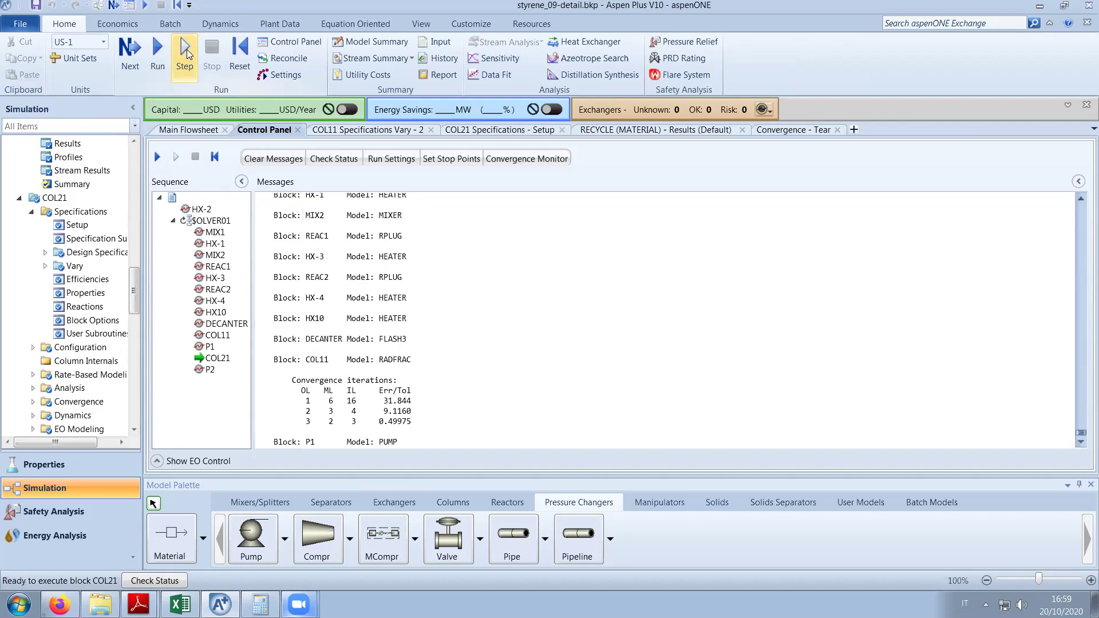
click(186, 49)
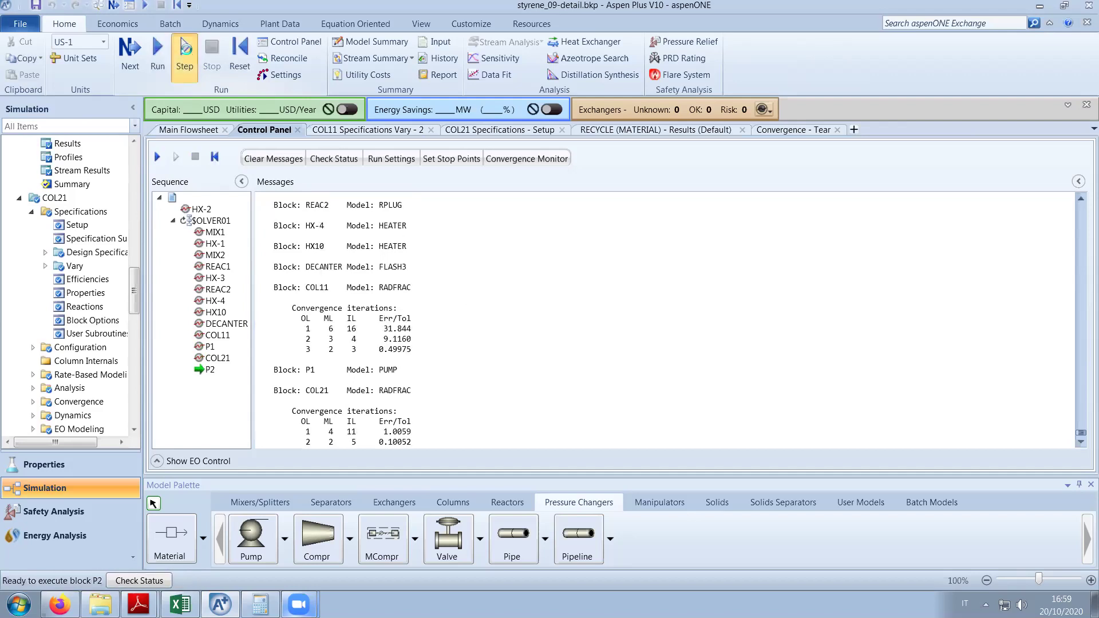
click(187, 49)
click(187, 49)
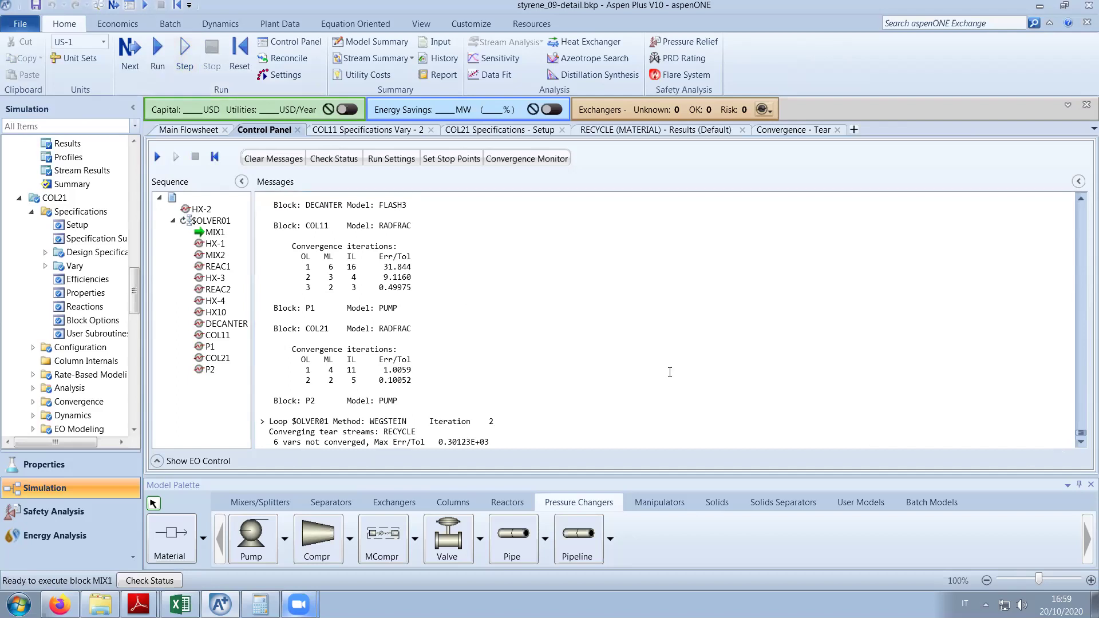
Step the simulation block by block from MIX1 through DECANTER in iteration 2 of the $OLVER01 loop.
click(178, 162)
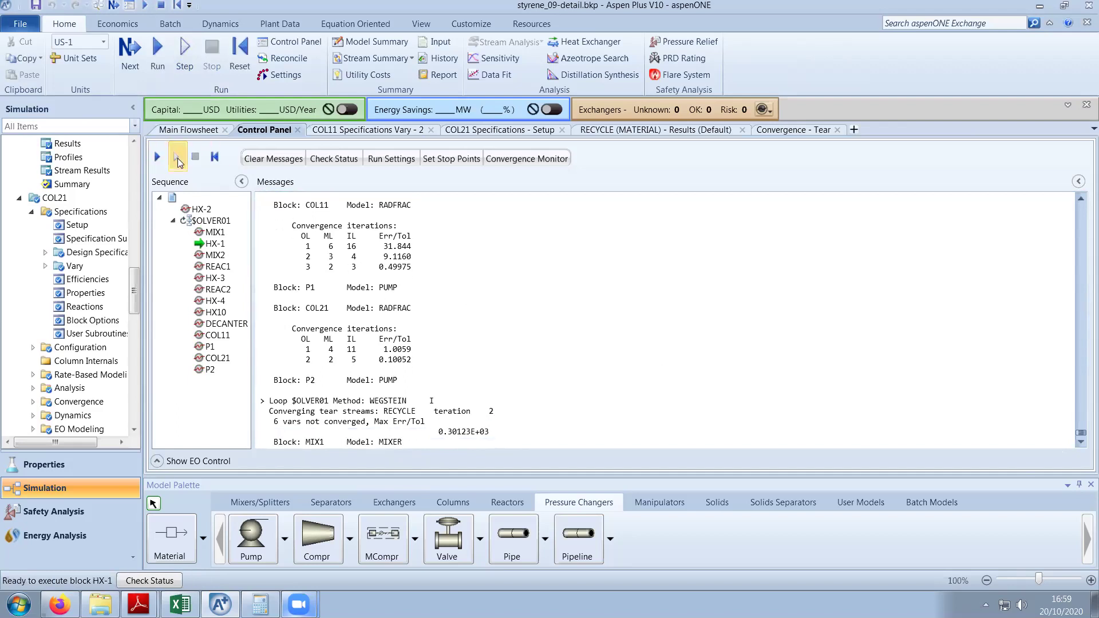
click(178, 162)
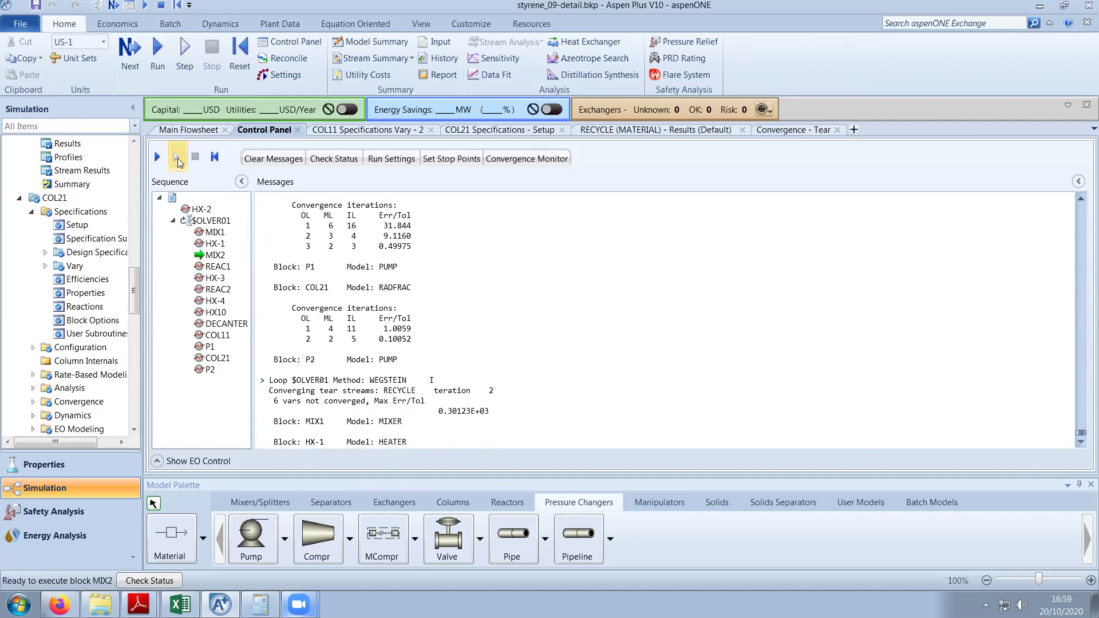
click(179, 162)
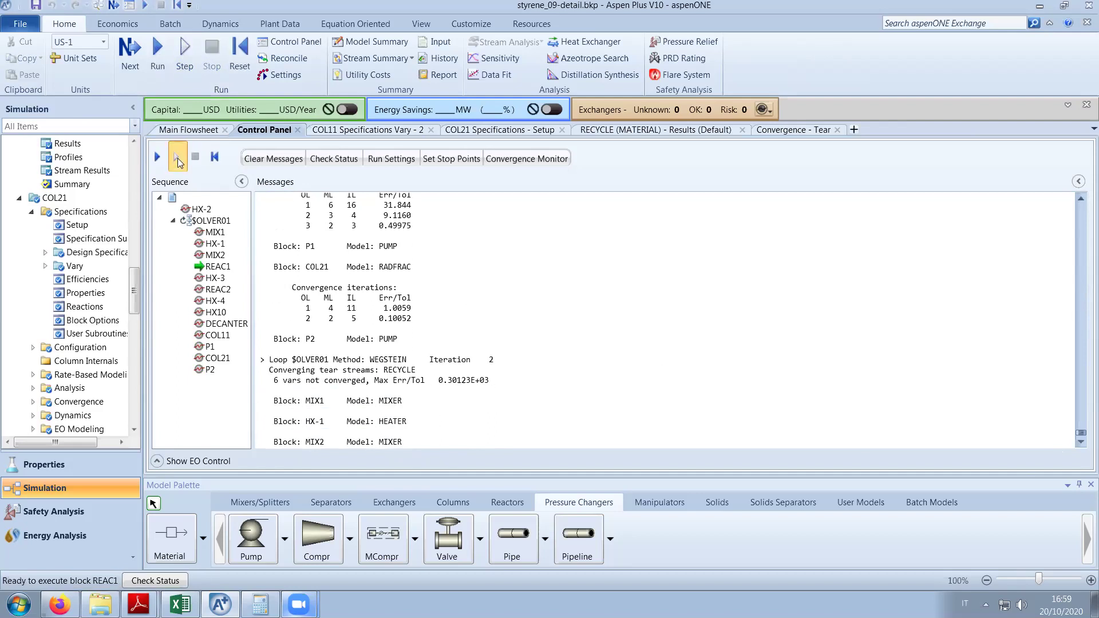
click(178, 162)
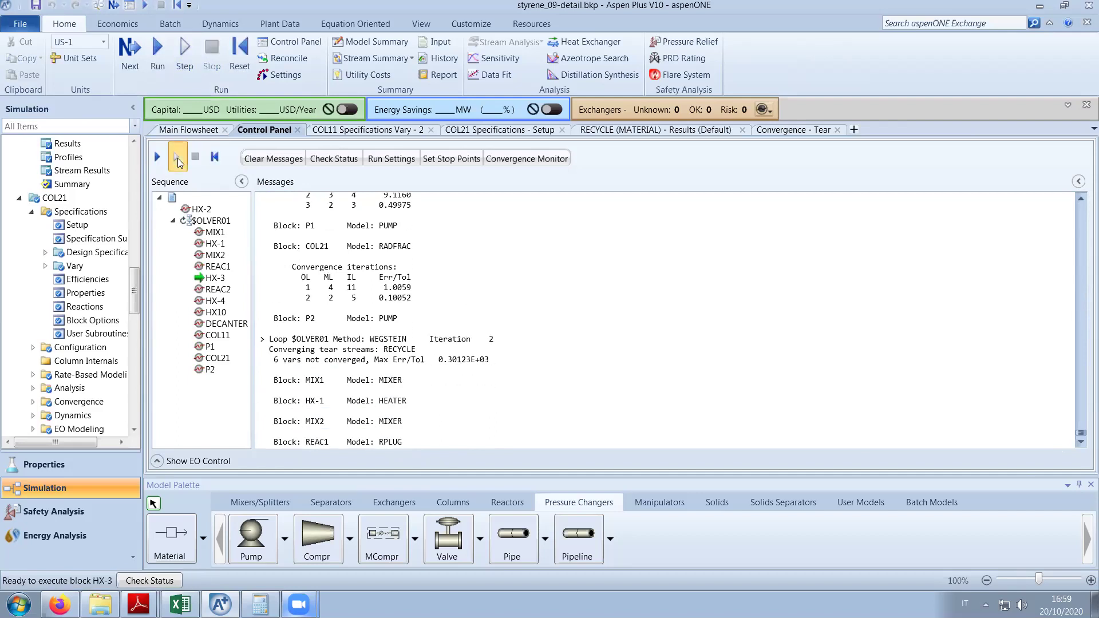
click(178, 158)
click(178, 159)
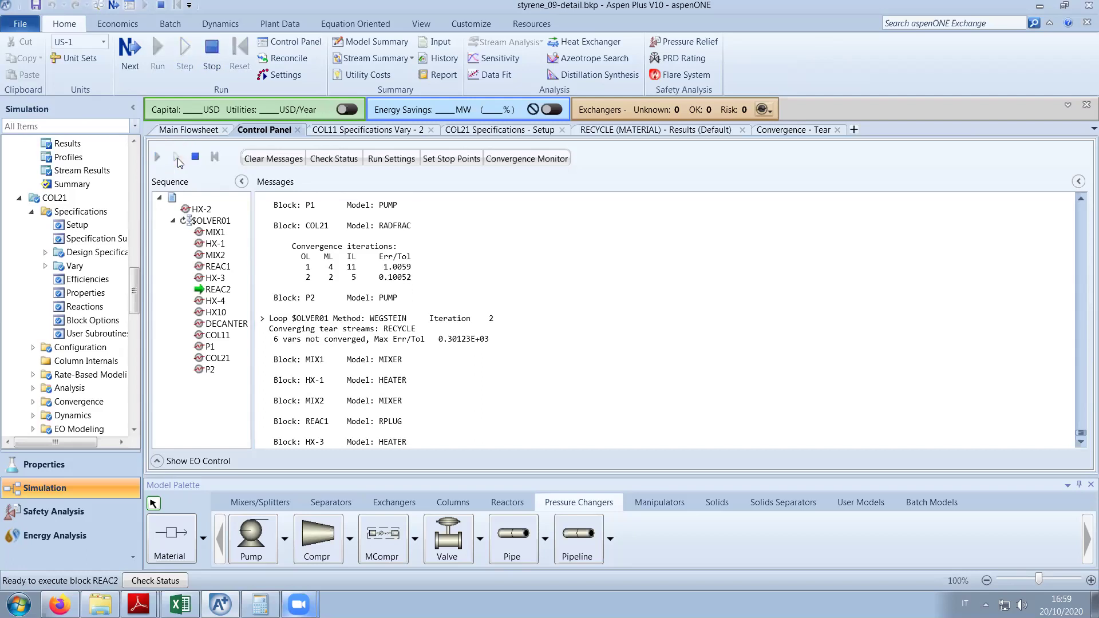
click(178, 160)
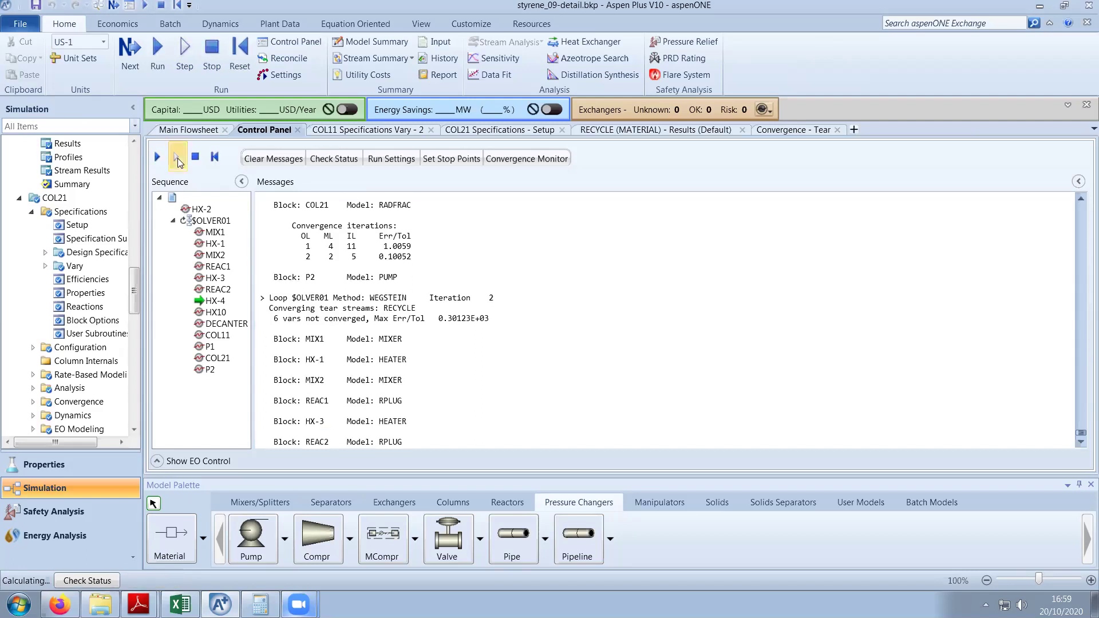
click(178, 160)
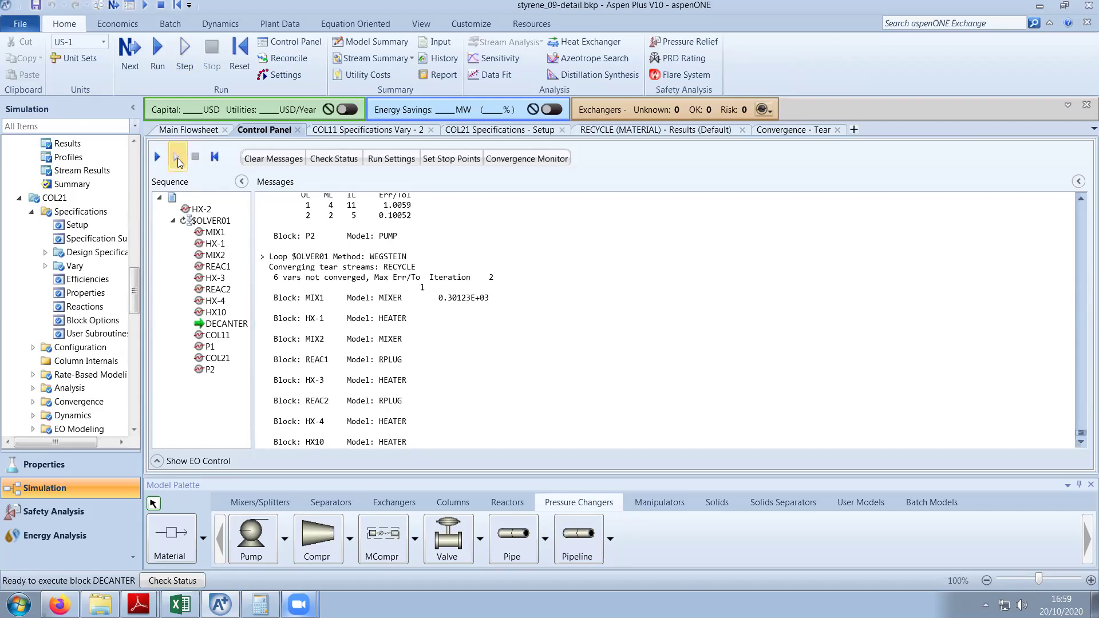
click(178, 161)
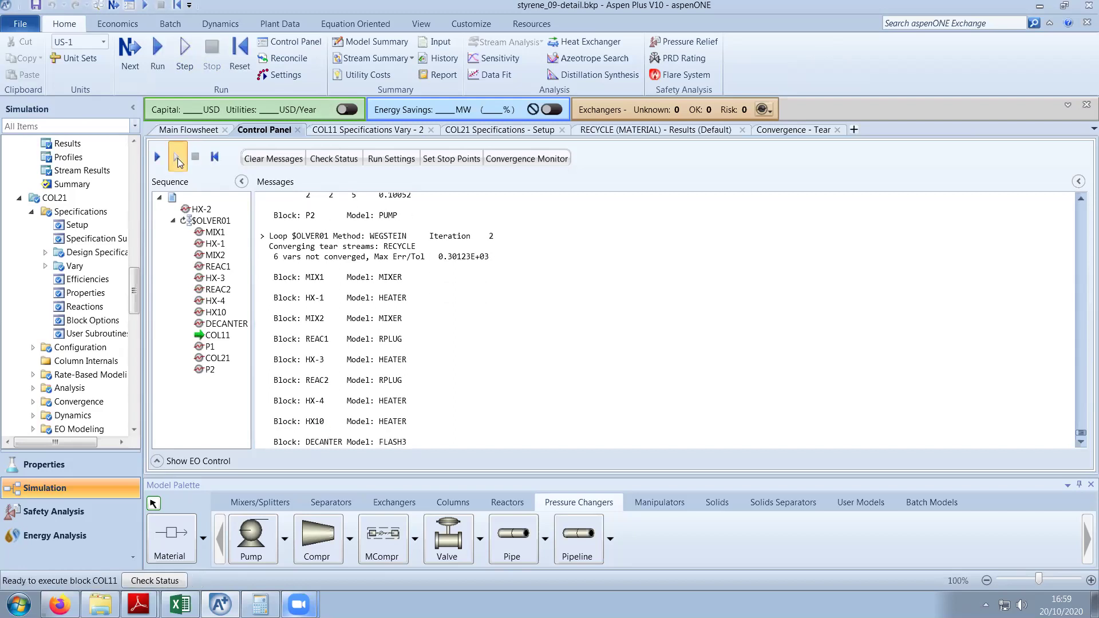
Step through COL11, P1, COL21 and P2, and close iteration 2 of the $OLVER01 convergence loop.
click(178, 160)
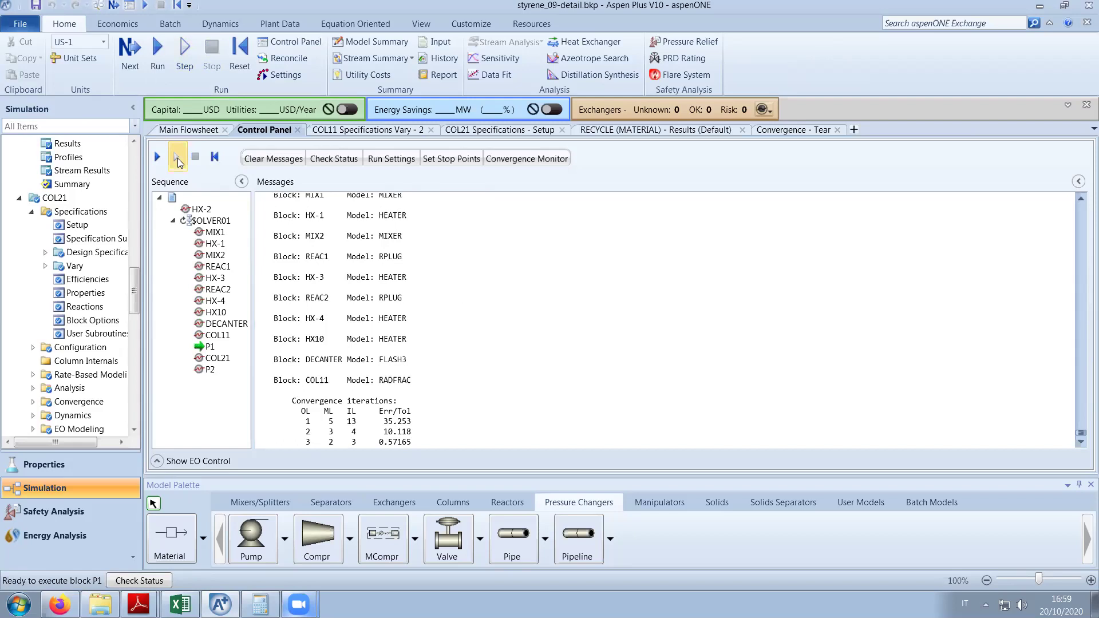
click(178, 160)
click(178, 161)
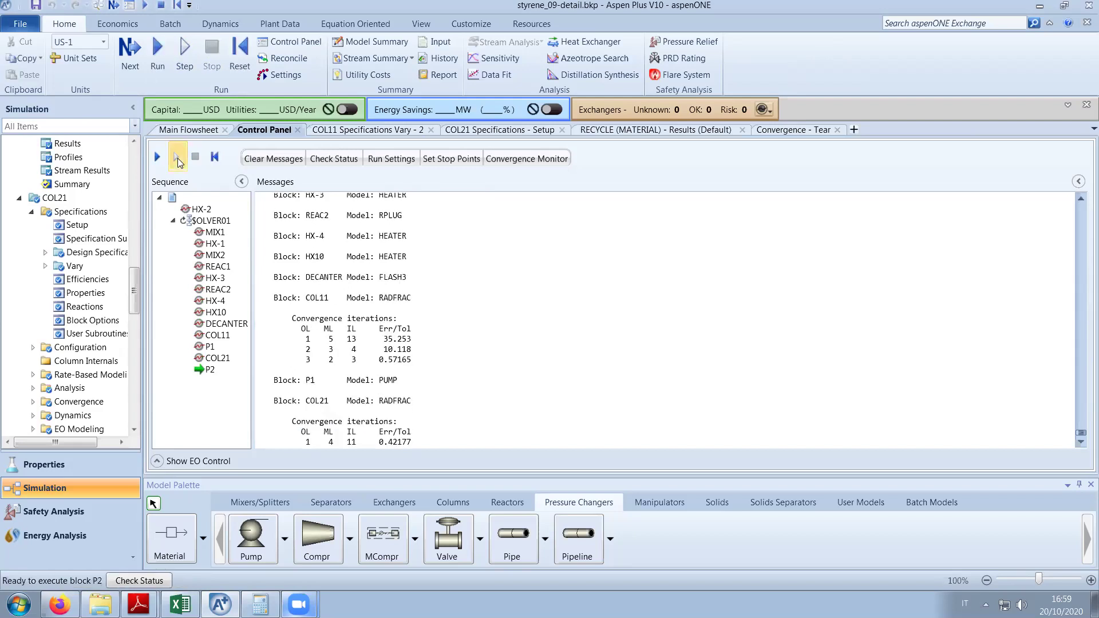
click(178, 160)
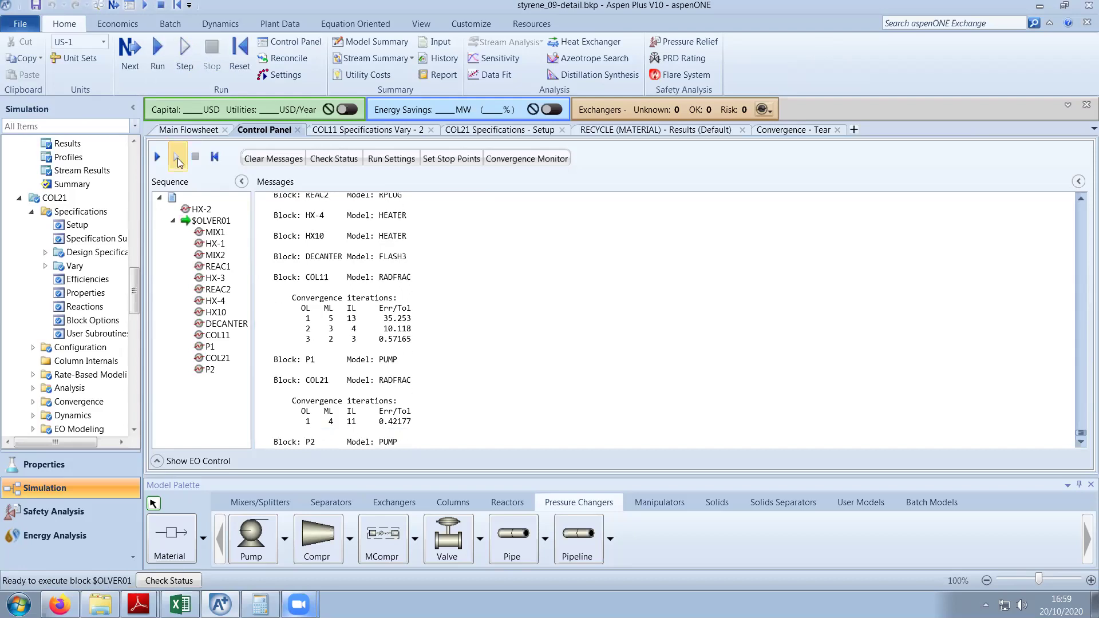
click(178, 160)
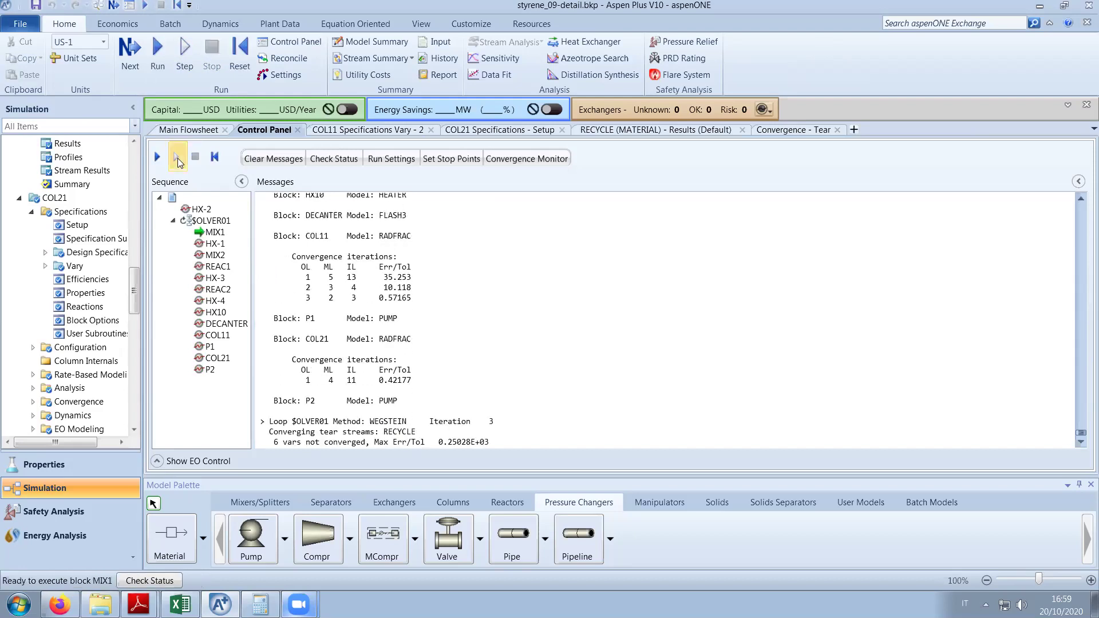
Step the simulation block by block from MIX1 through DECANTER in iteration 3 of the $OLVER01 loop.
click(177, 158)
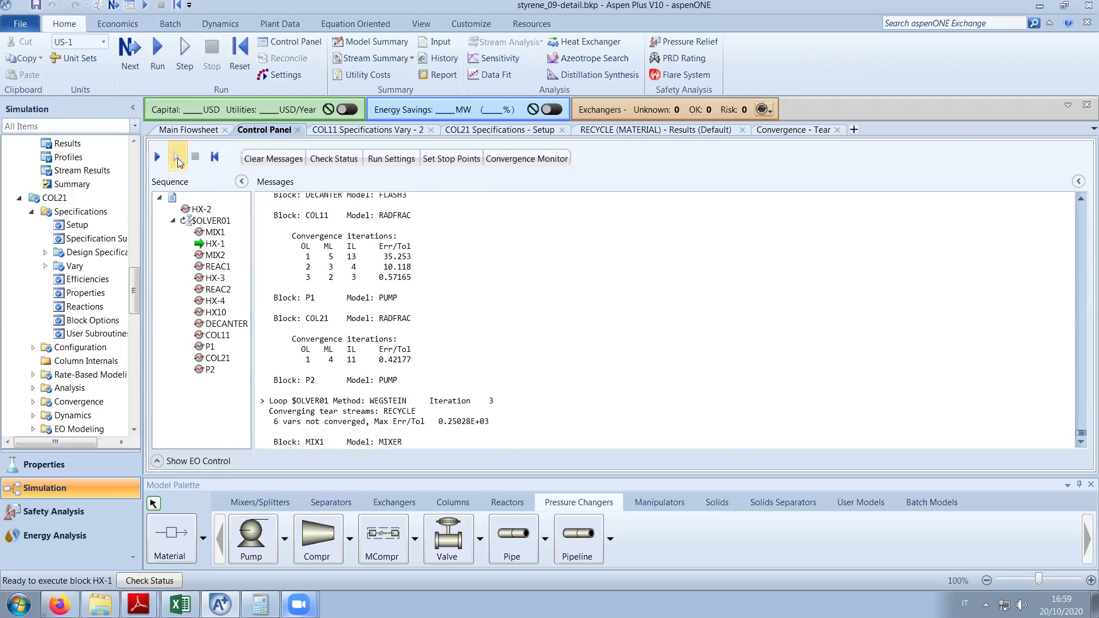
click(178, 162)
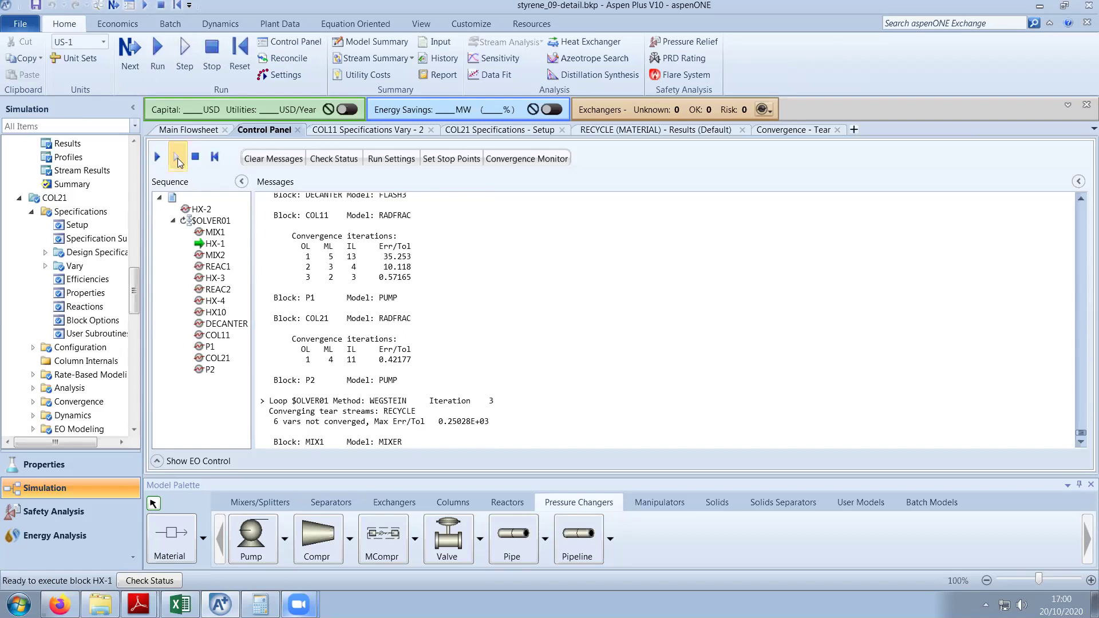
click(178, 161)
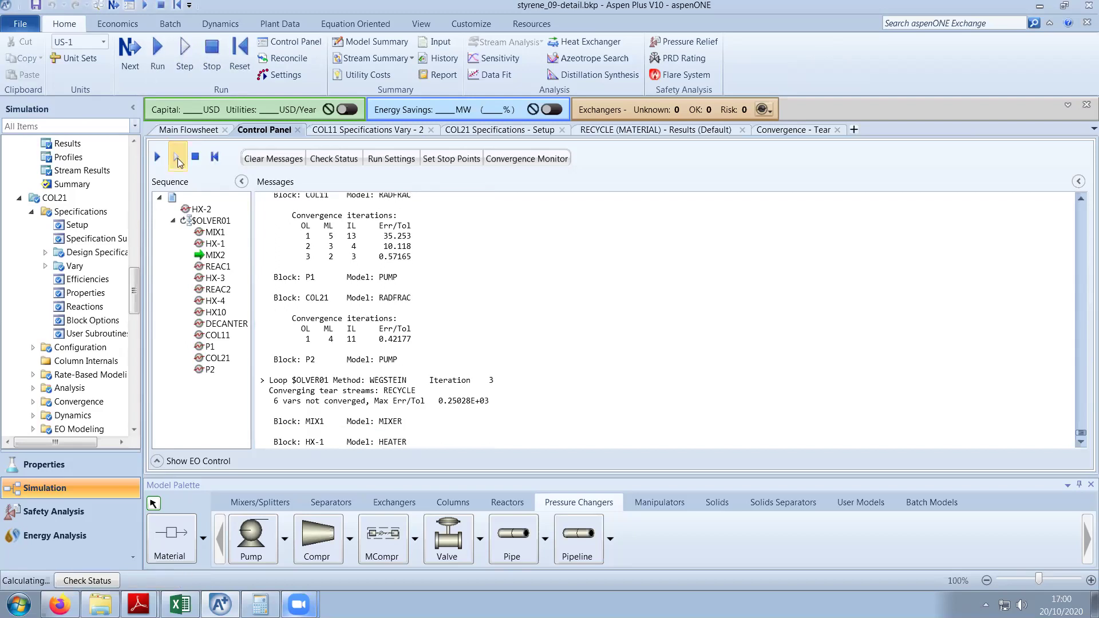
click(178, 161)
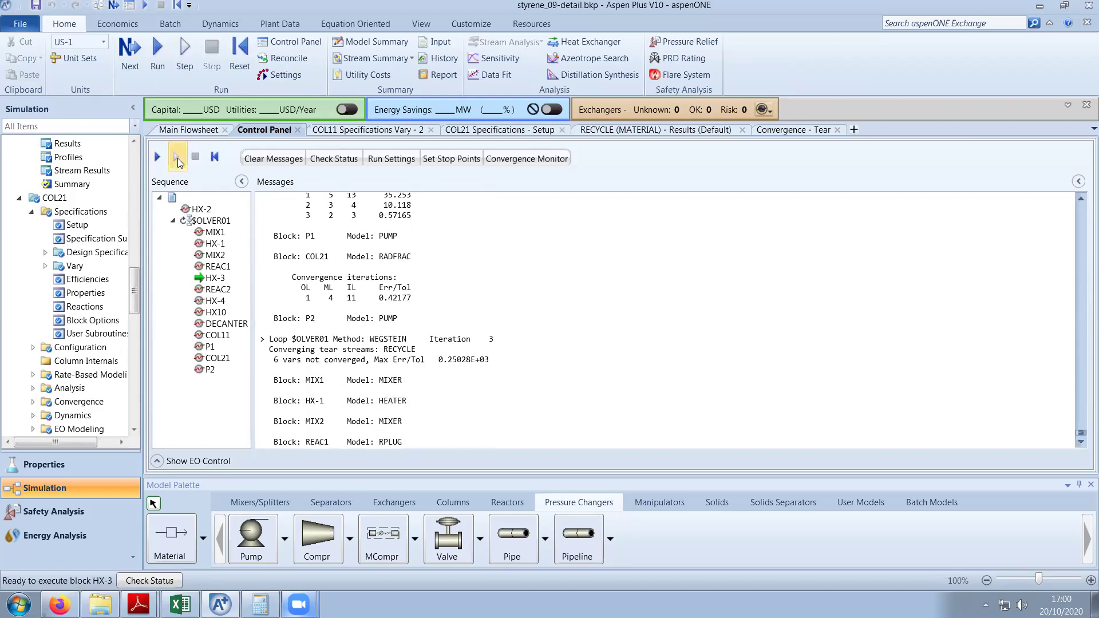
click(178, 159)
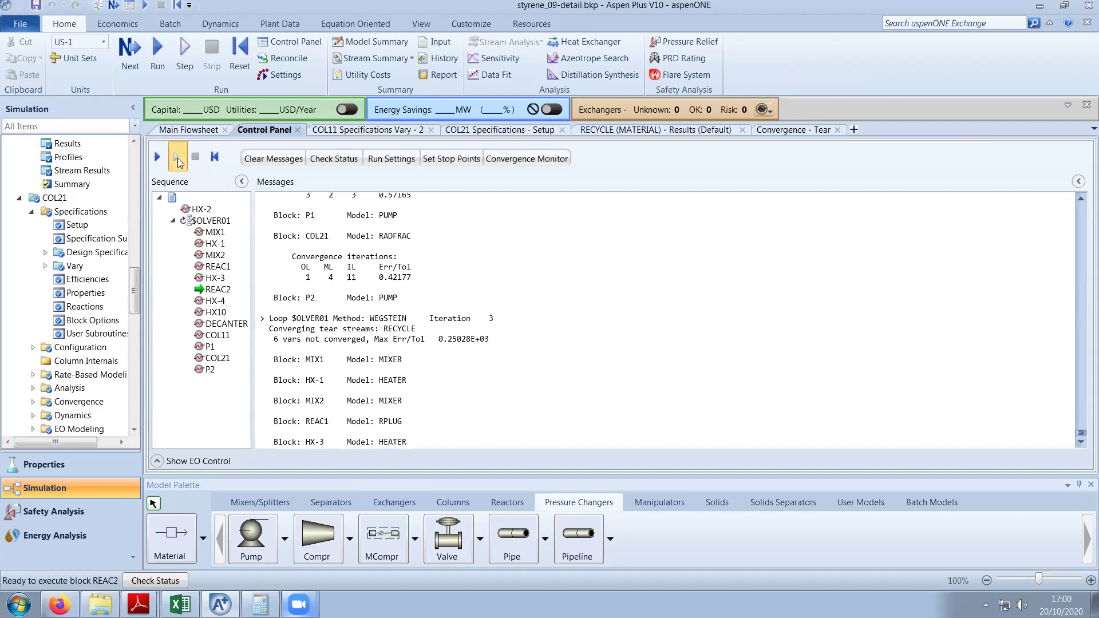
click(177, 158)
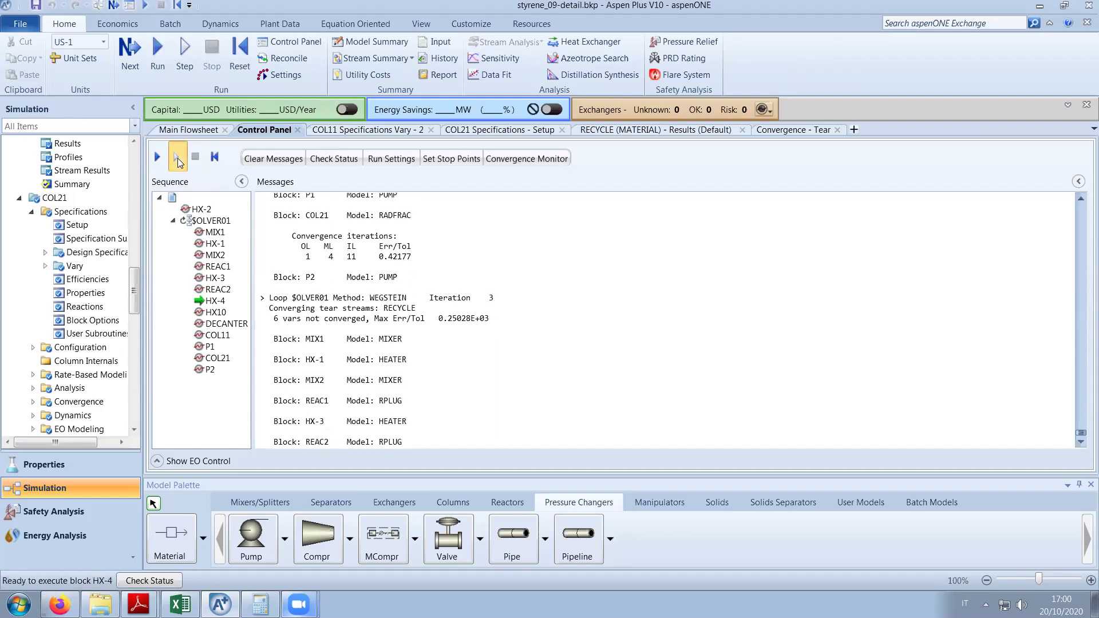
click(177, 158)
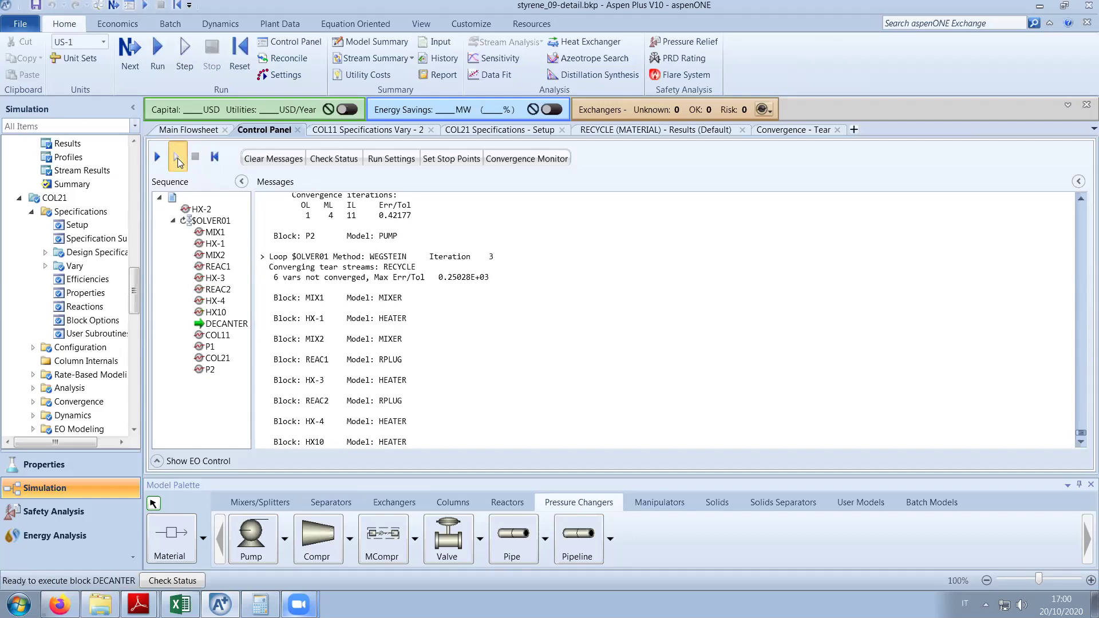
click(178, 158)
Step through COL11, P1, COL21 and P2 in iteration 3 of the $OLVER01 convergence loop.
click(177, 161)
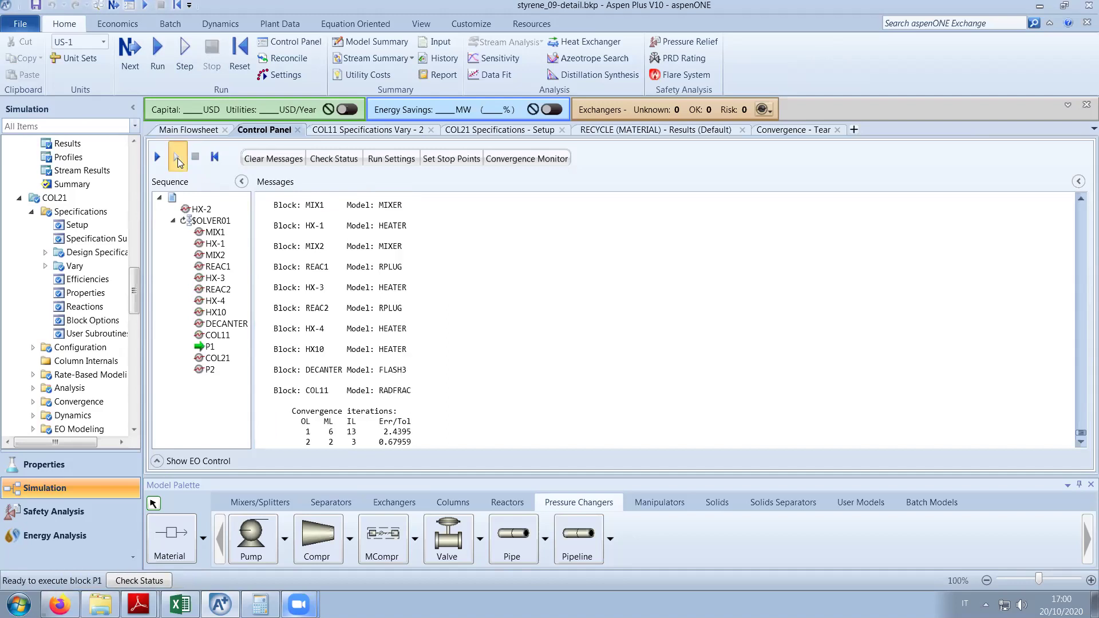
click(178, 160)
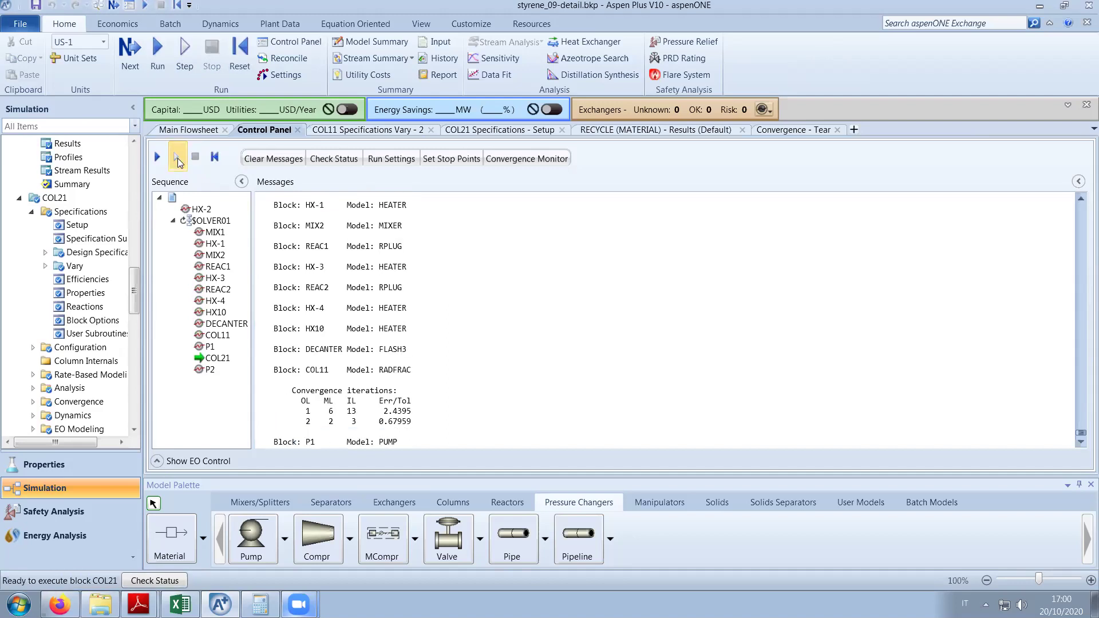
click(177, 161)
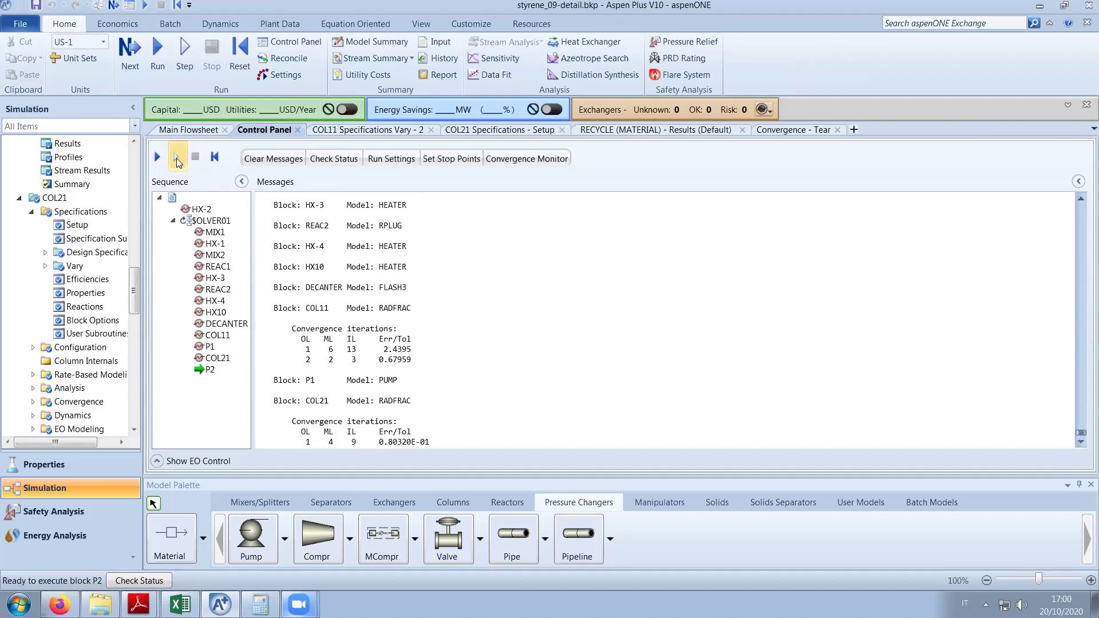
click(177, 160)
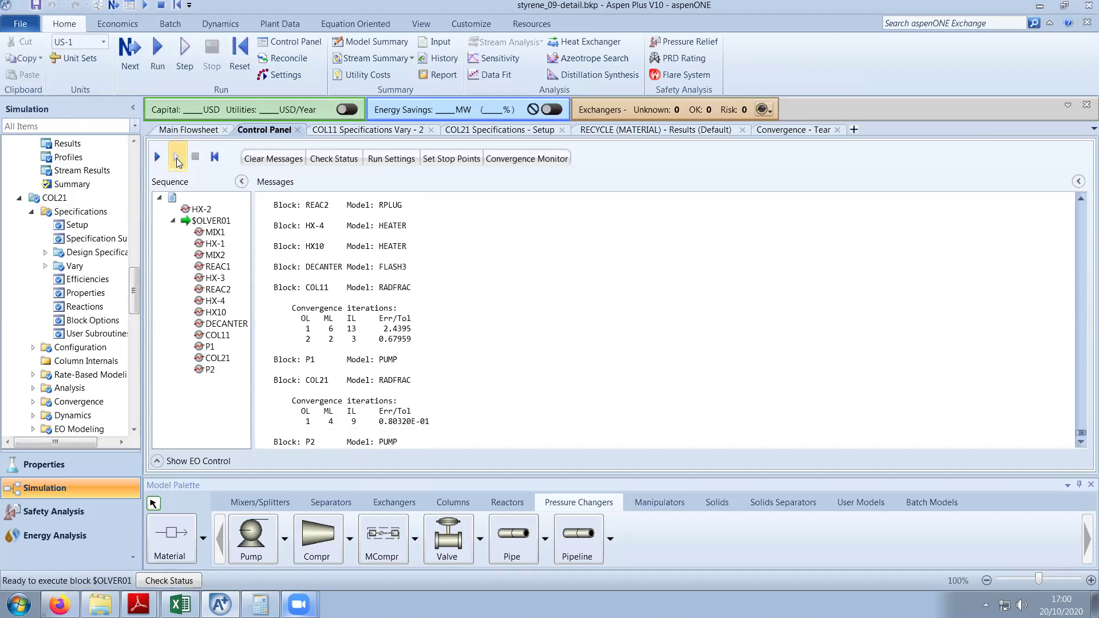
Start iteration 4 of the $OLVER01 convergence loop and step block by block from MIX1 through DECANTER.
click(177, 160)
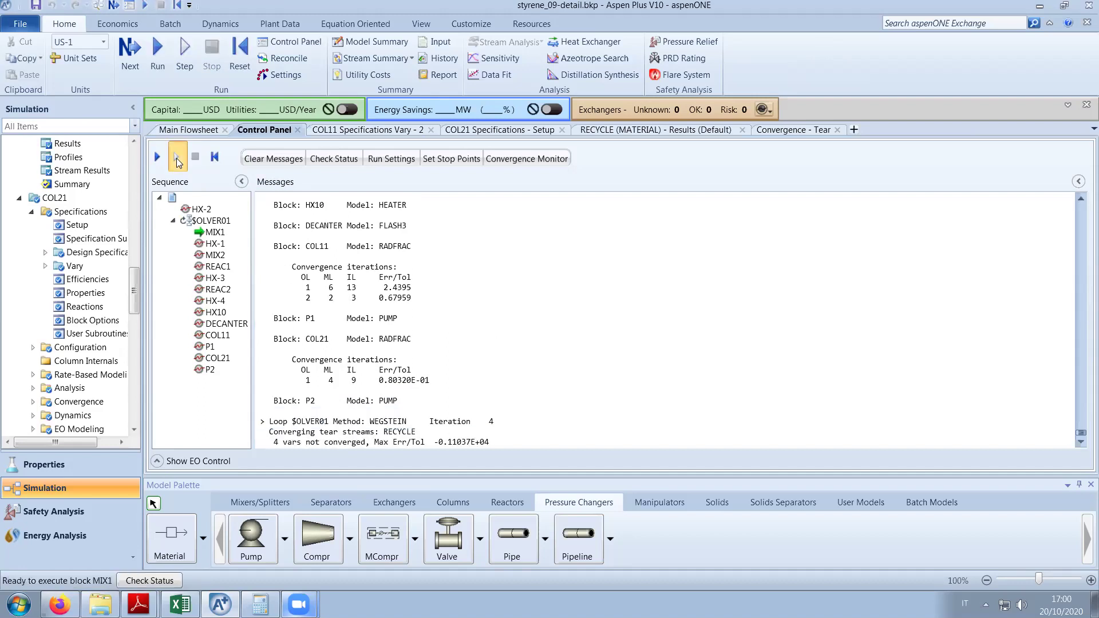
click(177, 161)
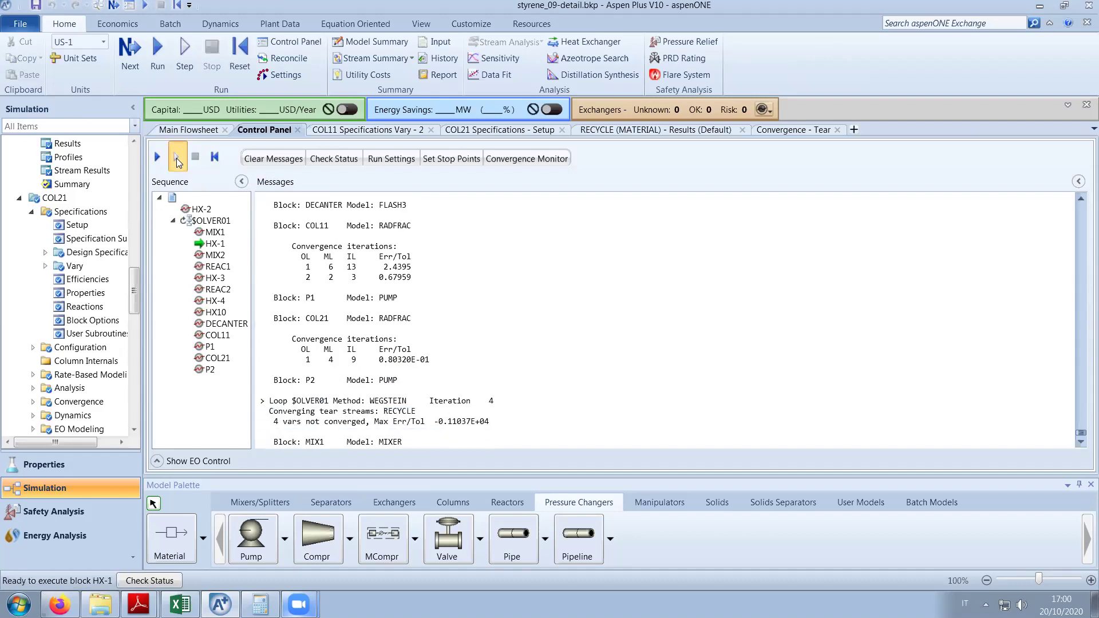
click(178, 161)
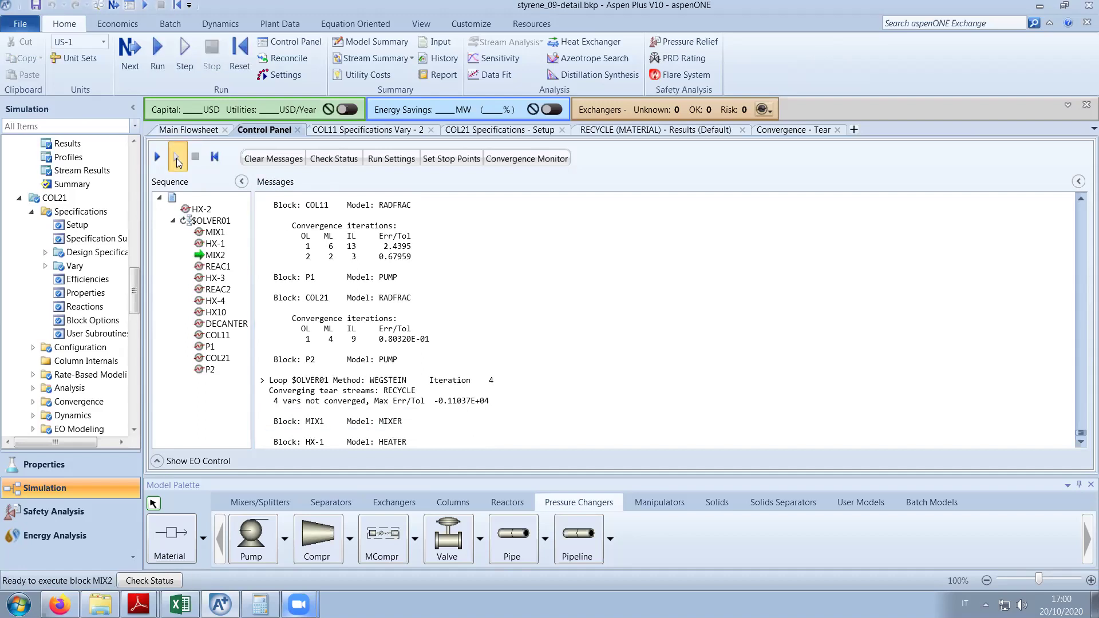
click(177, 161)
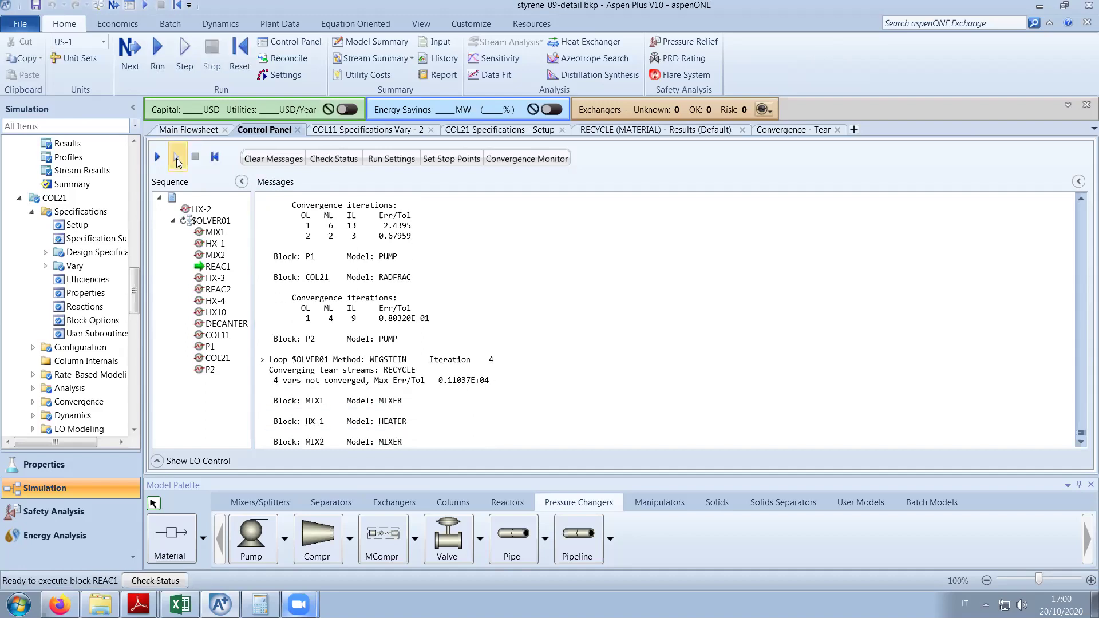
click(177, 161)
click(178, 161)
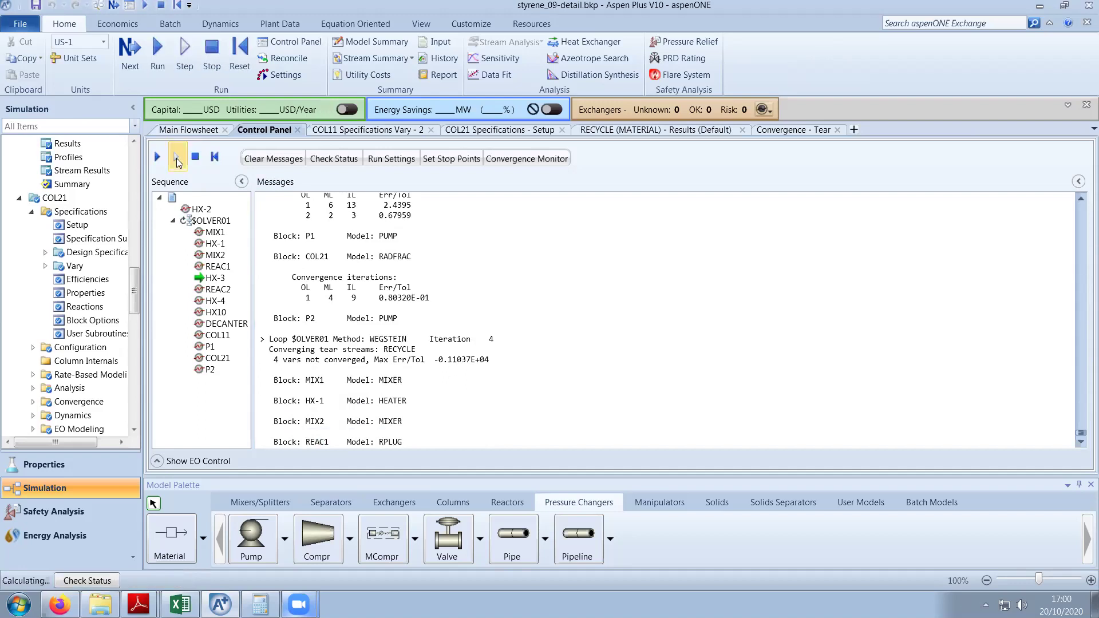
click(177, 161)
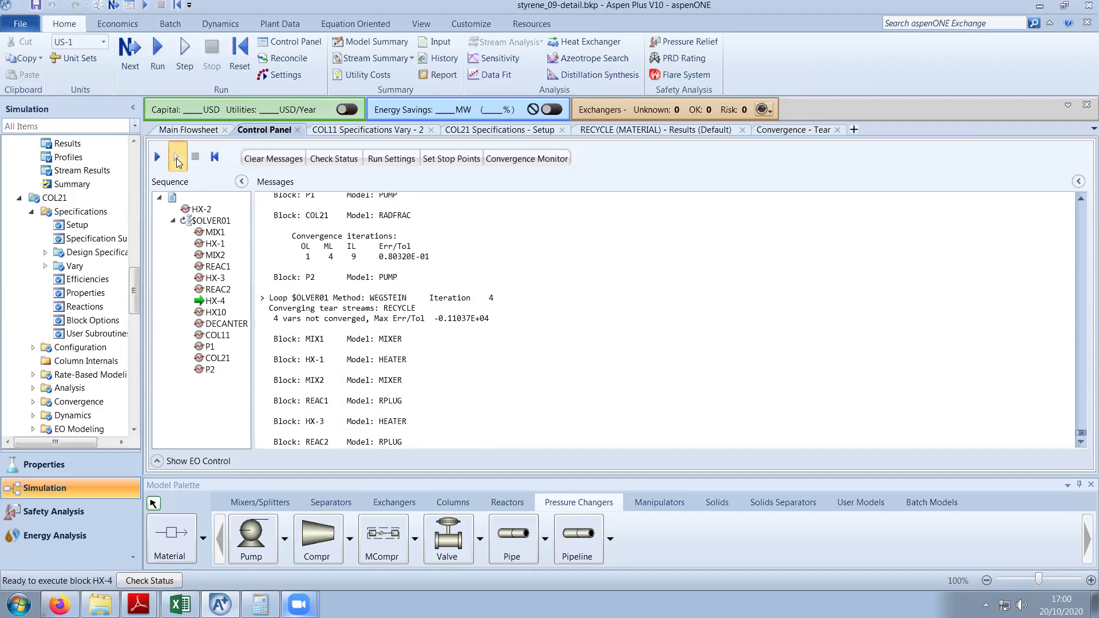
click(177, 161)
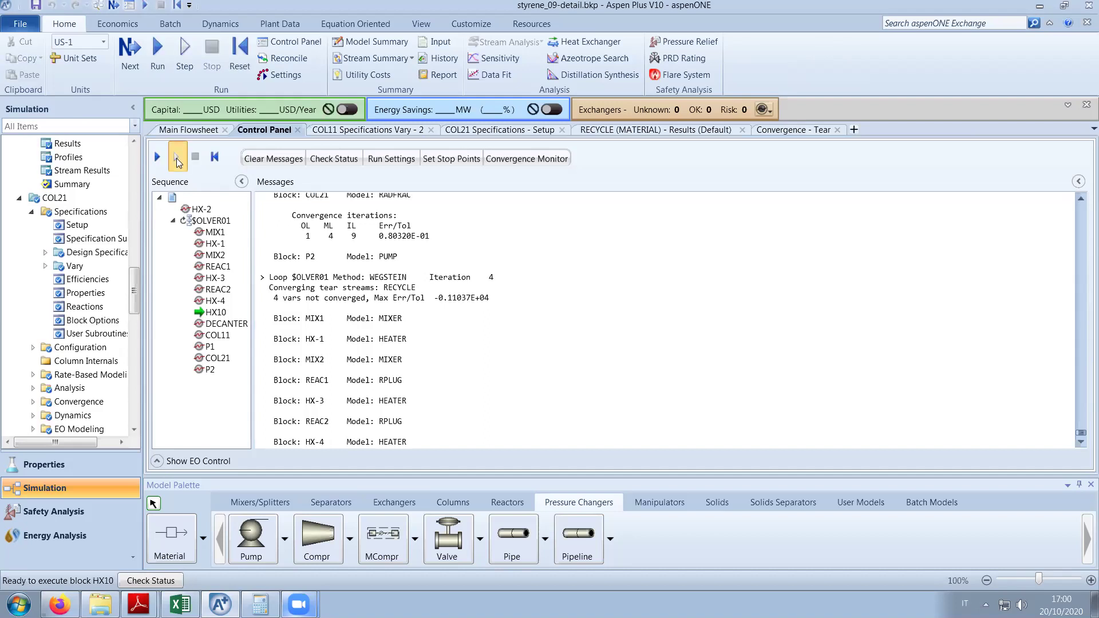
click(177, 161)
click(177, 161)
Step through COL11, P1, COL21 and P2, and close iteration 4 of the $OLVER01 convergence loop.
click(178, 161)
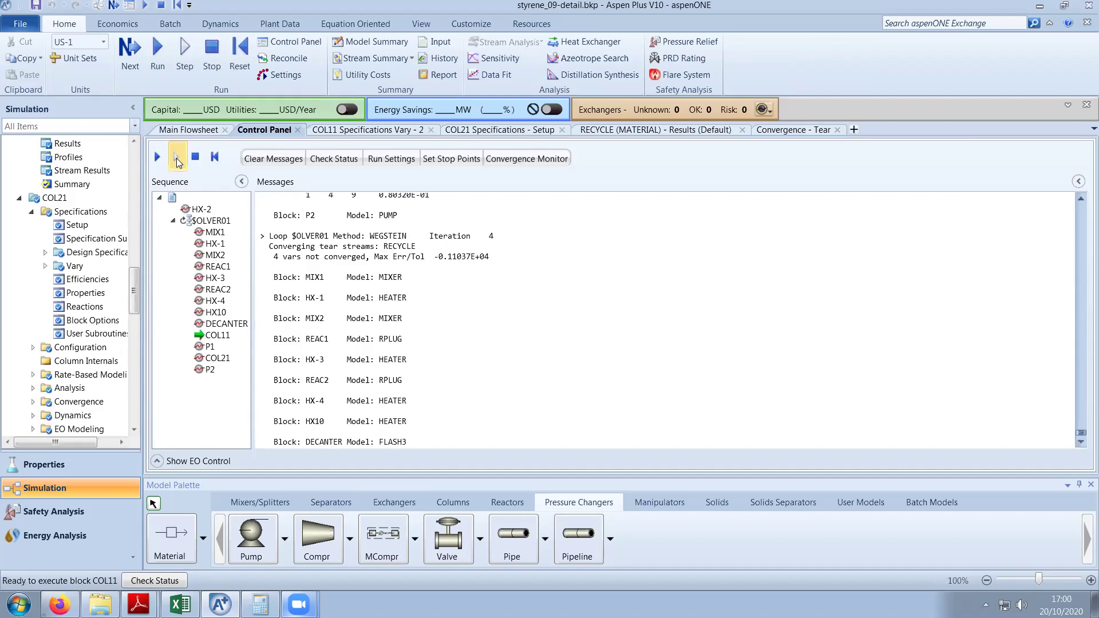
click(178, 160)
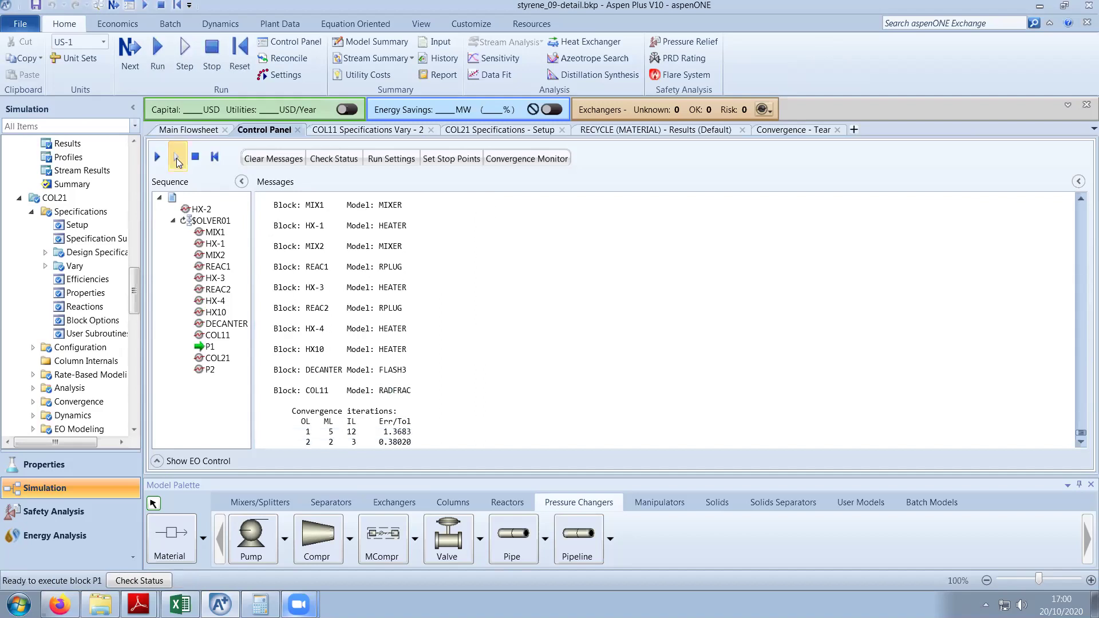
click(177, 160)
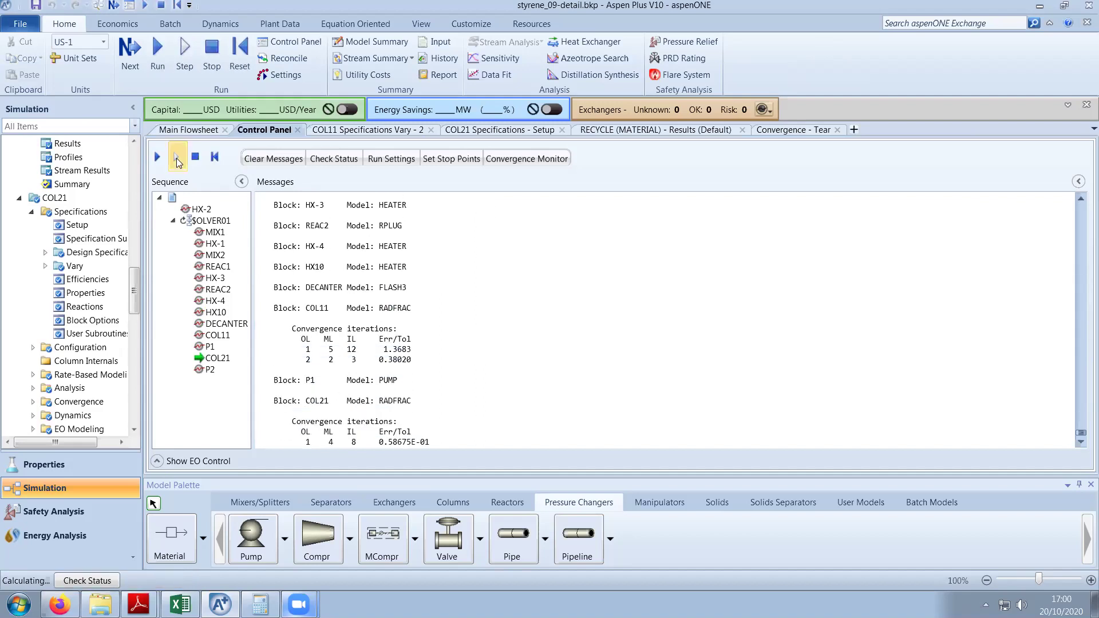
click(178, 159)
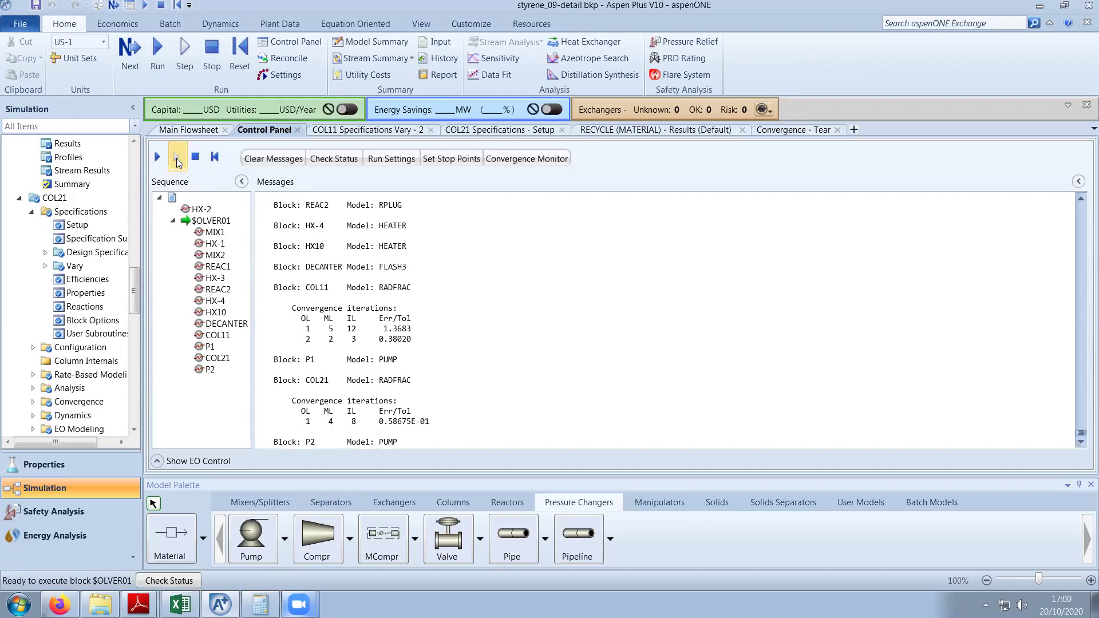
click(178, 158)
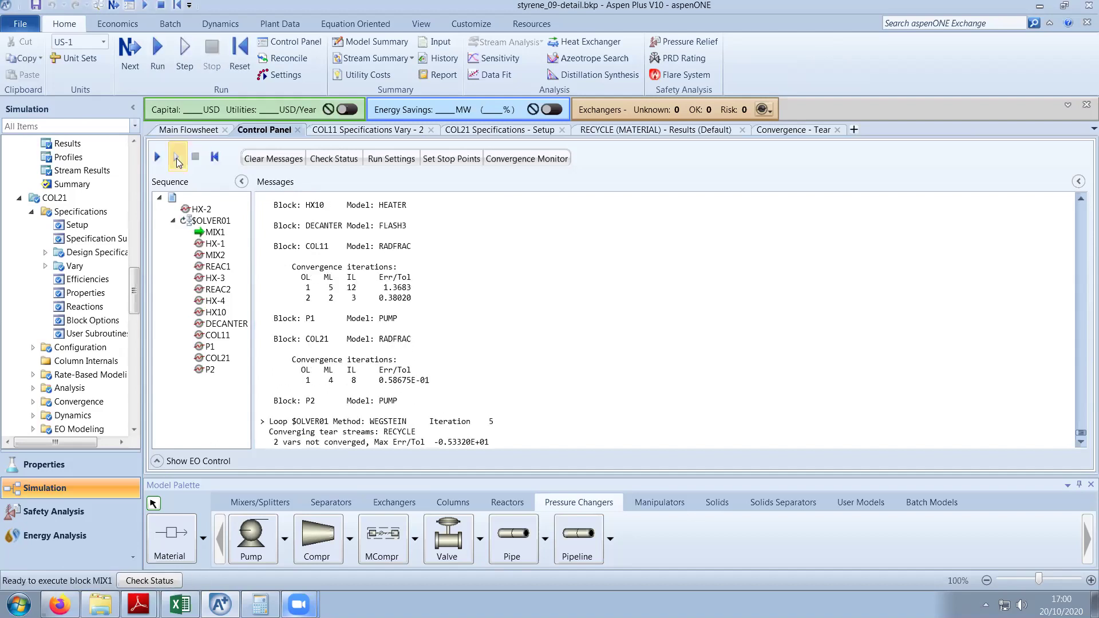
Step the simulation block by block from MIX1 through DECANTER in iteration 5 of the $OLVER01 loop.
click(178, 160)
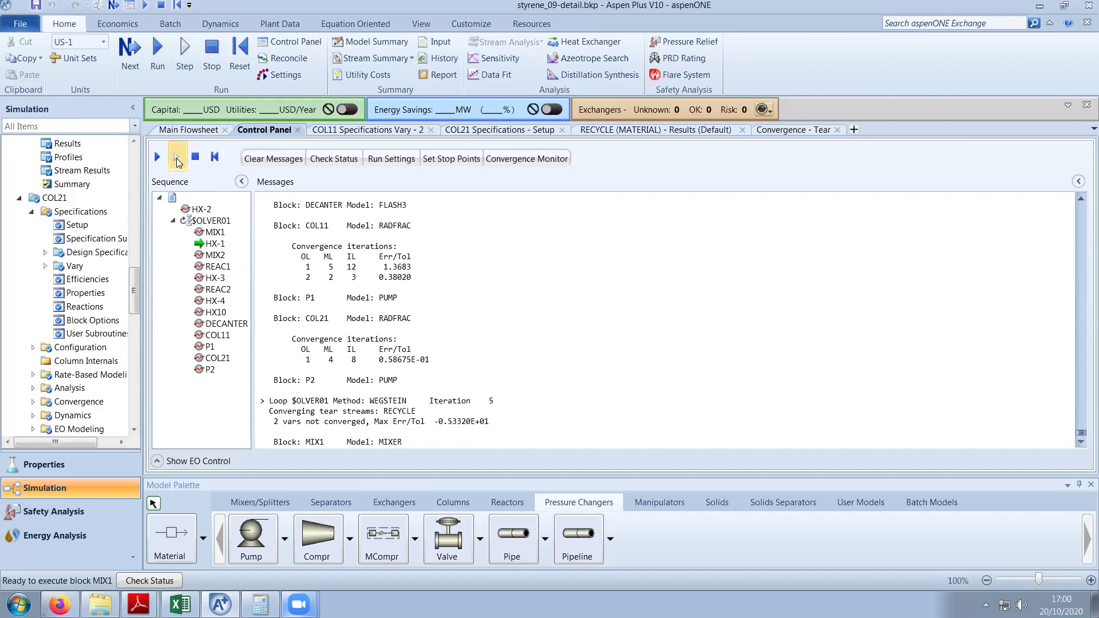
click(178, 160)
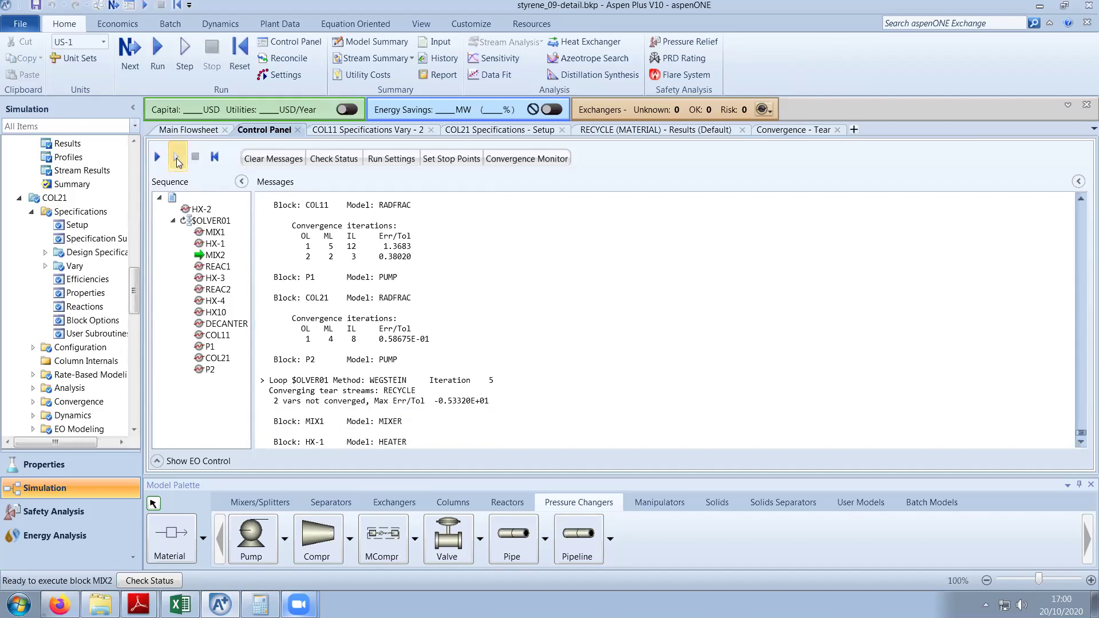
click(178, 161)
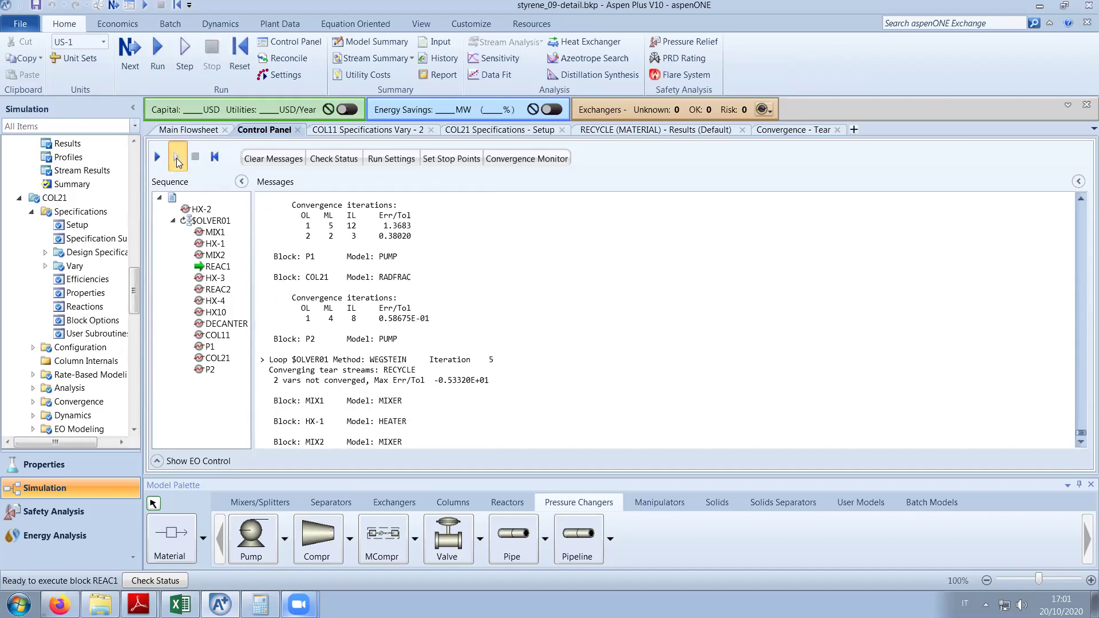
click(178, 161)
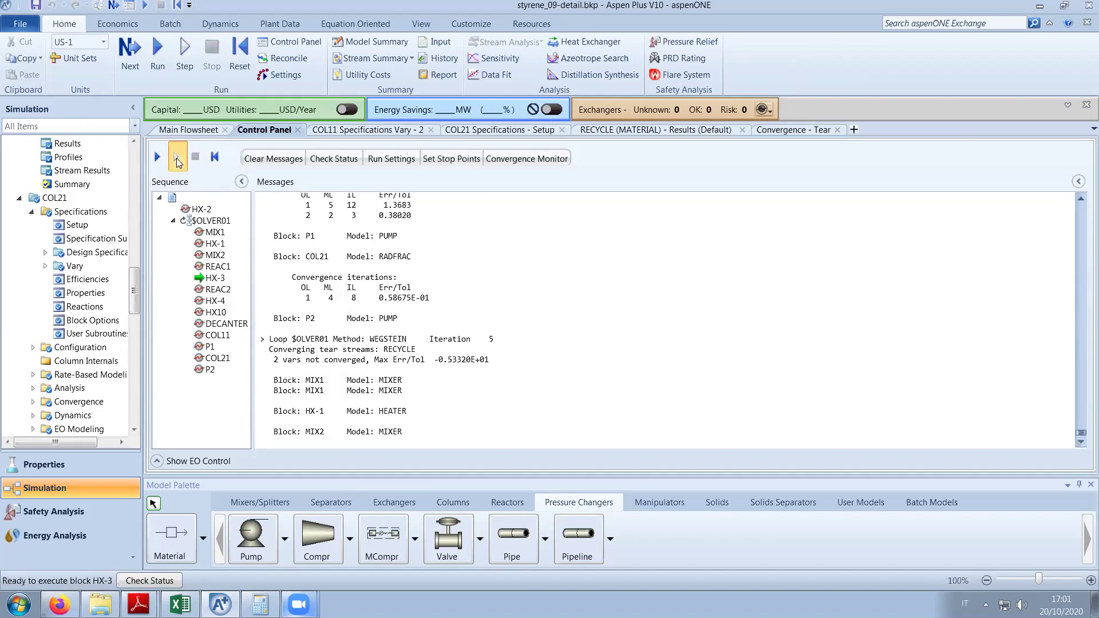
click(177, 160)
click(177, 161)
click(177, 161)
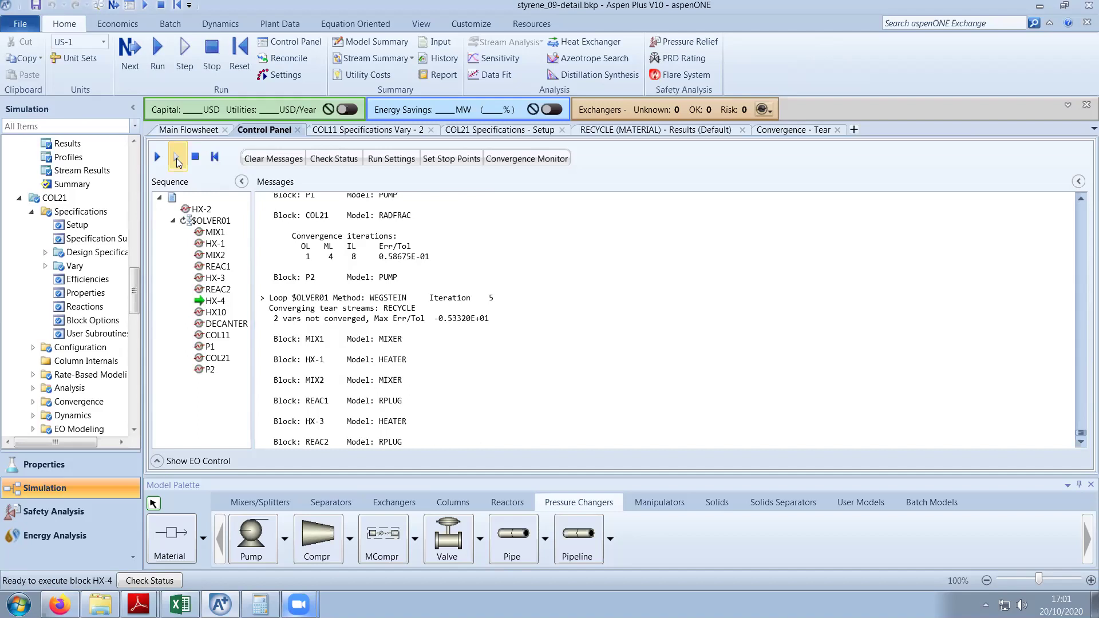
click(178, 160)
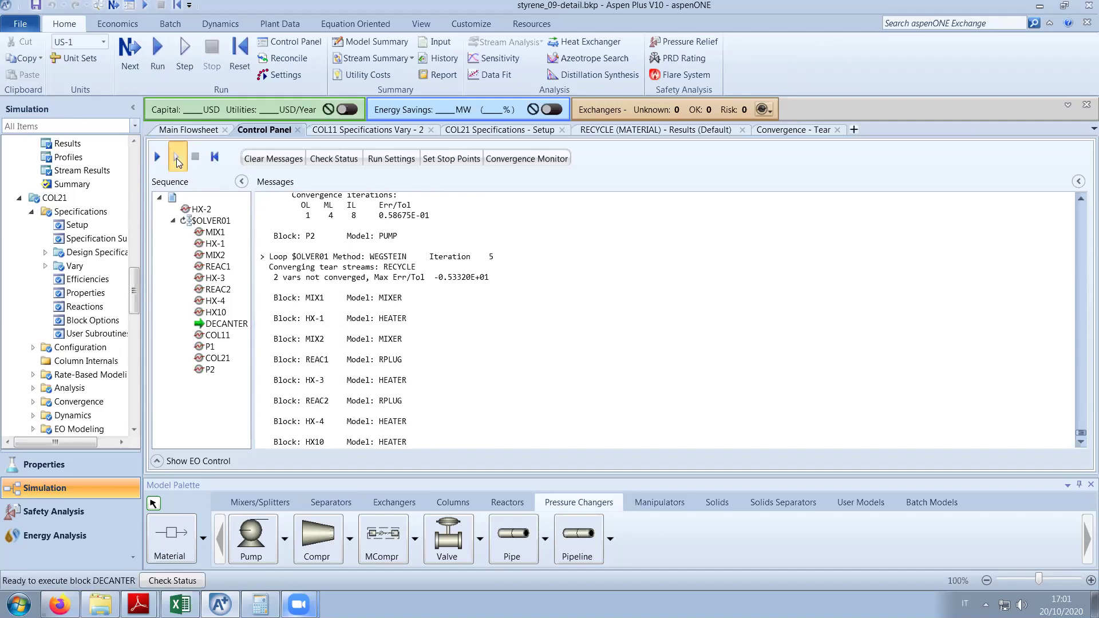
click(178, 160)
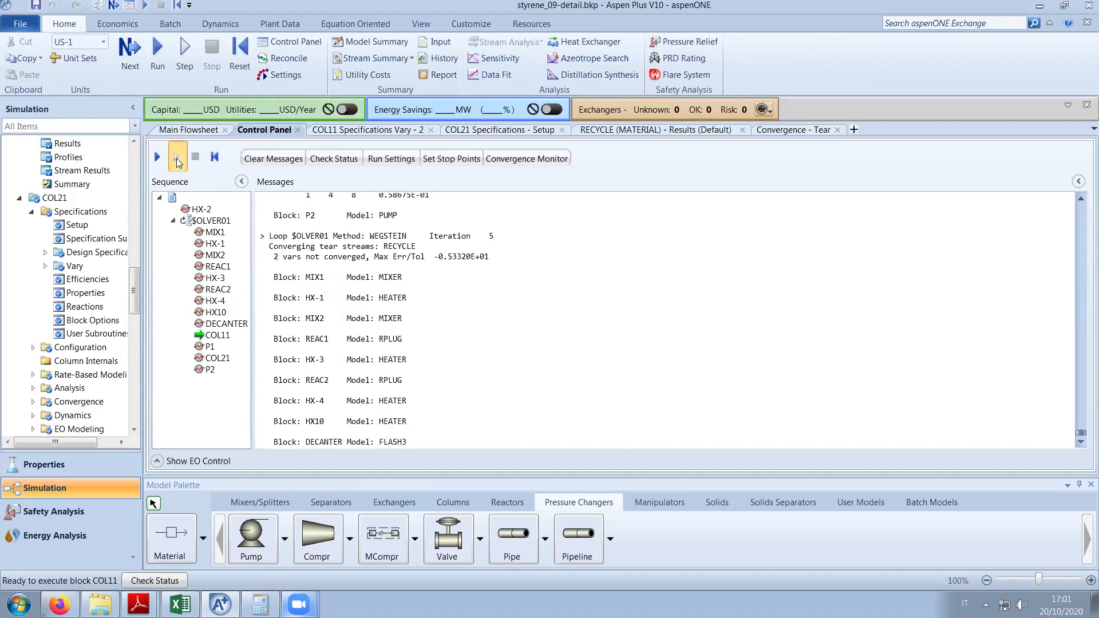
Step through COL11, P1, COL21 and P2, and close iteration 5 of the $OLVER01 convergence loop.
click(178, 160)
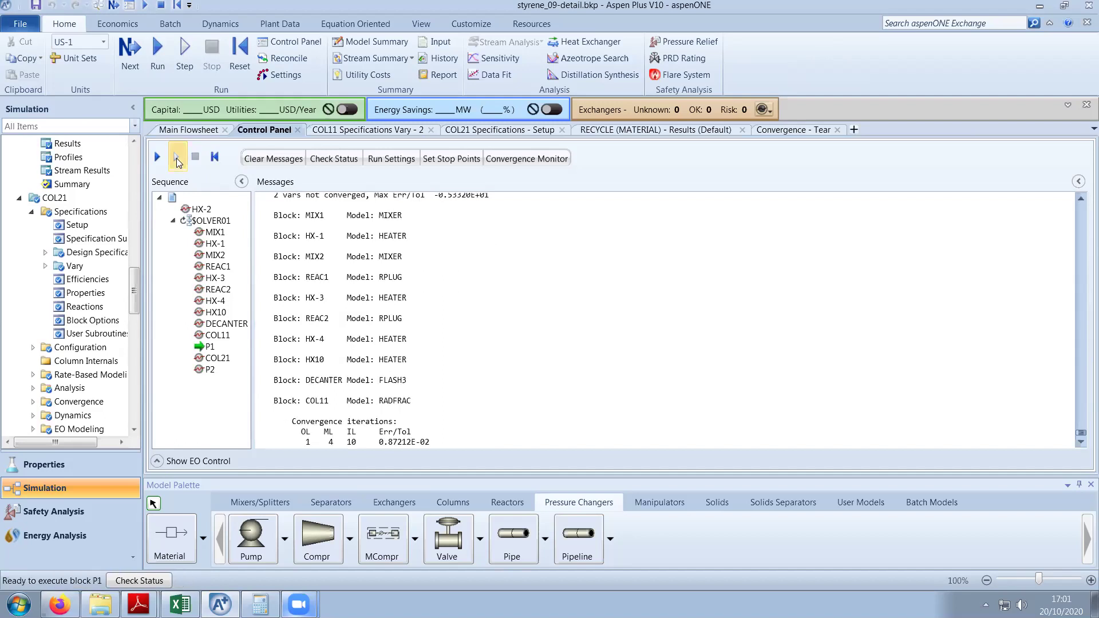
click(178, 160)
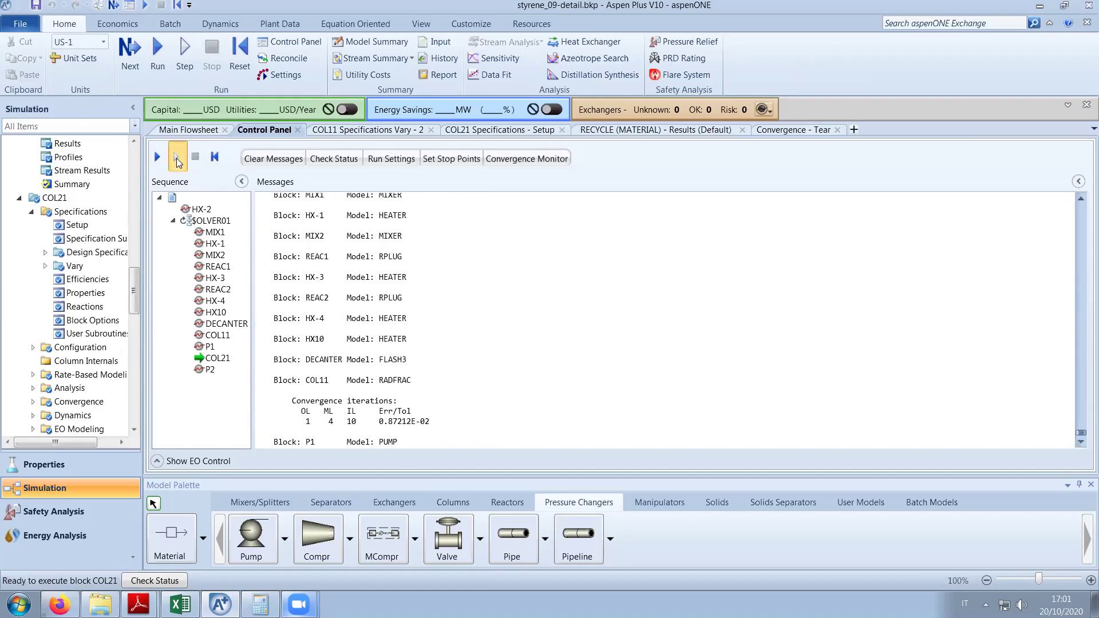
click(178, 160)
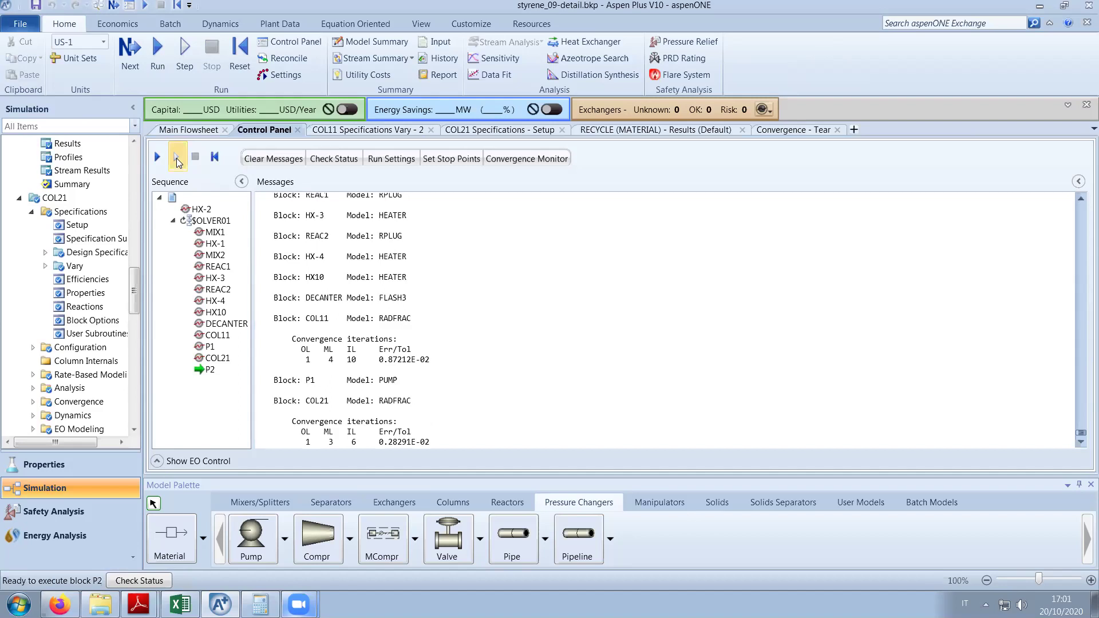
click(177, 160)
click(178, 161)
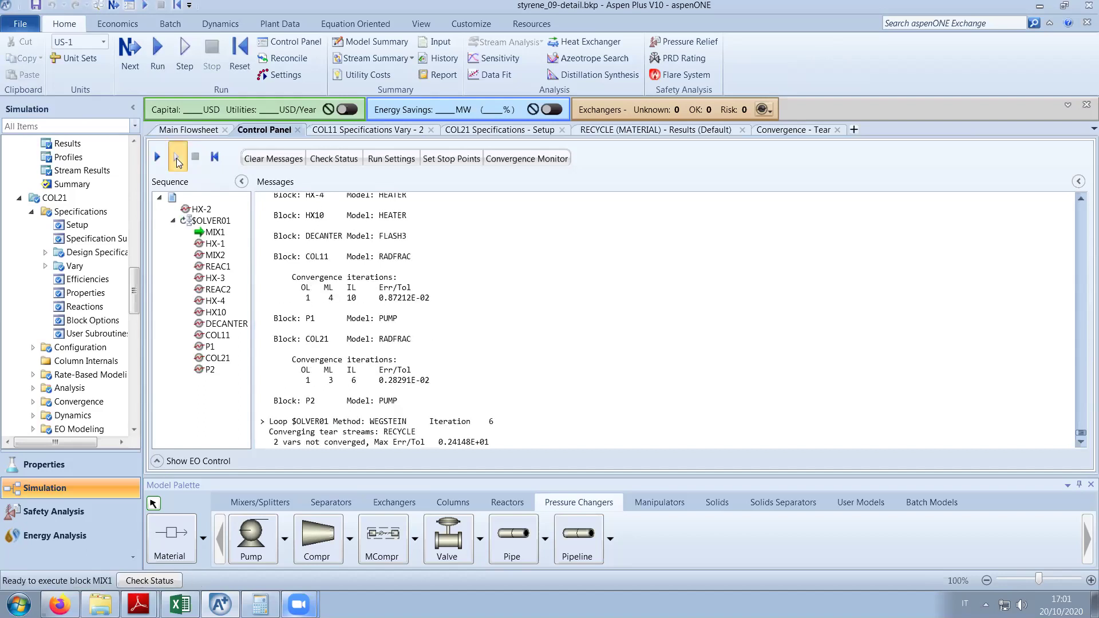
Step the simulation block by block from MIX1 through DECANTER in iteration 6 of the $OLVER01 loop.
click(177, 161)
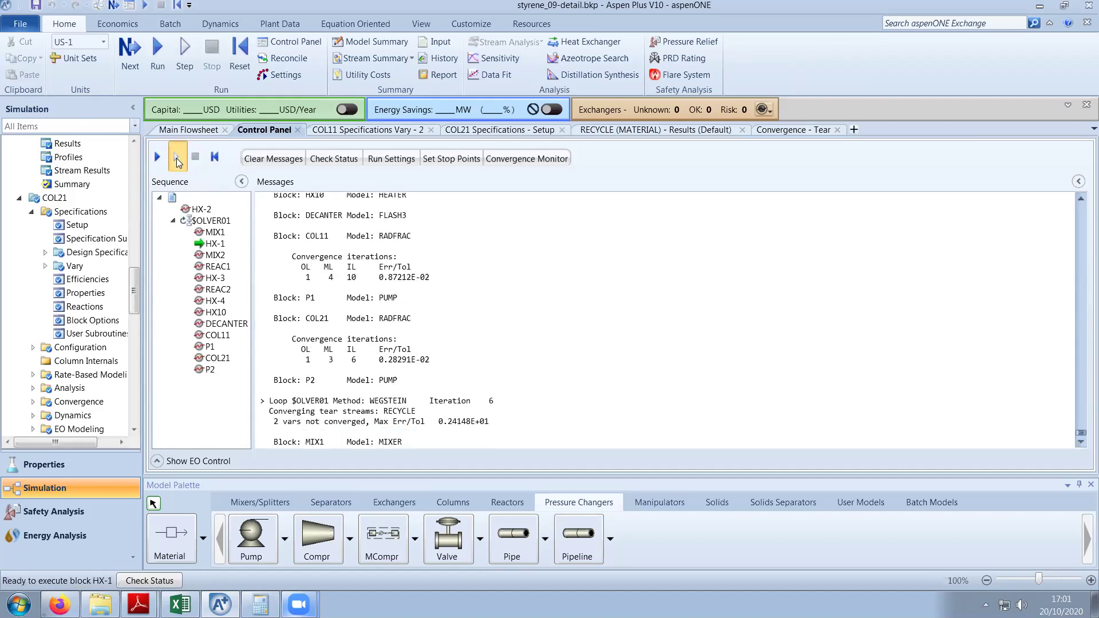
click(177, 160)
click(178, 161)
click(177, 161)
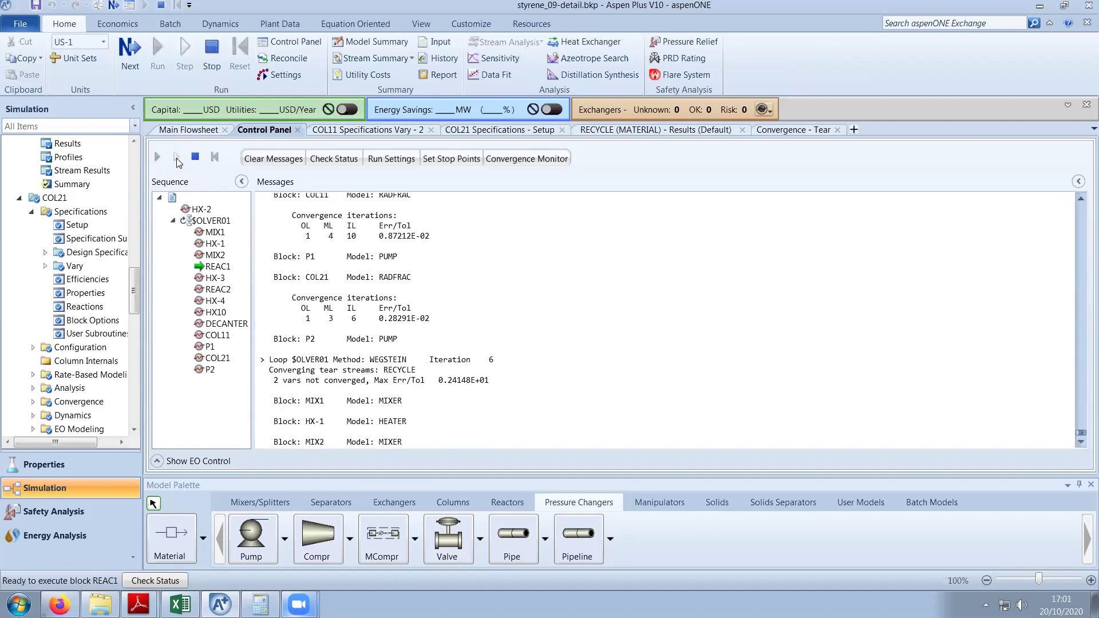
click(178, 161)
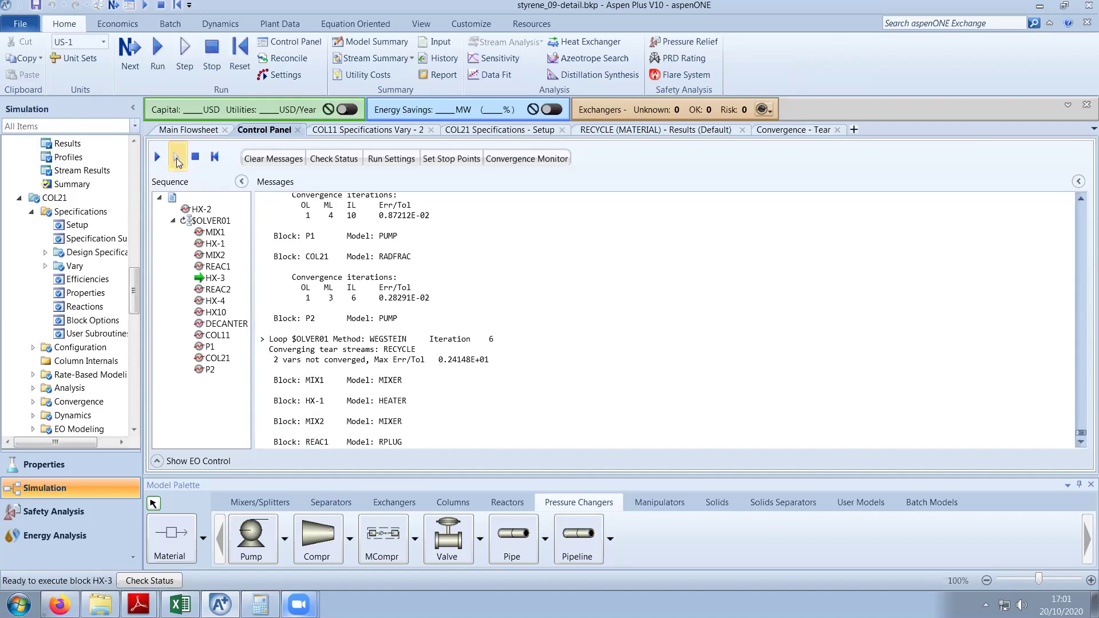
click(178, 161)
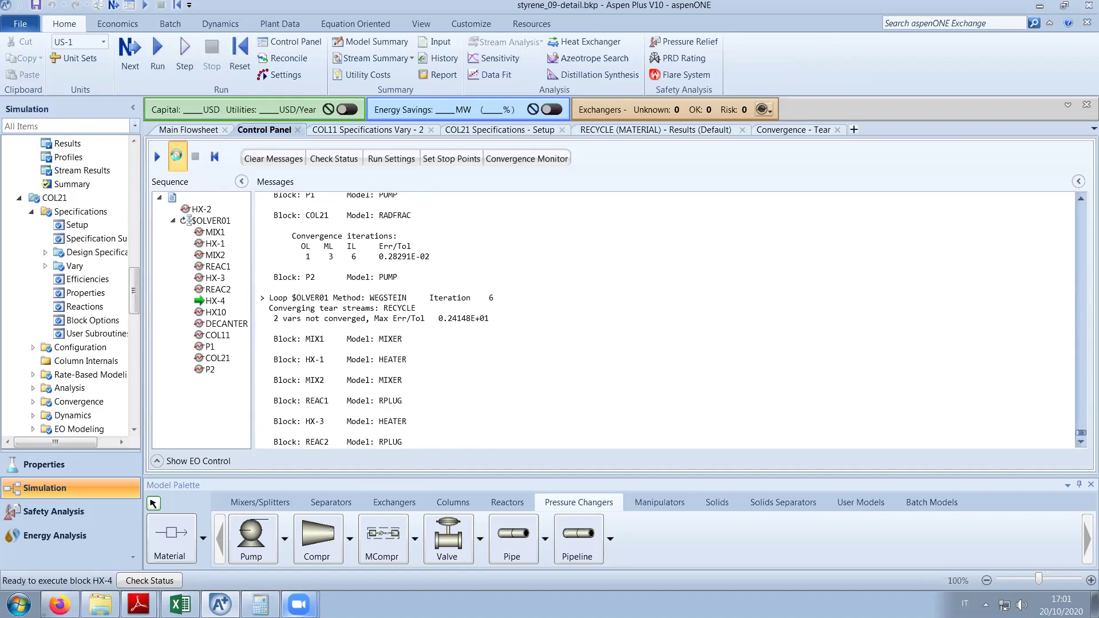
click(178, 160)
click(177, 160)
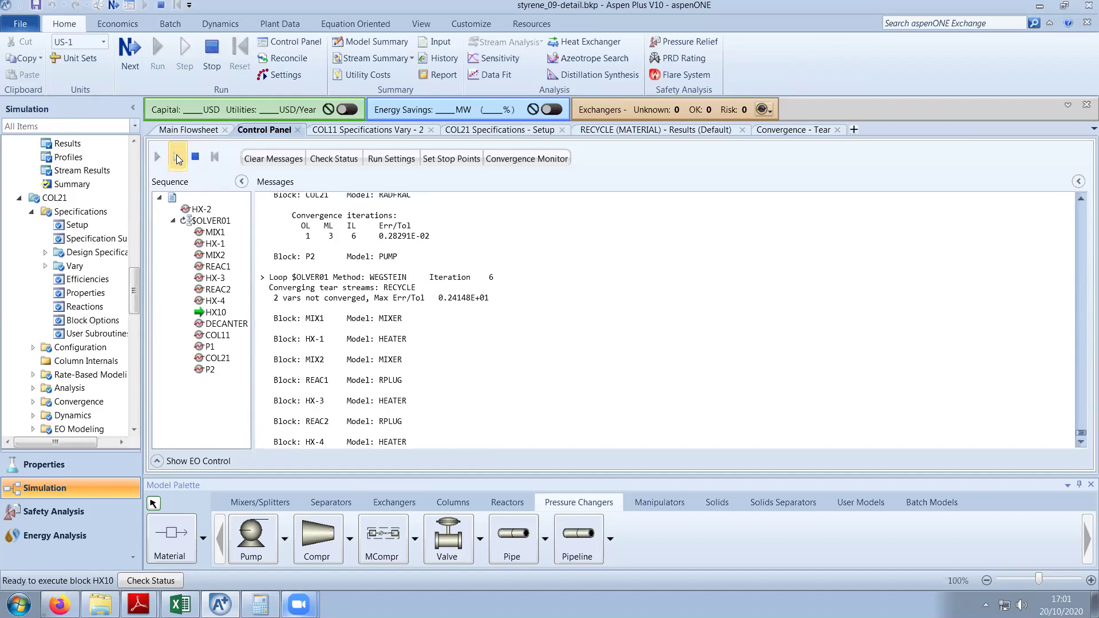
click(178, 159)
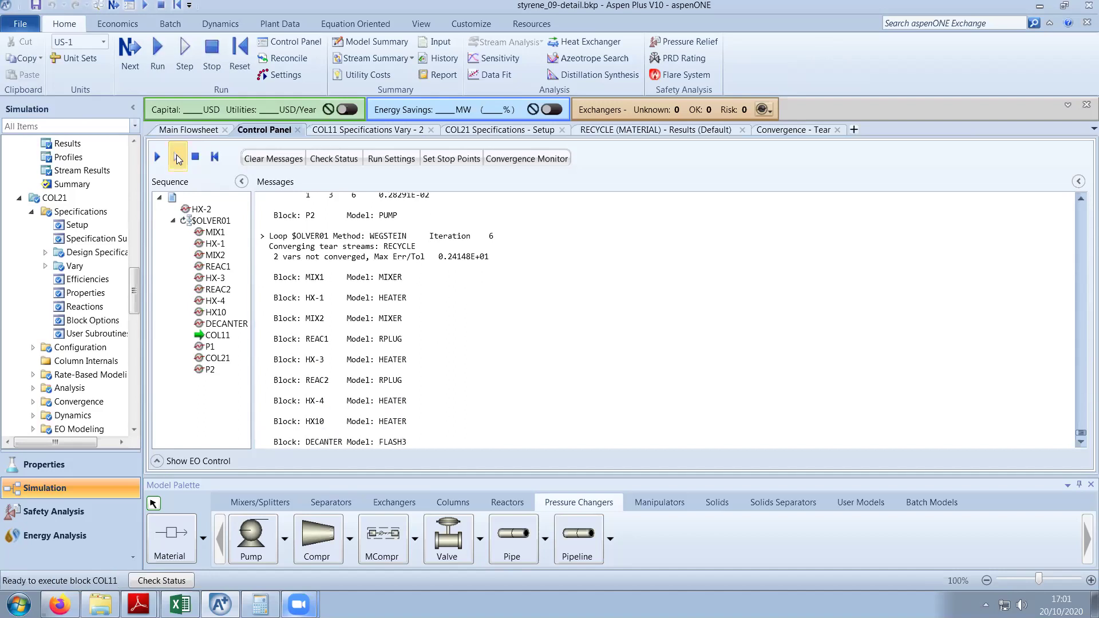
Step through COL11, P1, COL21 and P2 in iteration 6, and finish the $OLVER01 loop and the simulation run.
click(178, 159)
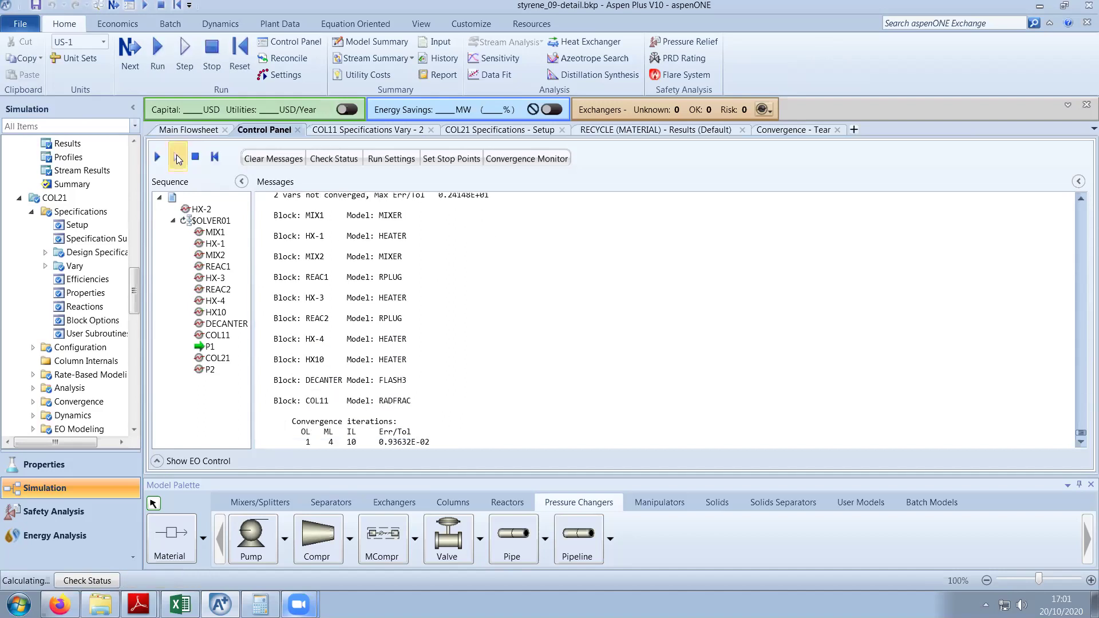
click(177, 160)
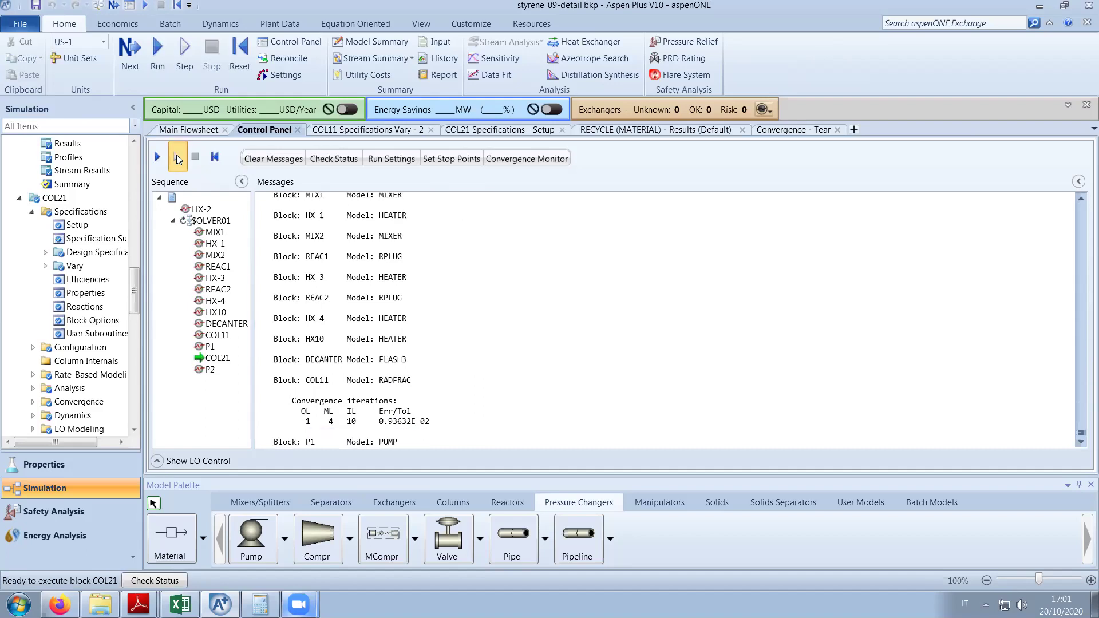
click(178, 159)
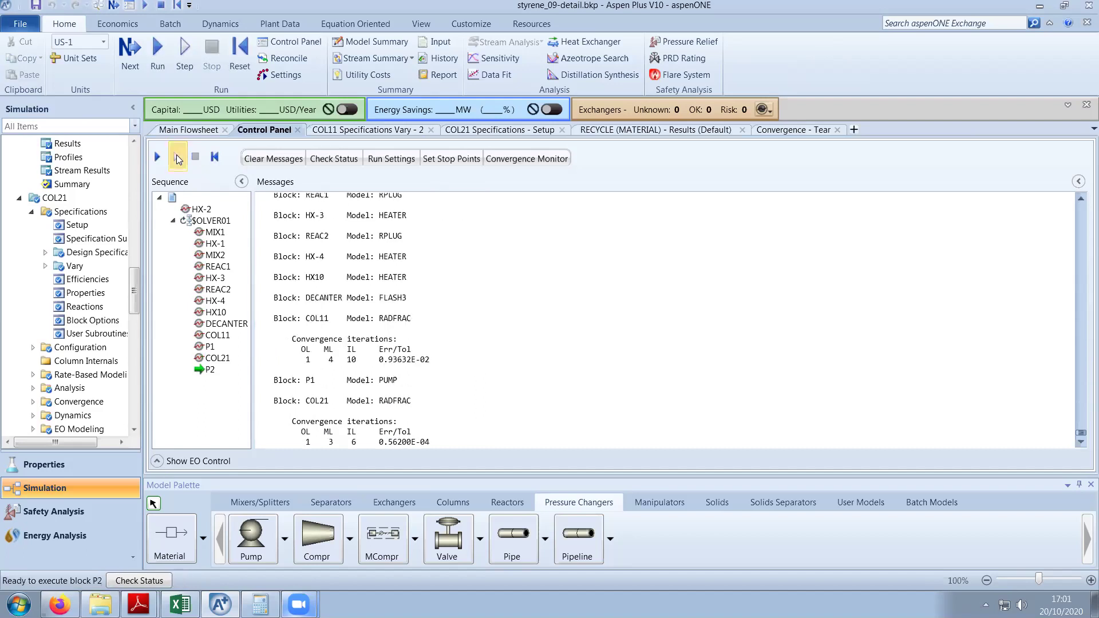
click(177, 159)
click(177, 159)
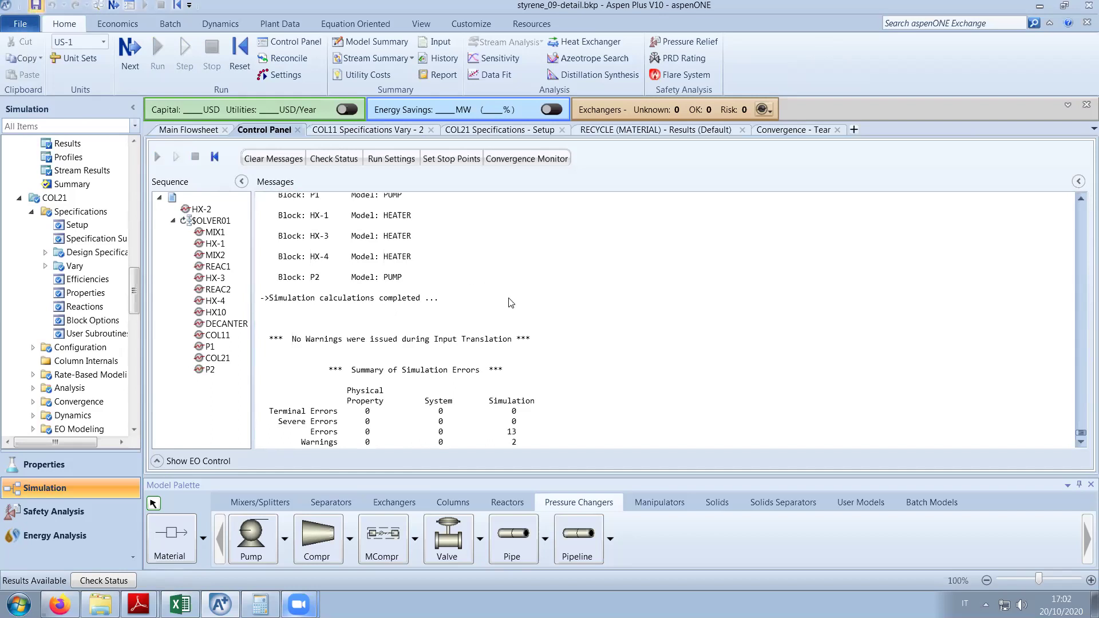
Save the styrene_09-detail simulation and show the COL11 and COL21 distillation section on the main flowsheet.
key(ctrl+s)
click(593, 339)
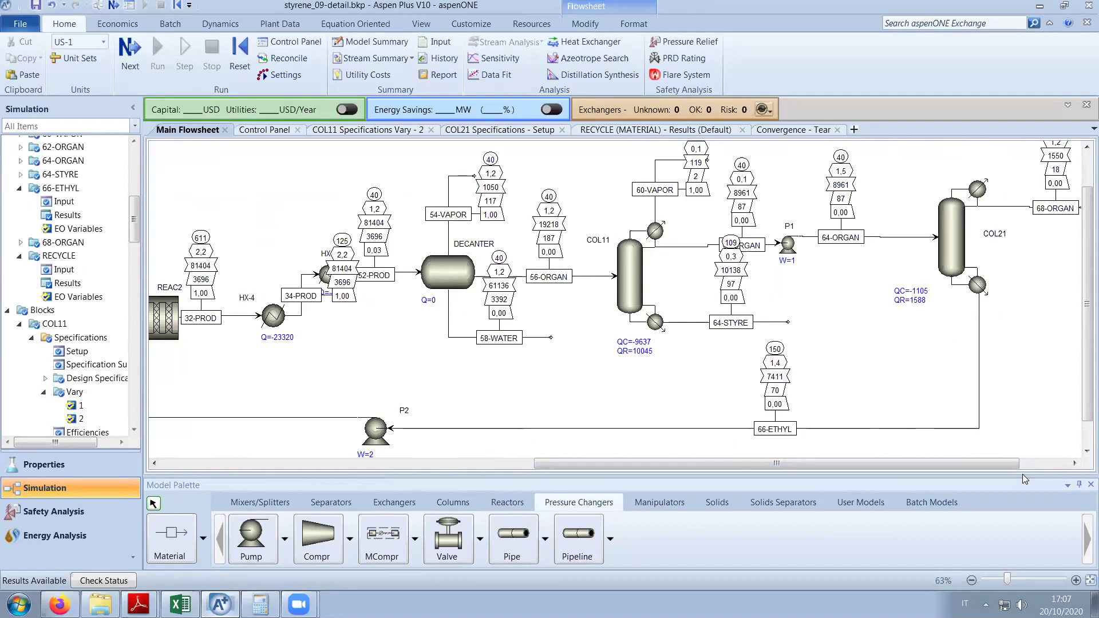
drag(689, 464, 729, 467)
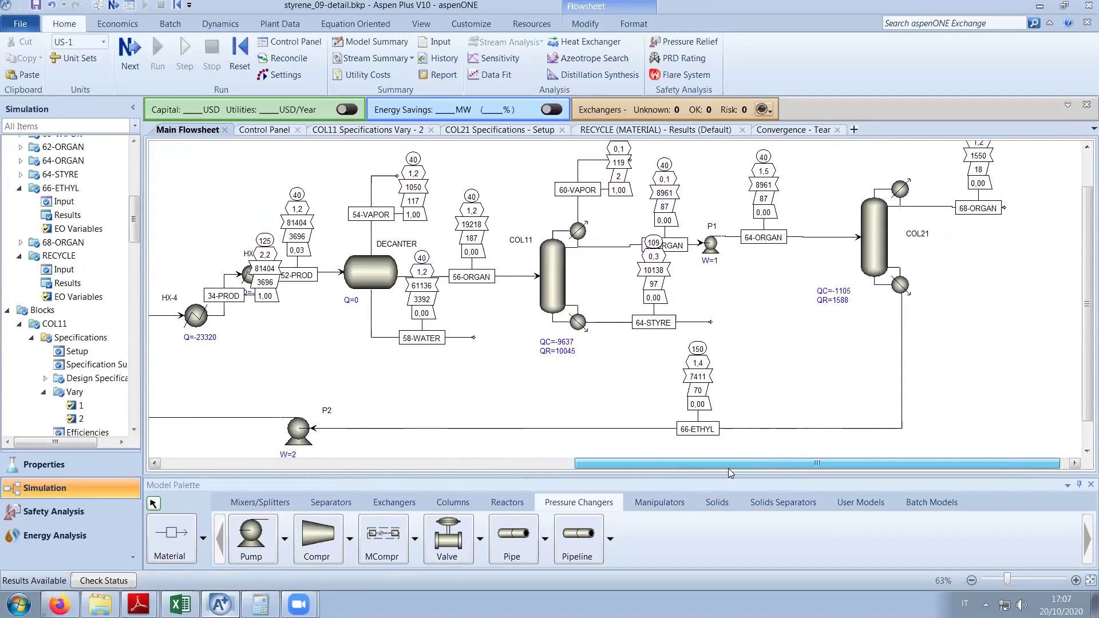
Open the material results of stream 64-STYRE and examine its component mole flows and mole fractions, including the styrene purity.
double_click(691, 323)
scroll(663, 330, down, 6)
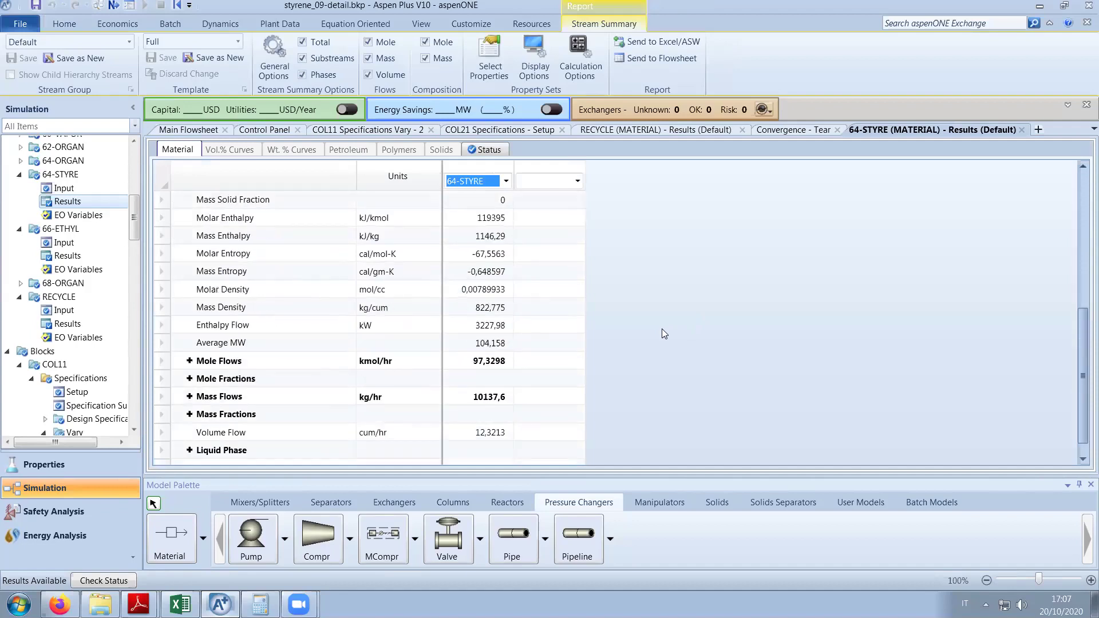
click(189, 378)
scroll(640, 394, down, 2)
scroll(640, 394, down, 1)
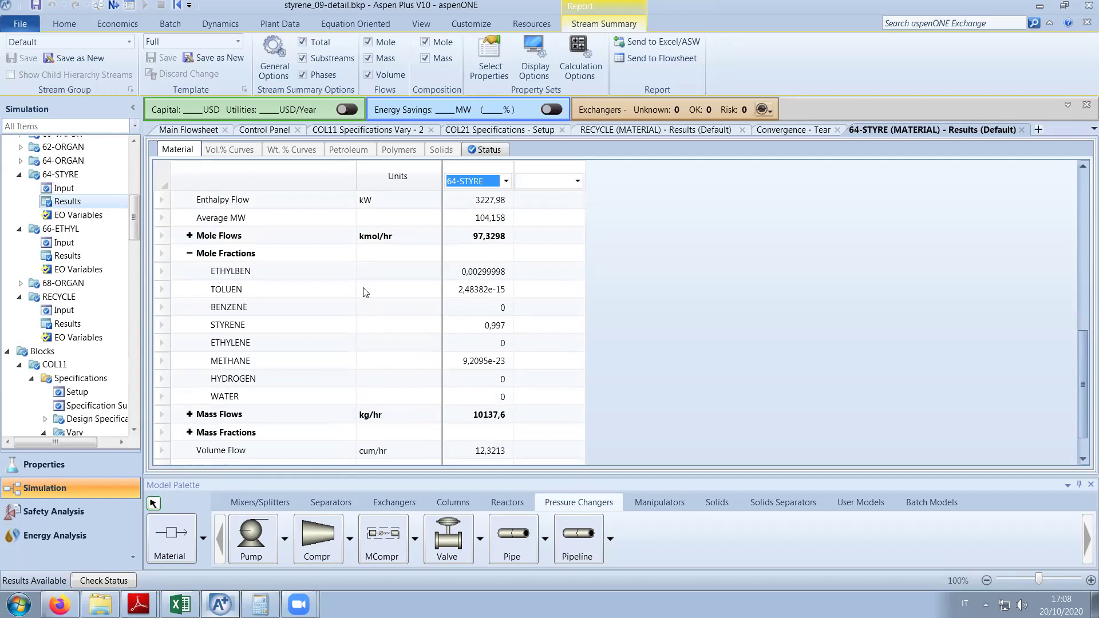
click(189, 236)
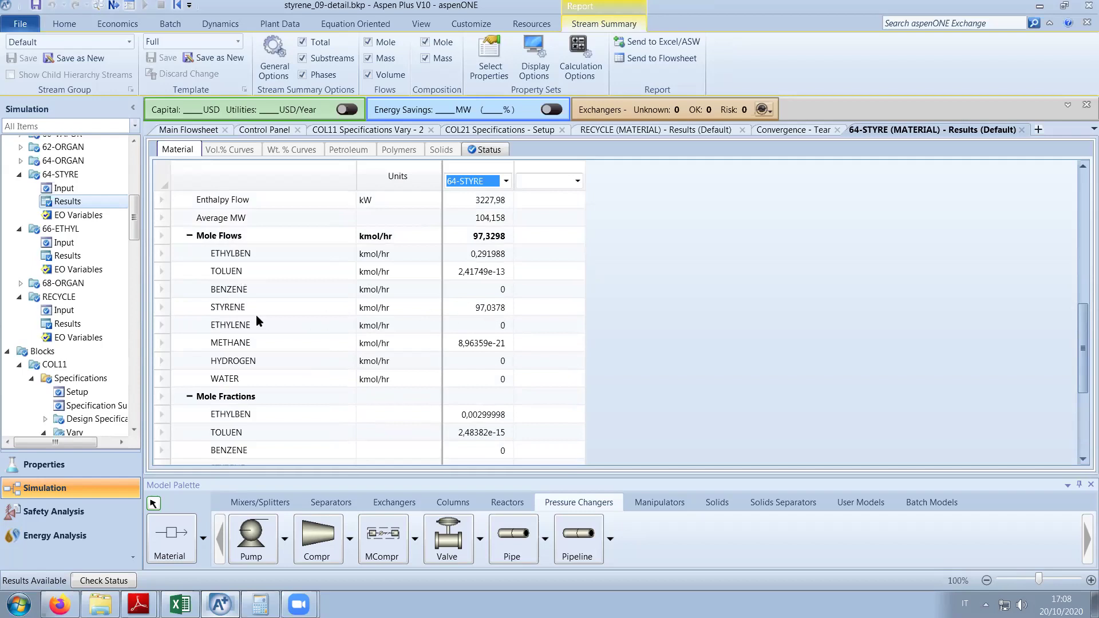
scroll(503, 325, down, 1)
scroll(504, 324, up, 1)
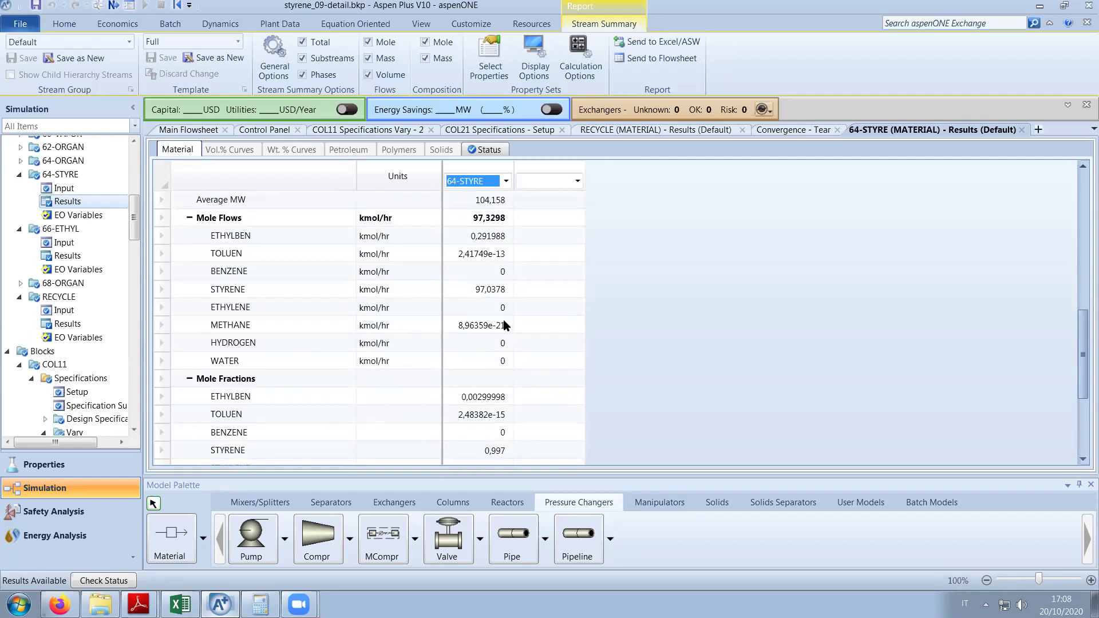
scroll(490, 291, down, 2)
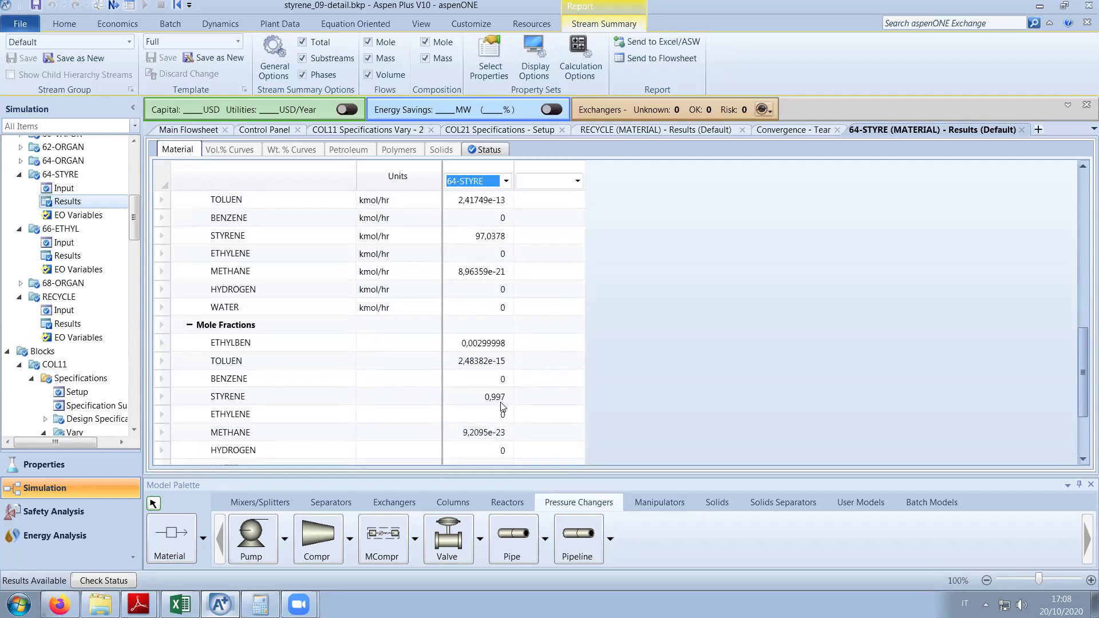
Add stream 10-FEED to the 64-STYRE results table and compare the two streams' mole flows and mole fractions.
click(577, 181)
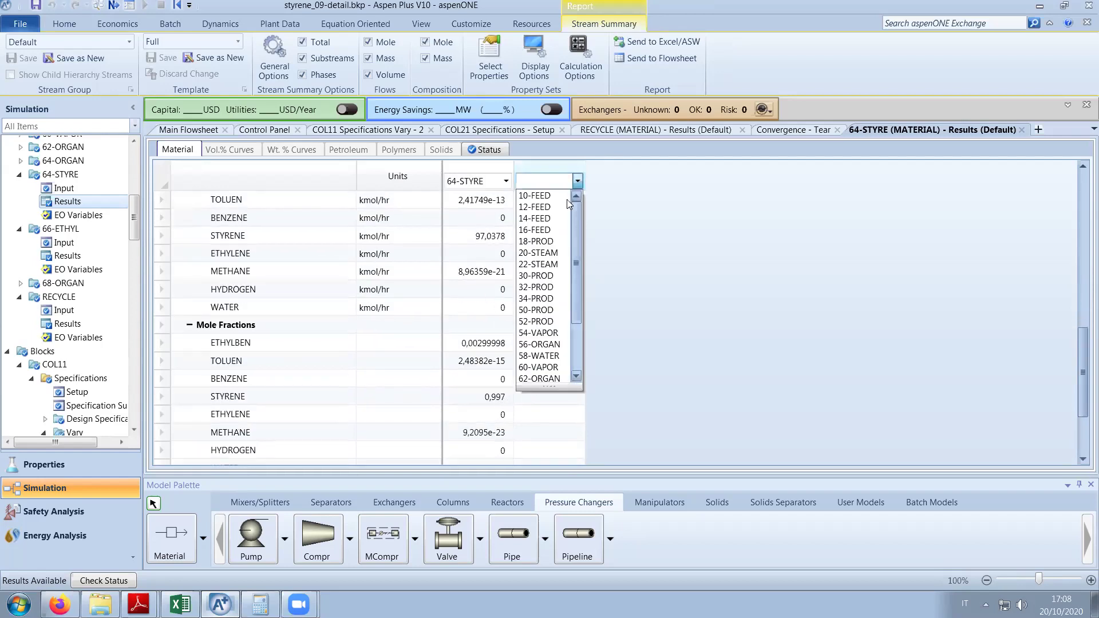
click(563, 197)
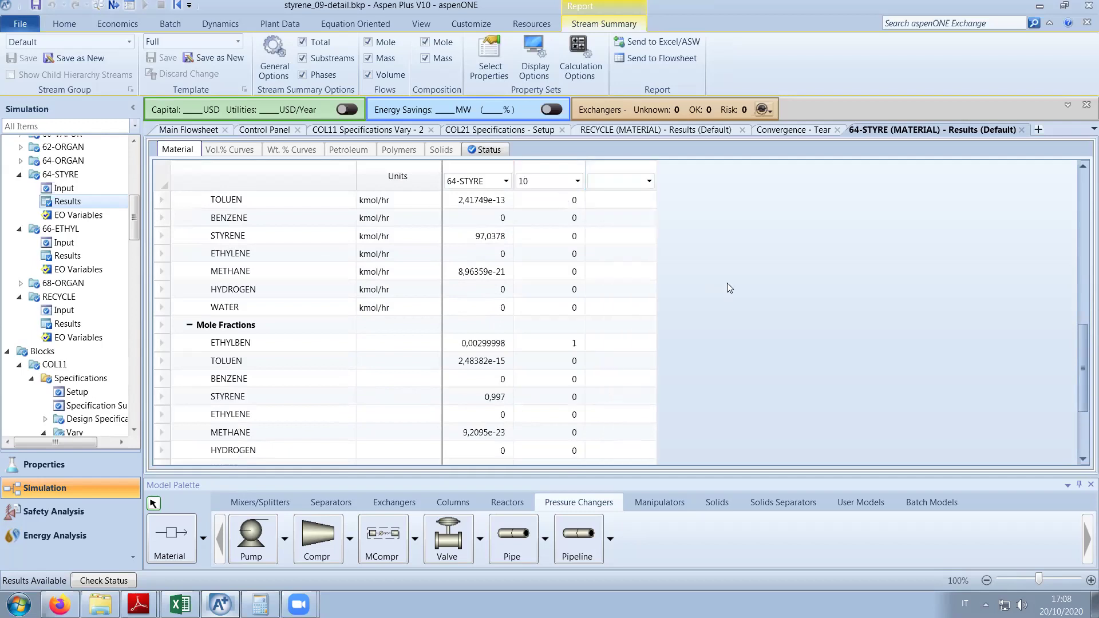
scroll(727, 283, down, 2)
scroll(727, 283, up, 3)
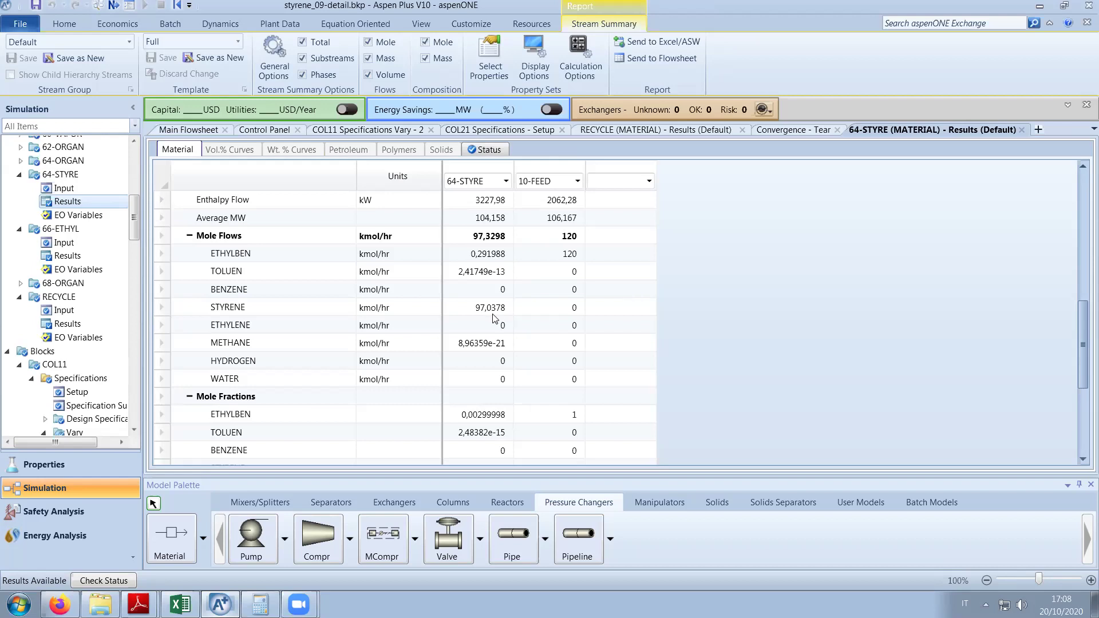
Find the reactor inlet stream on the main flowsheet, and add streams 16-FEED and RECYCLE to the results comparison.
click(178, 131)
drag(614, 467, 277, 480)
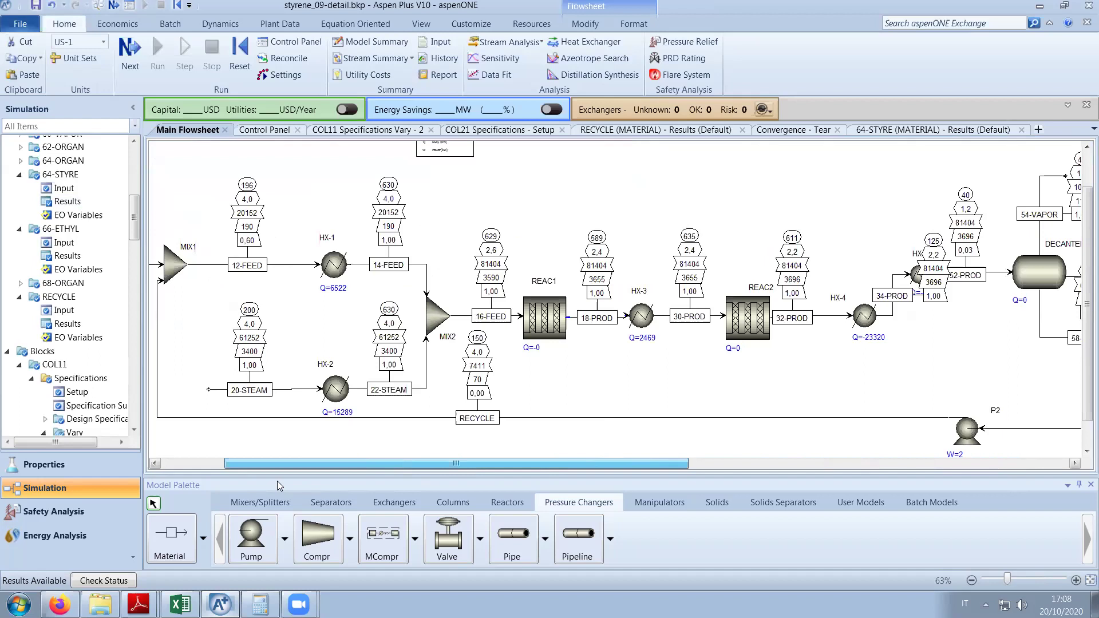
click(890, 131)
click(649, 182)
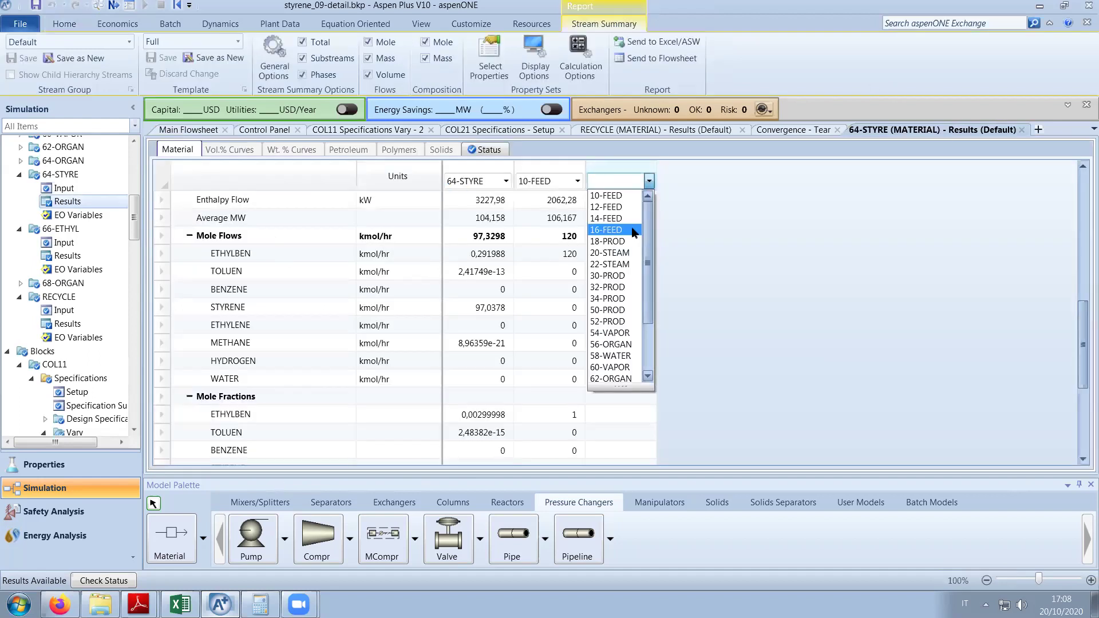
click(646, 232)
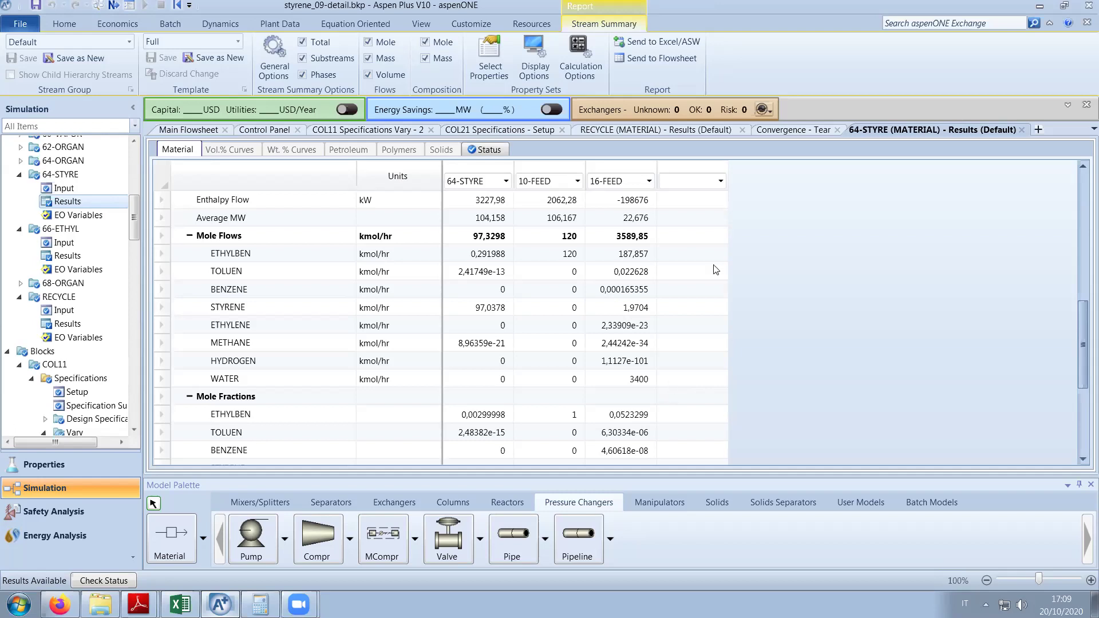
click(721, 181)
drag(719, 223, 720, 282)
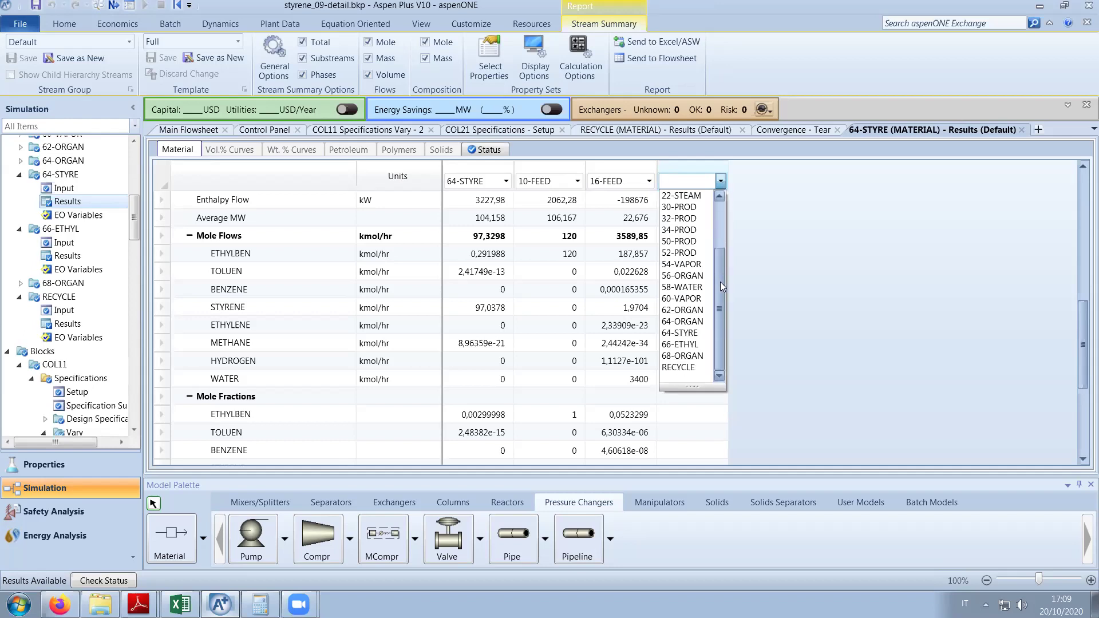
click(681, 367)
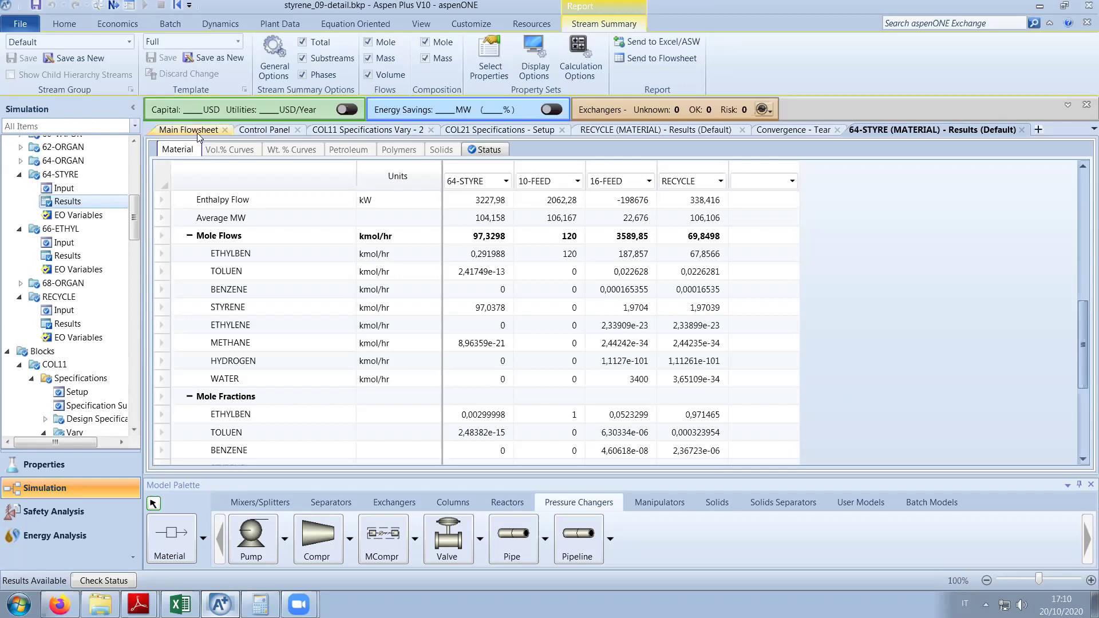
Close the RECYCLE results and Convergence Tear forms, and show the distillation section on the main flowsheet.
click(741, 130)
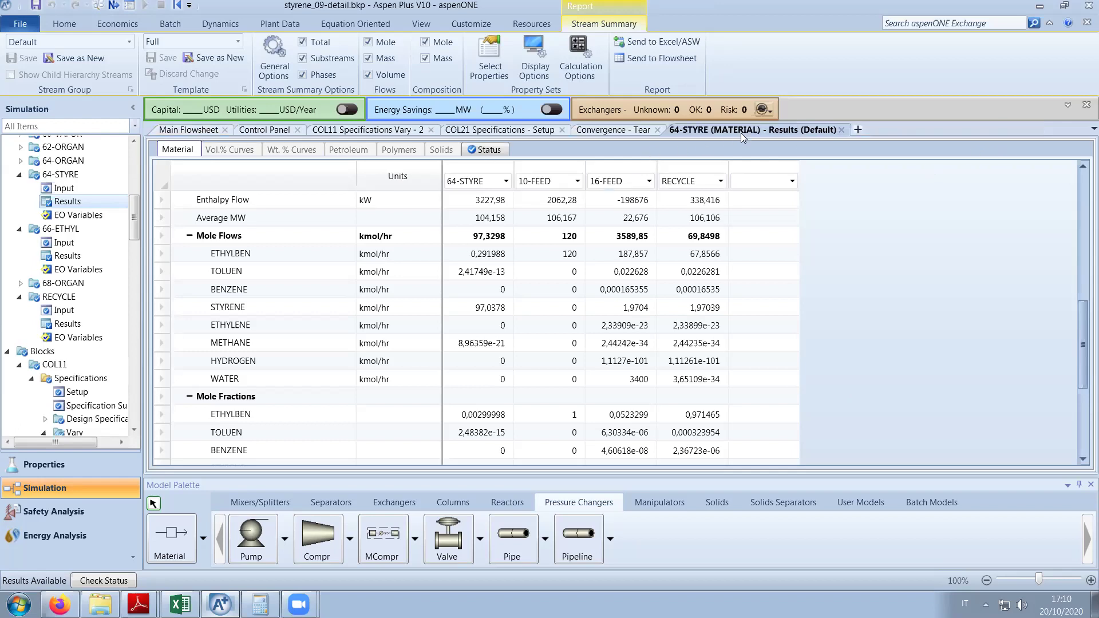
click(657, 130)
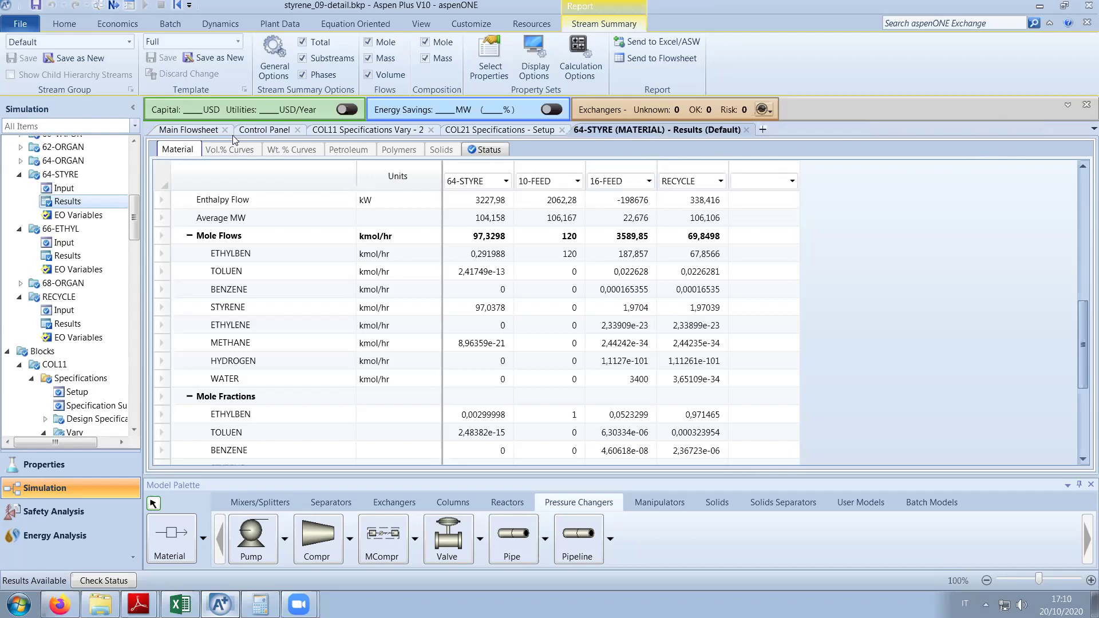
click(197, 133)
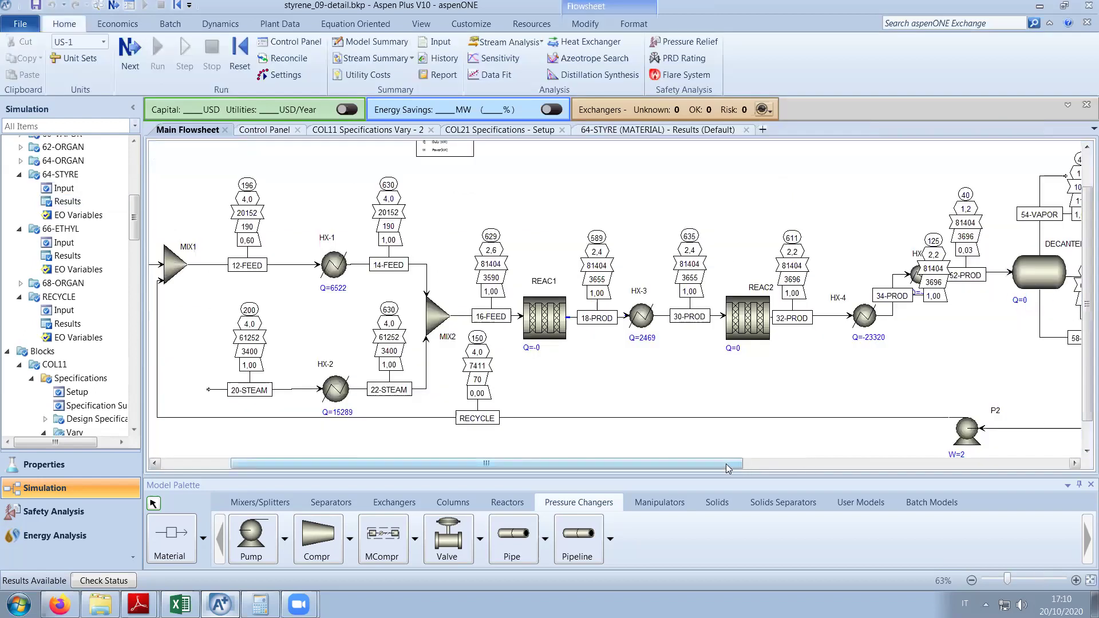
click(1063, 465)
click(1063, 465)
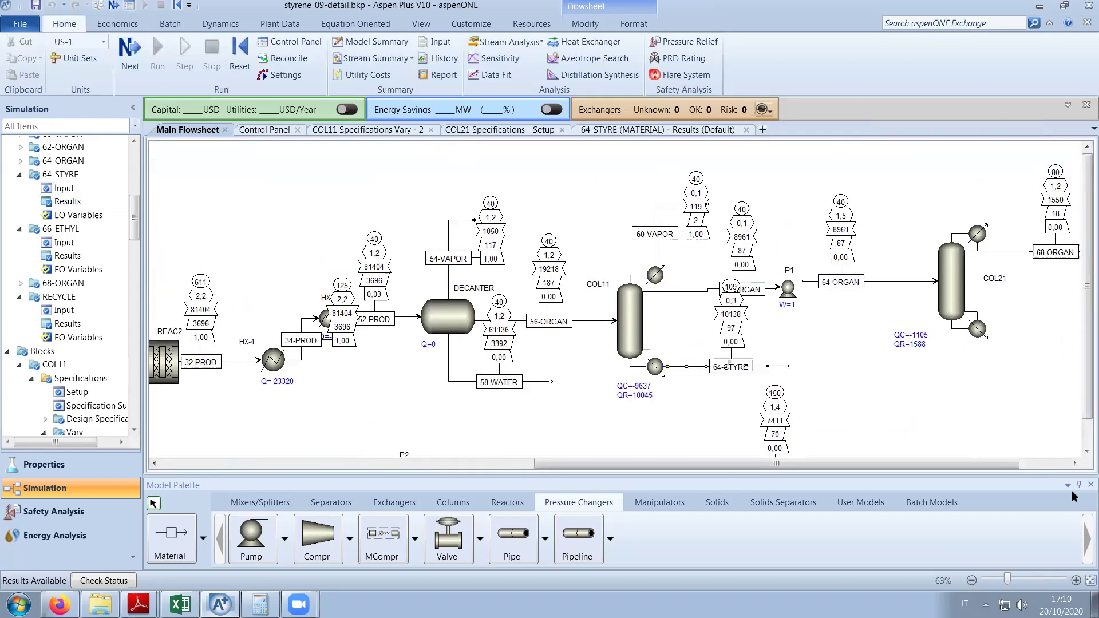
click(1076, 463)
click(1076, 463)
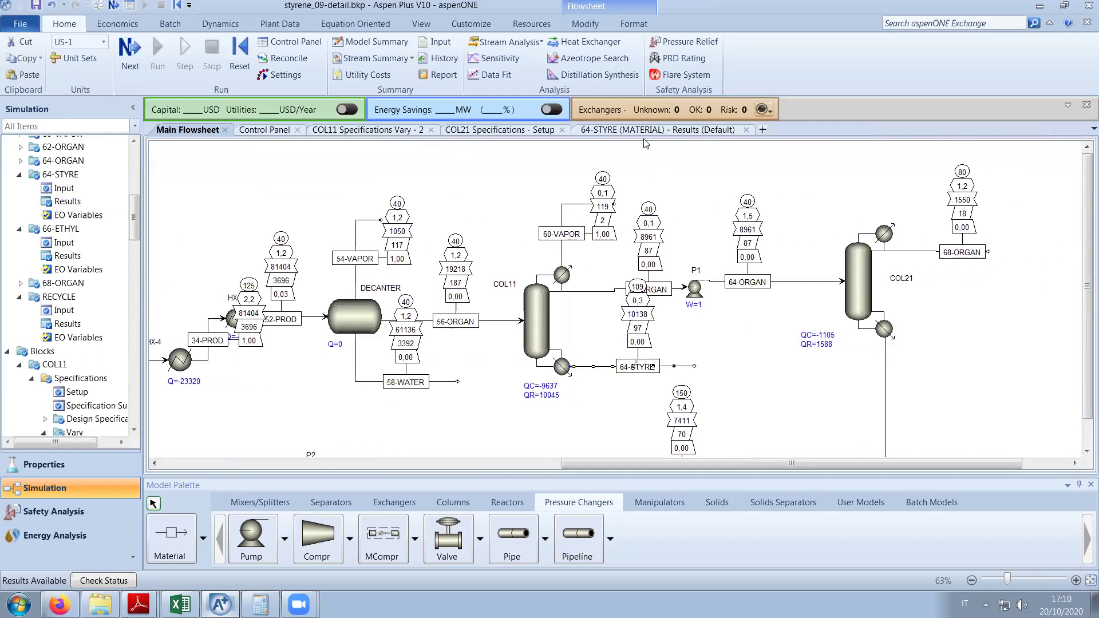
Add streams 60-VAPOR and 68-ORGAN to the 64-STYRE results table to compare the column overhead losses.
click(659, 129)
click(791, 181)
drag(791, 228, 791, 278)
click(754, 299)
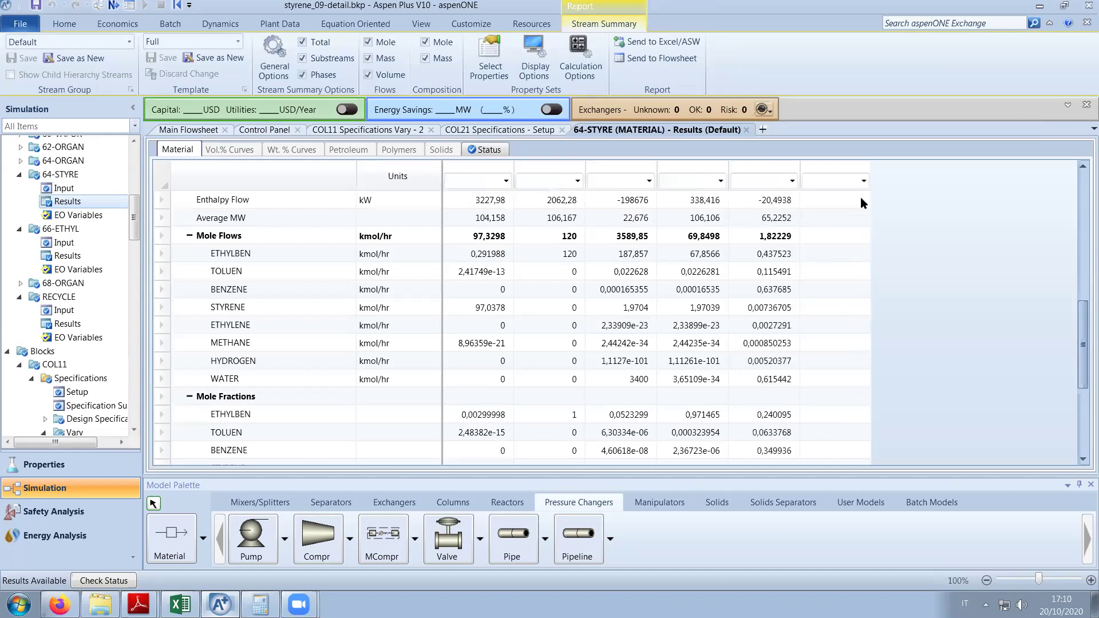
click(864, 181)
scroll(847, 252, down, 2)
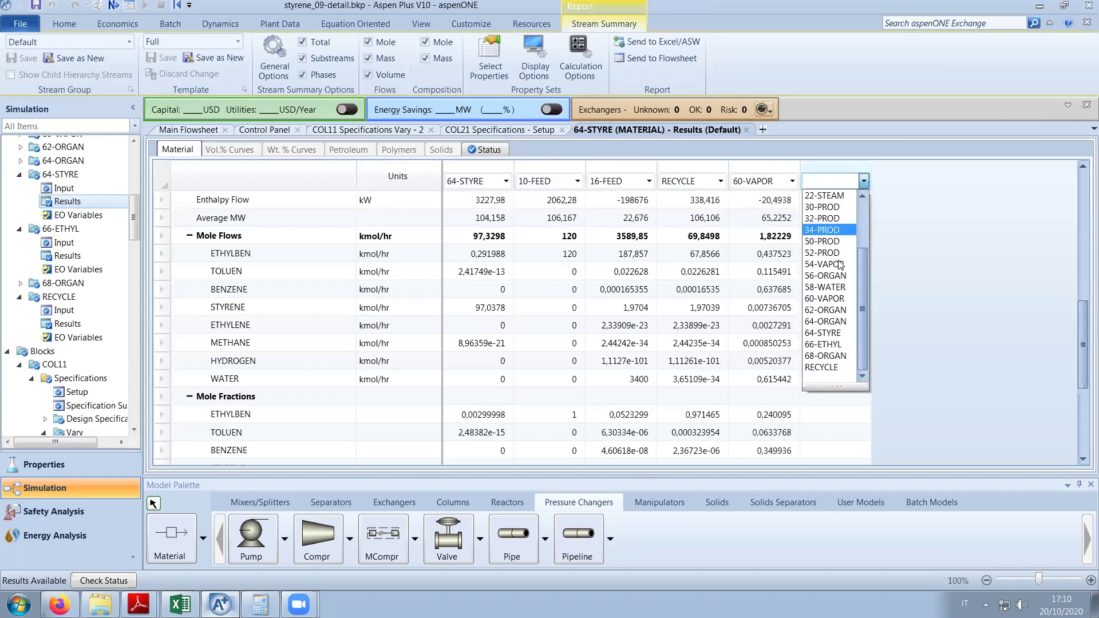
click(823, 356)
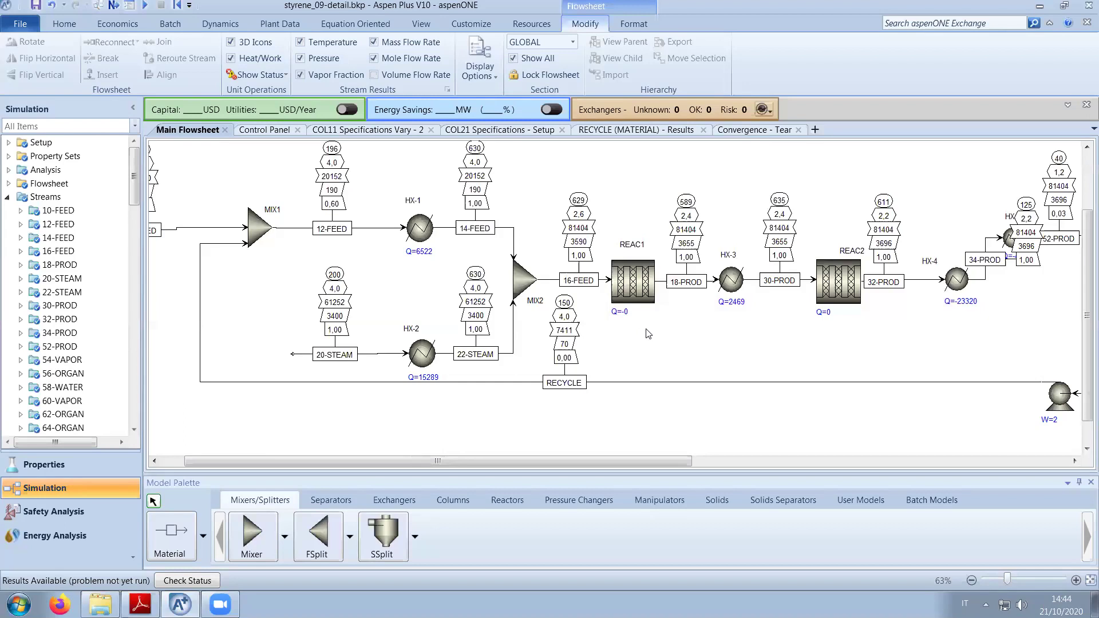
Examine the main flowsheet from the feed and steam mixing through the reactors, decanter and columns to the ethylbenzene recycle.
drag(687, 461, 652, 452)
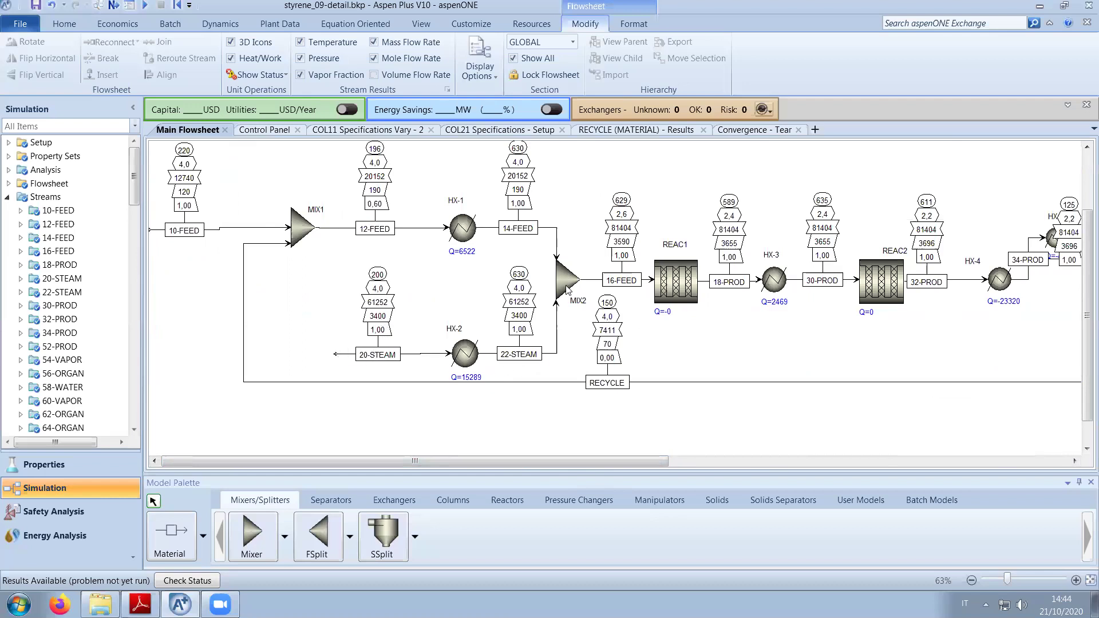
drag(603, 464, 878, 482)
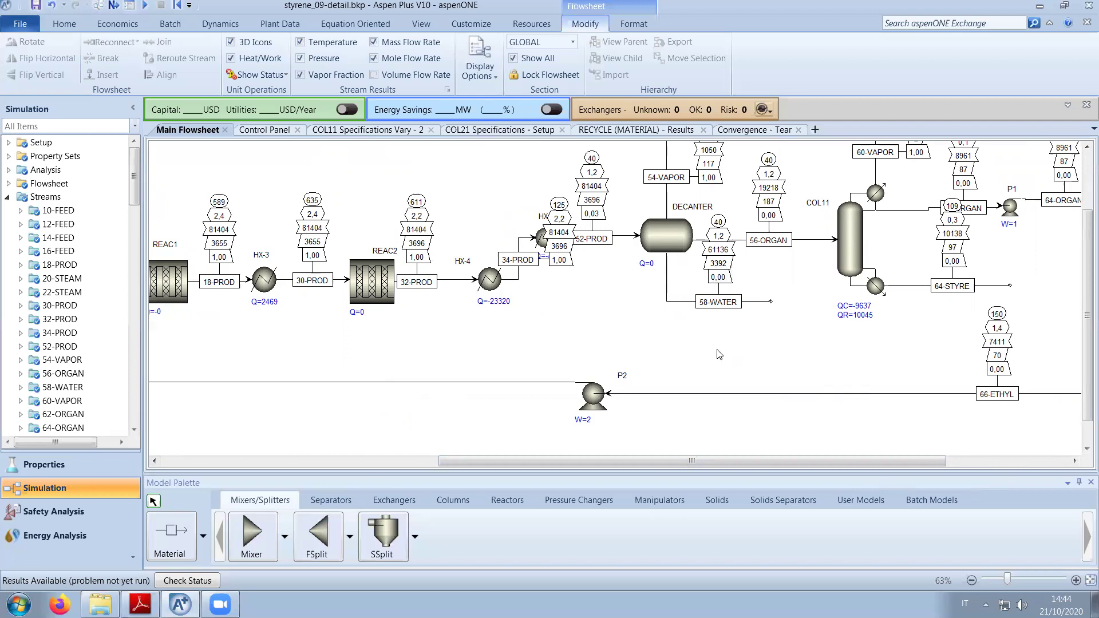
drag(639, 464, 351, 458)
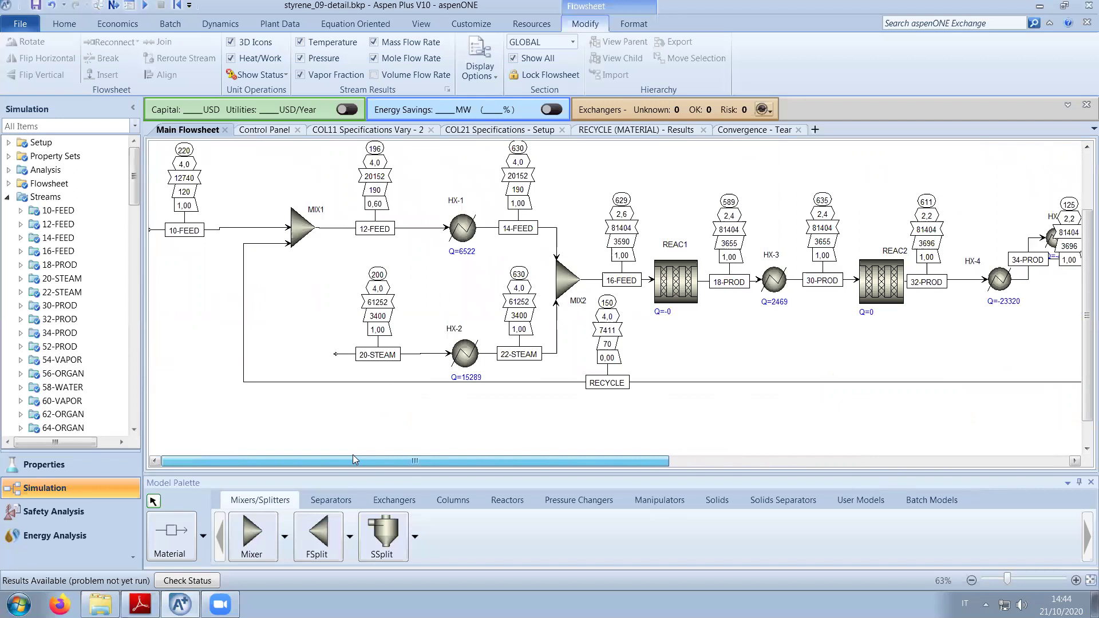
scroll(617, 302, down, 2)
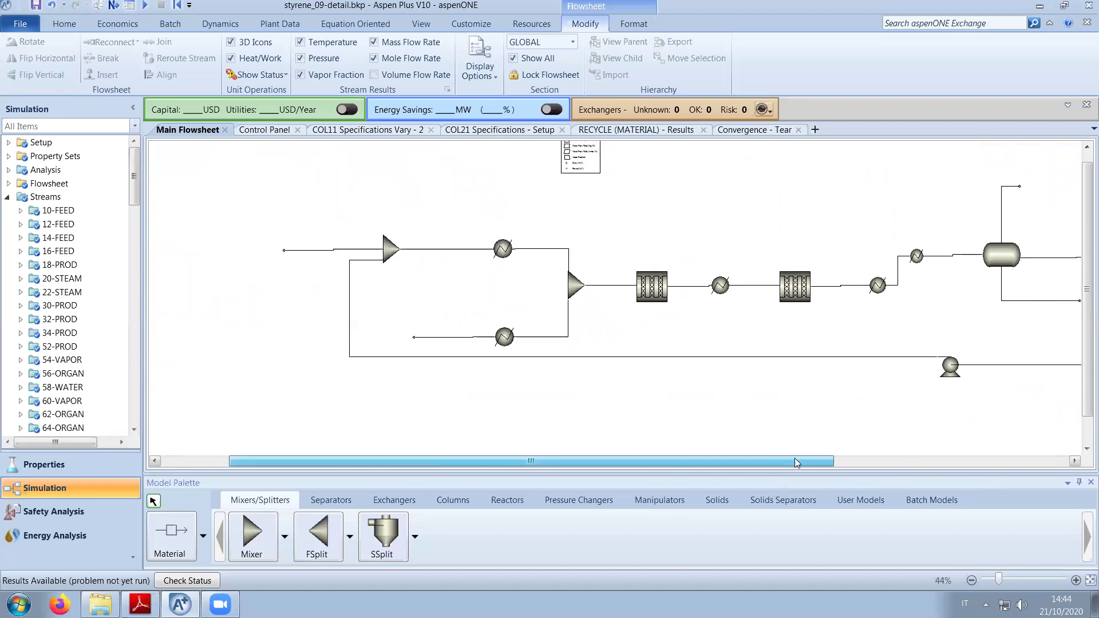
drag(771, 463, 812, 463)
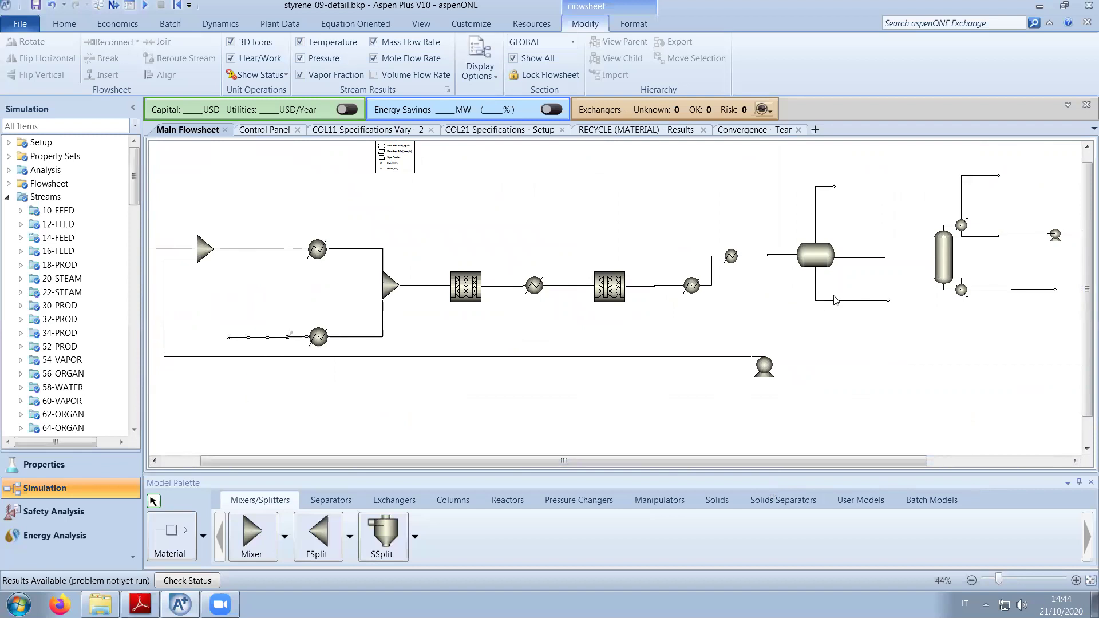
scroll(522, 443, up, 1)
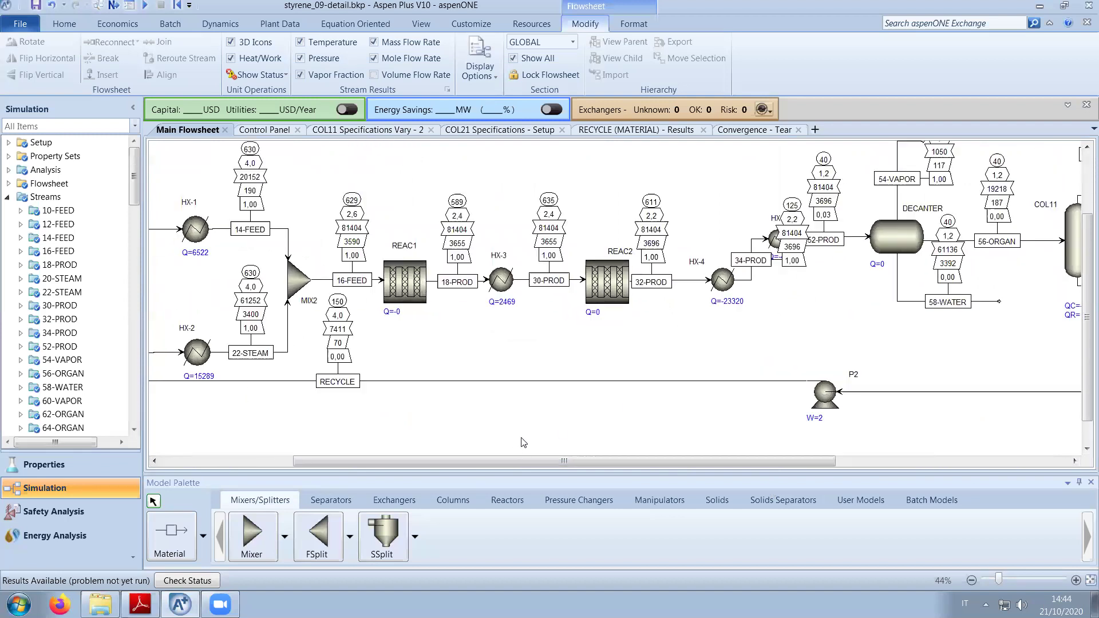
scroll(523, 443, up, 2)
drag(415, 461, 354, 461)
scroll(483, 443, down, 1)
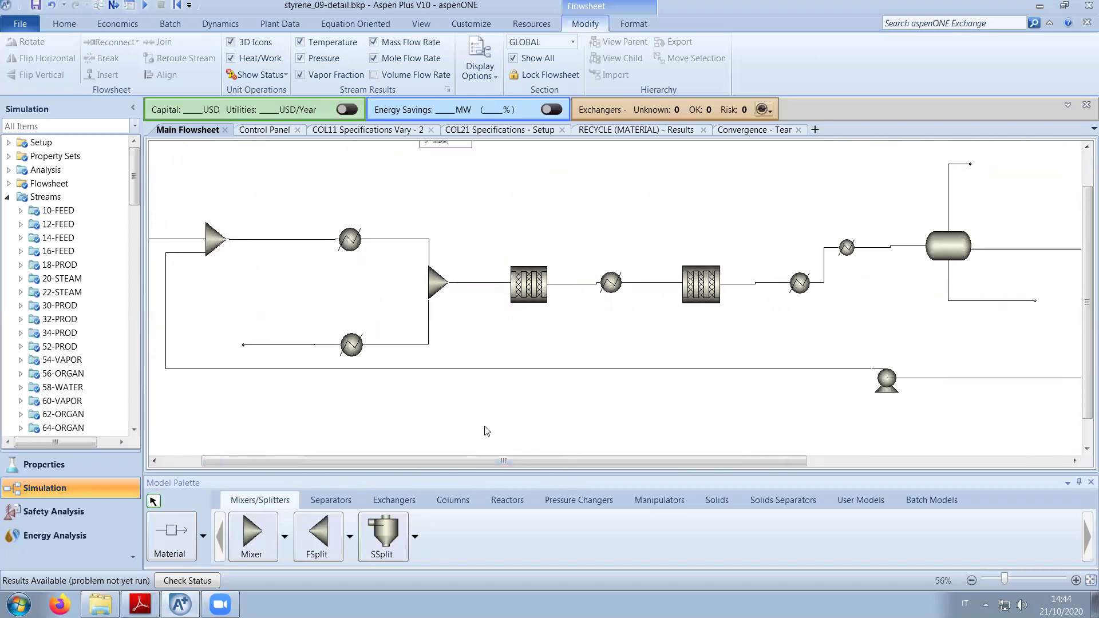
drag(503, 461, 818, 461)
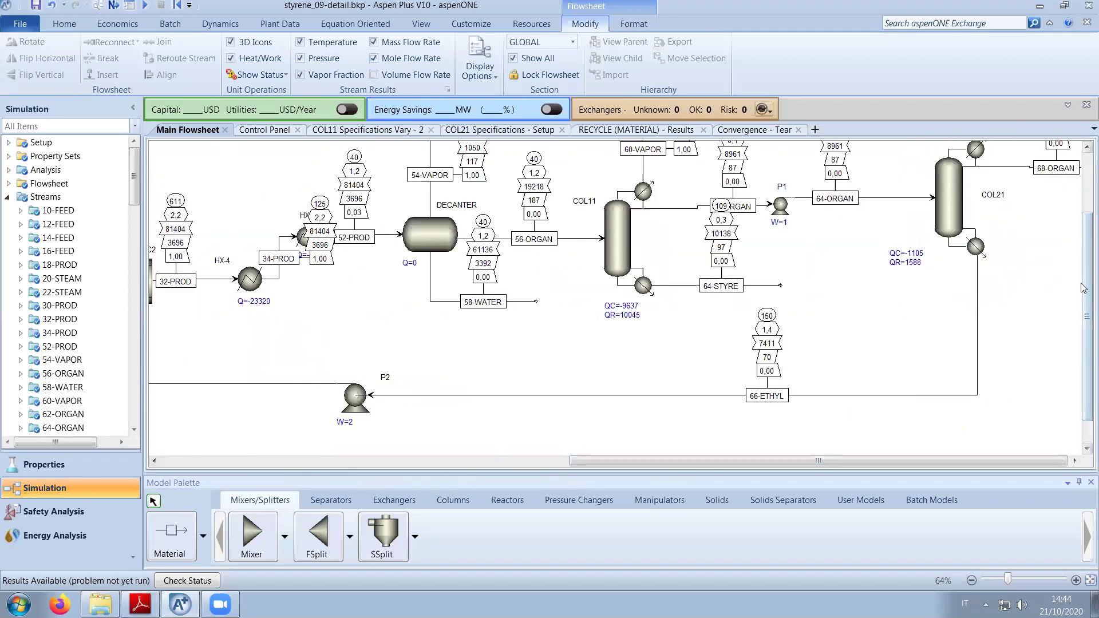
drag(1084, 312, 1073, 337)
drag(822, 462, 514, 467)
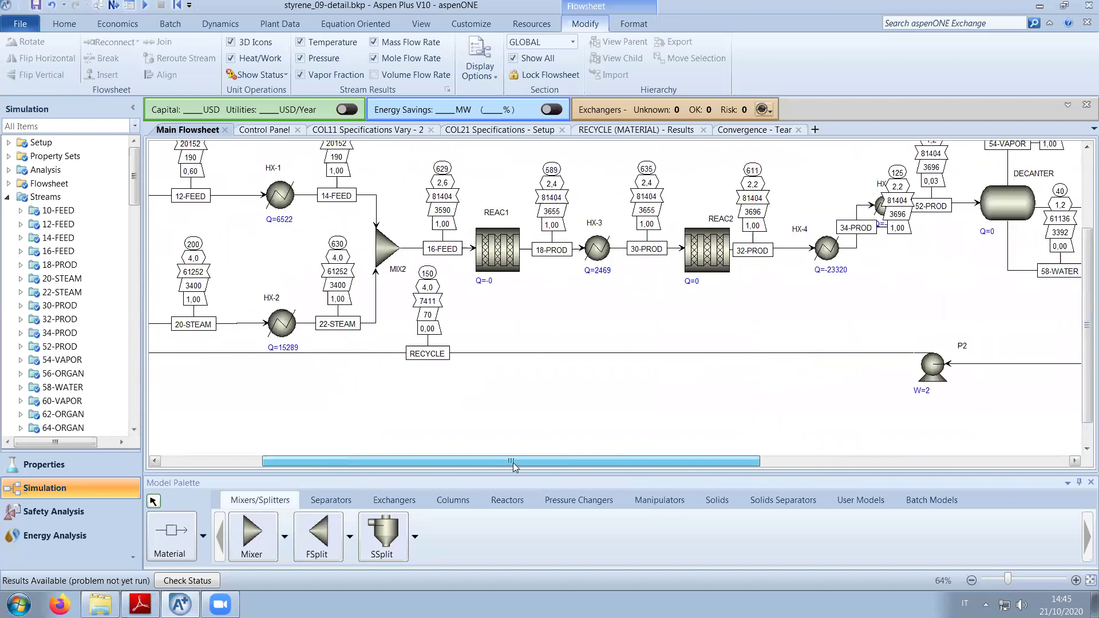
drag(514, 467, 493, 488)
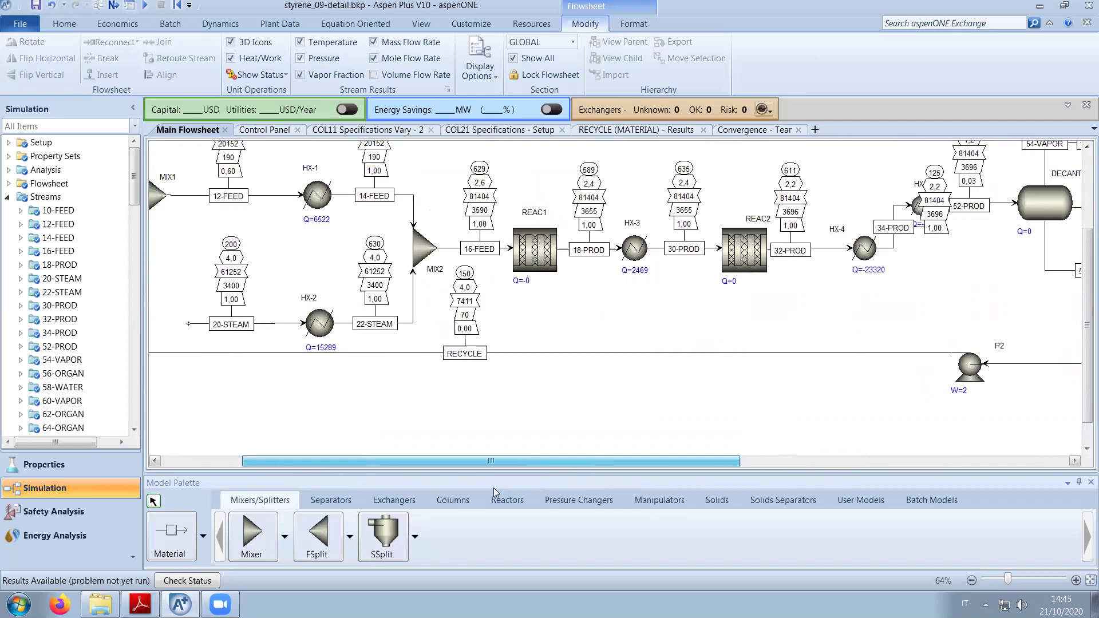
Show the section from the DECANTER to COL21, highlight the 54-VAPOR stream leaving the decanter, and clear the selection.
drag(494, 488, 756, 503)
drag(1084, 377, 1085, 266)
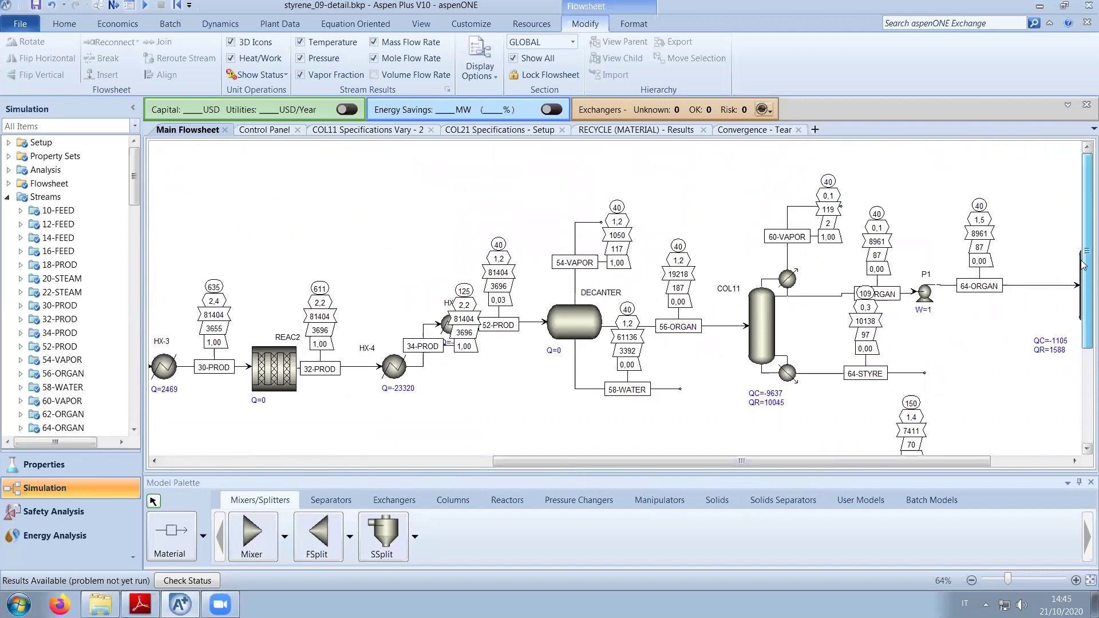
drag(978, 467, 1018, 467)
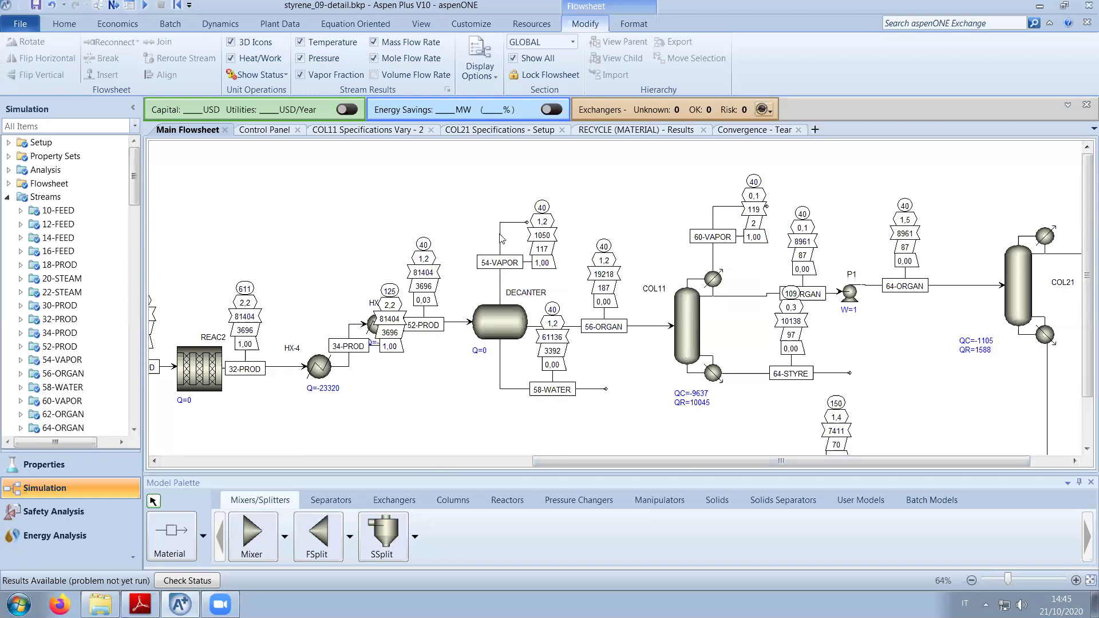
click(499, 312)
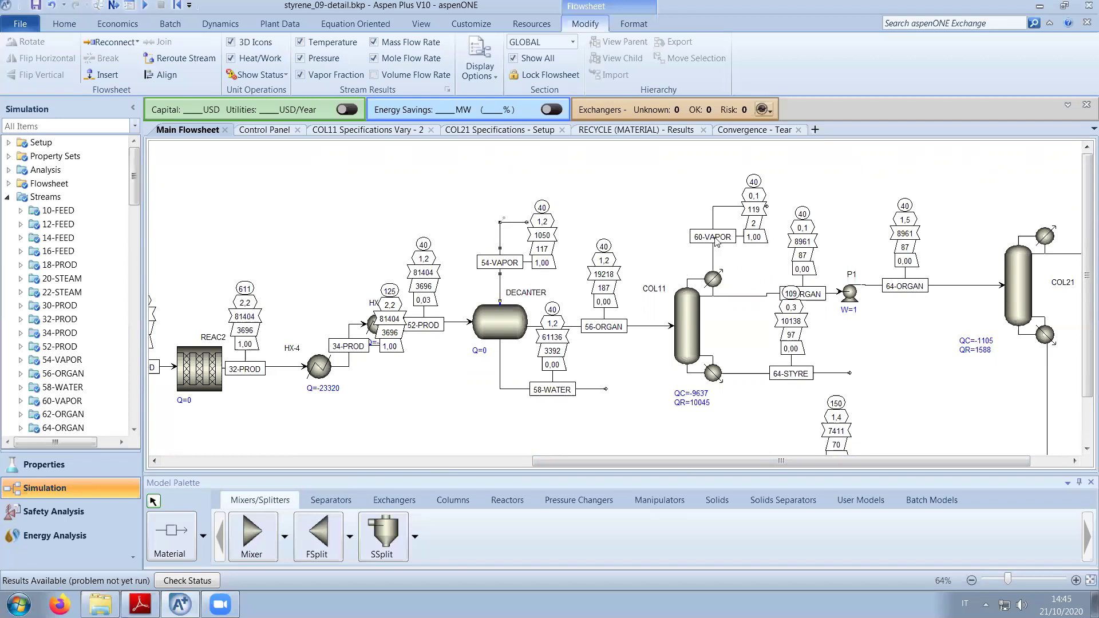
click(653, 376)
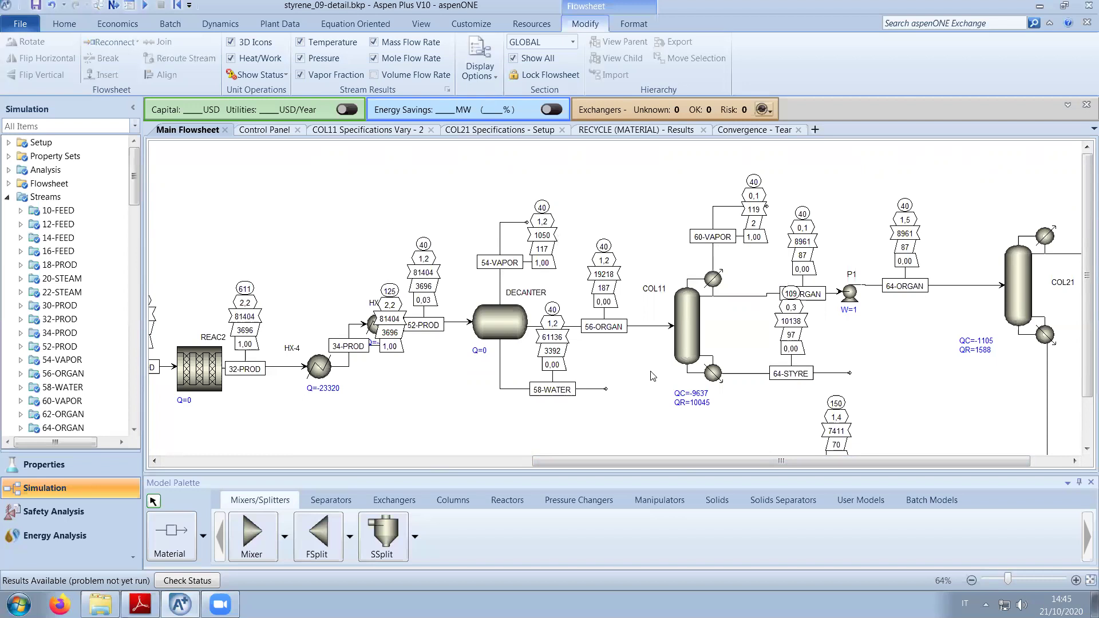
Open the results of the 58-WATER stream leaving the decanter and expand its mole flows and mole fractions.
scroll(852, 375, down, 2)
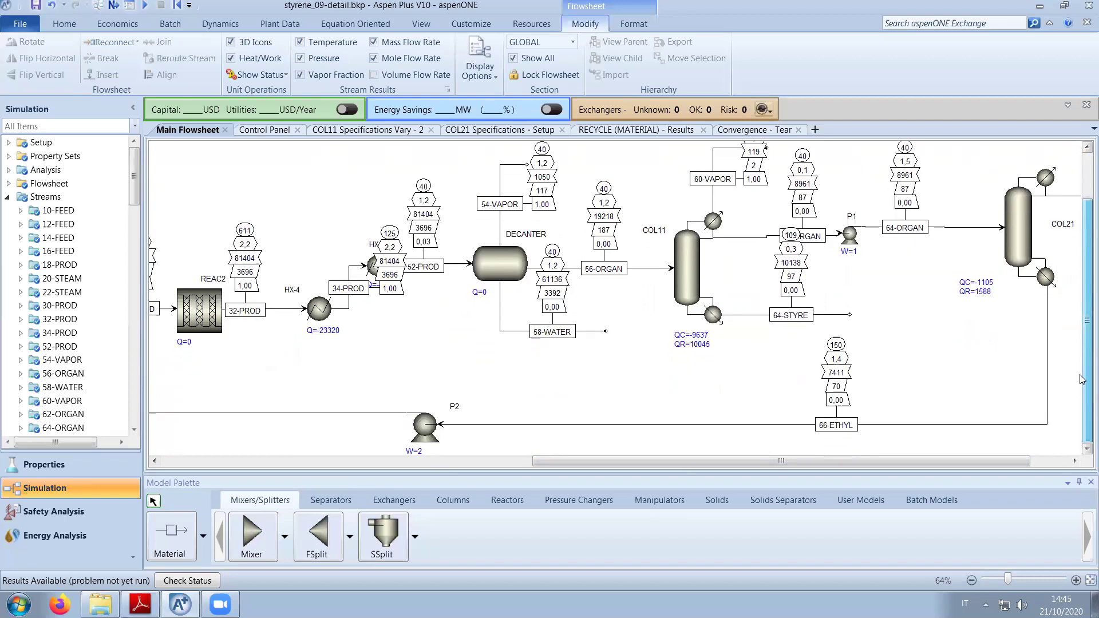
drag(847, 465, 655, 466)
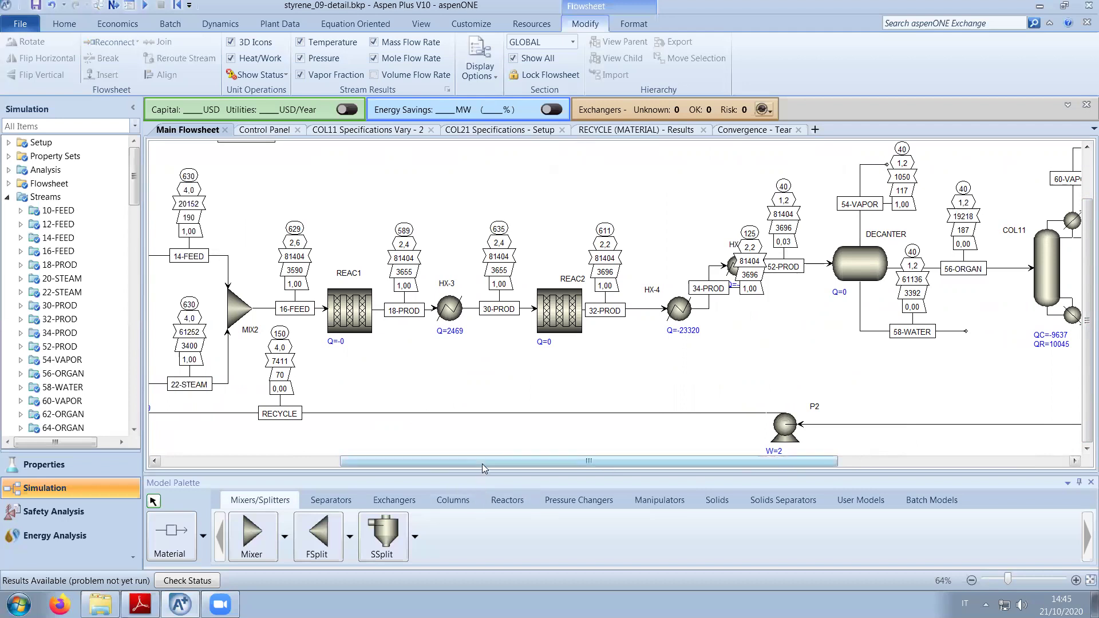
drag(809, 466, 877, 466)
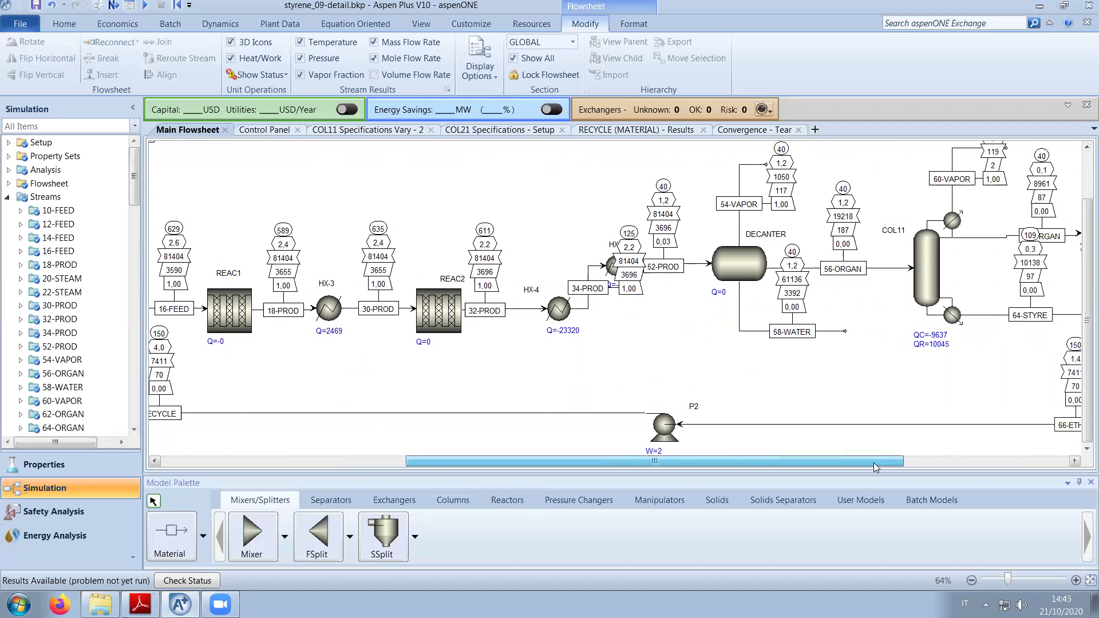
double_click(753, 335)
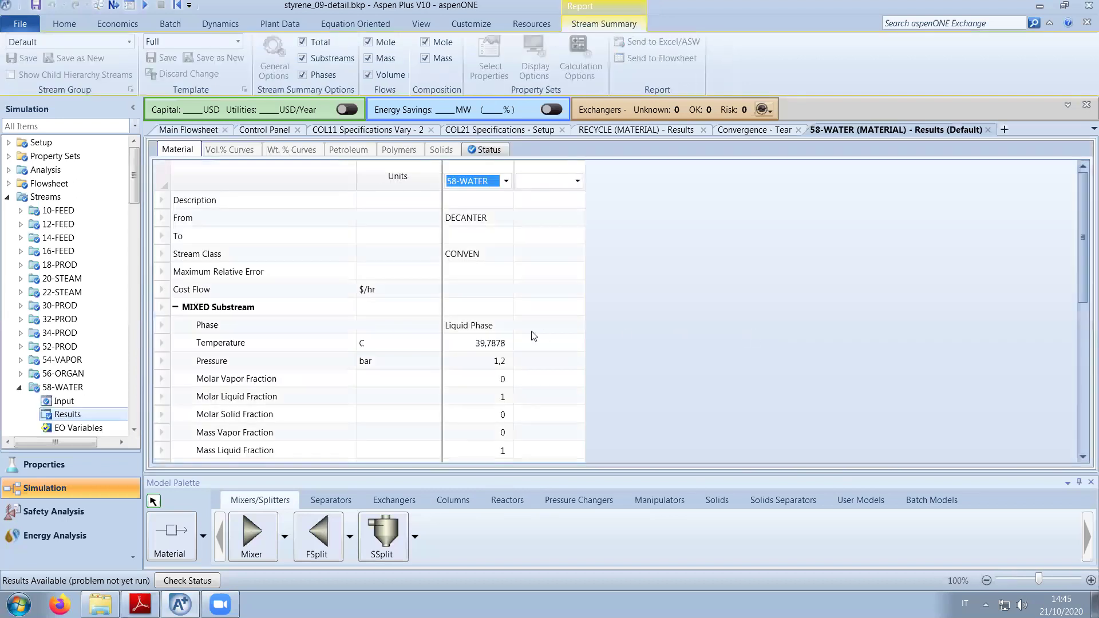
drag(1082, 198, 1082, 344)
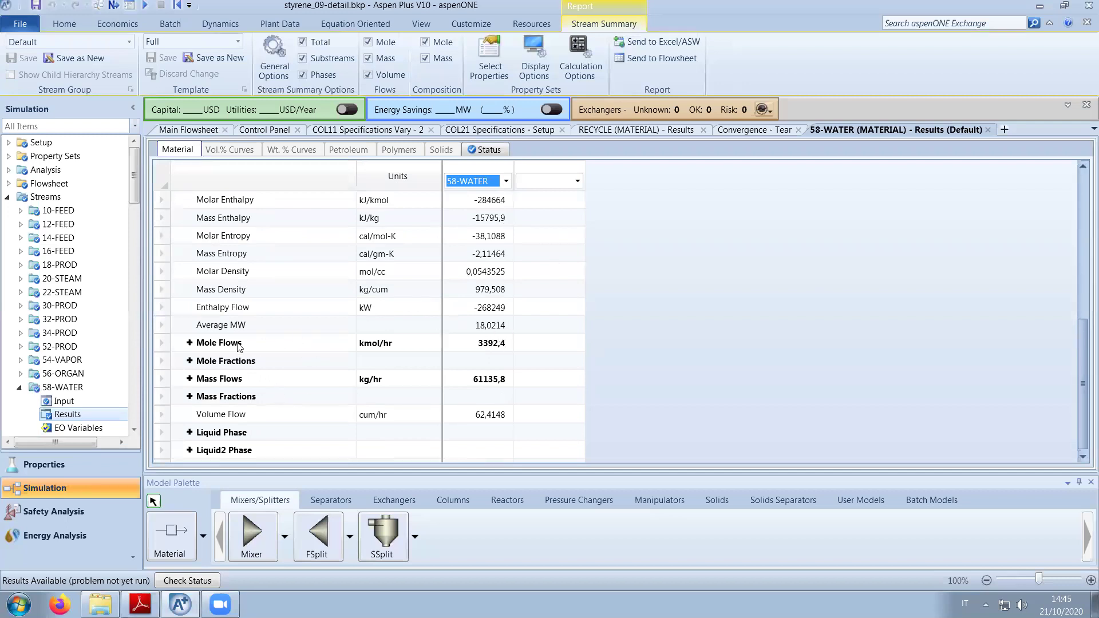
click(190, 343)
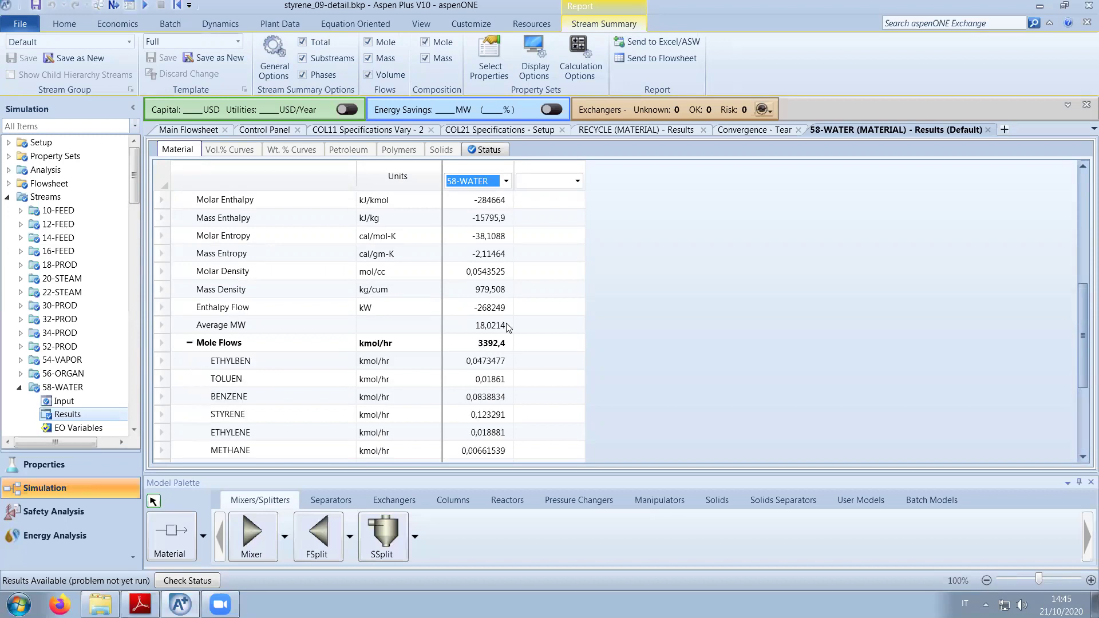
scroll(509, 327, down, 2)
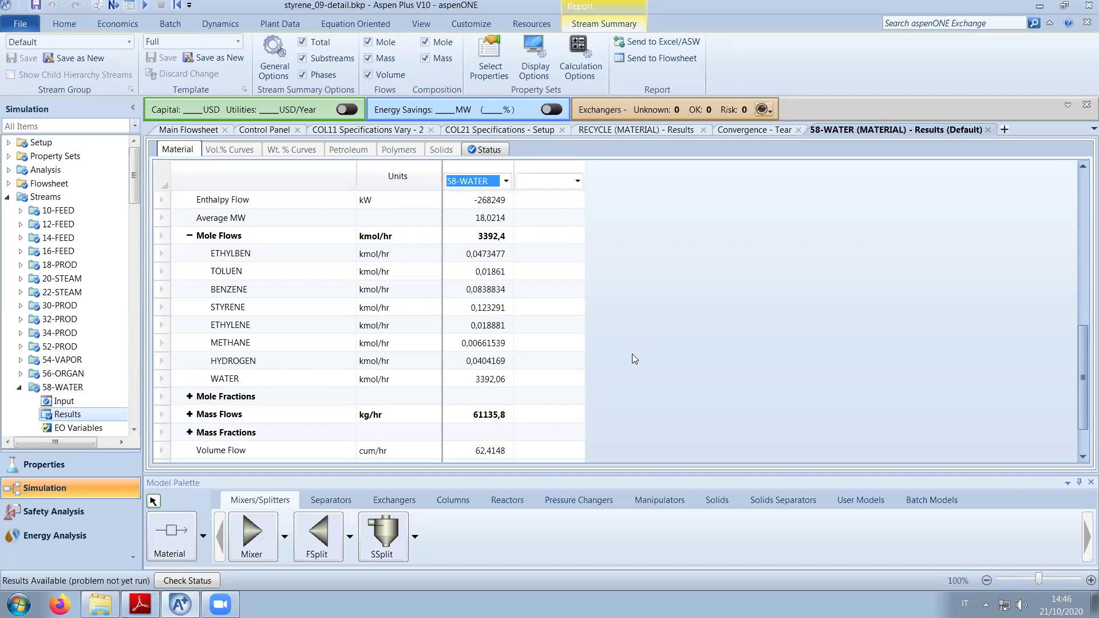
click(189, 397)
scroll(608, 365, down, 3)
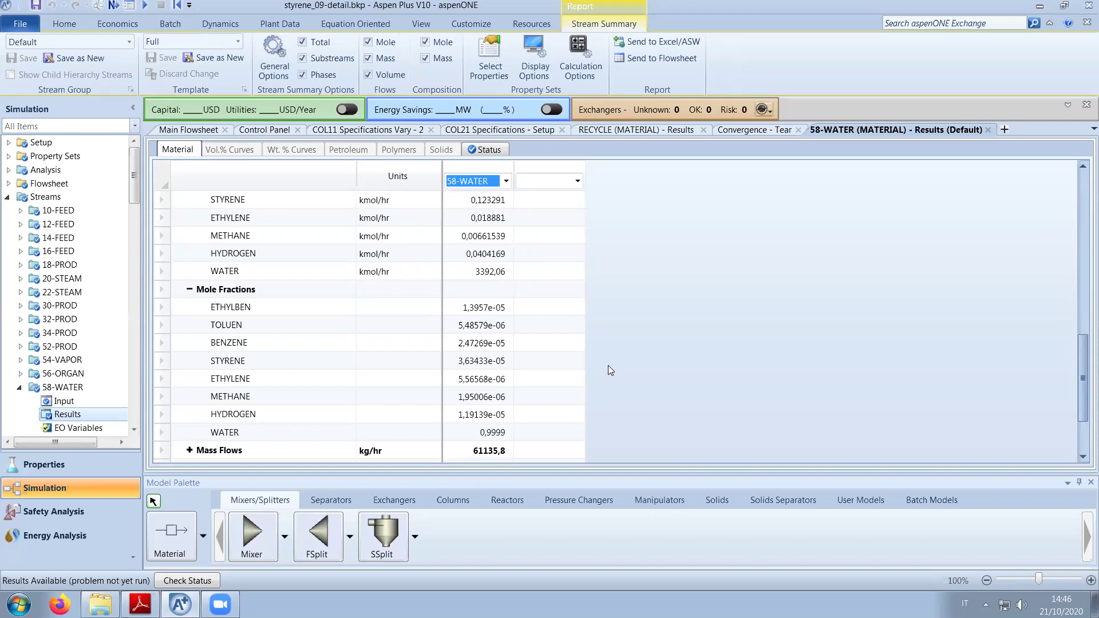
Return to the main flowsheet and shift pump P2 along the recycle line so it sits below HX-4.
click(209, 129)
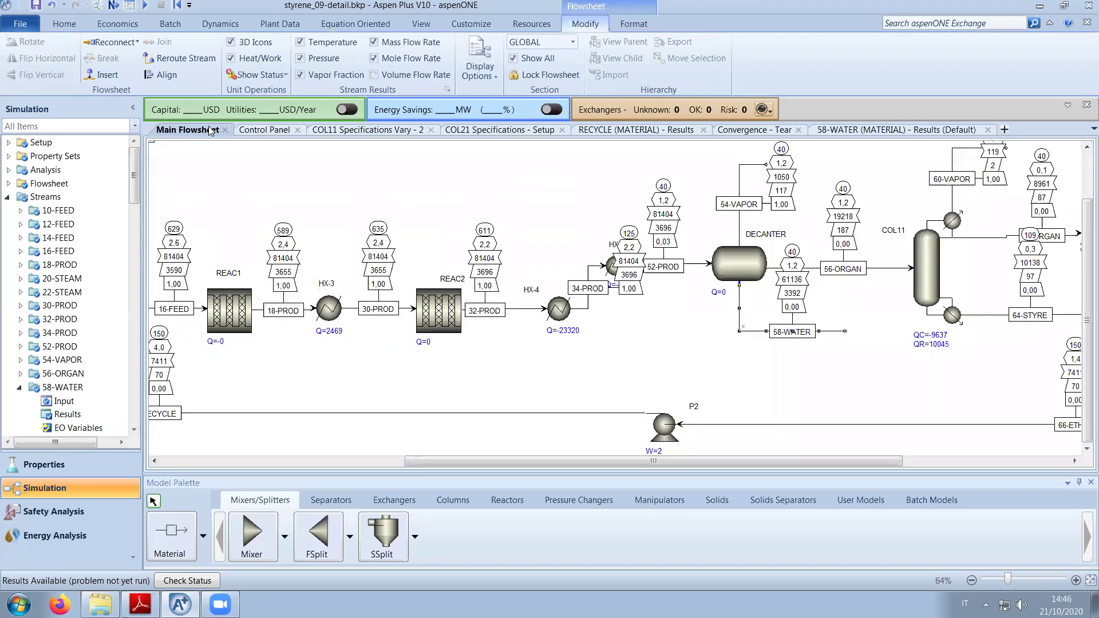
click(756, 362)
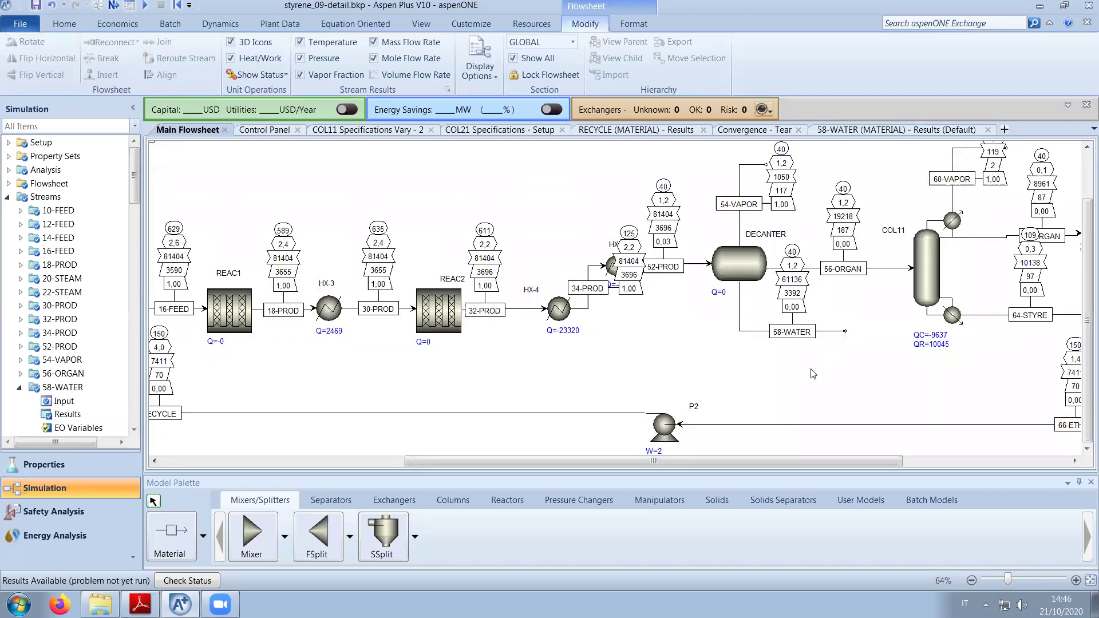
mouse_move(786, 465)
mouse_down()
mouse_move(576, 470)
mouse_move(785, 477)
mouse_up()
drag(664, 426, 558, 429)
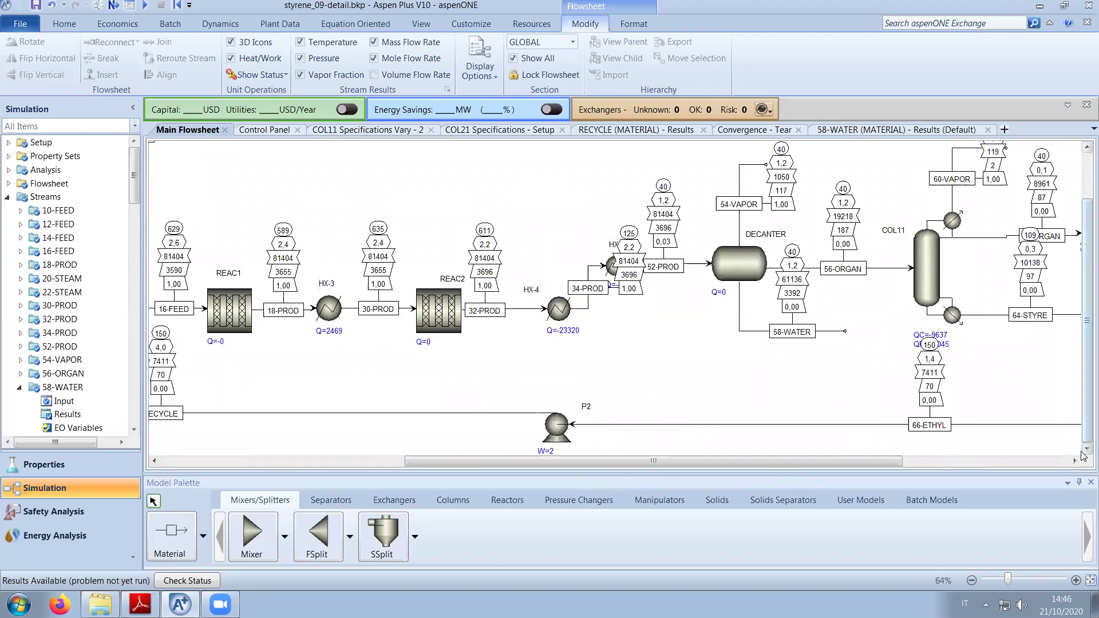
Center the REAC2 name label directly above its reactor block.
click(1084, 450)
scroll(1084, 456, down, 5)
drag(767, 461, 596, 469)
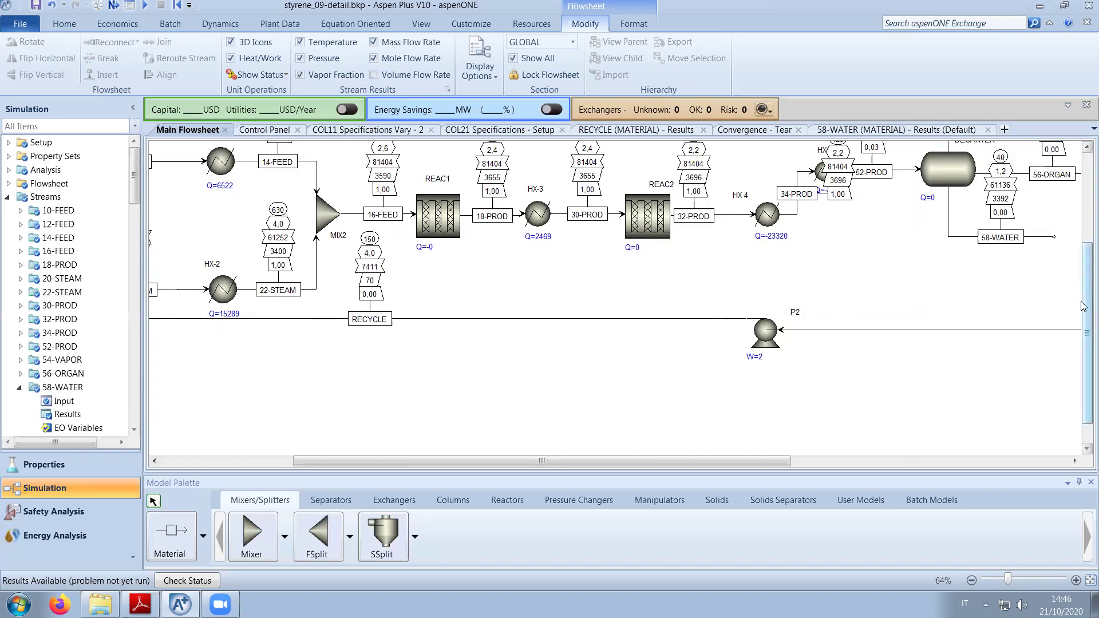
drag(1085, 302, 1085, 253)
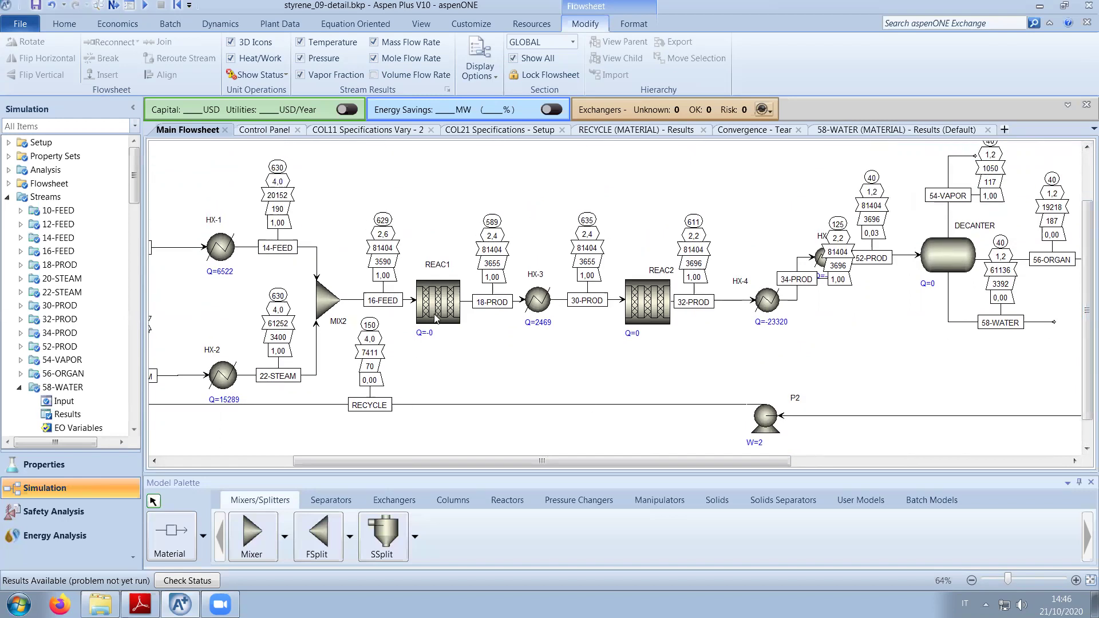
click(650, 327)
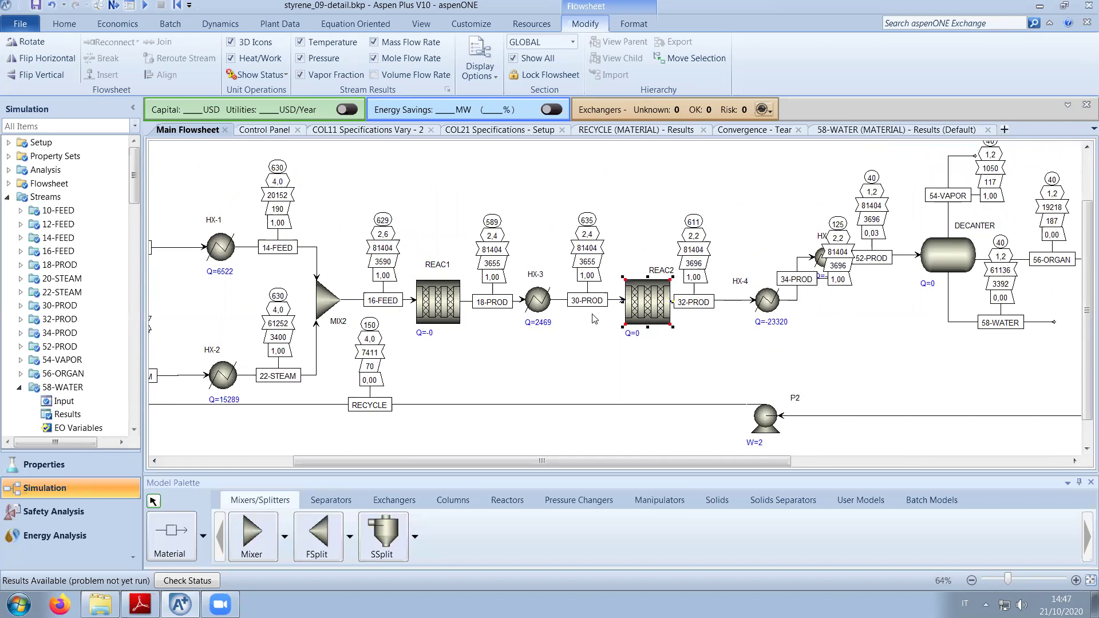
drag(670, 275, 654, 265)
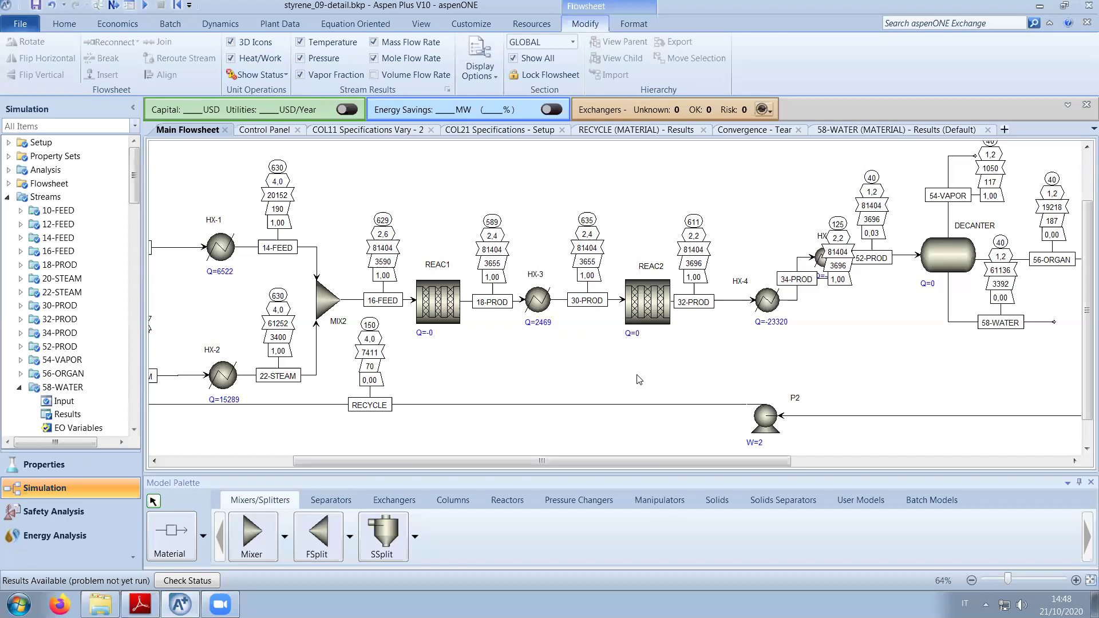
Examine the flowsheet from the feed and steam heaters through the reactors to the decanter water outlet and the recycle line.
scroll(1084, 447, down, 1)
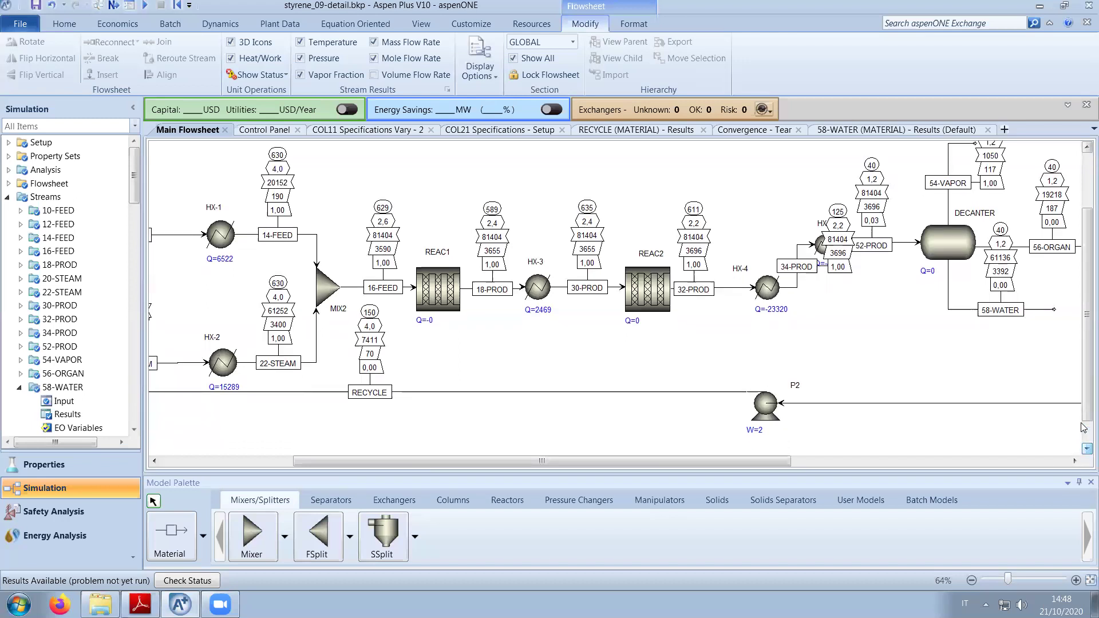
drag(1084, 403, 1083, 455)
scroll(891, 405, down, 5)
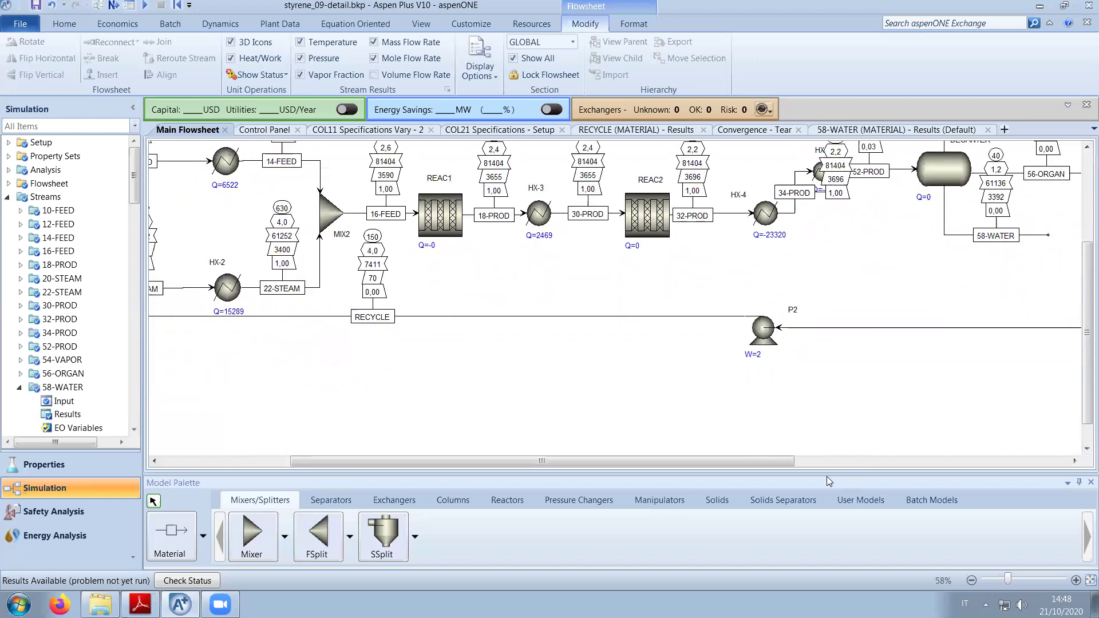
scroll(848, 461, up, 3)
drag(848, 461, 809, 465)
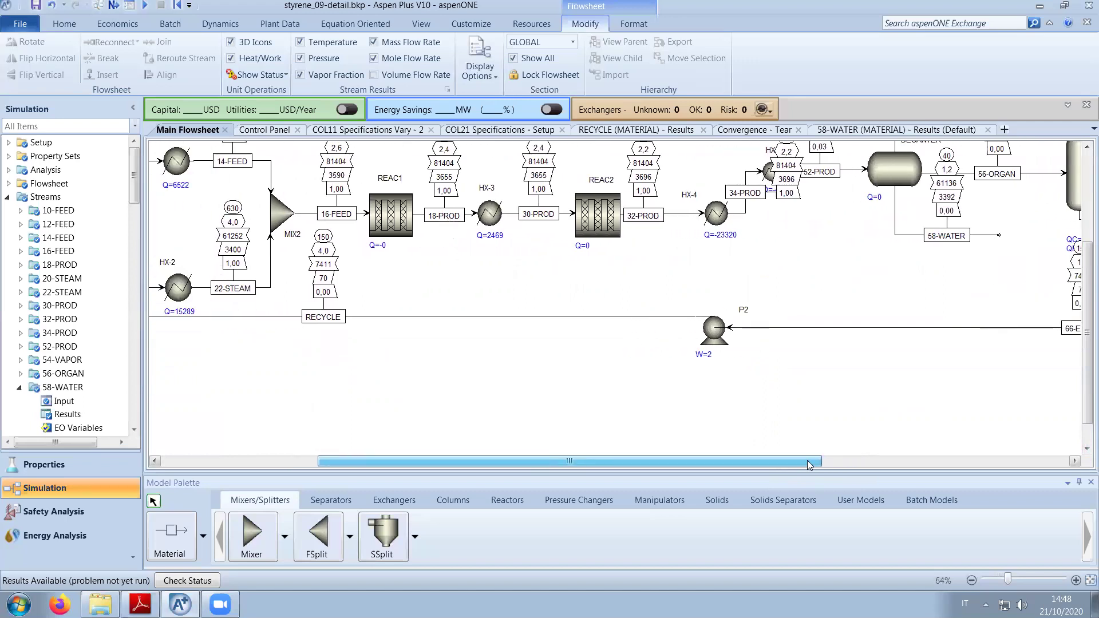
drag(809, 465, 708, 469)
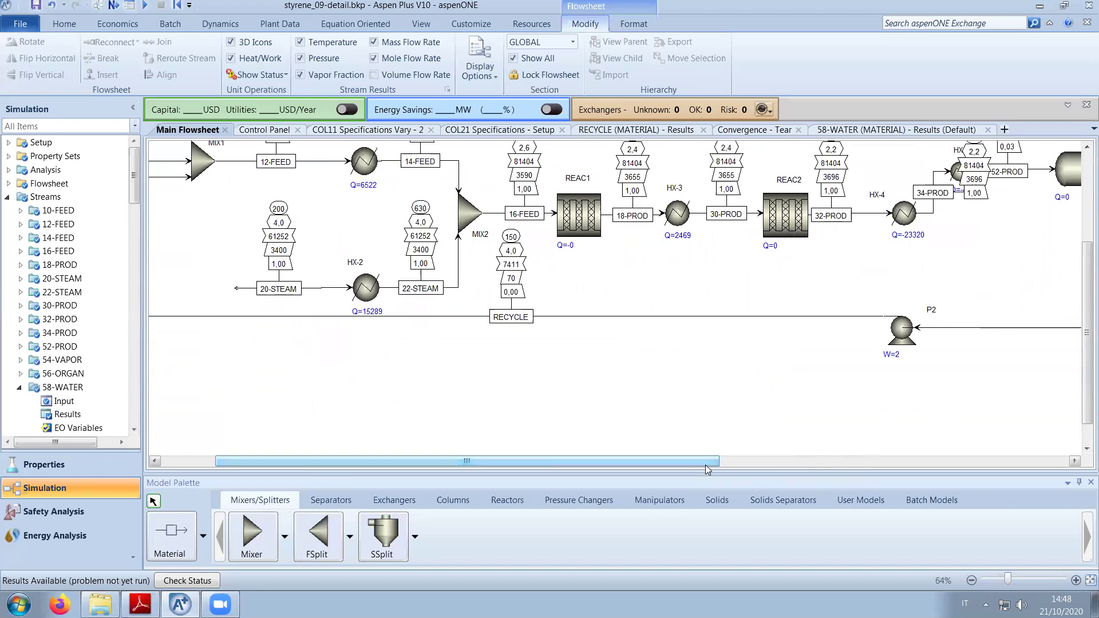
drag(708, 465, 730, 456)
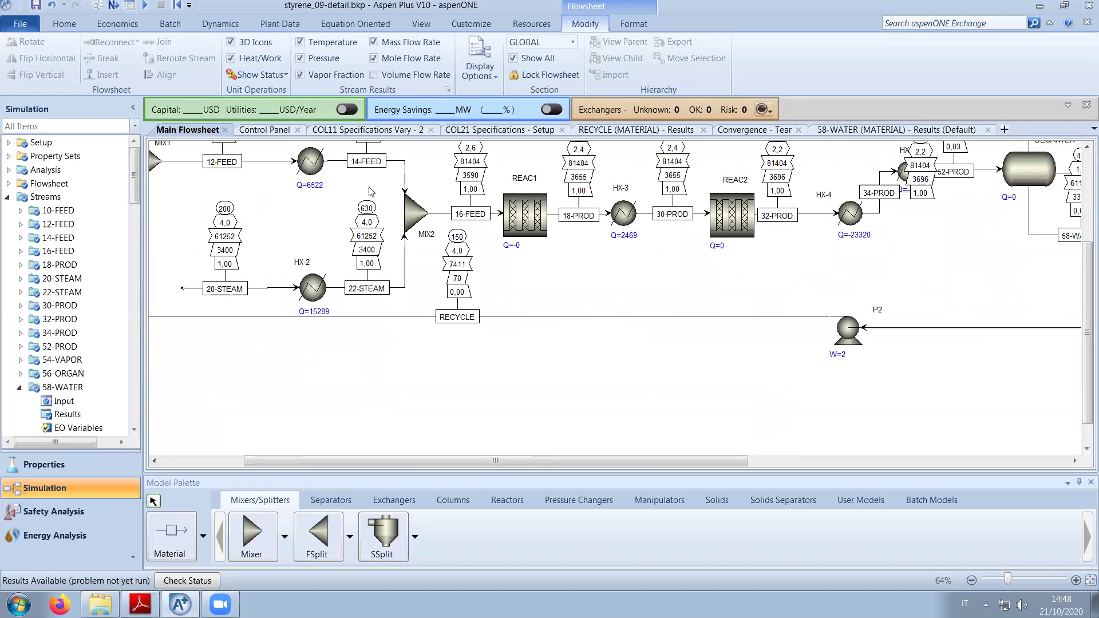
drag(1085, 302, 1084, 257)
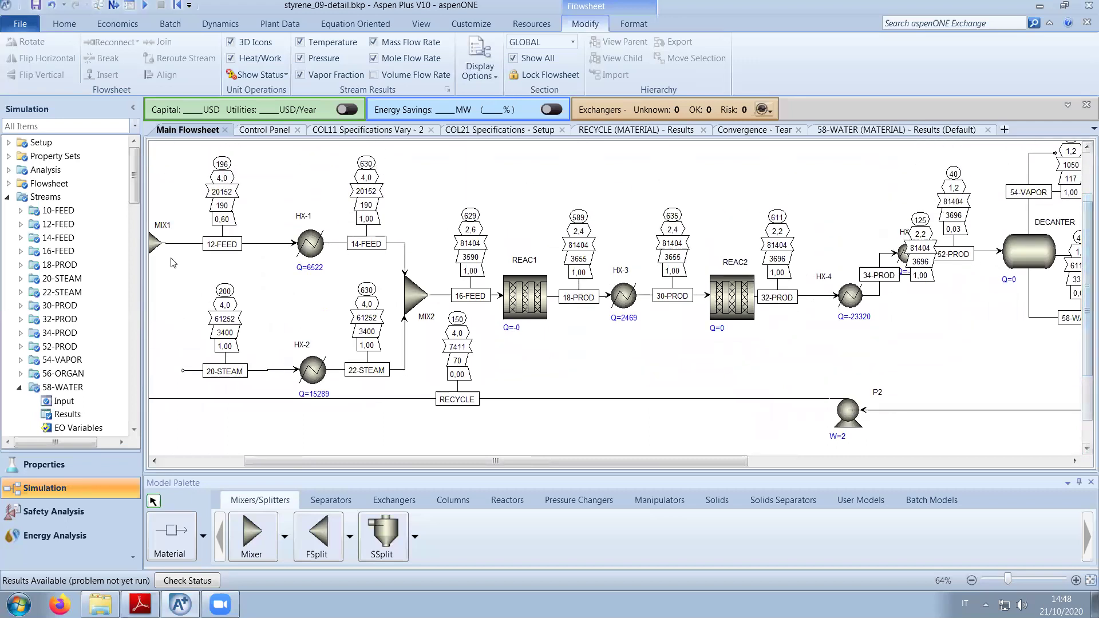
drag(491, 461, 638, 471)
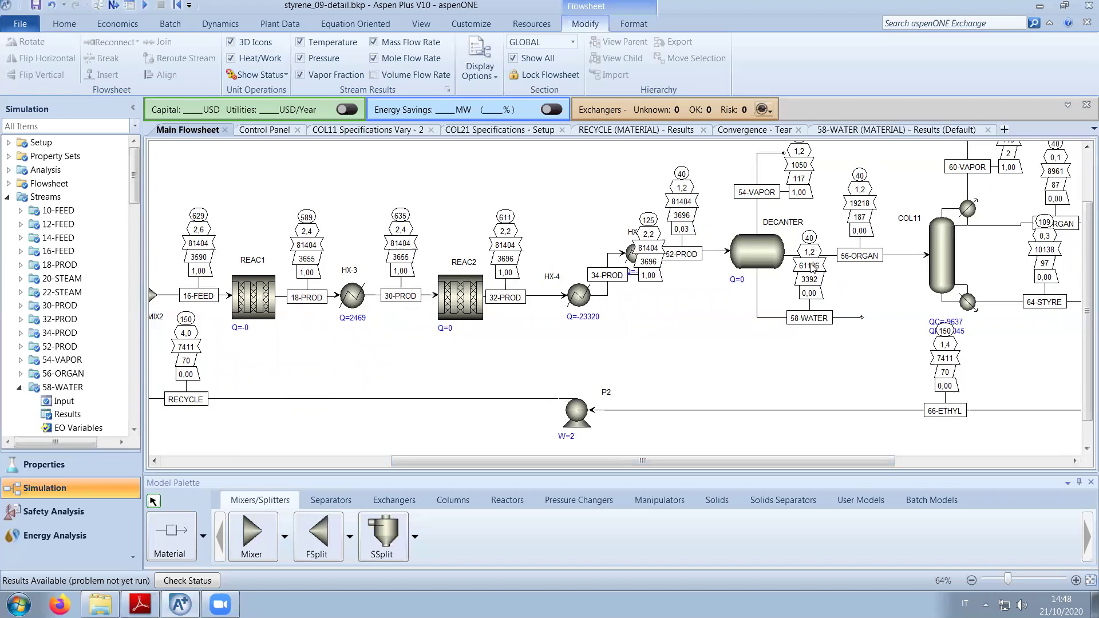
Place a new pump block named P3 in the empty area below pump P2.
scroll(859, 330, down, 3)
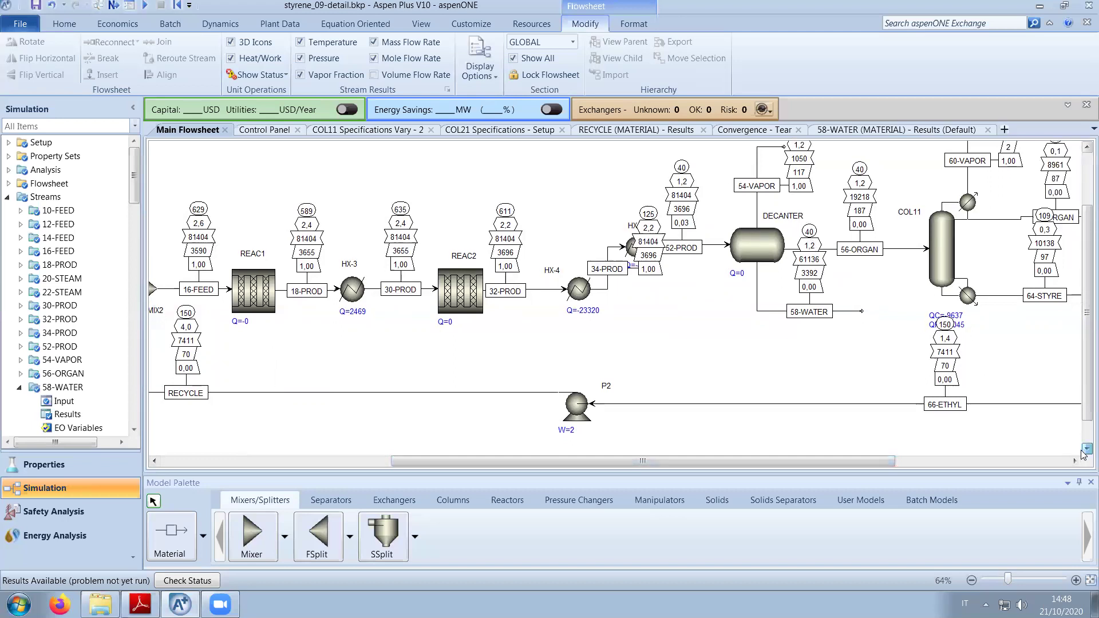
click(579, 500)
click(252, 537)
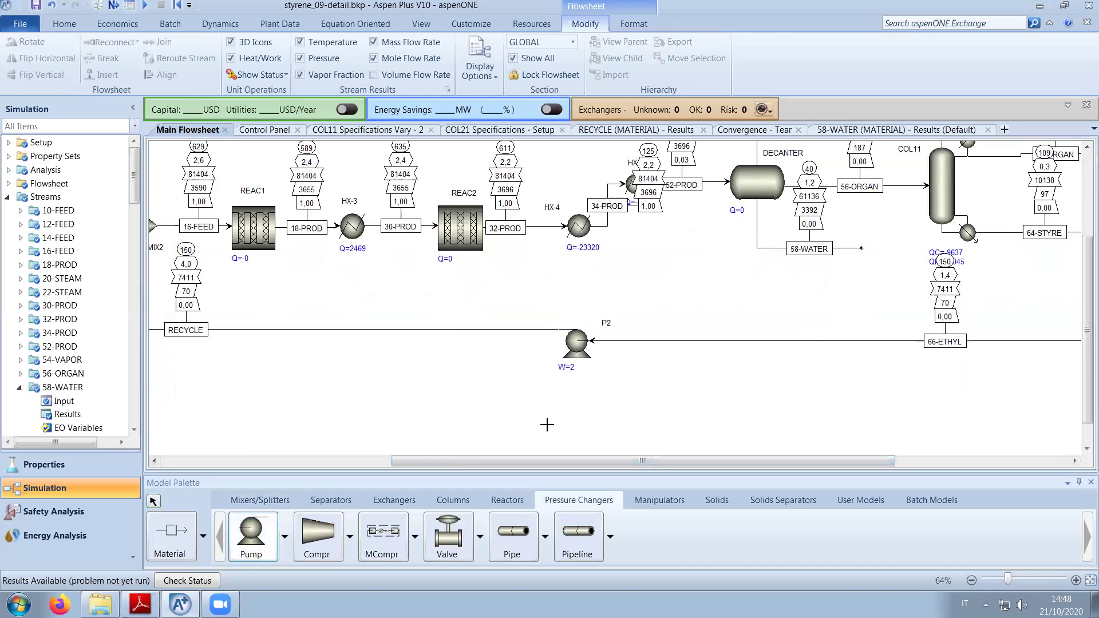
click(579, 421)
text(P3)
key(Return)
Flip the P3 pump icon horizontally.
right_click(579, 422)
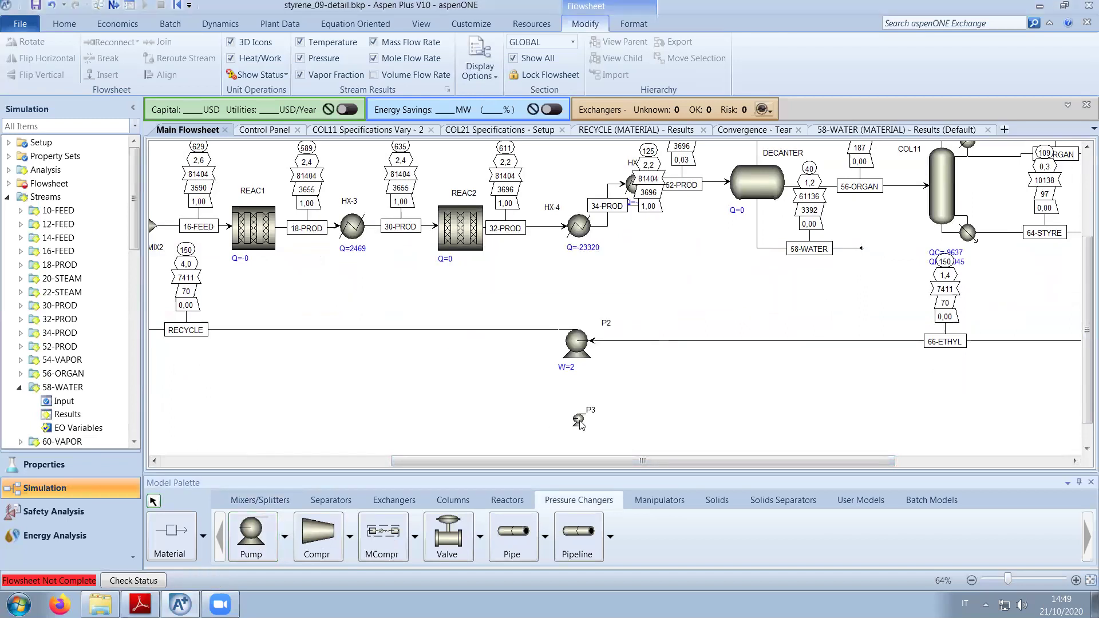
click(576, 424)
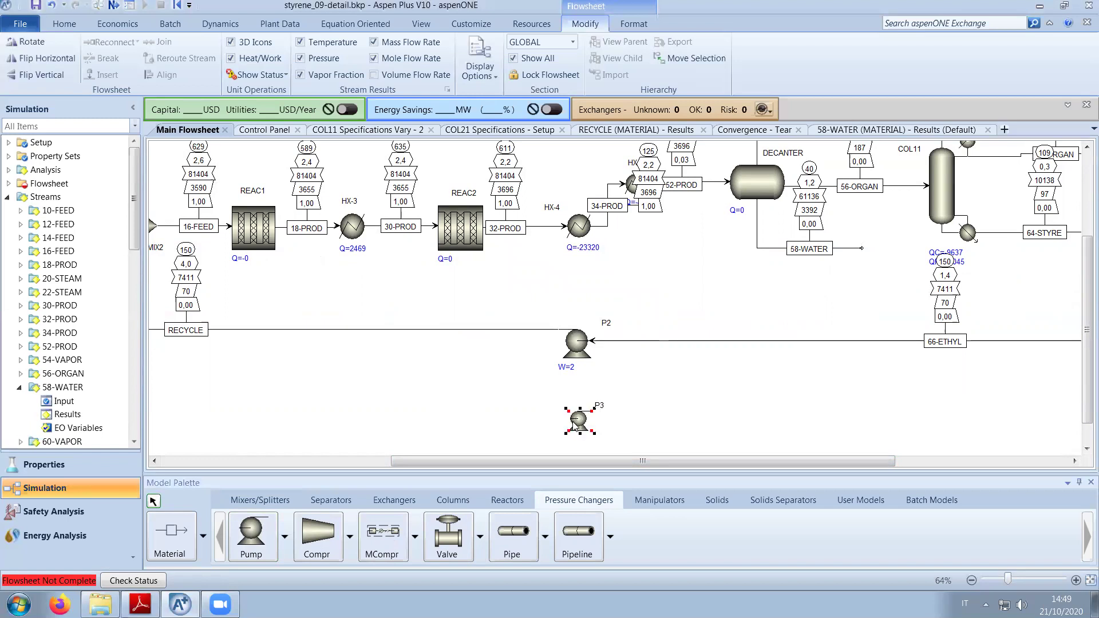
right_click(574, 424)
mouse_move(671, 375)
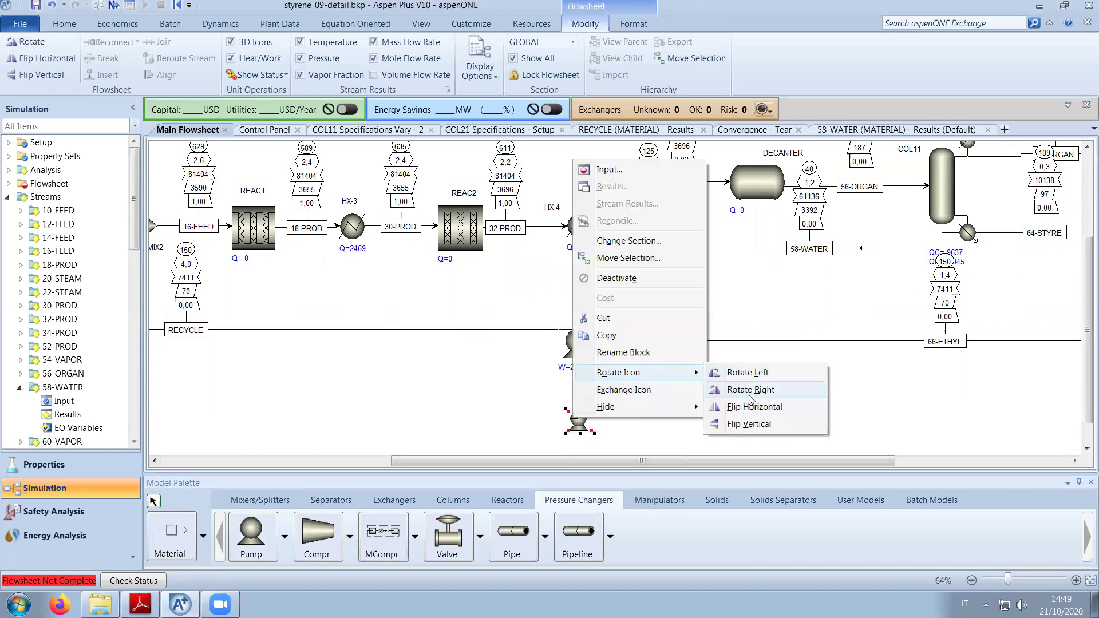
click(750, 391)
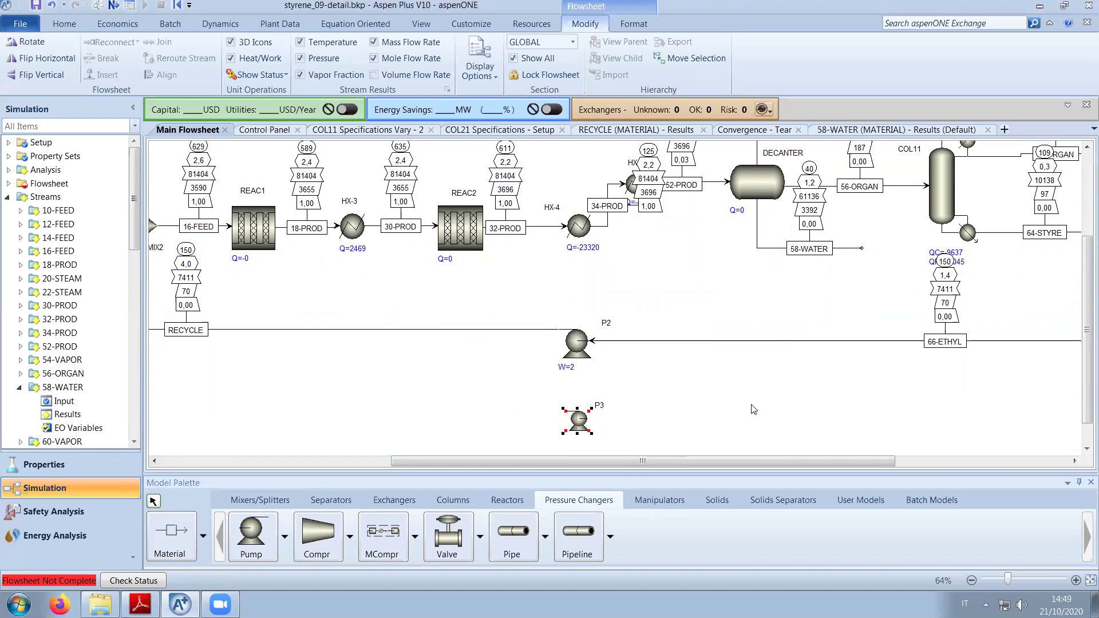
Reconnect the destination of the 58-WATER stream to the inlet of pump P3.
right_click(848, 250)
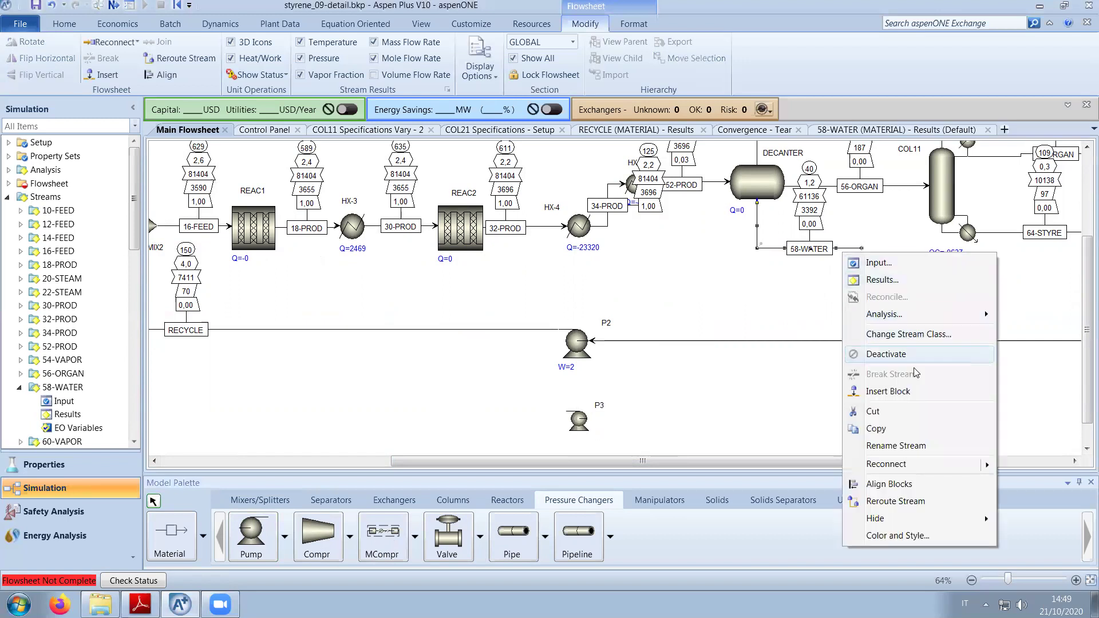
mouse_move(913, 469)
click(756, 468)
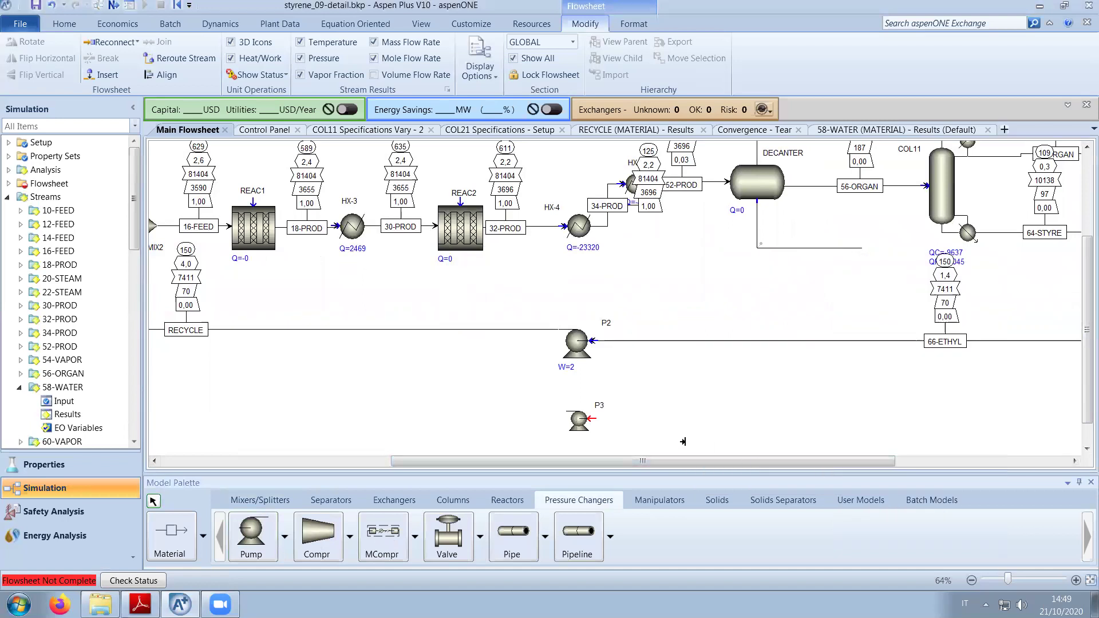
click(591, 420)
click(876, 411)
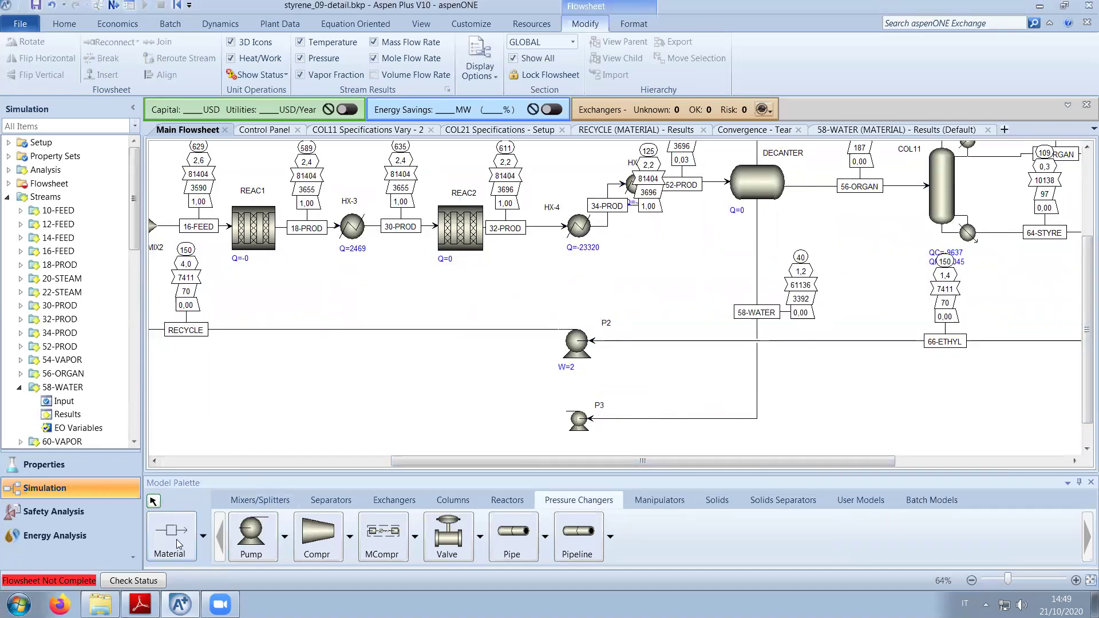
Add a material stream named 24-FW from the outlet of pump P3, ending in the free space beside it.
drag(695, 462, 530, 472)
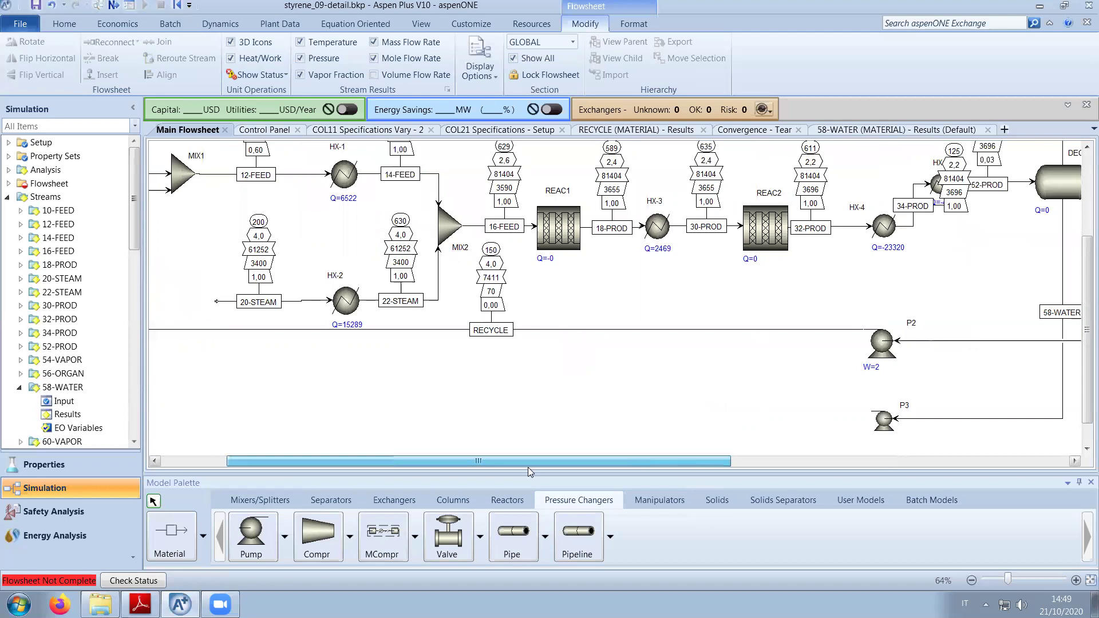
click(170, 535)
click(863, 411)
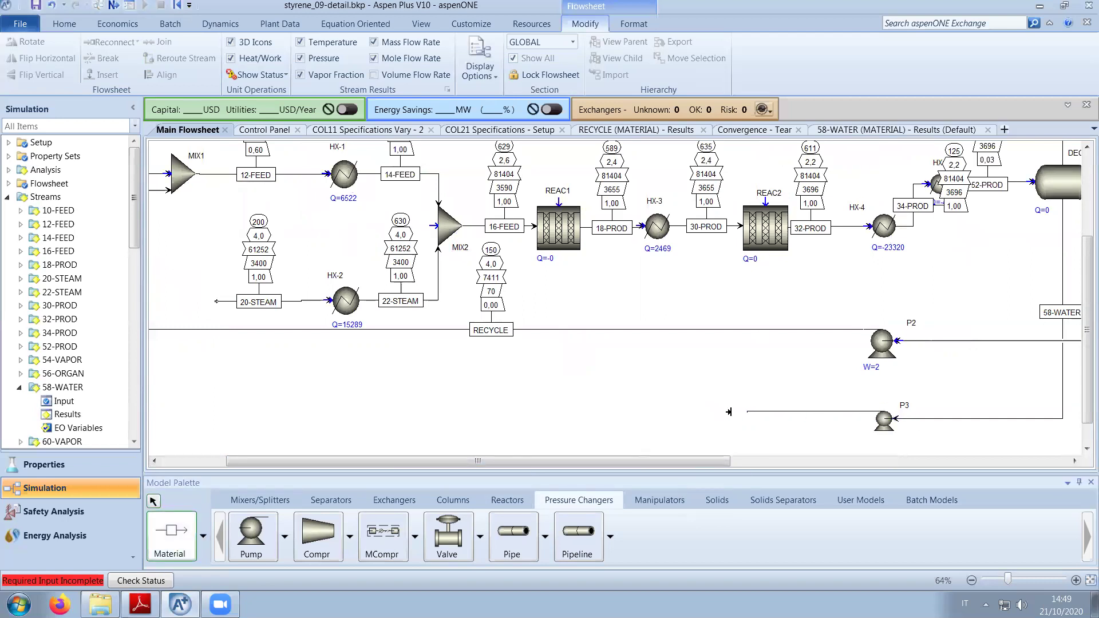
click(729, 411)
text(24-FWATE)
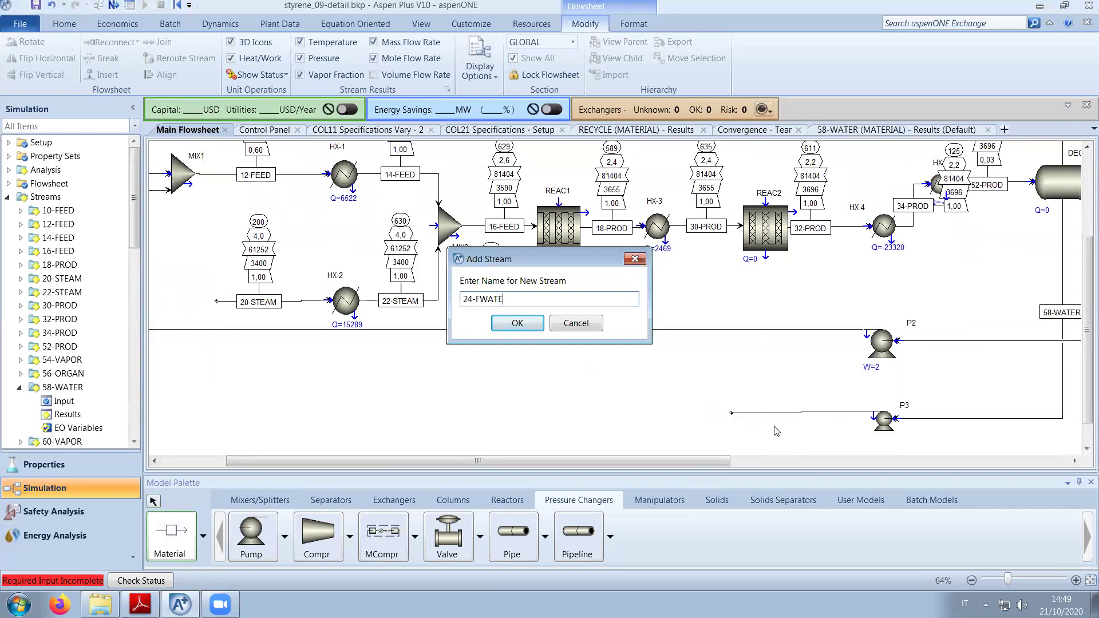
key(BackSpace)
key(BackSpace)
key(Return)
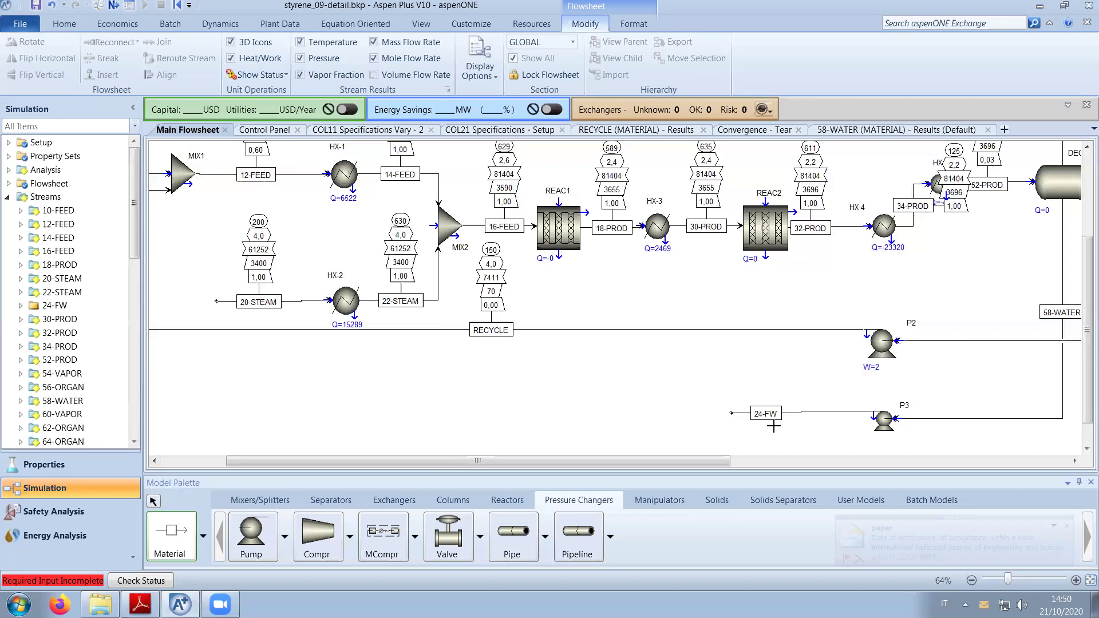
Add a material stream named 26-MUP feeding the inlet of pump P3 from the free space below, and straighten its line.
drag(650, 460, 773, 461)
scroll(1084, 391, down, 1)
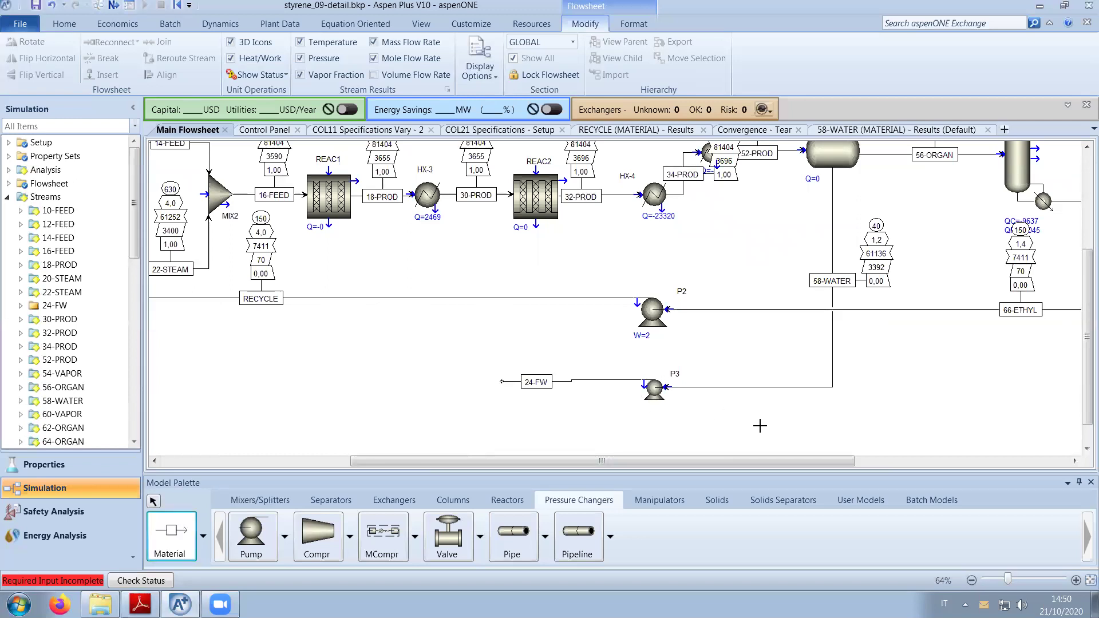
click(788, 435)
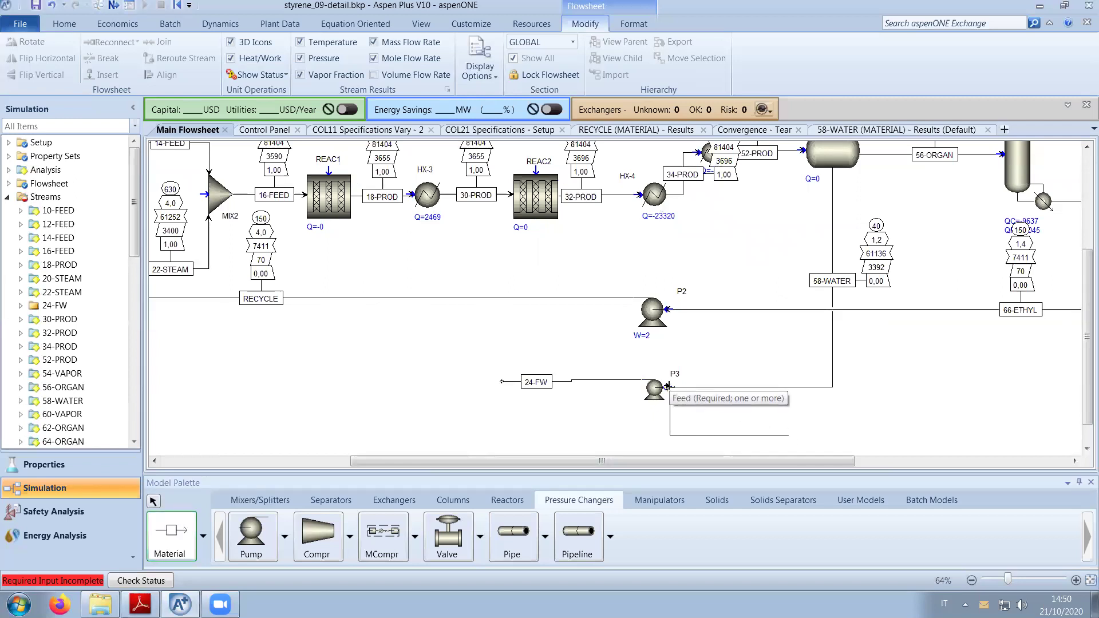
click(667, 387)
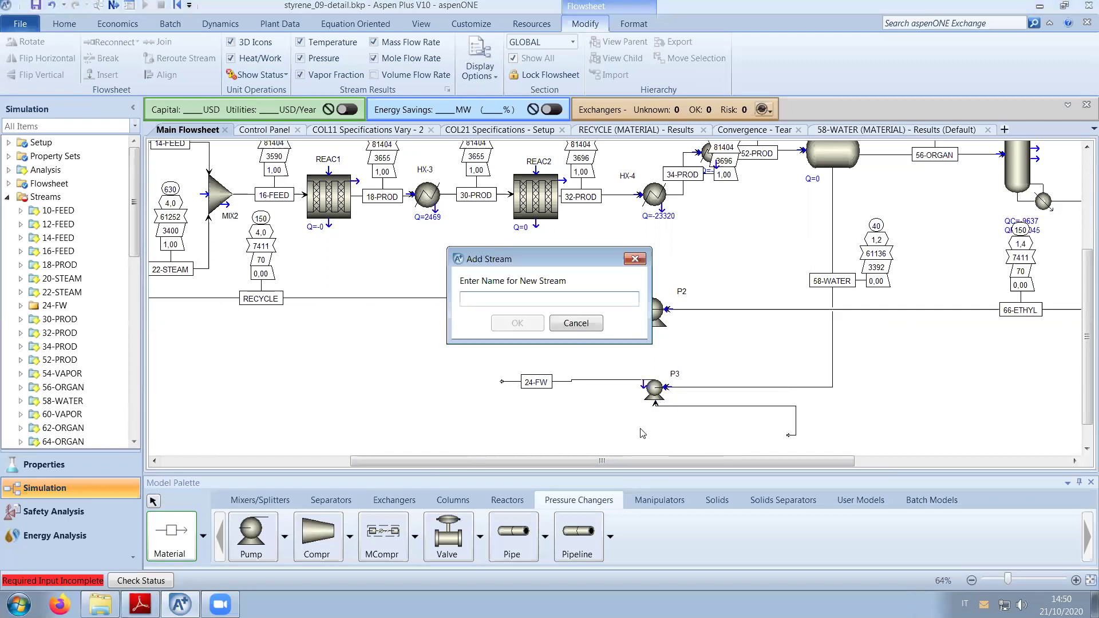
text(2)
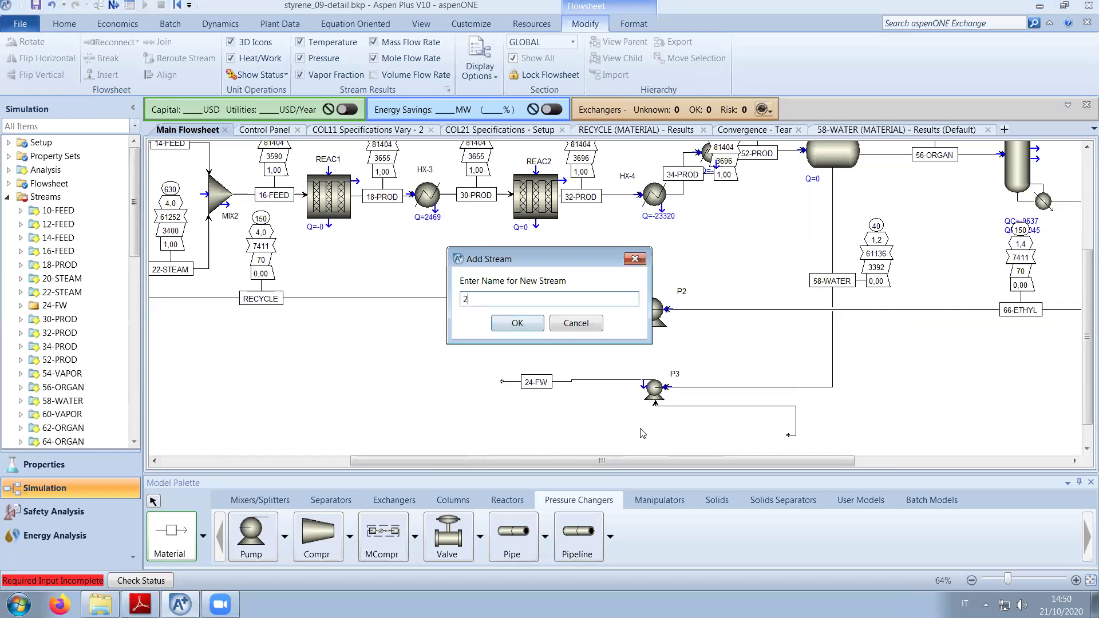
text(6-MUP)
key(Return)
click(685, 427)
drag(686, 427, 684, 434)
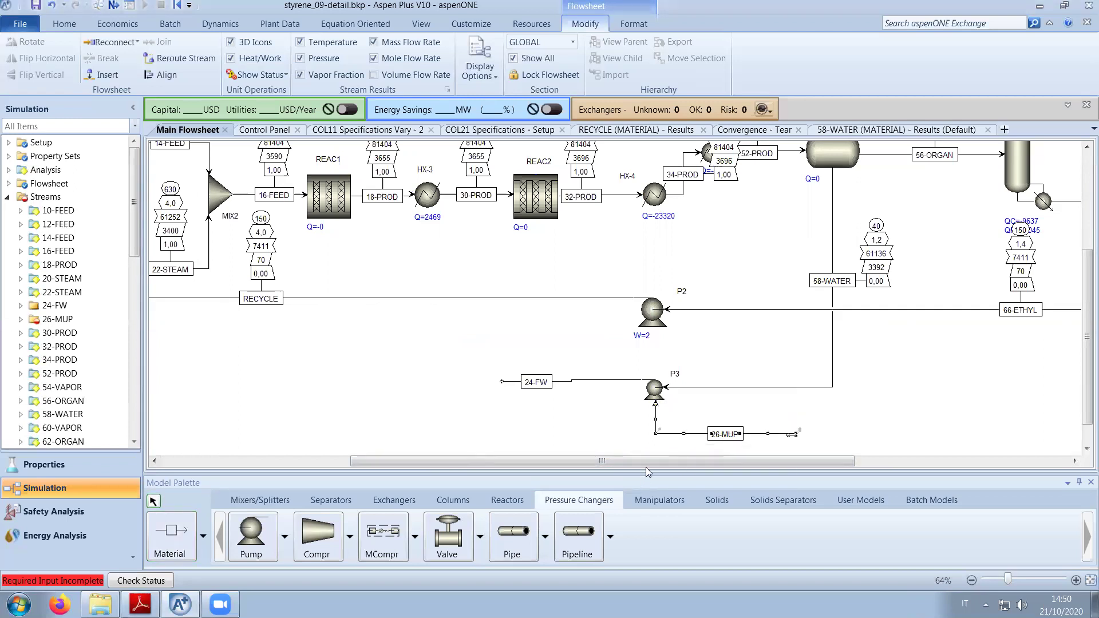
Specify stream 26-MUP with a water mole flow of 7 kmol/hr at 20 C and 1 bar.
double_click(684, 432)
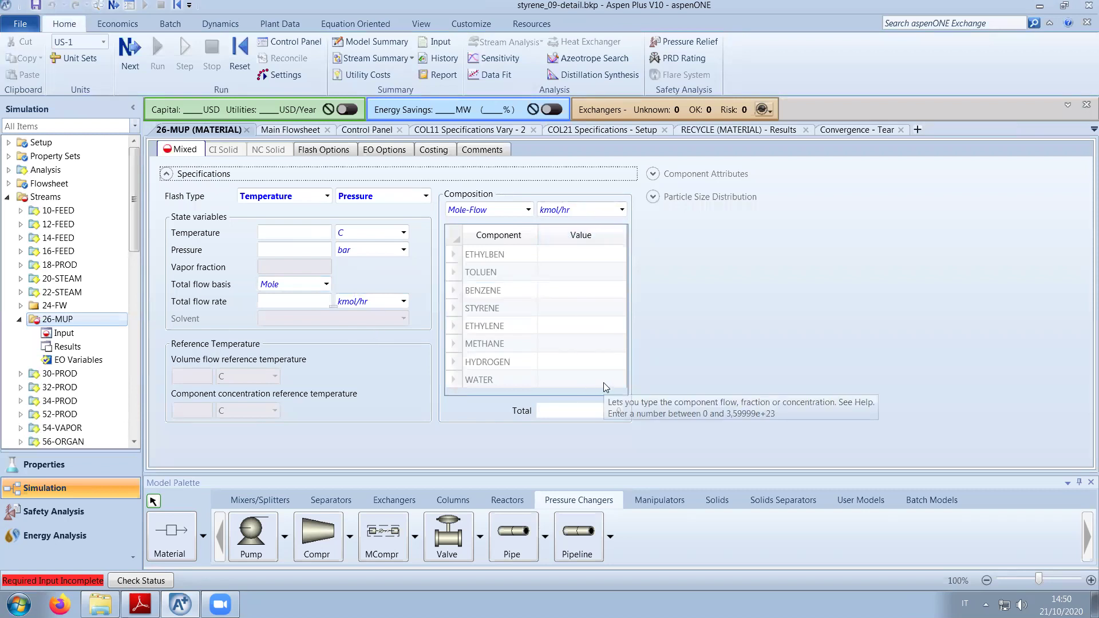
click(579, 381)
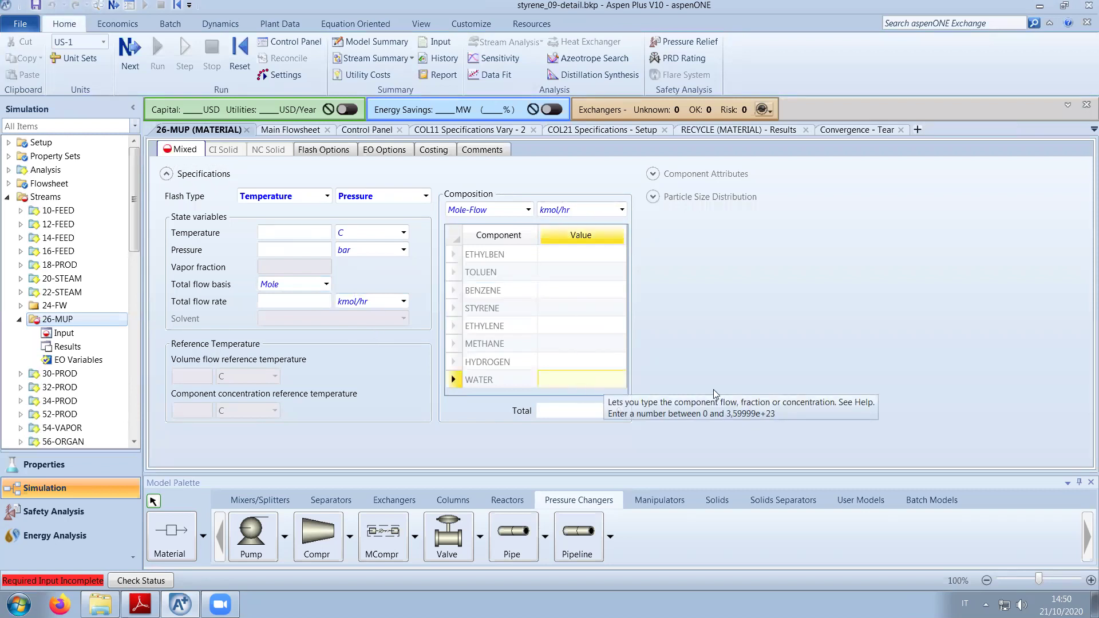
text(7)
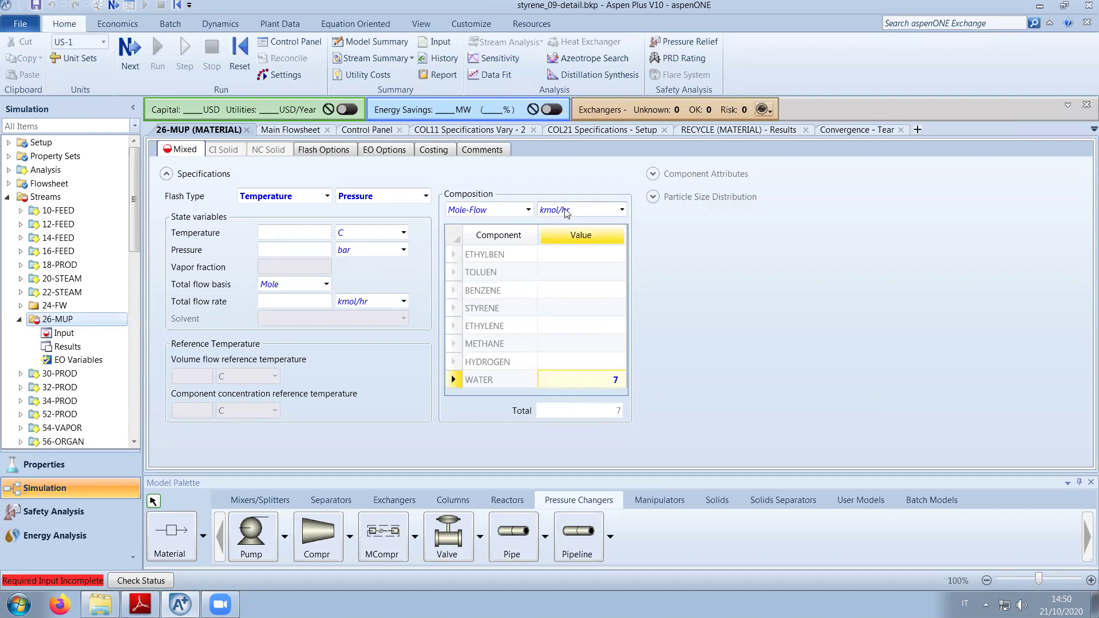
click(312, 238)
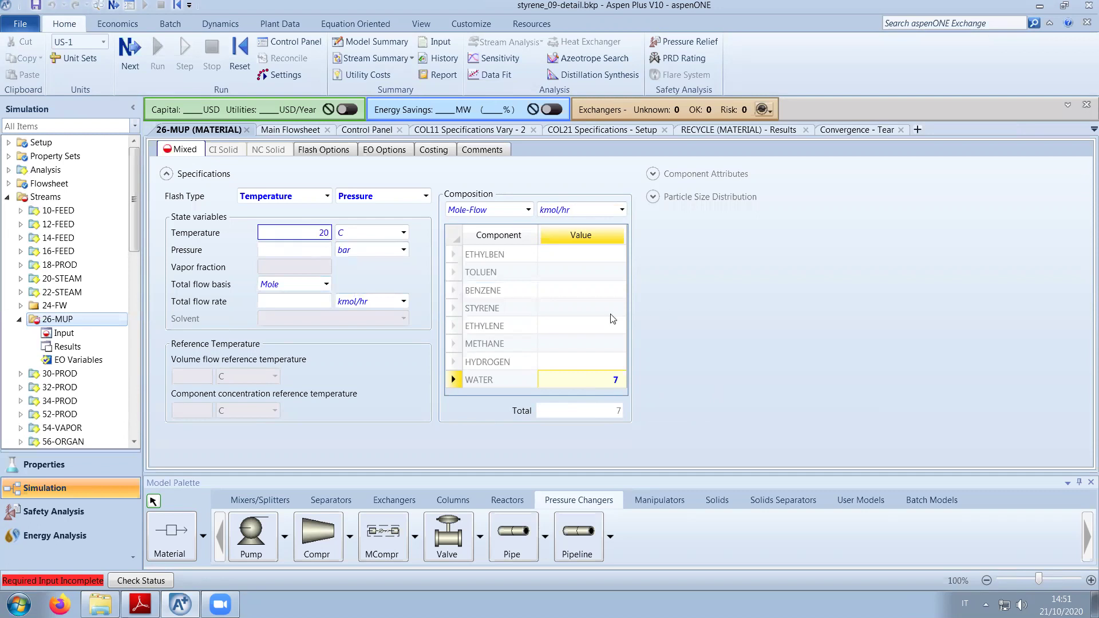
click(372, 286)
click(313, 255)
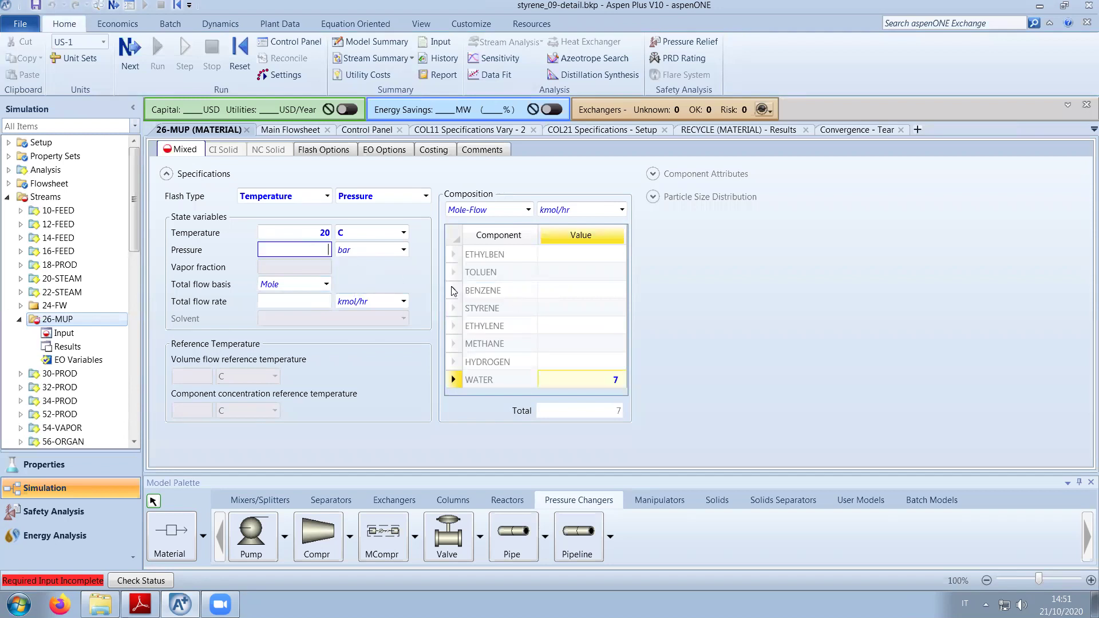
text(1)
click(453, 291)
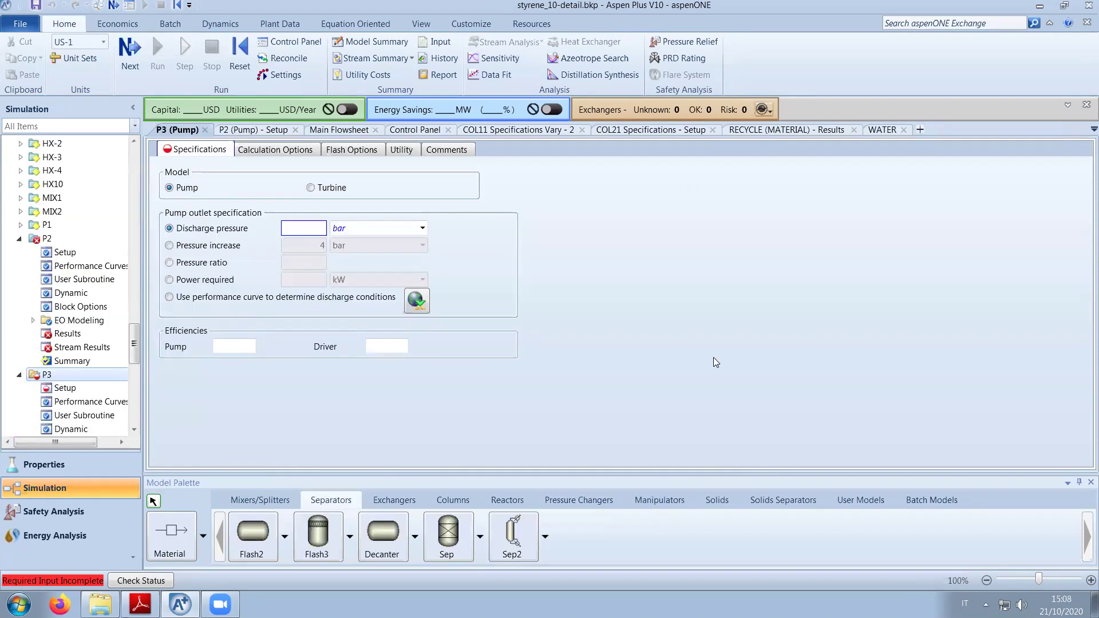
Set the discharge pressure of pump P3 to 4 bar and return to the flowsheet.
text(4)
key(Return)
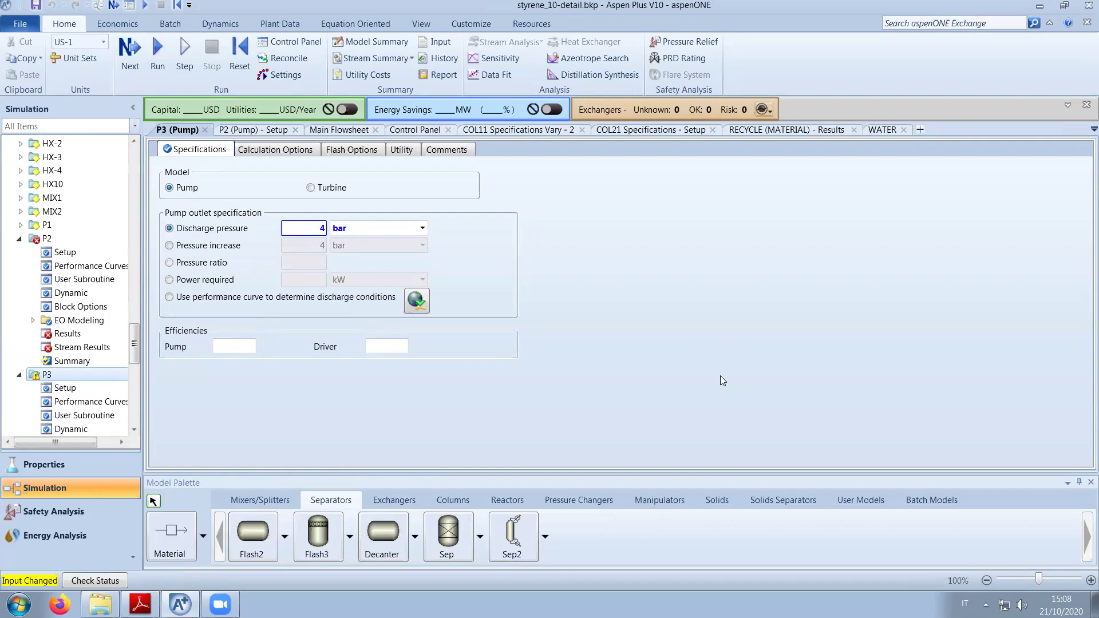
click(205, 131)
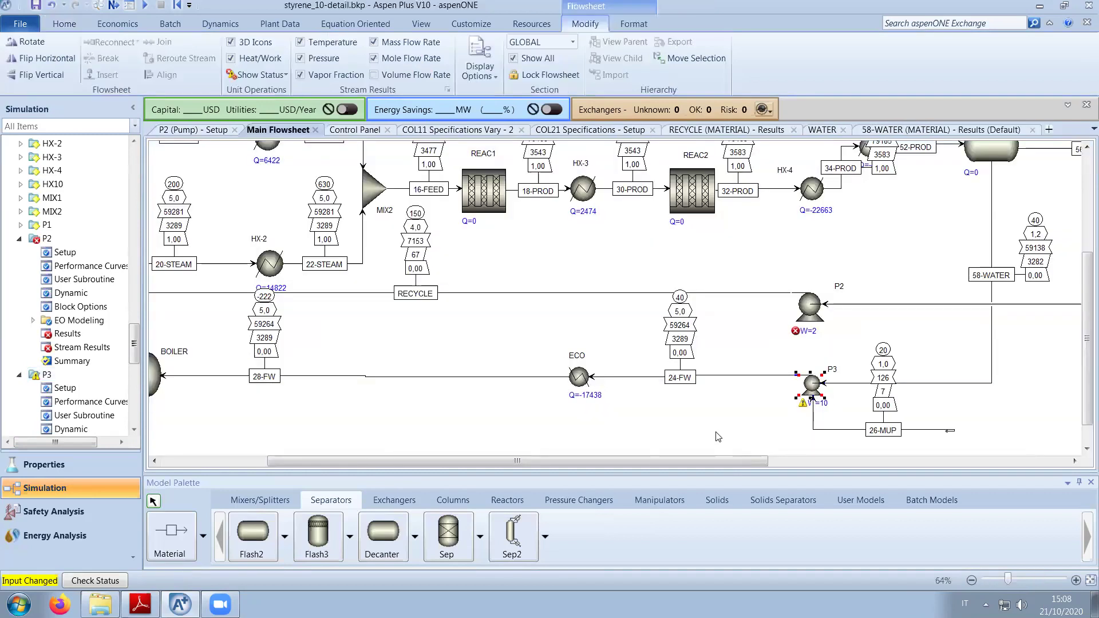
scroll(404, 452, up, 2)
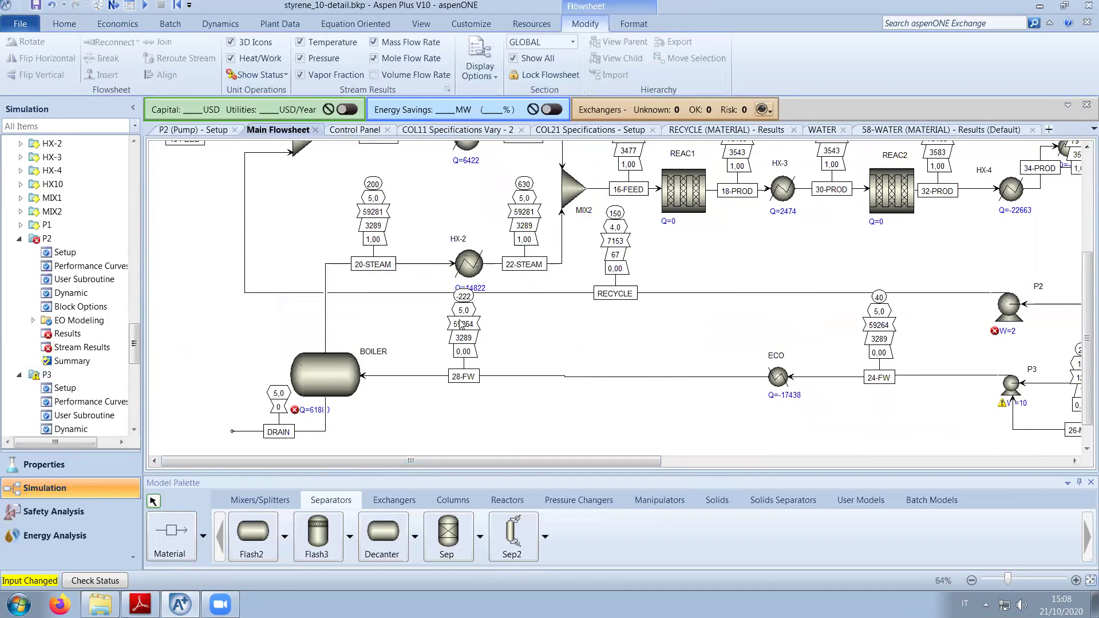
drag(1084, 325, 1084, 269)
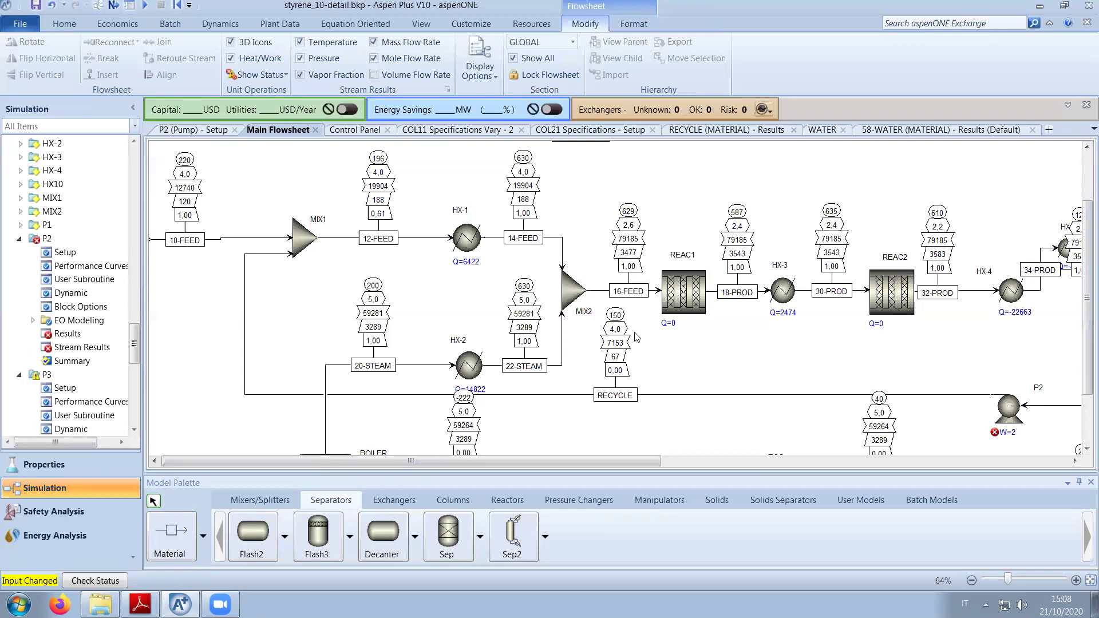
drag(1084, 347, 1085, 397)
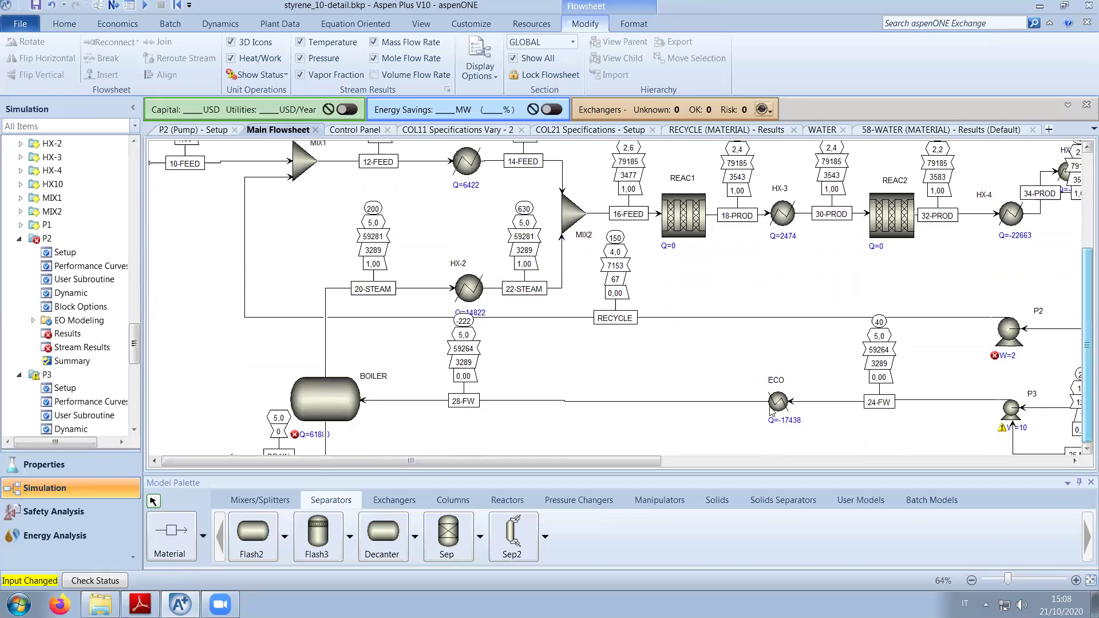
drag(632, 466, 716, 466)
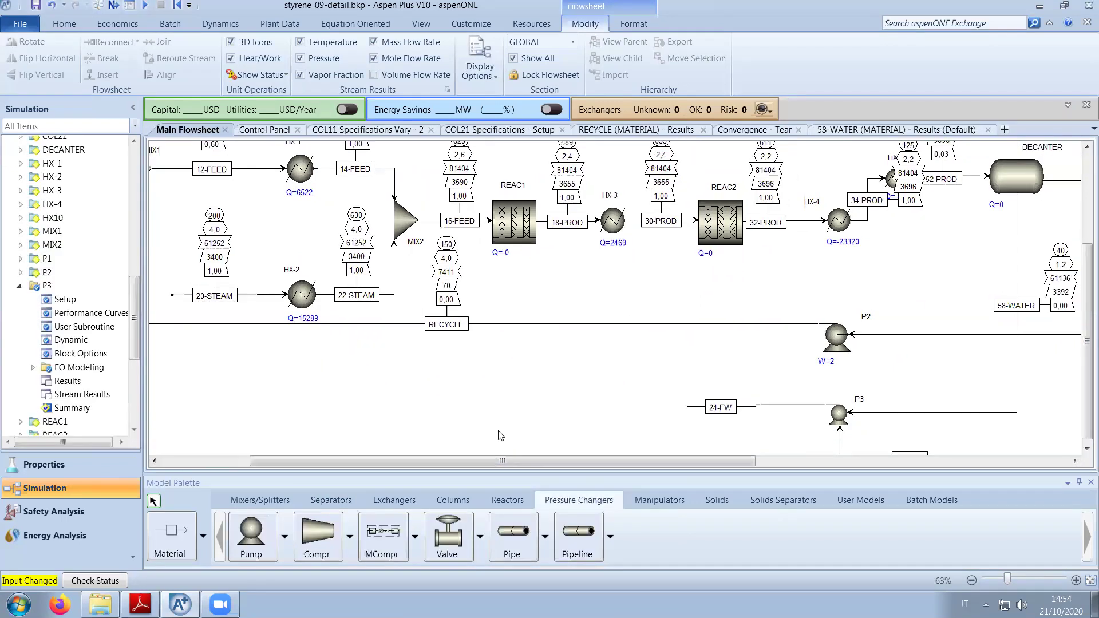
Place a Heater block named ECO in the free space beyond the open end of stream 24-FW.
drag(525, 464, 567, 466)
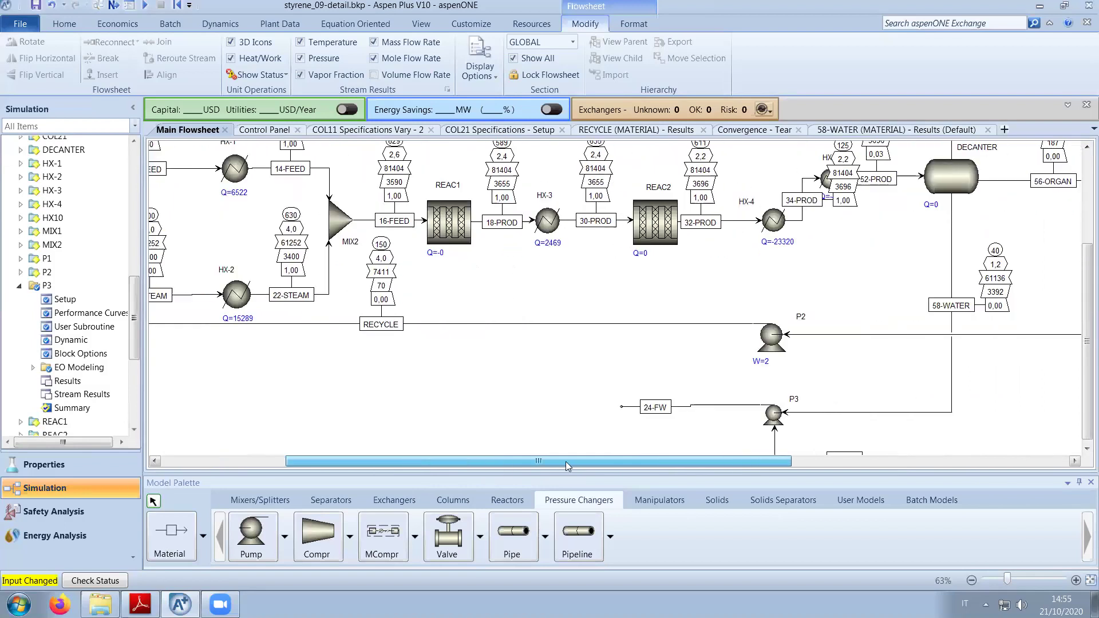
click(1086, 449)
click(1086, 449)
click(1086, 449)
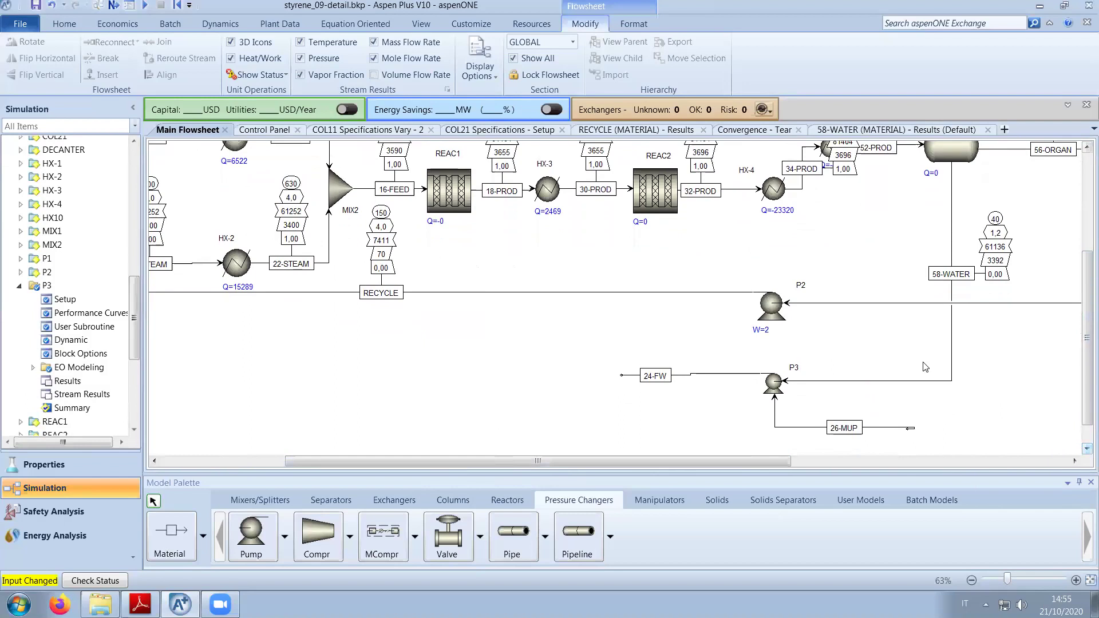
click(406, 502)
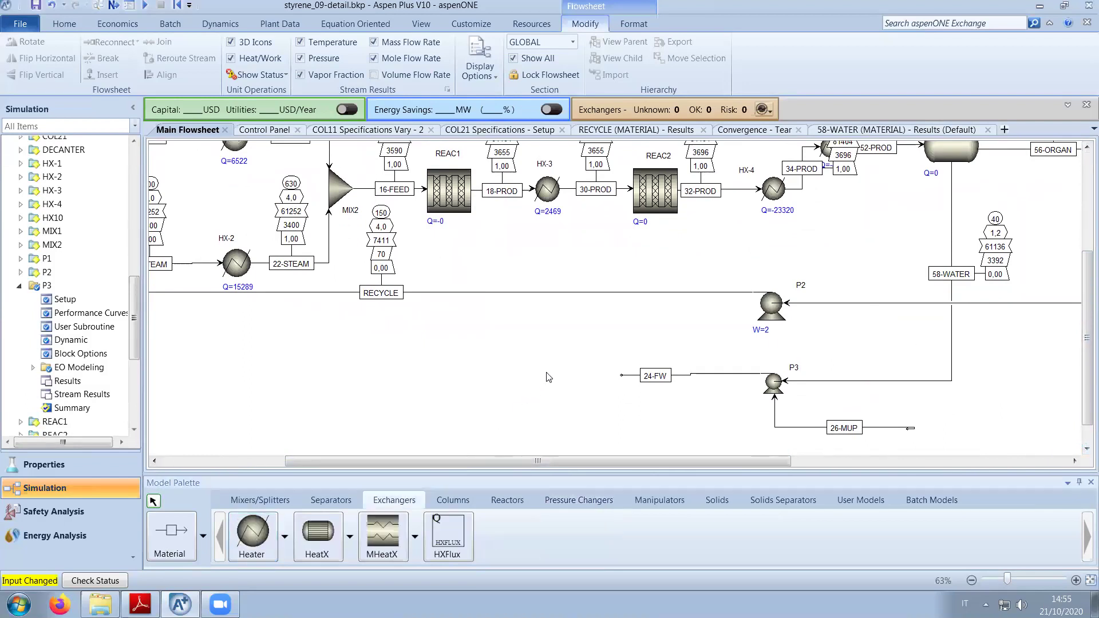
click(252, 534)
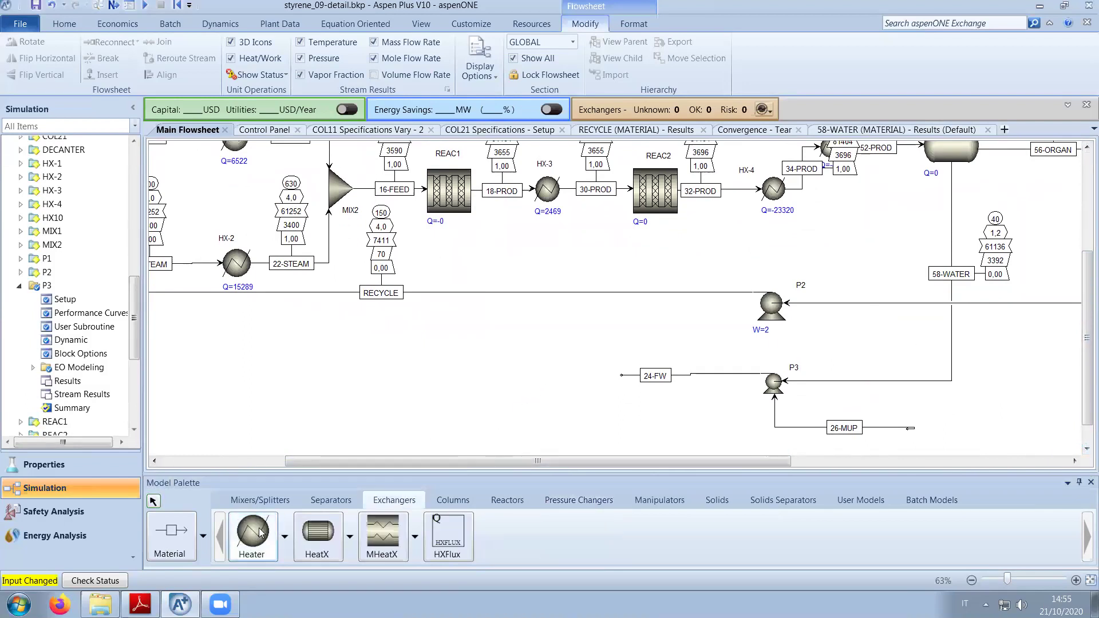
click(562, 371)
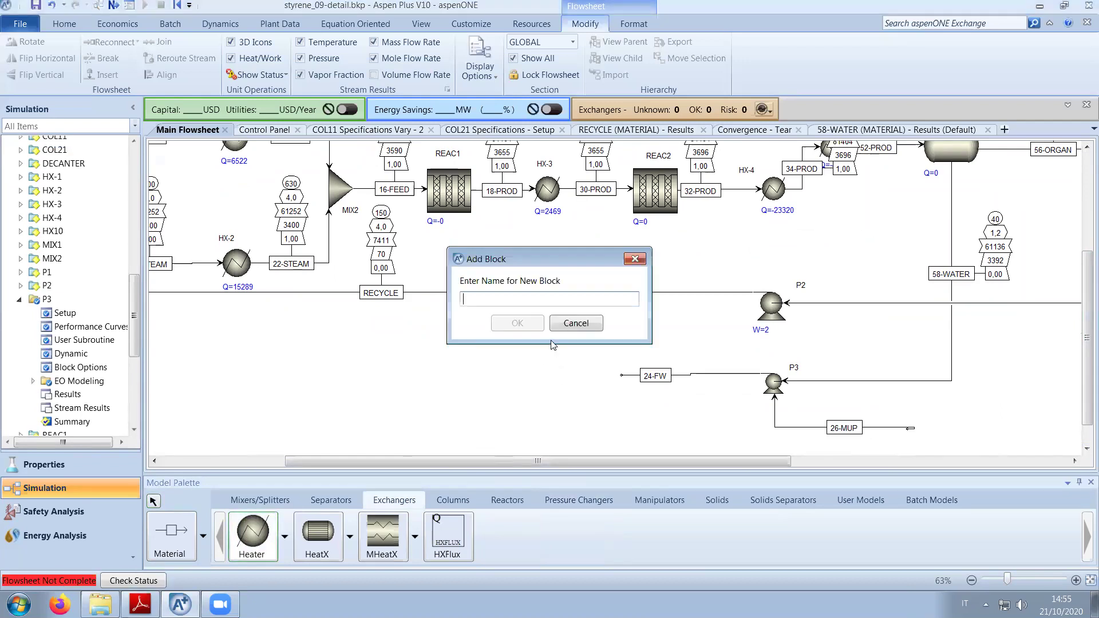
text(ECO)
key(Return)
Move the ECO label directly above its icon and flip the ECO icon horizontally.
click(543, 376)
drag(537, 379, 528, 394)
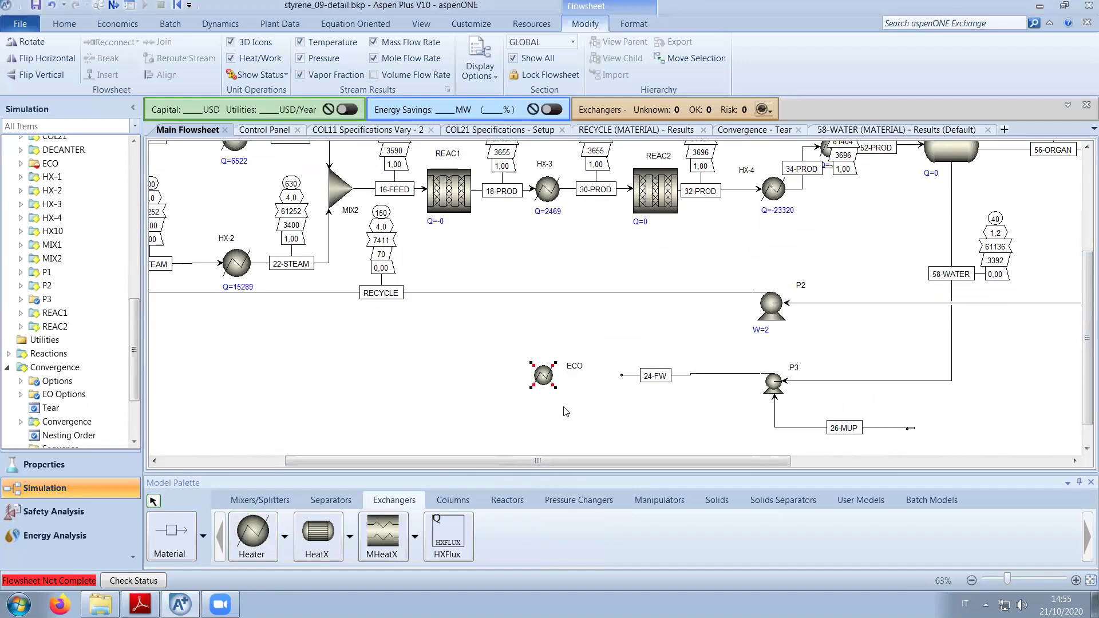
drag(576, 366, 542, 354)
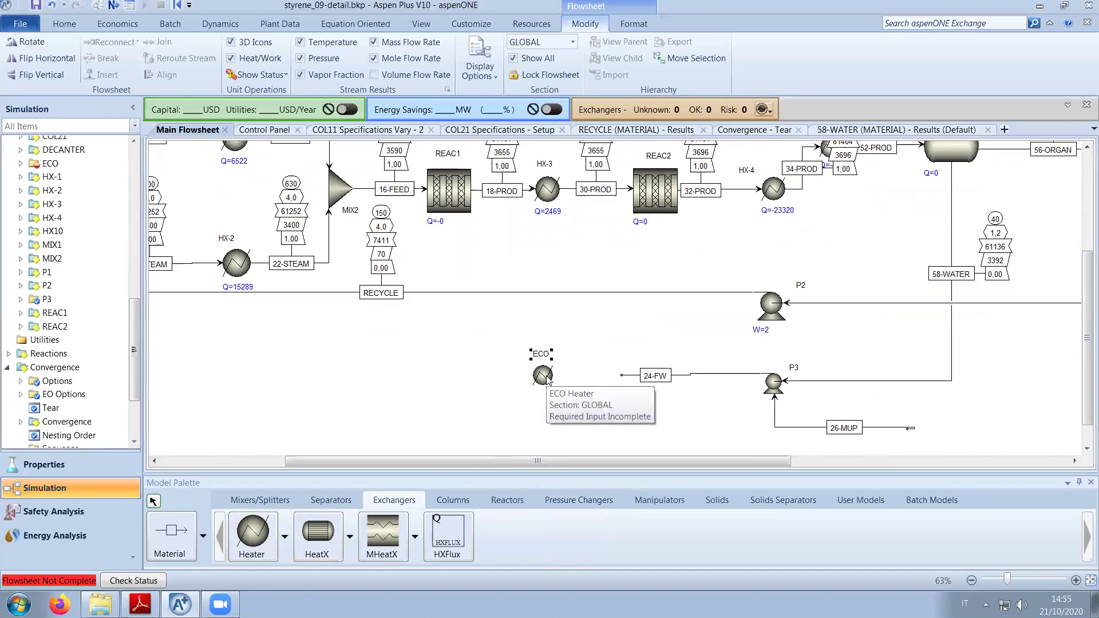
right_click(548, 379)
mouse_move(624, 336)
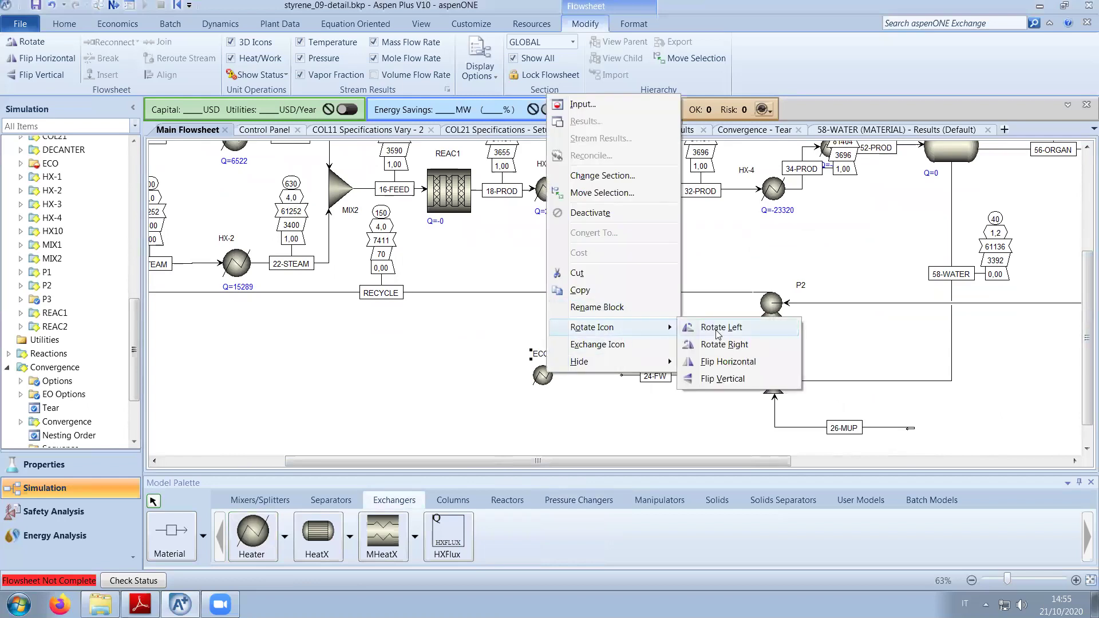
click(719, 362)
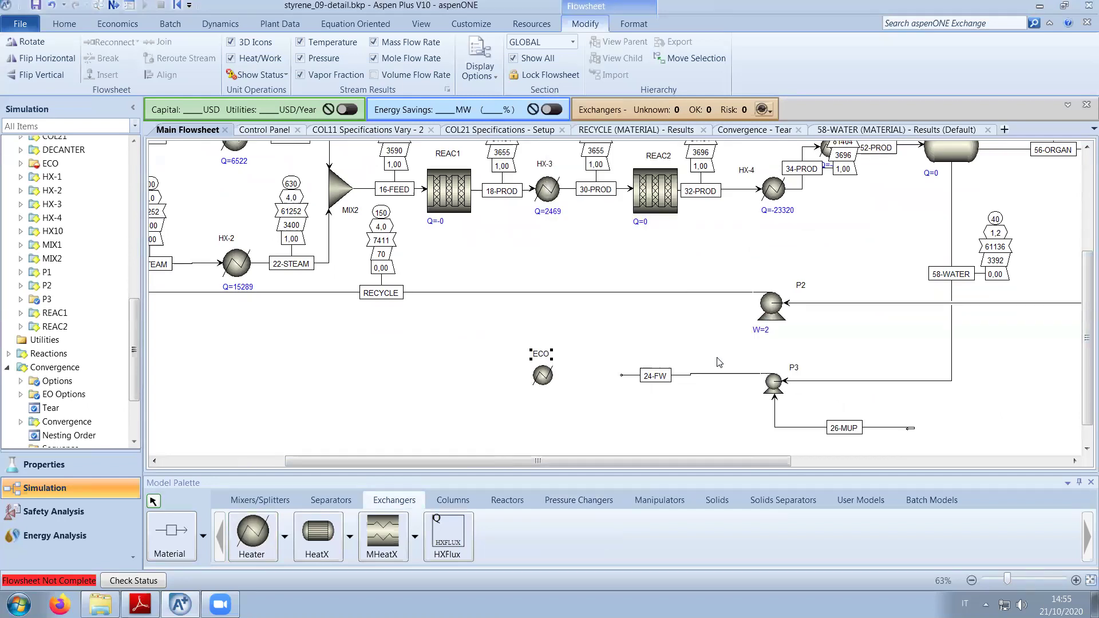
Reconnect the destination of the 24-FW stream to the inlet of the ECO heater.
right_click(626, 375)
mouse_move(705, 299)
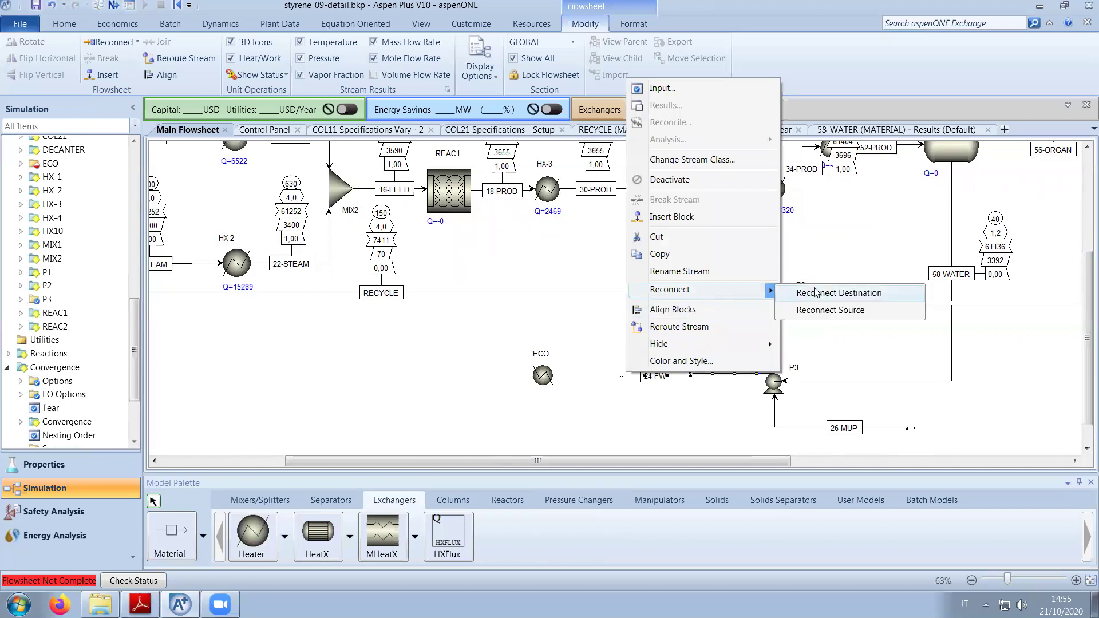
click(842, 291)
click(555, 375)
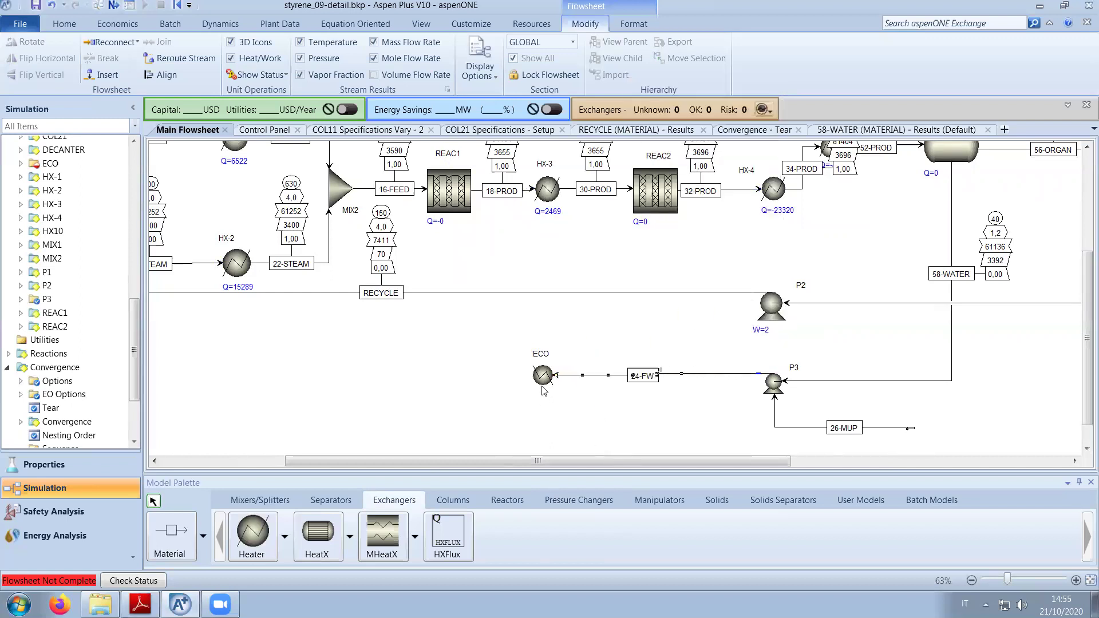
Specify the ECO heater by pressure and degrees of subcooling, with 0 bar and 5 C of subcooling.
drag(626, 459, 527, 469)
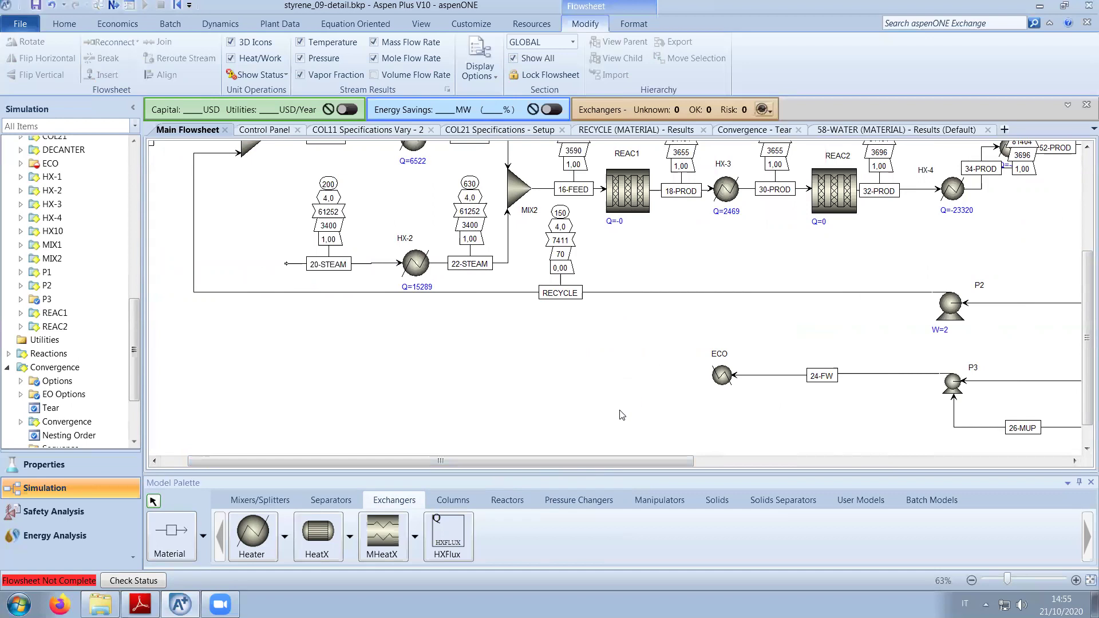
double_click(722, 375)
click(350, 303)
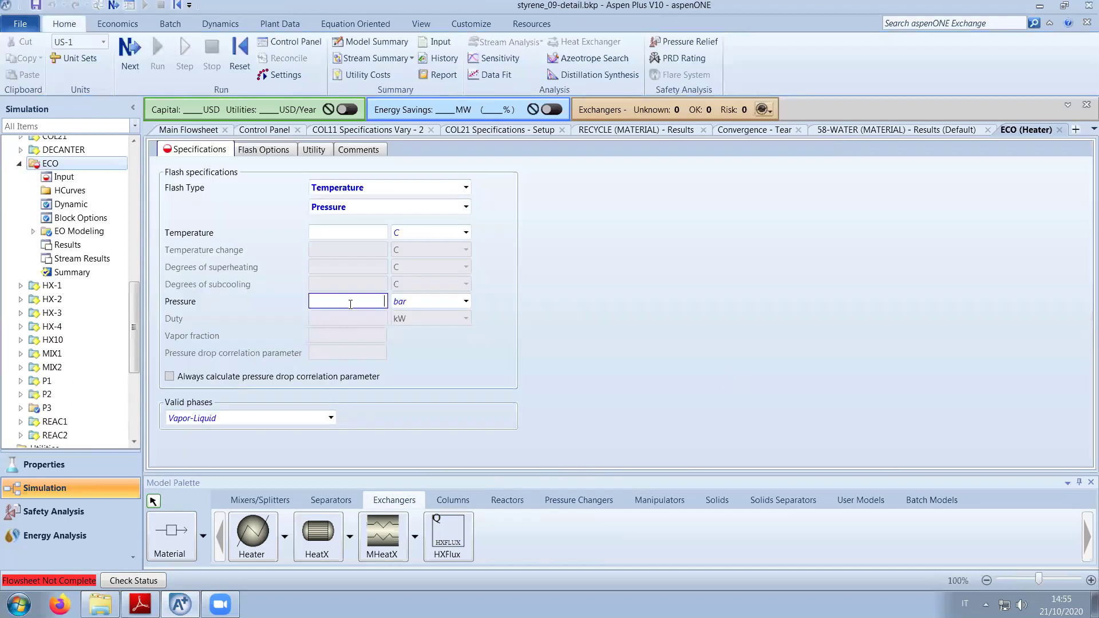
click(466, 189)
click(441, 259)
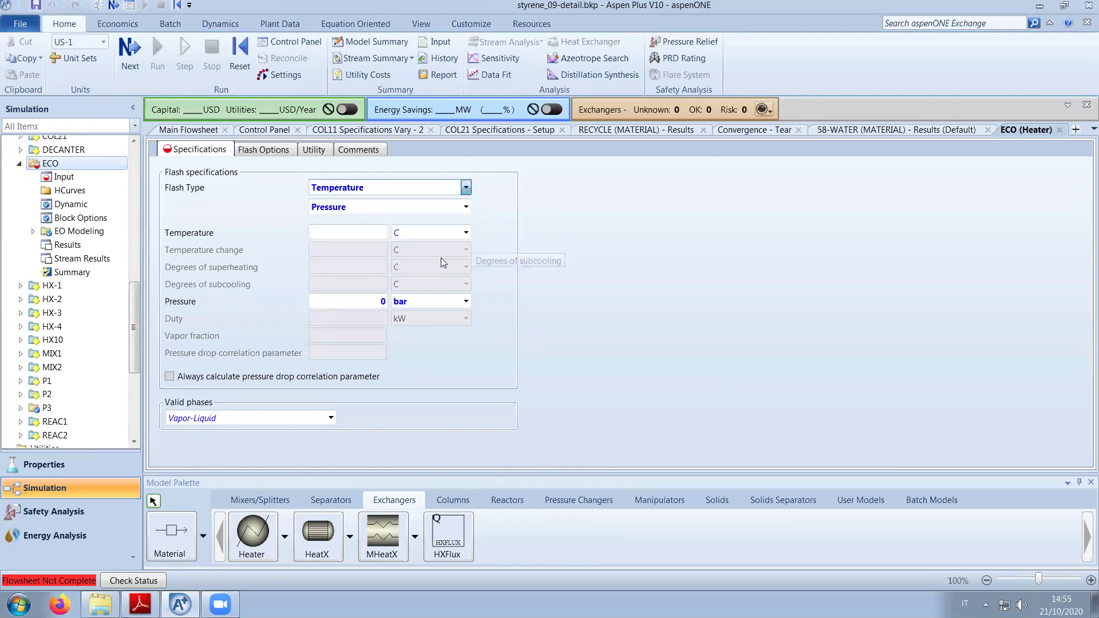
click(362, 286)
text(5)
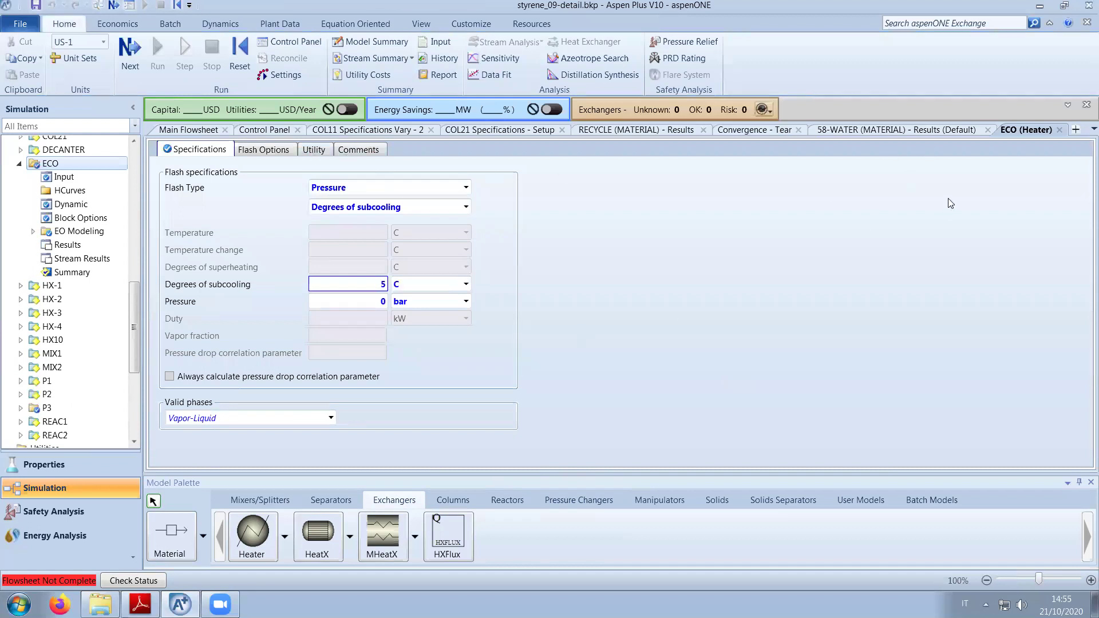
click(1060, 130)
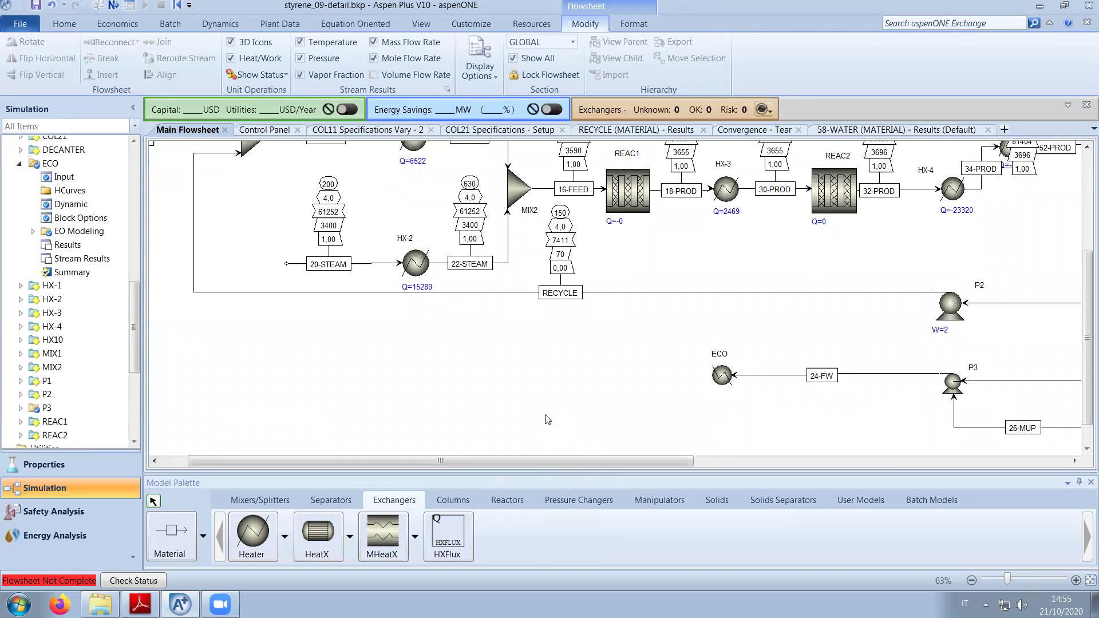
Place a Flash2 block with the horizontal drum icon, named BOILER, in the free space beyond the ECO heater's outlet side.
click(335, 501)
click(285, 538)
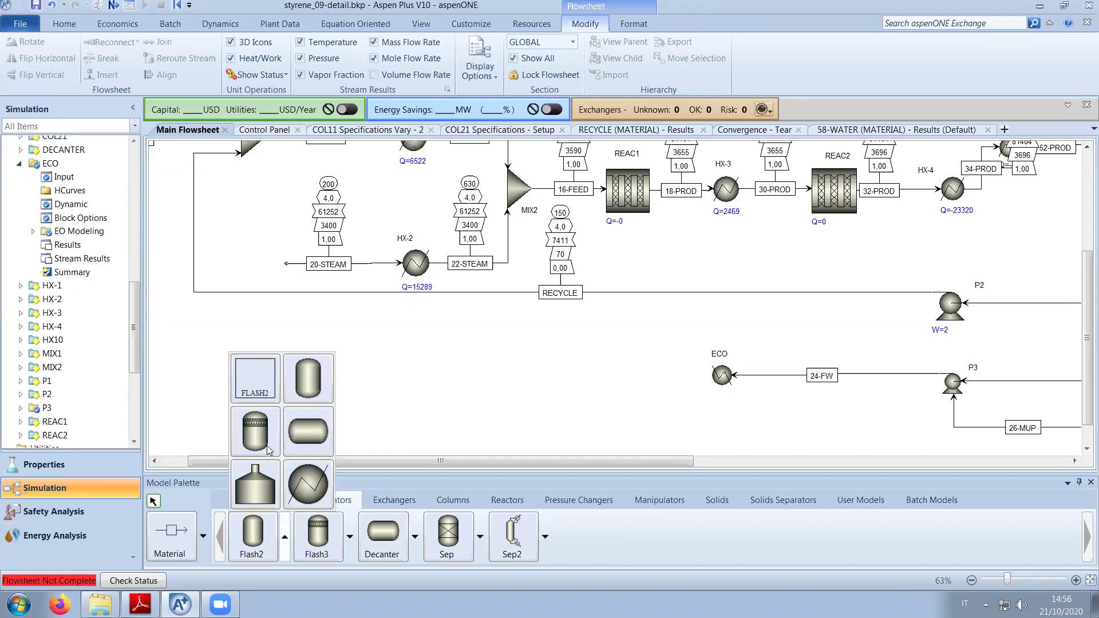
click(308, 431)
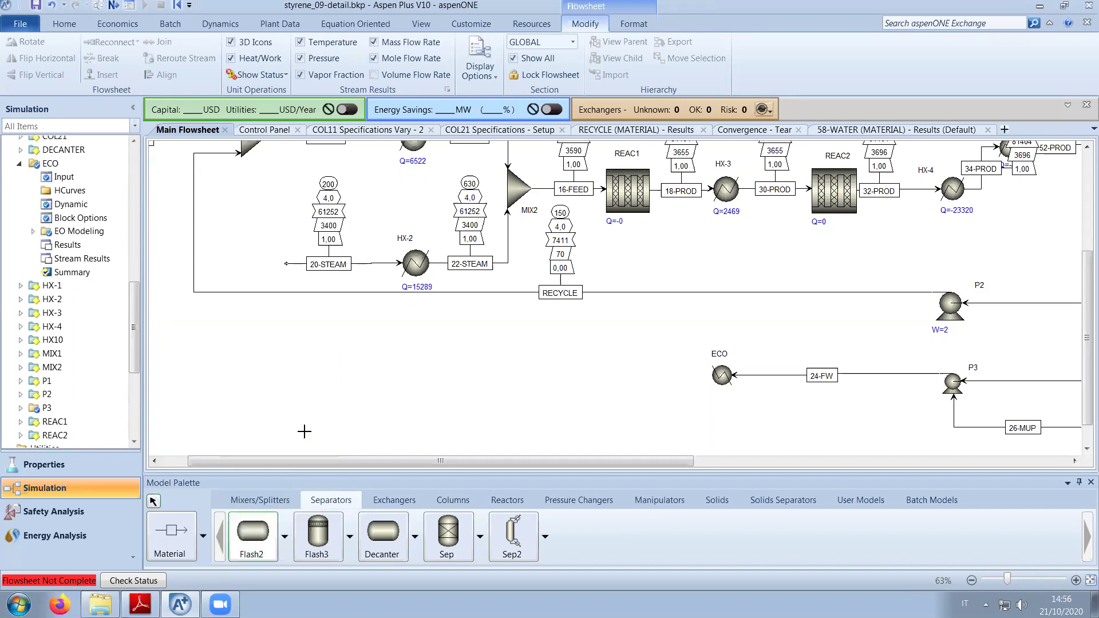
click(525, 376)
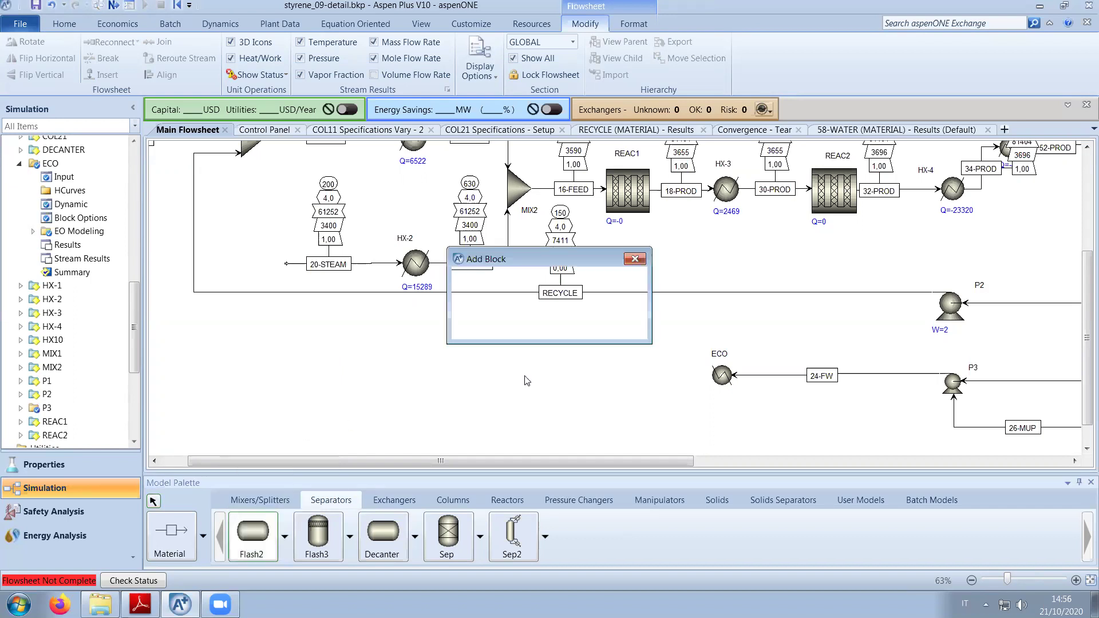
text(BOILER)
key(Return)
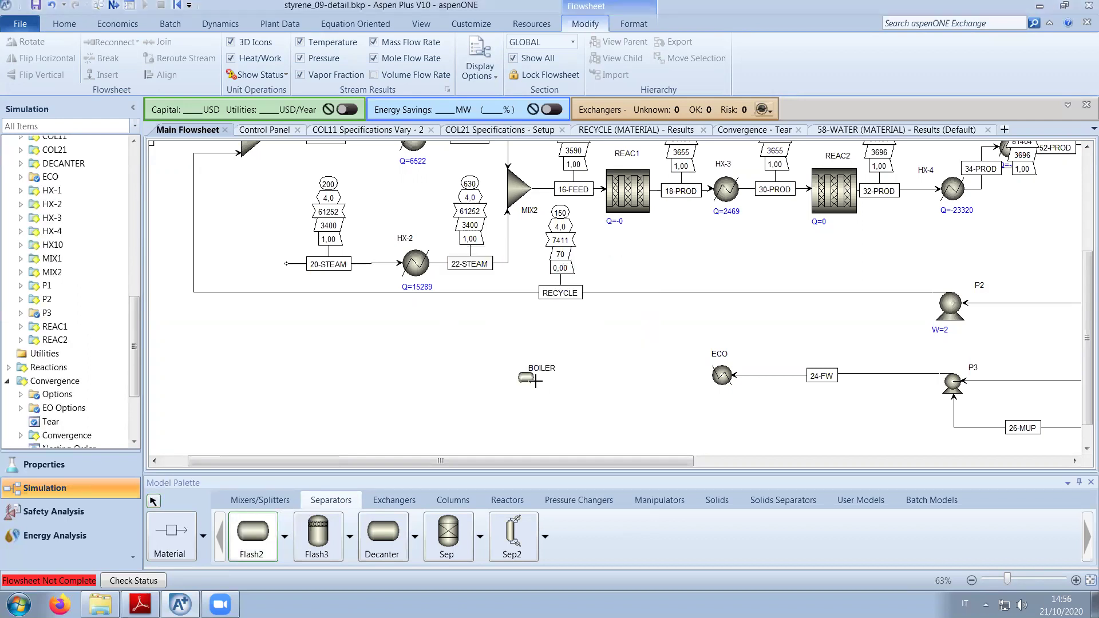
Enlarge the BOILER drum icon and move it below the 20-STEAM stream, well away from the ECO heater.
right_click(536, 380)
click(521, 379)
drag(493, 397, 280, 383)
click(439, 410)
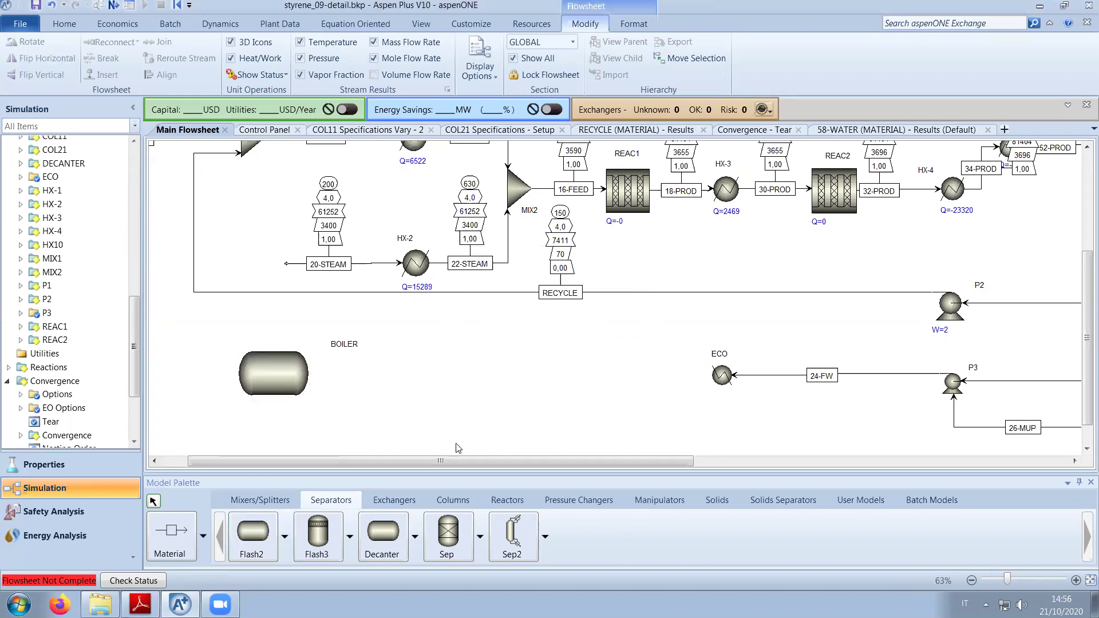
Connect a material stream named 28-FW from the ECO heater's product outlet to the BOILER's feed inlet.
drag(441, 462, 415, 461)
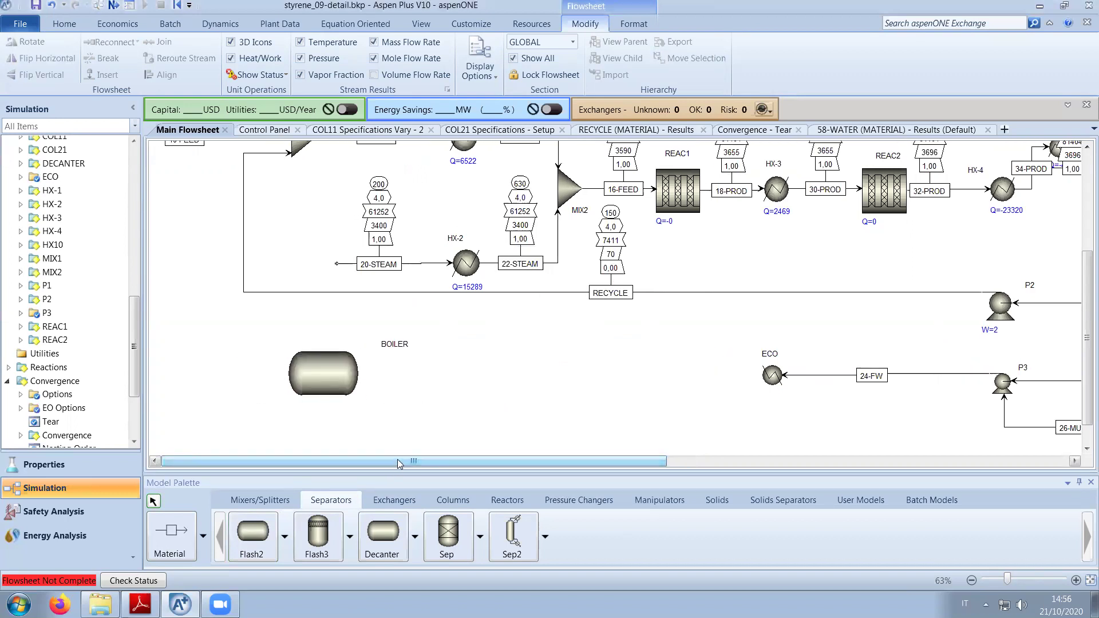
click(170, 535)
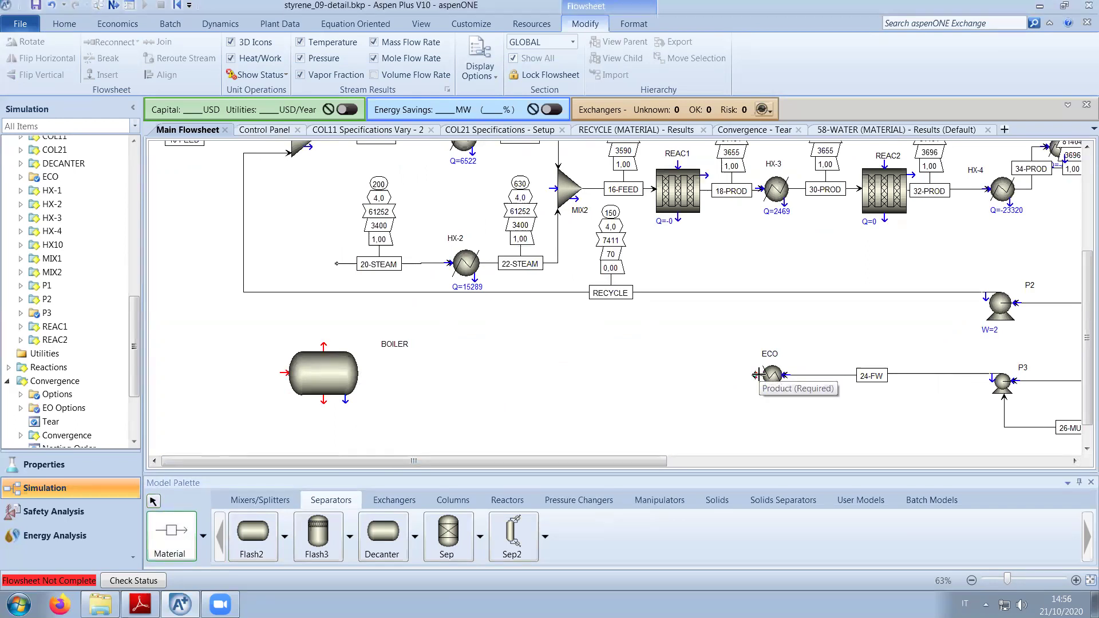
click(756, 375)
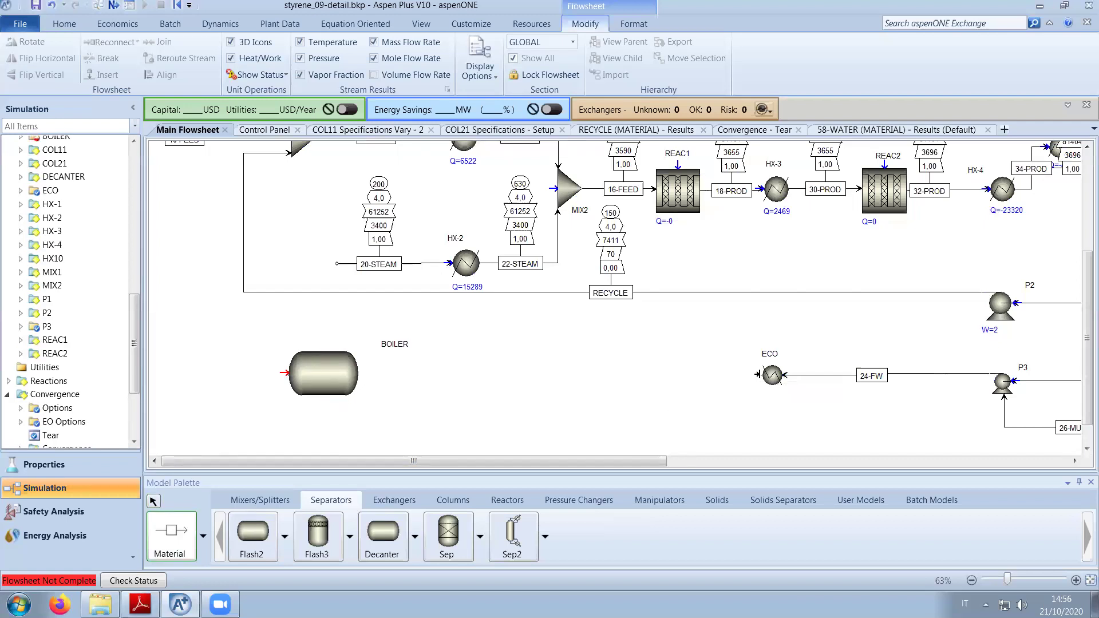
click(280, 373)
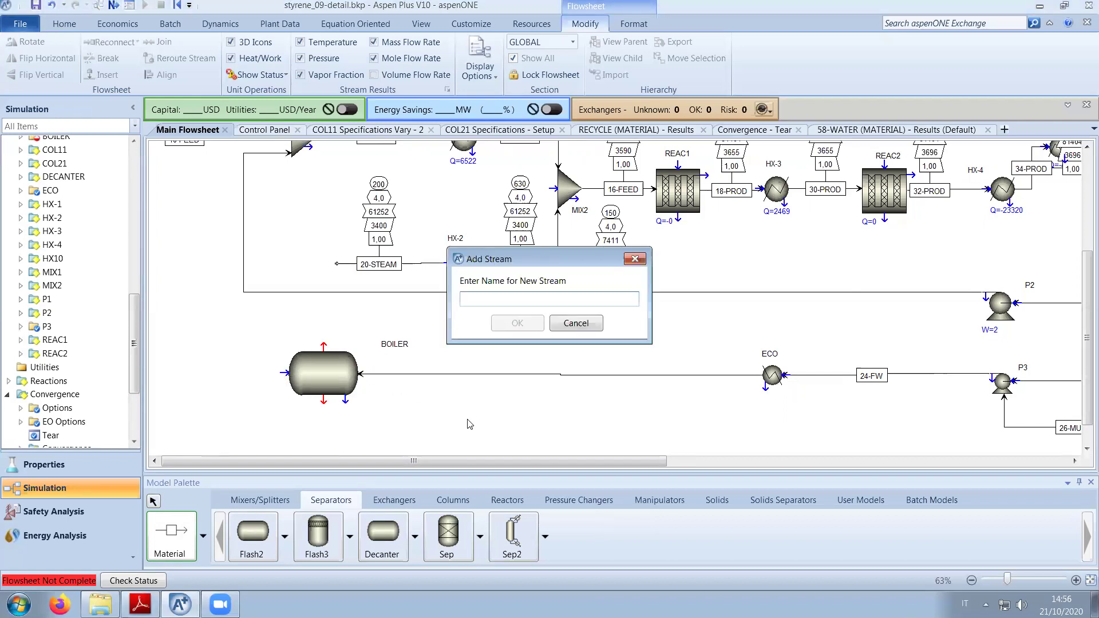
text(26-FW)
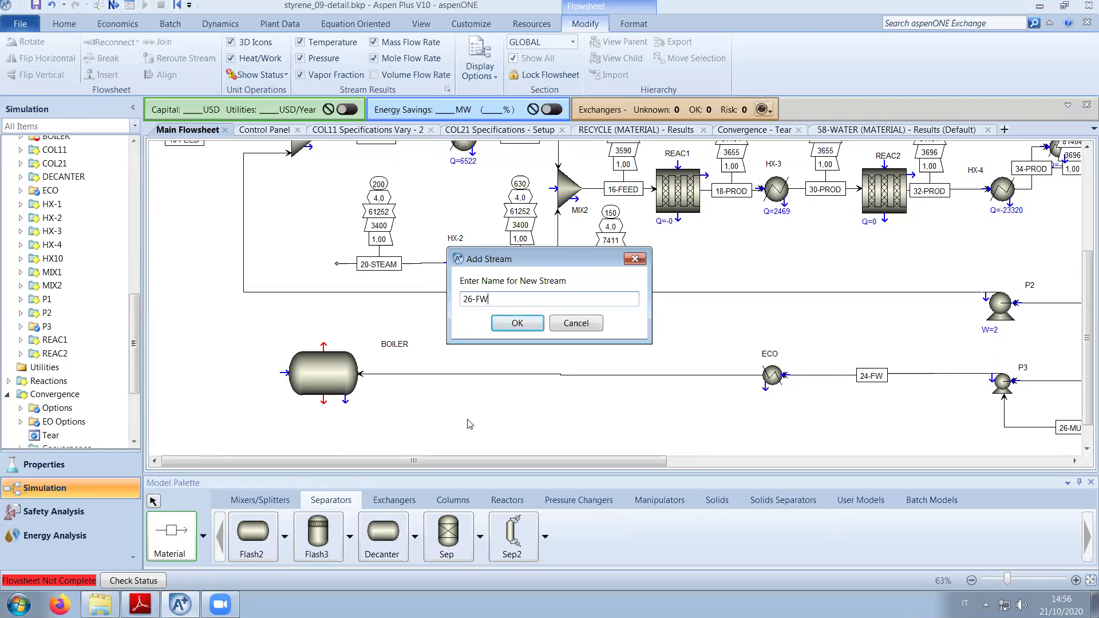
key(BackSpace)
key(BackSpace)
key(BackSpace)
key(BackSpace)
text(8-FW)
key(Return)
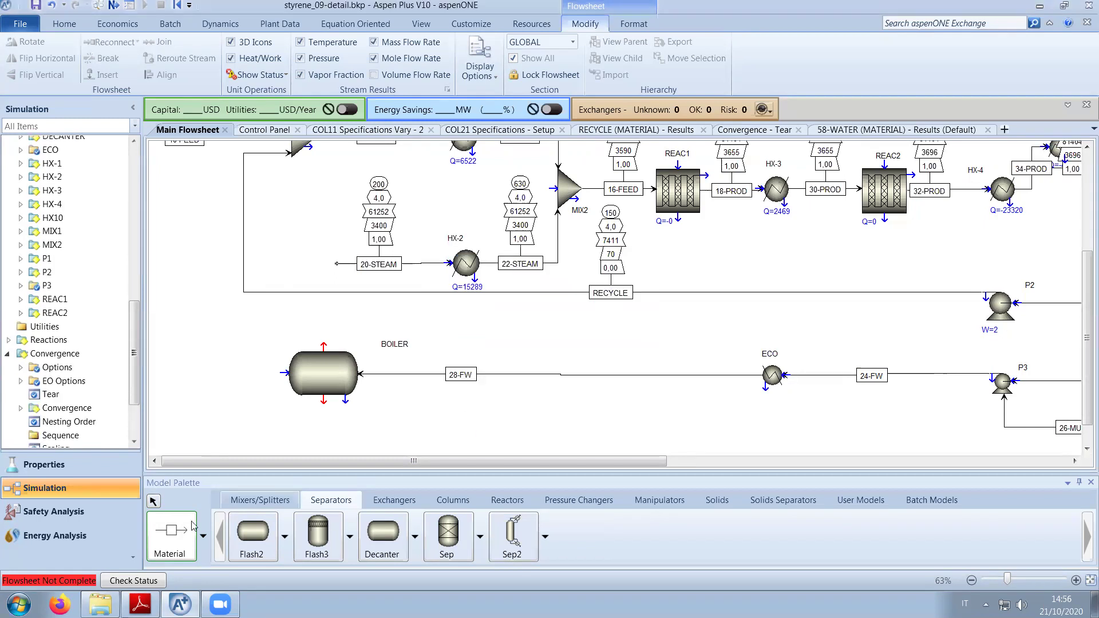
Draw a product stream named DRAIN from the BOILER's liquid outlet to the free space beside the drum.
click(322, 399)
click(229, 428)
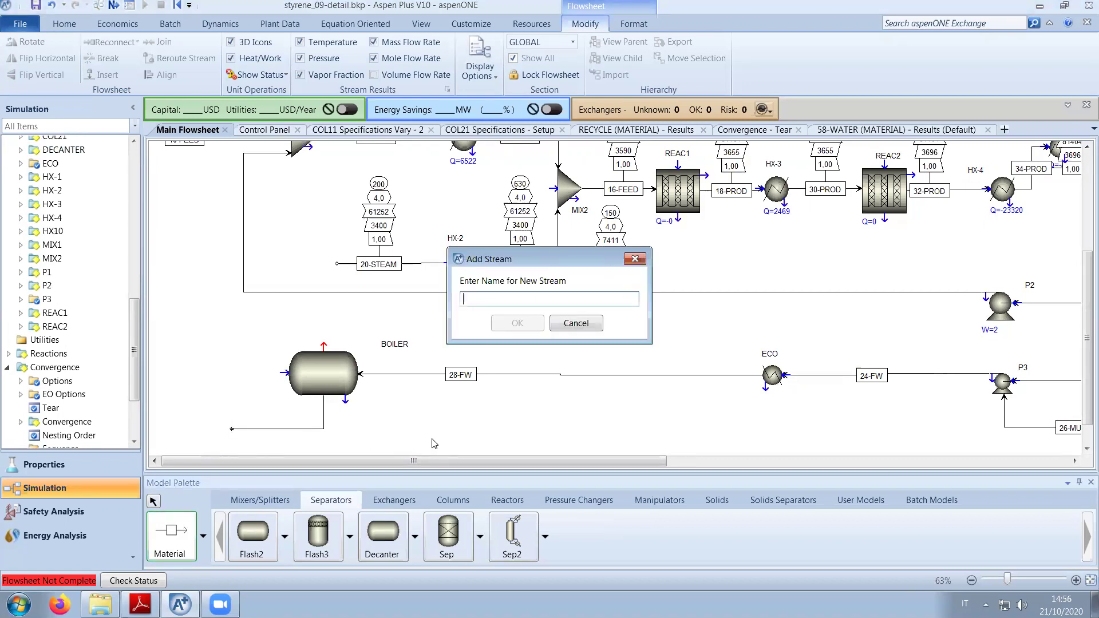
text(DRAIN)
key(Return)
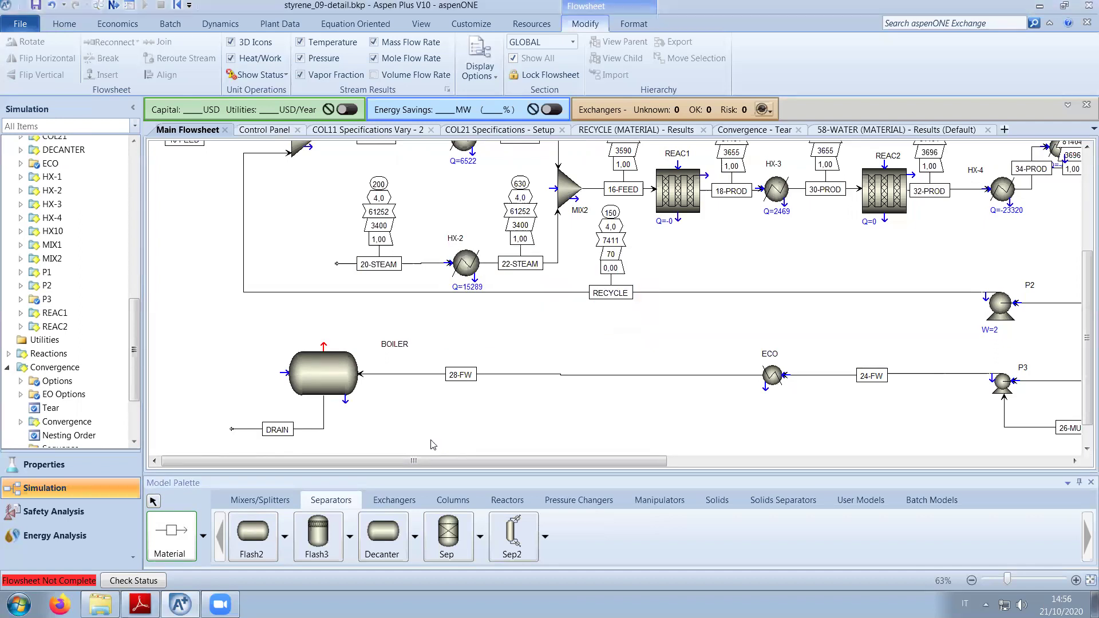
right_click(456, 421)
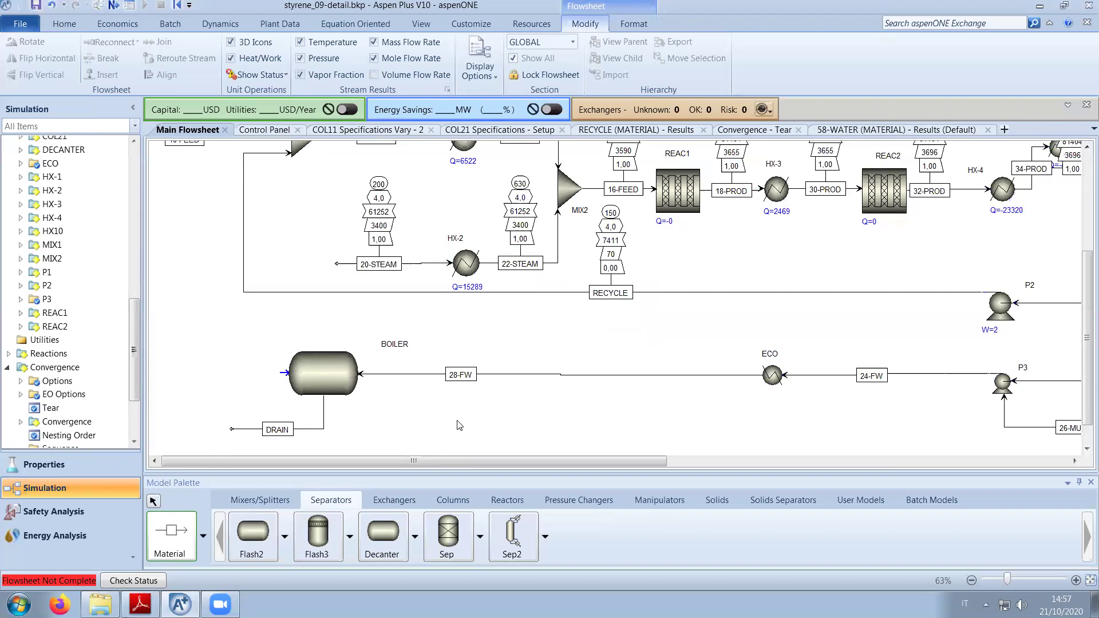
Move the BOILER label next to its drum and reconnect the source of stream 20-STEAM to the BOILER's vapor outlet.
drag(399, 346, 376, 353)
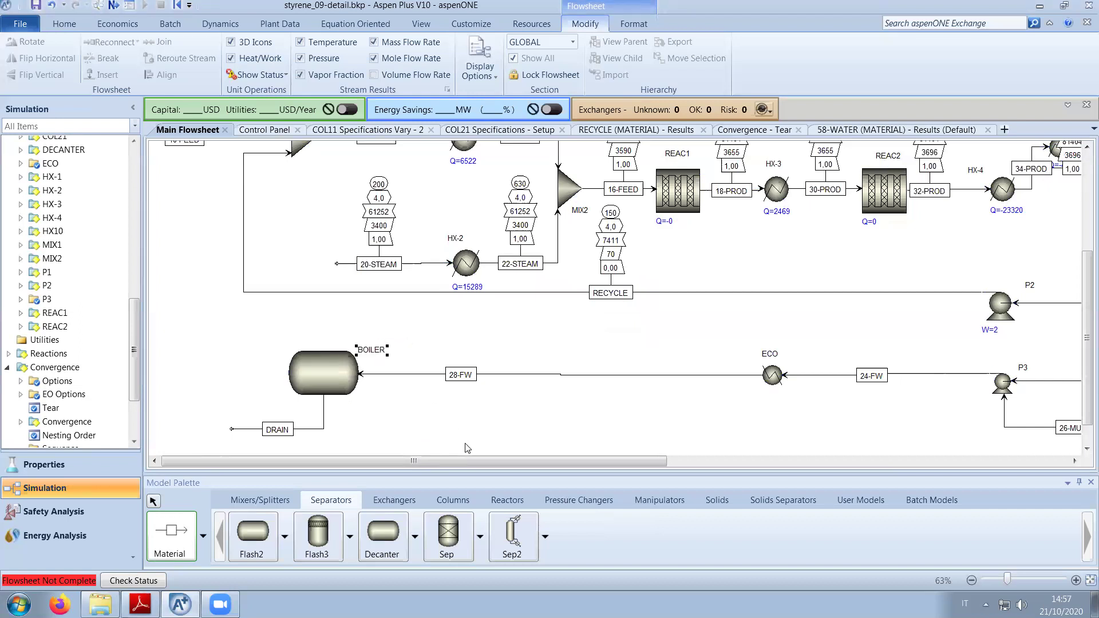
mouse_move(1084, 280)
mouse_down()
mouse_move(1084, 200)
mouse_move(1079, 274)
mouse_up()
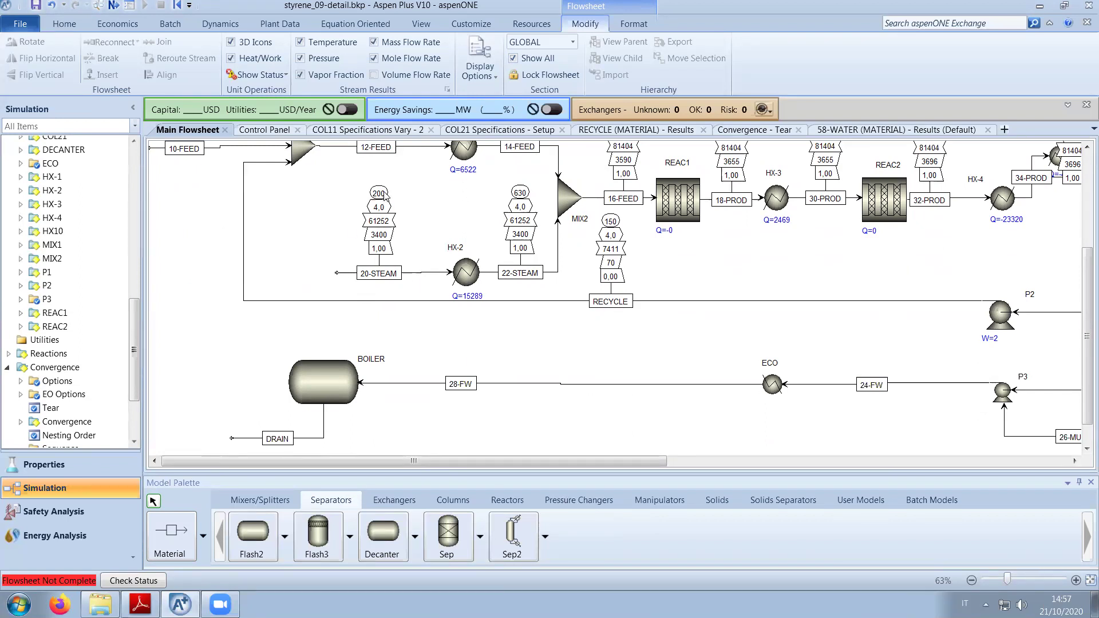
mouse_move(554, 461)
mouse_down()
mouse_move(743, 450)
mouse_move(546, 450)
mouse_up()
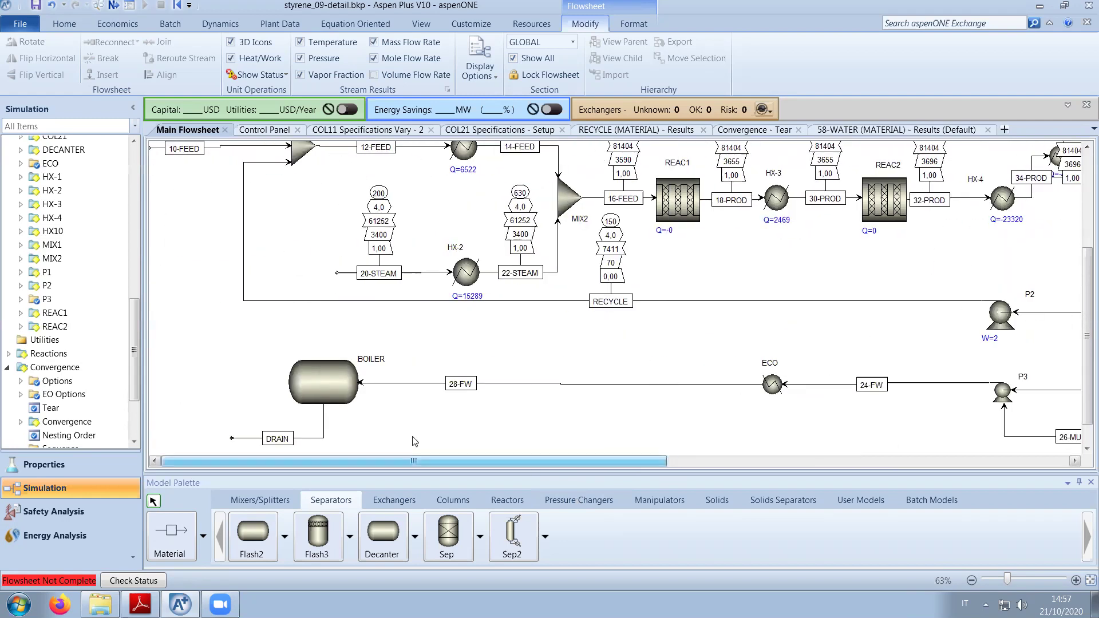
click(330, 388)
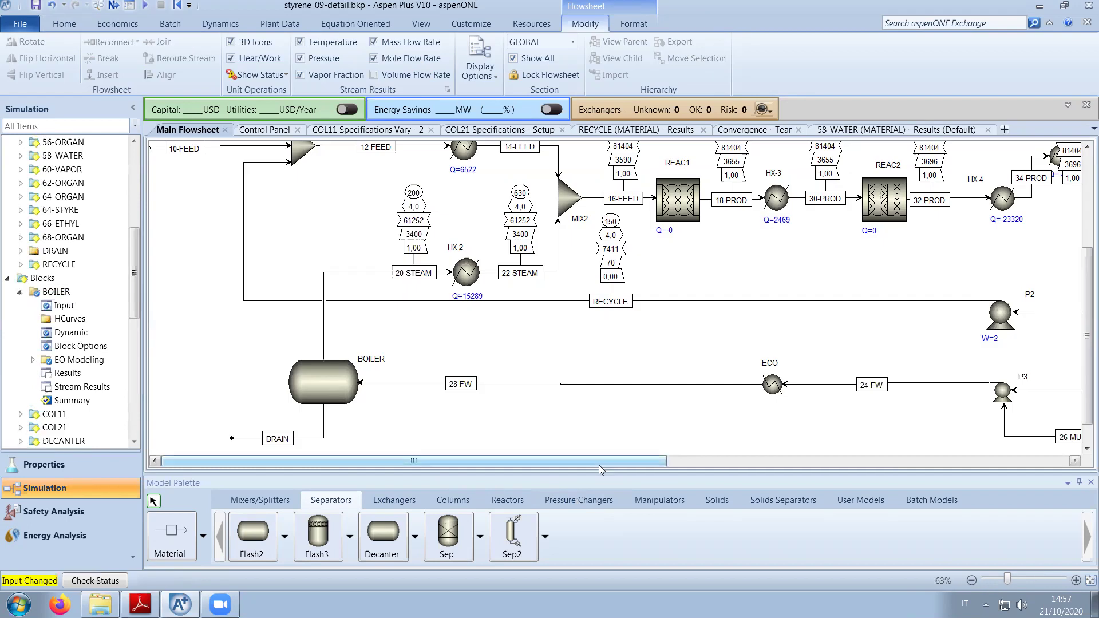
Examine the connections of the water loop around the BOILER, the ECO heater and the 20-STEAM stream.
scroll(599, 465, up, 3)
drag(630, 461, 607, 465)
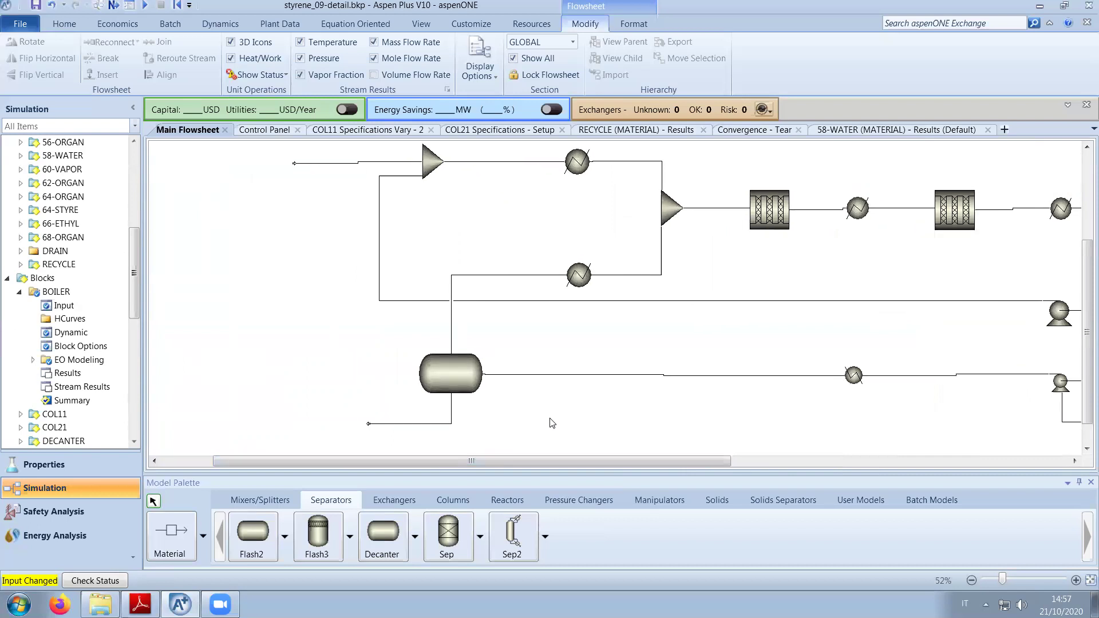
scroll(552, 424, up, 2)
click(1087, 448)
click(1087, 448)
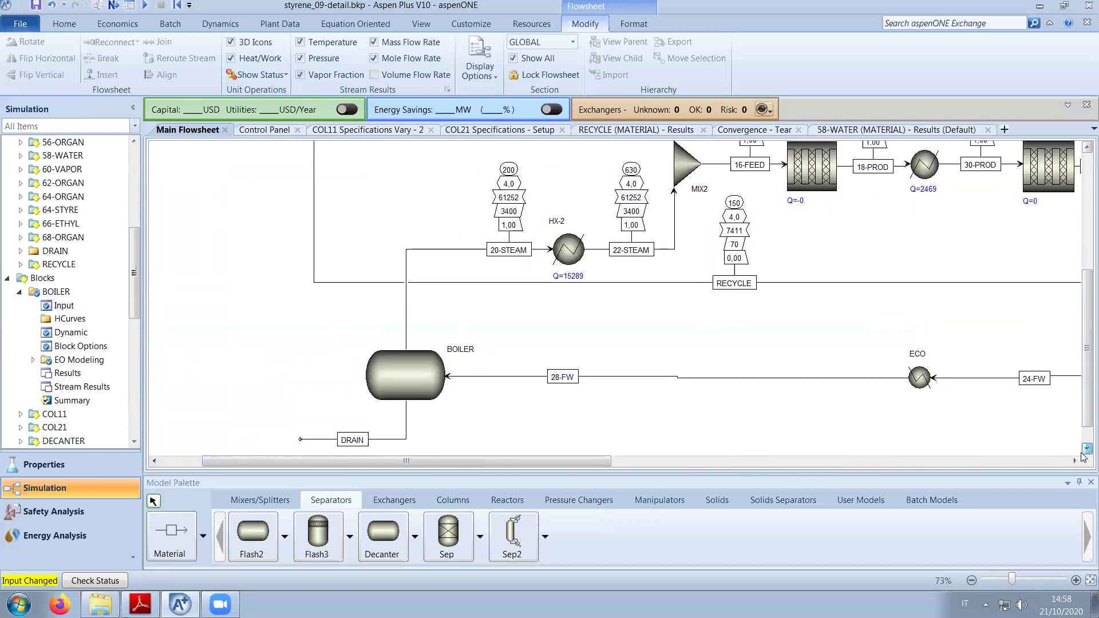
scroll(720, 411, down, 1)
scroll(675, 412, up, 2)
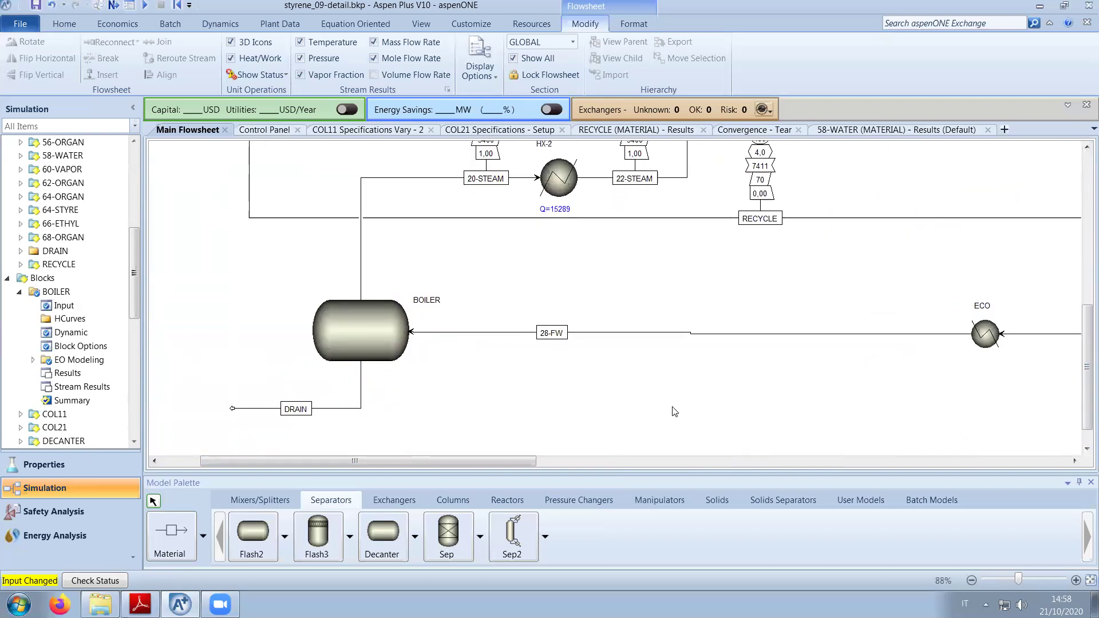
scroll(675, 412, down, 1)
drag(546, 462, 332, 405)
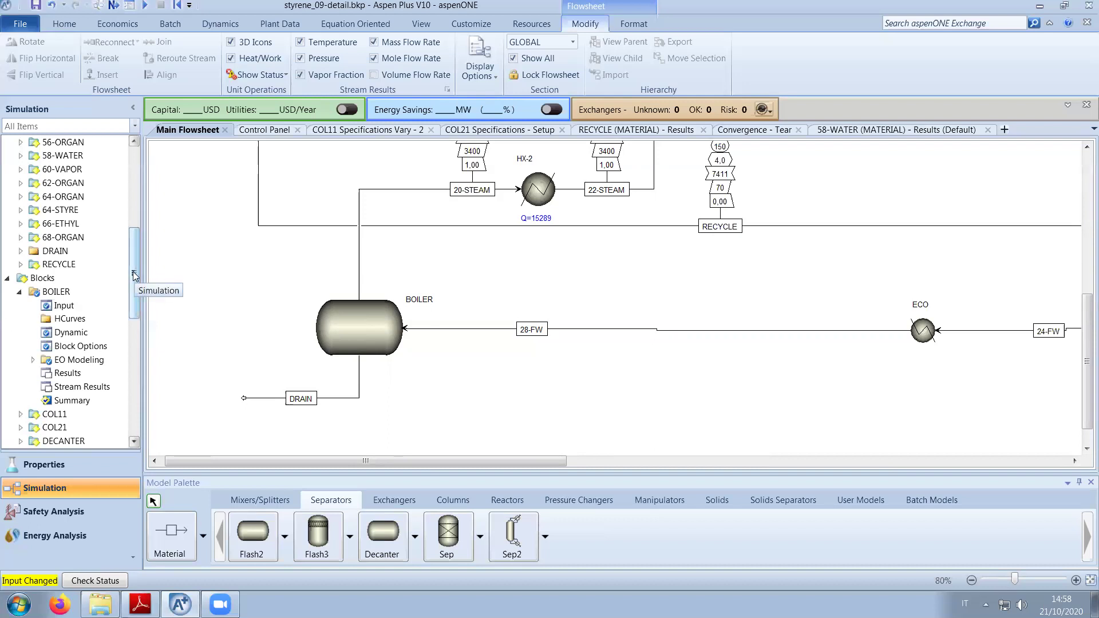
Save the simulation as the backup file styrene_10-detail, declining an additional Aspen Plus Document (.apw) copy.
click(255, 132)
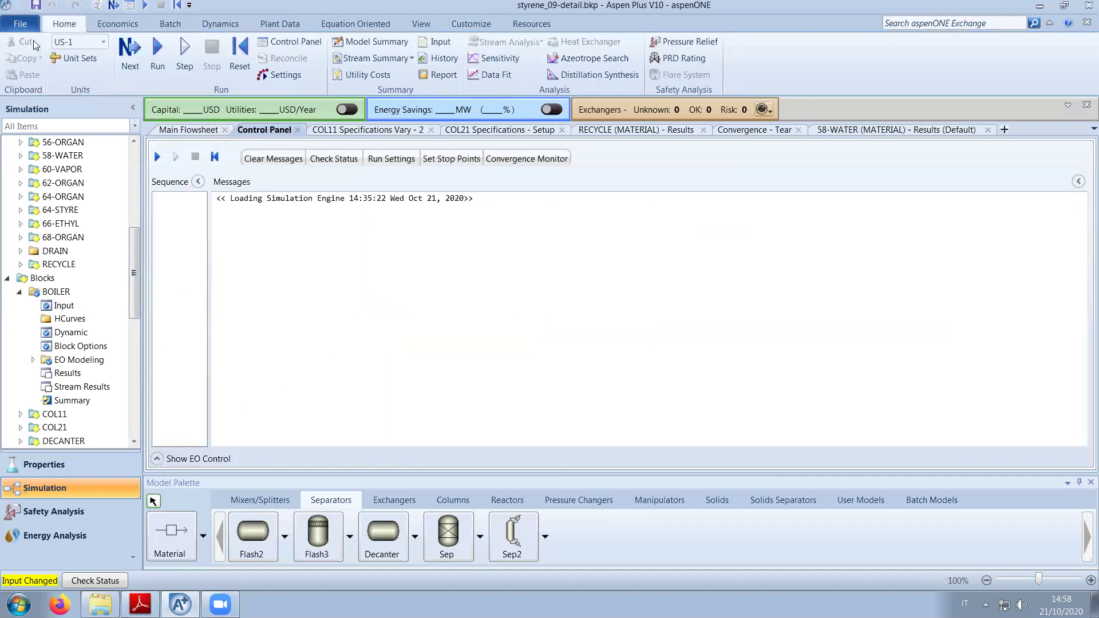
click(25, 24)
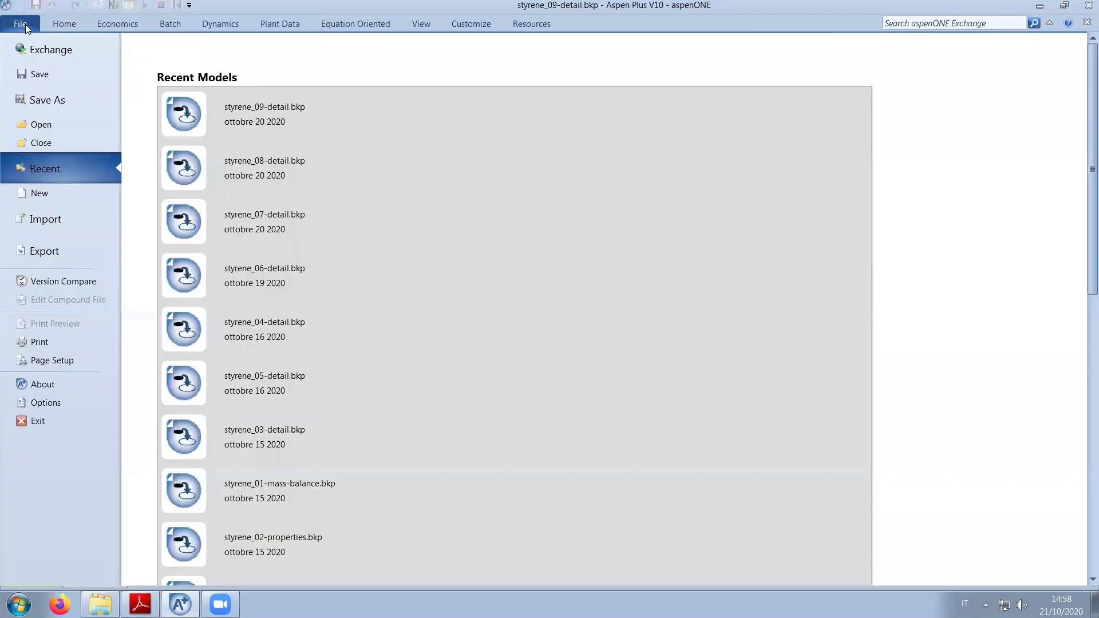
click(52, 96)
click(212, 155)
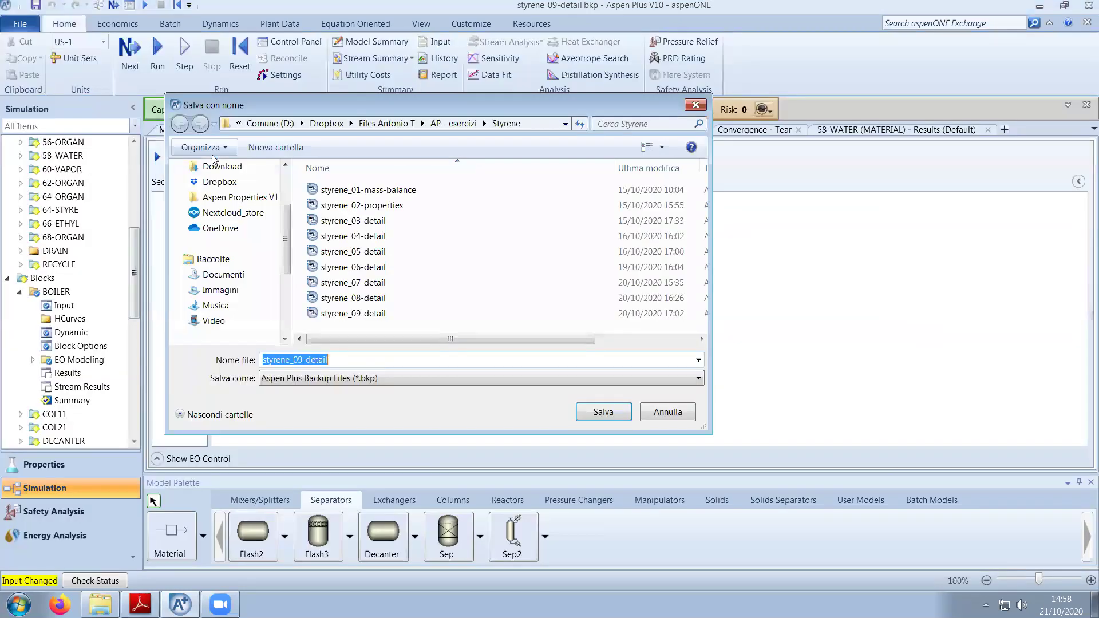
click(297, 361)
drag(293, 360, 307, 360)
text(10-)
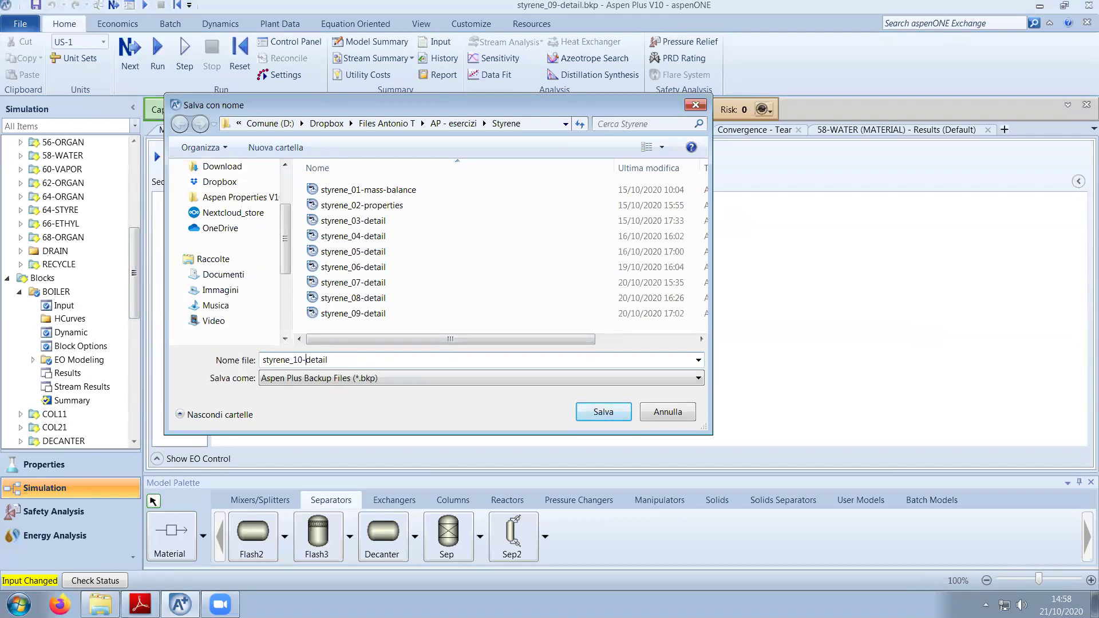
click(580, 415)
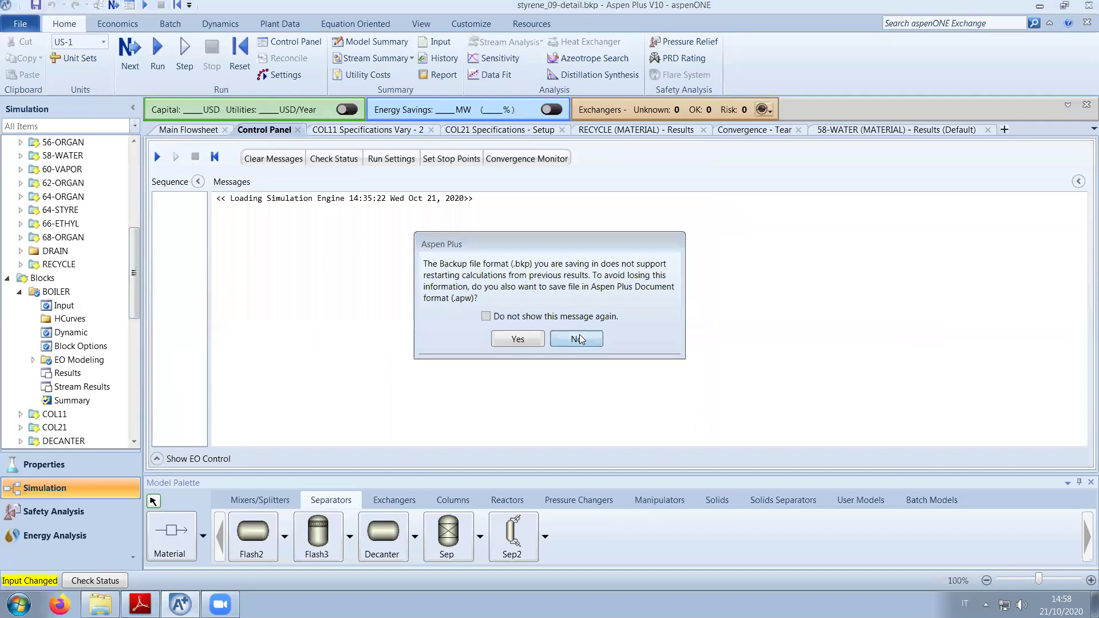
click(579, 339)
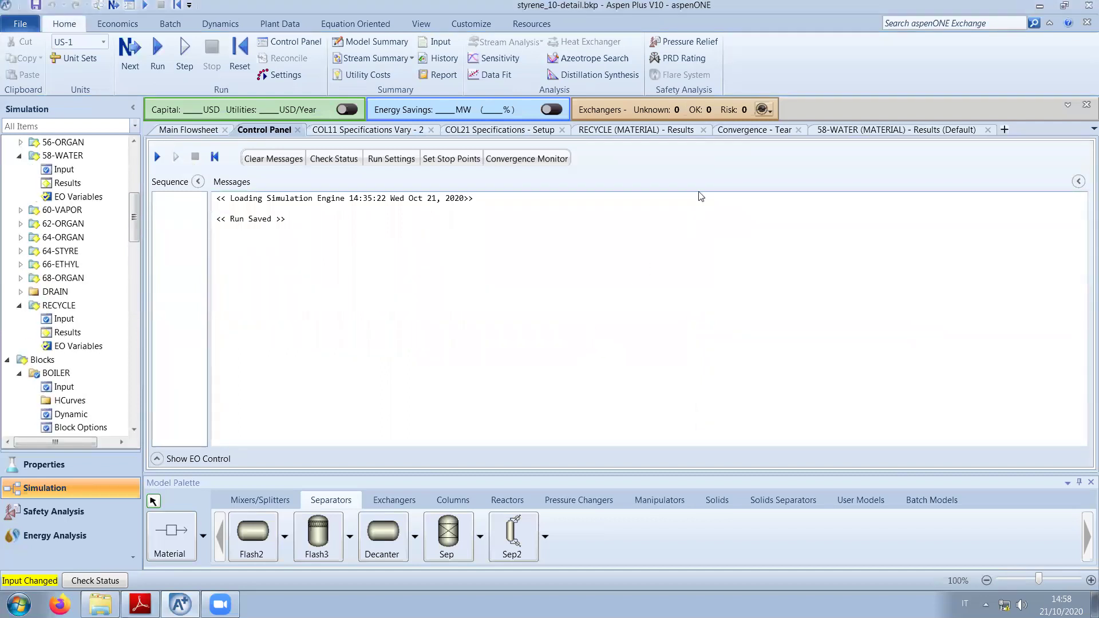
Shift the 20-STEAM label along its line, away from HX-2 and closer to the BOILER's vapor line.
click(772, 133)
click(286, 221)
click(285, 221)
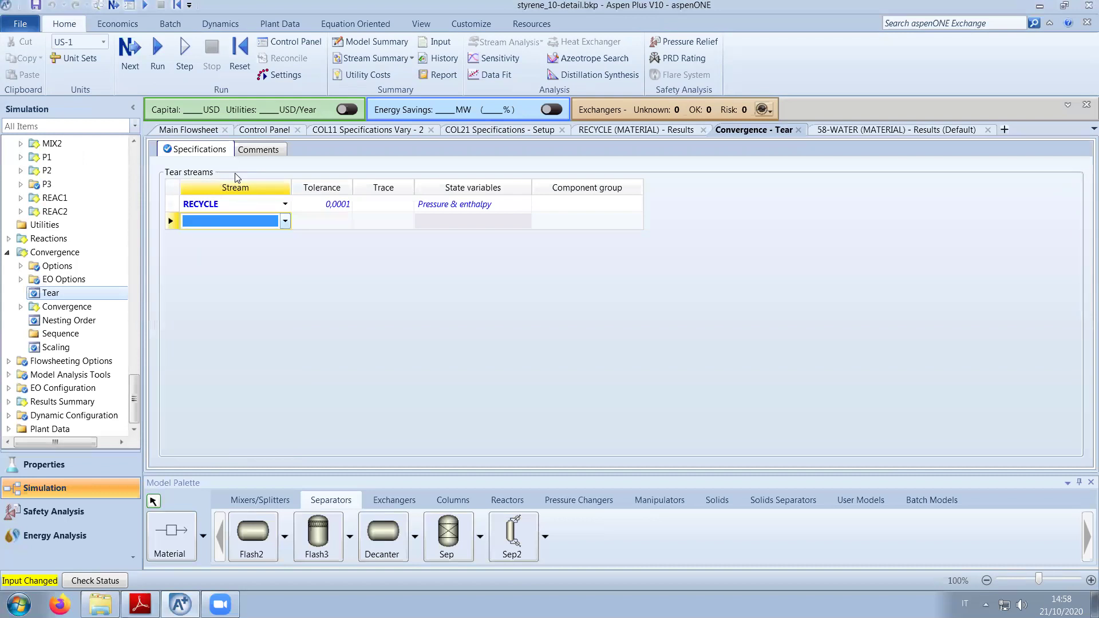
click(188, 130)
drag(468, 194, 415, 194)
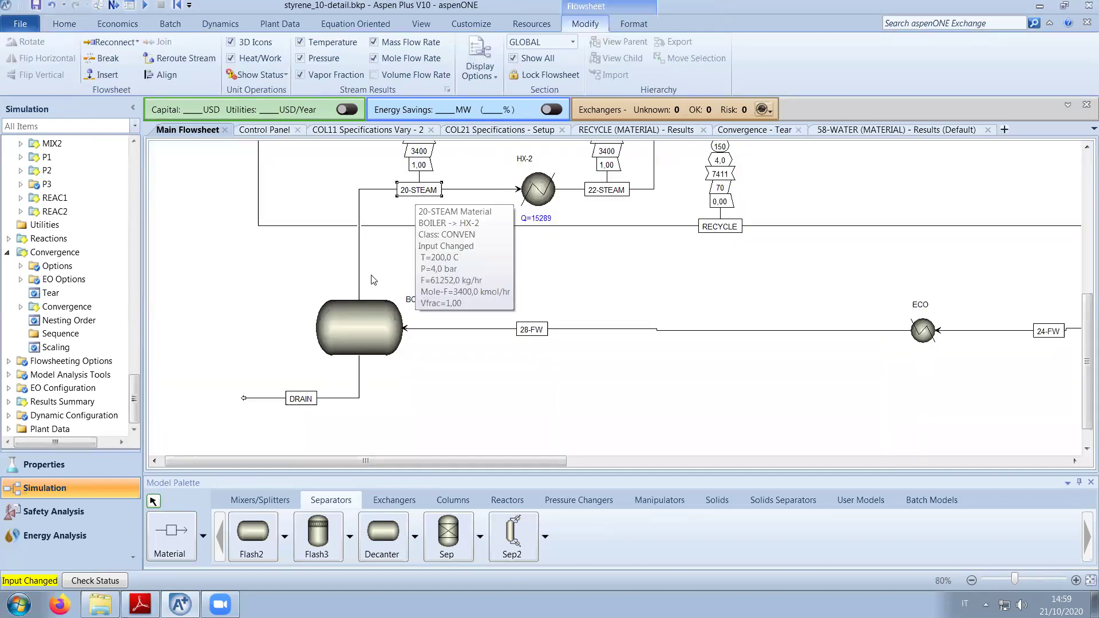
Add 20-STEAM as a second tear stream in the convergence settings and return to the main flowsheet.
click(746, 135)
click(284, 221)
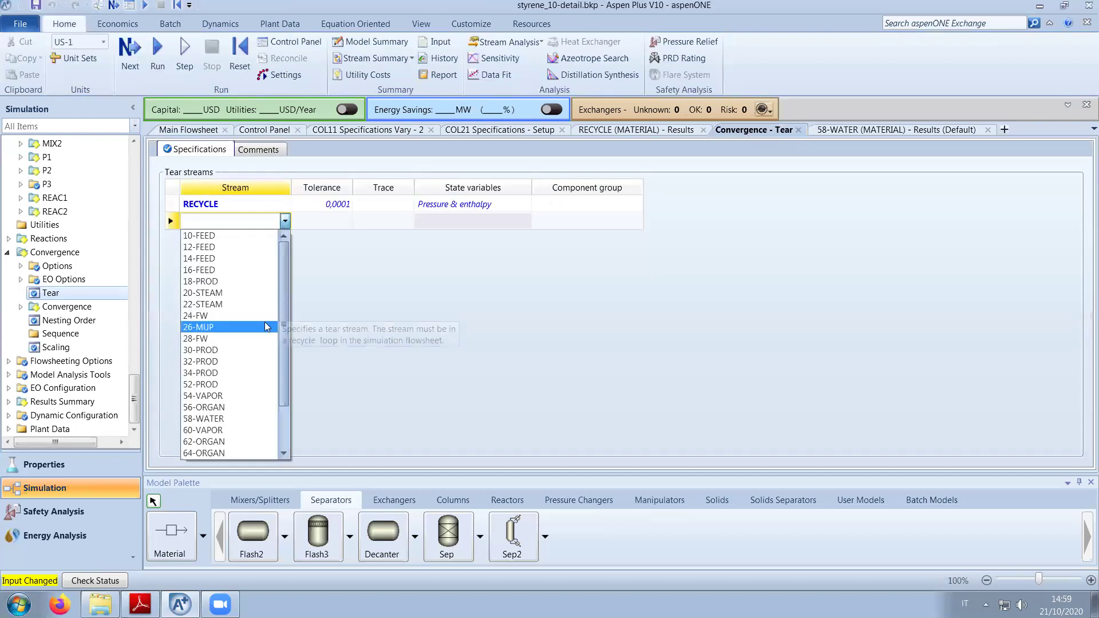
scroll(250, 403, down, 2)
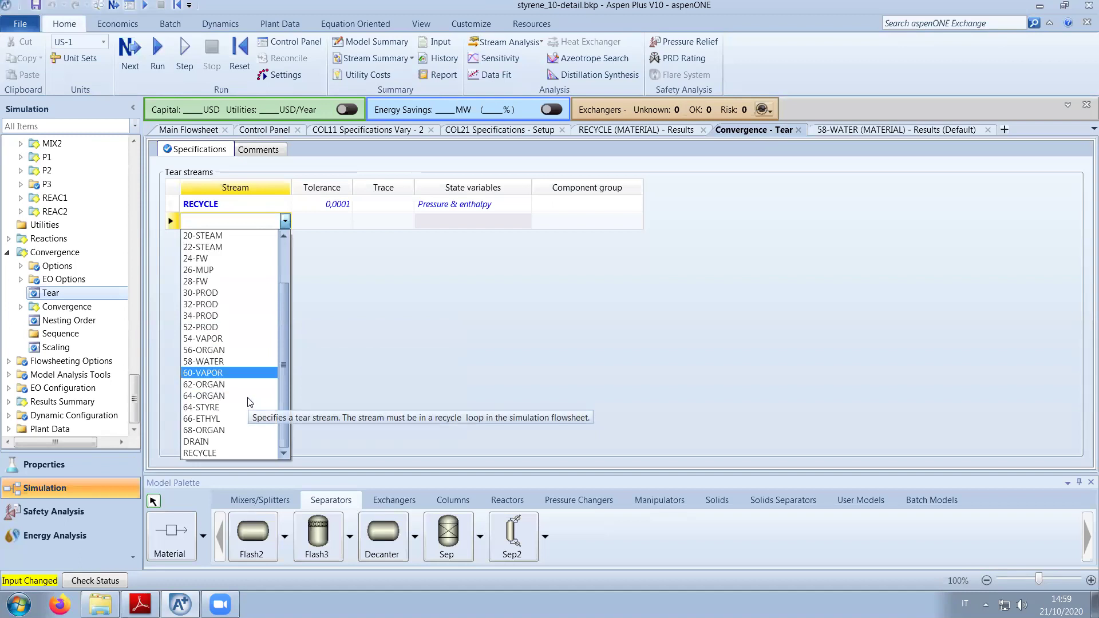
scroll(250, 400, up, 2)
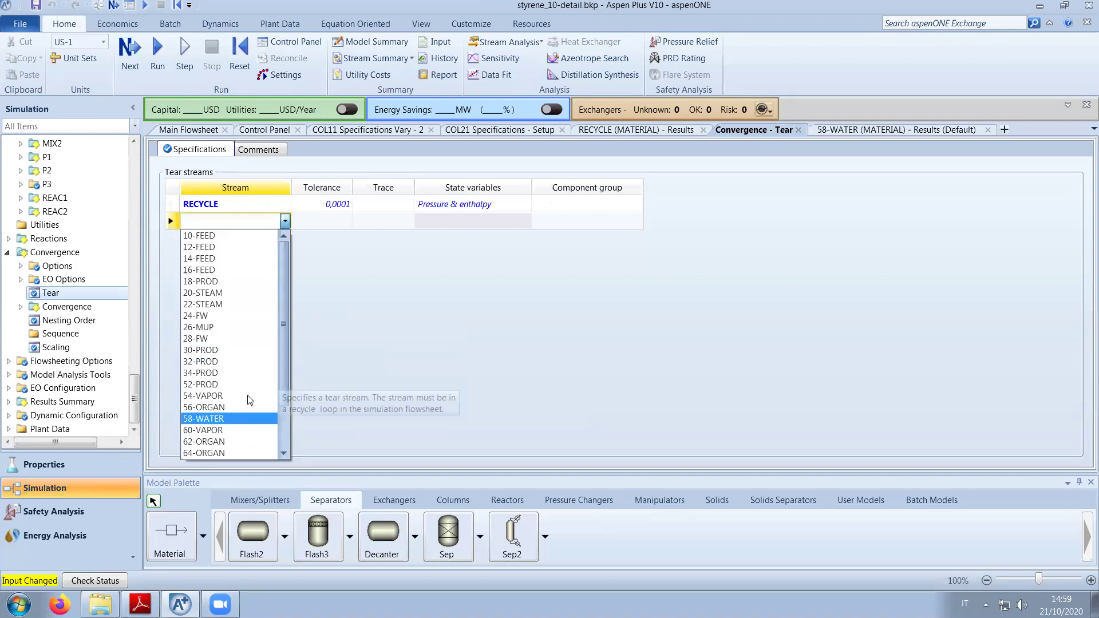
click(214, 294)
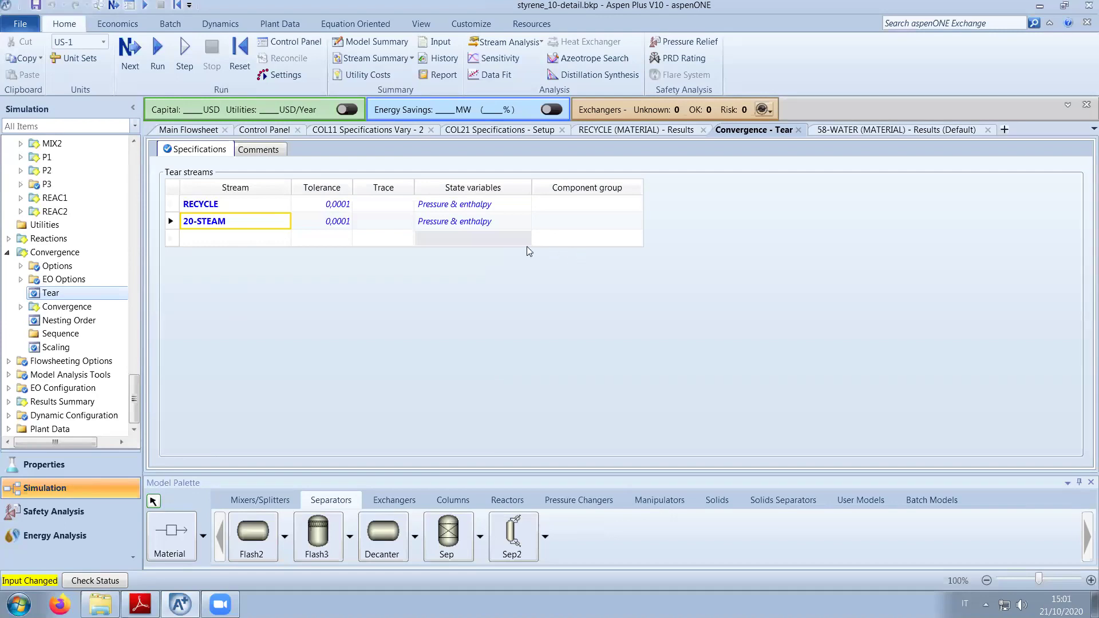
click(194, 131)
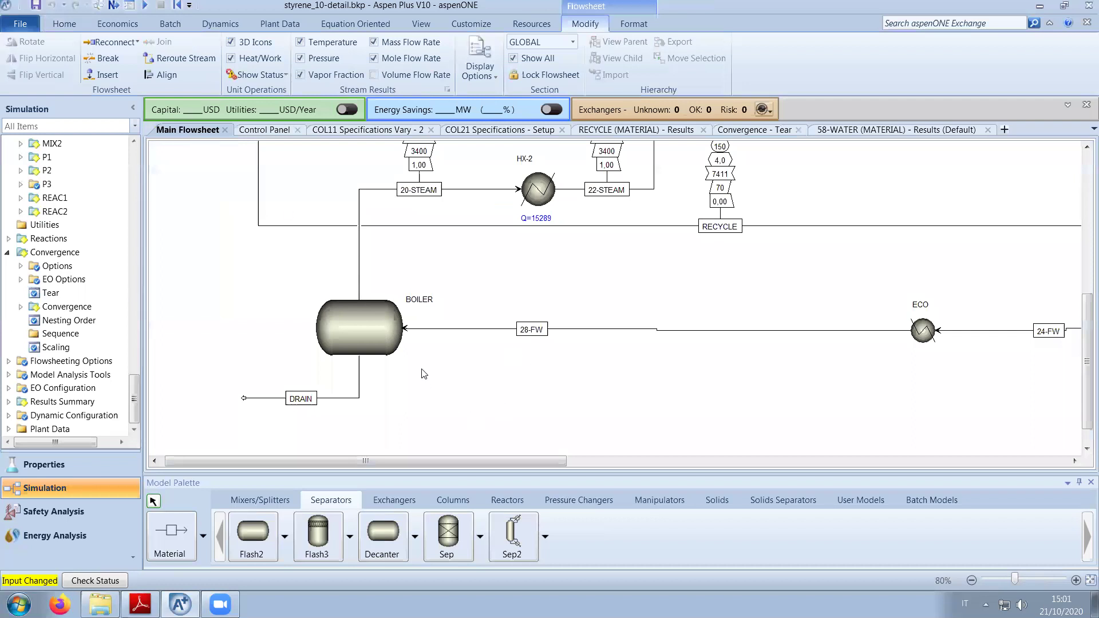
Examine the flowsheet from the BOILER, ECO and P3 to the DECANTER and columns for streams entering and leaving the process.
scroll(424, 373, down, 1)
scroll(538, 385, up, 1)
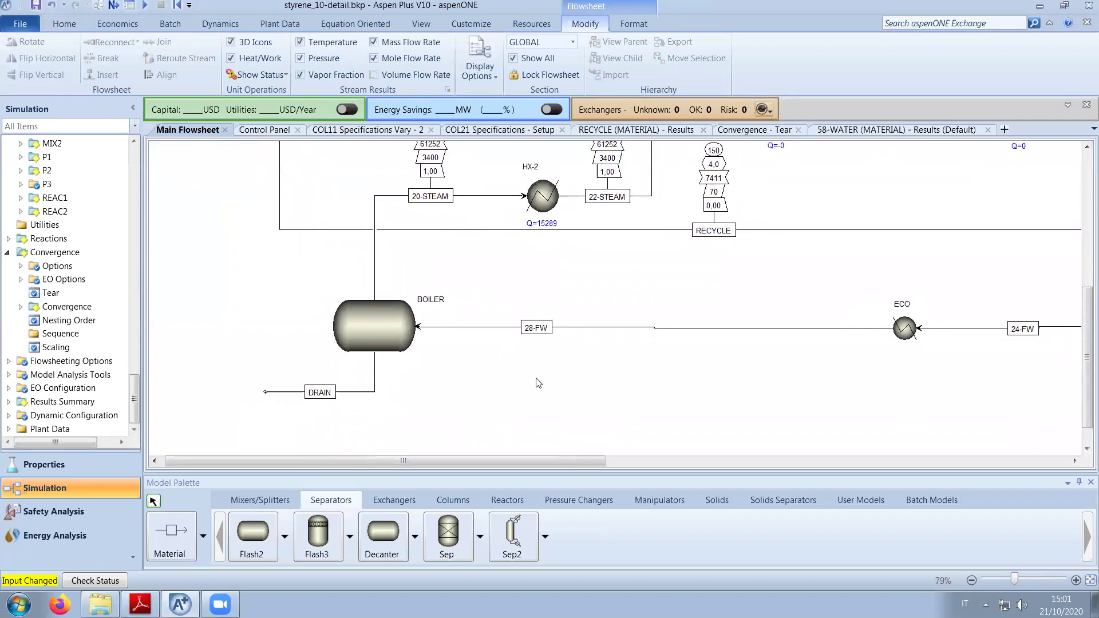
drag(528, 465, 721, 453)
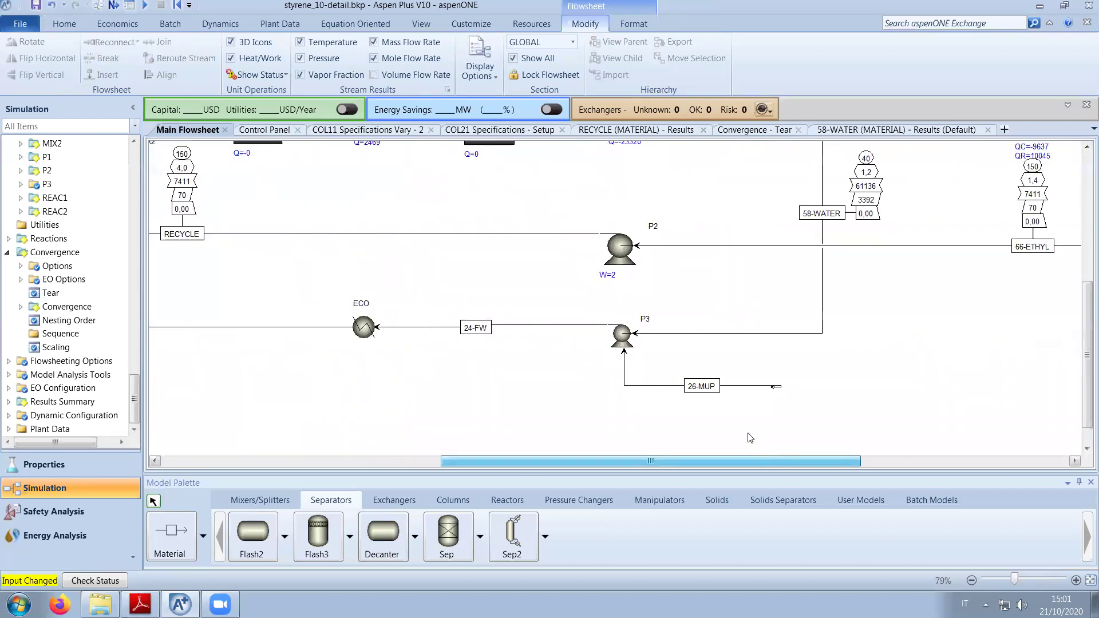
scroll(694, 418, down, 2)
scroll(701, 400, up, 1)
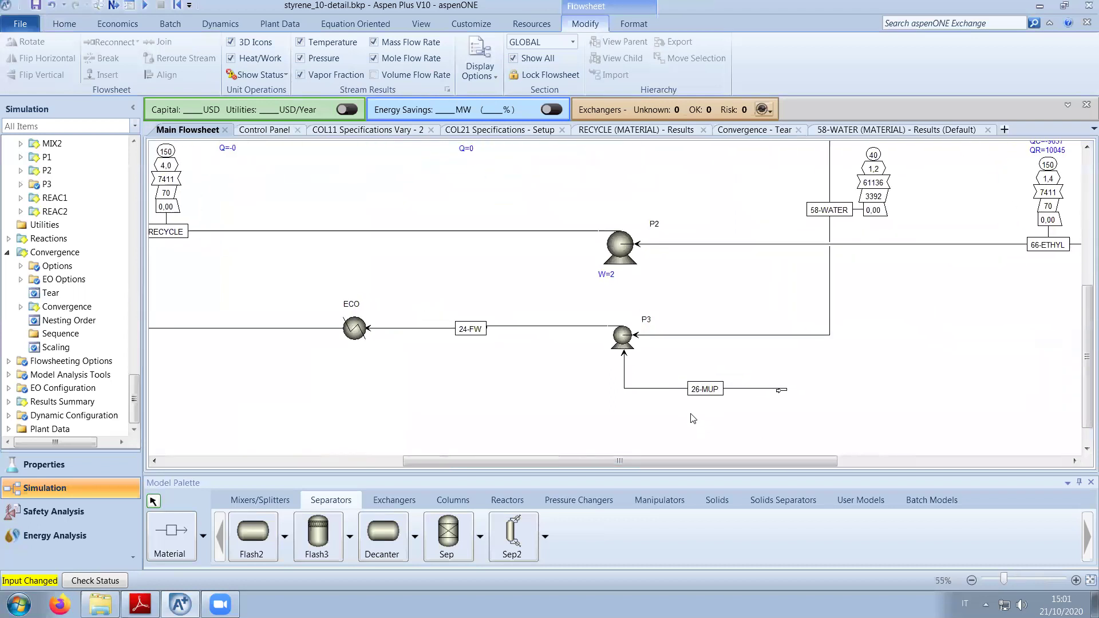
drag(737, 460, 717, 444)
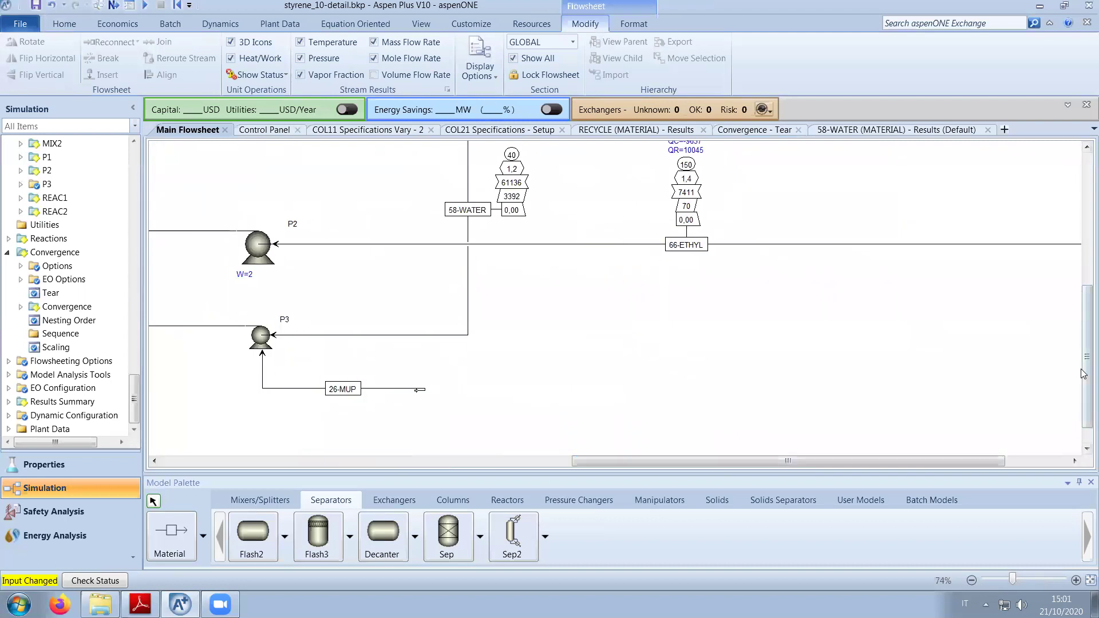
scroll(471, 255, up, 5)
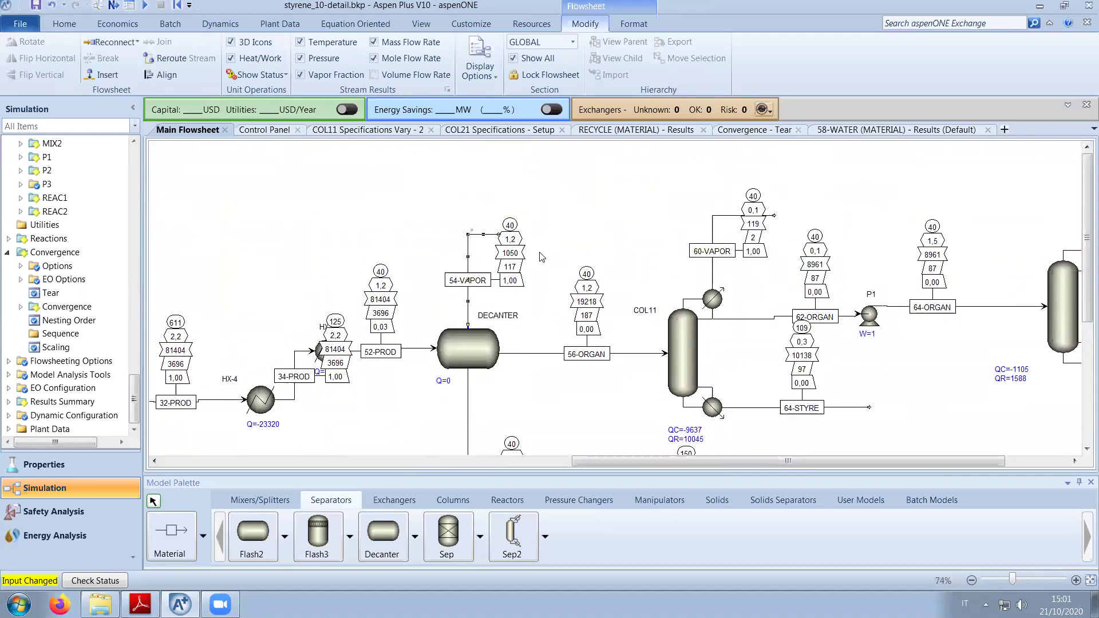
drag(881, 462, 944, 468)
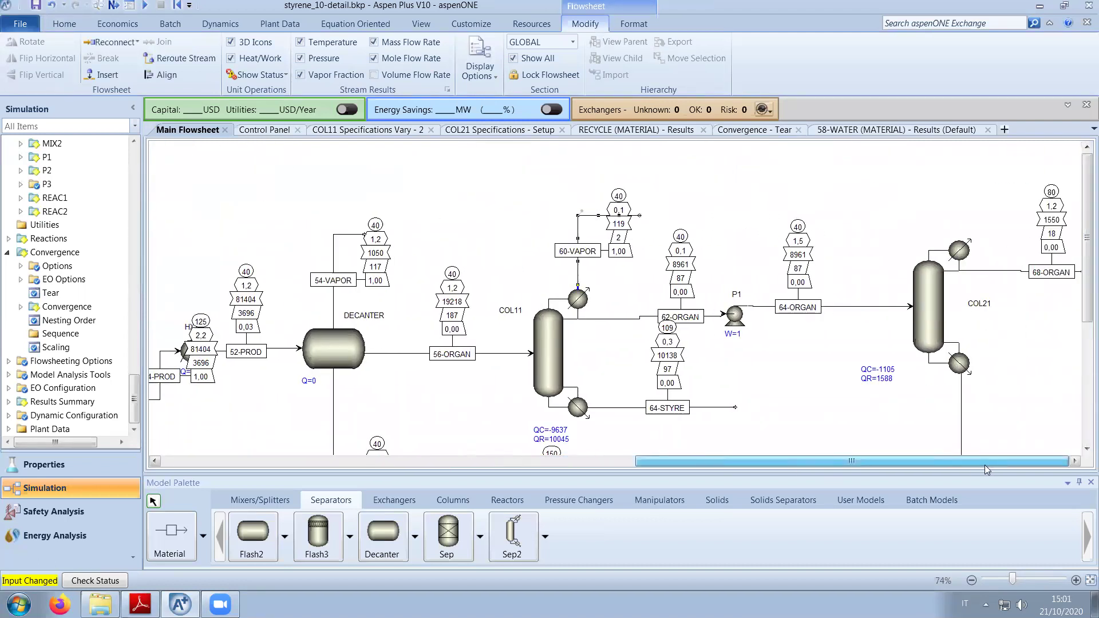
drag(802, 462, 518, 451)
scroll(518, 451, down, 4)
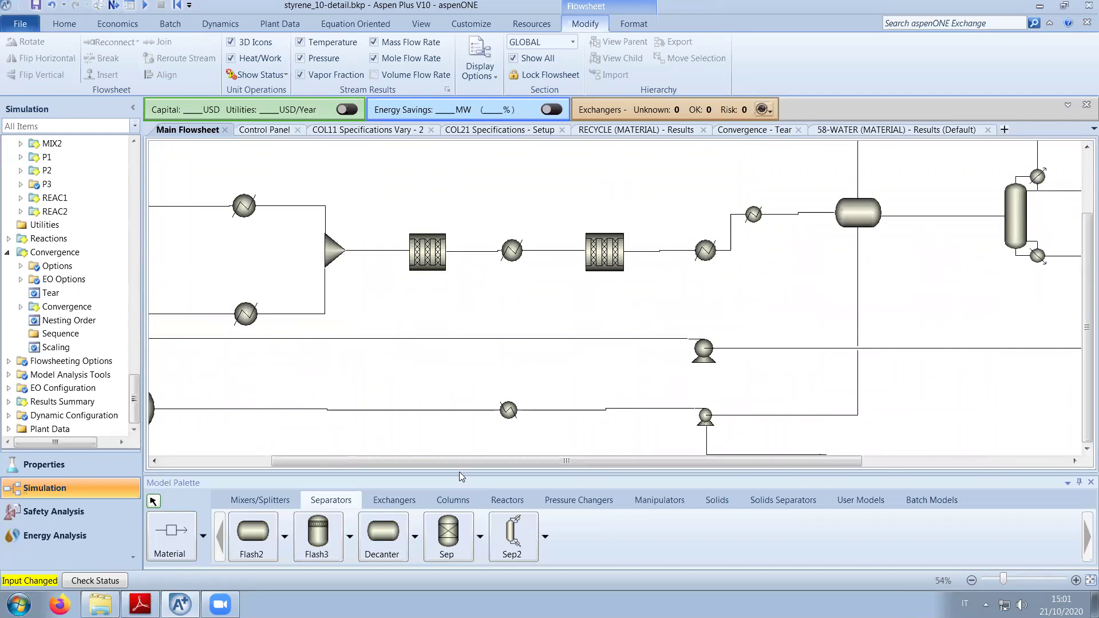
drag(455, 463, 263, 466)
click(298, 449)
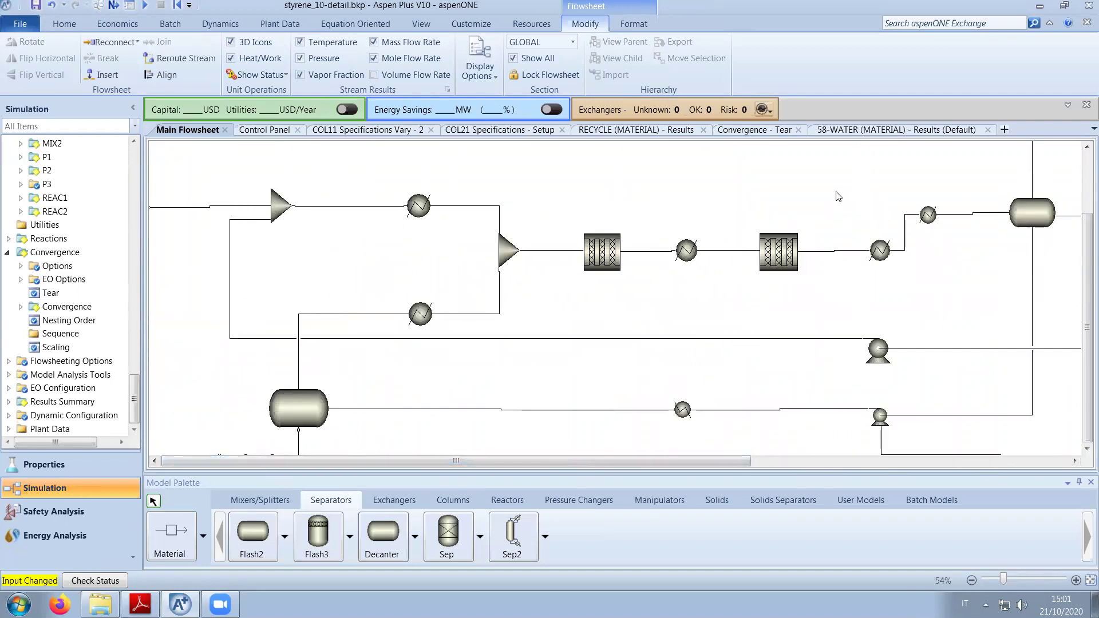
Create a new Balance block named WATER under the flowsheeting options.
click(753, 130)
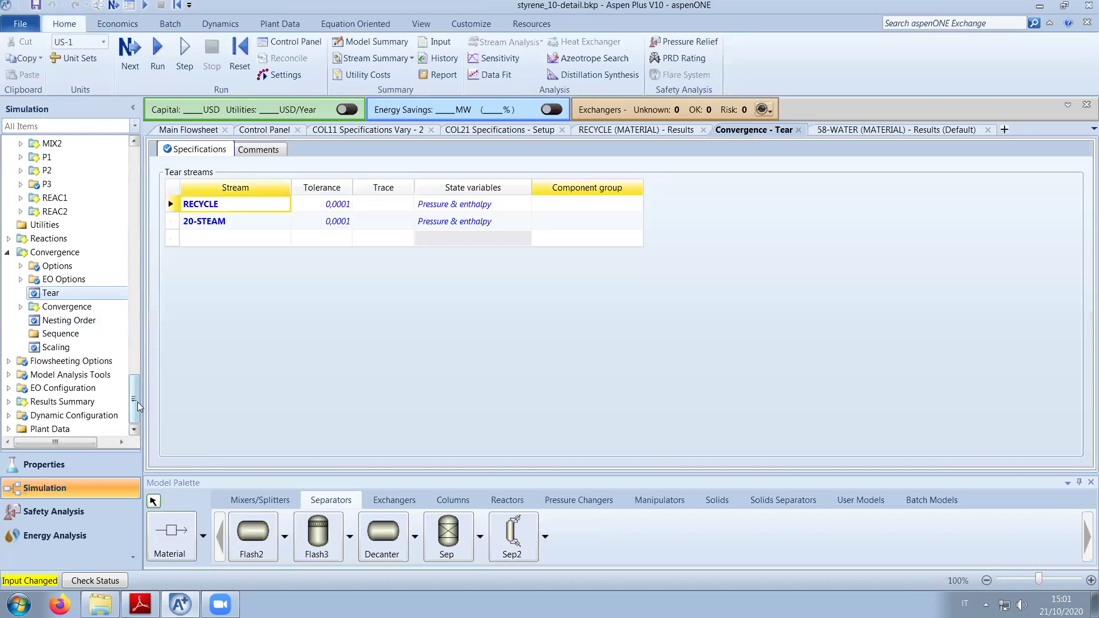
click(8, 360)
scroll(118, 335, down, 3)
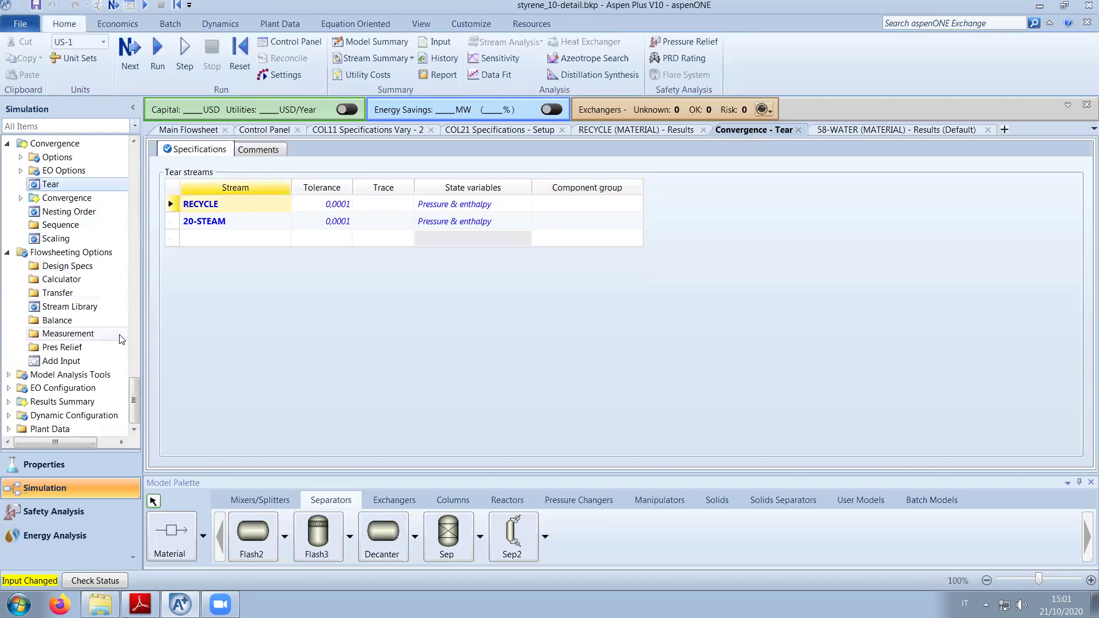
click(40, 252)
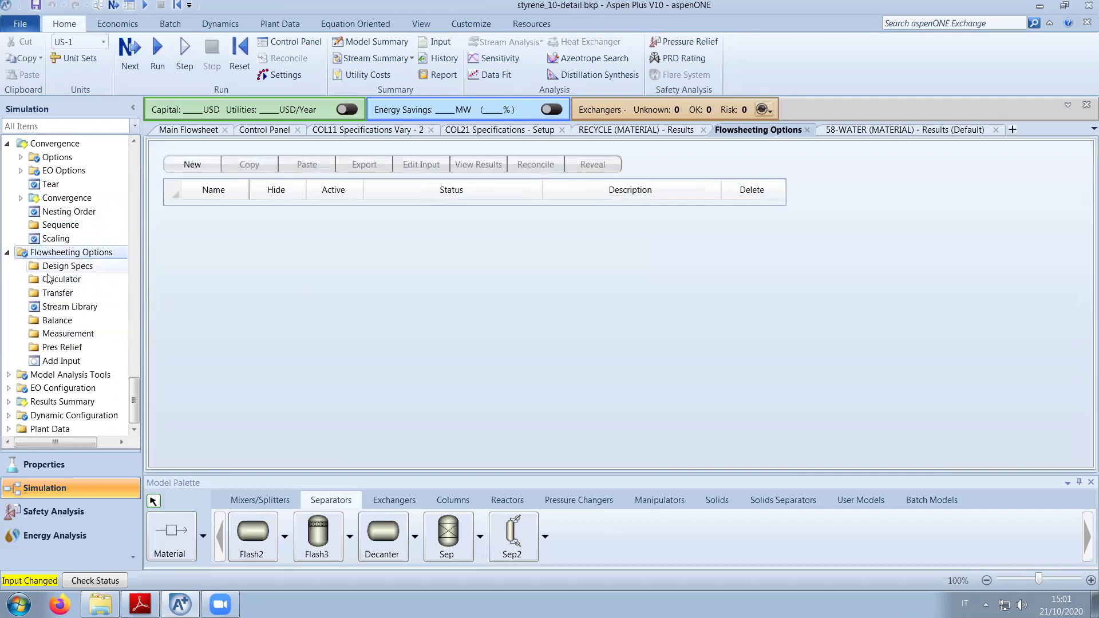
click(83, 320)
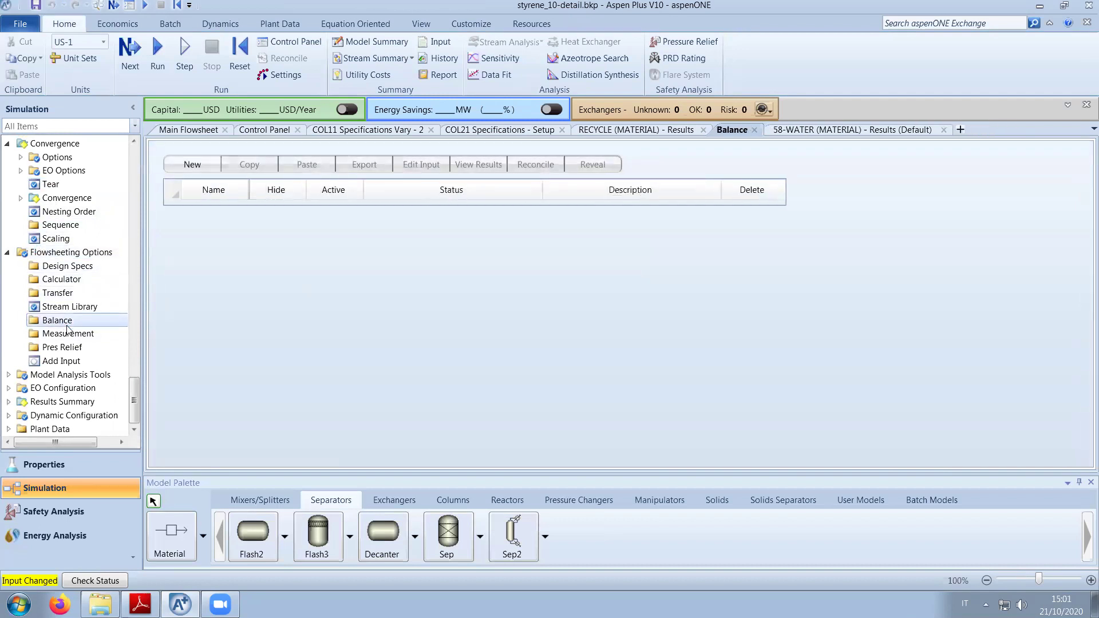
click(194, 166)
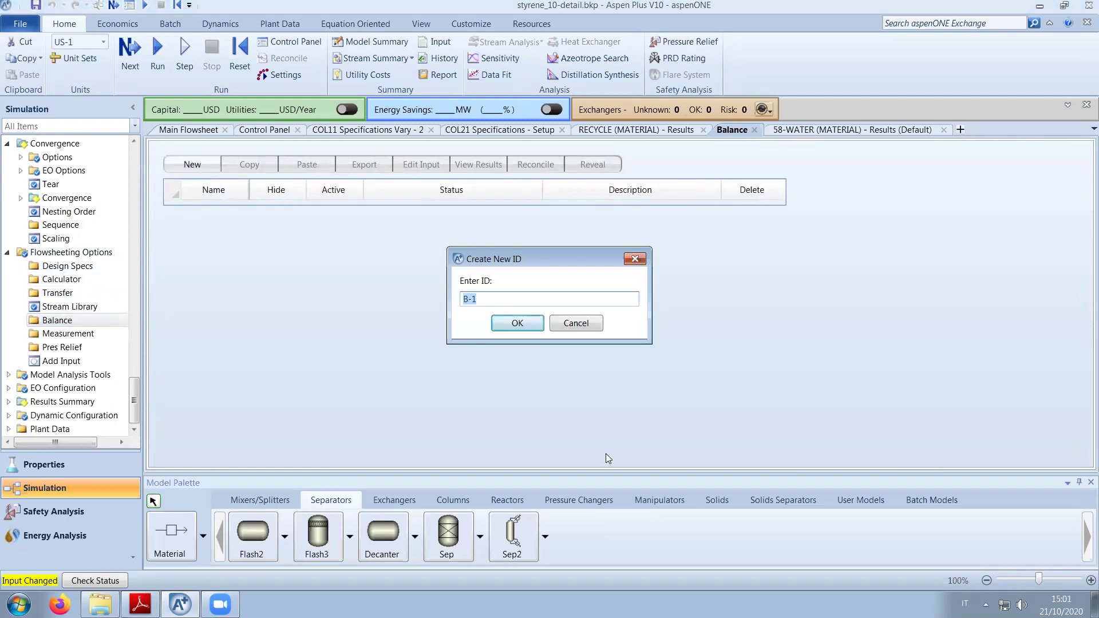
text(WATER)
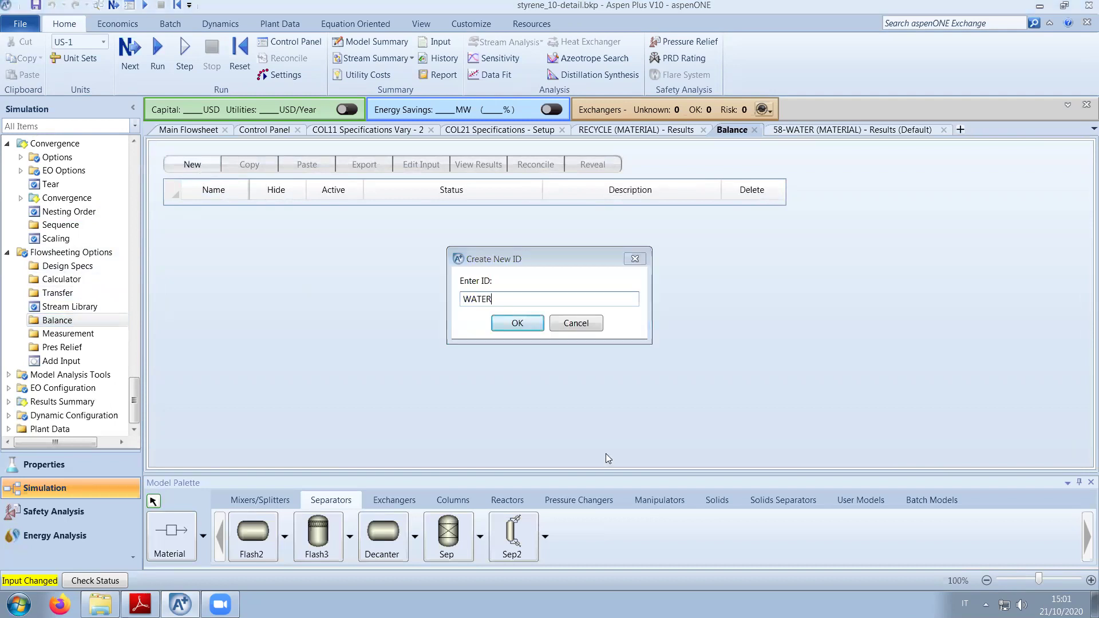
key(Return)
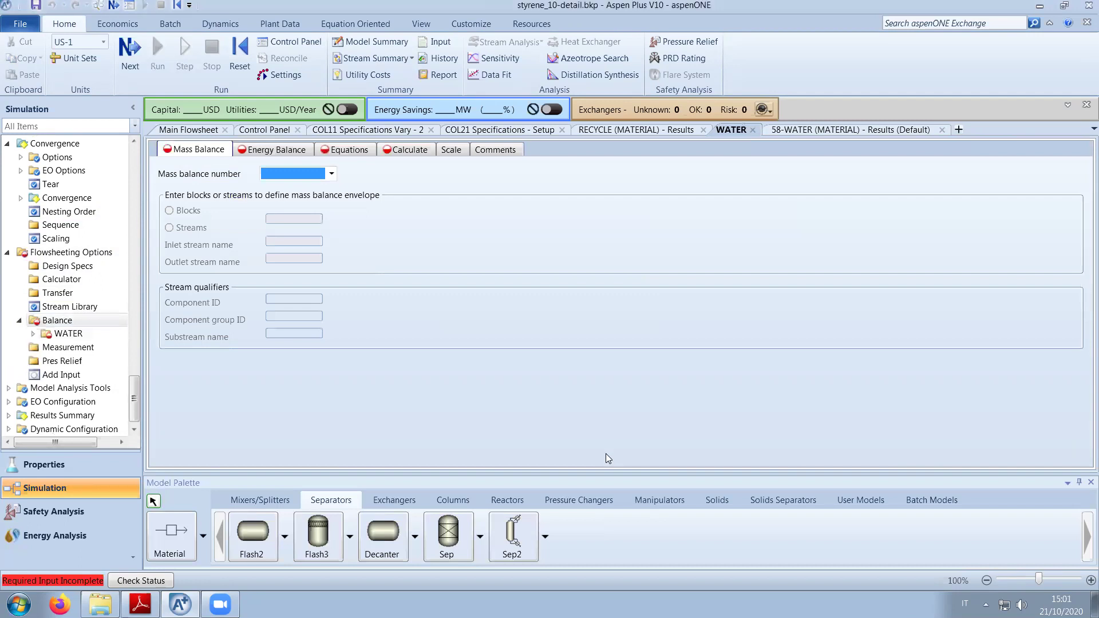
Add mass balance number 1 to the WATER balance and define its envelope by streams.
click(332, 173)
click(327, 189)
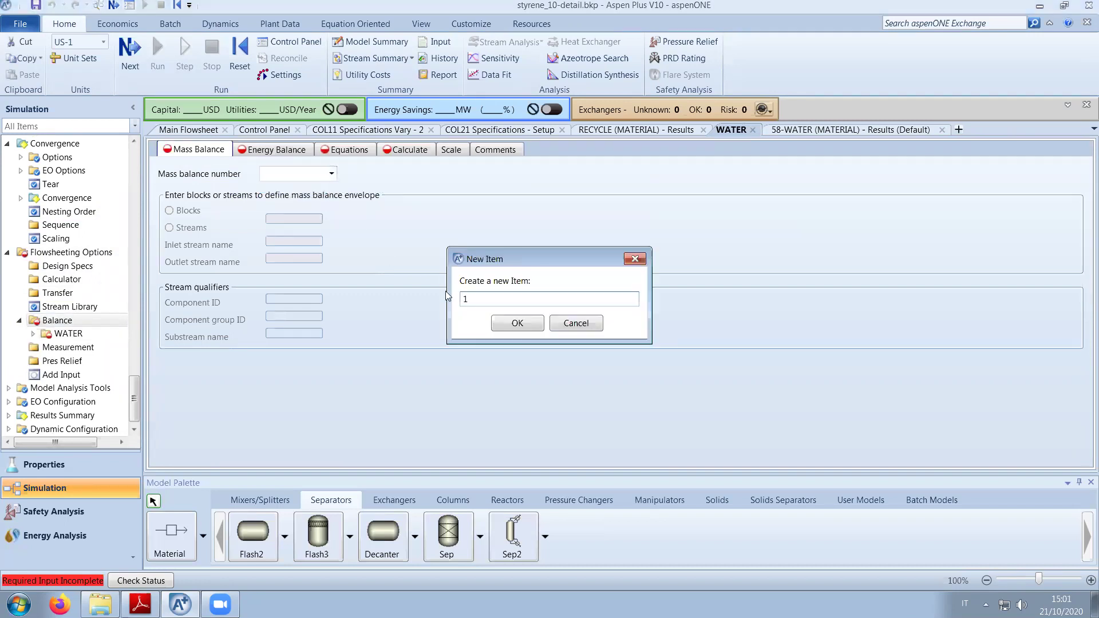
click(502, 324)
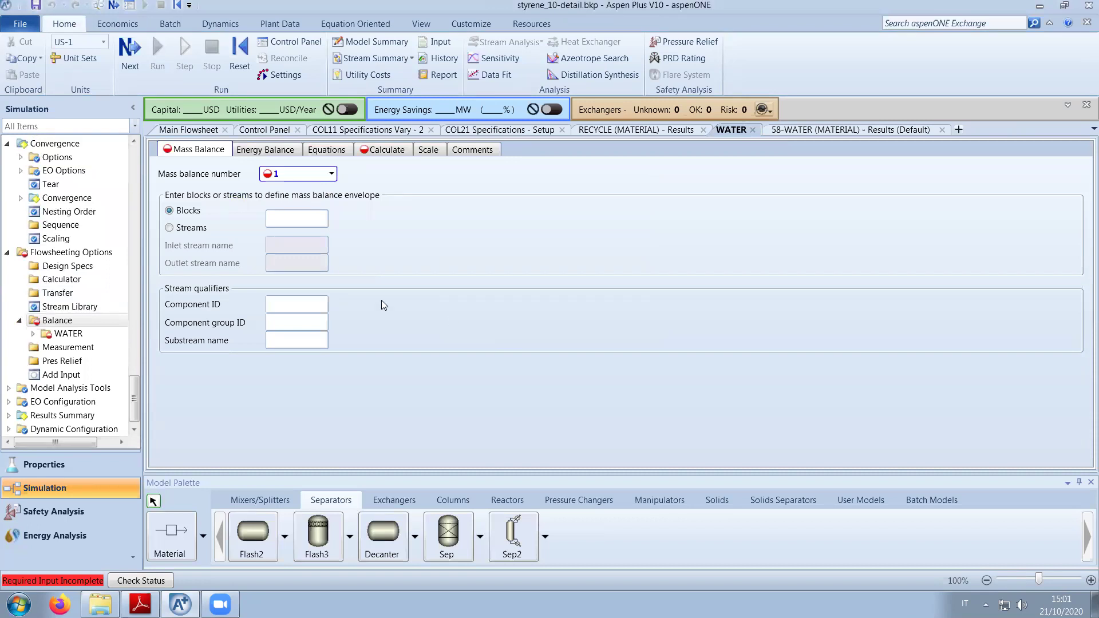
click(194, 232)
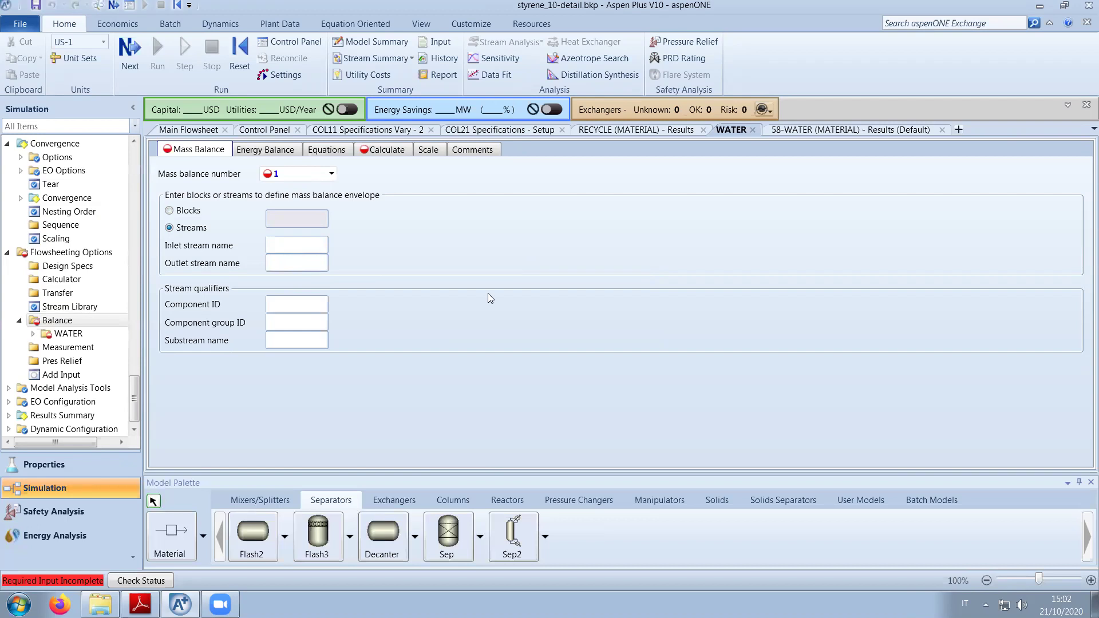
Set 26-MUP as the inlet stream and DRAIN as the outlet stream of mass balance 1.
click(321, 246)
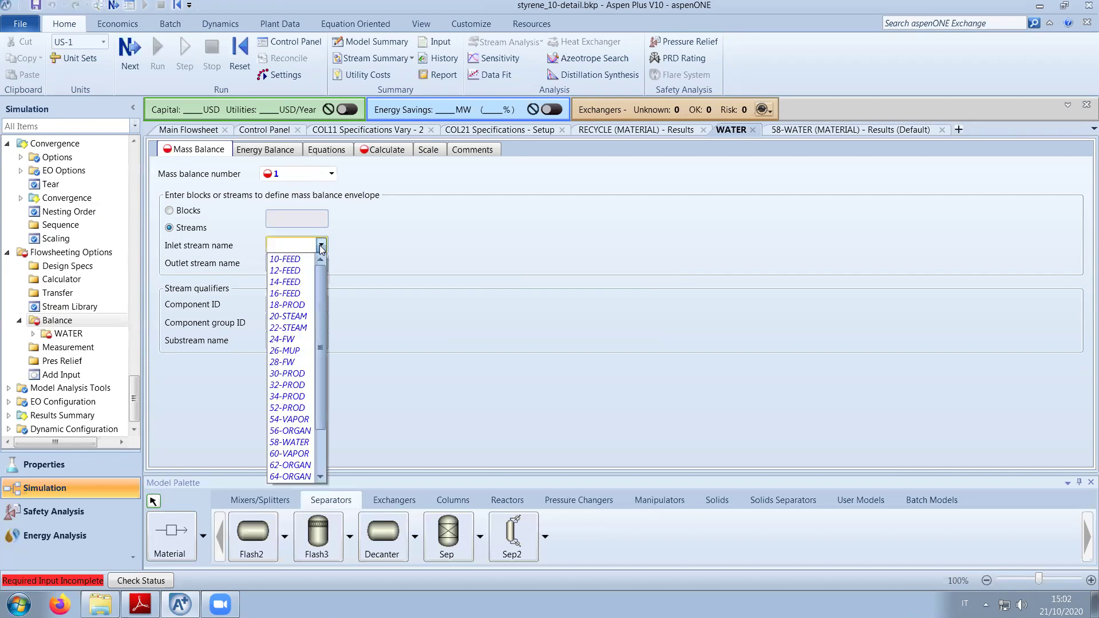
mouse_move(322, 275)
mouse_down()
mouse_move(326, 337)
mouse_move(326, 274)
mouse_up()
click(295, 351)
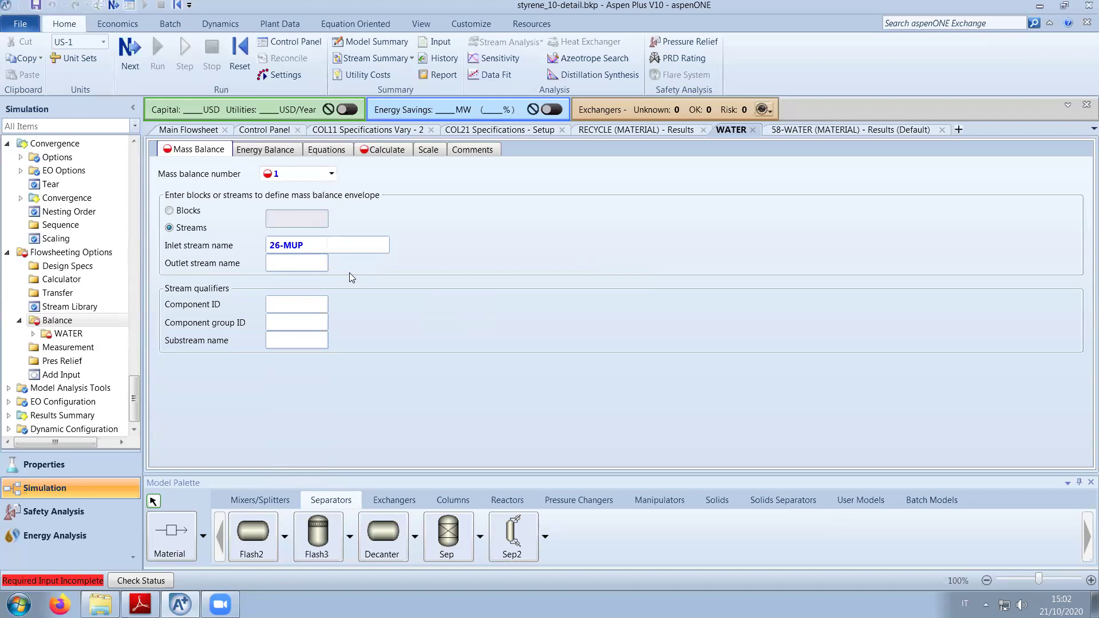
click(320, 263)
scroll(327, 352, down, 3)
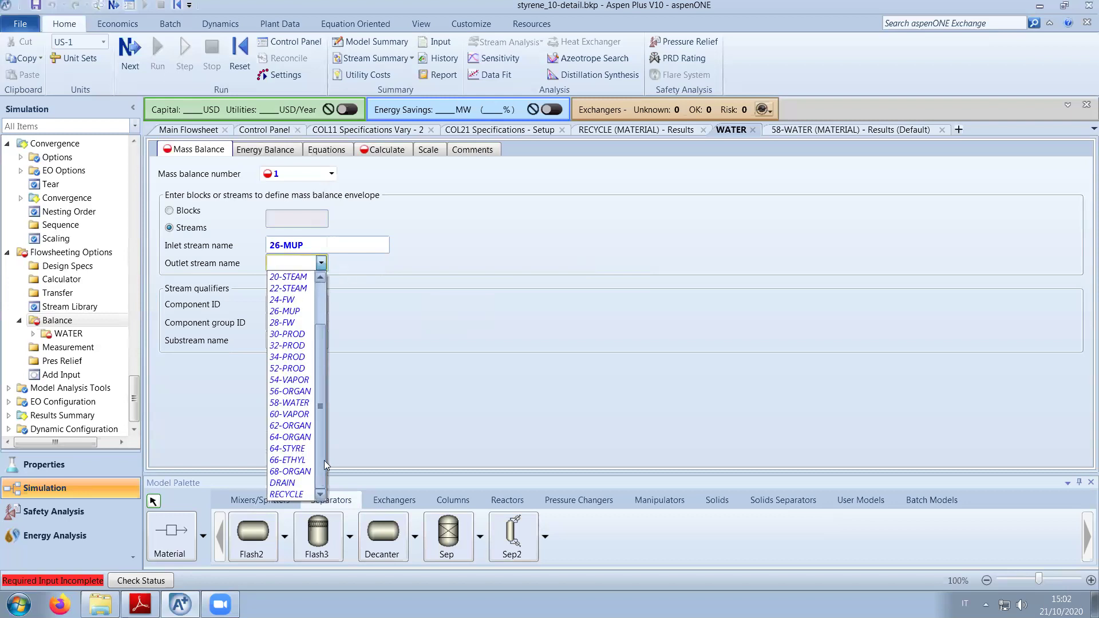
click(306, 482)
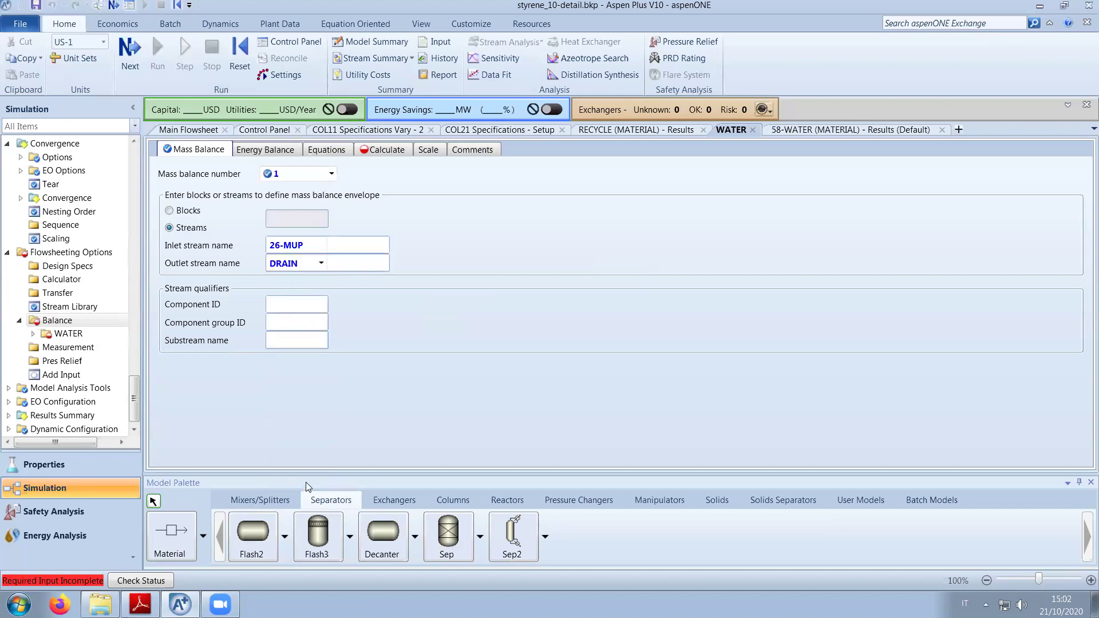
Examine the main flowsheet for further outlet streams, from the BOILER across to the DECANTER, COL11 and COL21.
click(187, 130)
scroll(367, 445, down, 1)
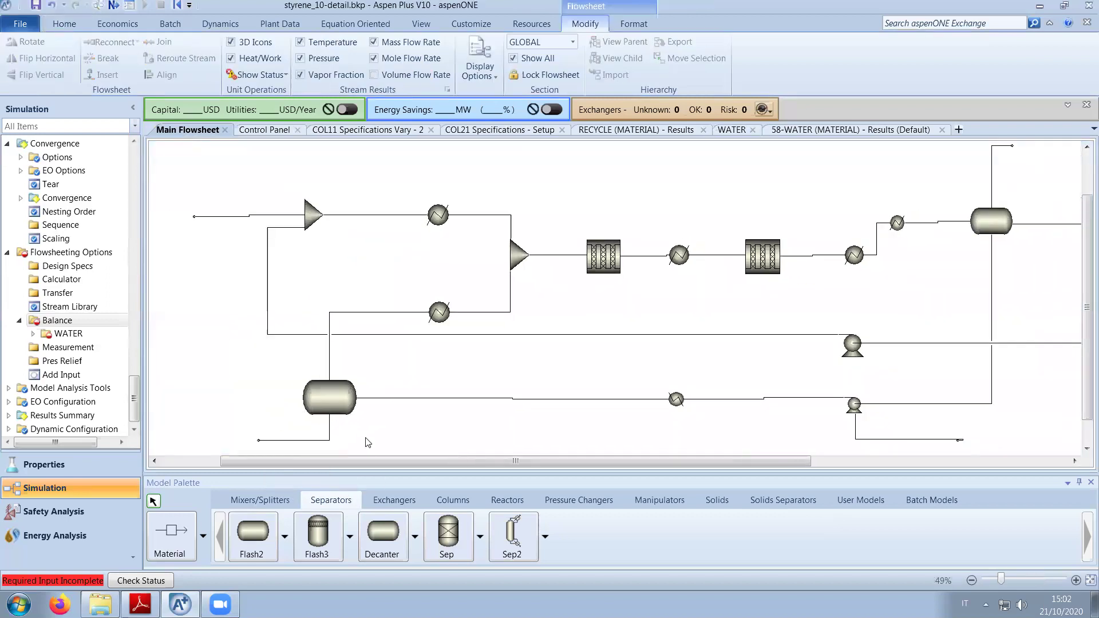
click(1086, 449)
click(1087, 449)
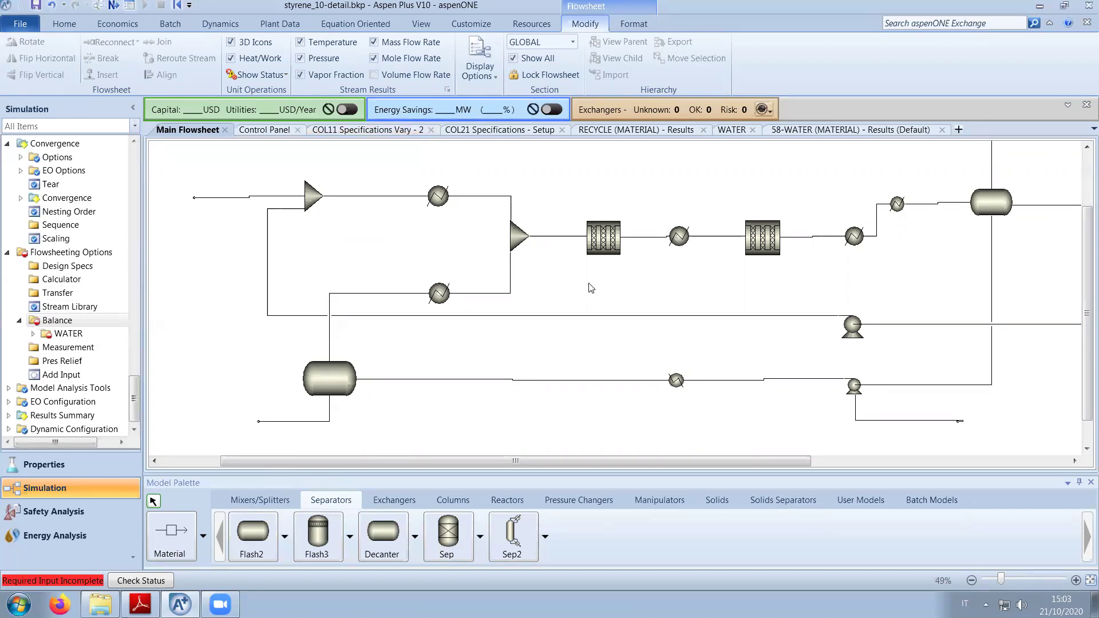
scroll(731, 461, right, 3)
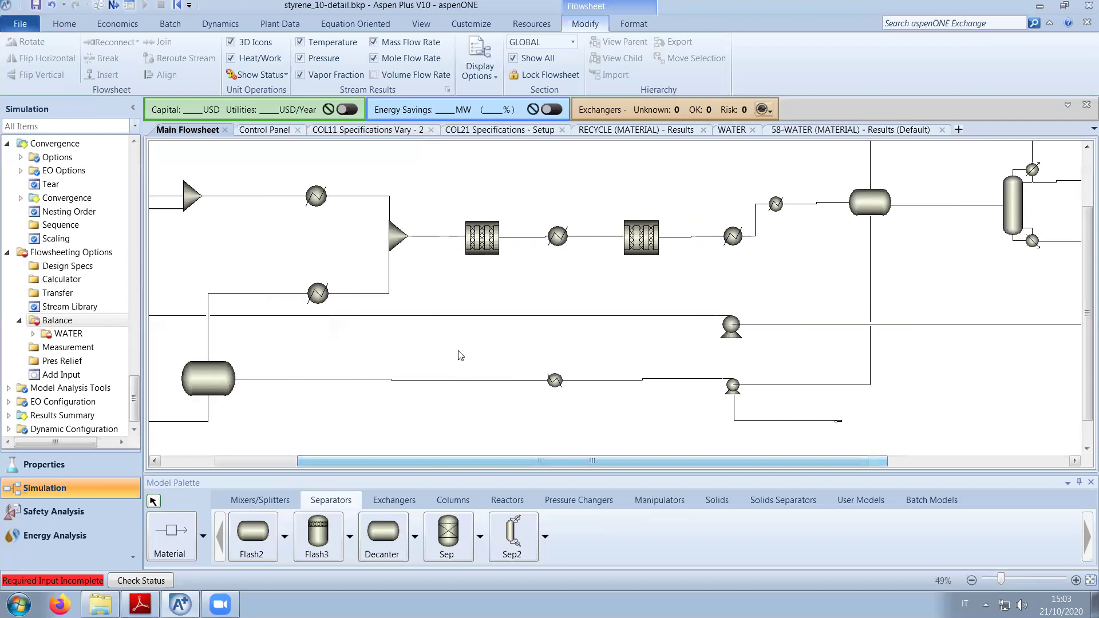
scroll(454, 351, up, 2)
drag(1083, 350, 1084, 243)
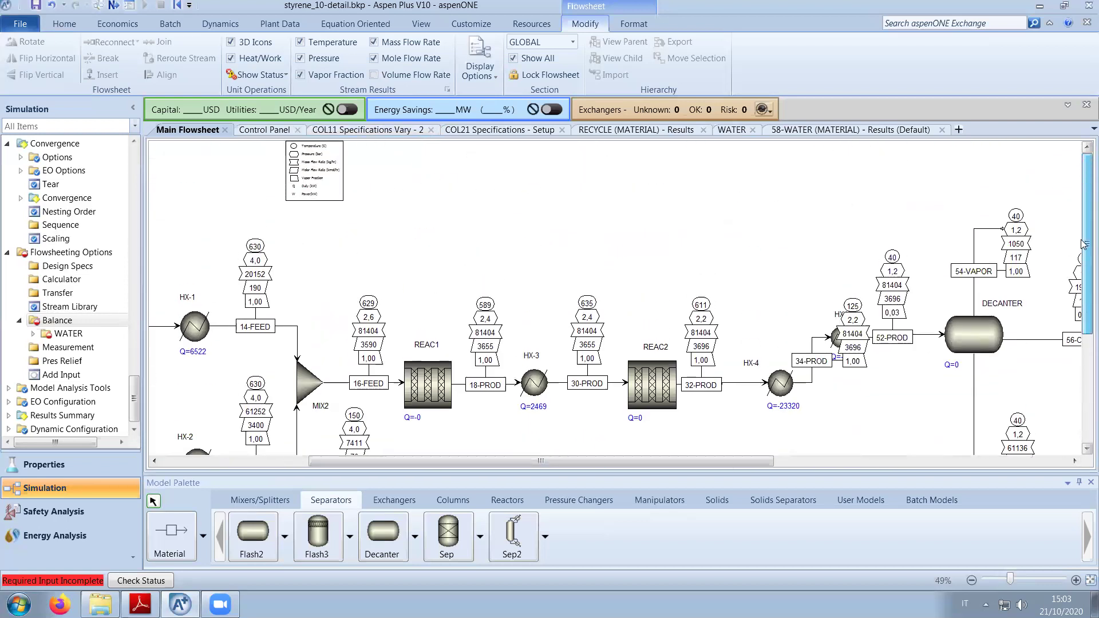
drag(758, 461, 1053, 461)
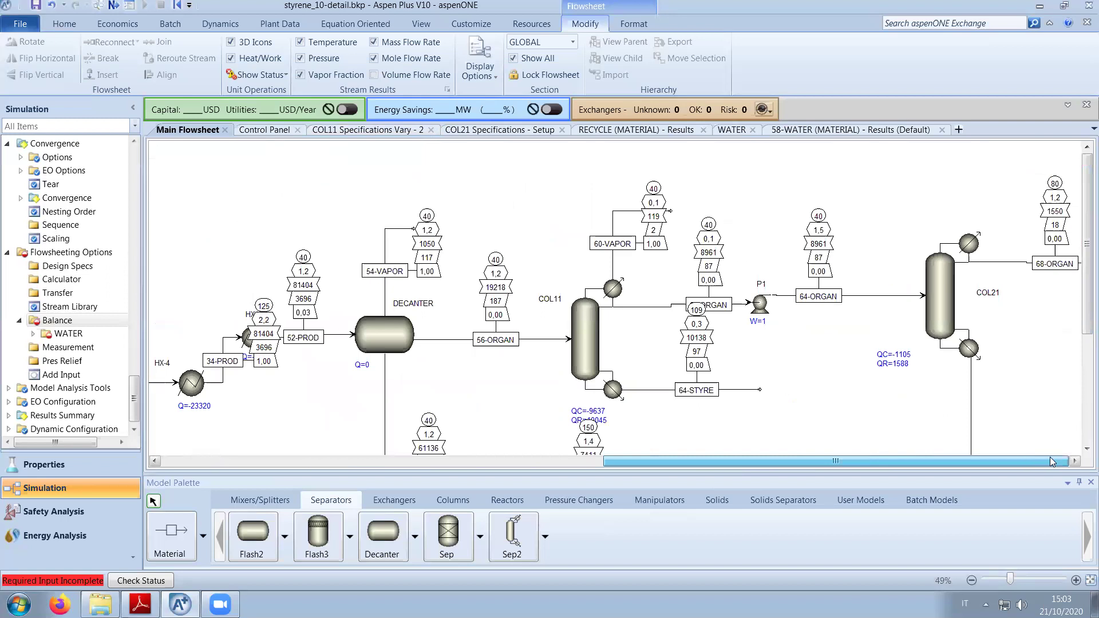
click(1075, 462)
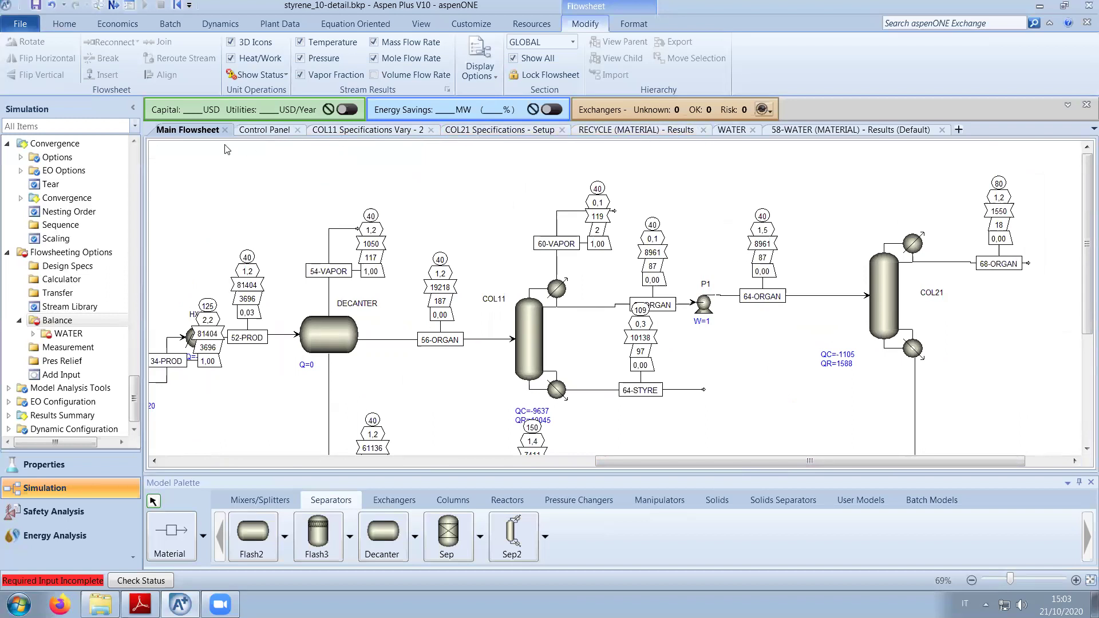
Add 60-VAPOR as a second outlet stream of the WATER mass balance and return to the main flowsheet.
click(725, 131)
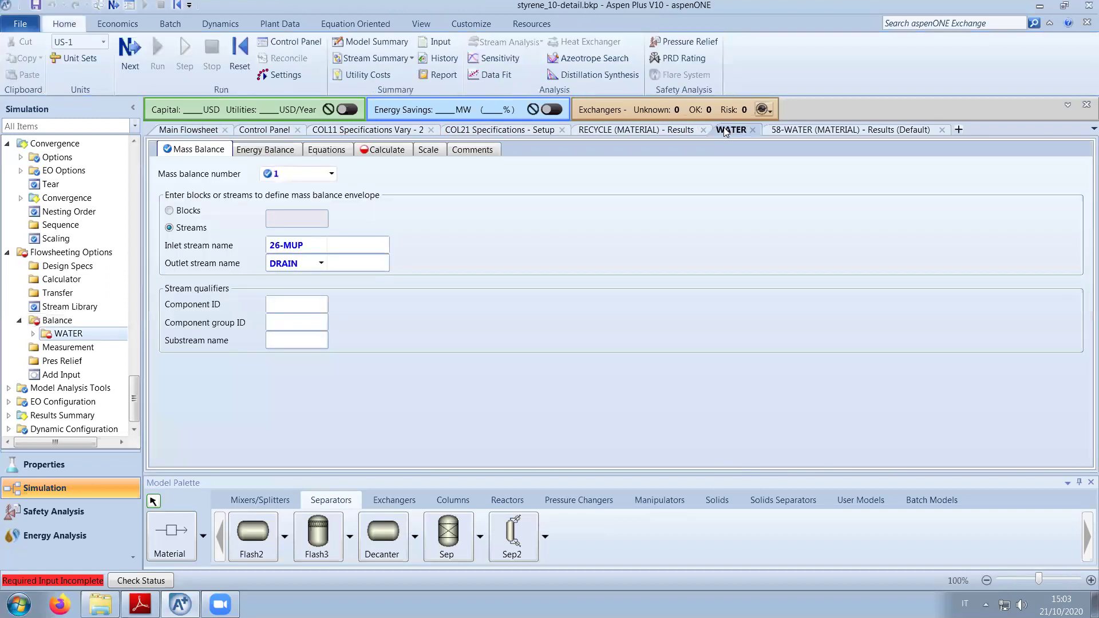
mouse_move(321, 308)
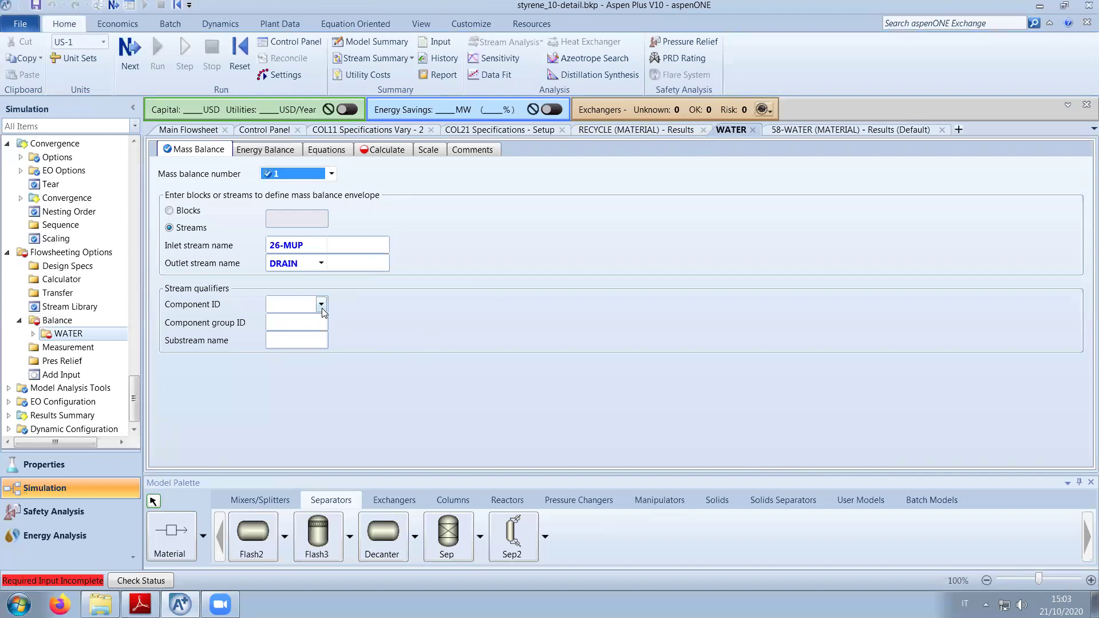
click(321, 307)
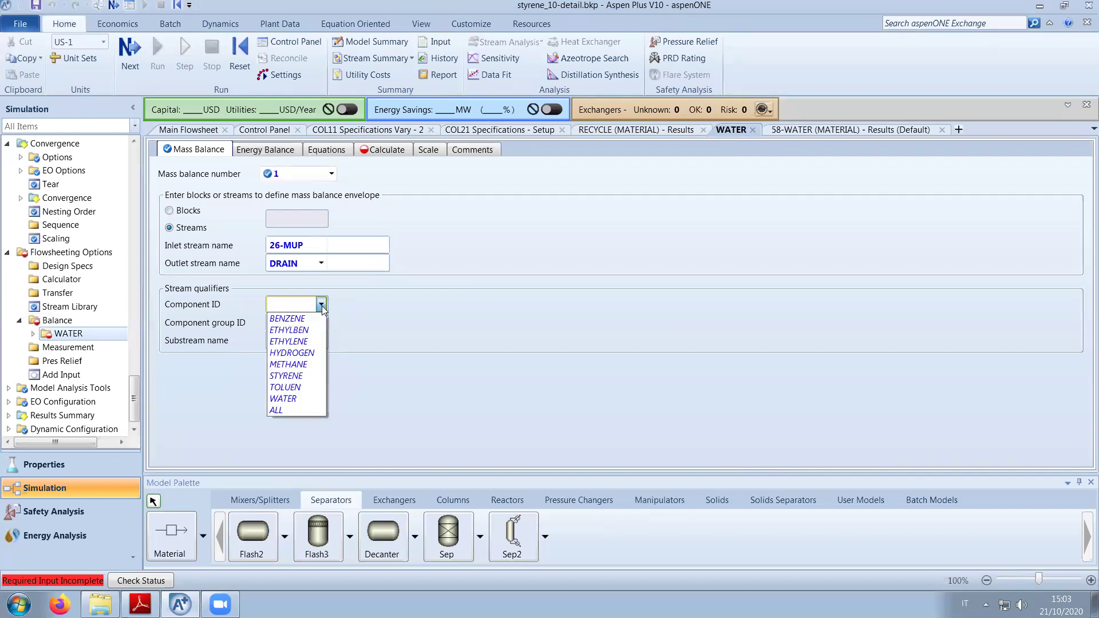
click(322, 306)
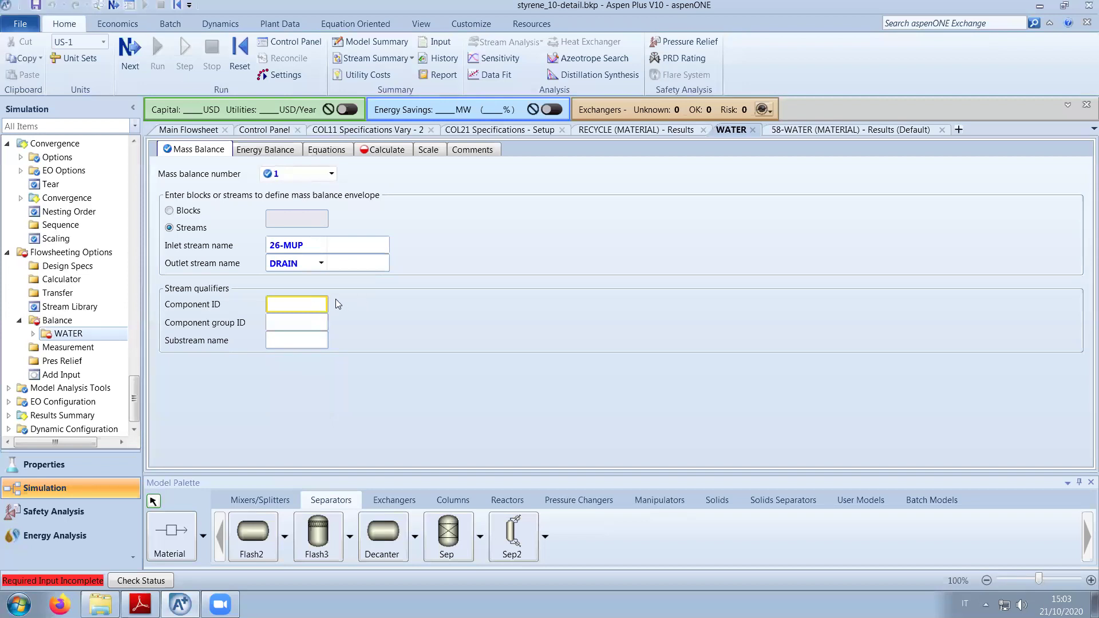
click(382, 264)
click(382, 264)
drag(380, 324, 384, 400)
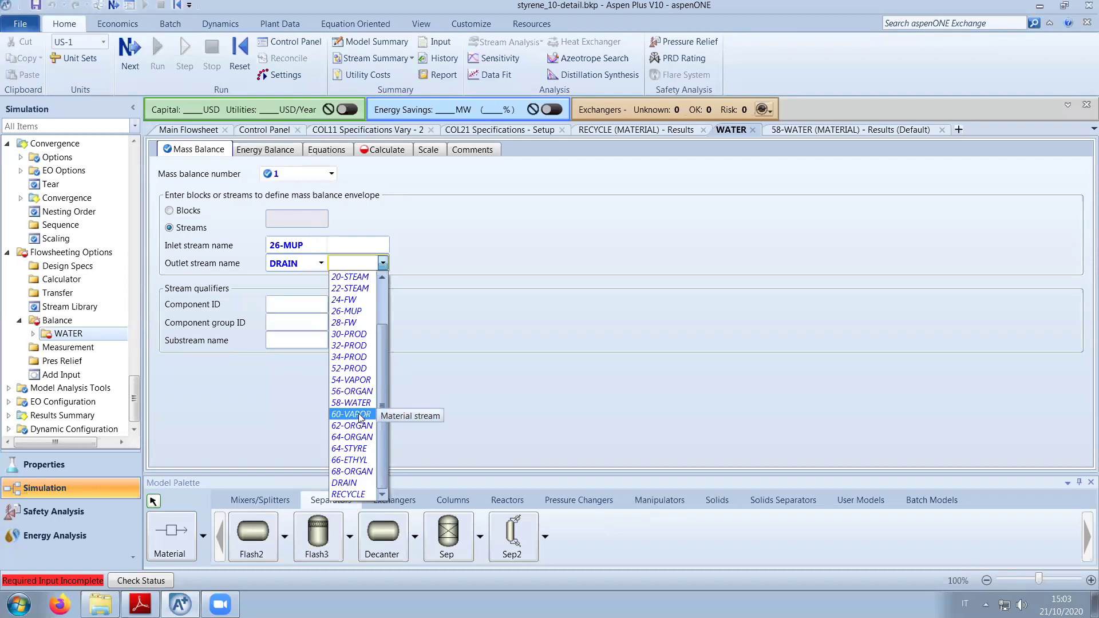
click(362, 415)
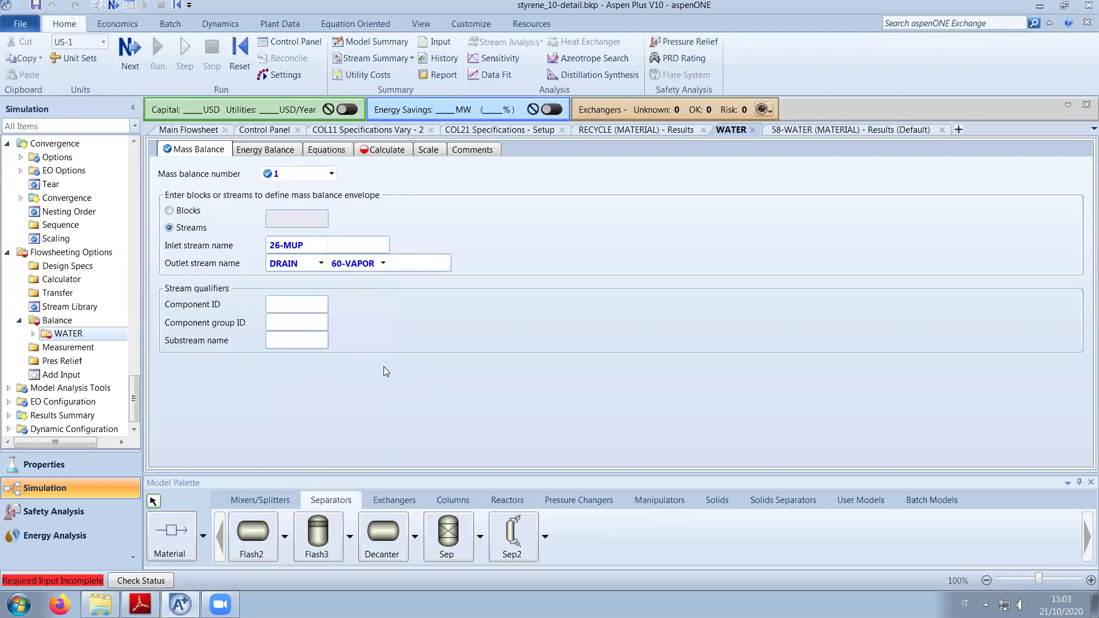
click(207, 131)
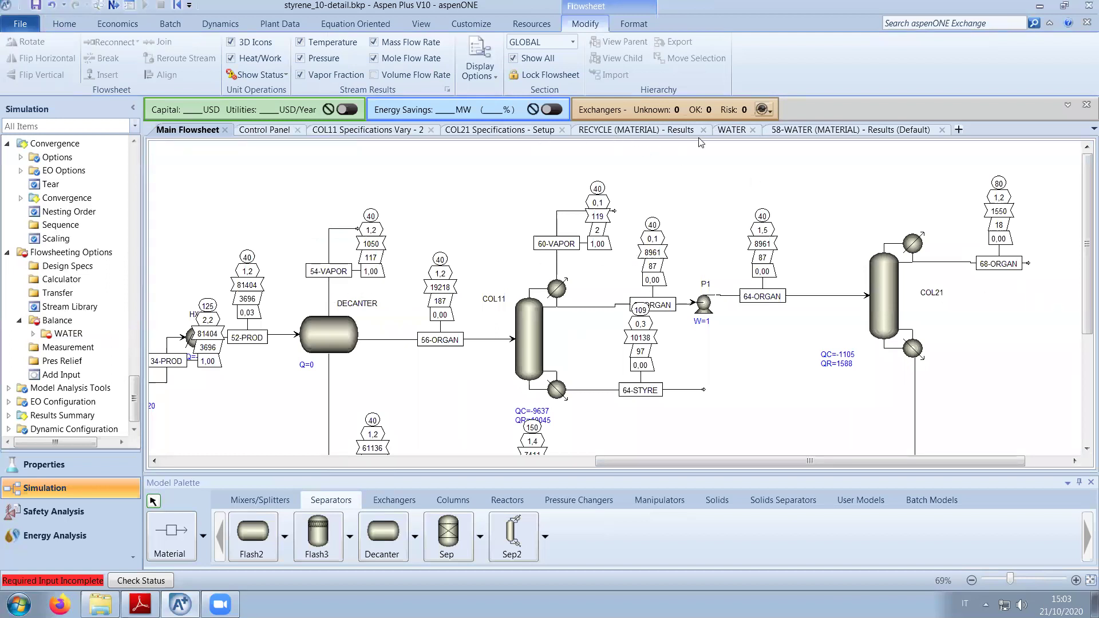
Add 54-VAPOR and 68-ORGAN as outlet streams of the WATER mass balance and limit it to the WATER component.
click(731, 130)
click(444, 265)
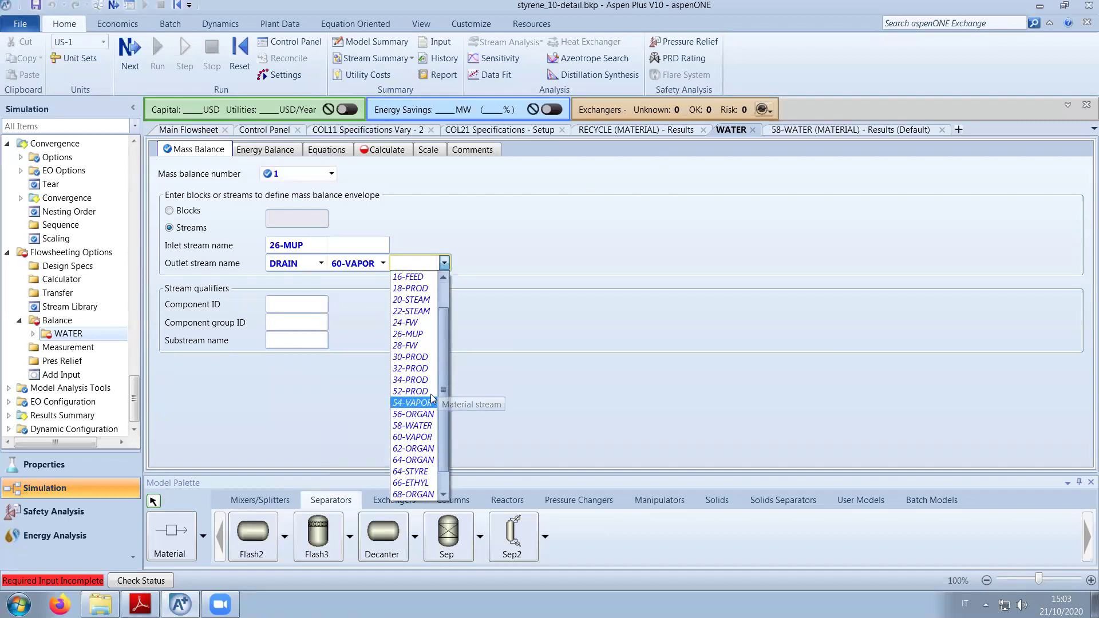
click(412, 403)
click(506, 264)
scroll(502, 391, down, 3)
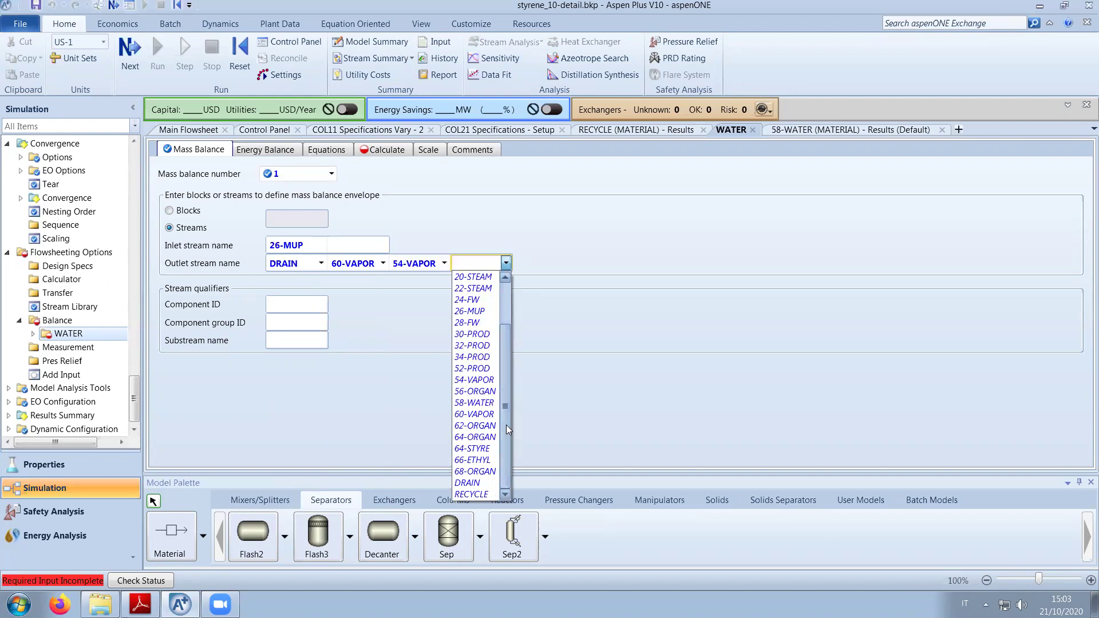
click(494, 470)
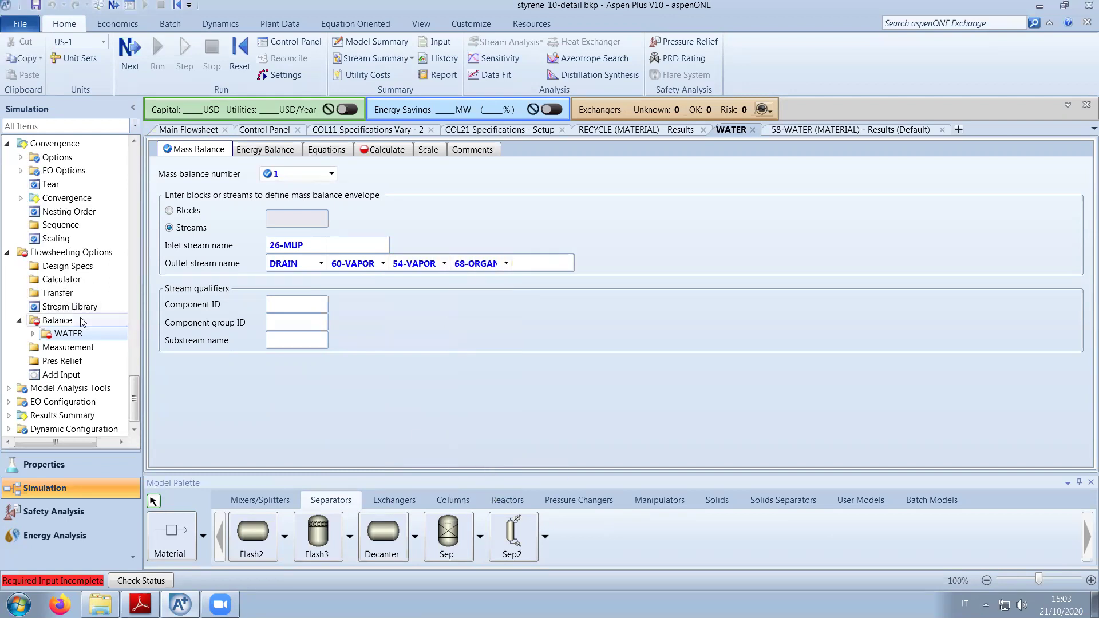
click(322, 306)
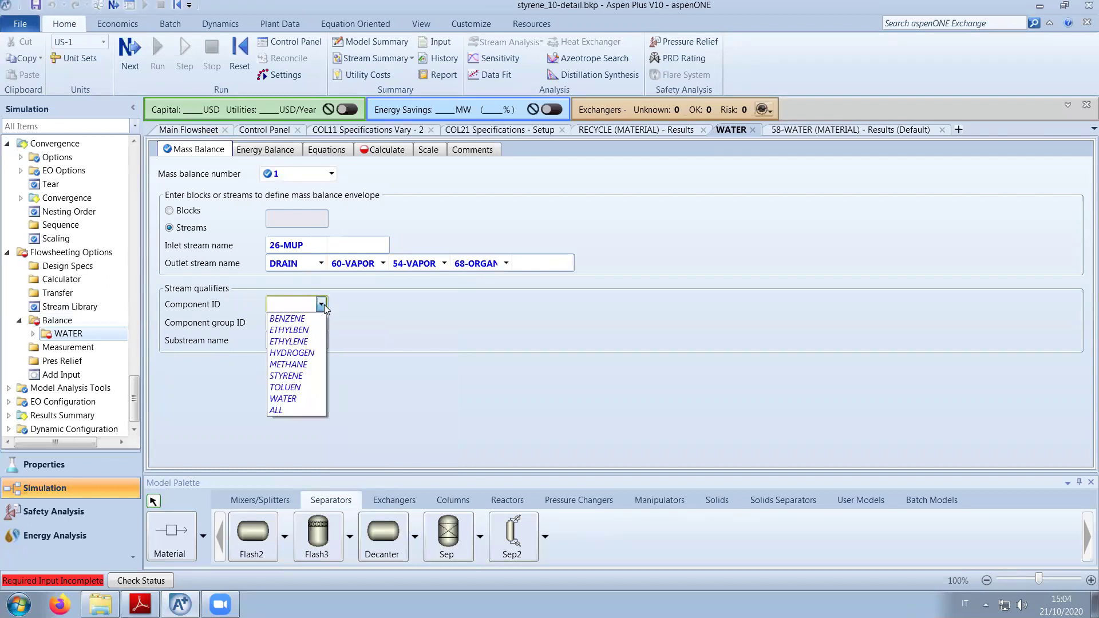
click(309, 397)
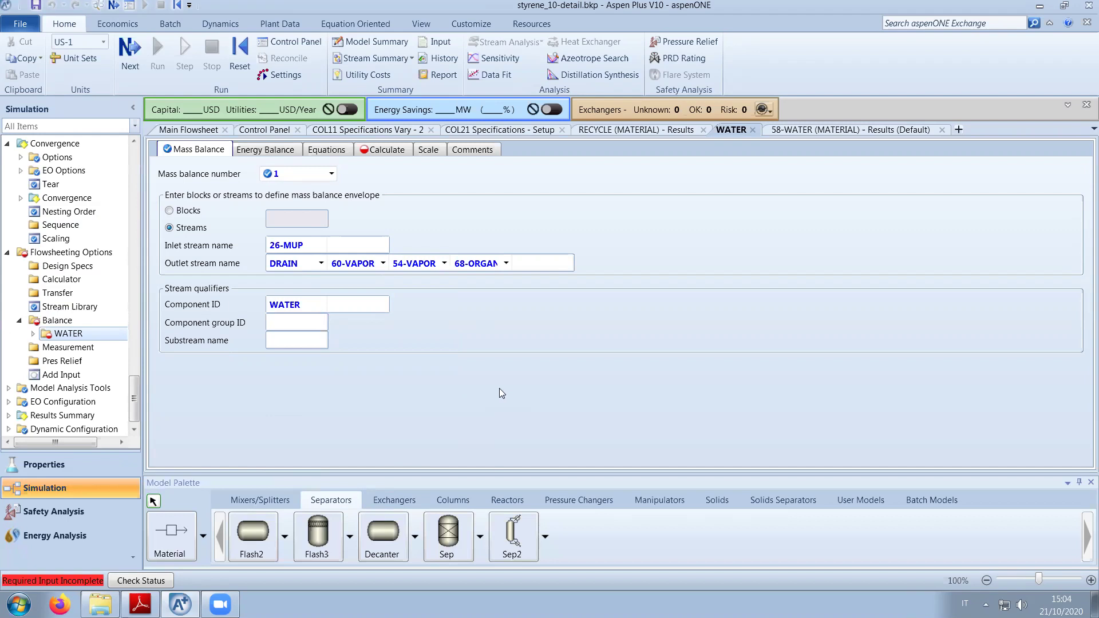
Set 26-MUP as the stream calculated by the WATER balance and turn off updating of calculated variables.
click(387, 151)
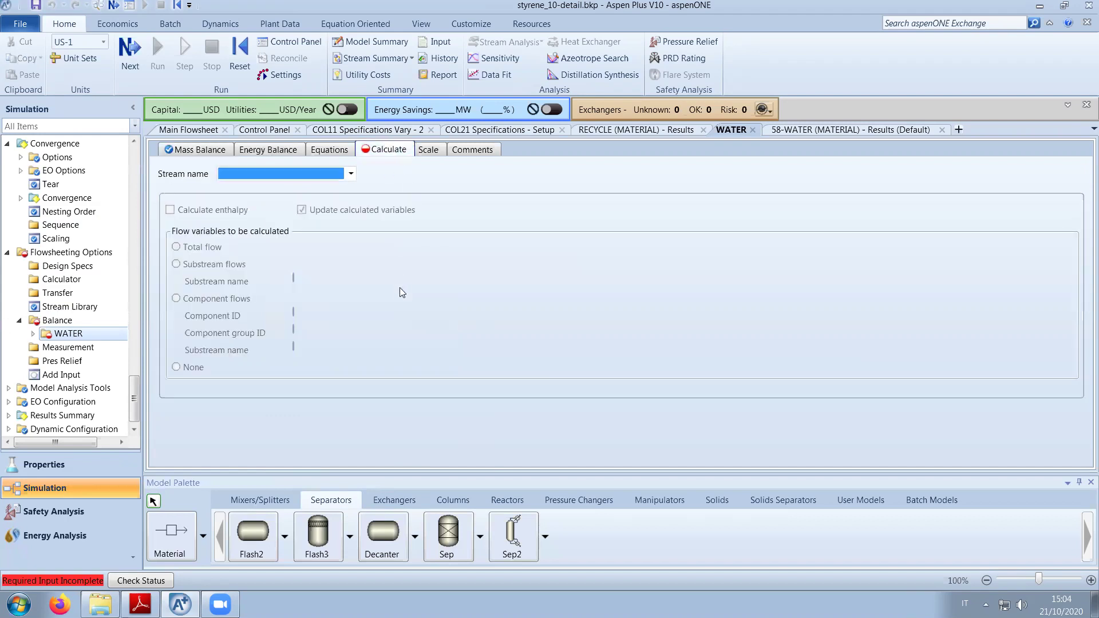
click(351, 174)
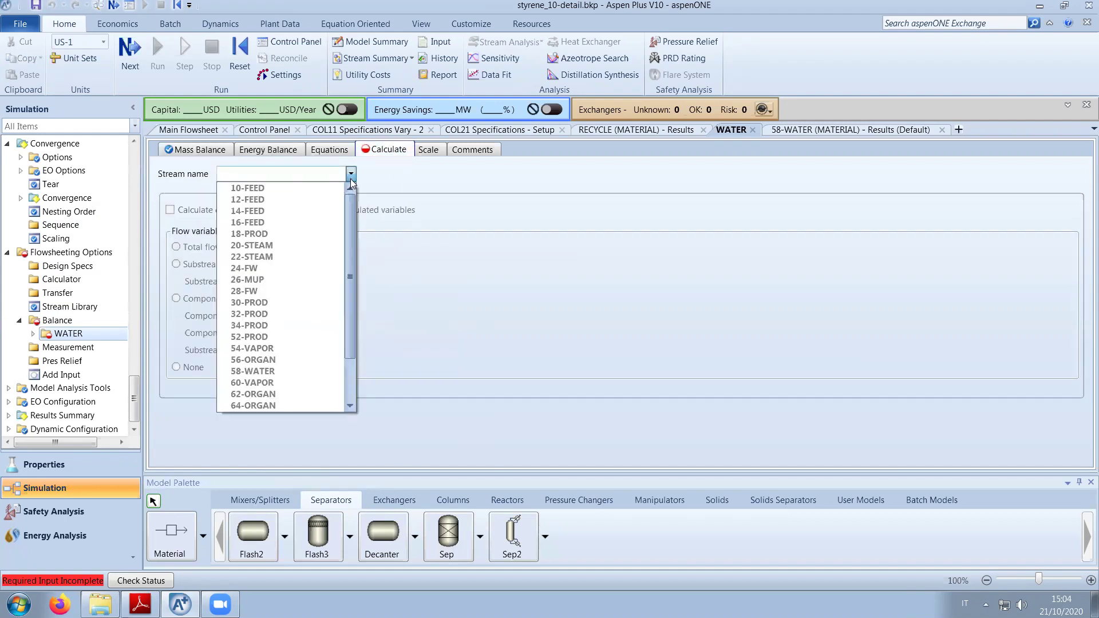
drag(352, 208, 349, 275)
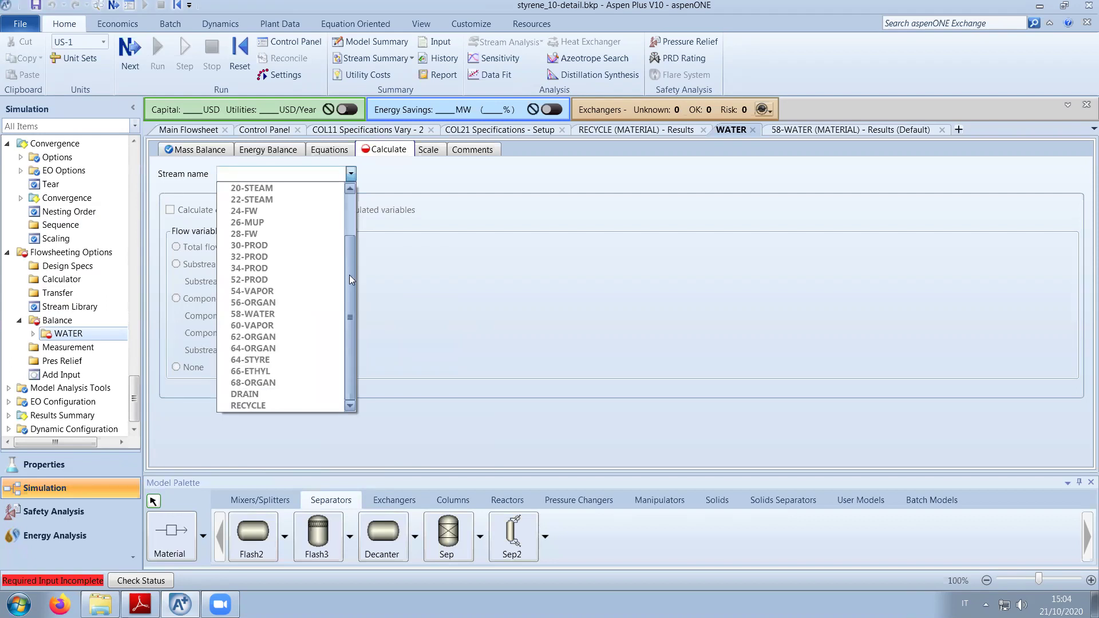
drag(351, 249, 355, 203)
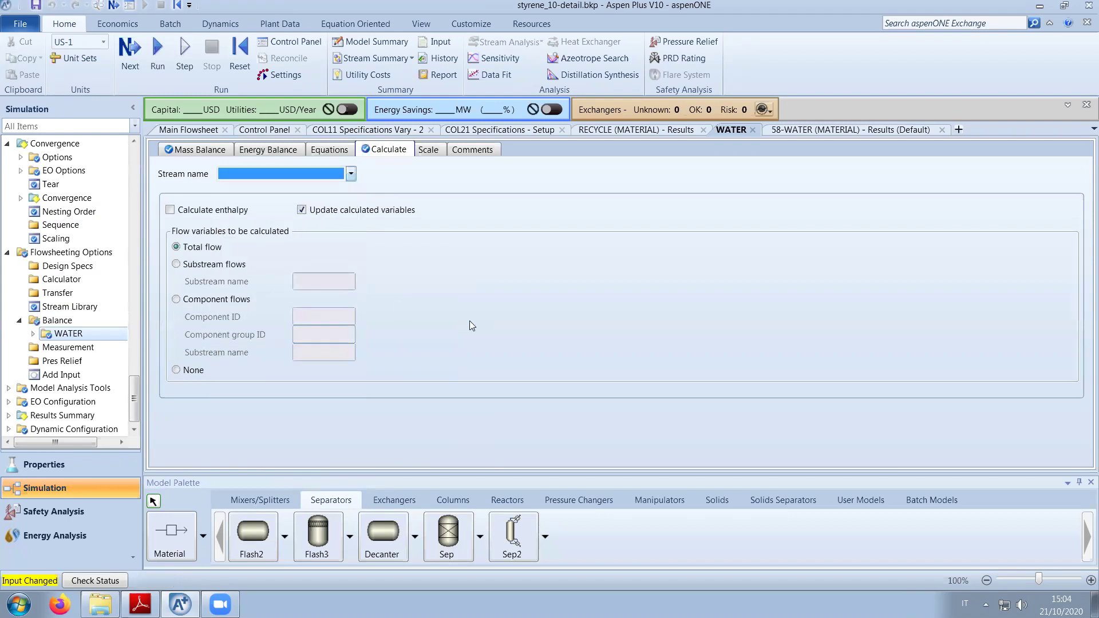
click(351, 174)
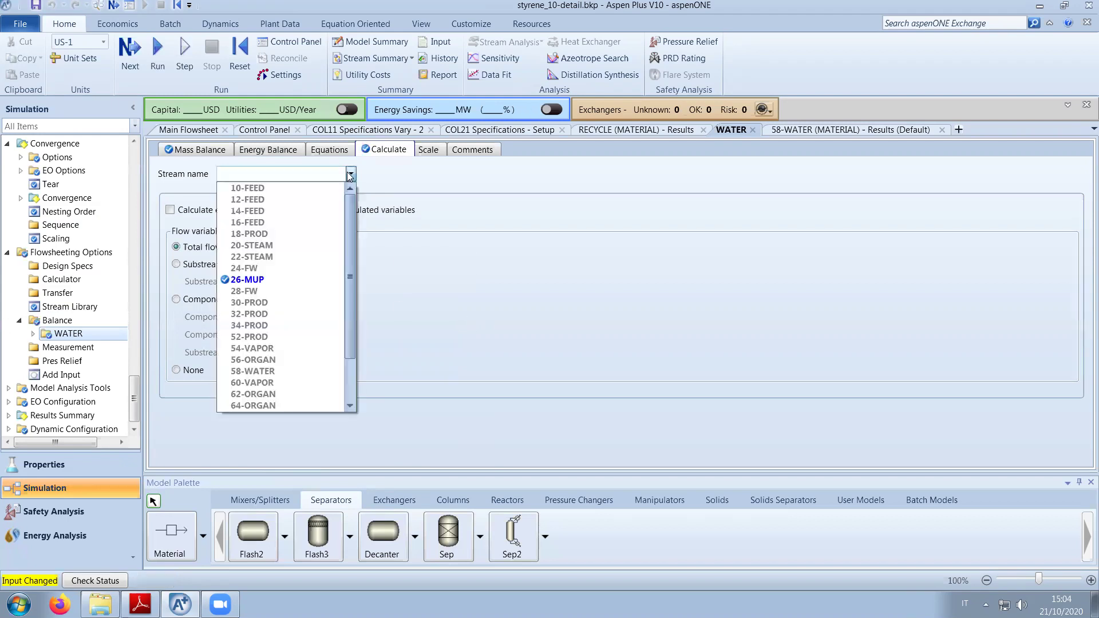
click(238, 285)
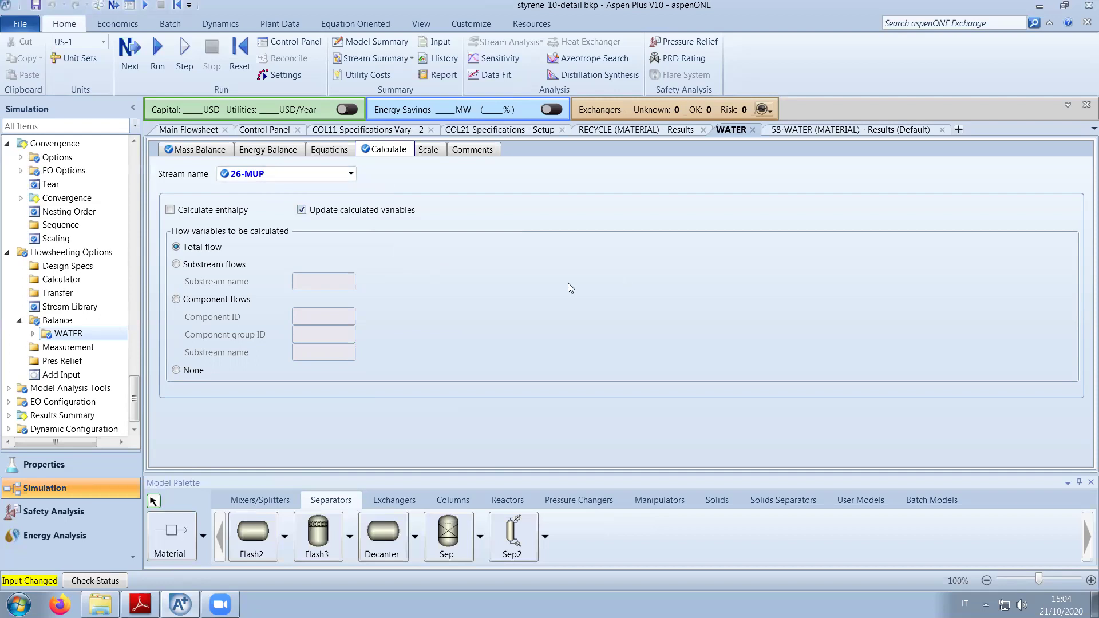
click(302, 211)
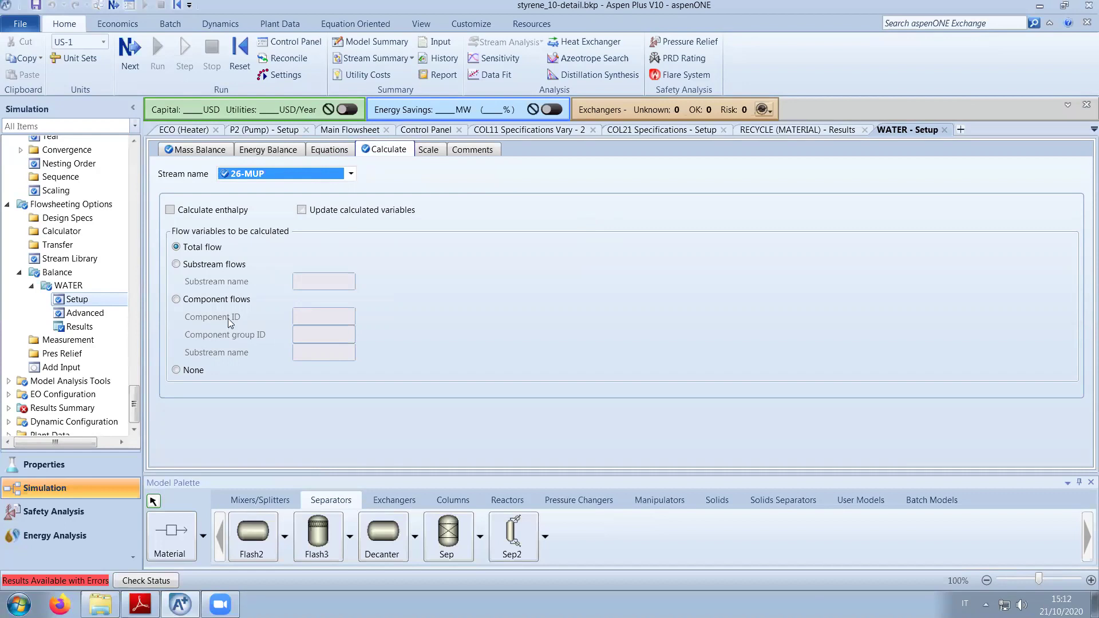
Choose component flows as the flow variables calculated for 26-MUP, with WATER as the component.
click(184, 300)
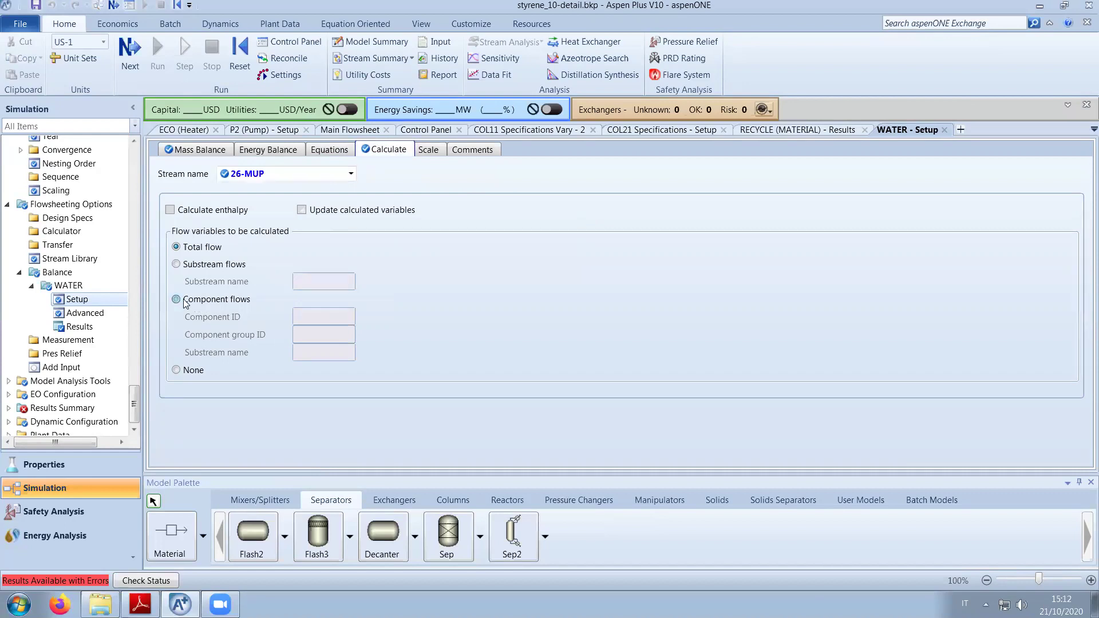
click(349, 316)
click(337, 409)
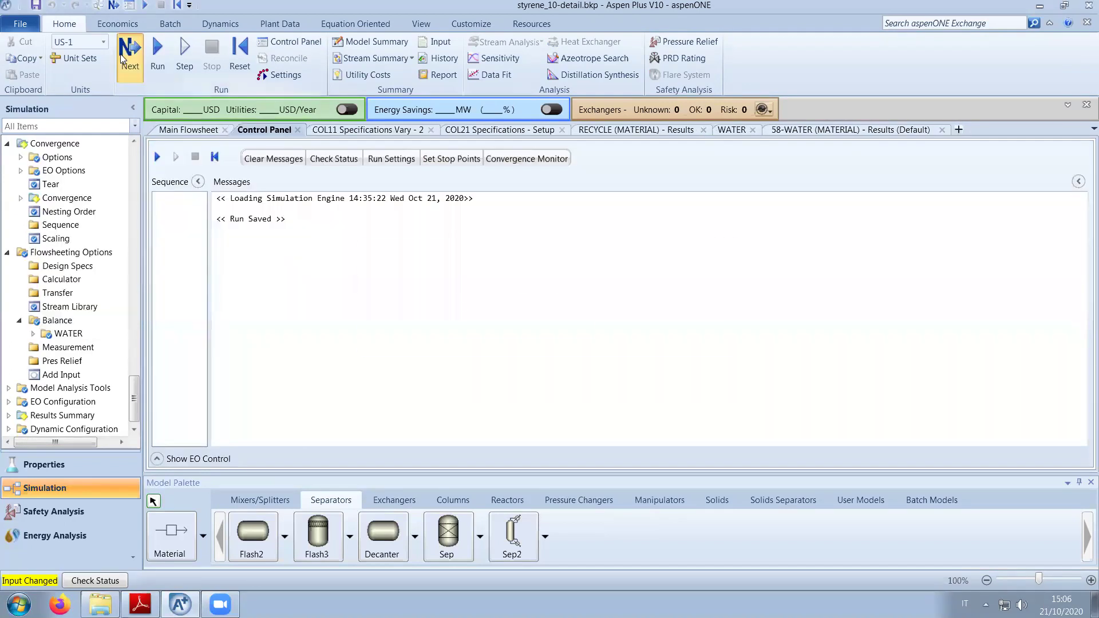
Run the simulation and review the run messages on convergence and block mass balances.
click(130, 51)
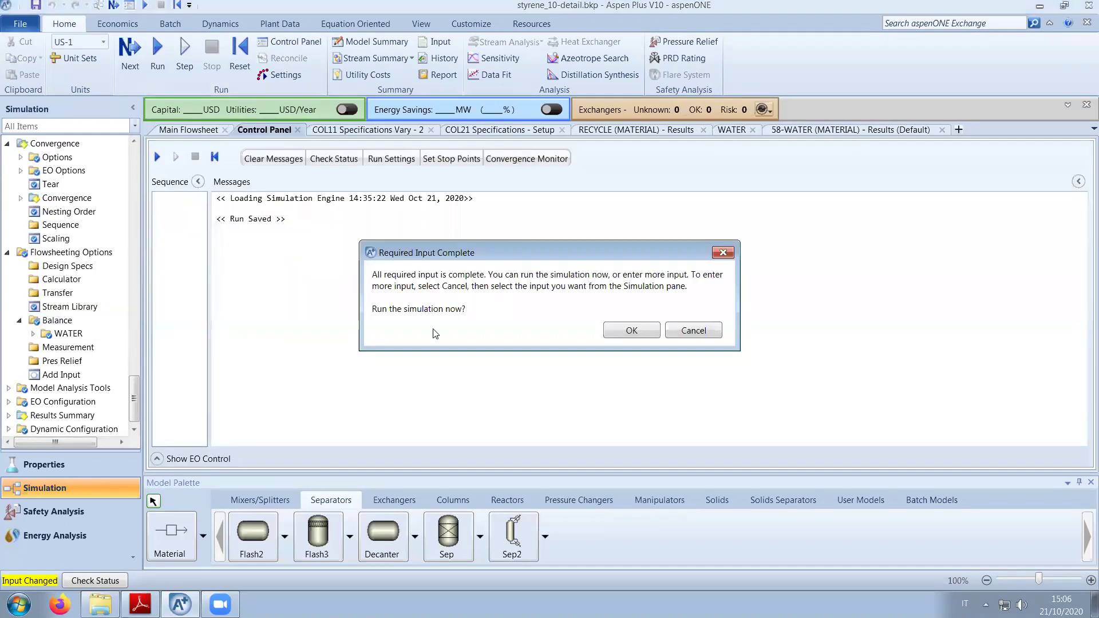
click(621, 328)
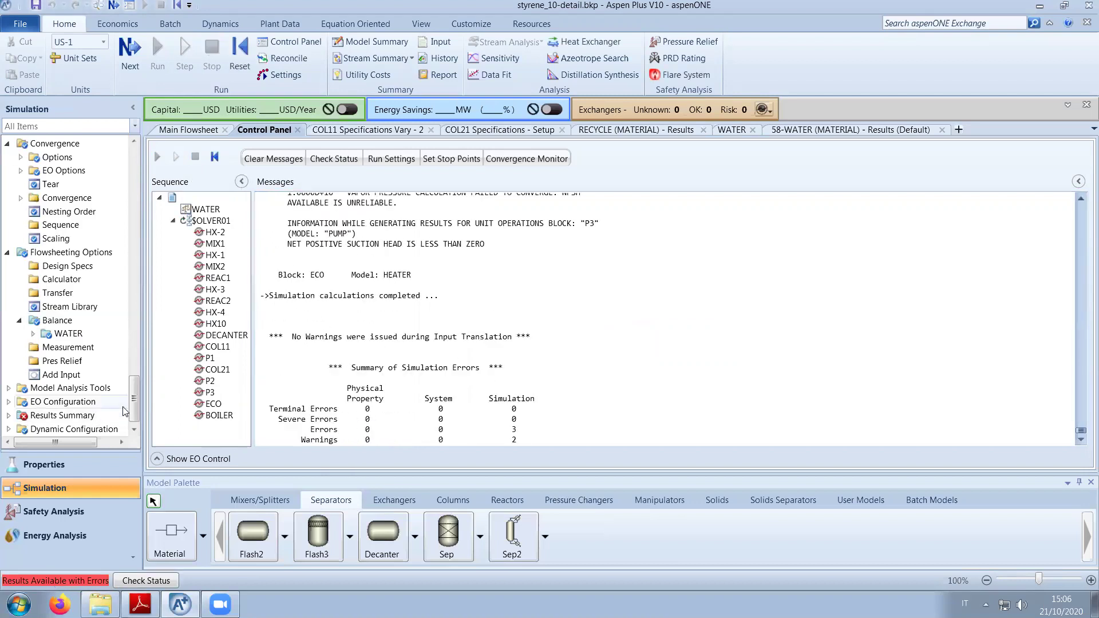
scroll(530, 363, up, 2)
scroll(531, 363, up, 3)
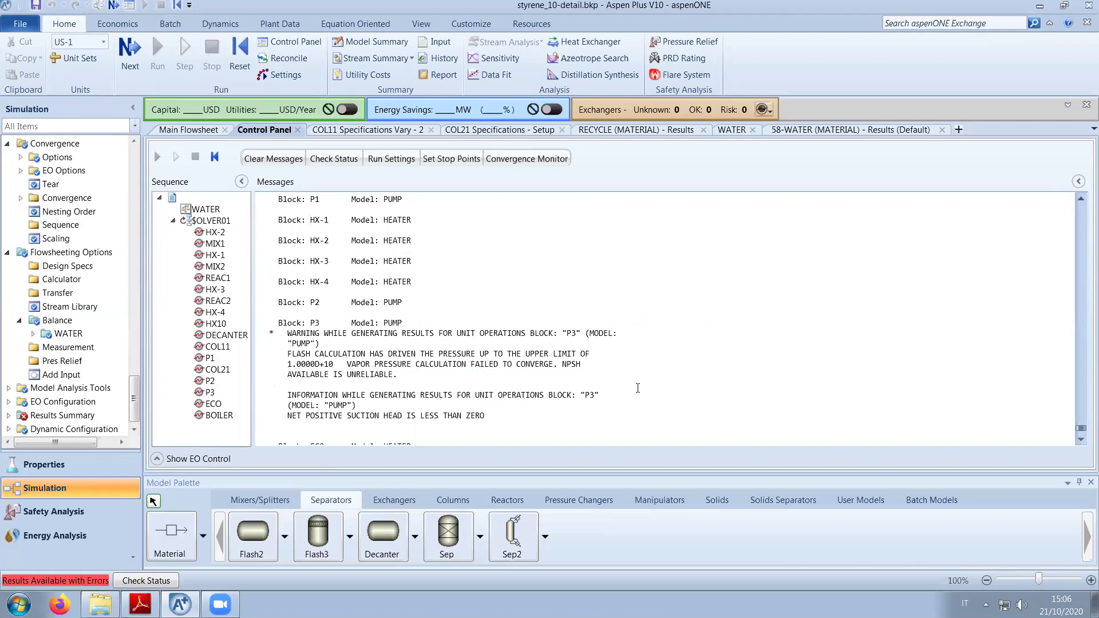
scroll(638, 388, up, 7)
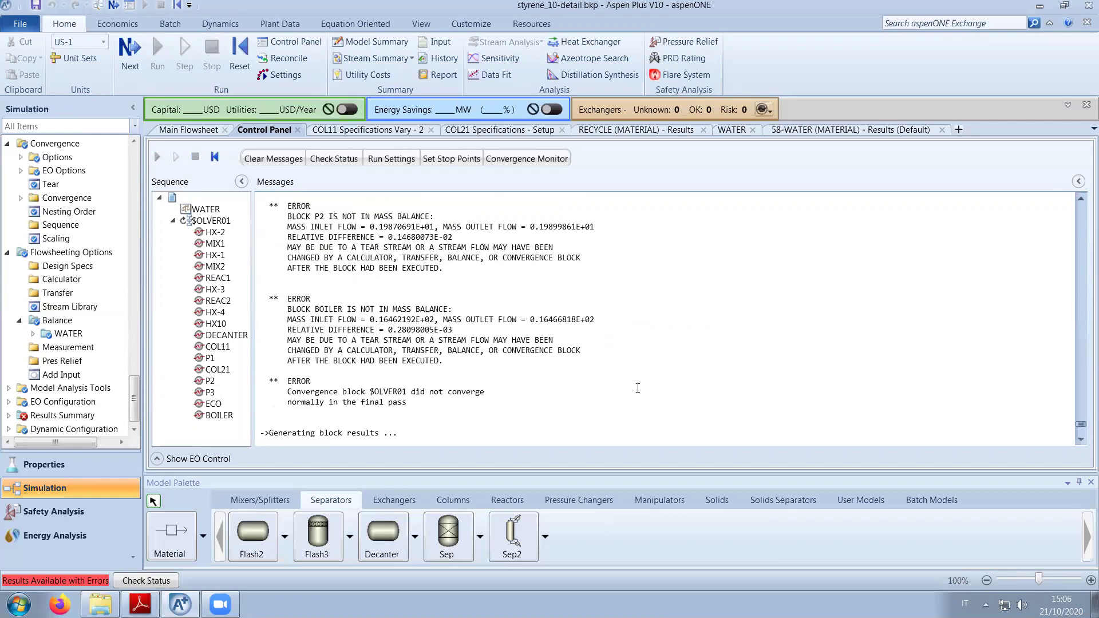
scroll(638, 388, up, 1)
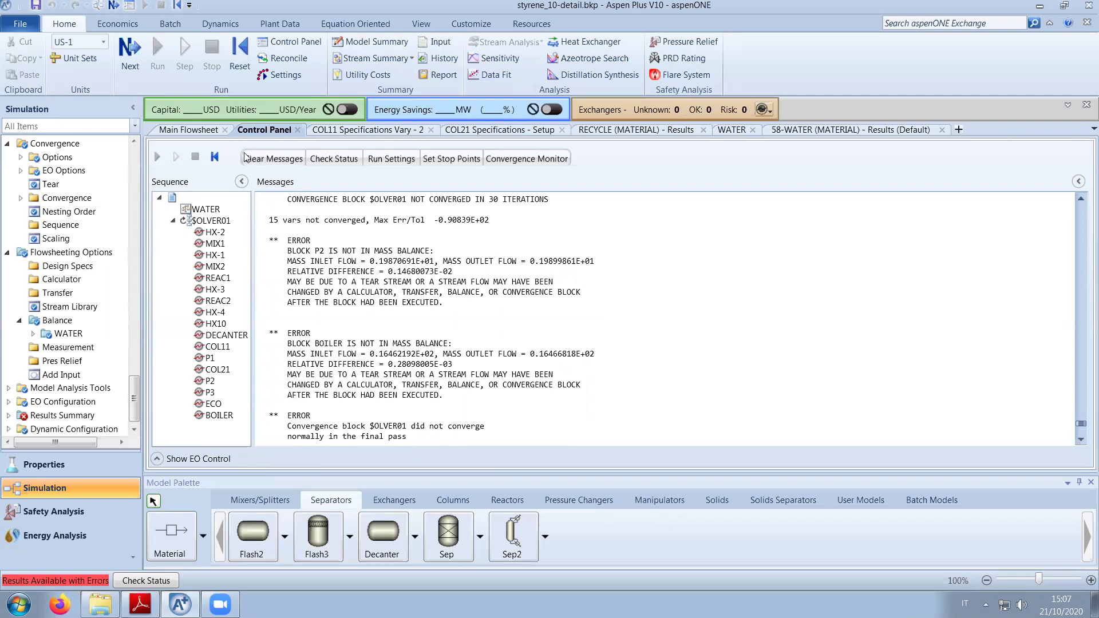
Examine pump P2 on the flowsheet, compare its 66-ETHYL and RECYCLE stream results, and open its setup.
click(172, 130)
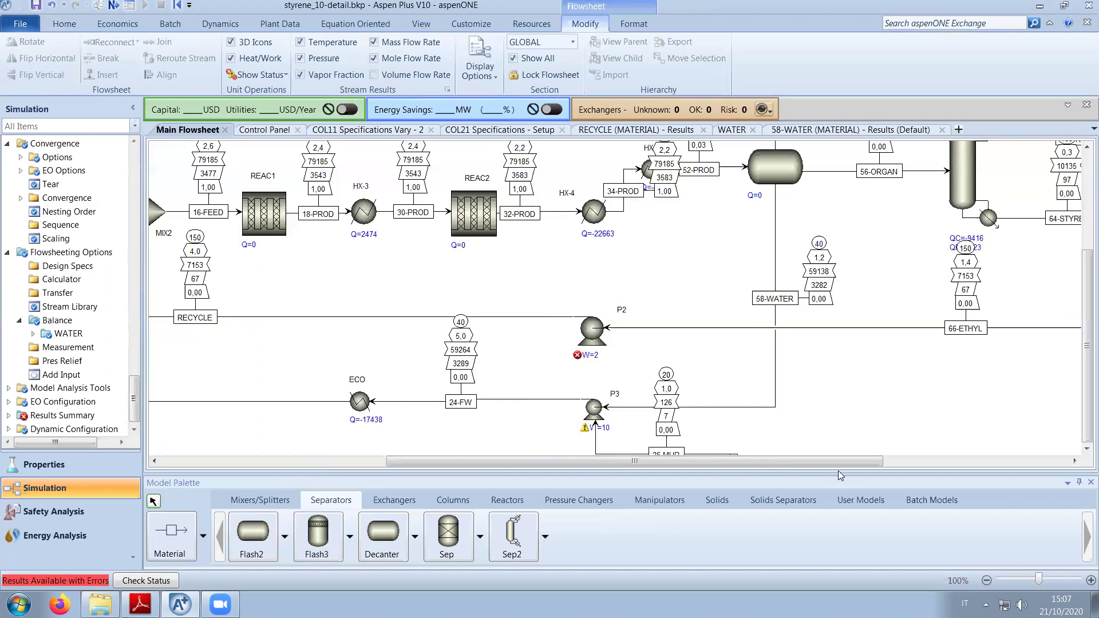
scroll(838, 471, right, 2)
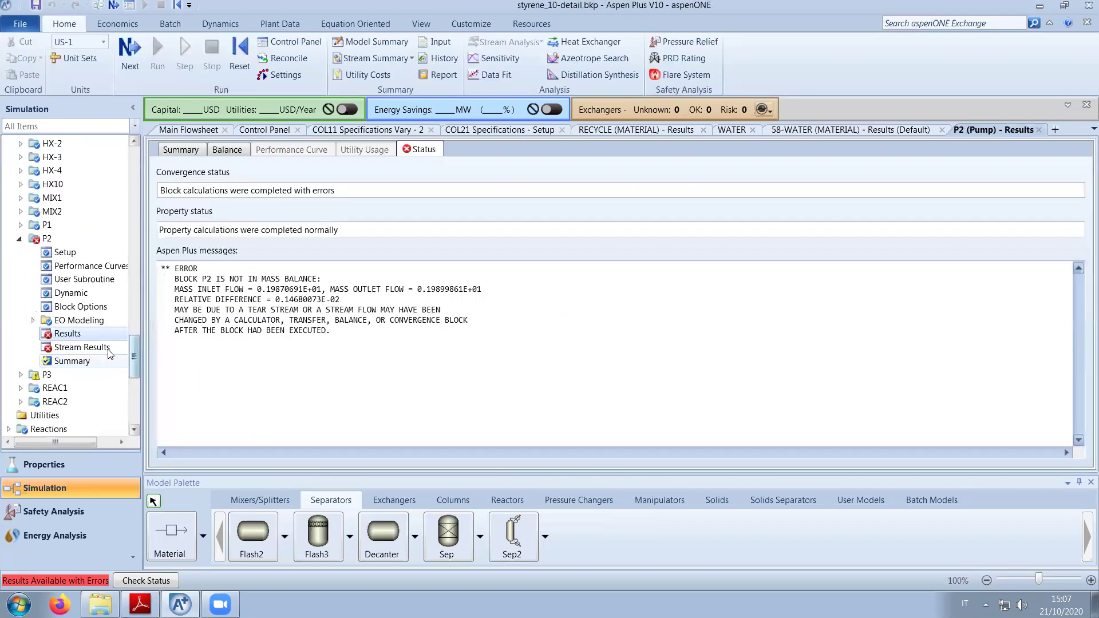
click(108, 351)
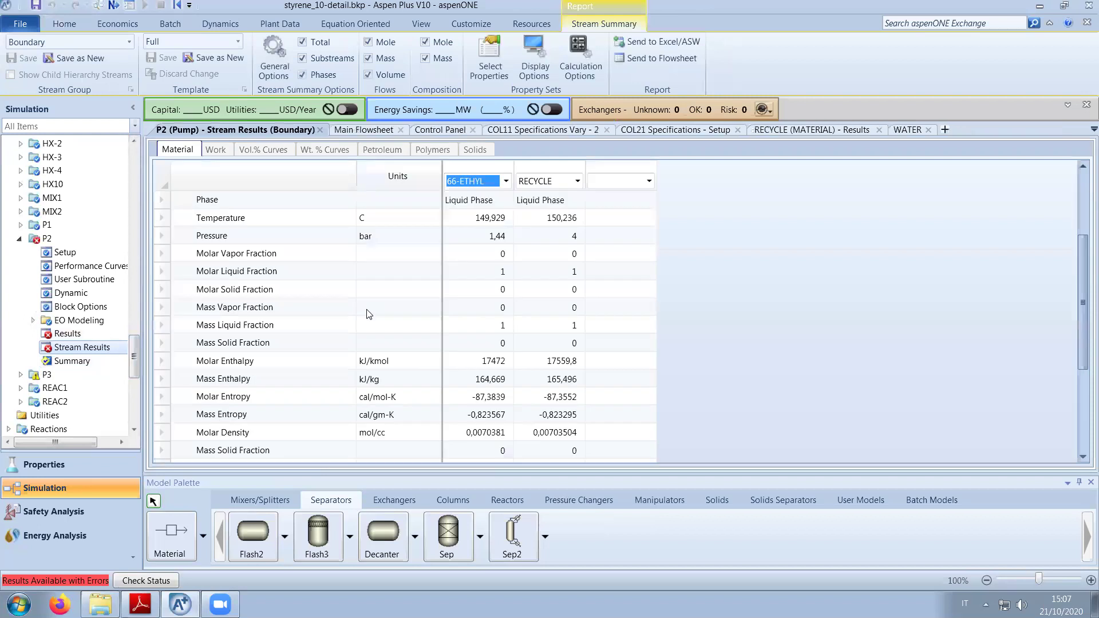
scroll(189, 349, down, 3)
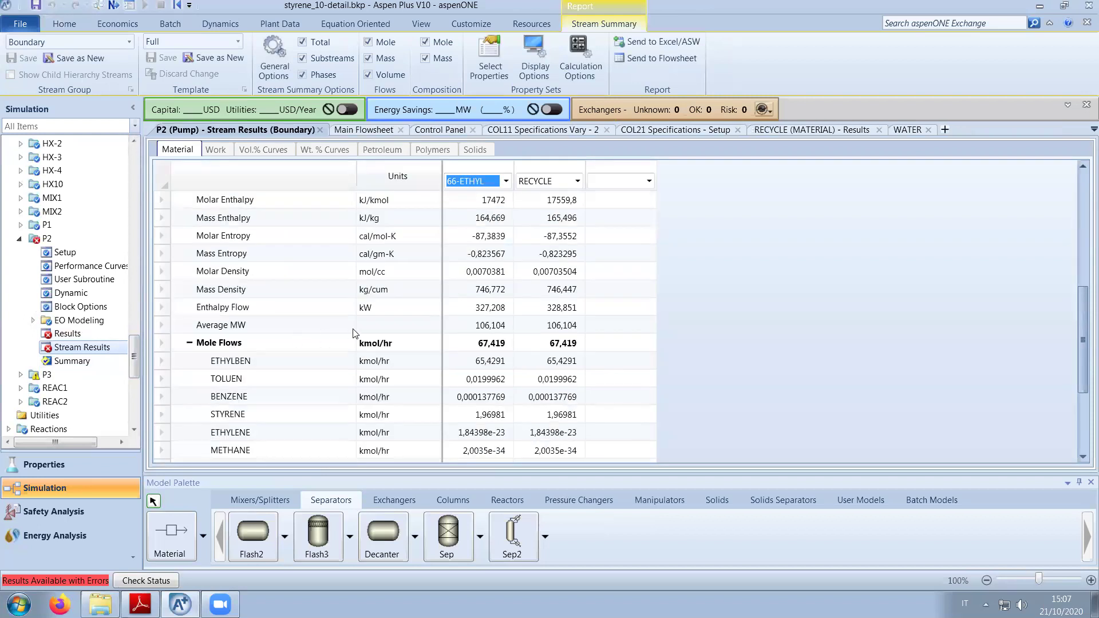
scroll(351, 338, down, 2)
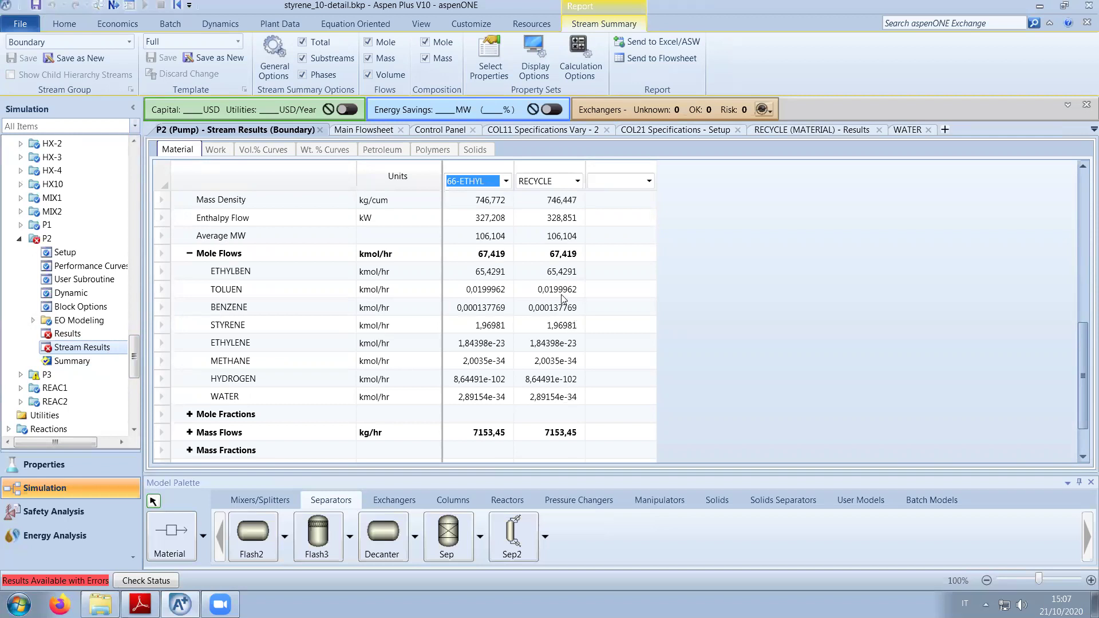
click(65, 253)
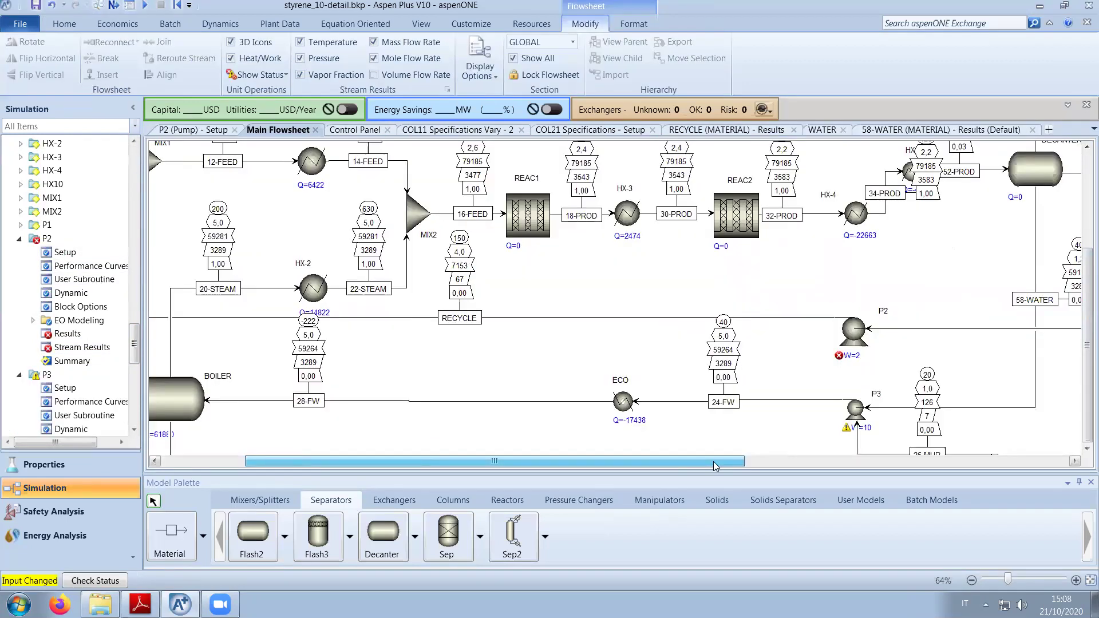
Inspect the ECO heater's flash specifications and available options, and return to the main flowsheet.
click(623, 401)
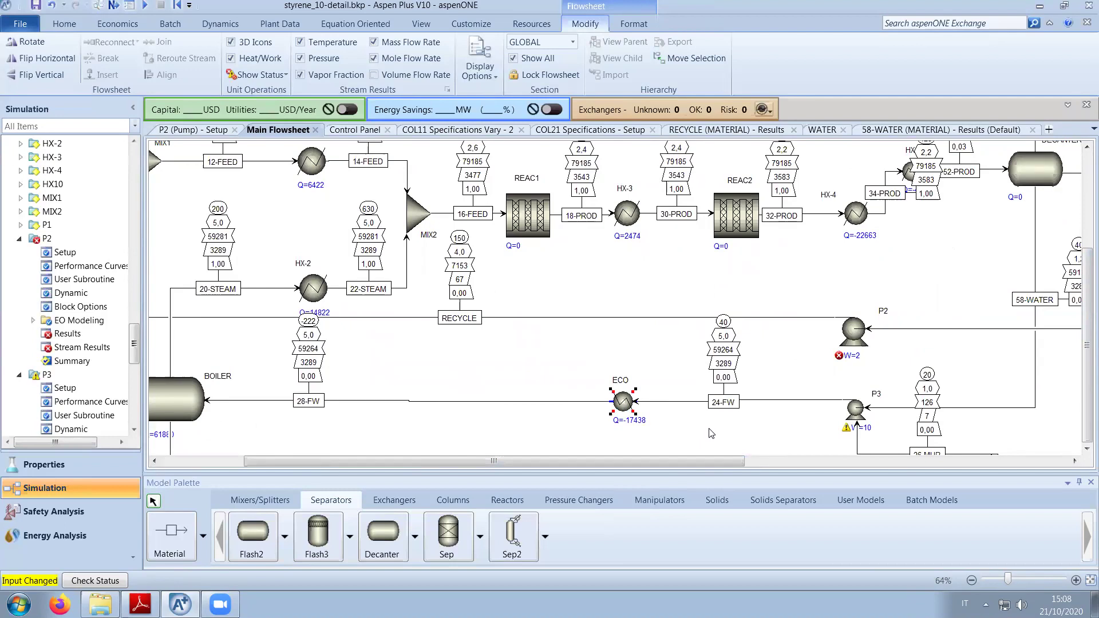
double_click(629, 408)
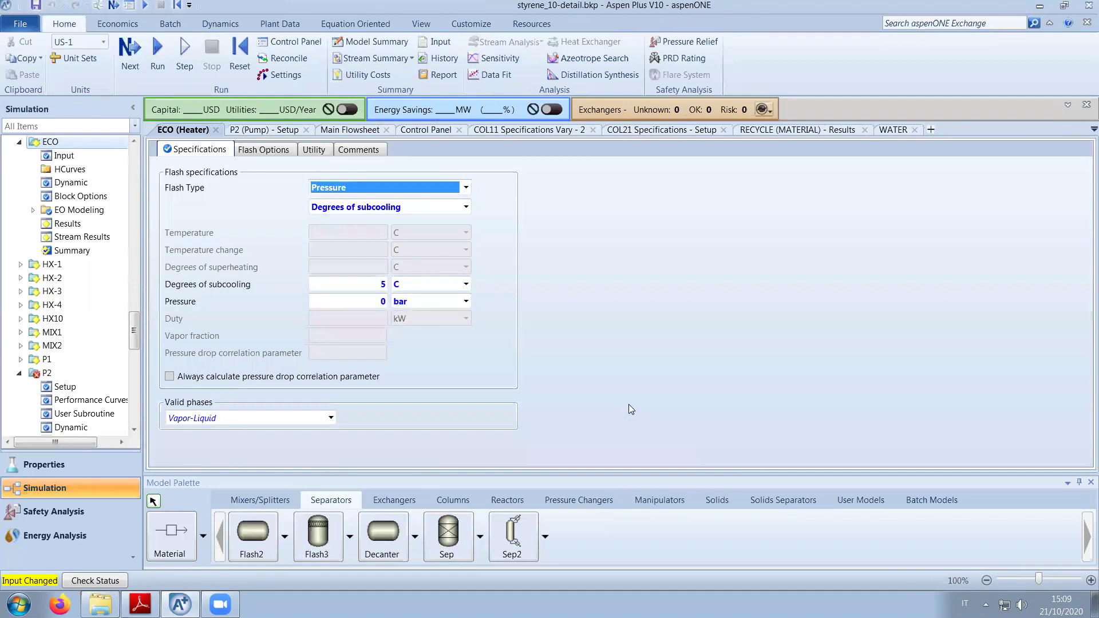
click(468, 207)
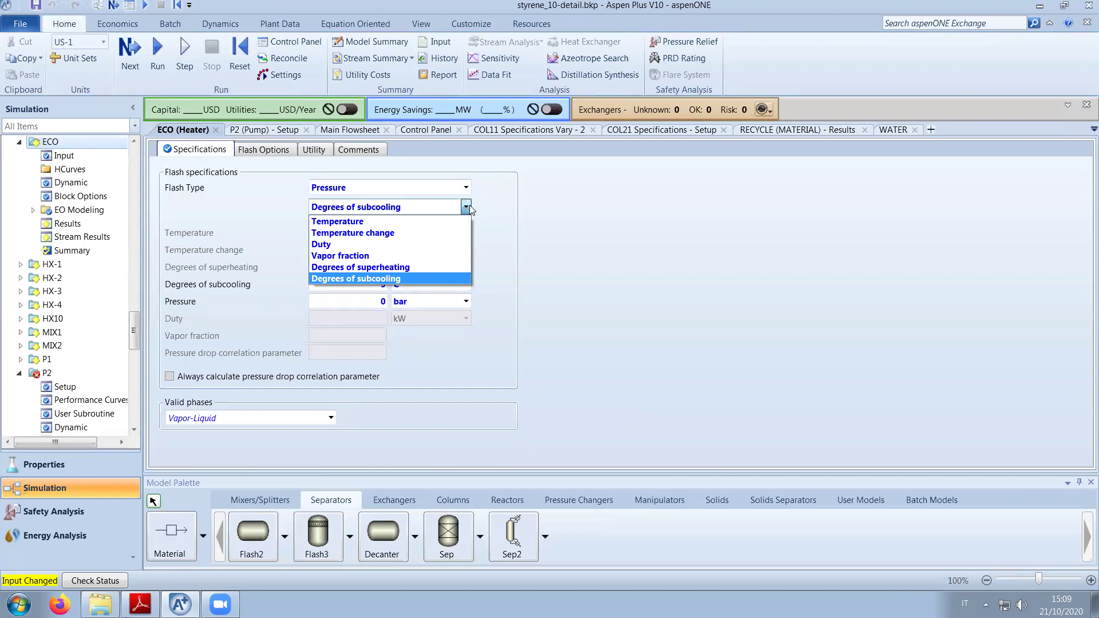
click(468, 206)
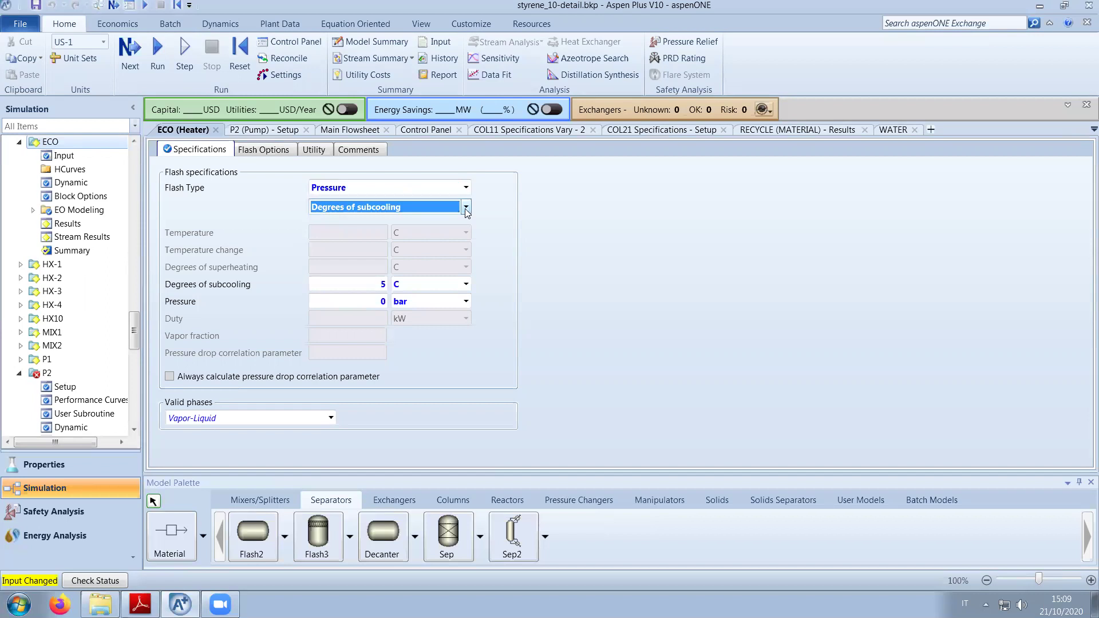
click(350, 130)
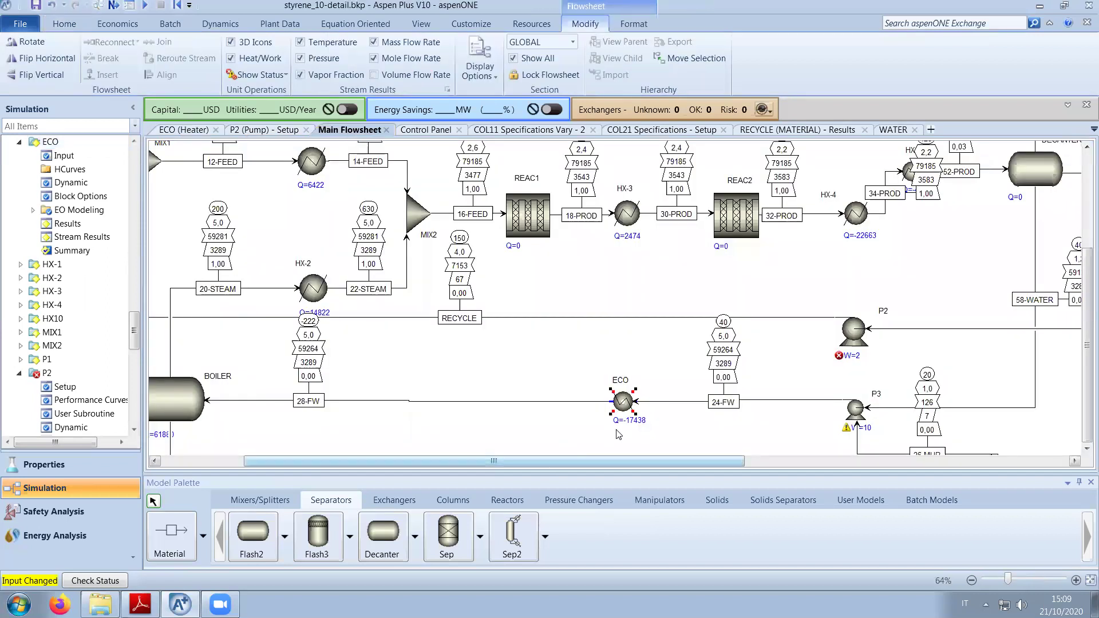
Change the ECO heater's flash specification to pressure and vapor fraction, with a vapor fraction of 0.
mouse_move(631, 406)
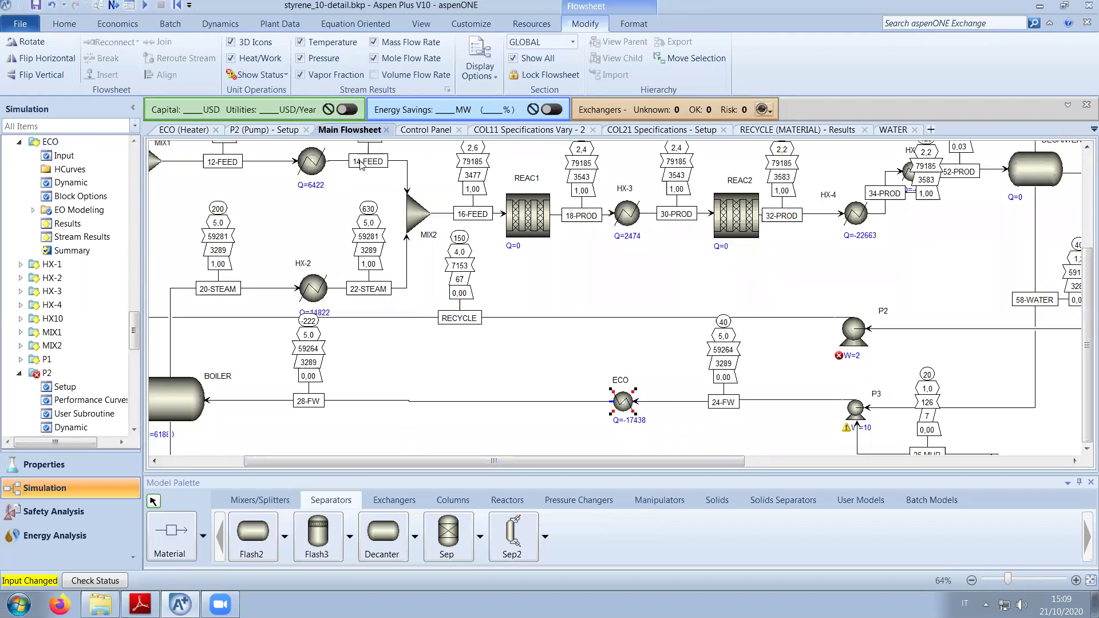
double_click(624, 401)
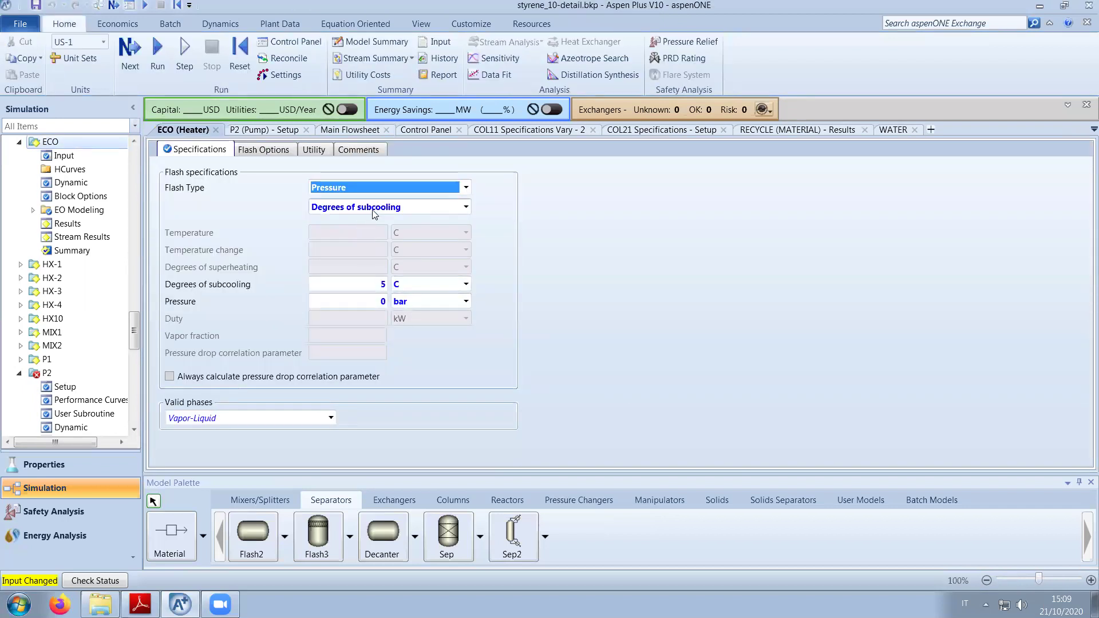
click(469, 207)
click(467, 207)
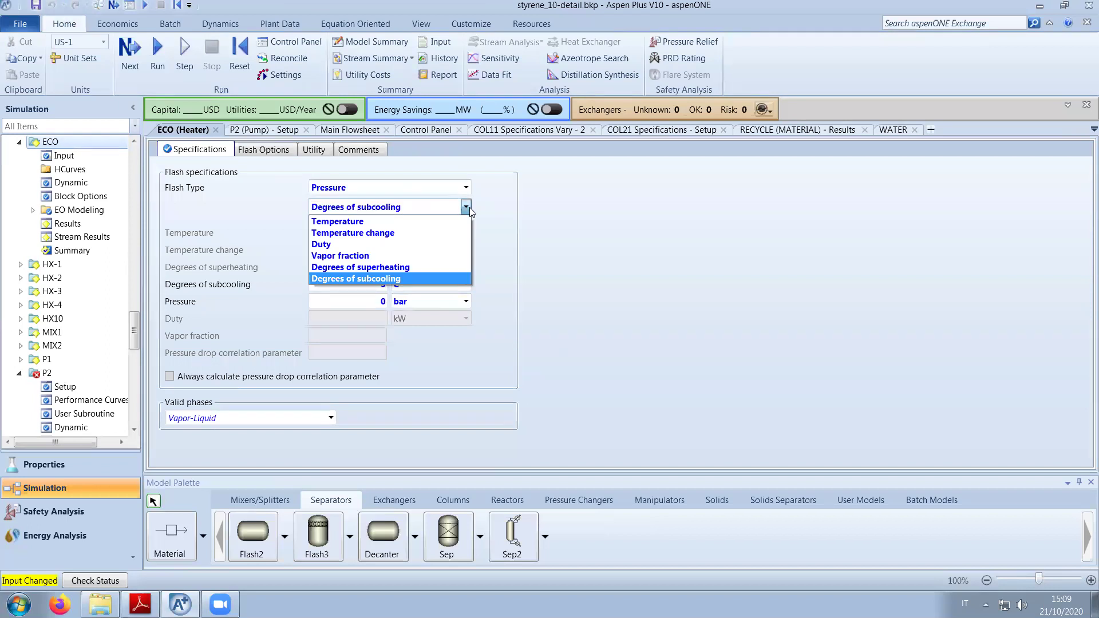
click(428, 254)
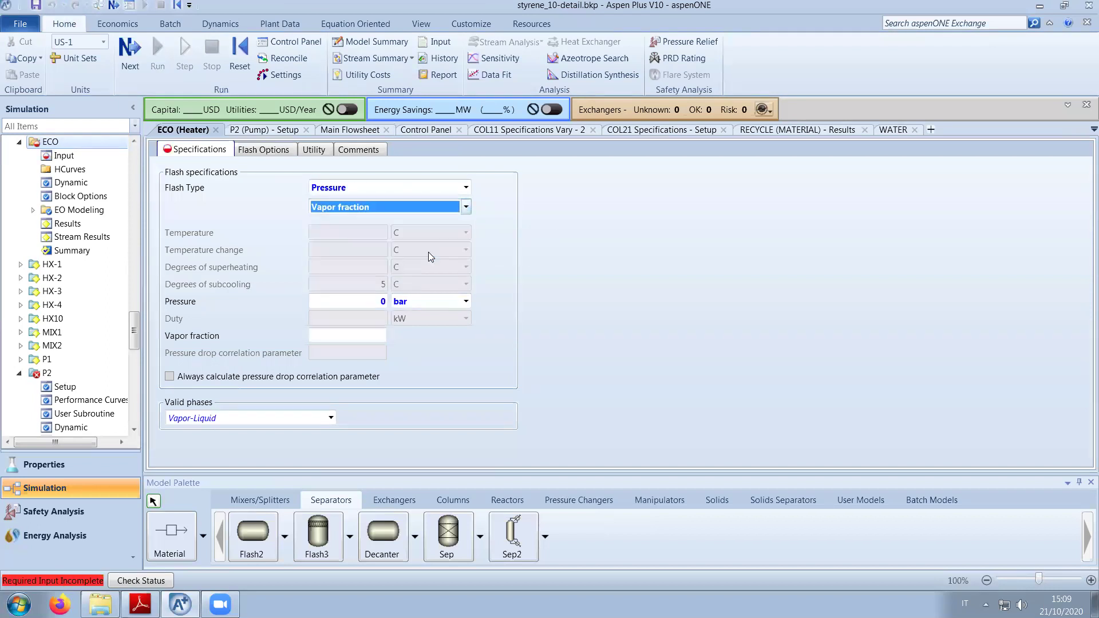
click(383, 335)
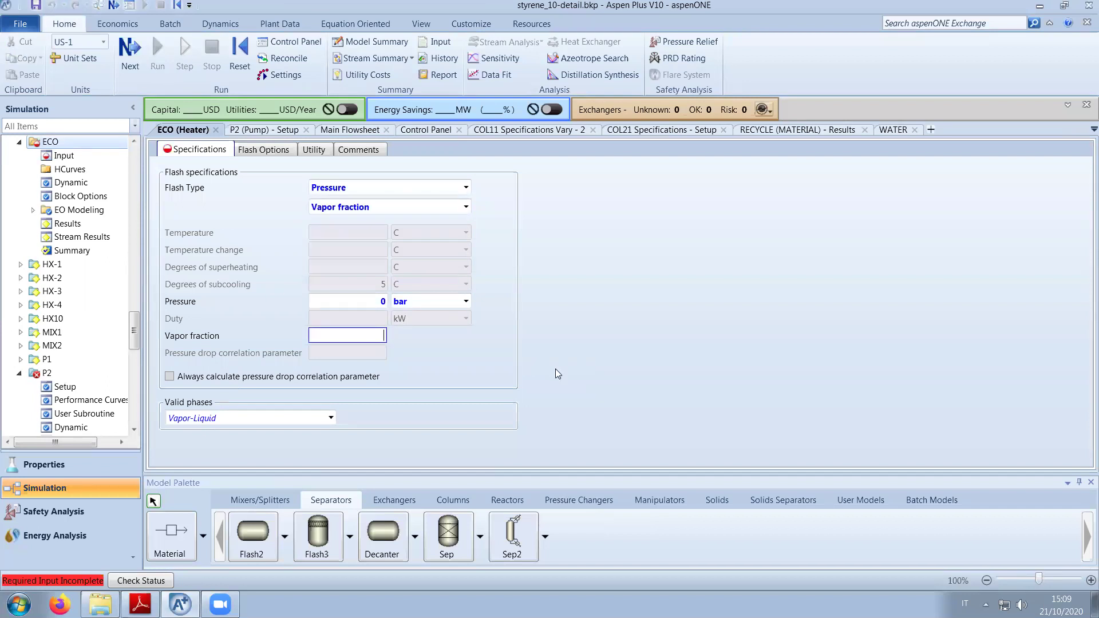
text(0)
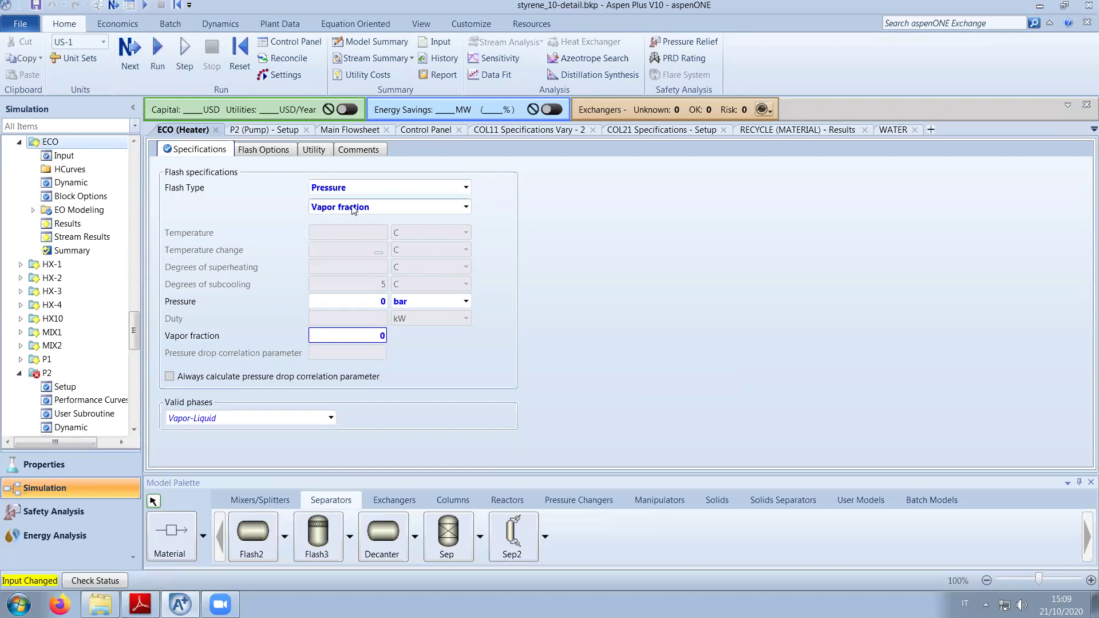
Reinitialize only the BOILER block's calculations from the main flowsheet.
click(322, 131)
drag(532, 466, 448, 464)
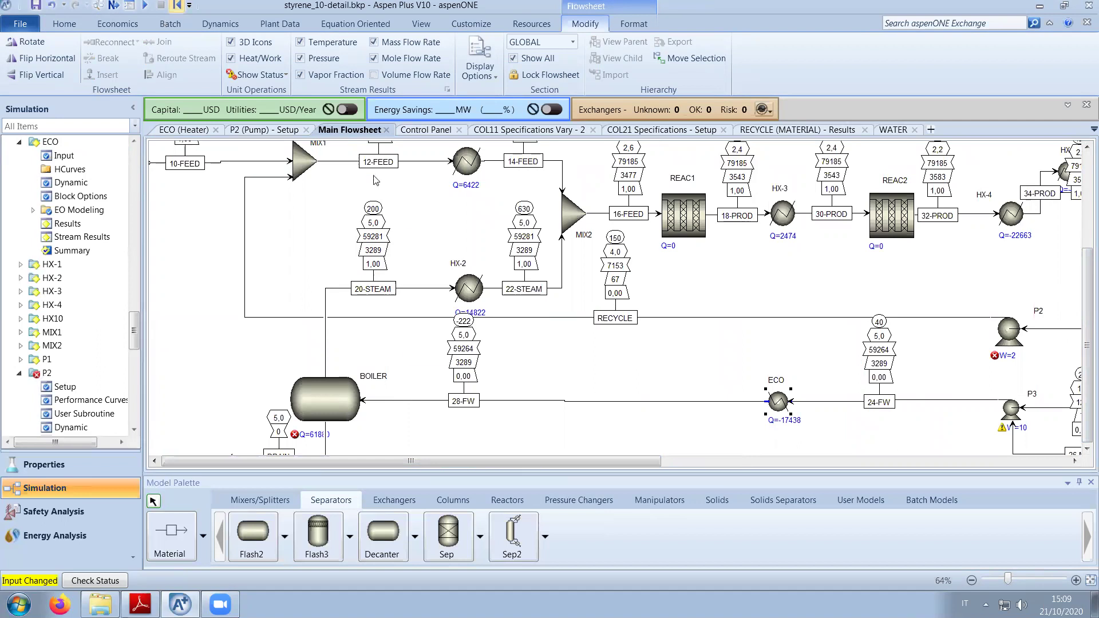
key(shift+F5)
click(478, 315)
click(463, 346)
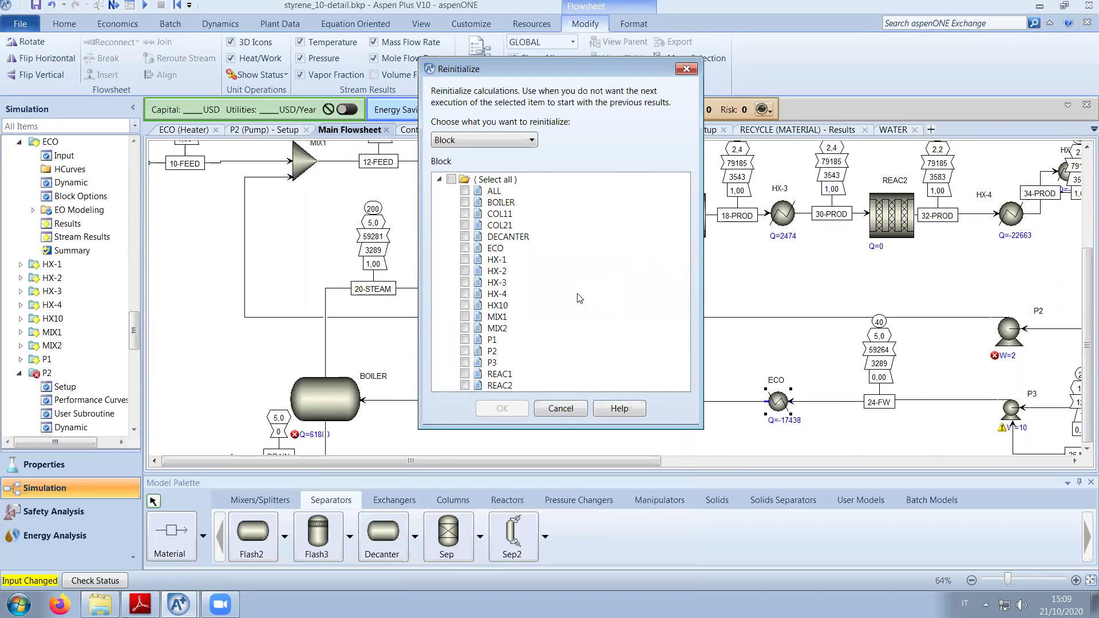
click(508, 203)
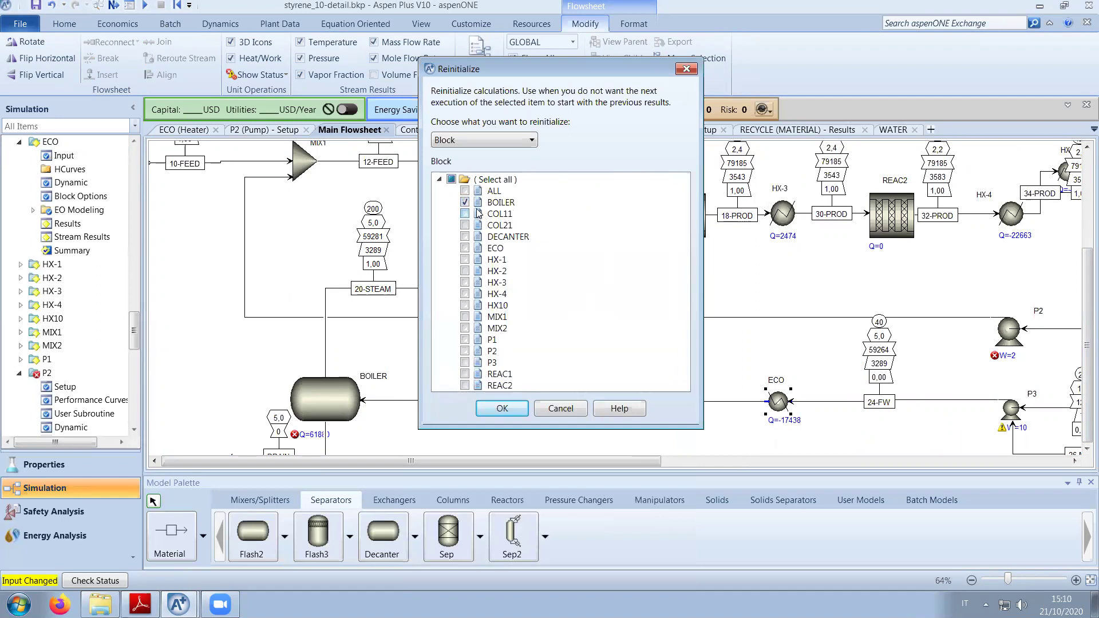
click(516, 410)
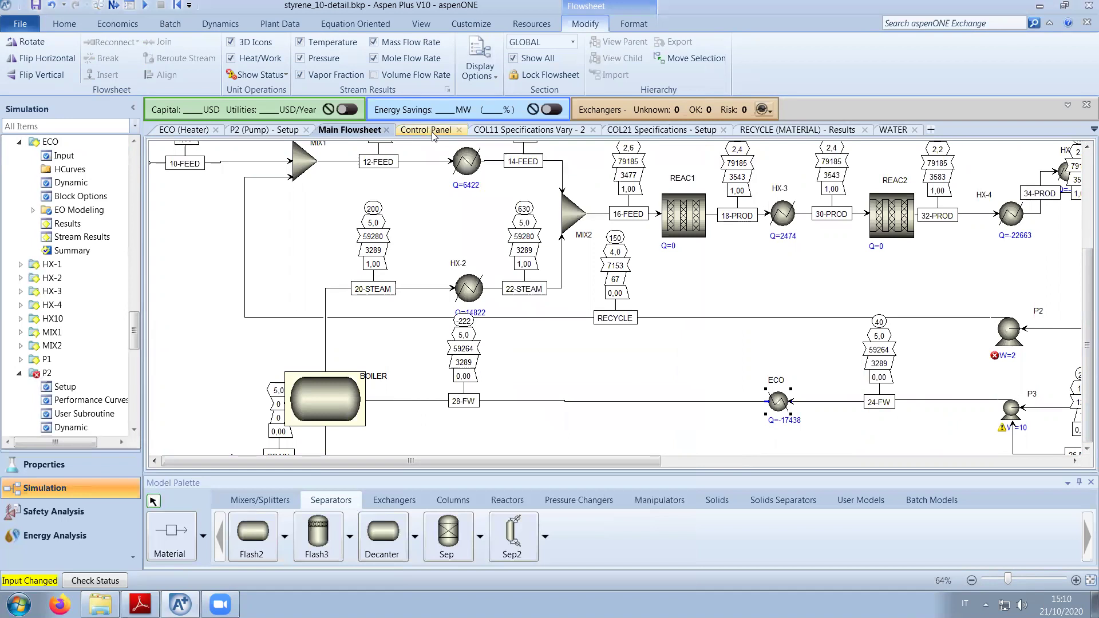
Run the simulation and review the run messages for the blocks and the error summary.
click(432, 132)
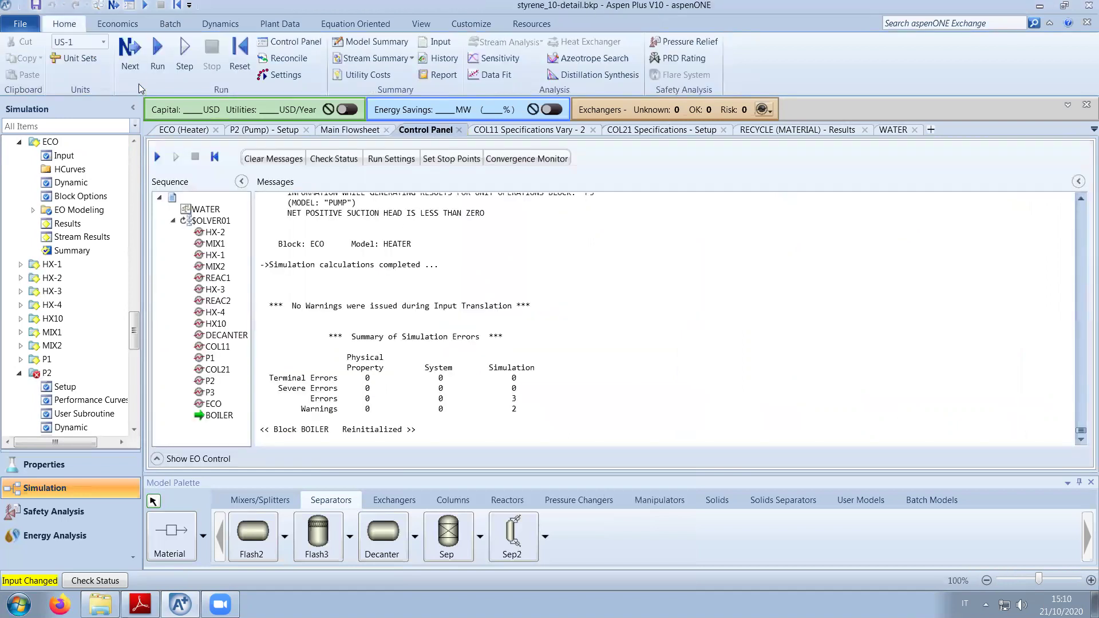
click(136, 61)
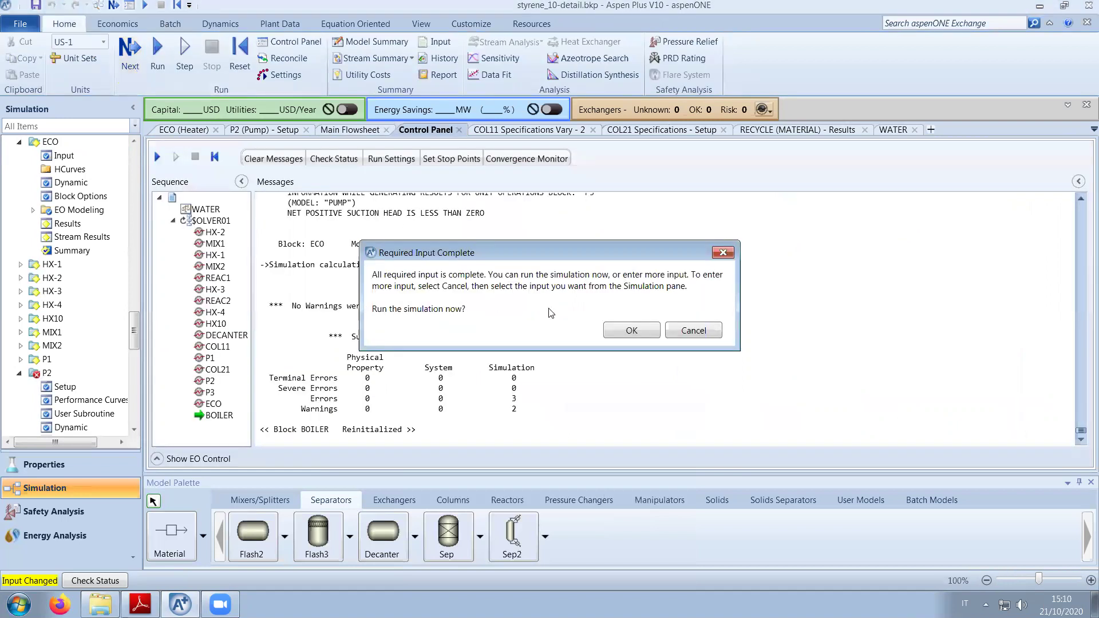
click(631, 331)
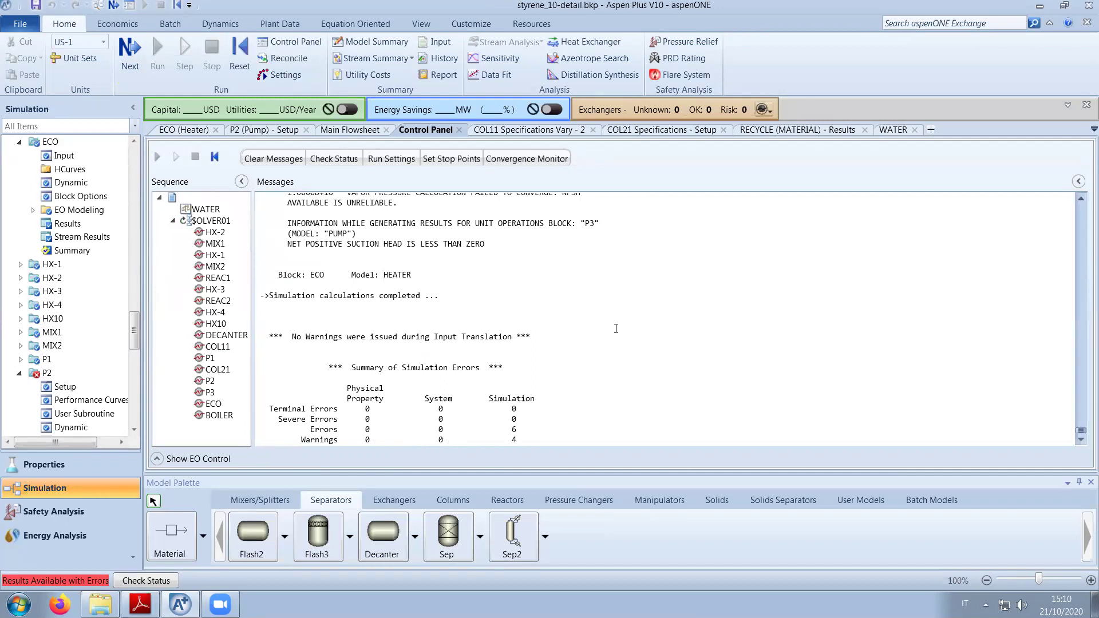
scroll(616, 329, up, 4)
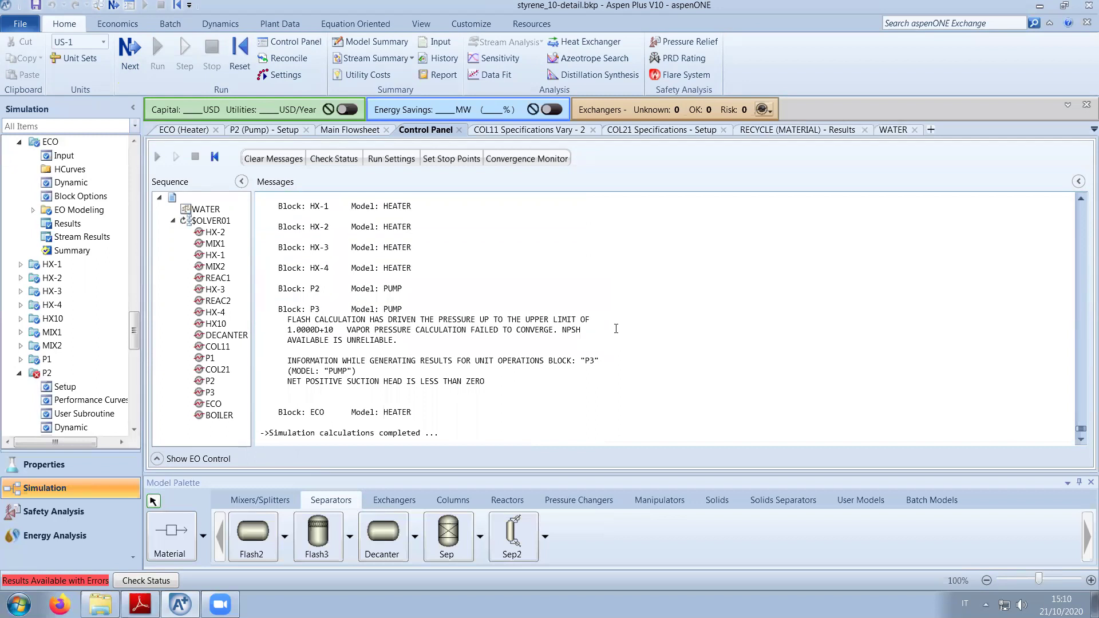
scroll(616, 329, down, 4)
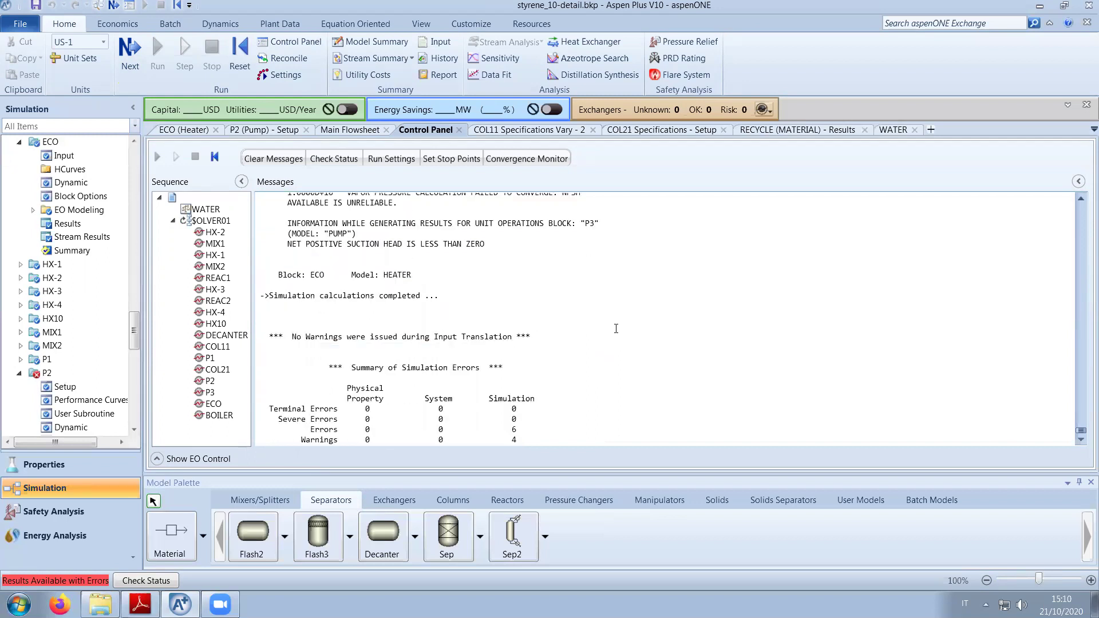
Check the stream results on the main flowsheet and move the 28-FW stream label closer to ECO.
click(344, 130)
click(750, 348)
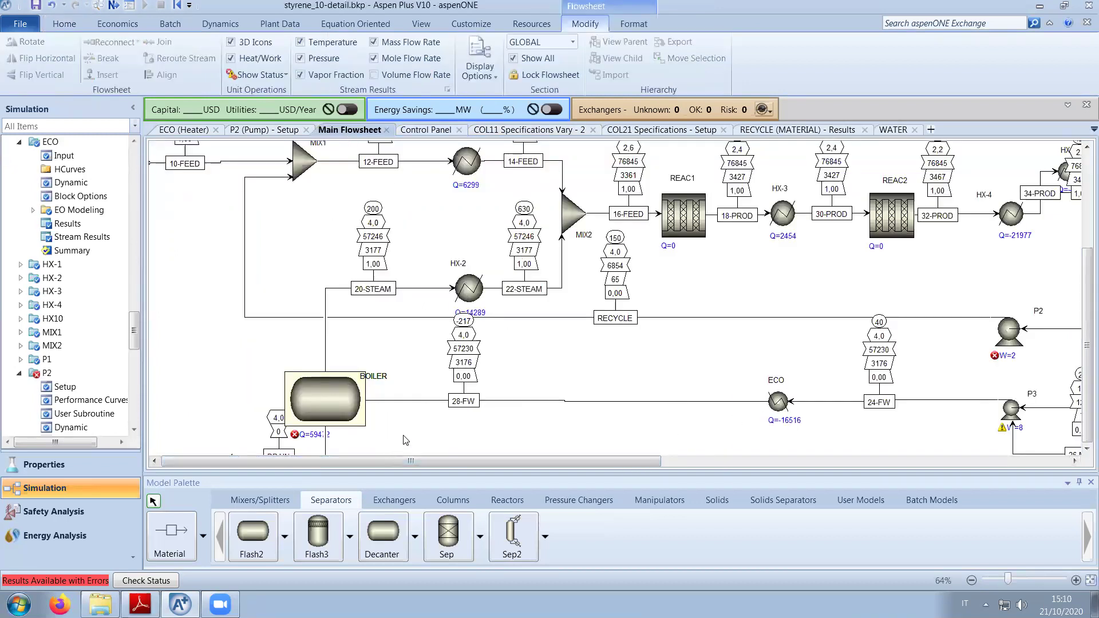
drag(577, 462, 667, 457)
scroll(668, 457, left, 3)
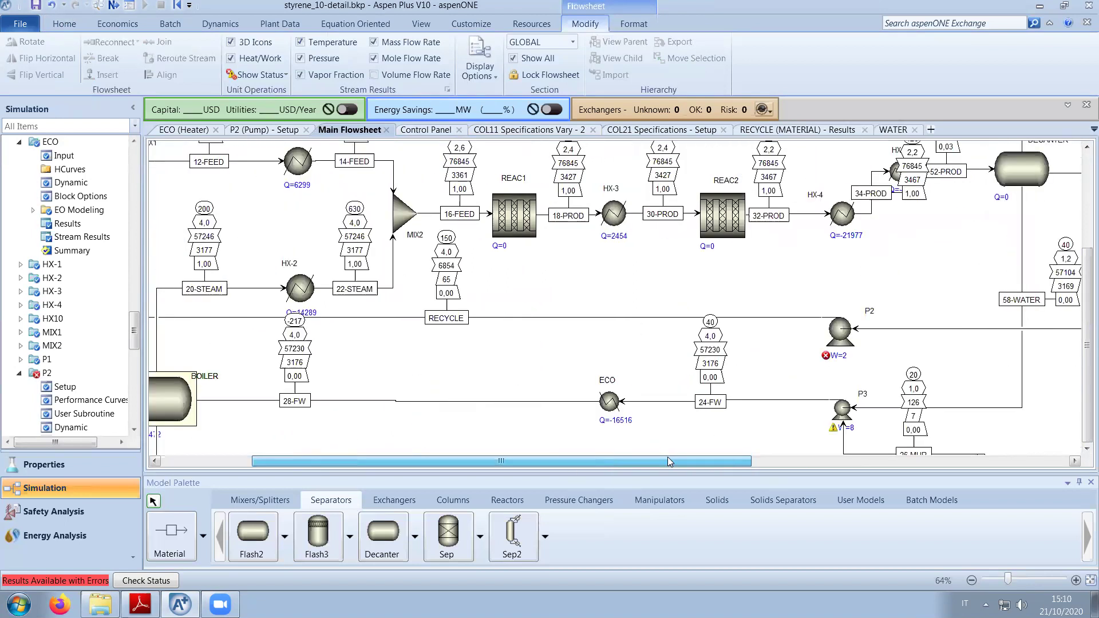
drag(300, 399, 400, 401)
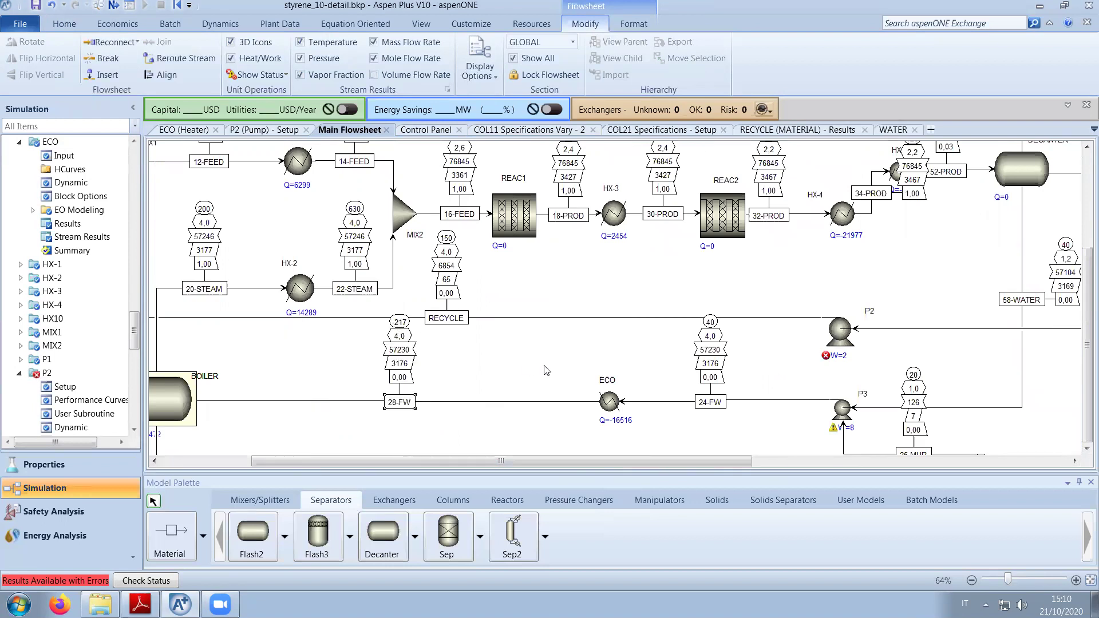
Change the ECO heater's flash type to temperature and pressure, with a temperature of 100 C.
click(174, 132)
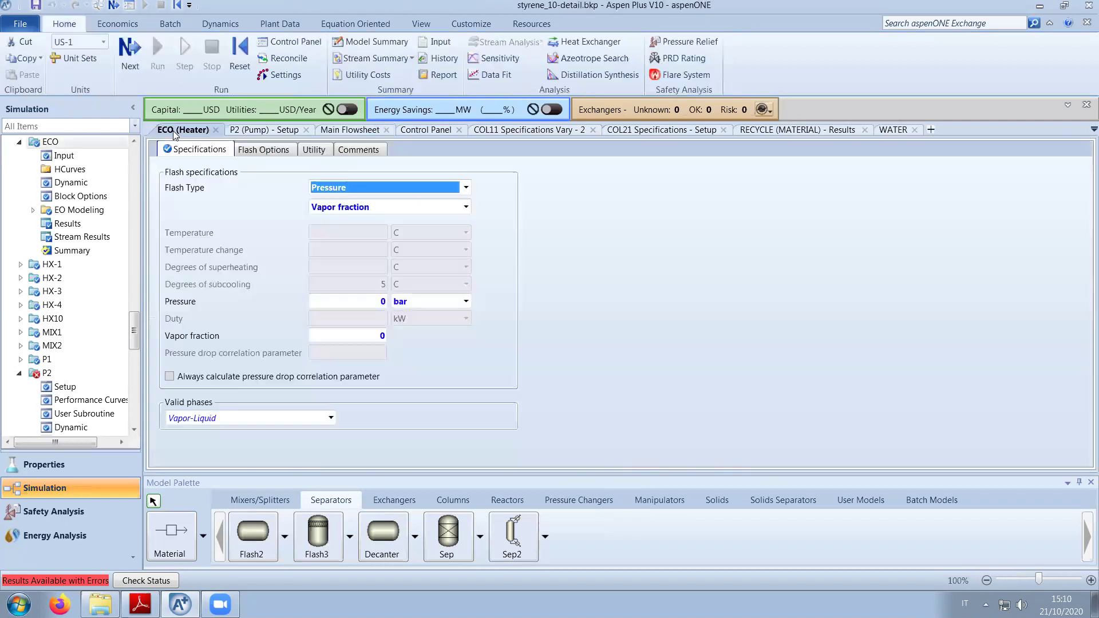
click(411, 207)
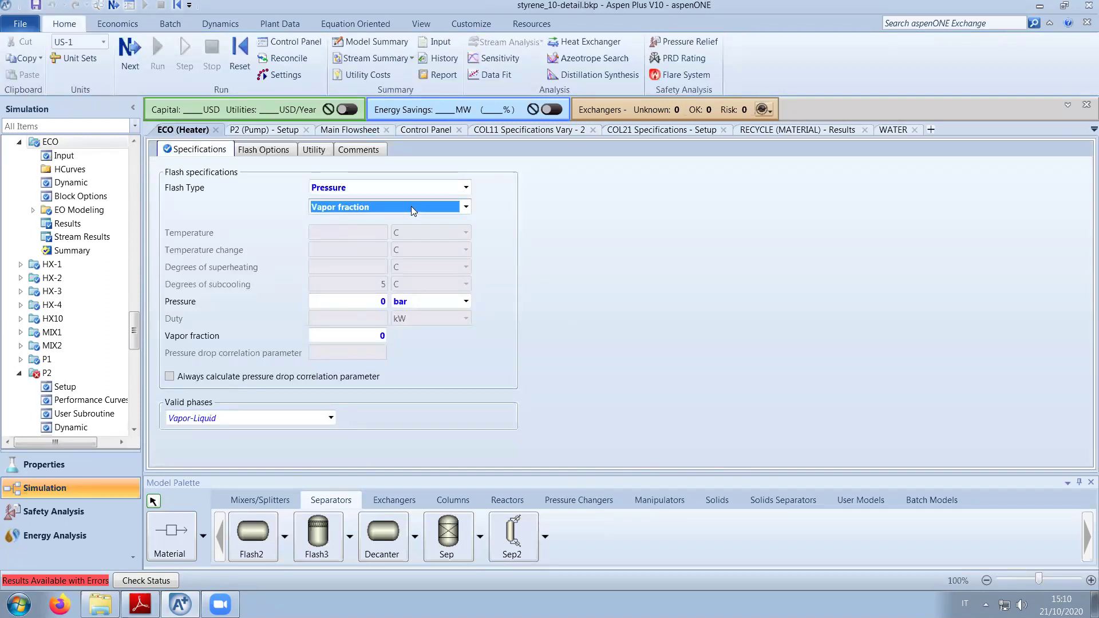
click(411, 206)
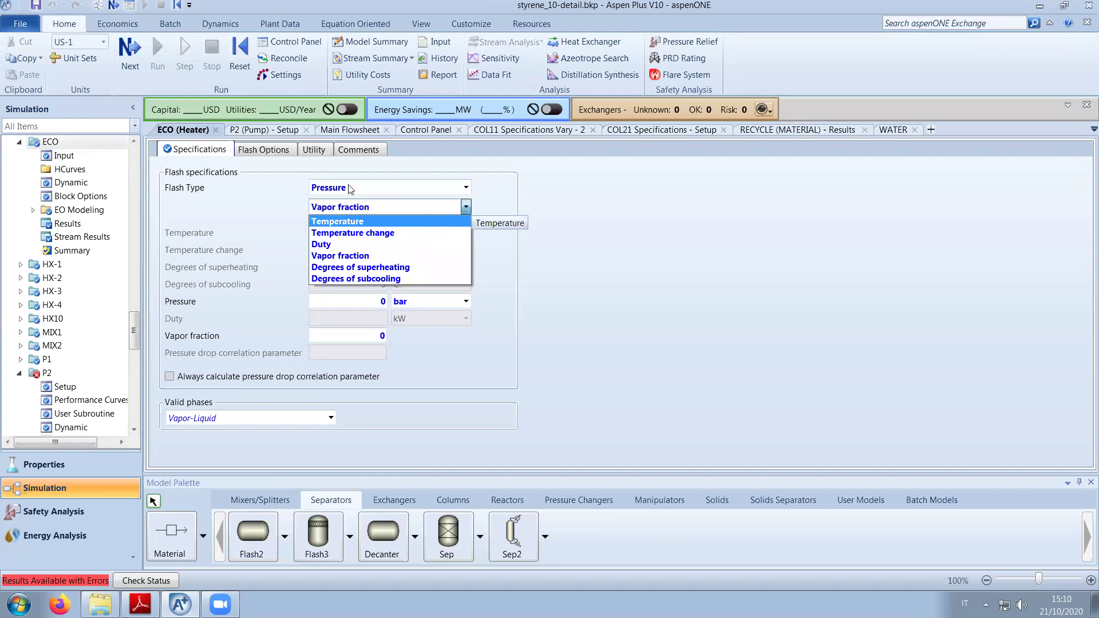
click(350, 221)
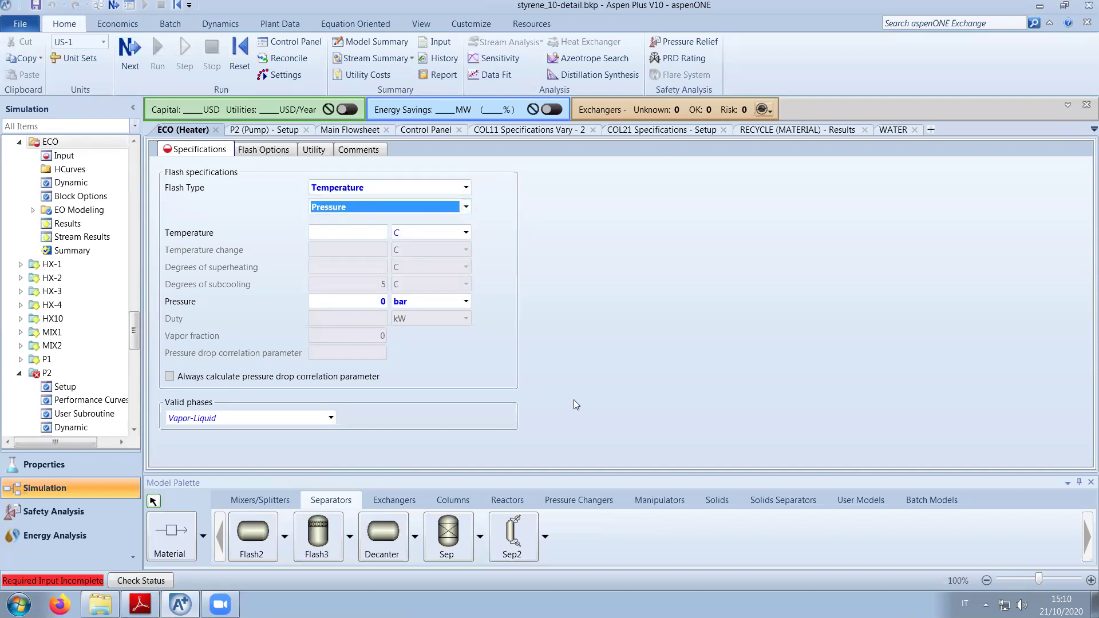
click(344, 231)
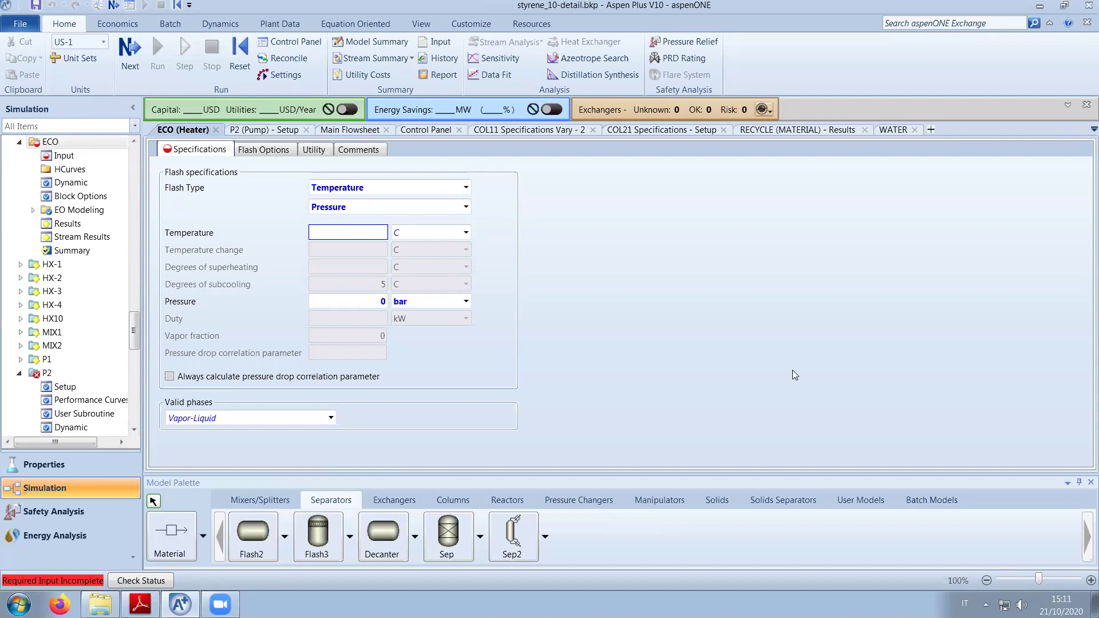
text(00)
key(Return)
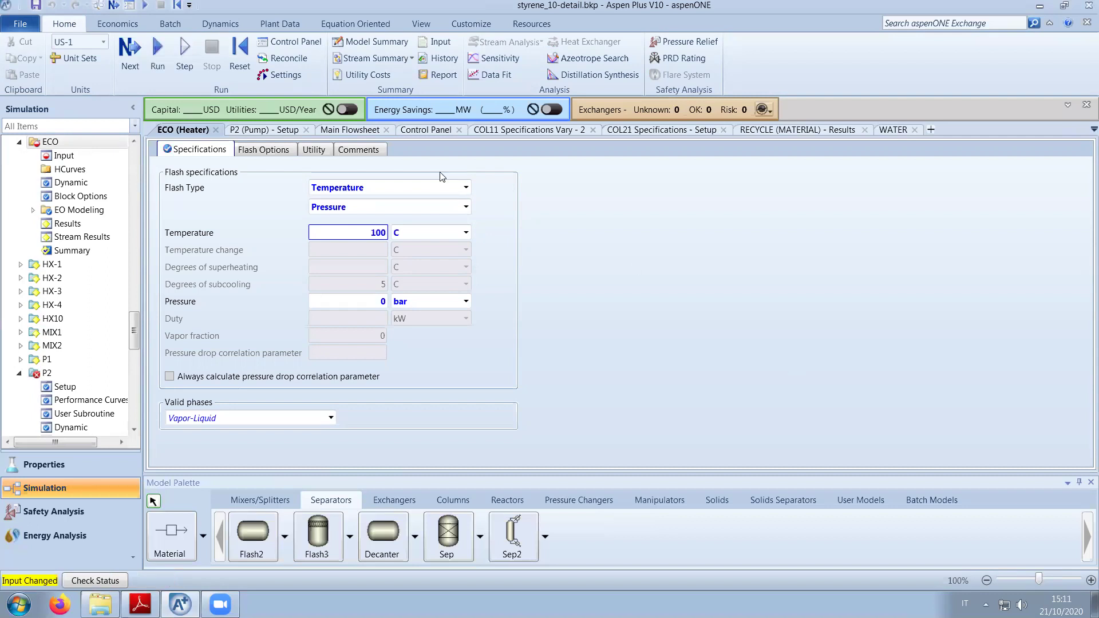
Run the simulation again and check the ECO, 28-FW and BOILER results on the main flowsheet.
key(F5)
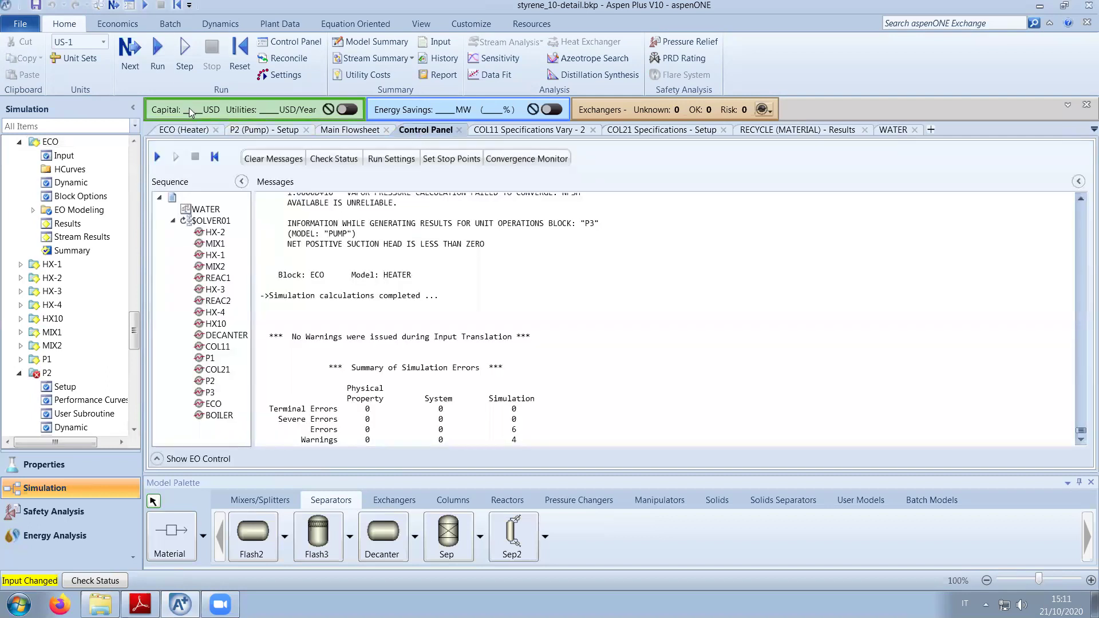
click(130, 63)
click(636, 331)
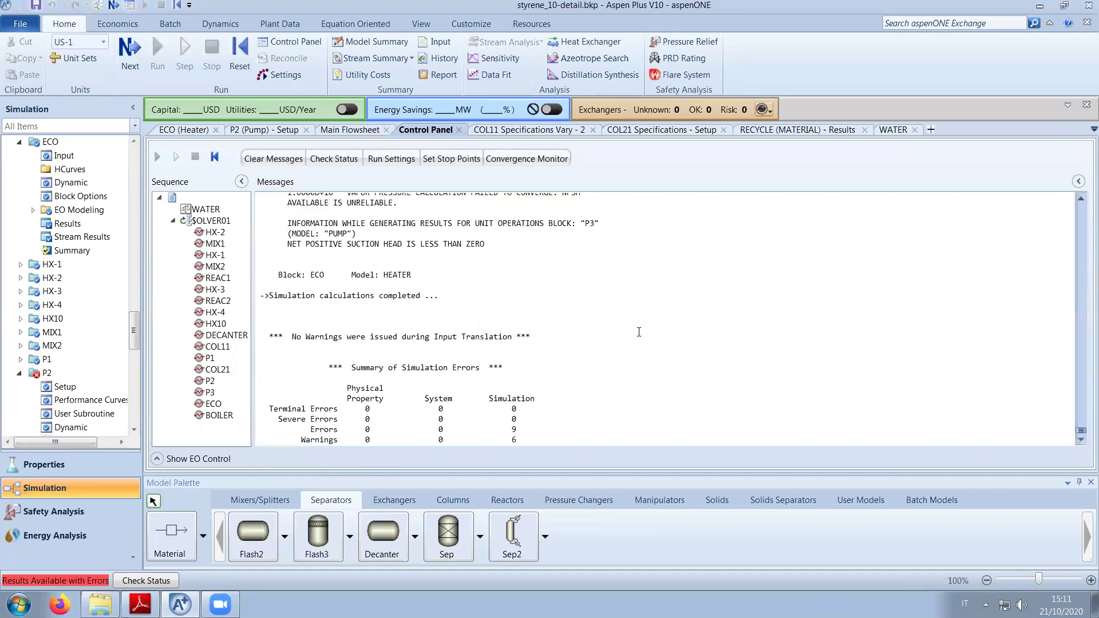
click(340, 133)
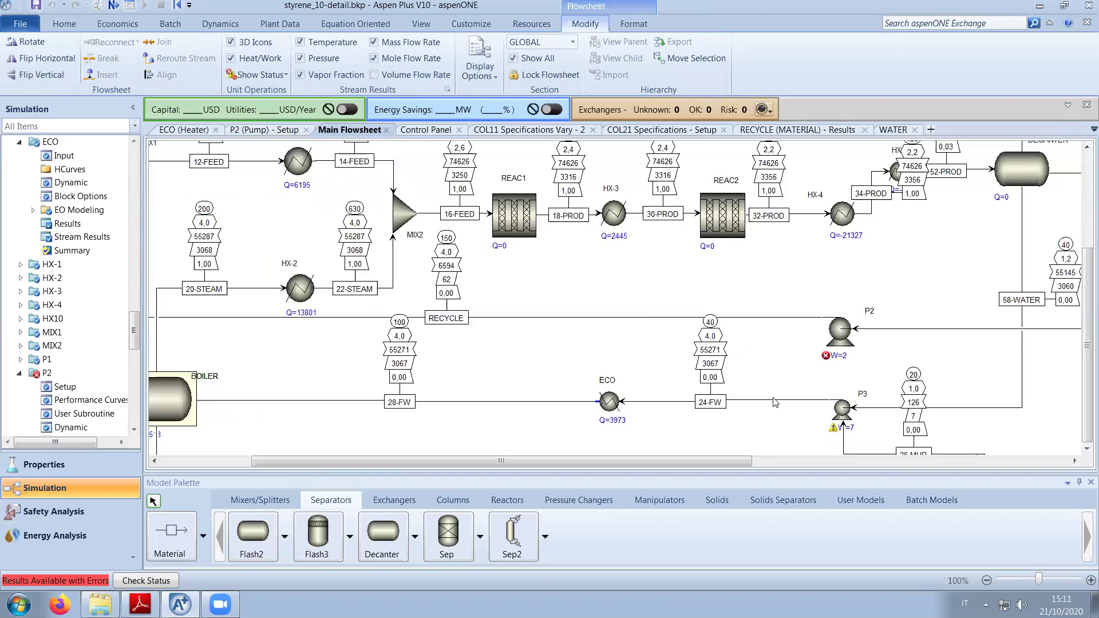
drag(707, 465, 596, 470)
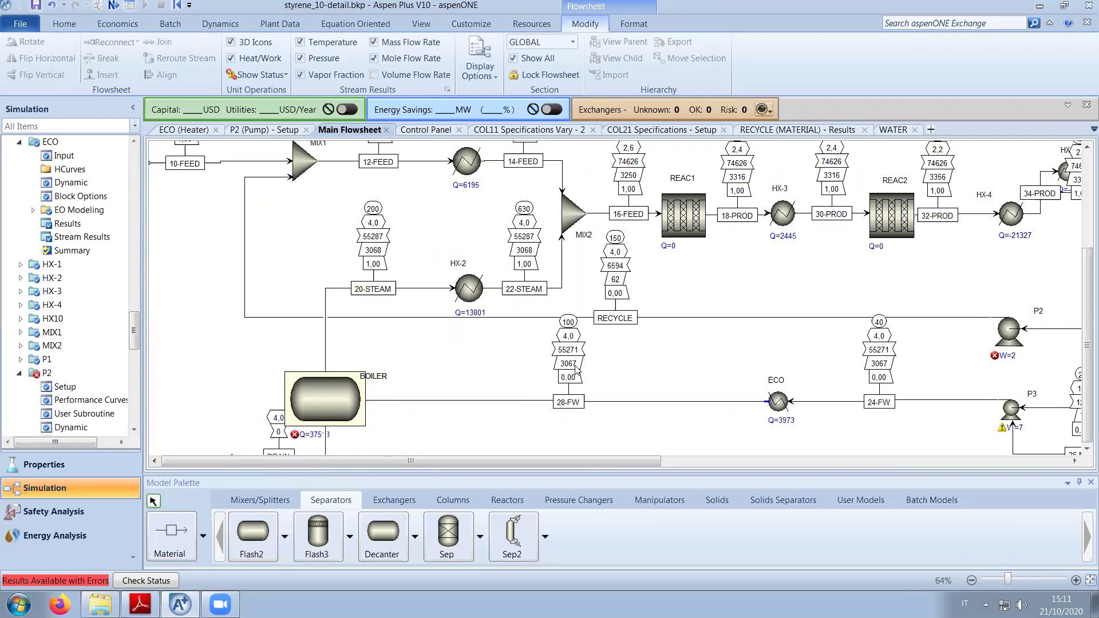
Open pump P2's results status and read the relative difference in its mass balance message.
drag(608, 465, 855, 480)
double_click(548, 331)
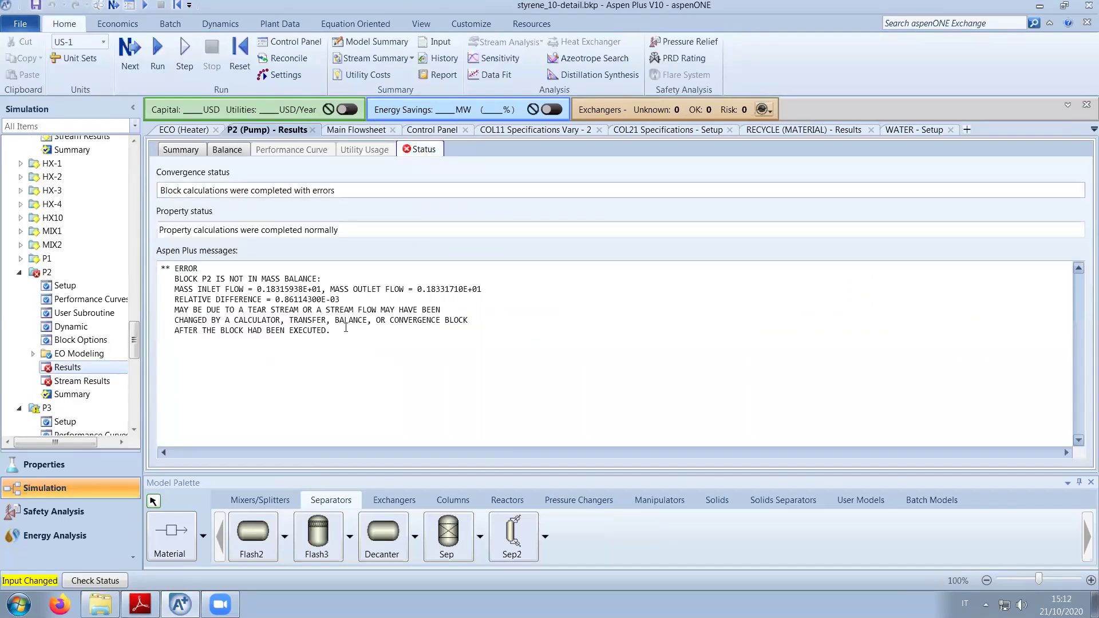
drag(277, 299, 340, 300)
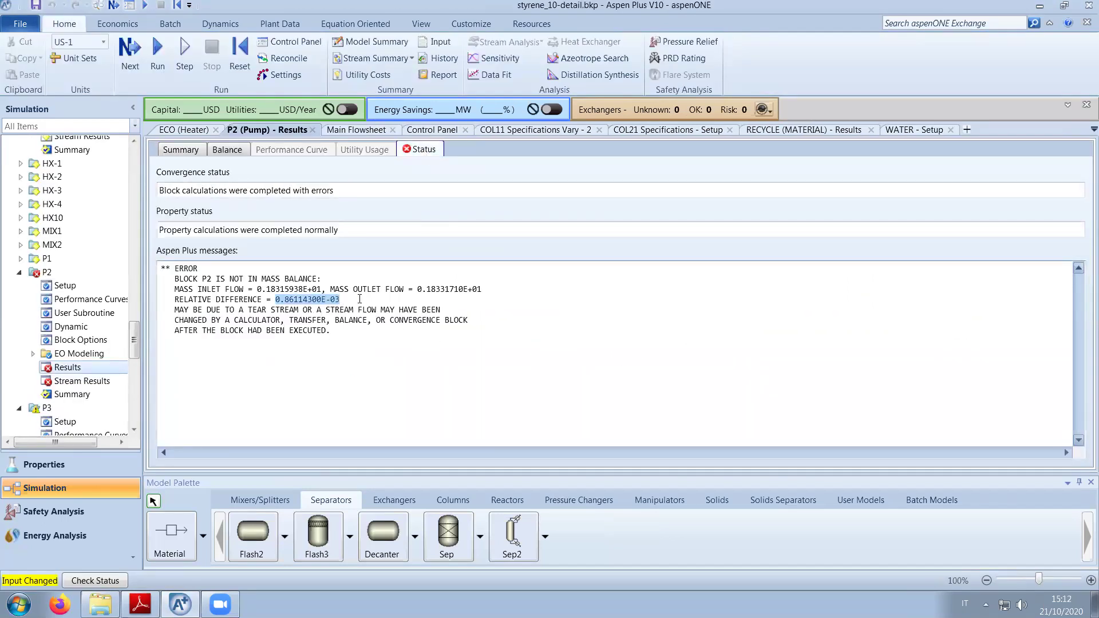
click(359, 299)
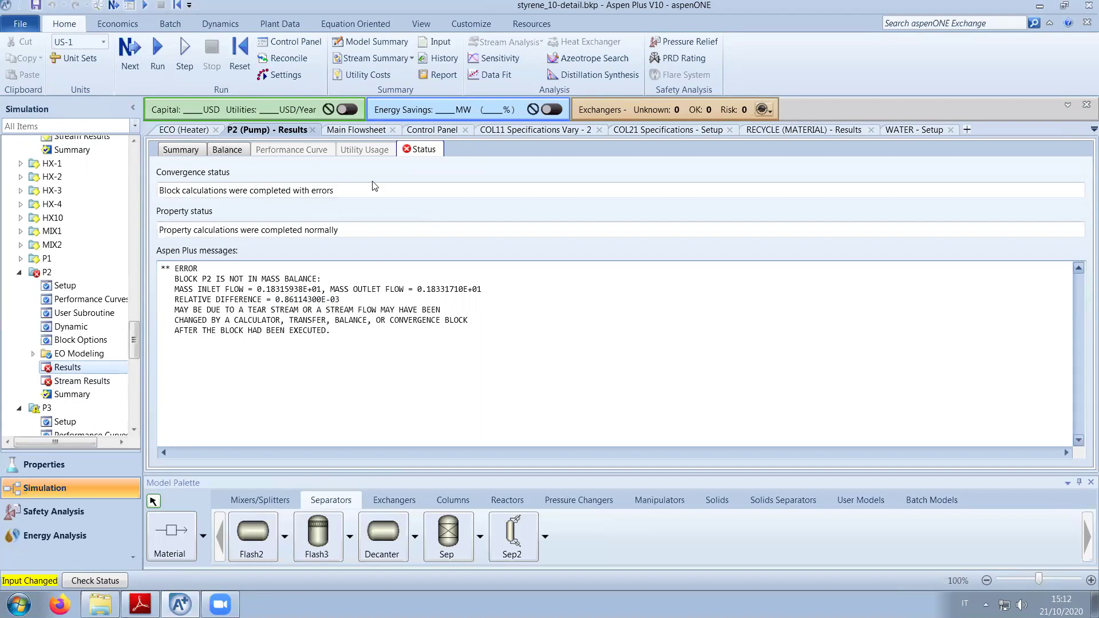
Examine the water loop on the main flowsheet from BOILER and DRAIN to P3 and the 26-MUP make-up.
click(340, 131)
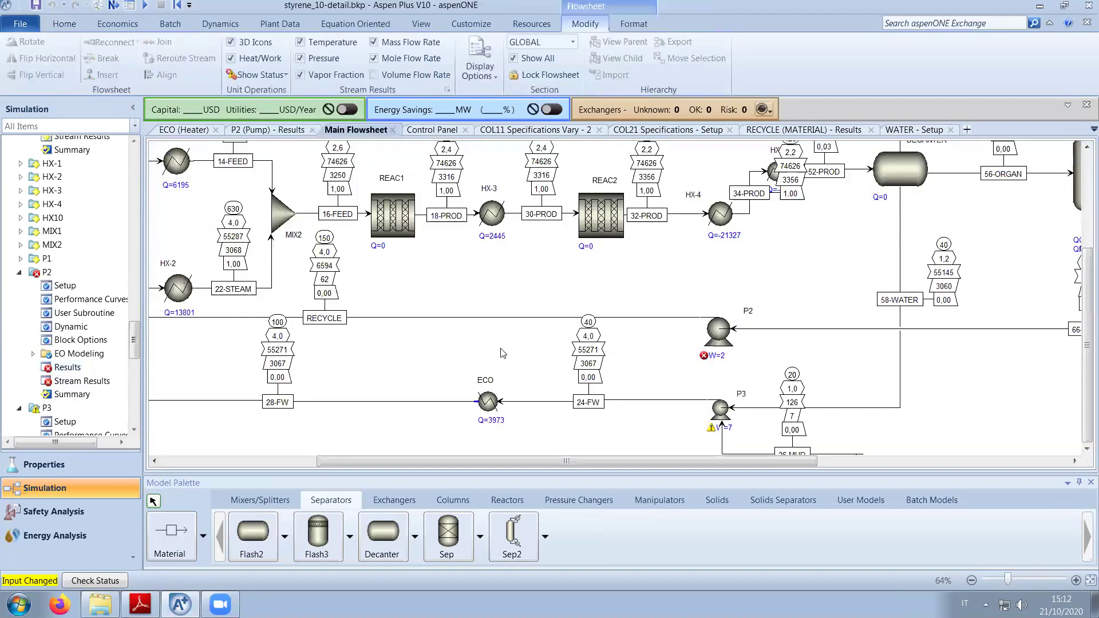
drag(527, 458, 339, 458)
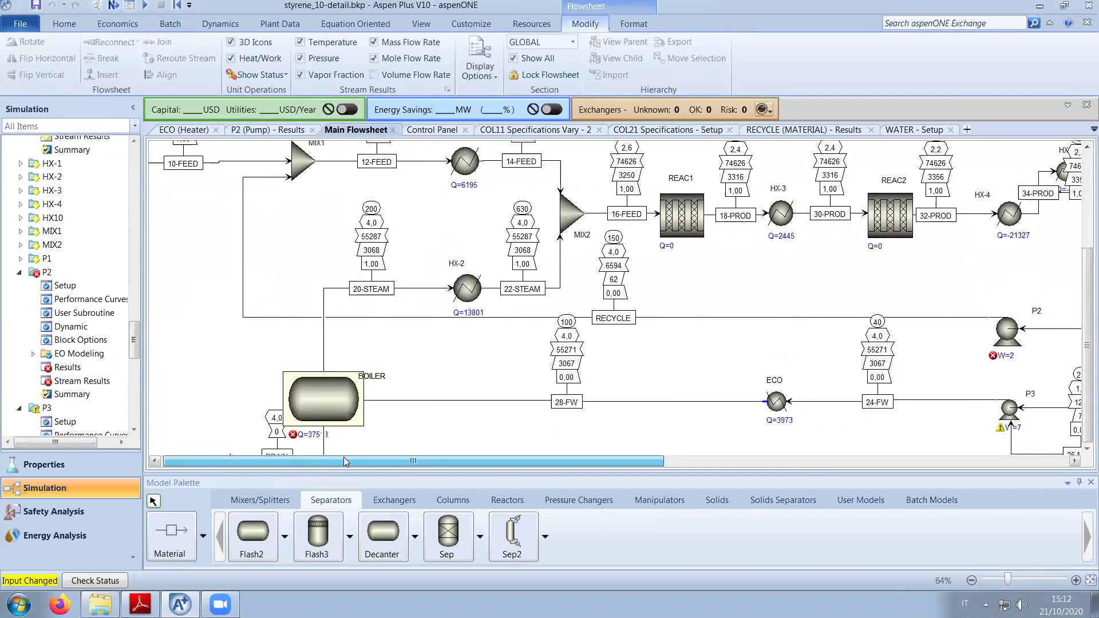
scroll(611, 357, down, 2)
scroll(611, 357, up, 2)
drag(1082, 382, 1082, 390)
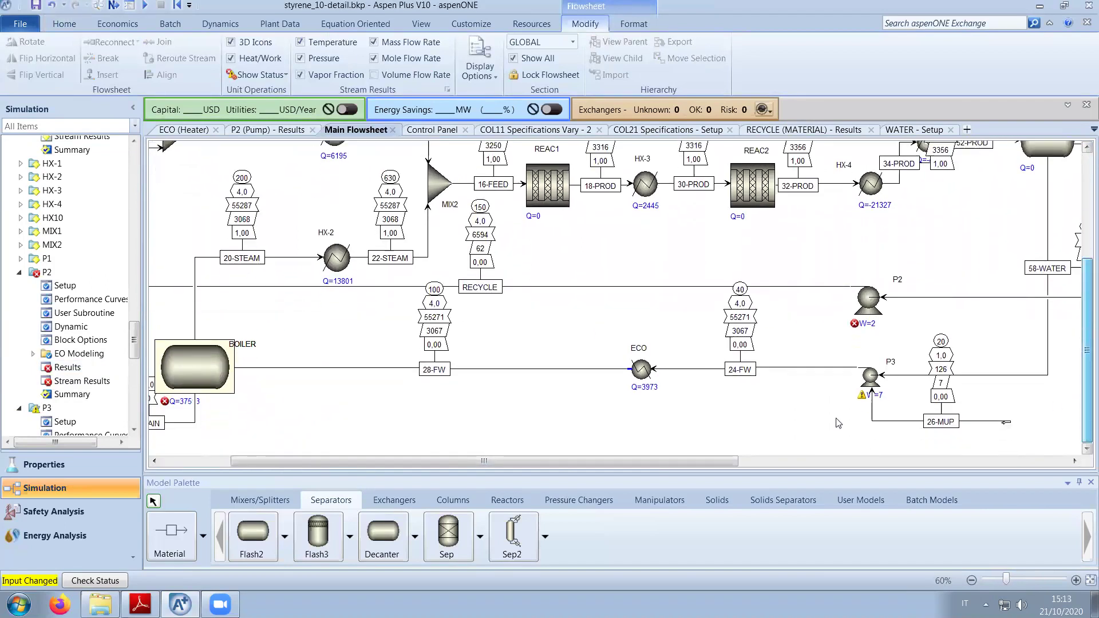
drag(573, 461, 561, 461)
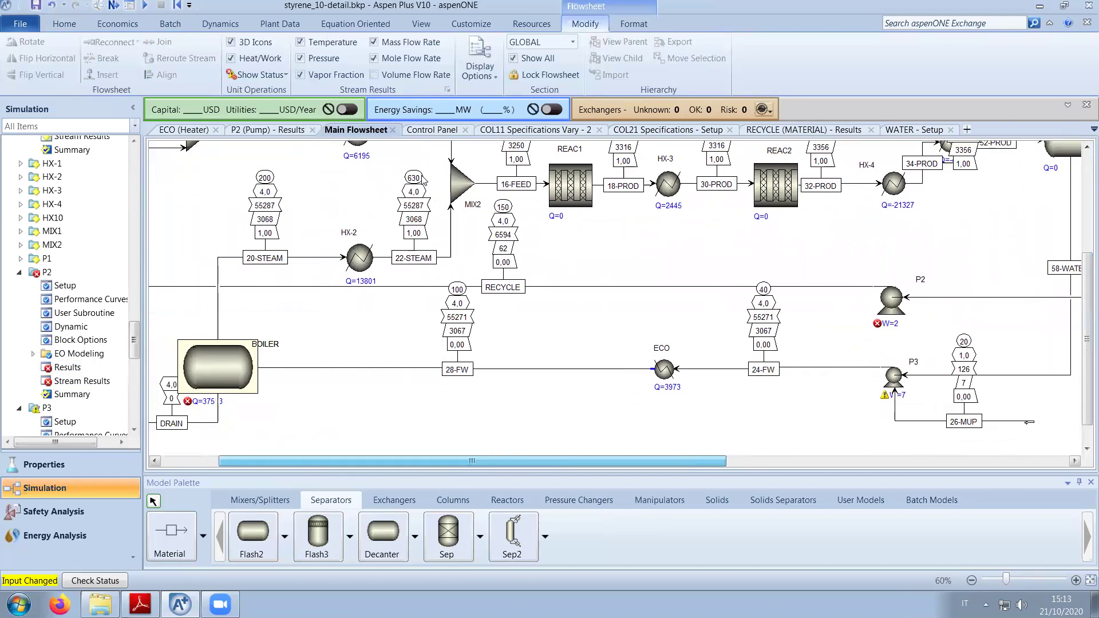
Reinitialize the convergence calculations, including both the ALL and $OLVER01 blocks.
scroll(159, 364, down, 10)
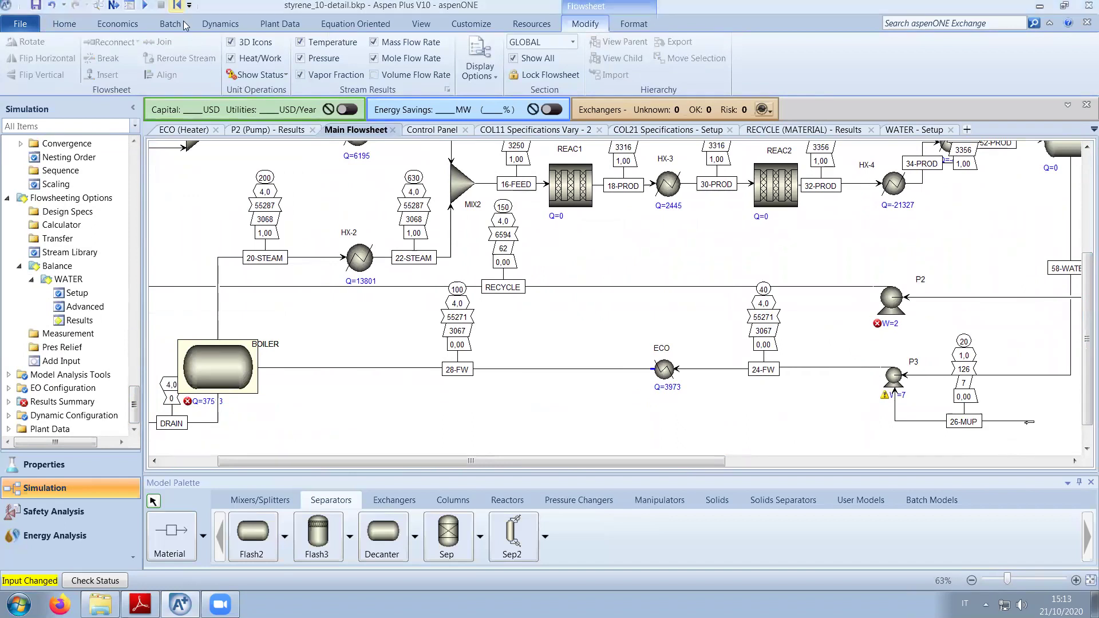
key(shift+F5)
key(alt+Down)
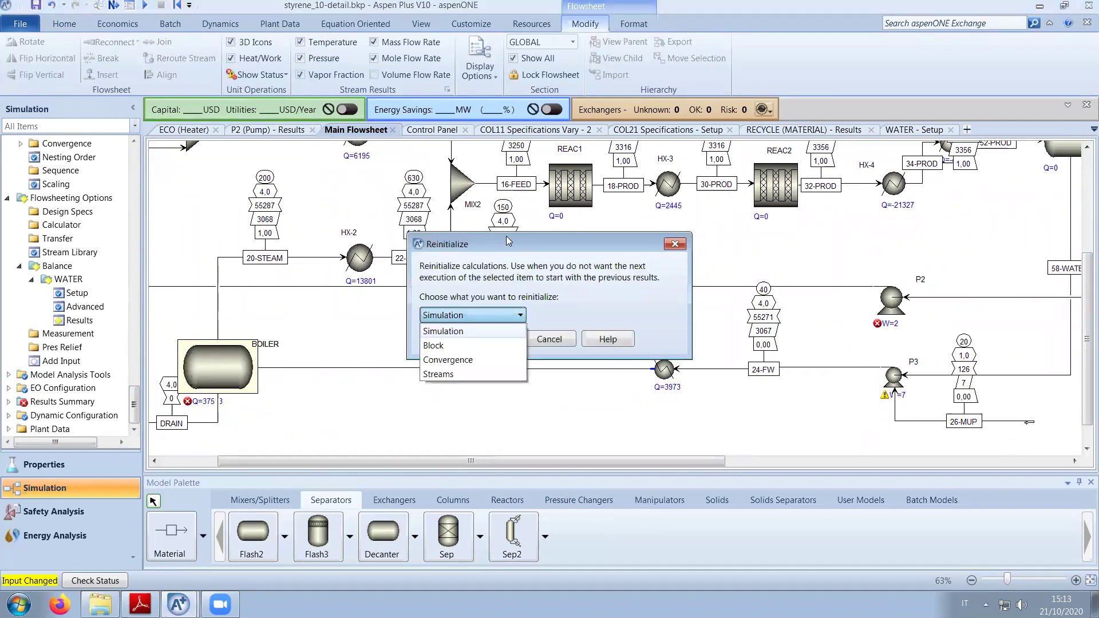
click(466, 360)
click(436, 232)
click(461, 242)
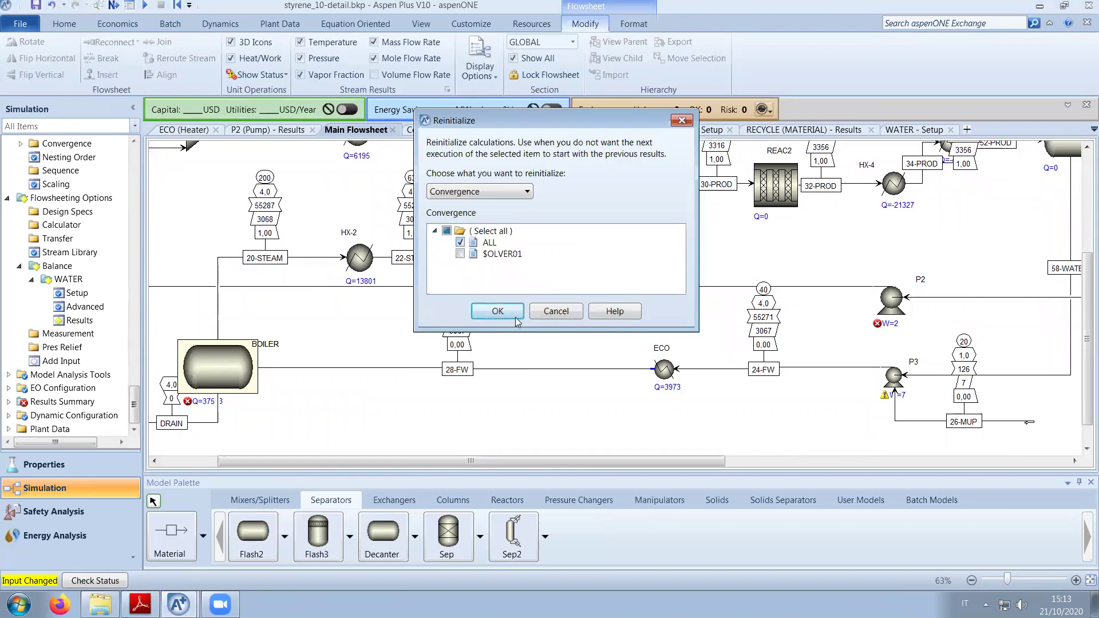
click(460, 254)
click(498, 312)
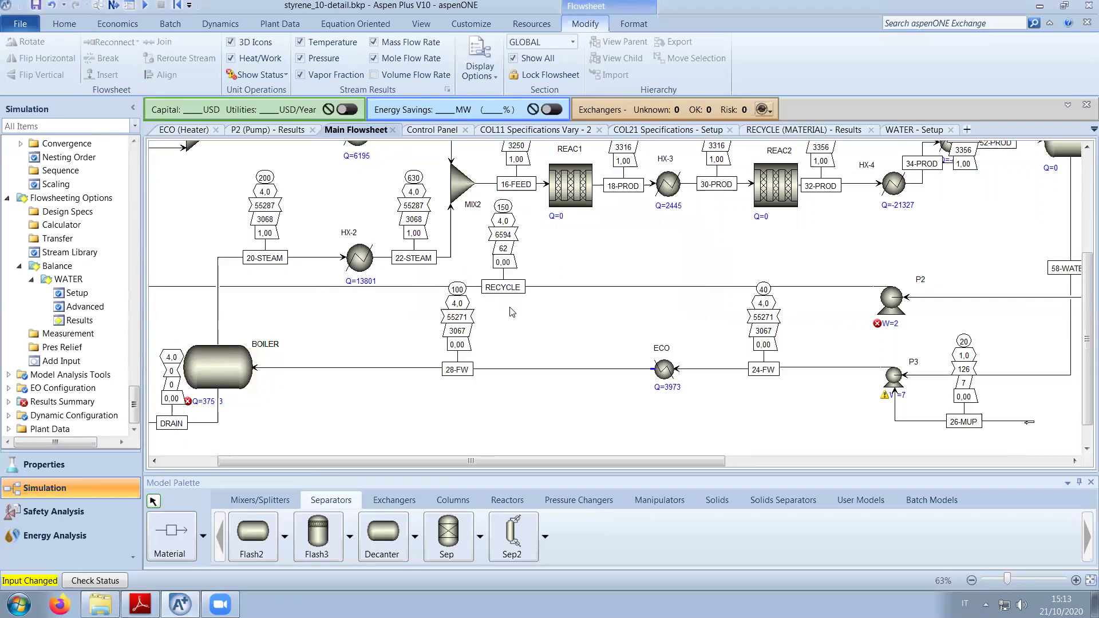
Run the simulation from the reinitialized state and review the calculation messages and error summary.
click(427, 132)
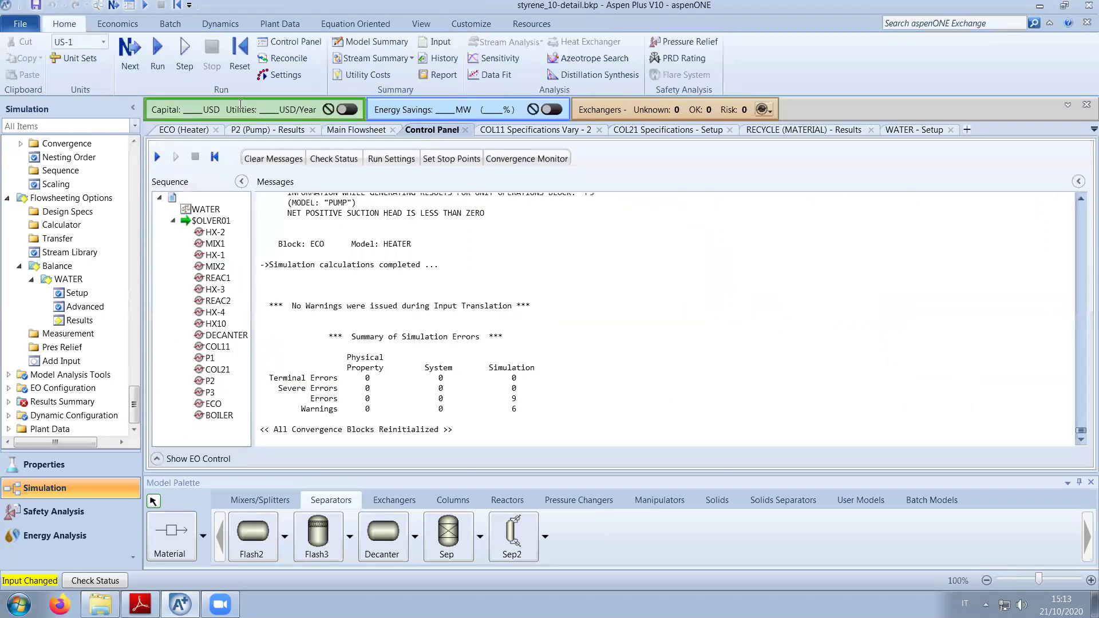
click(130, 52)
click(633, 330)
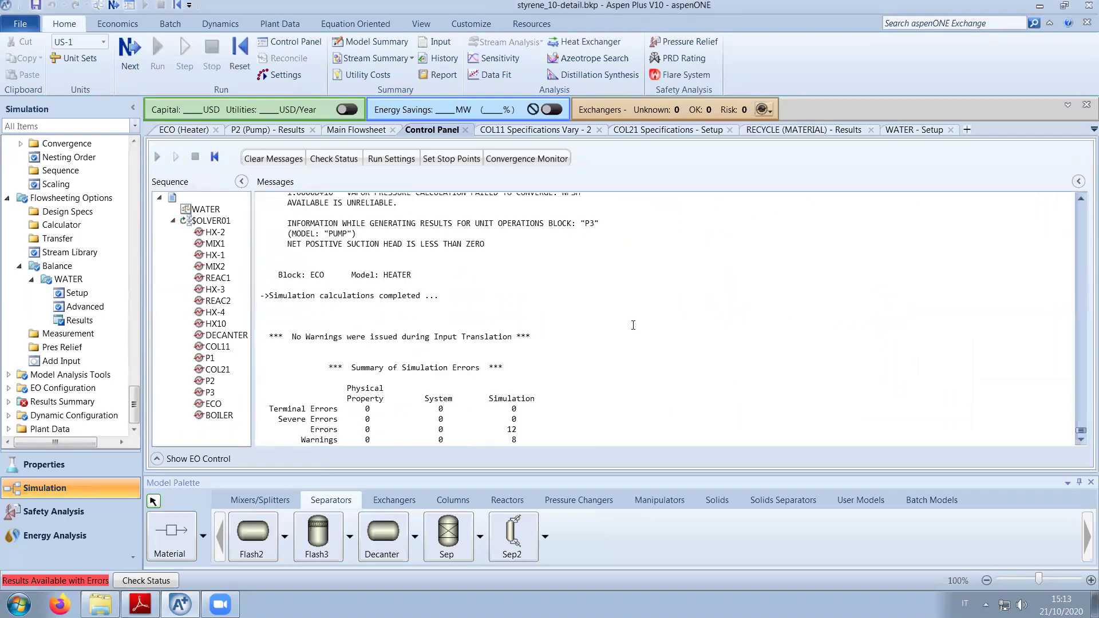
scroll(635, 332, up, 4)
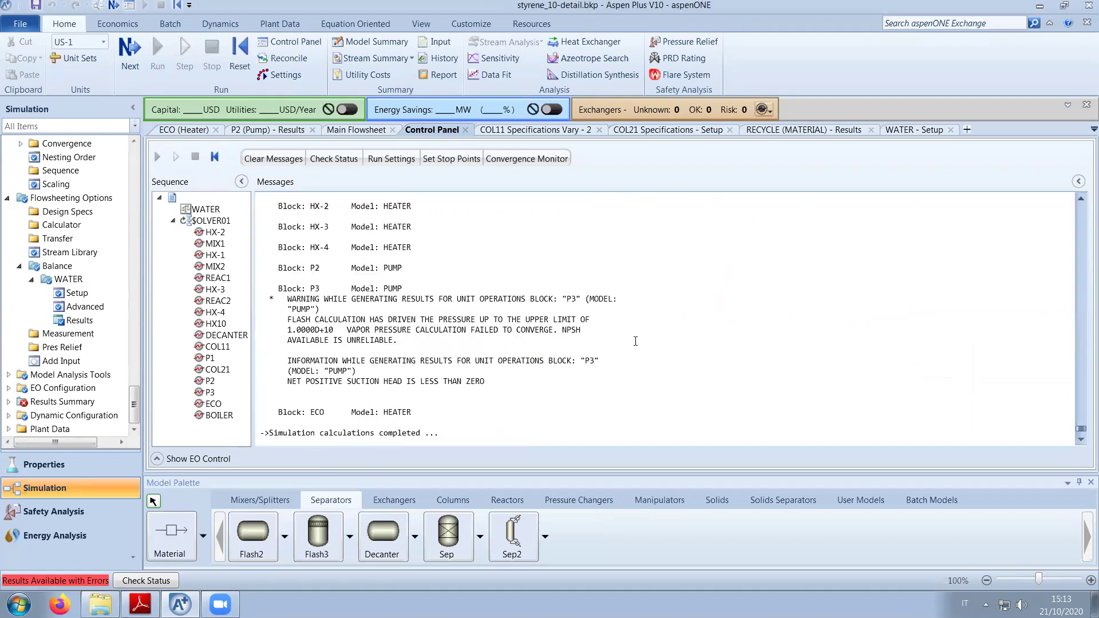
scroll(635, 341, down, 4)
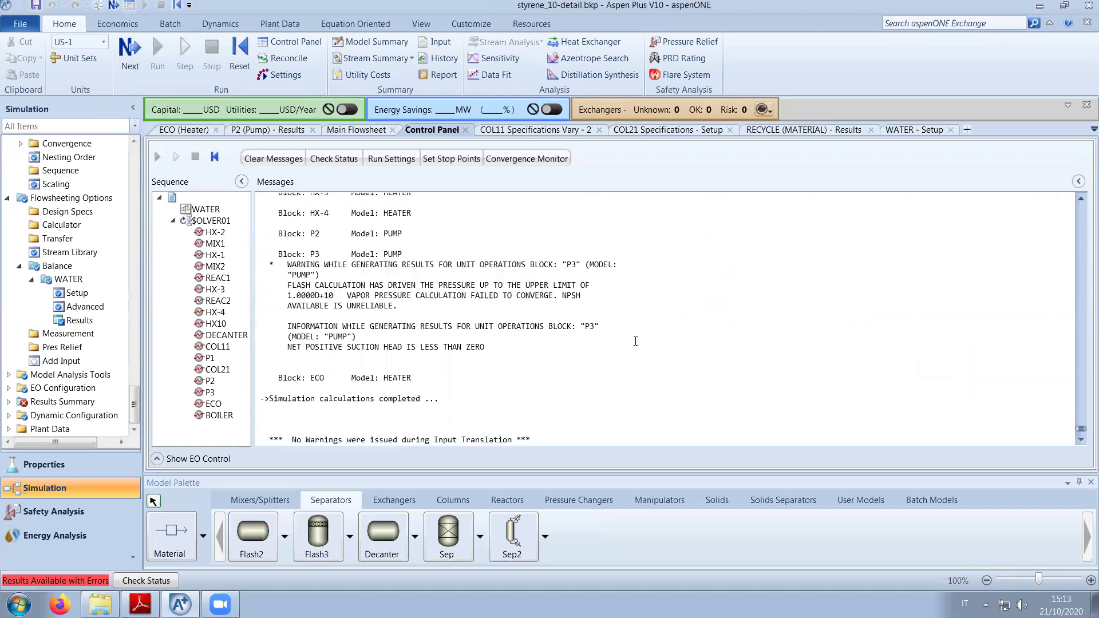
Examine the stream flows on the main flowsheet from the feed and BOILER through the reactors to 58-WATER and P3.
click(356, 129)
drag(594, 461, 577, 461)
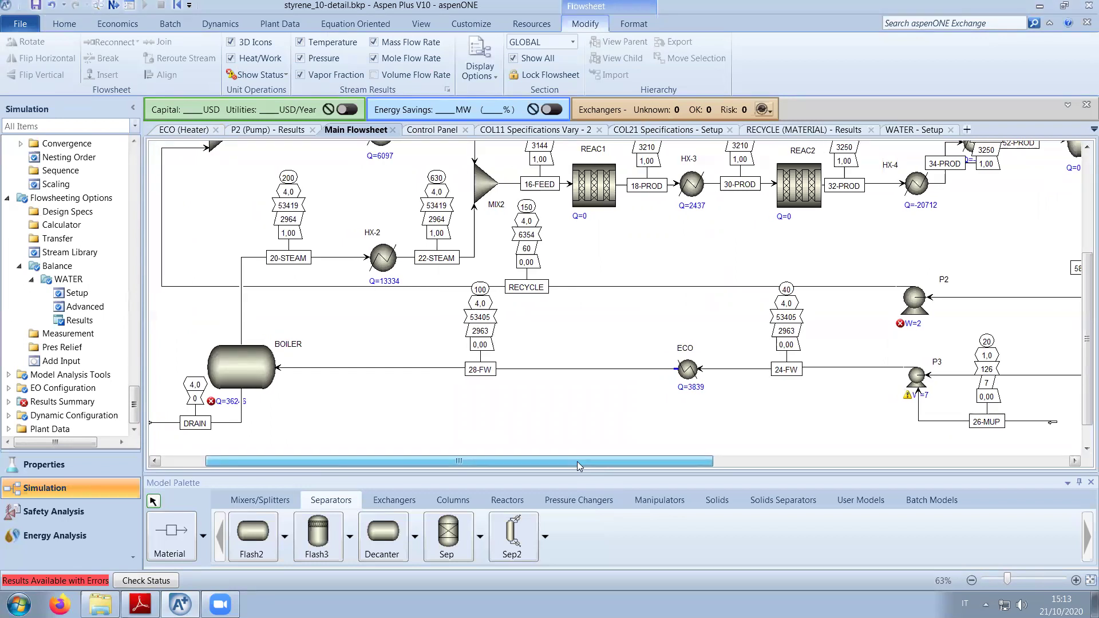
drag(577, 461, 582, 502)
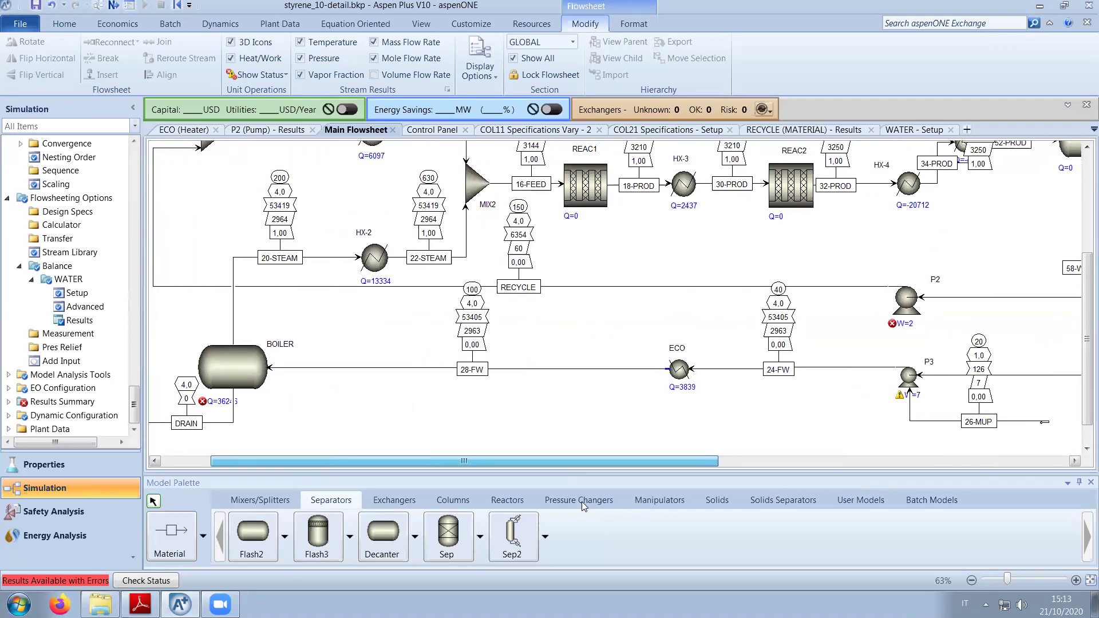
drag(1084, 407, 1084, 335)
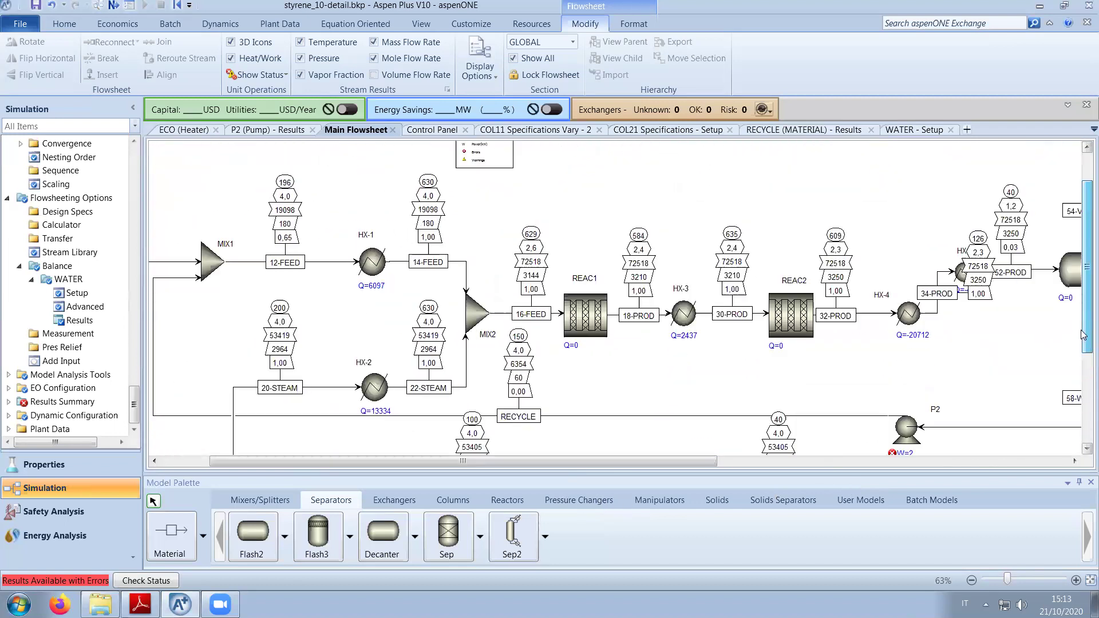
click(995, 461)
drag(994, 453, 604, 485)
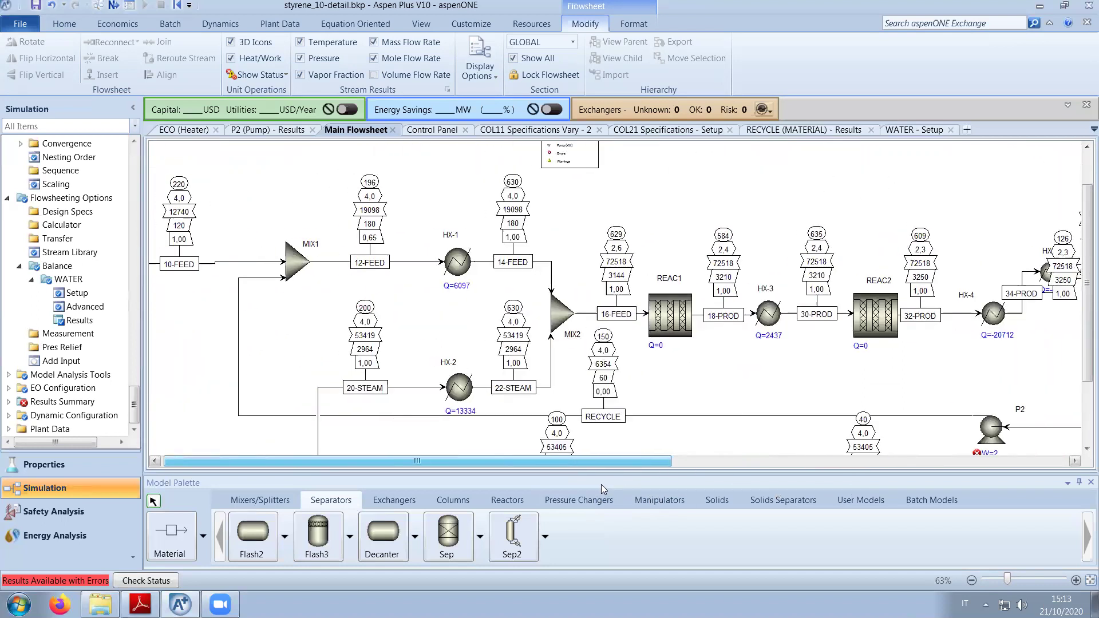
scroll(401, 318, down, 3)
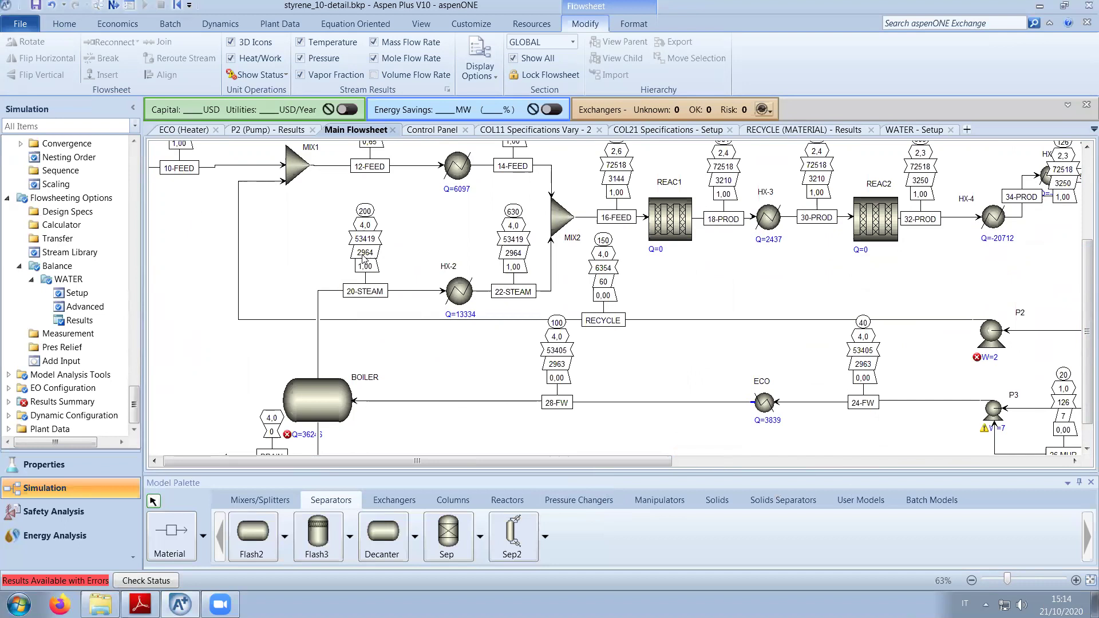
drag(577, 461, 793, 463)
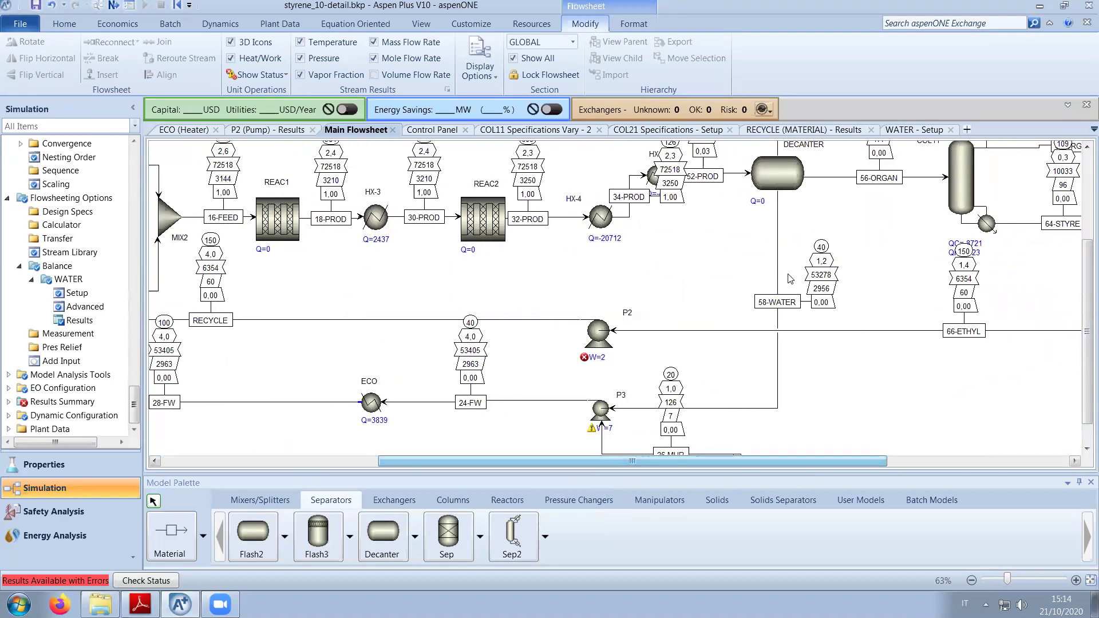
Read the WATER balance's calculated 26-MUP mass flow and close the ECO and P2 forms.
click(904, 131)
click(71, 323)
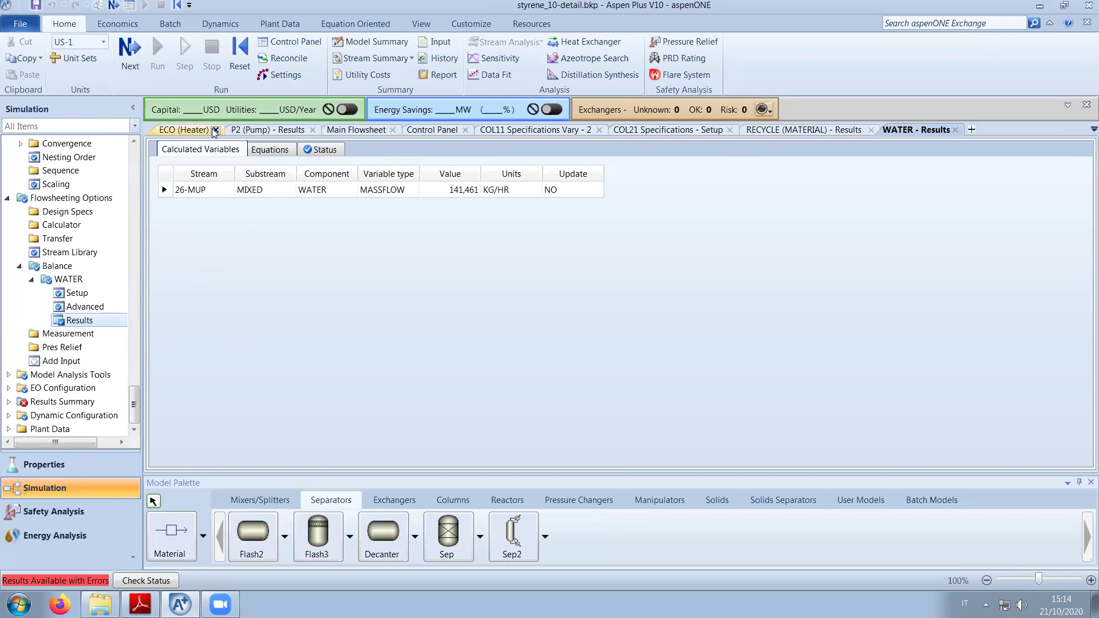
scroll(215, 132, down, 1)
click(241, 129)
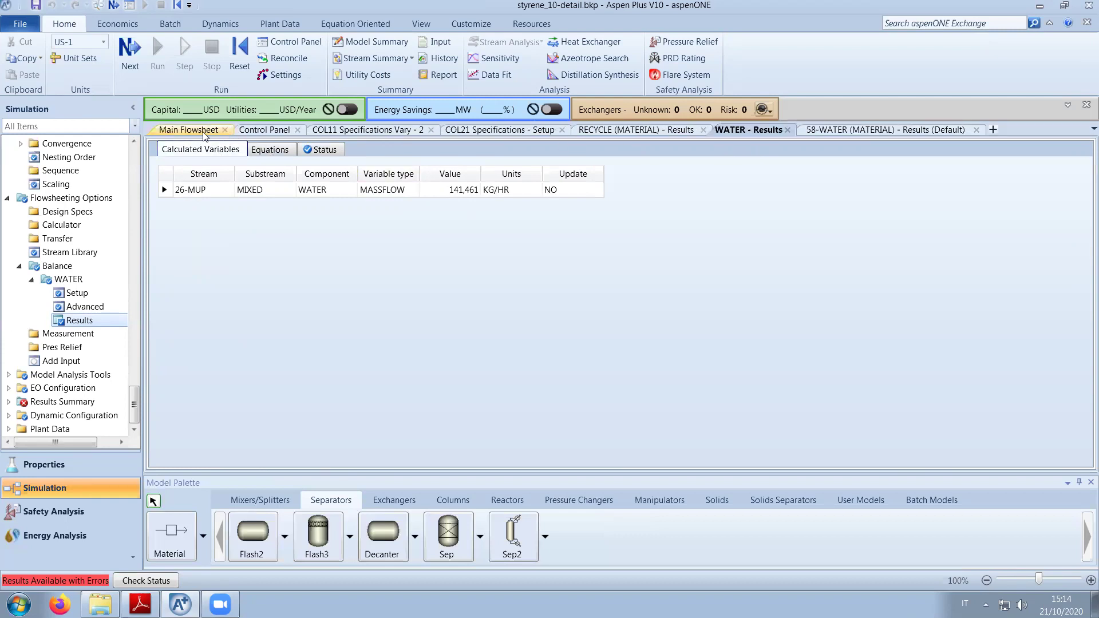
Open stream 26-MUP's results and read its mass flow for comparison with the WATER balance.
click(206, 131)
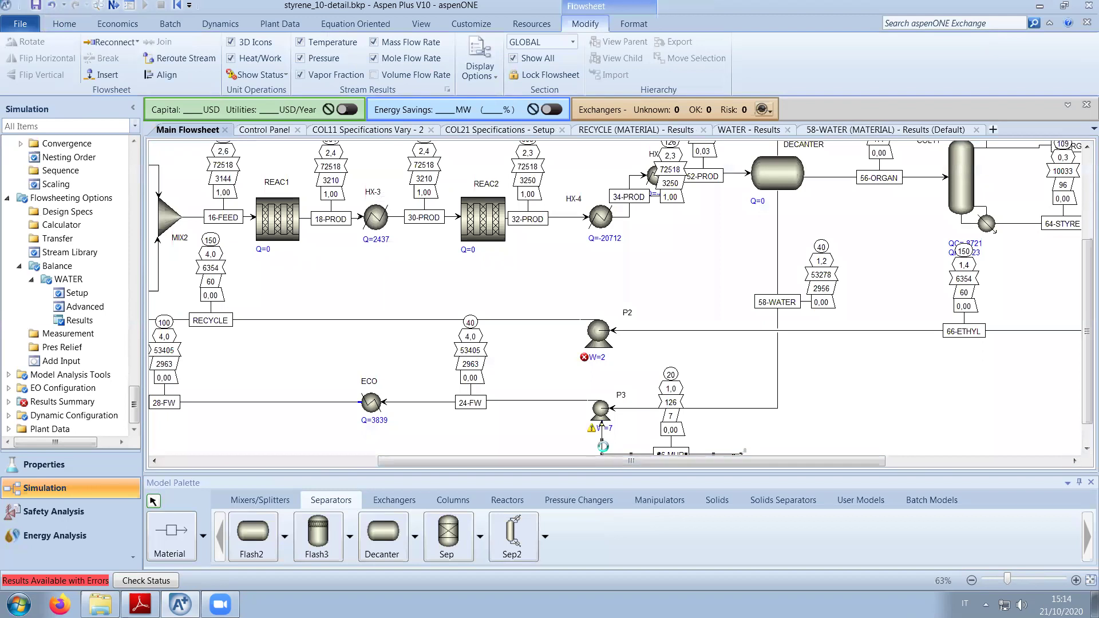
double_click(605, 451)
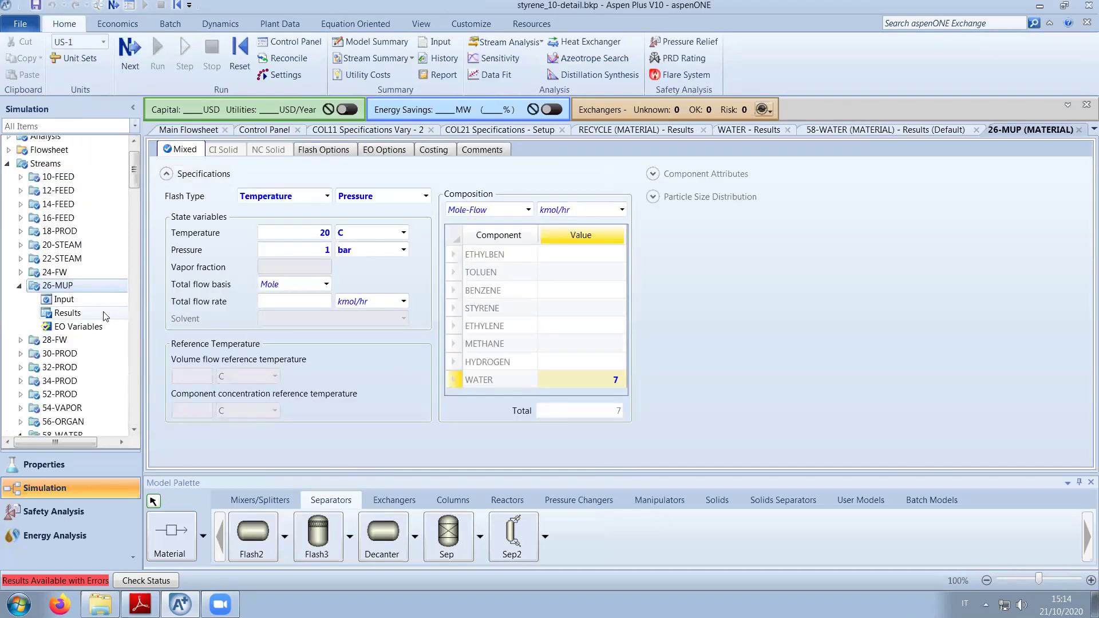
click(67, 312)
scroll(297, 322, down, 4)
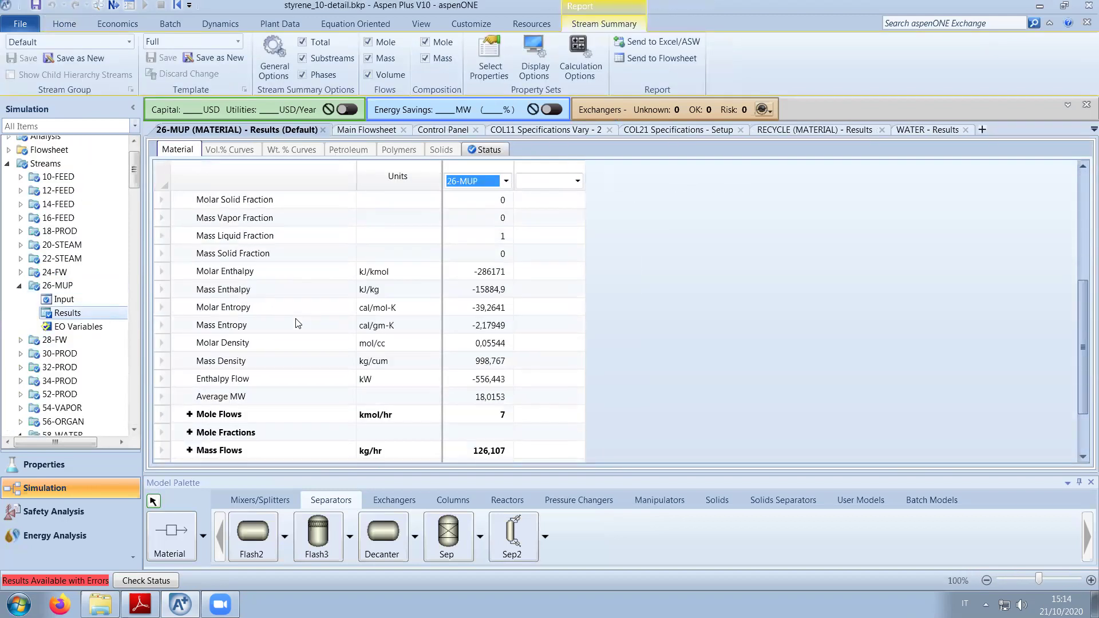
scroll(296, 324, down, 3)
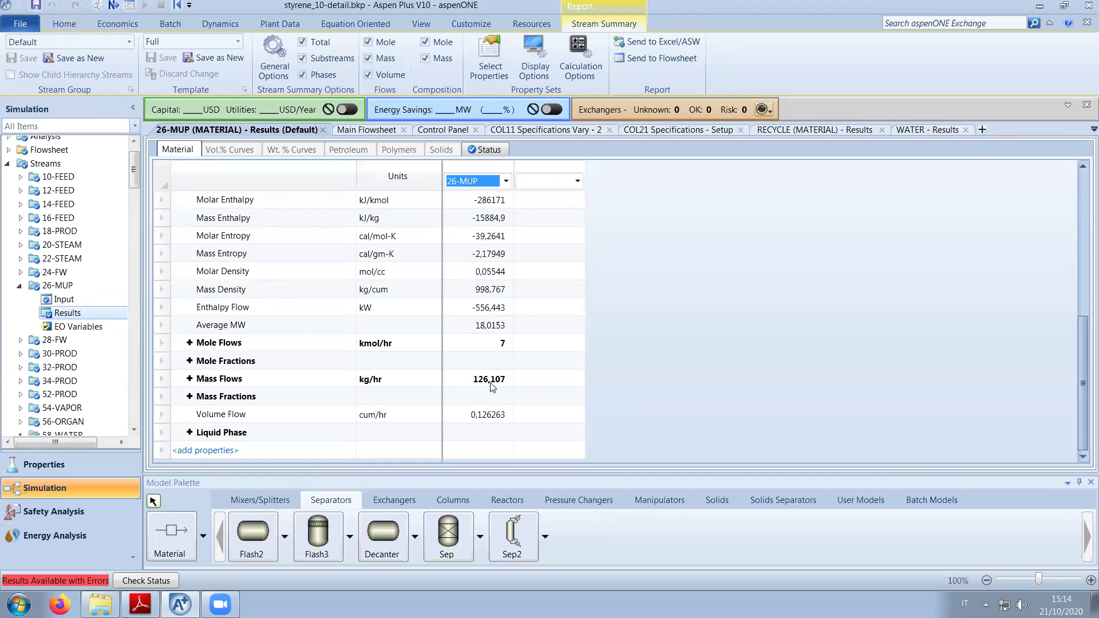
Set the WATER mole flow of make-up stream 26-MUP to 8 kmol/hr.
click(86, 299)
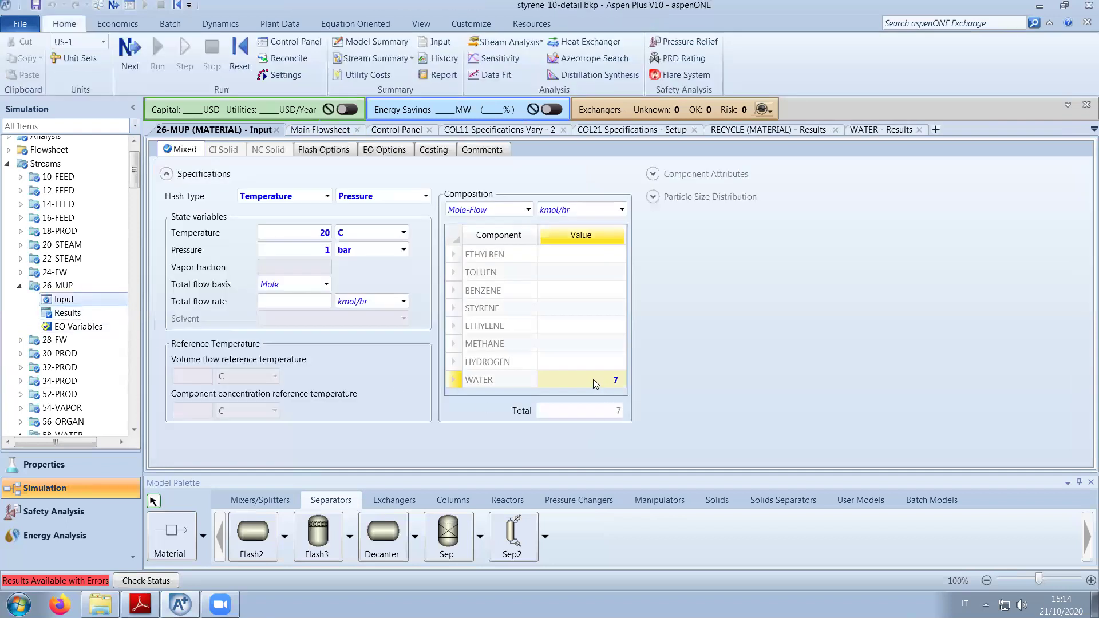
click(600, 384)
text(8)
key(Return)
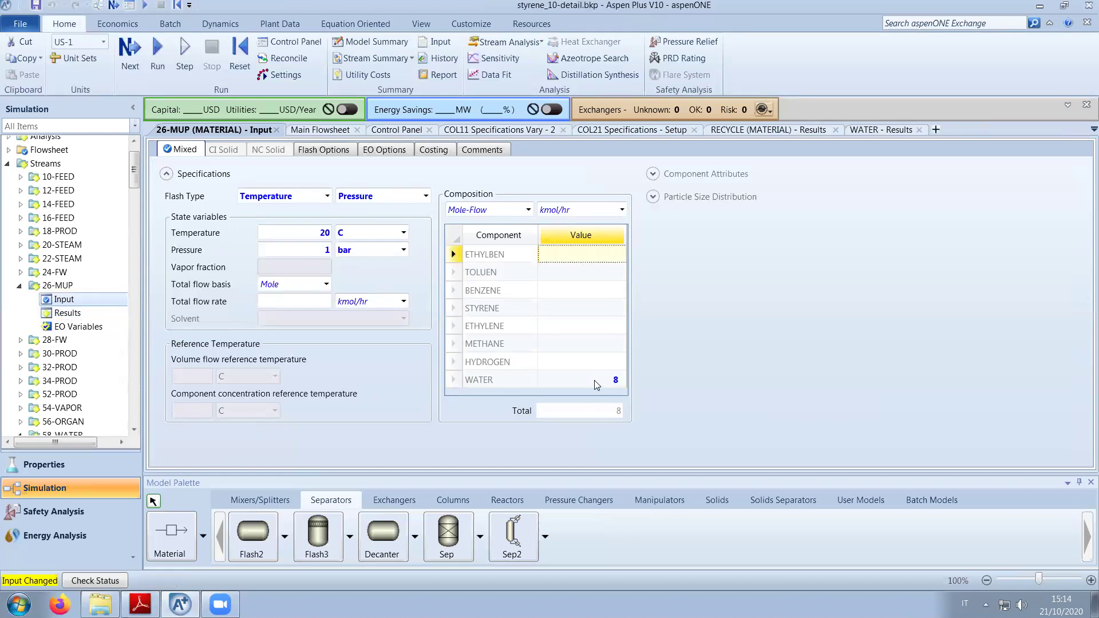
Run the simulation with the changed make-up flow and review the block messages and error summary.
click(324, 131)
drag(557, 461, 365, 461)
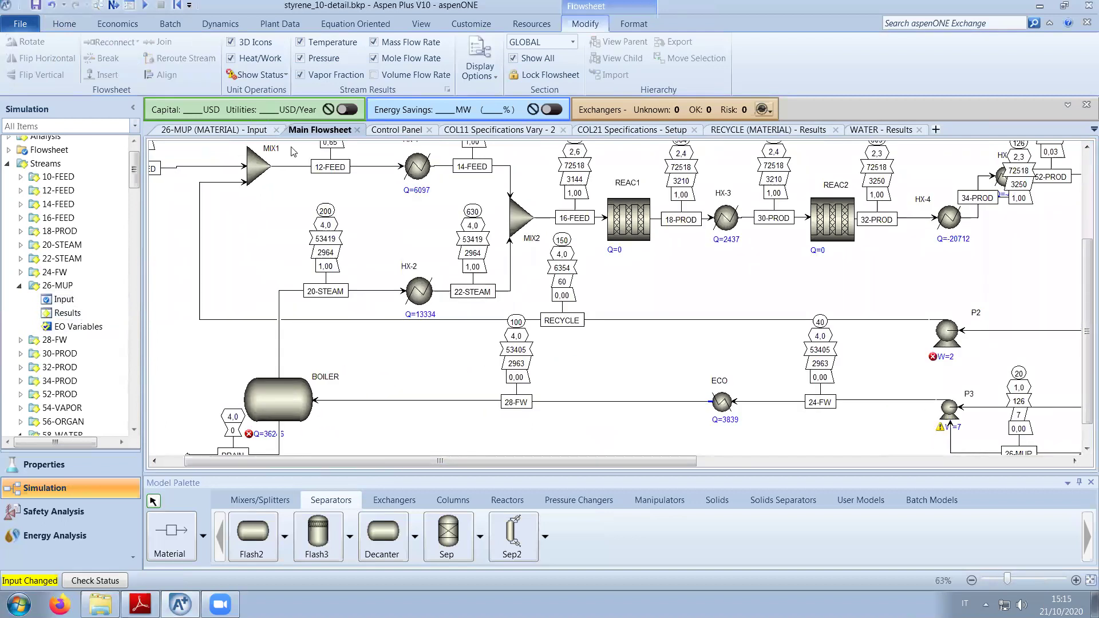
click(407, 133)
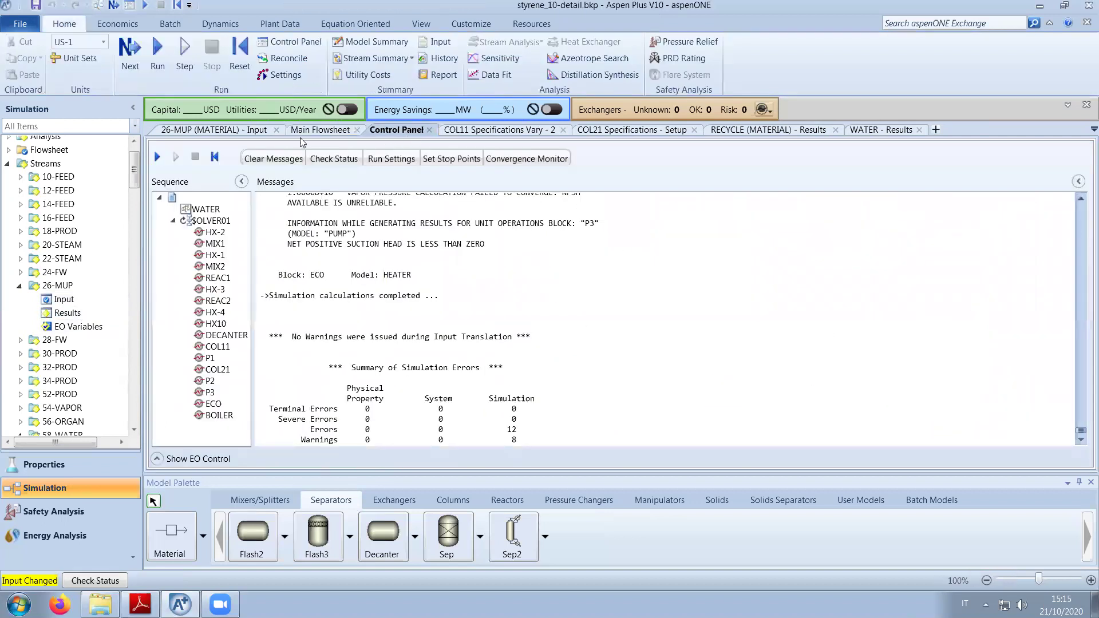
click(137, 71)
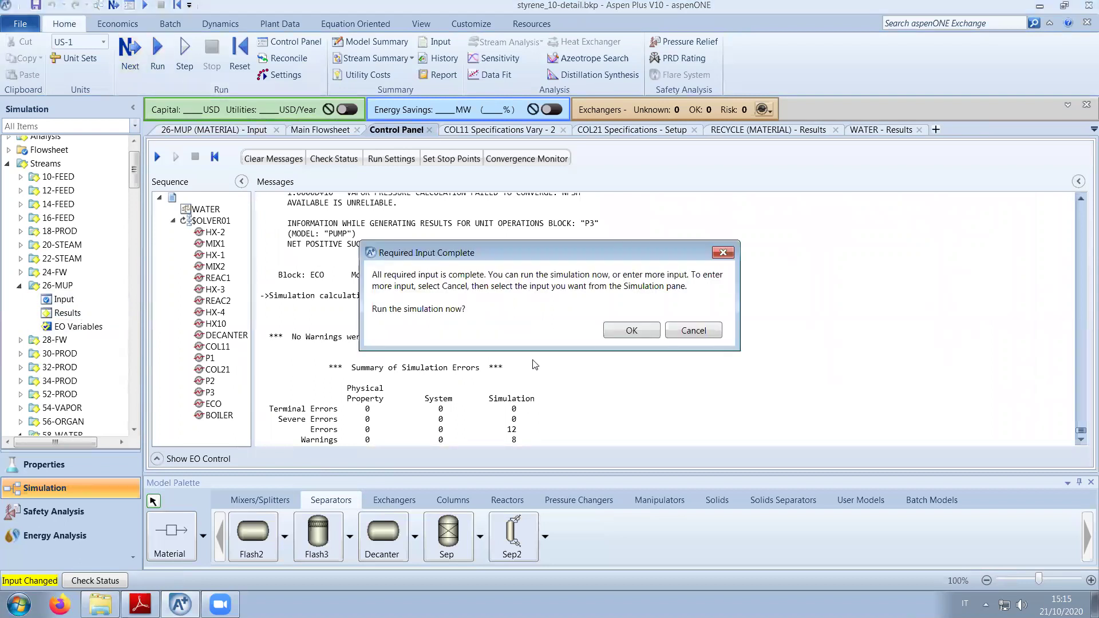
click(619, 330)
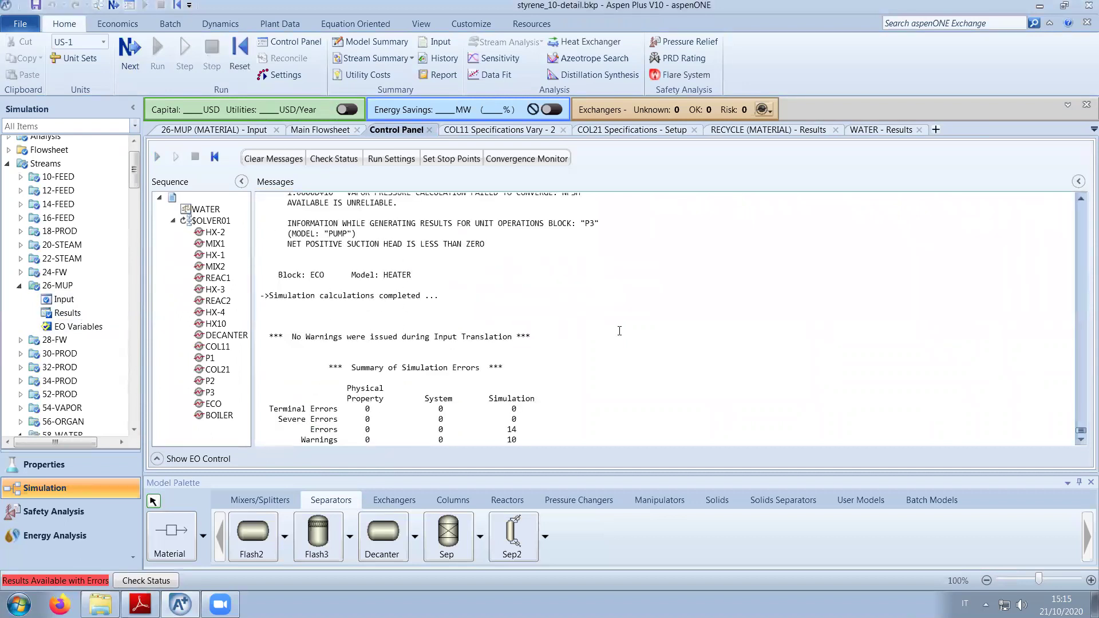
scroll(619, 330, up, 5)
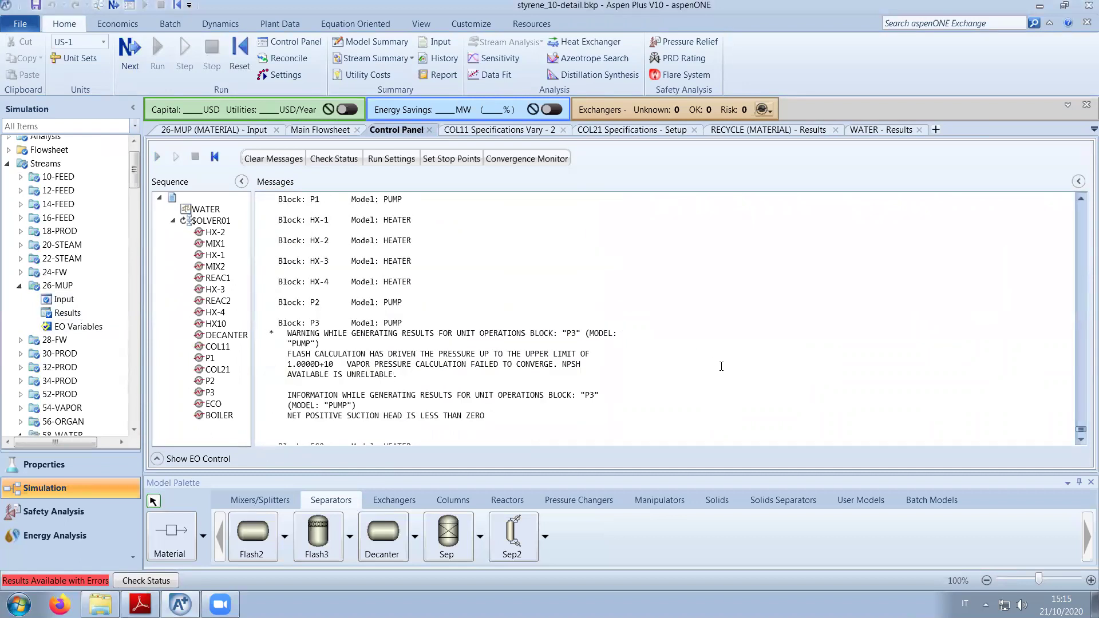
scroll(722, 367, down, 3)
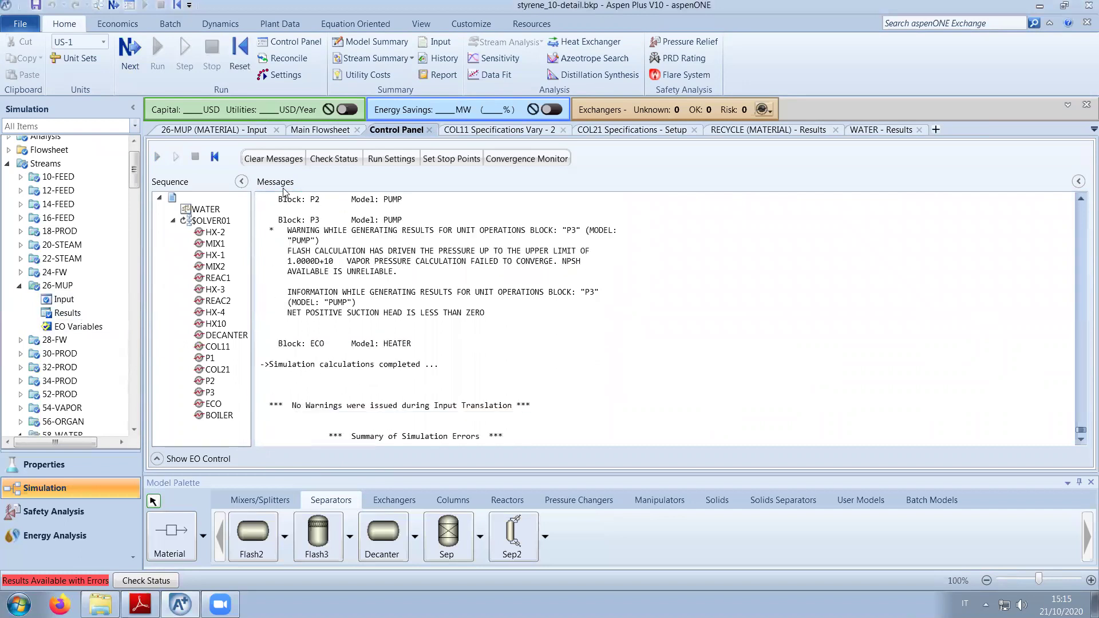
Compare the water loop flows on the main flowsheet across BOILER, 28-FW, 24-FW, 58-WATER and 26-MUP.
click(320, 130)
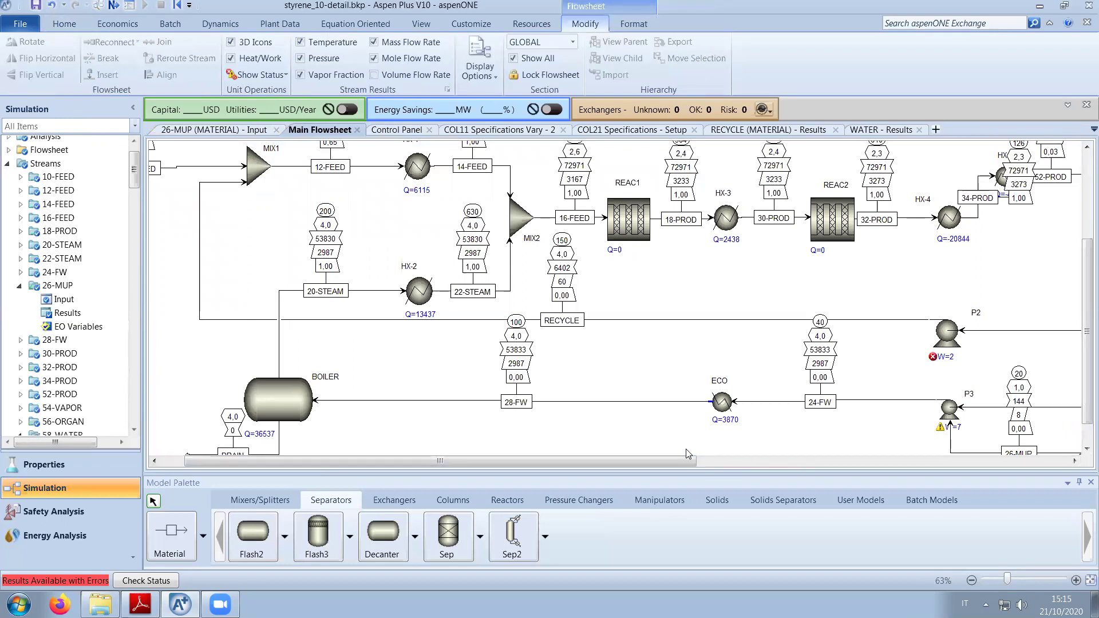
drag(684, 462, 802, 478)
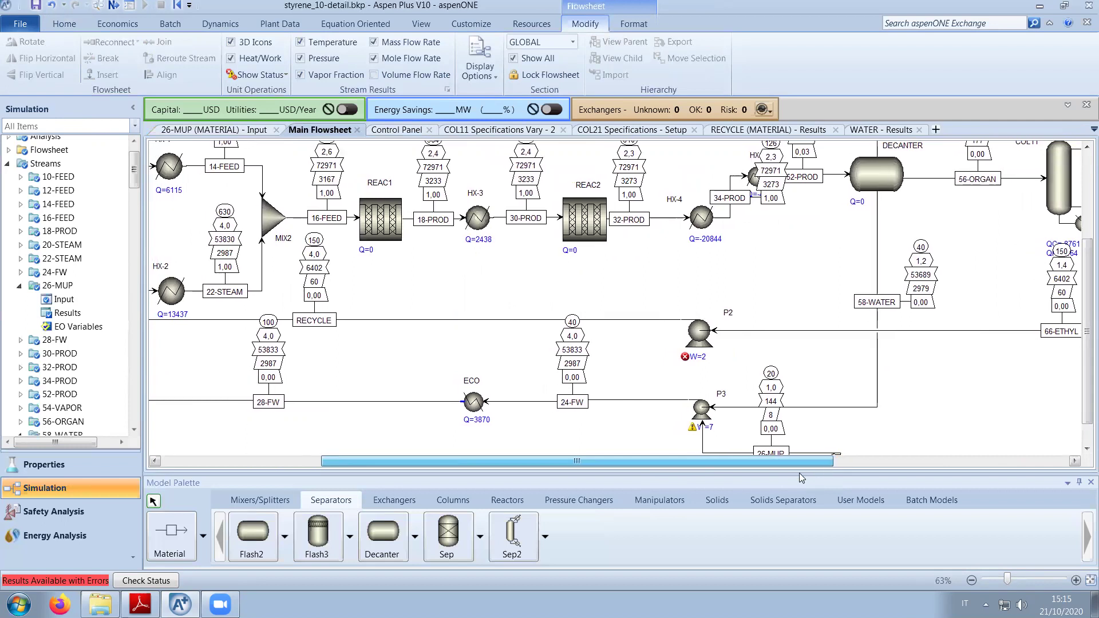
drag(800, 478, 576, 473)
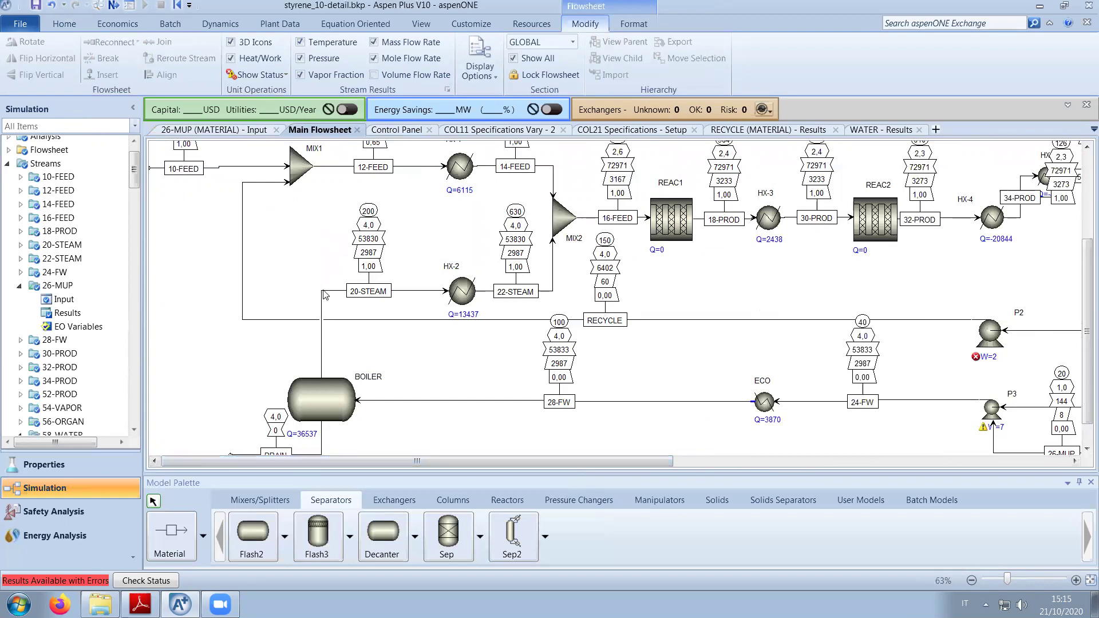
drag(656, 462, 720, 468)
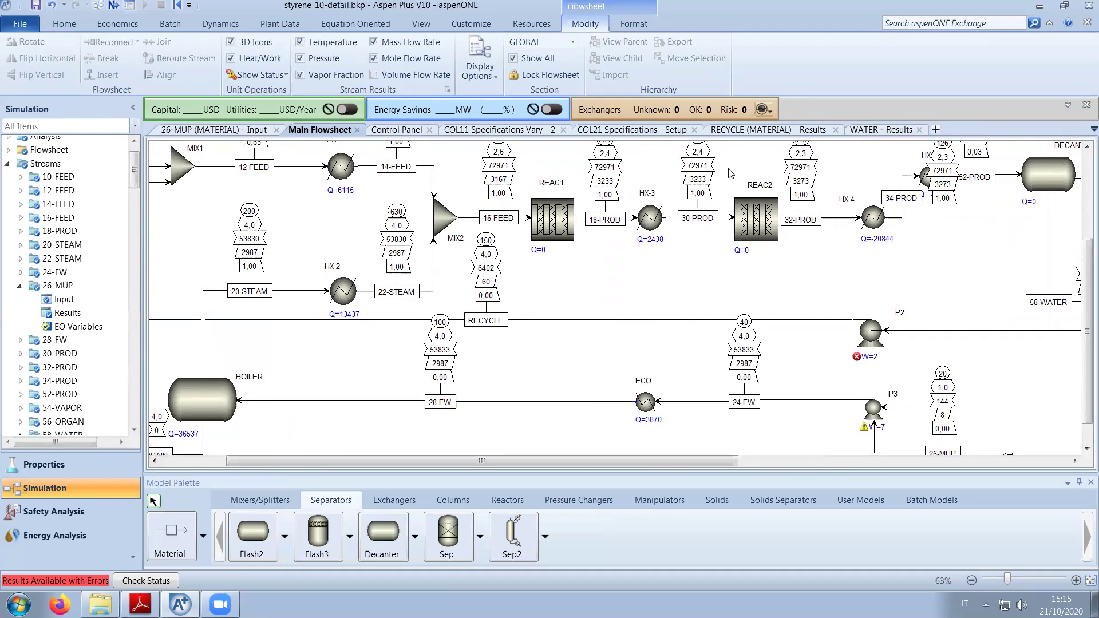
Review the WATER balance's results and mass balance setup, and open its calculation settings for stream 26-MUP.
click(881, 133)
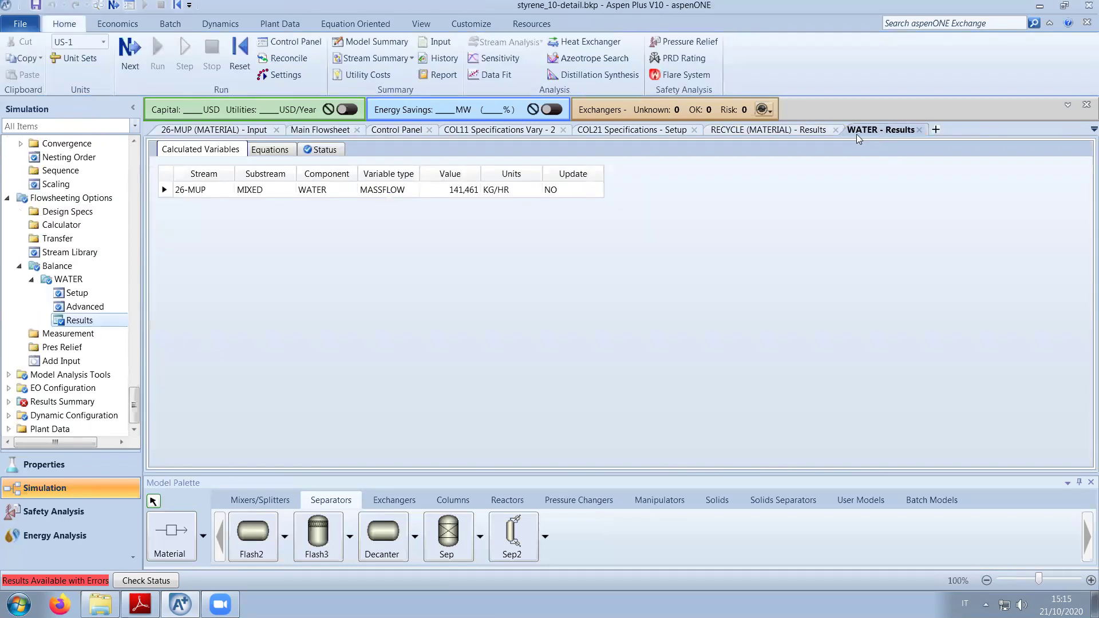
click(83, 294)
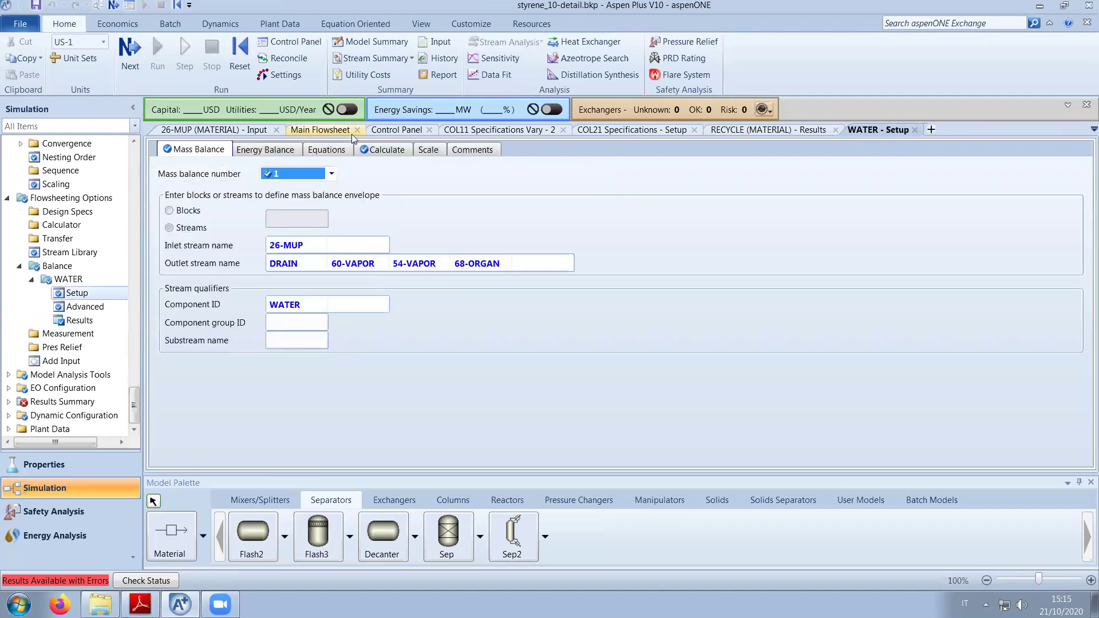
click(401, 152)
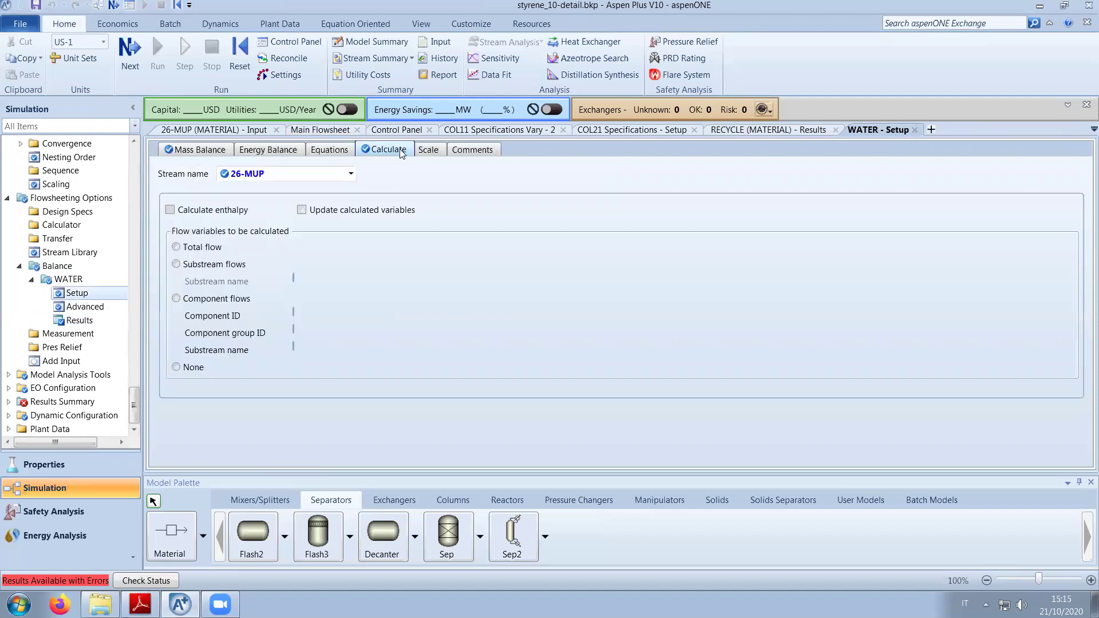
Enable Update calculated variables for stream 26-MUP in the WATER balance and compare the water loop flows on the main flowsheet.
click(339, 212)
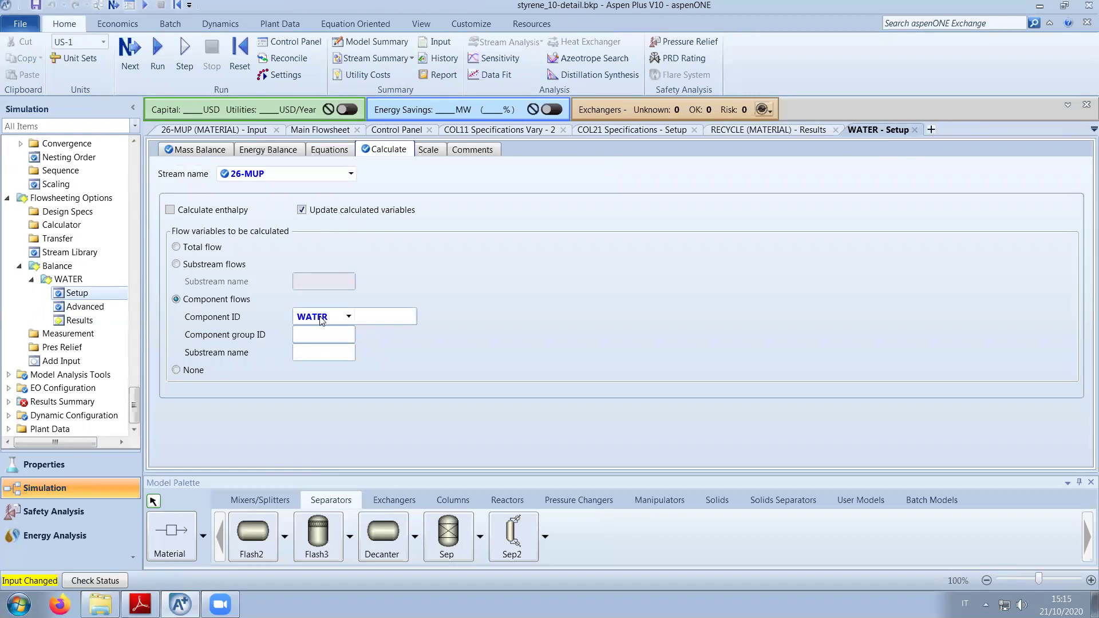
click(330, 130)
drag(412, 460, 337, 466)
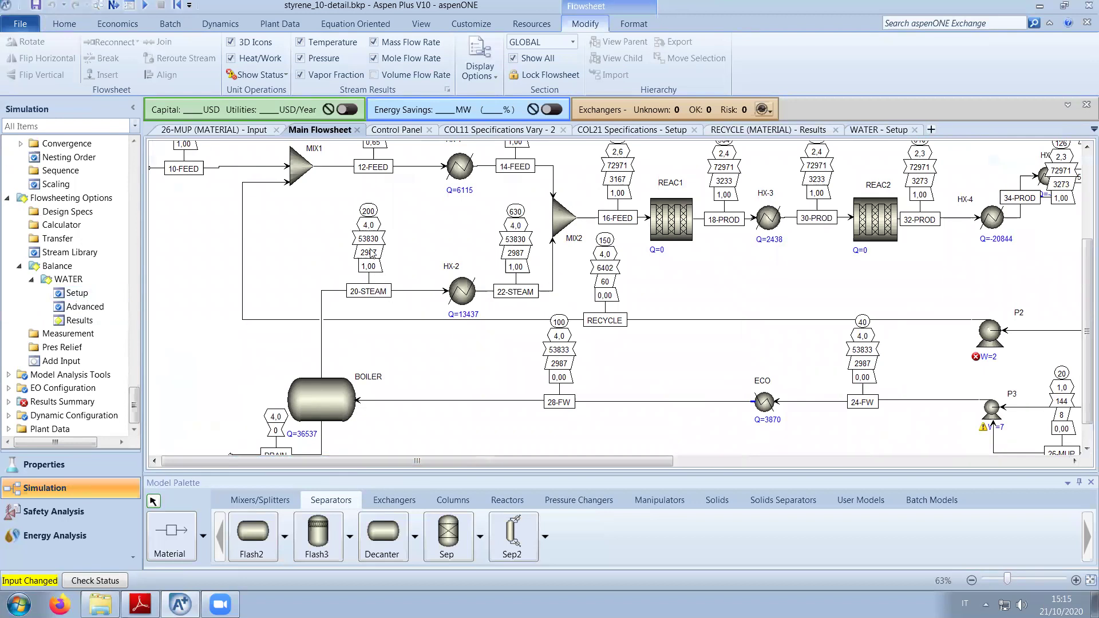
drag(612, 463, 695, 480)
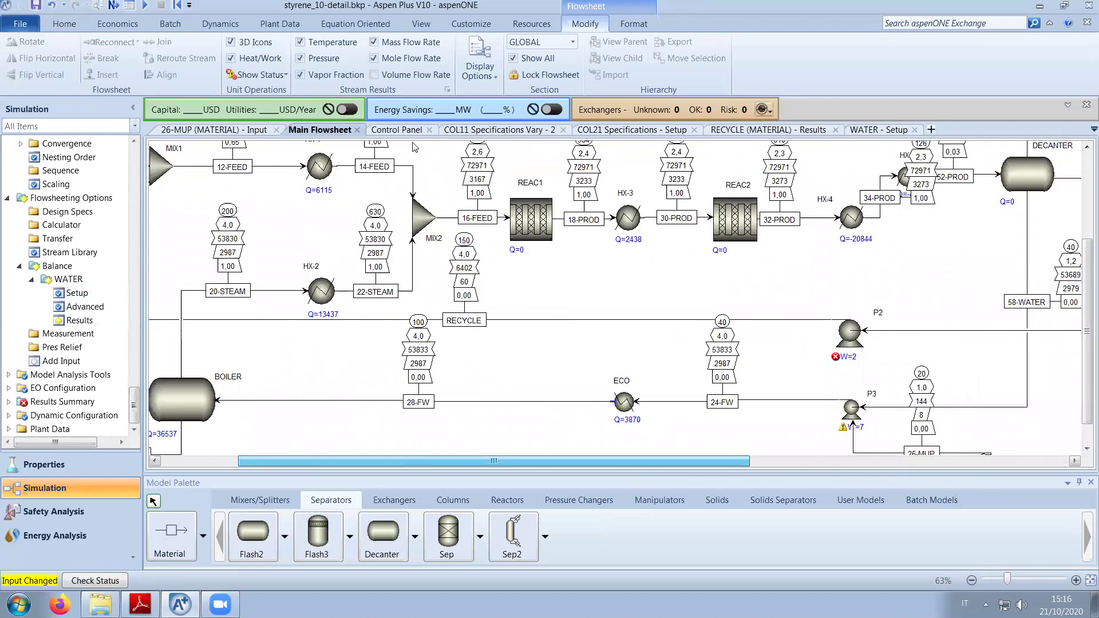
Run the simulation with the changed balance setting and check the updated flows of 20-STEAM, 28-FW, 24-FW and 26-MUP.
click(397, 130)
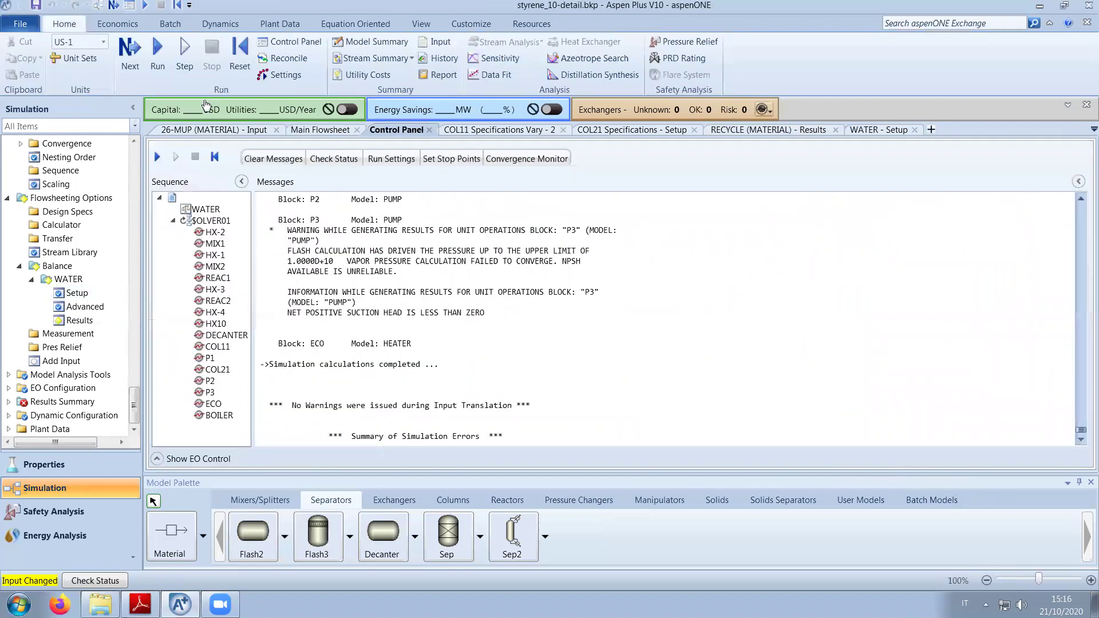
click(127, 57)
click(632, 331)
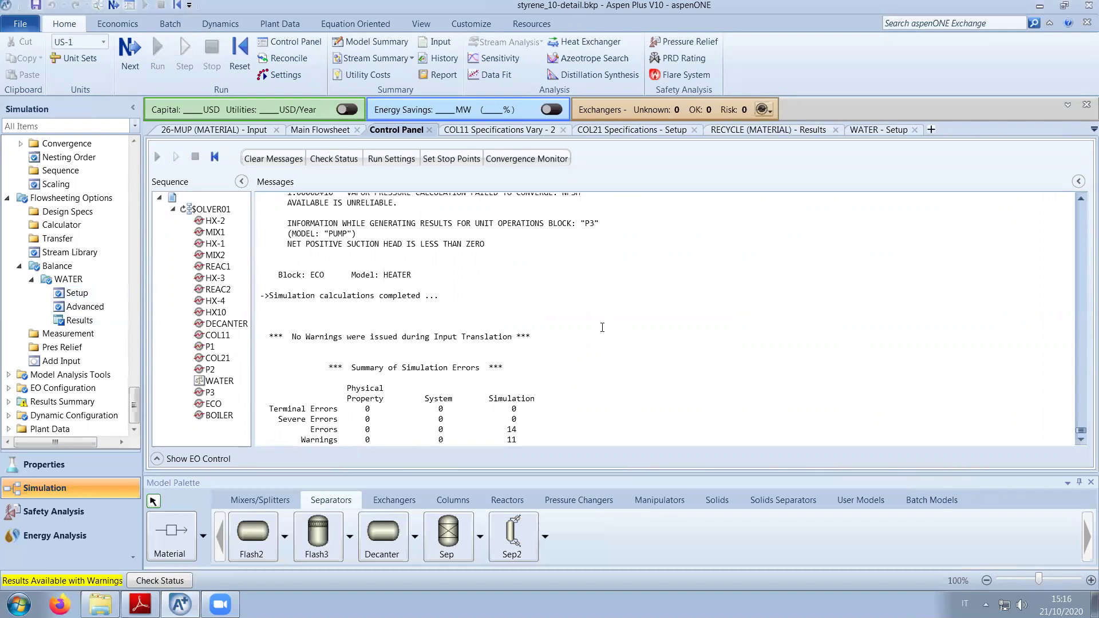
click(316, 130)
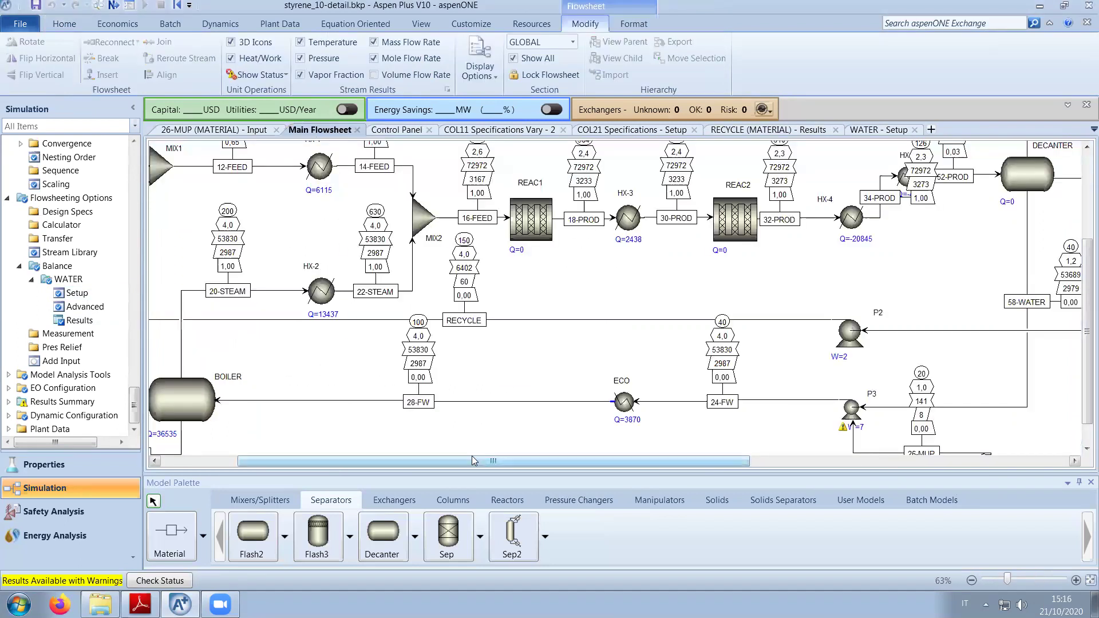
drag(473, 461, 397, 462)
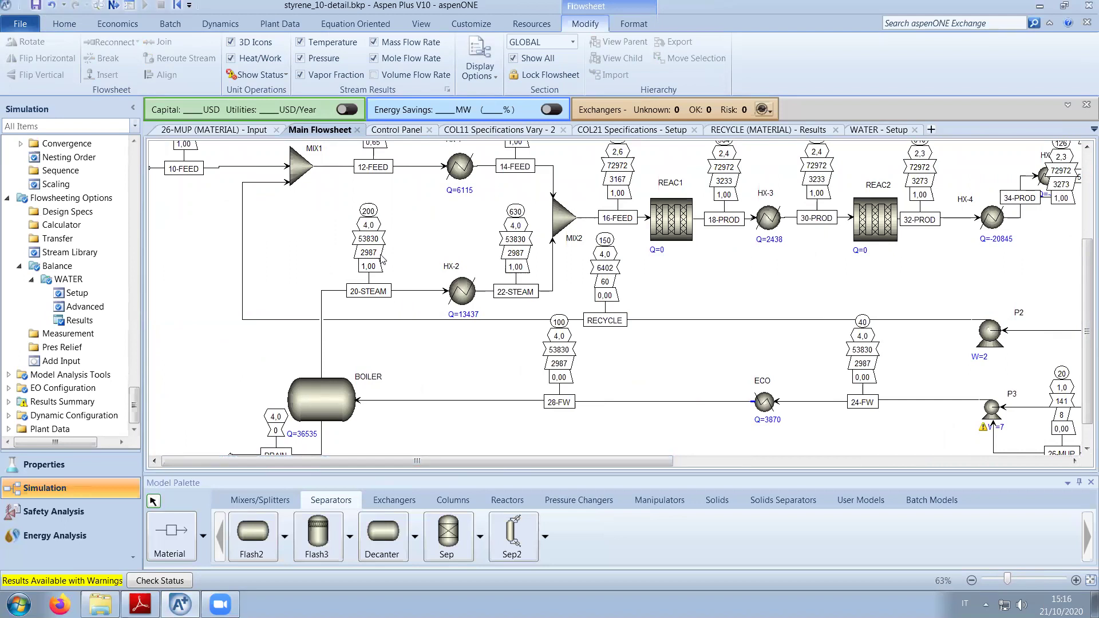
drag(588, 462, 534, 490)
Review the specified WATER mole flow in the input of stream 20-STEAM and close its form.
click(408, 292)
double_click(409, 292)
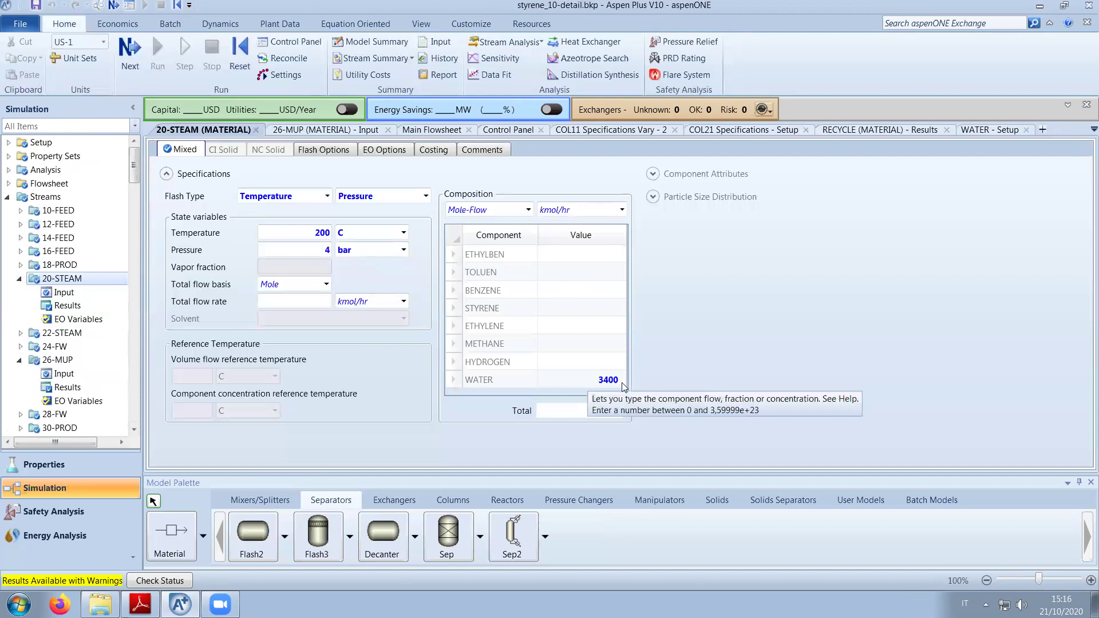
click(255, 130)
Reinitialize all convergence blocks of the simulation.
click(395, 131)
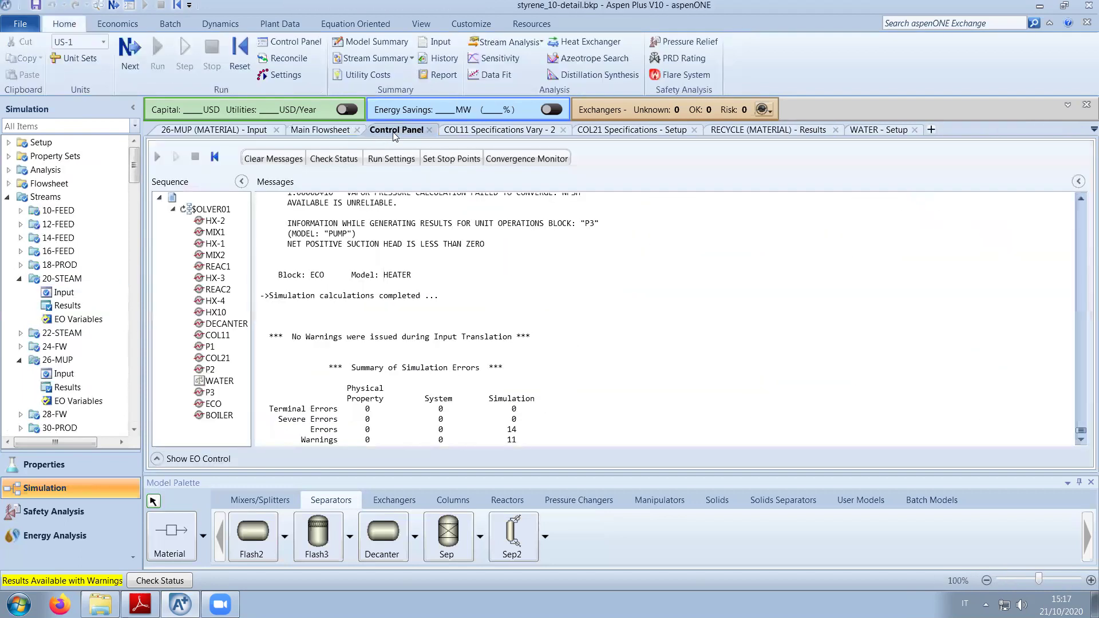
click(240, 58)
click(491, 314)
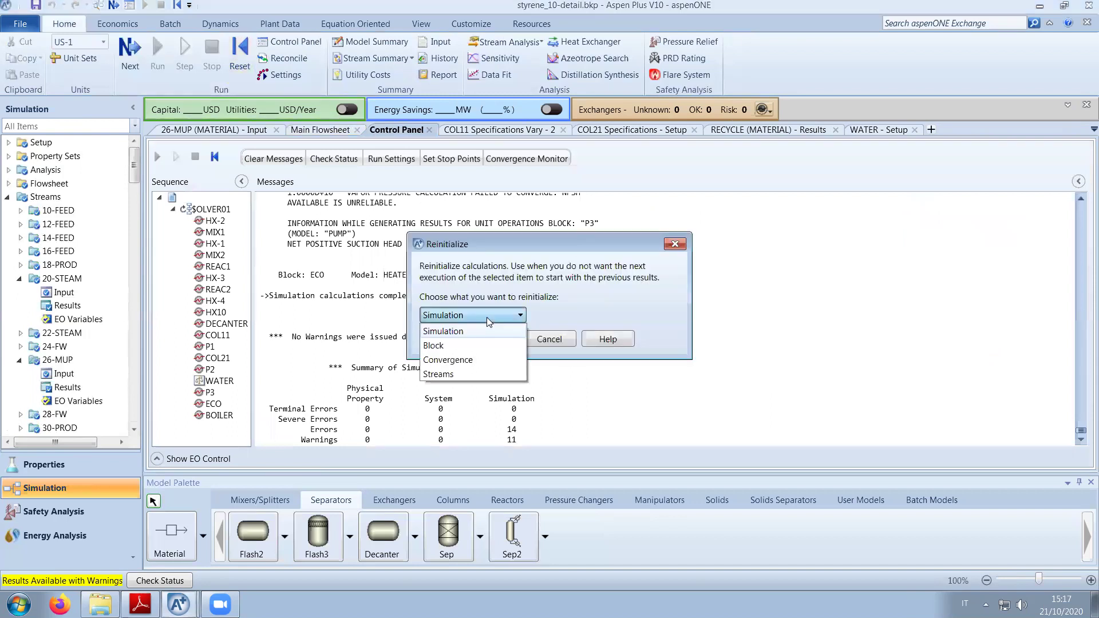
click(464, 363)
click(428, 355)
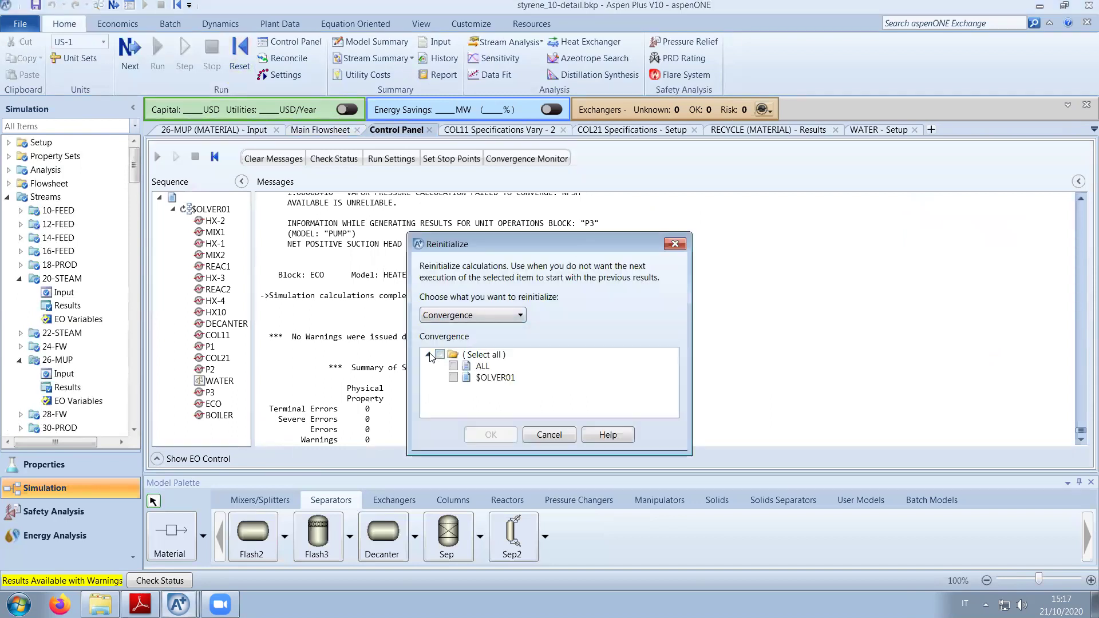
click(440, 355)
click(490, 434)
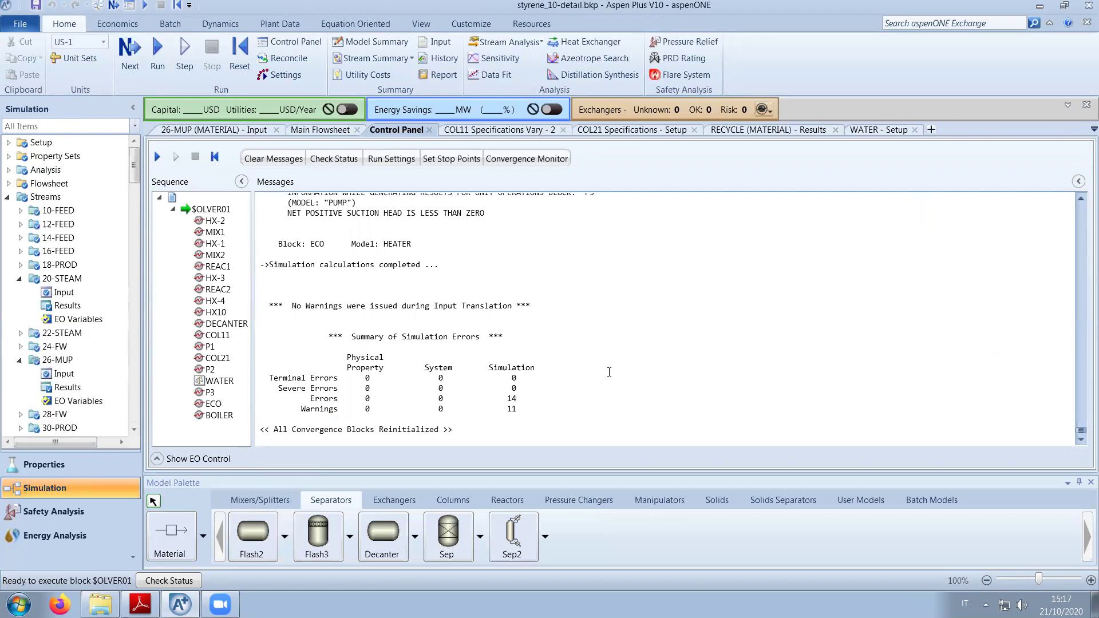
Rerun the simulation from the reinitialized convergence and examine the water loop from BOILER through P3 to 58-WATER and 26-MUP.
click(157, 55)
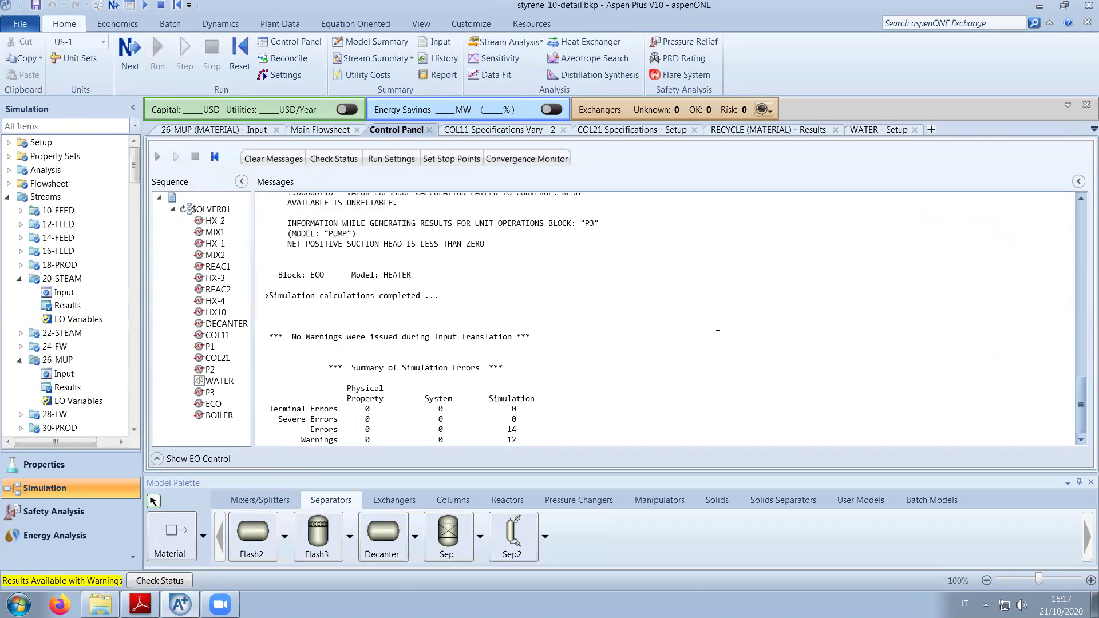
click(323, 132)
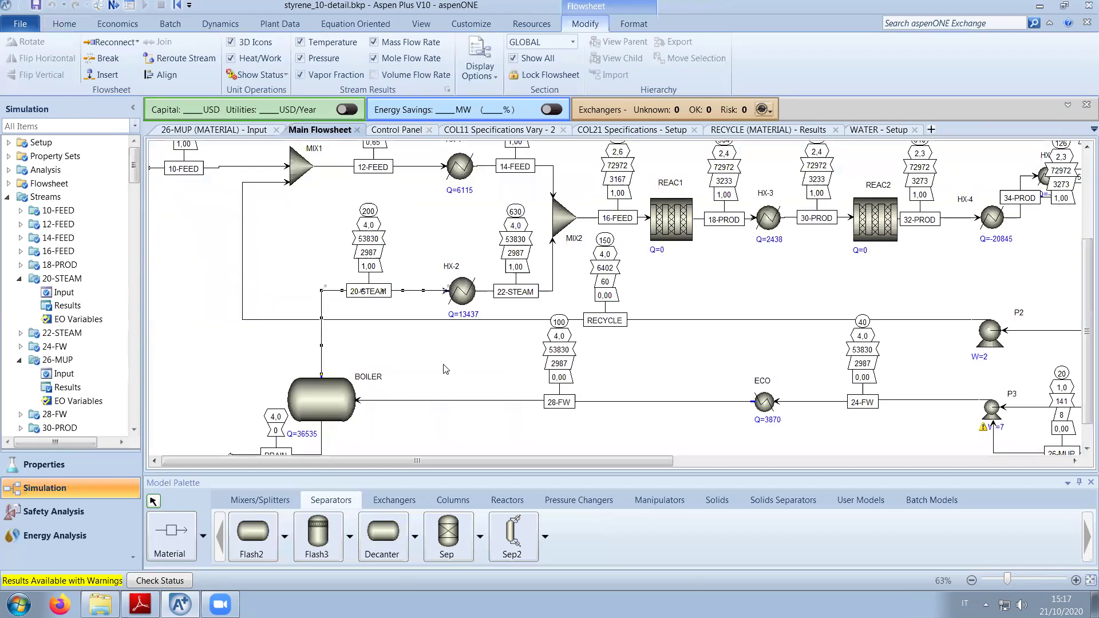
drag(552, 462, 505, 479)
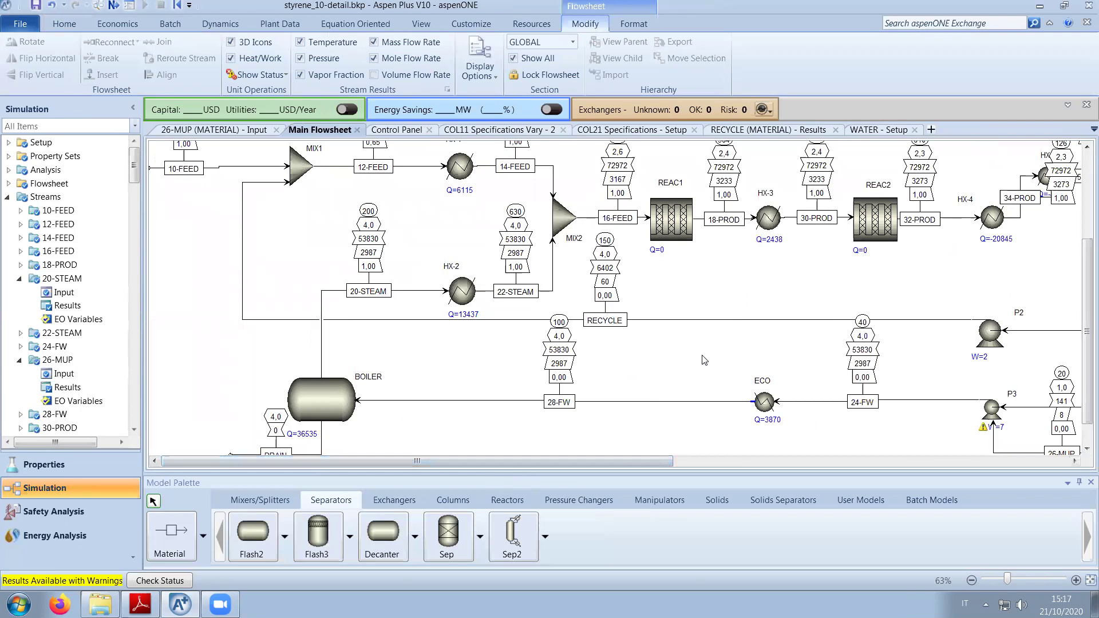
drag(466, 462, 576, 467)
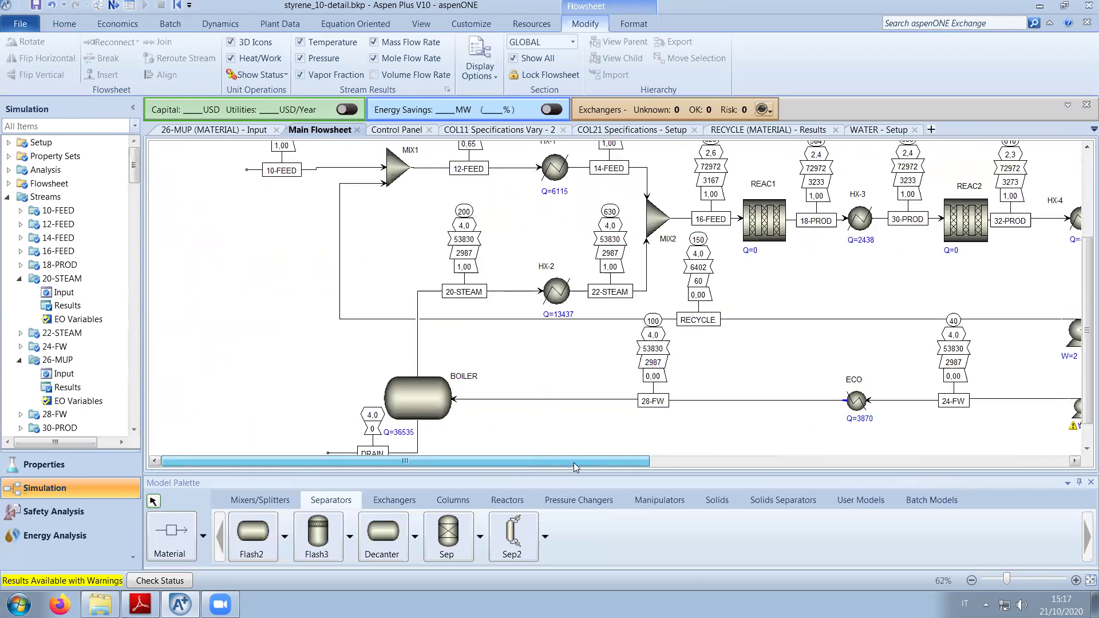
drag(576, 467, 801, 469)
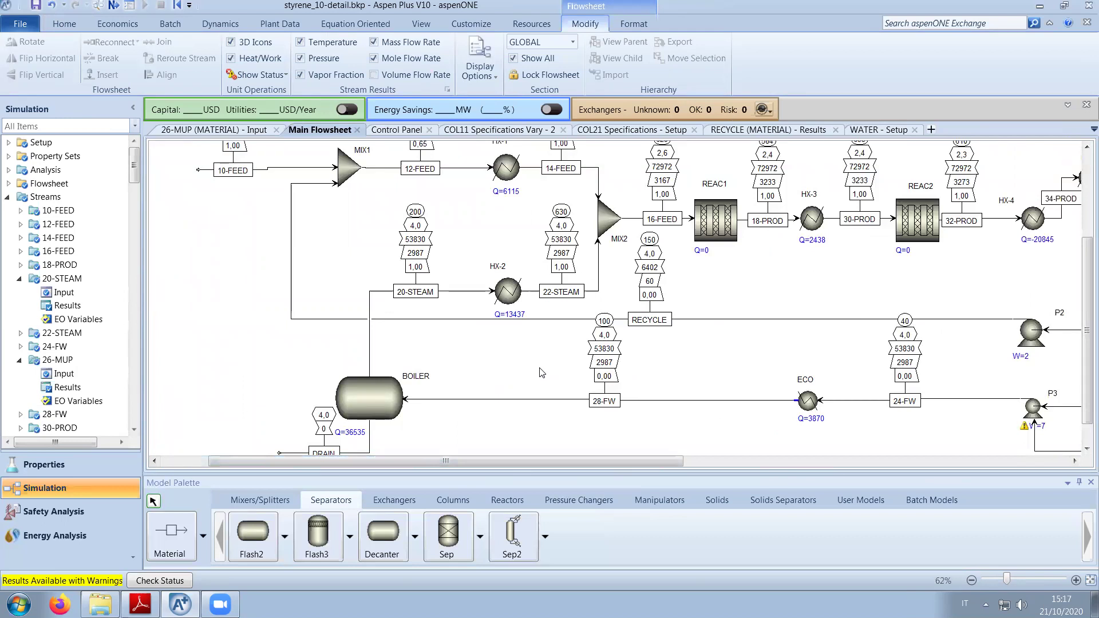
drag(533, 462, 598, 462)
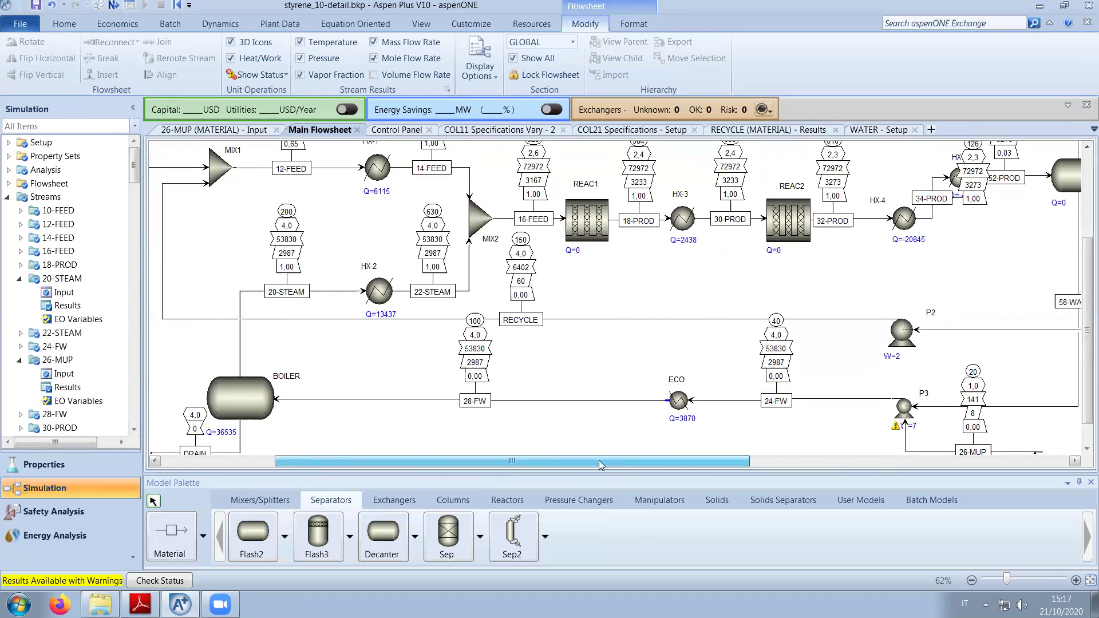
drag(599, 461, 606, 462)
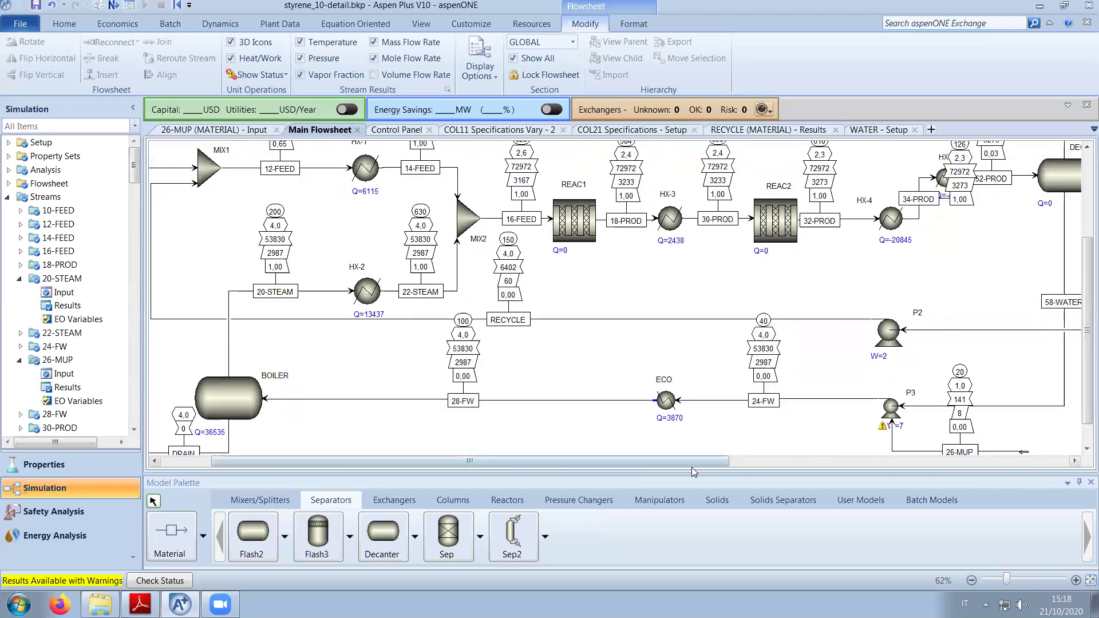
scroll(722, 355, right, 3)
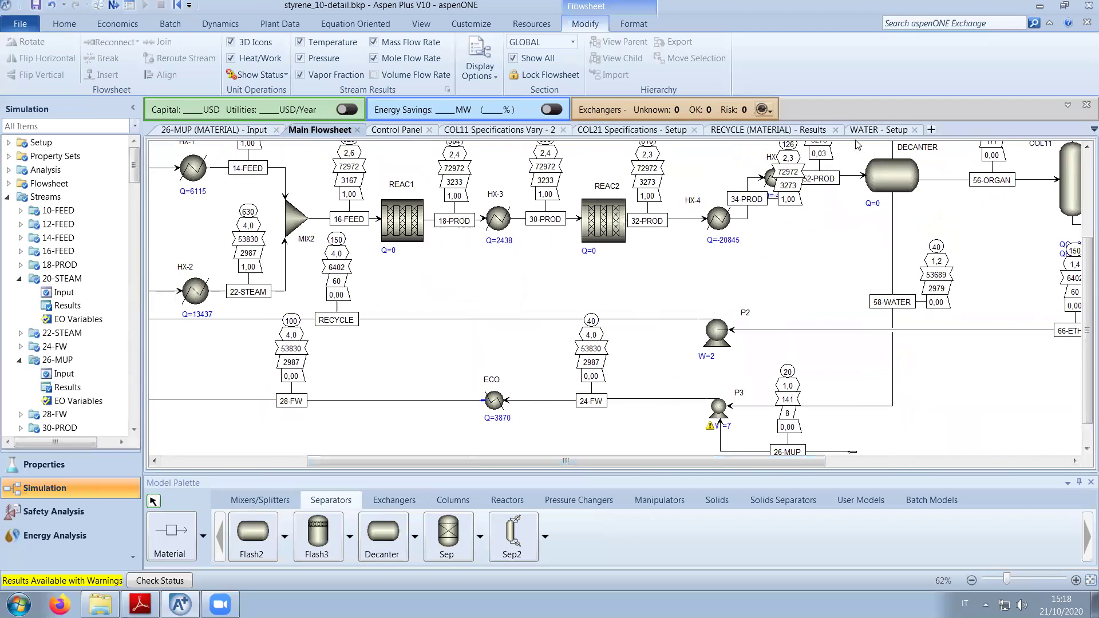
Toggle the Update calculated variables option for stream 26-MUP in the WATER balance.
click(879, 130)
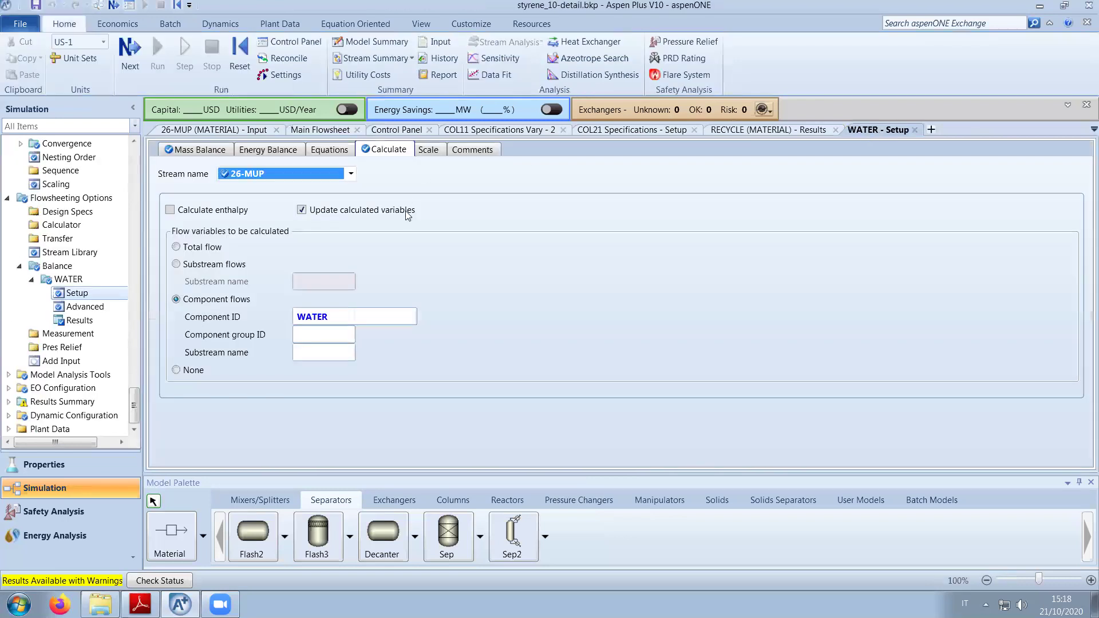
click(301, 210)
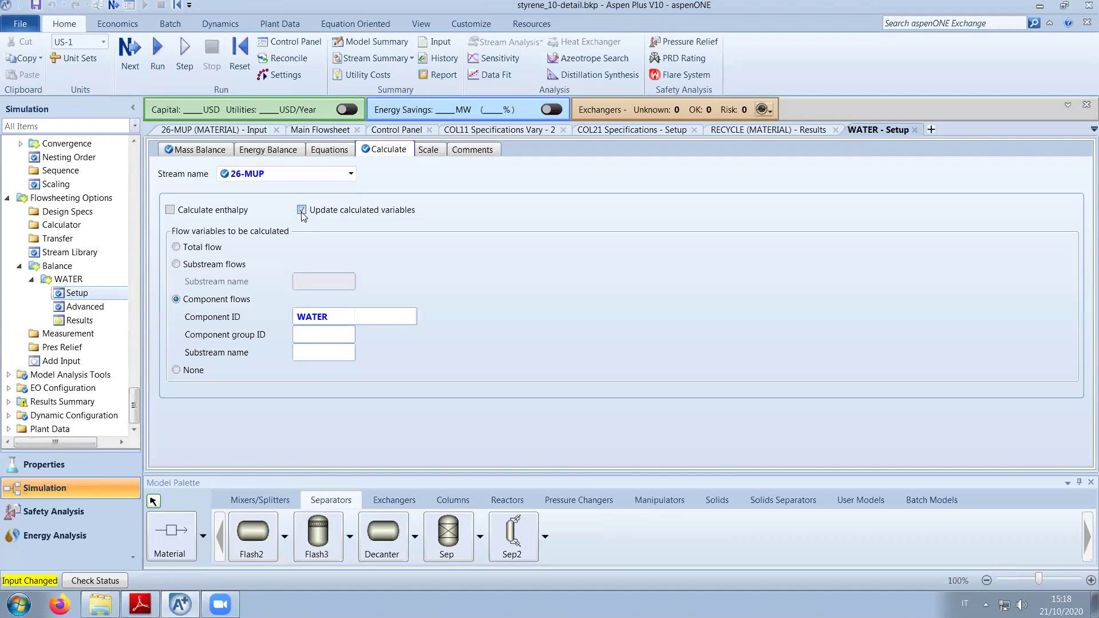
Examine the component mole flows in the results of make-up stream 26-MUP.
click(307, 131)
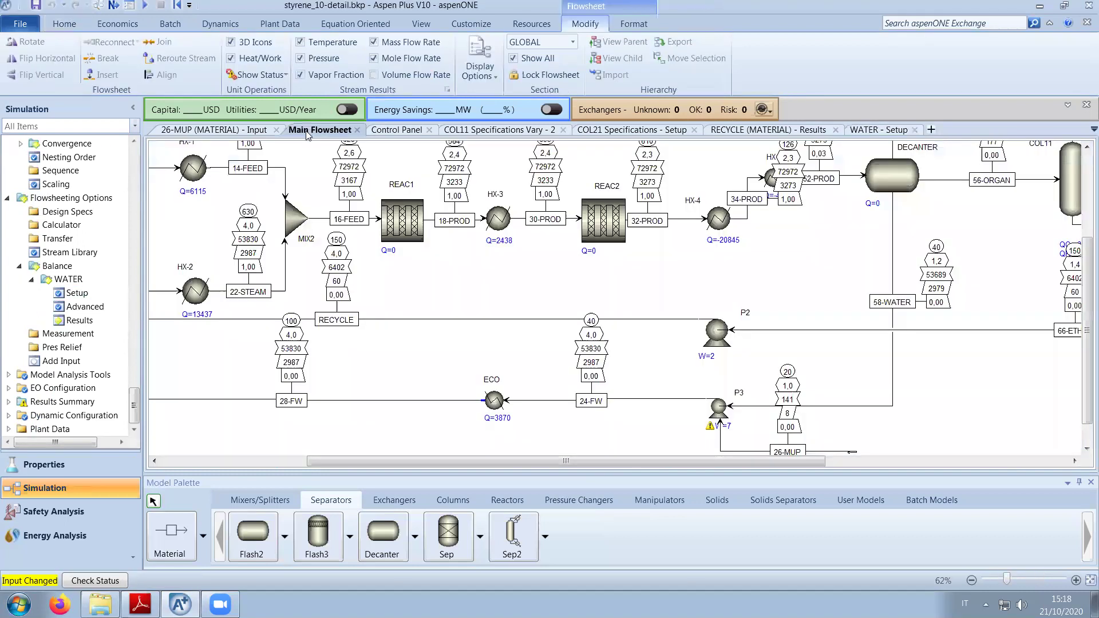
double_click(735, 452)
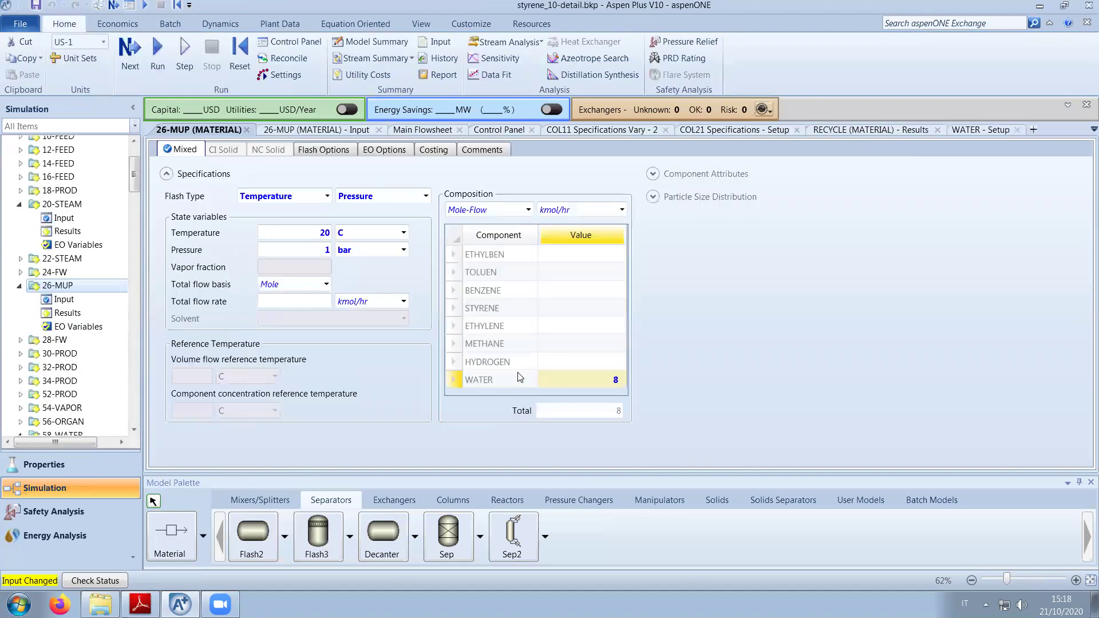
click(102, 309)
scroll(402, 377, down, 3)
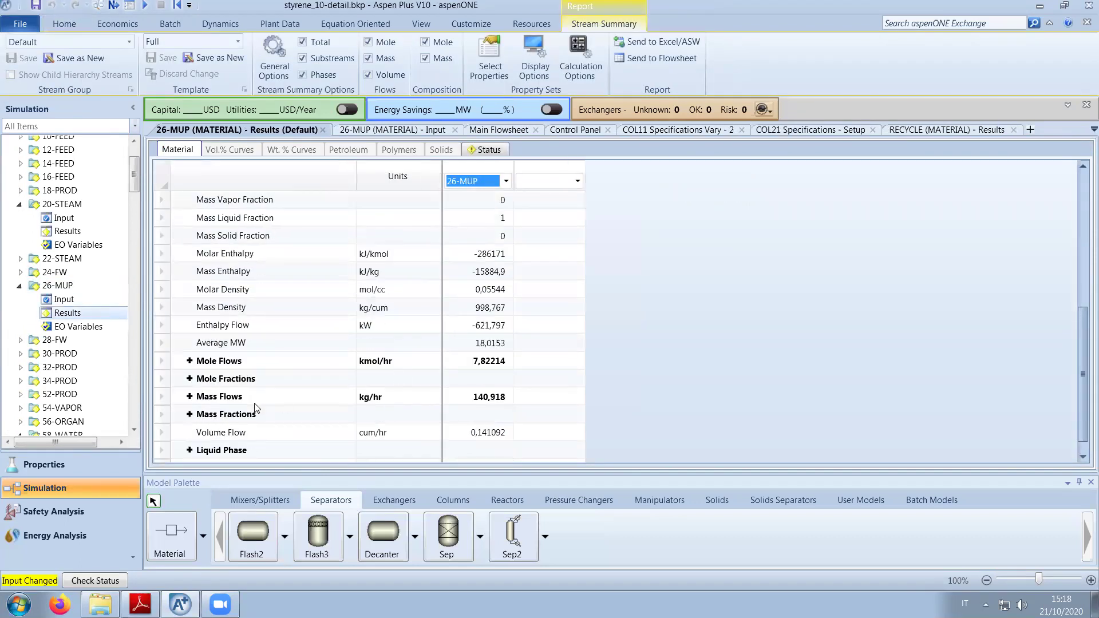
click(189, 361)
scroll(456, 392, down, 2)
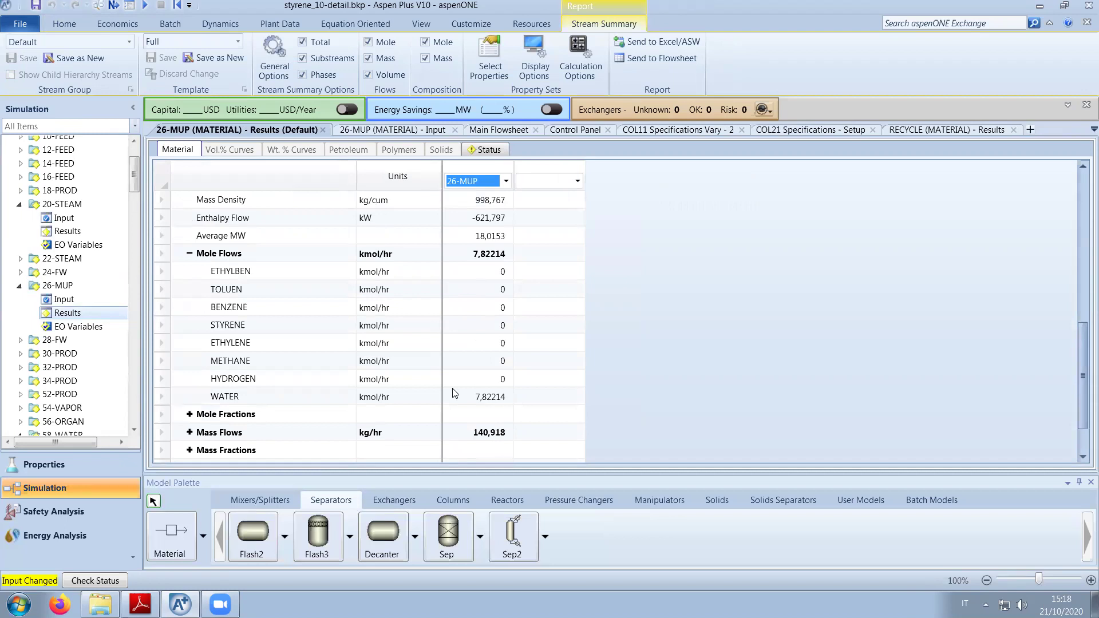
Set the WATER mole flow of make-up stream 26-MUP to 10 kmol/hr.
click(57, 300)
click(580, 379)
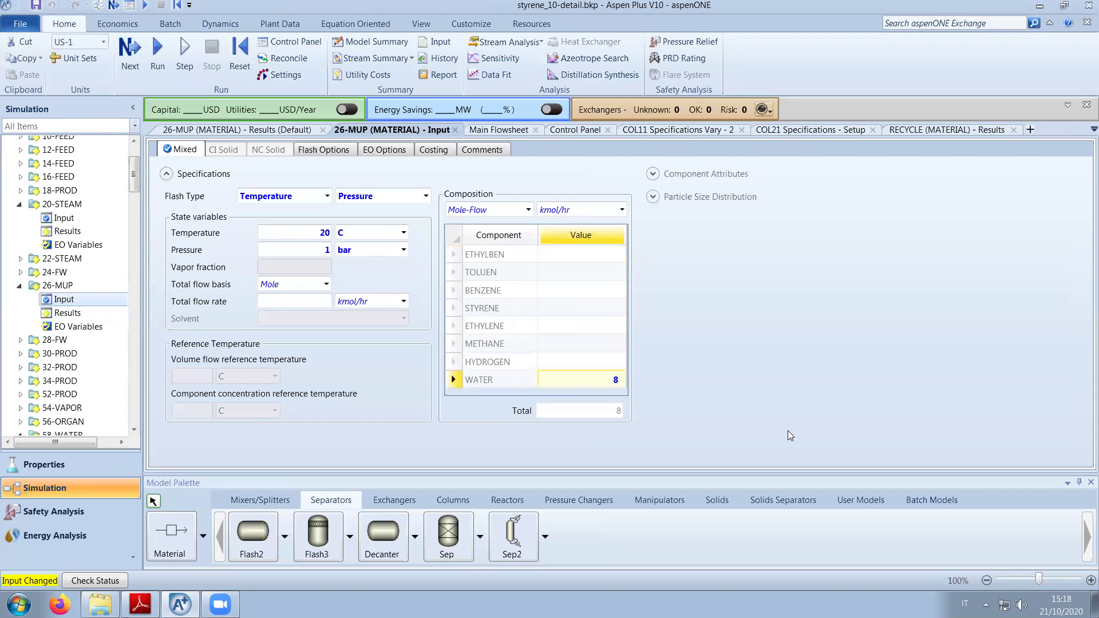
text(10)
key(Return)
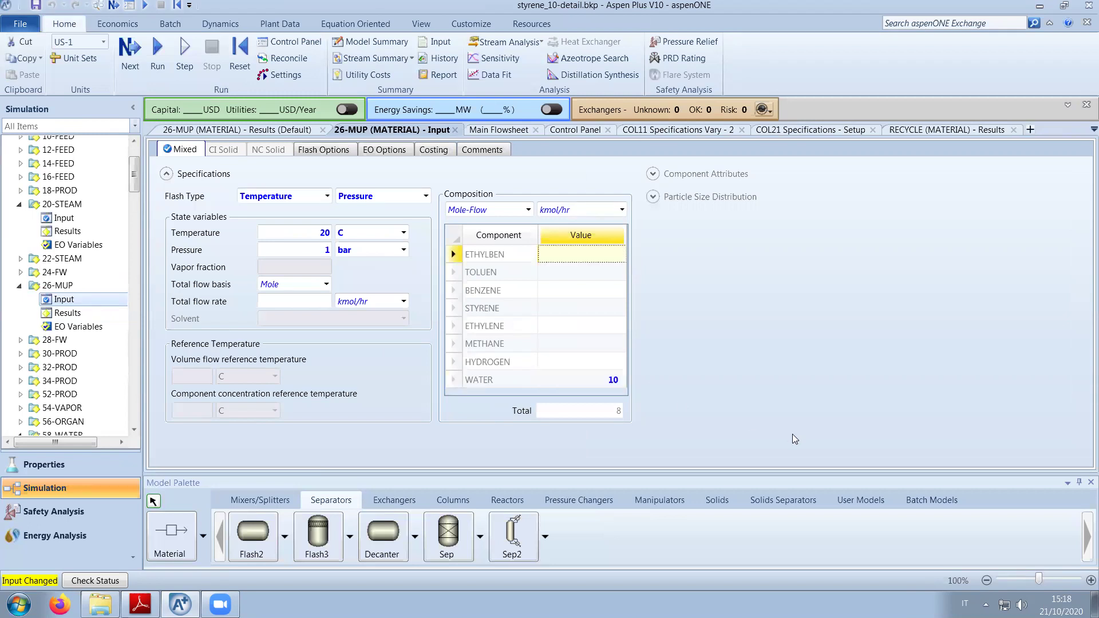
Examine the stream flows across the main flowsheet, from the BOILER and reactors to DECANTER, COL11 and COL21.
click(499, 130)
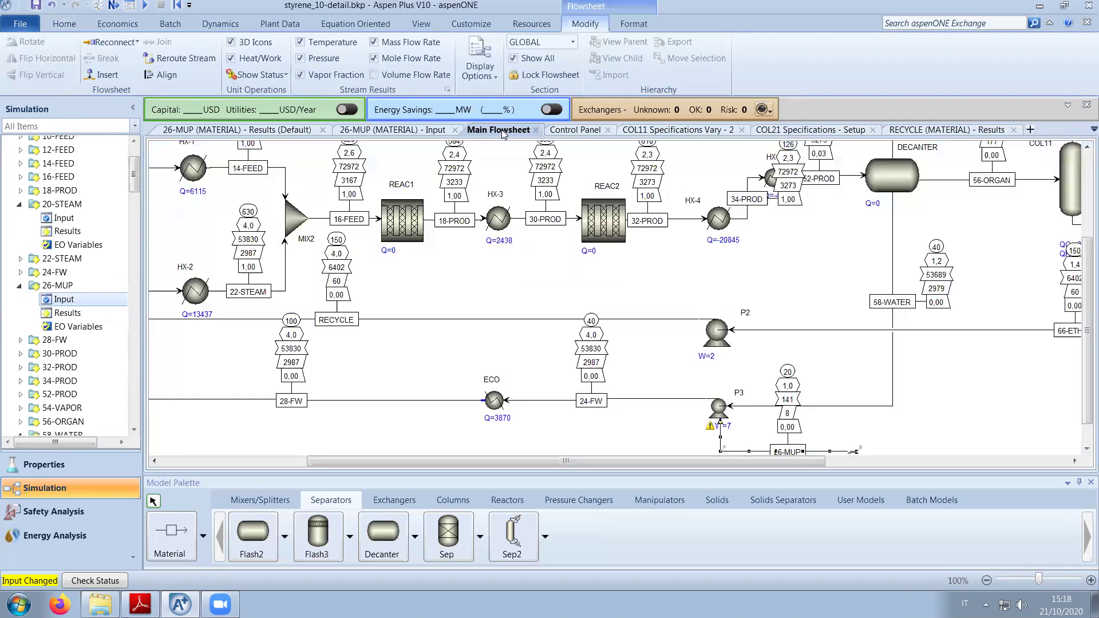
drag(595, 464, 489, 415)
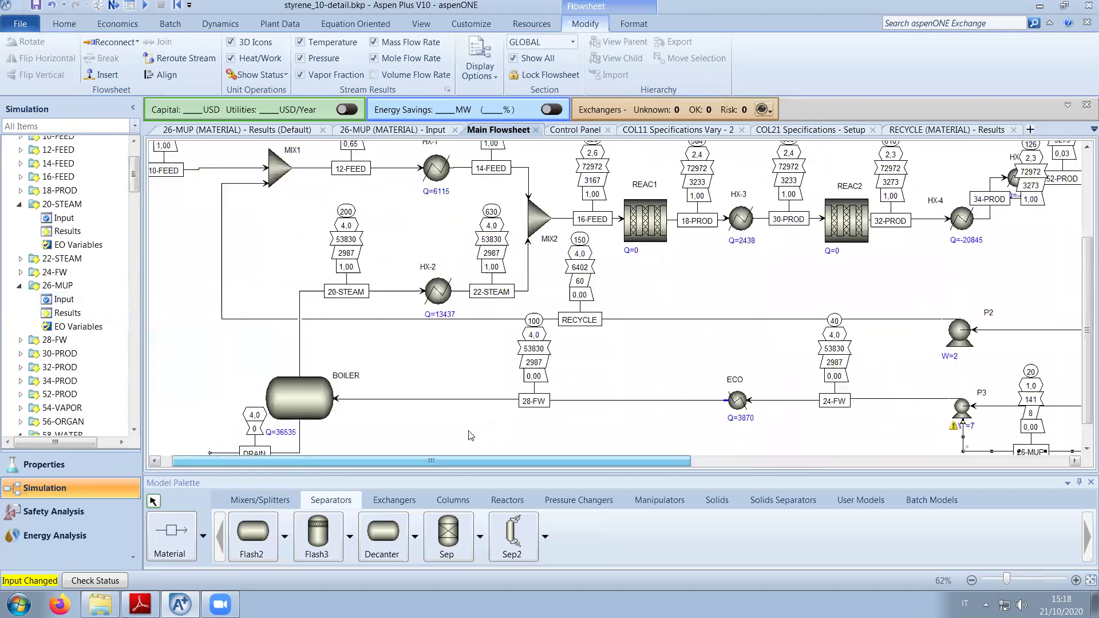
scroll(475, 438, down, 3)
scroll(483, 446, up, 3)
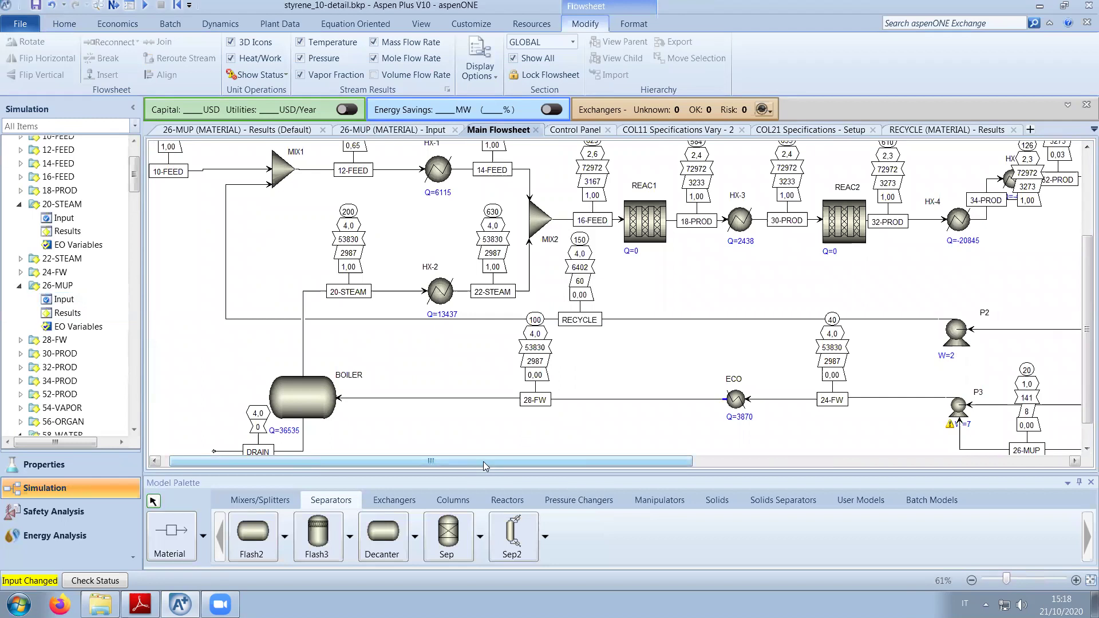
drag(484, 467, 678, 465)
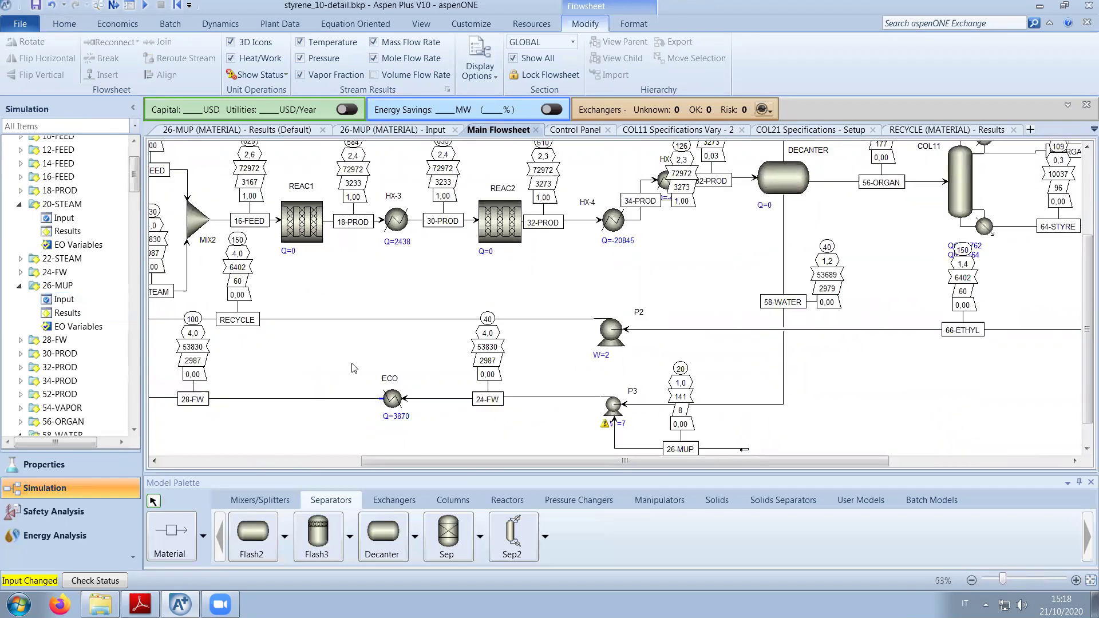
drag(1084, 279, 1084, 233)
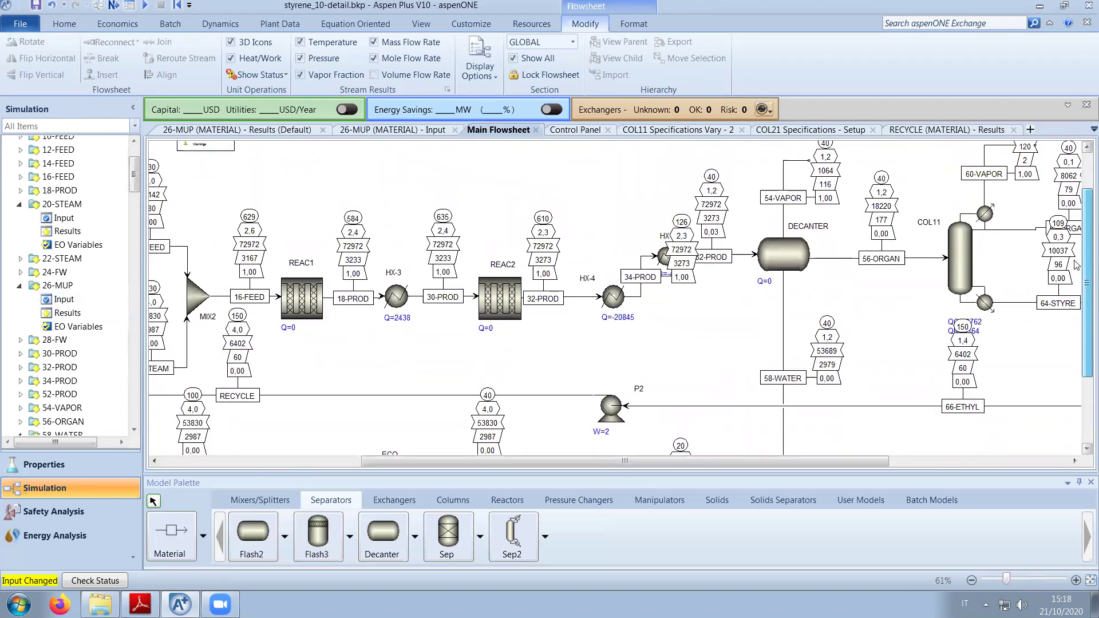
drag(851, 463, 1008, 463)
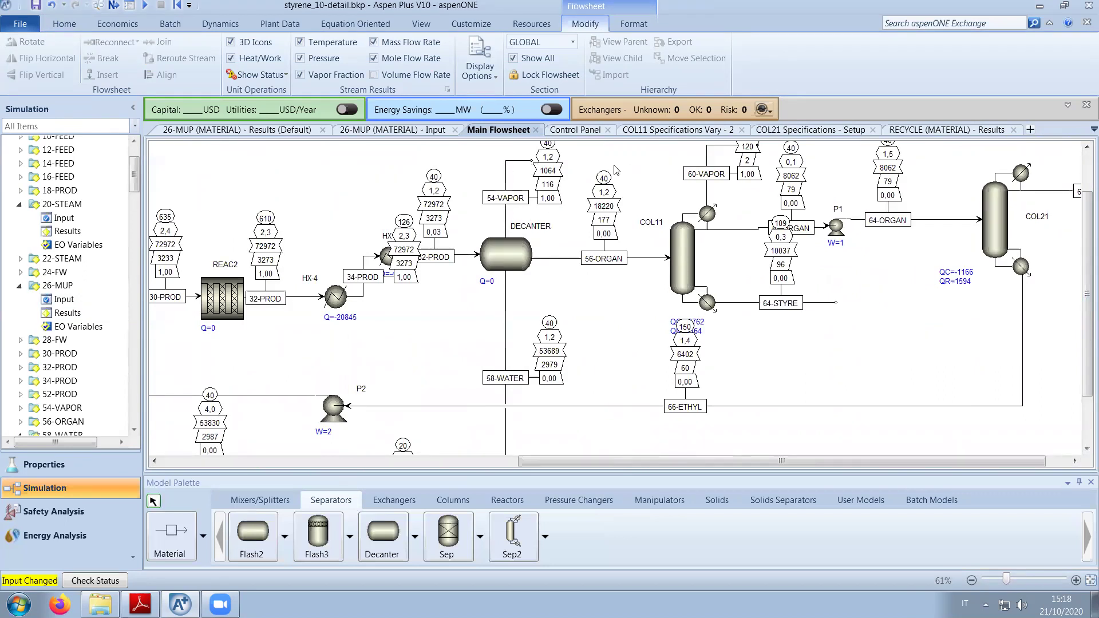
drag(579, 462, 239, 477)
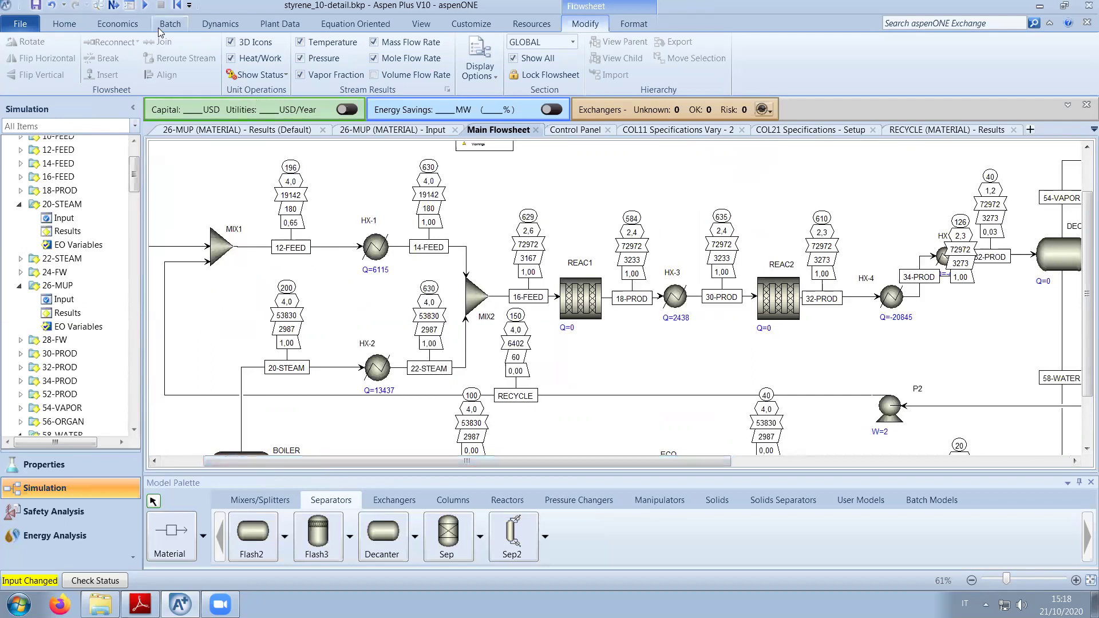
Run the simulation and examine the stream flows and block statuses around DECANTER, pumps P2 and P3, make-up 26-MUP and the BOILER.
key(F5)
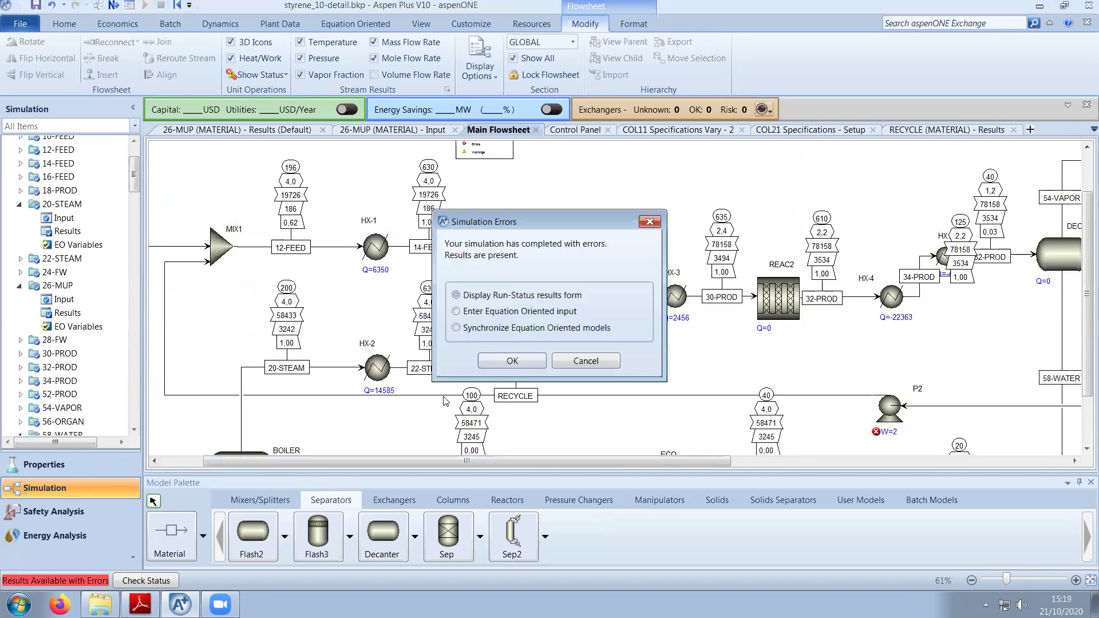
click(575, 362)
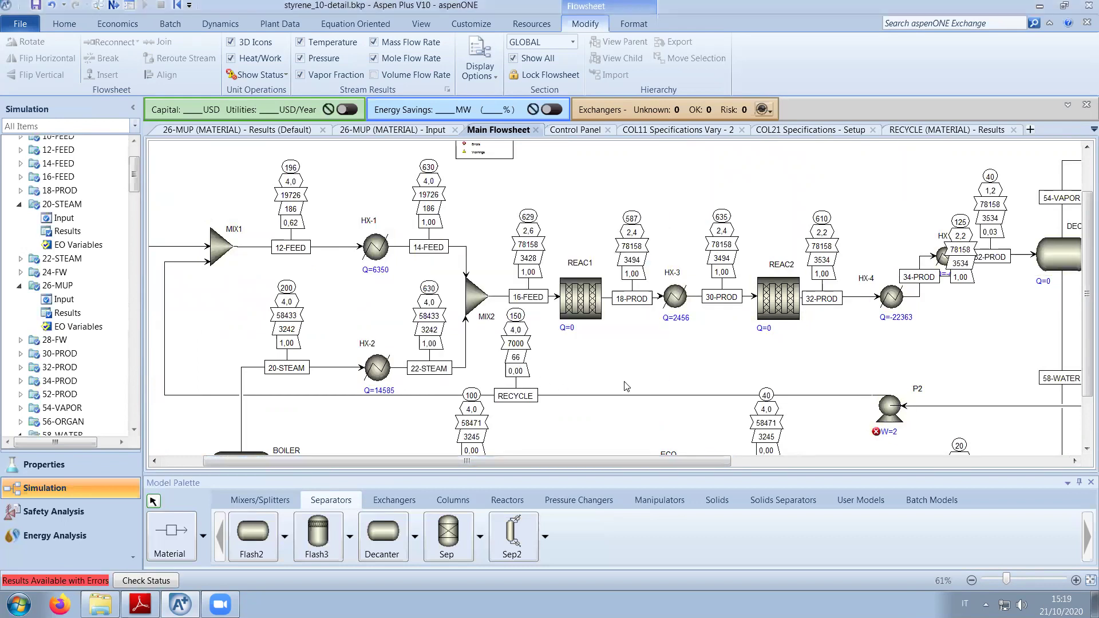
scroll(626, 388, up, 1)
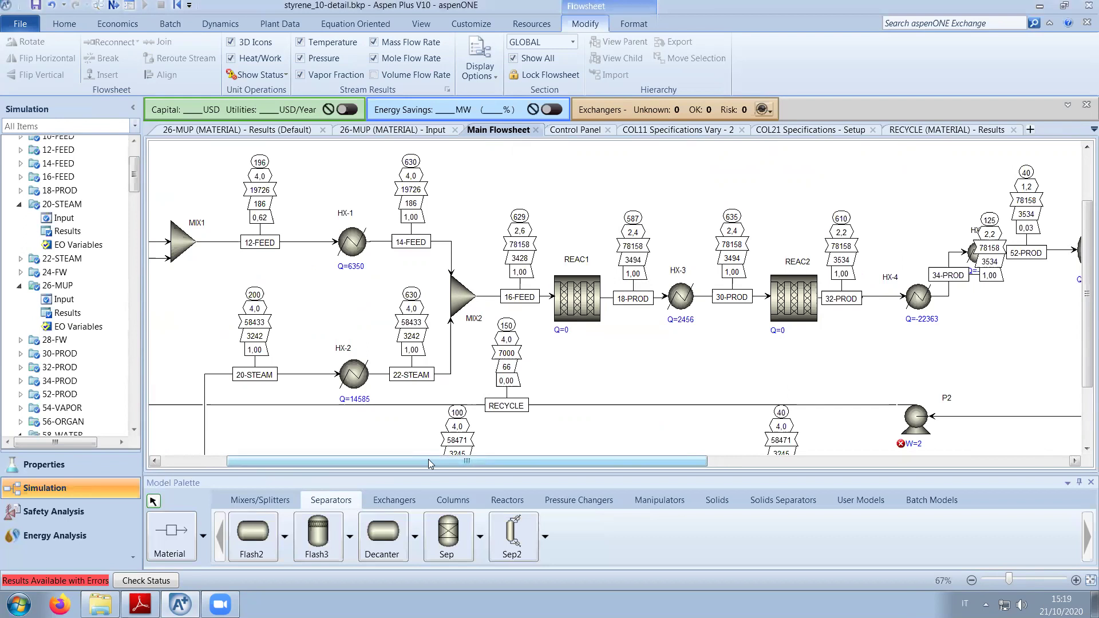
drag(431, 464, 620, 490)
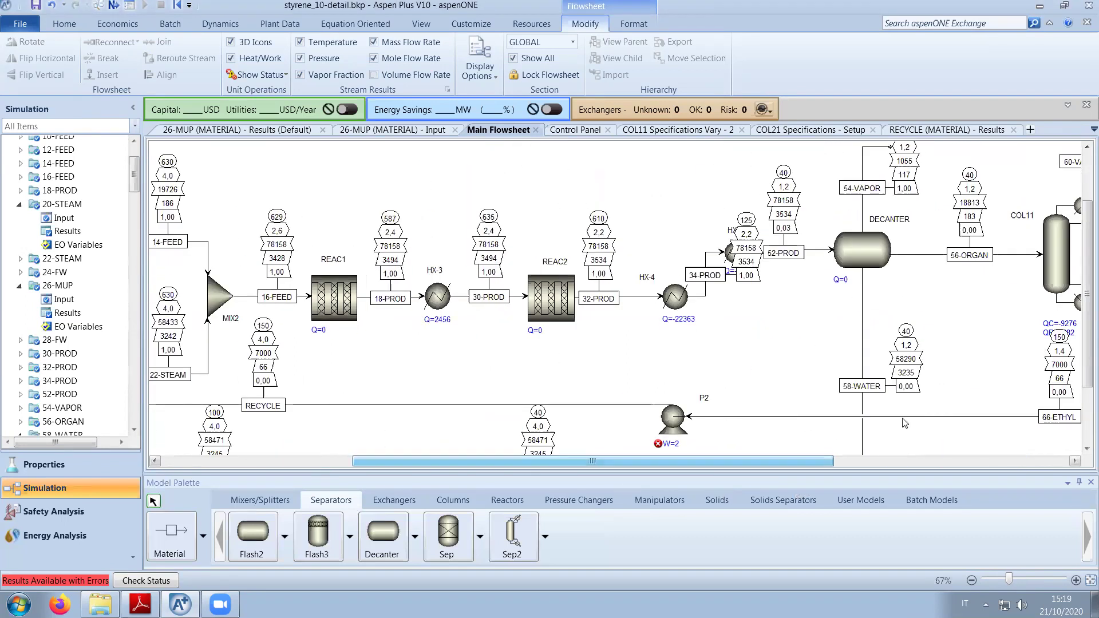
drag(1084, 366, 1082, 429)
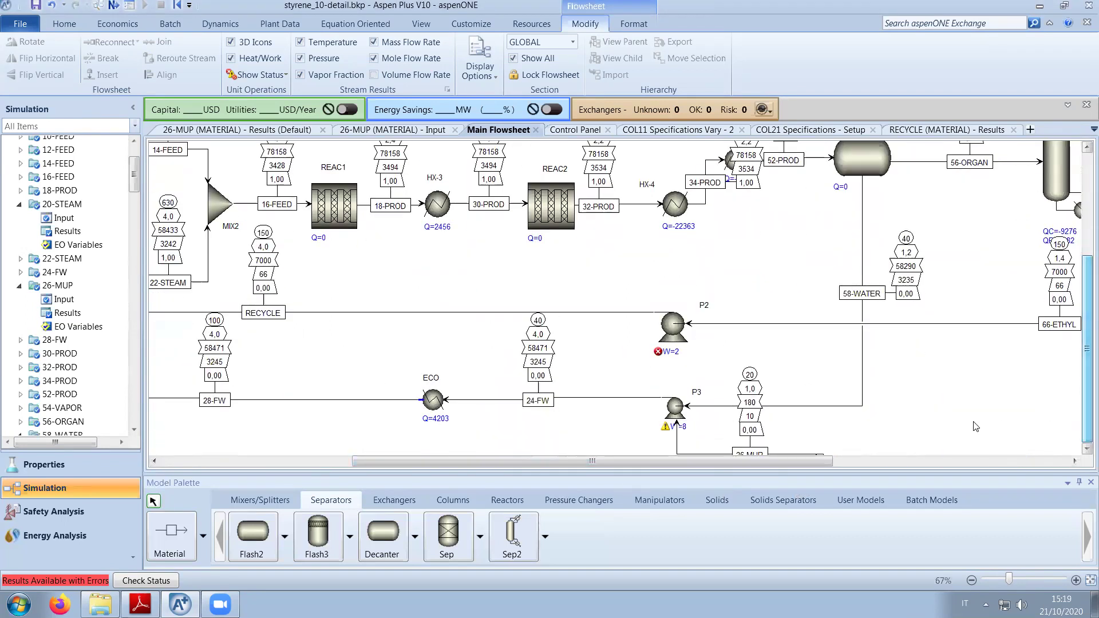
scroll(956, 426, down, 1)
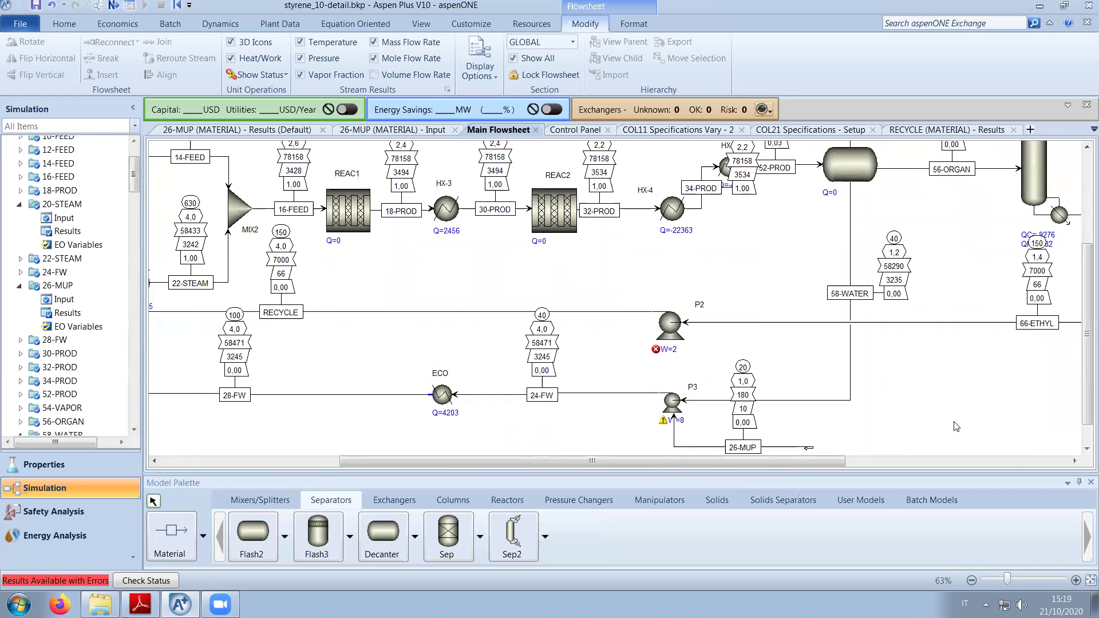
drag(827, 461, 673, 466)
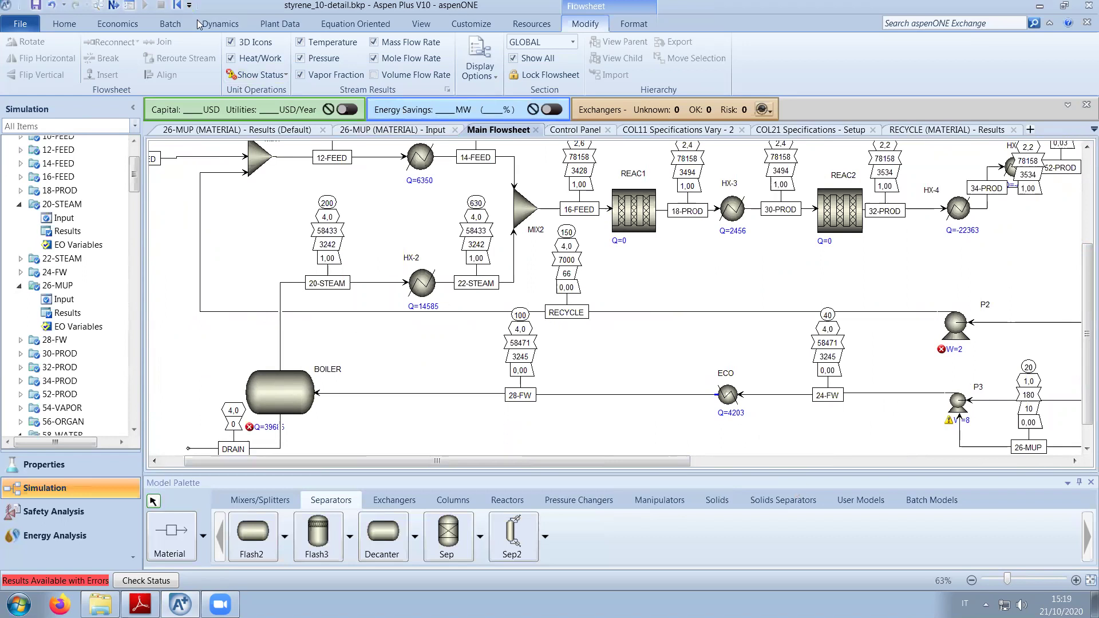
Open the reinitialization options for the simulation calculations.
click(177, 5)
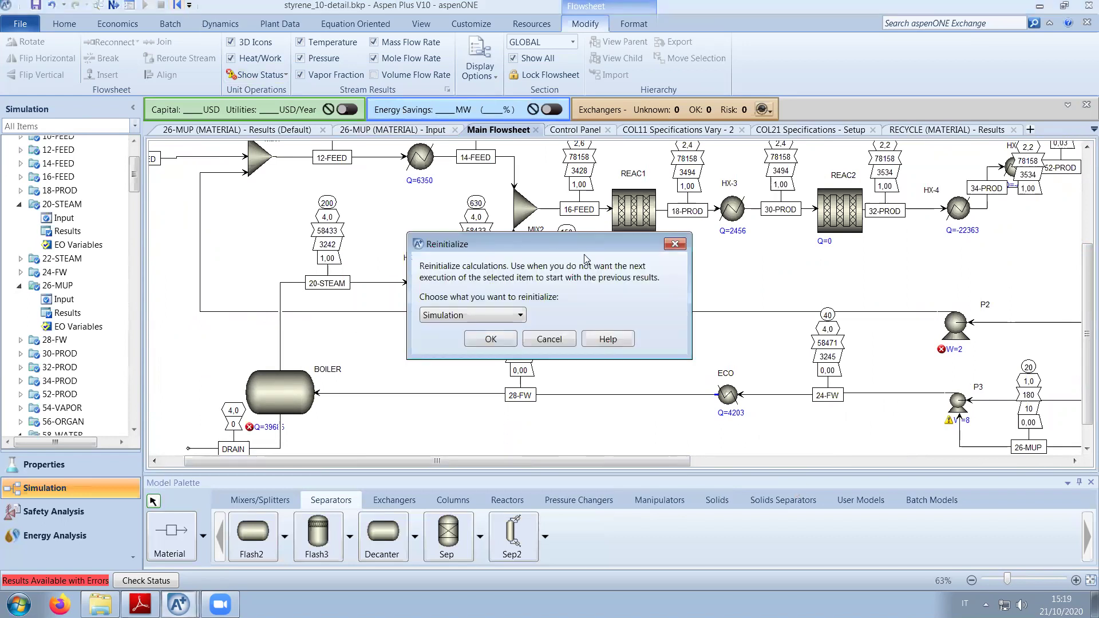